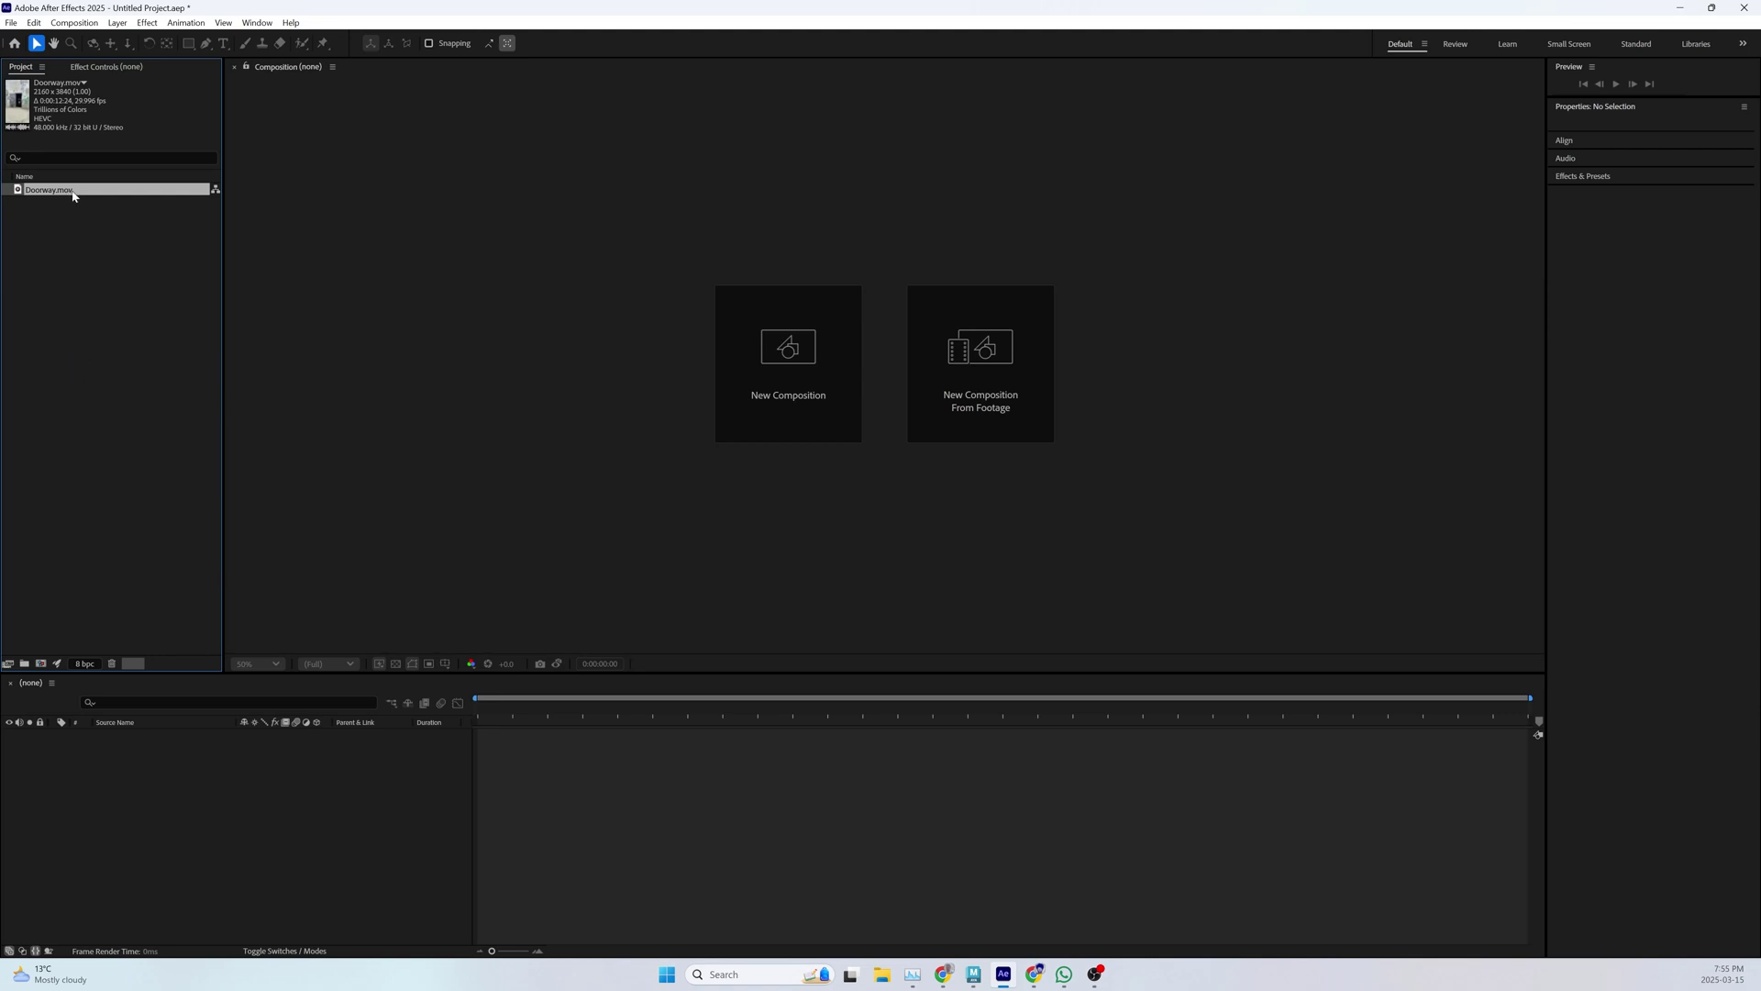
- Create a composition from the Doorway.mov footage and widen the Project panel slightly
right_click(68, 189)
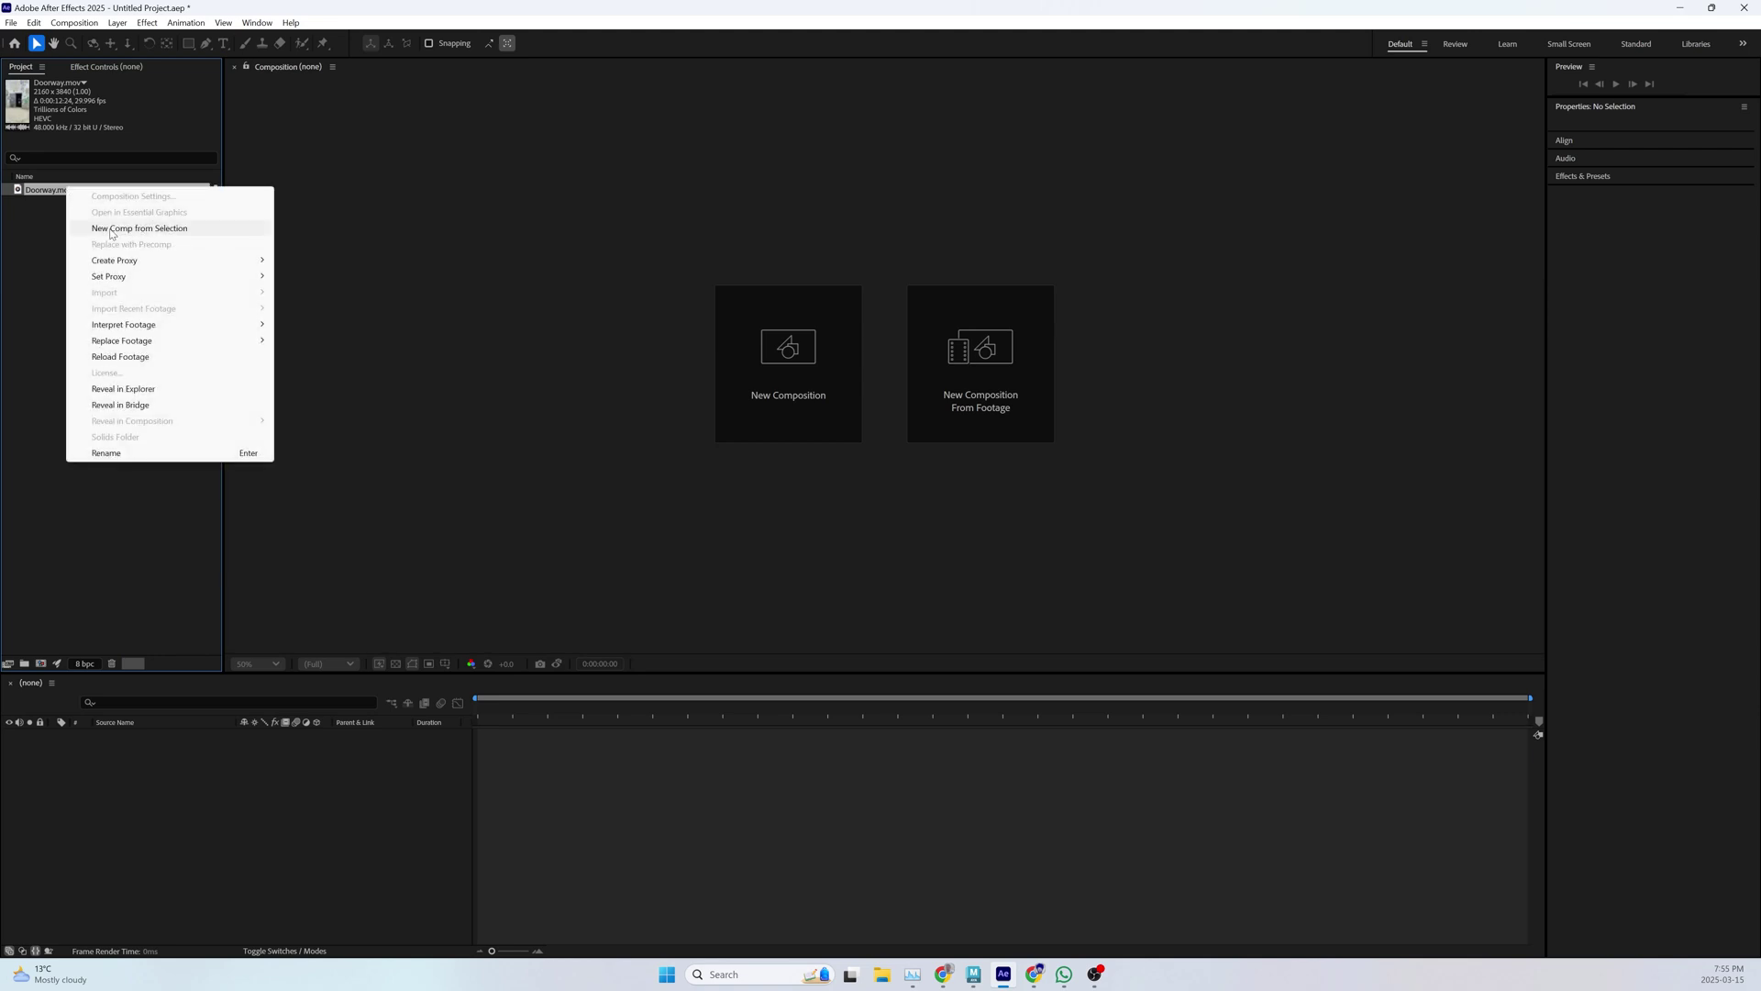
click(170, 229)
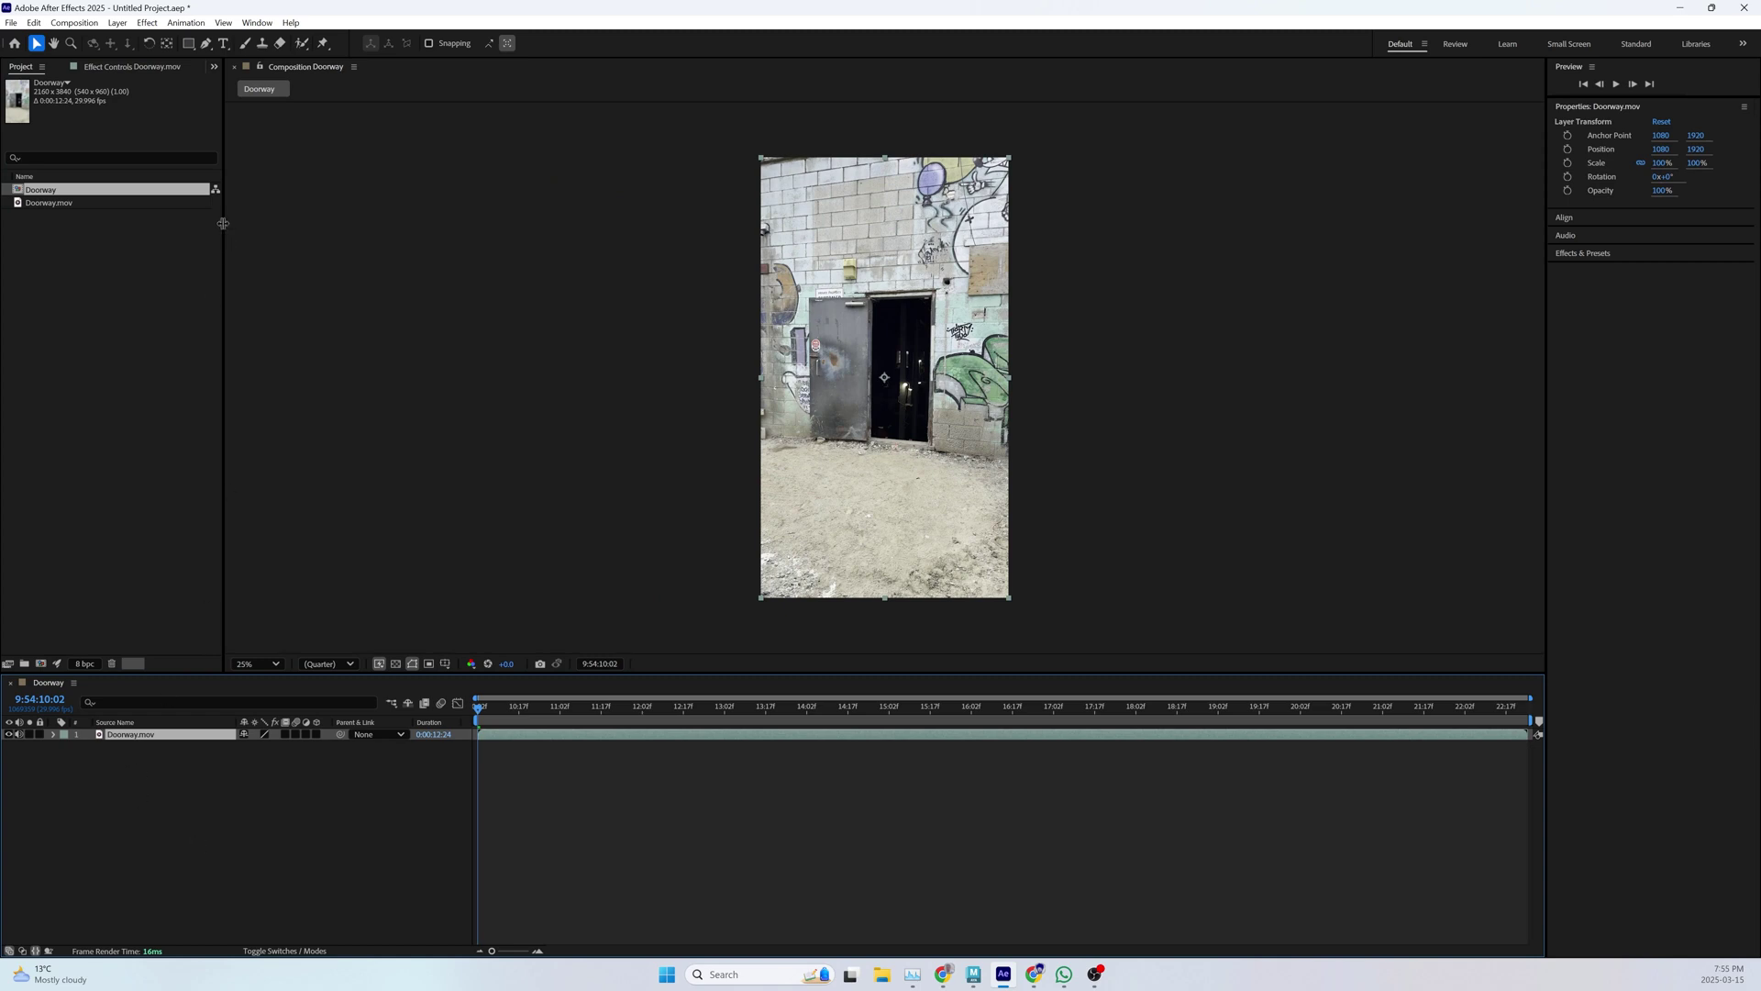
drag(222, 227, 817, 242)
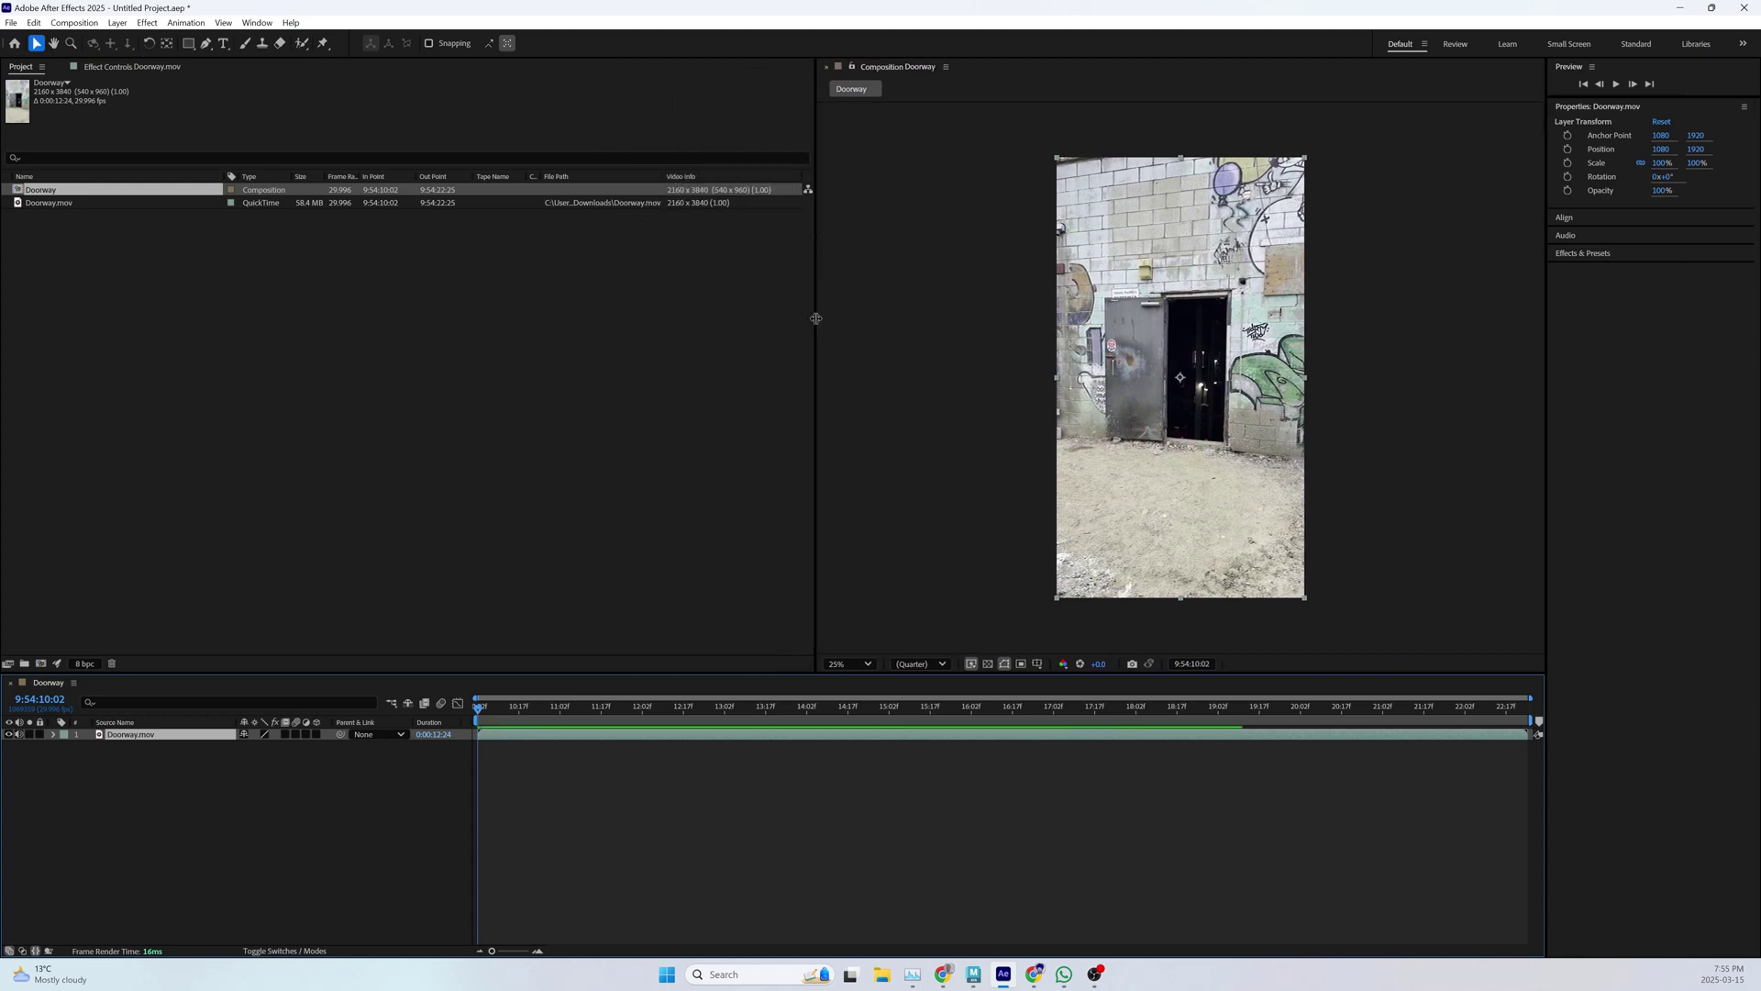
drag(822, 321, 357, 303)
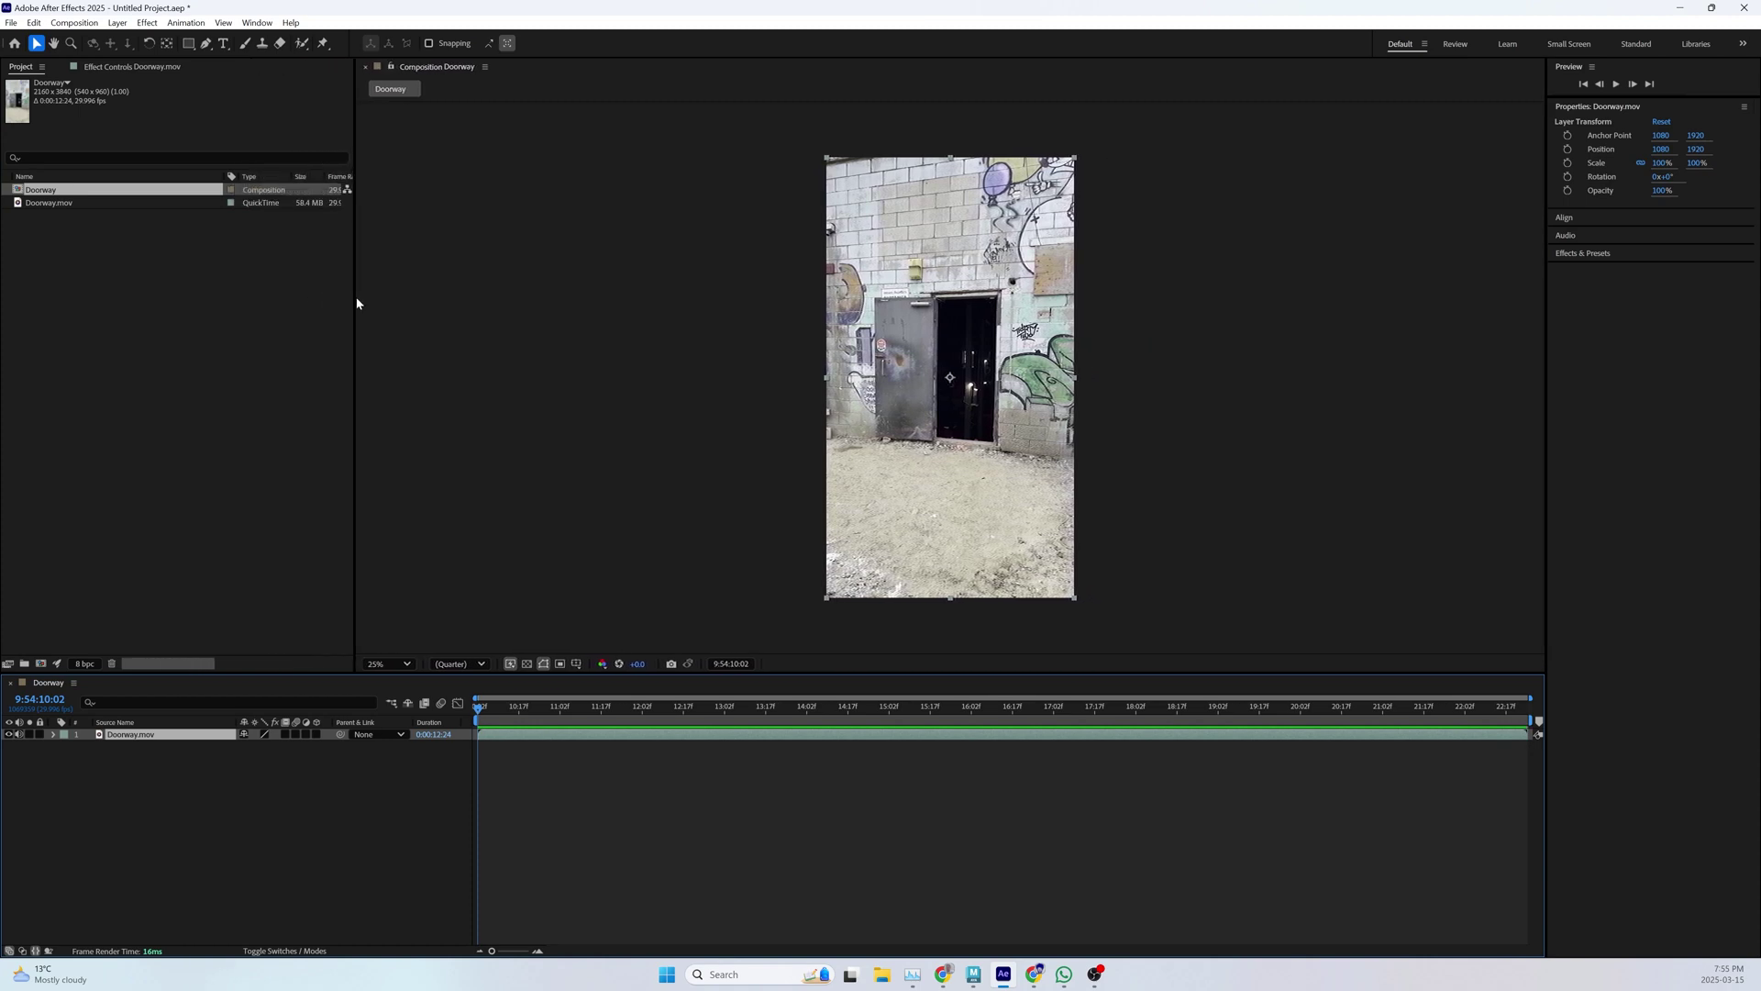
click(182, 858)
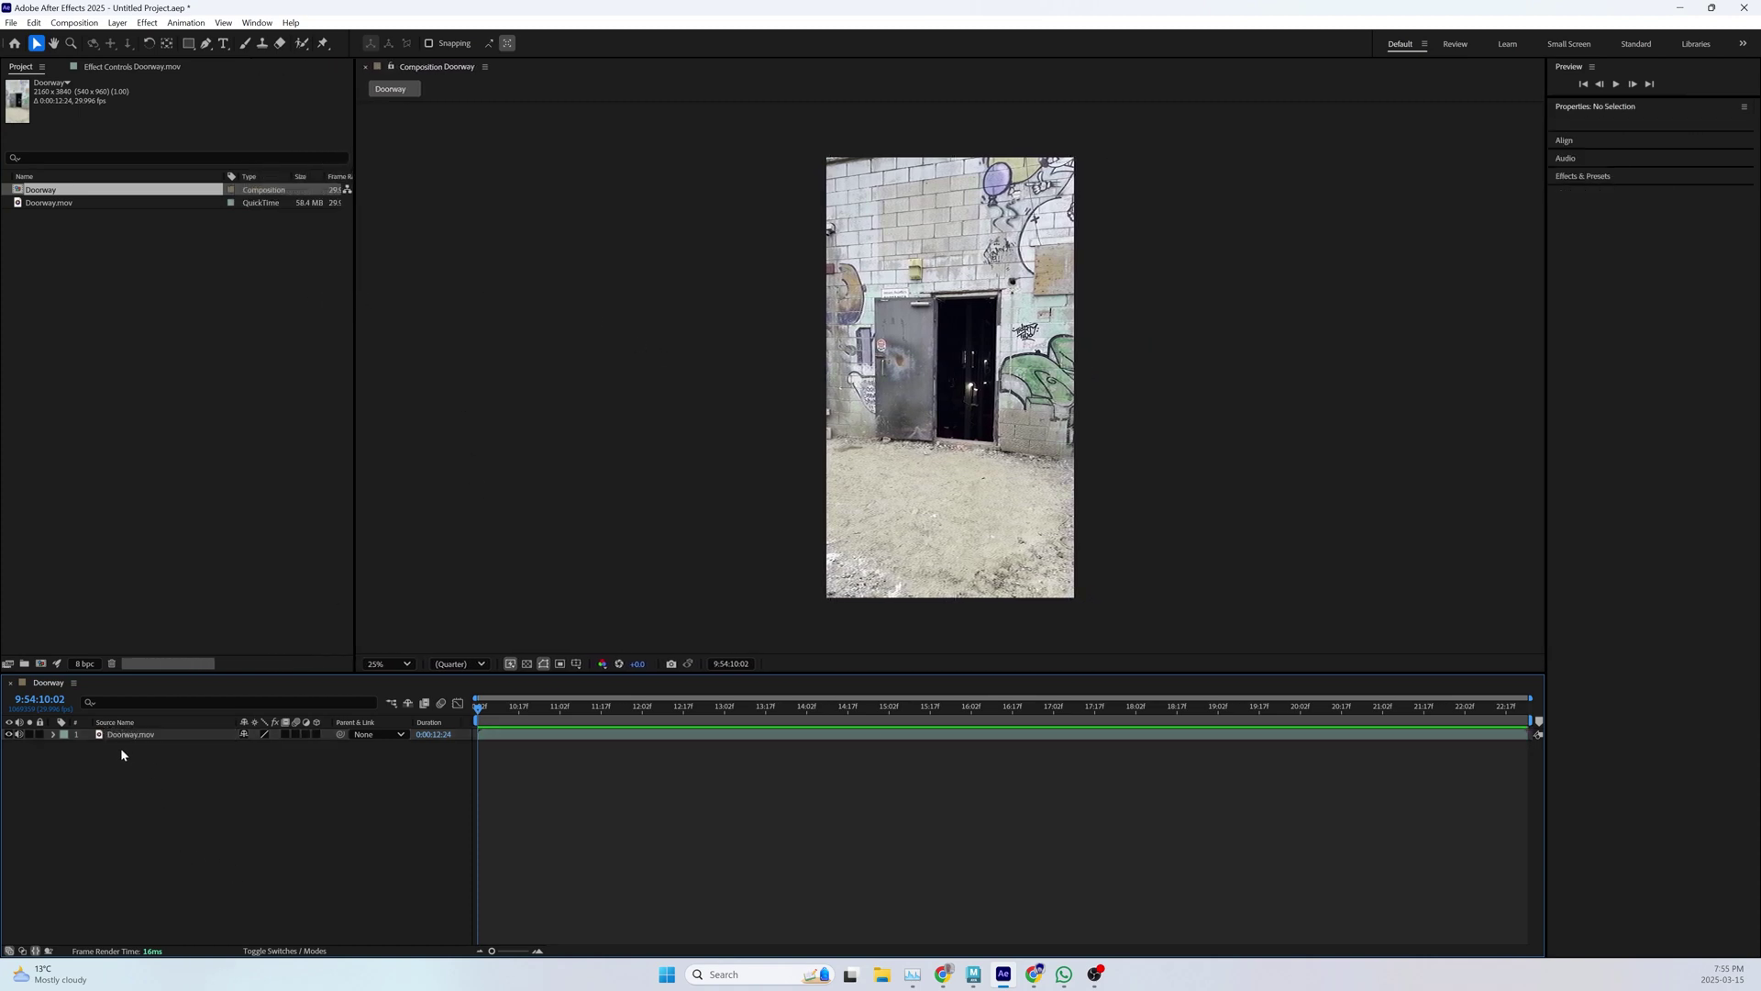
- Move the playhead to 9:54:10:15 and send the Doorway composition to the Adobe Media Encoder queue
click(506, 714)
drag(506, 714, 513, 715)
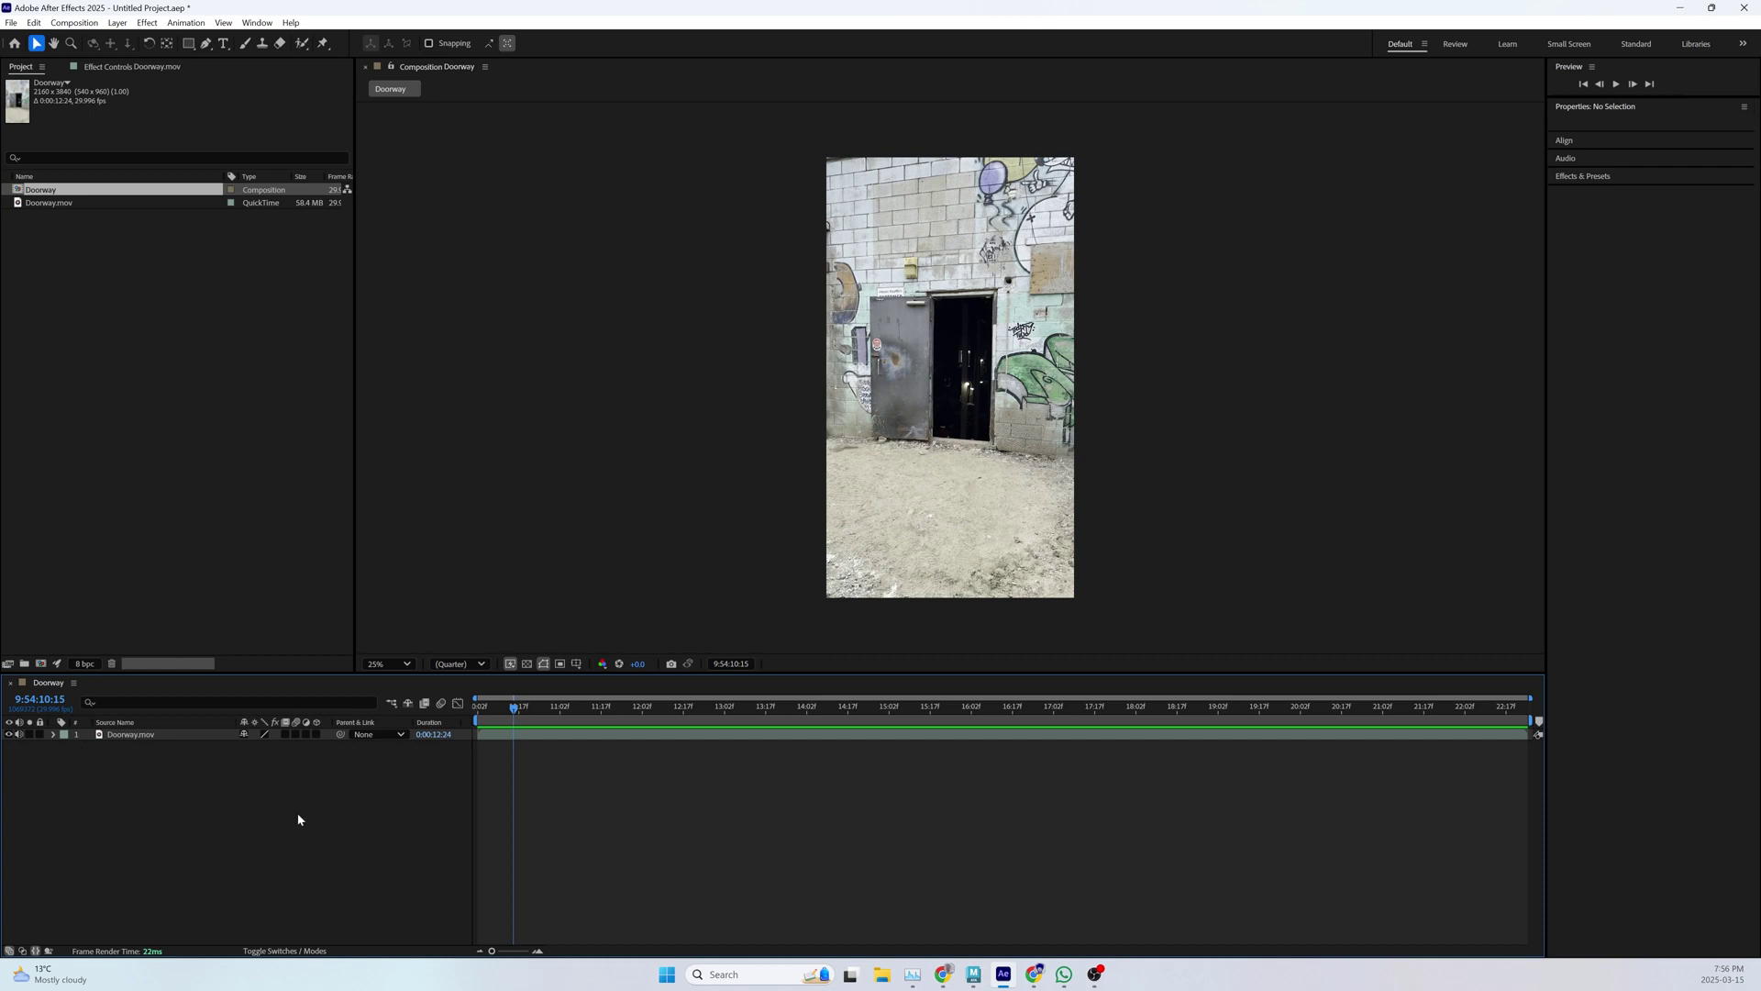
click(134, 735)
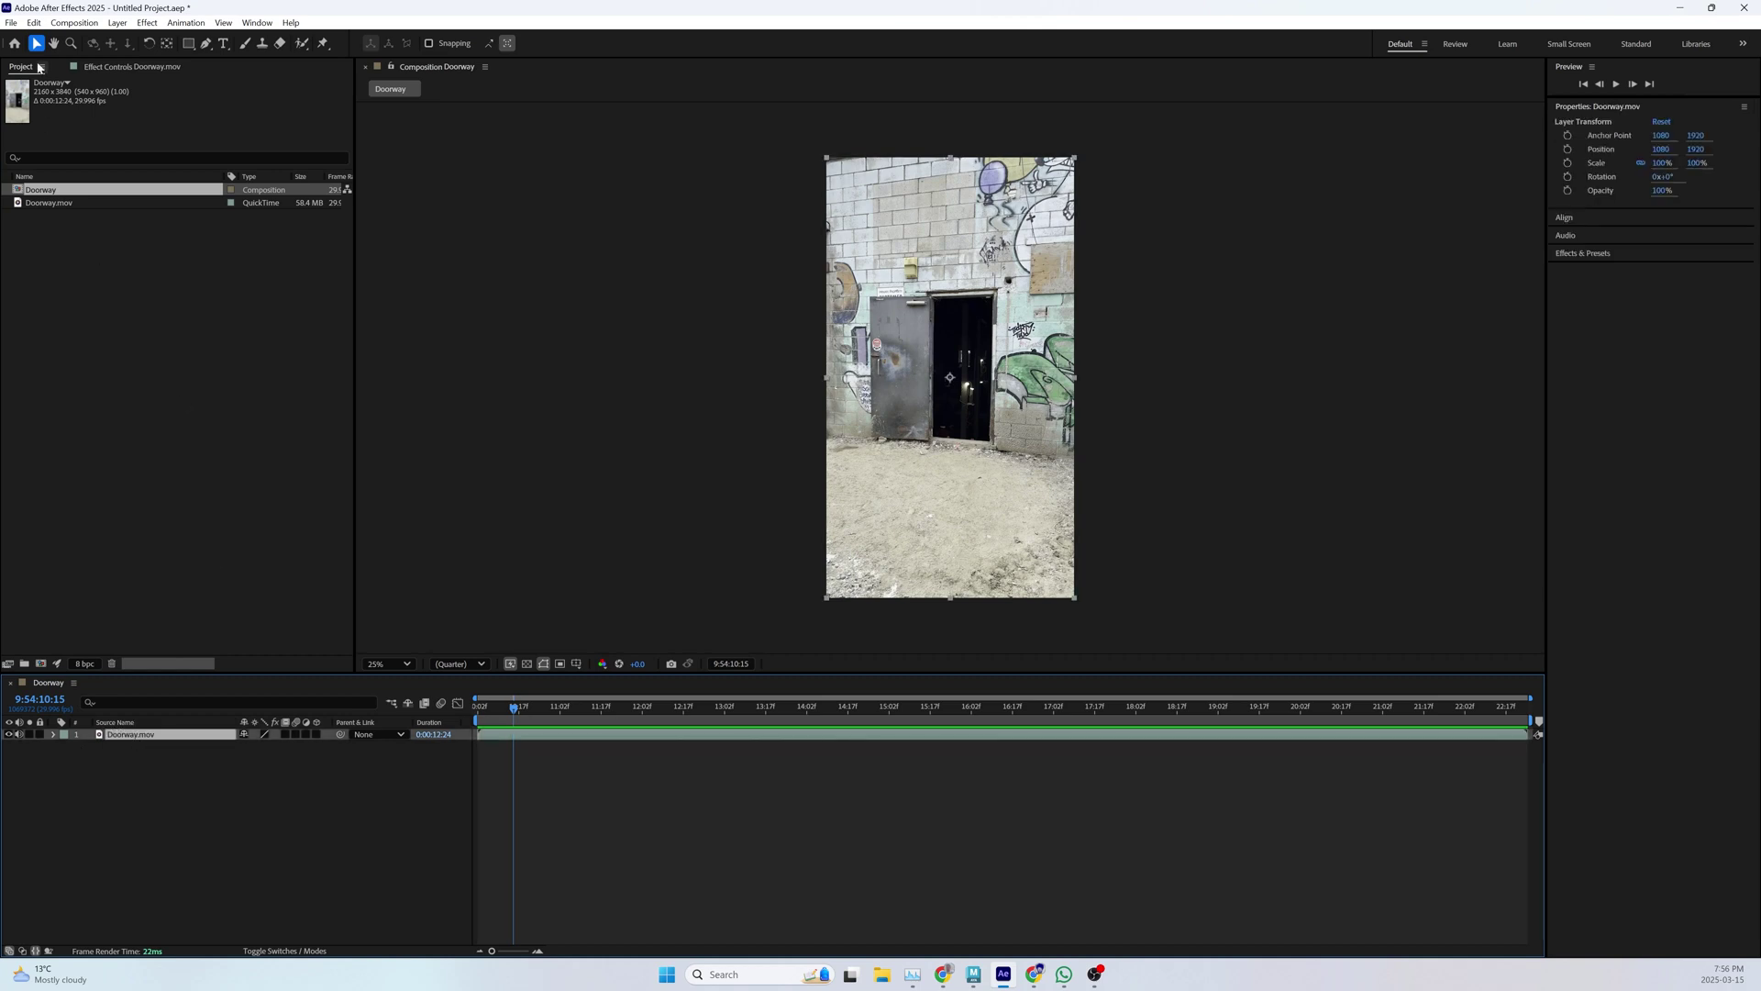
click(74, 23)
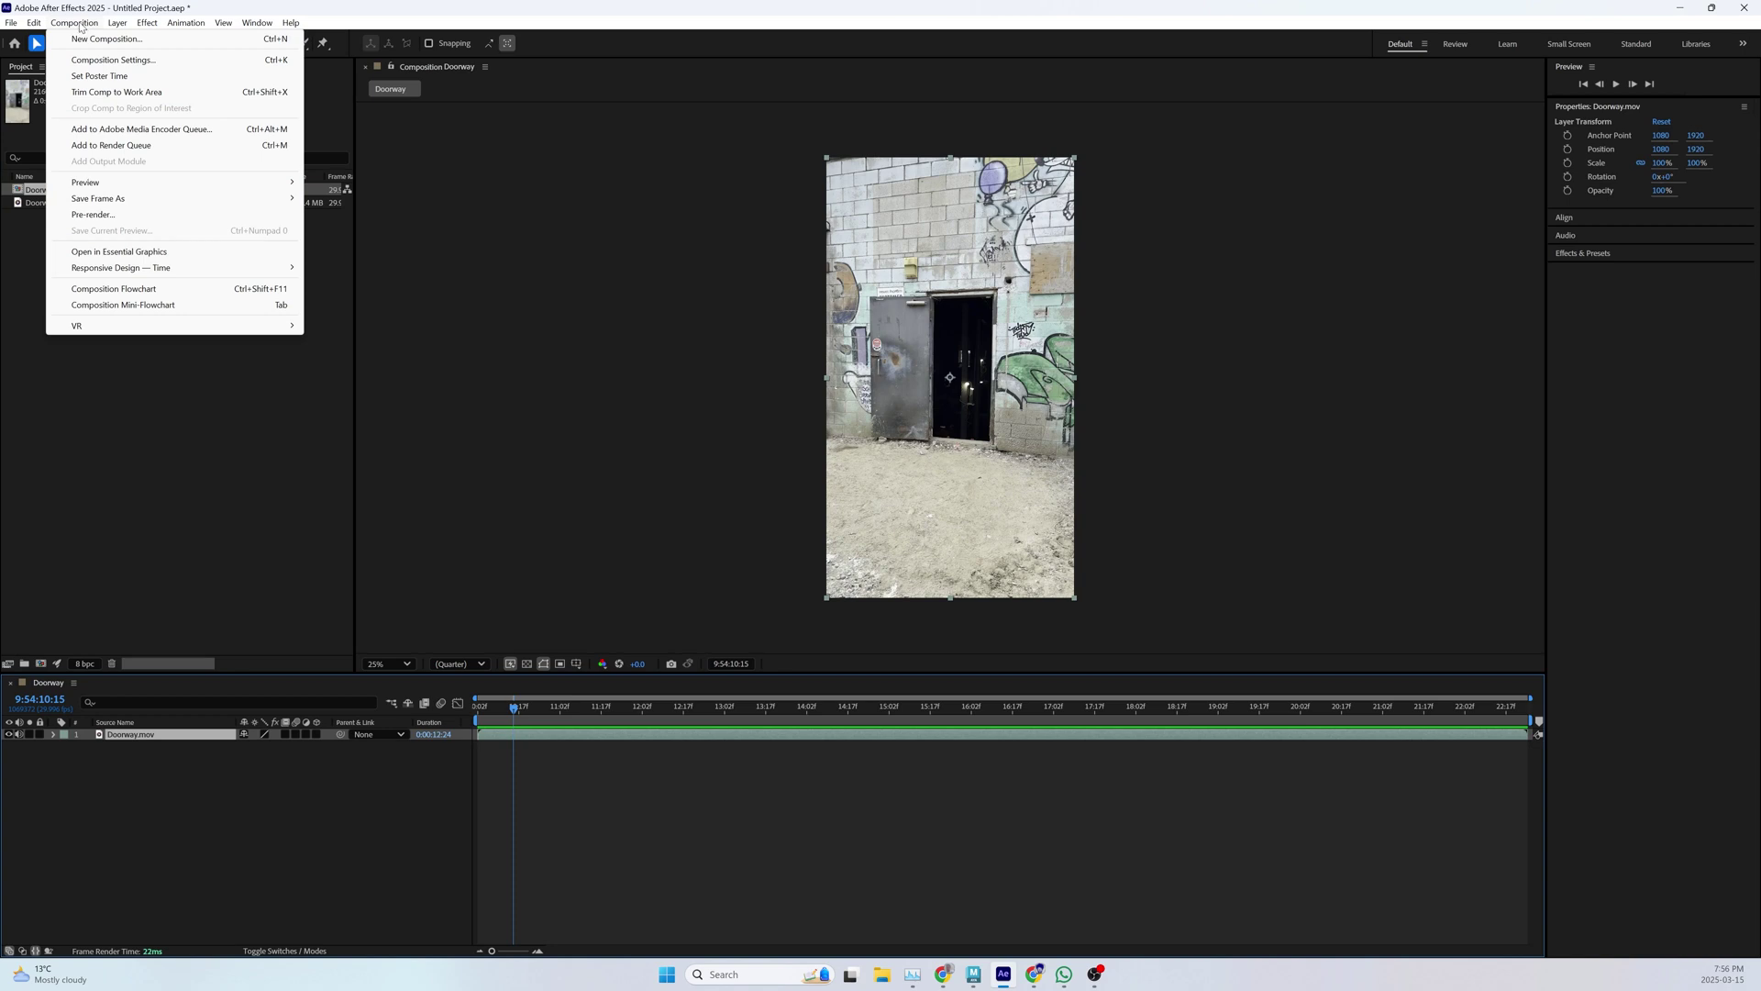
click(117, 133)
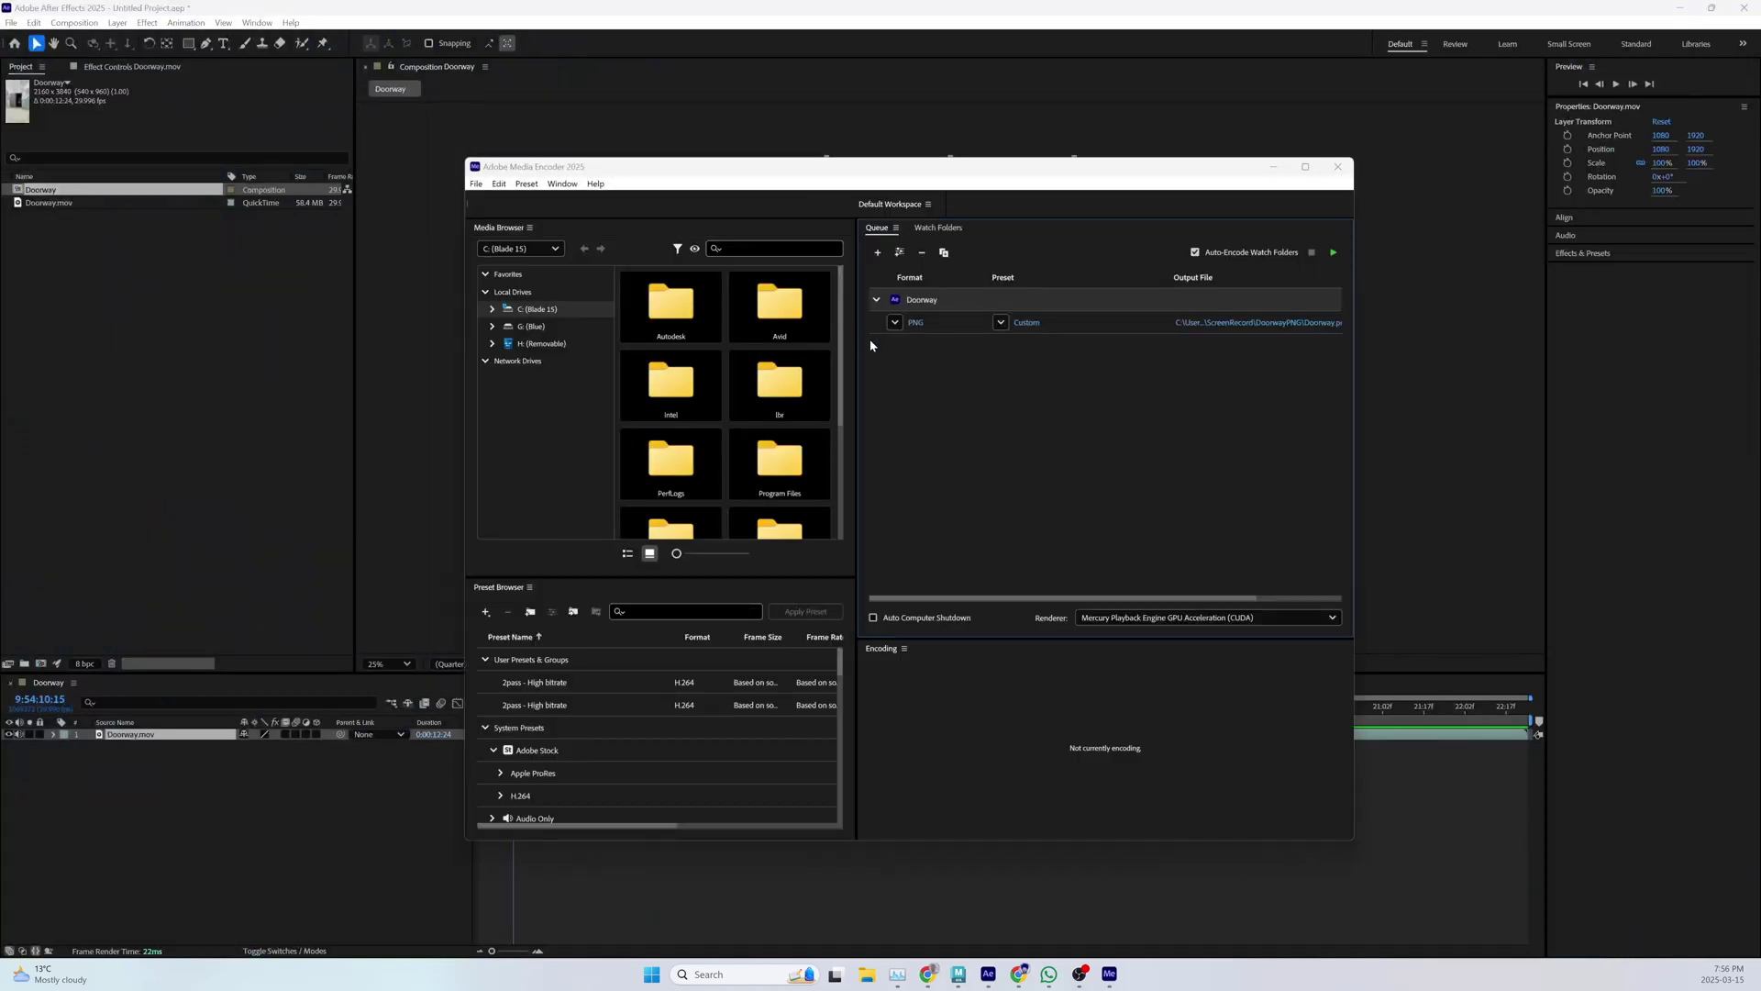
drag(813, 176, 778, 176)
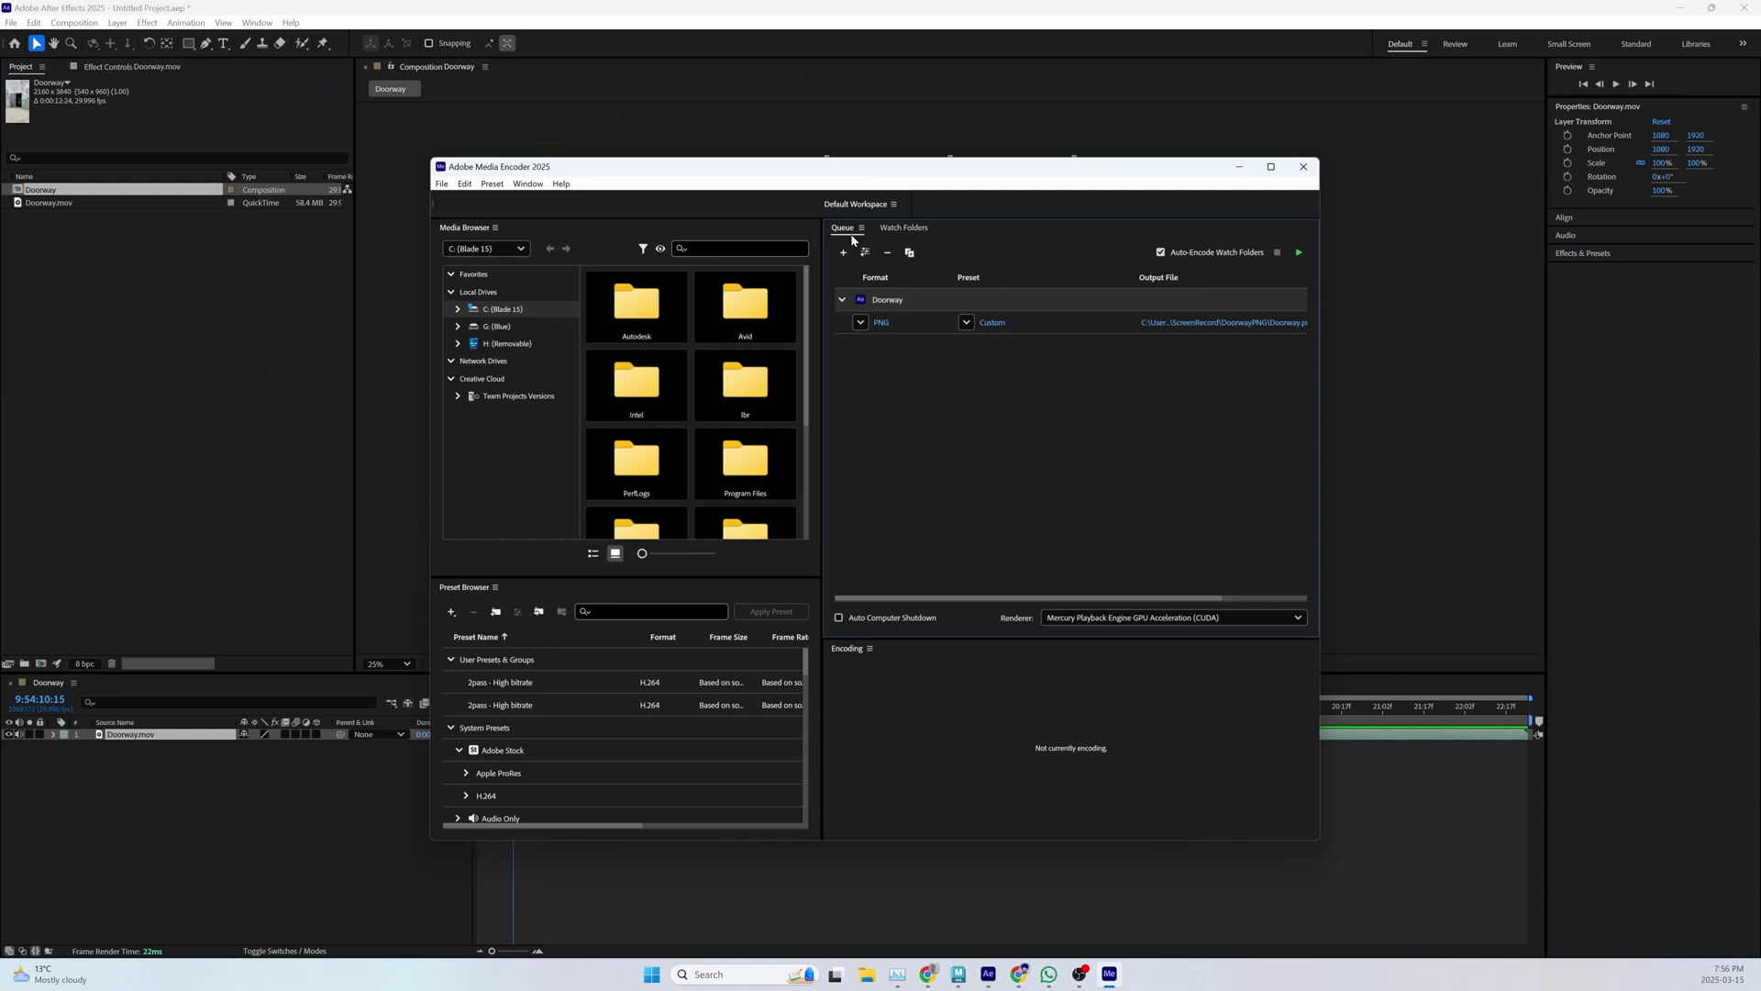
- Set the queued Doorway export to PNG format with the PNG Sequence (Match Source) preset
click(873, 325)
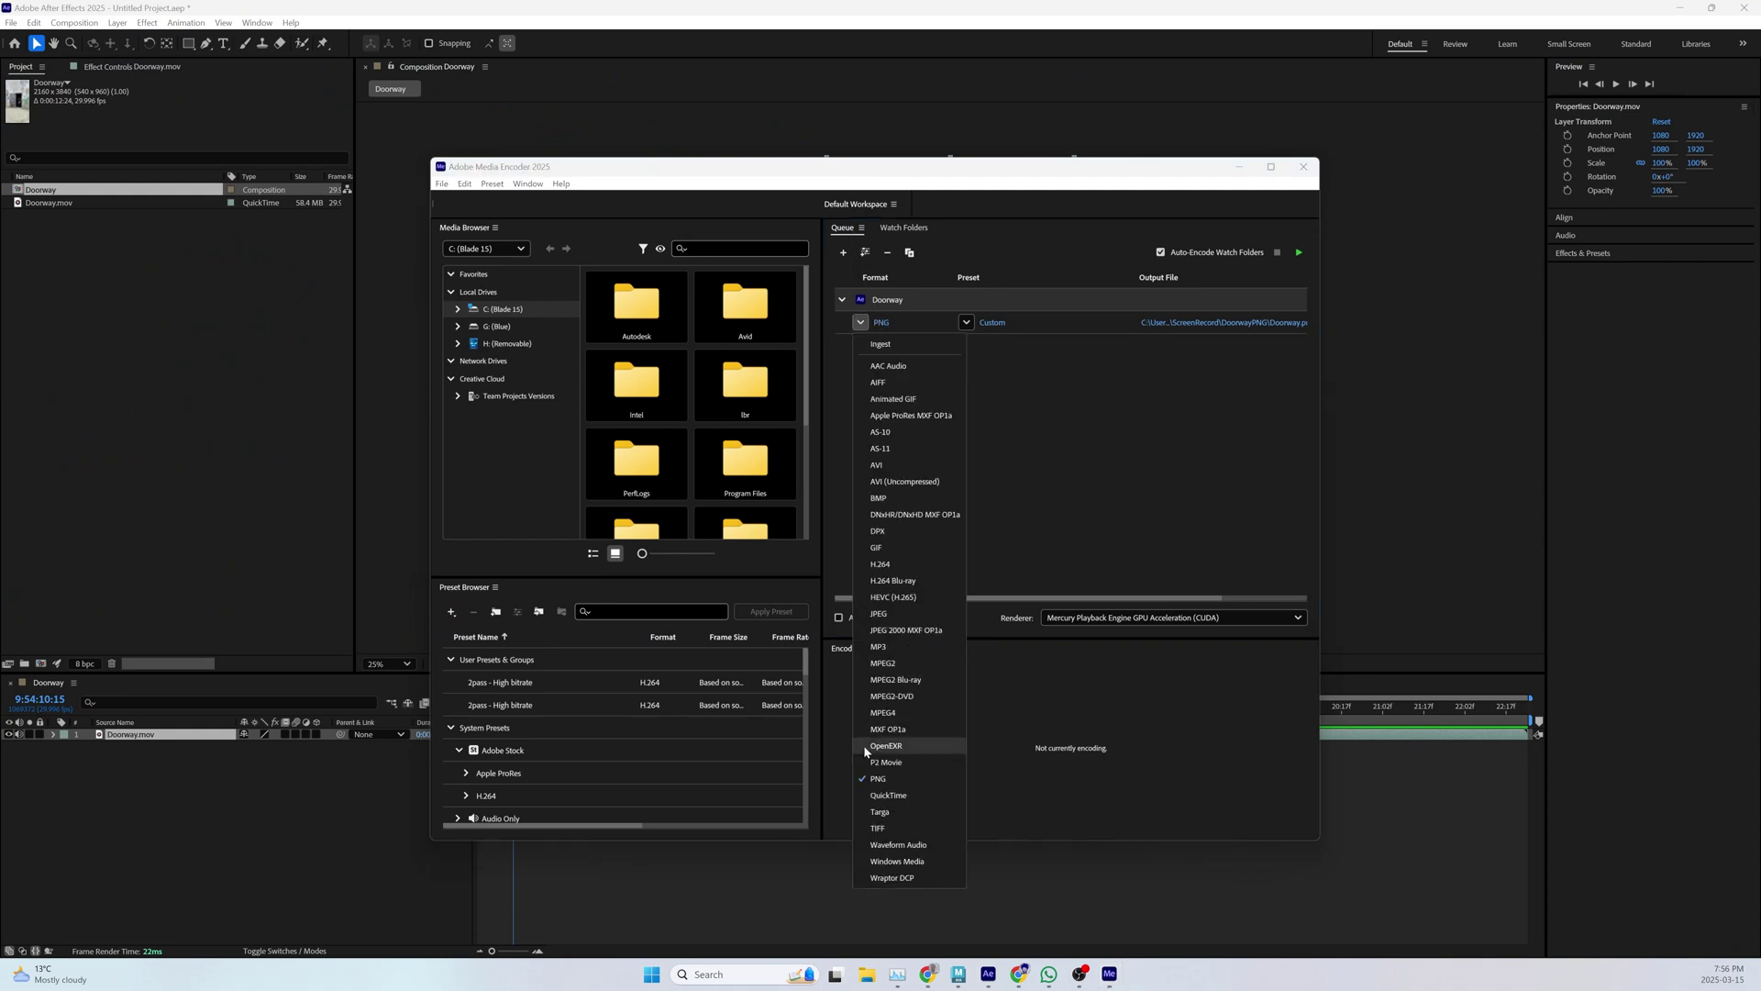
click(890, 782)
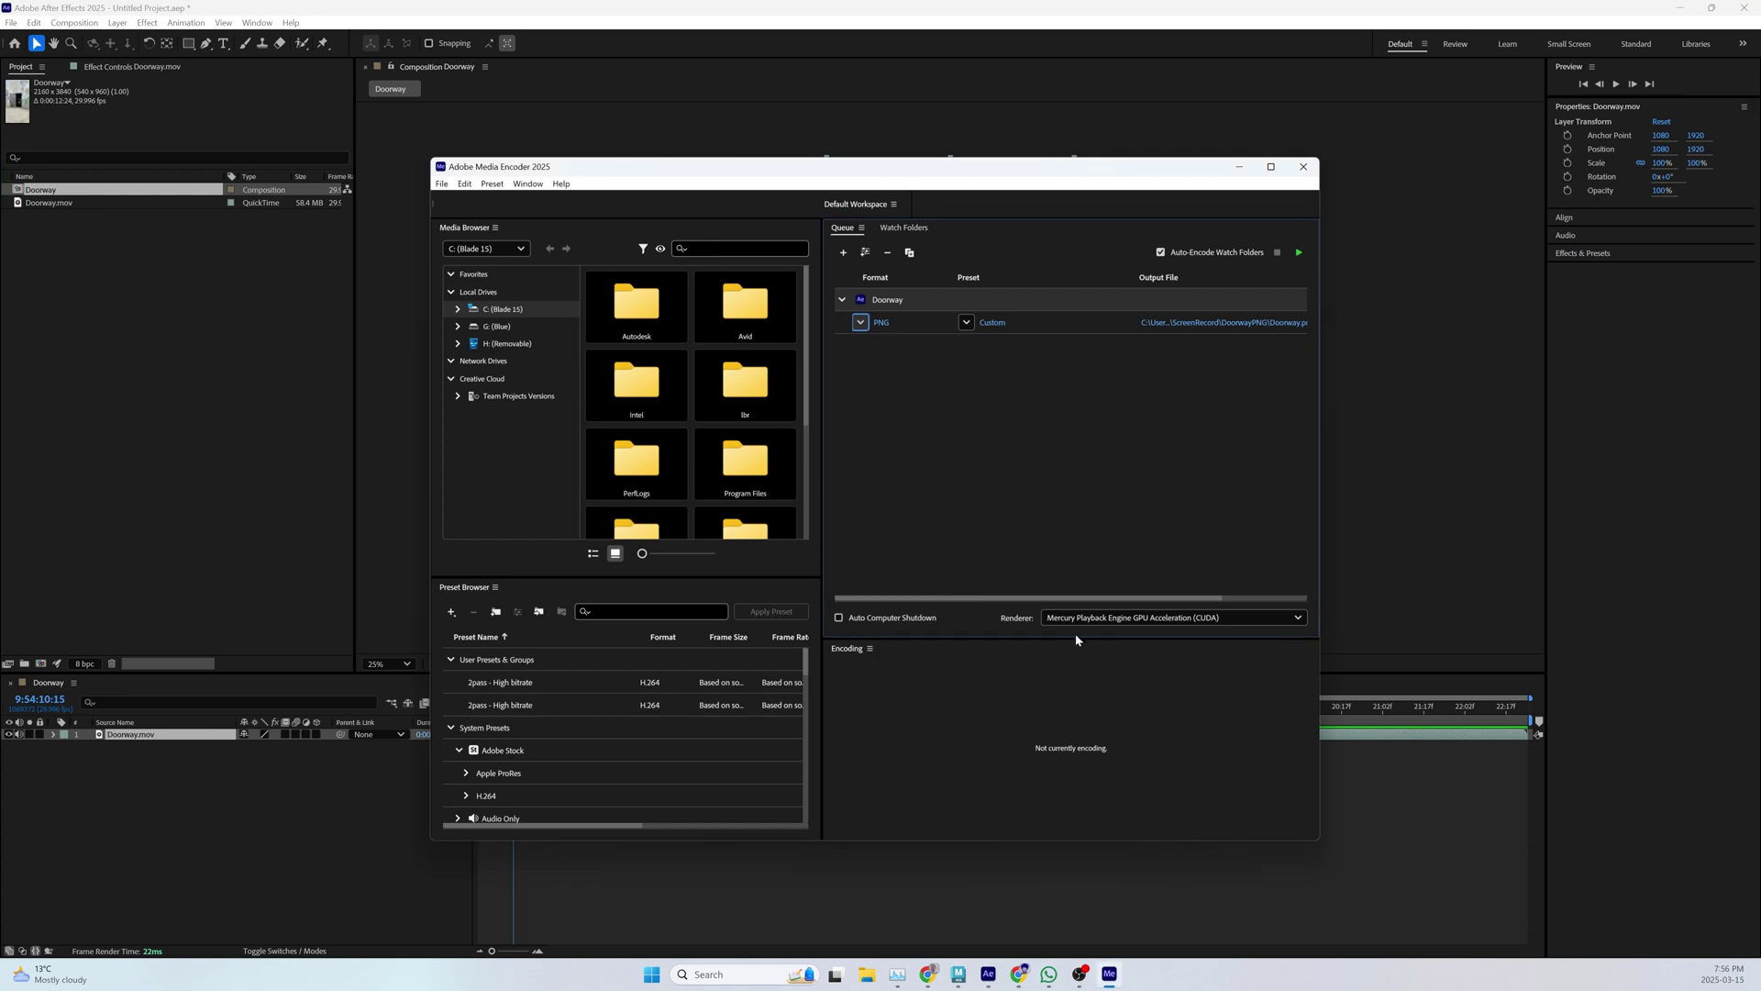
click(967, 323)
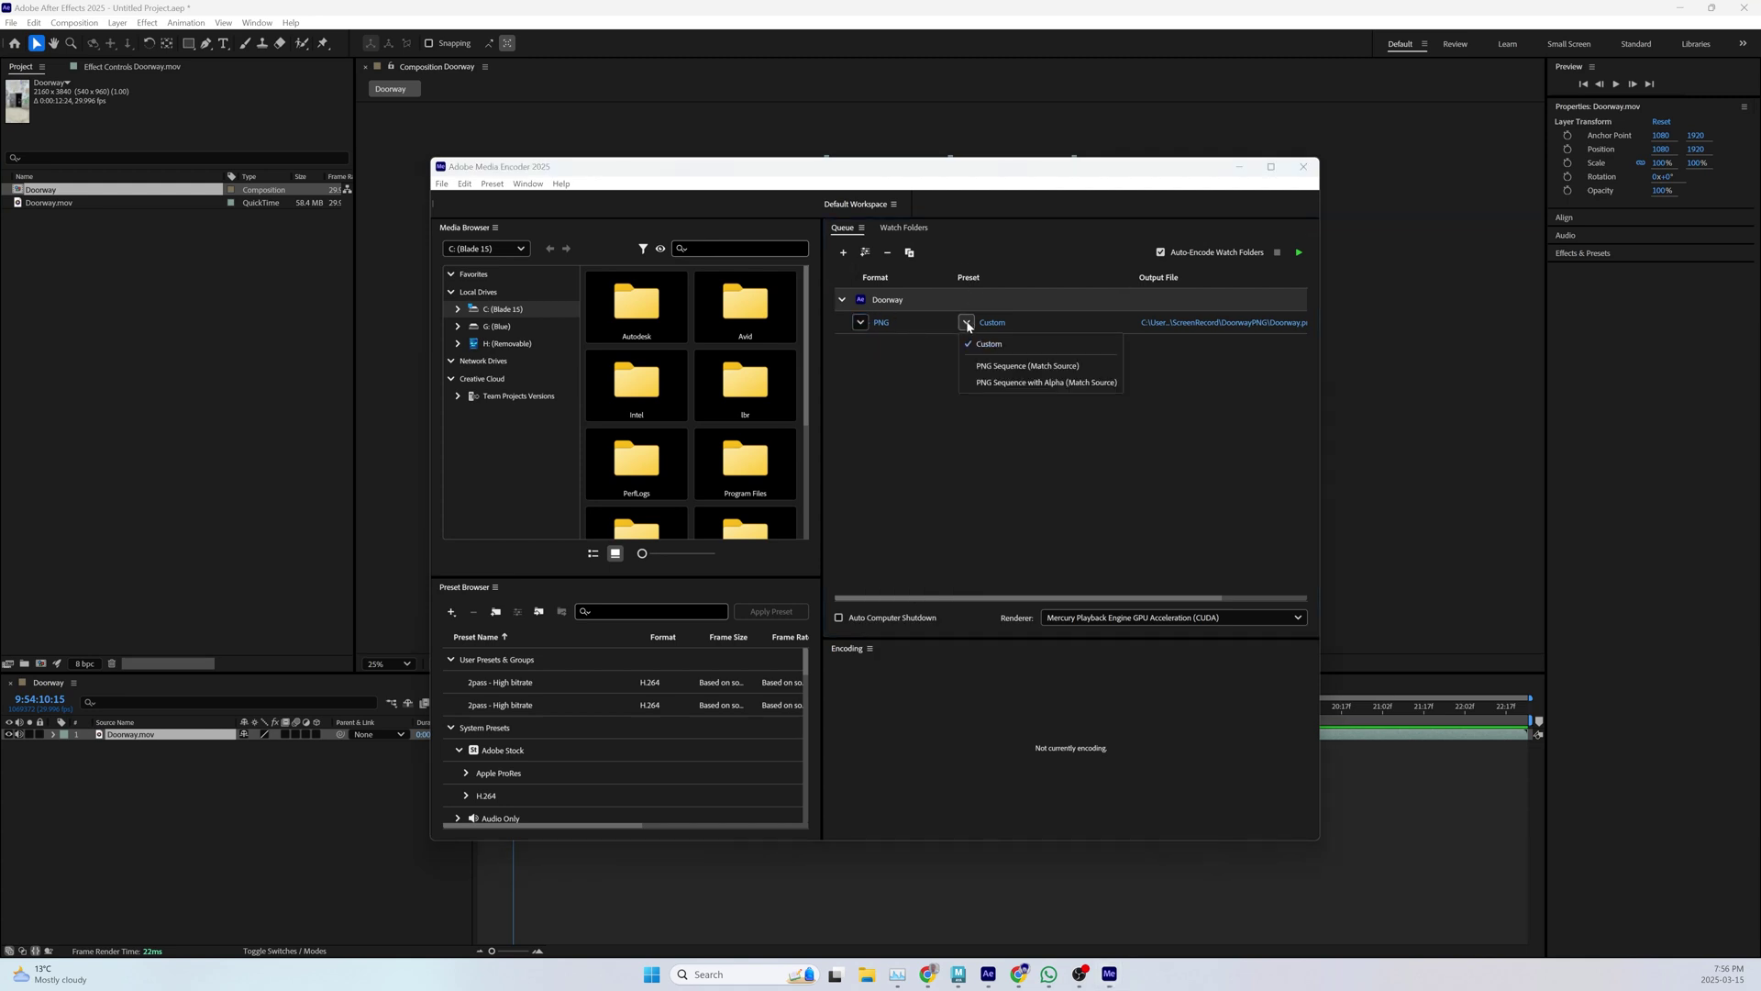
click(1021, 367)
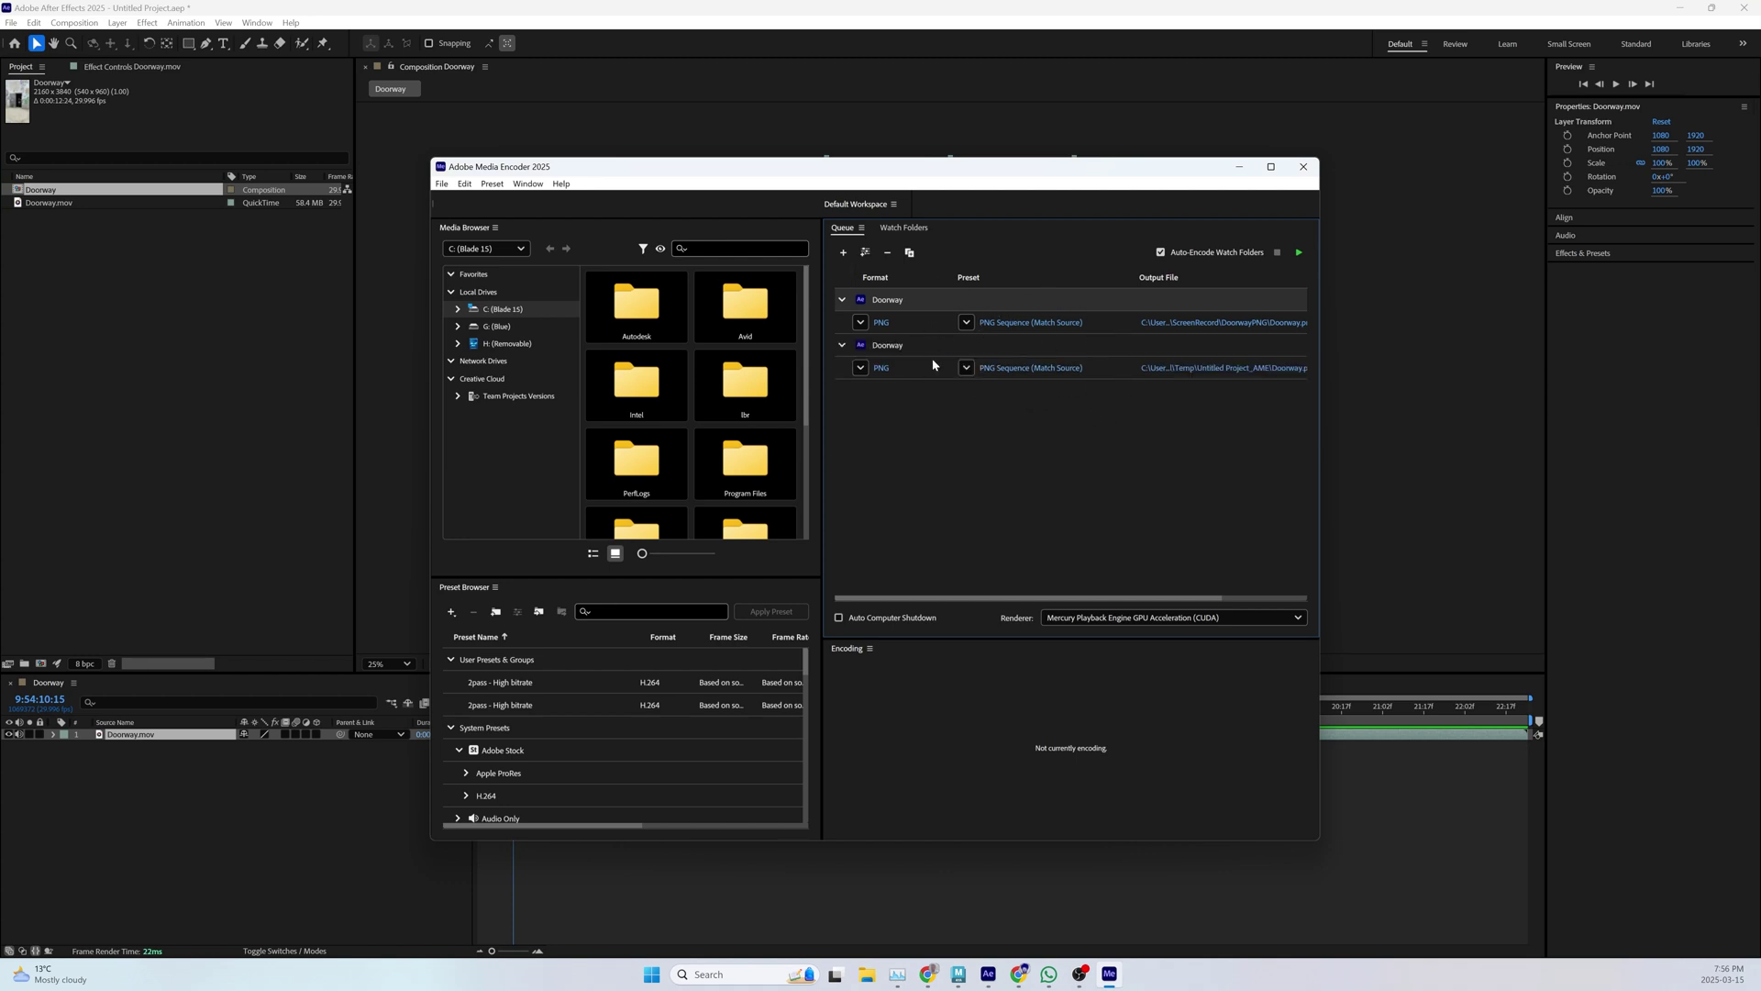
- Remove the first of the two Doorway entries from the encoding queue
click(911, 346)
click(901, 302)
key(Delete)
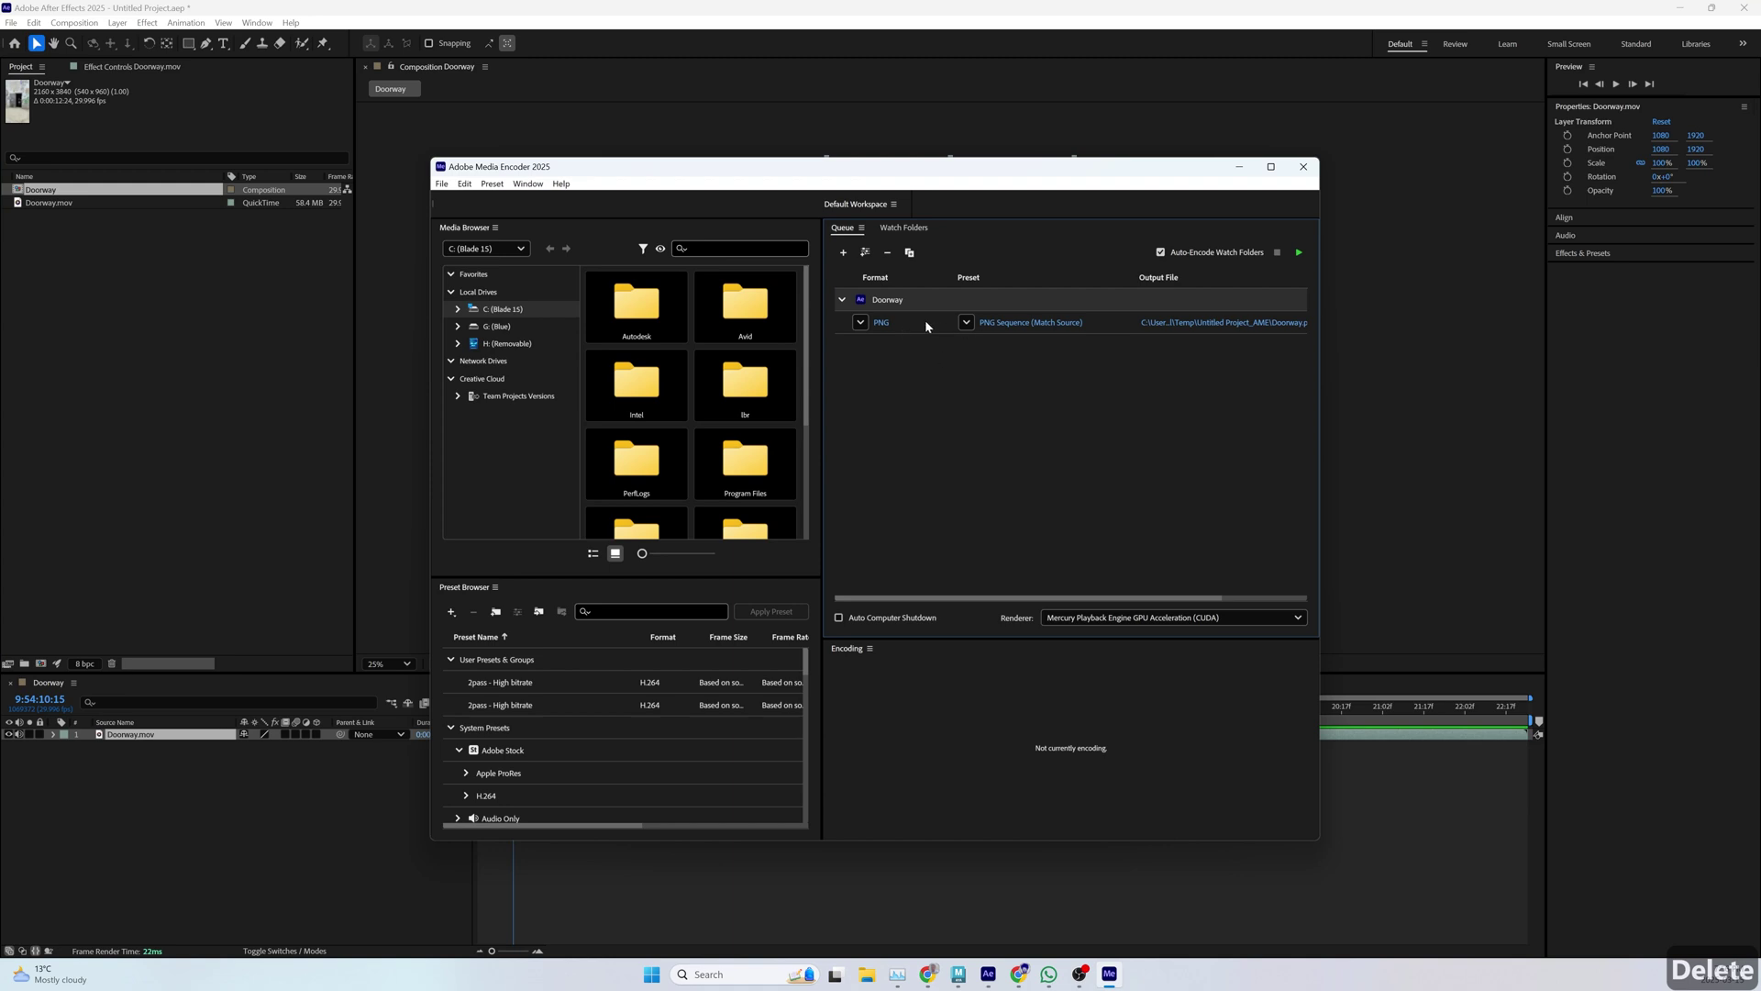
- Turn off source matching for the Doorway export's frame size and set the output height to 1920 with linked width
click(1025, 323)
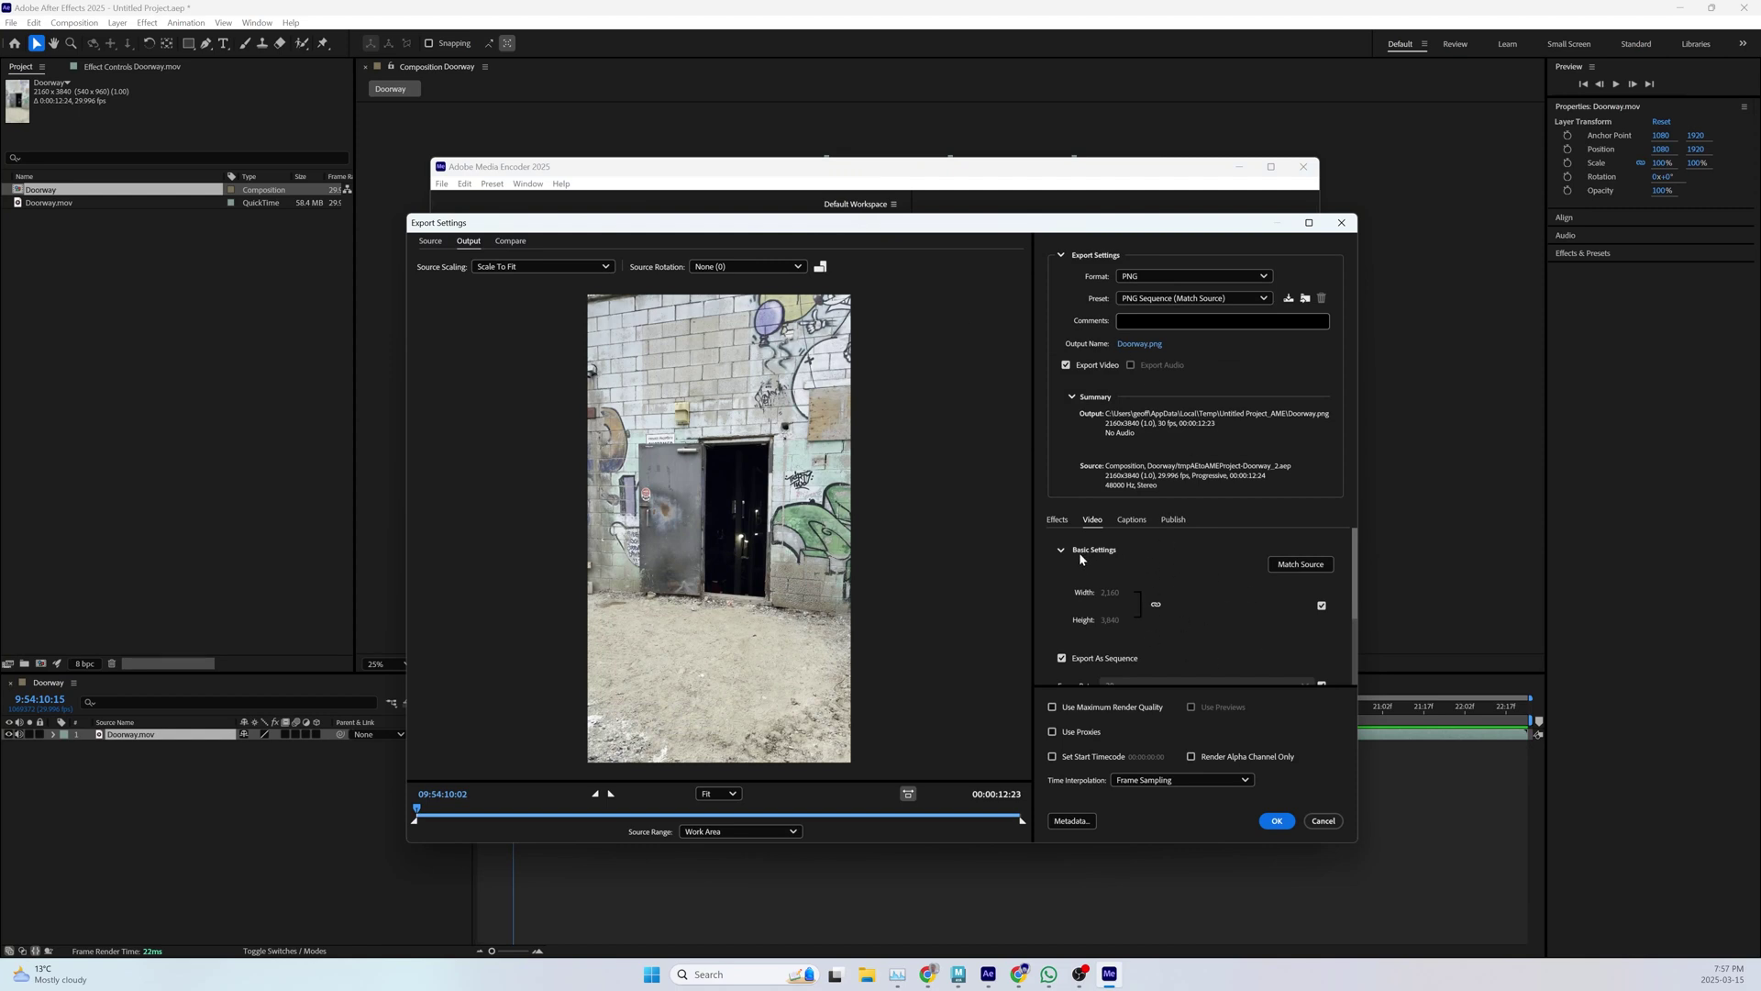
click(1321, 607)
click(1112, 620)
text(1920)
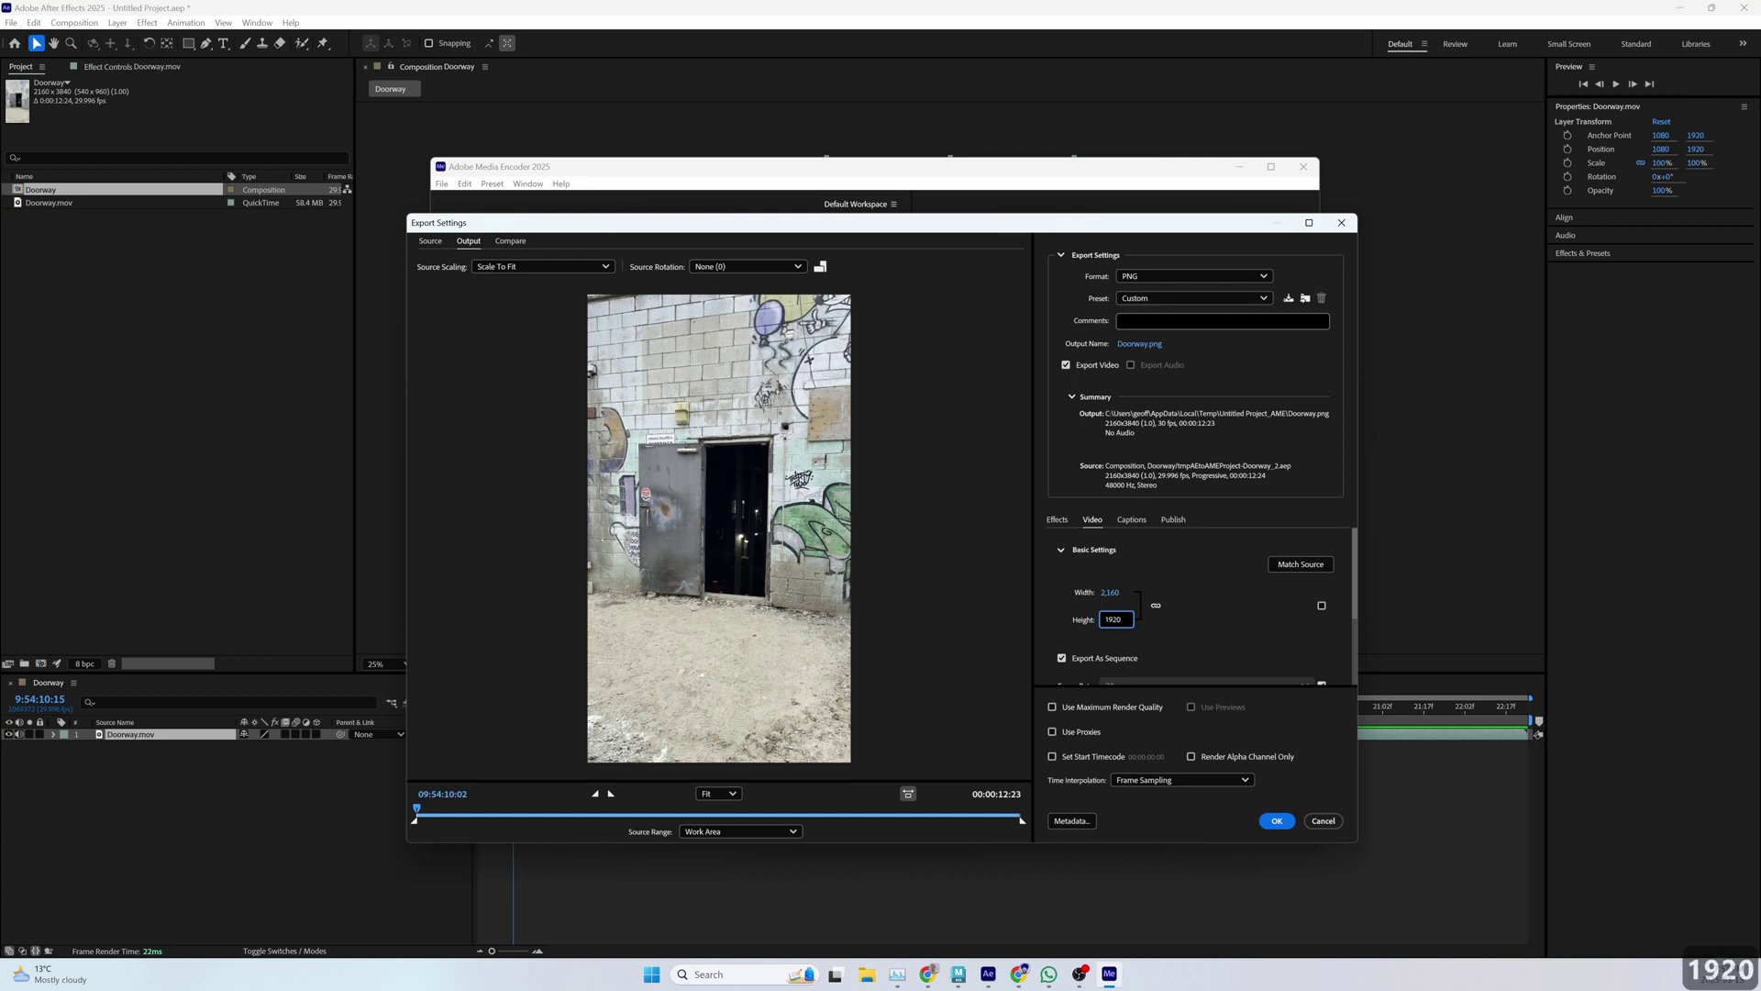
key(Return)
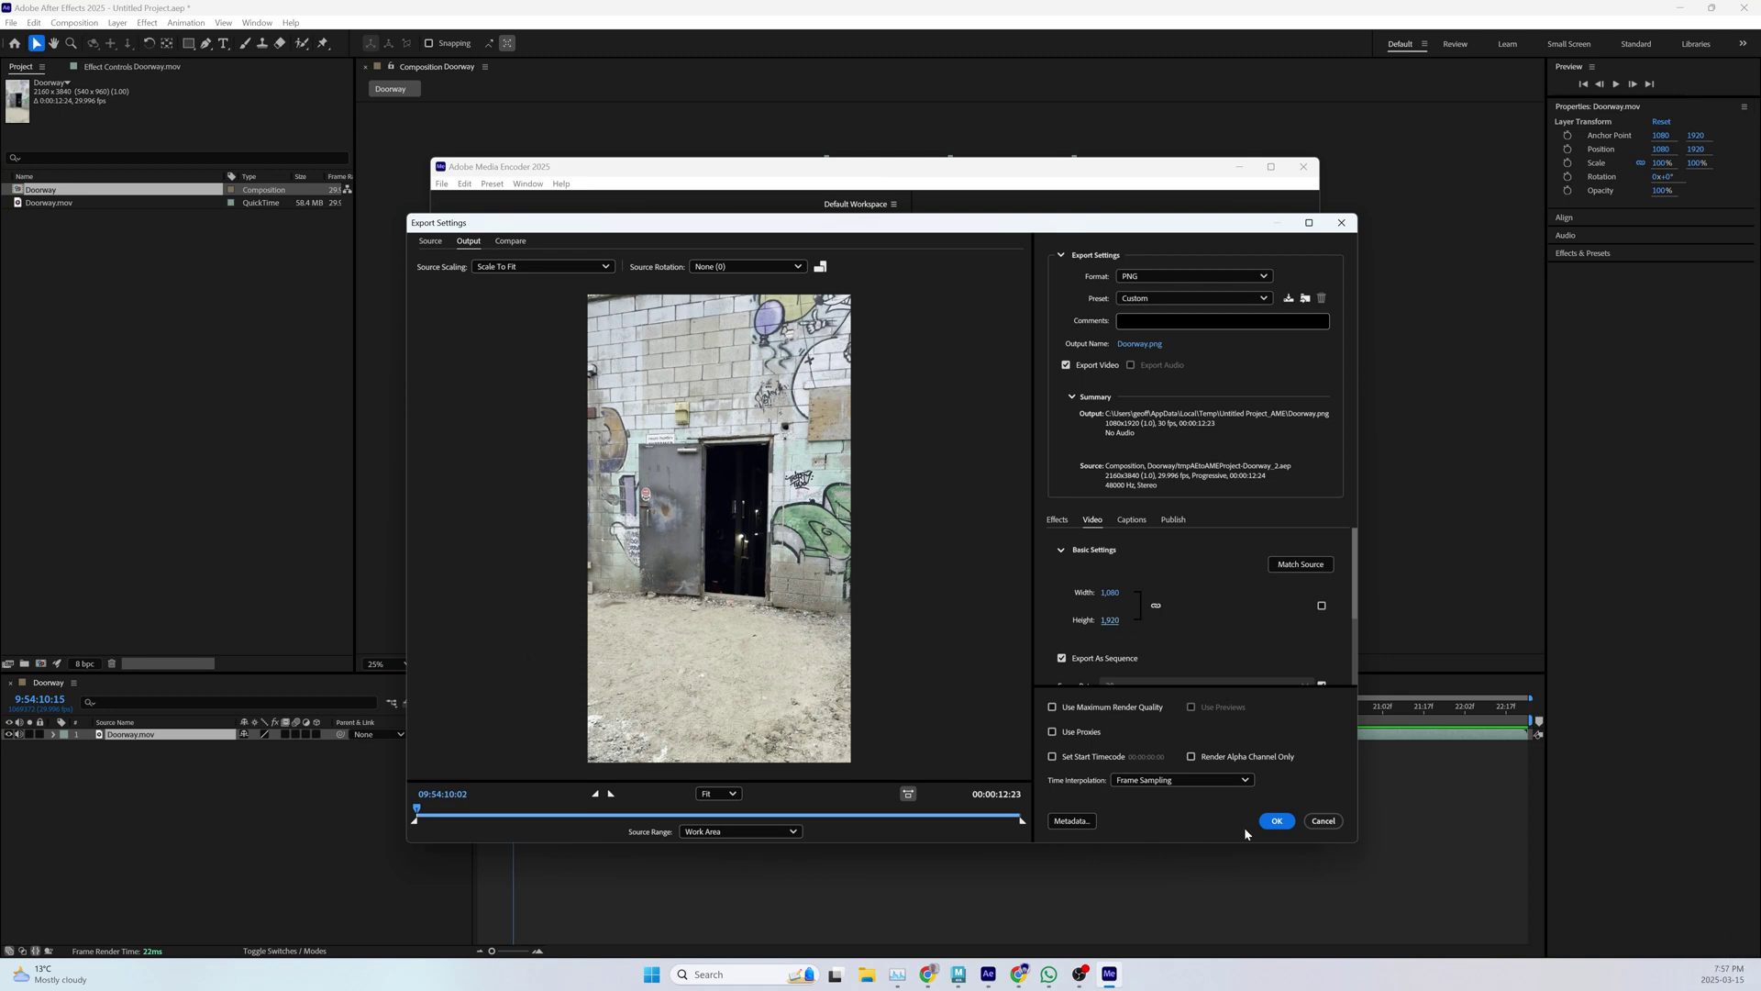
click(1275, 821)
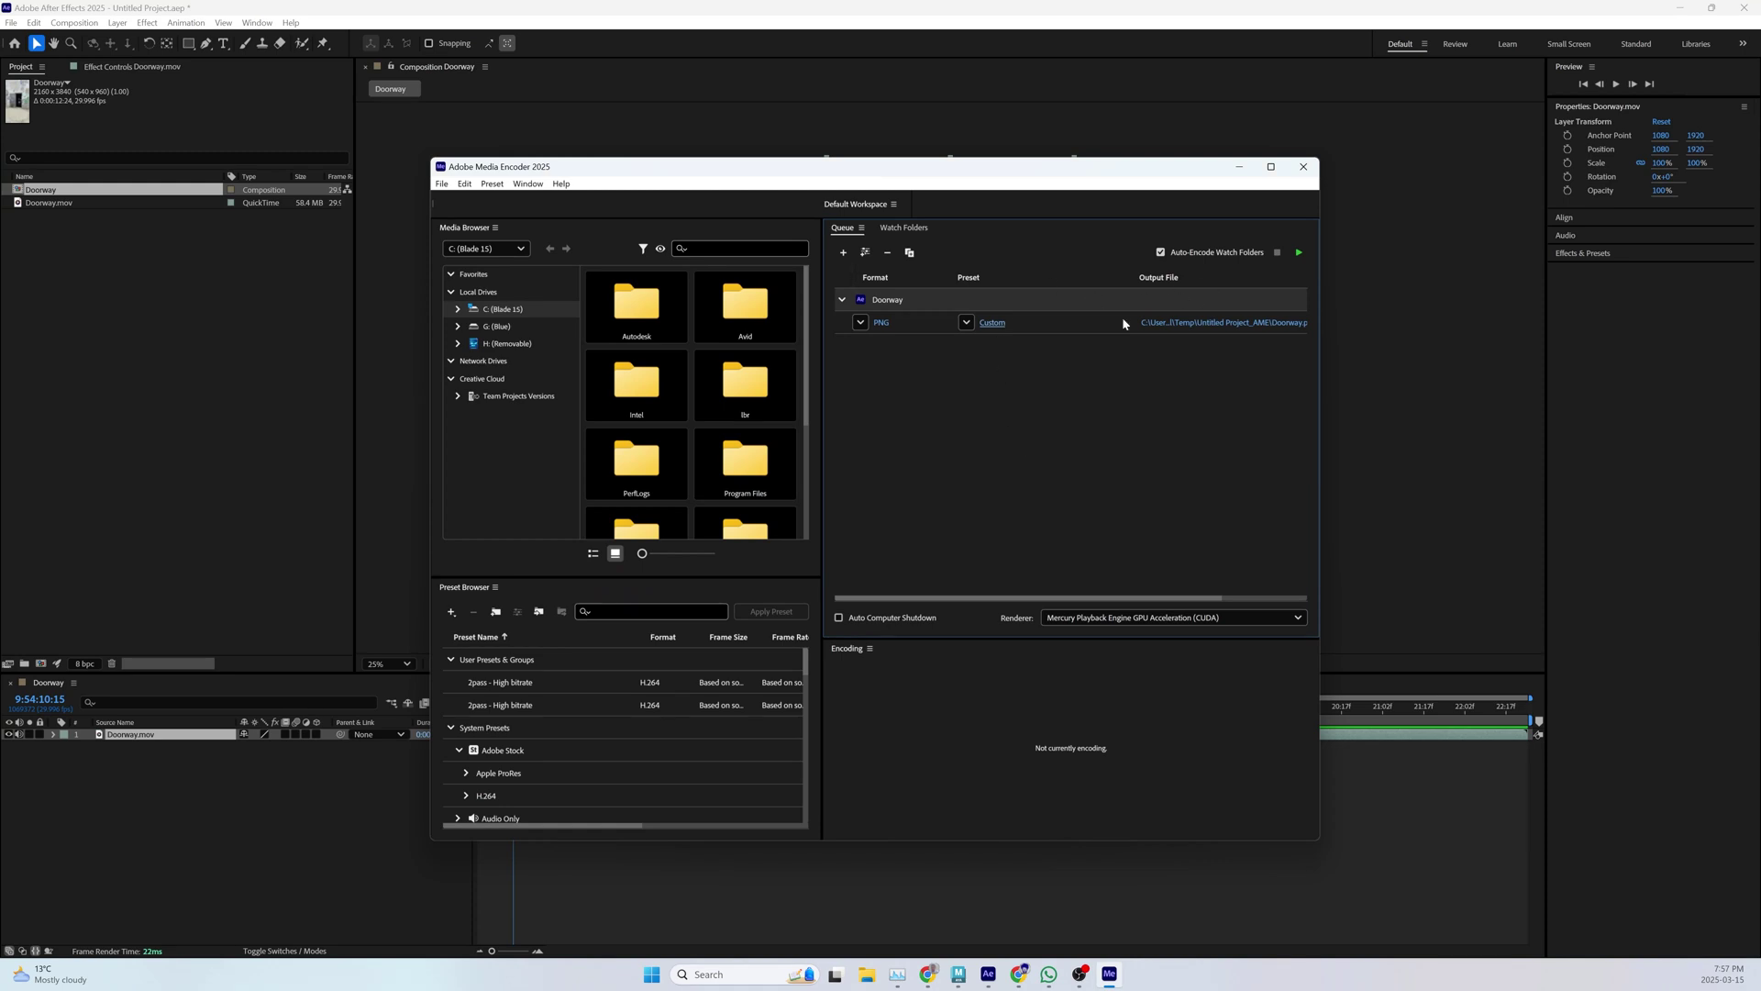
- Set the output file to Doorway in the Desktop's ScreenRecord\DoorwayPNG folder, and close Media Encoder
click(1195, 323)
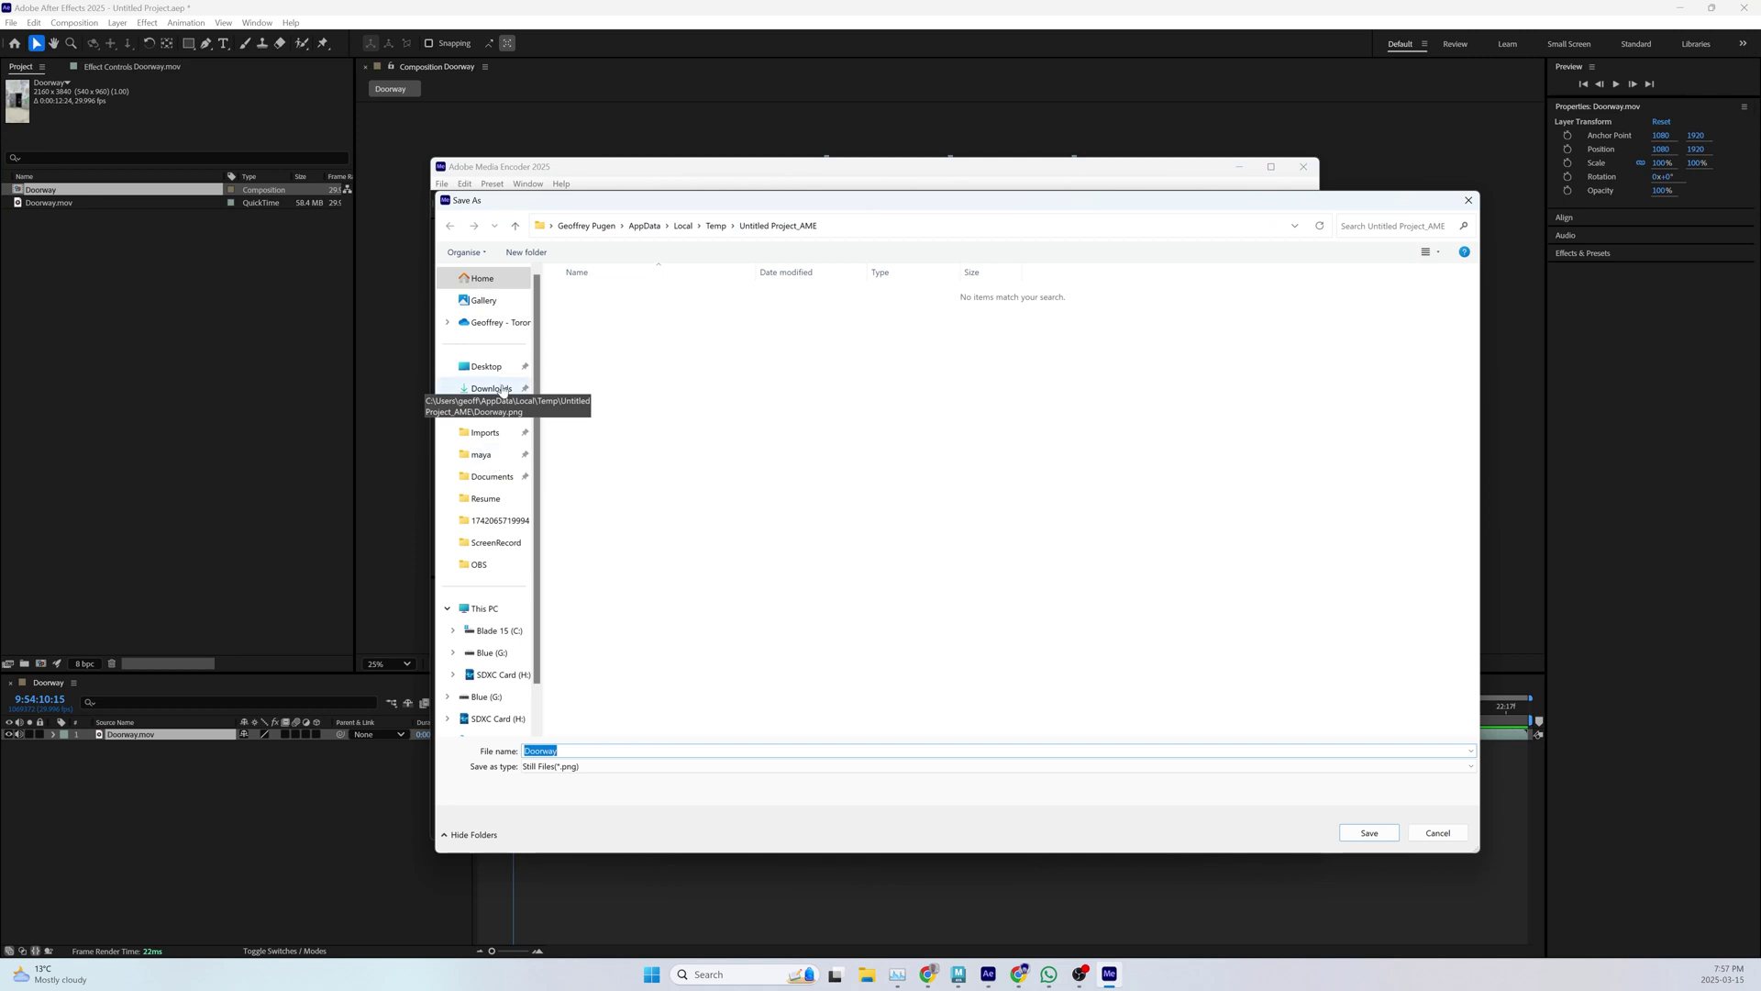
click(486, 366)
double_click(617, 370)
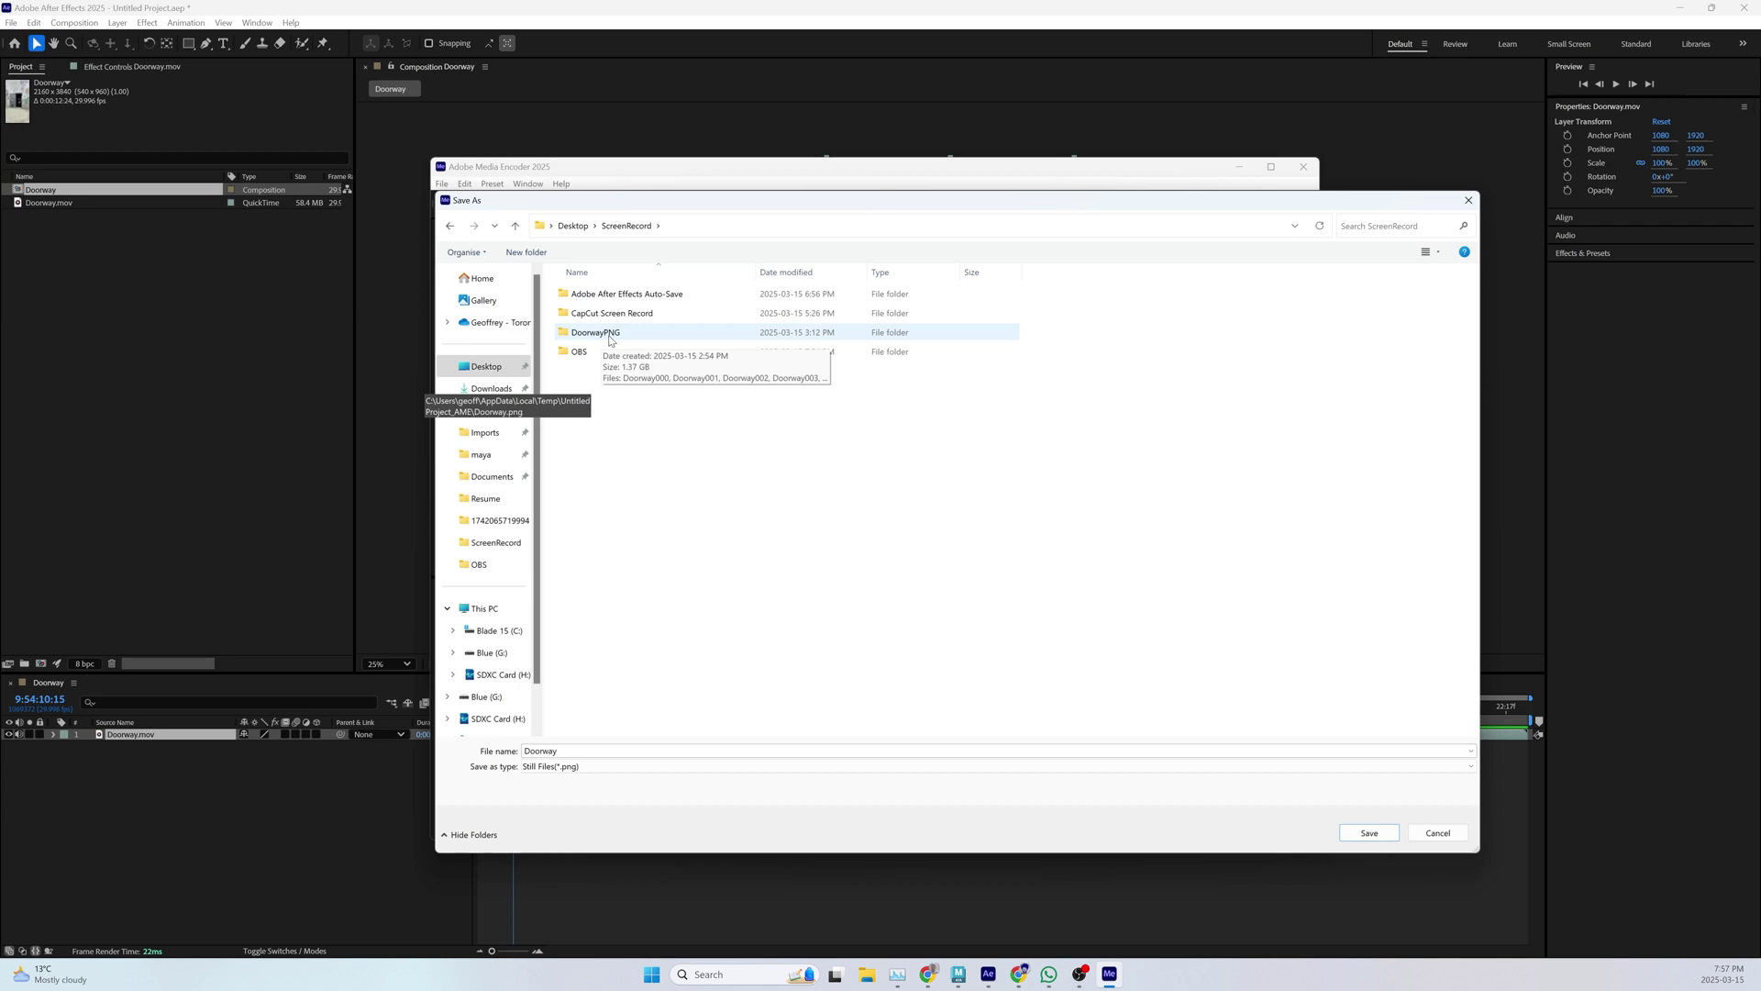
double_click(610, 335)
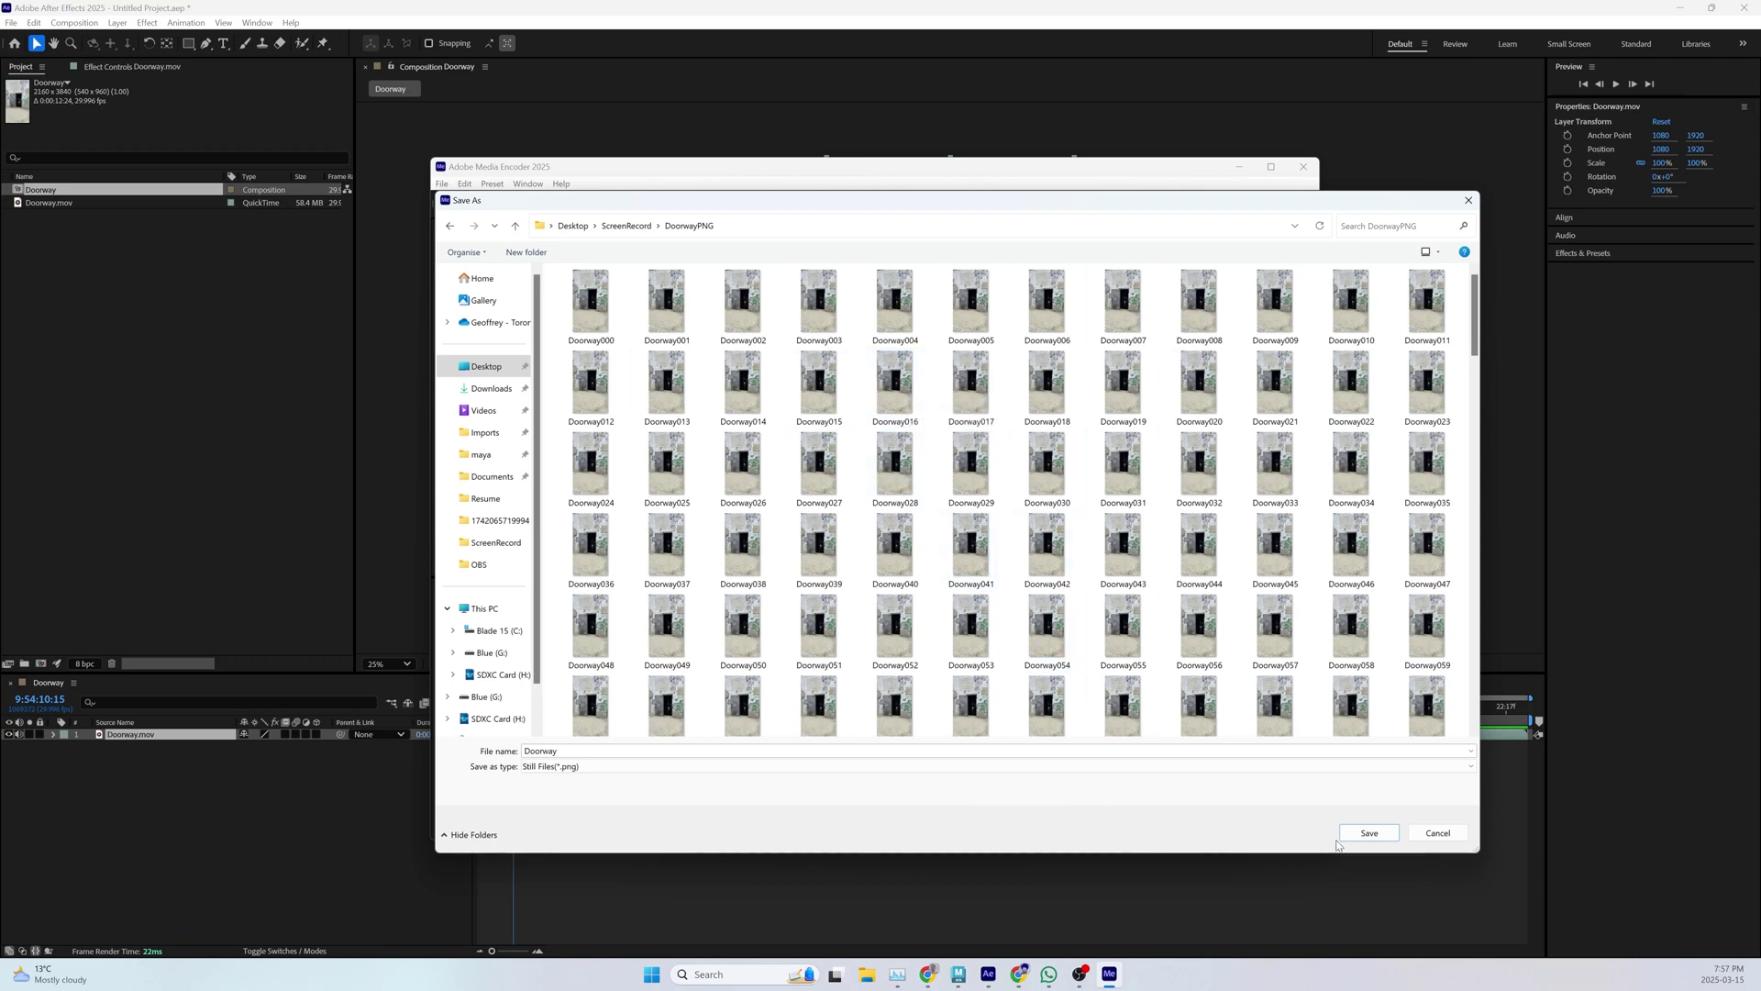
click(1375, 835)
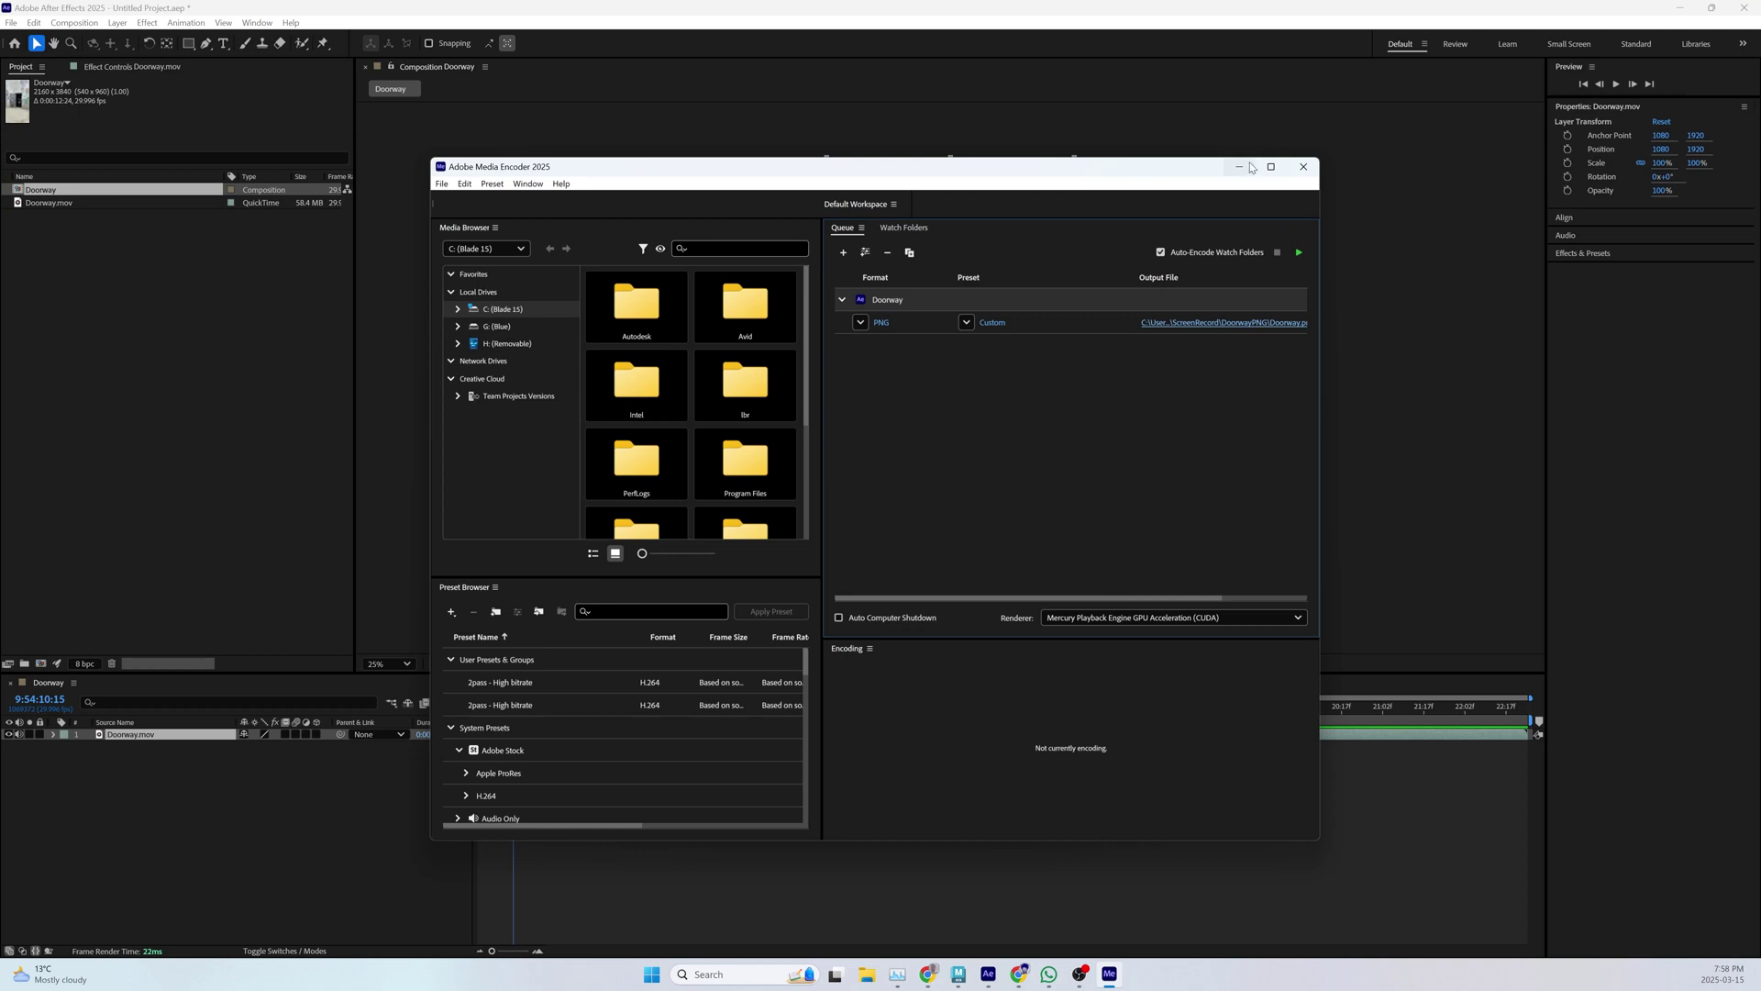
click(1301, 166)
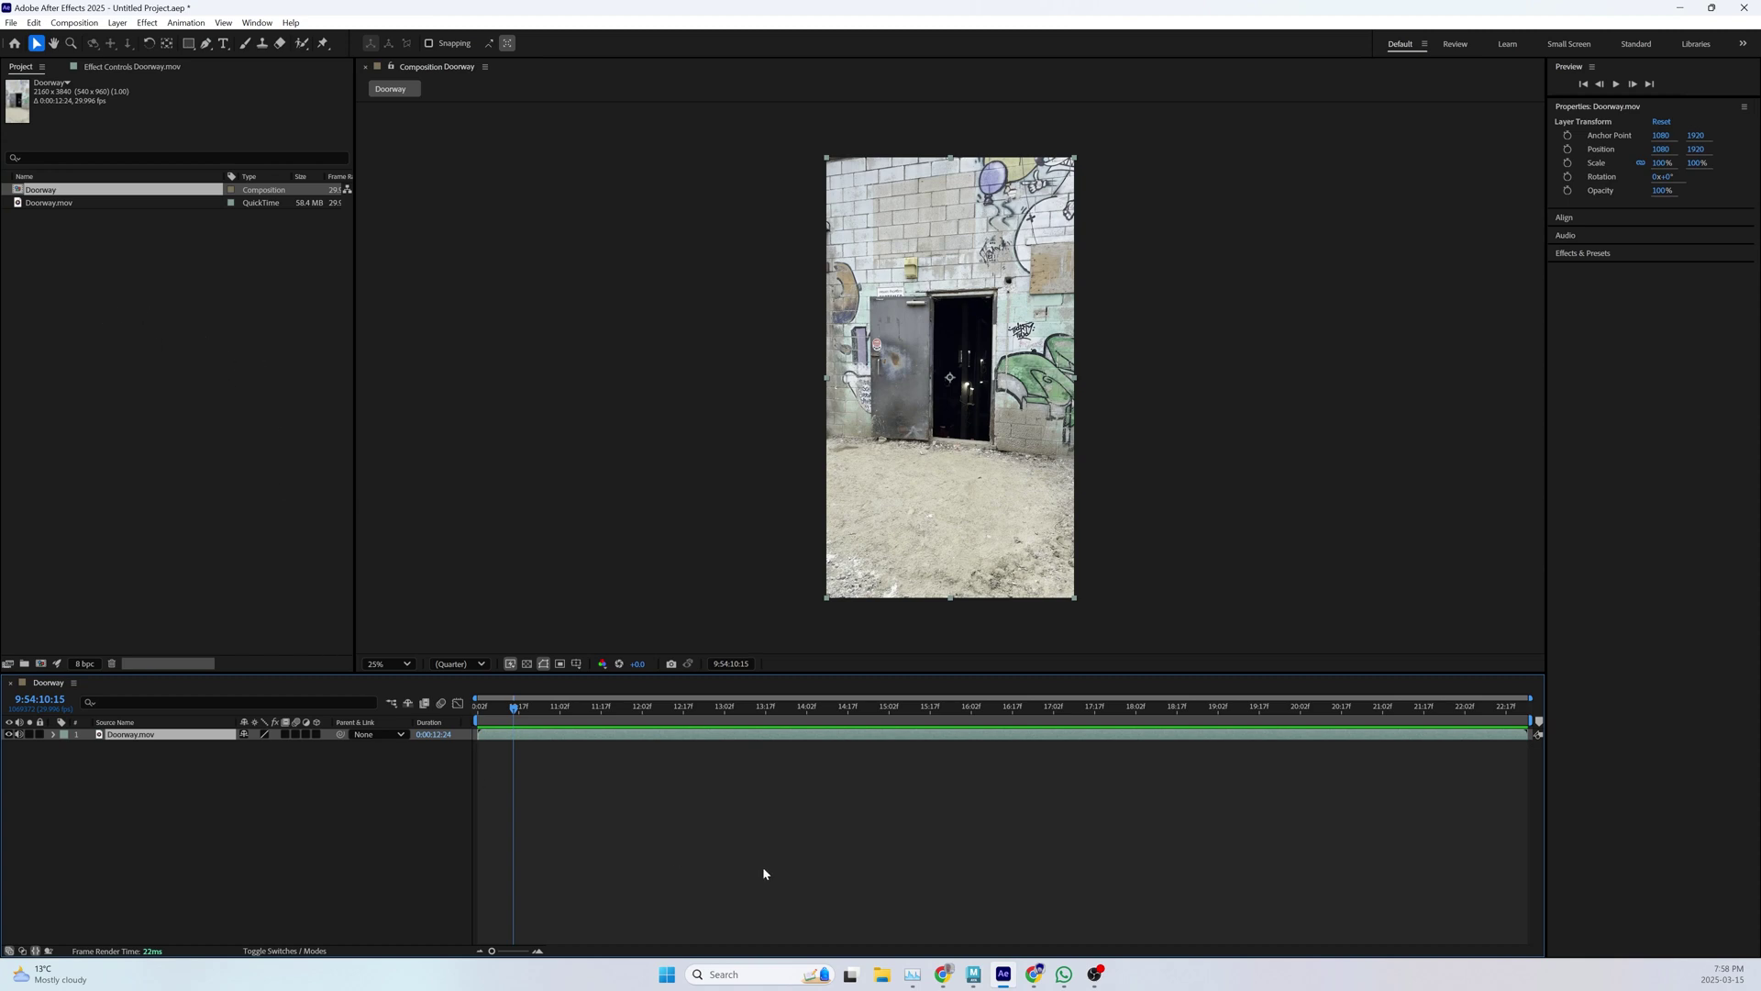
- Import the DoorwayPNG folder from Desktop\ScreenRecord into the After Effects project as a PNG sequence
click(882, 974)
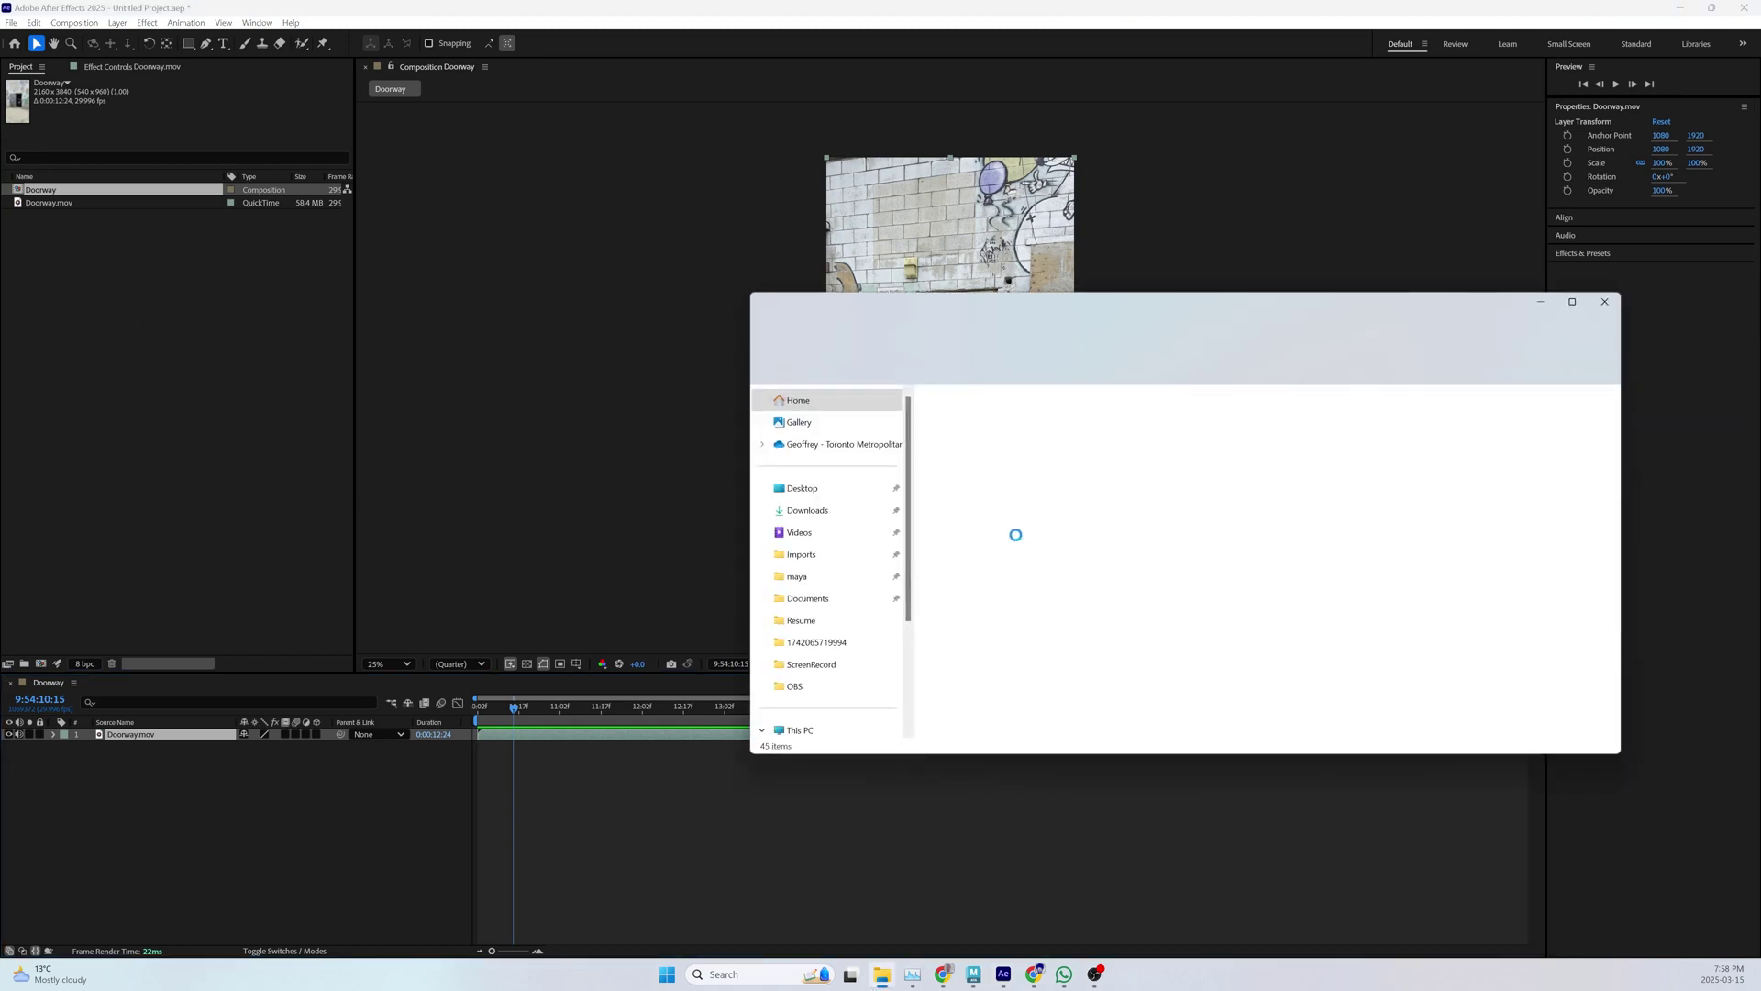
click(802, 488)
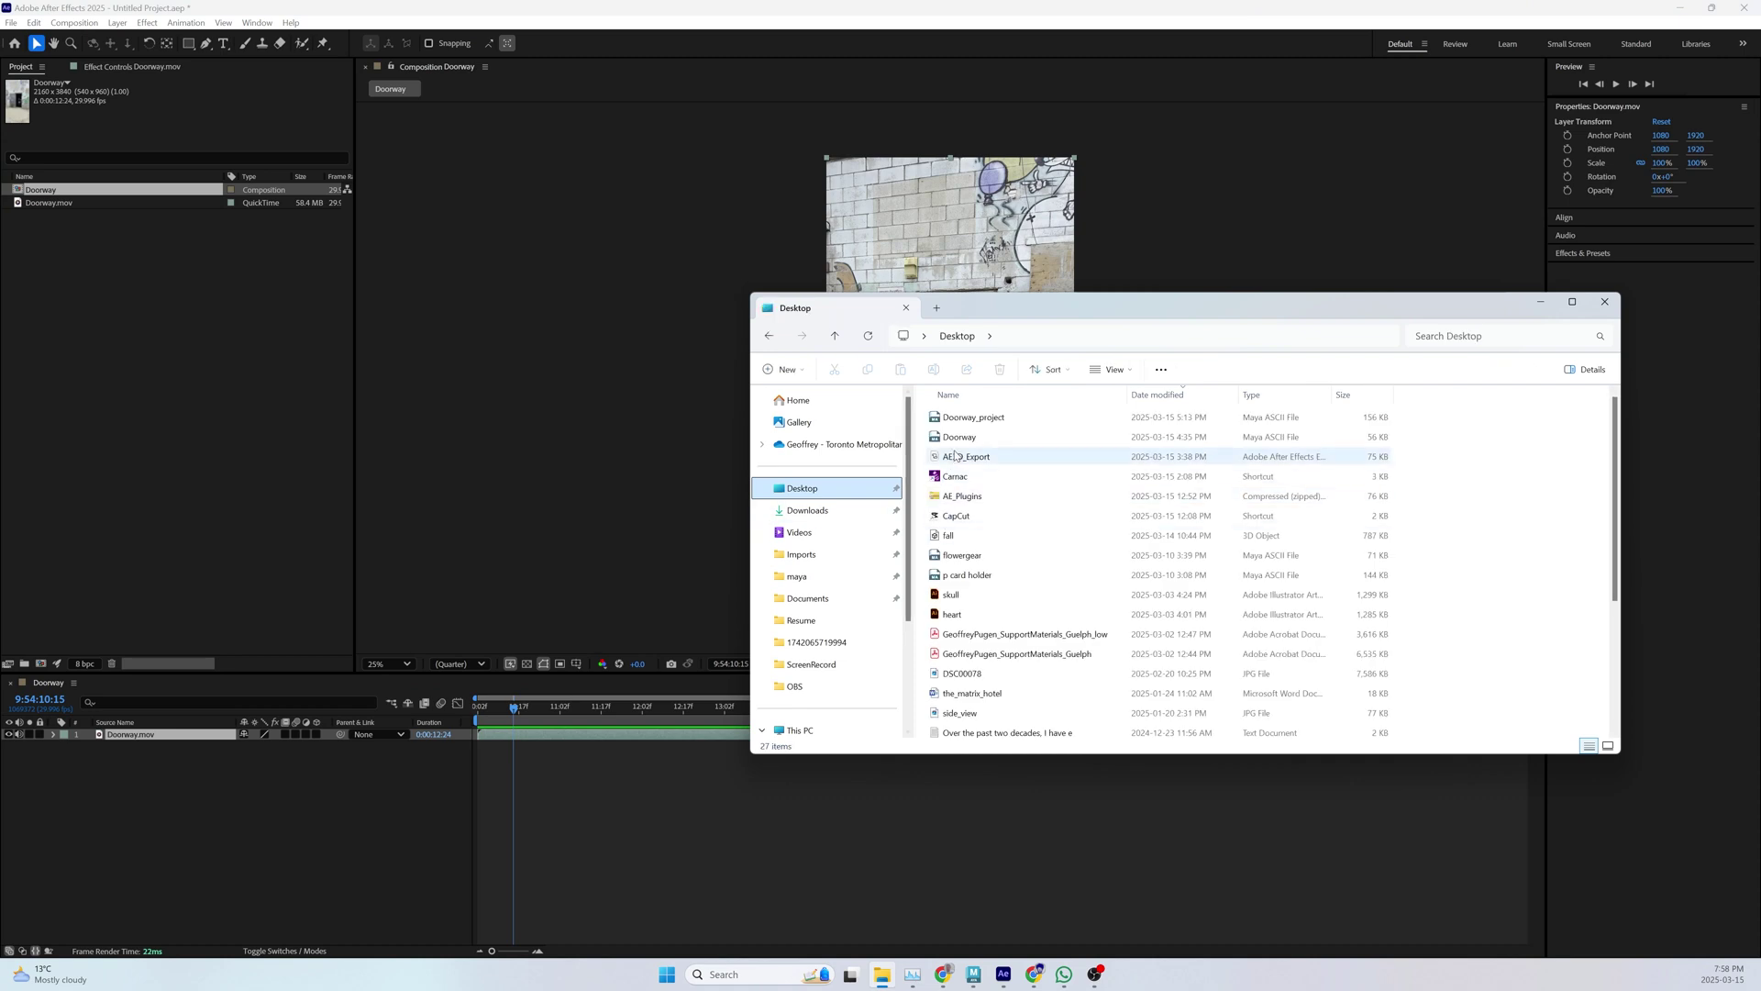
scroll(962, 573, down, 4)
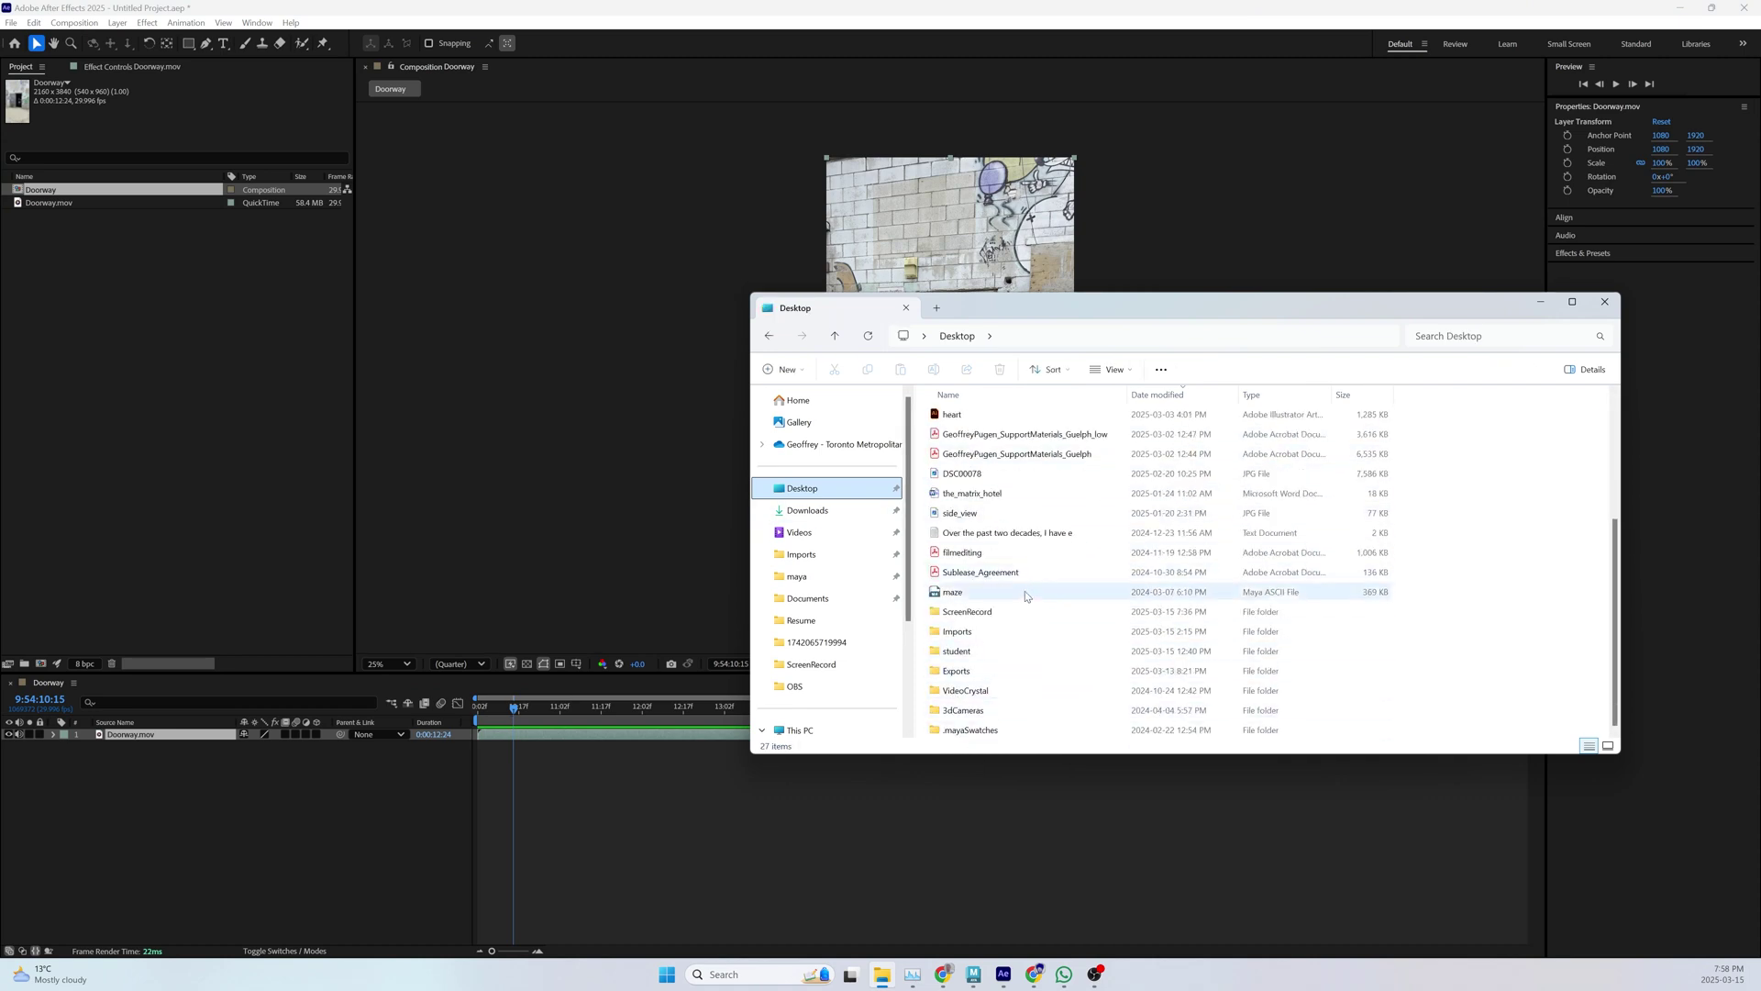
click(960, 612)
double_click(959, 612)
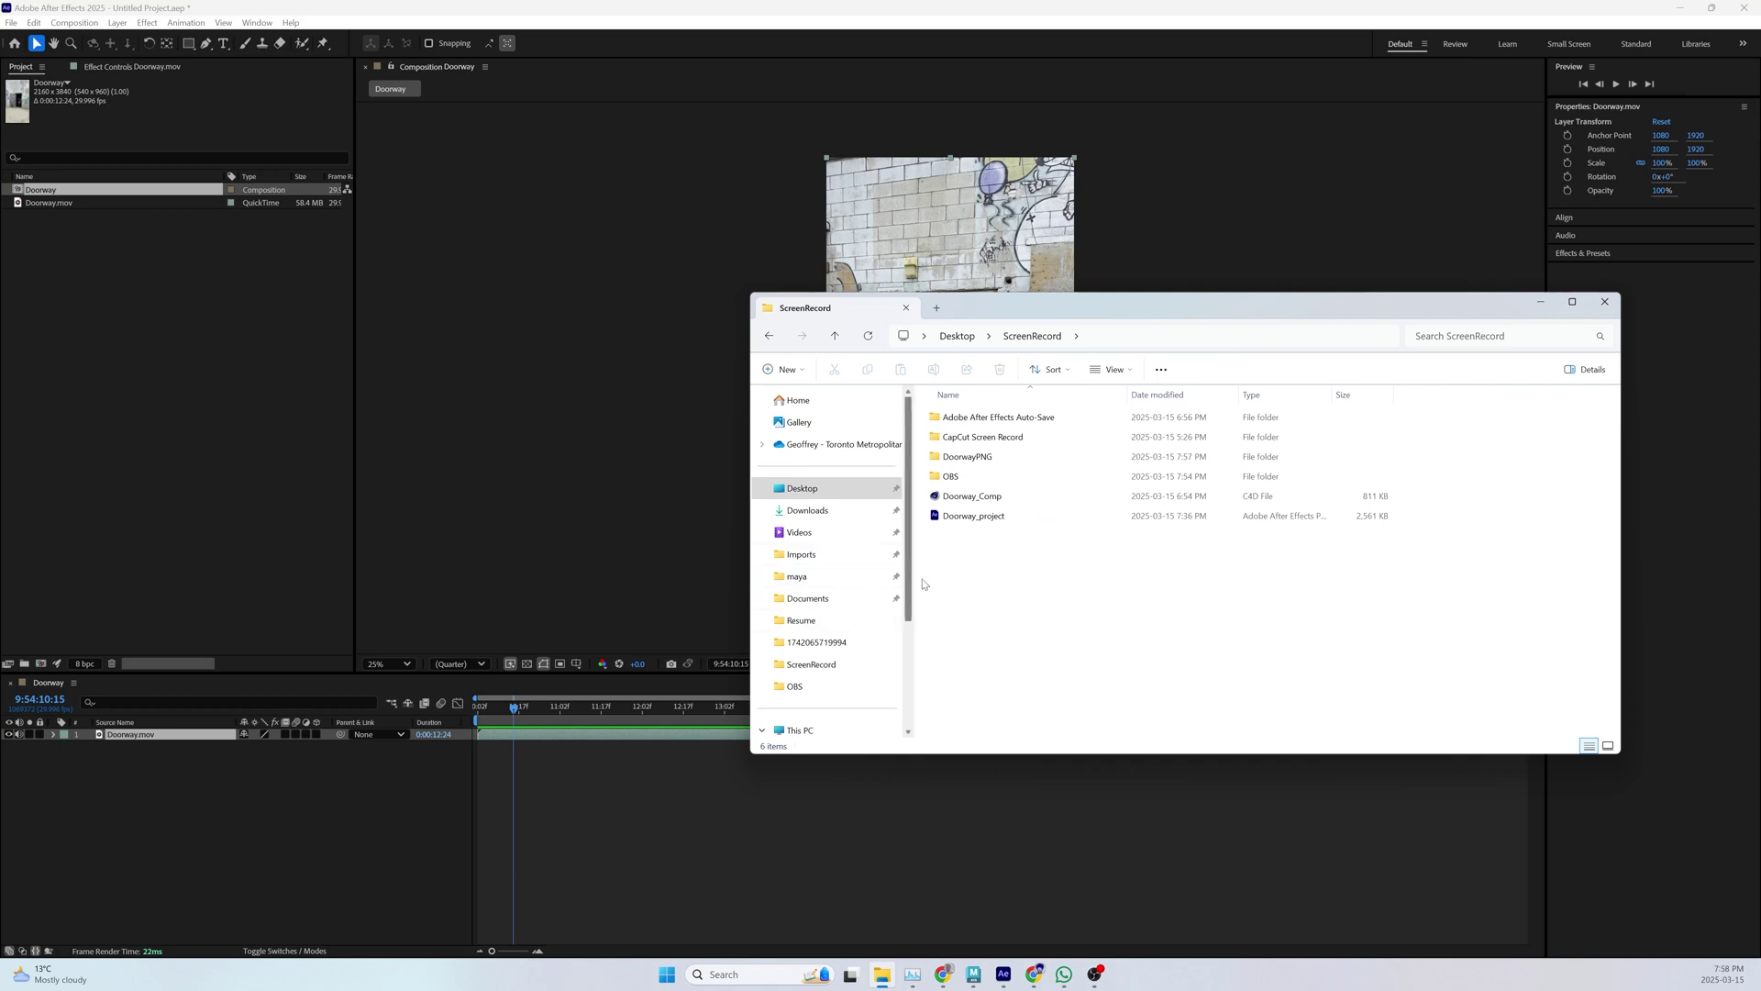
click(936, 459)
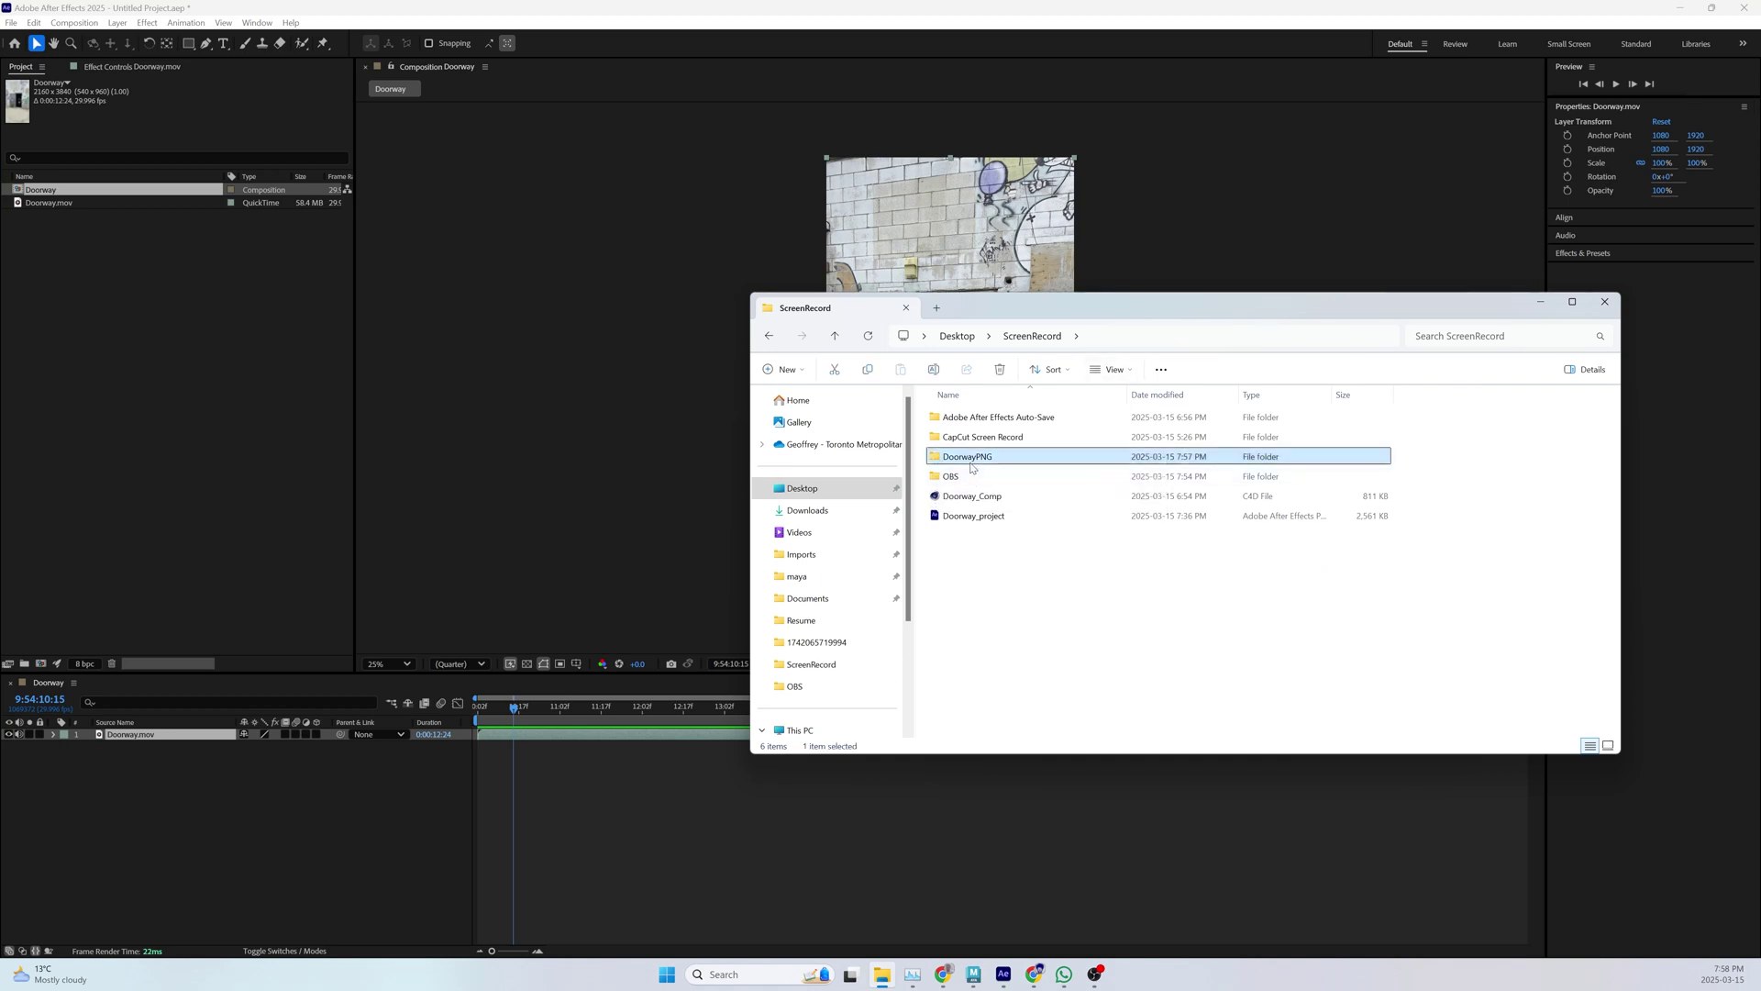
drag(492, 256, 87, 268)
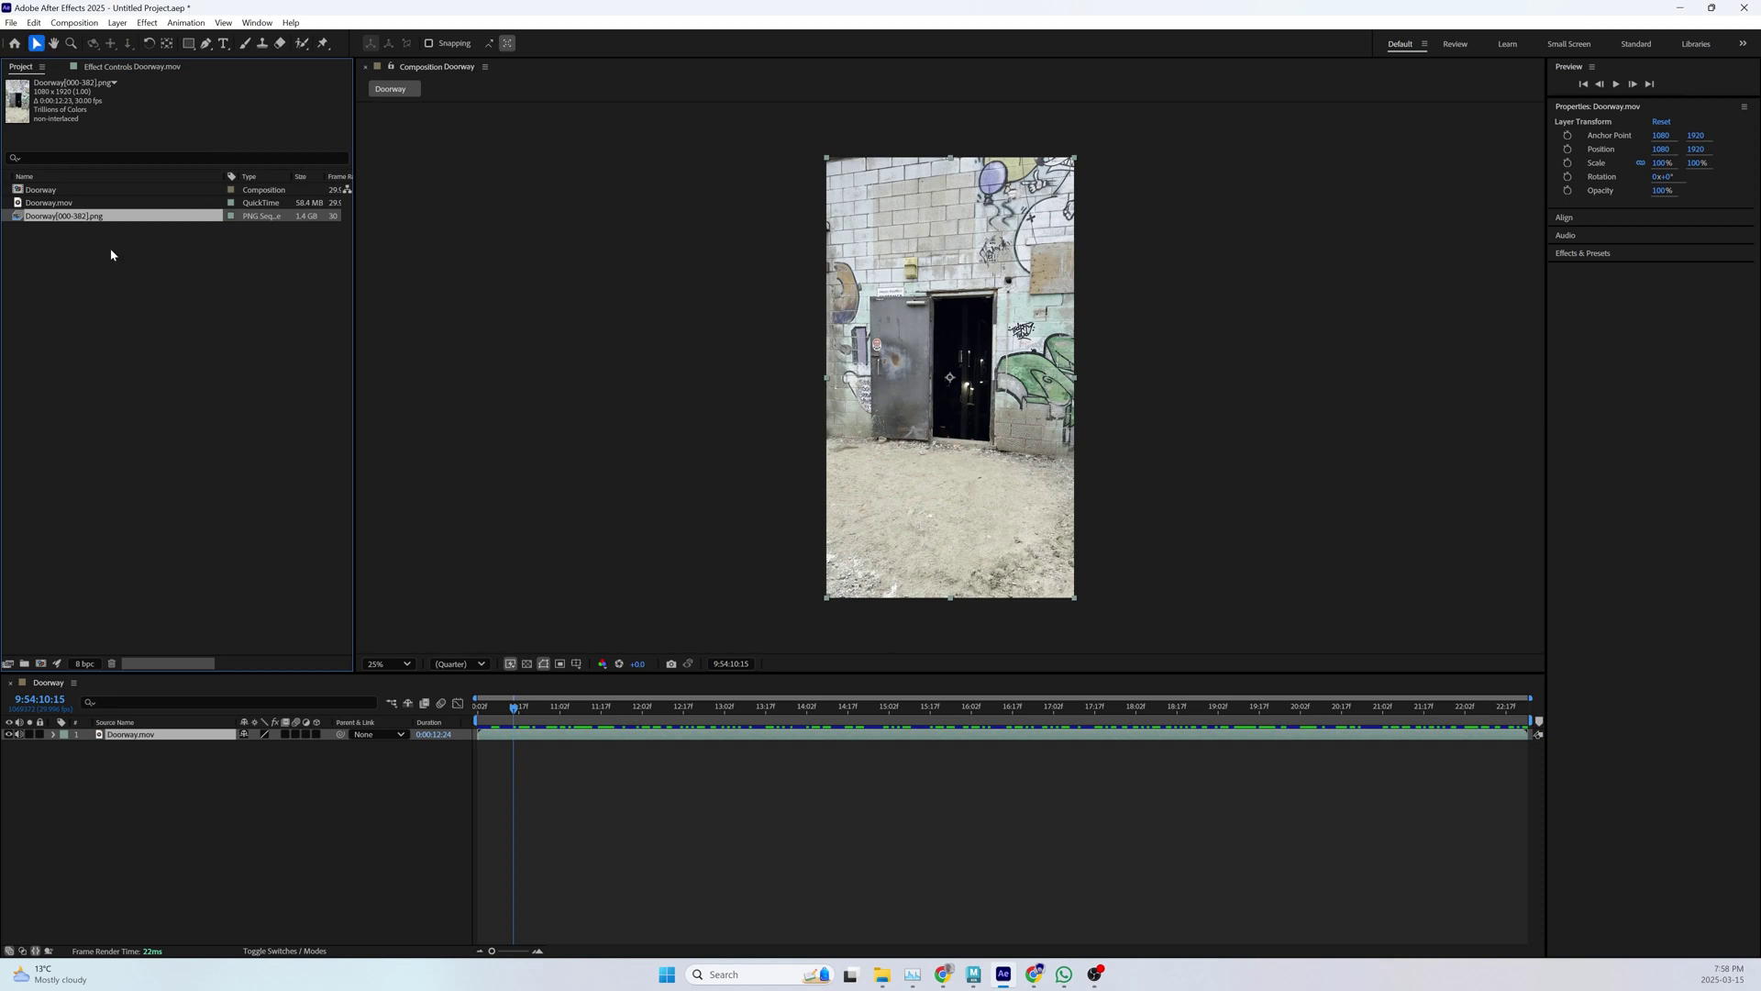
click(51, 328)
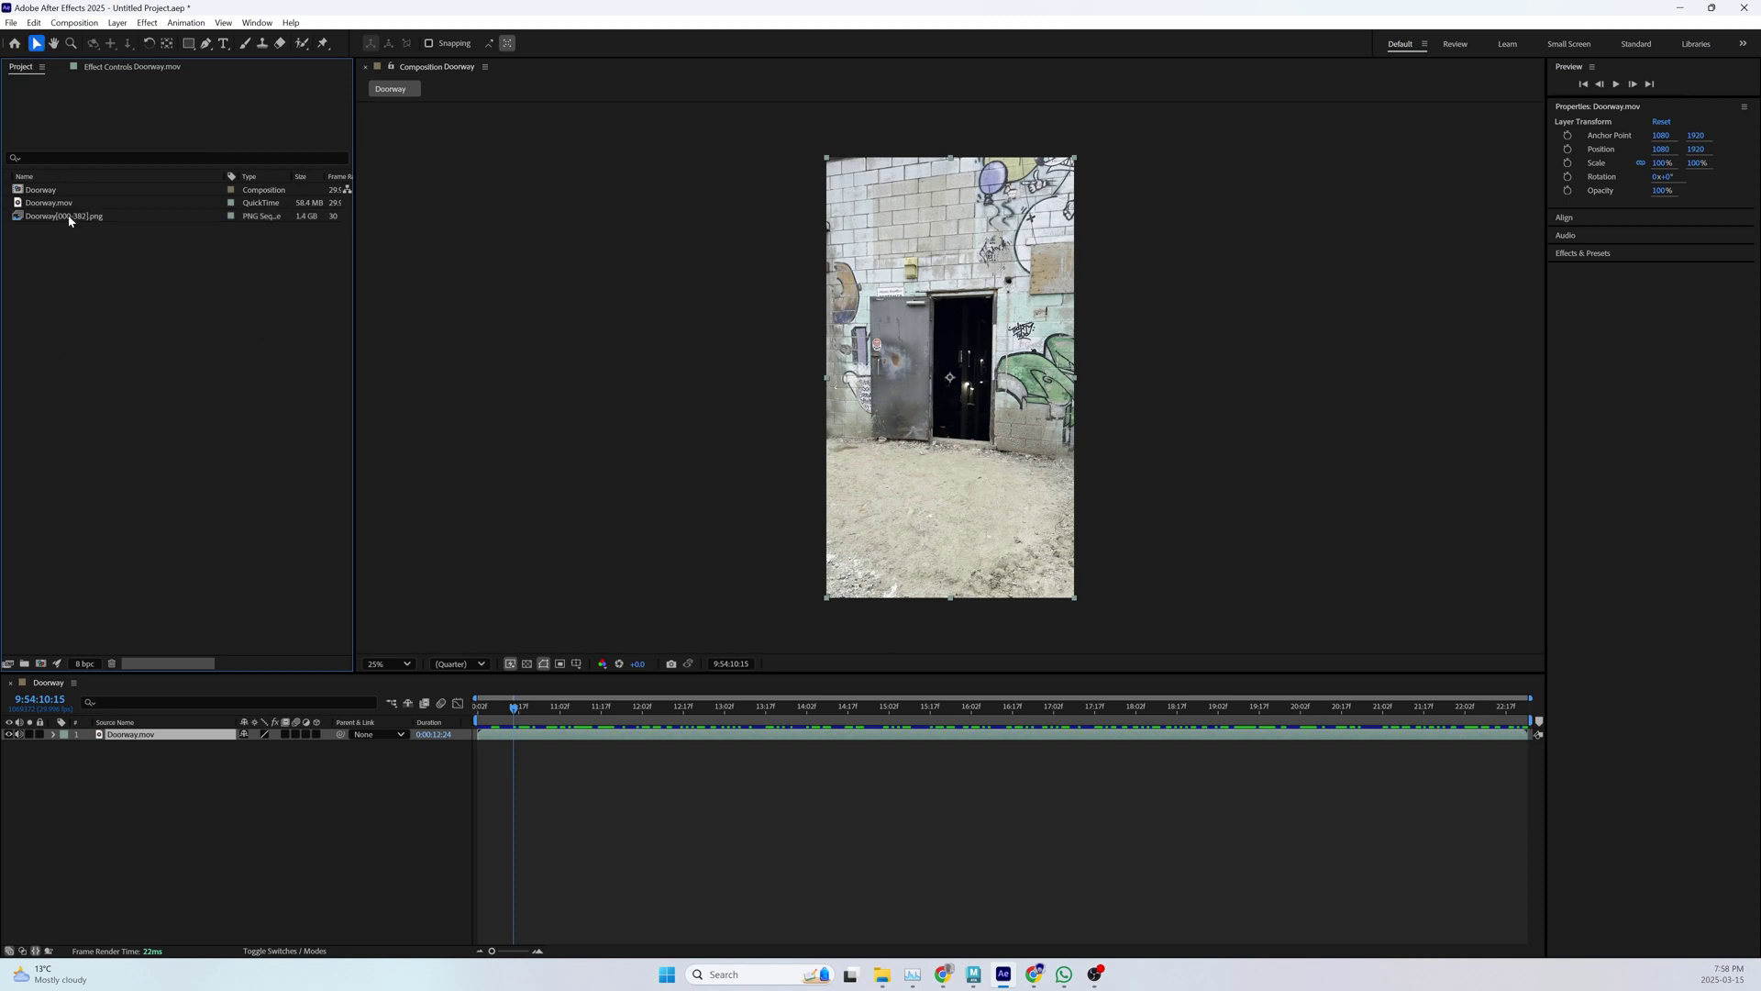
- Create a composition from the imported Doorway[000-382].png sequence and view it at 50% magnification
click(21, 220)
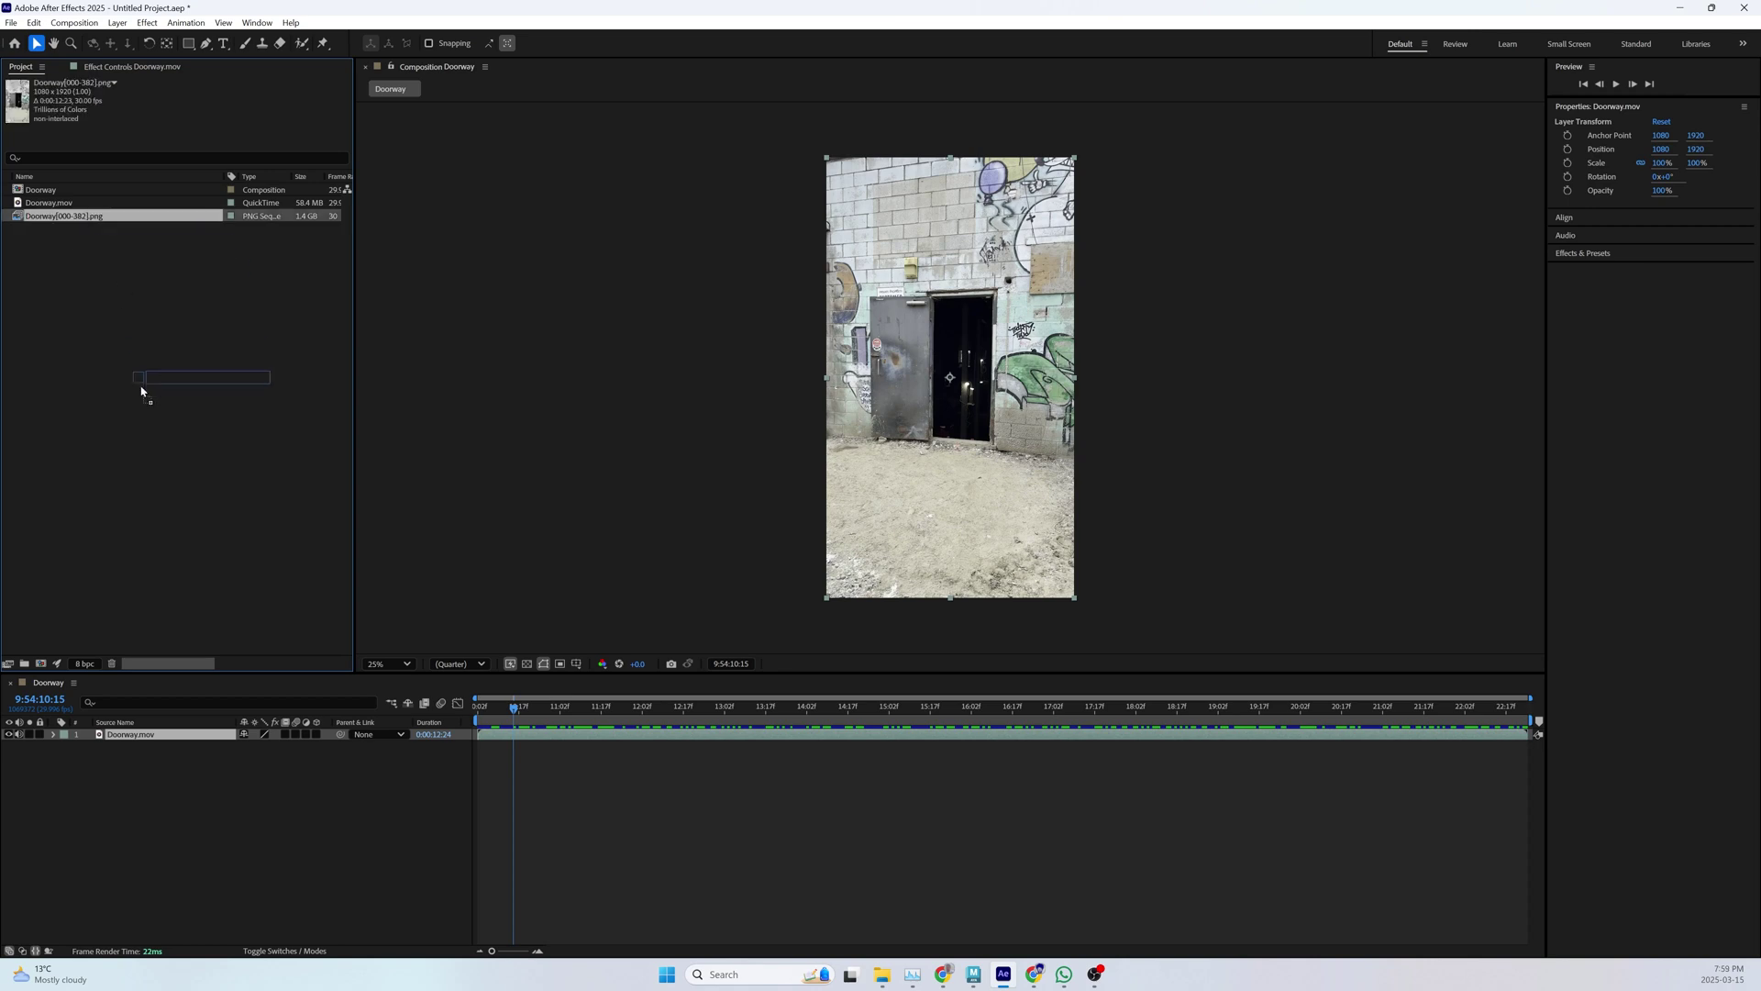
click(41, 663)
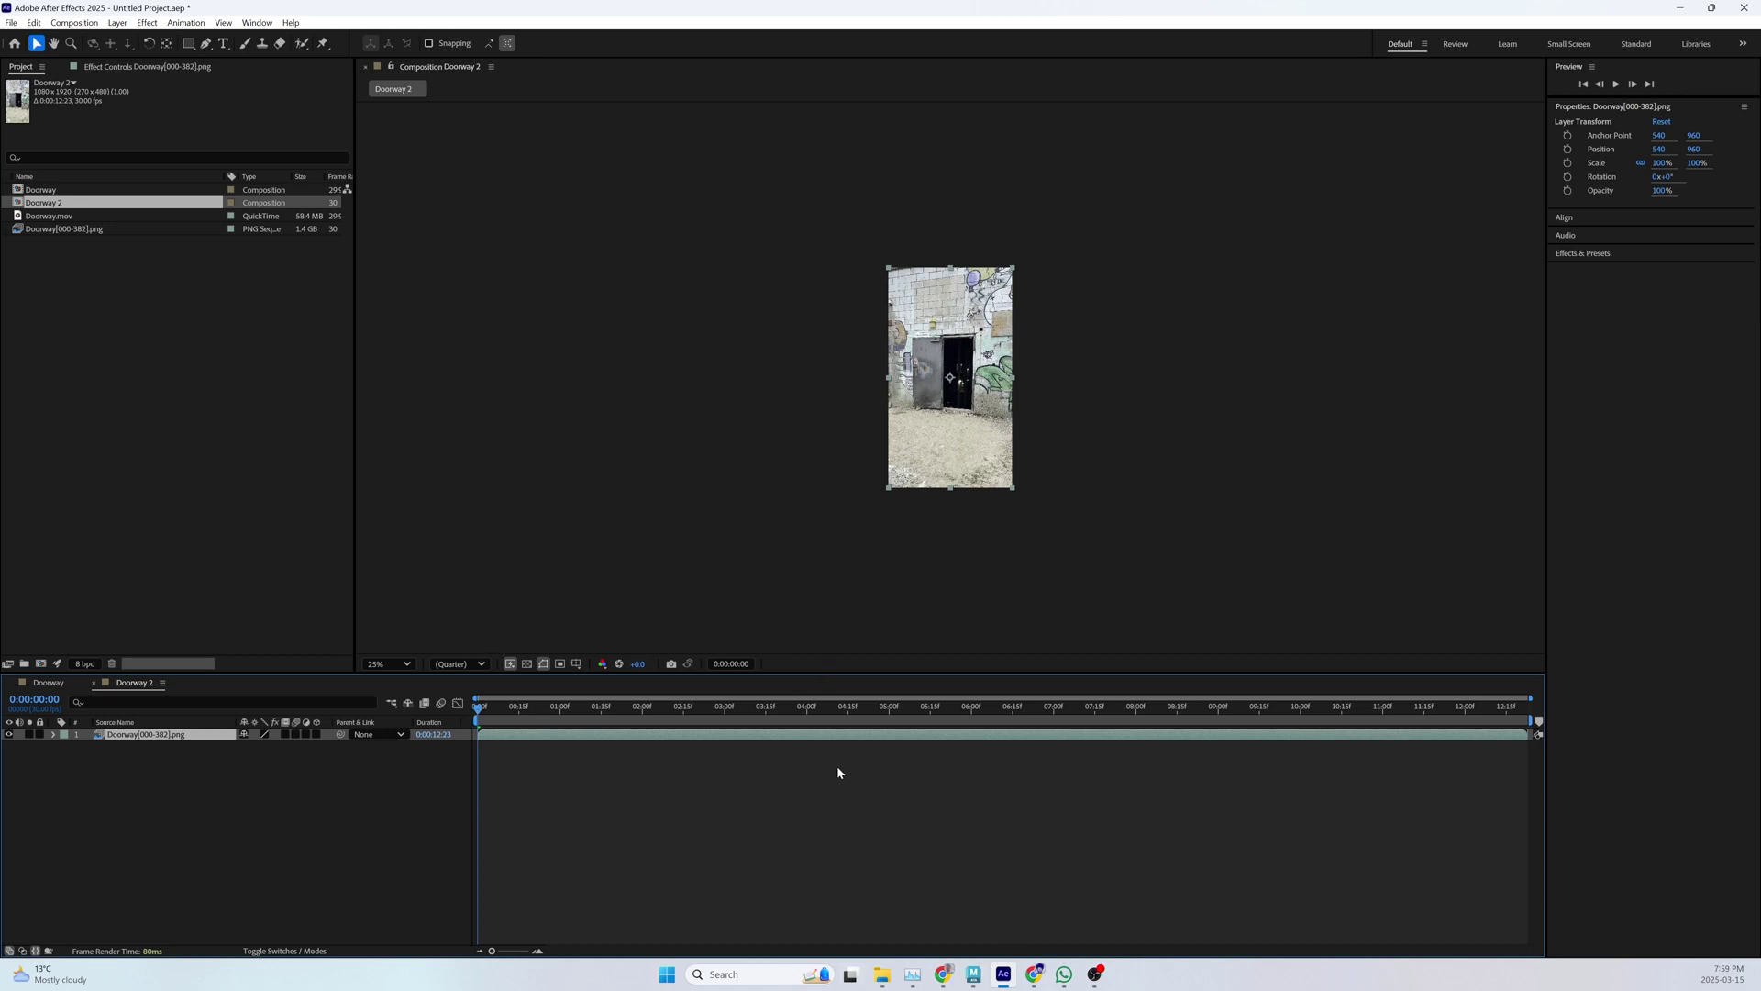
key(period)
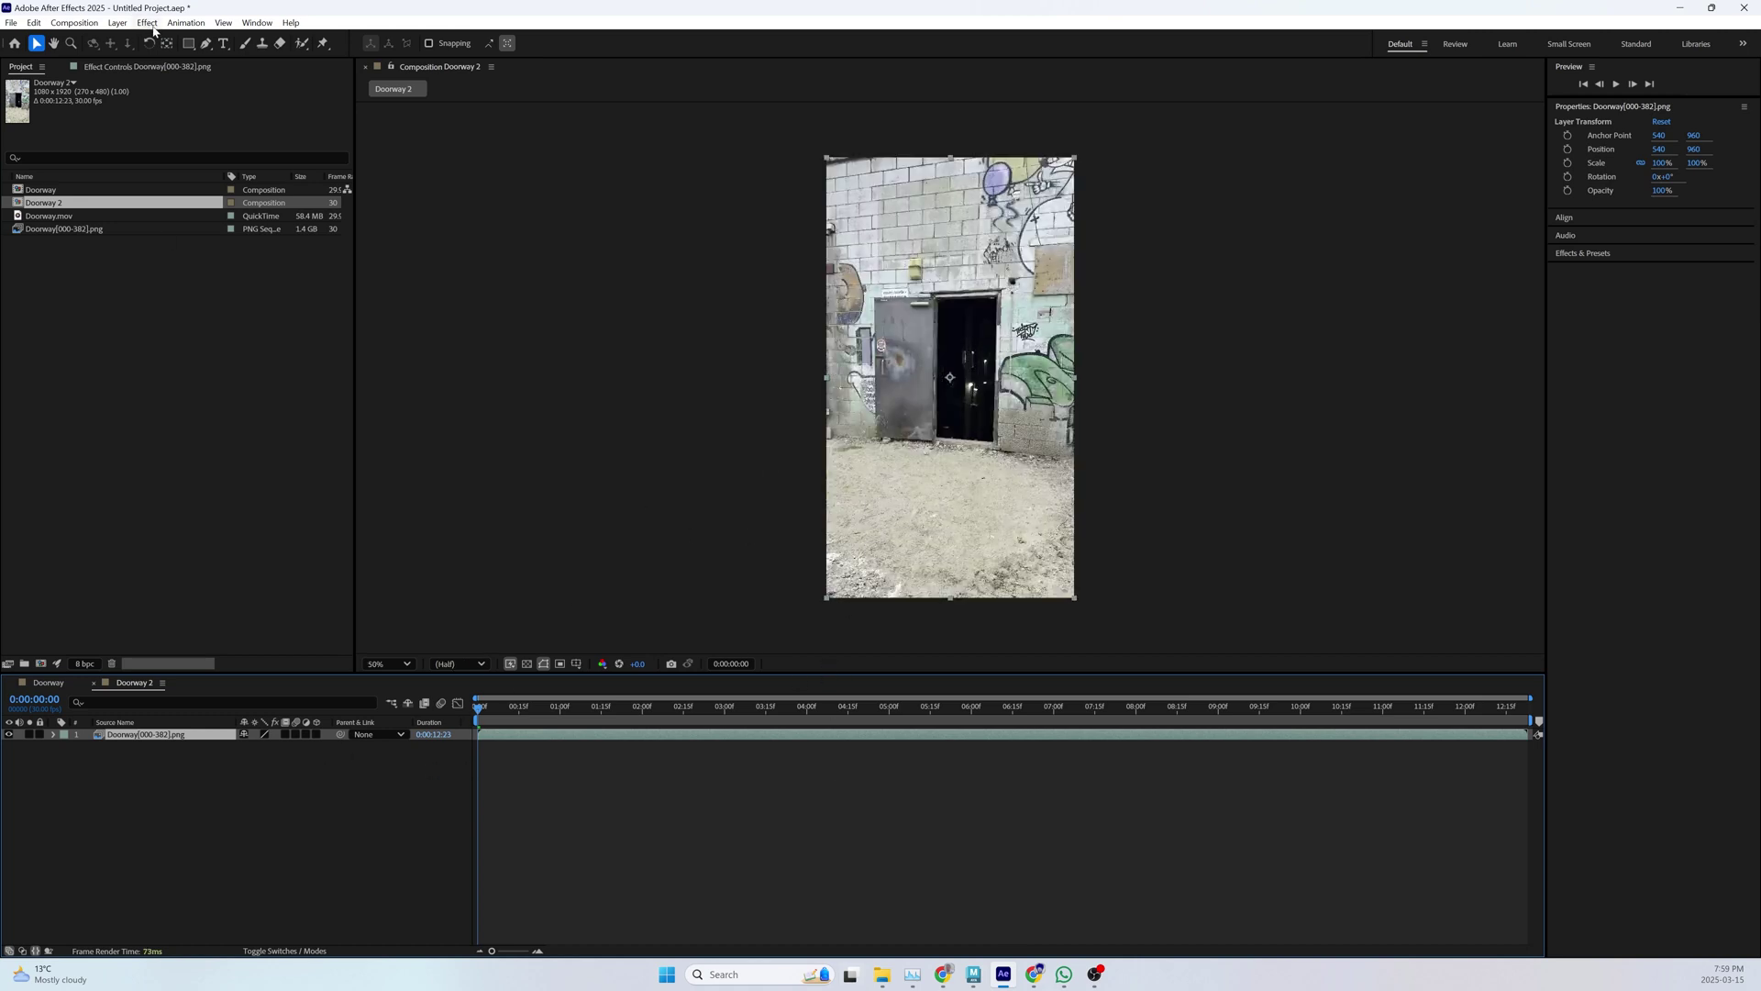
- Check the settings of the Doorway 2 composition and accept them
click(74, 22)
click(92, 59)
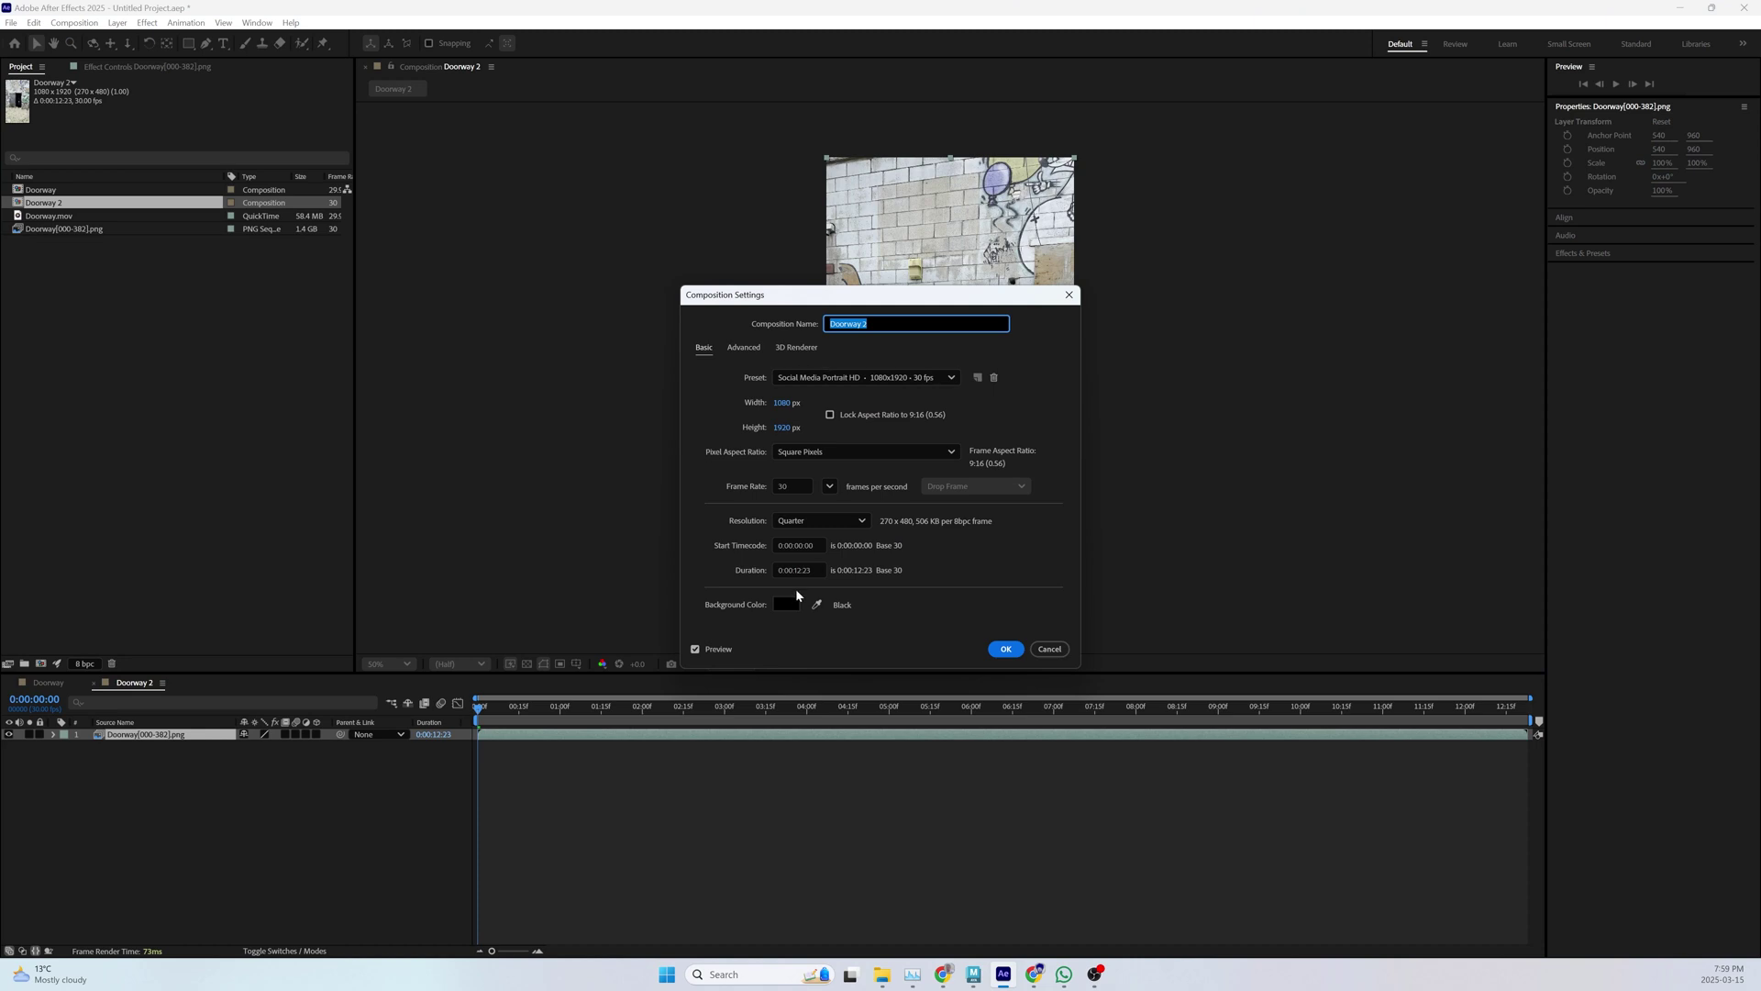
click(1005, 648)
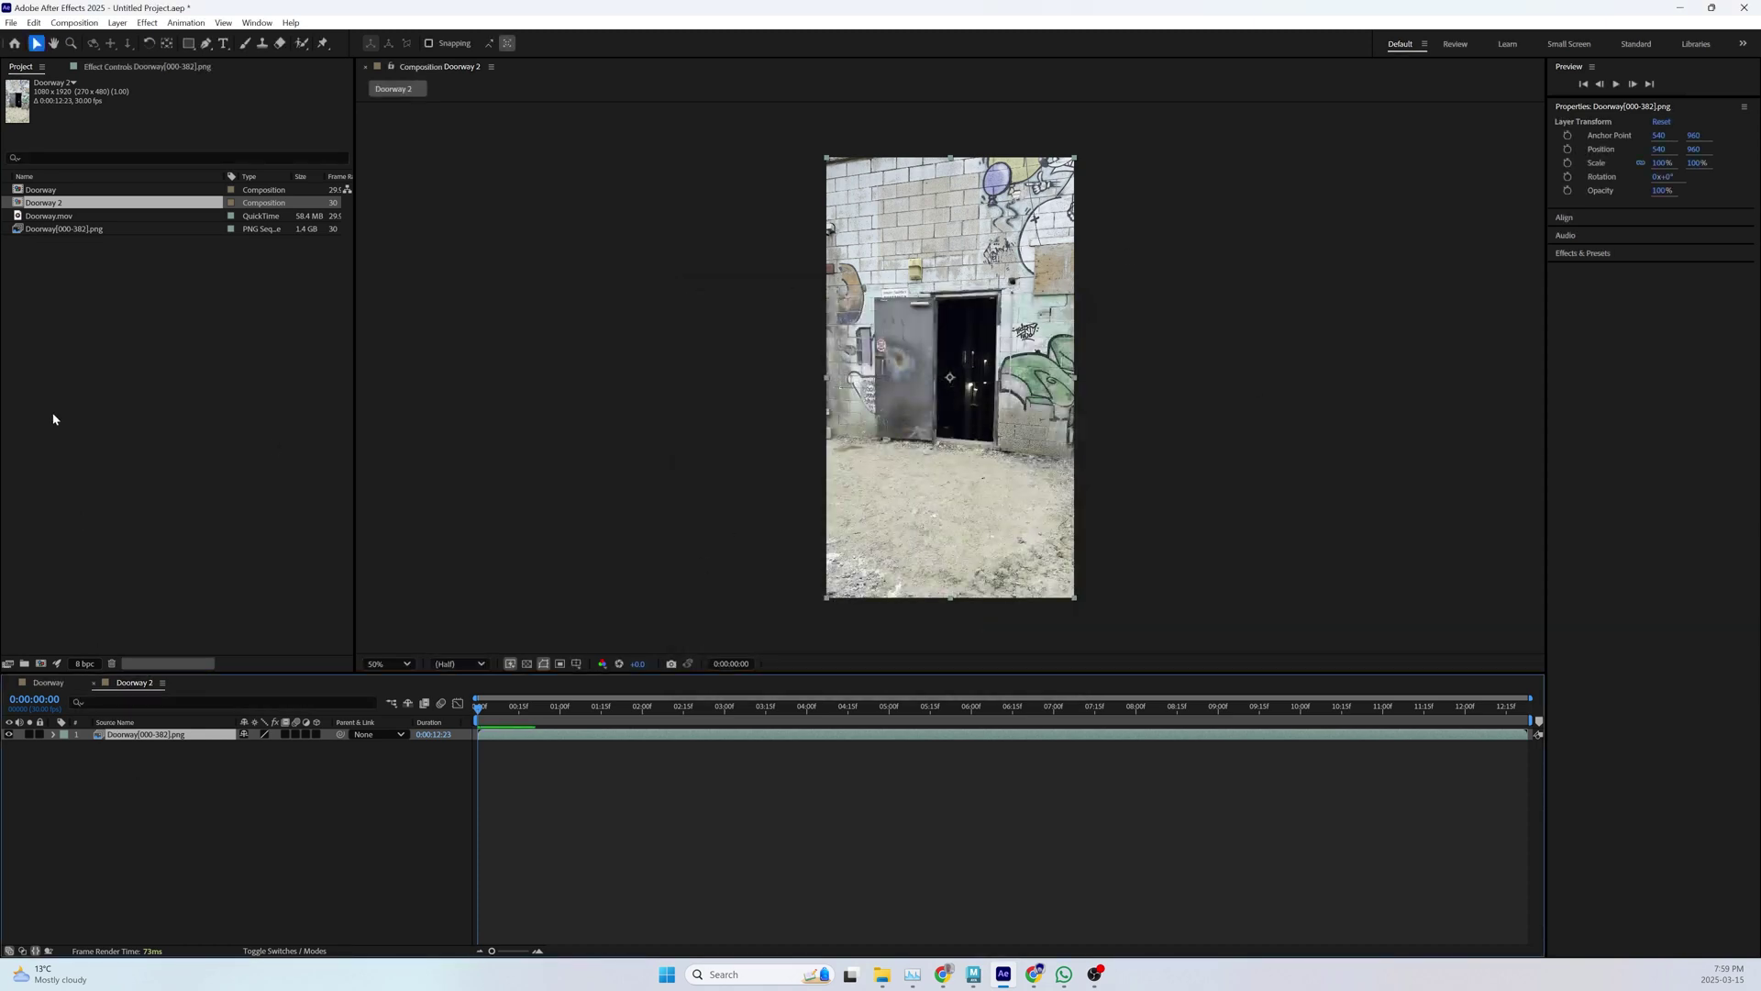
- Rename the Doorway 2 composition as Doorway_comp, open it and clear the layer selection
right_click(47, 204)
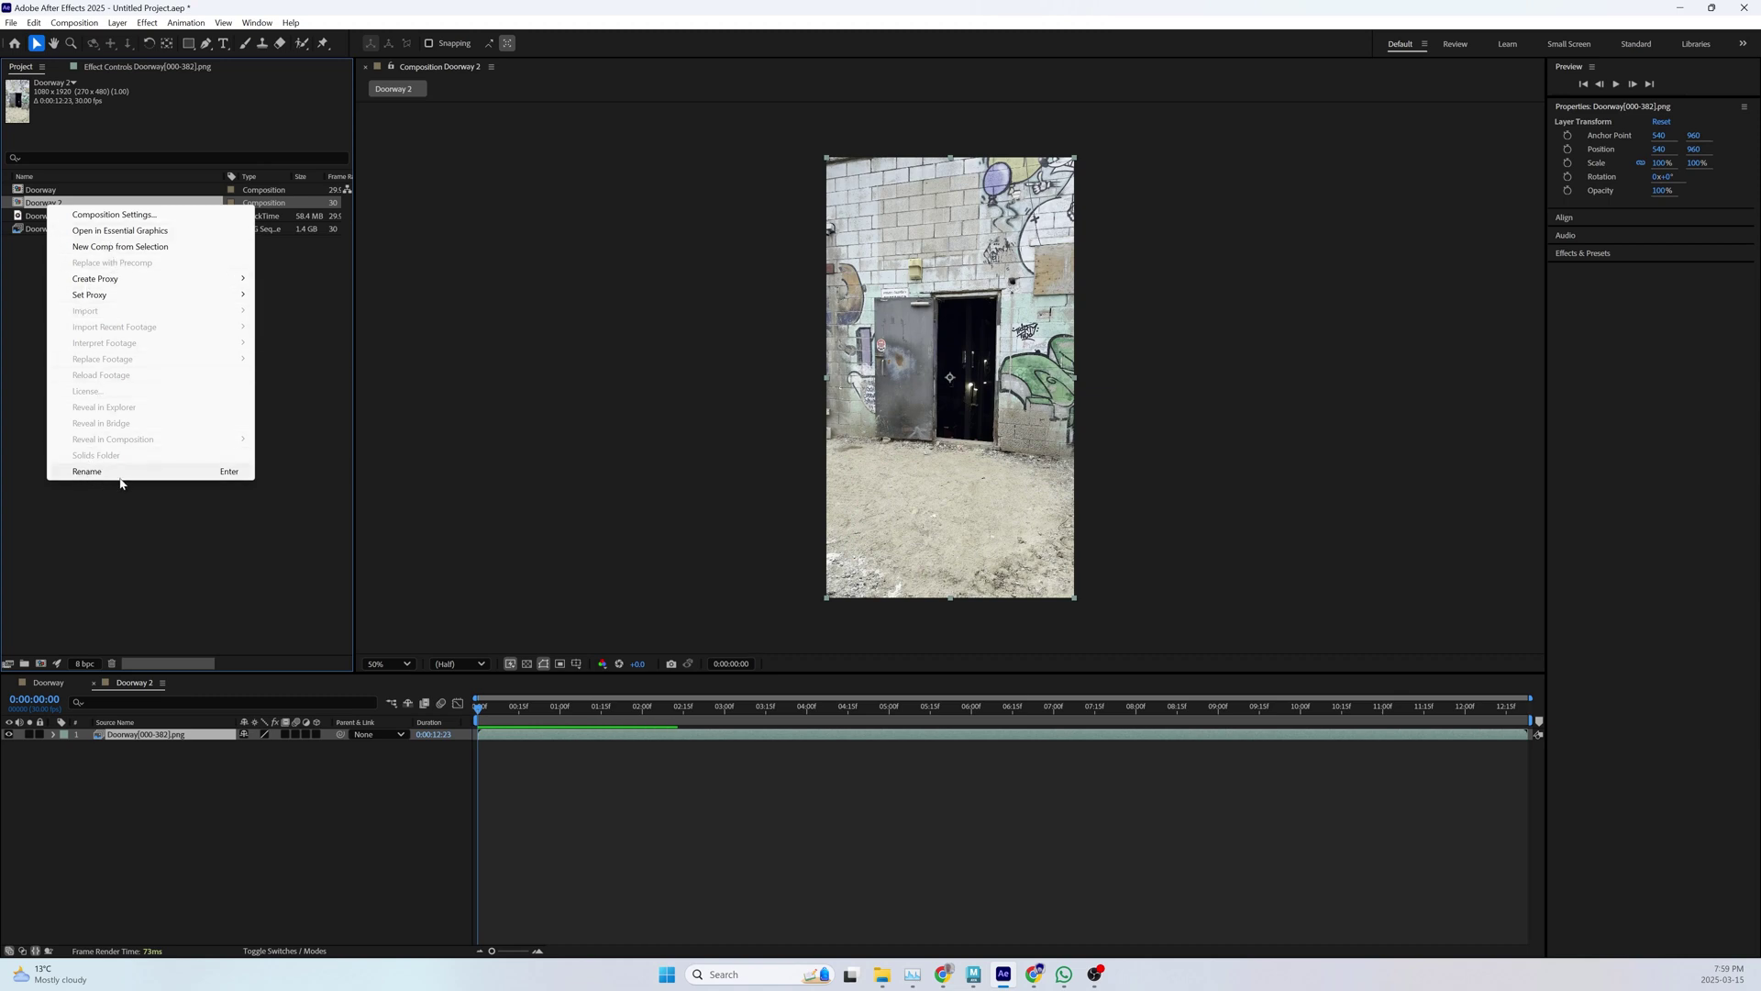
click(85, 472)
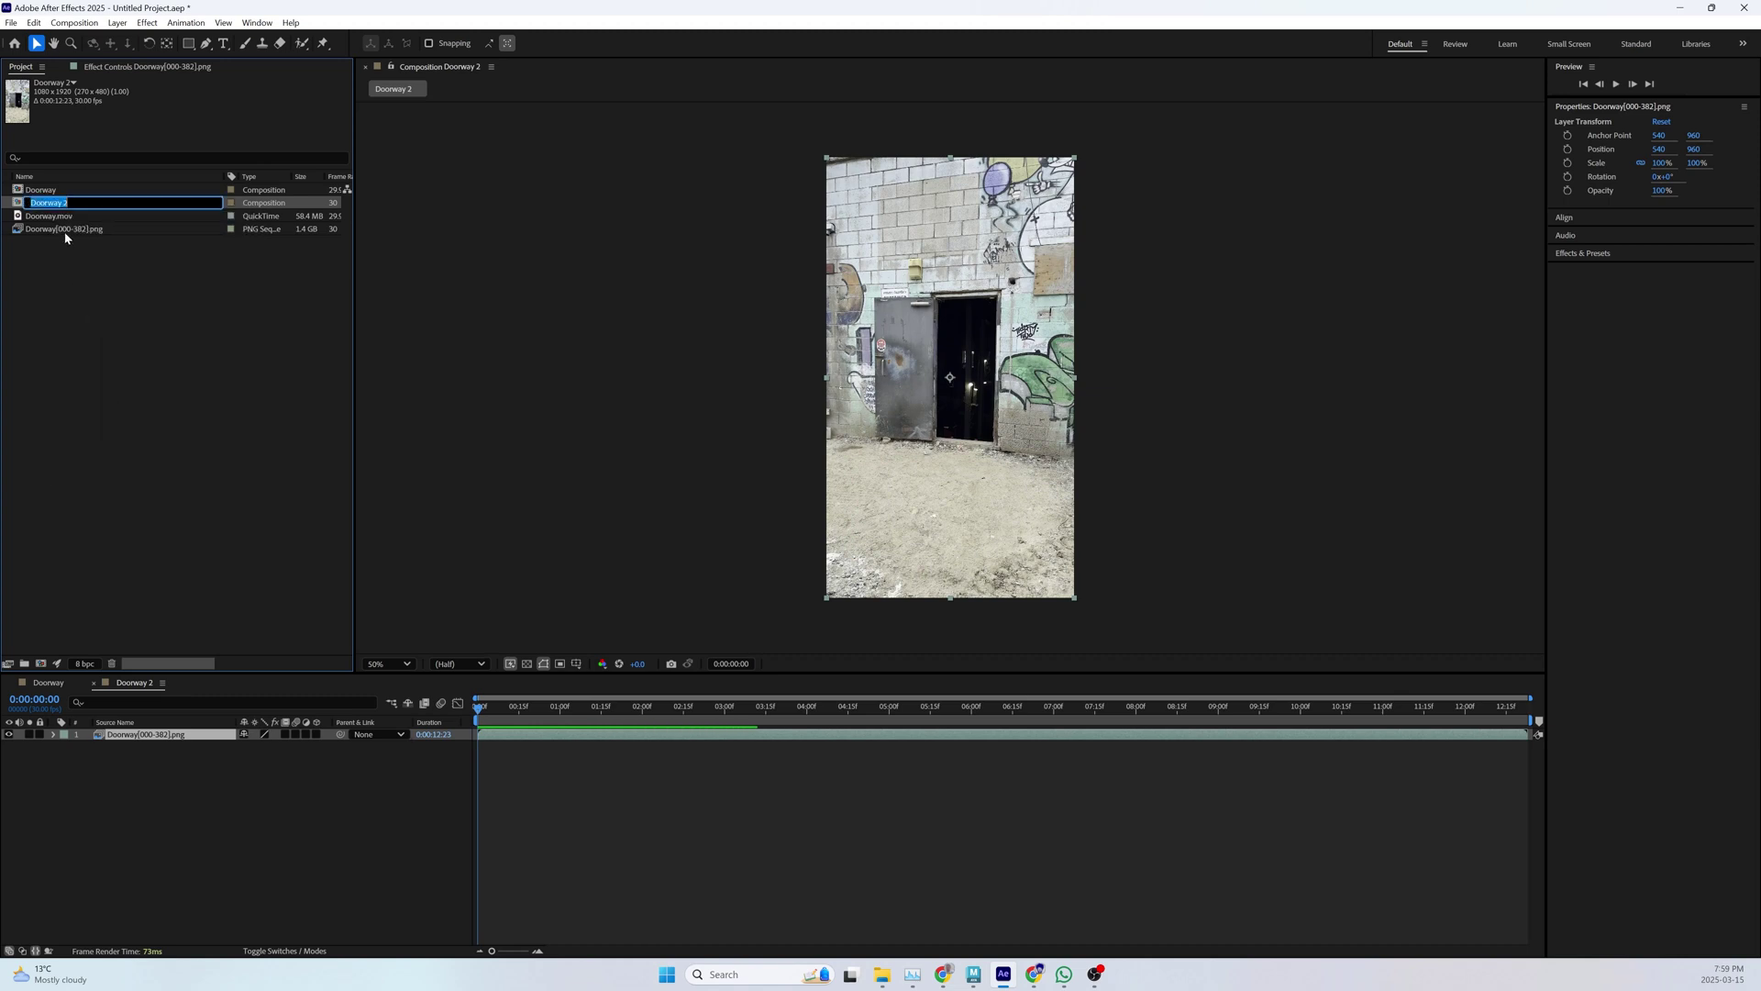
text(Doo)
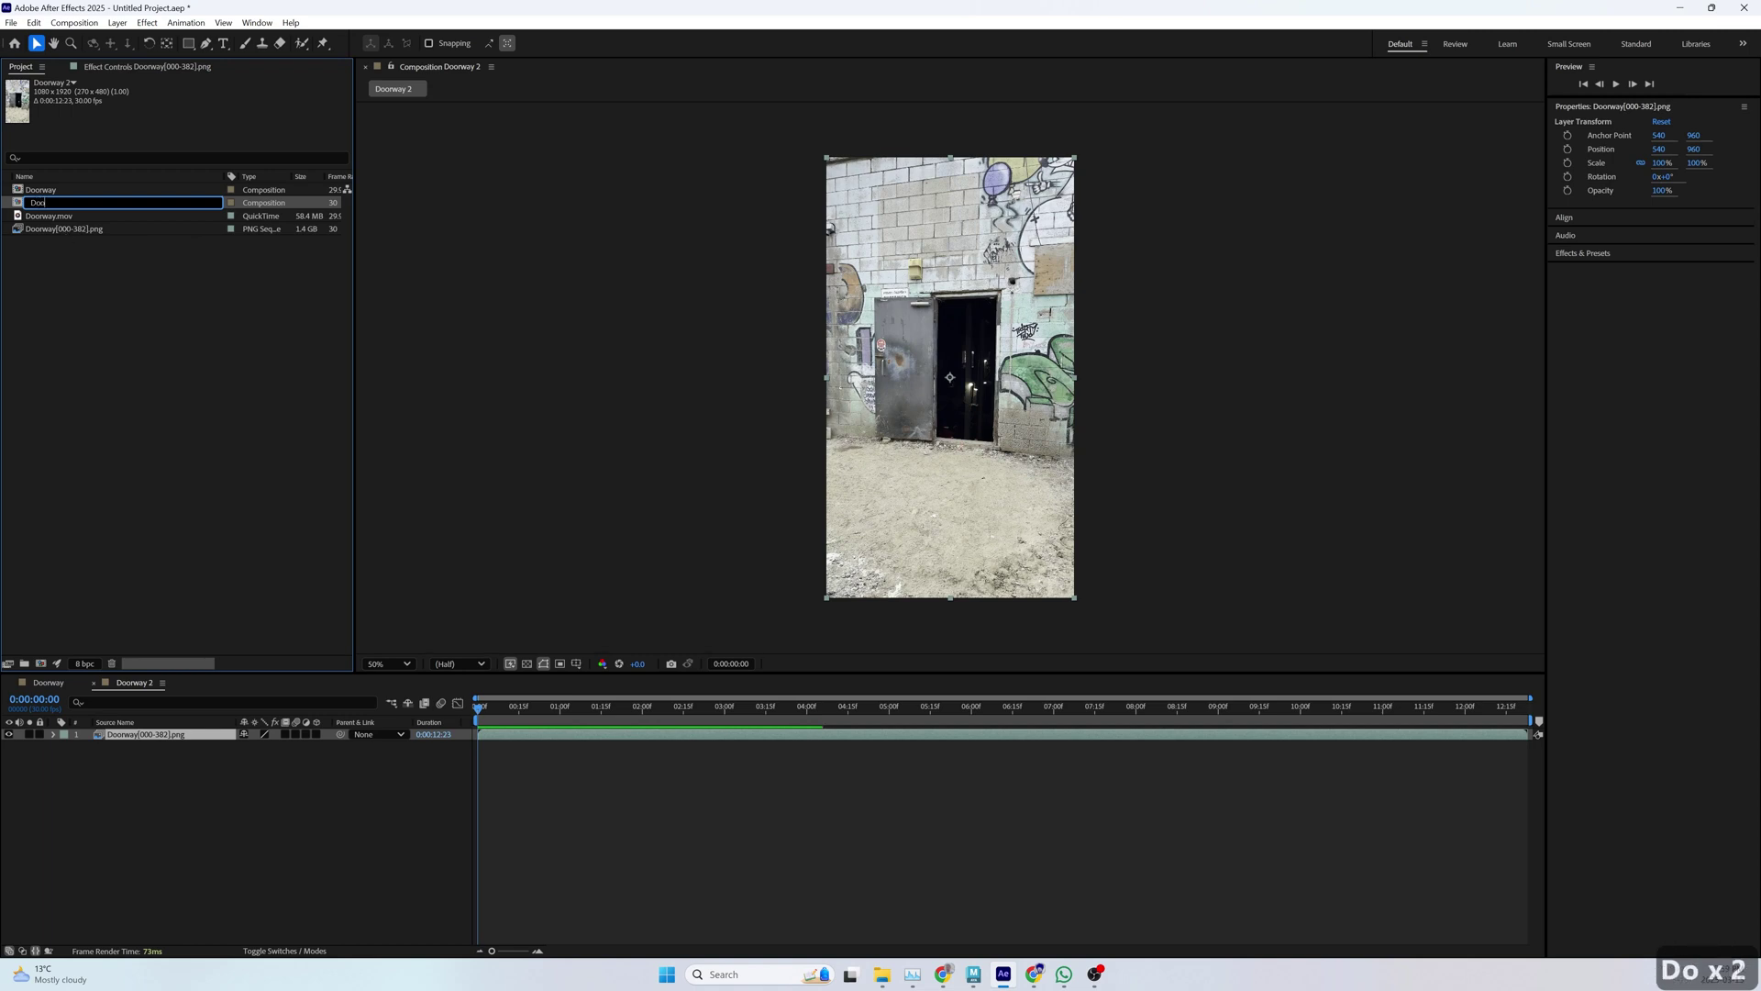
text(rway_comp)
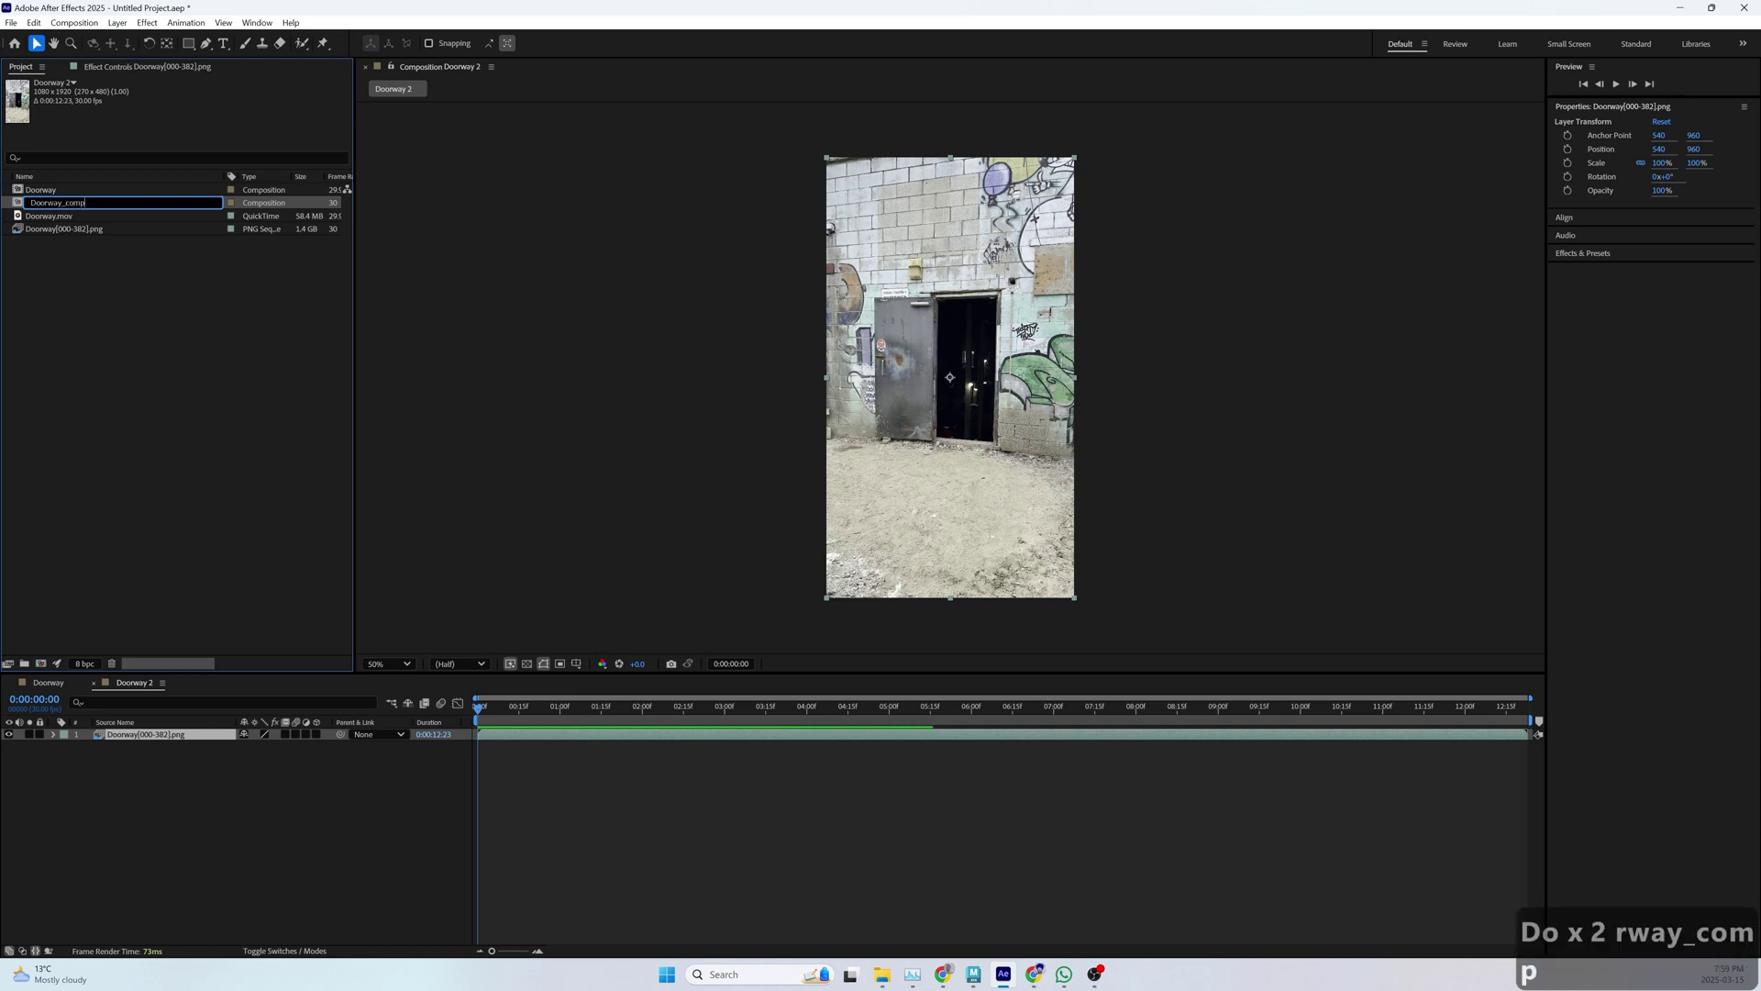
key(Return)
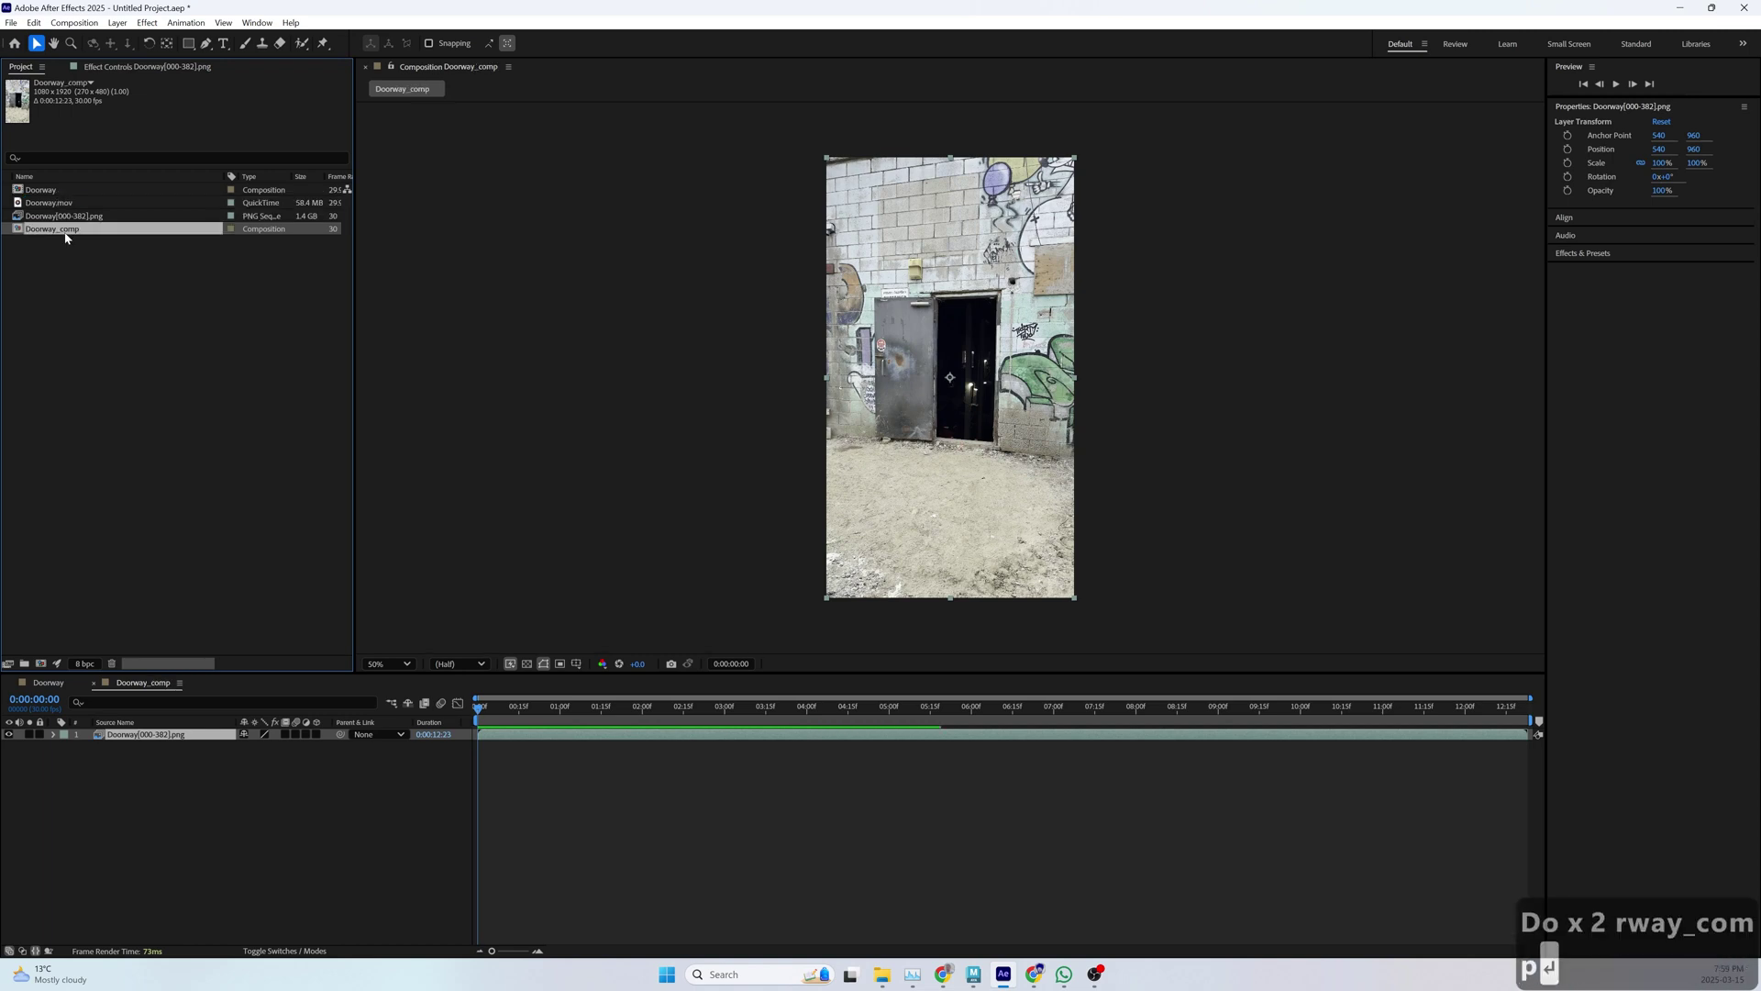
double_click(18, 229)
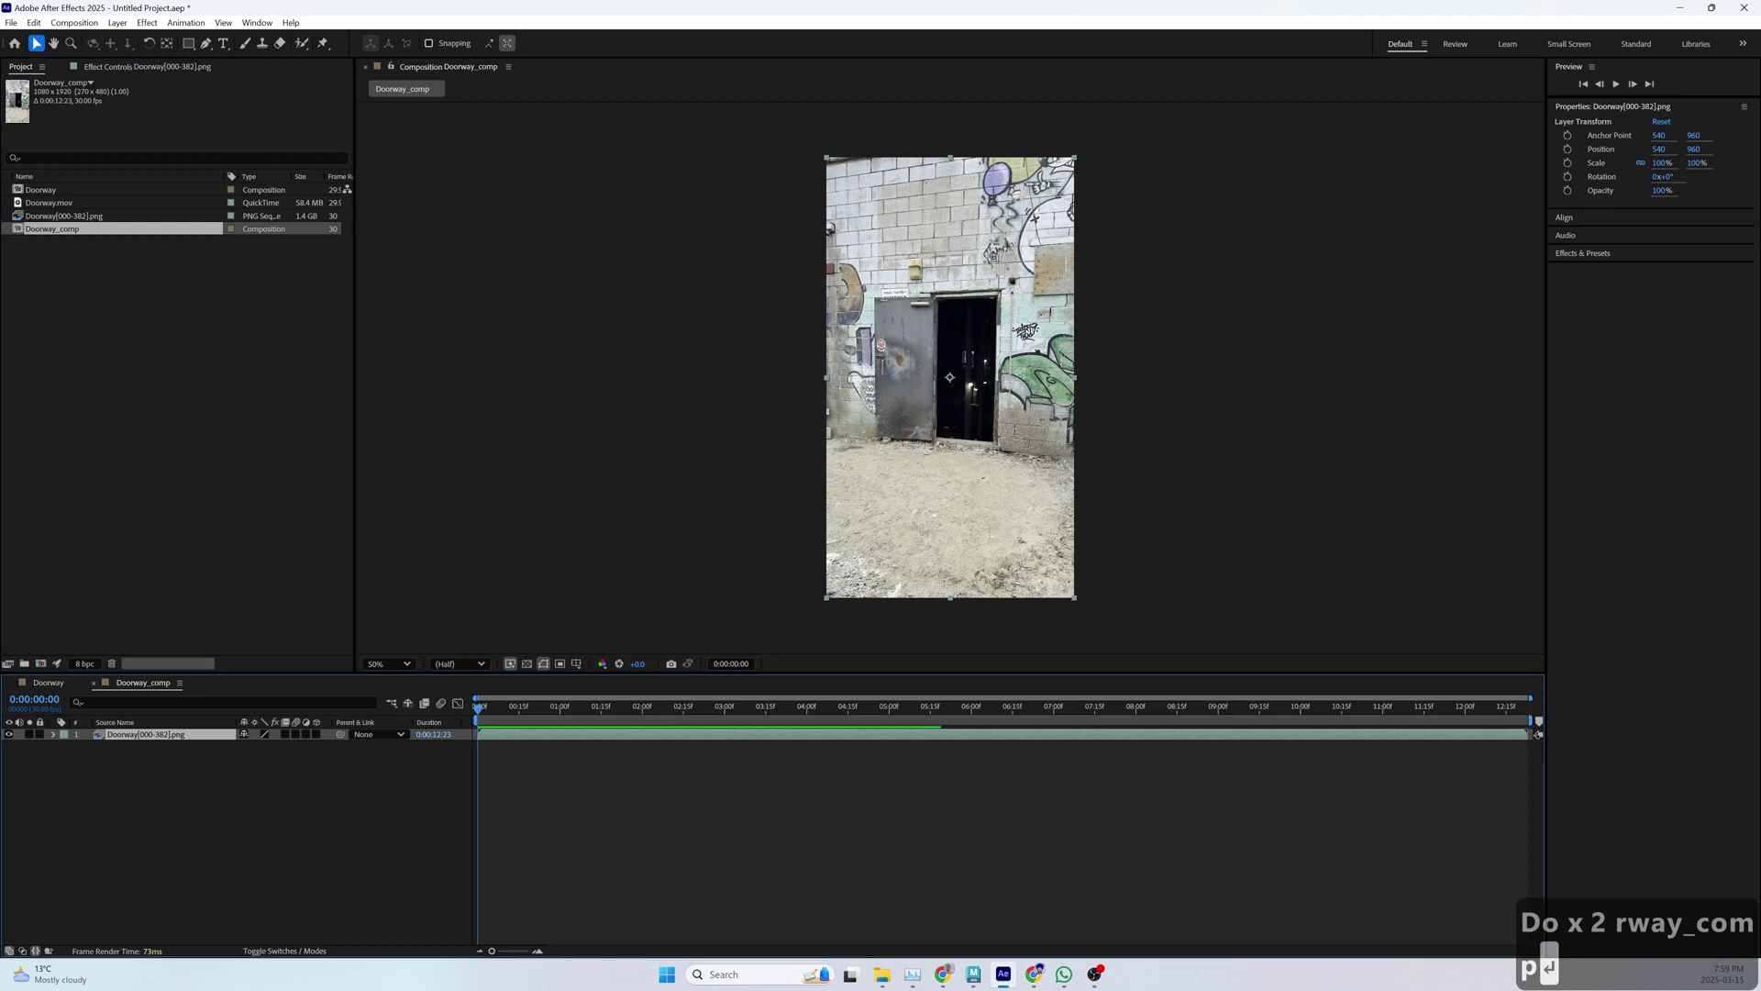
click(357, 818)
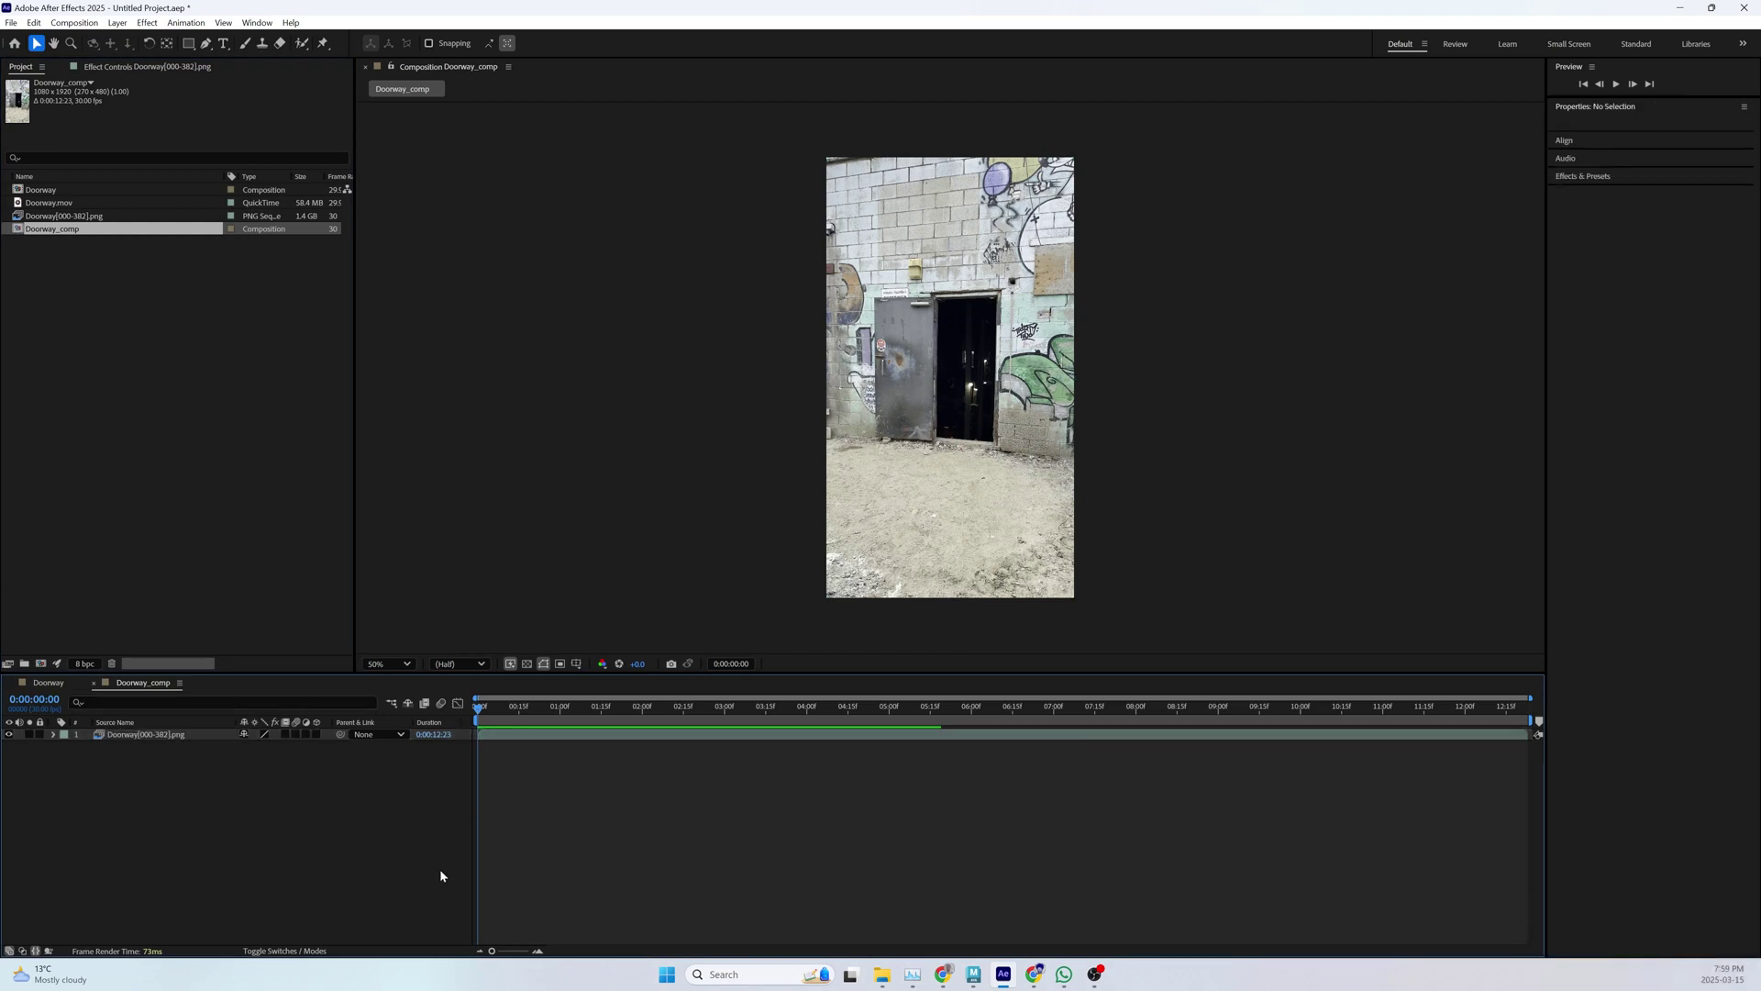
click(133, 735)
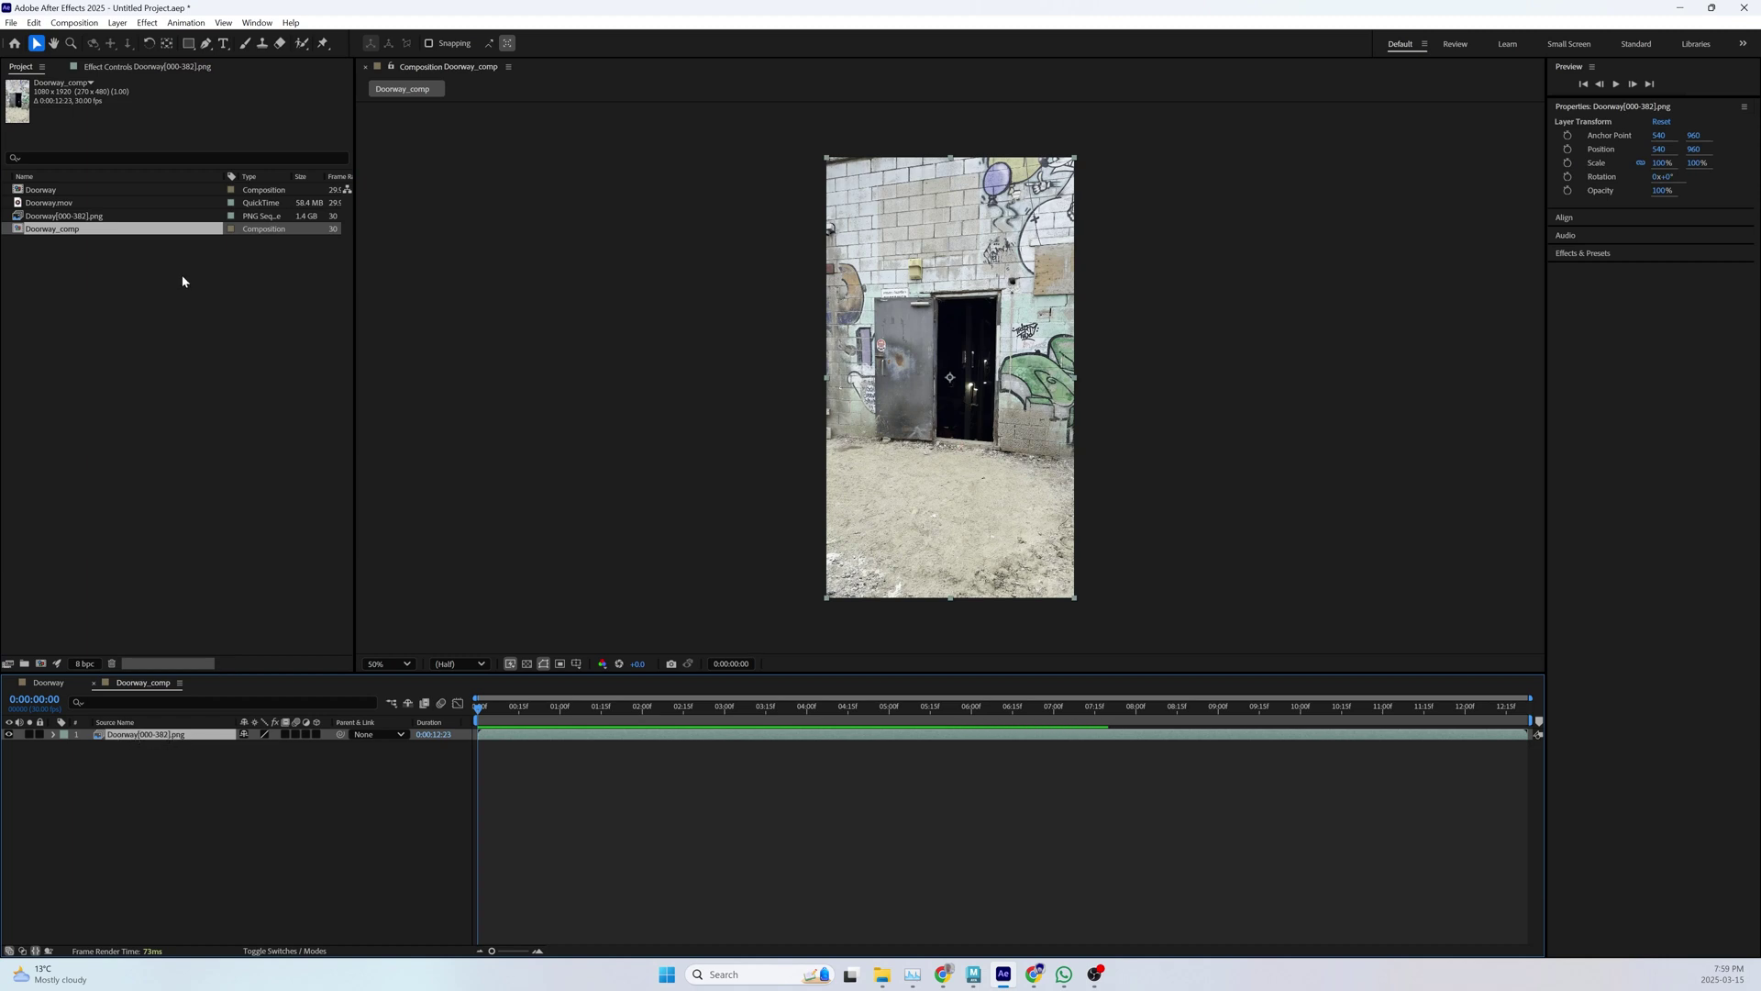
click(144, 24)
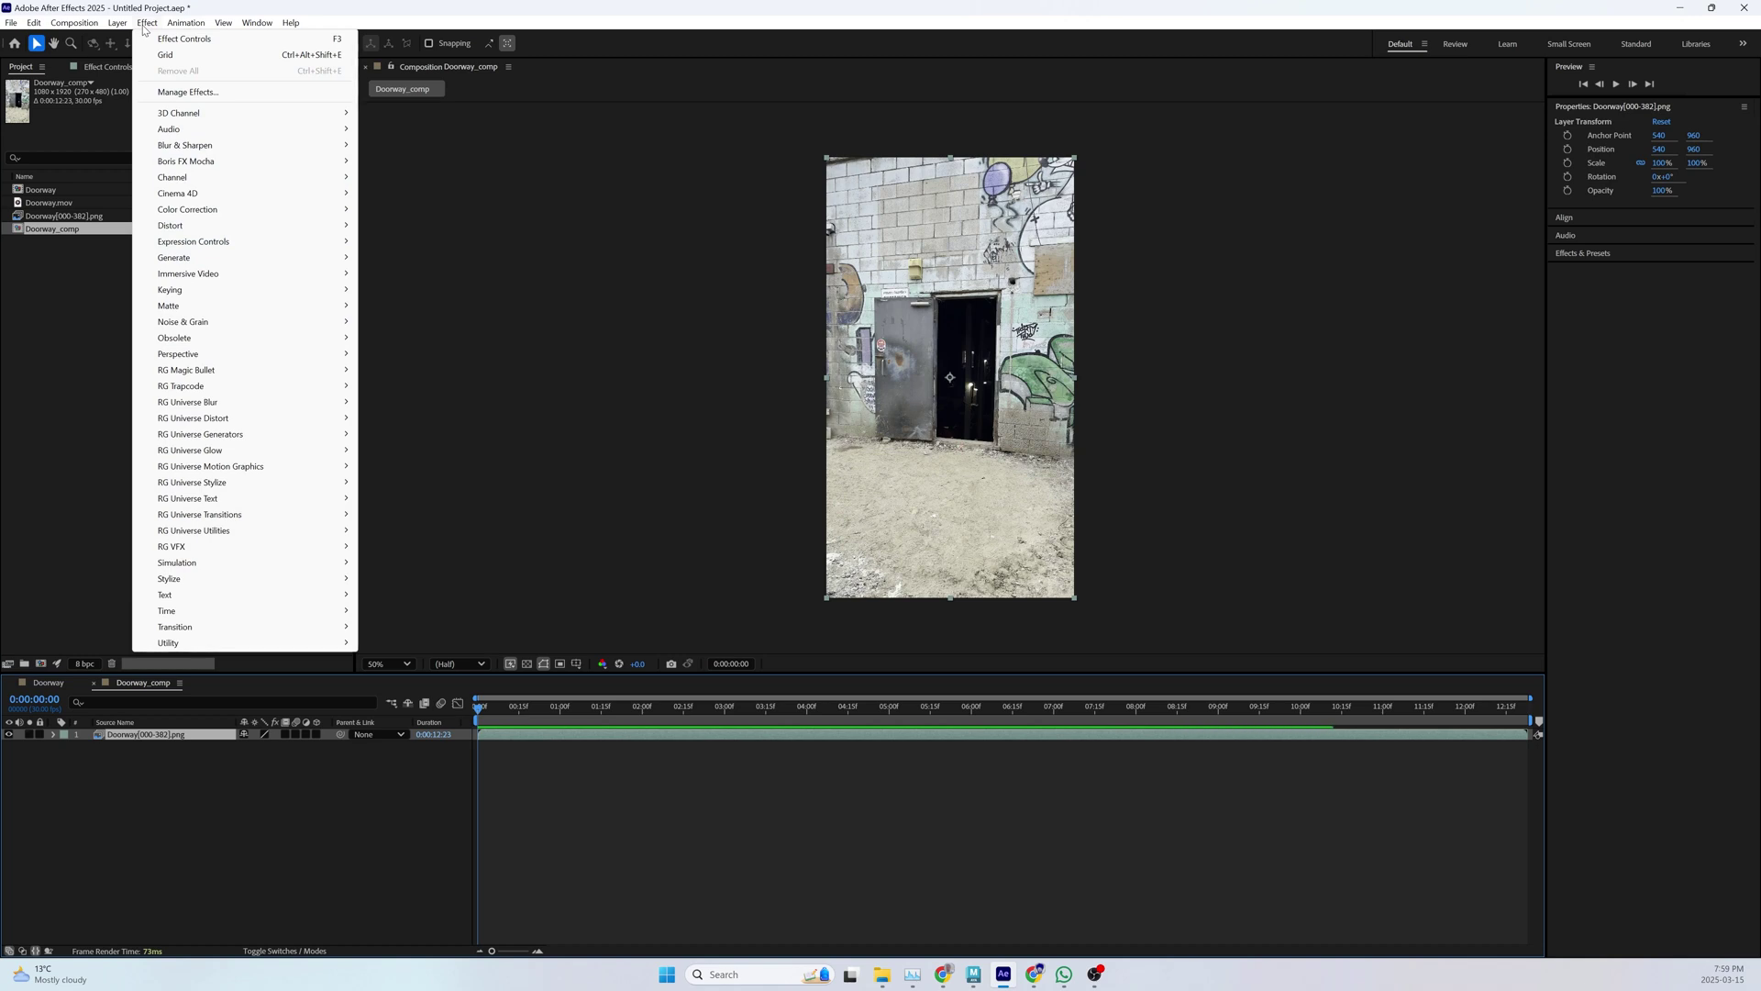
click(538, 436)
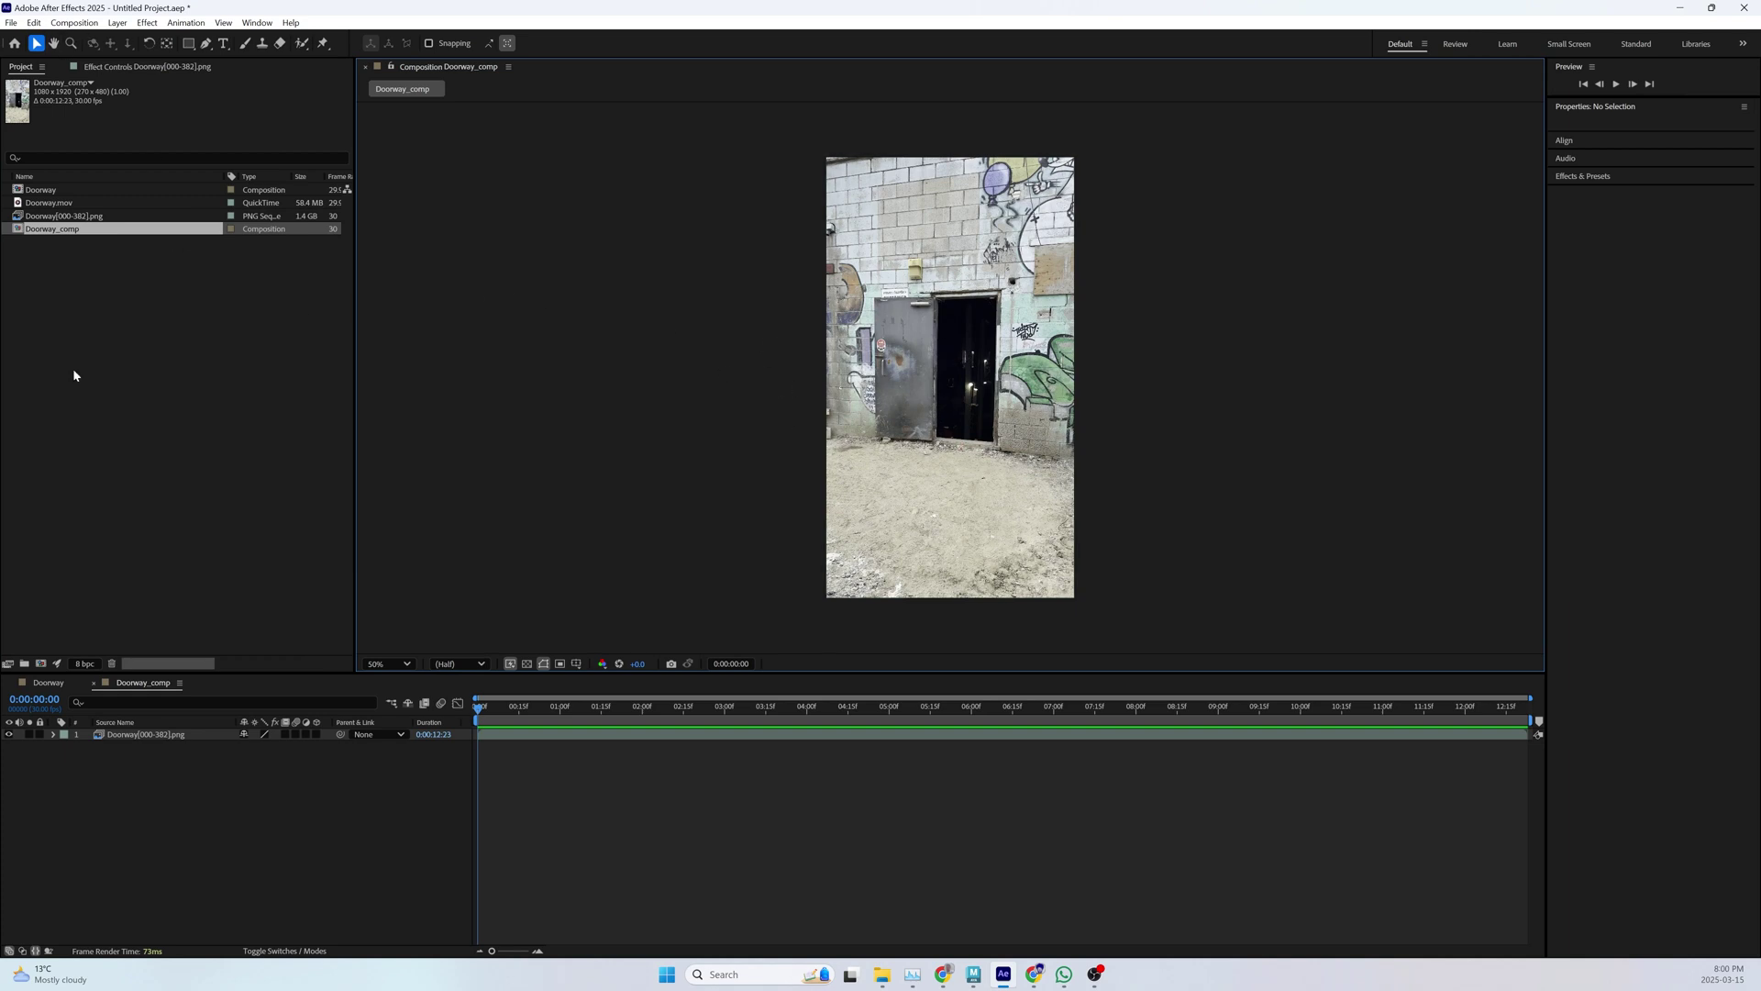
- Apply the 3D Camera Tracker effect to the Doorway[000-382].png layer
click(142, 735)
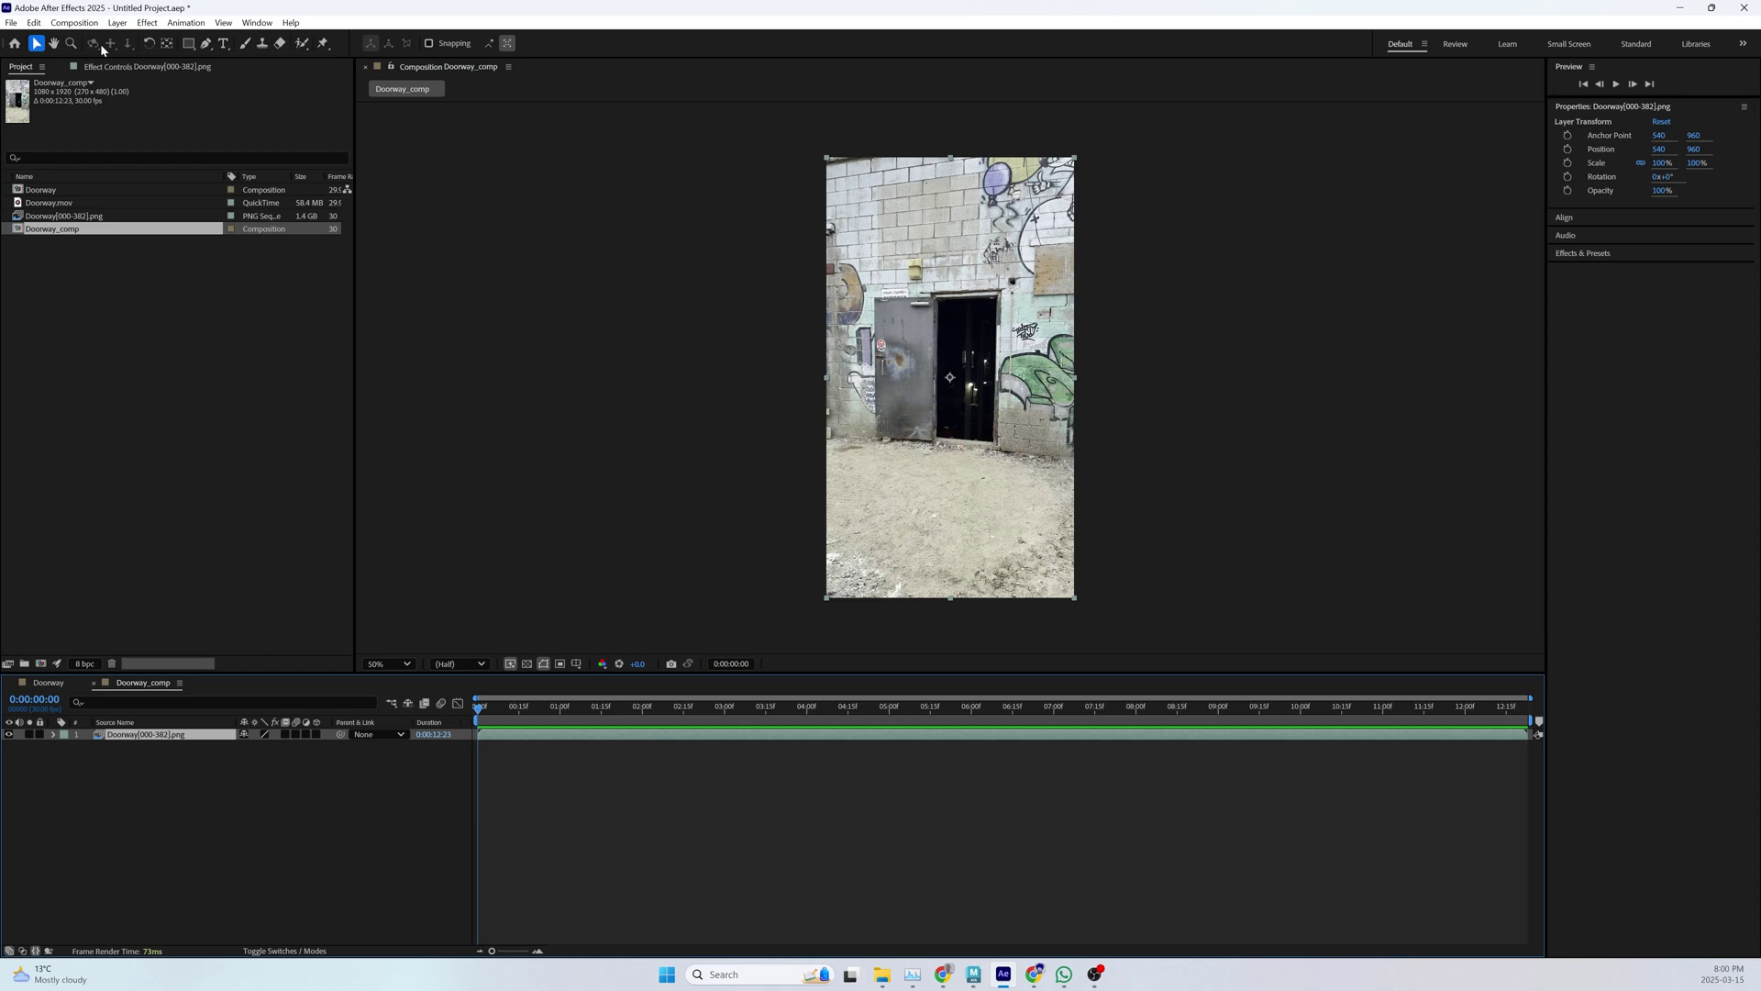
click(147, 22)
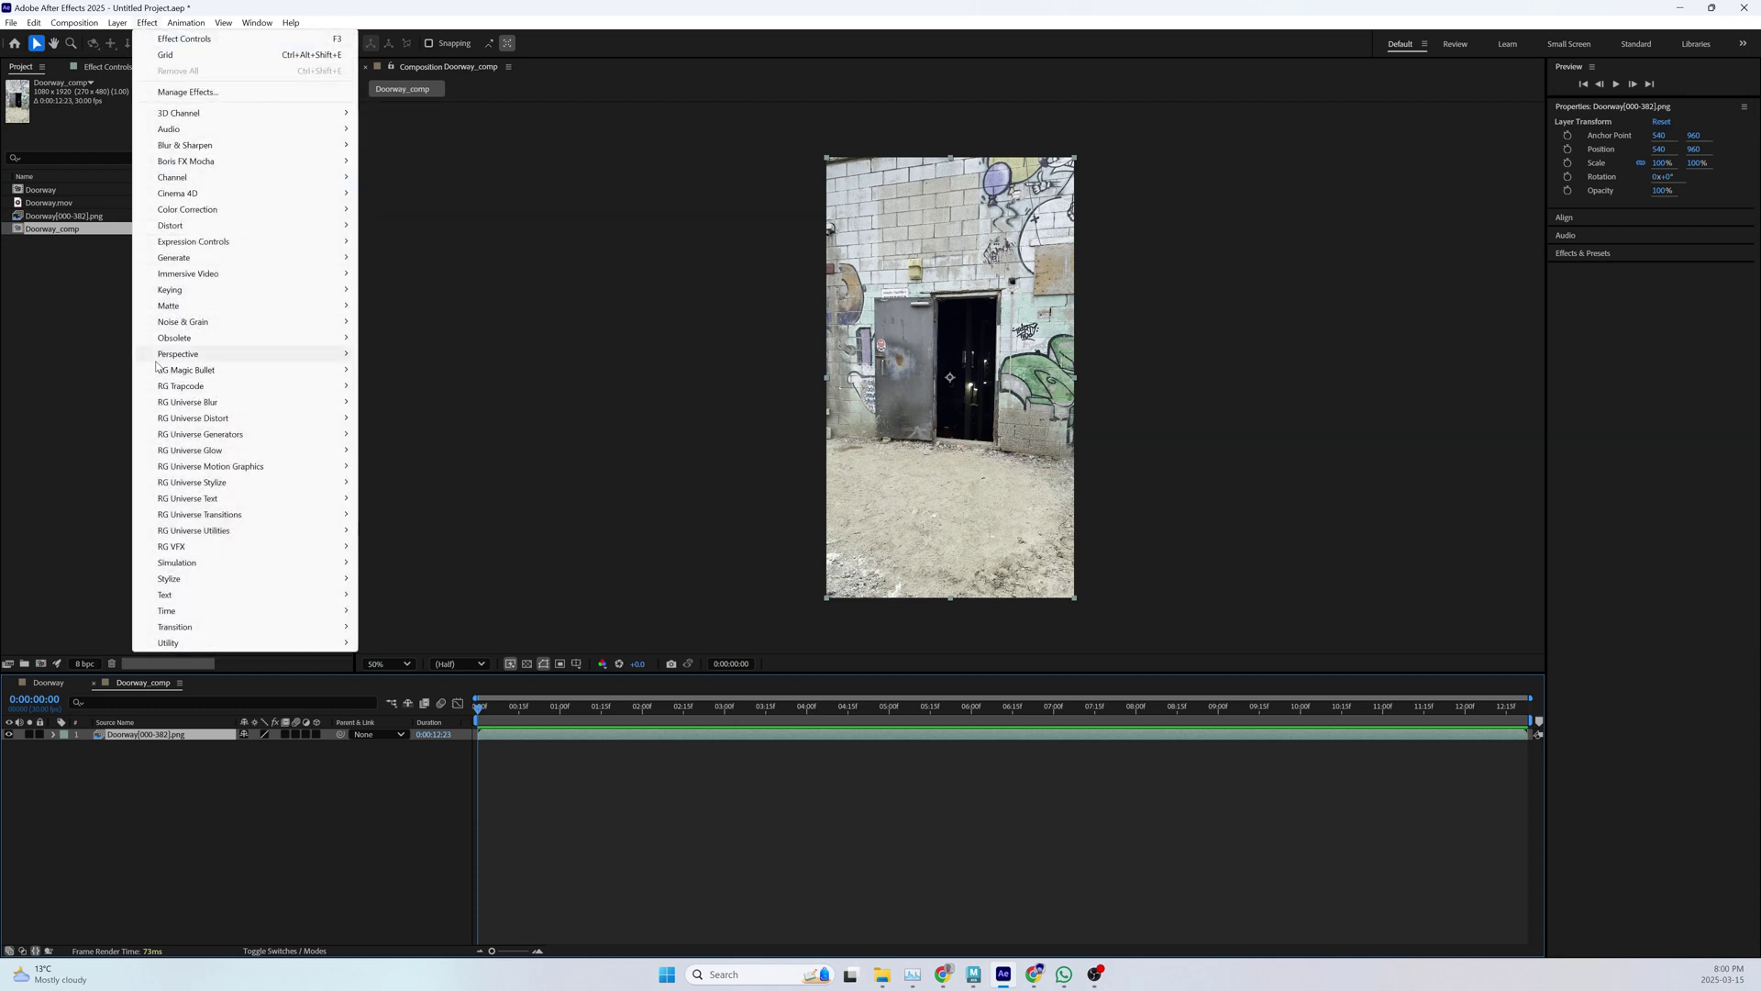
mouse_move(160, 354)
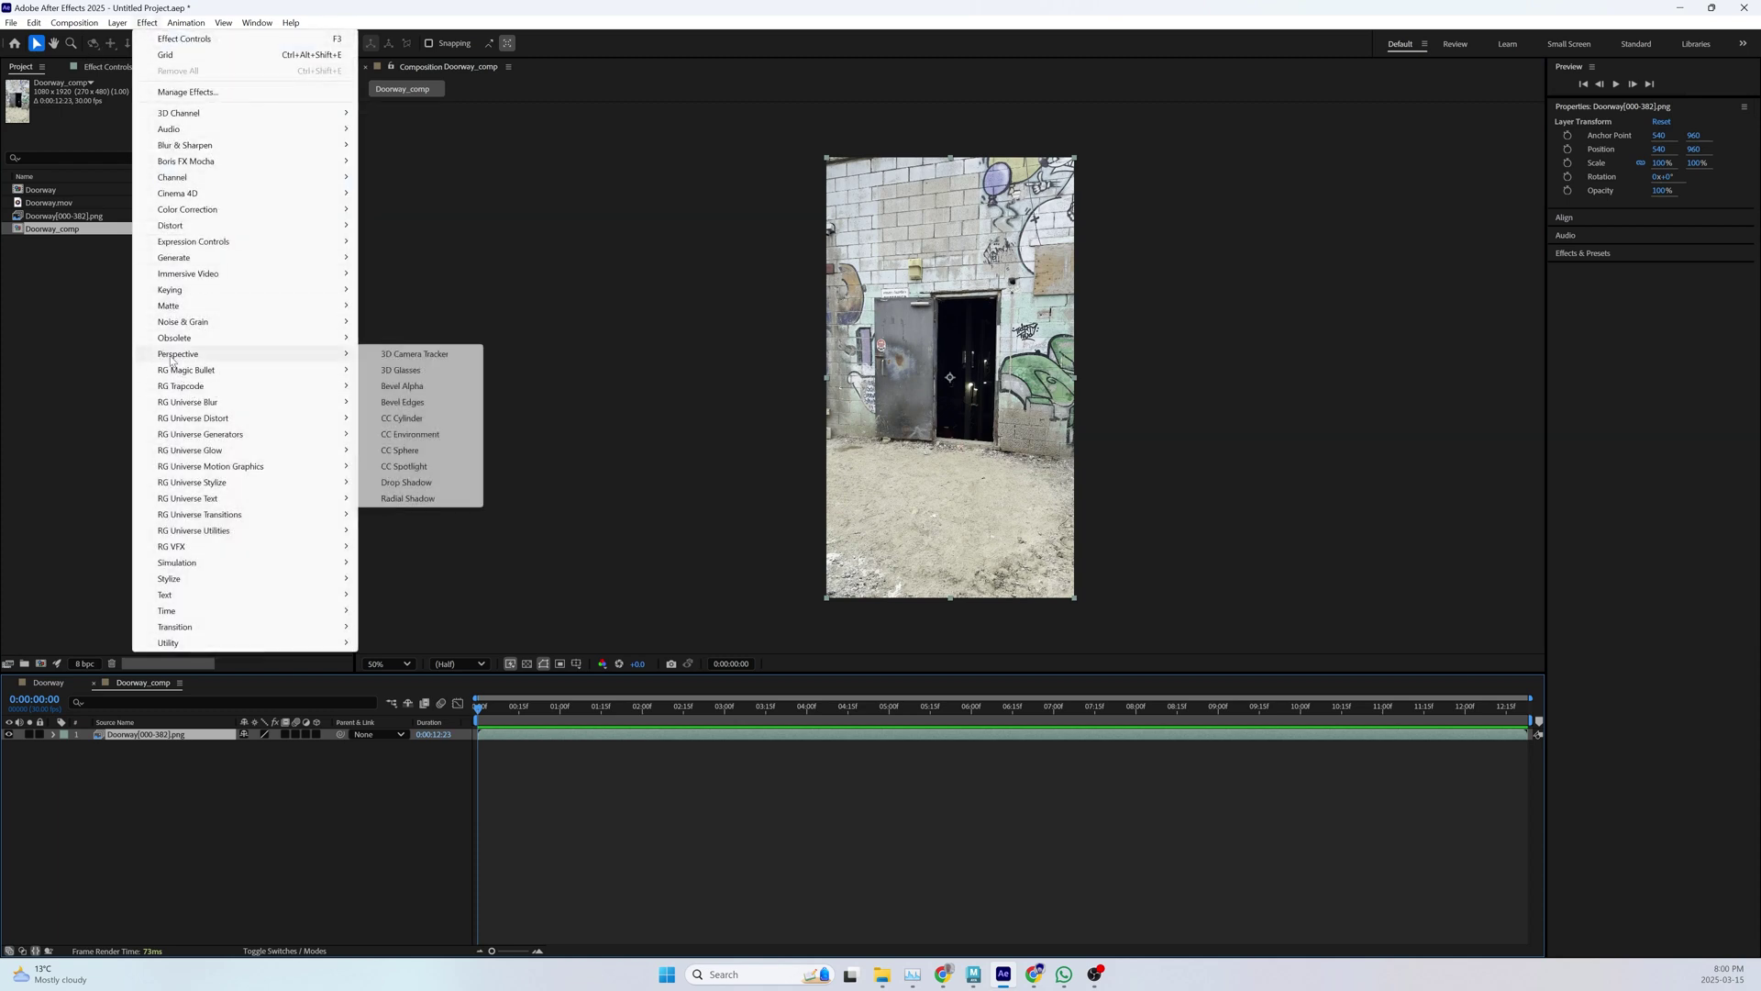
click(430, 359)
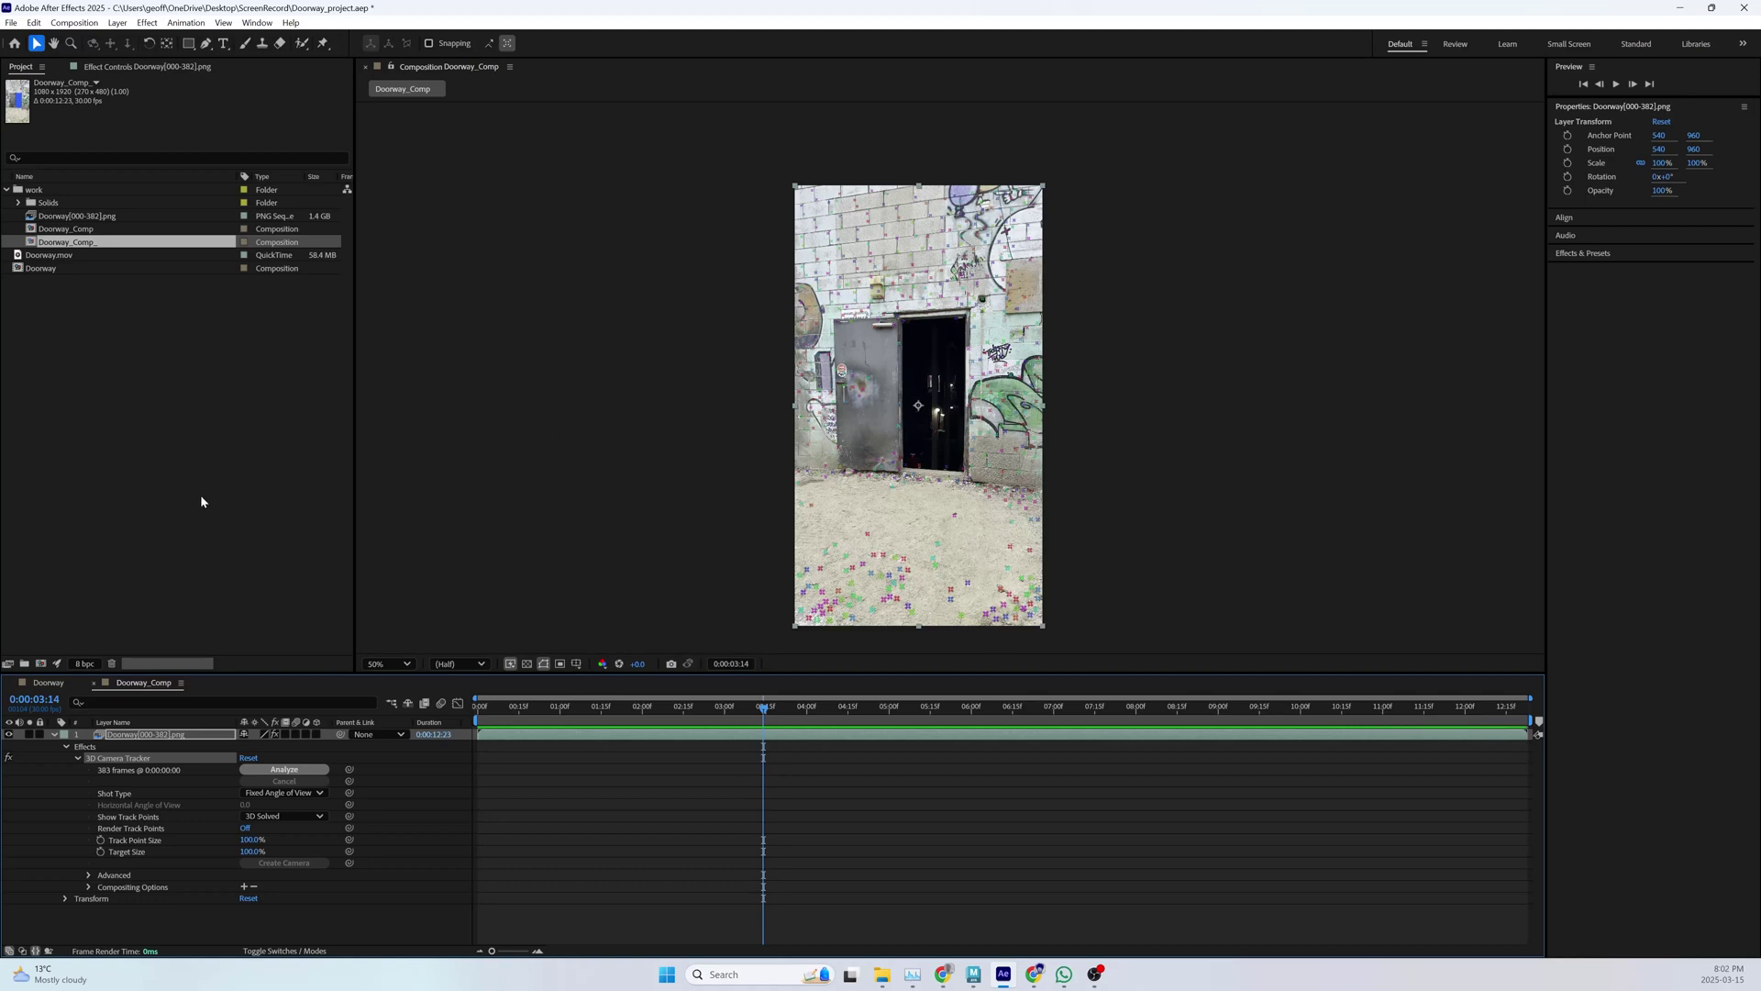
- Expand the 3D Camera Tracker properties on the Doorway[000-382].png layer and select the effect to display its track points
click(77, 758)
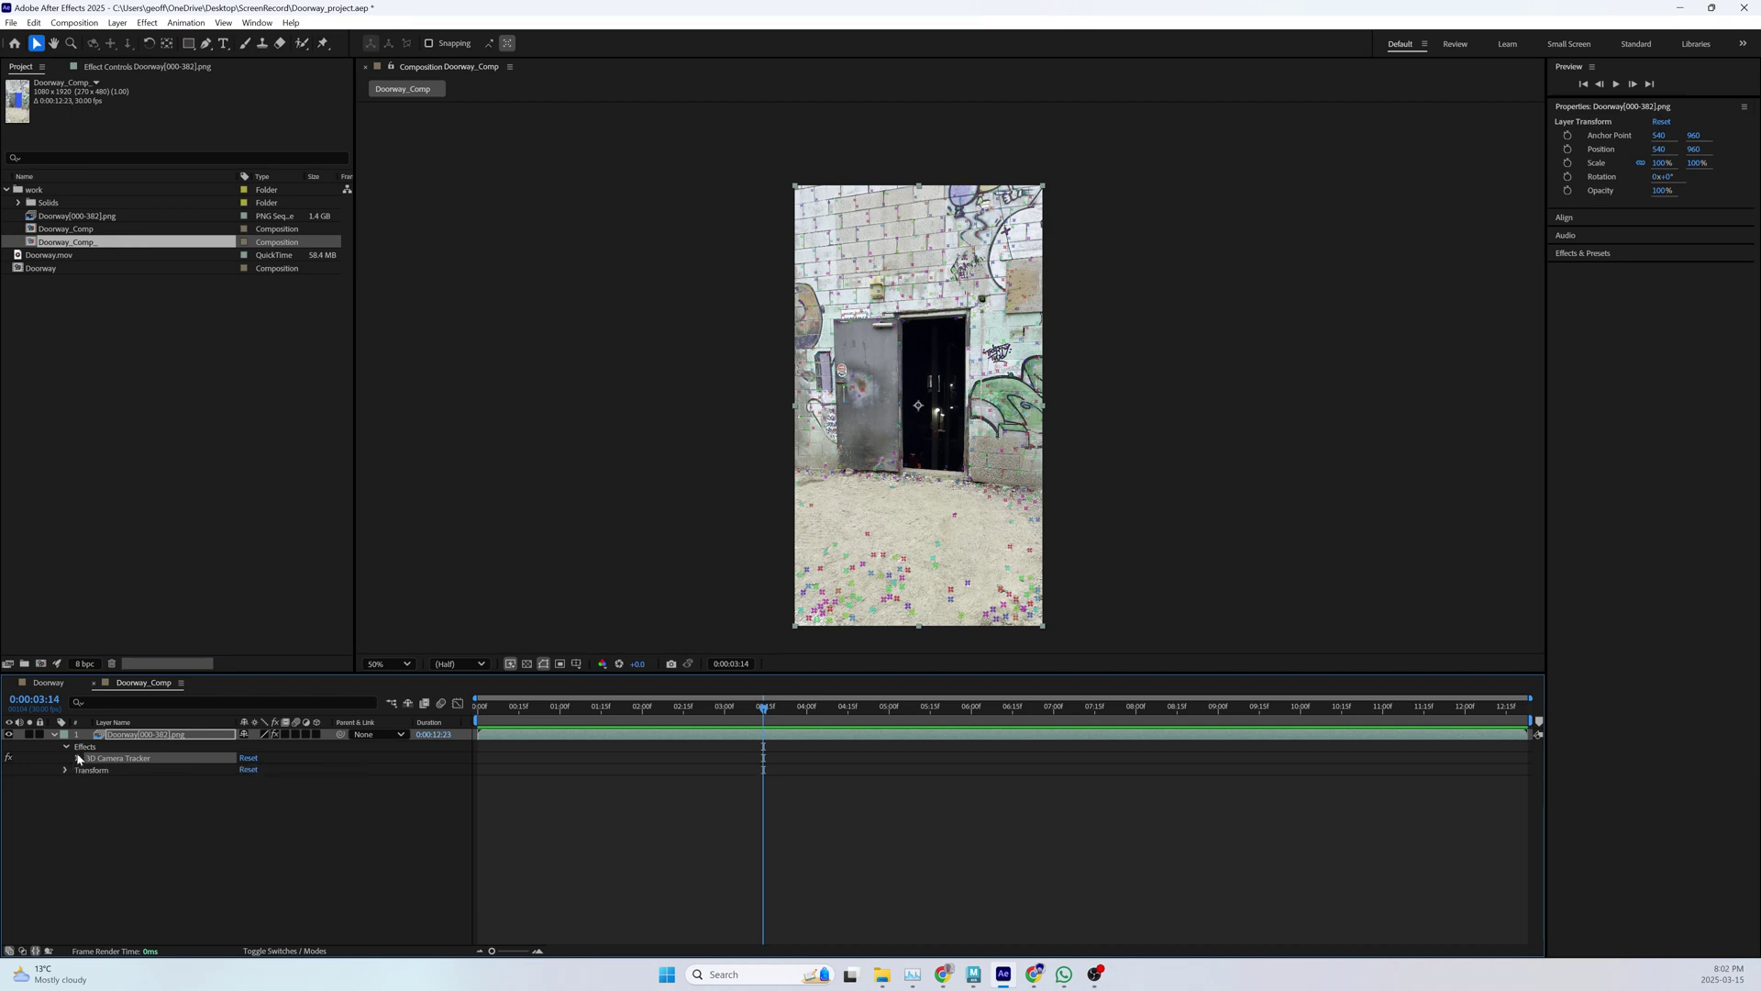
click(128, 745)
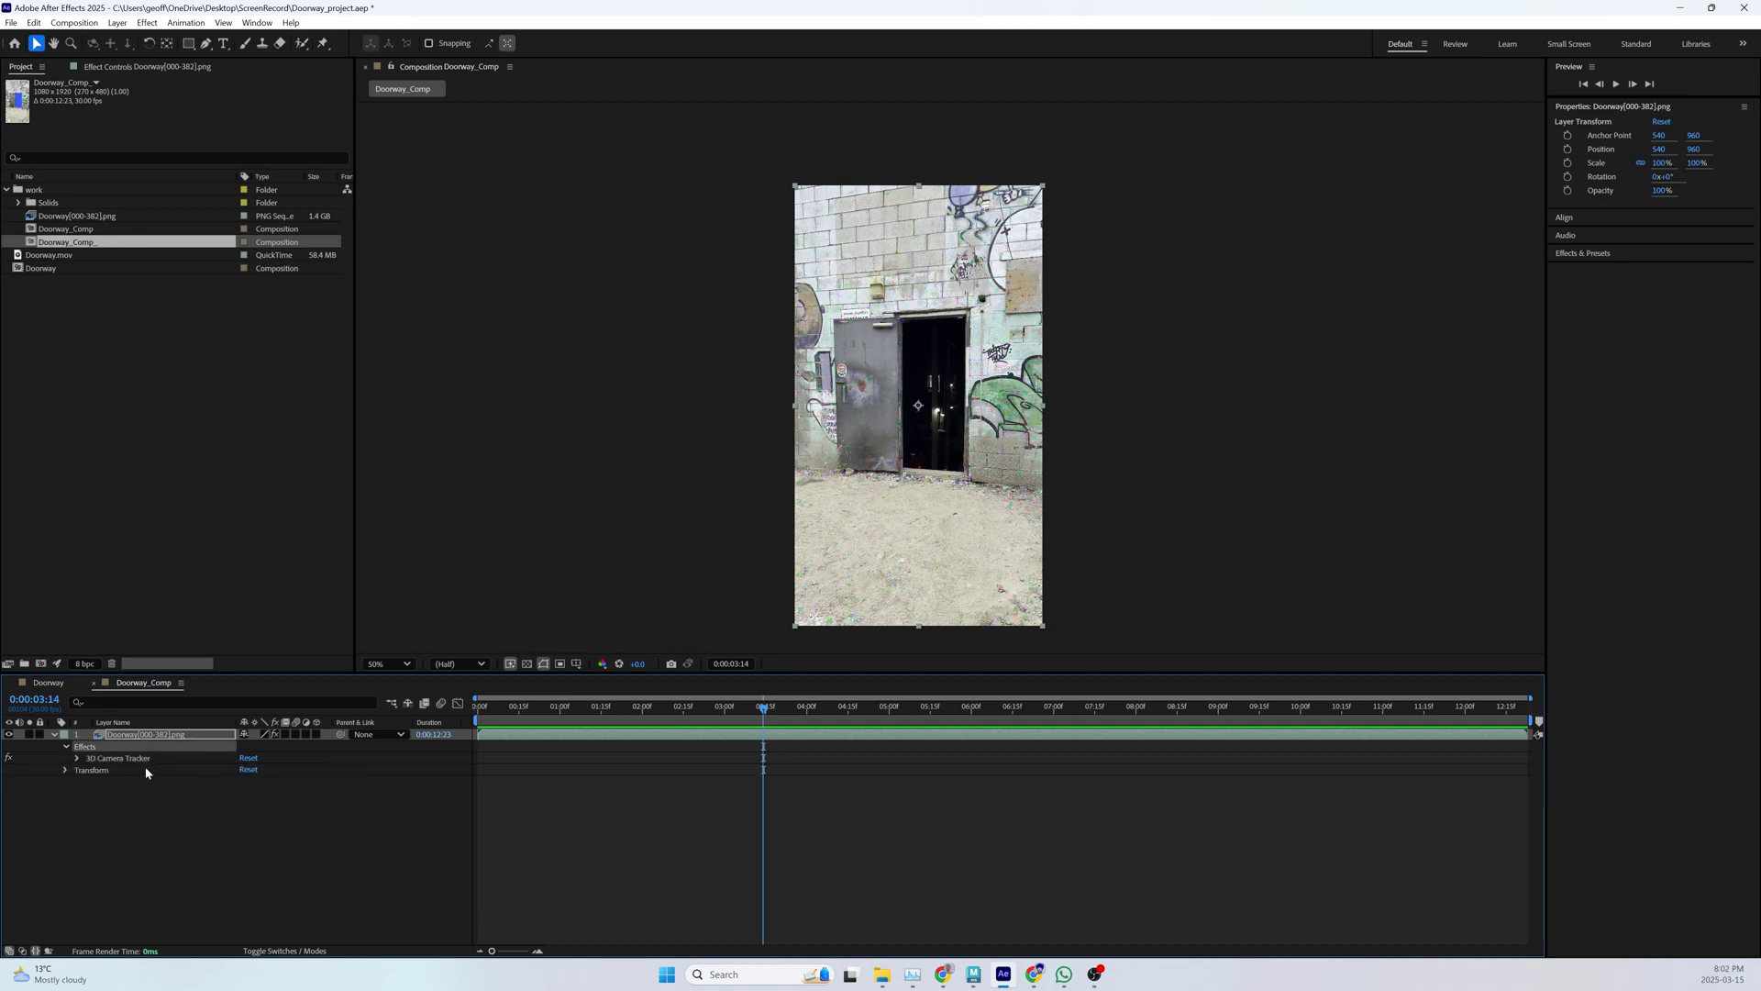
click(70, 761)
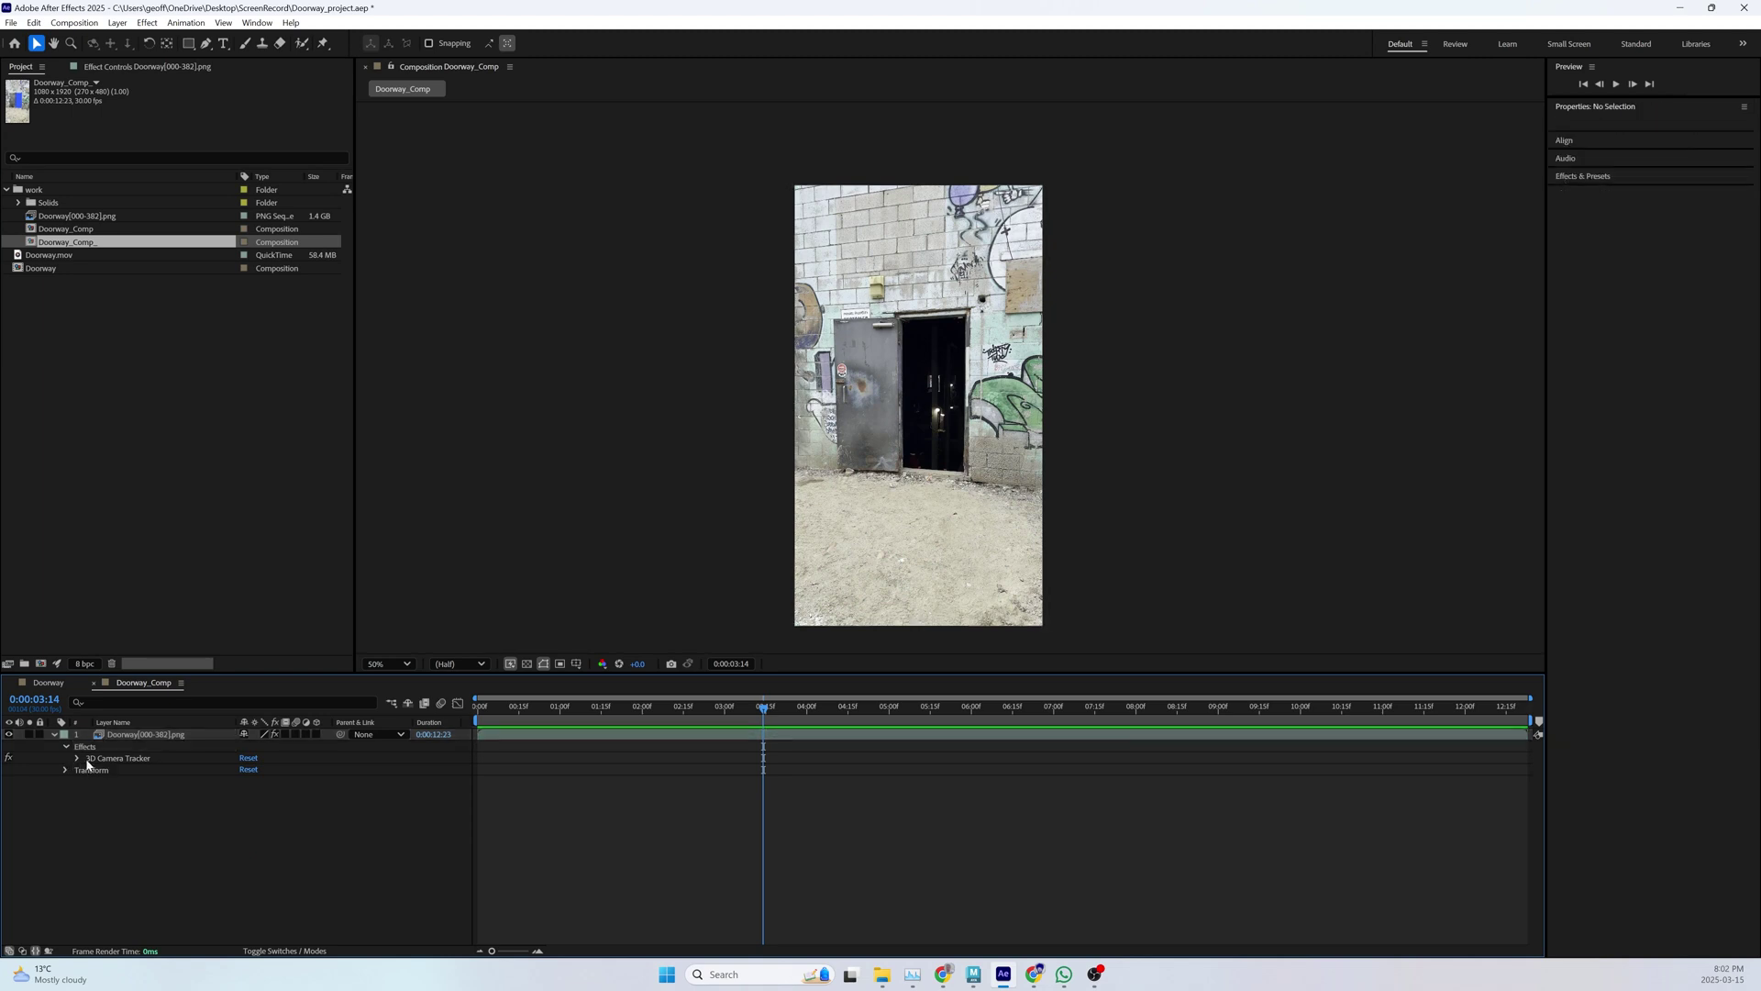
click(76, 758)
click(120, 760)
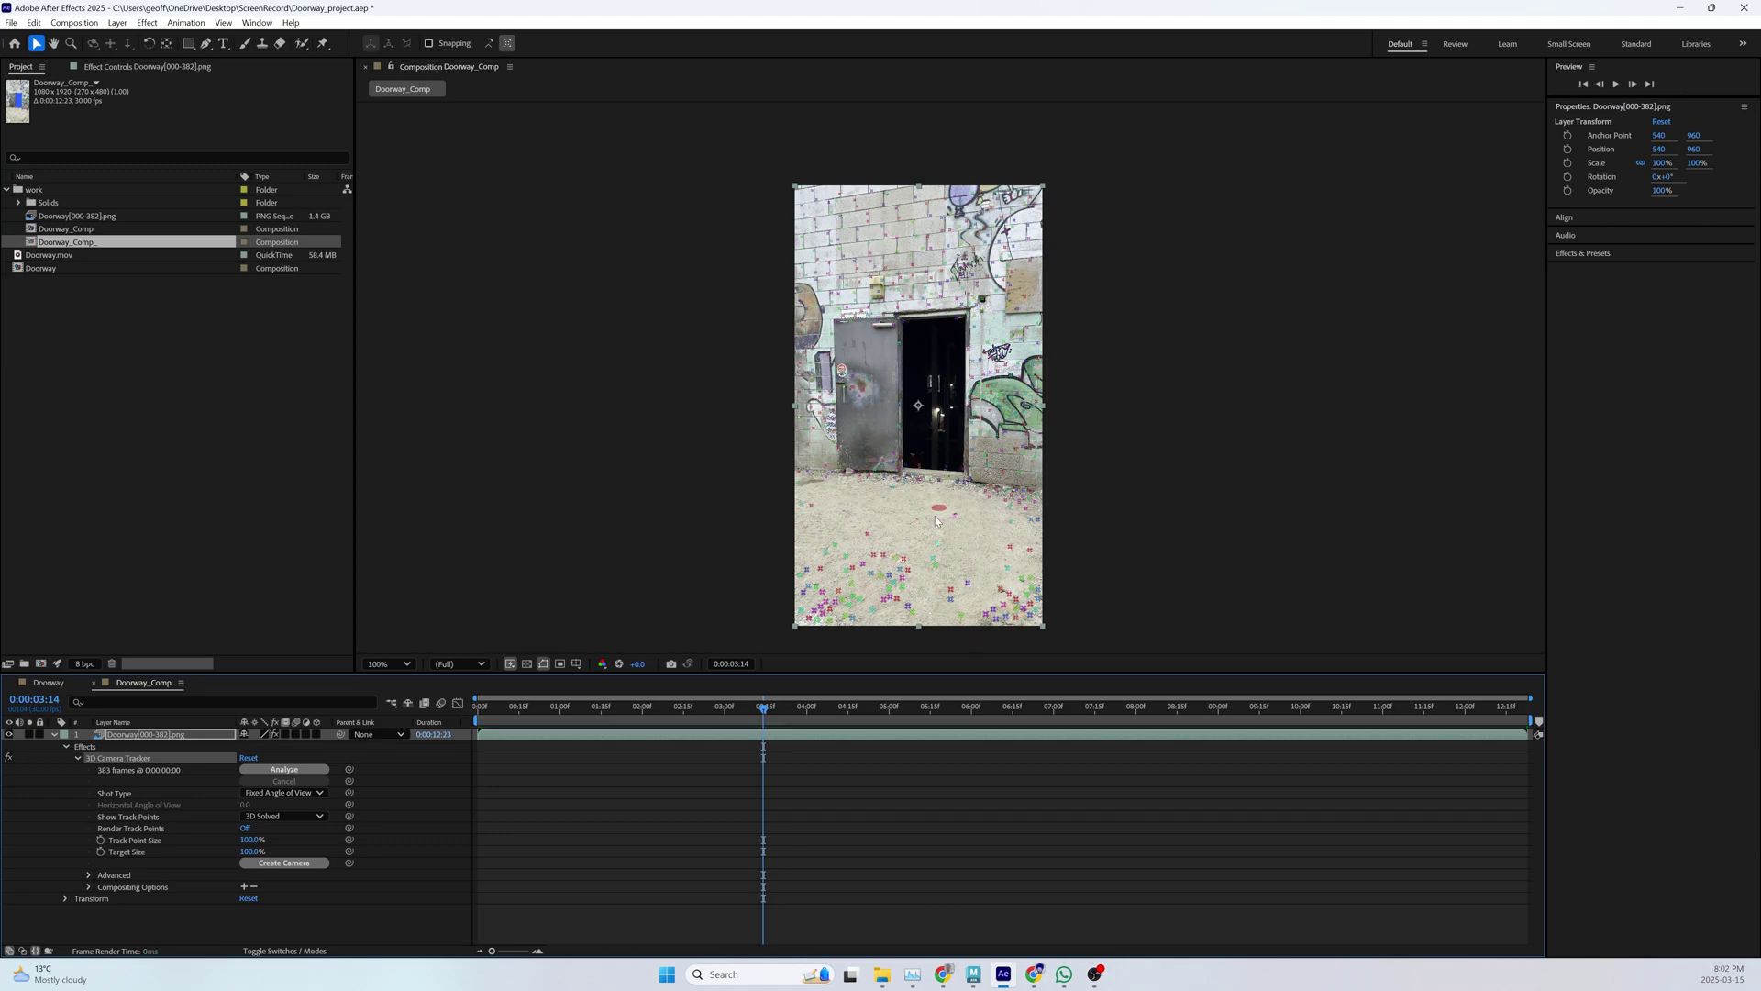
- Examine the track points on the ground and around the doorway up close and at different times in the footage
scroll(919, 595, up, 2)
middle_drag(887, 496, 946, 180)
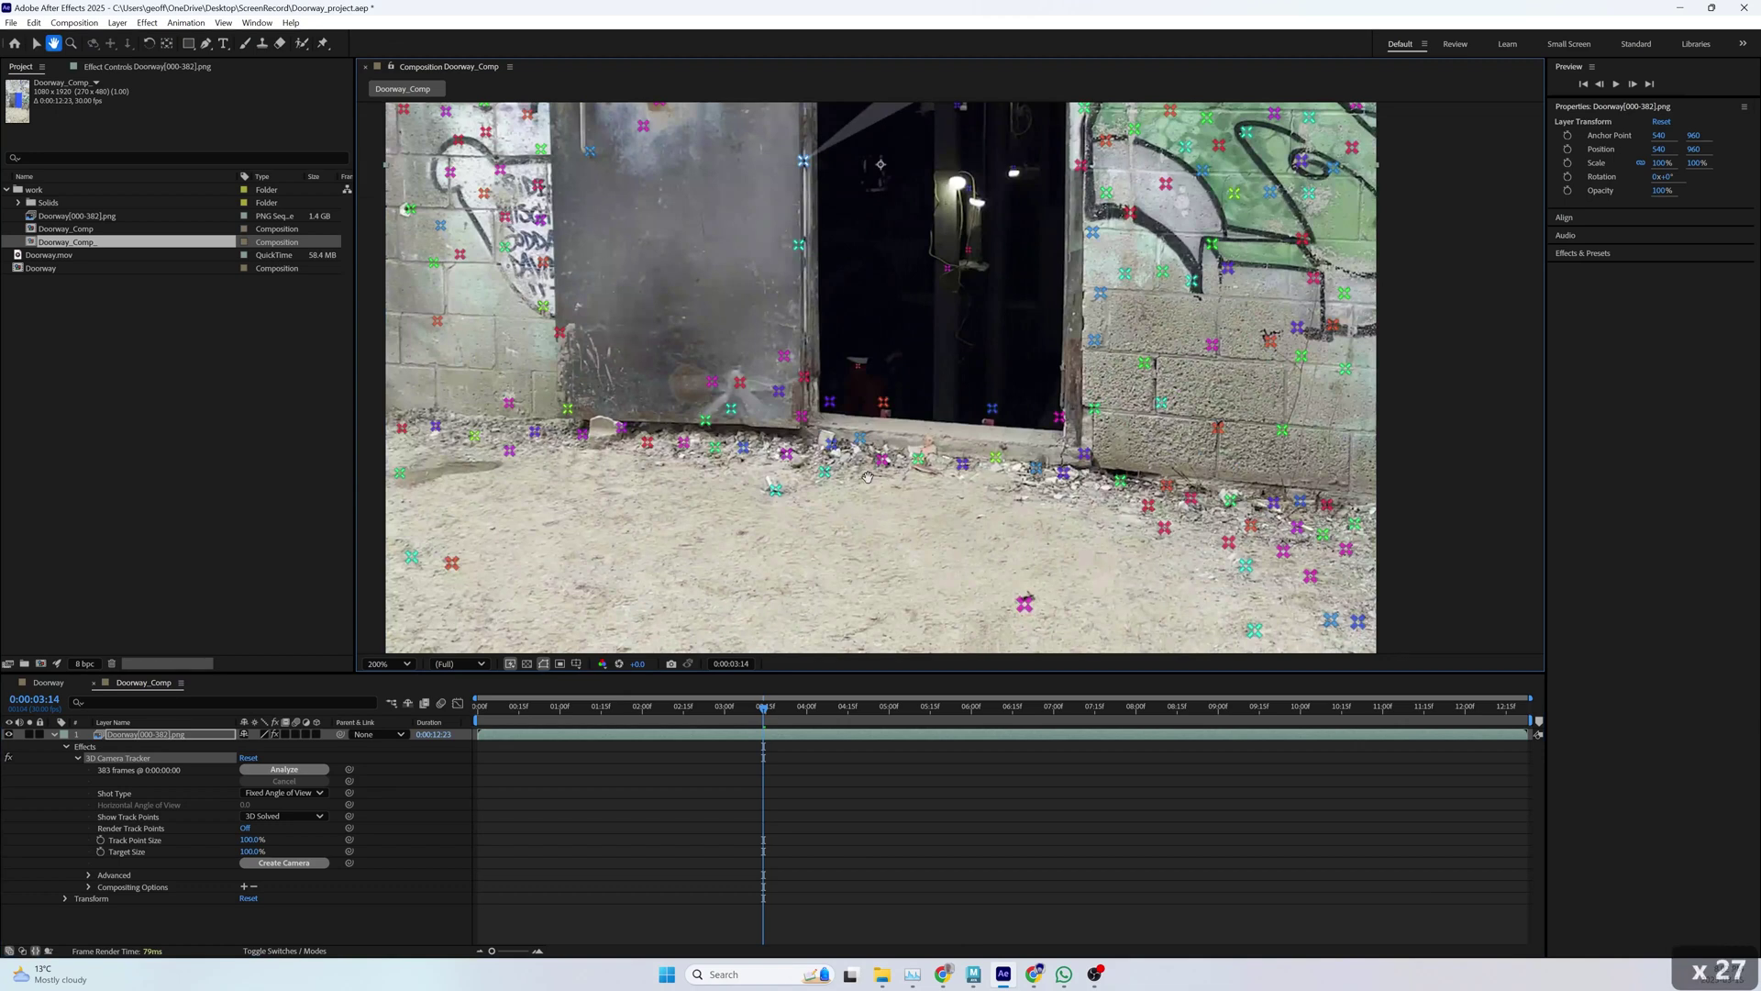
scroll(929, 393, down, 6)
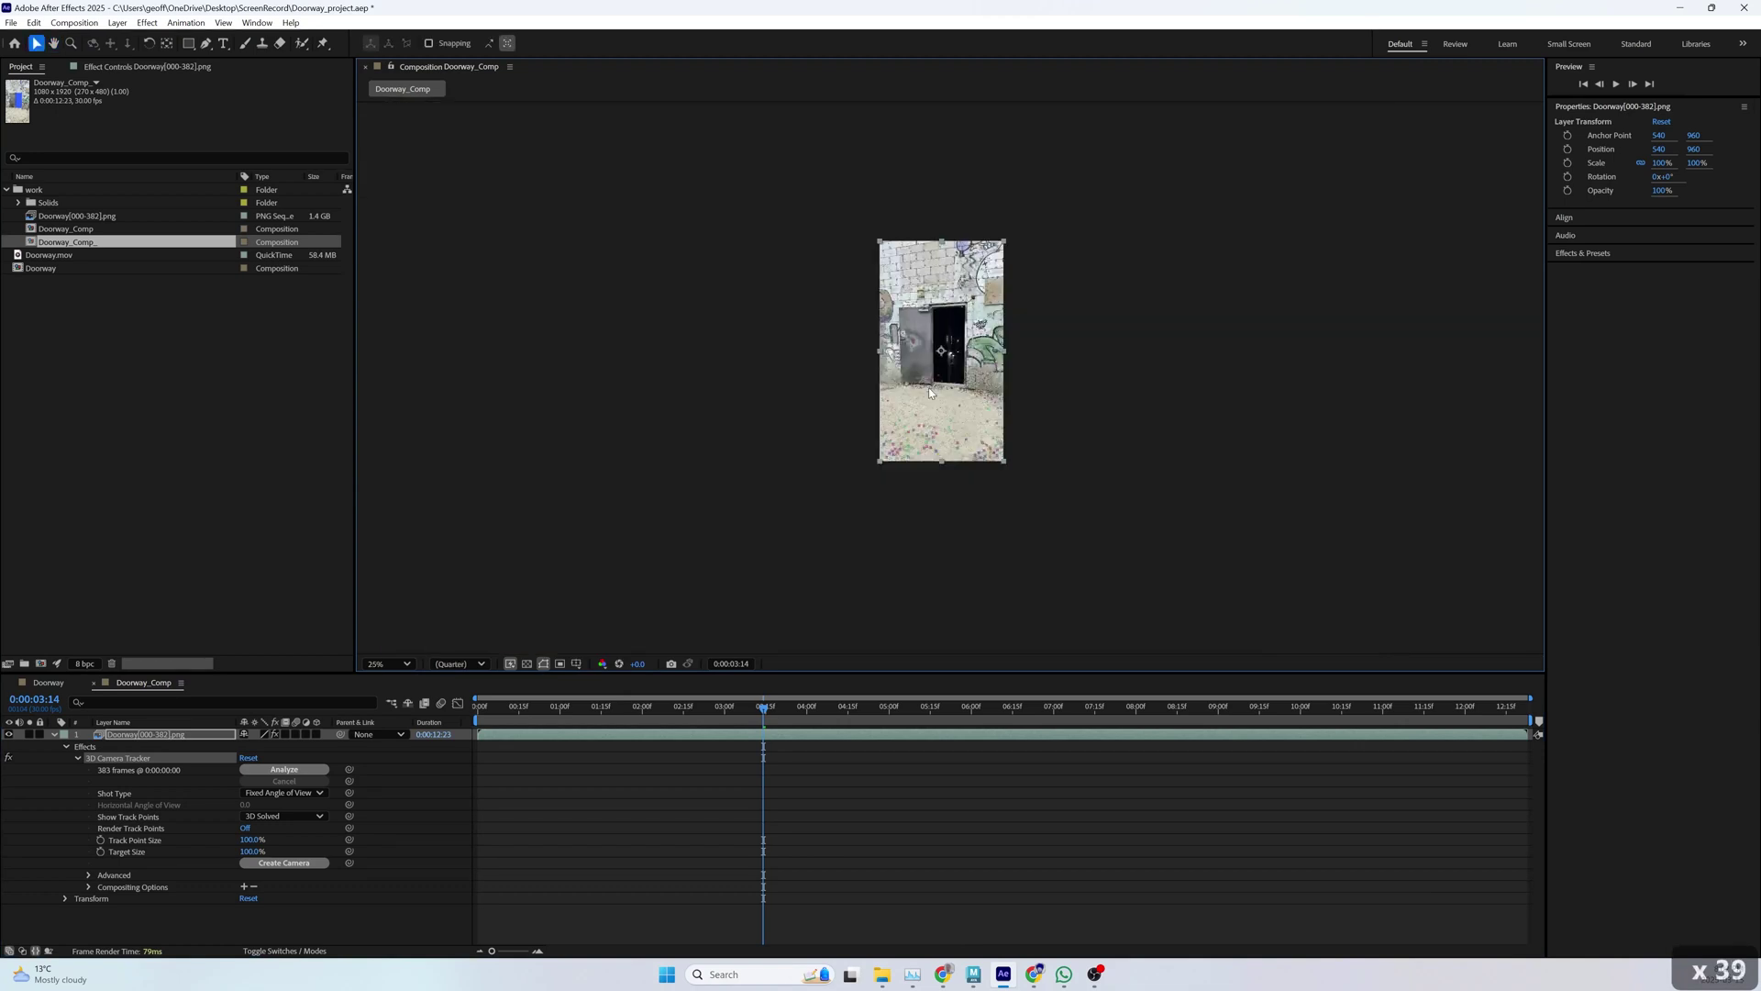
scroll(929, 393, up, 2)
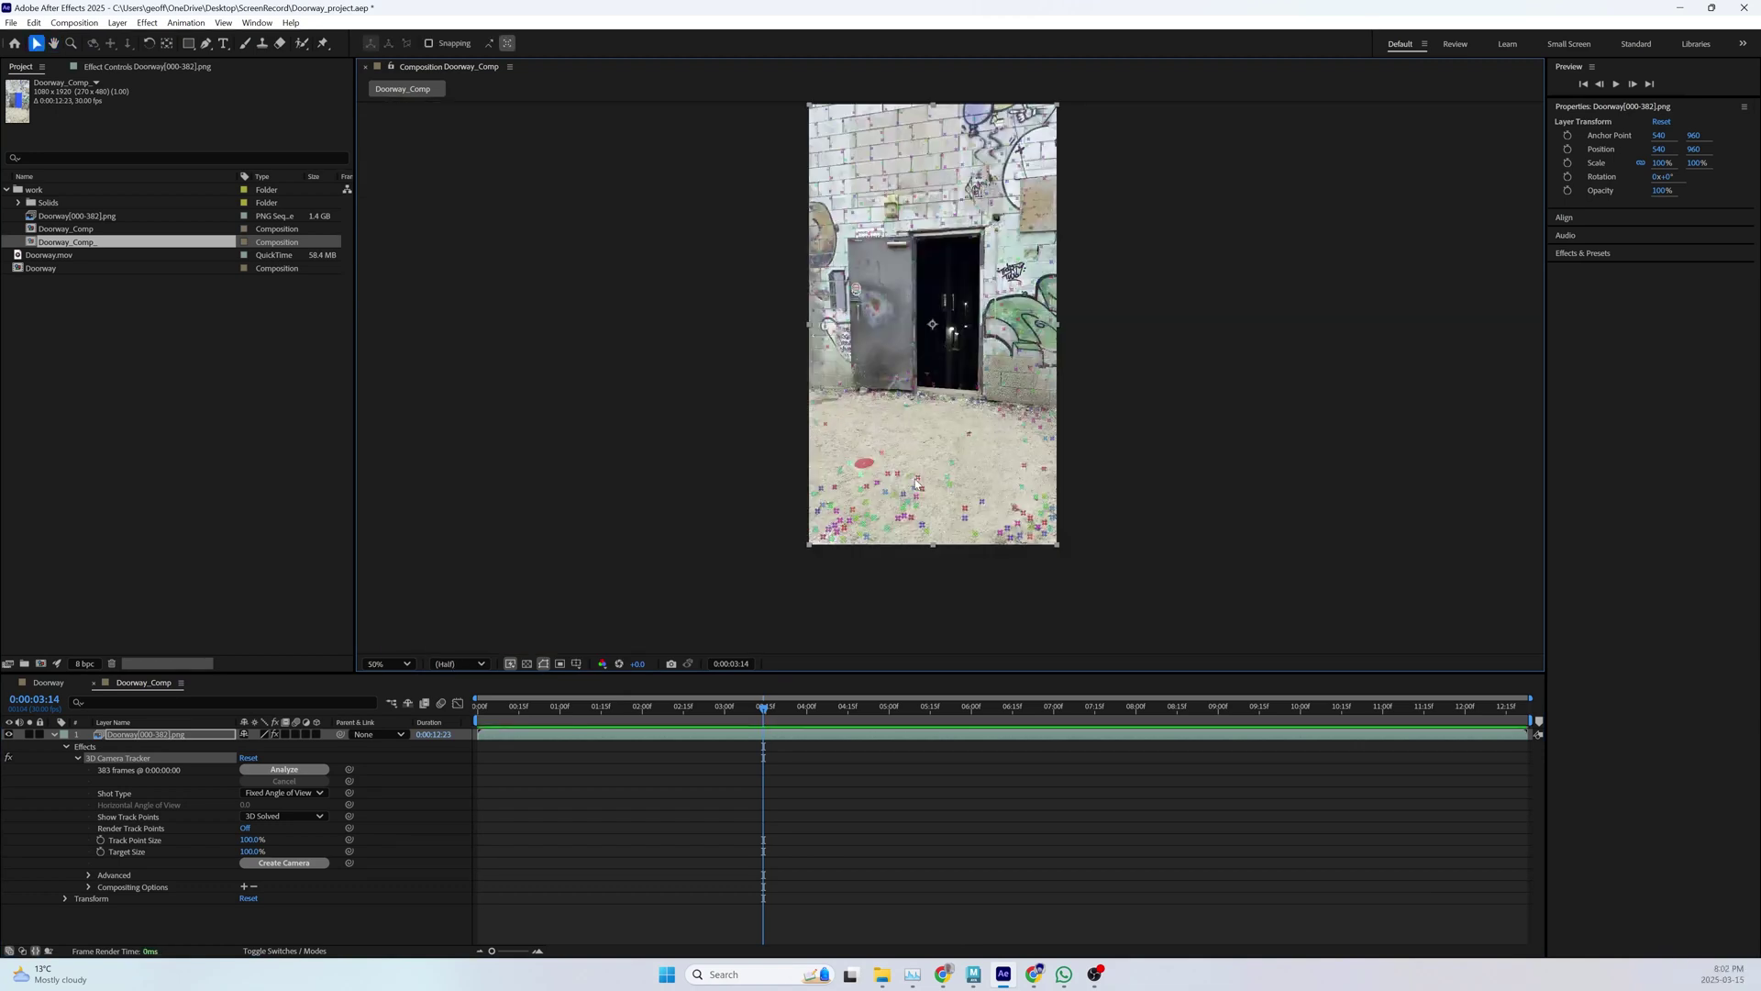
click(722, 709)
click(719, 708)
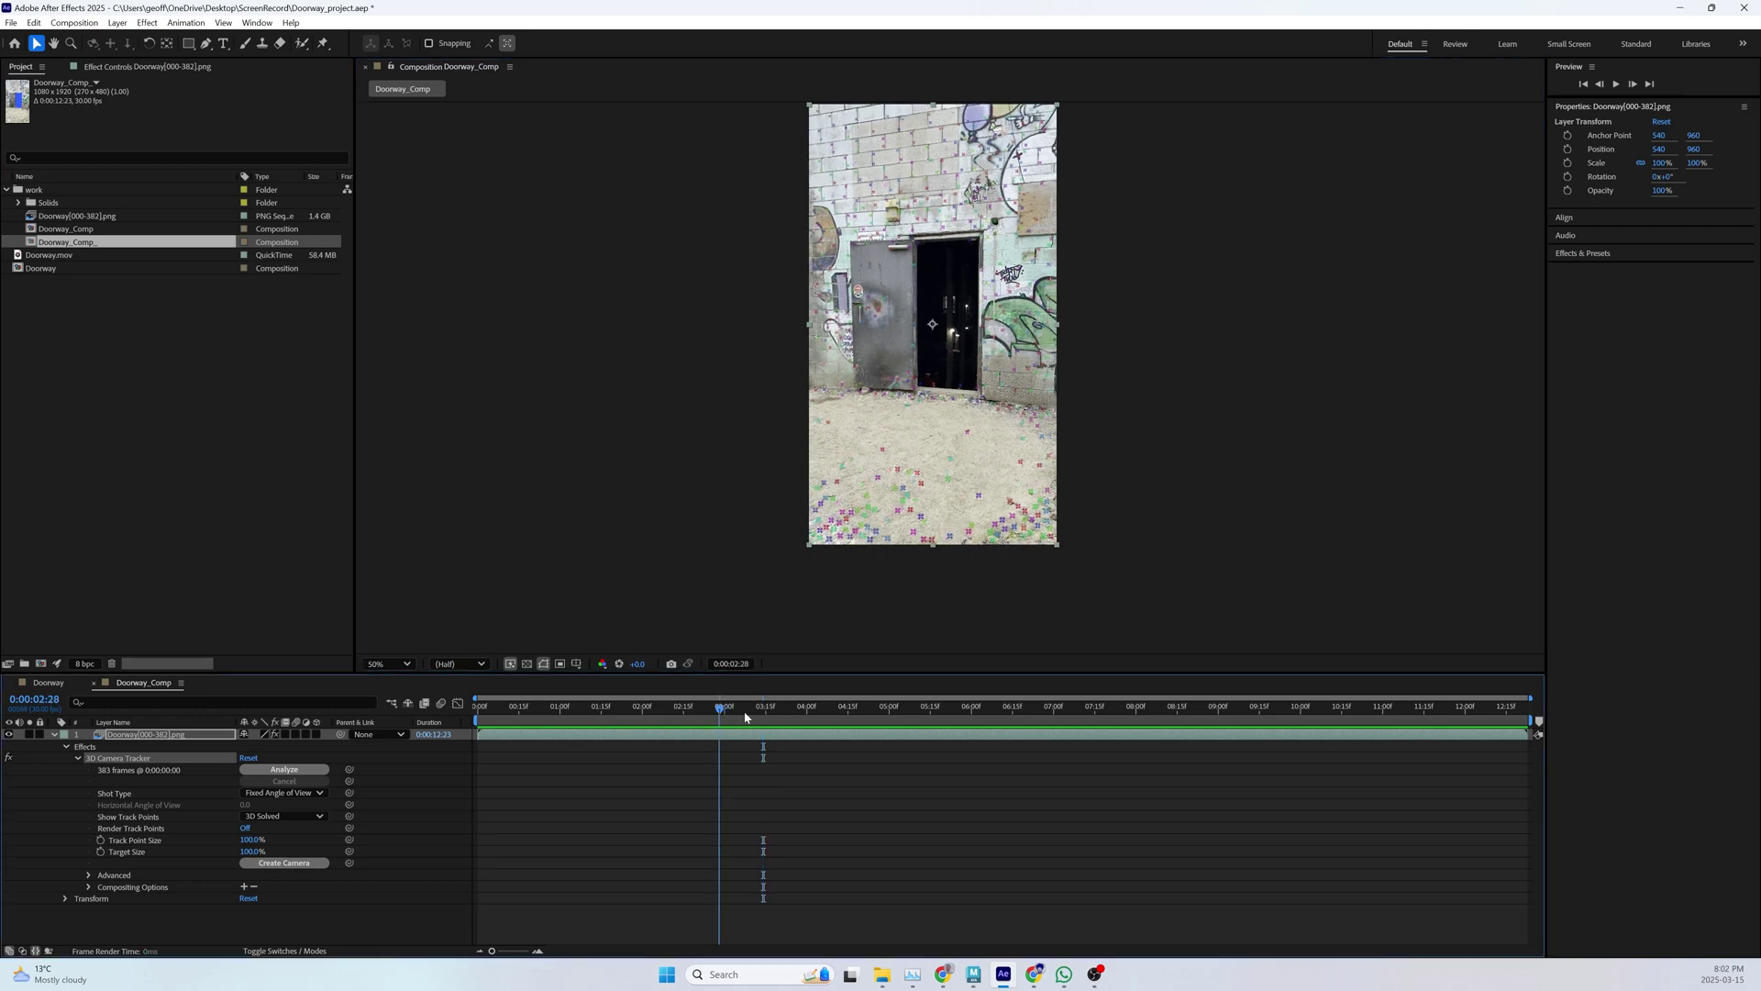
drag(745, 718, 848, 711)
click(727, 707)
drag(717, 708, 641, 651)
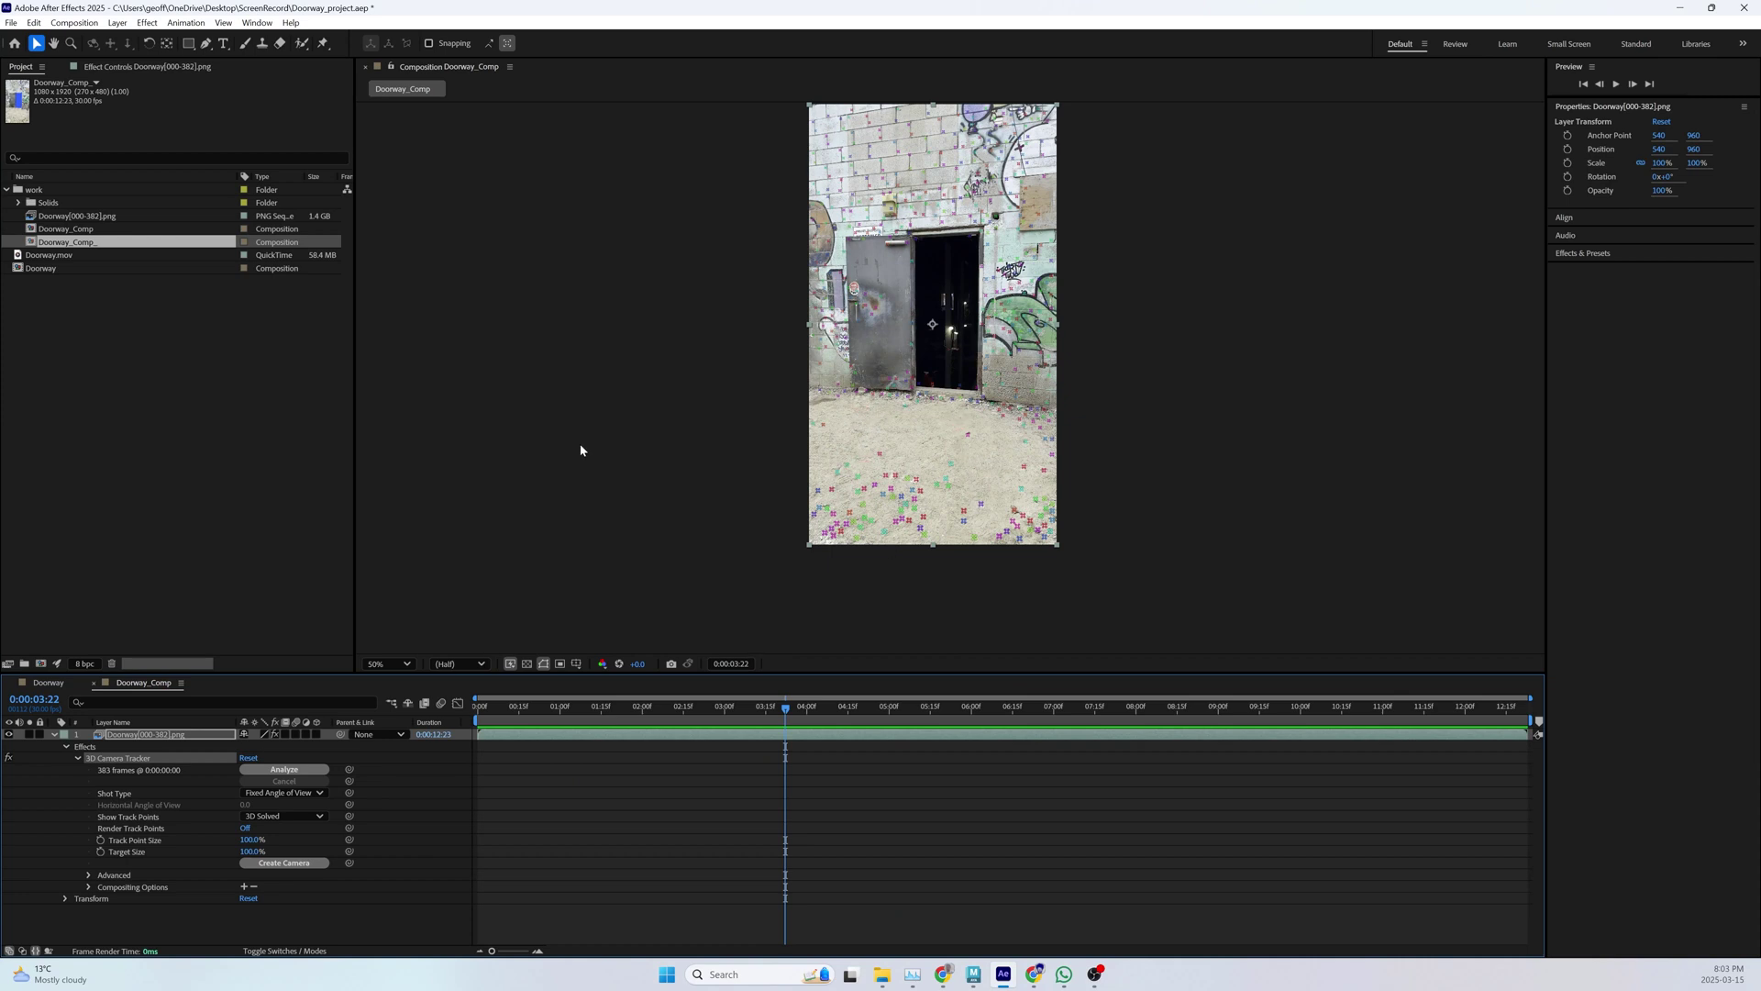
- Show the effect controls for the Doorway[000-382].png layer, select the 3D Camera Tracker and examine its Advanced settings
double_click(121, 735)
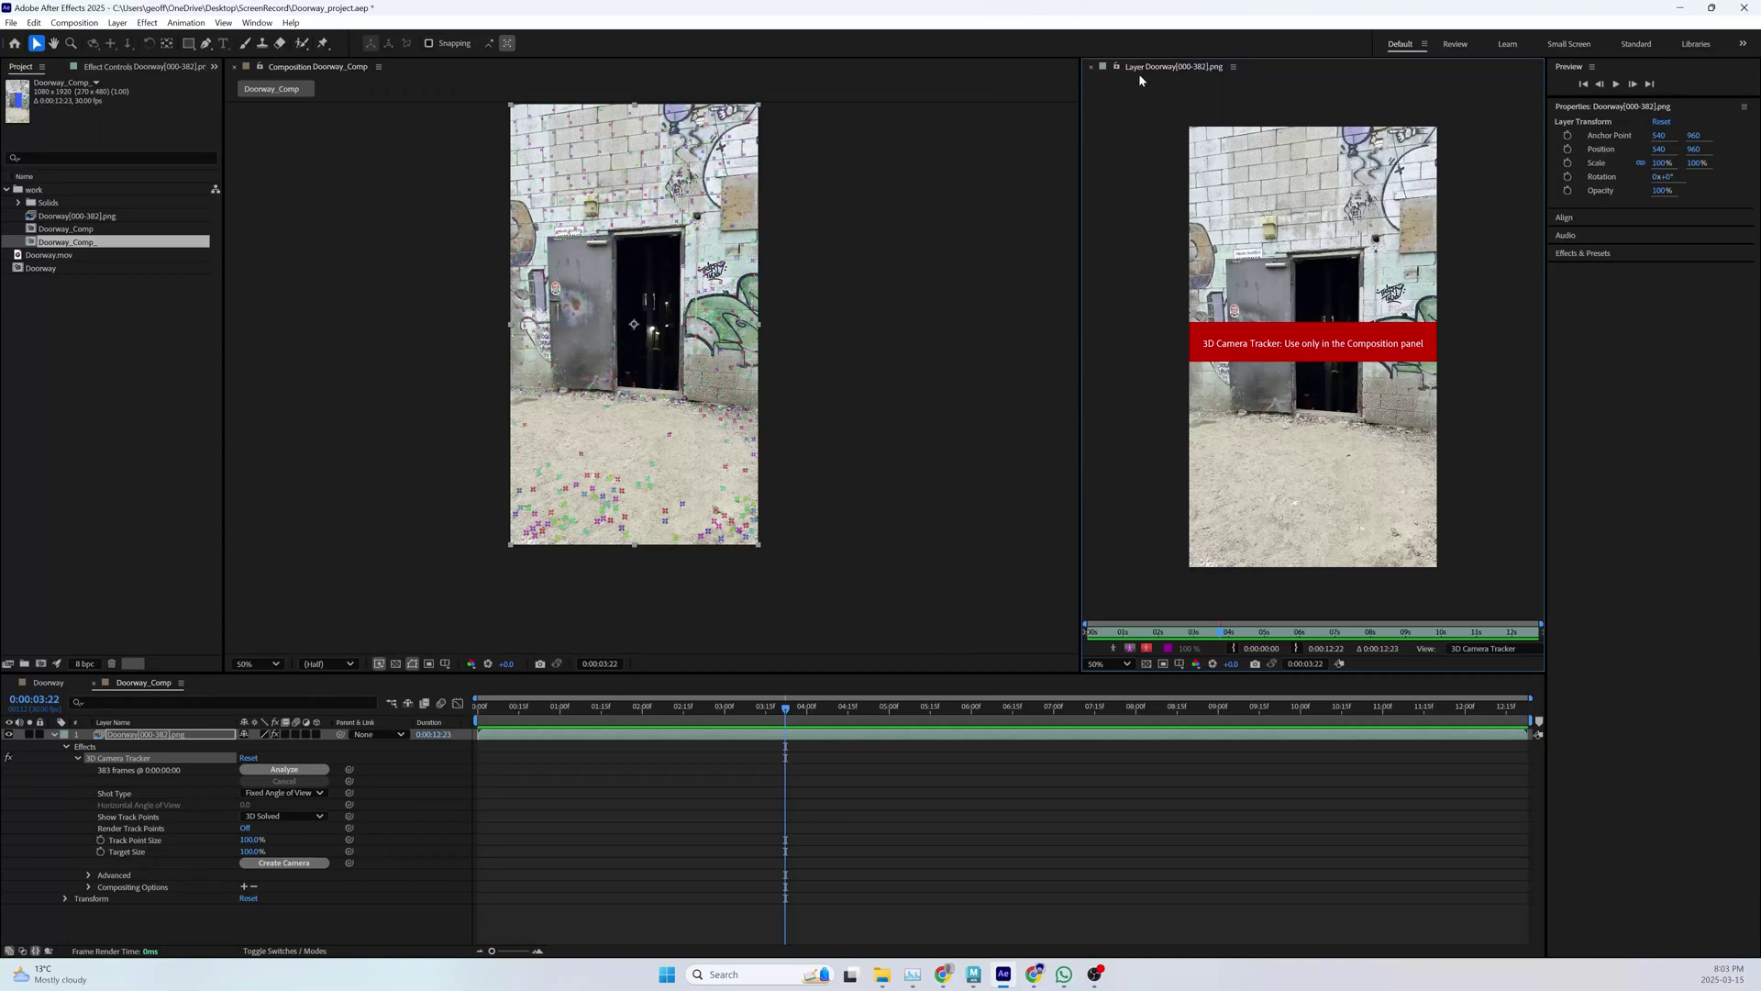
click(1091, 66)
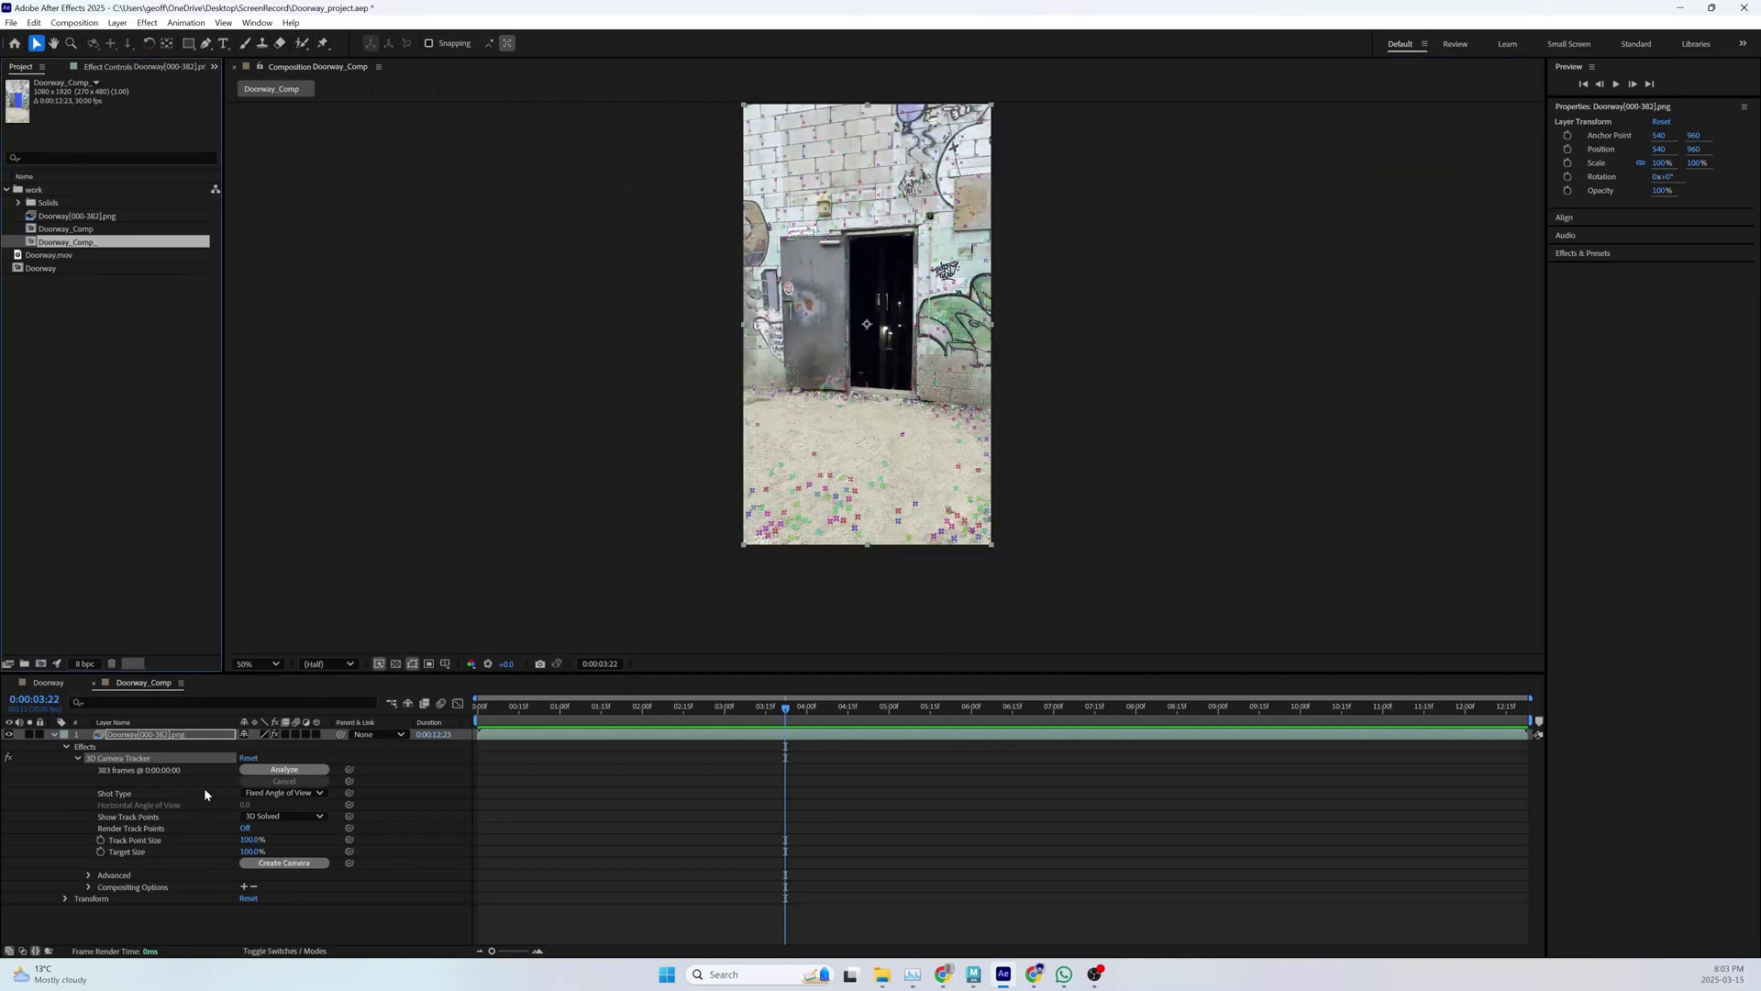
click(119, 736)
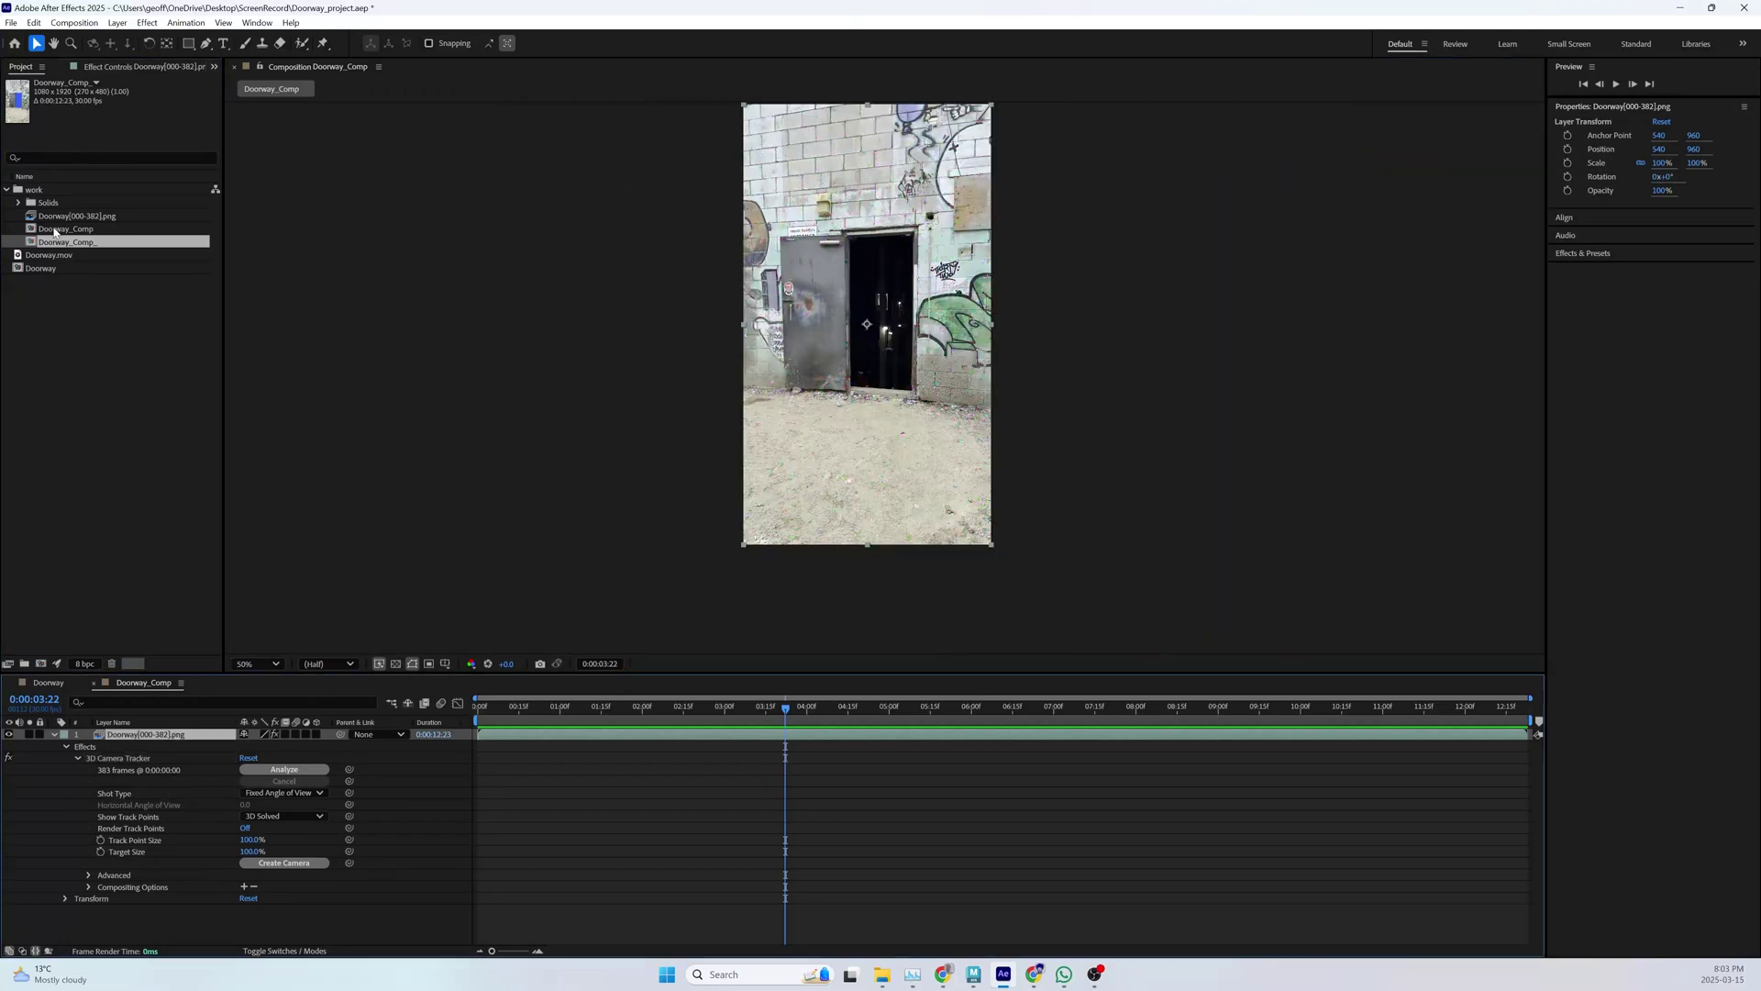
click(112, 70)
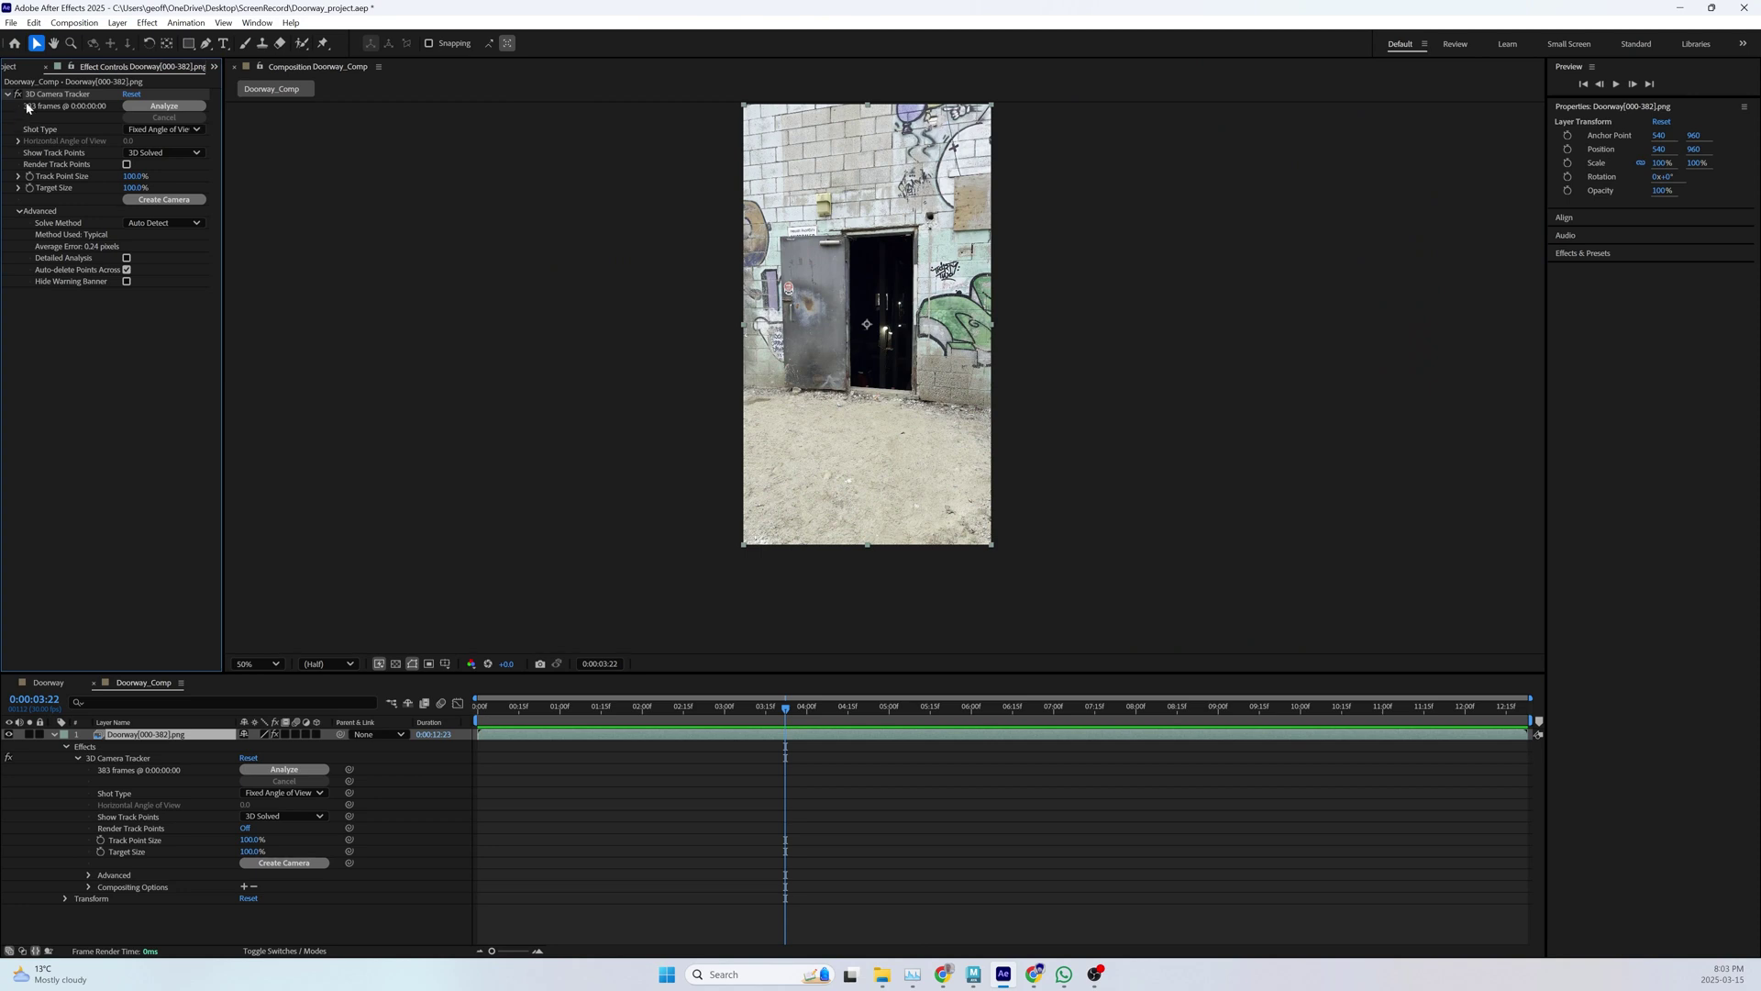
click(19, 212)
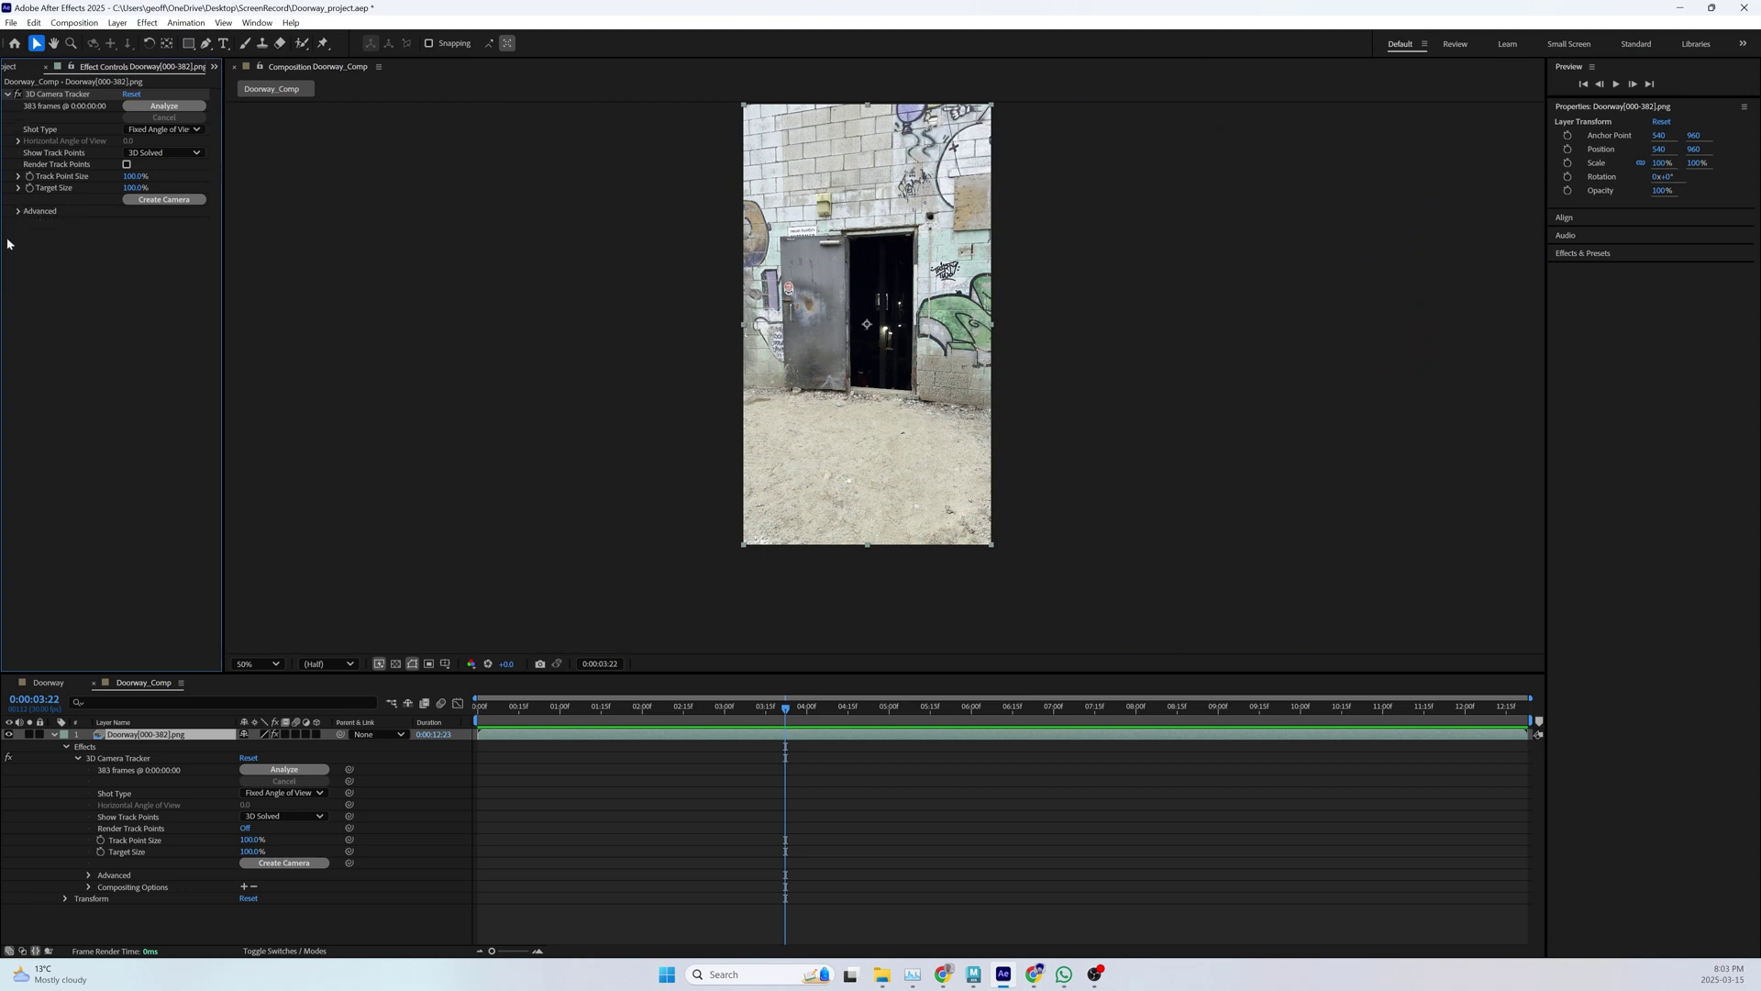
click(117, 759)
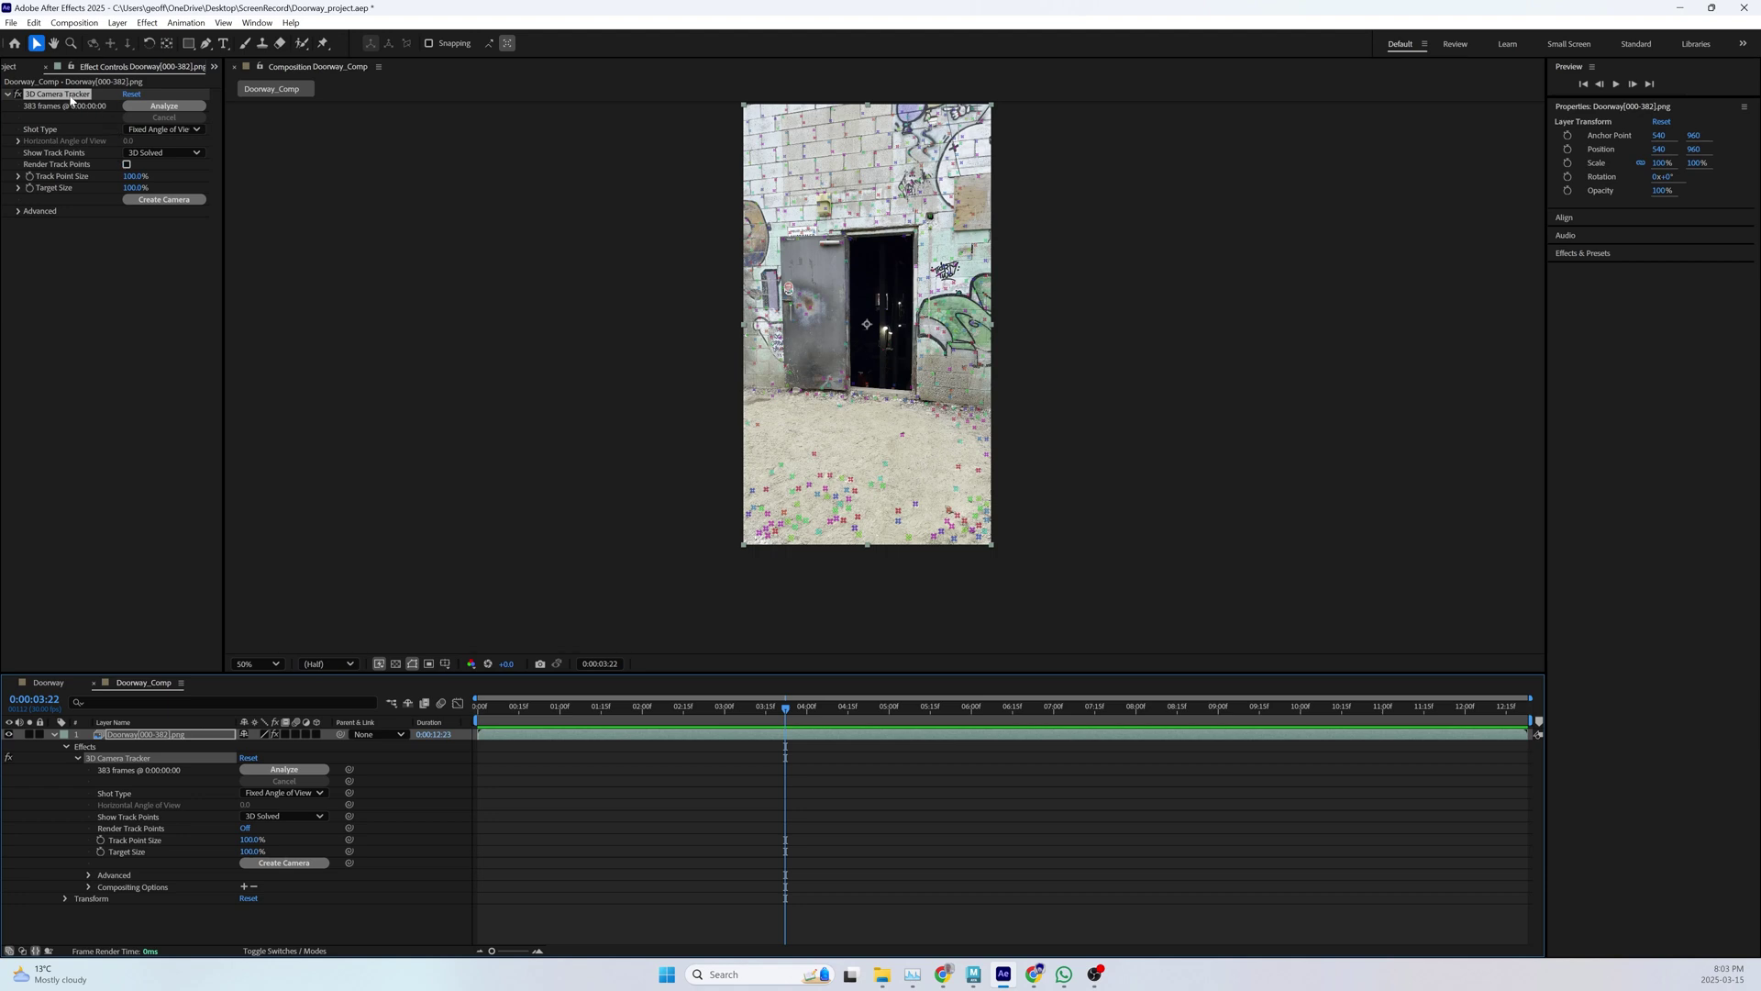
click(18, 213)
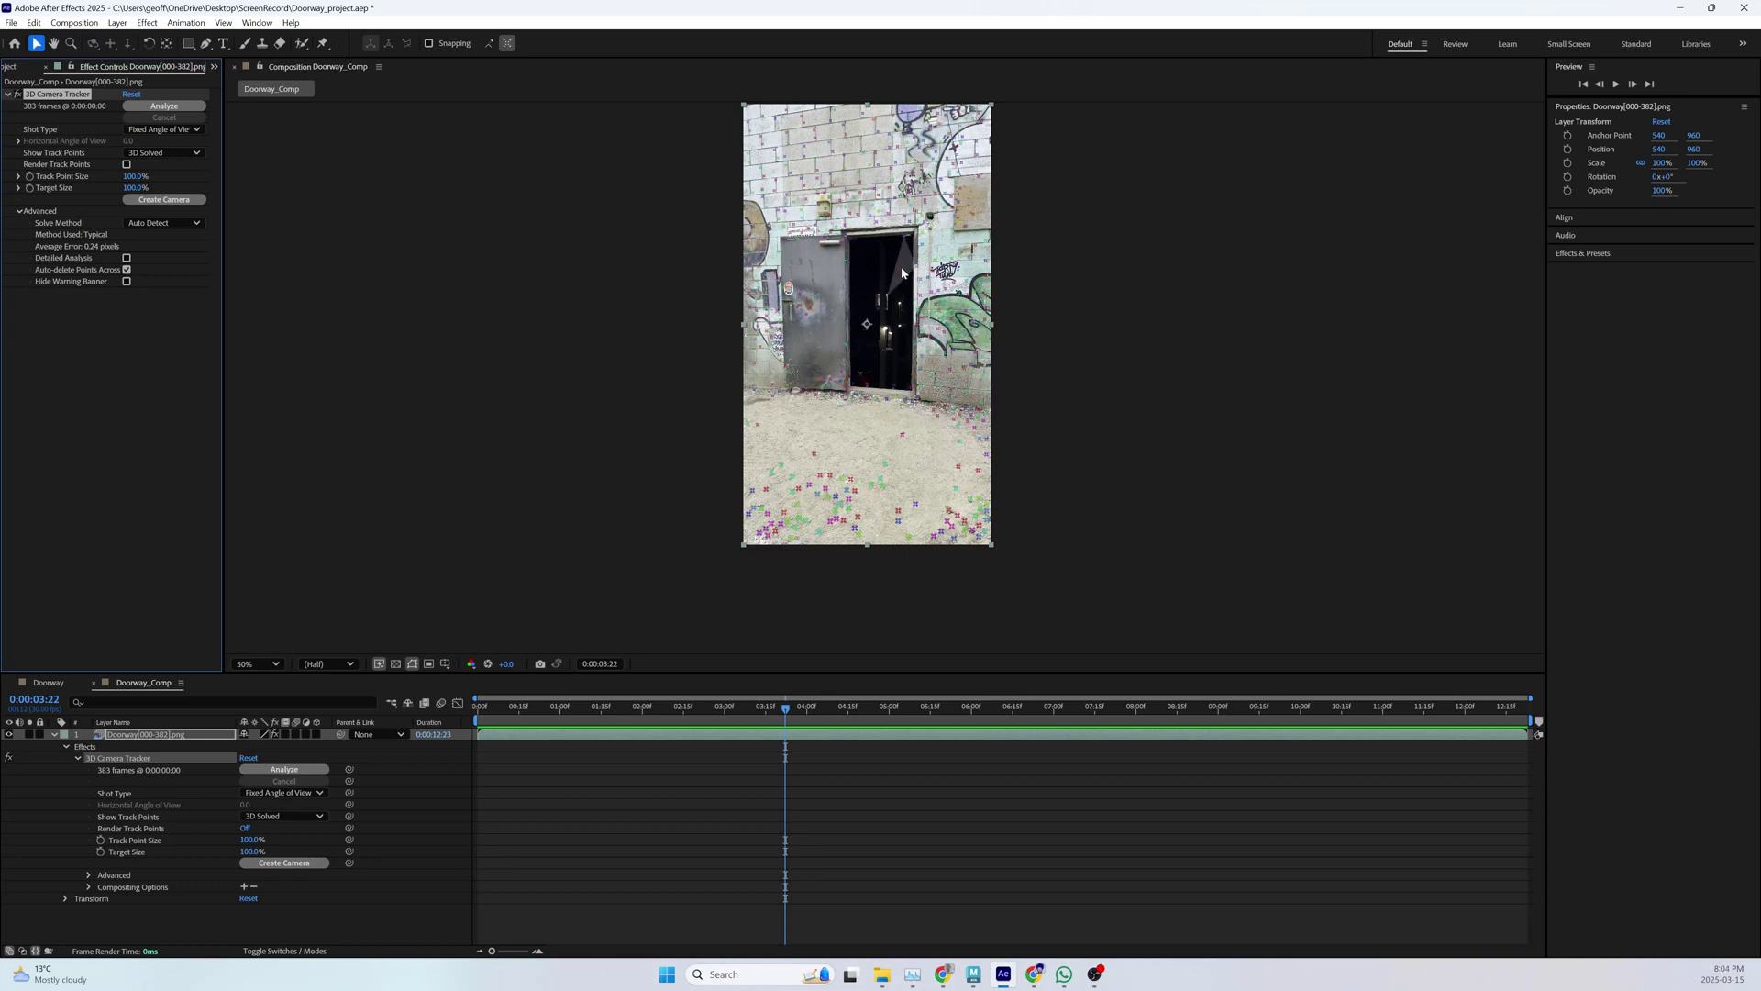
- Collapse the 3D Camera Tracker properties, select the effect, and select a group of track points on the ground in front of the doorway
click(80, 758)
click(78, 758)
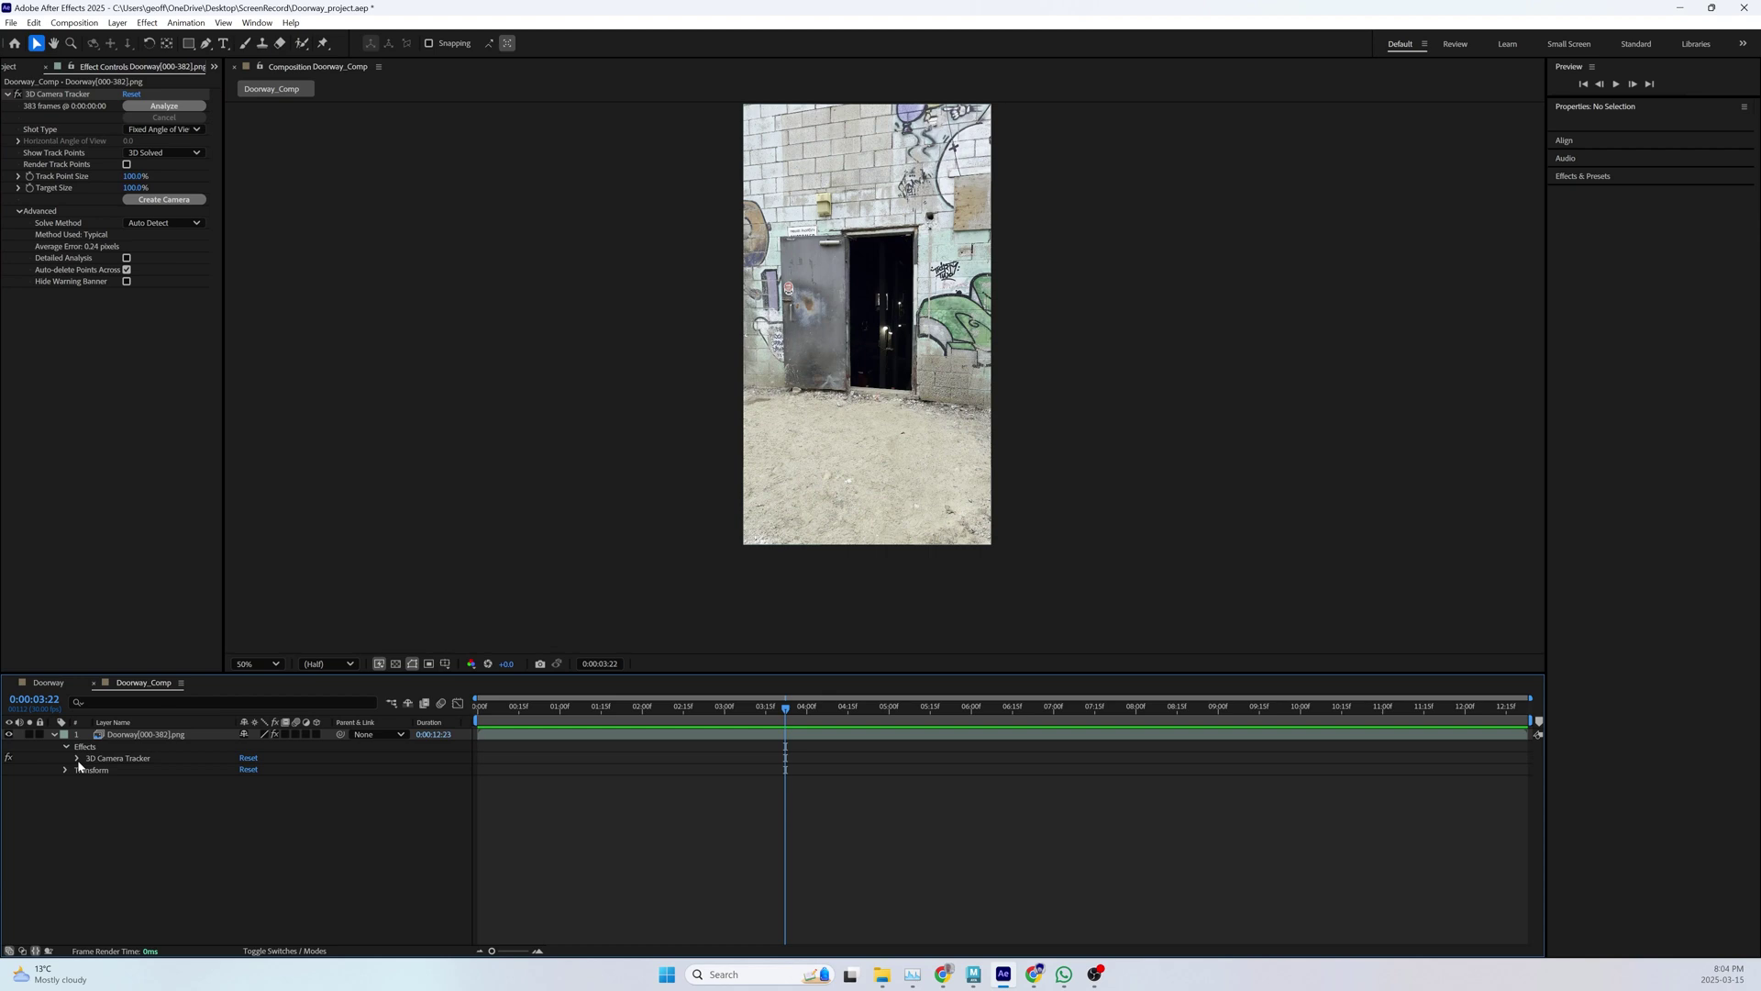
click(96, 759)
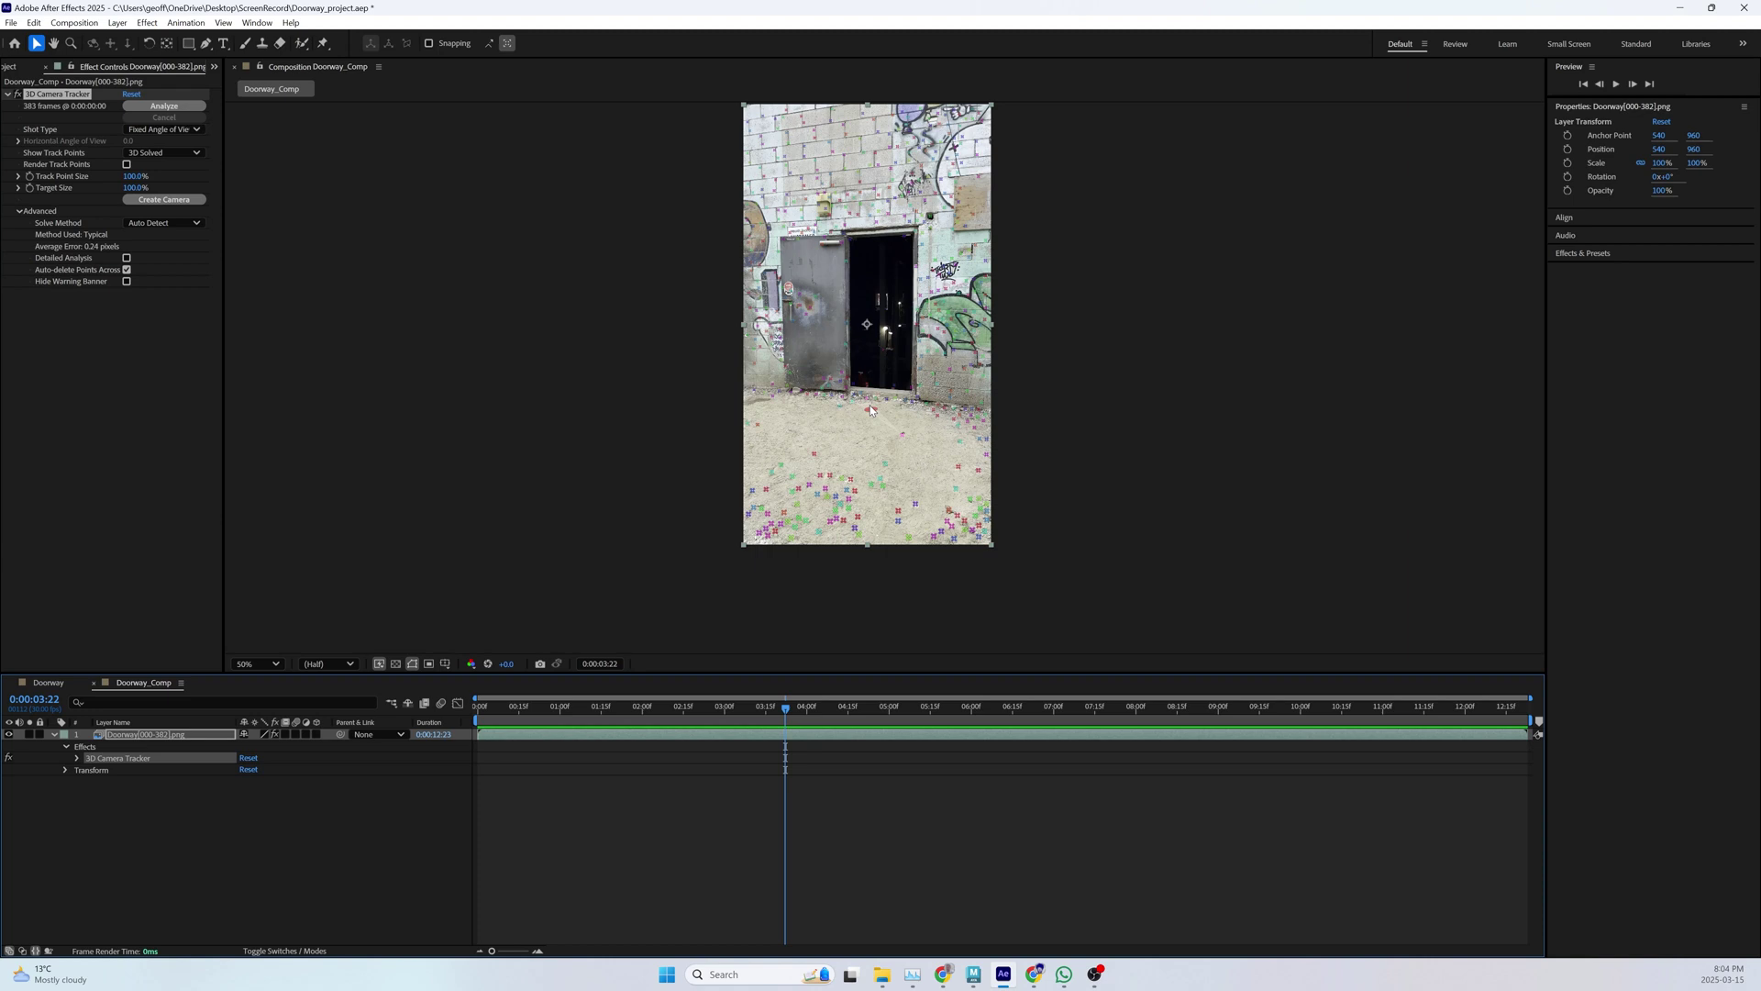
scroll(889, 430, up, 2)
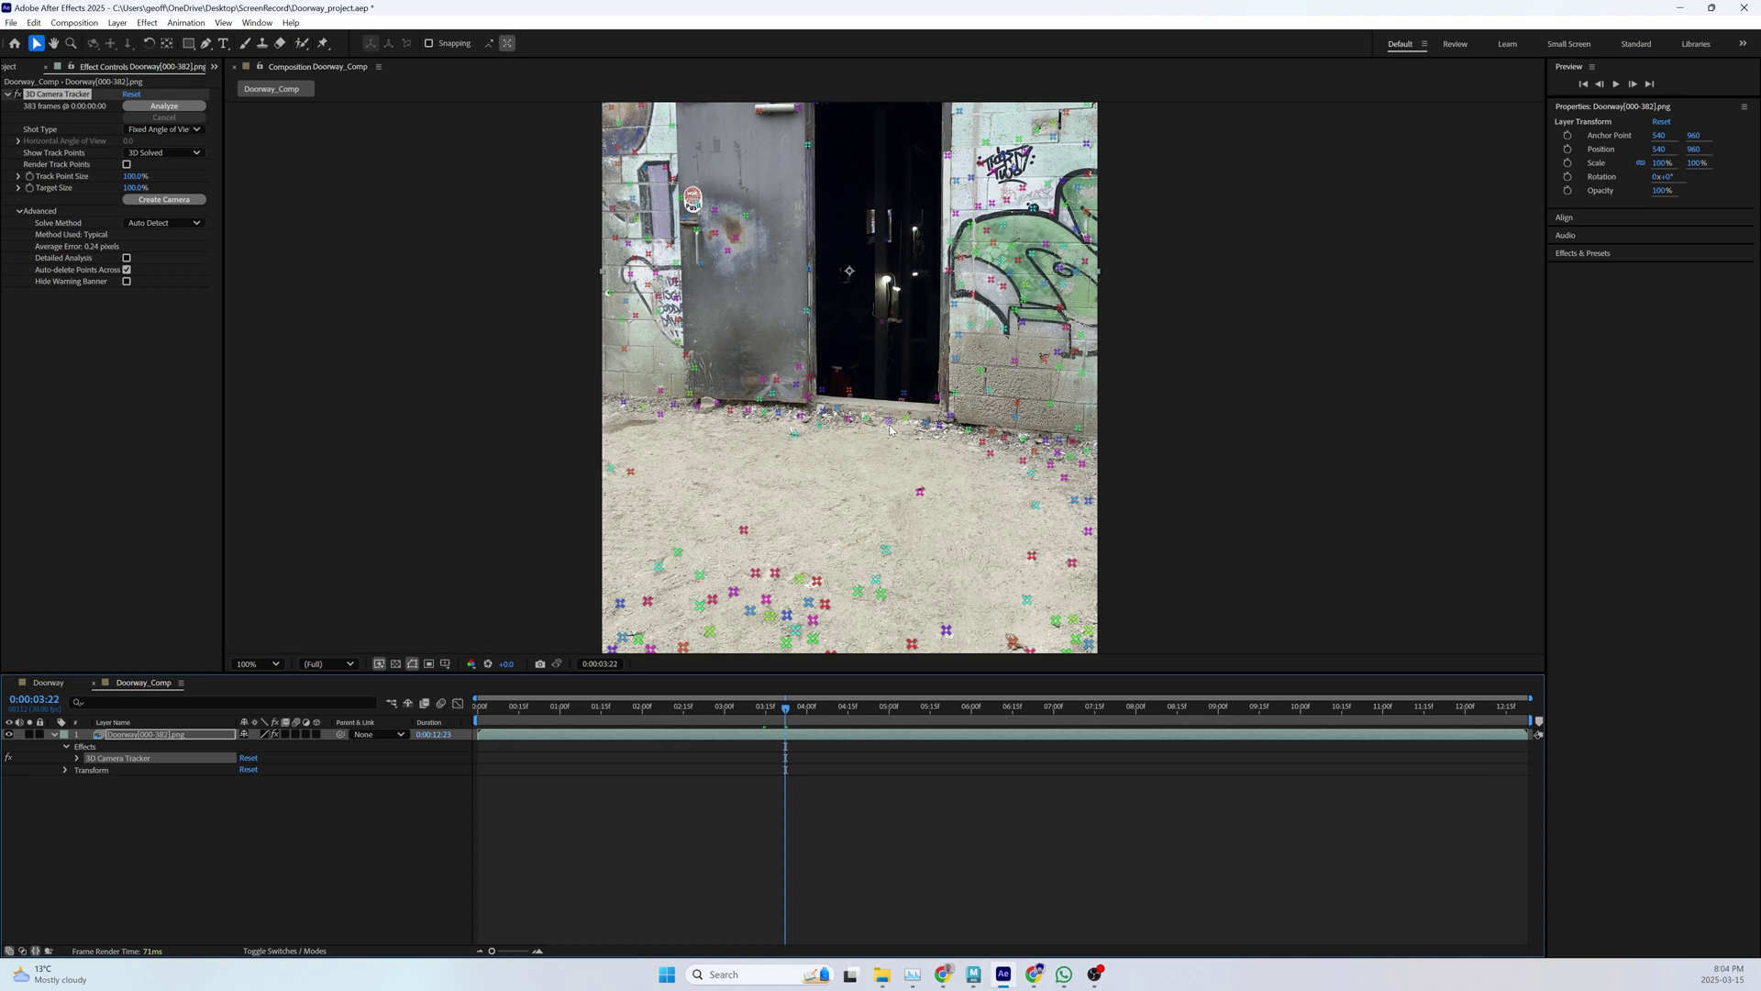
drag(791, 423, 918, 427)
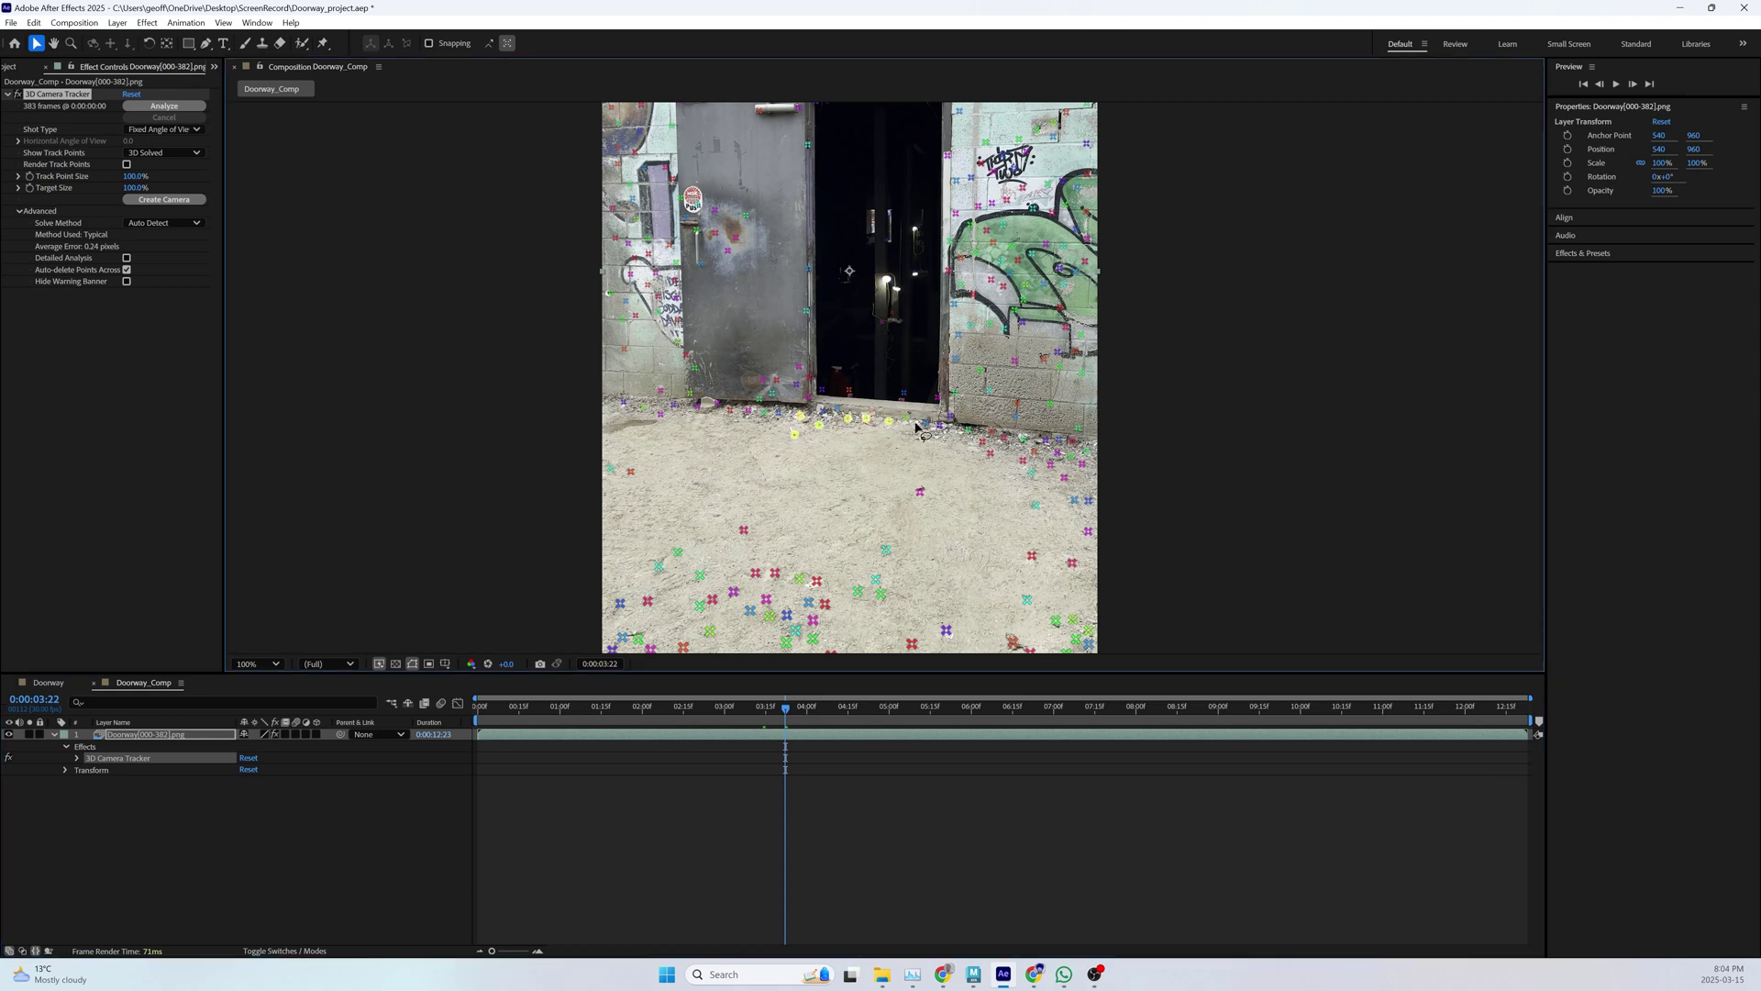
mouse_move(997, 483)
mouse_down()
mouse_move(697, 516)
mouse_move(793, 429)
mouse_move(858, 448)
mouse_up()
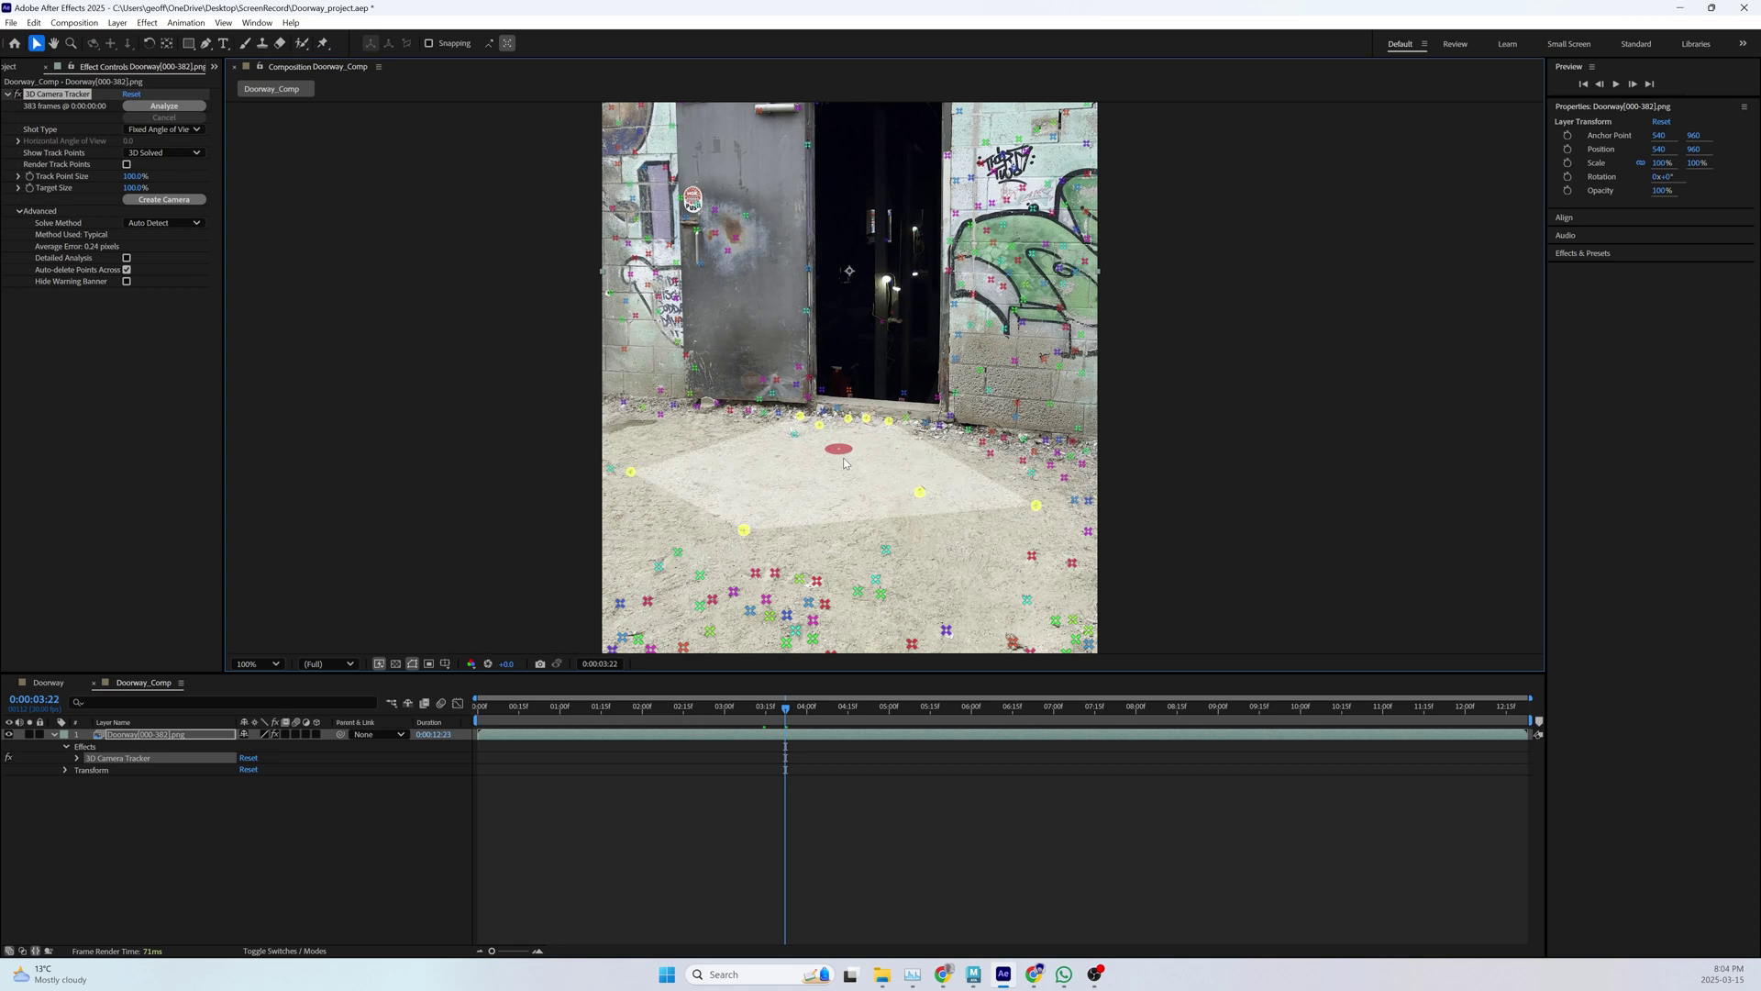
- Set the ground plane and origin from the selected ground track points and create a solid and camera there
scroll(845, 463, down, 2)
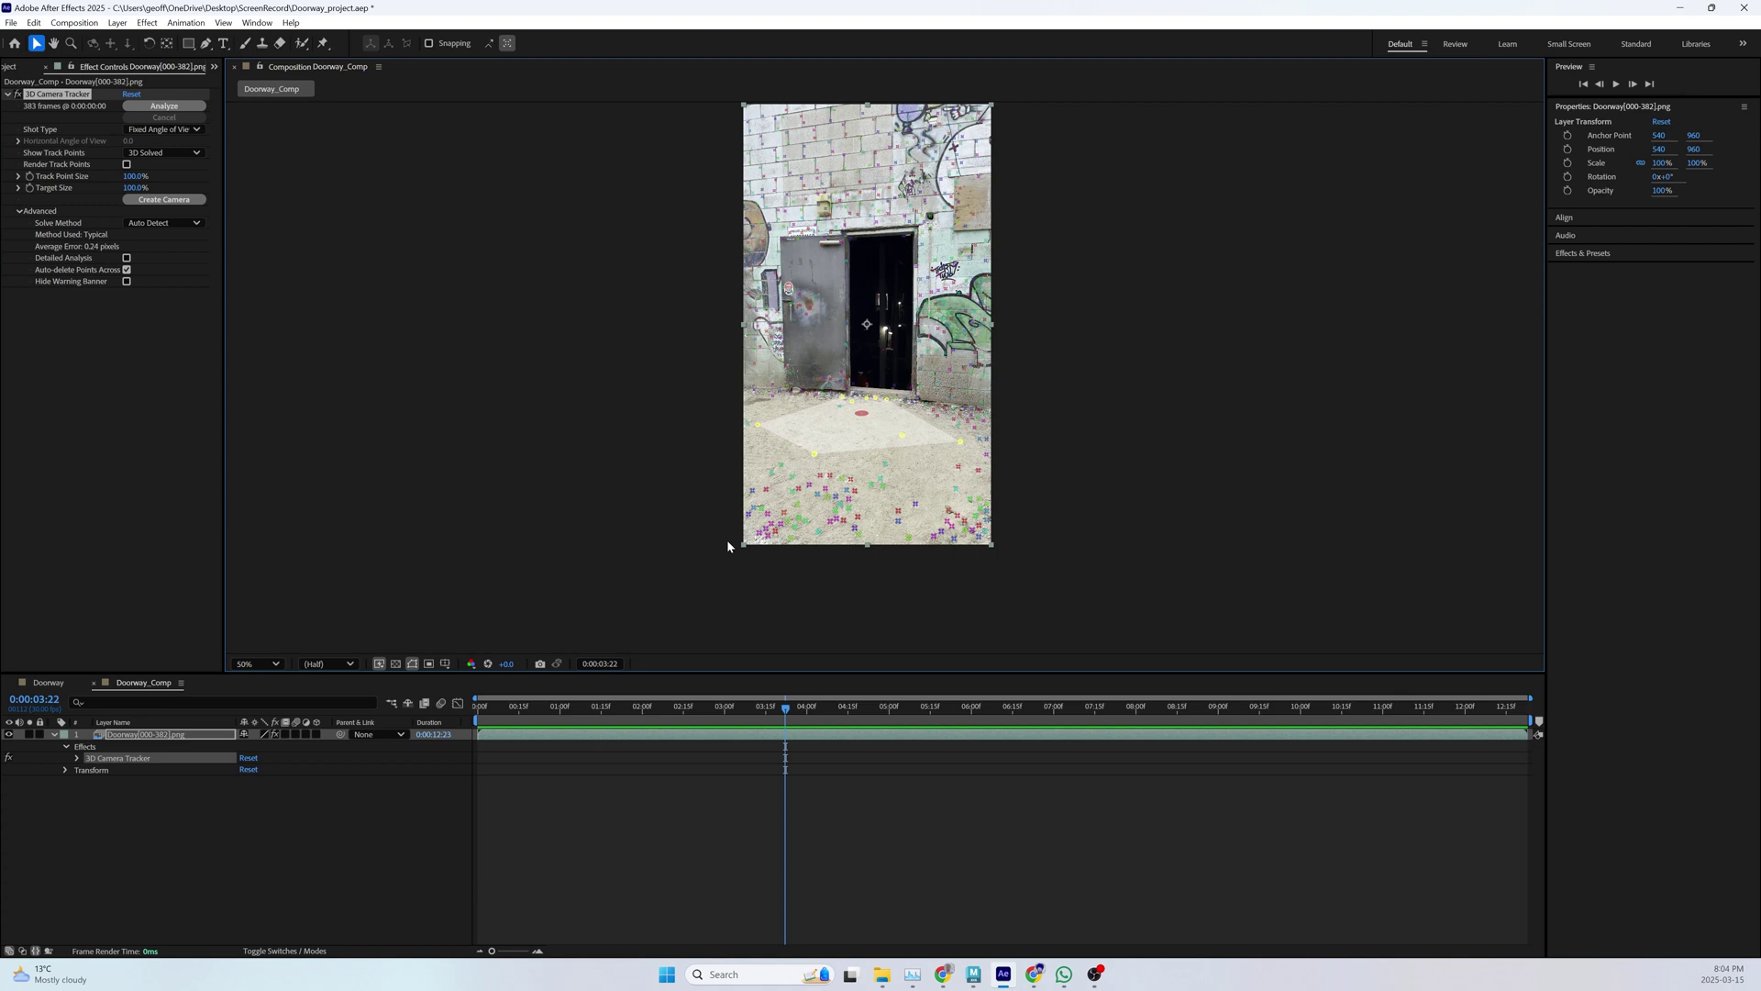
scroll(847, 464, up, 2)
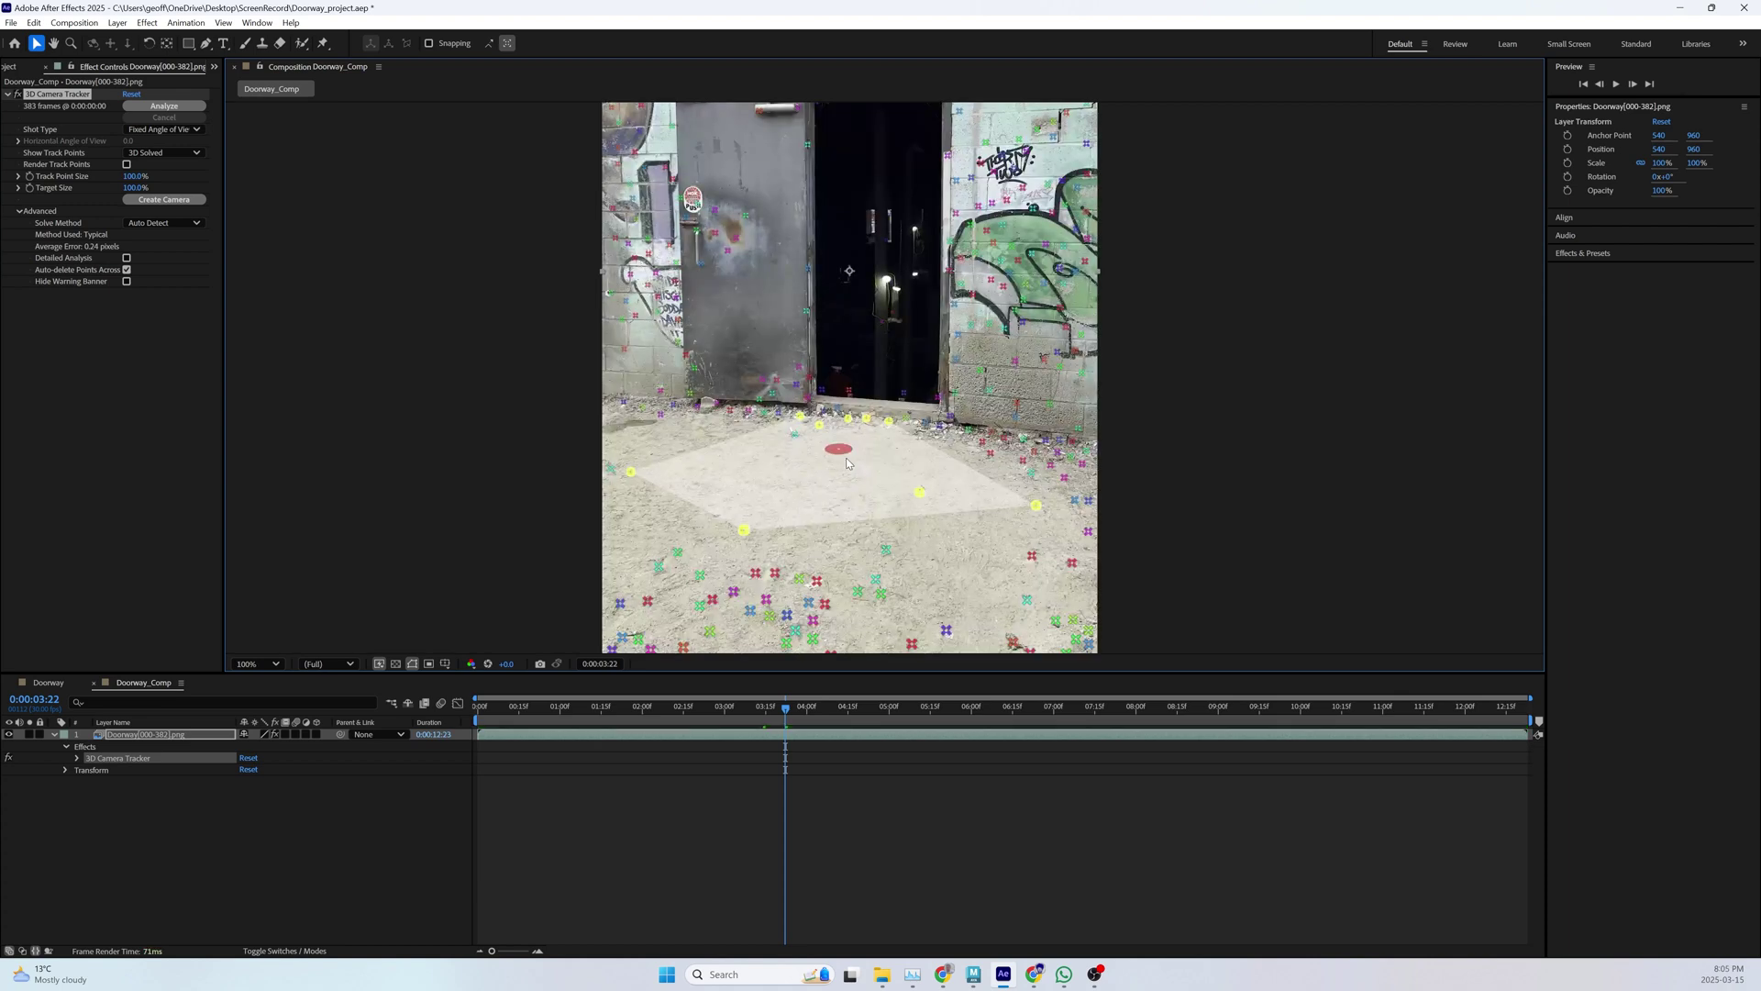
scroll(884, 377, down, 2)
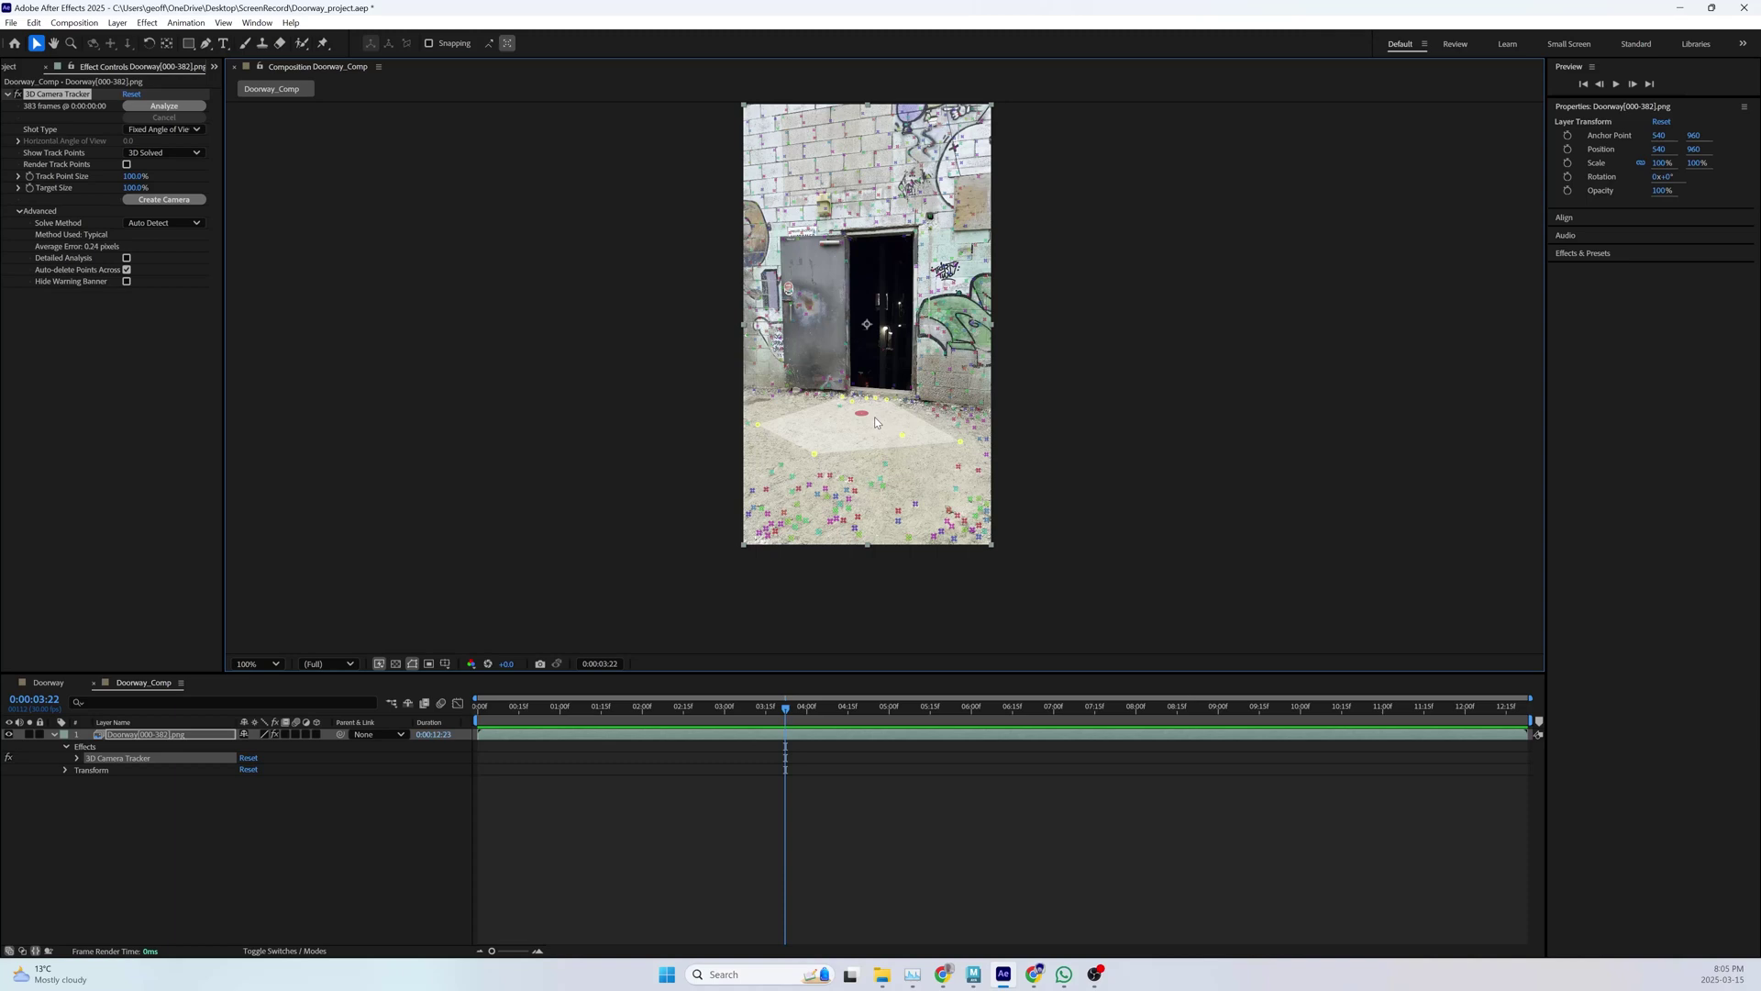
scroll(875, 422, up, 2)
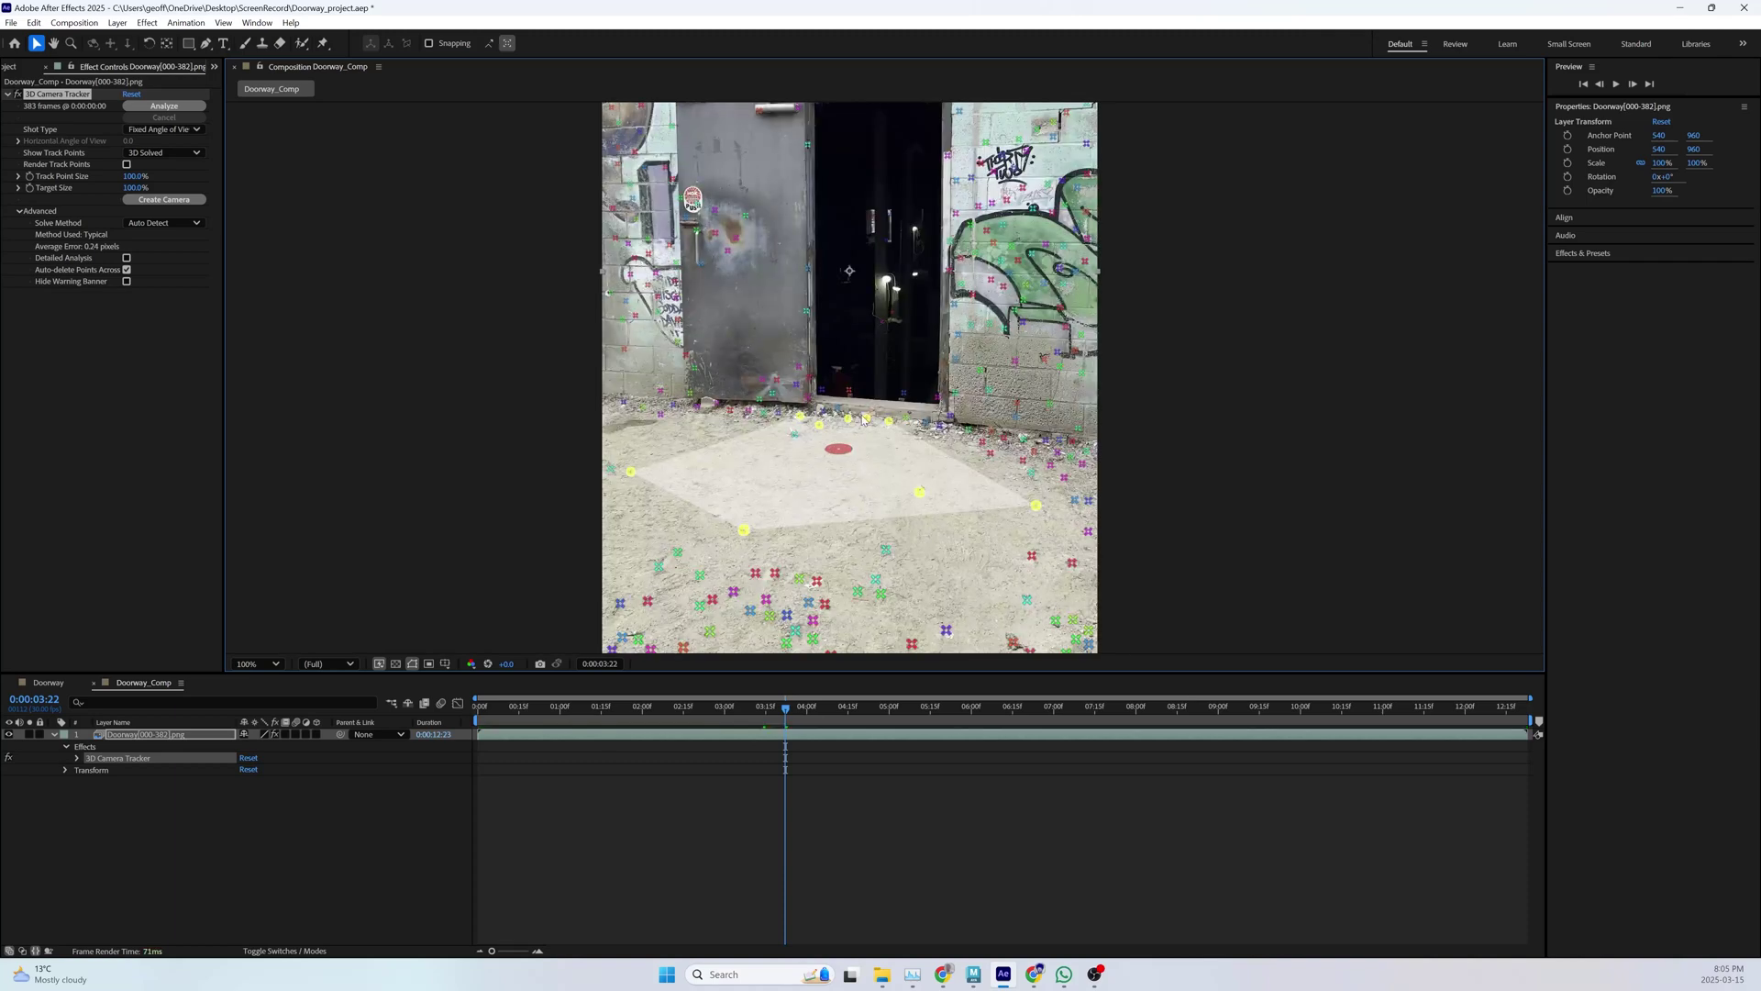
scroll(863, 419, down, 2)
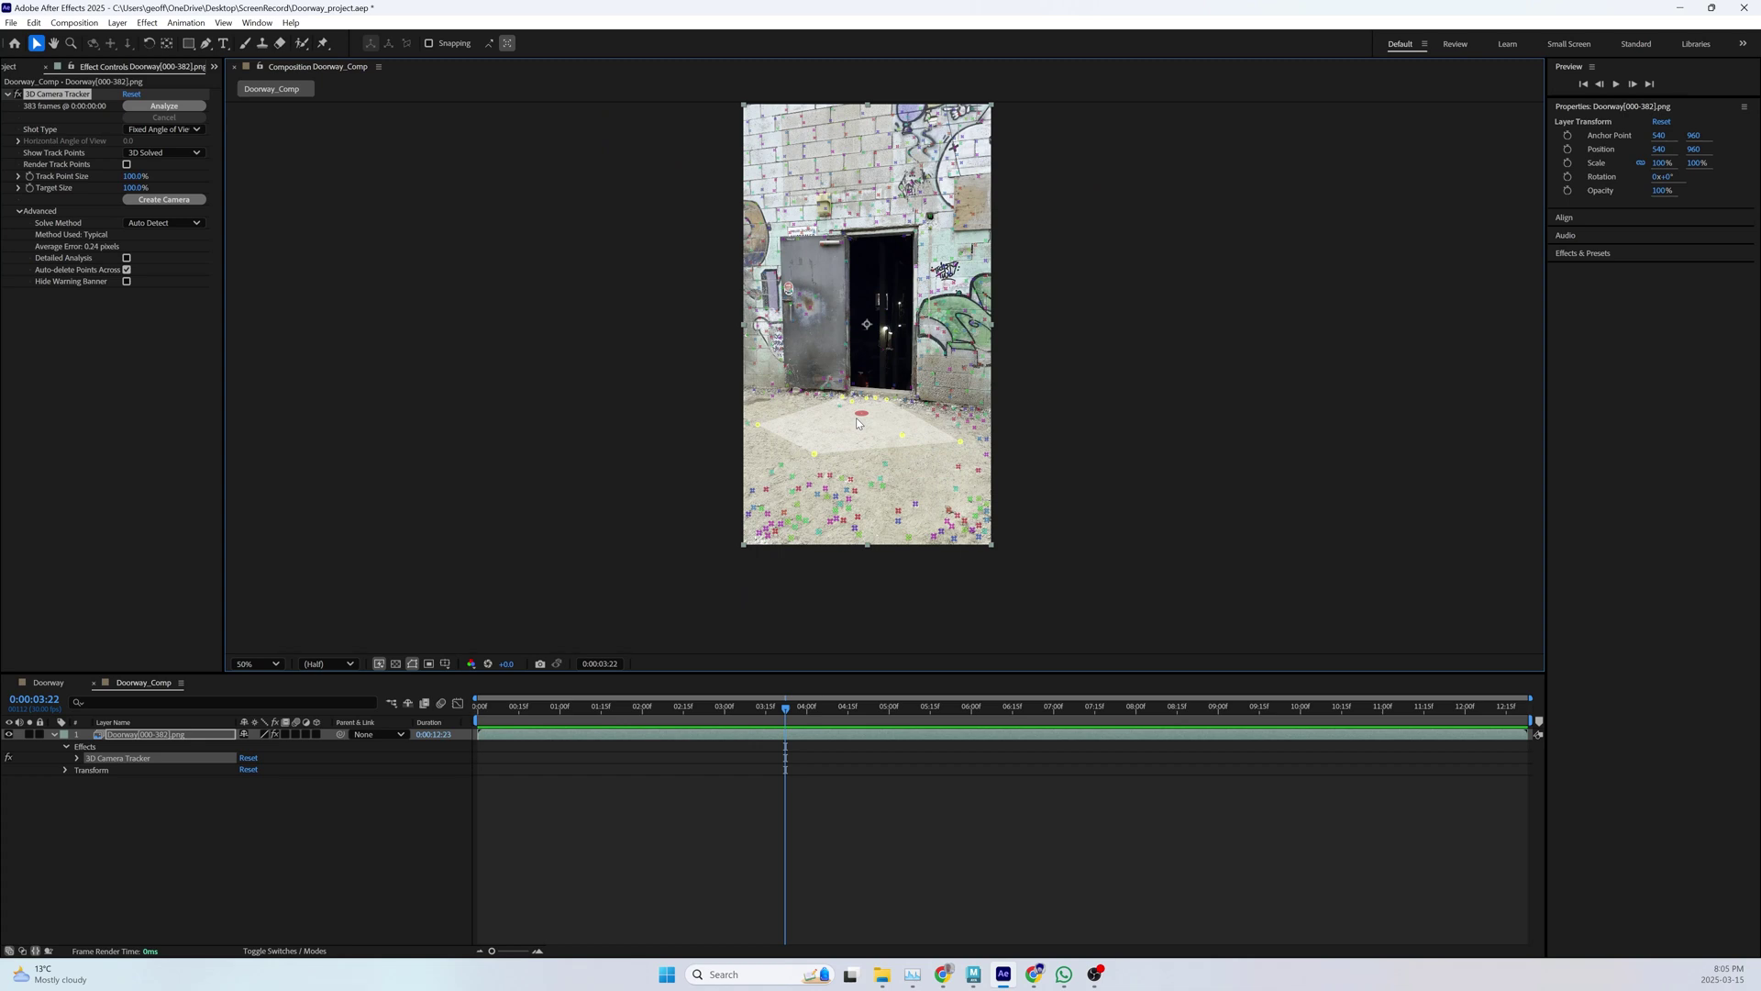
right_click(859, 423)
right_click(859, 423)
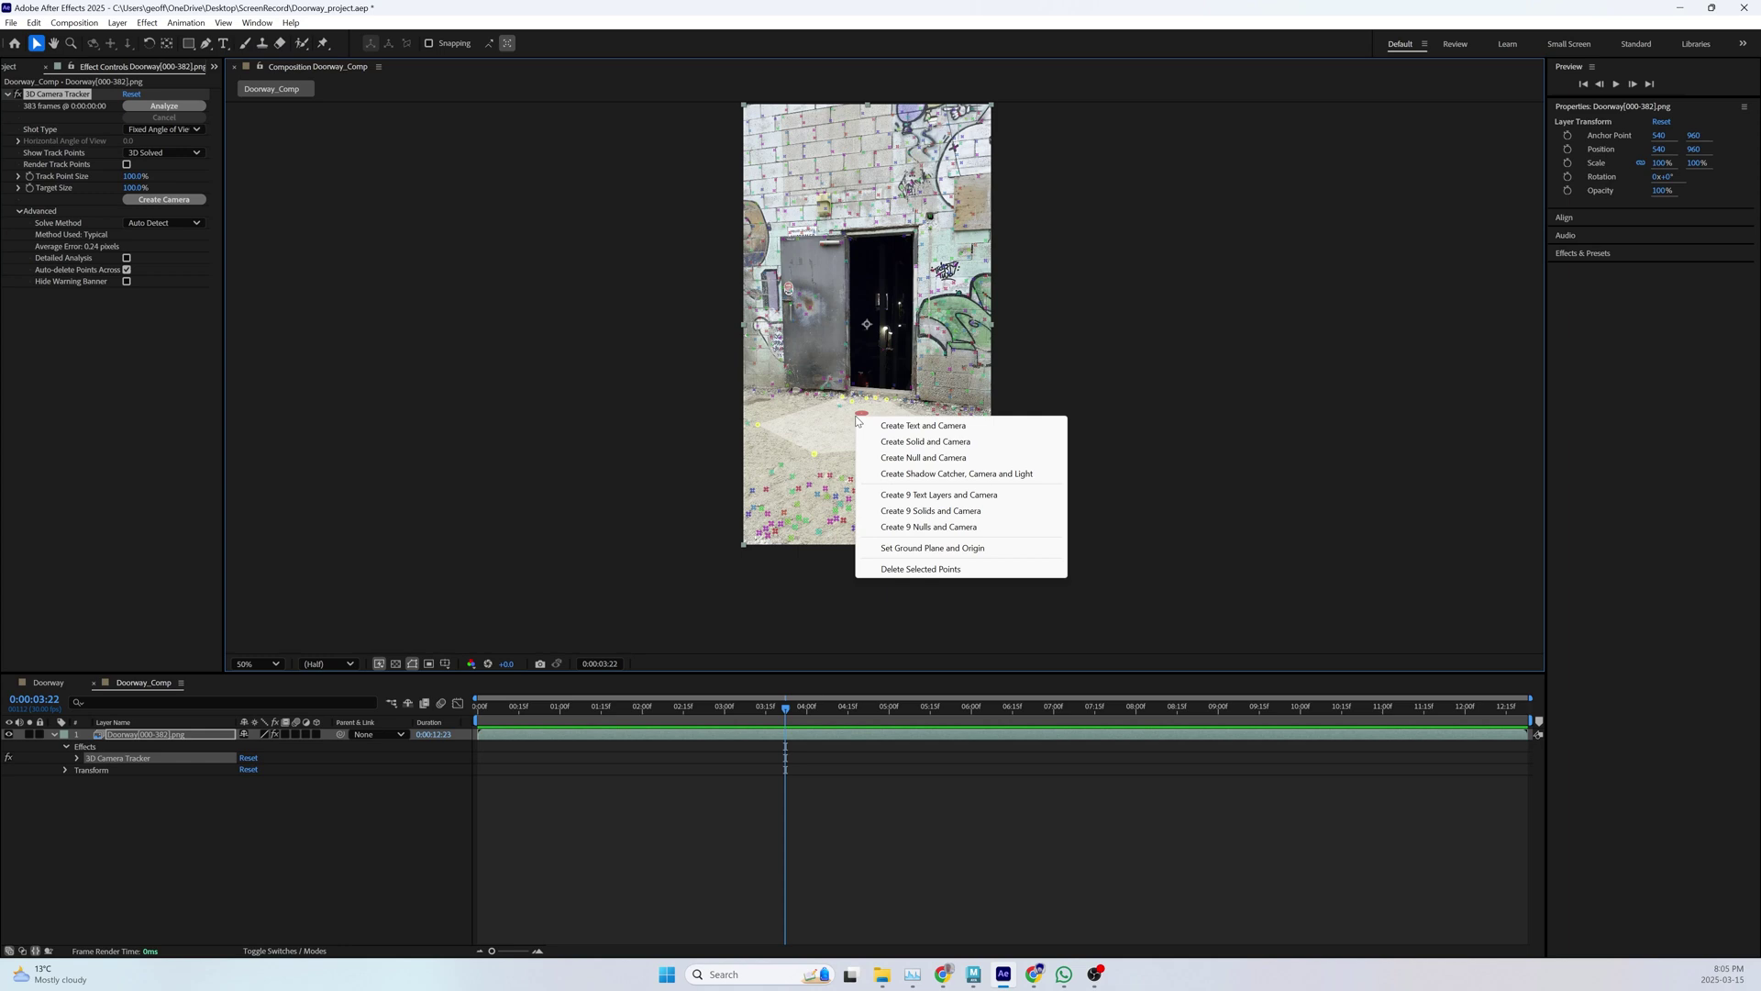
click(936, 442)
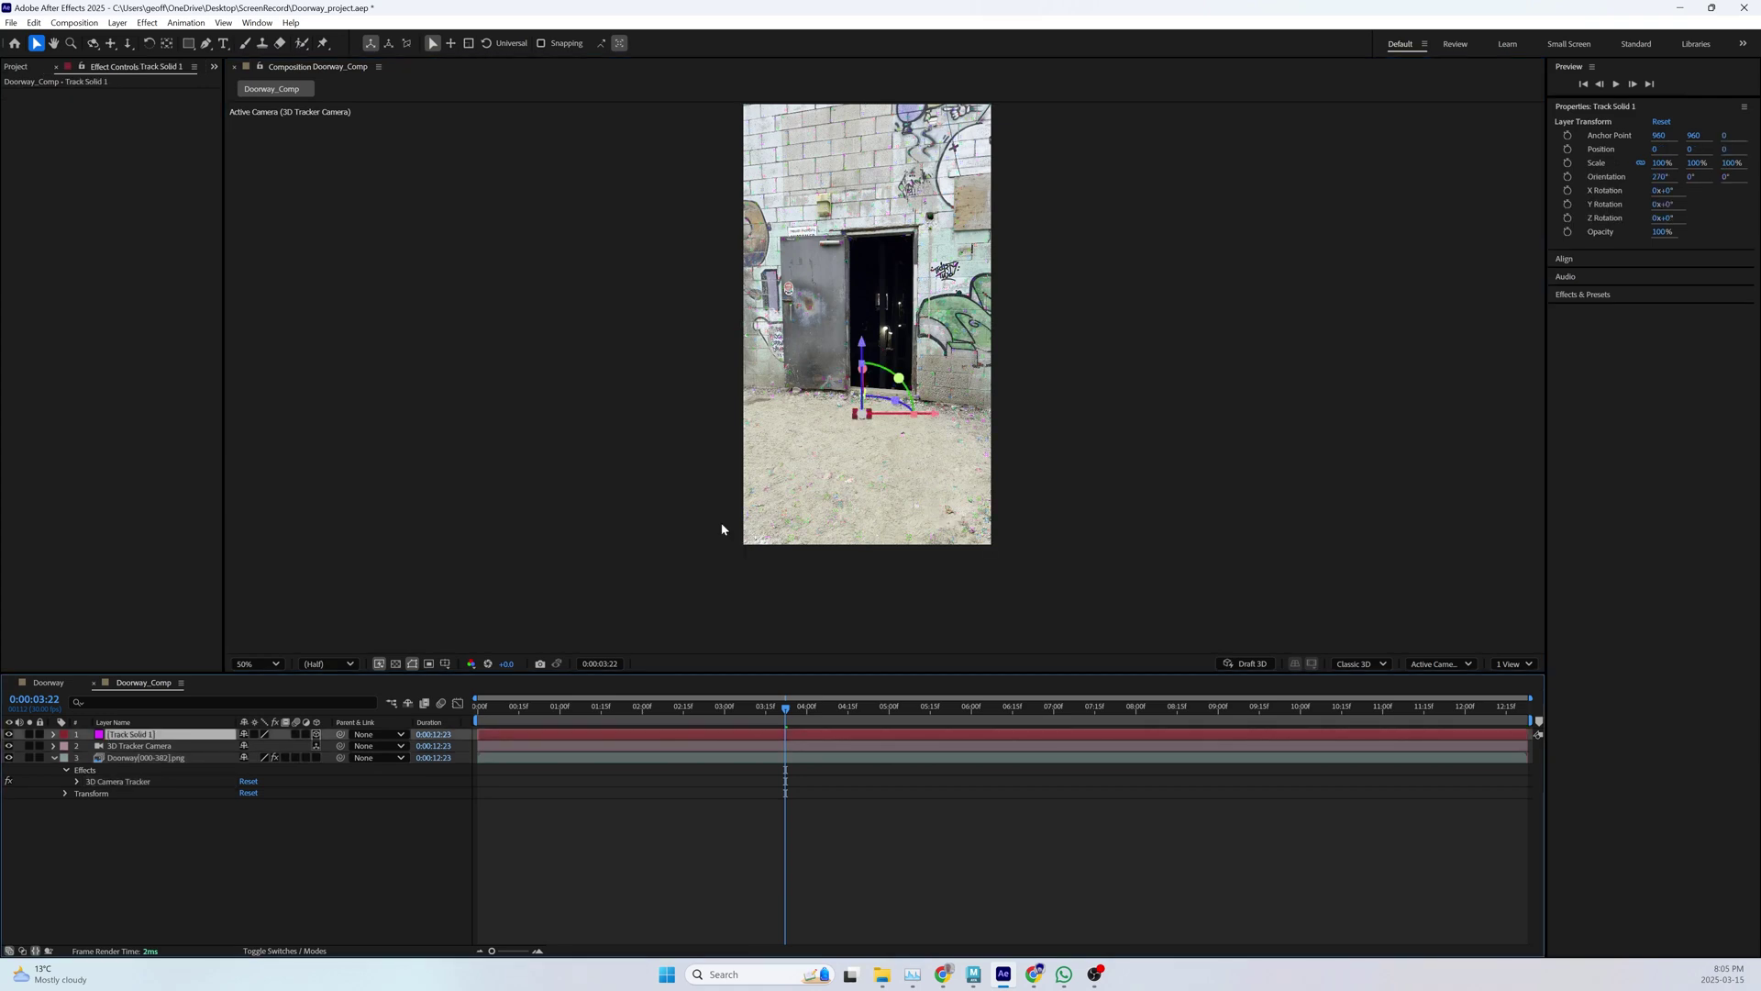
- Rename the new track solid layer as GroundPlane
key(Return)
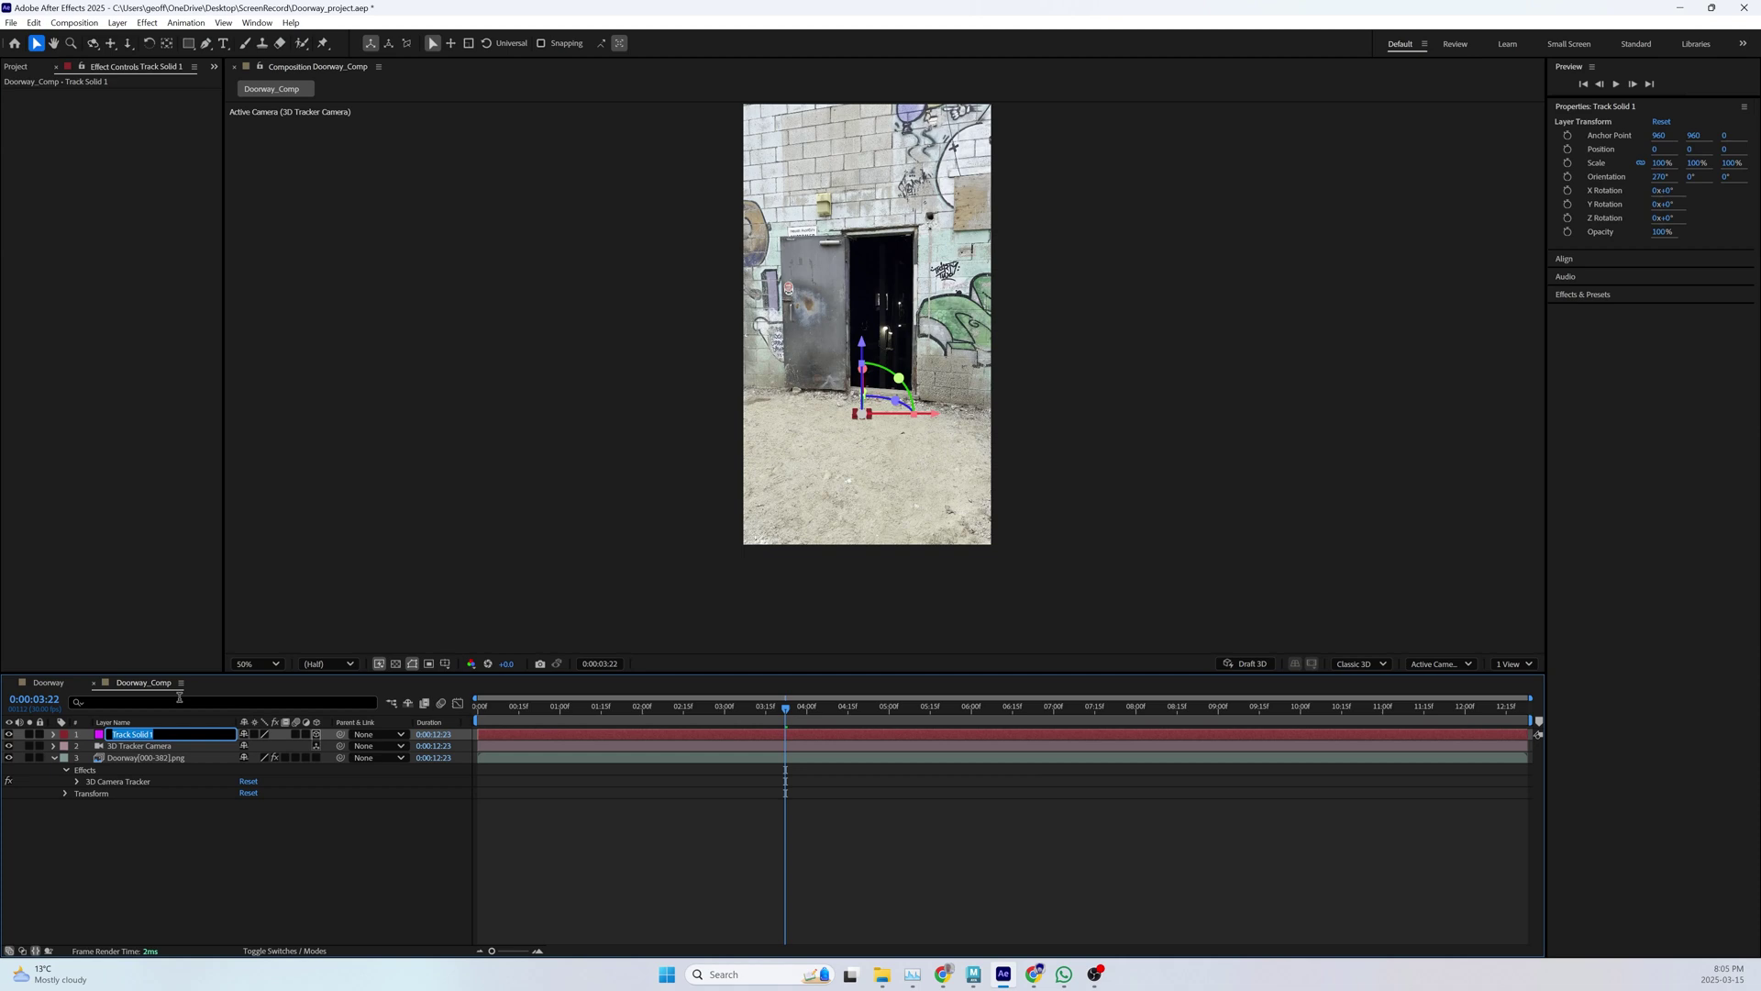
text(GroundPlane)
key(Return)
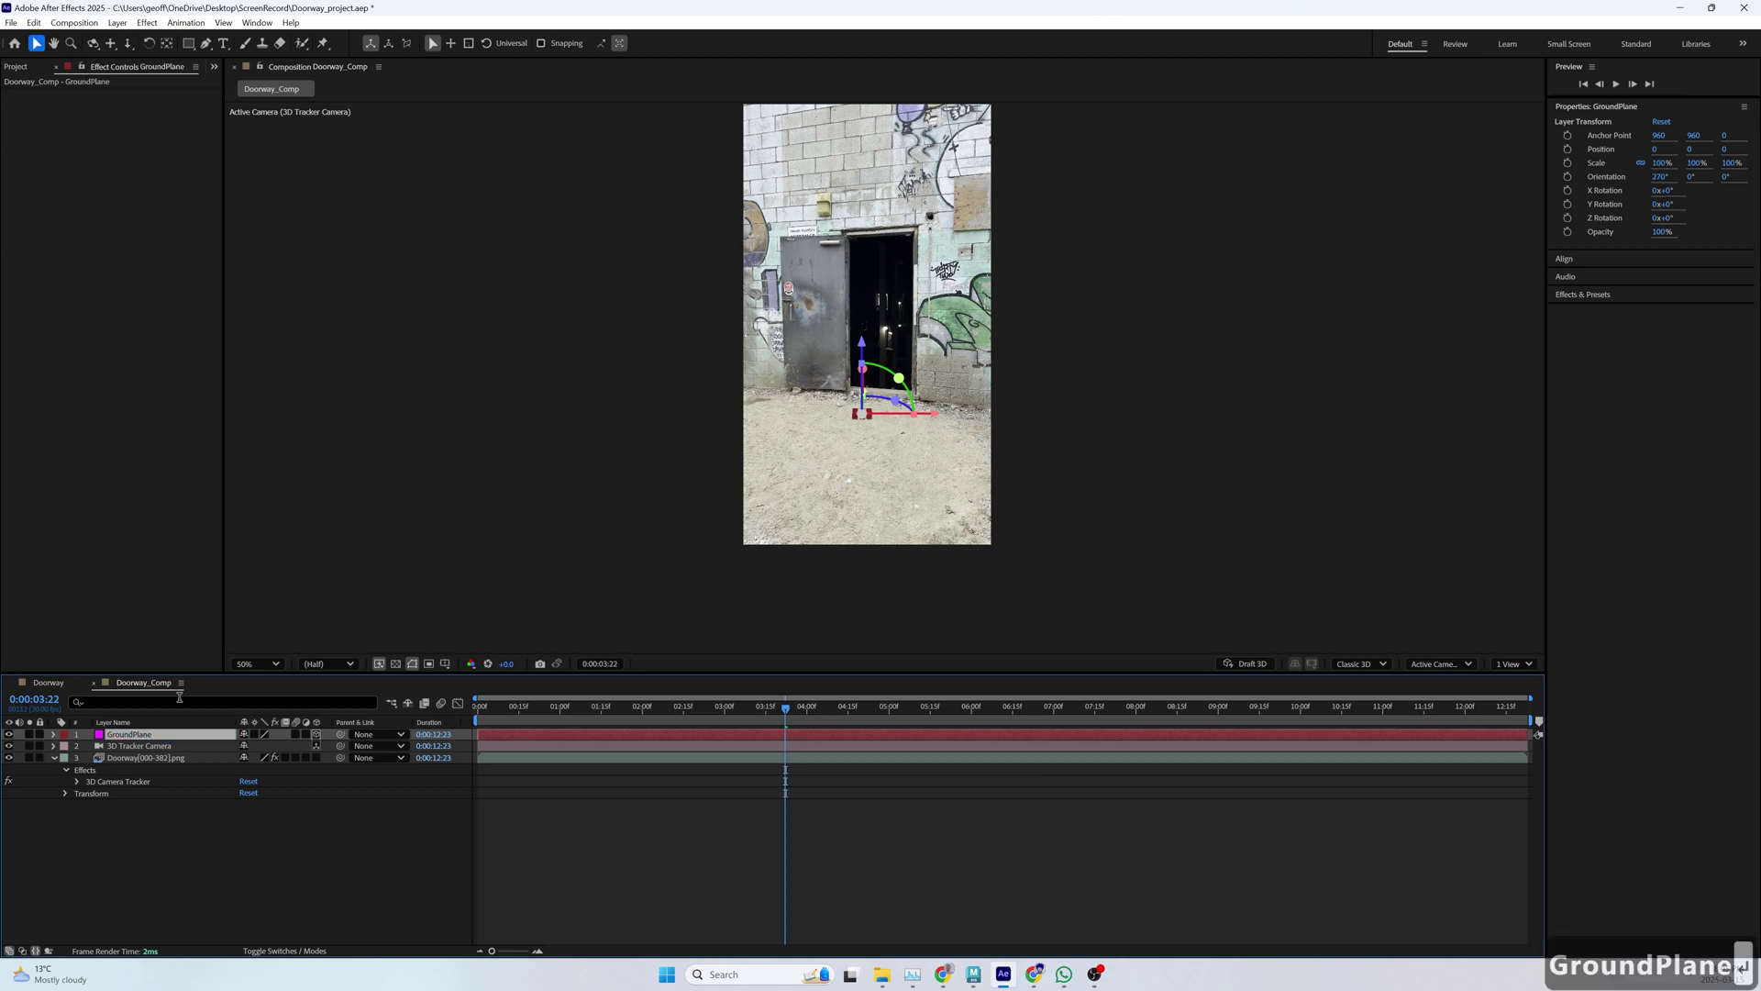
- Enlarge and rotate the GroundPlane solid to cover the ground before the doorway, and give it a Grid effect with a border of 27
click(855, 420)
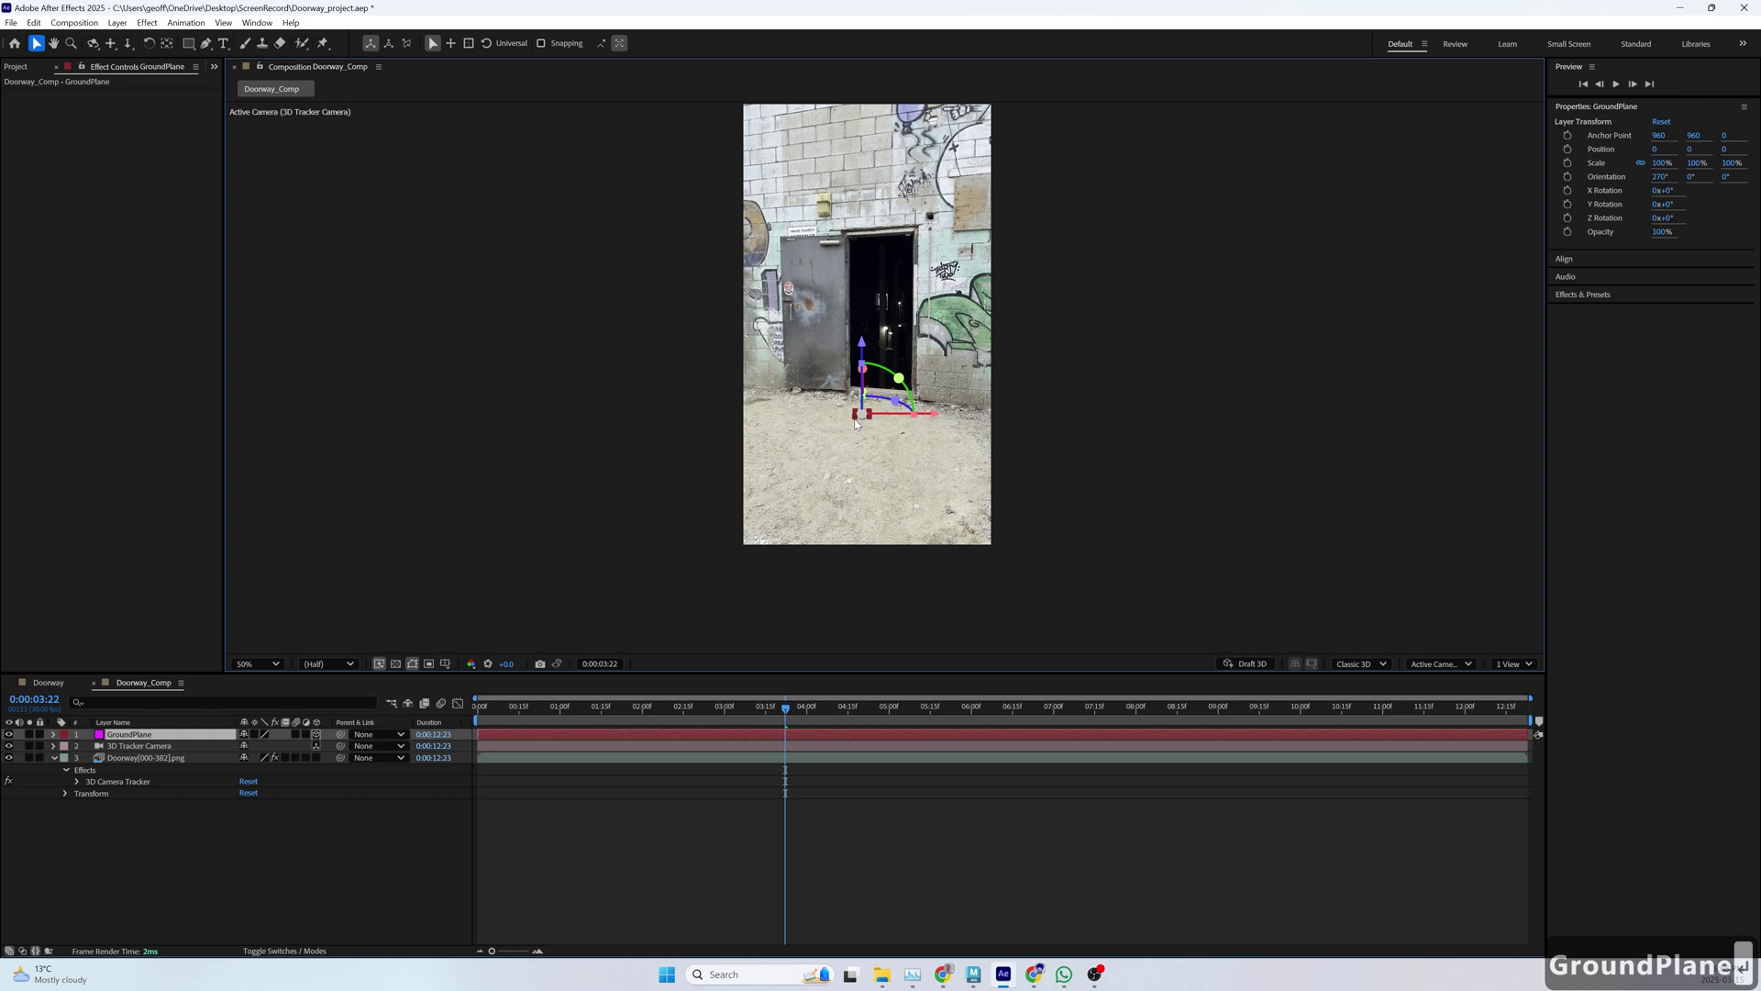
drag(894, 404, 863, 413)
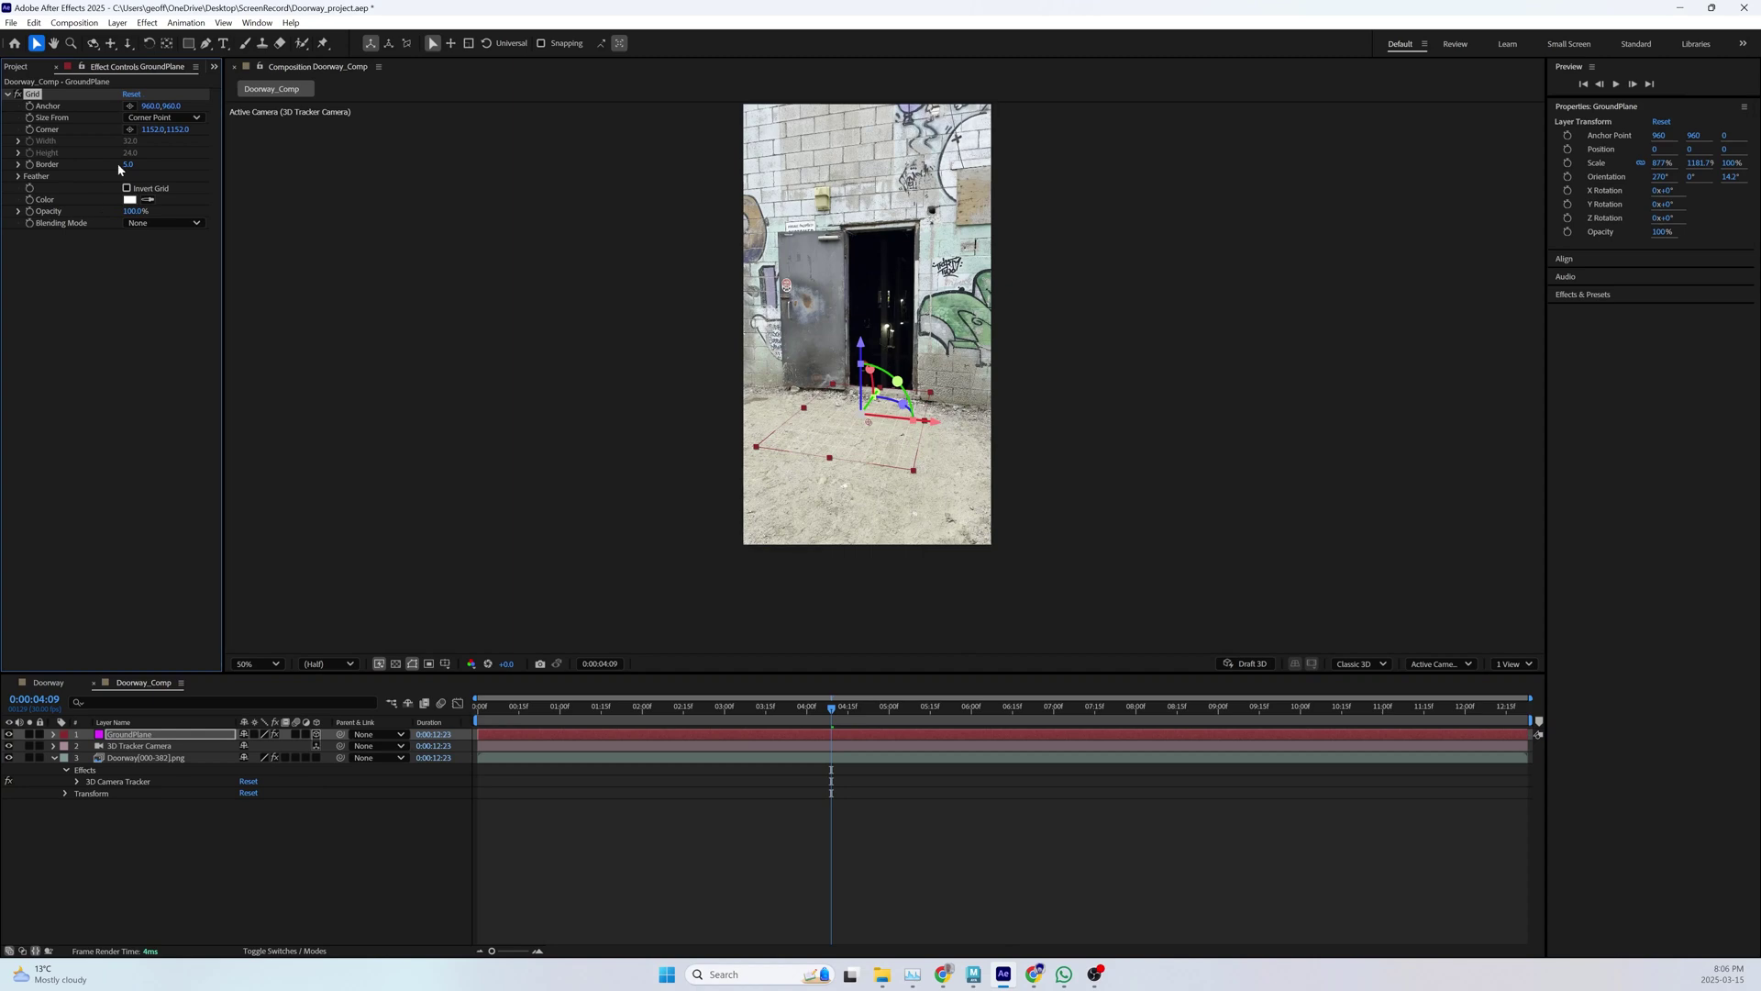
drag(127, 164, 871, 433)
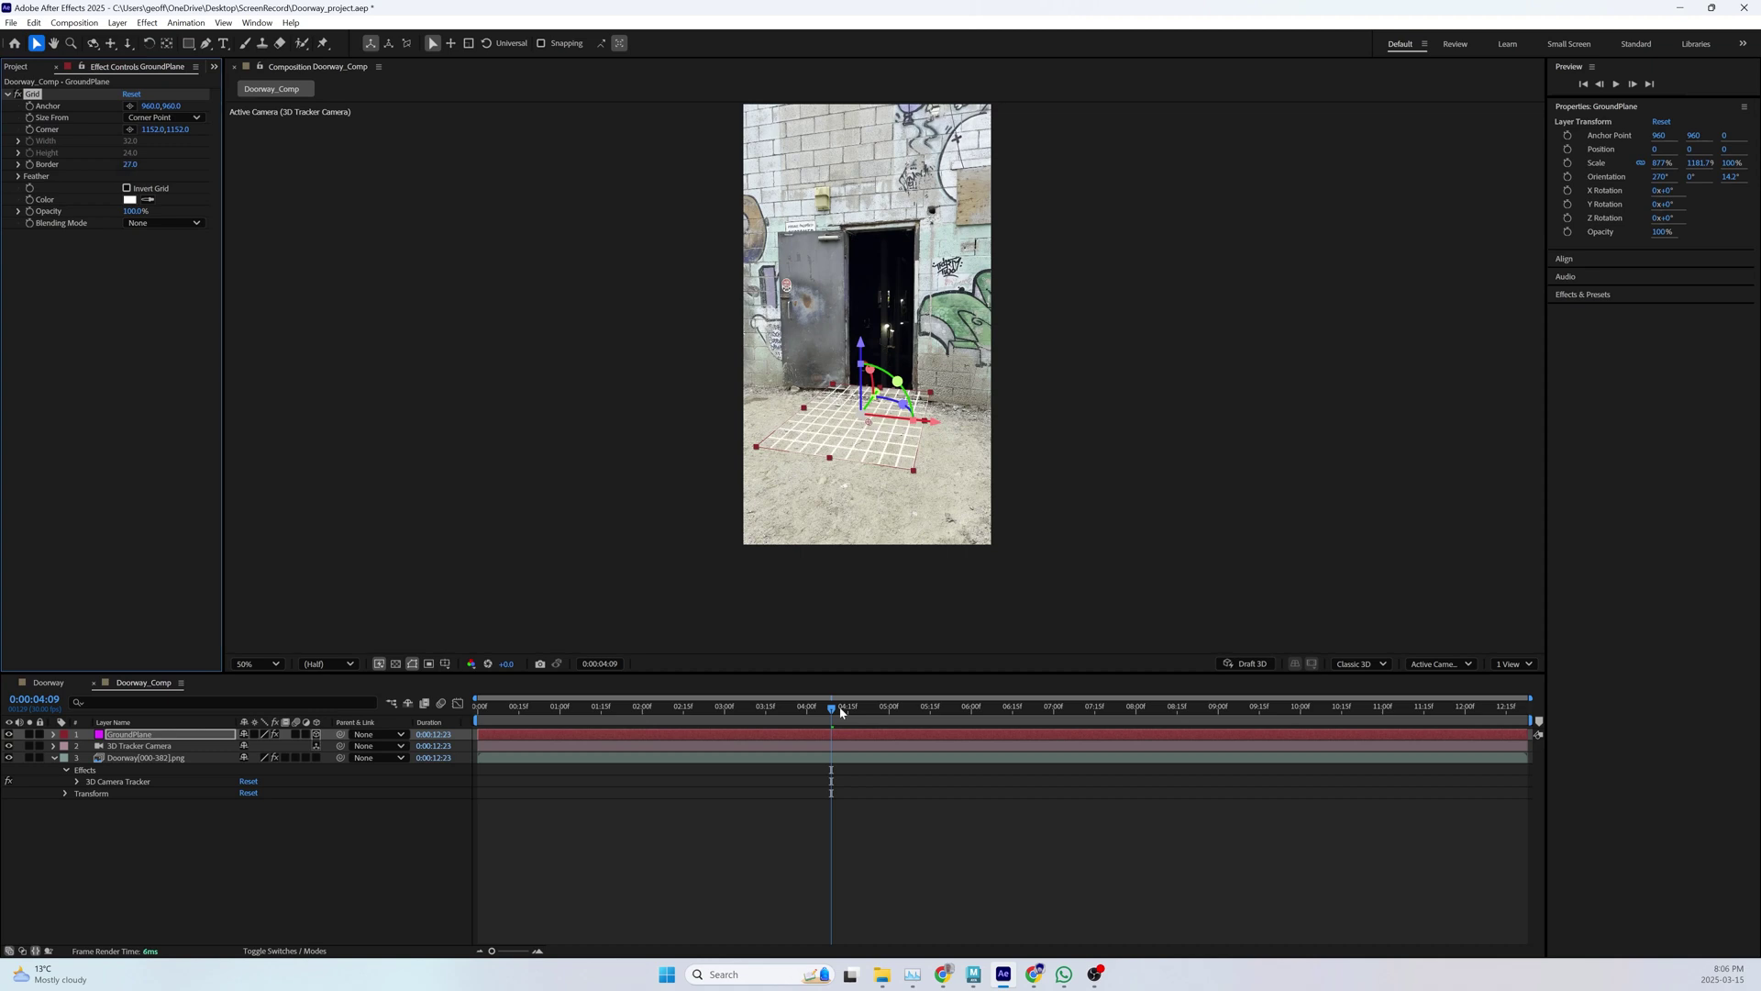
- Inspect the grid up close against the ground at 0:00:07:27 and fine-tune the GroundPlane solid's placement
drag(840, 711, 872, 722)
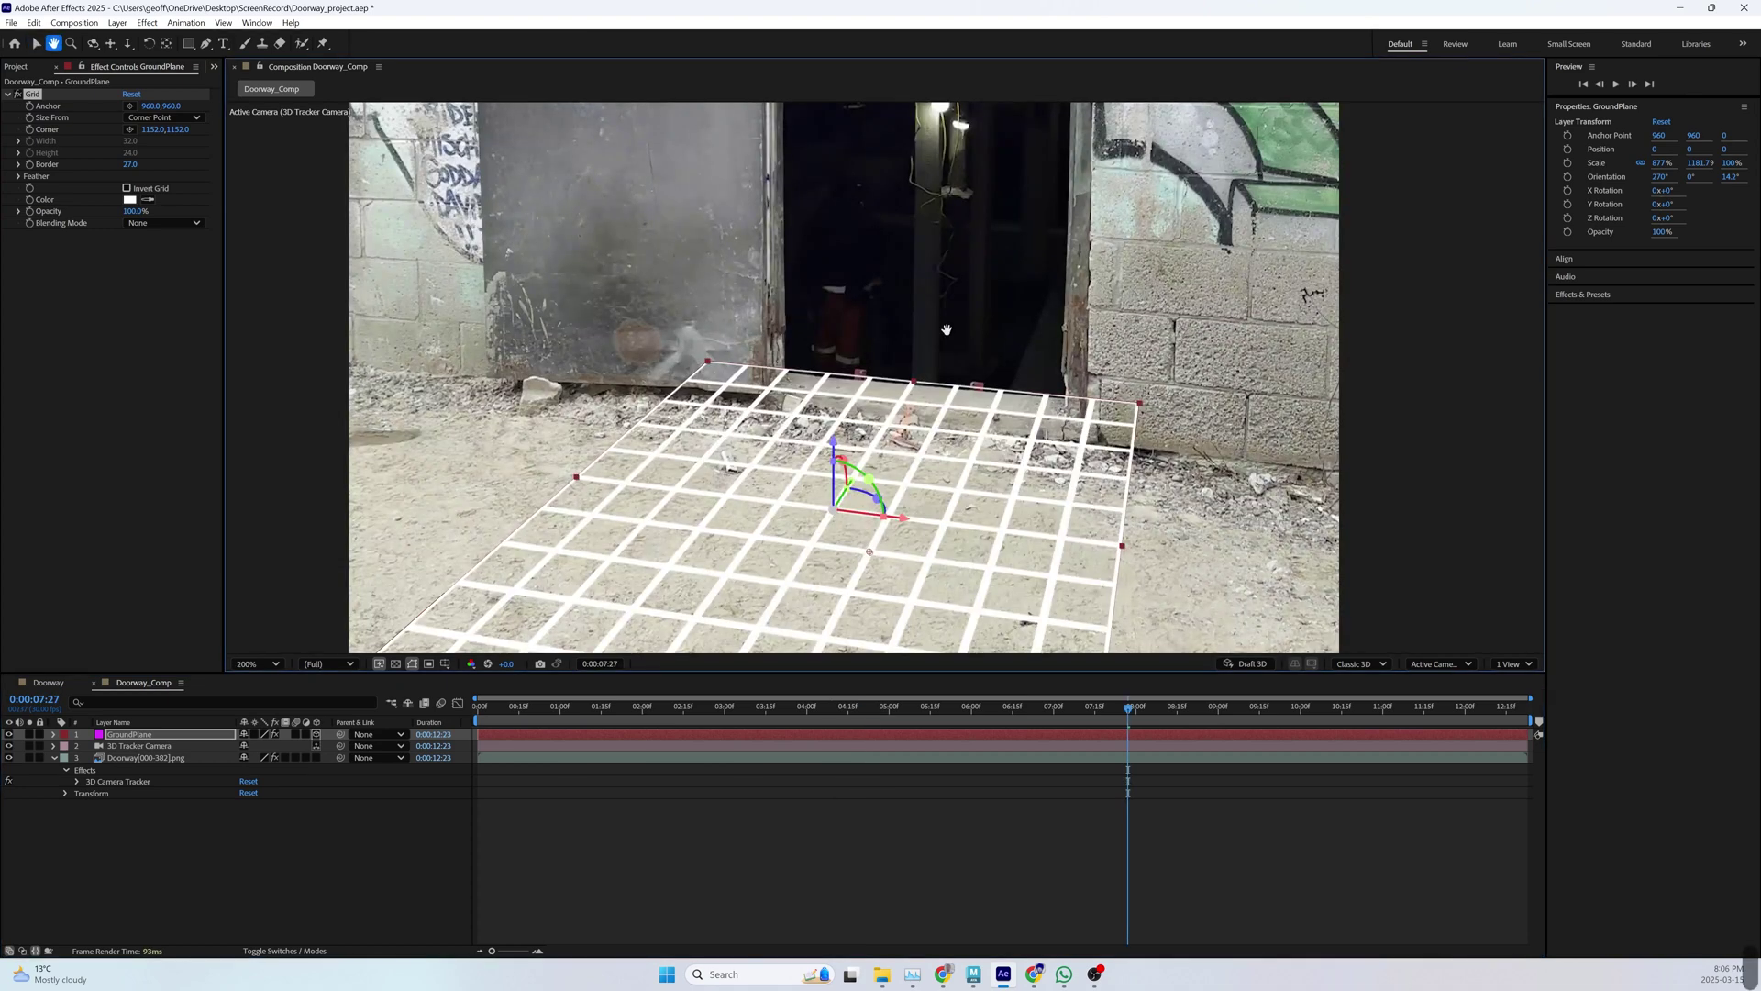
drag(947, 329, 951, 313)
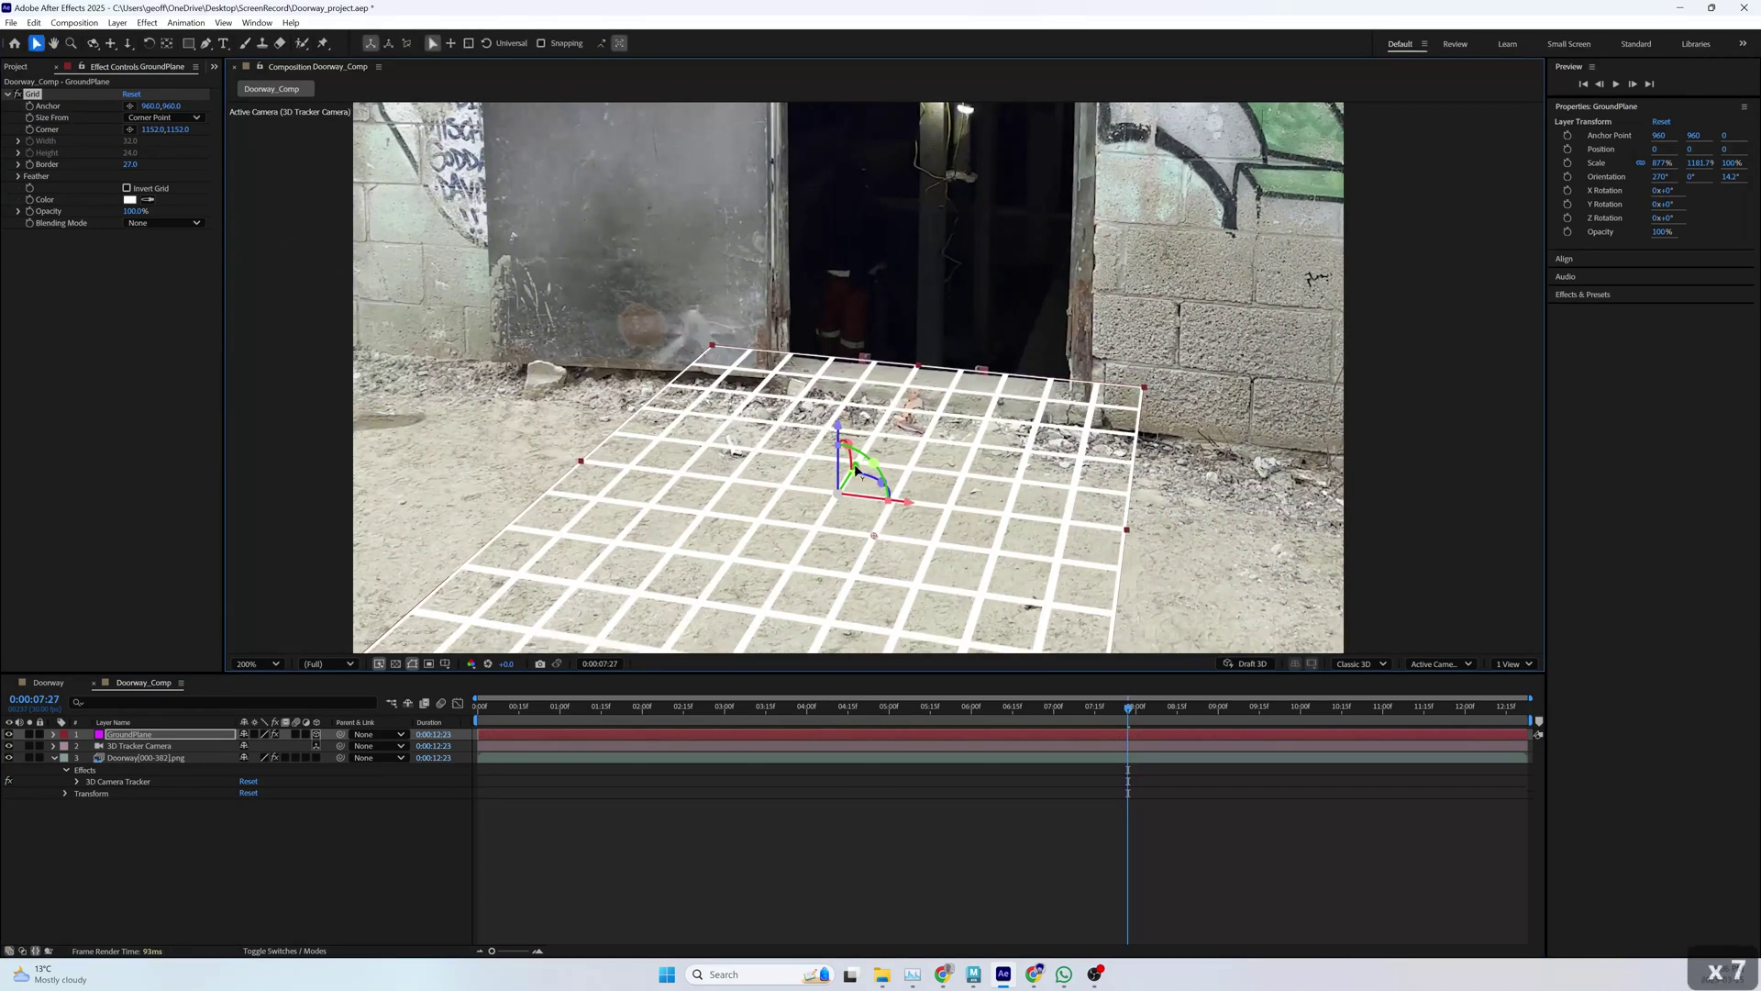
drag(856, 469, 854, 473)
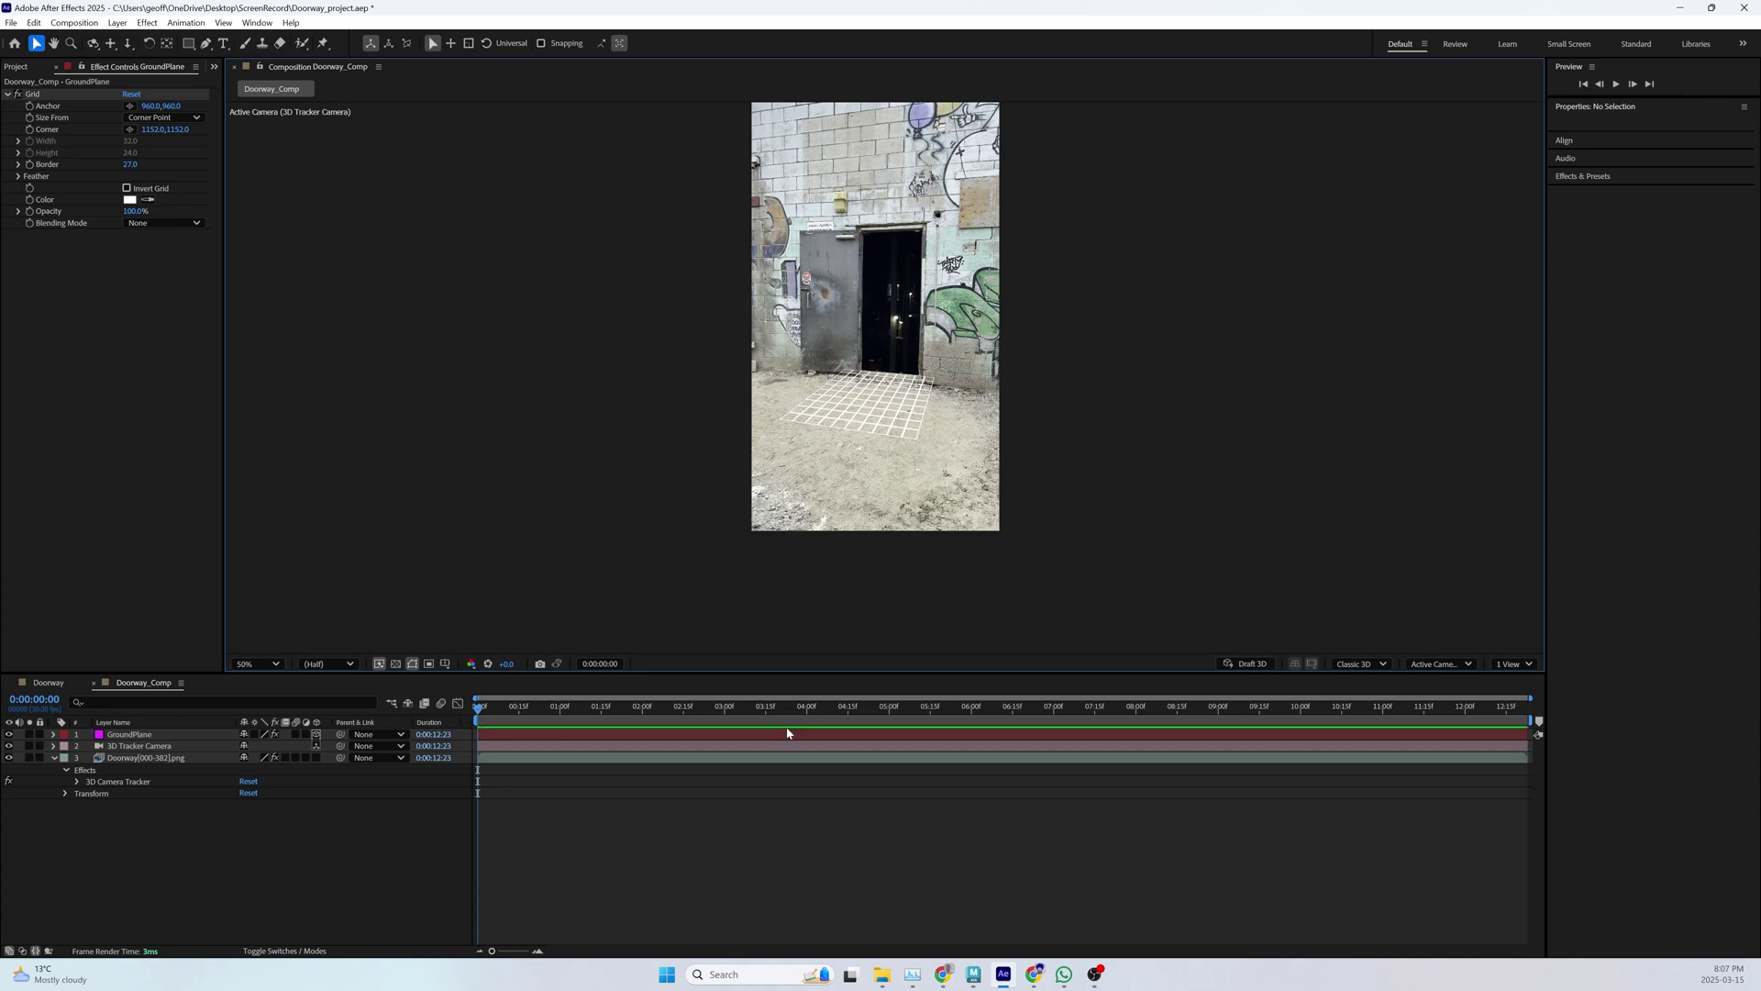
- Select the 3D Tracker Camera layer and look at its property groups
click(140, 745)
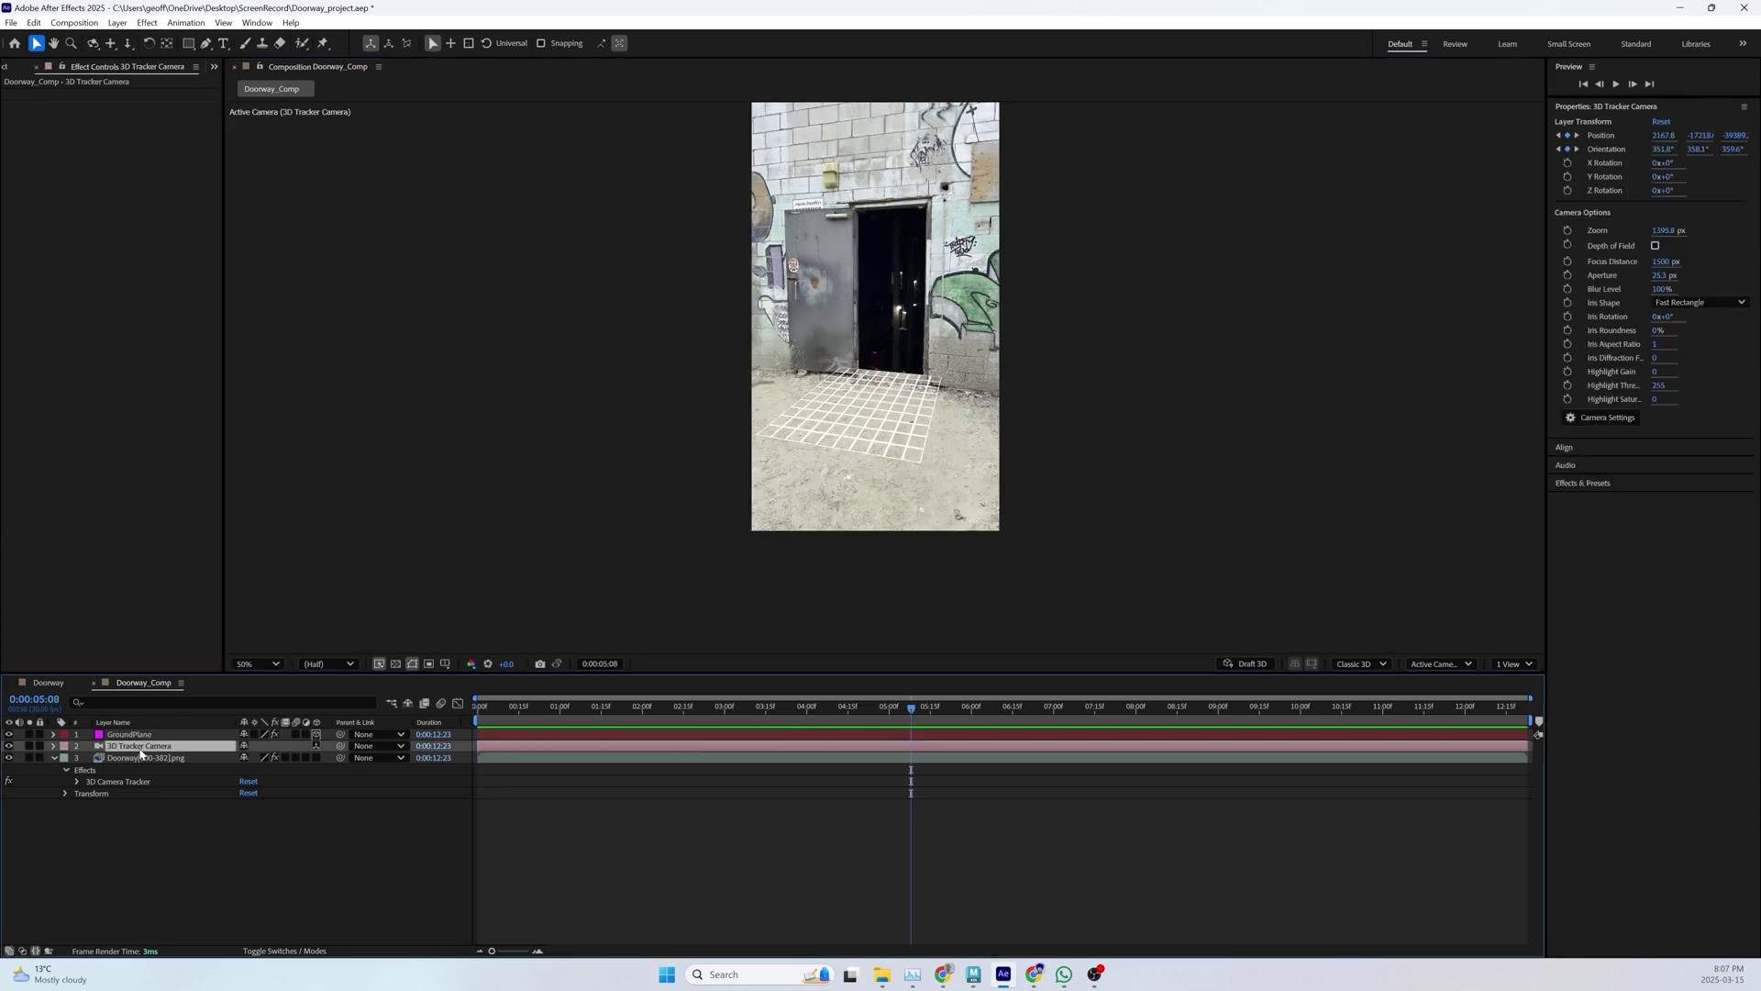
click(53, 746)
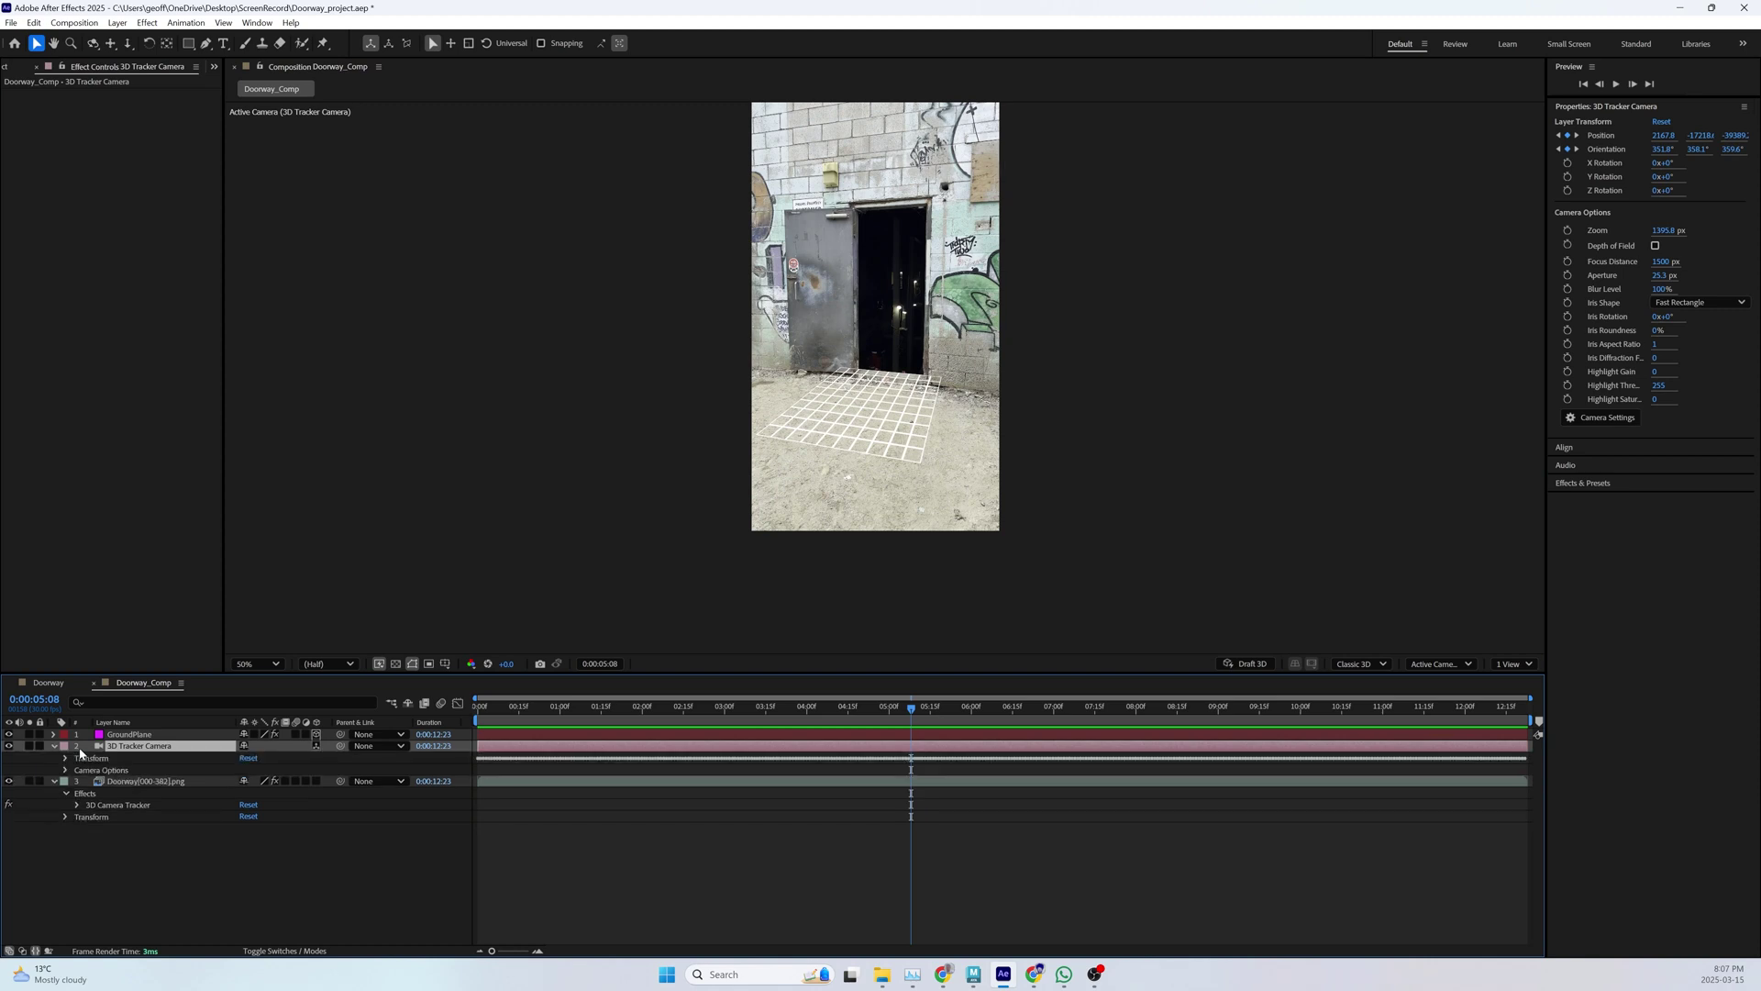
click(53, 746)
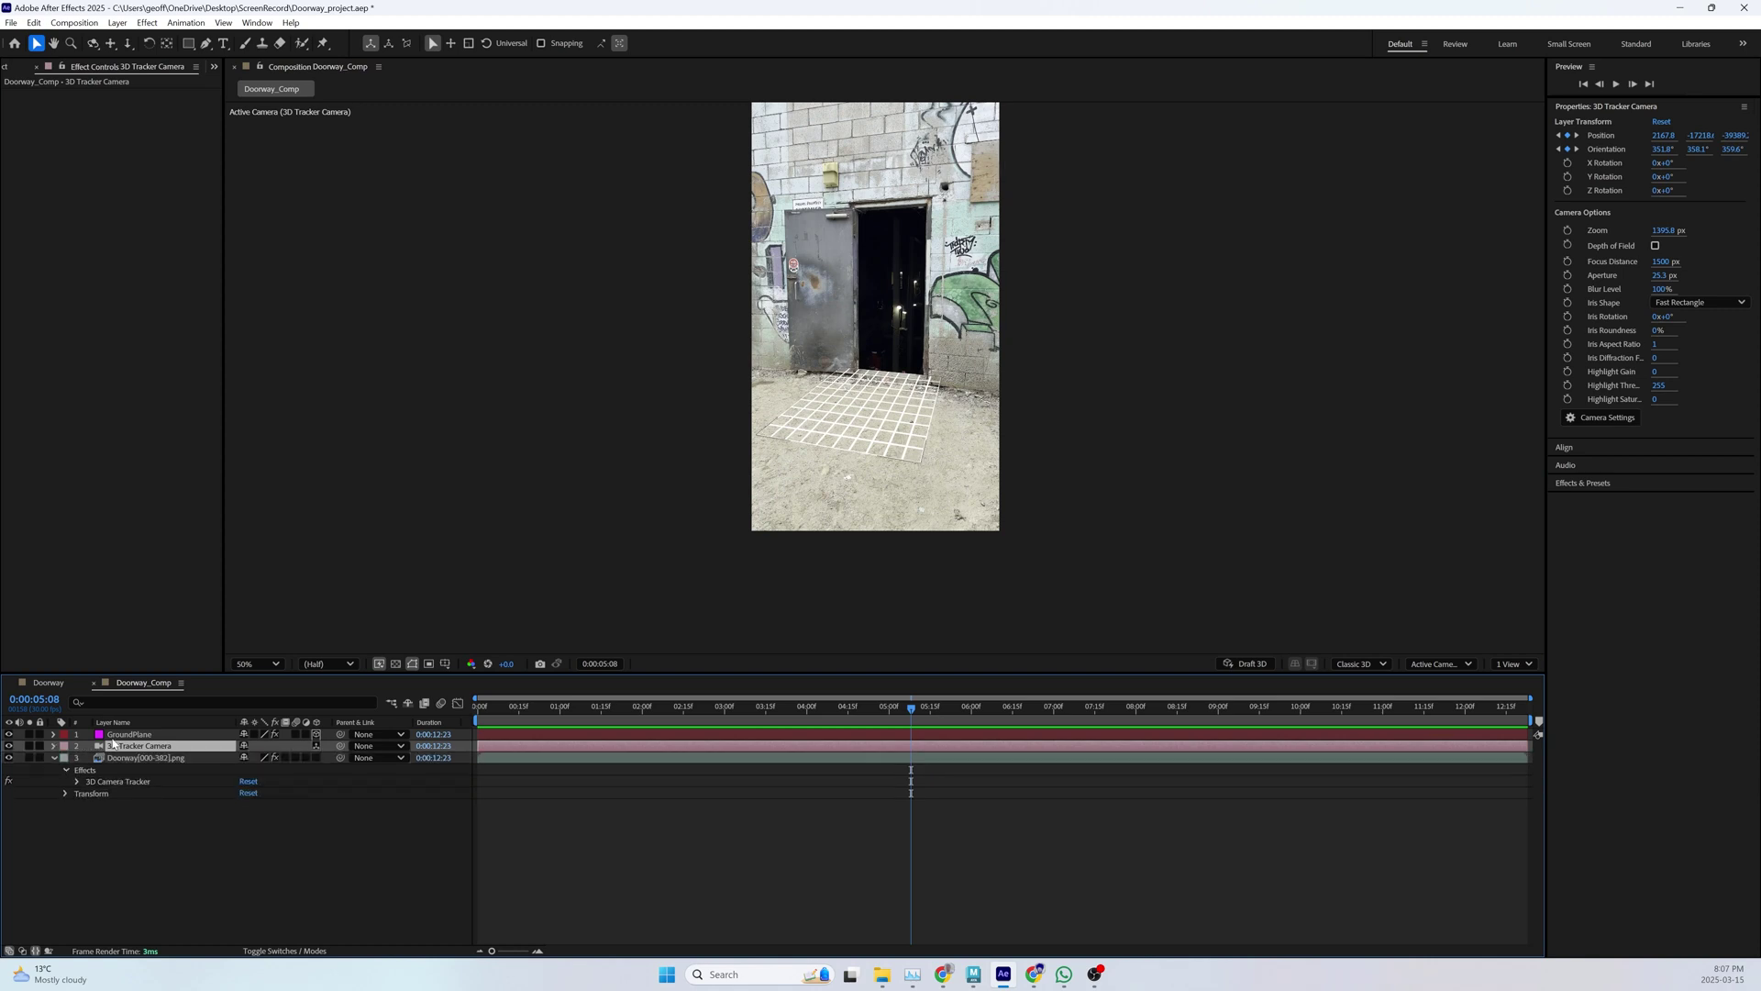
- With the 3D Camera Tracker selected at 0:00:10:09, select track points around the open door frame and create a solid from them
click(131, 759)
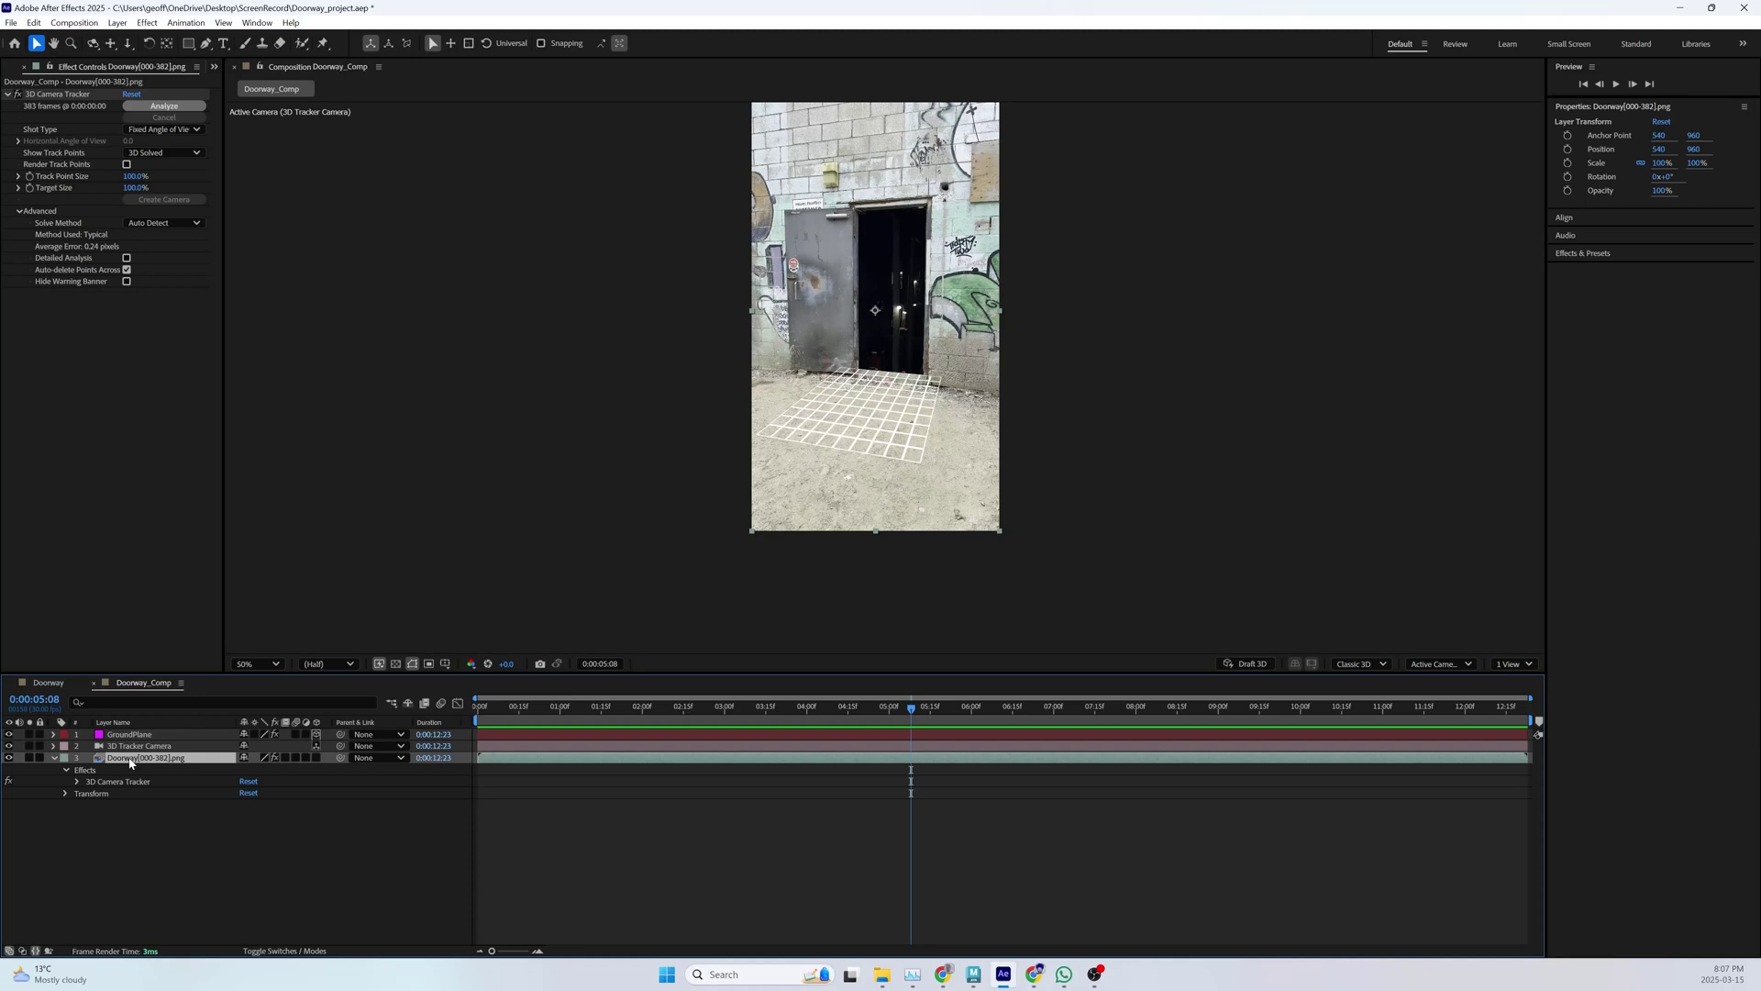
click(119, 782)
scroll(882, 312, up, 1)
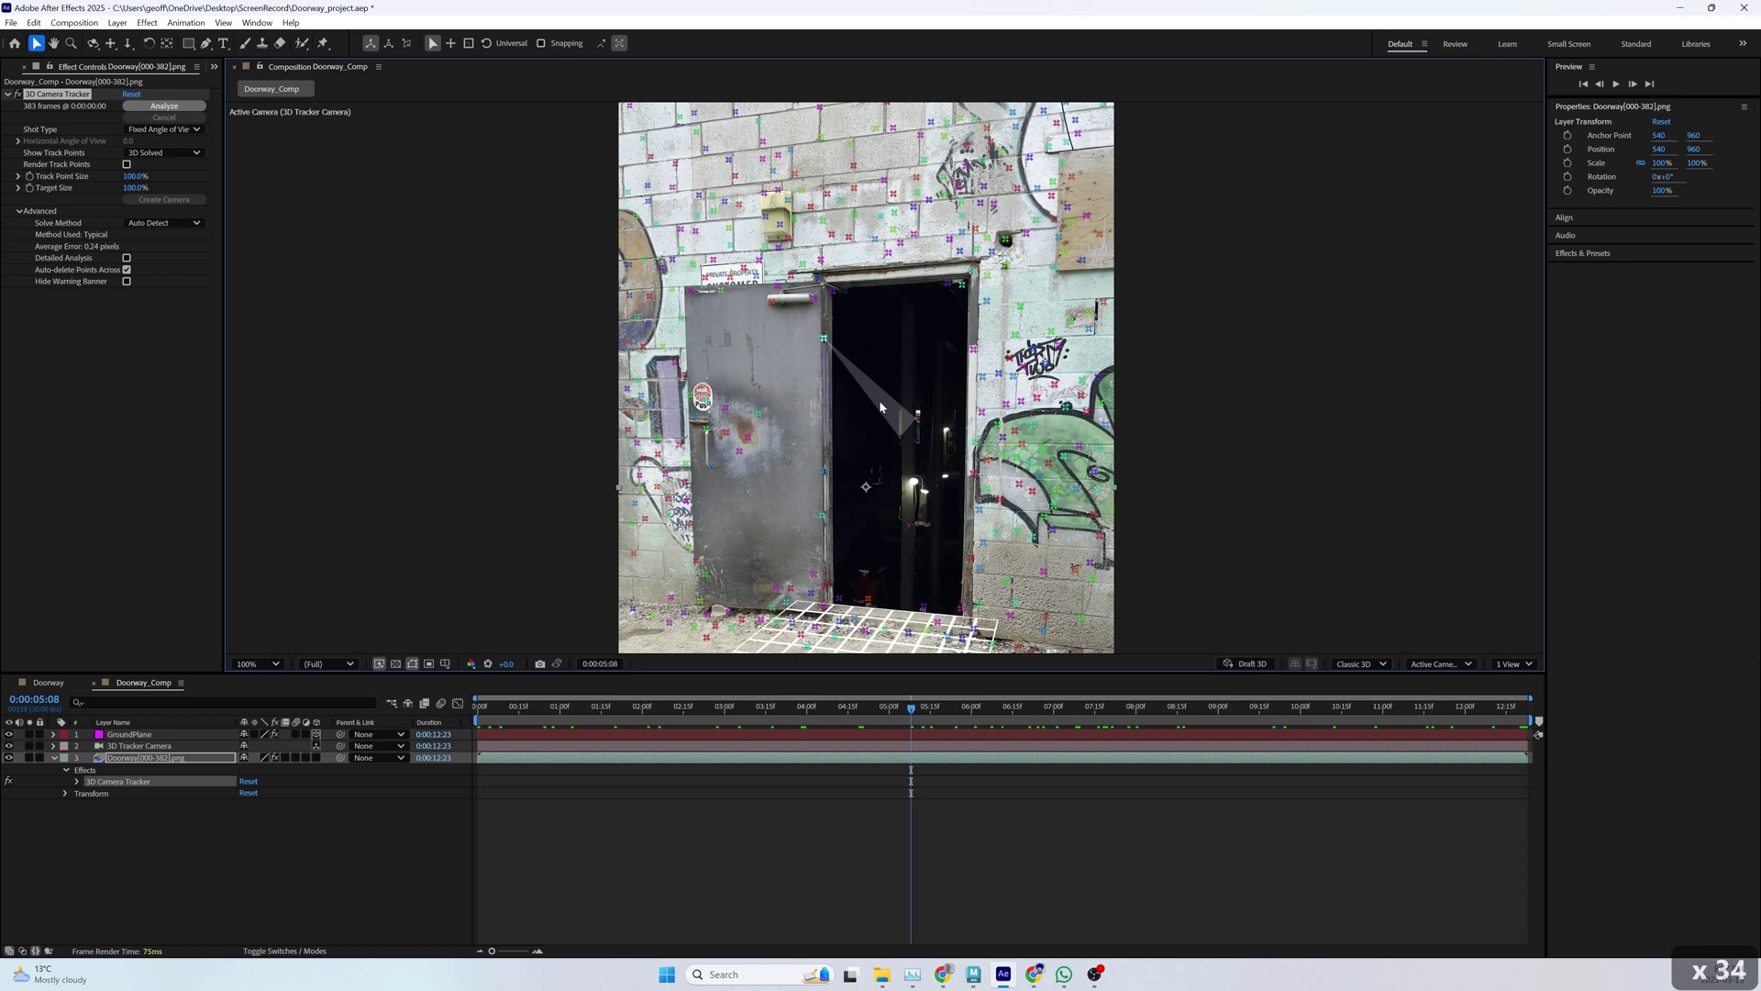
drag(911, 707, 1335, 723)
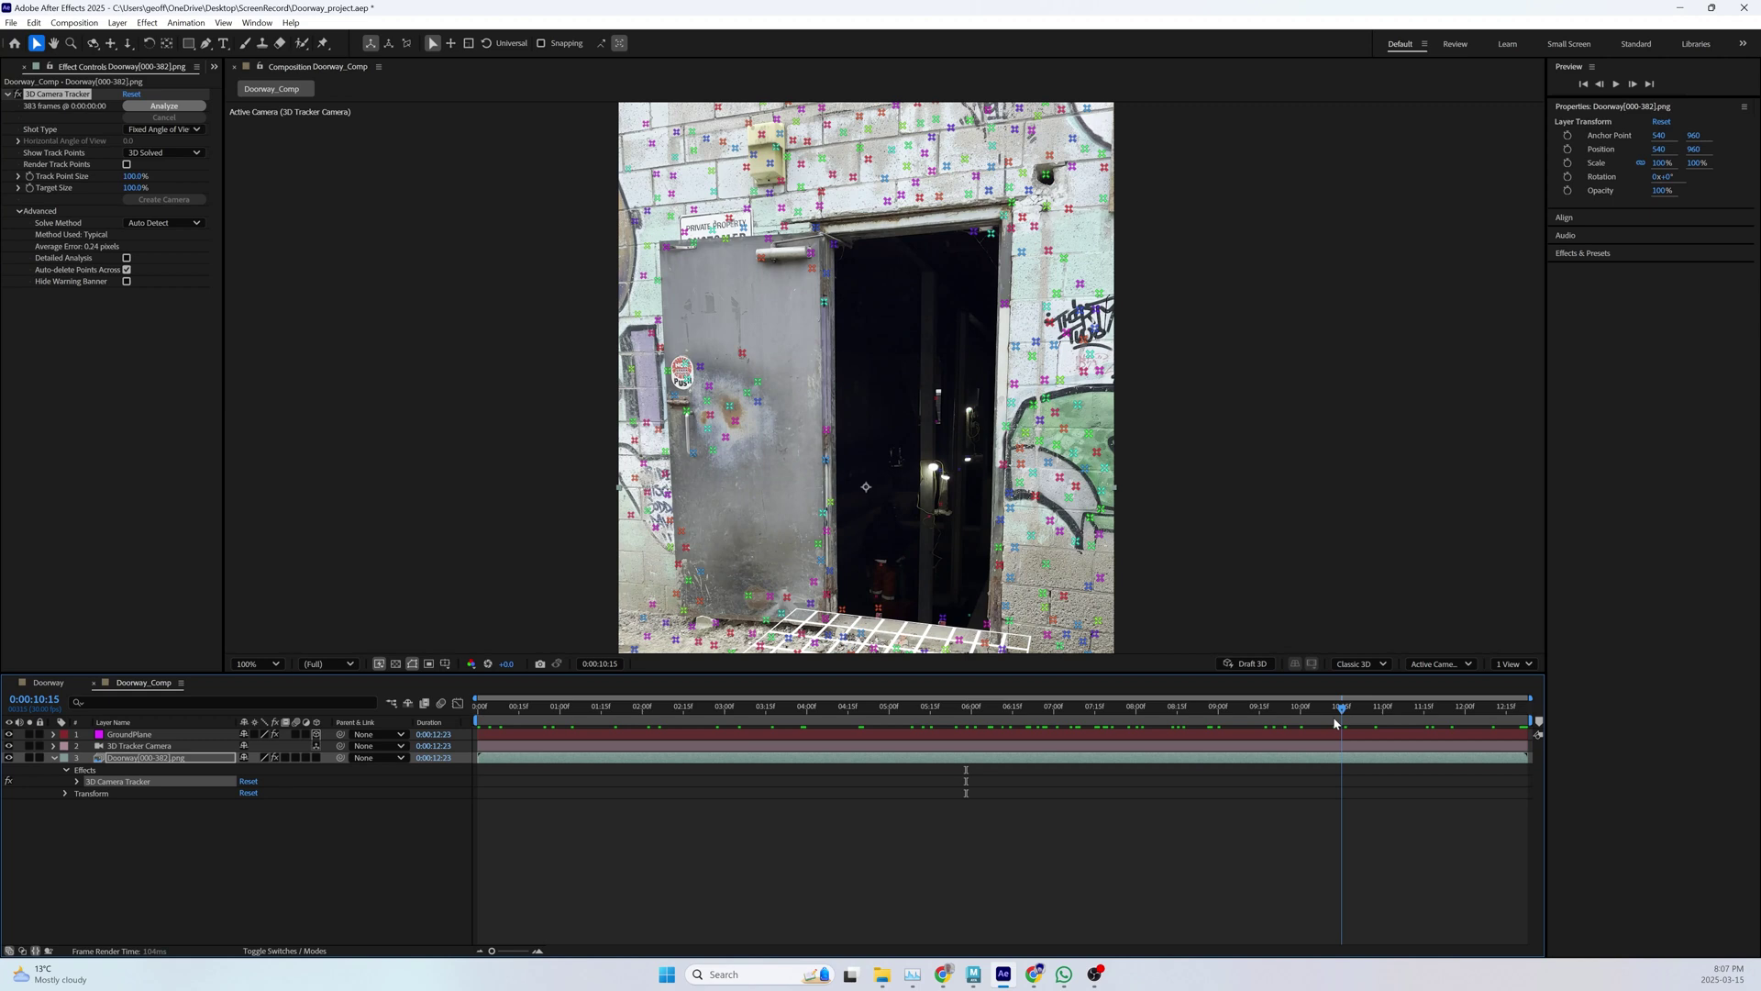
drag(1335, 723, 1325, 723)
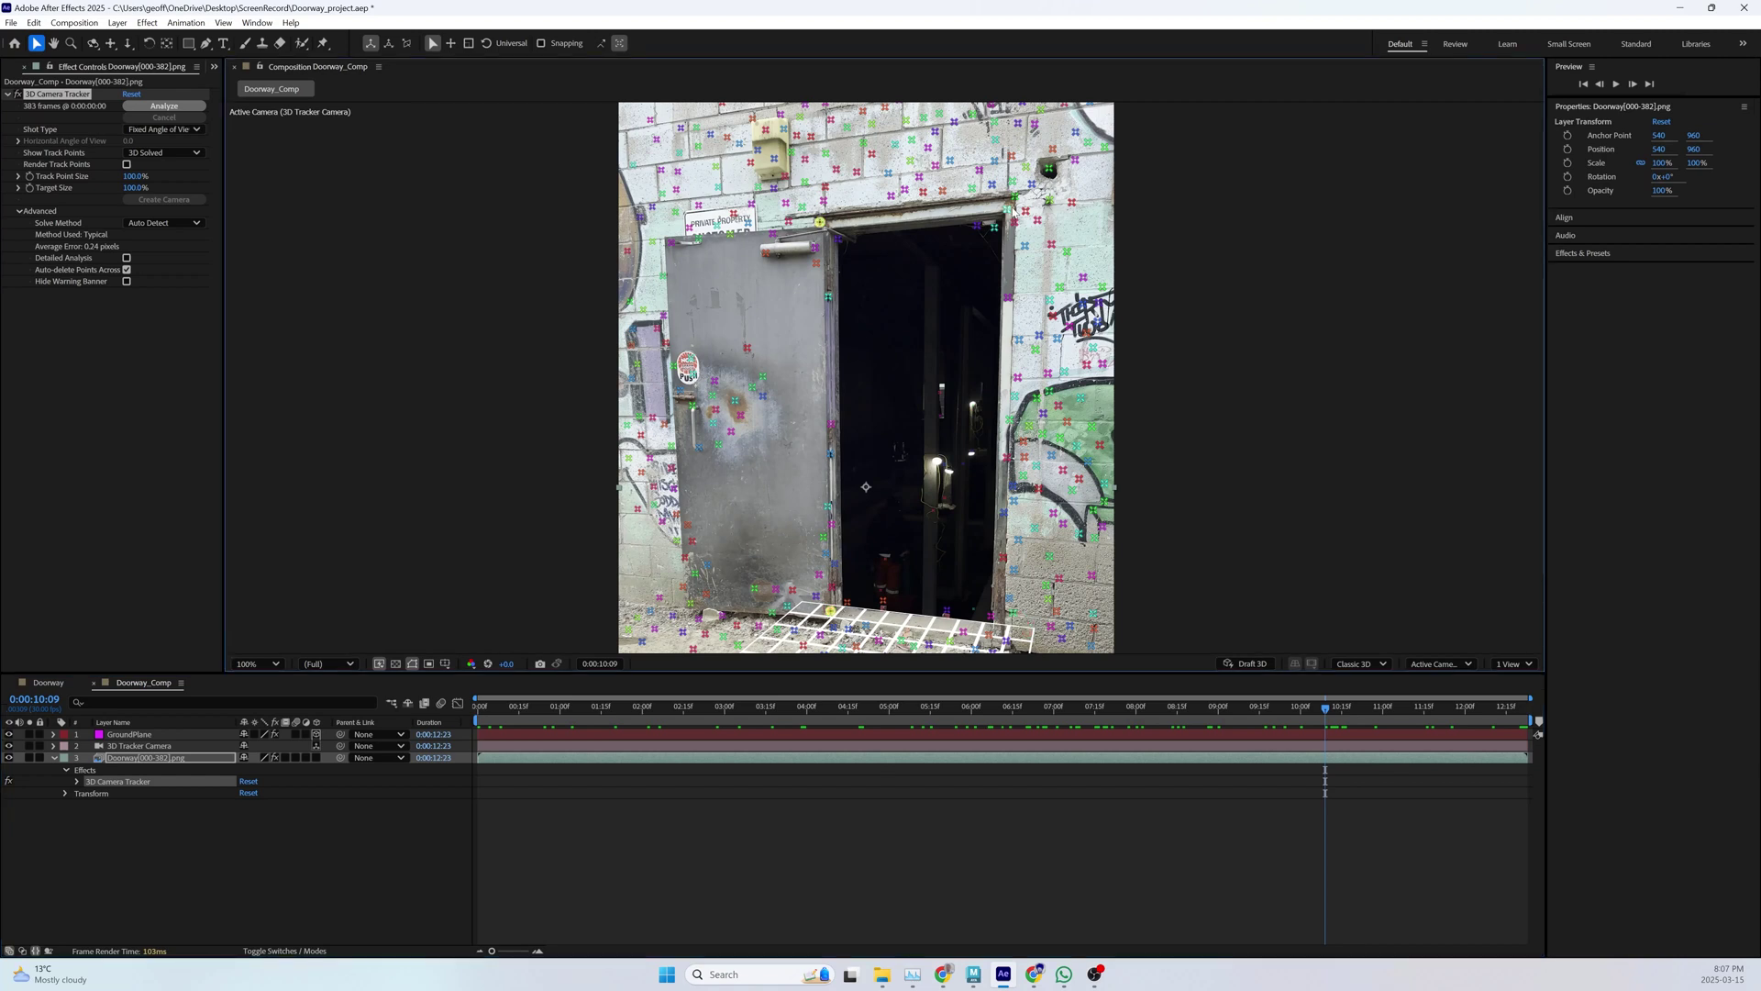
shift+click(1008, 210)
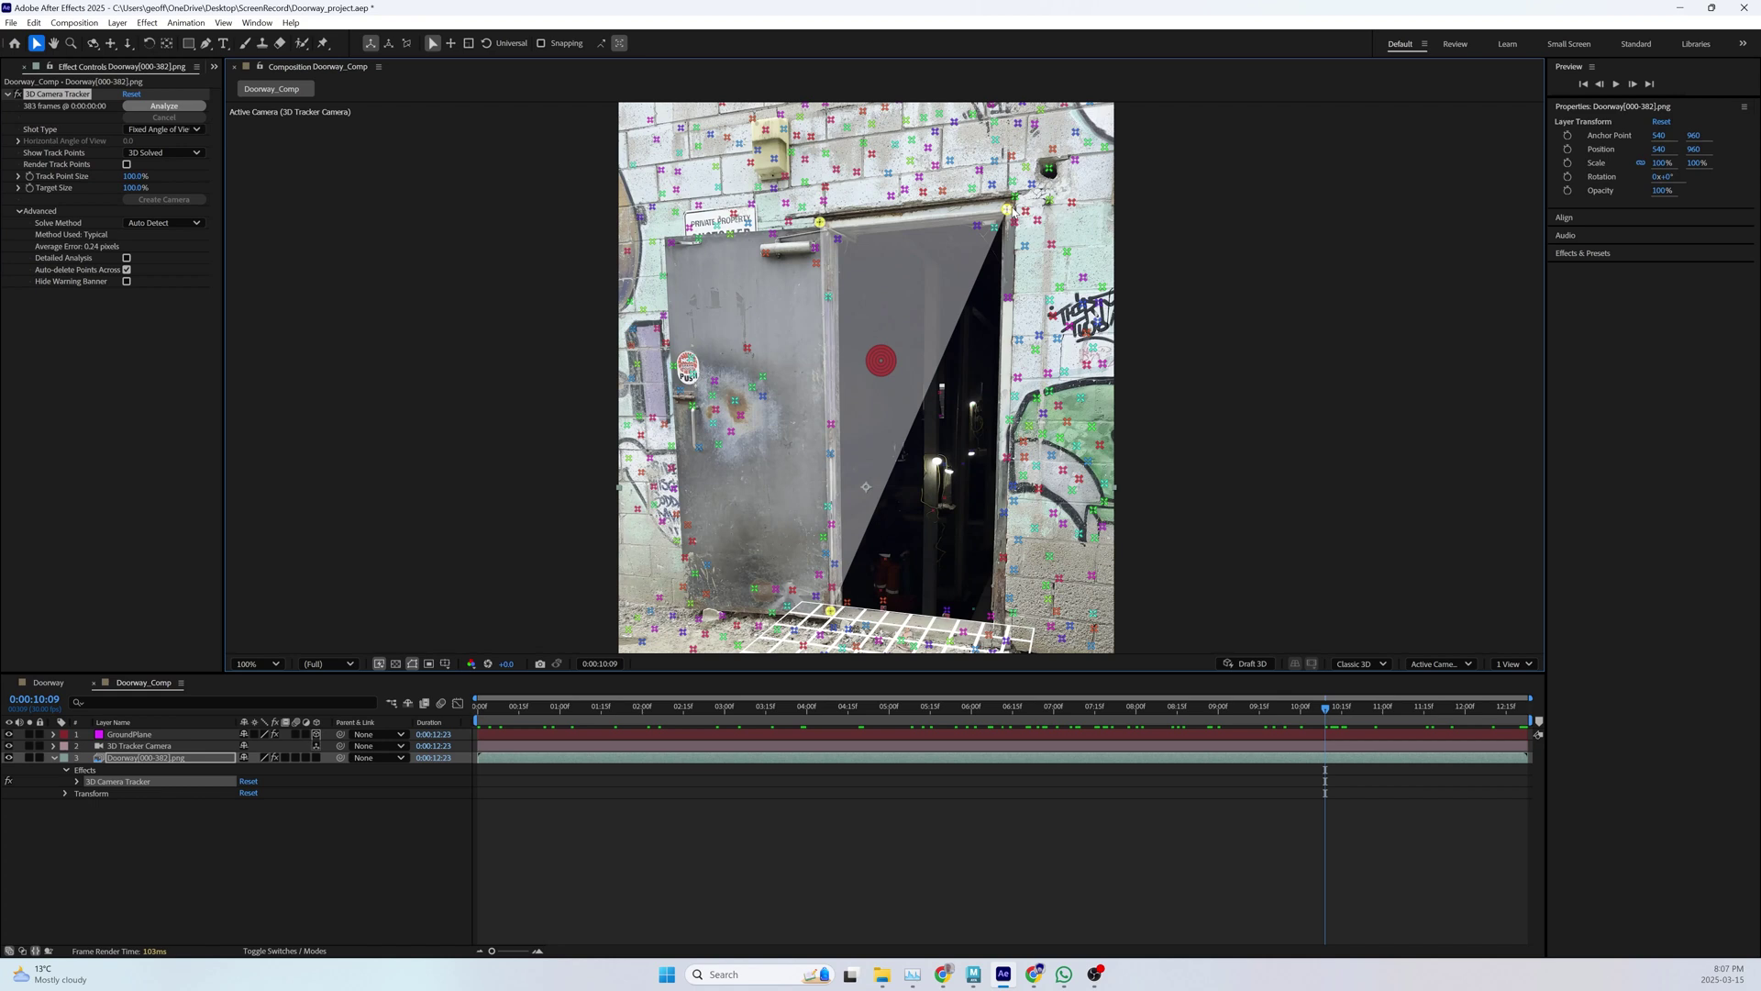
shift+click(1008, 298)
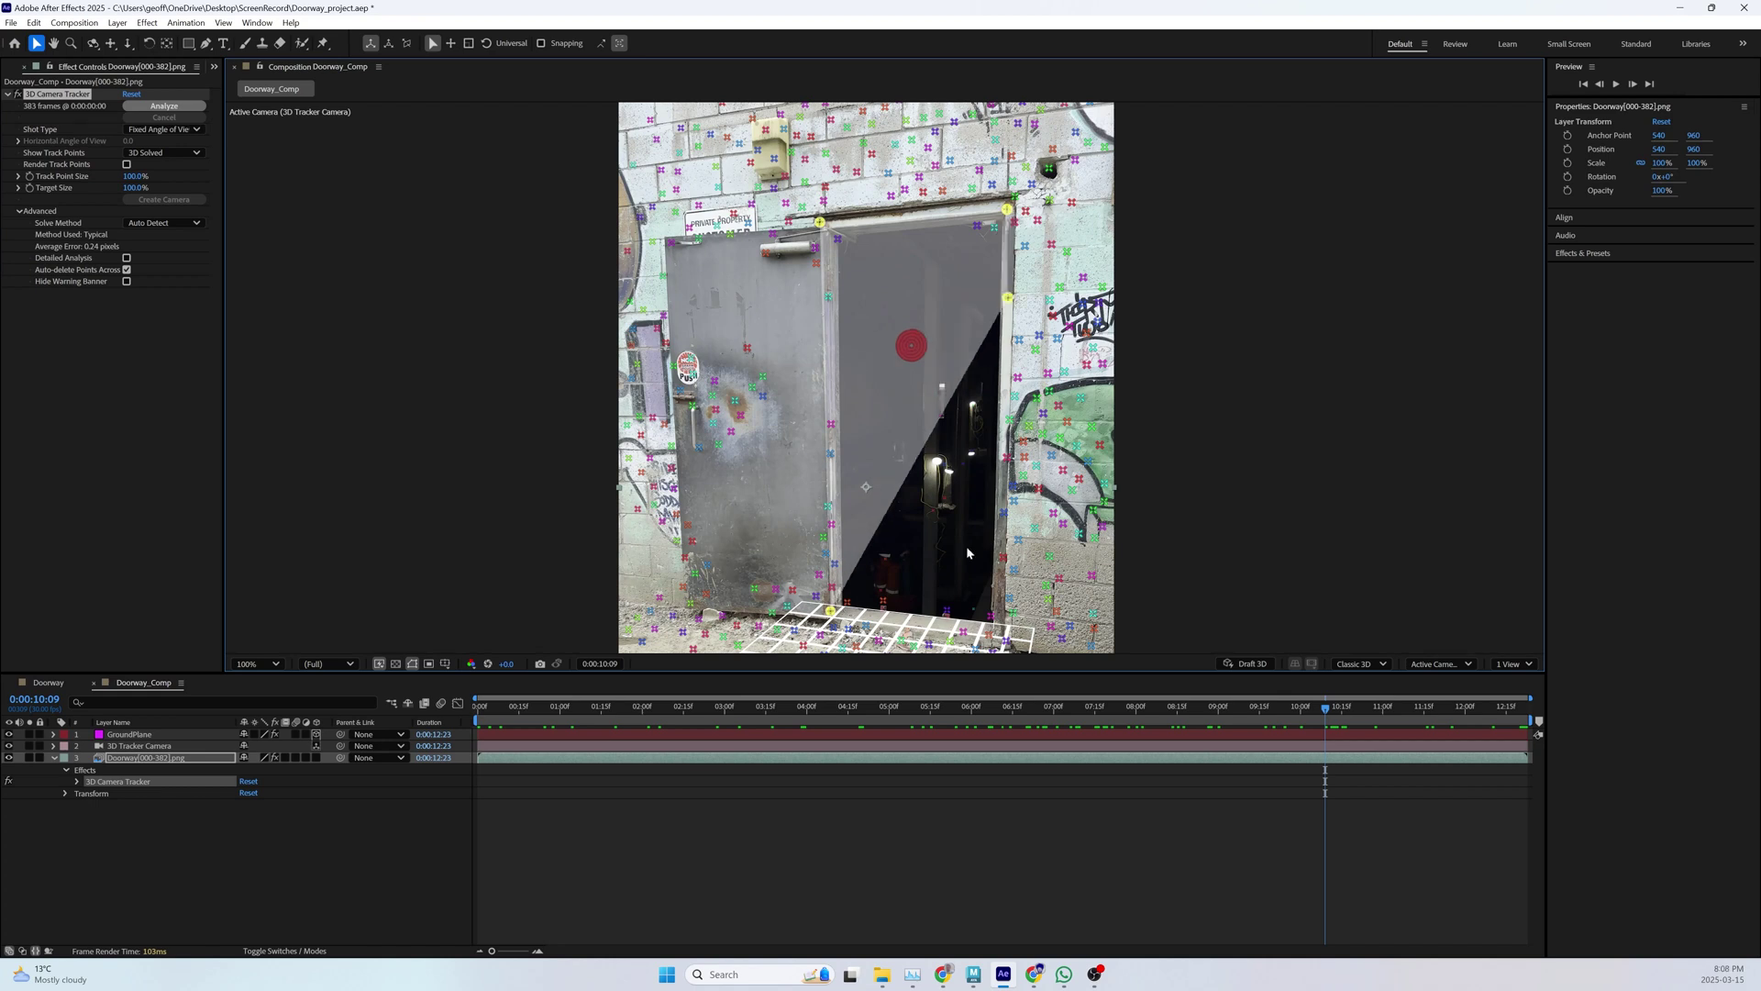
shift+click(1003, 514)
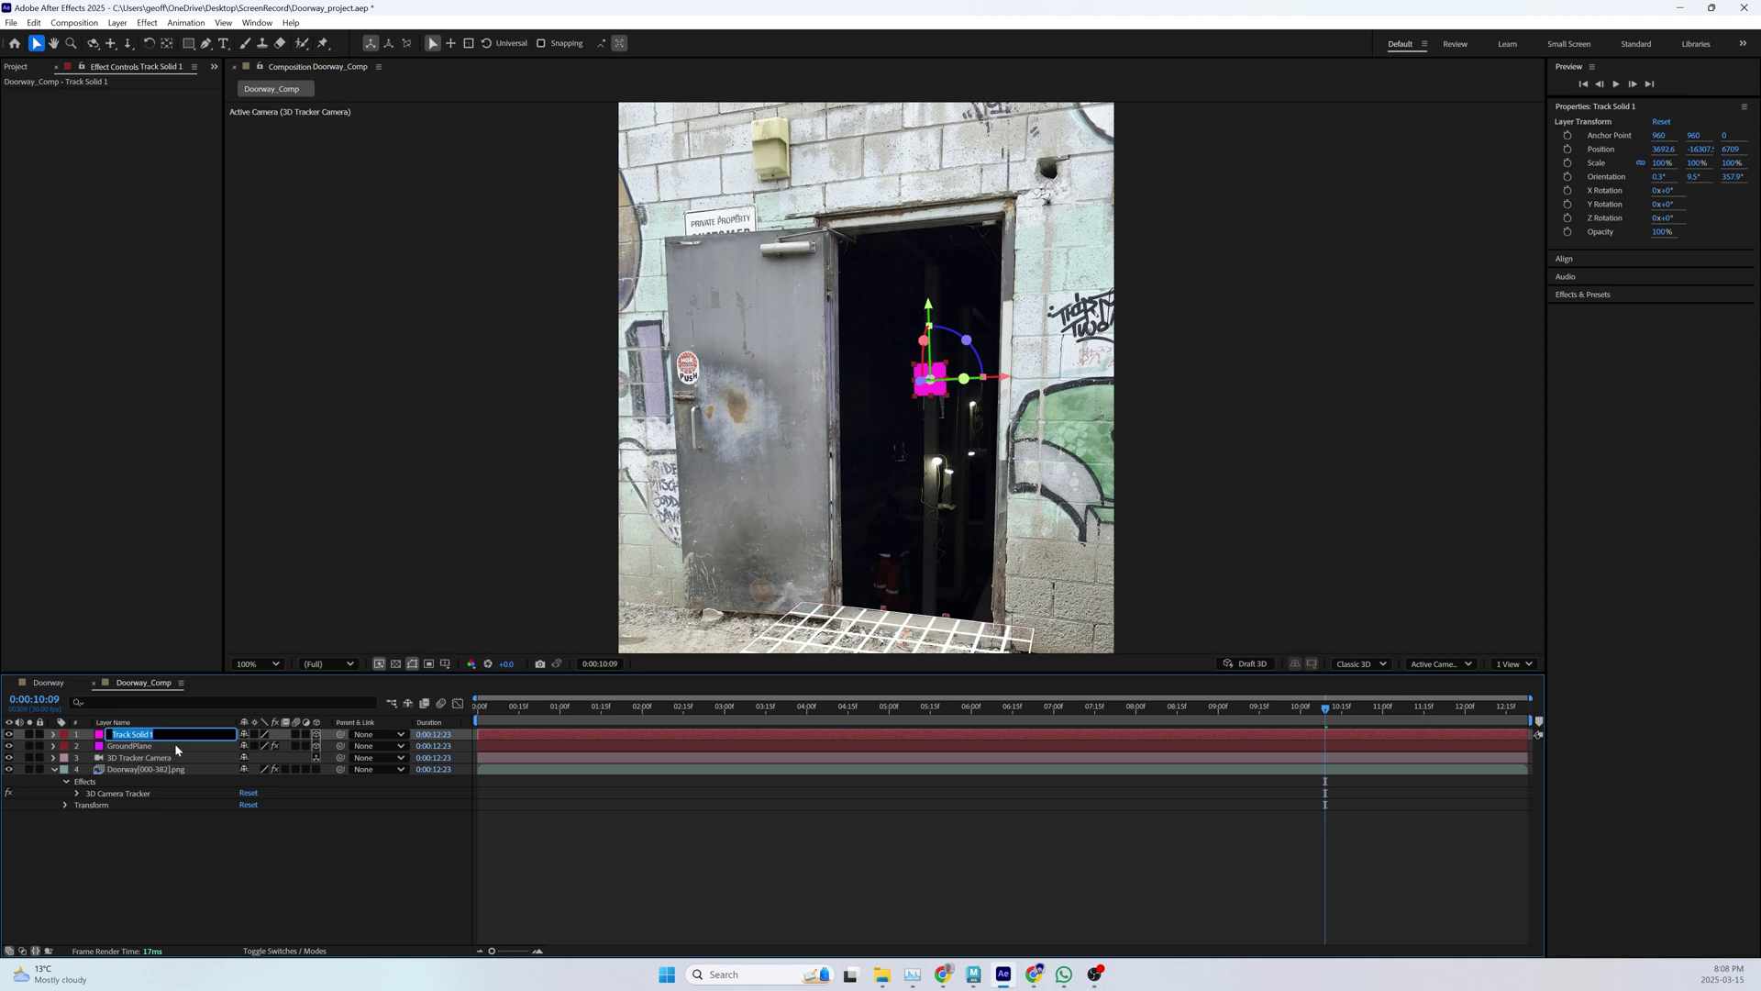
- Rename the new track solid as Doorway and fit it over the door opening as a blue panel scaled to about 528% by 1061%
text(Doorway)
key(Return)
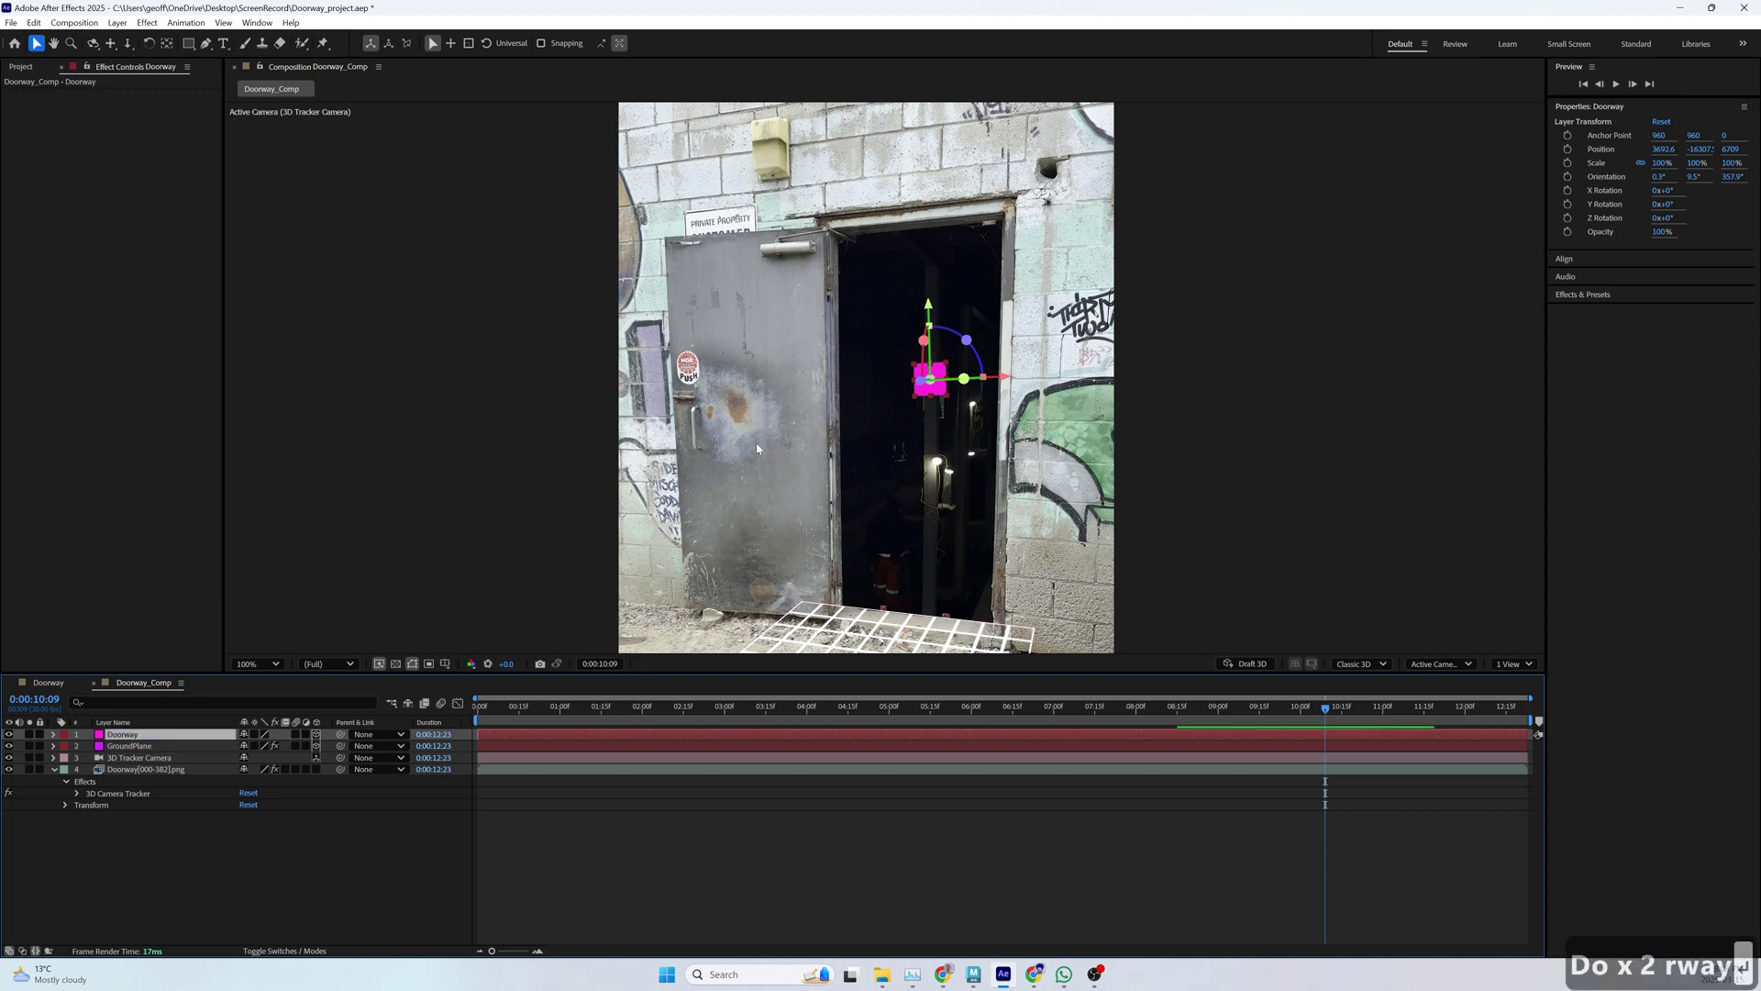
drag(946, 364, 1004, 230)
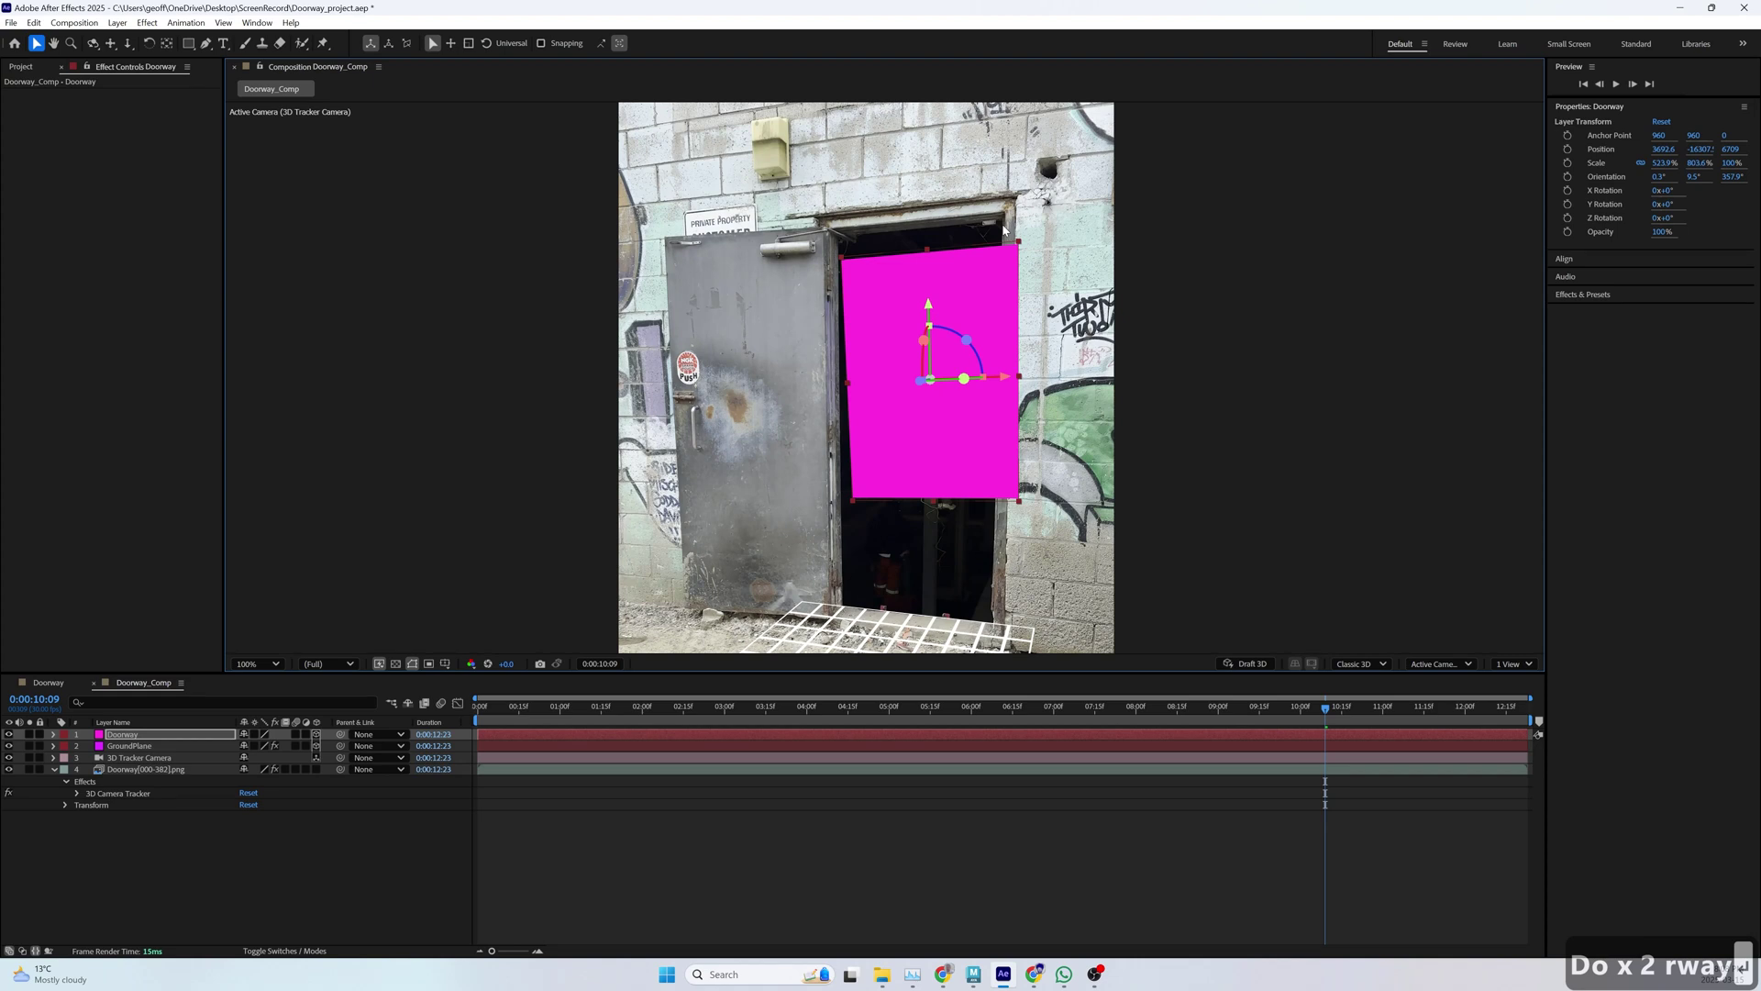
drag(1001, 441, 1001, 440)
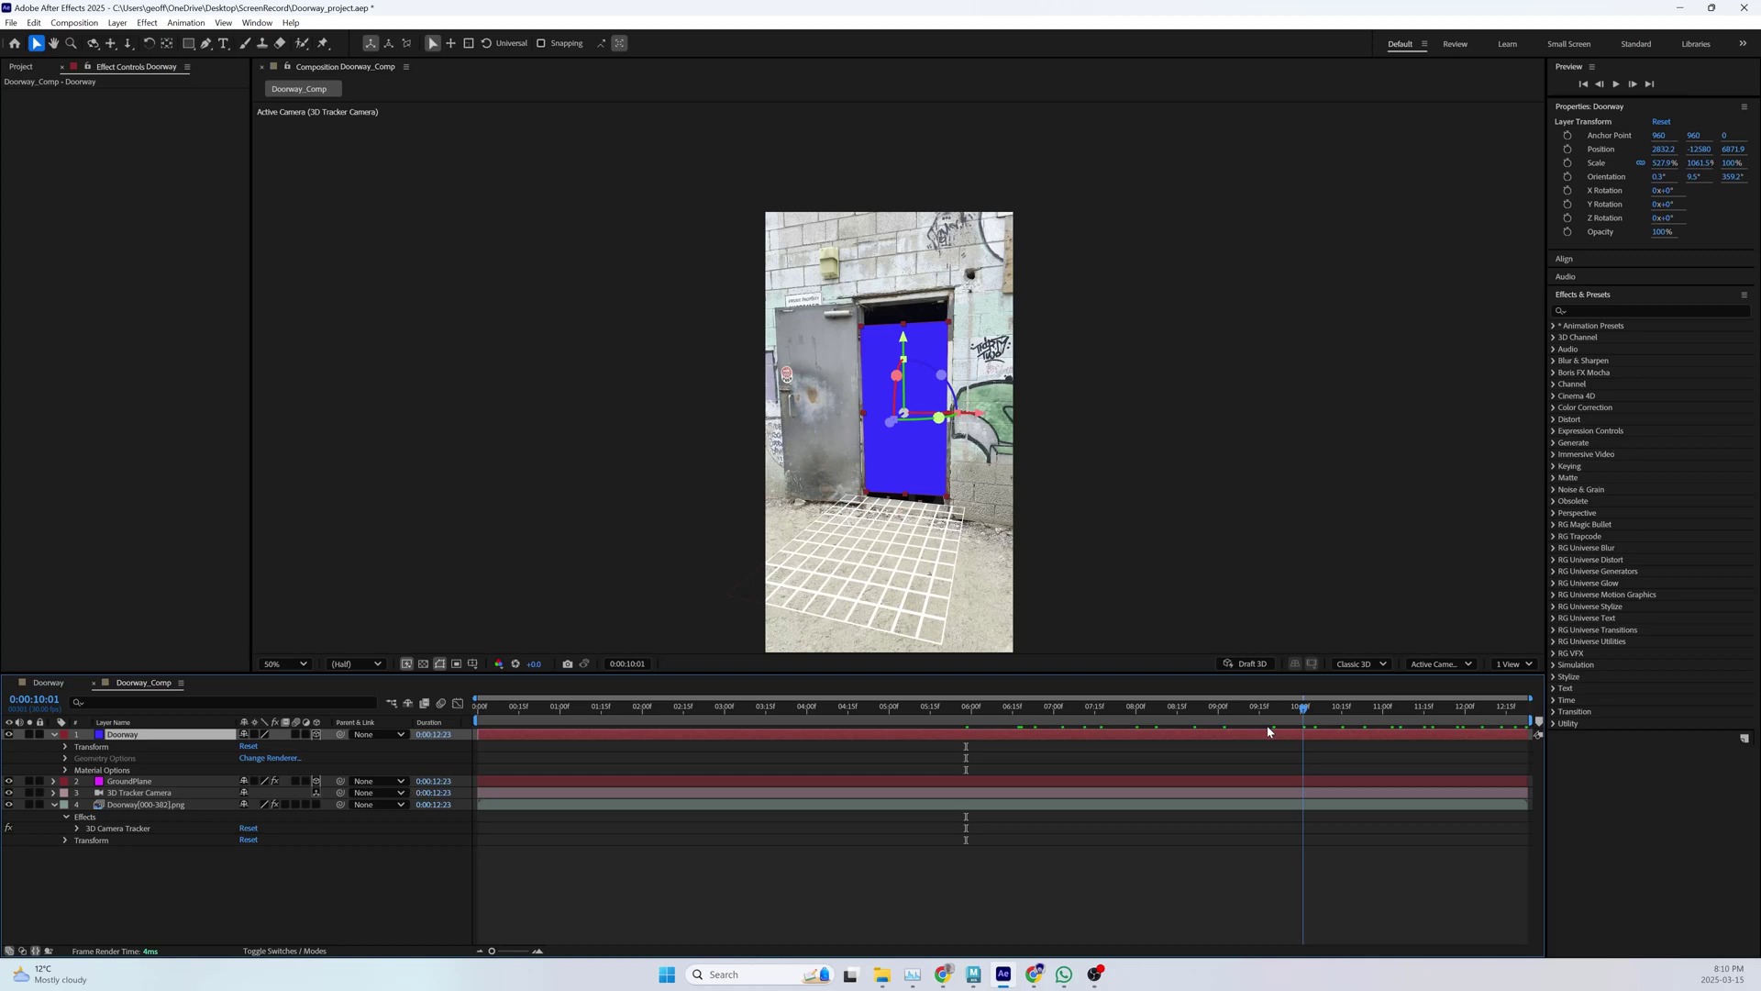
- From the first frame, keyframe the 3D Tracker Camera's Zoom, Depth of Field, Focus Distance and Aperture, then move to the last frame
key(Home)
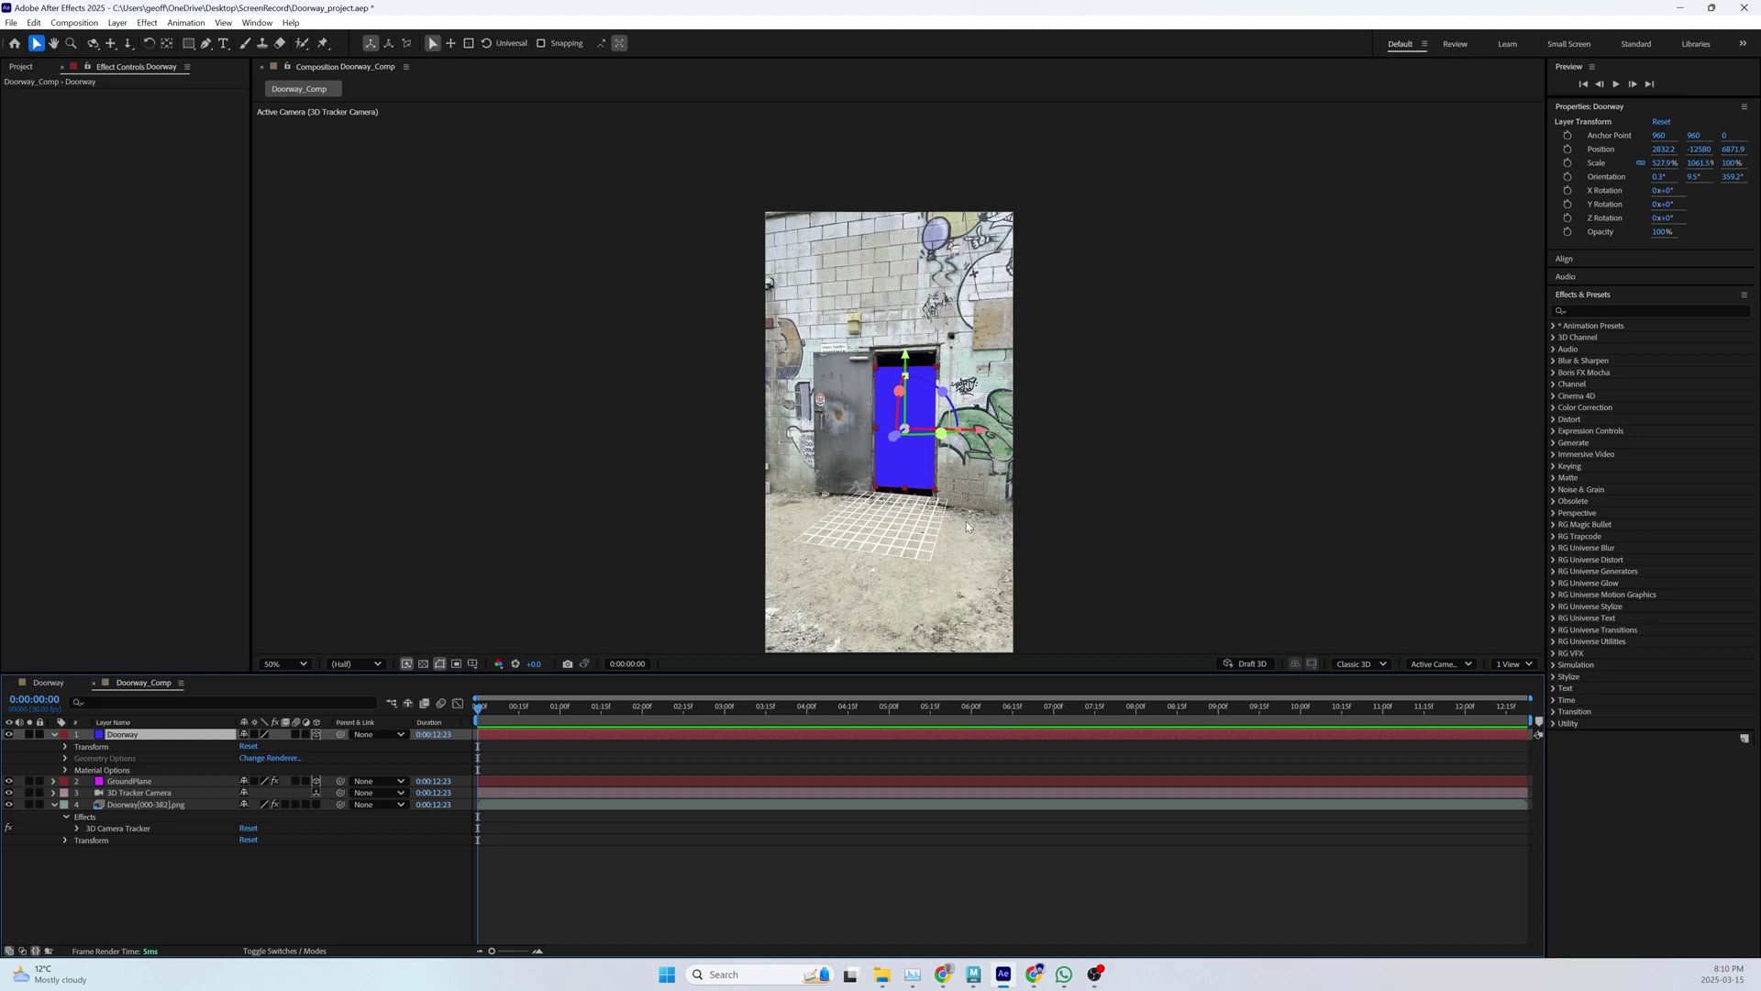
click(94, 793)
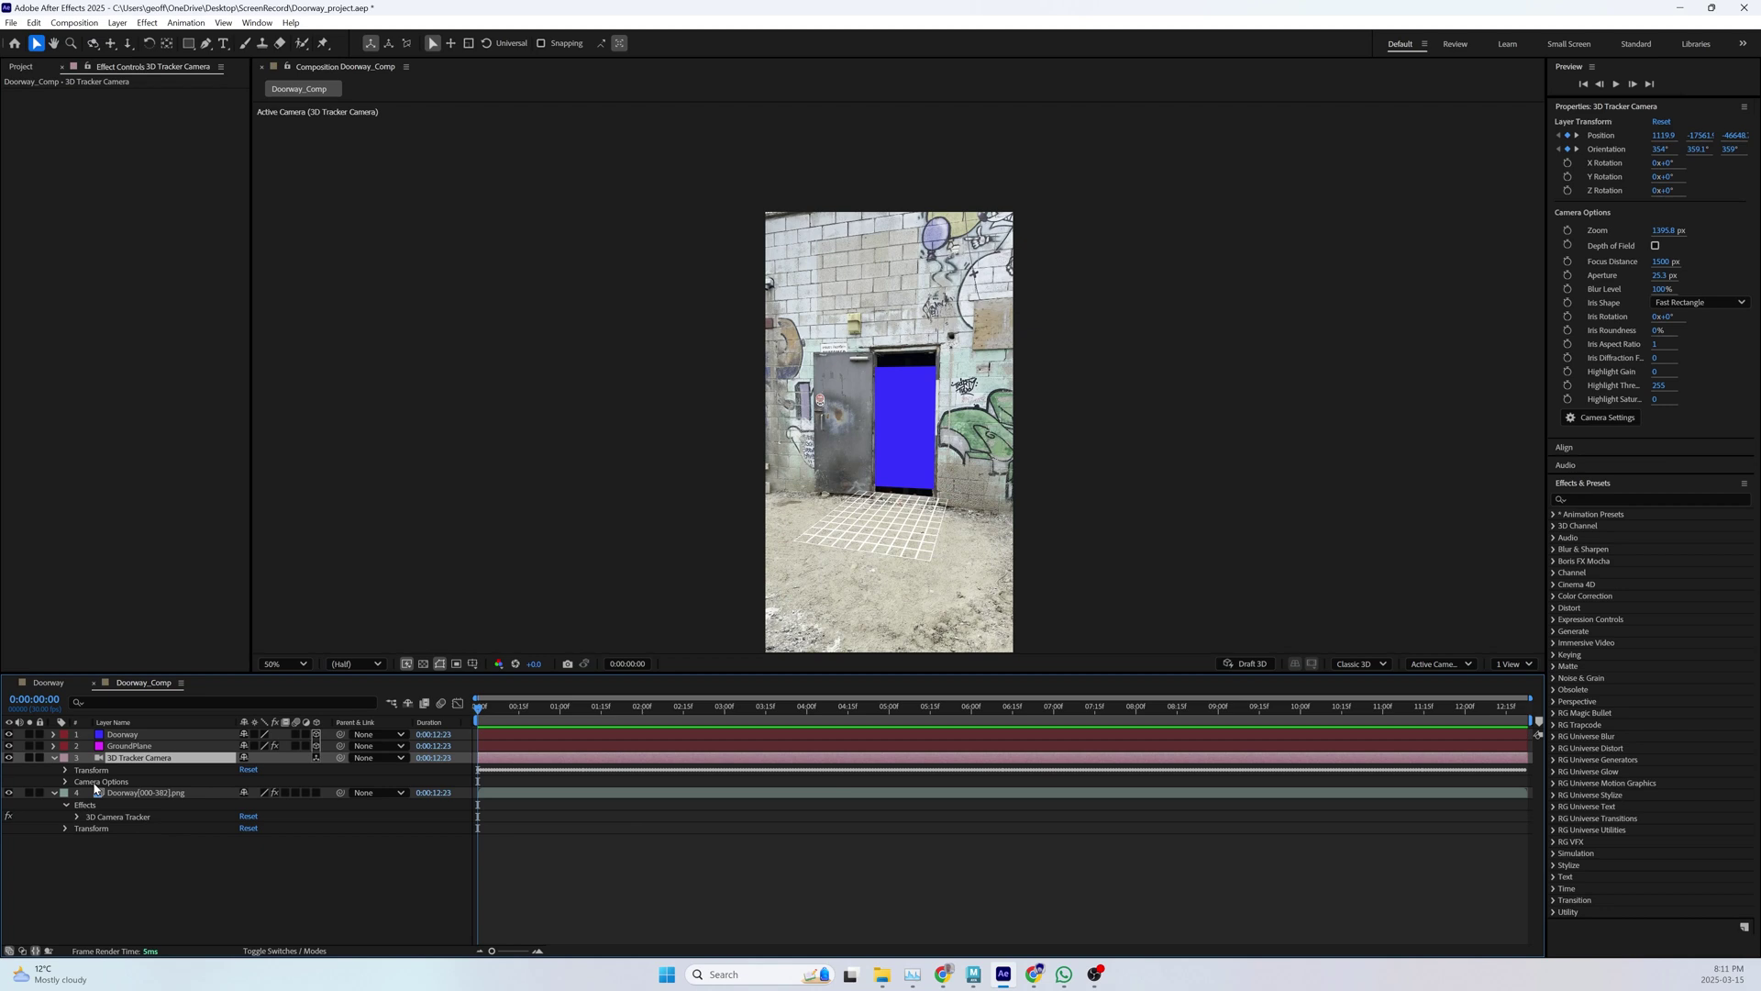
click(94, 783)
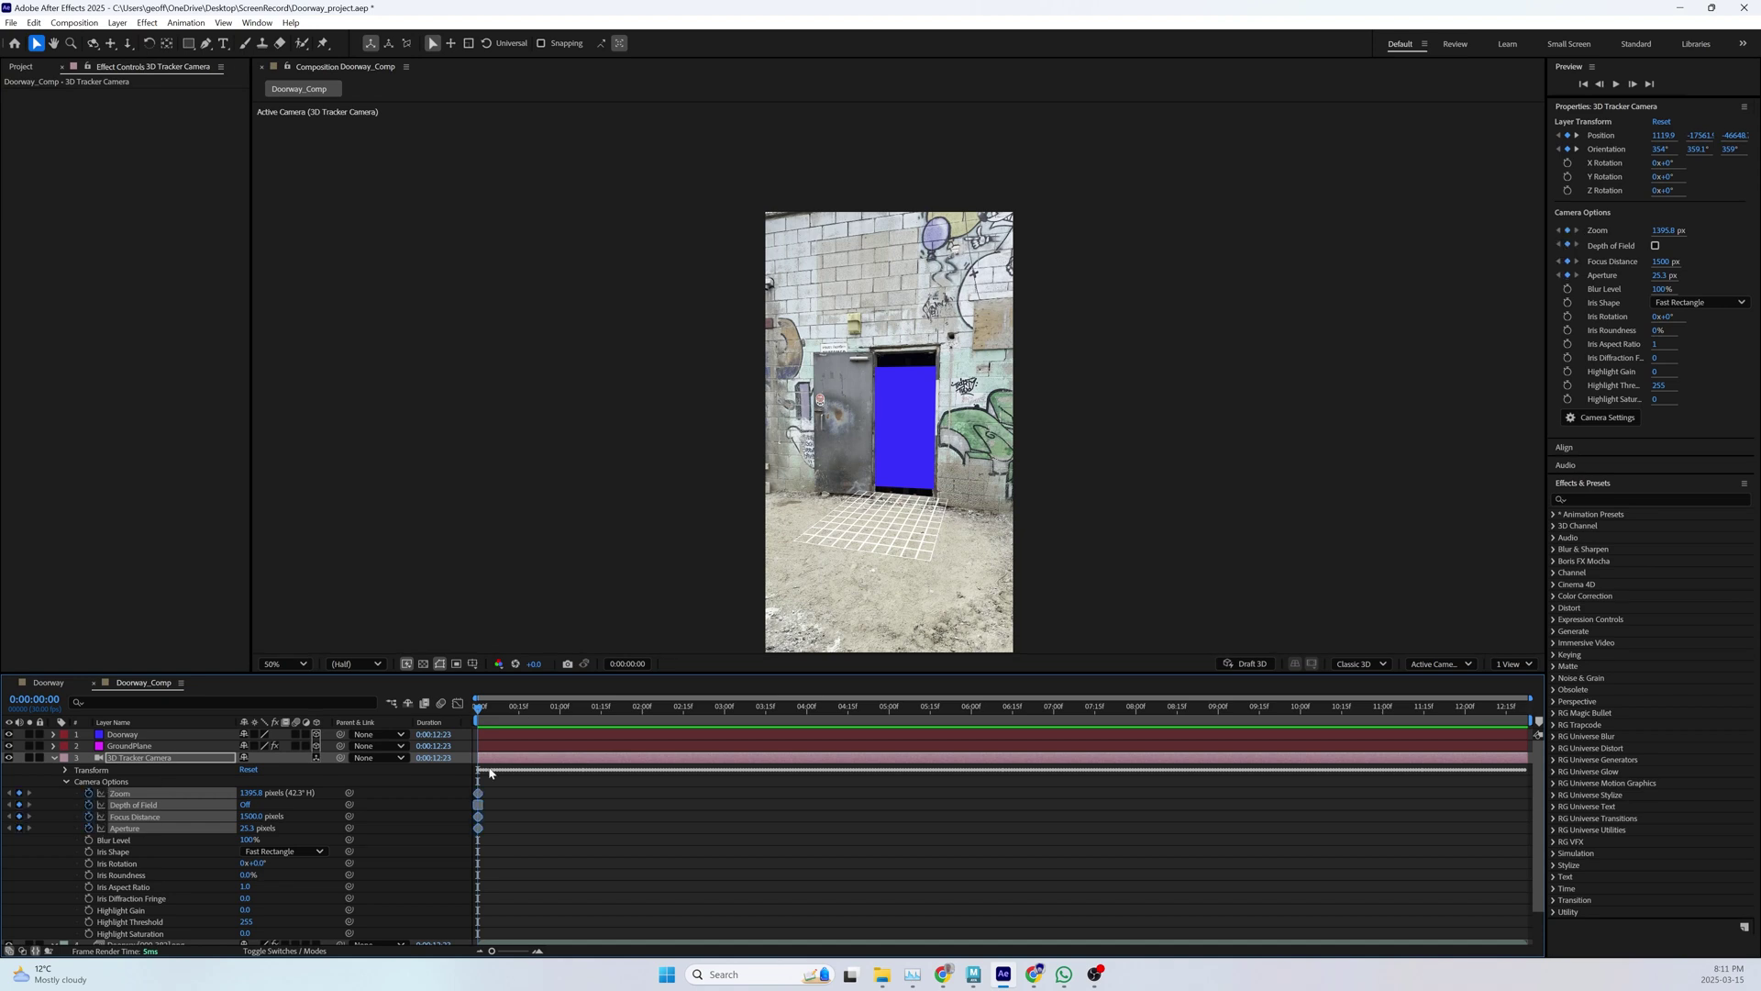
drag(478, 709, 1629, 782)
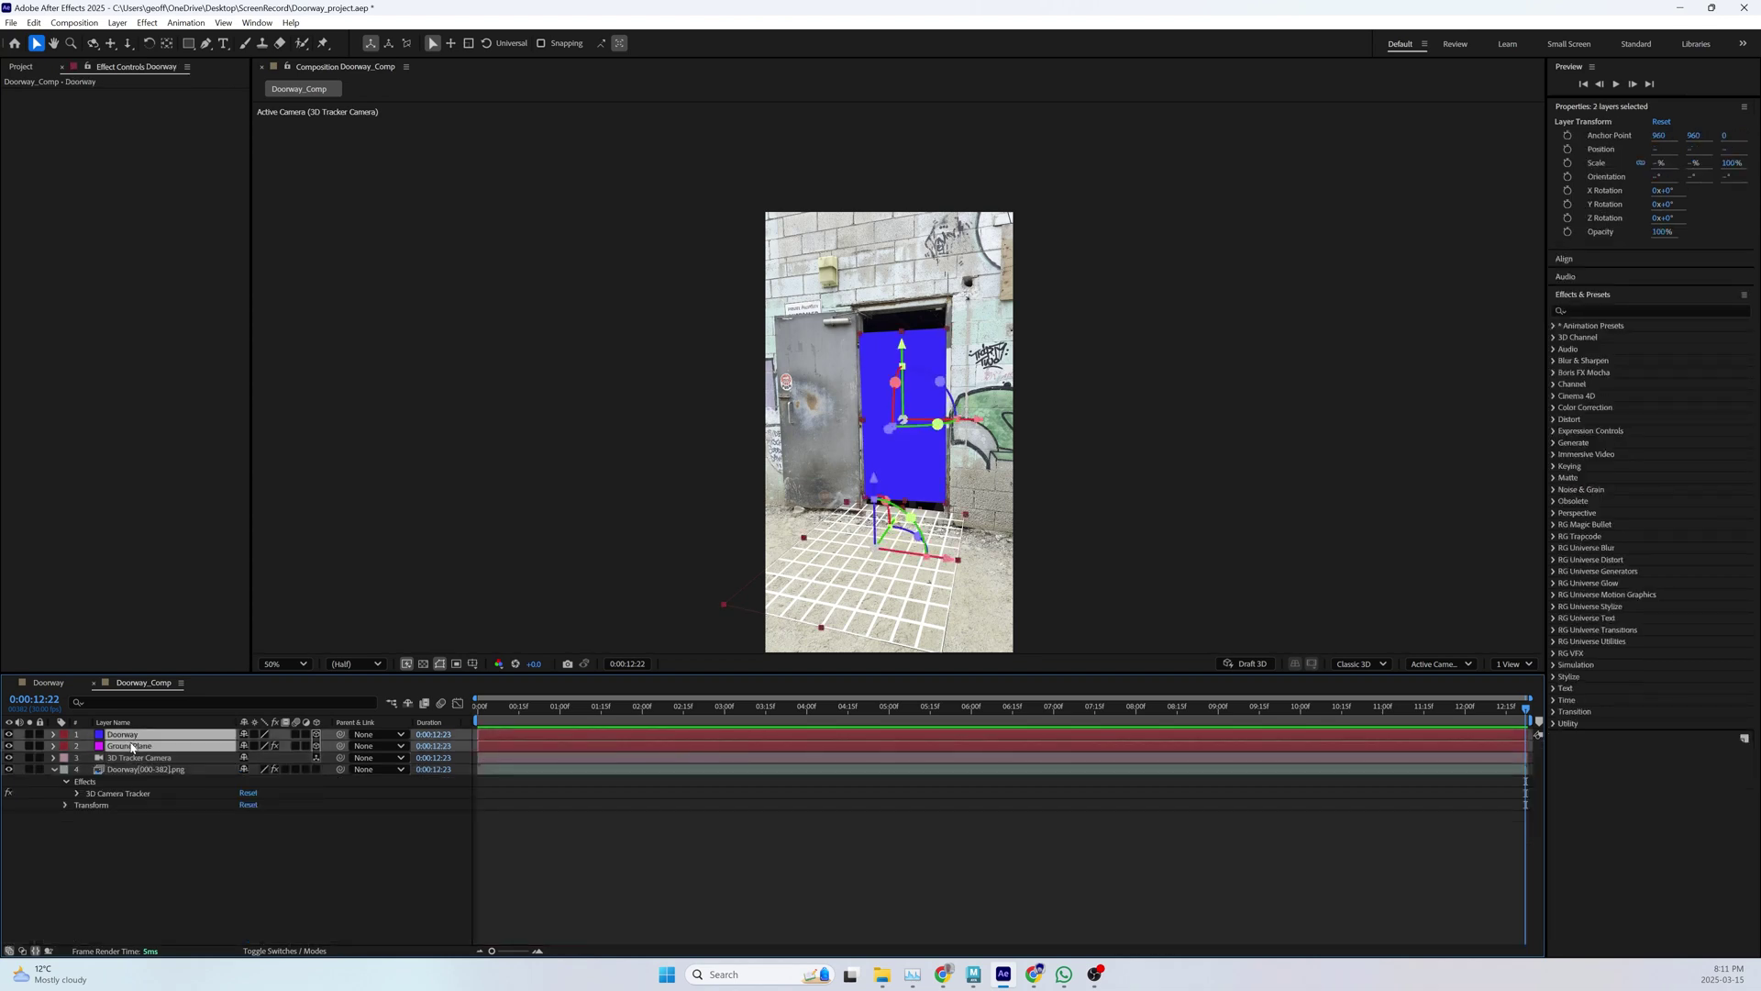
- Keyframe Position and Scale of the Doorway and GroundPlane solids at the first and last frames, then review their transform keyframes
key(s)
click(89, 746)
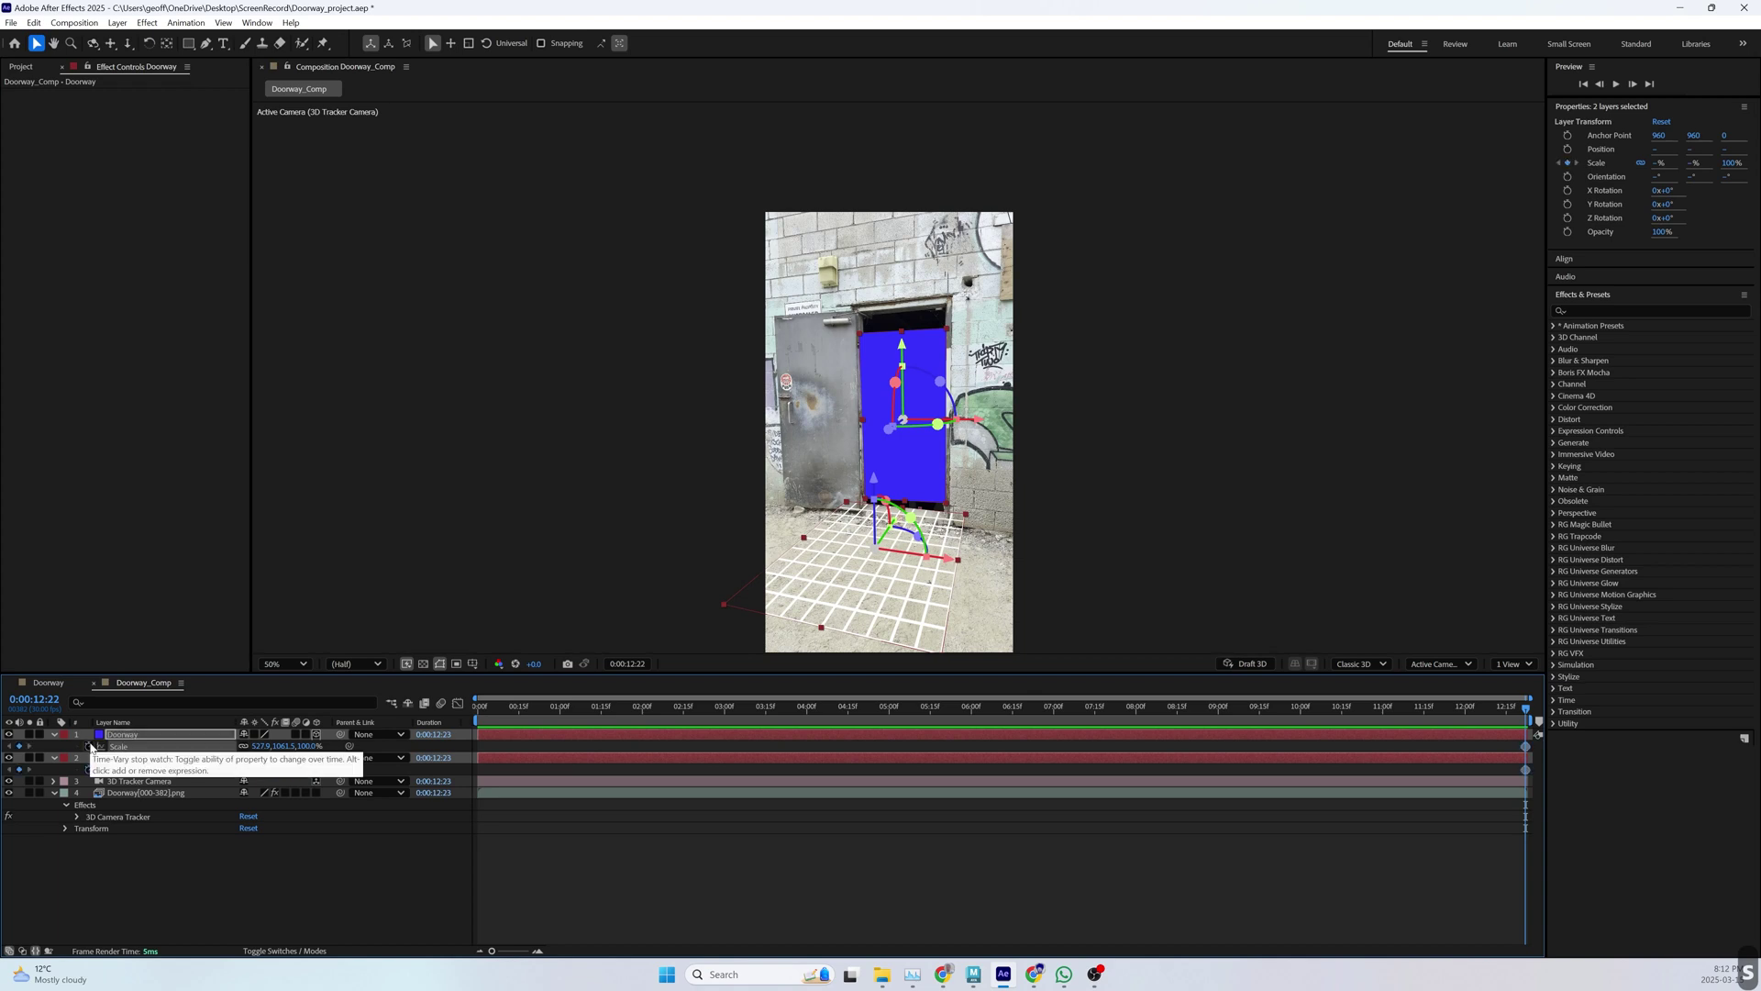
drag(1065, 710, 923, 712)
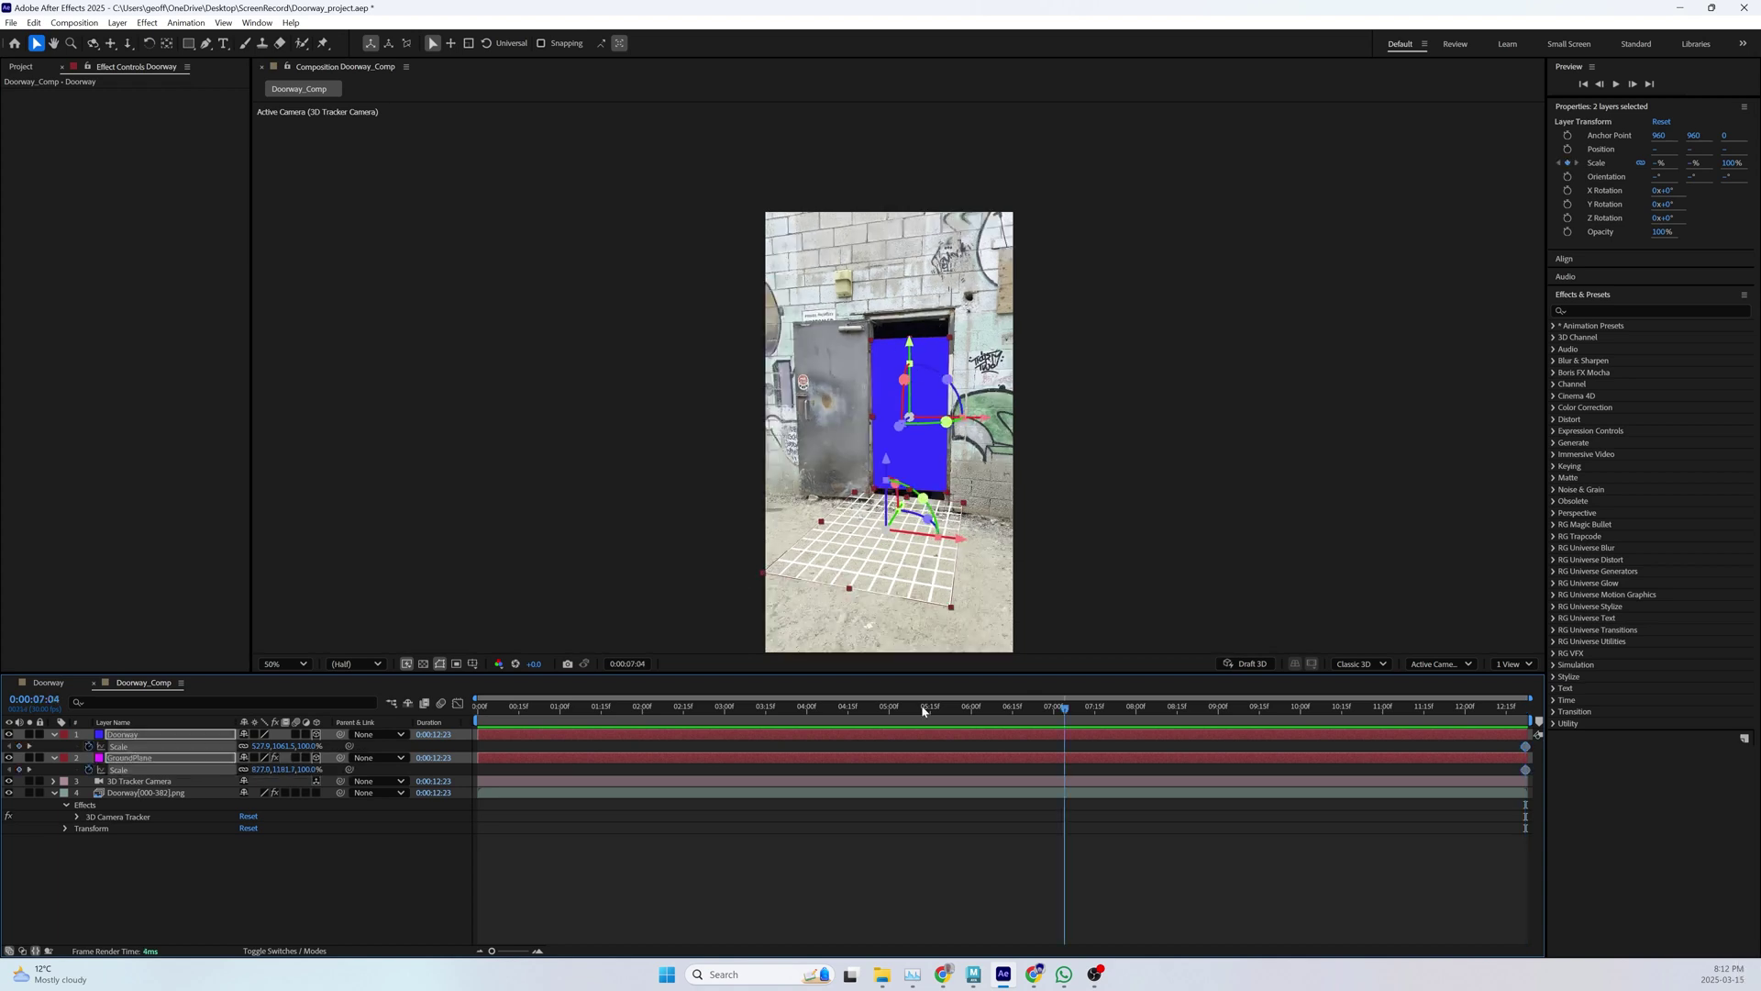
key(Home)
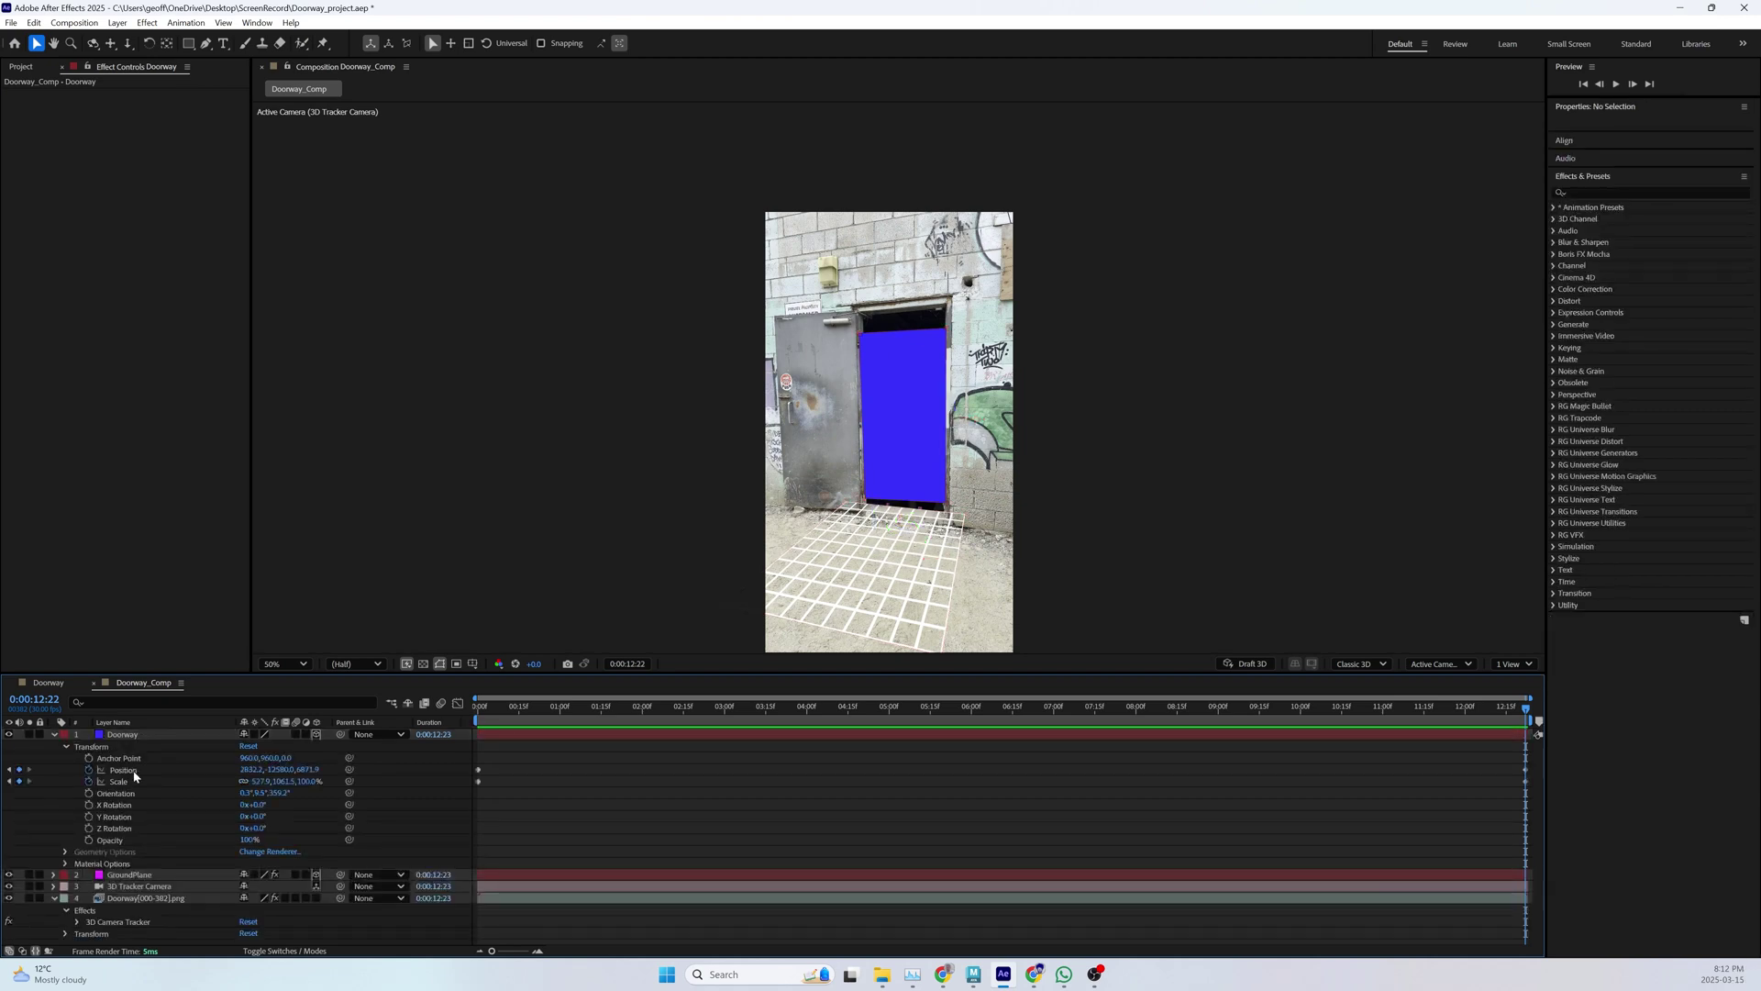
click(53, 875)
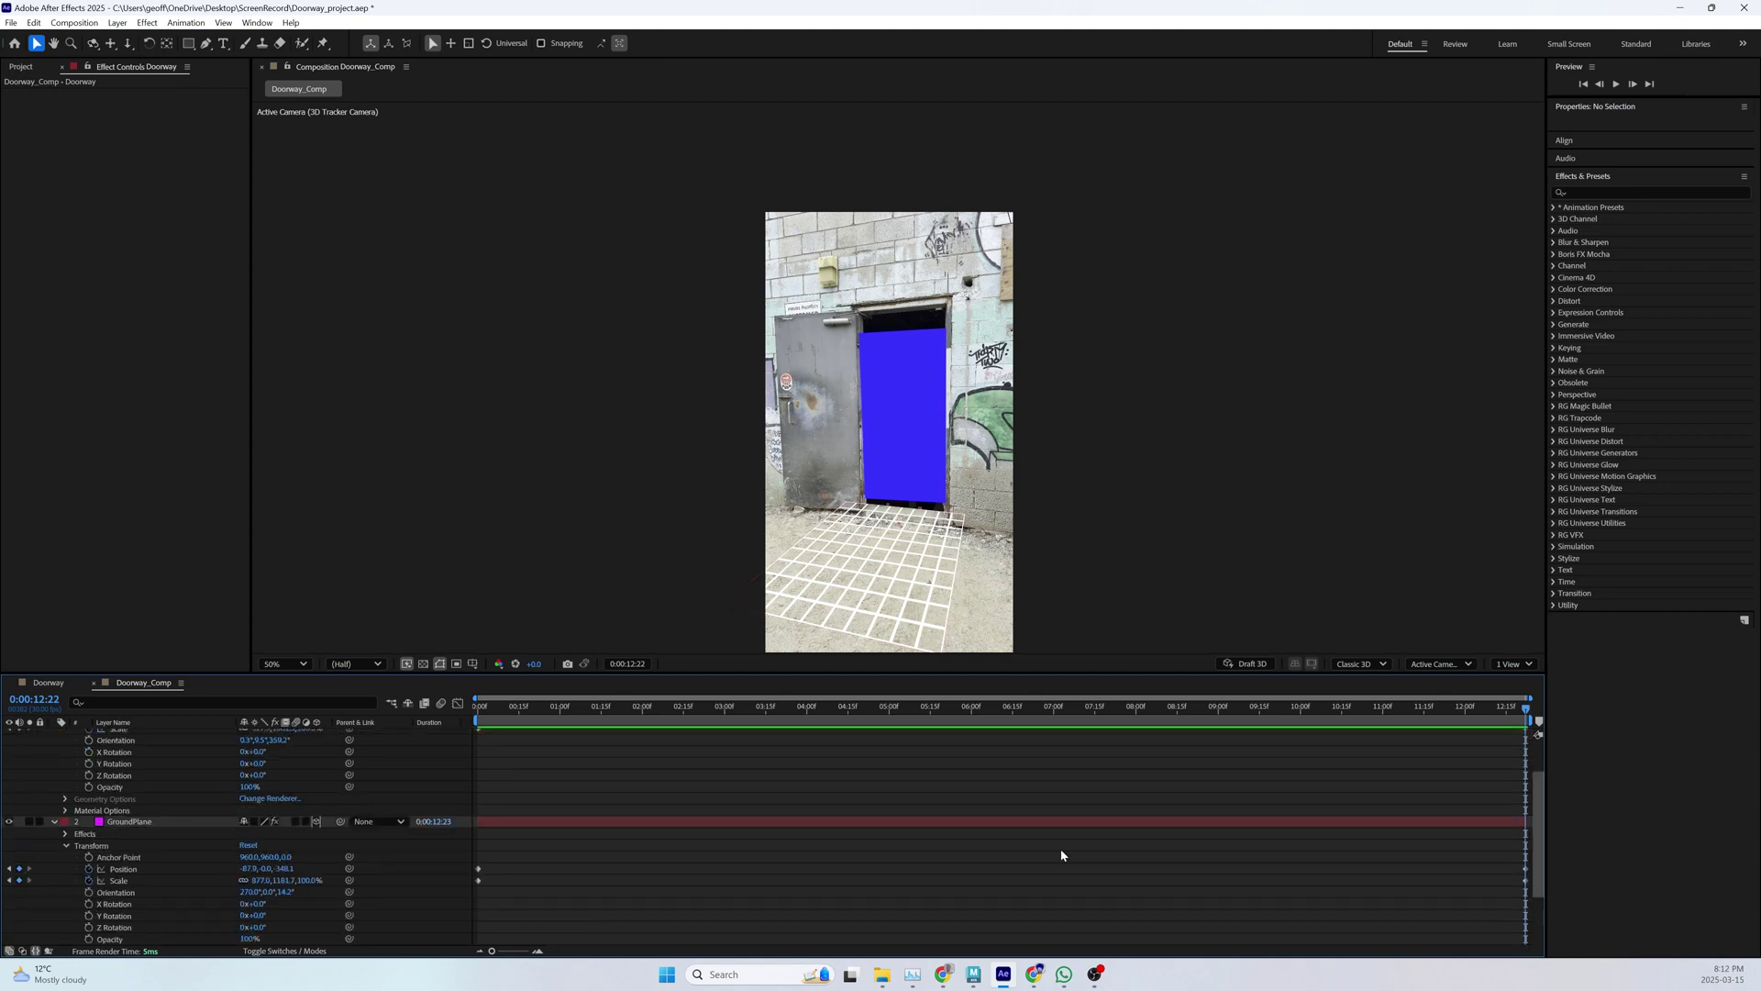
click(52, 822)
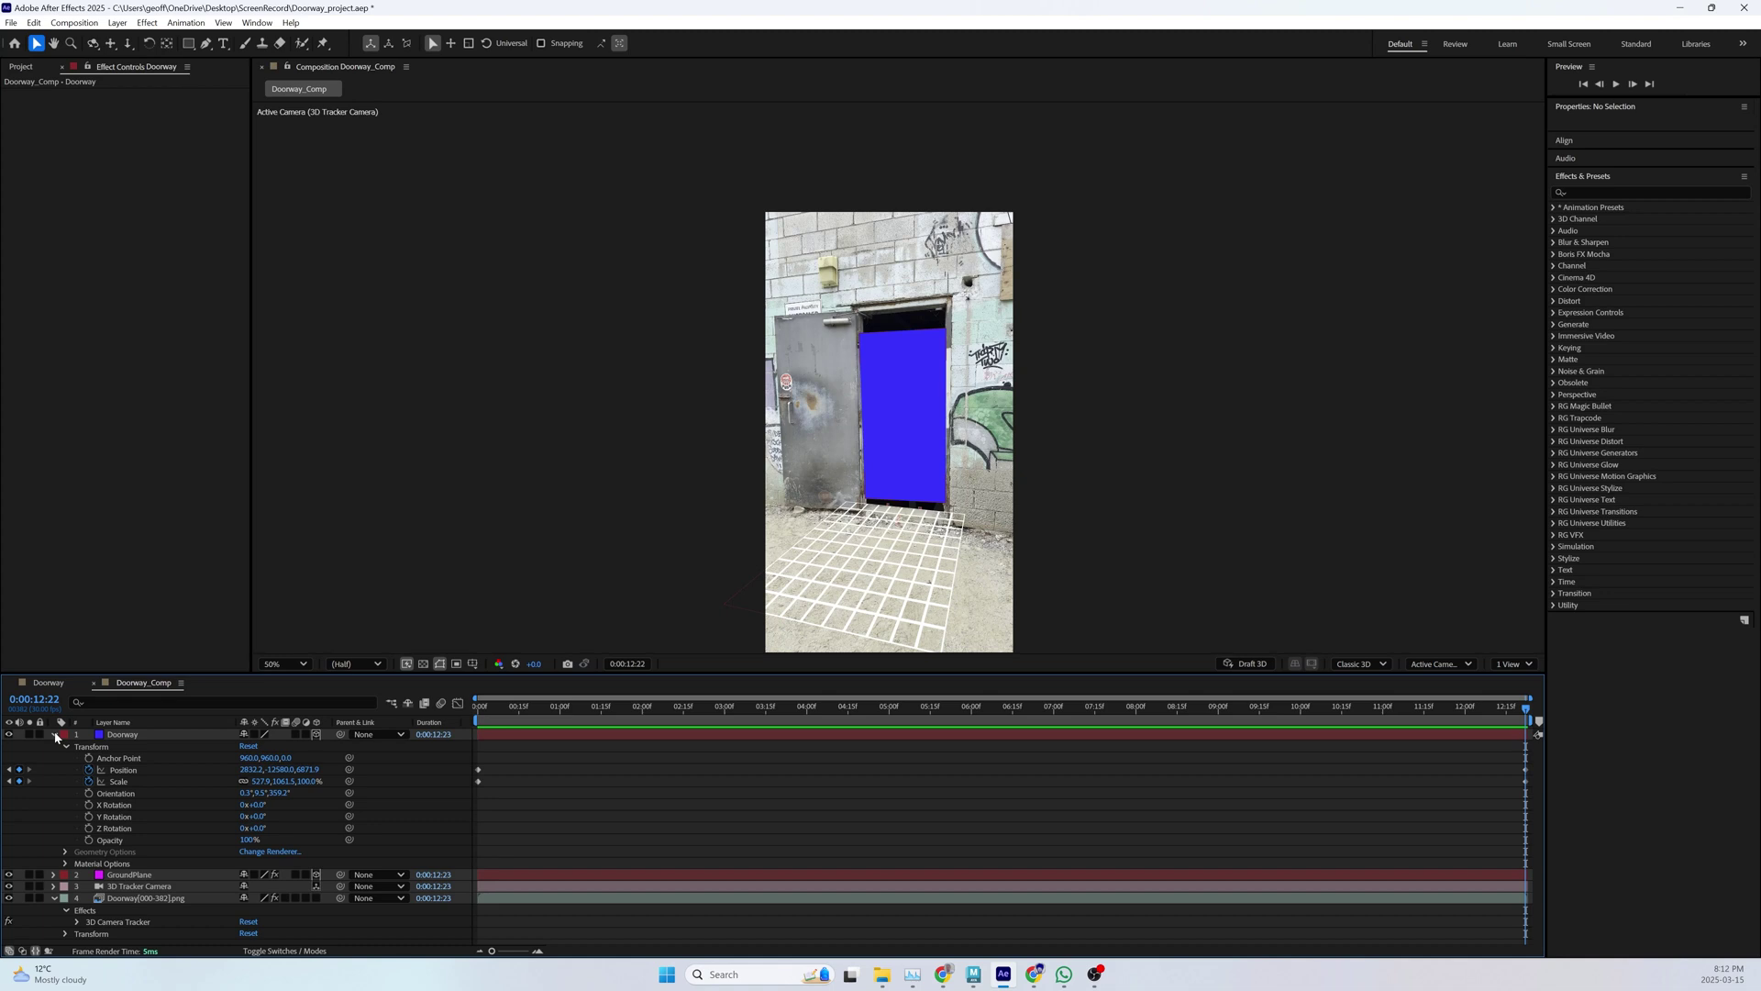
- Run the AE3D Export script with the Doorway, GroundPlane and 3D Tracker Camera layers selected, and review its options
click(11, 23)
mouse_move(62, 425)
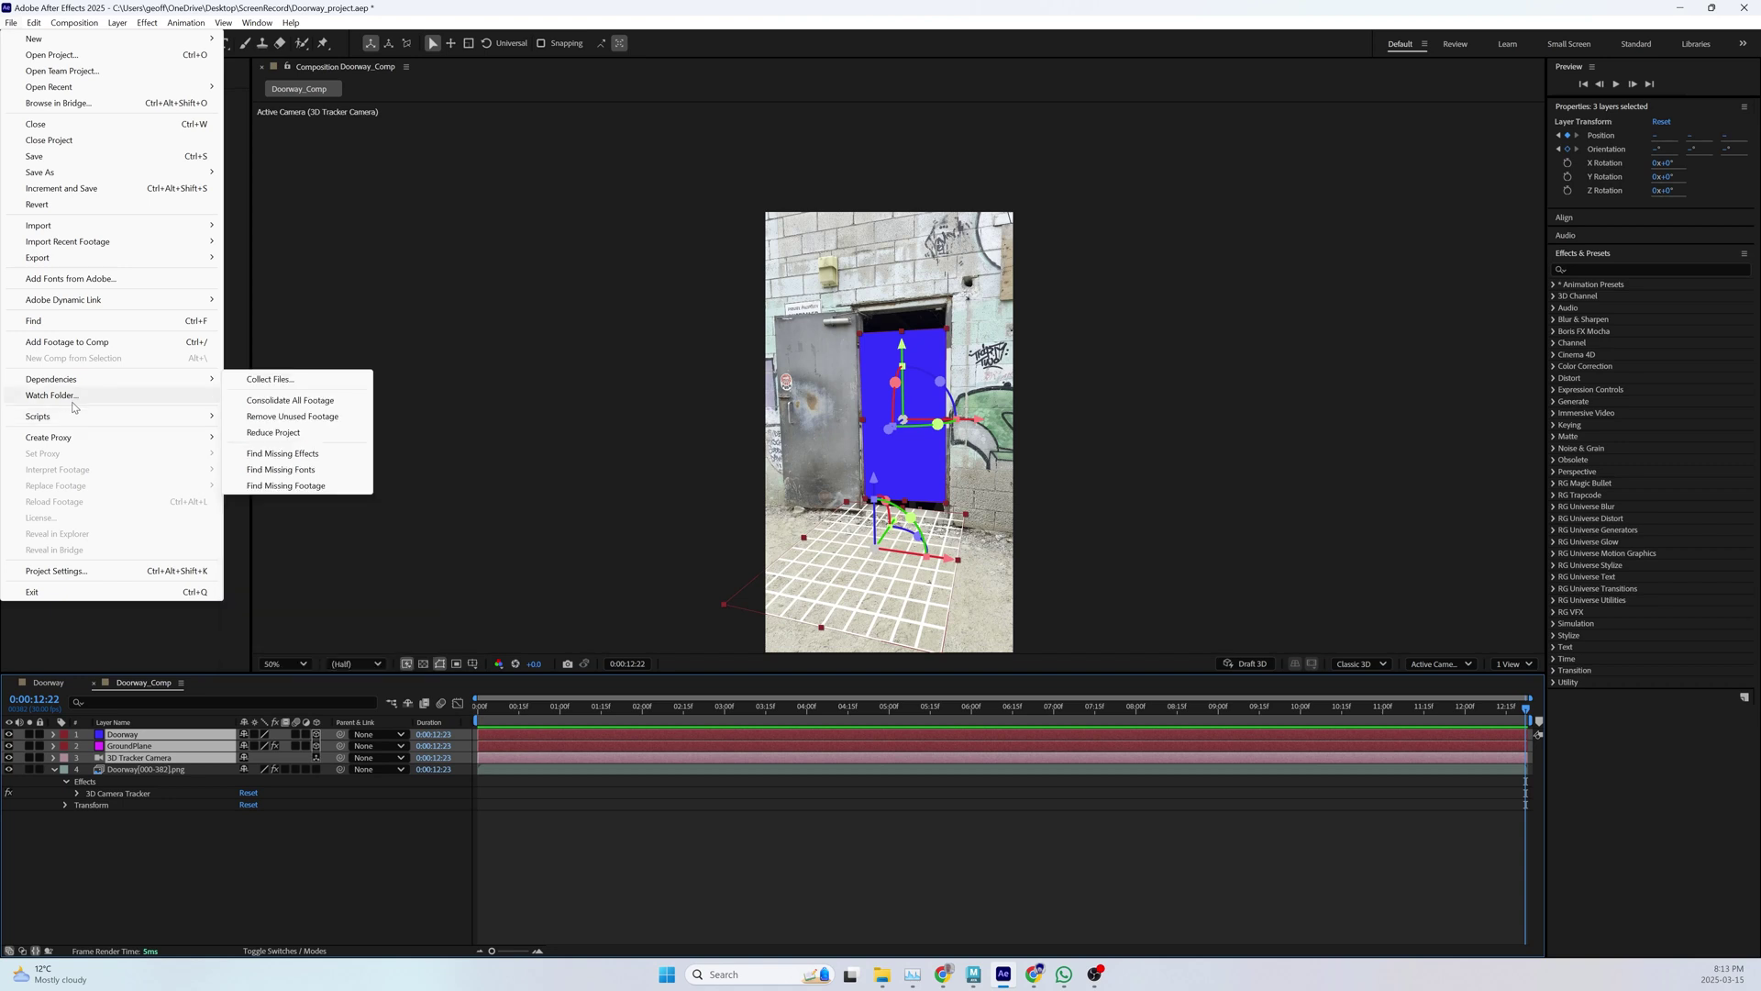
mouse_move(138, 417)
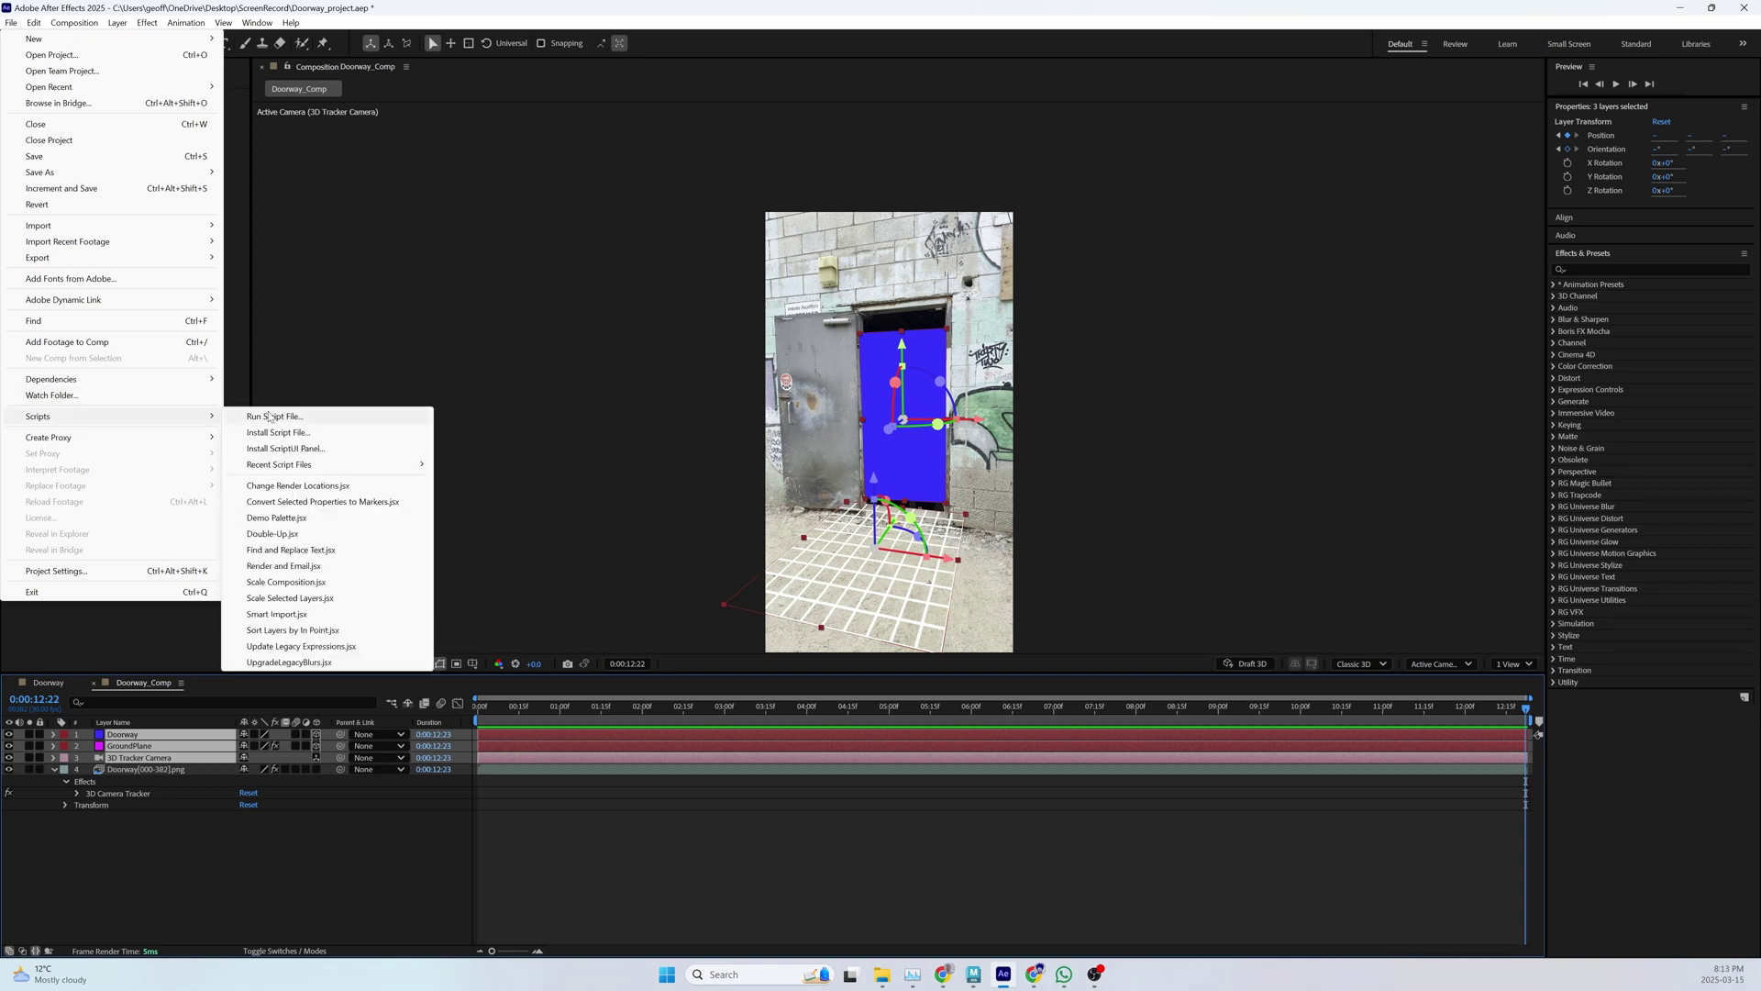
click(268, 416)
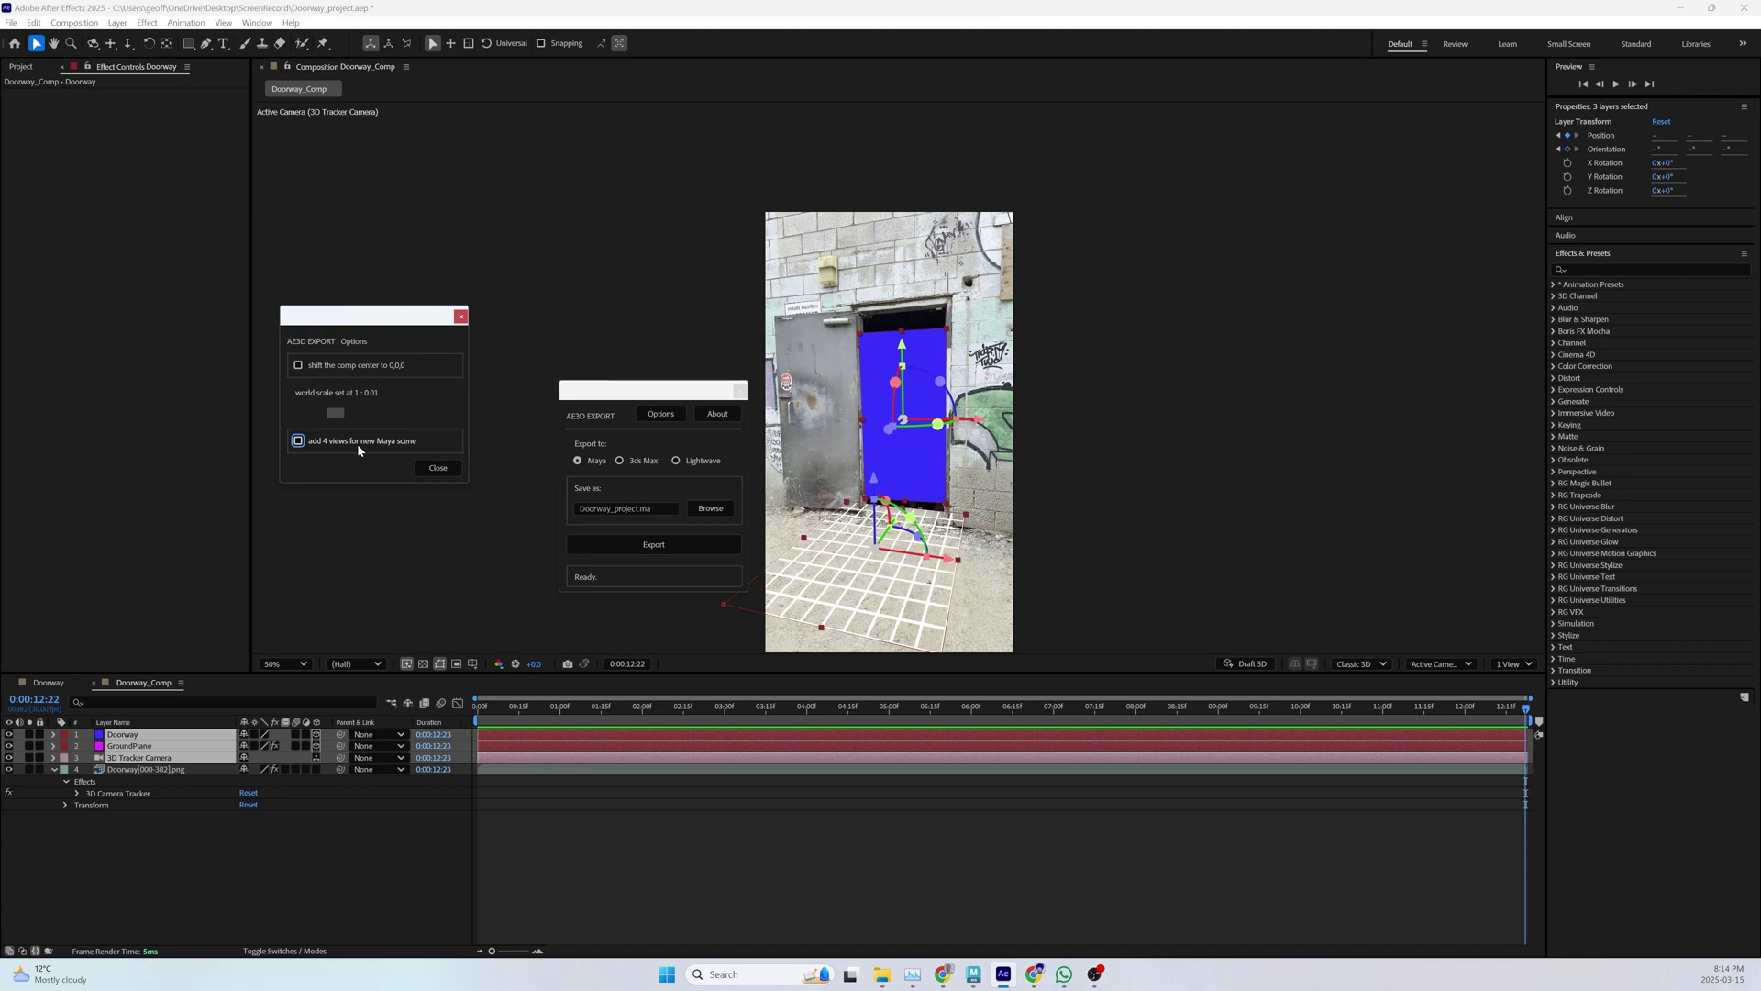
click(460, 317)
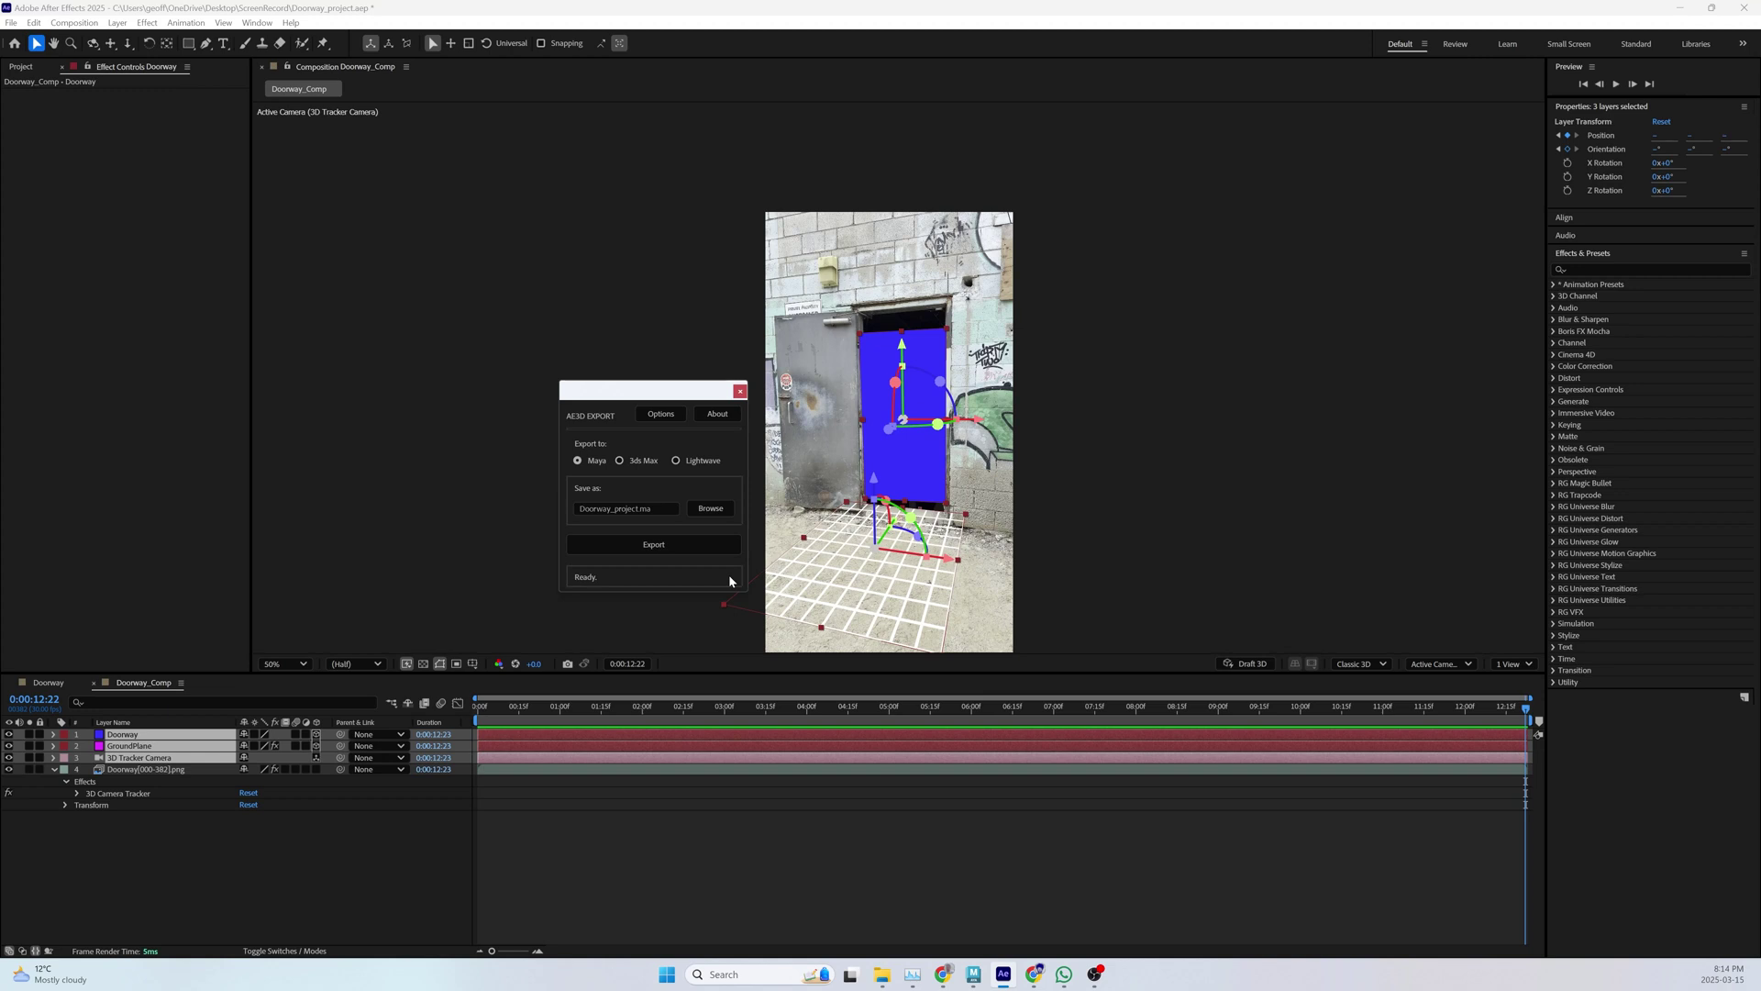
drag(606, 393, 596, 382)
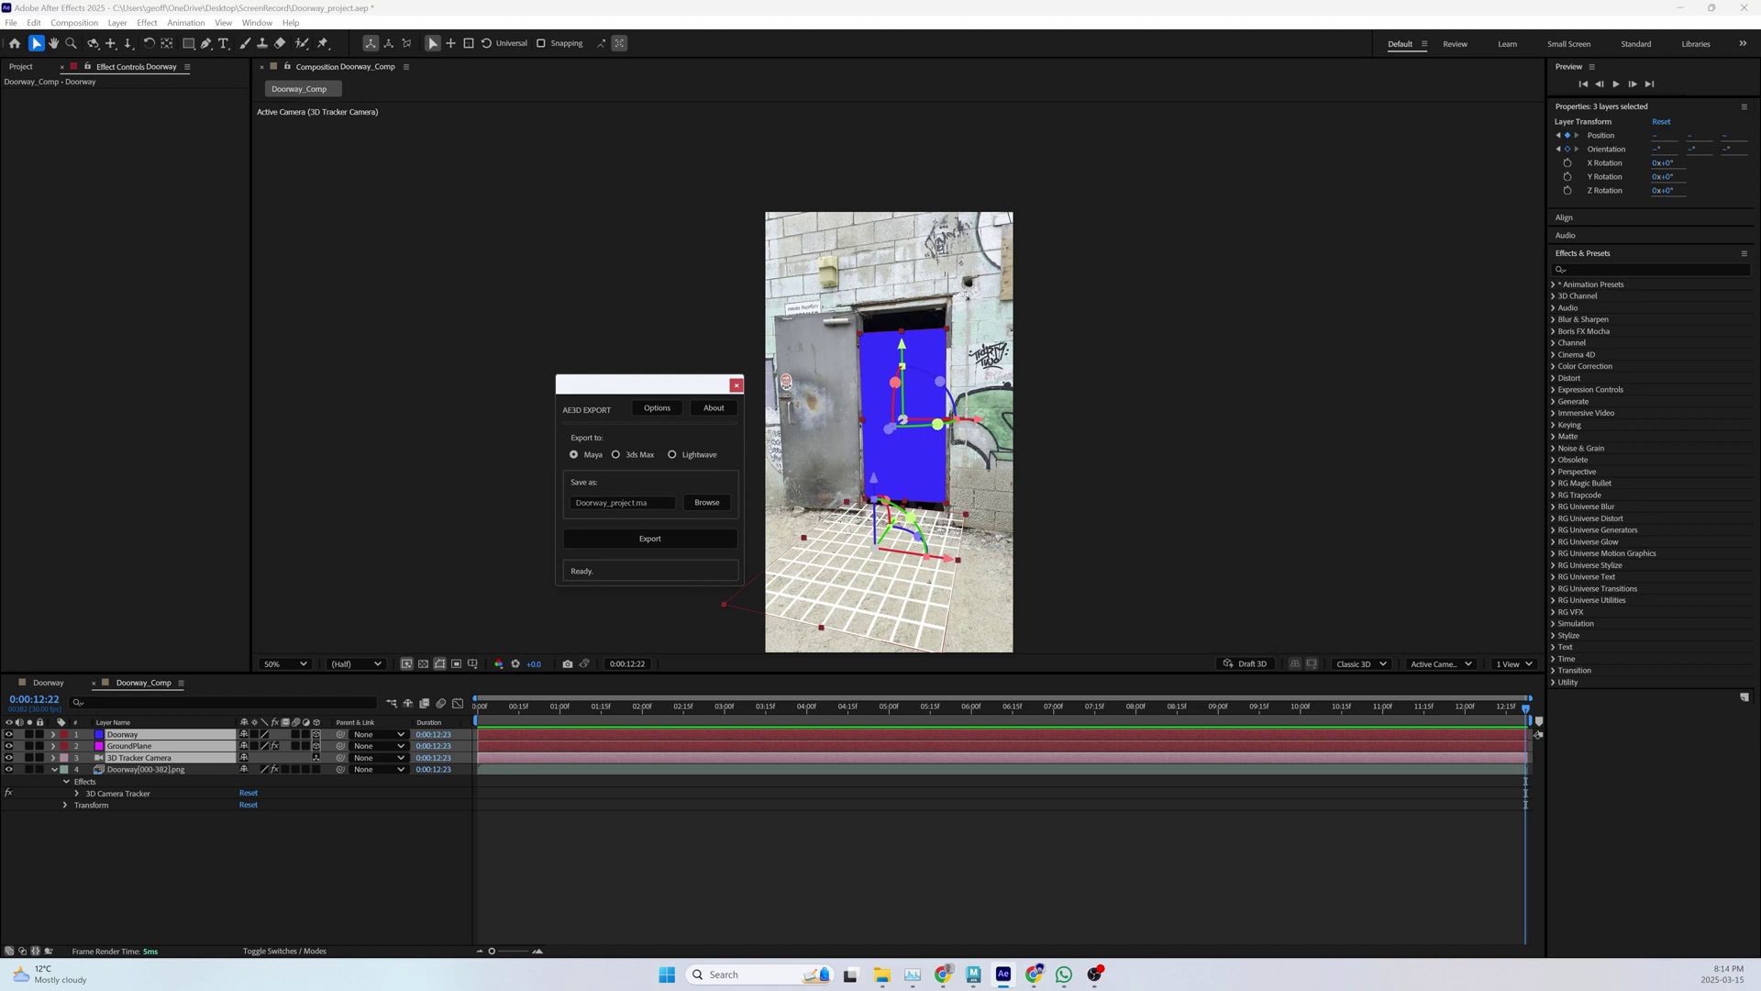
- Open the general preferences, then export the selected layers for Maya as Doorway_project.ma
click(34, 22)
mouse_move(98, 463)
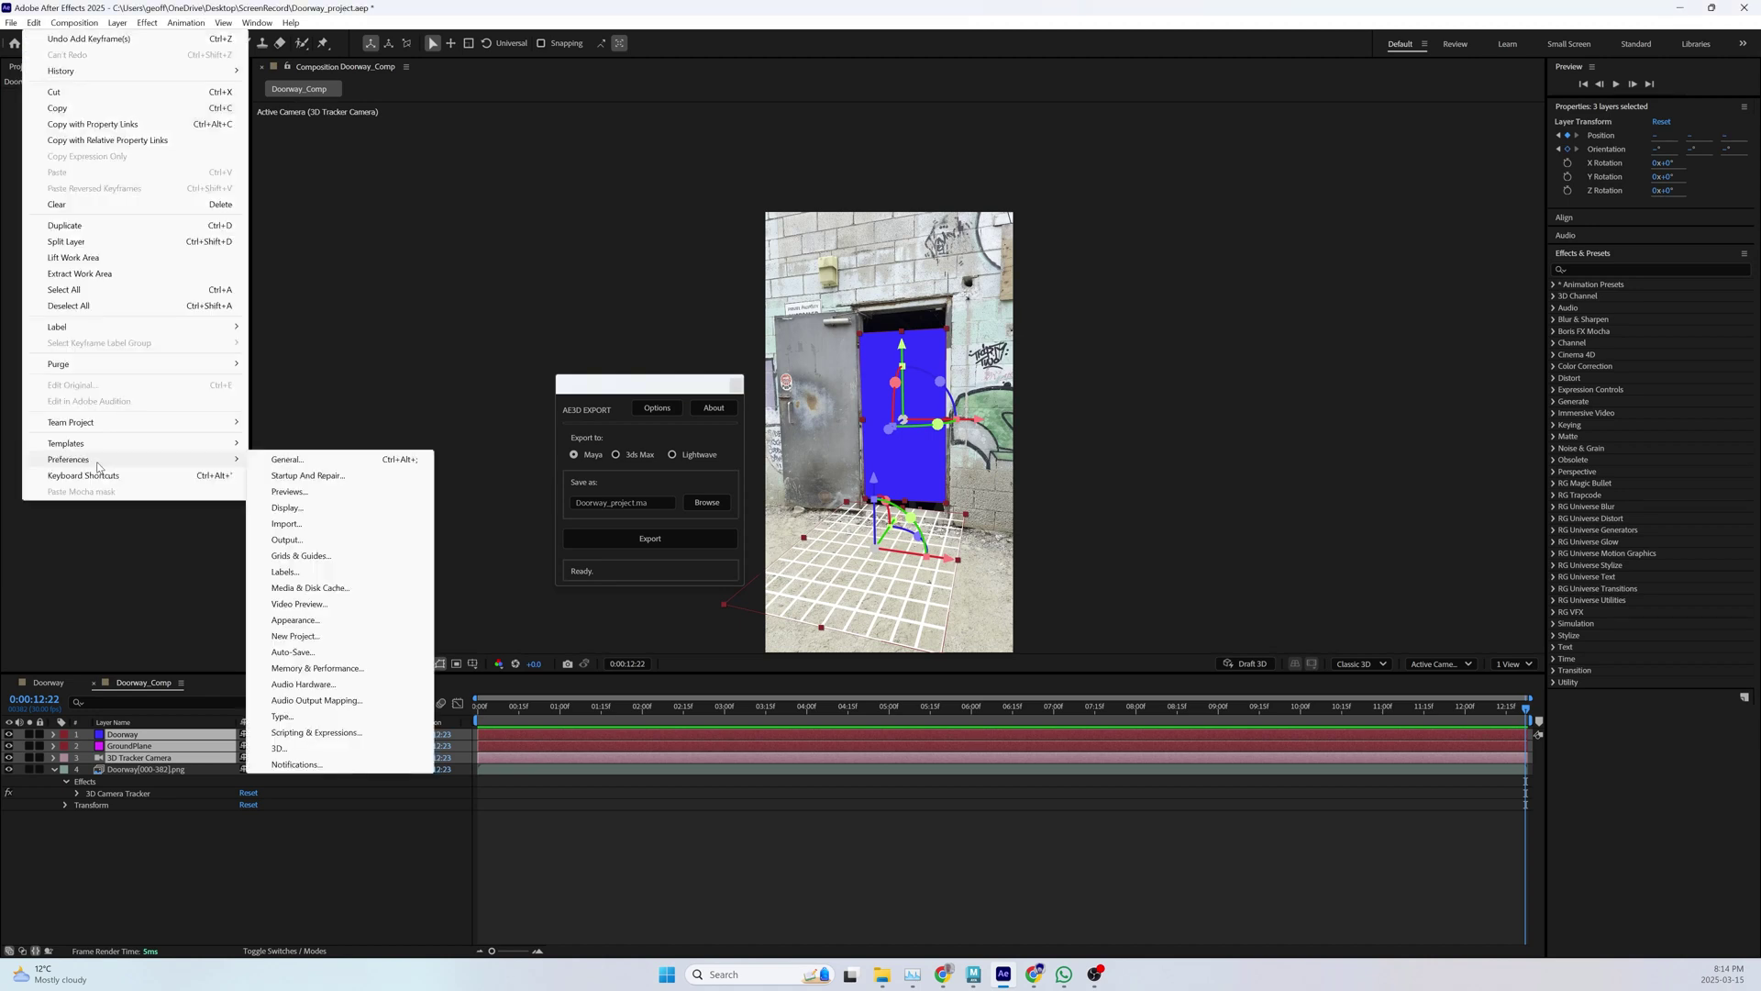
click(320, 460)
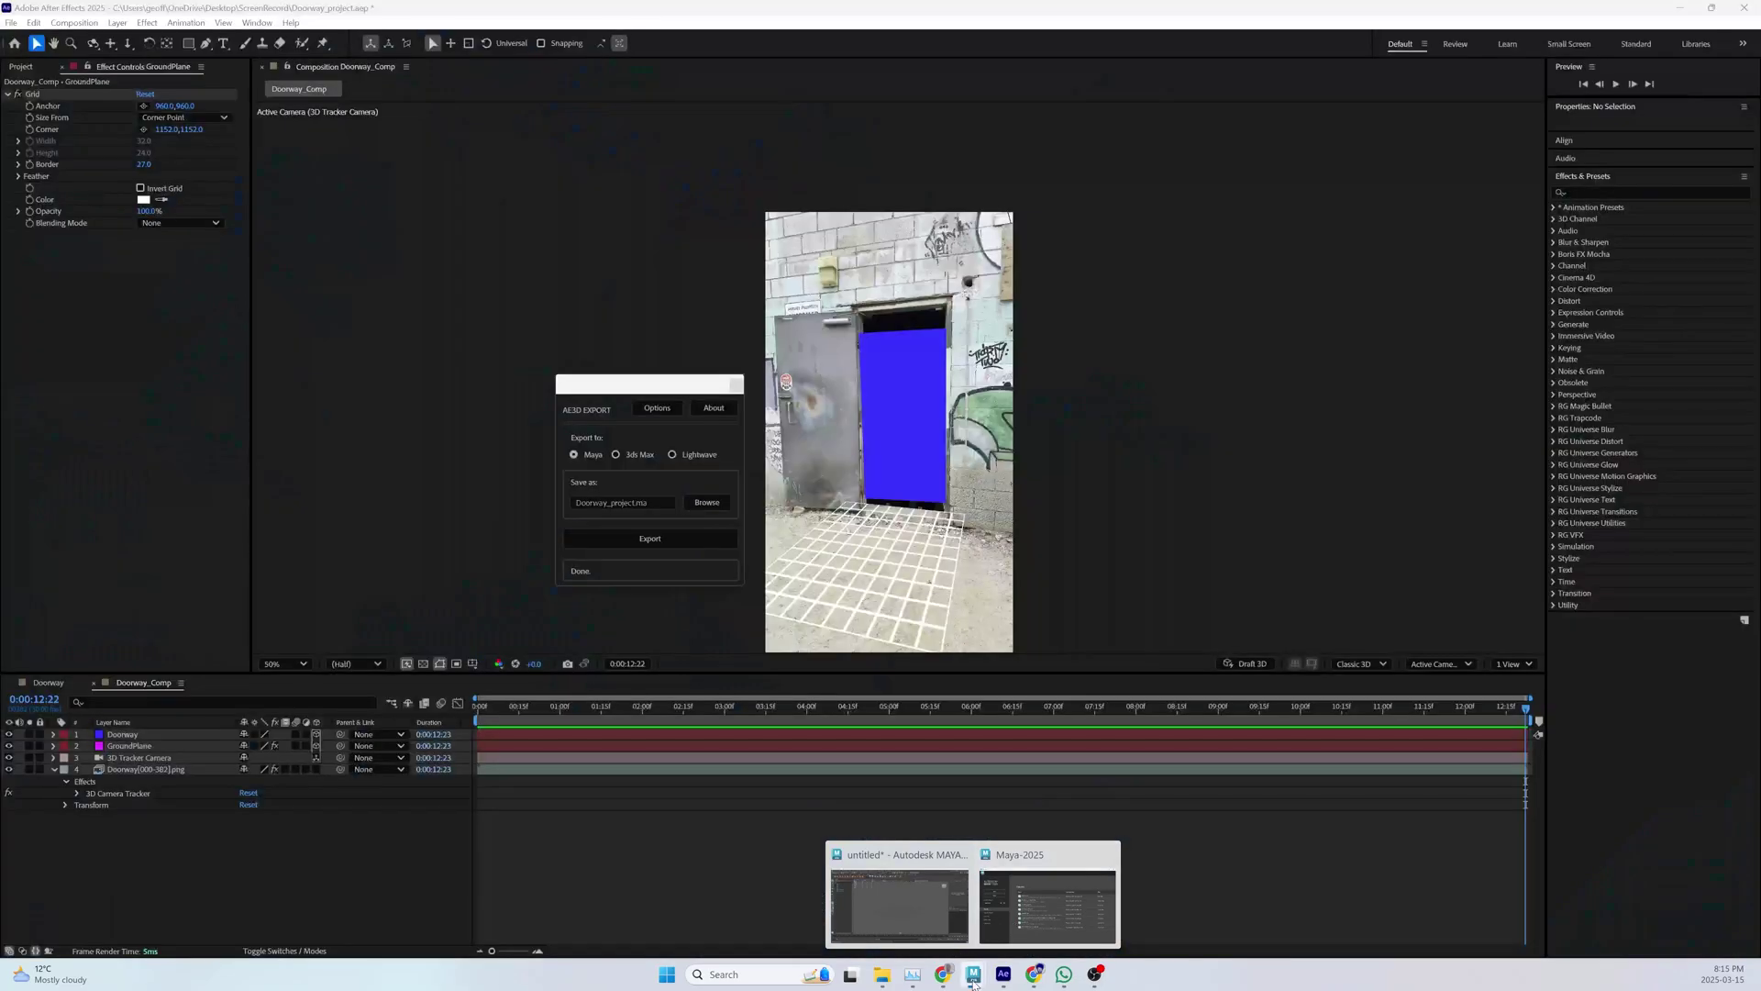
- Switch to the untitled Maya scene and import Doorway_project.ma from the Desktop
click(917, 921)
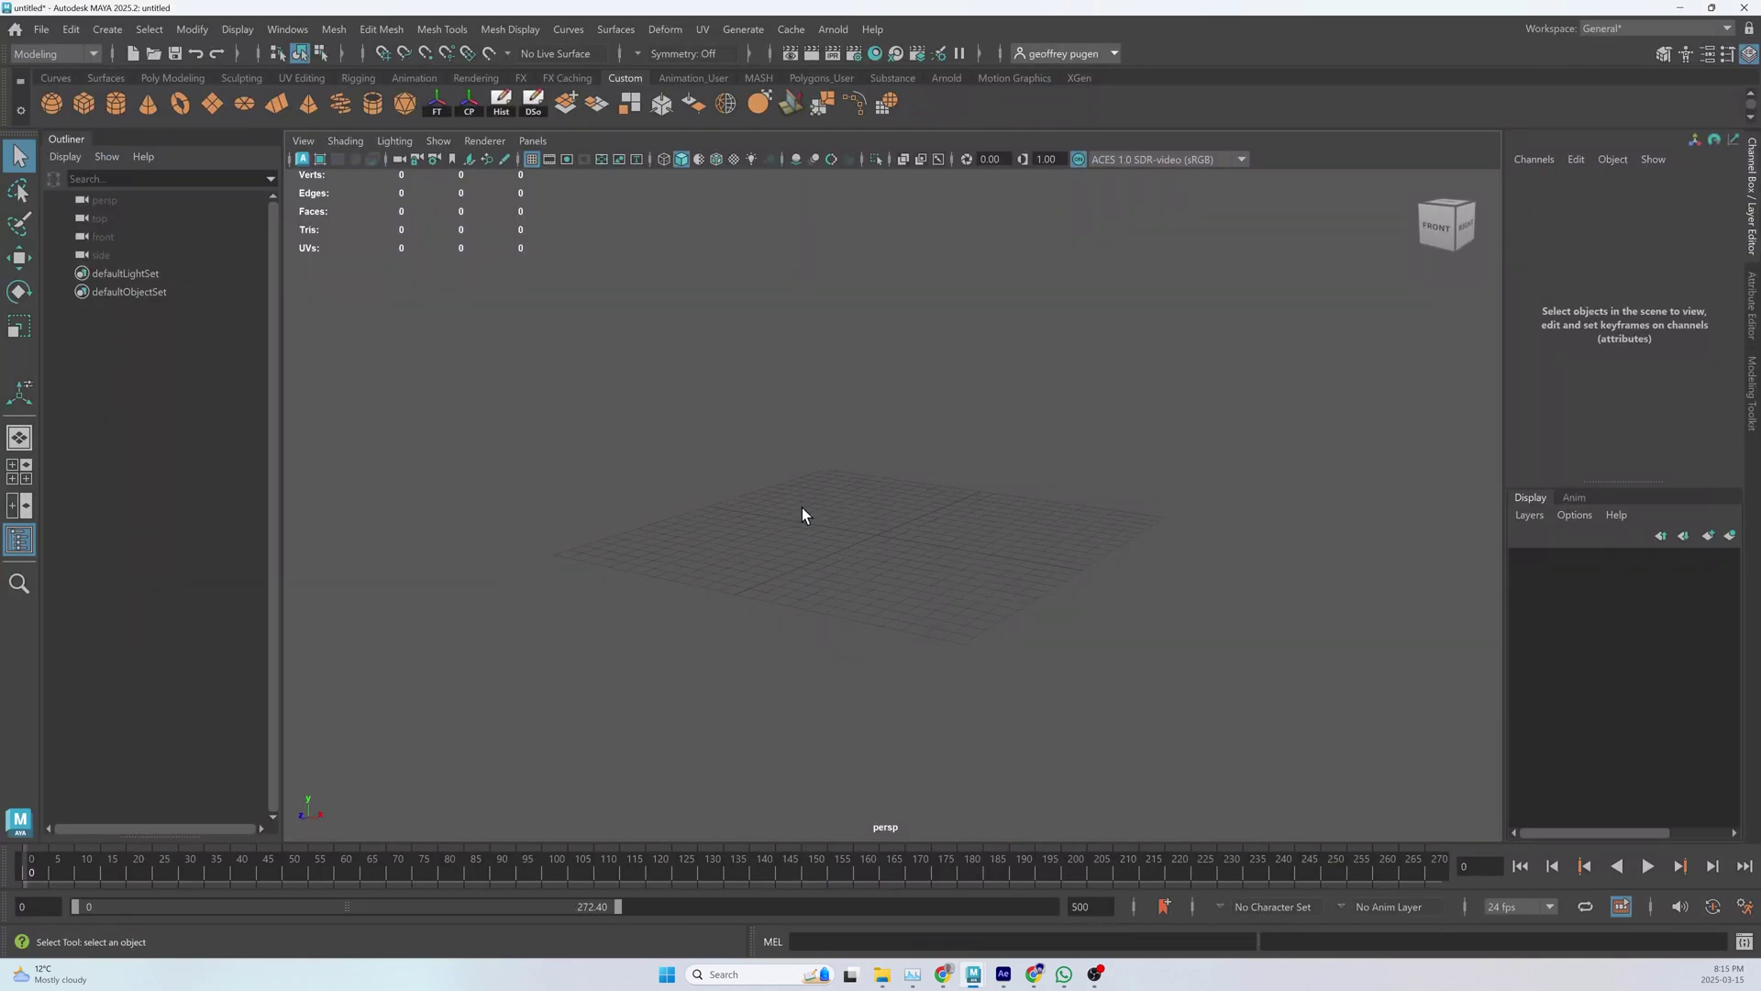
alt+drag(802, 514, 866, 605)
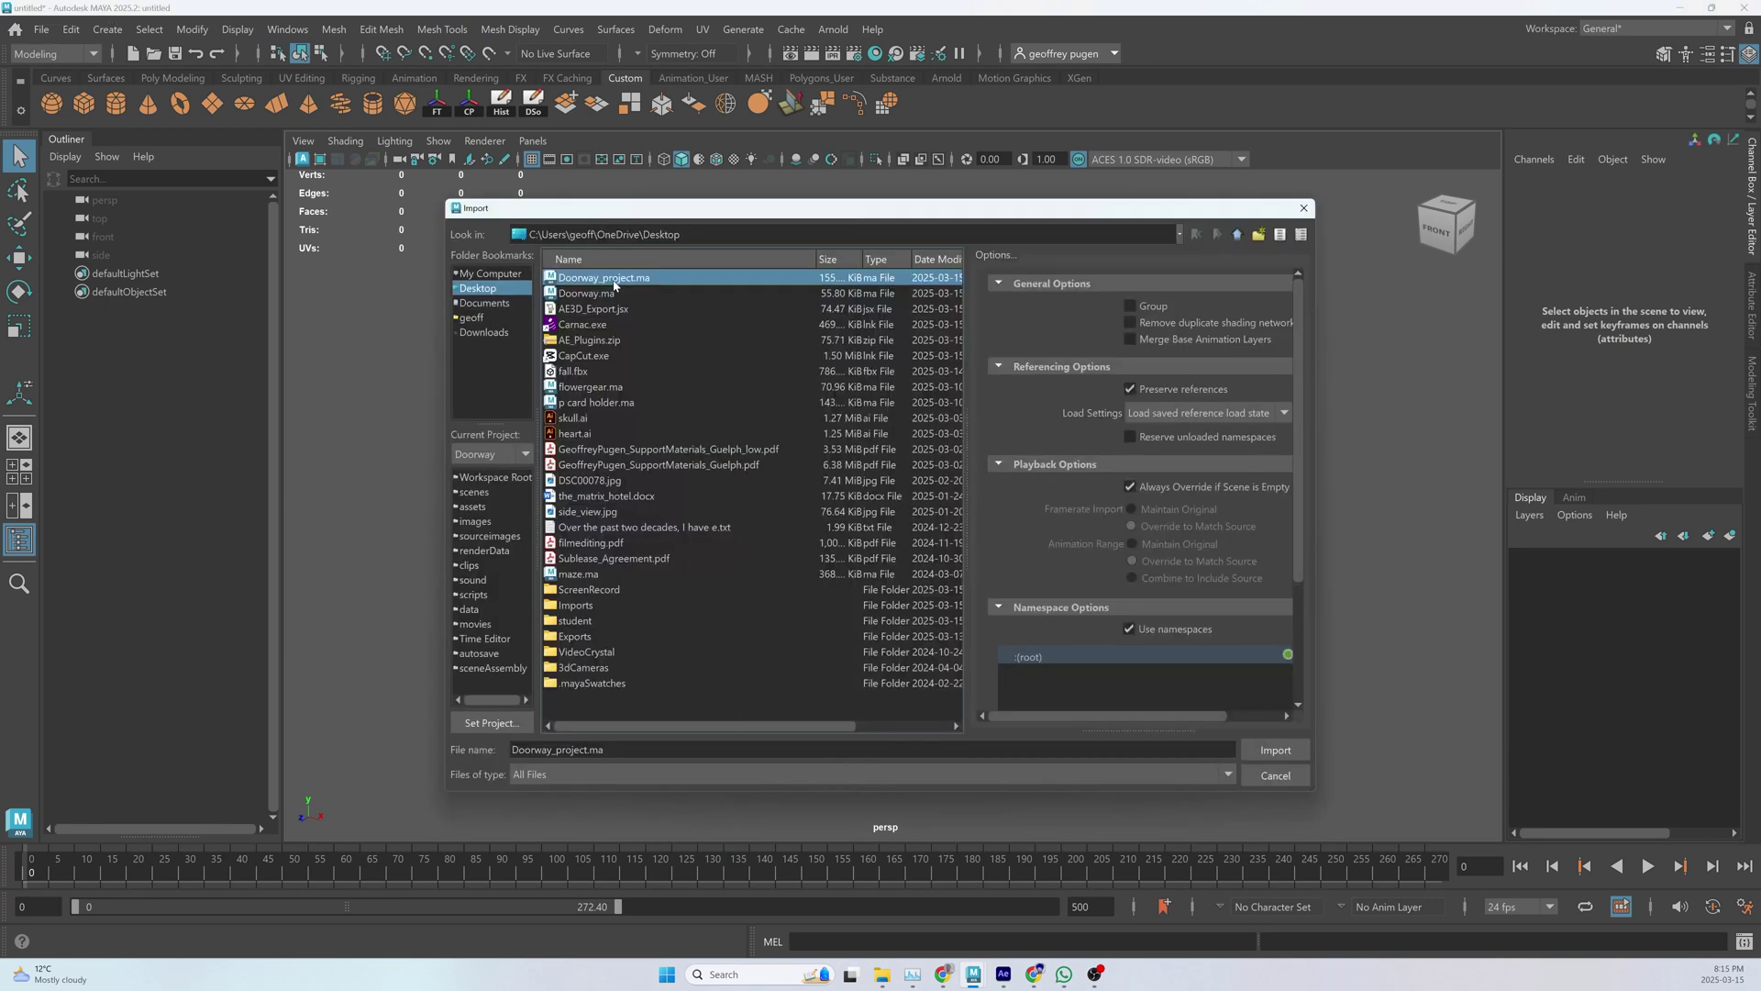
double_click(612, 279)
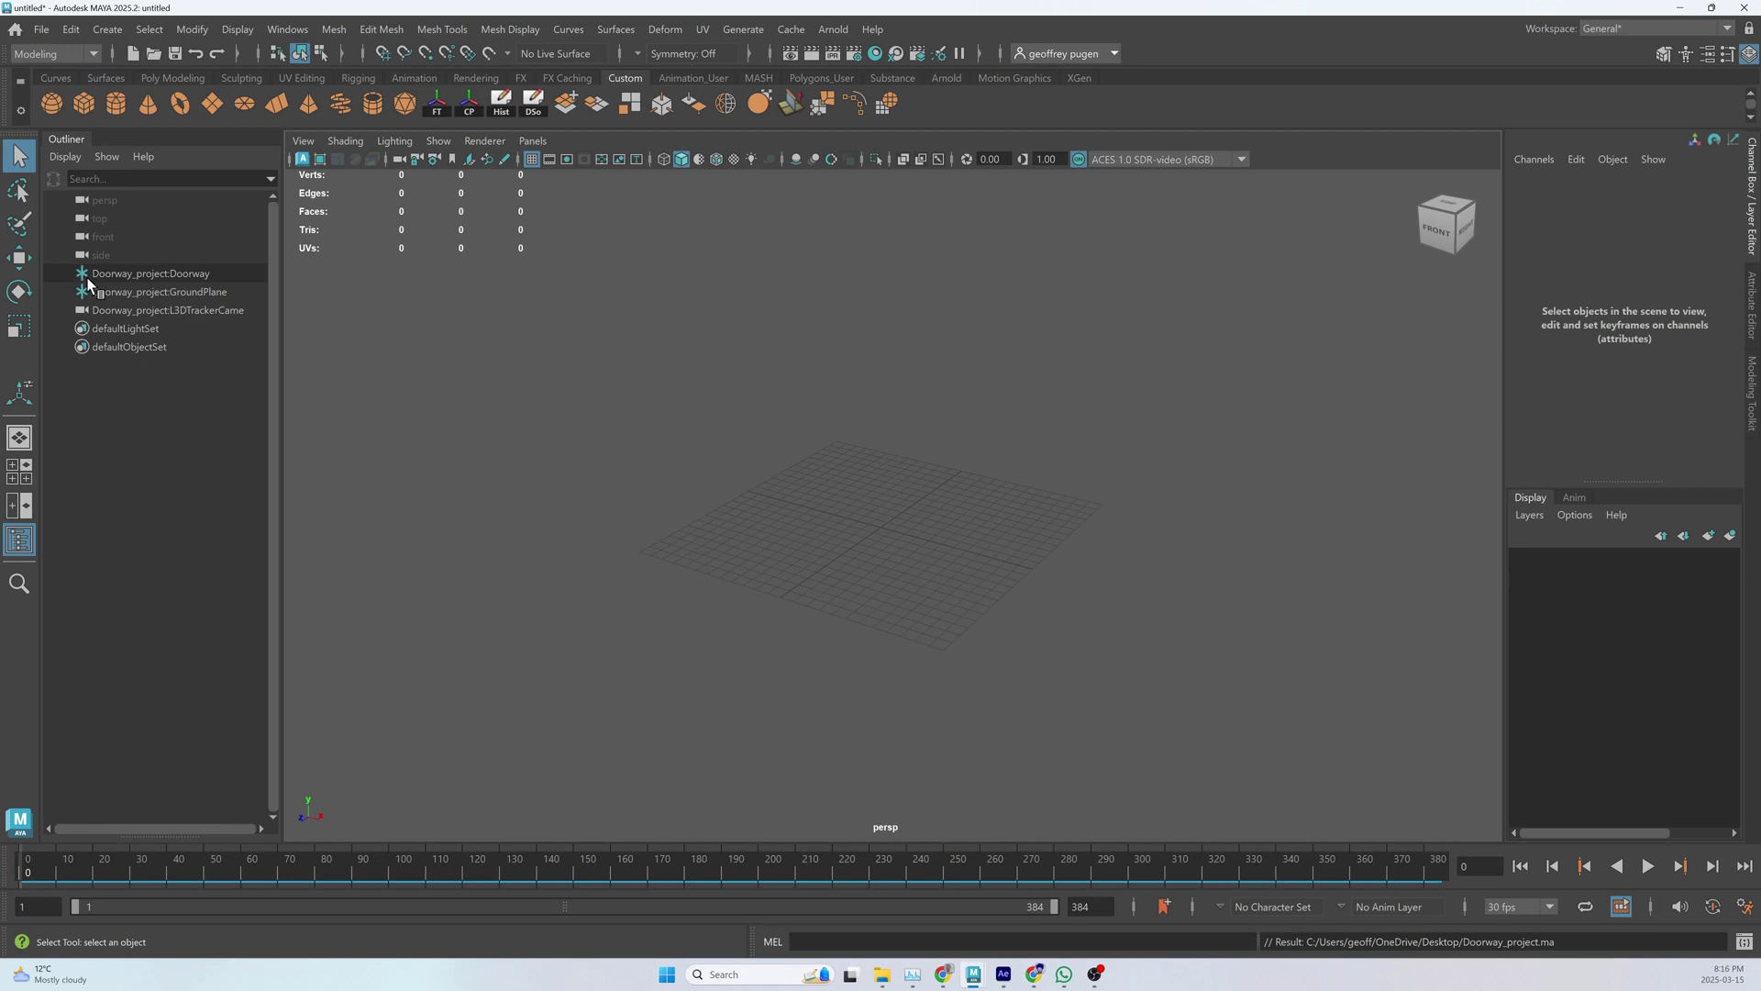
- Group the imported Doorway and GroundPlane locators with the tracker camera and rename the group Ae_grp
click(189, 293)
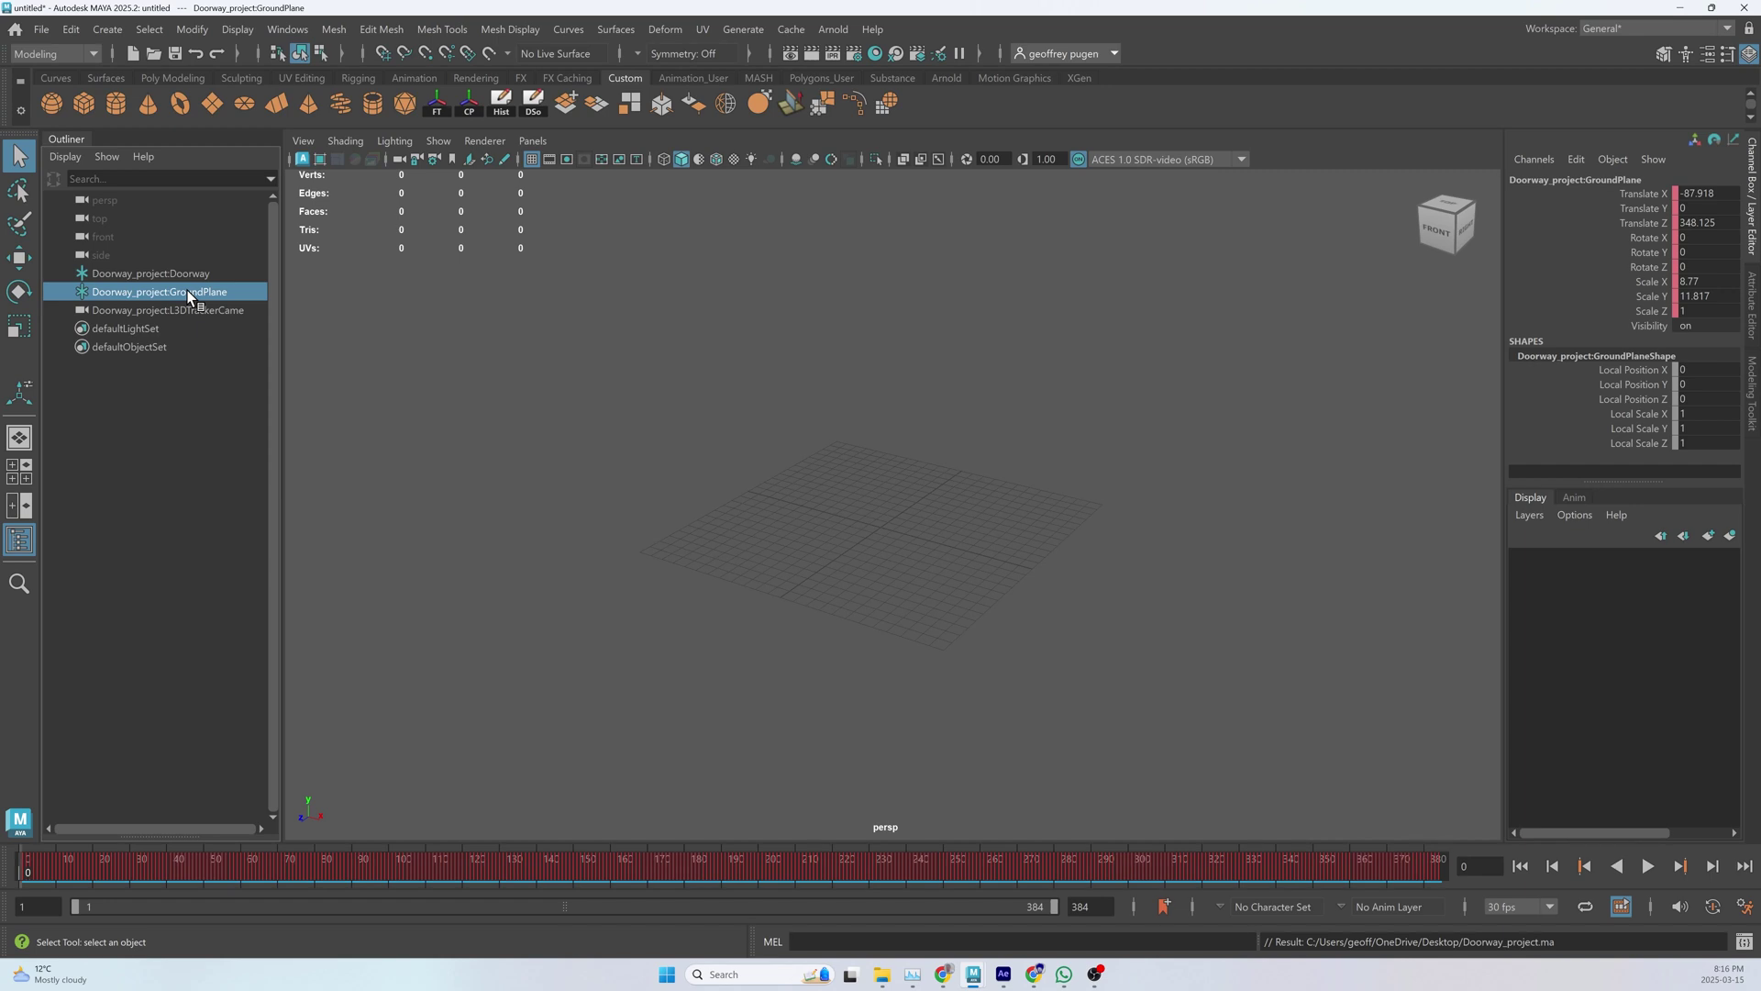
key(ctrl+g)
double_click(111, 274)
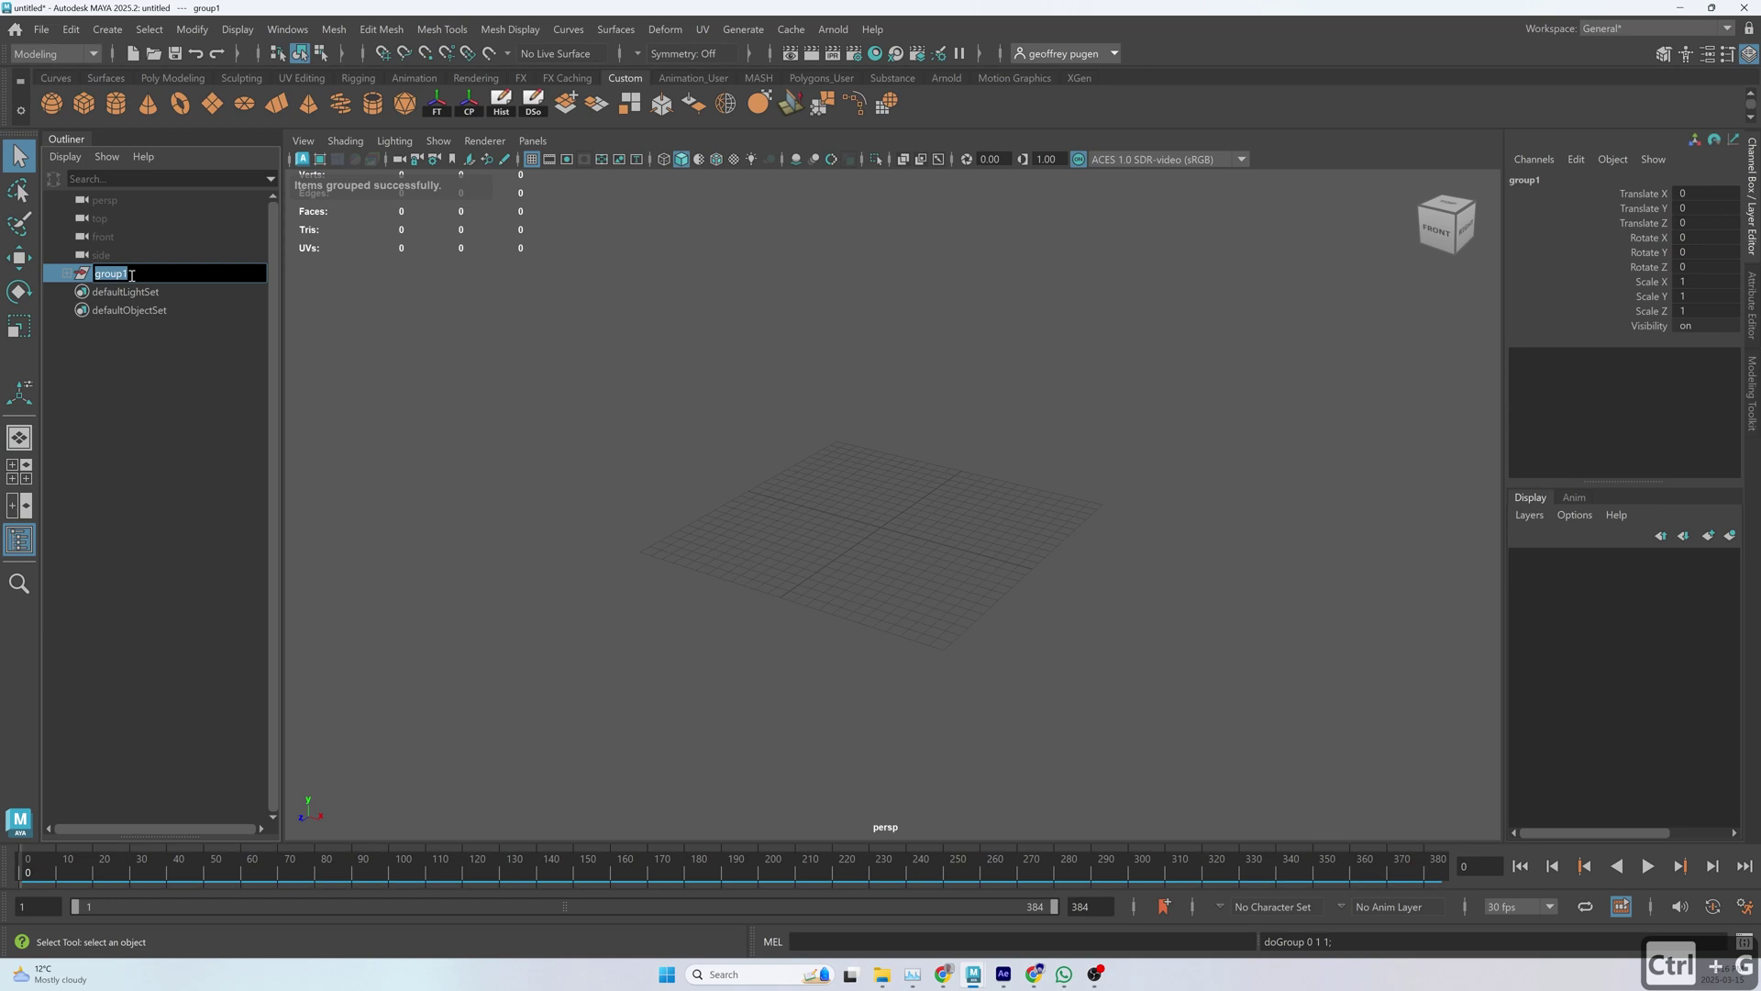
text(Ae)
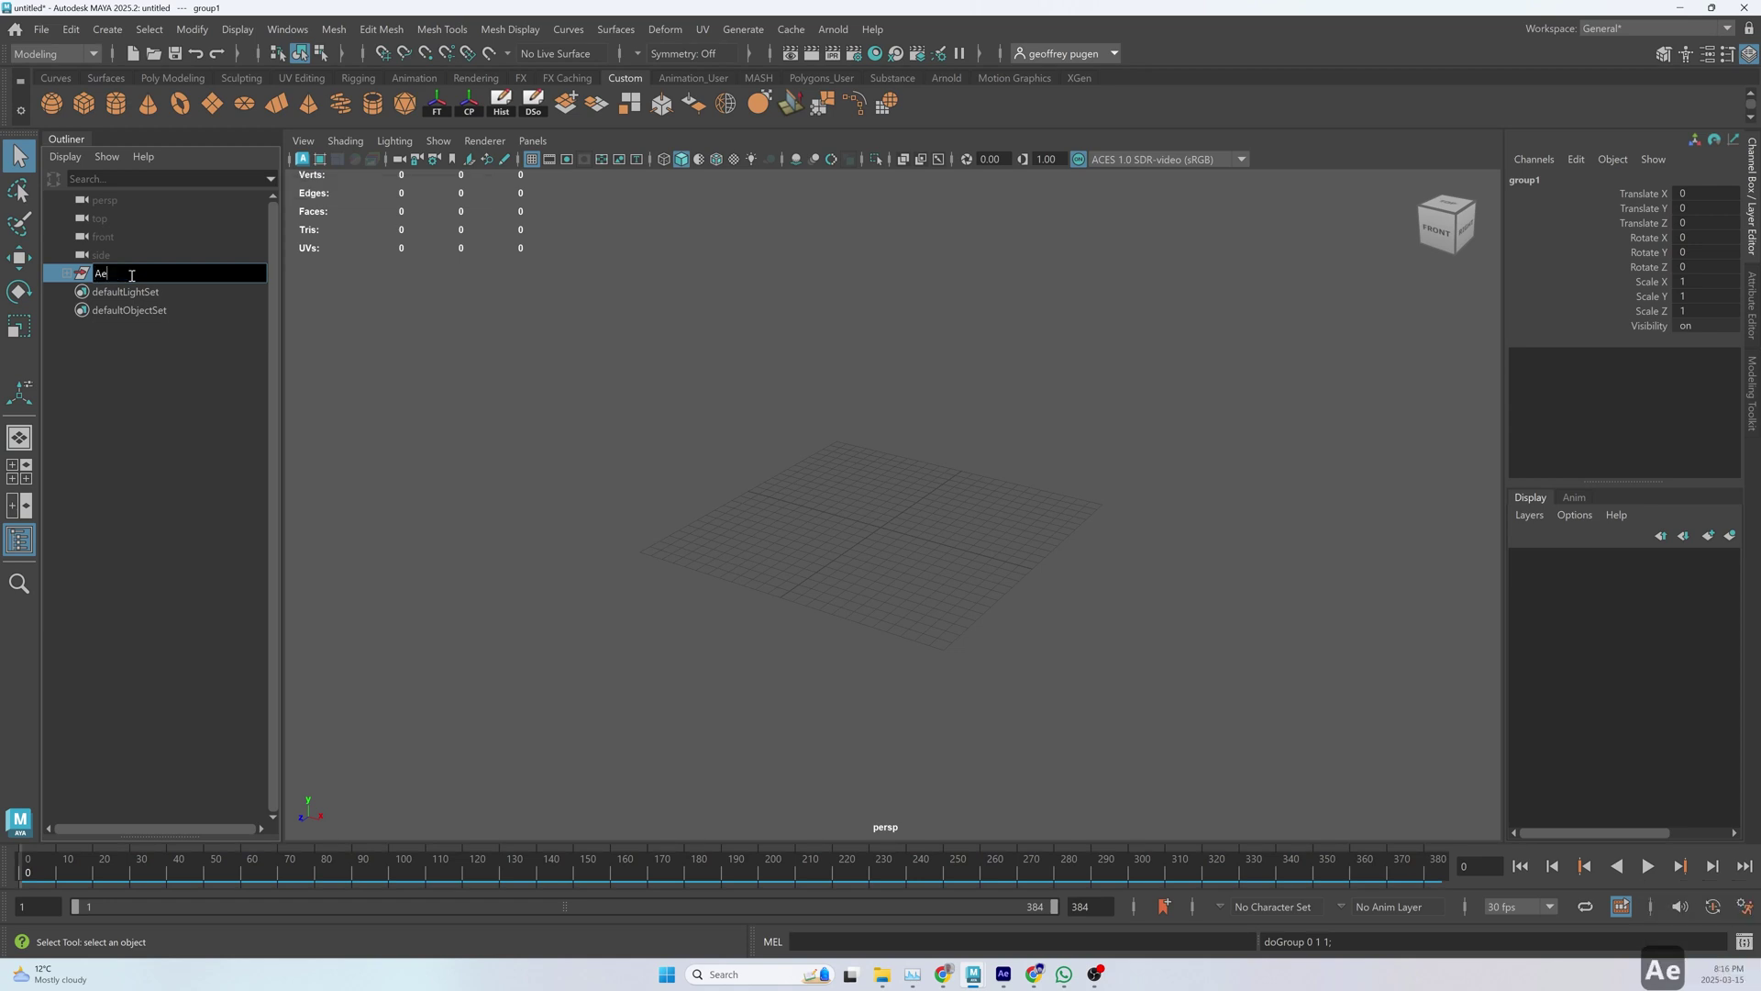
text(_grp)
key(Return)
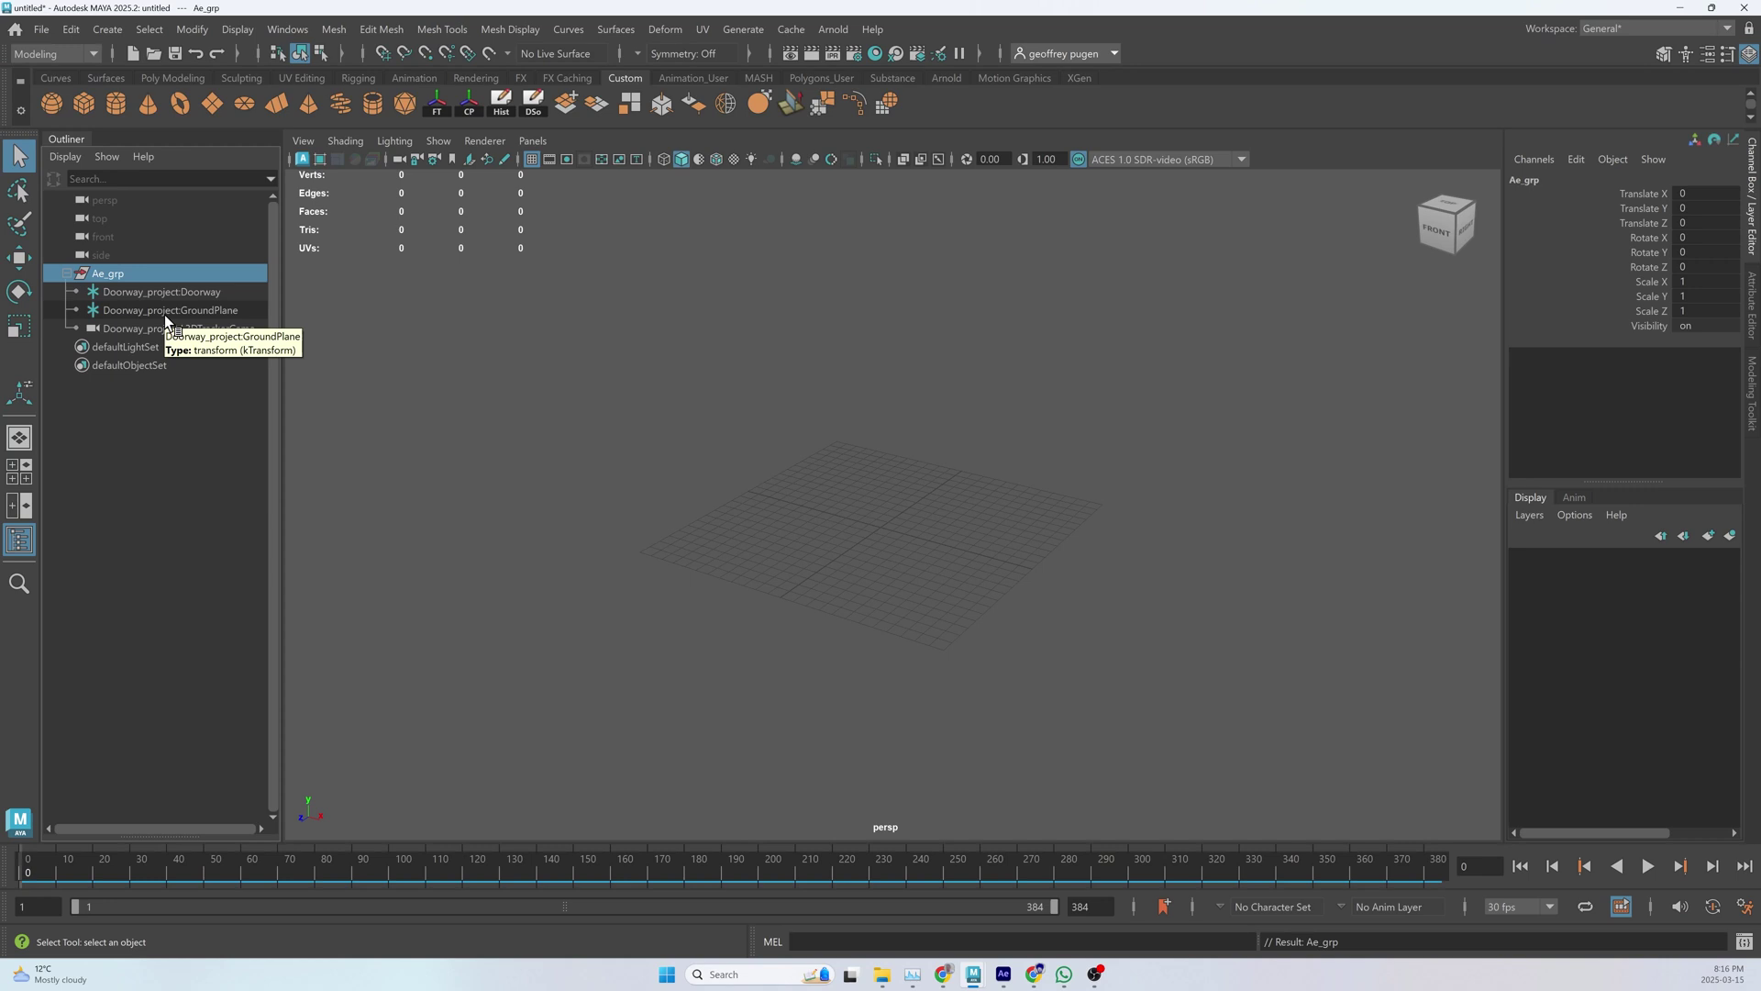
- Frame the GroundPlane locator and snap the pivot of Ae_grp to that locator's center
click(167, 314)
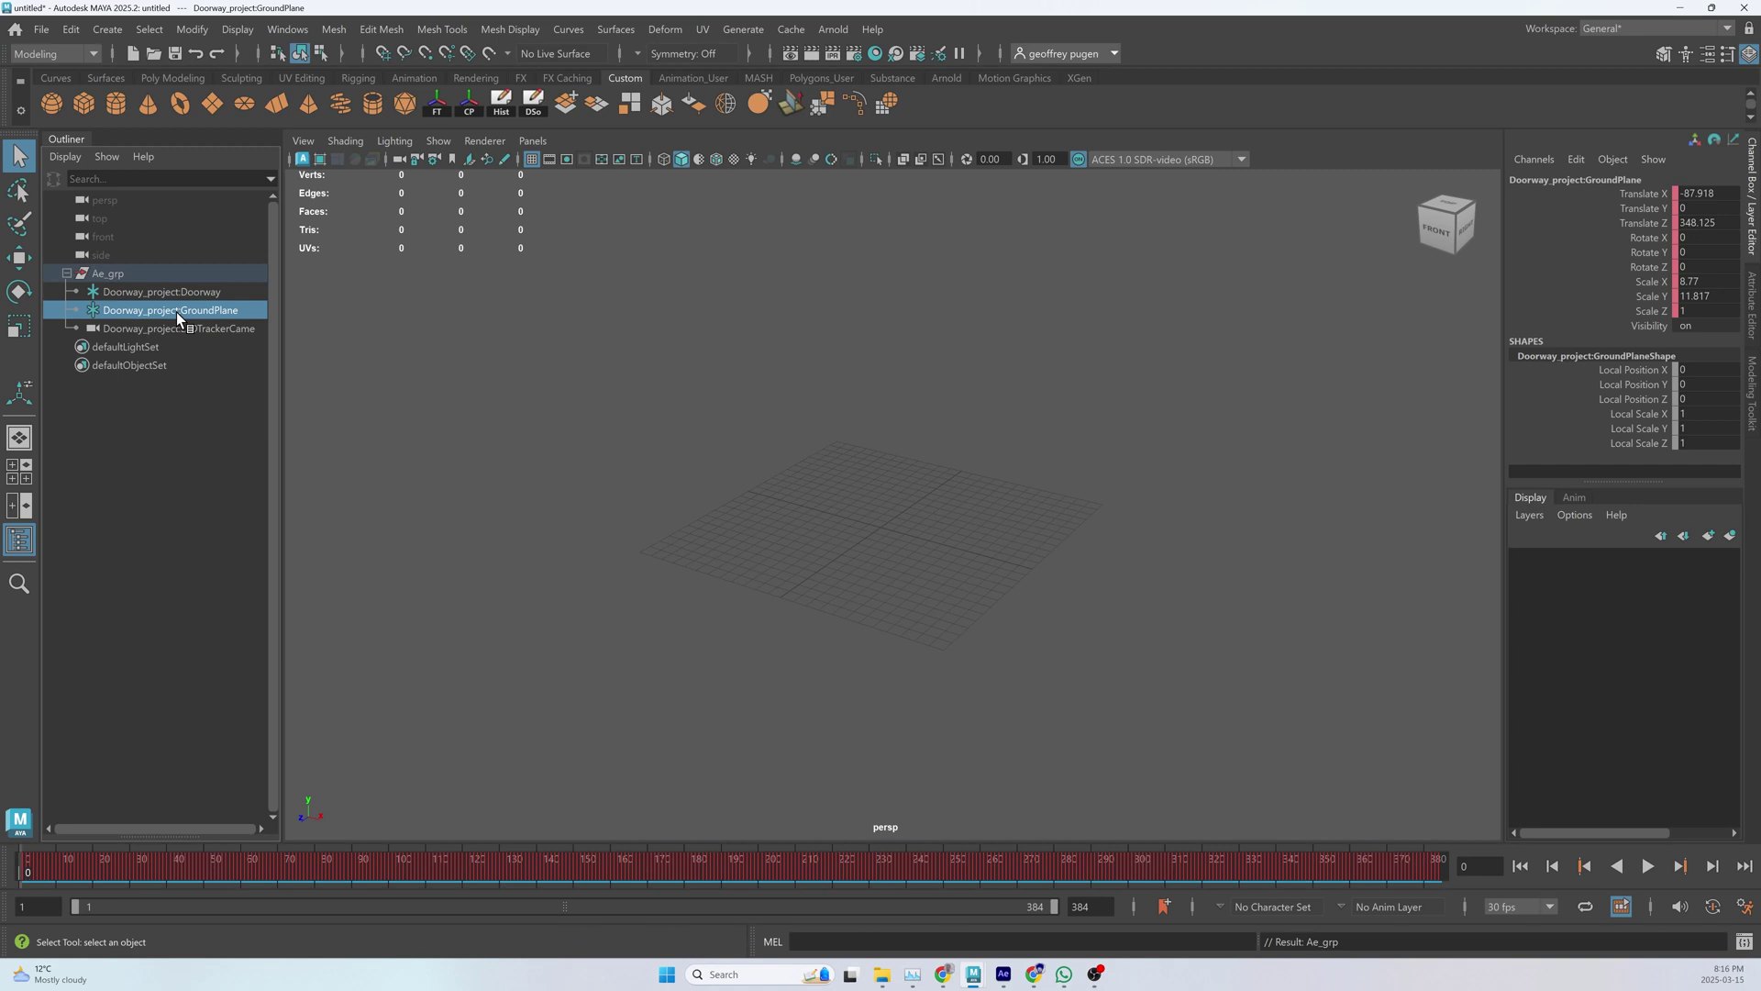
key(f)
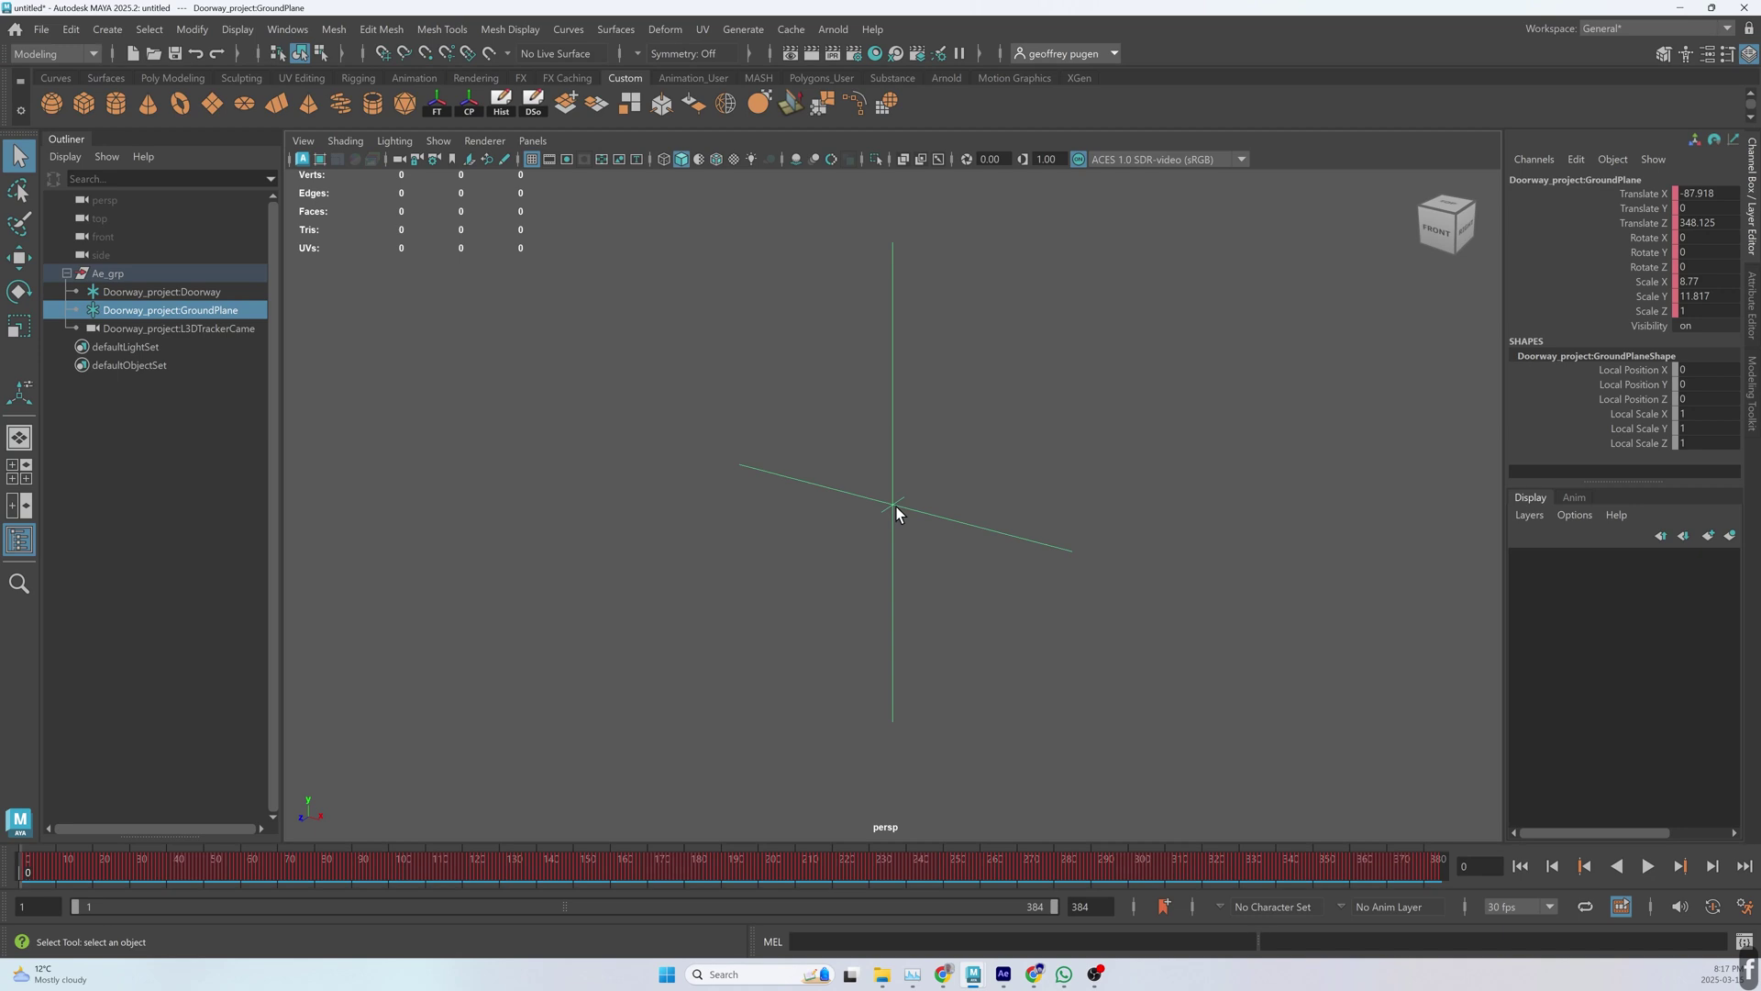
click(109, 274)
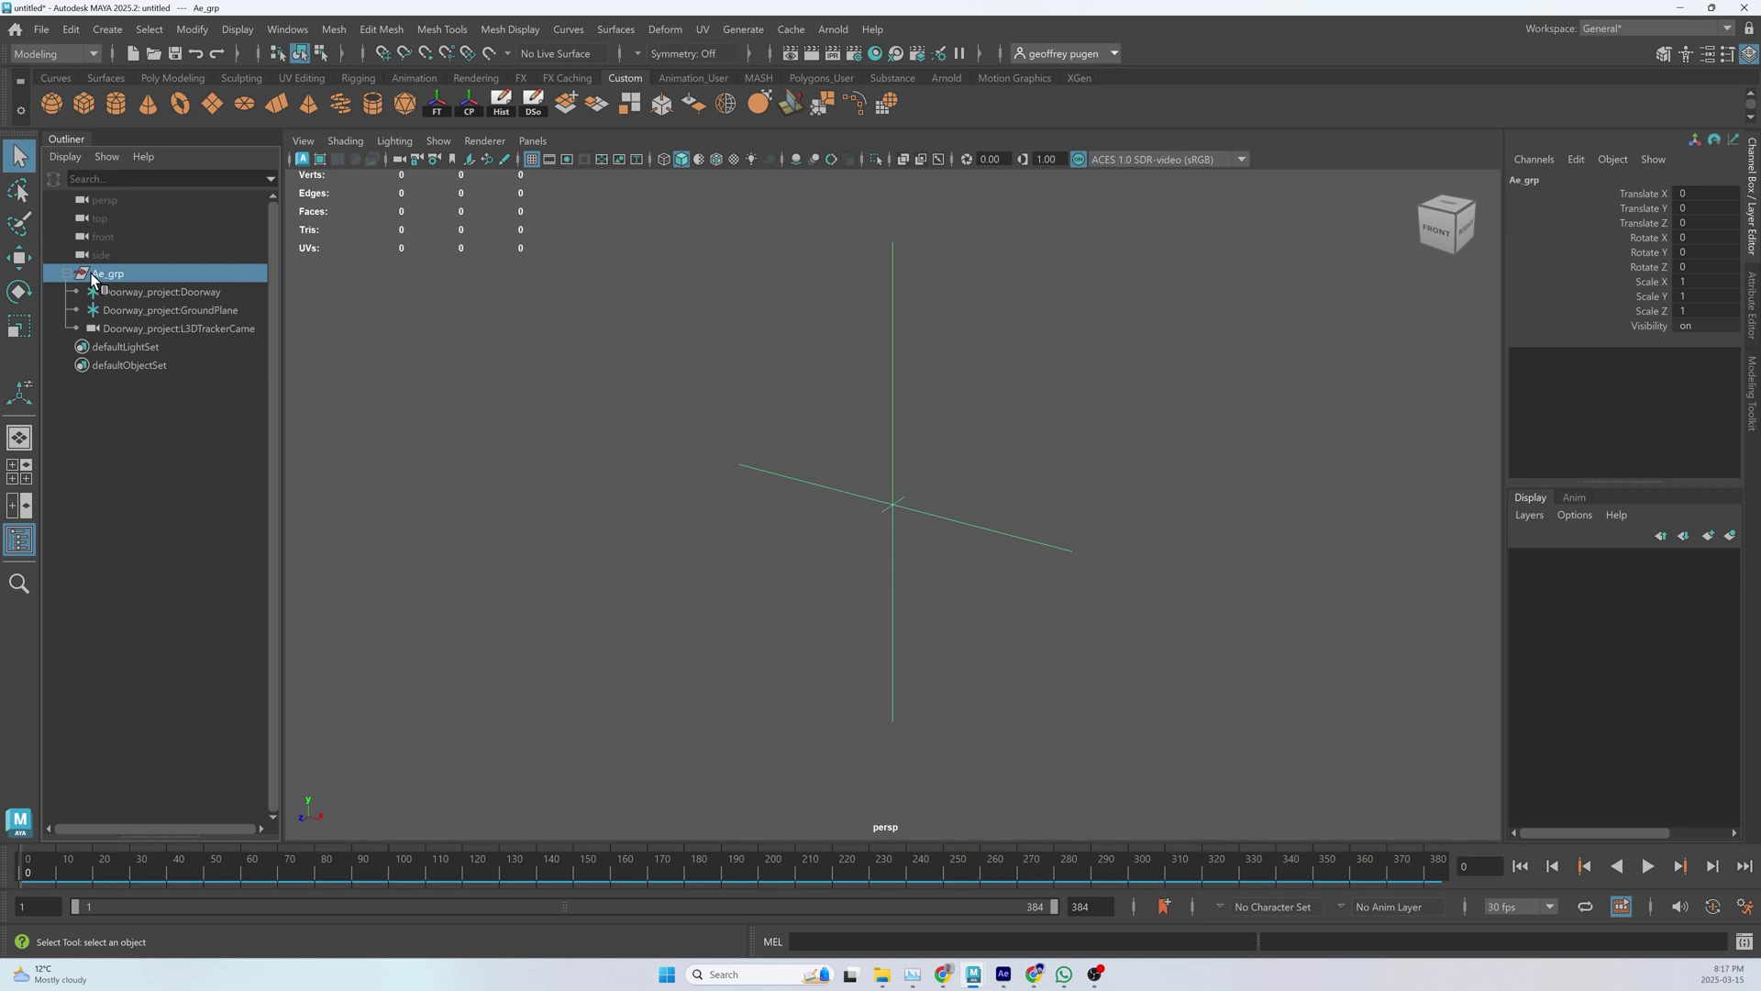
key(w)
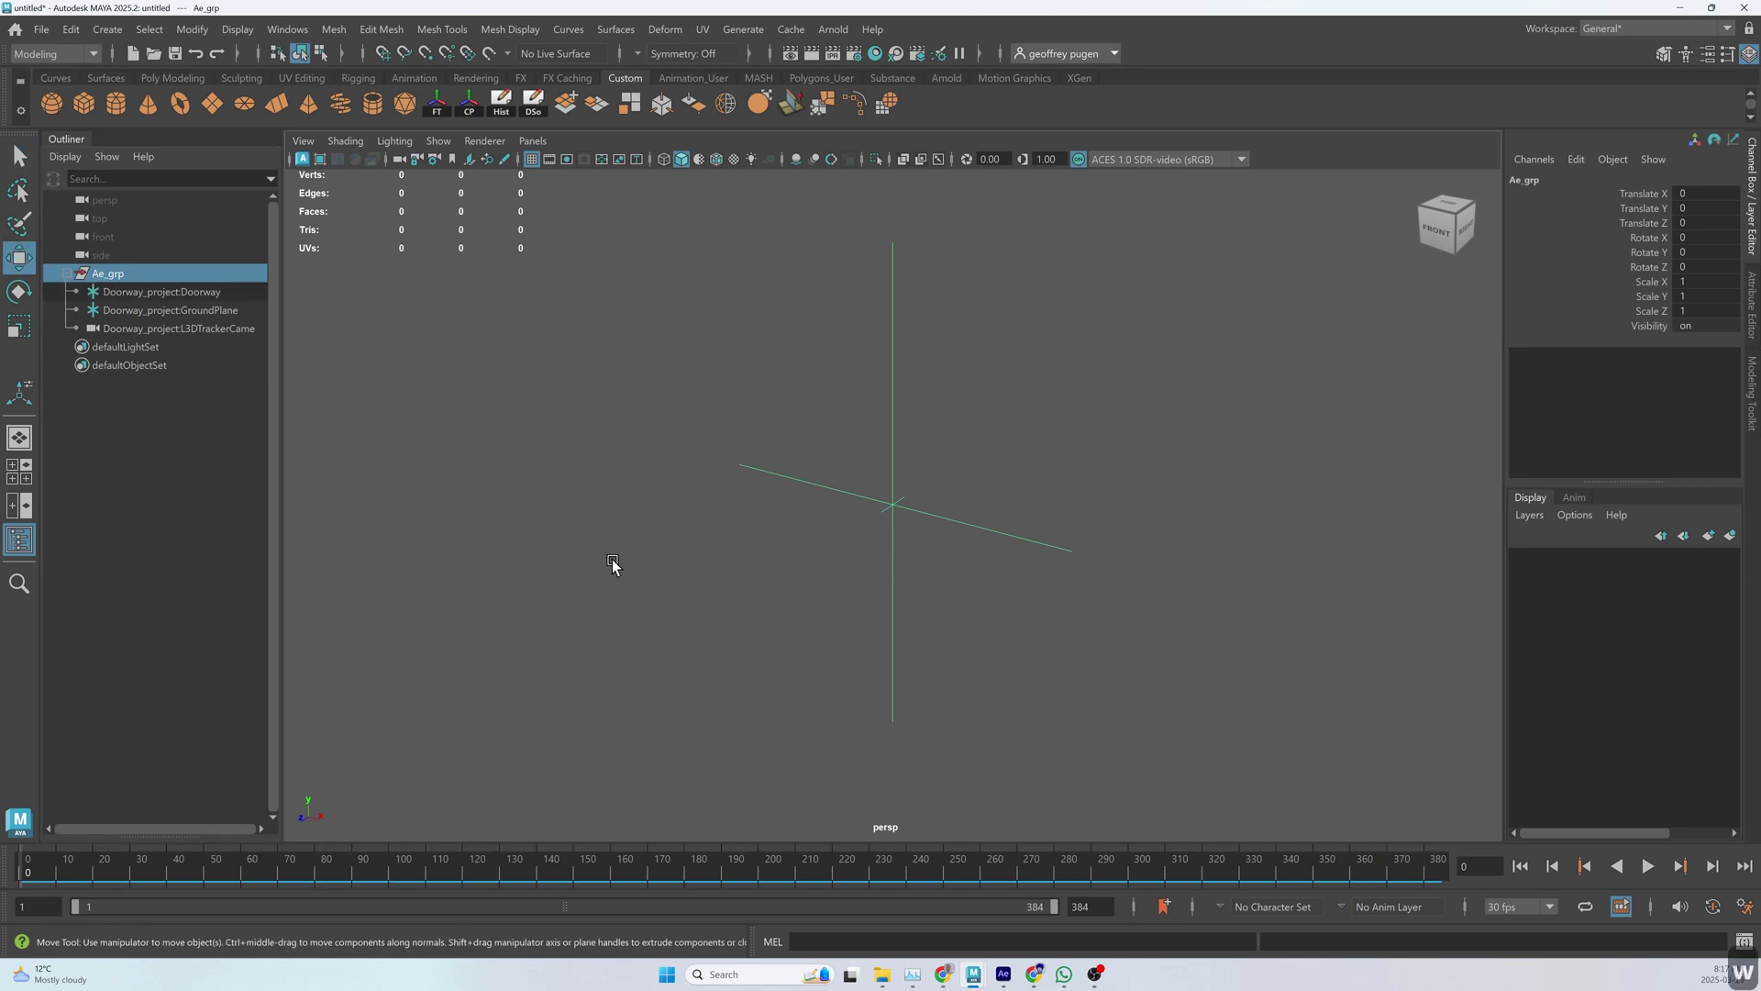
key(d)
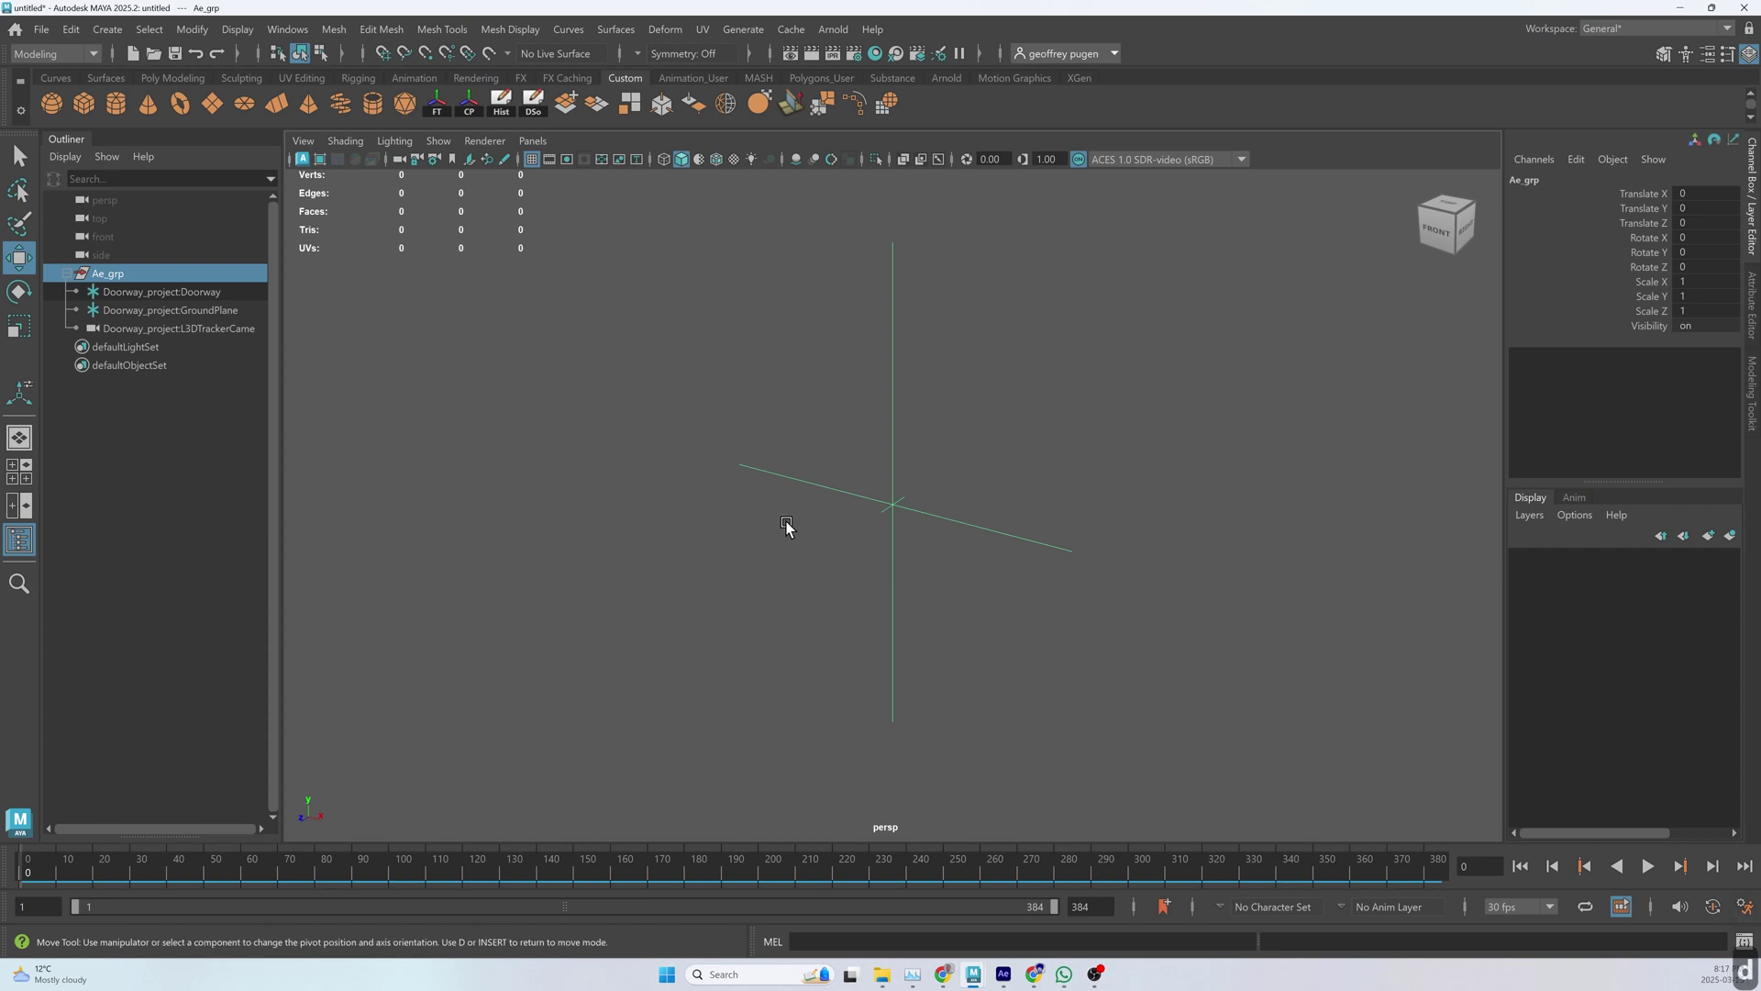
key(v)
middle_drag(786, 522, 900, 511)
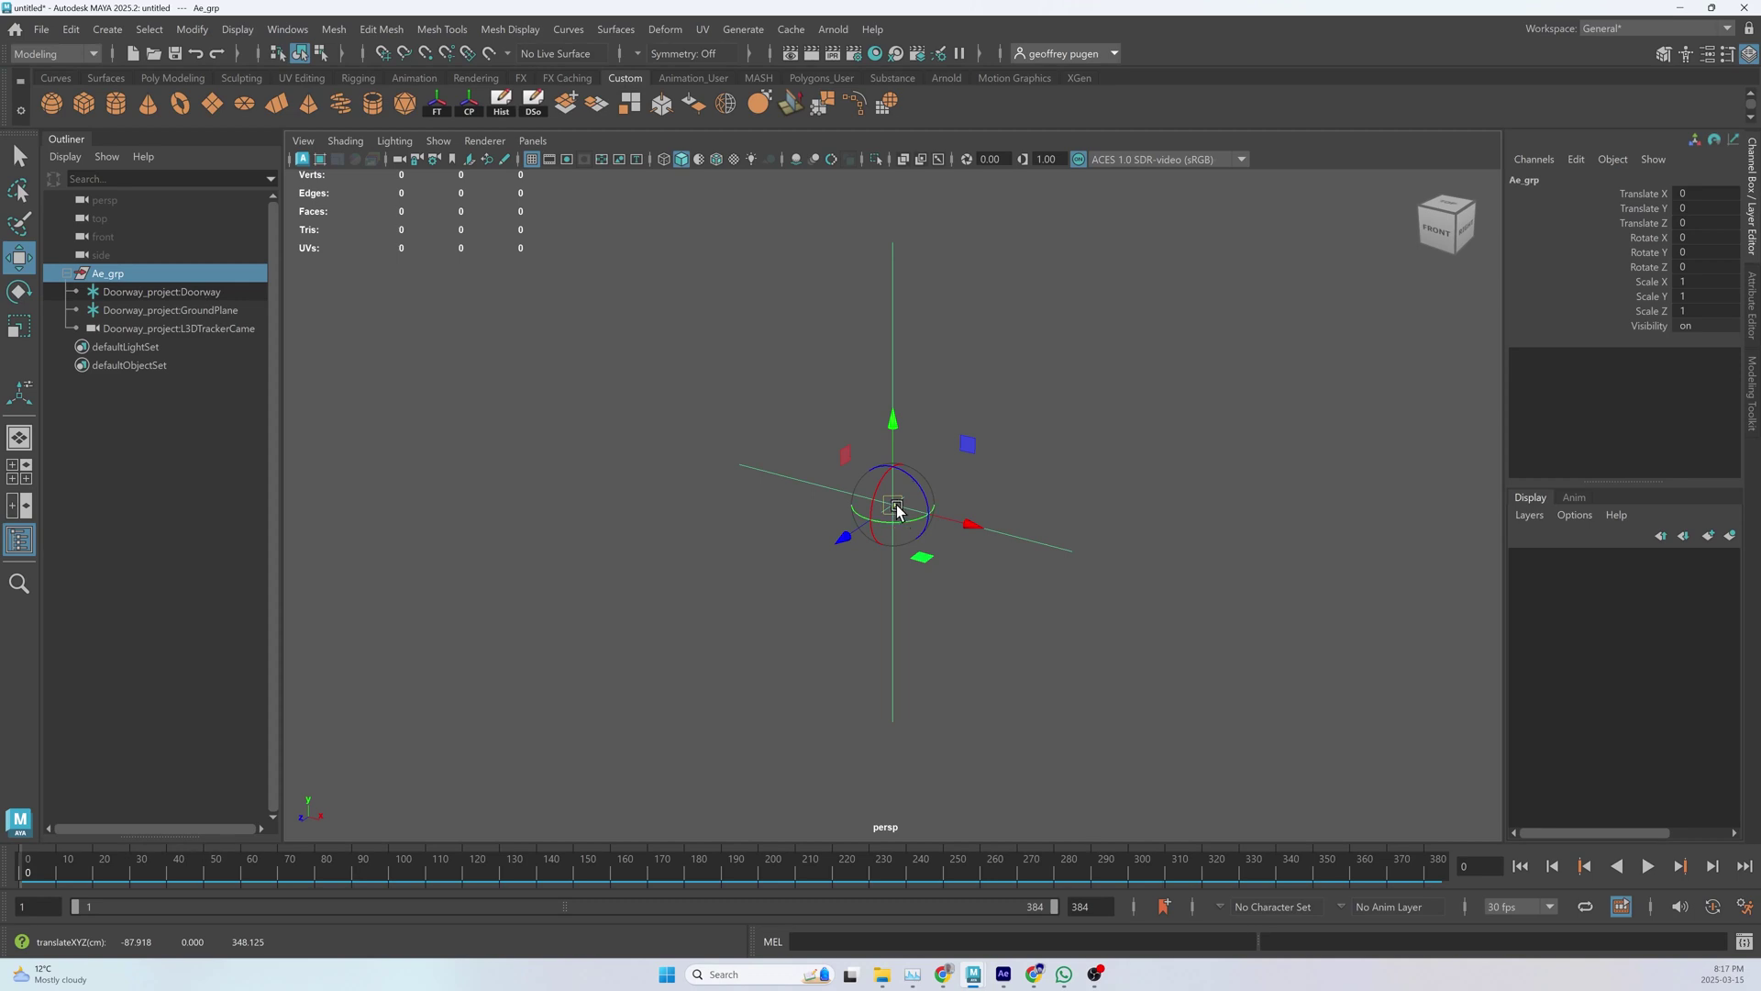
key(d)
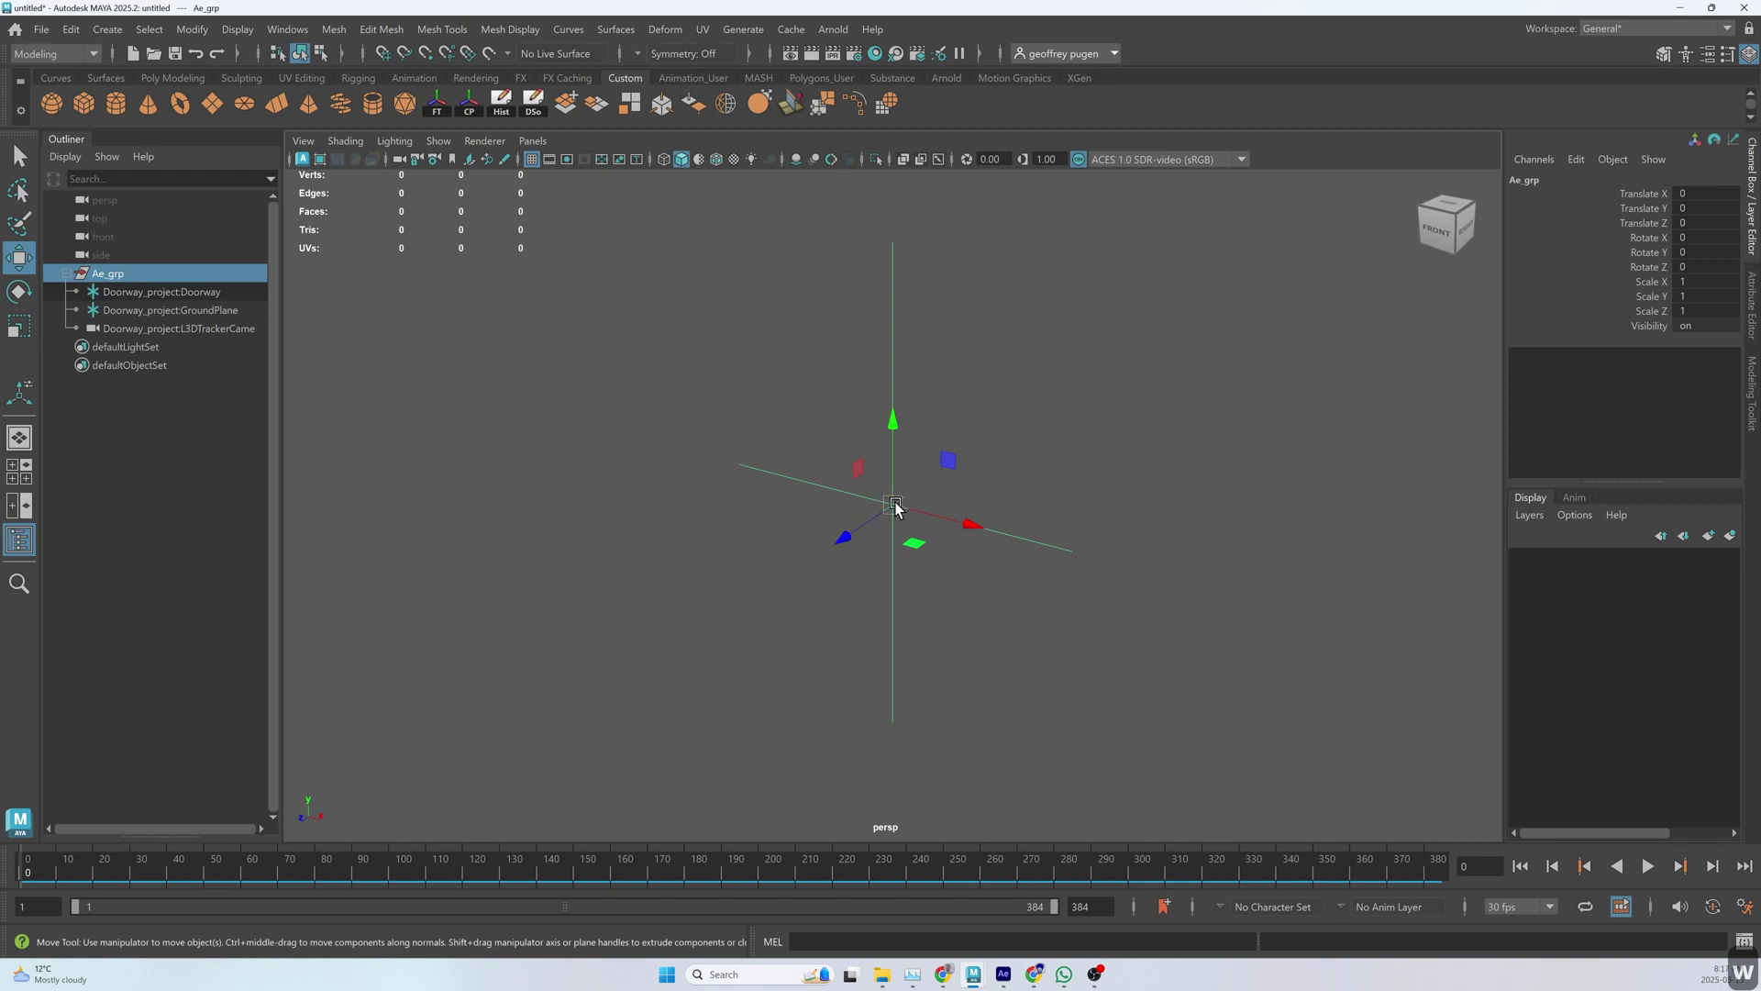
- Move Ae_grp by its pivot and snap it to the grid origin
scroll(622, 469, down, 12)
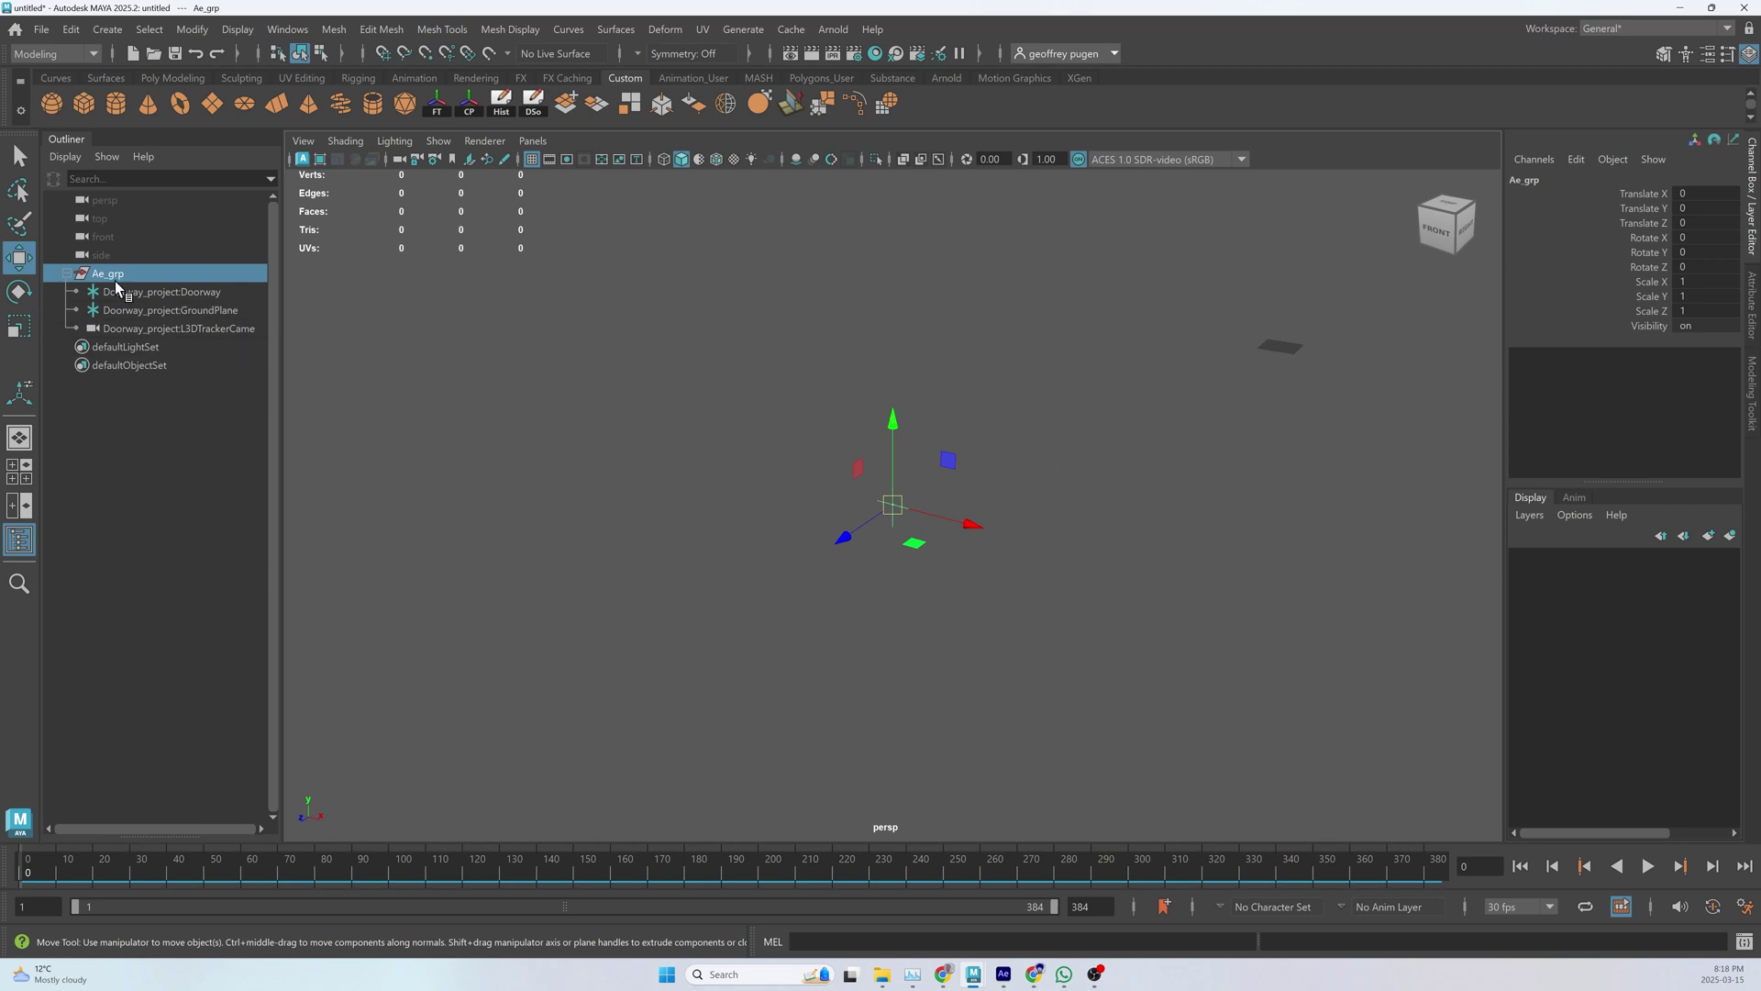
click(1431, 241)
click(1431, 240)
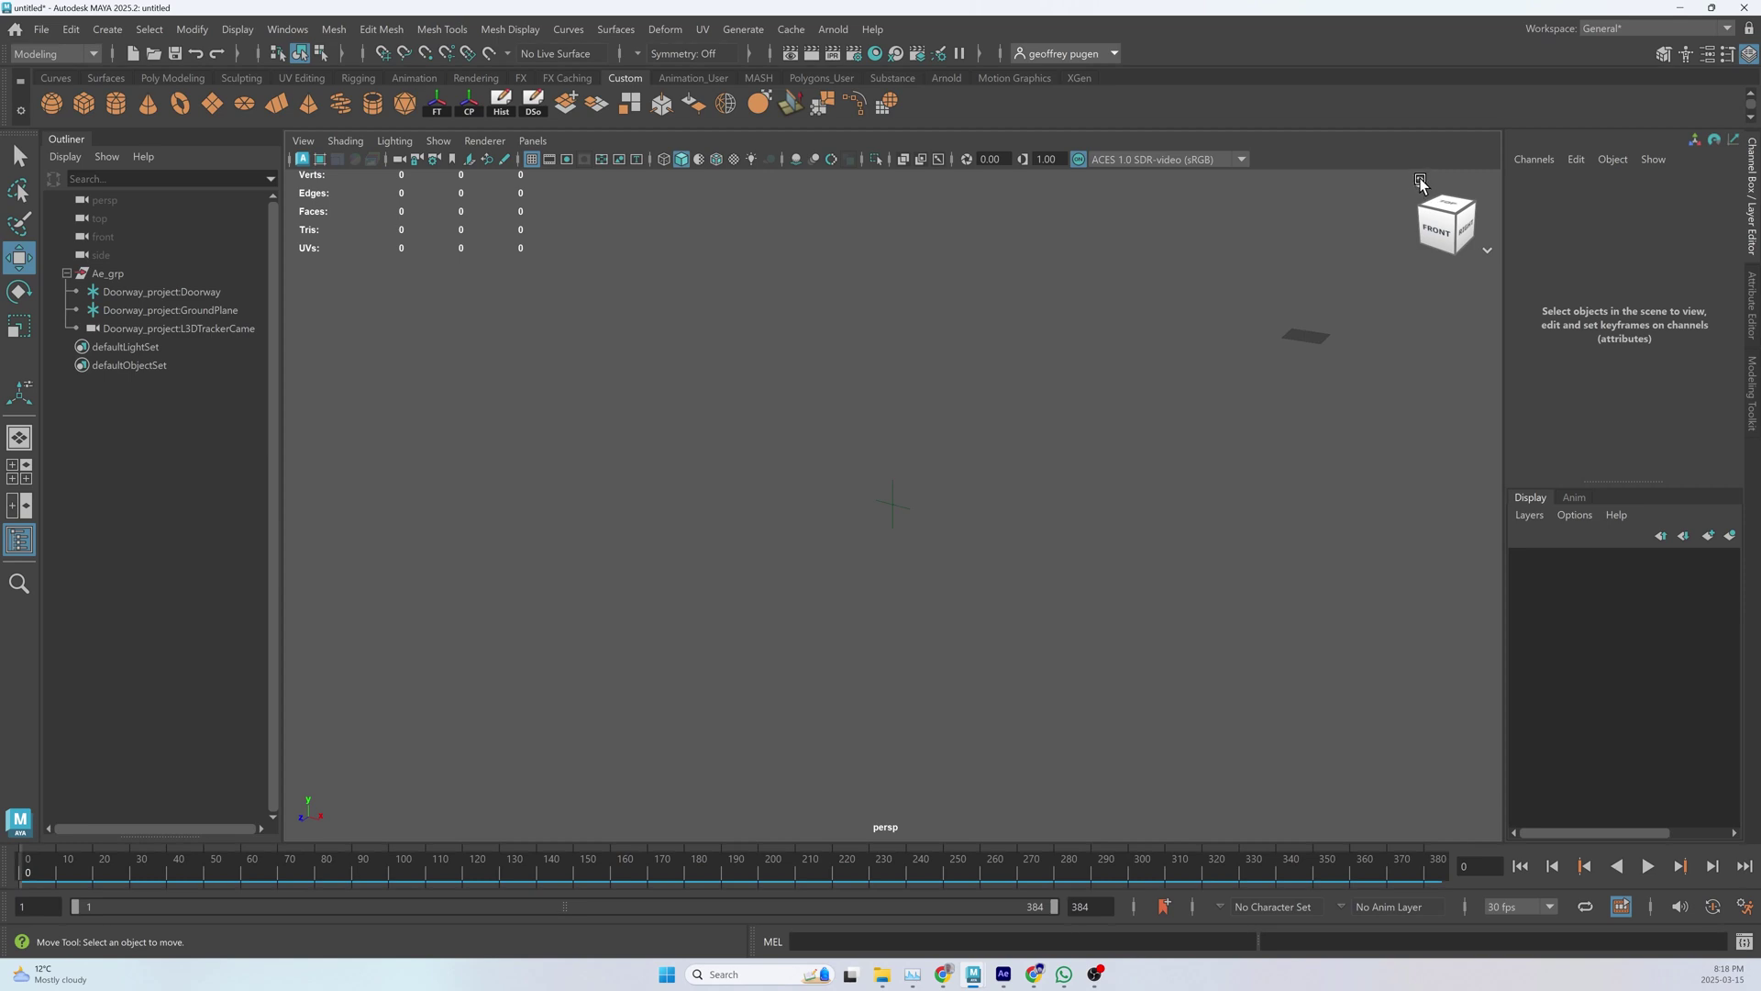
click(1419, 181)
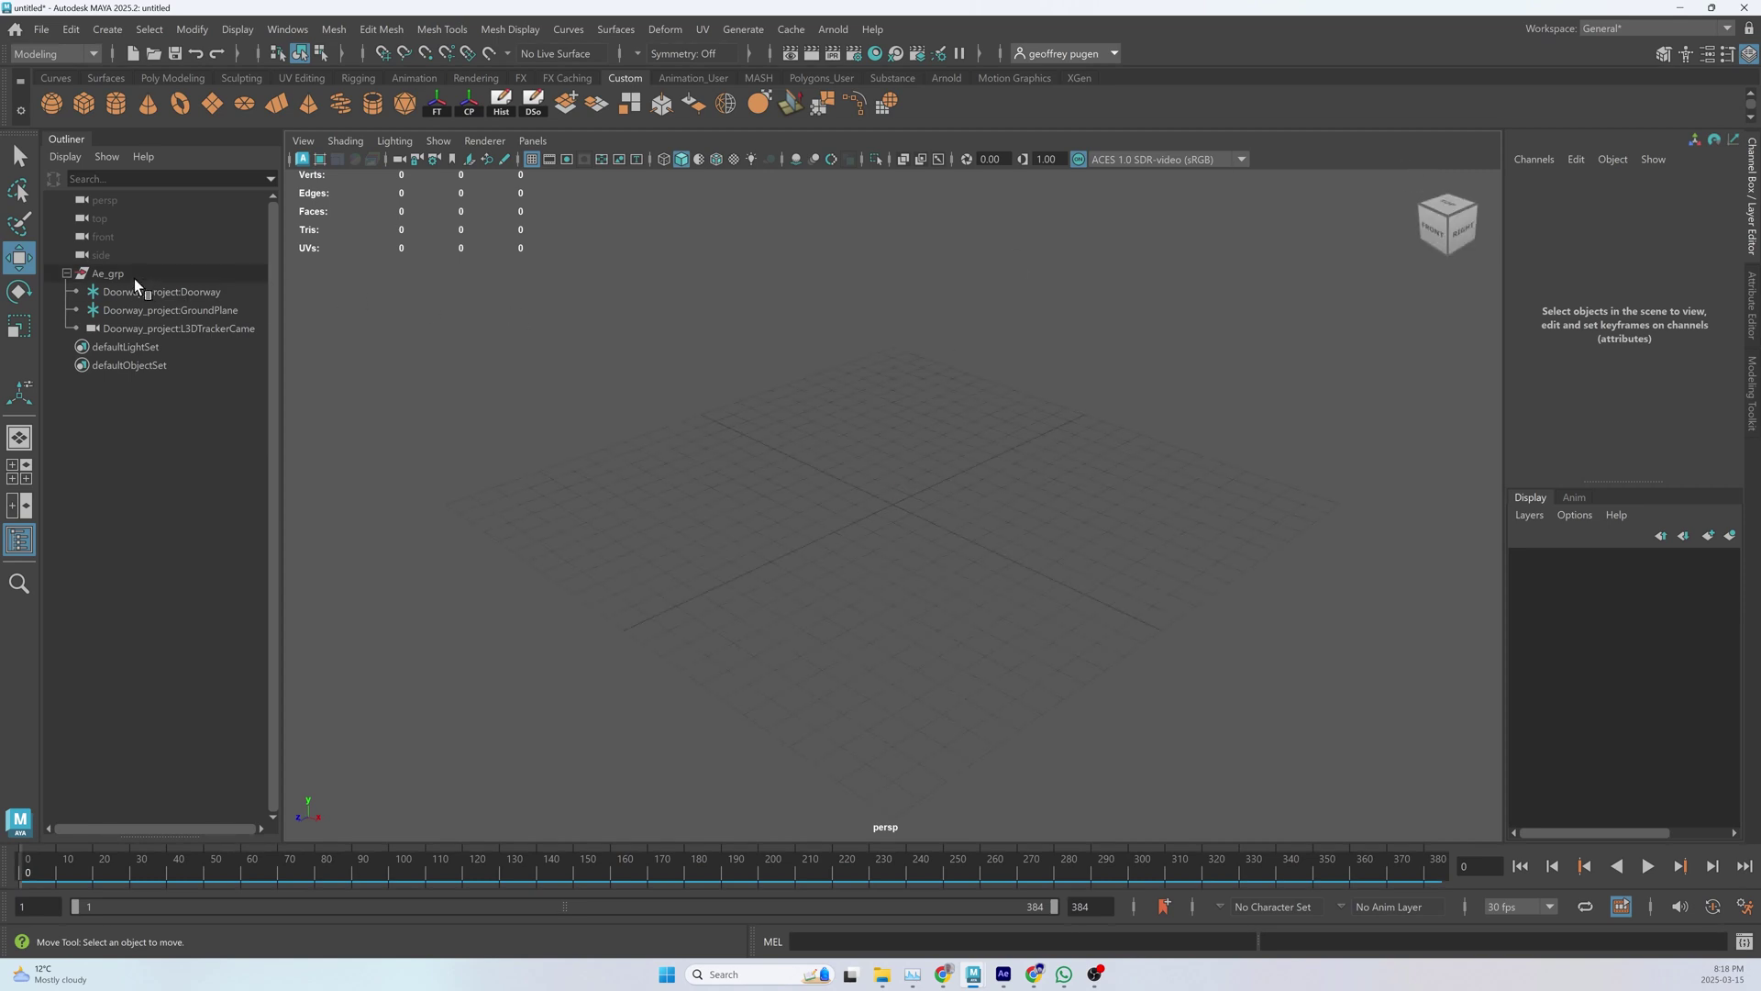
click(102, 275)
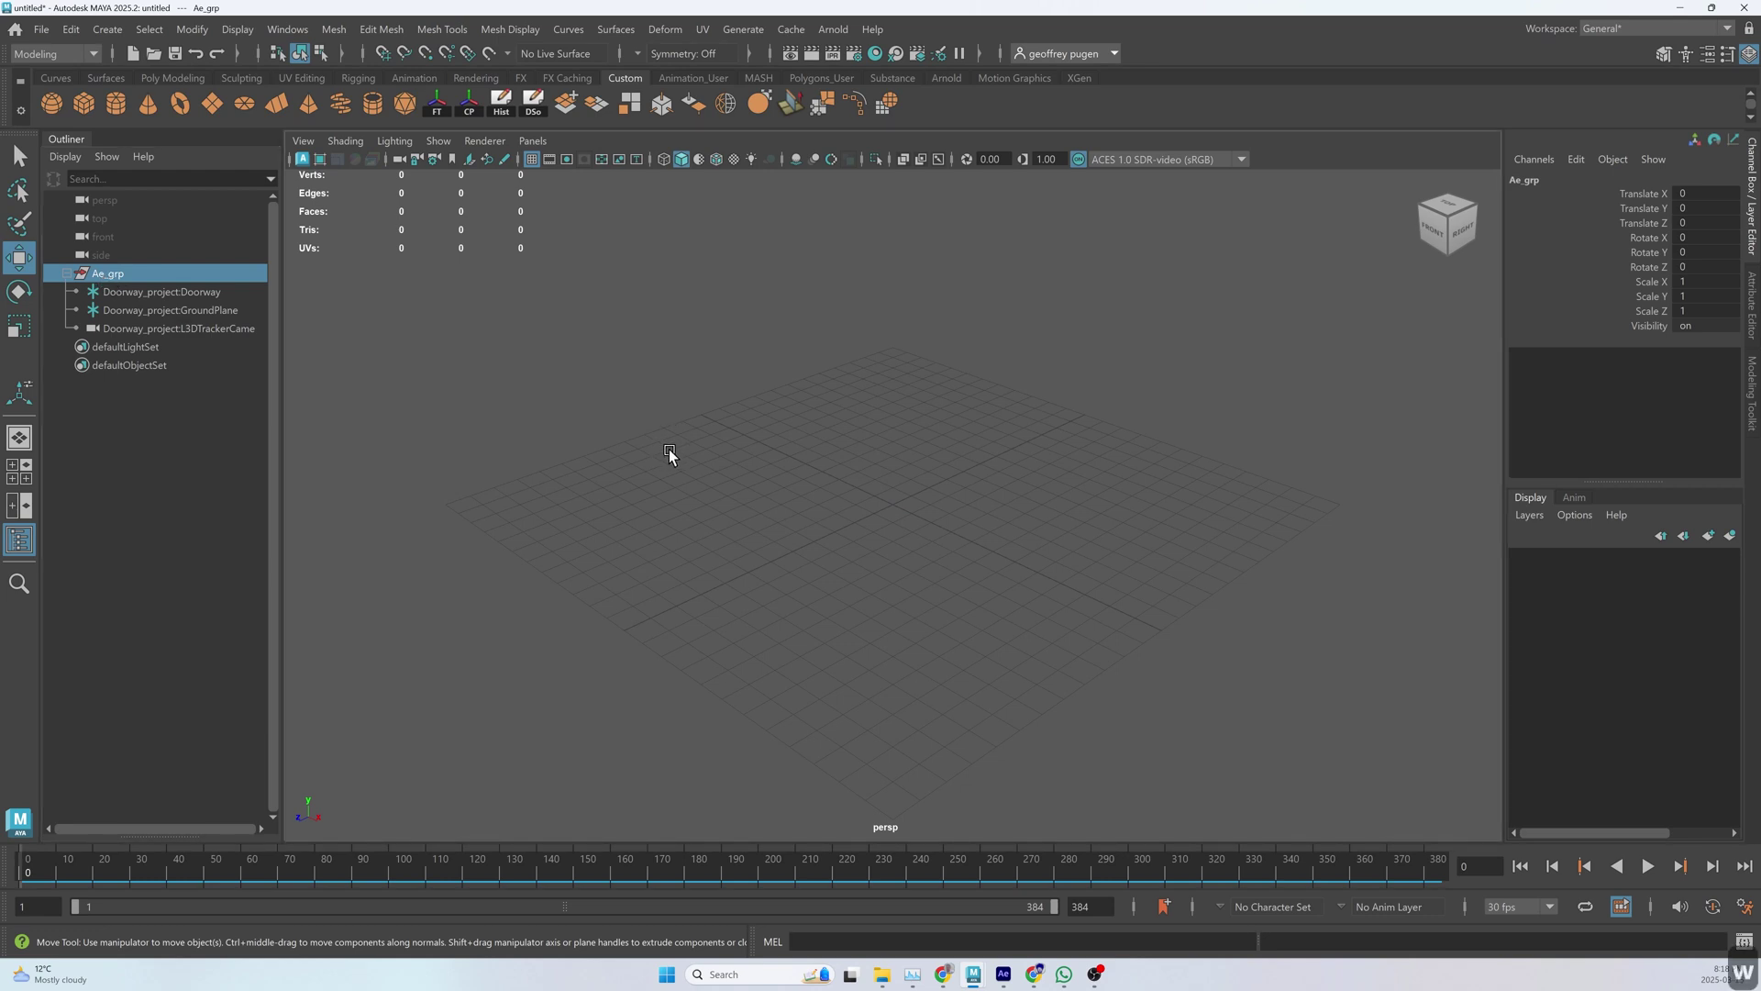
key(x)
middle_drag(901, 506, 891, 506)
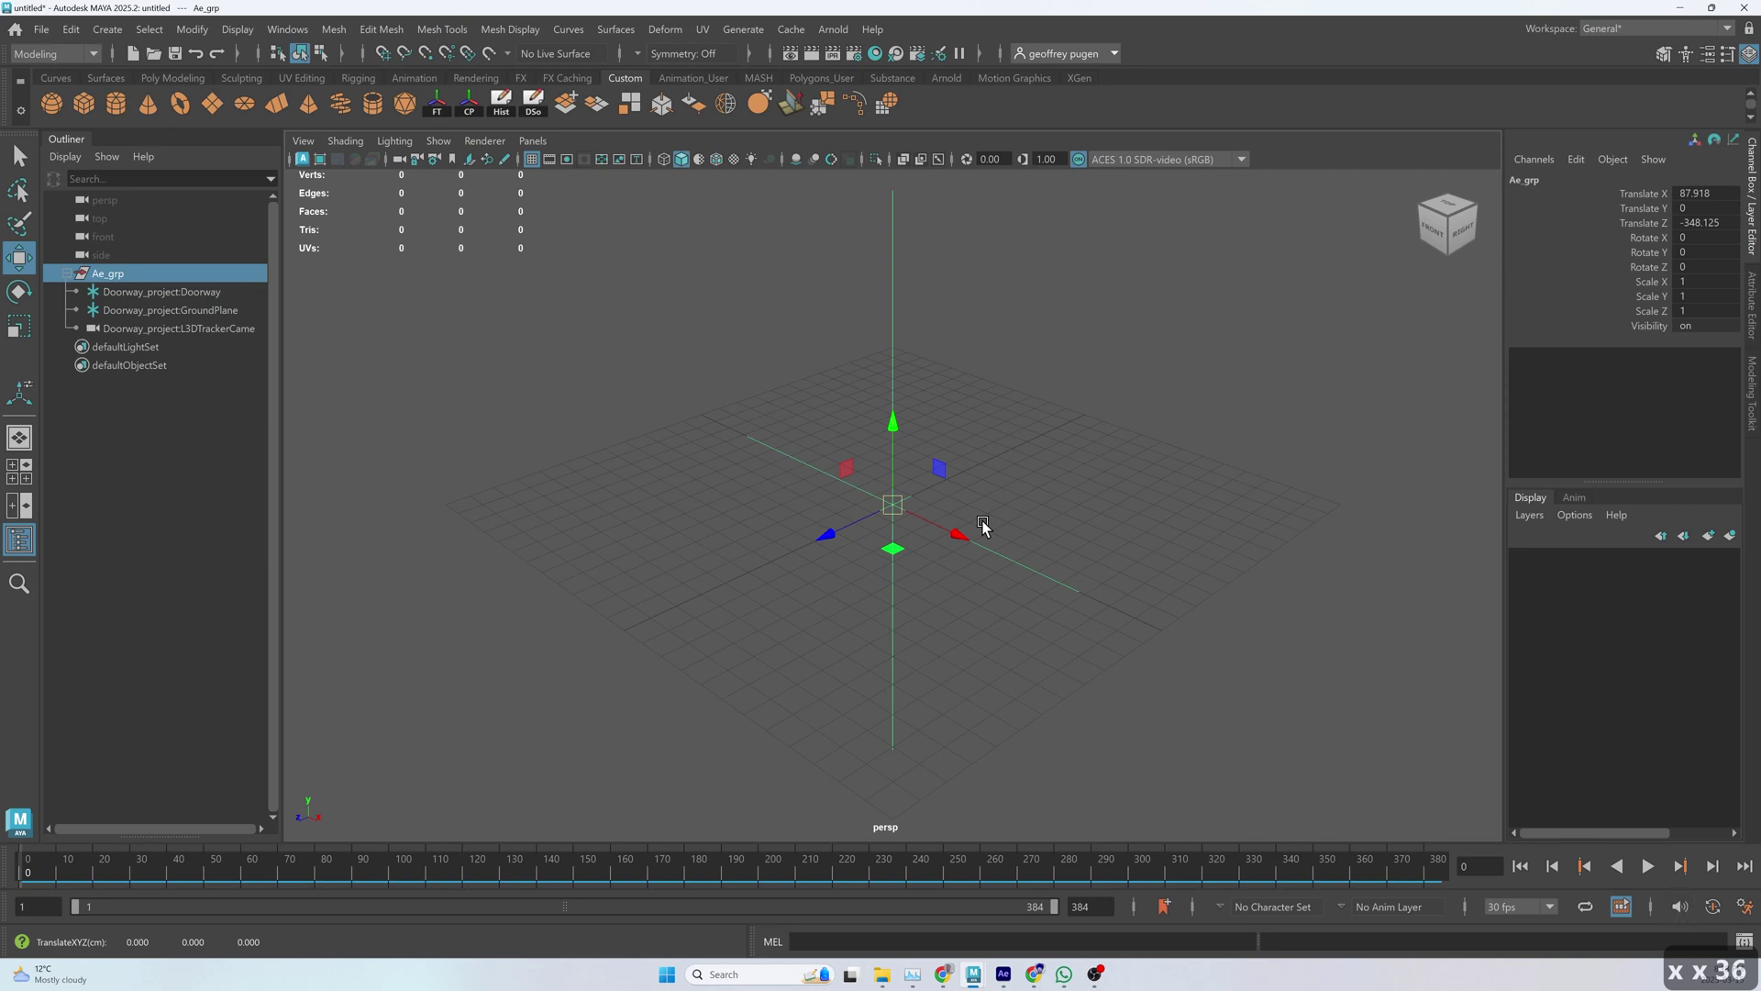
- Split the workspace into two side-by-side views and show one of them through the Doorway_project:L3DTrackerCame camera
scroll(983, 525, down, 5)
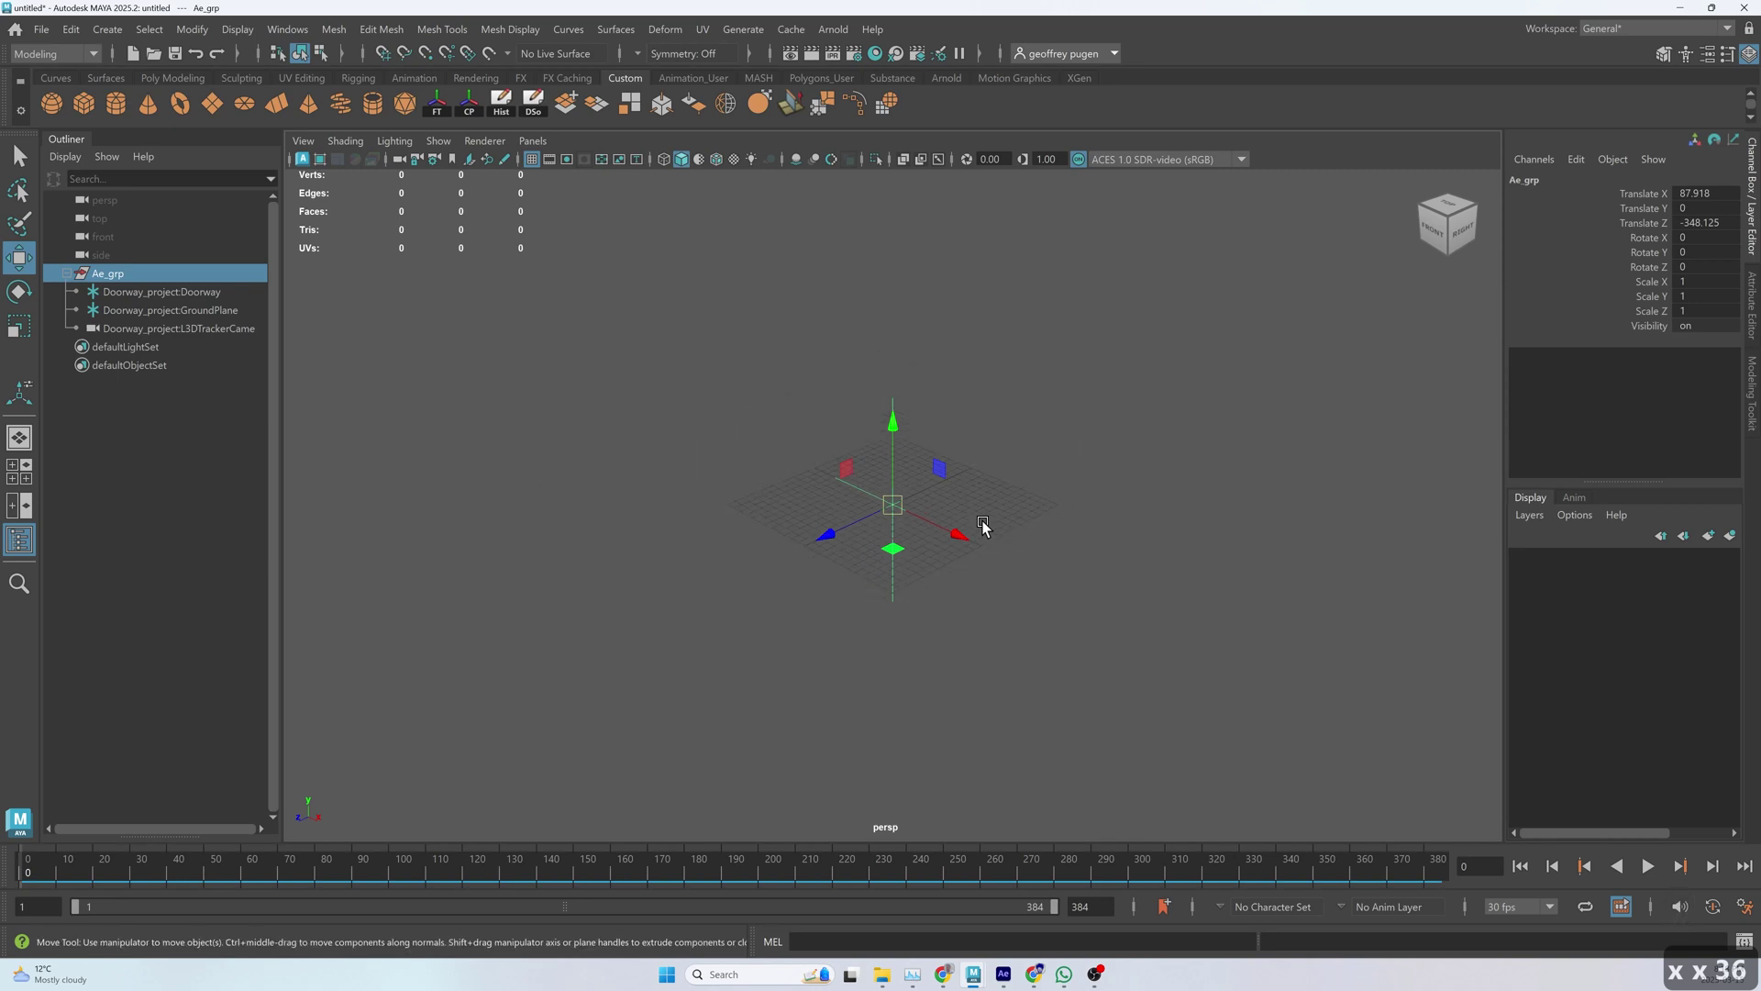
mouse_move(1041, 543)
alt+mouse_down()
mouse_move(1015, 530)
mouse_move(1051, 536)
alt+mouse_up()
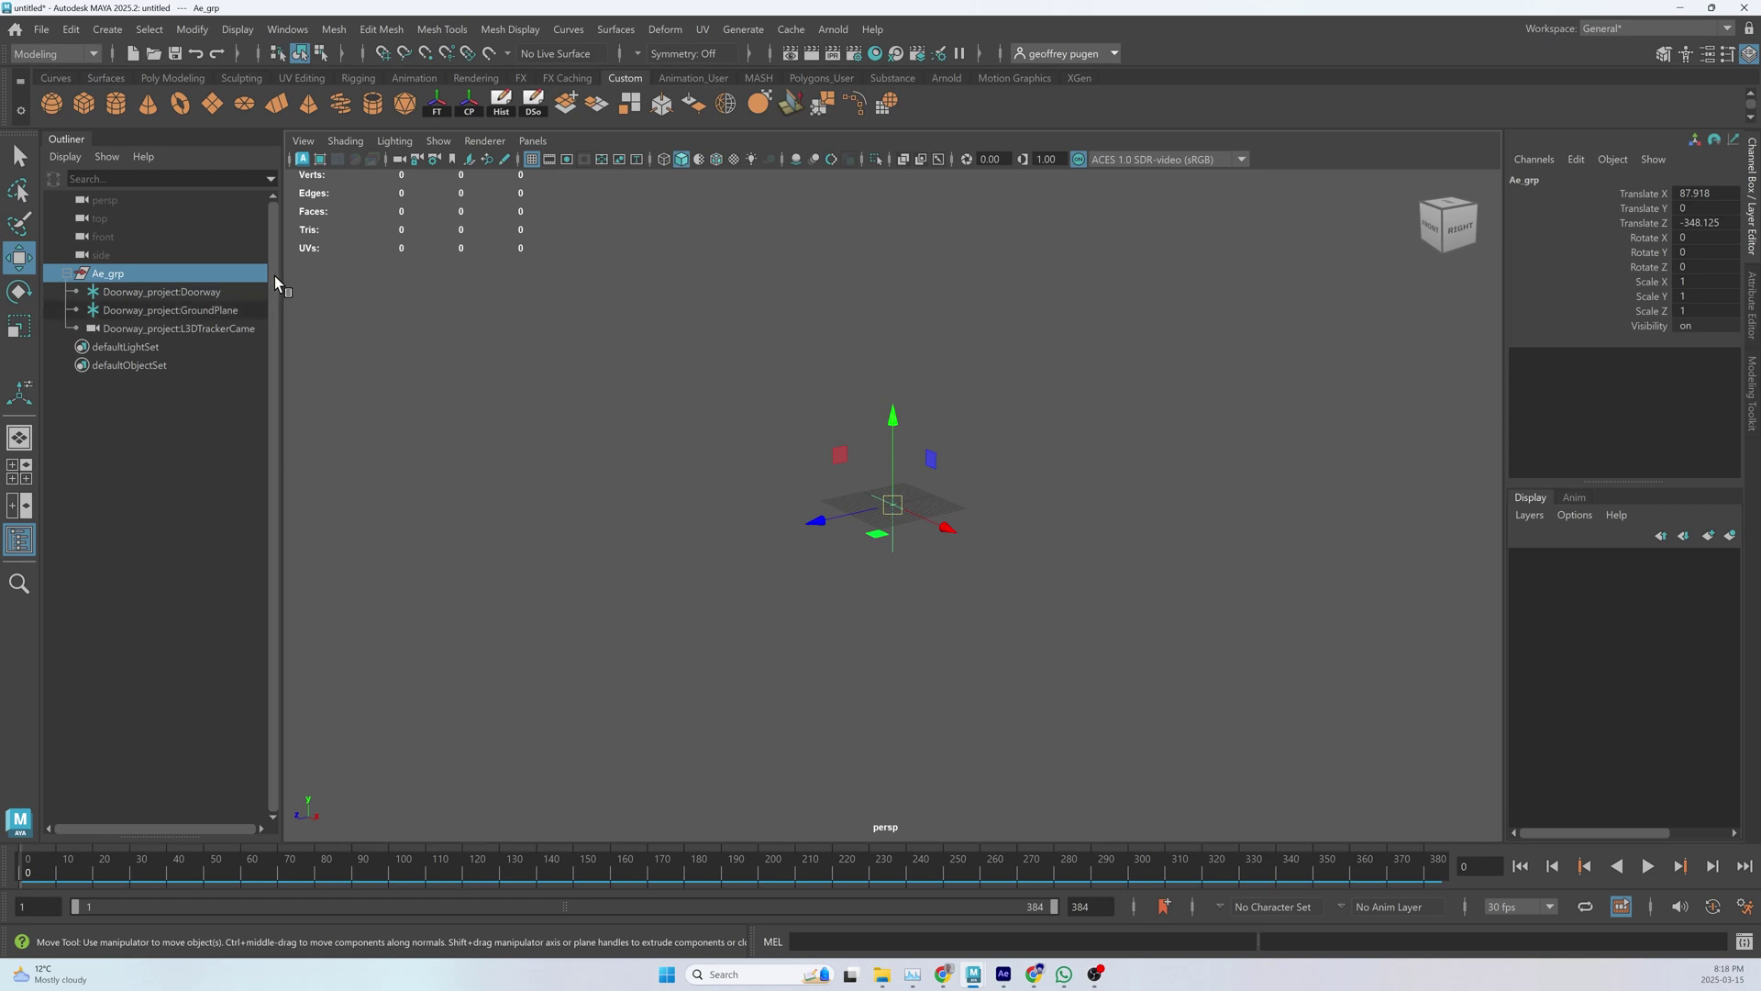
click(20, 508)
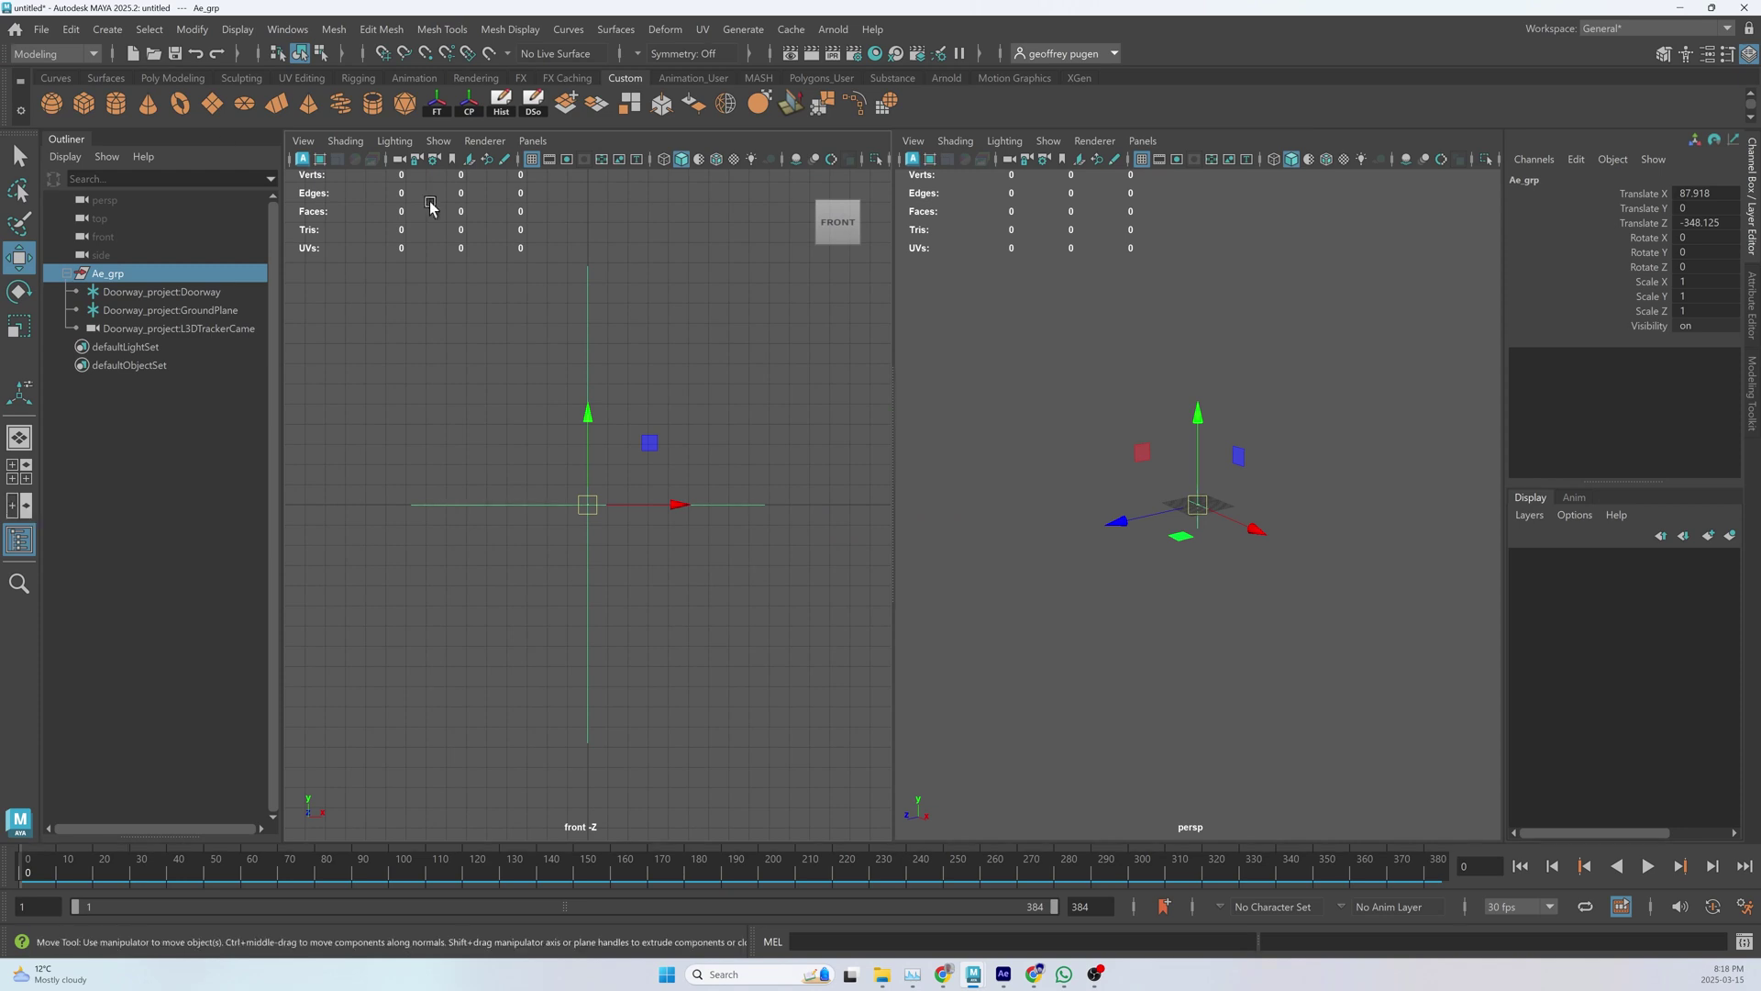
click(549, 159)
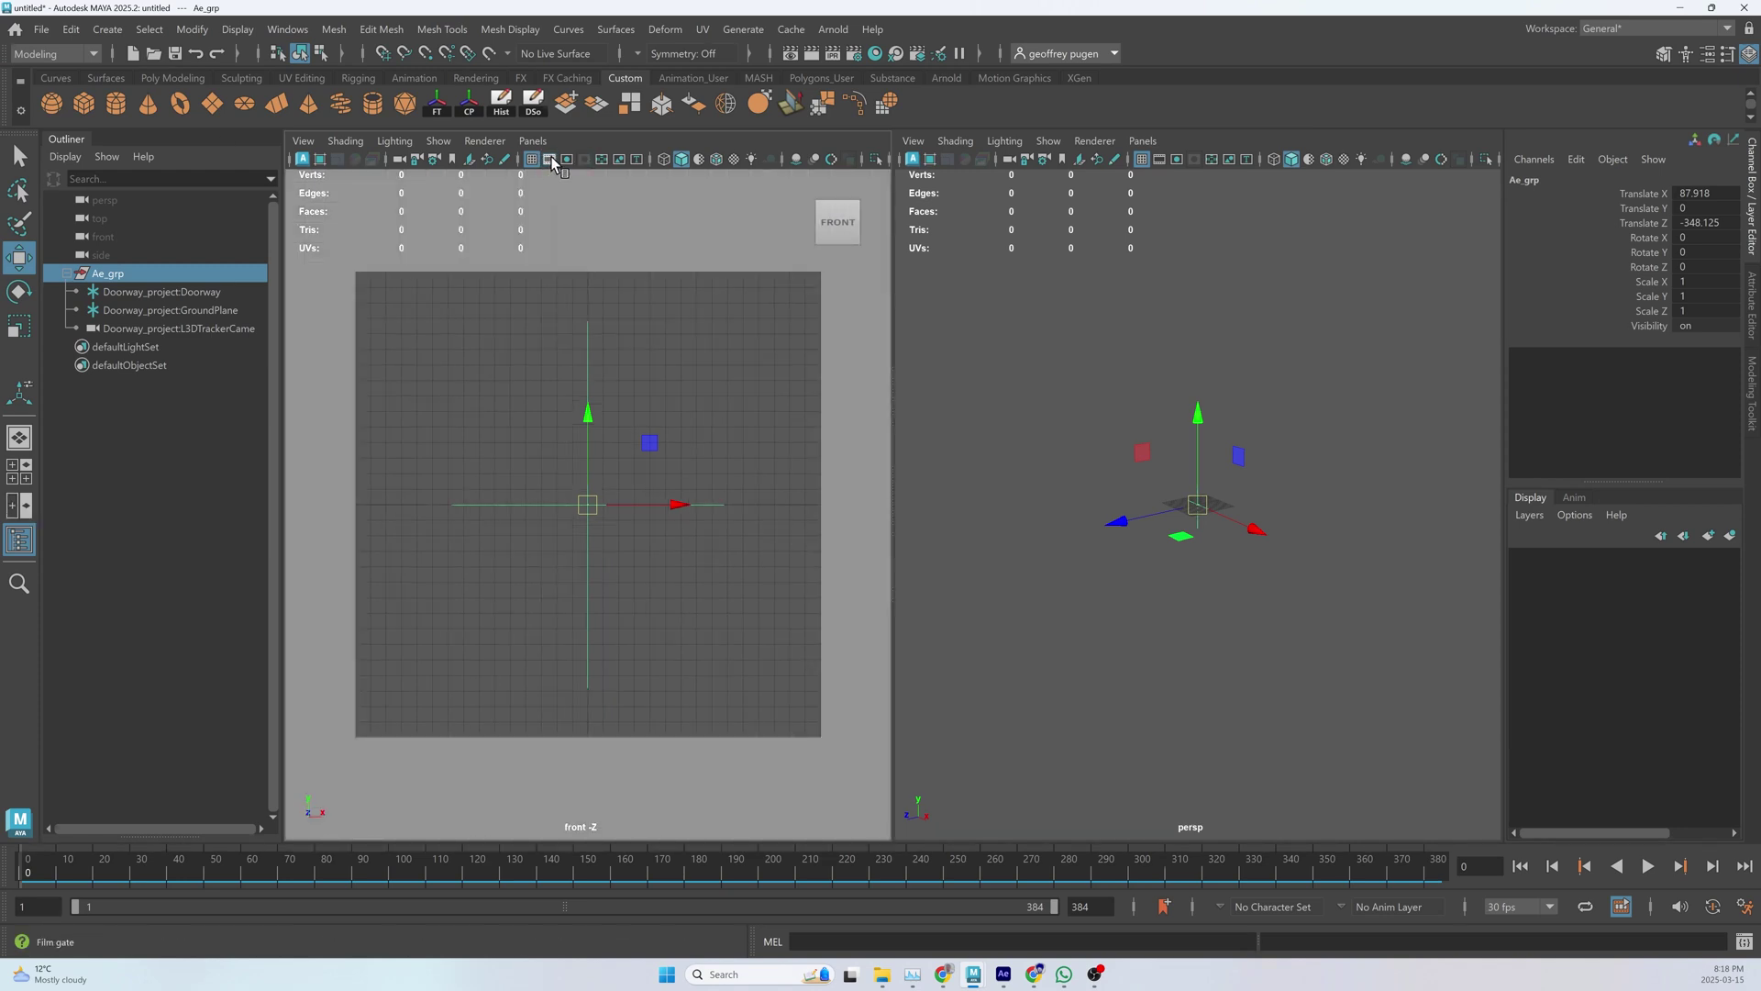
click(545, 160)
click(538, 145)
mouse_move(596, 160)
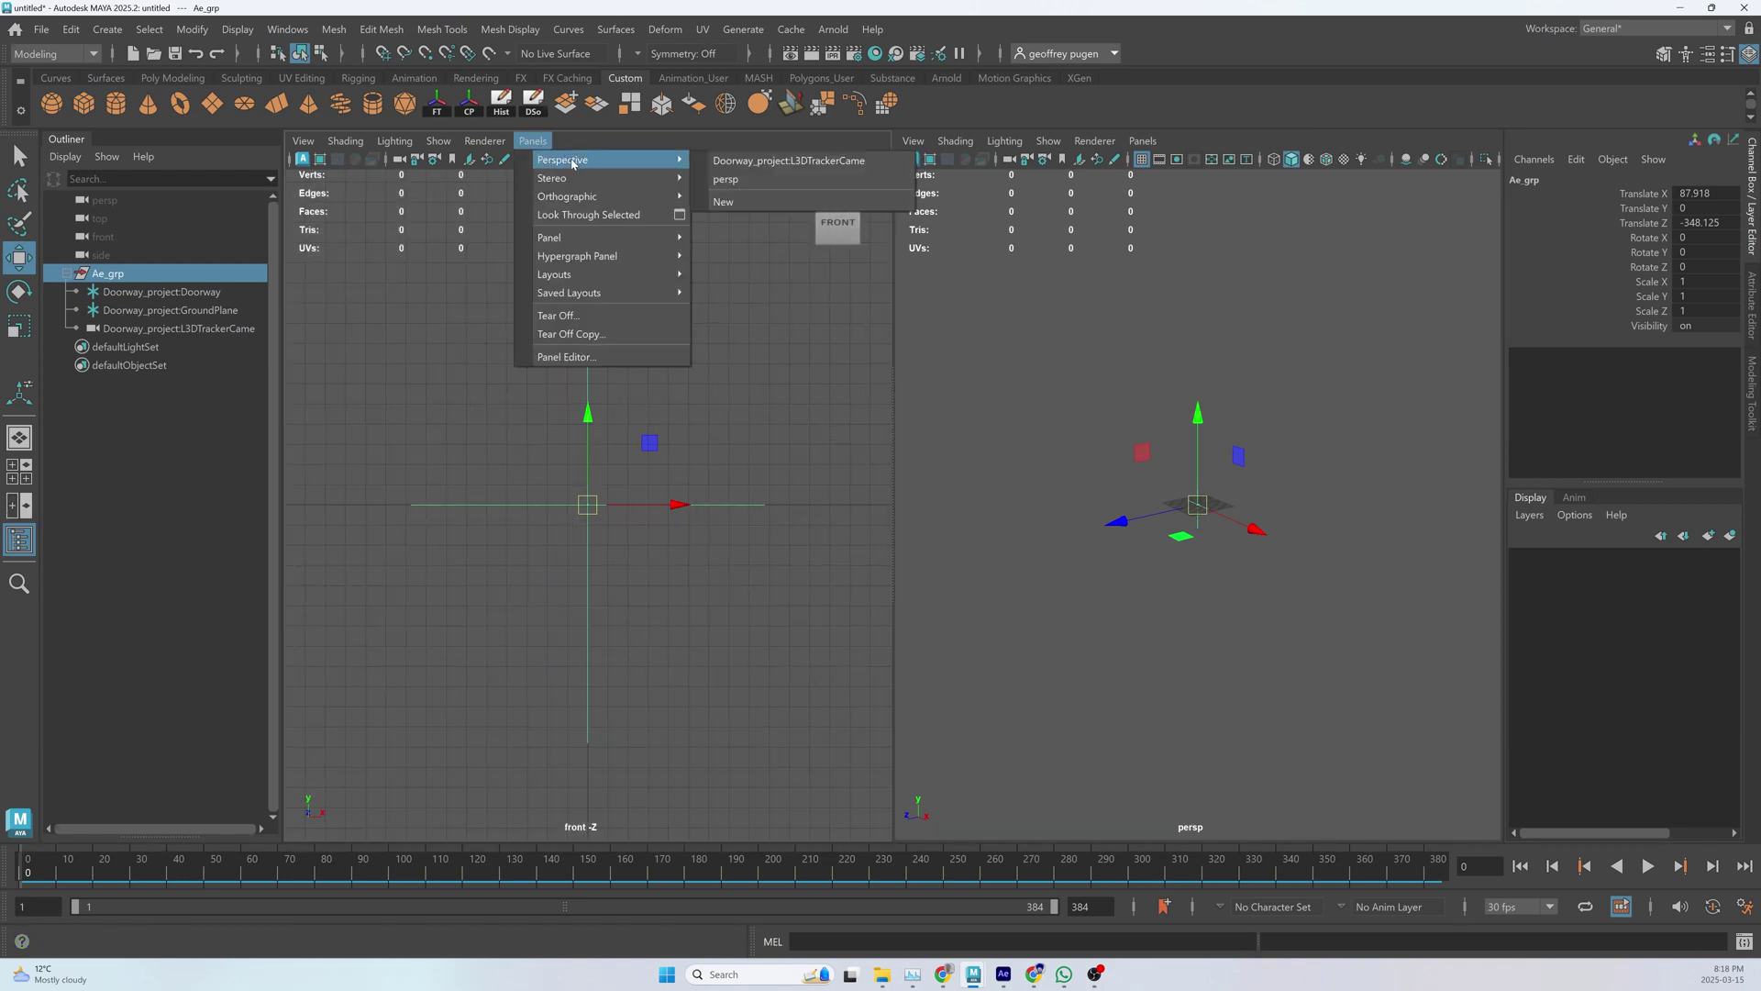
click(791, 163)
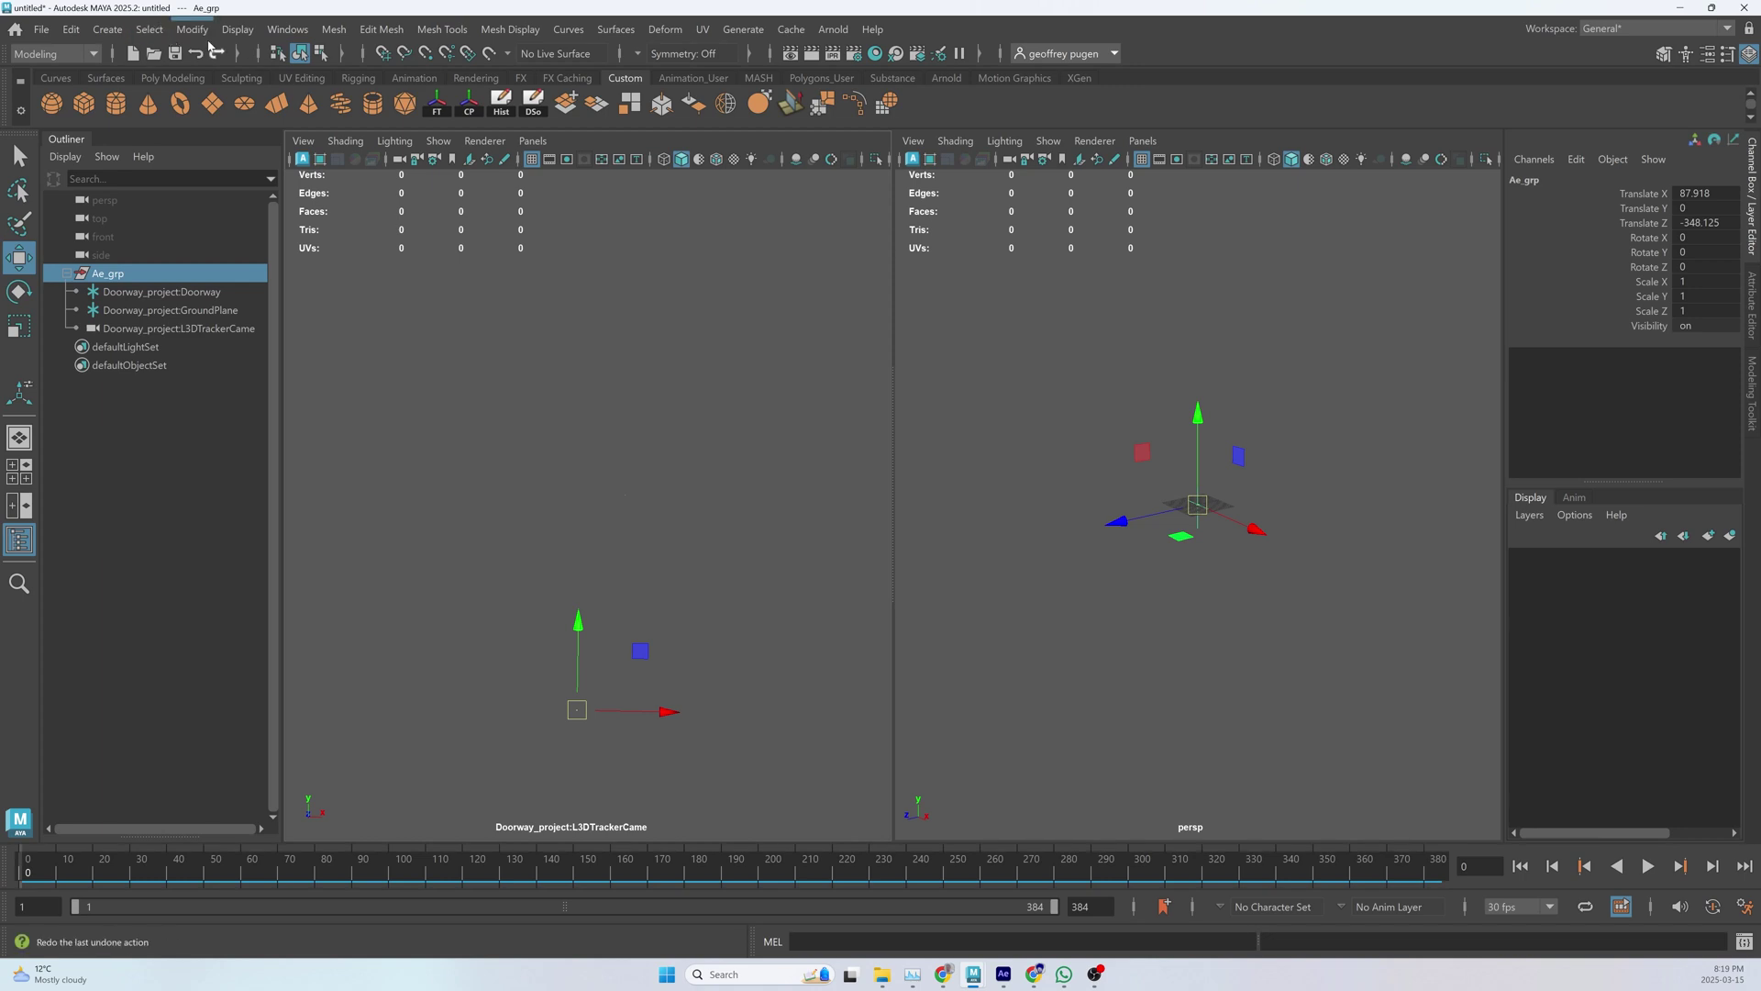
- Import Cat.ma from the Content Browser's Modeling > Sculpting Base Meshes > Animals examples, and close the browser
click(309, 32)
mouse_move(375, 200)
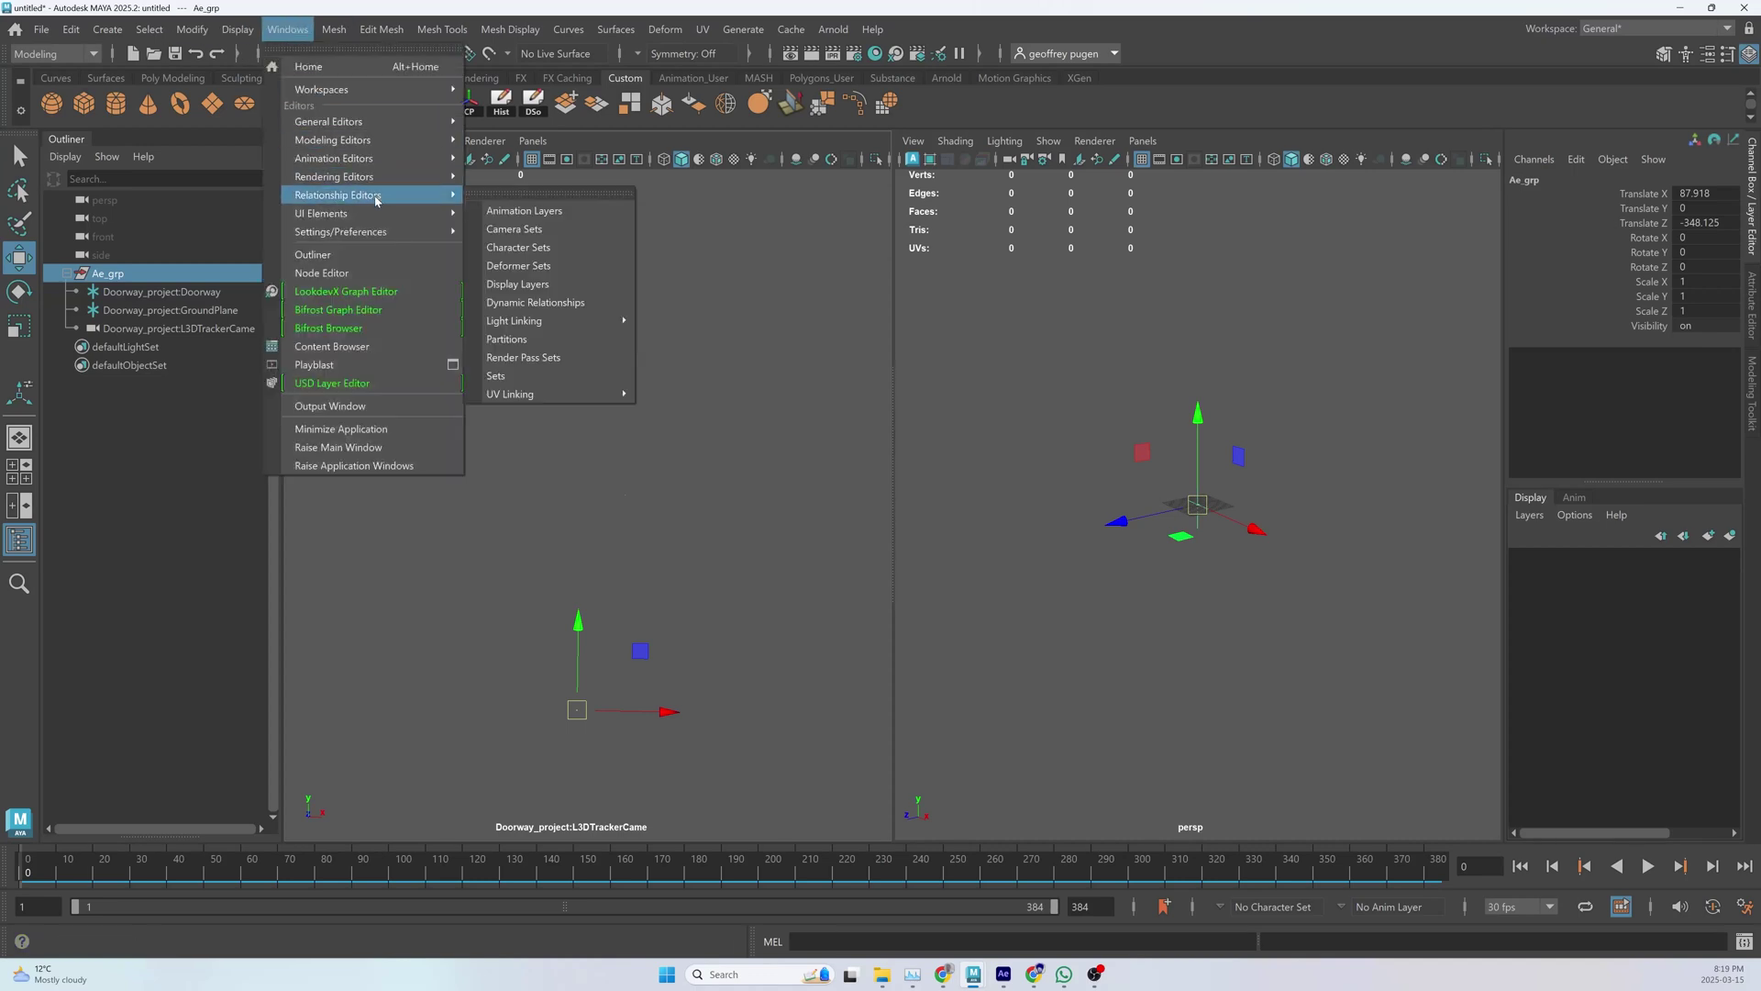
click(336, 349)
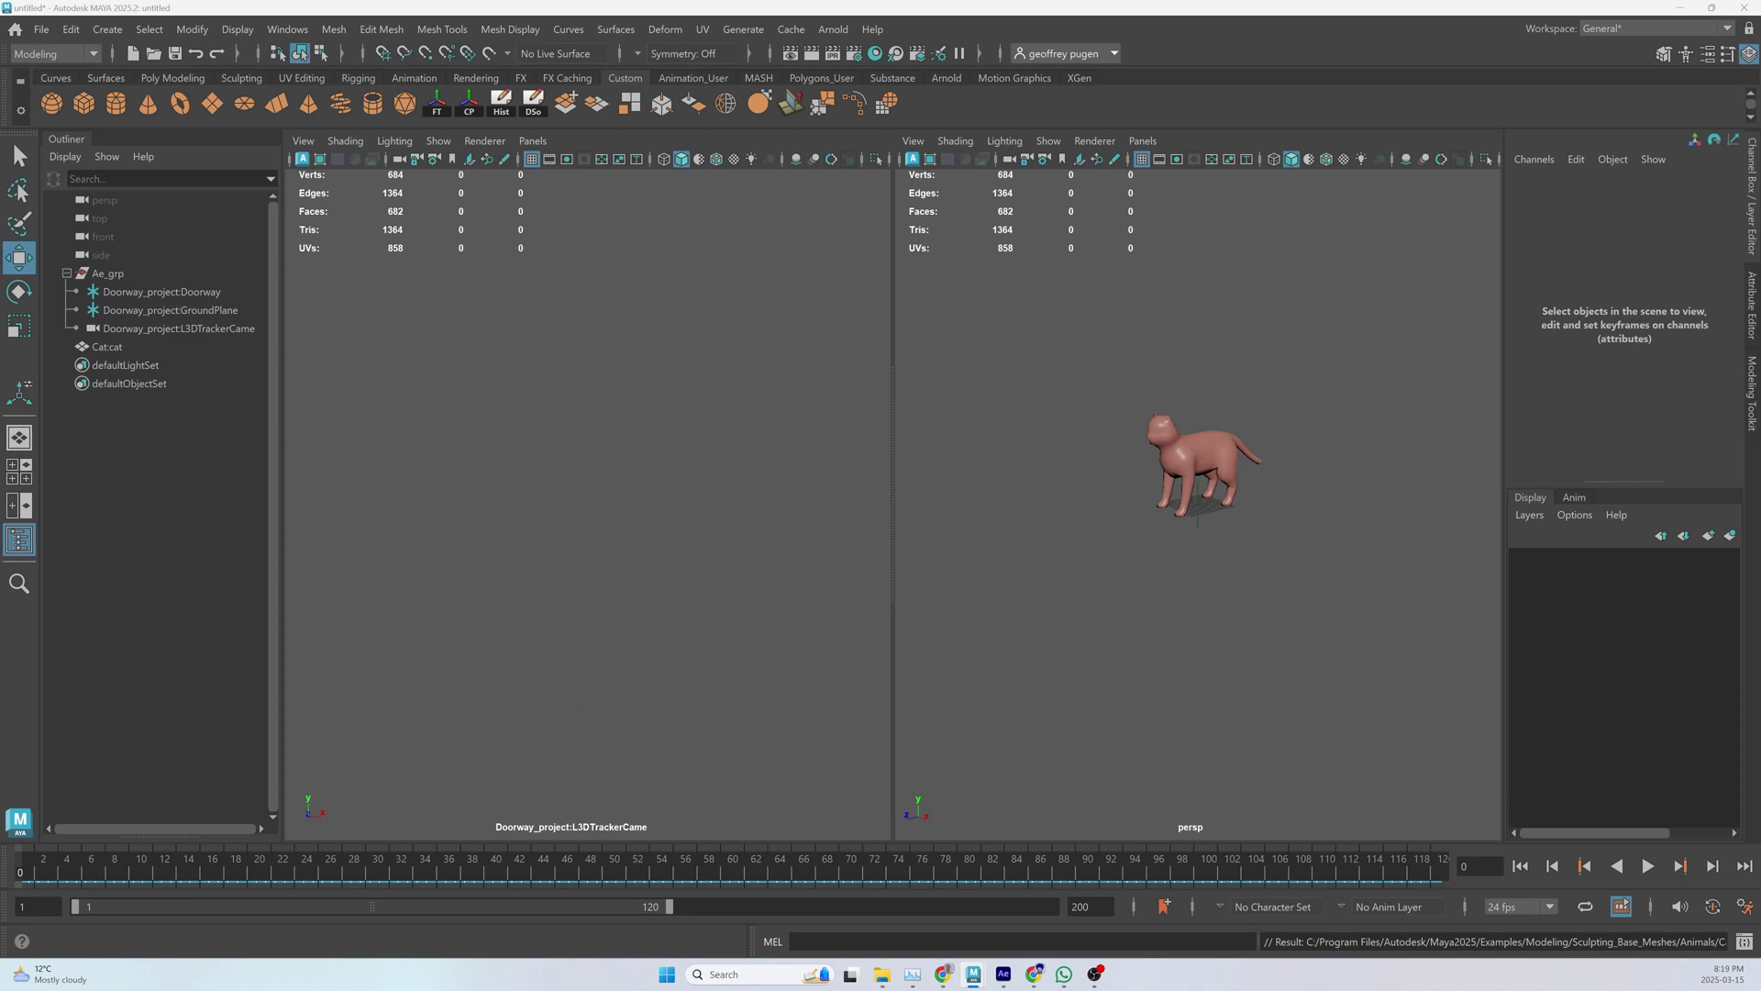
drag(578, 2, 688, 321)
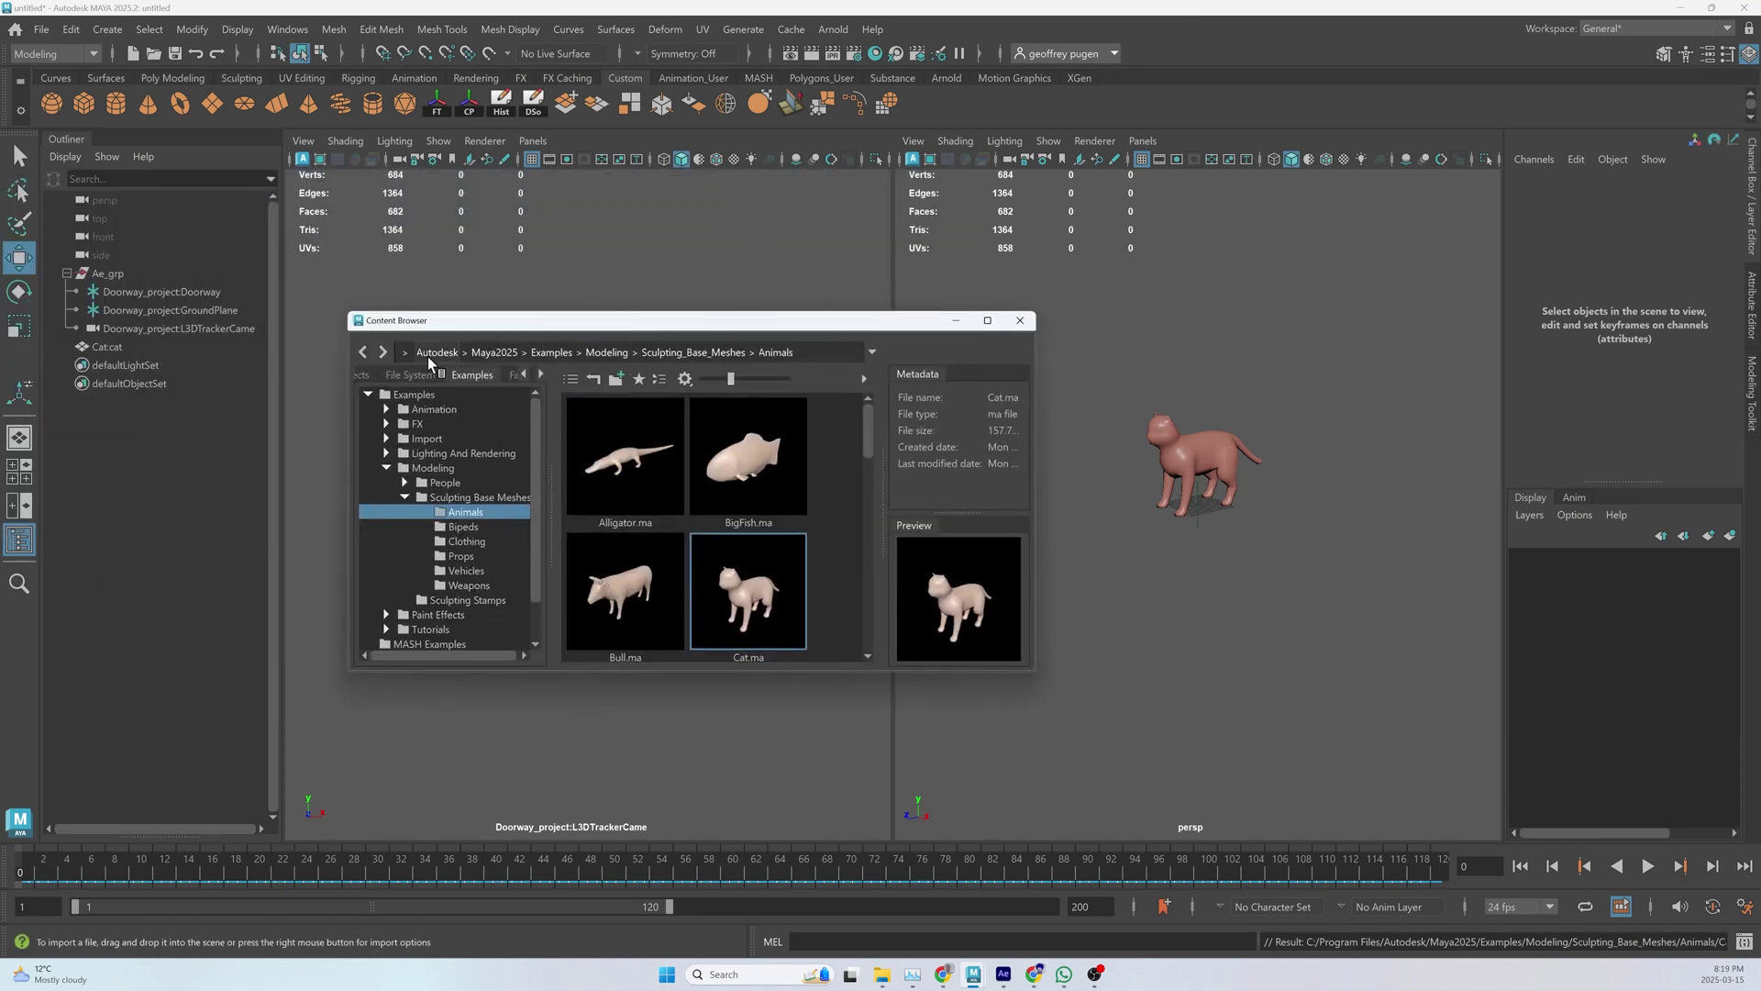
click(287, 29)
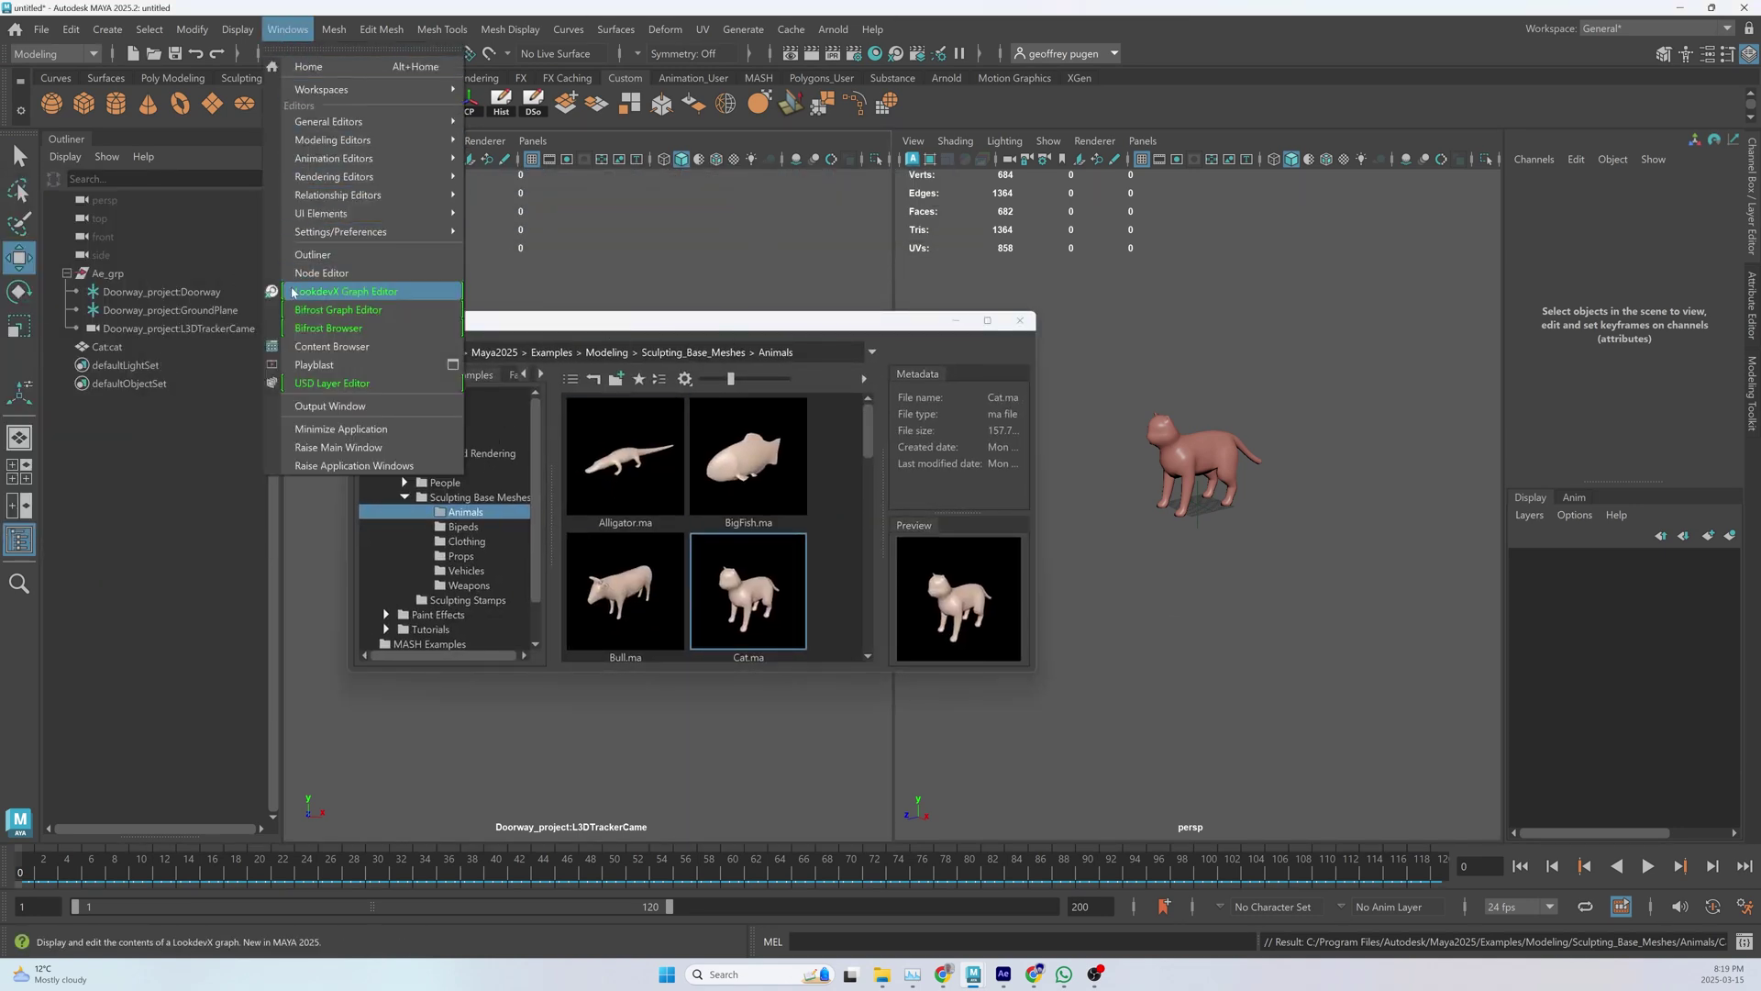
click(338, 348)
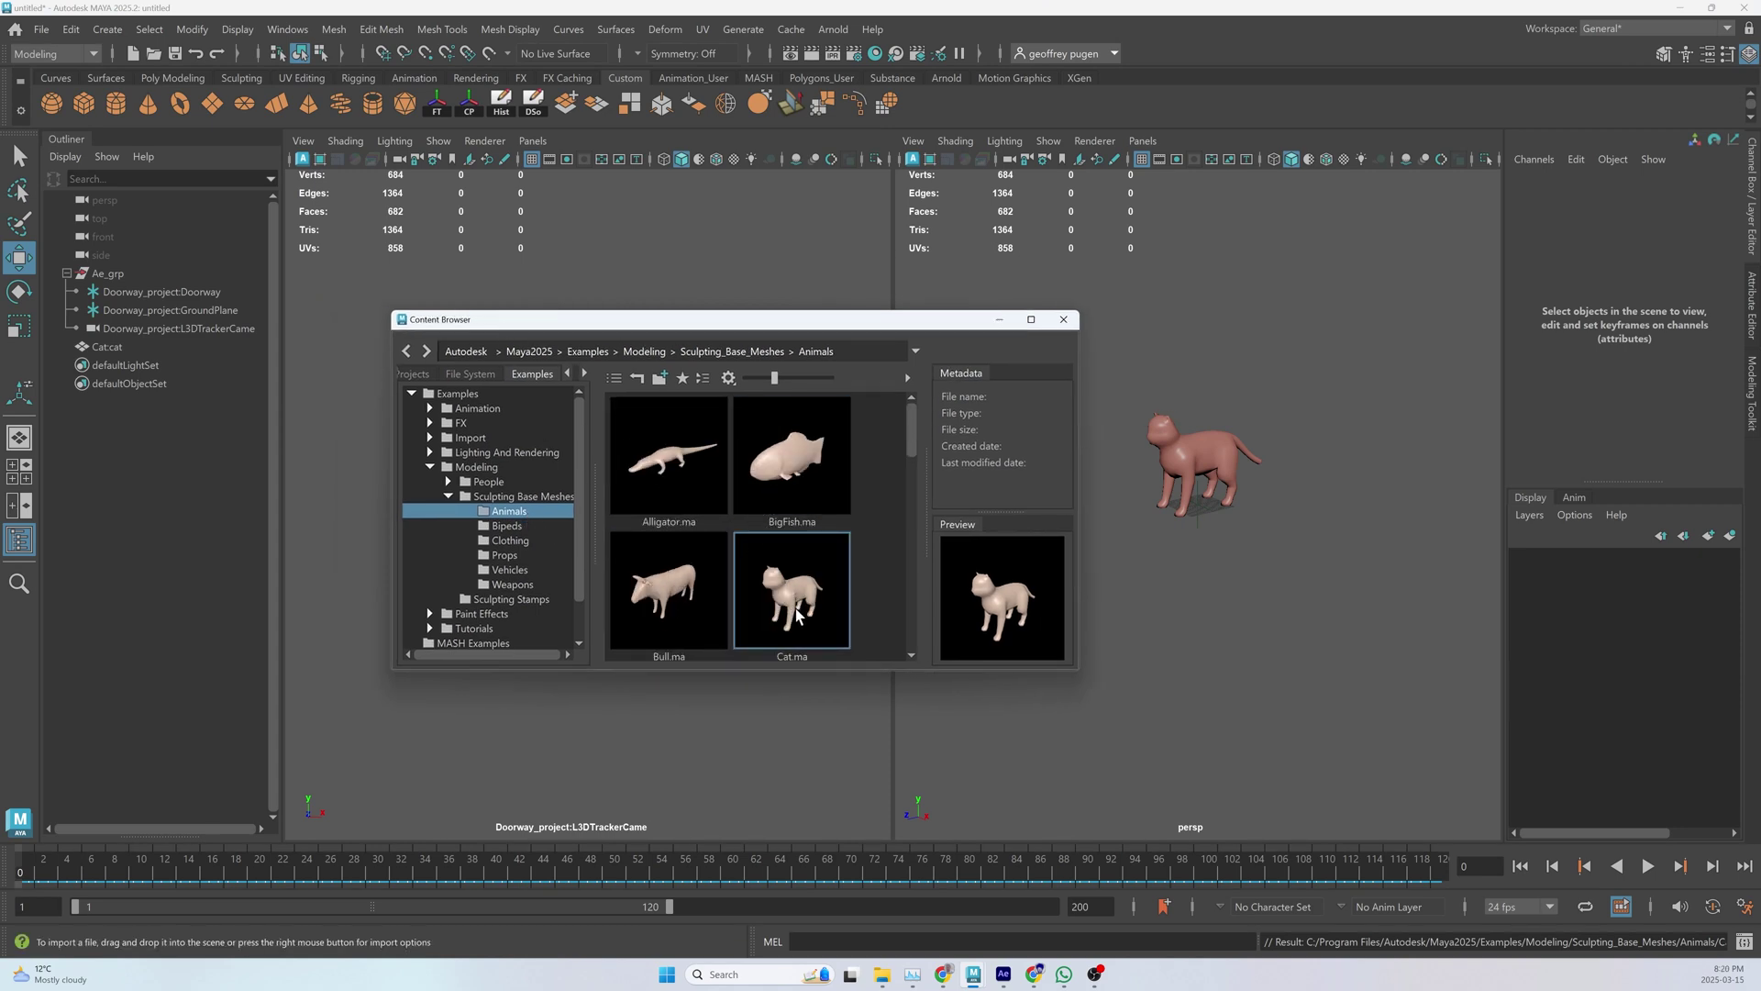
click(1065, 320)
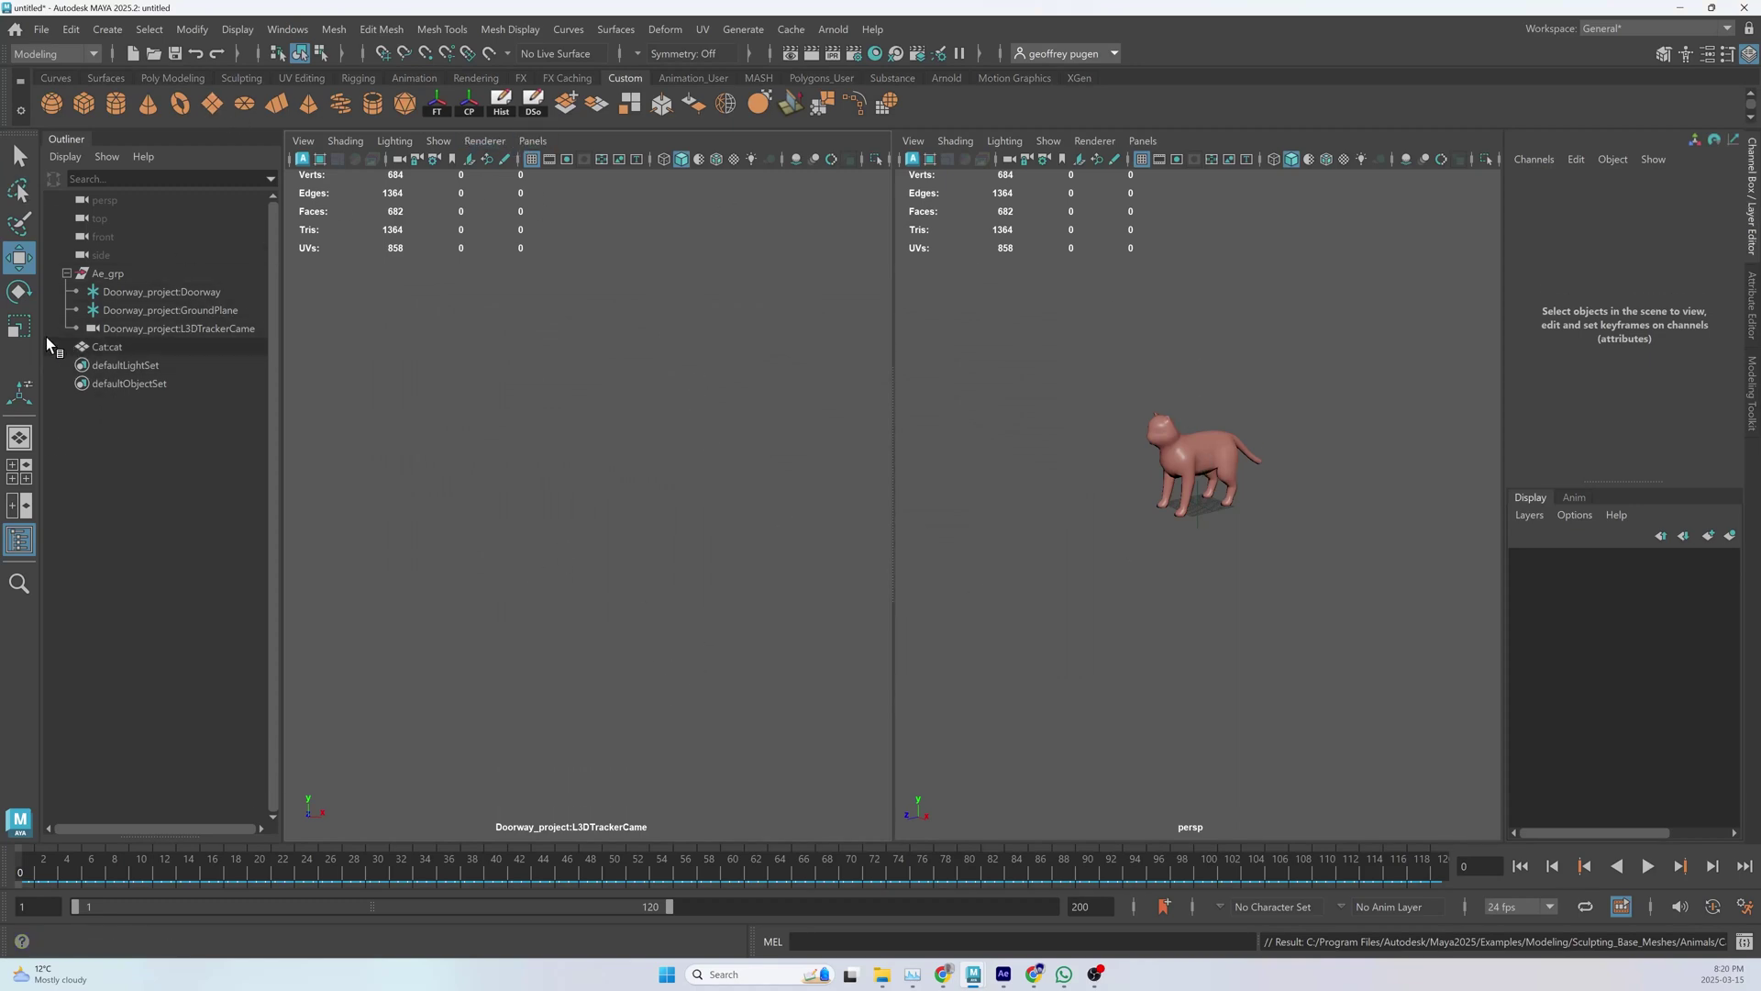
- Set Scale X, Y and Z of Ae_grp to 0.1
click(112, 329)
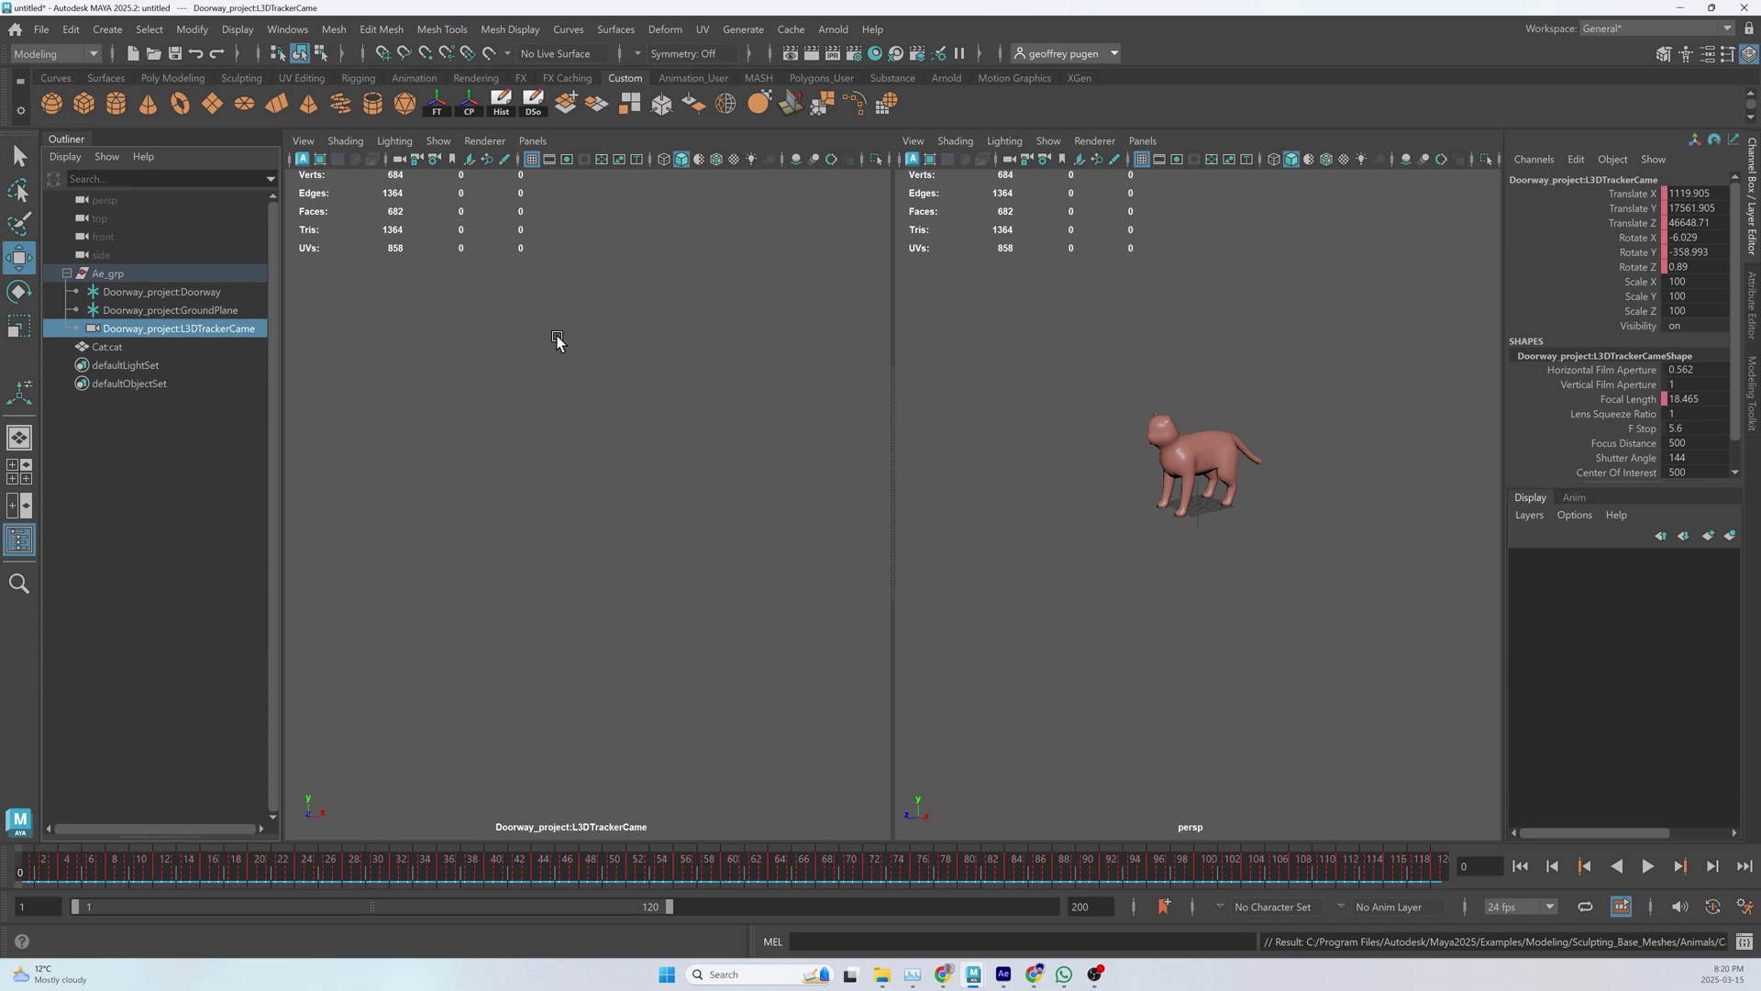
click(103, 274)
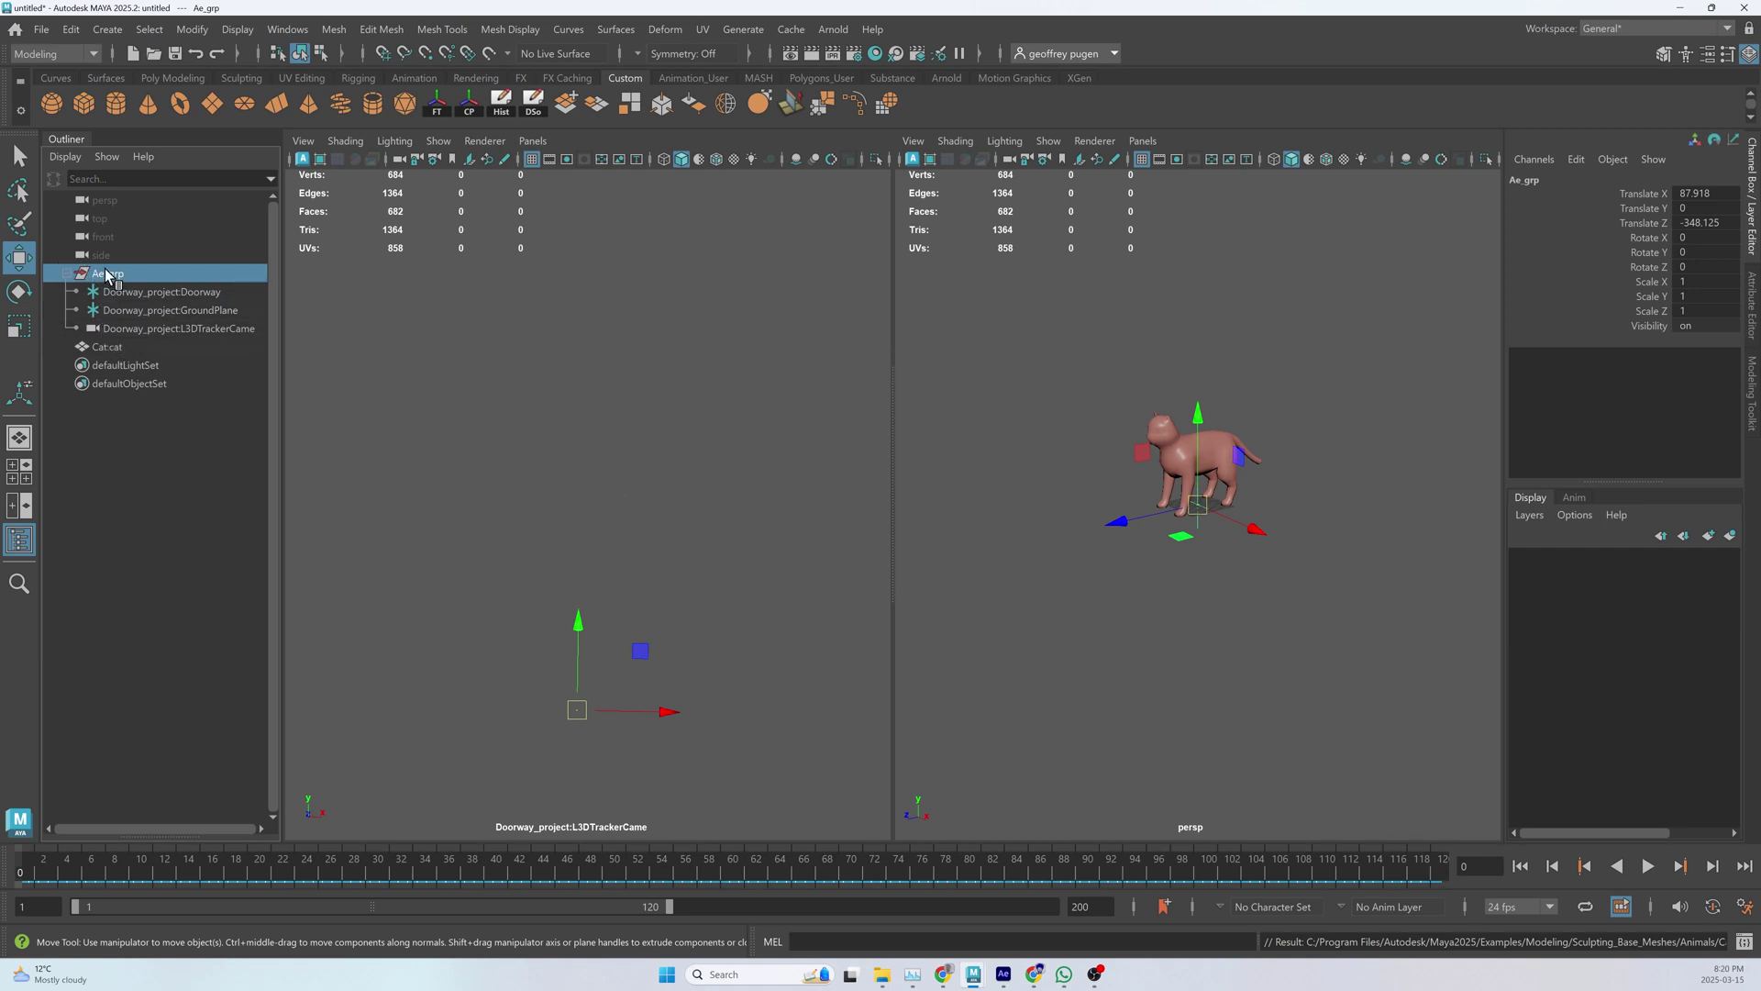
mouse_move(108, 274)
middle_down()
mouse_move(86, 279)
mouse_move(118, 281)
middle_up()
drag(1704, 282, 1704, 311)
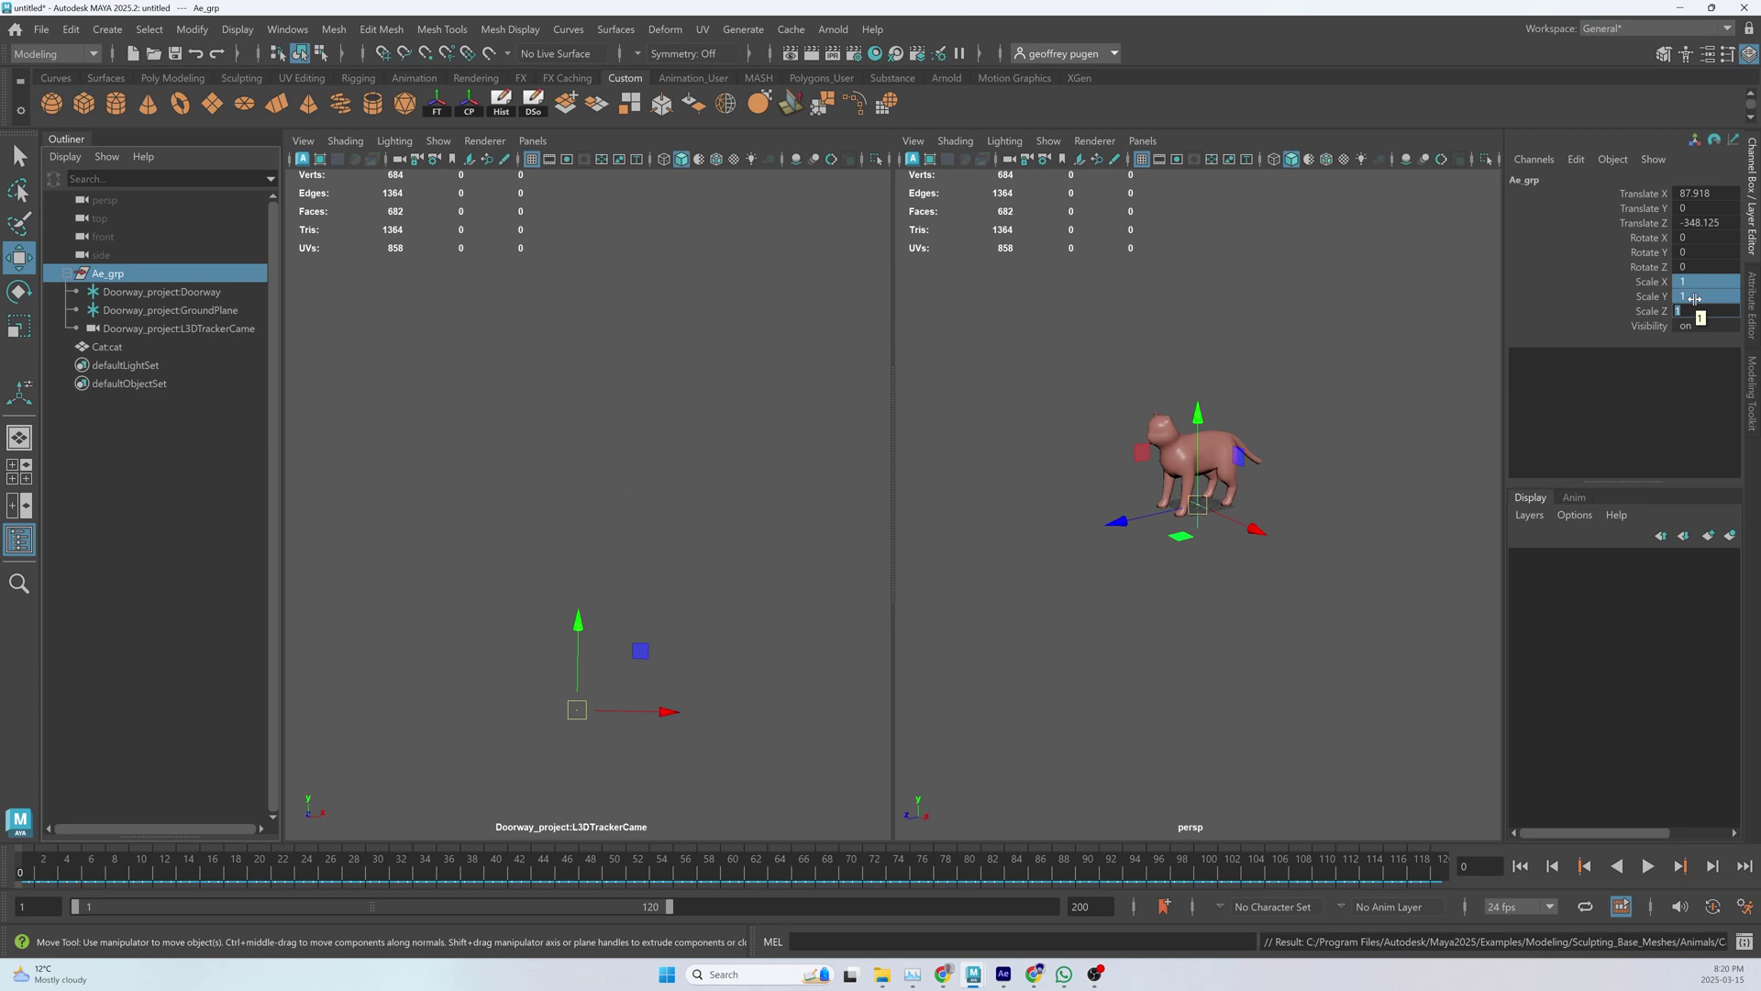
text(1)
key(Return)
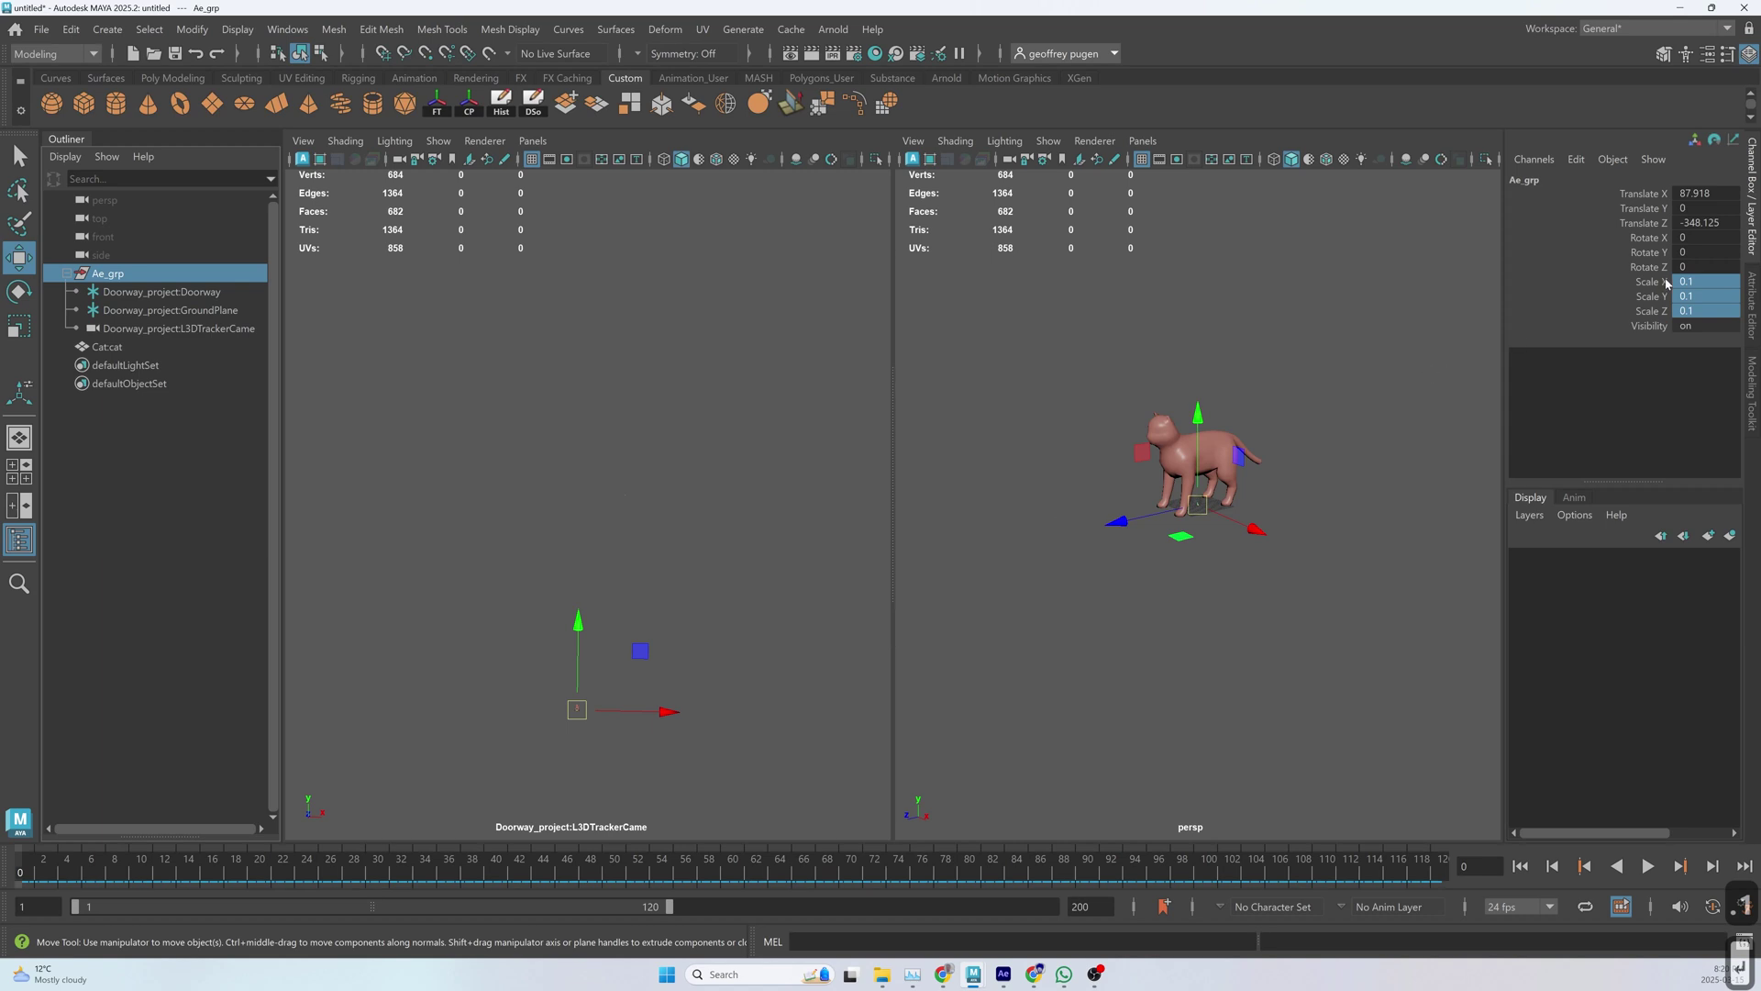
- Set Scale X, Y and Z of Ae_grp to 0.01 and return to the Move tool
click(1710, 282)
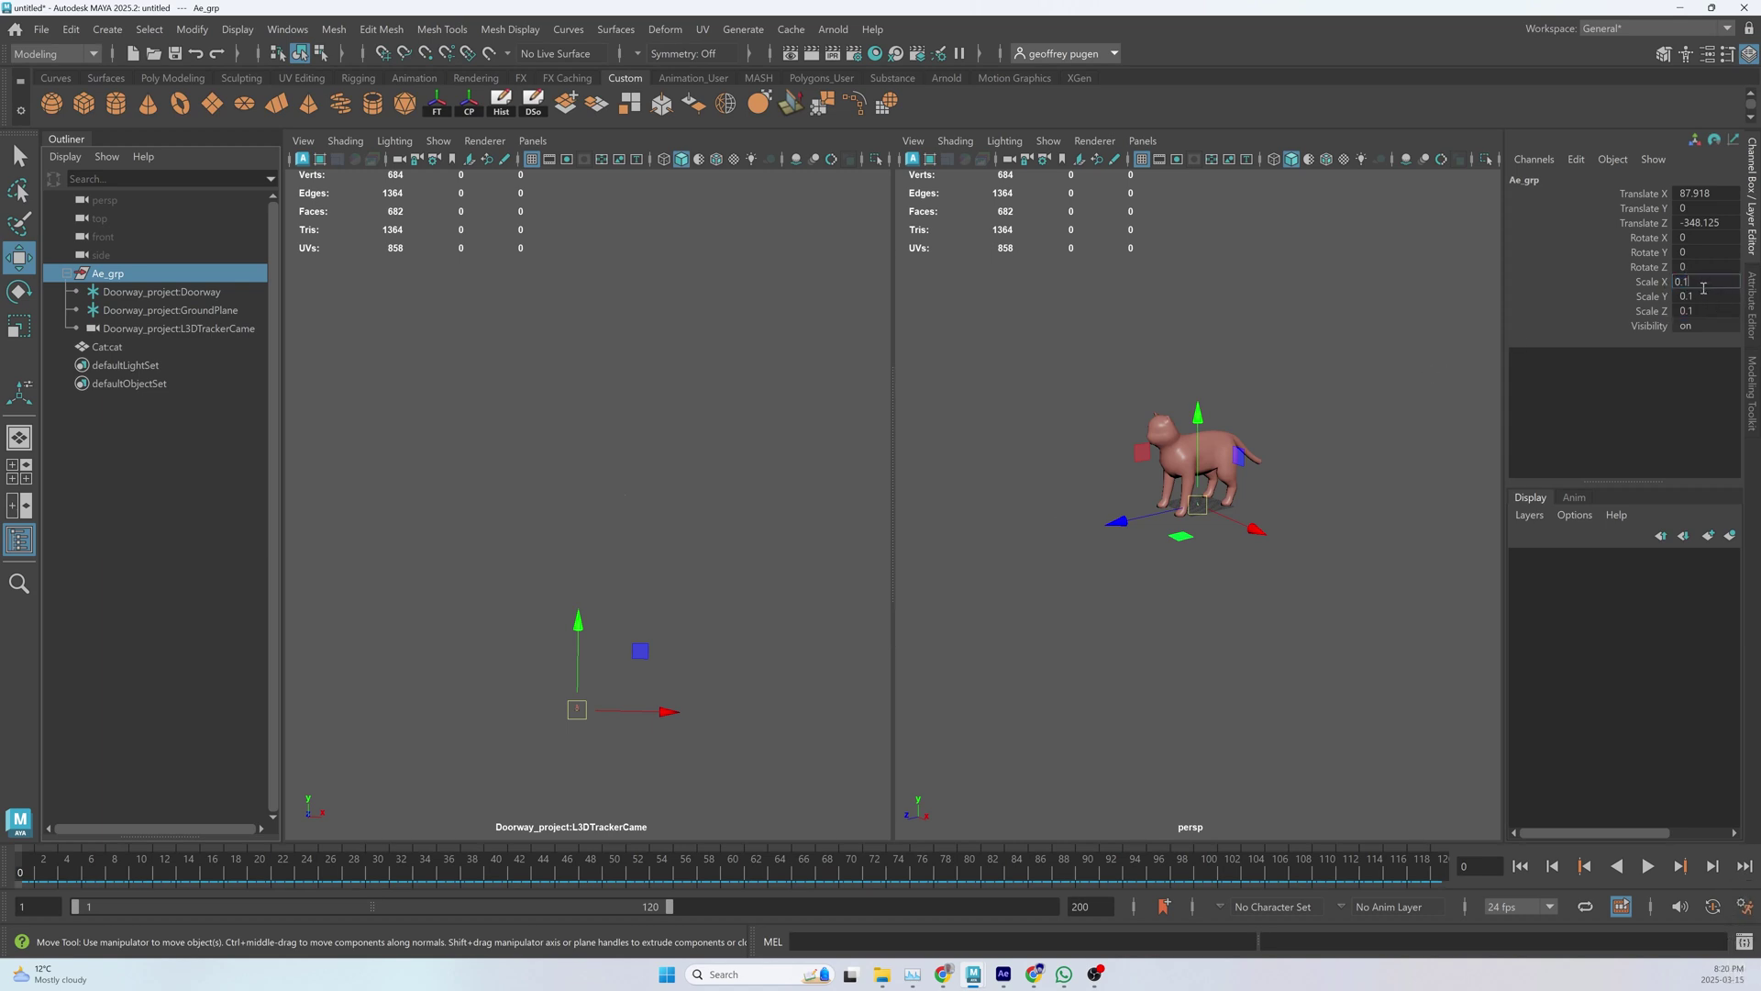
drag(1710, 282, 1713, 311)
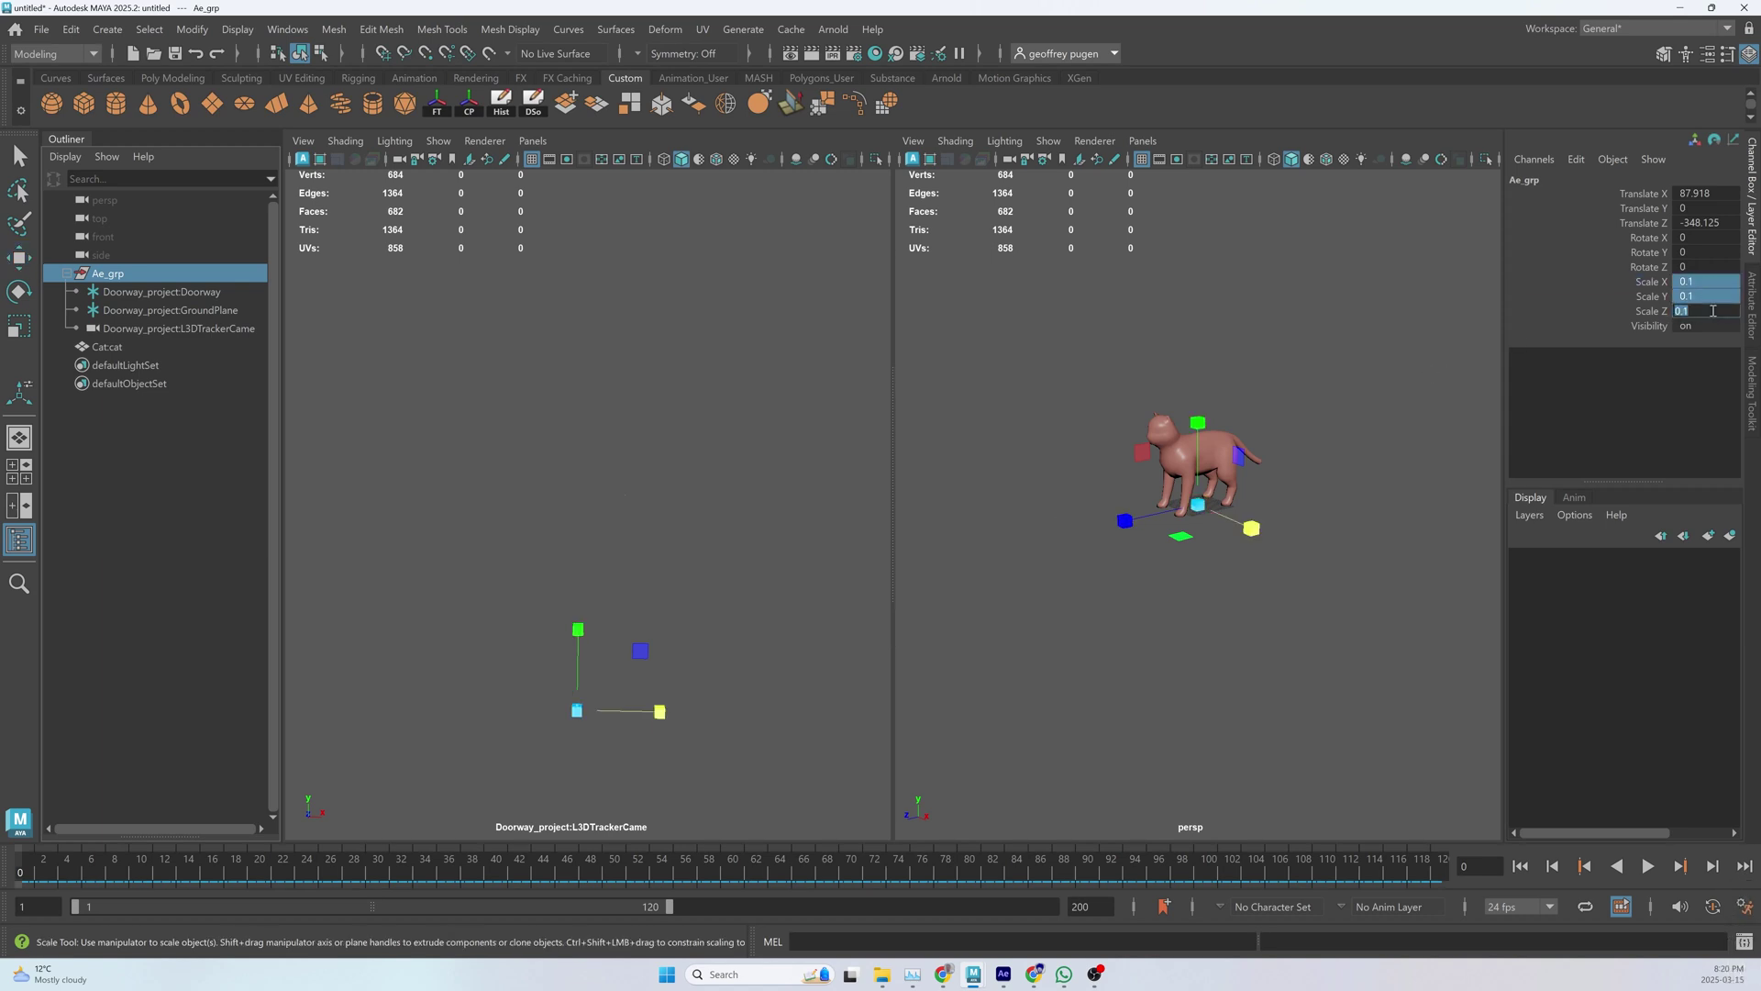
text(.01)
key(Return)
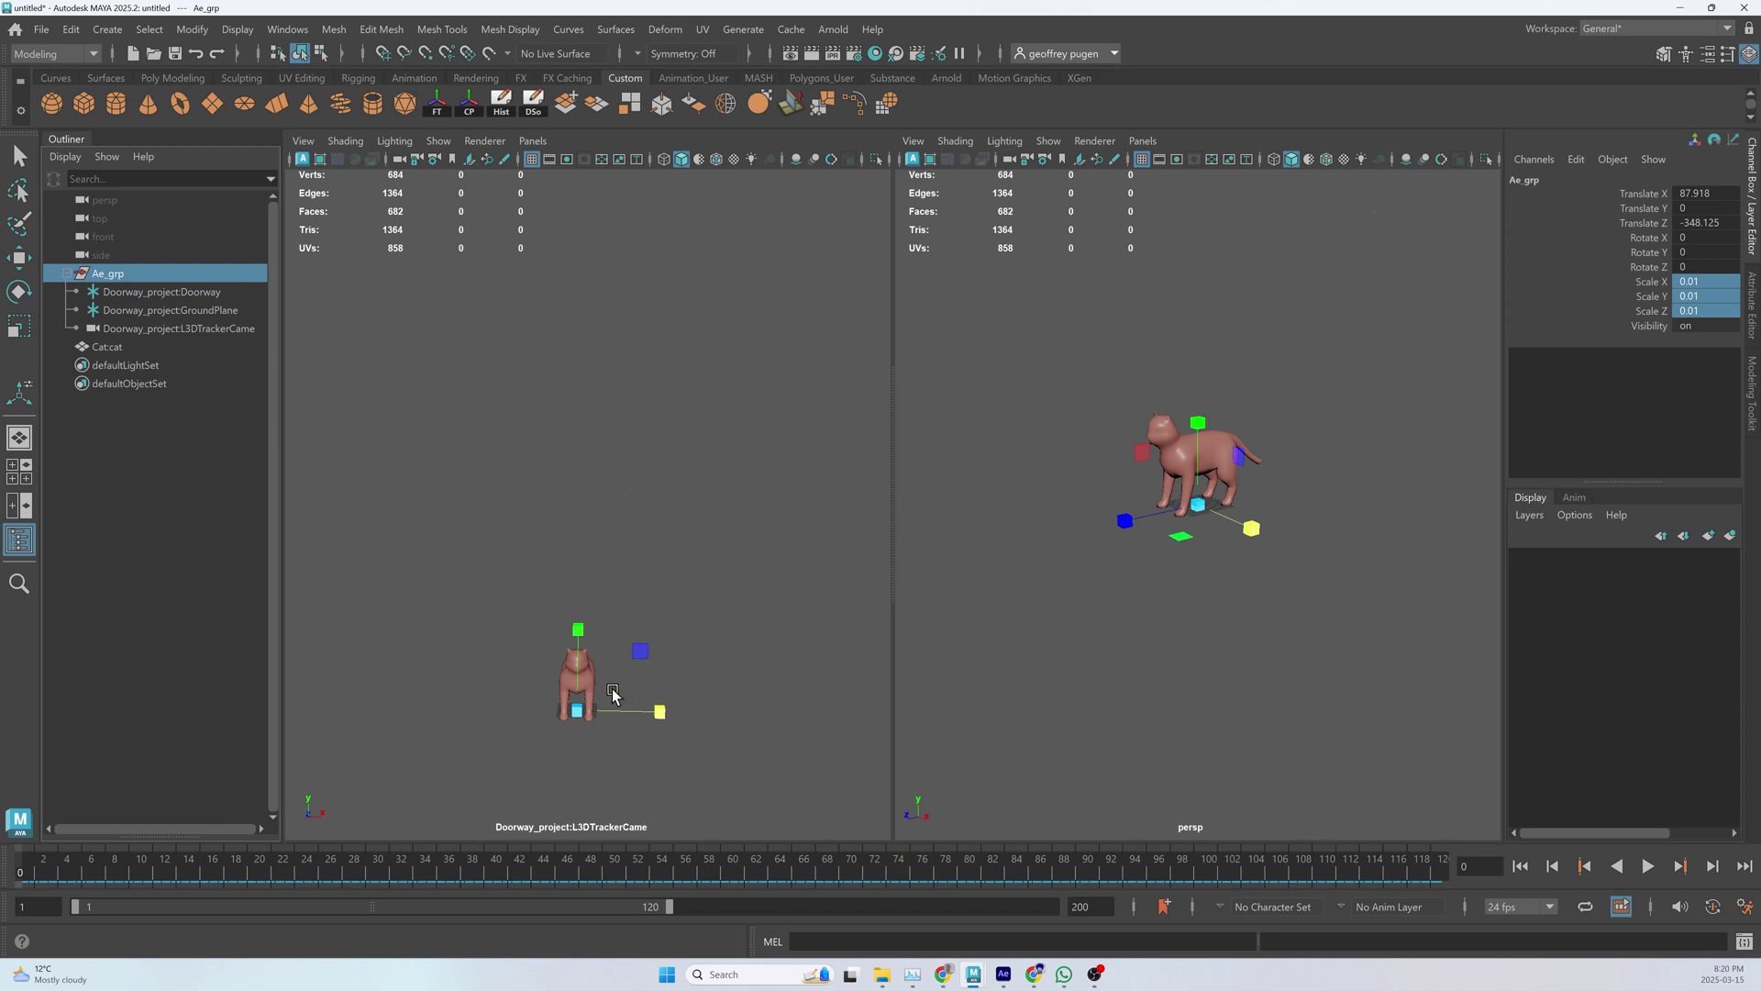
key(w)
click(464, 568)
click(96, 275)
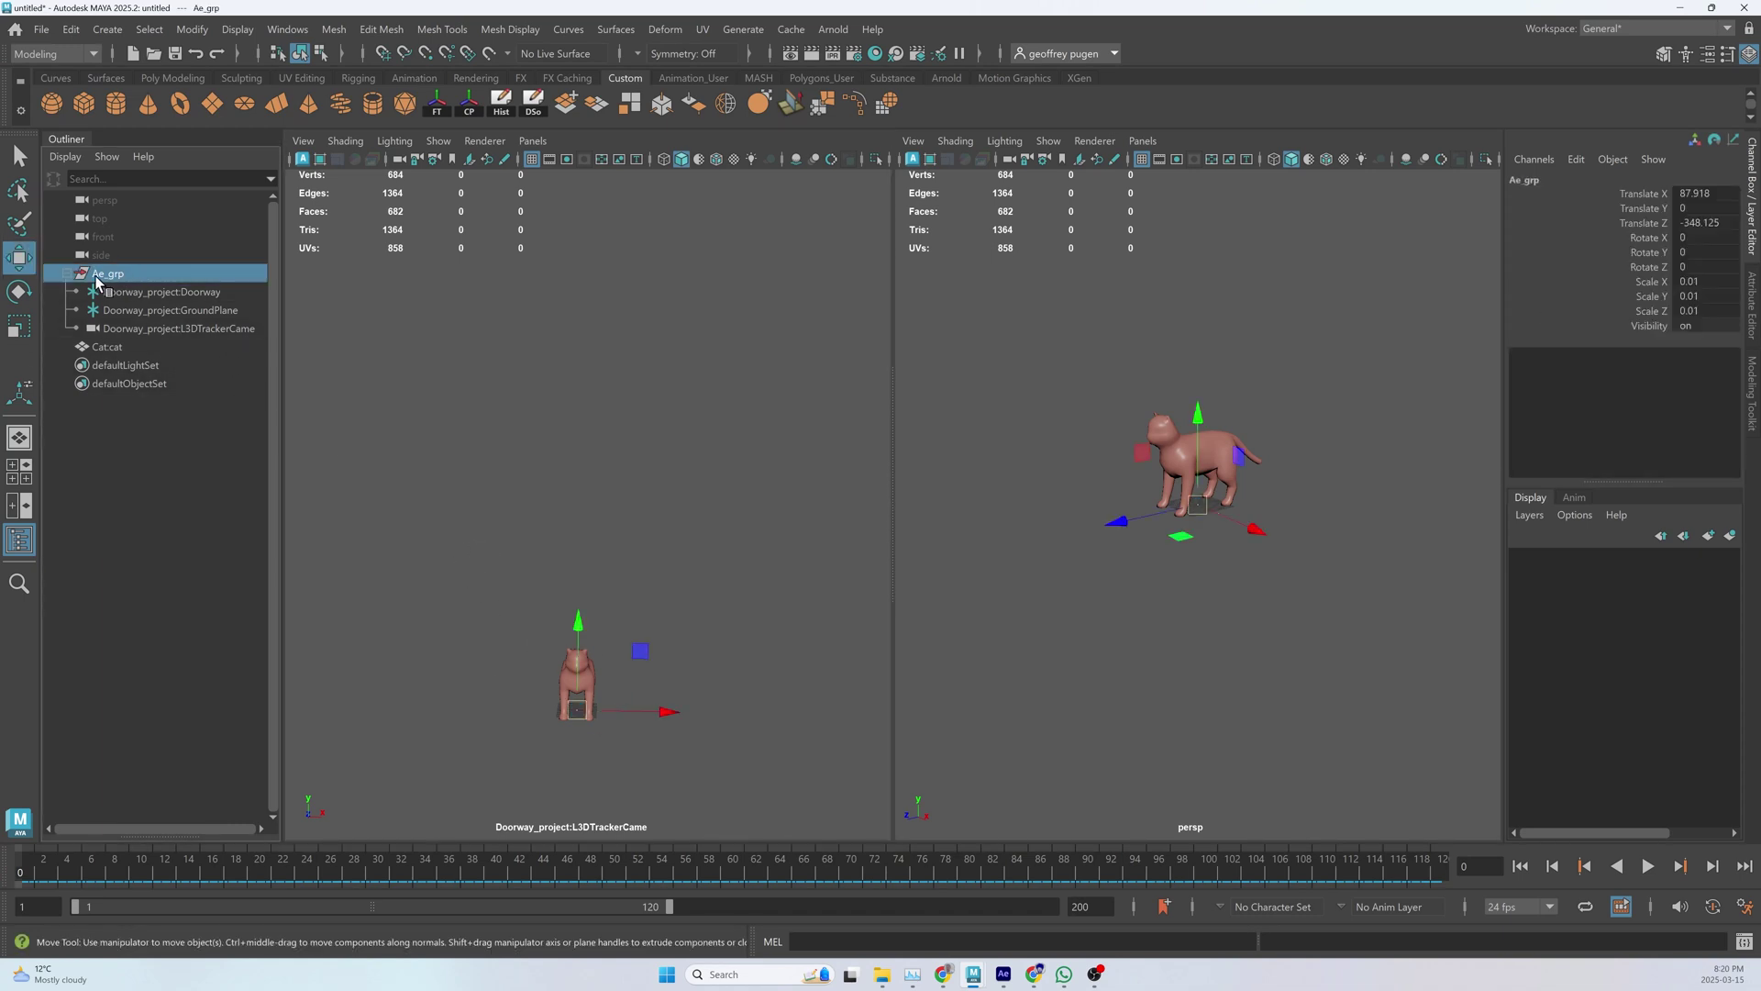
click(67, 274)
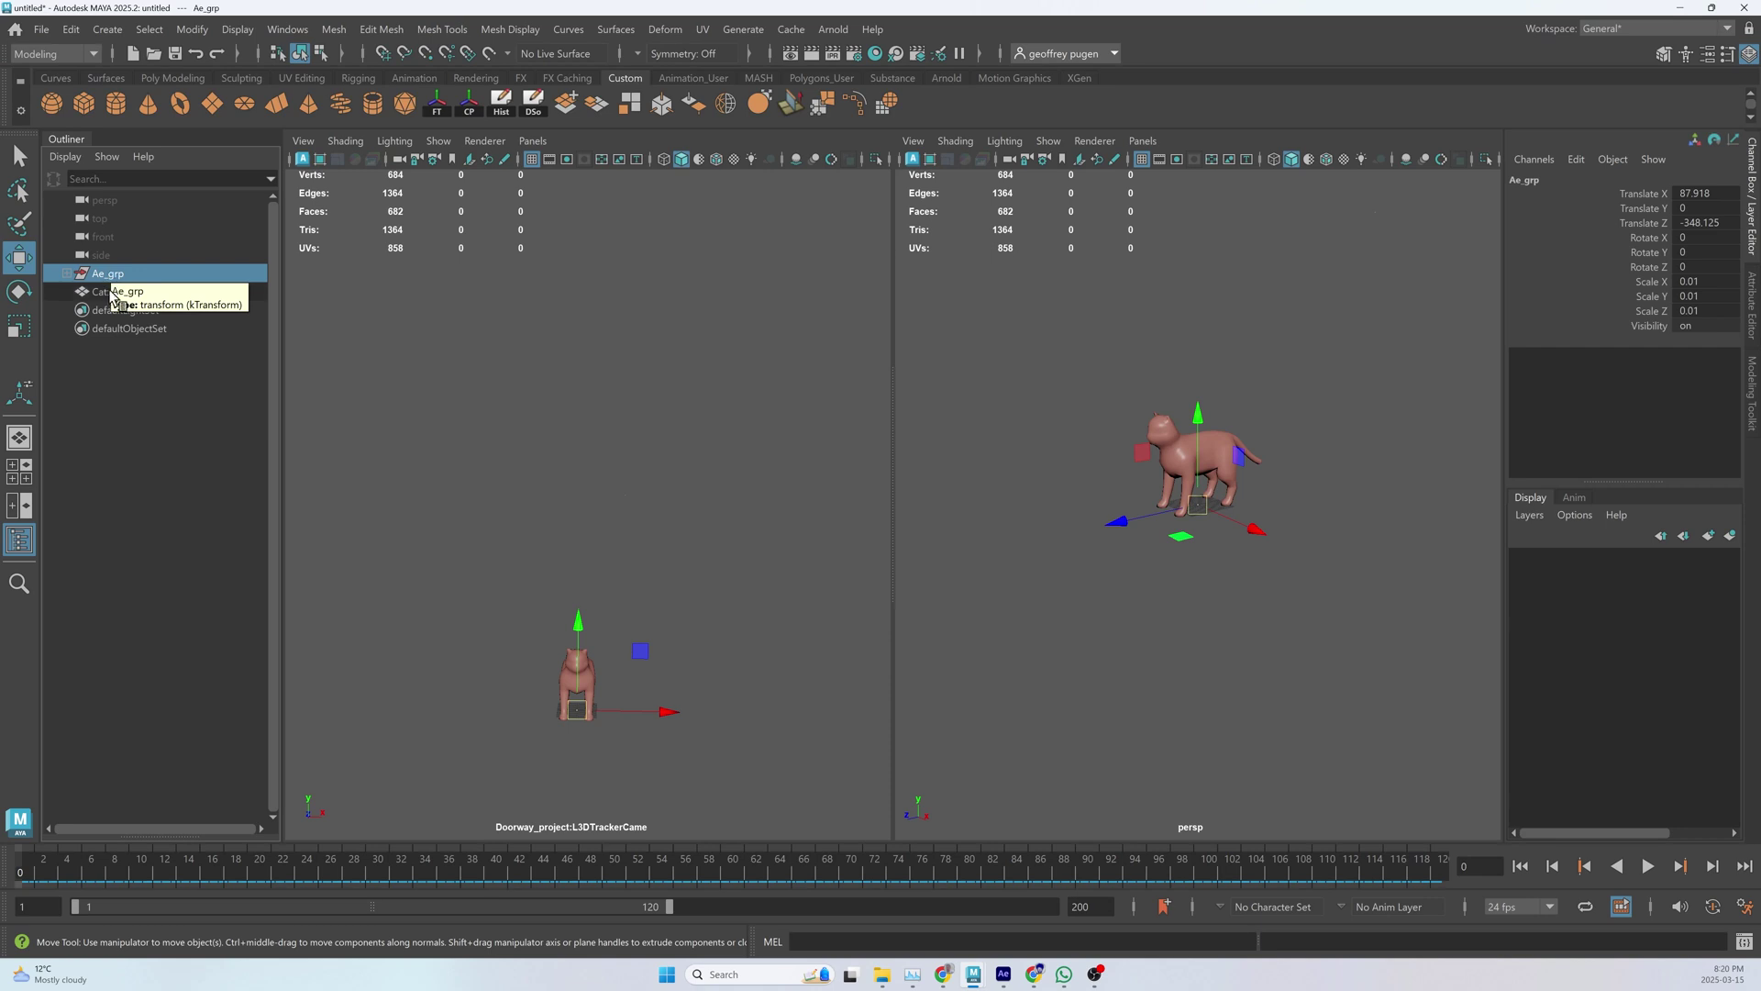
click(105, 292)
click(66, 273)
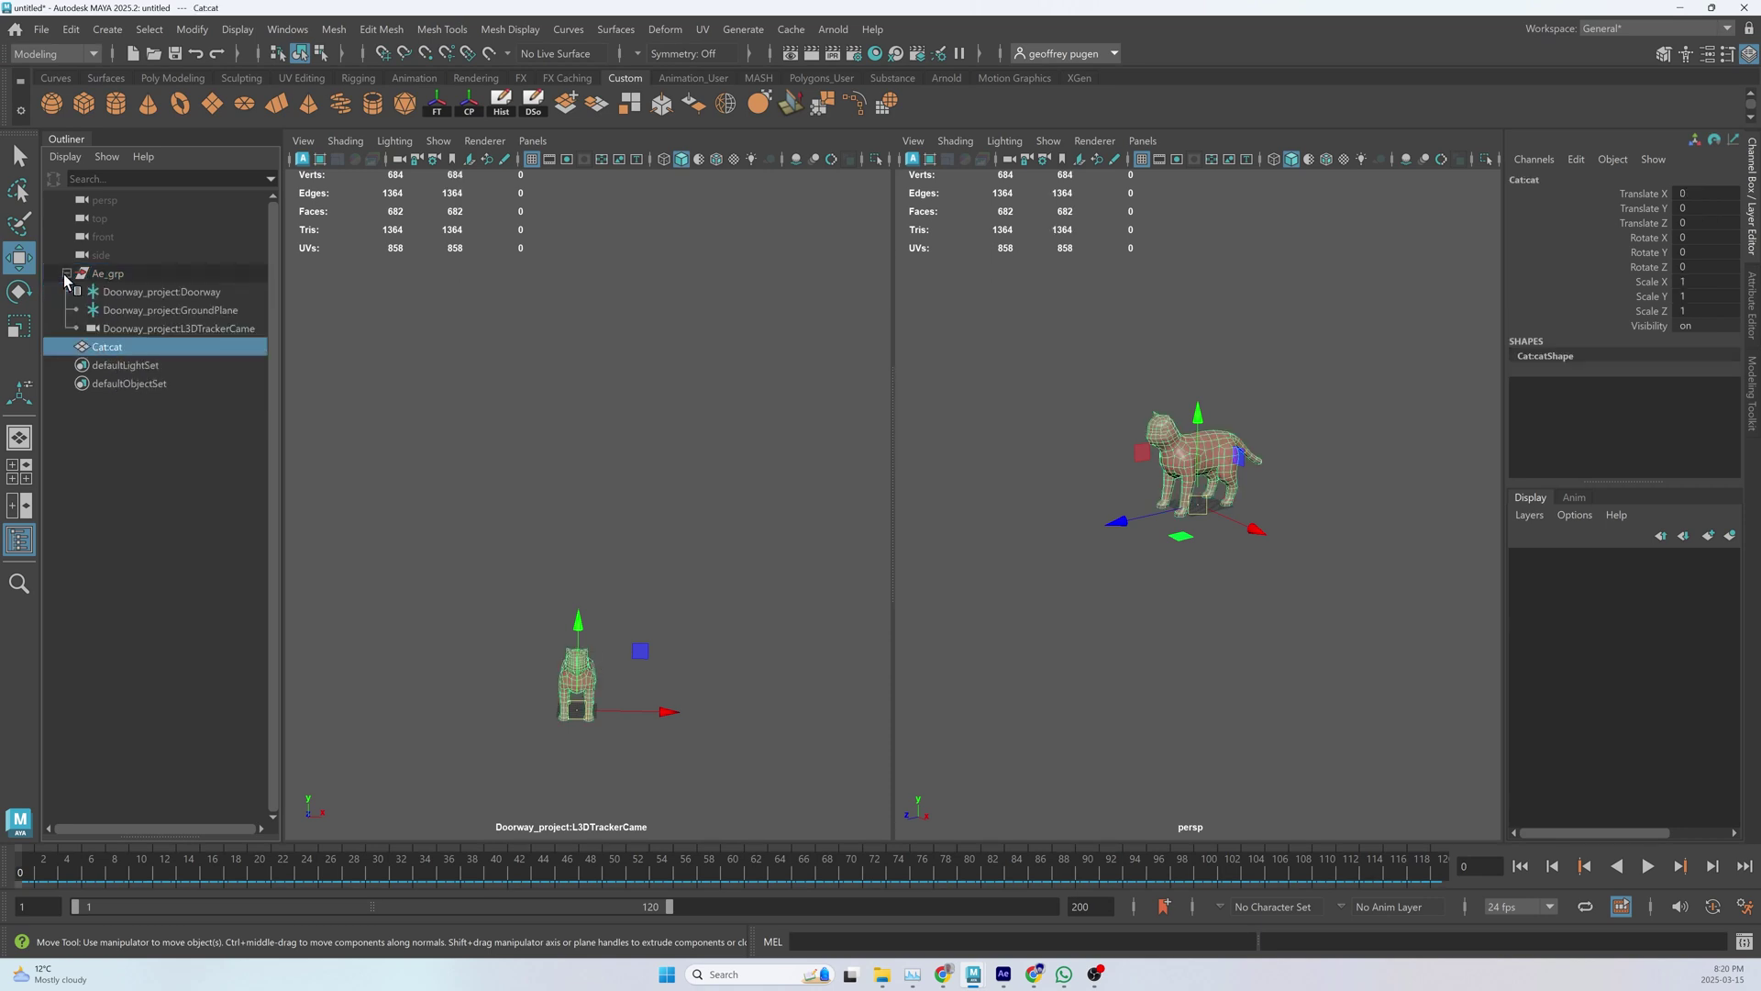
- Rename the tracker camera inside Ae_grp as AE_Cam
click(184, 328)
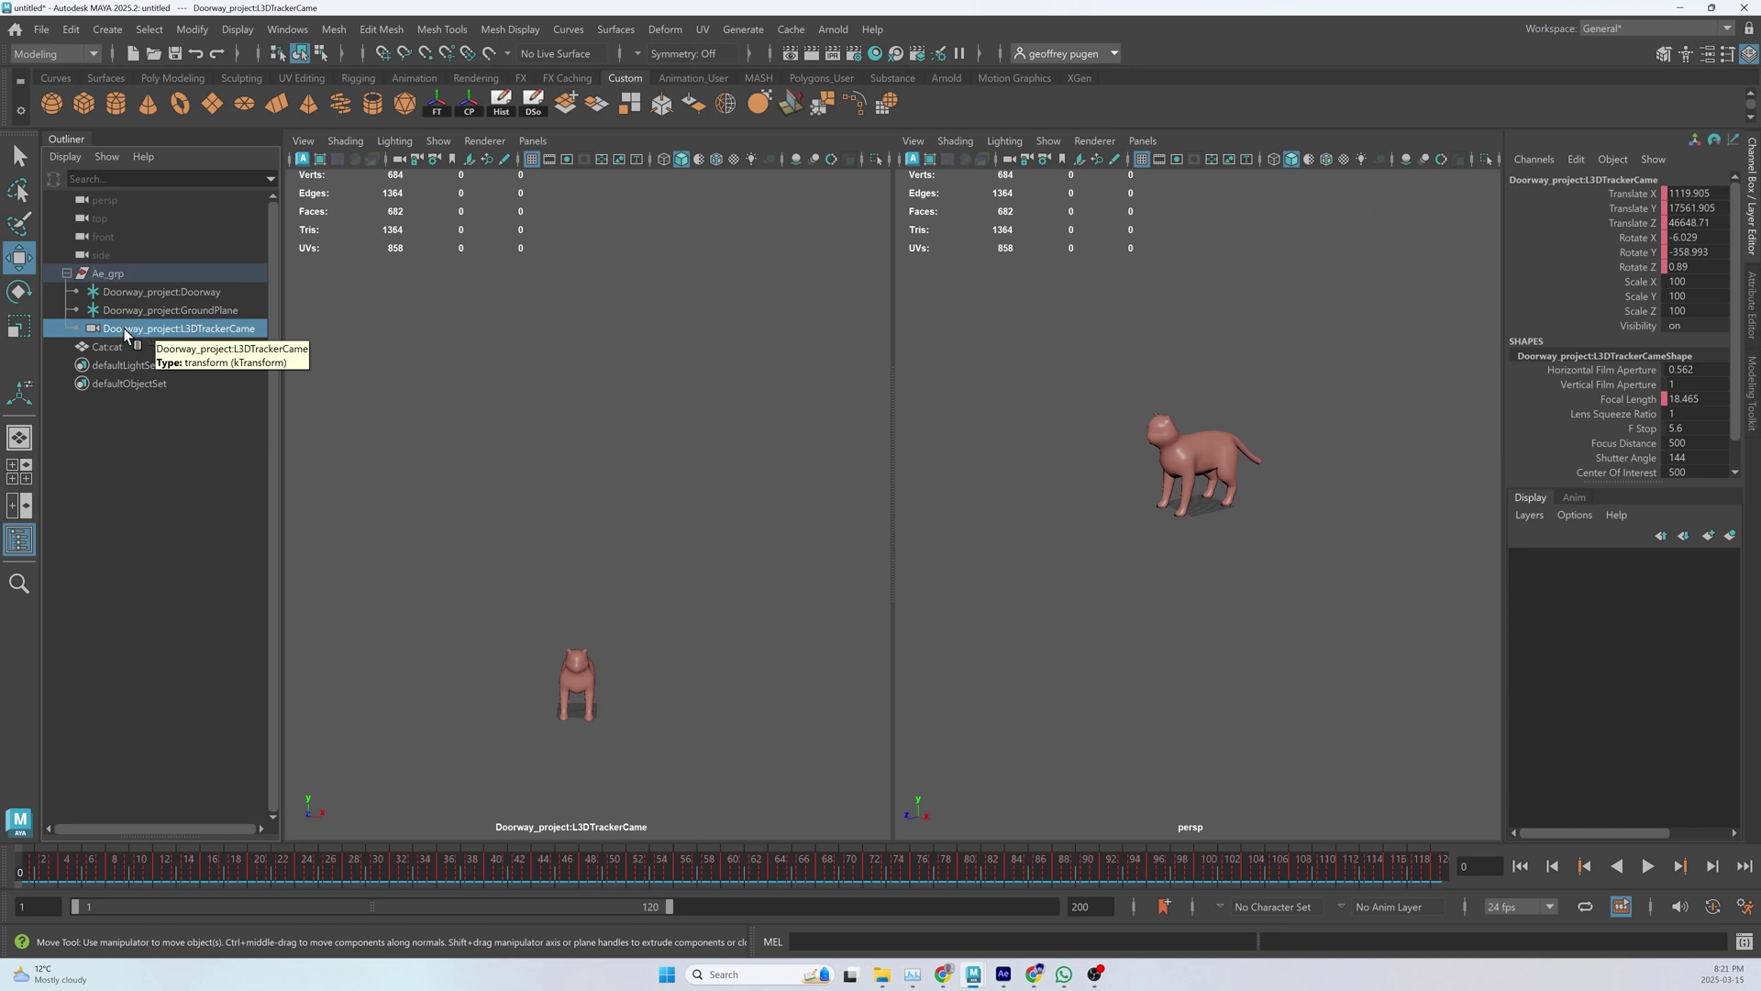
double_click(187, 331)
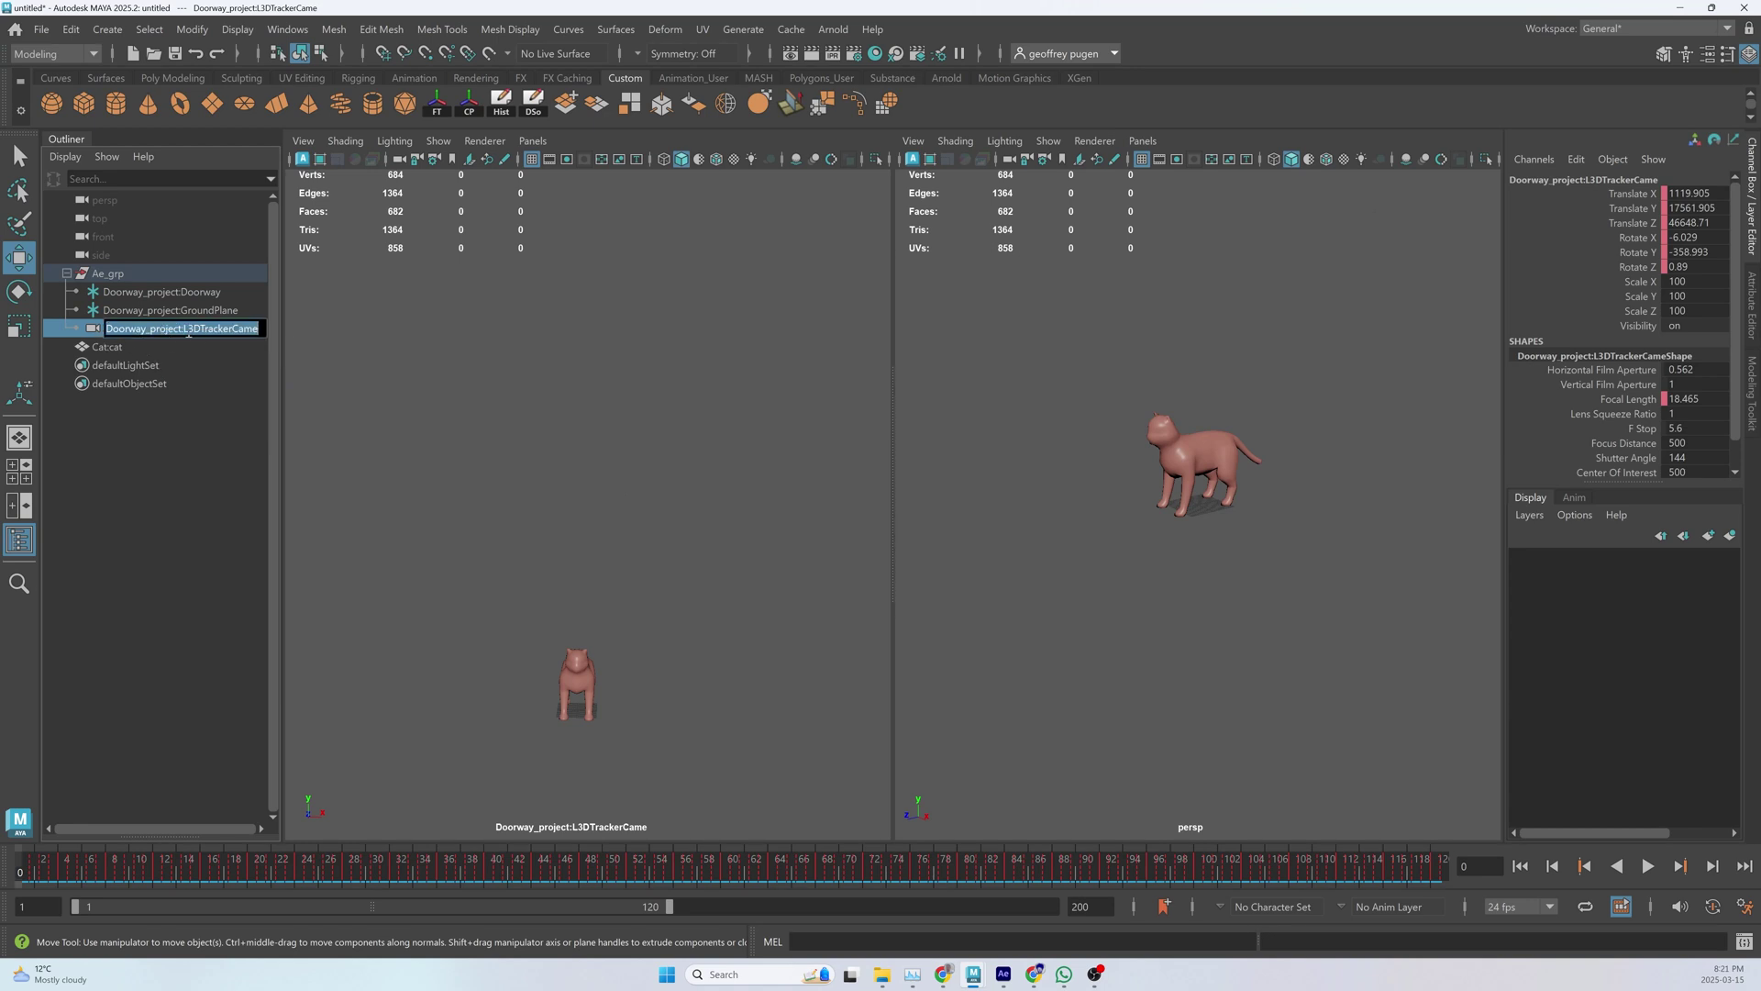
text(AE)
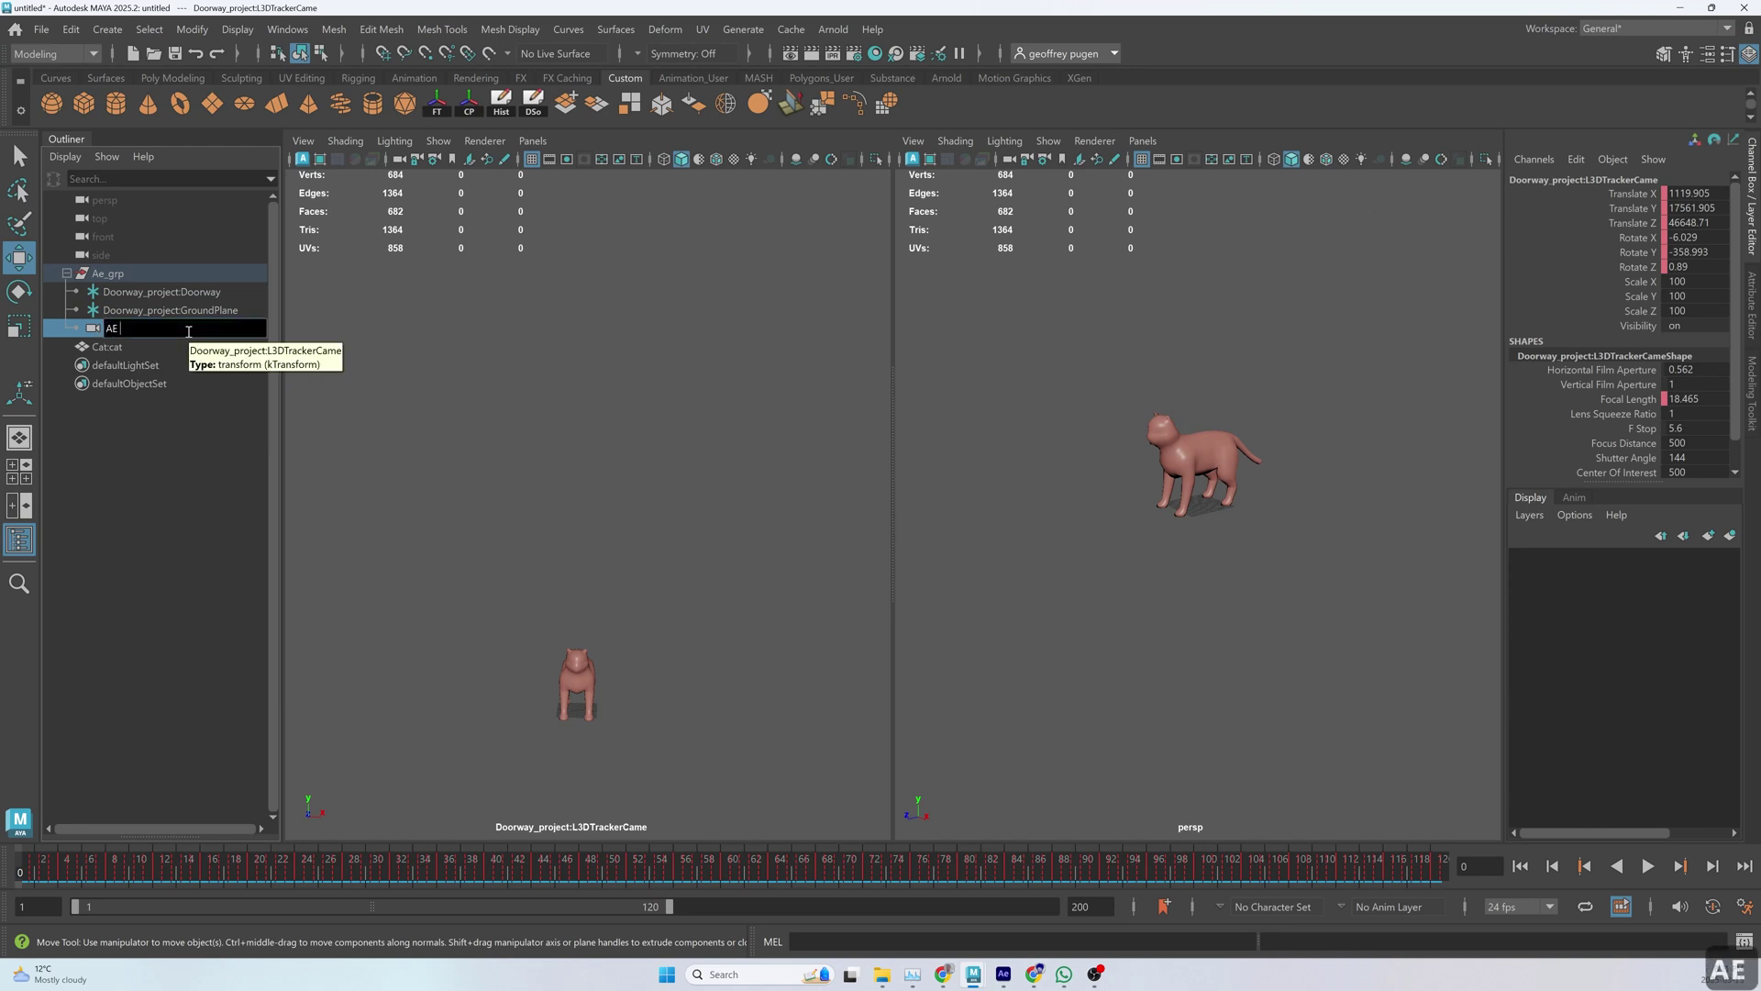
text(_Cam)
key(Return)
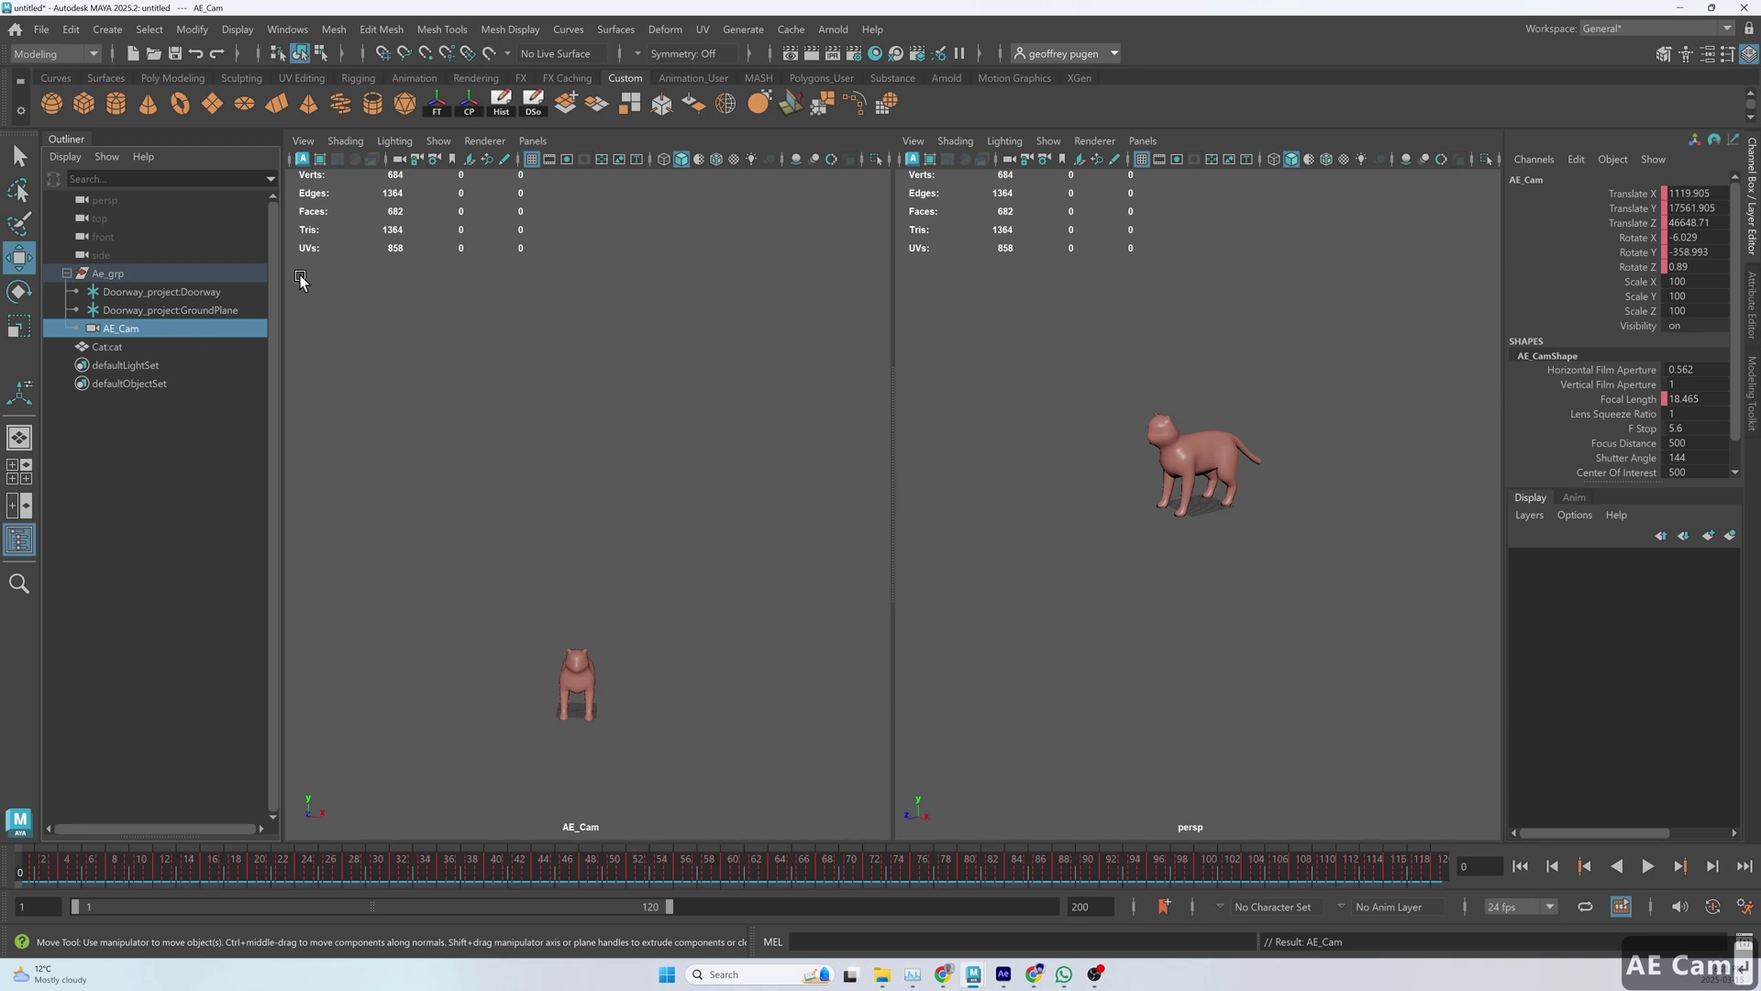
- Remove the Doorway_project: prefix from both locator names so they read Doorway and GroundPlane
double_click(184, 292)
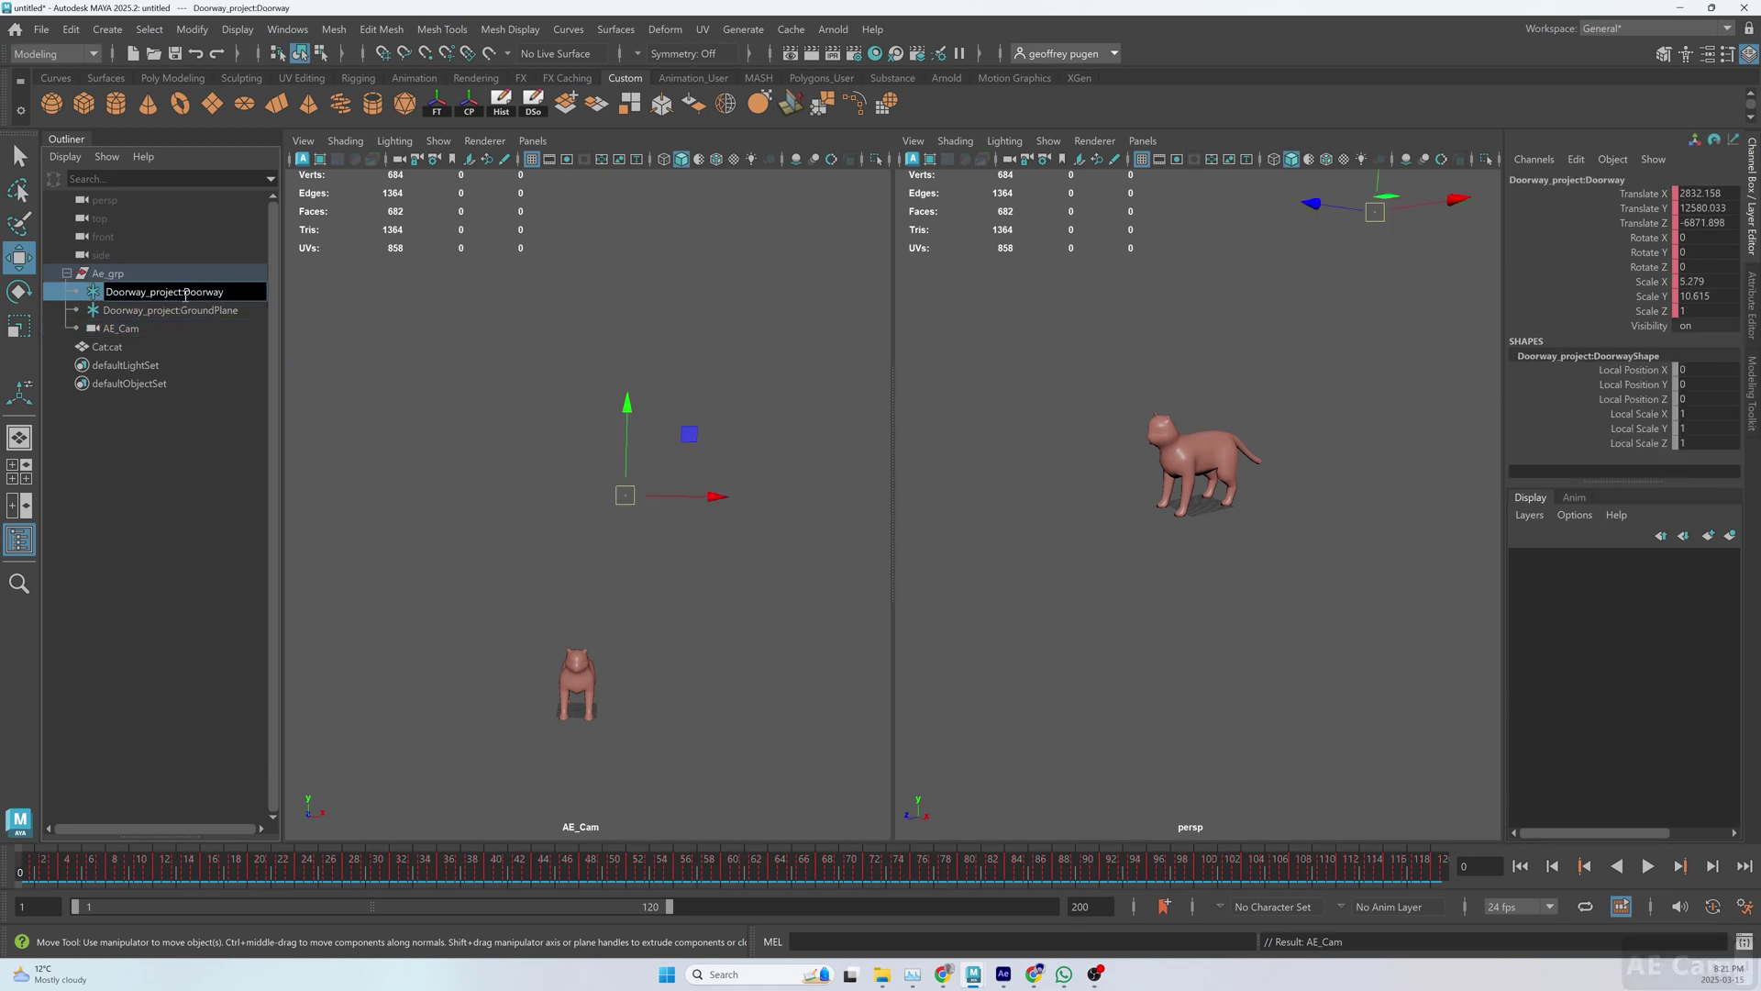
drag(188, 291, 159, 292)
key(shift+Home)
key(BackSpace)
key(Tab)
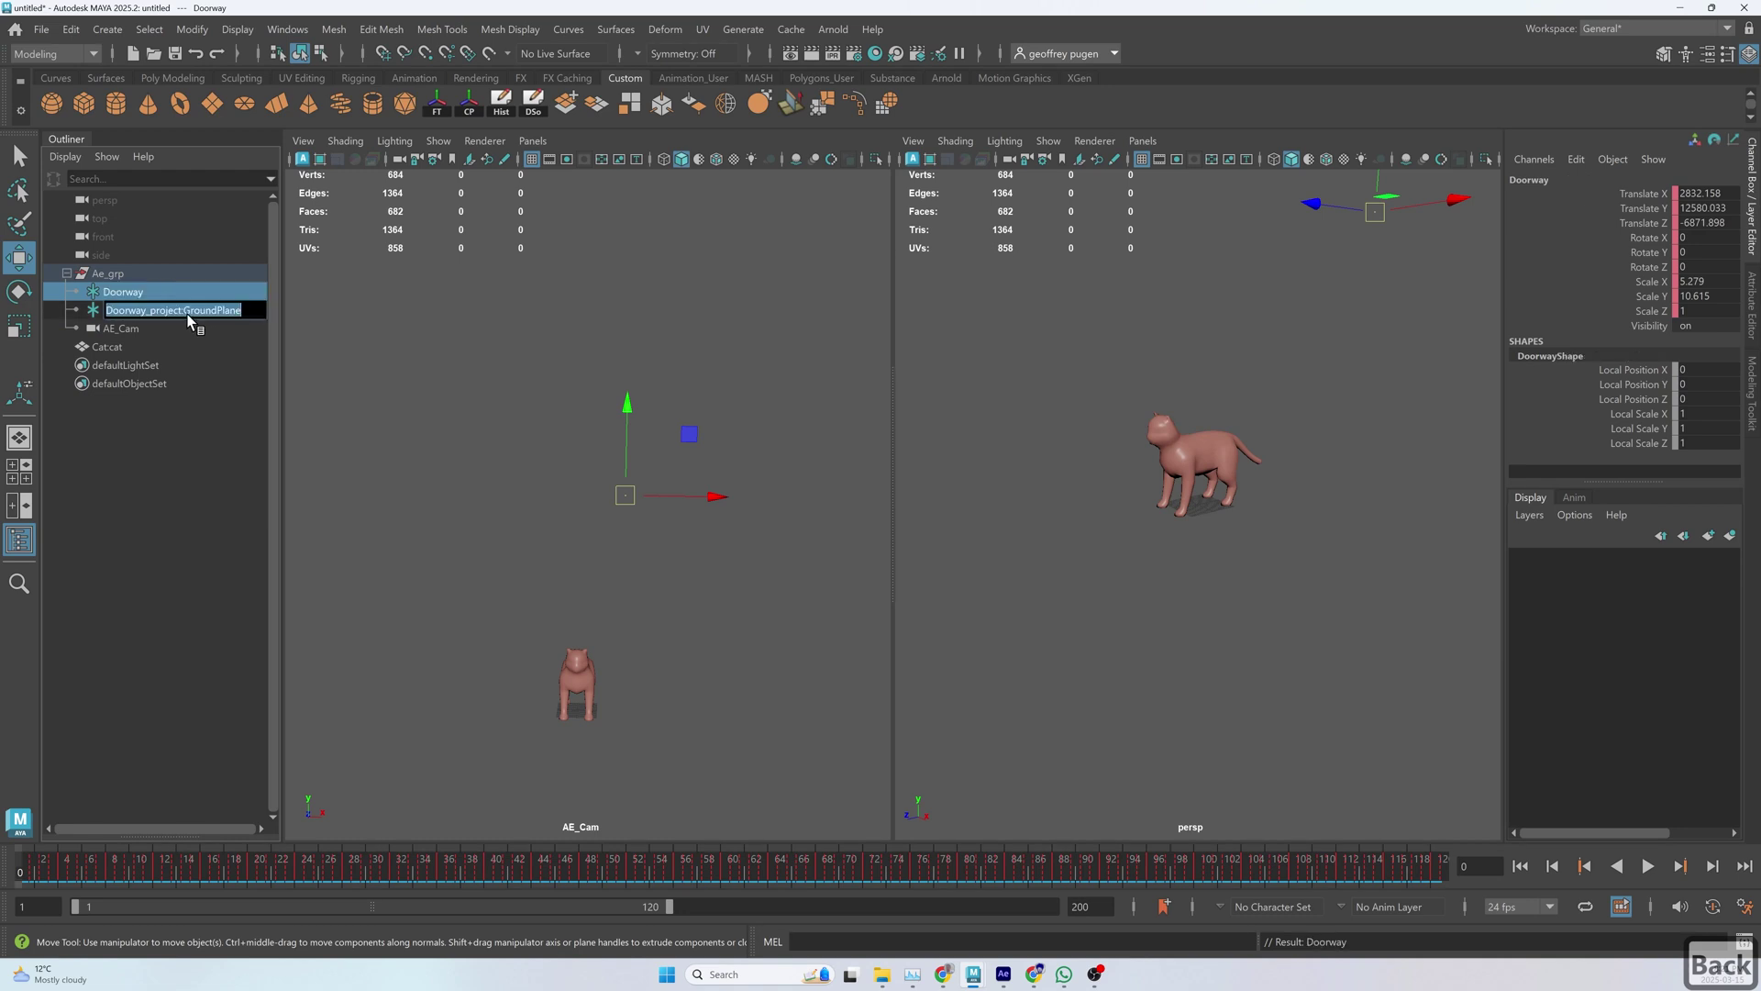
click(184, 310)
key(shift+Home)
key(BackSpace)
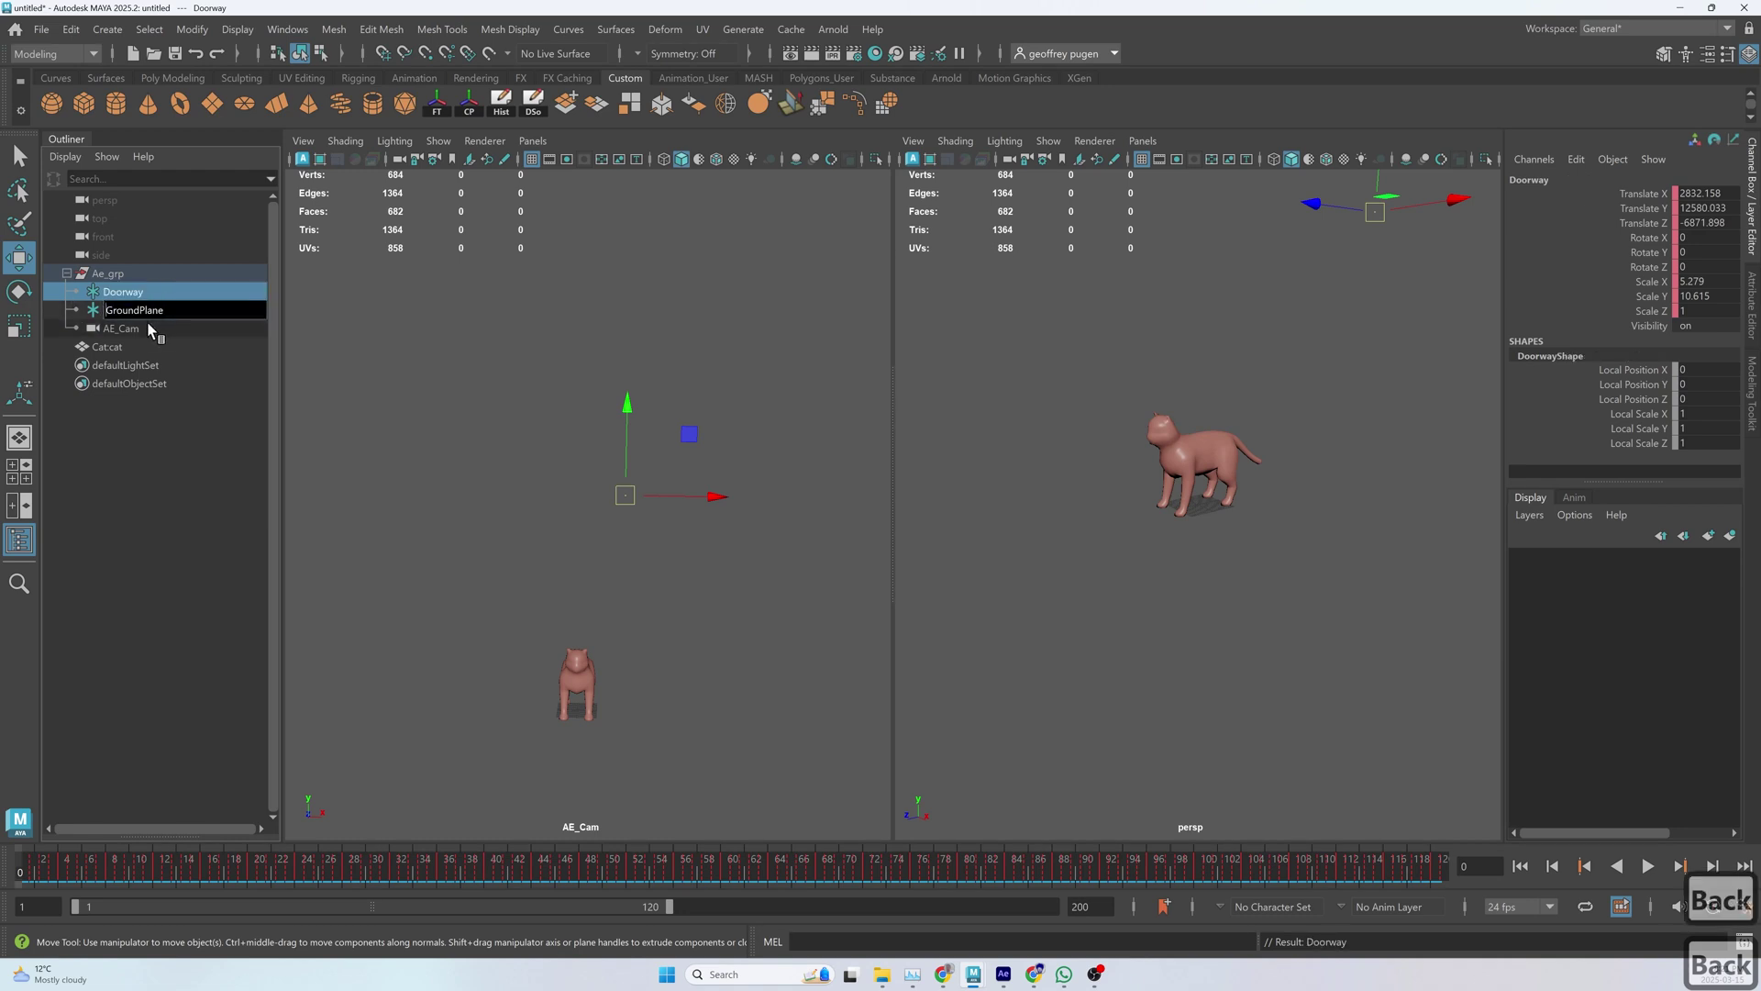
click(137, 342)
click(143, 332)
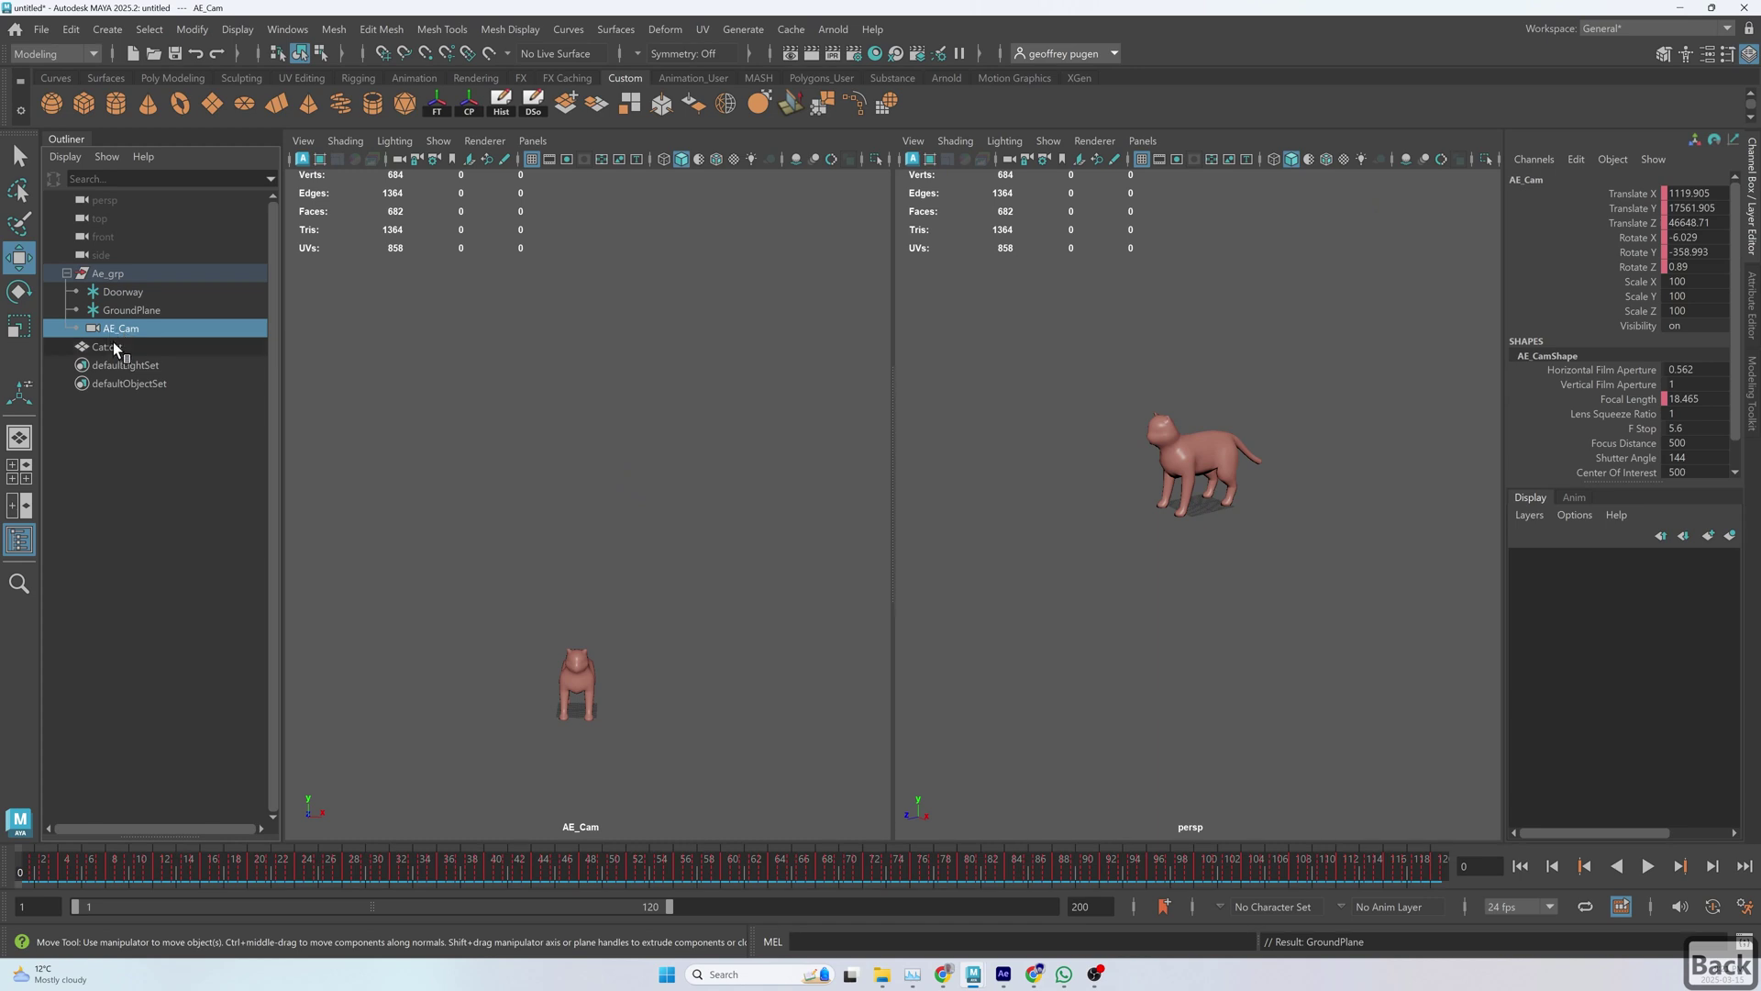
- Rename the imported cat mesh as cat_geo
double_click(112, 347)
text(ca)
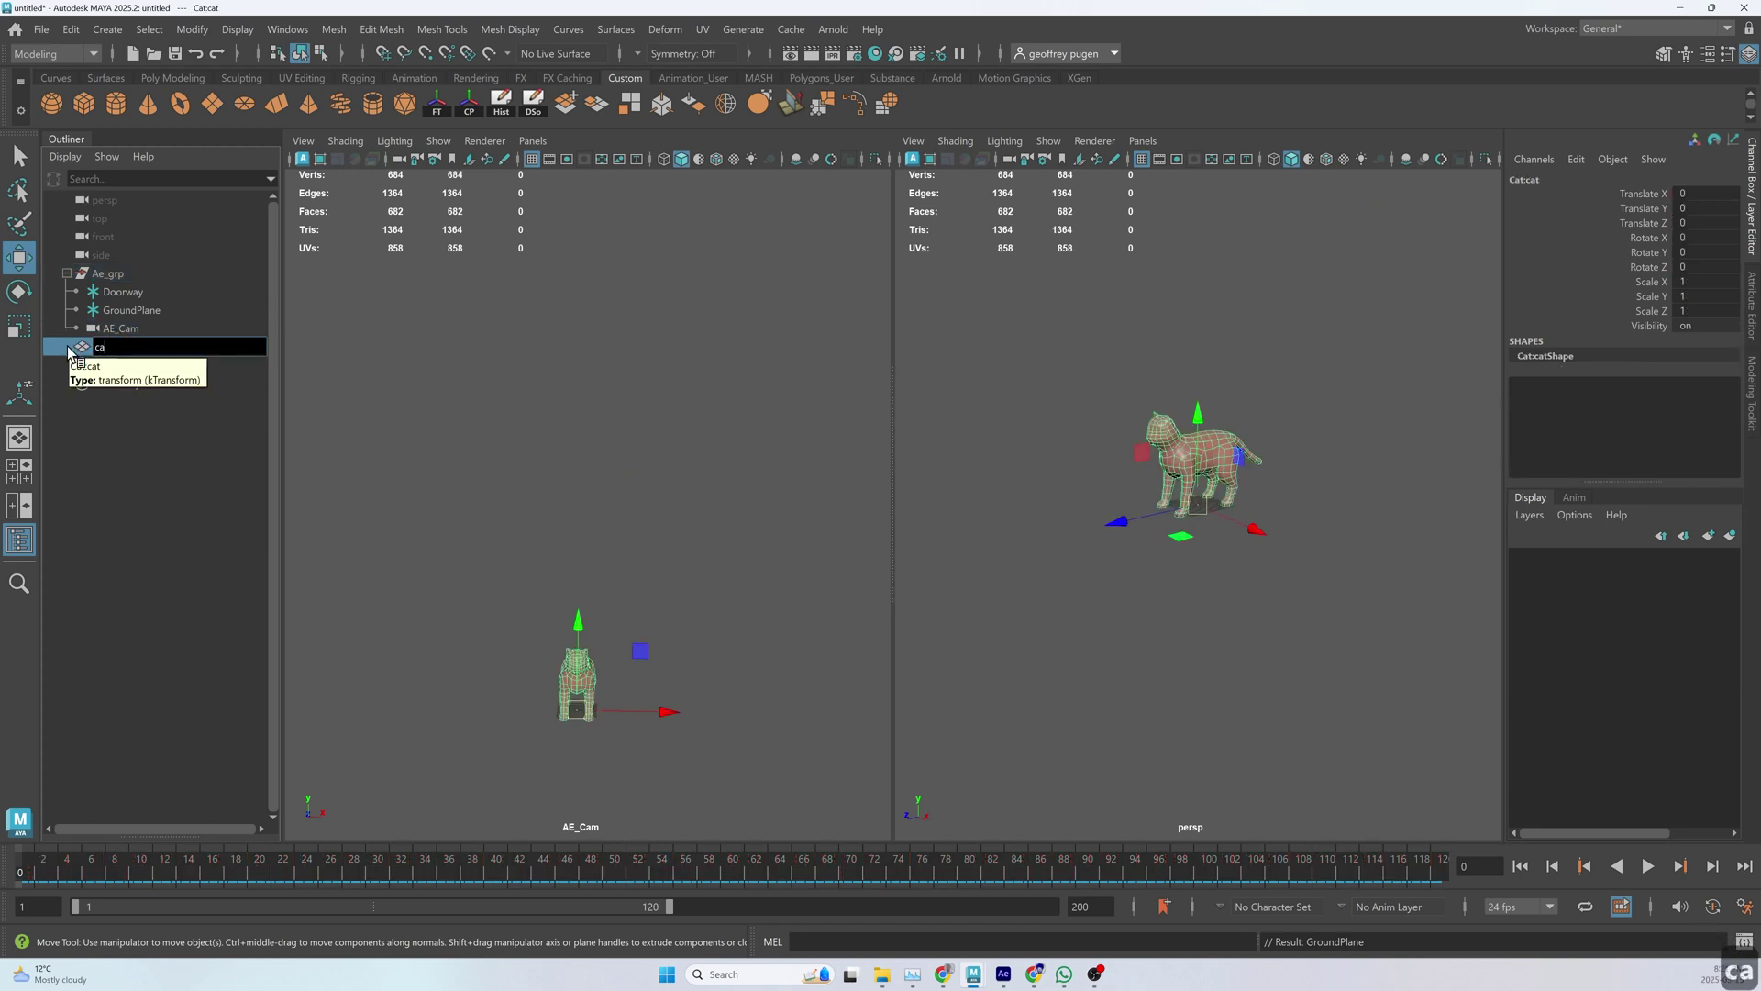
text(t_geo)
key(Return)
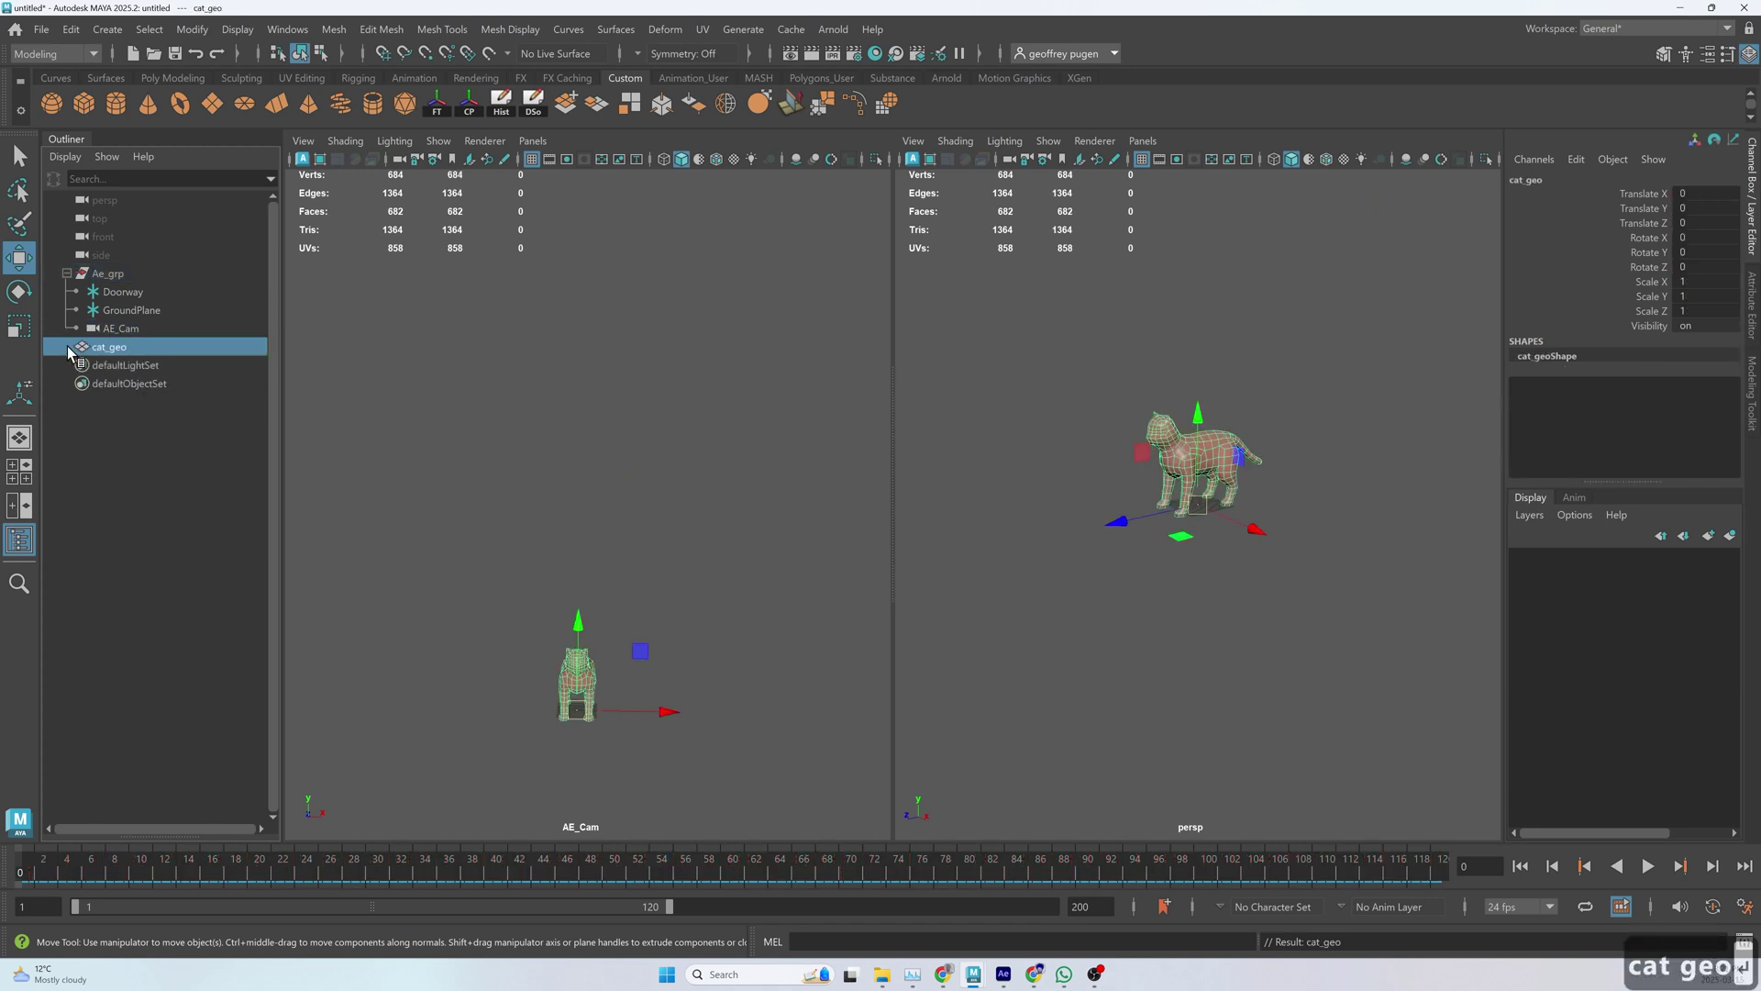
- Check the current project's name, location and folder structure in the Project Window
click(41, 30)
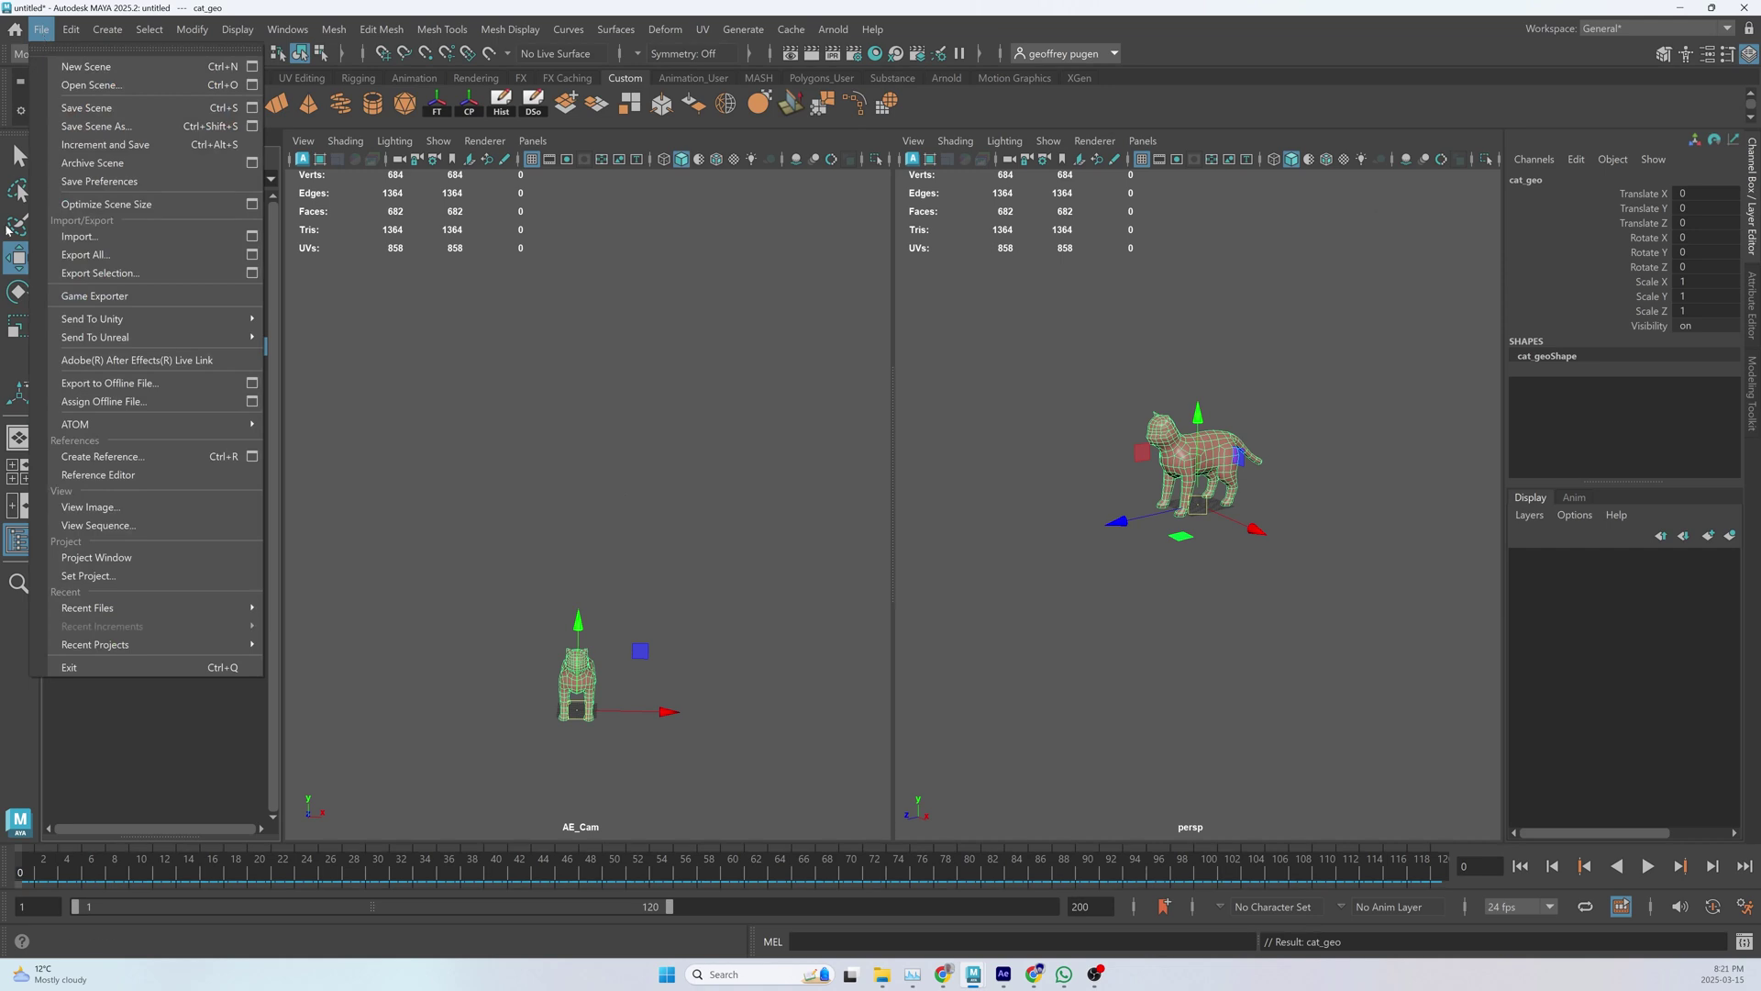
click(121, 563)
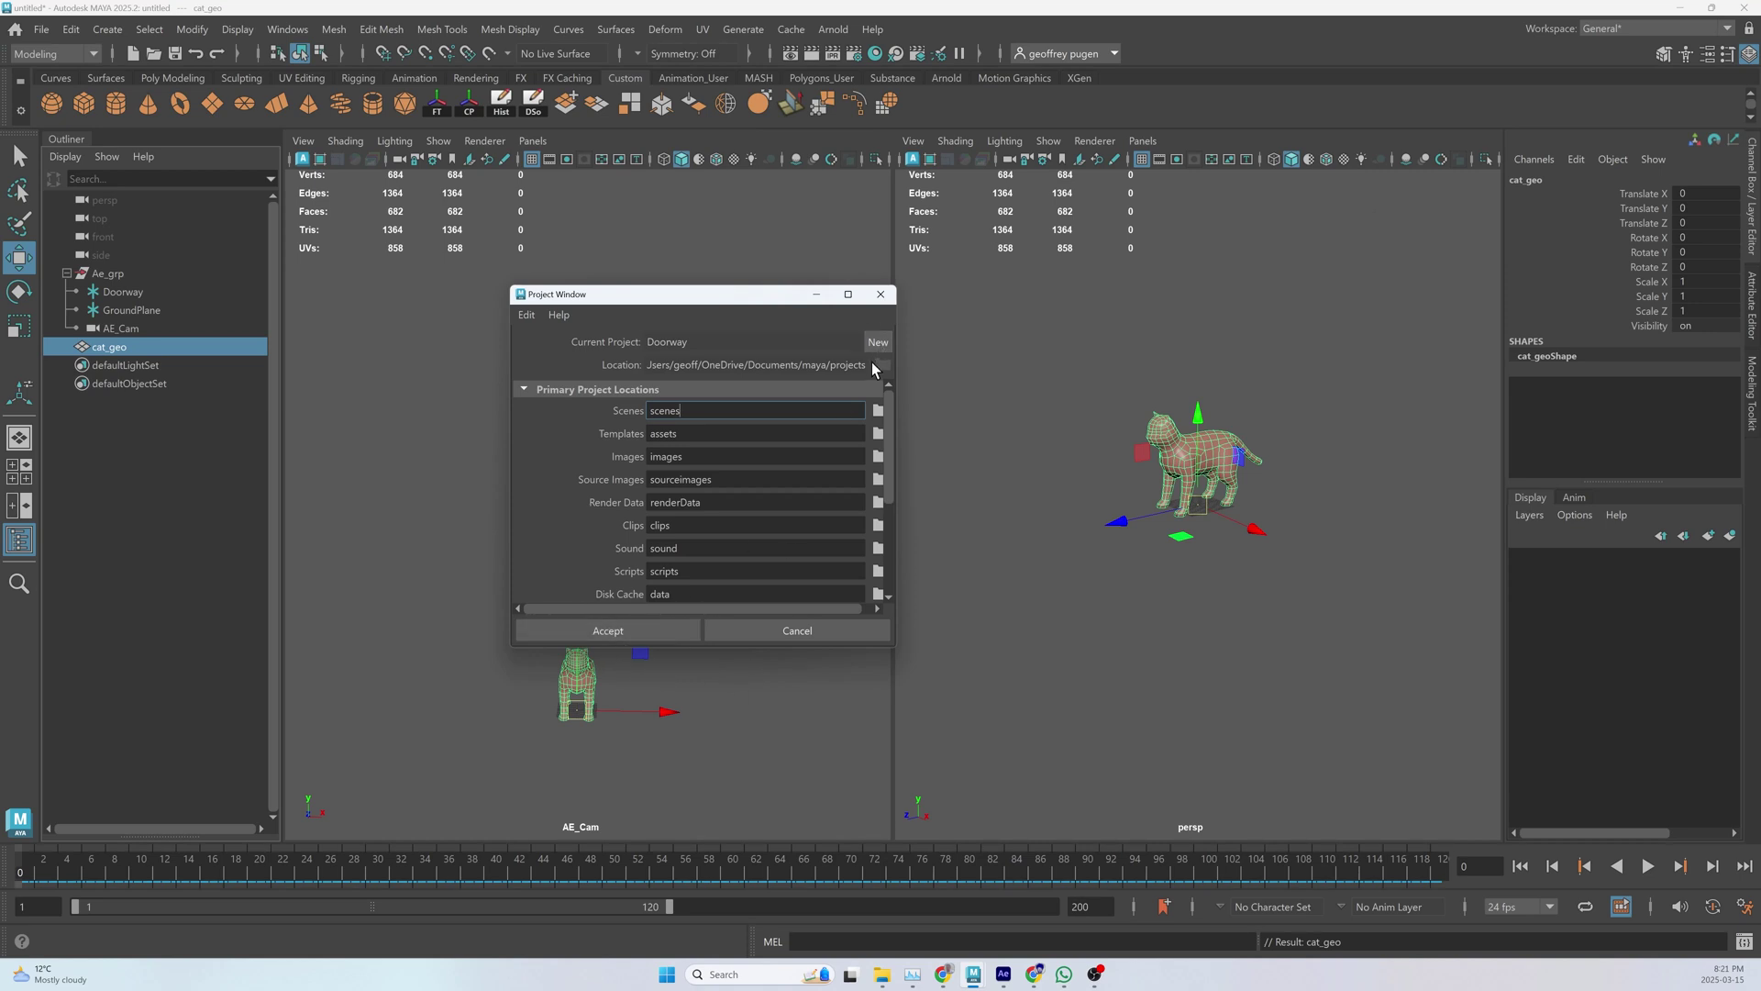
click(881, 294)
- Save the scene as Doorway_2.ma in the Doorway project's scenes folder
click(41, 29)
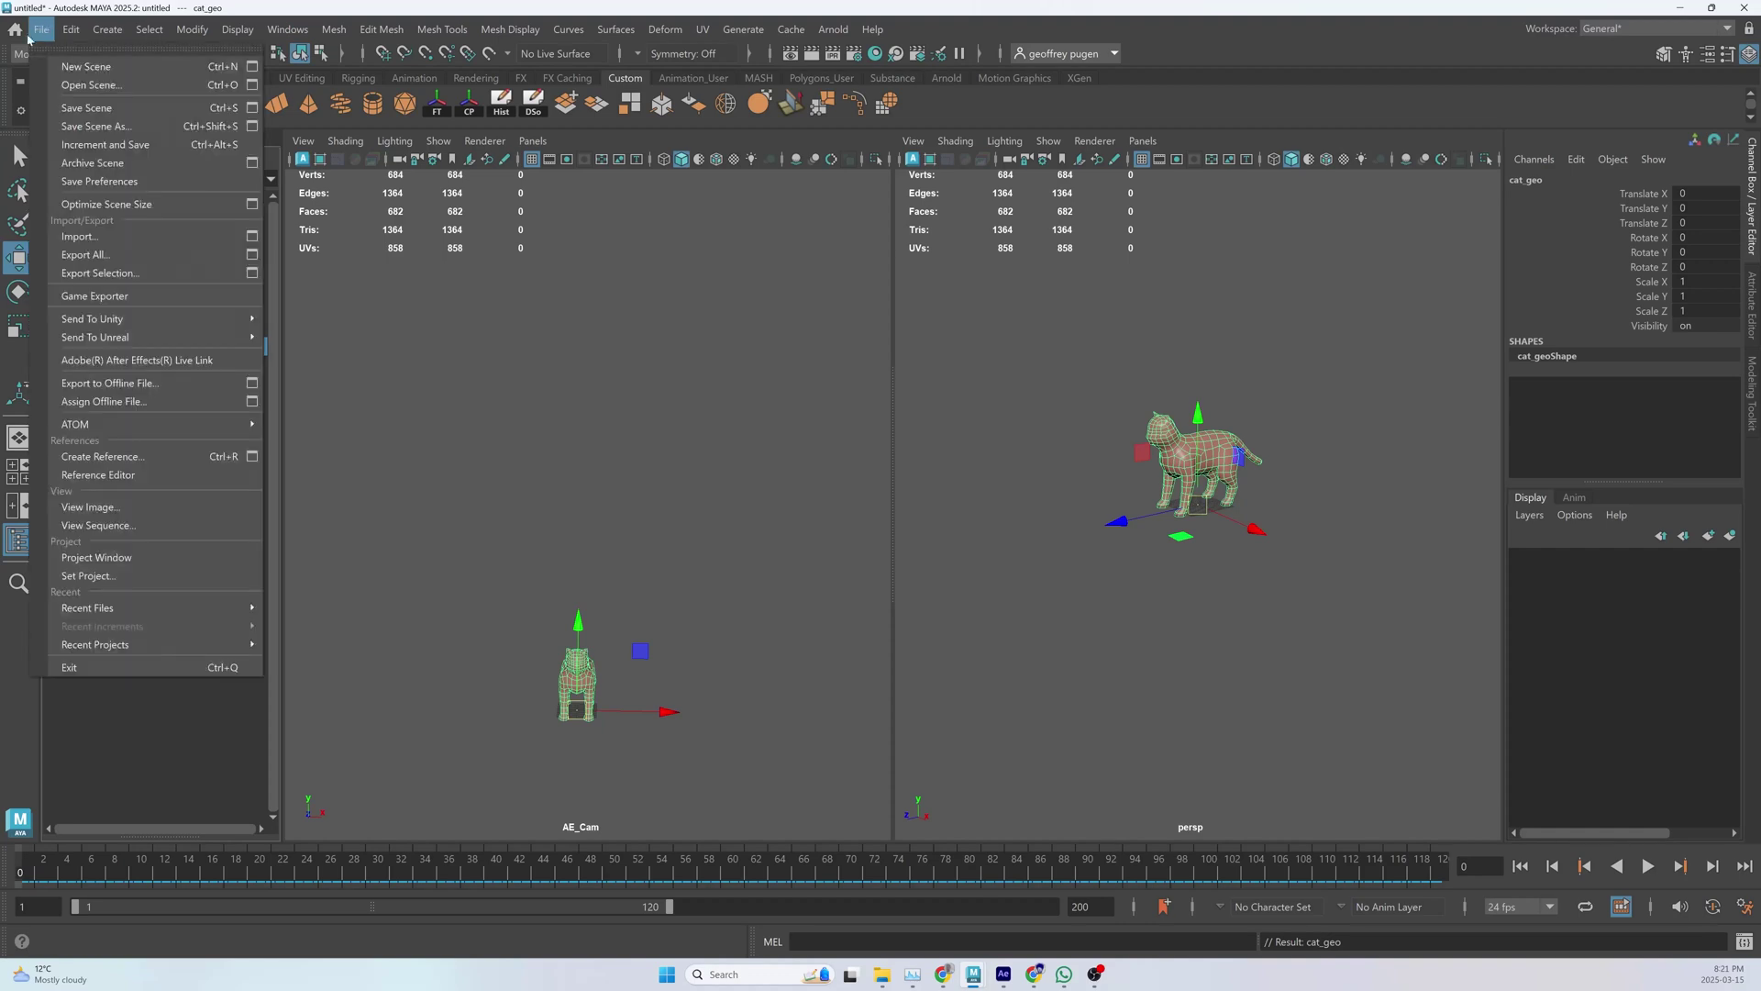
click(92, 126)
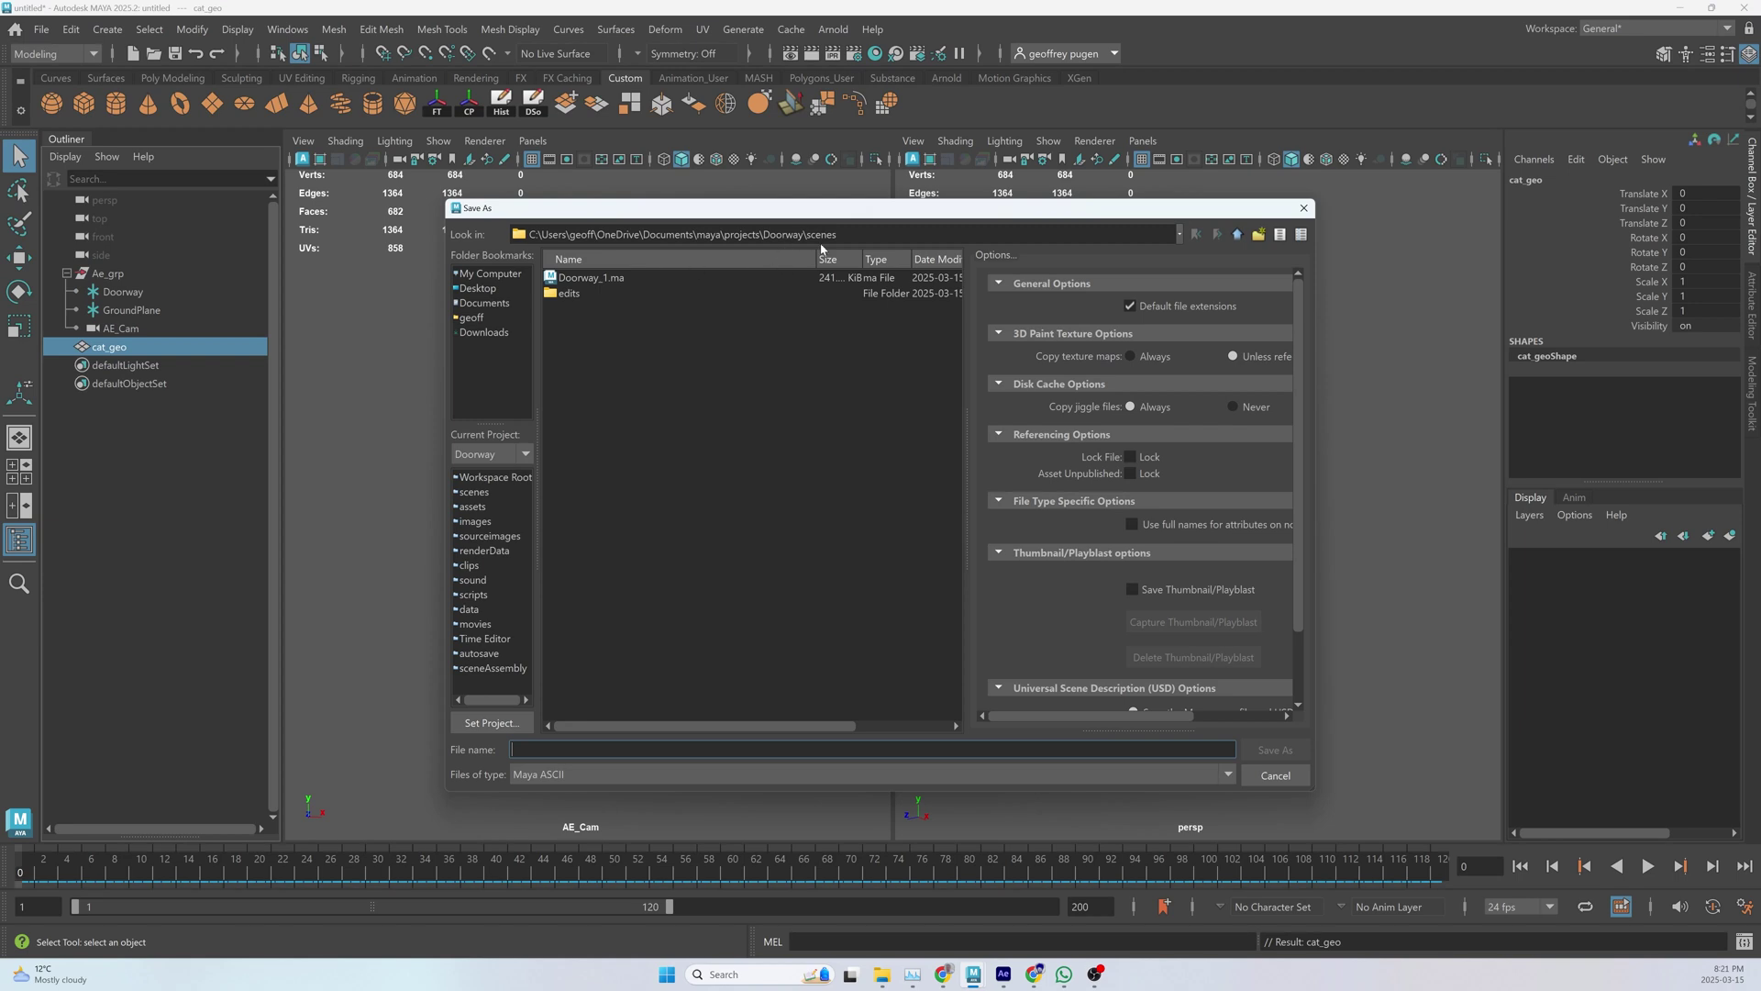
click(490, 493)
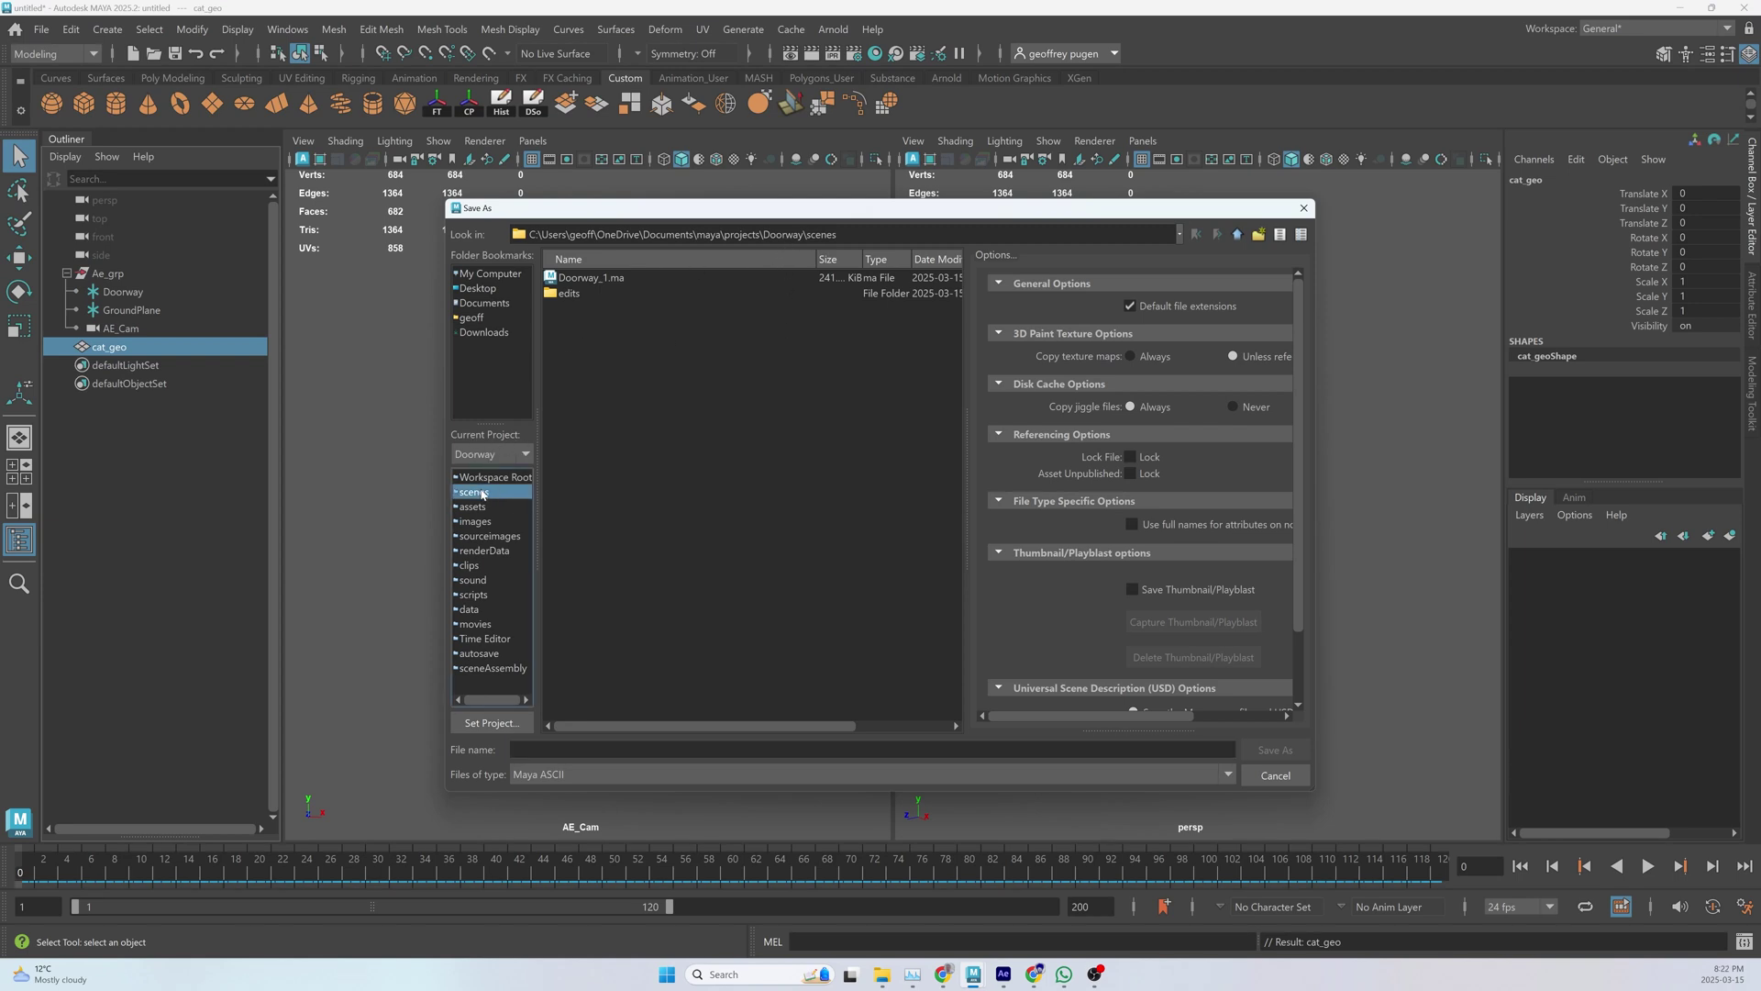
click(605, 280)
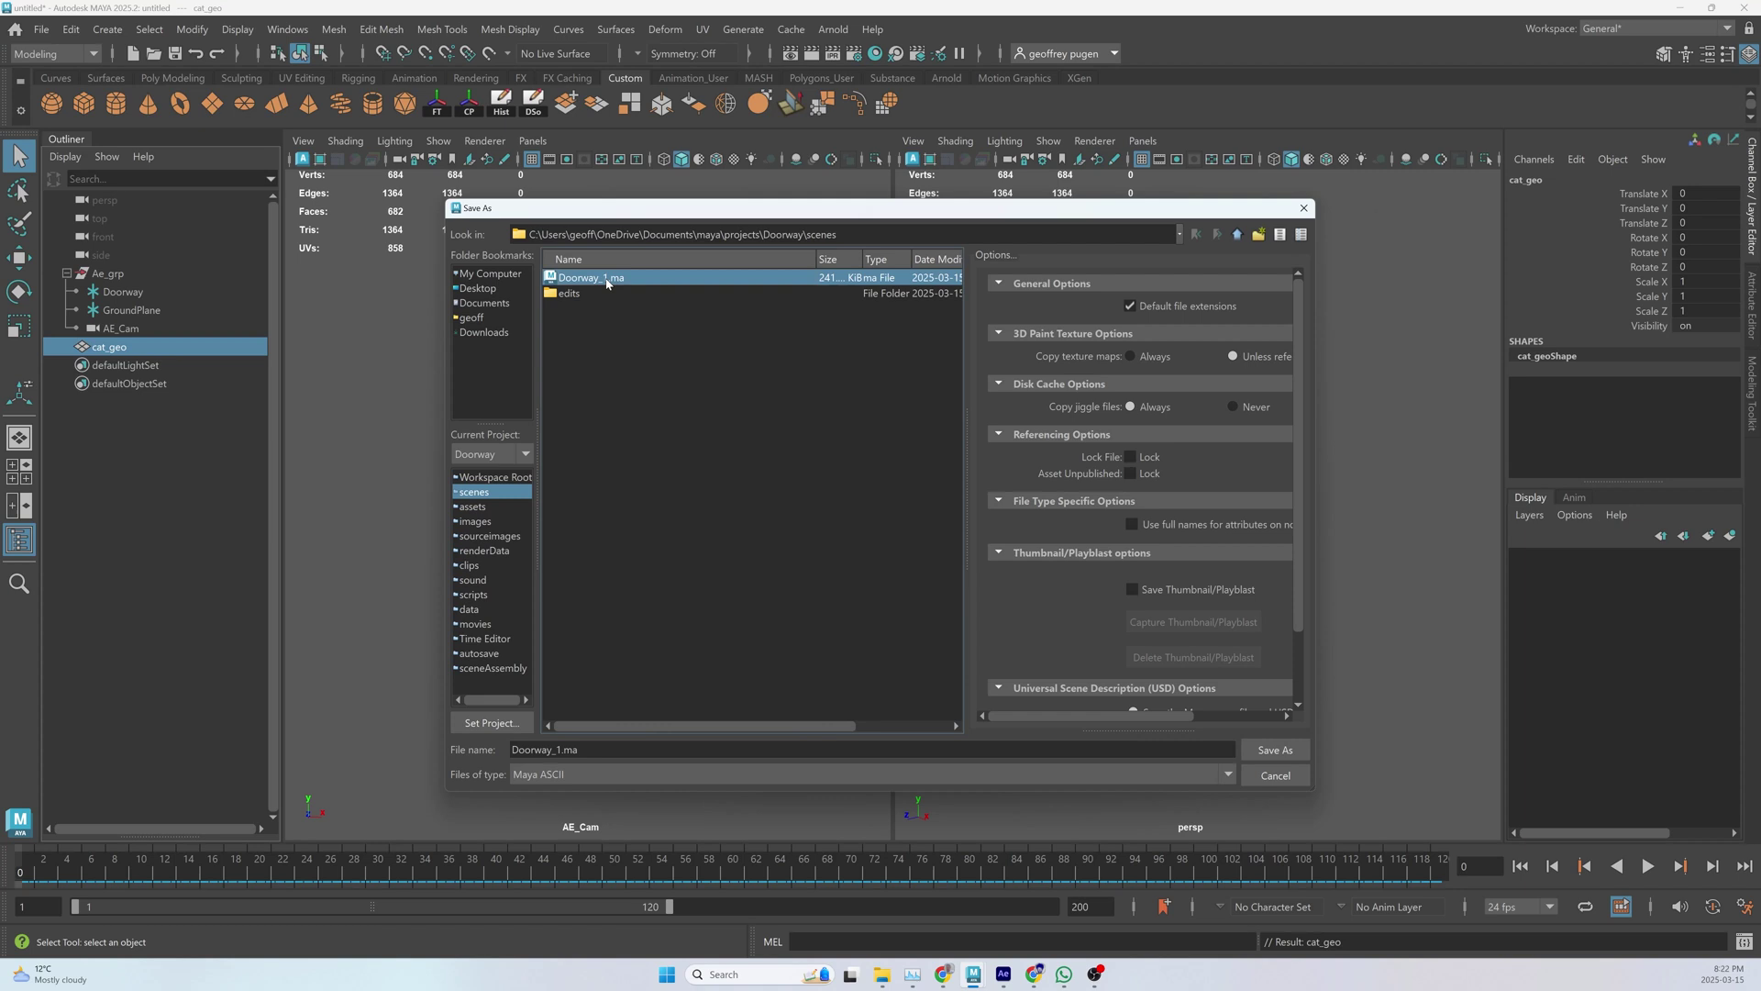
click(551, 753)
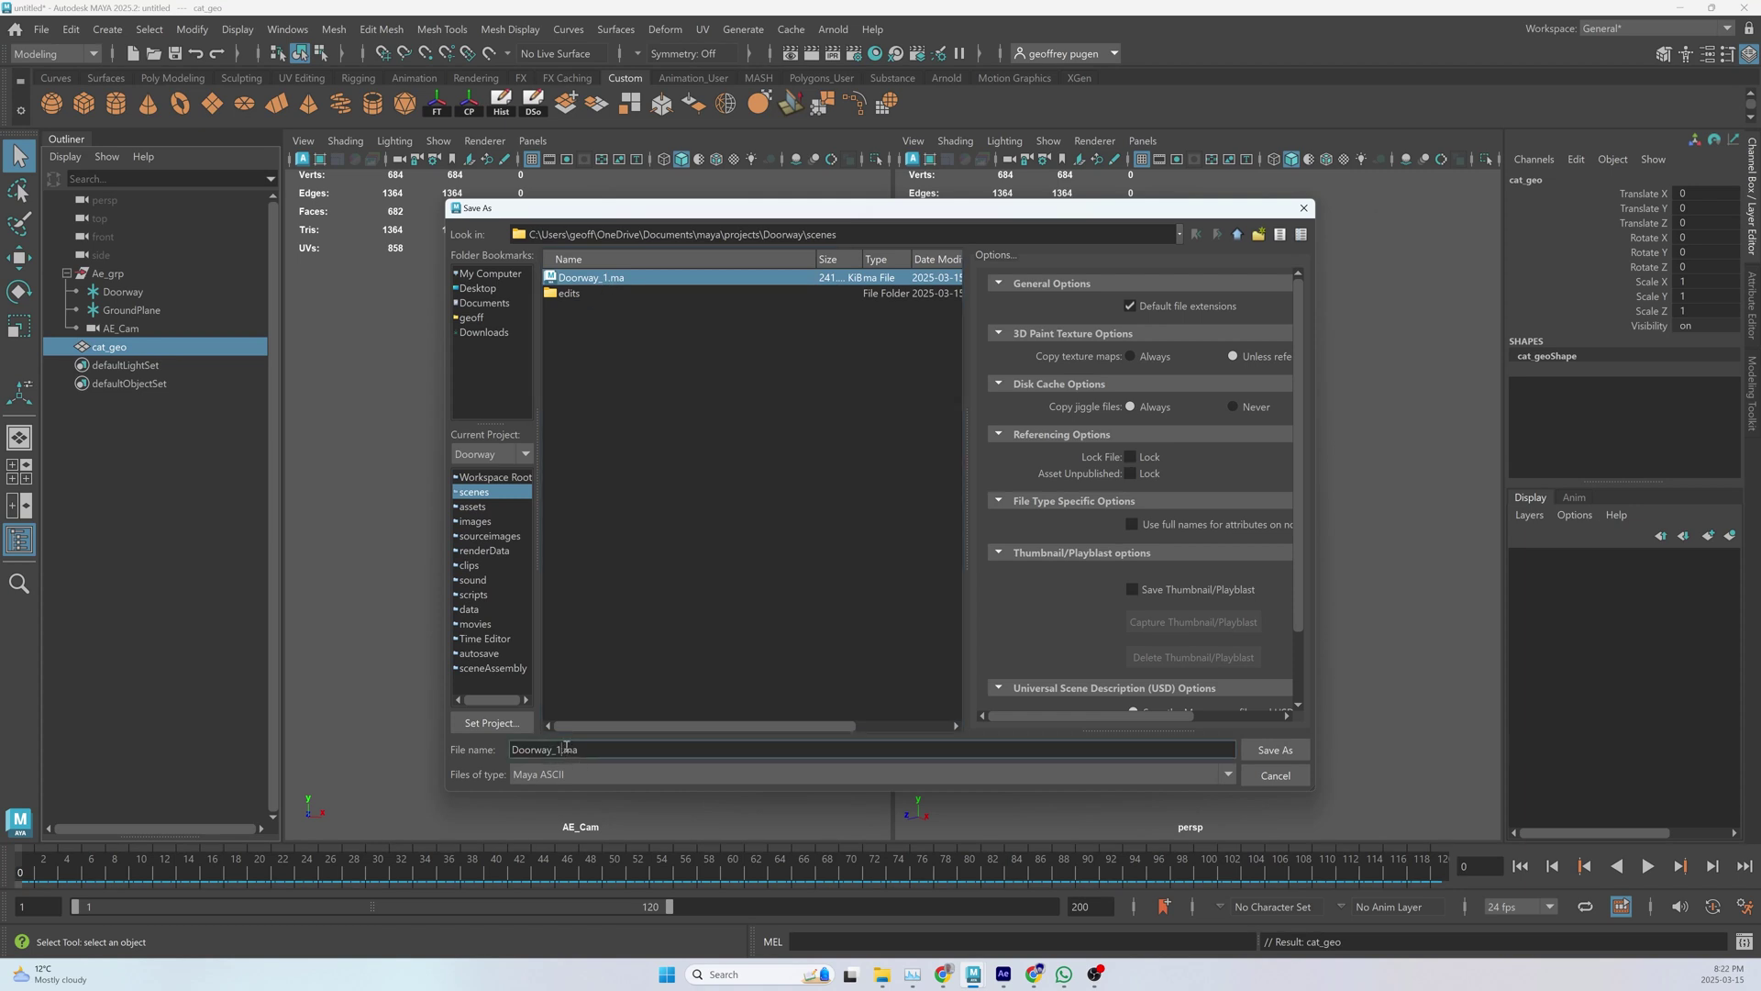
key(BackSpace)
text(2)
key(Return)
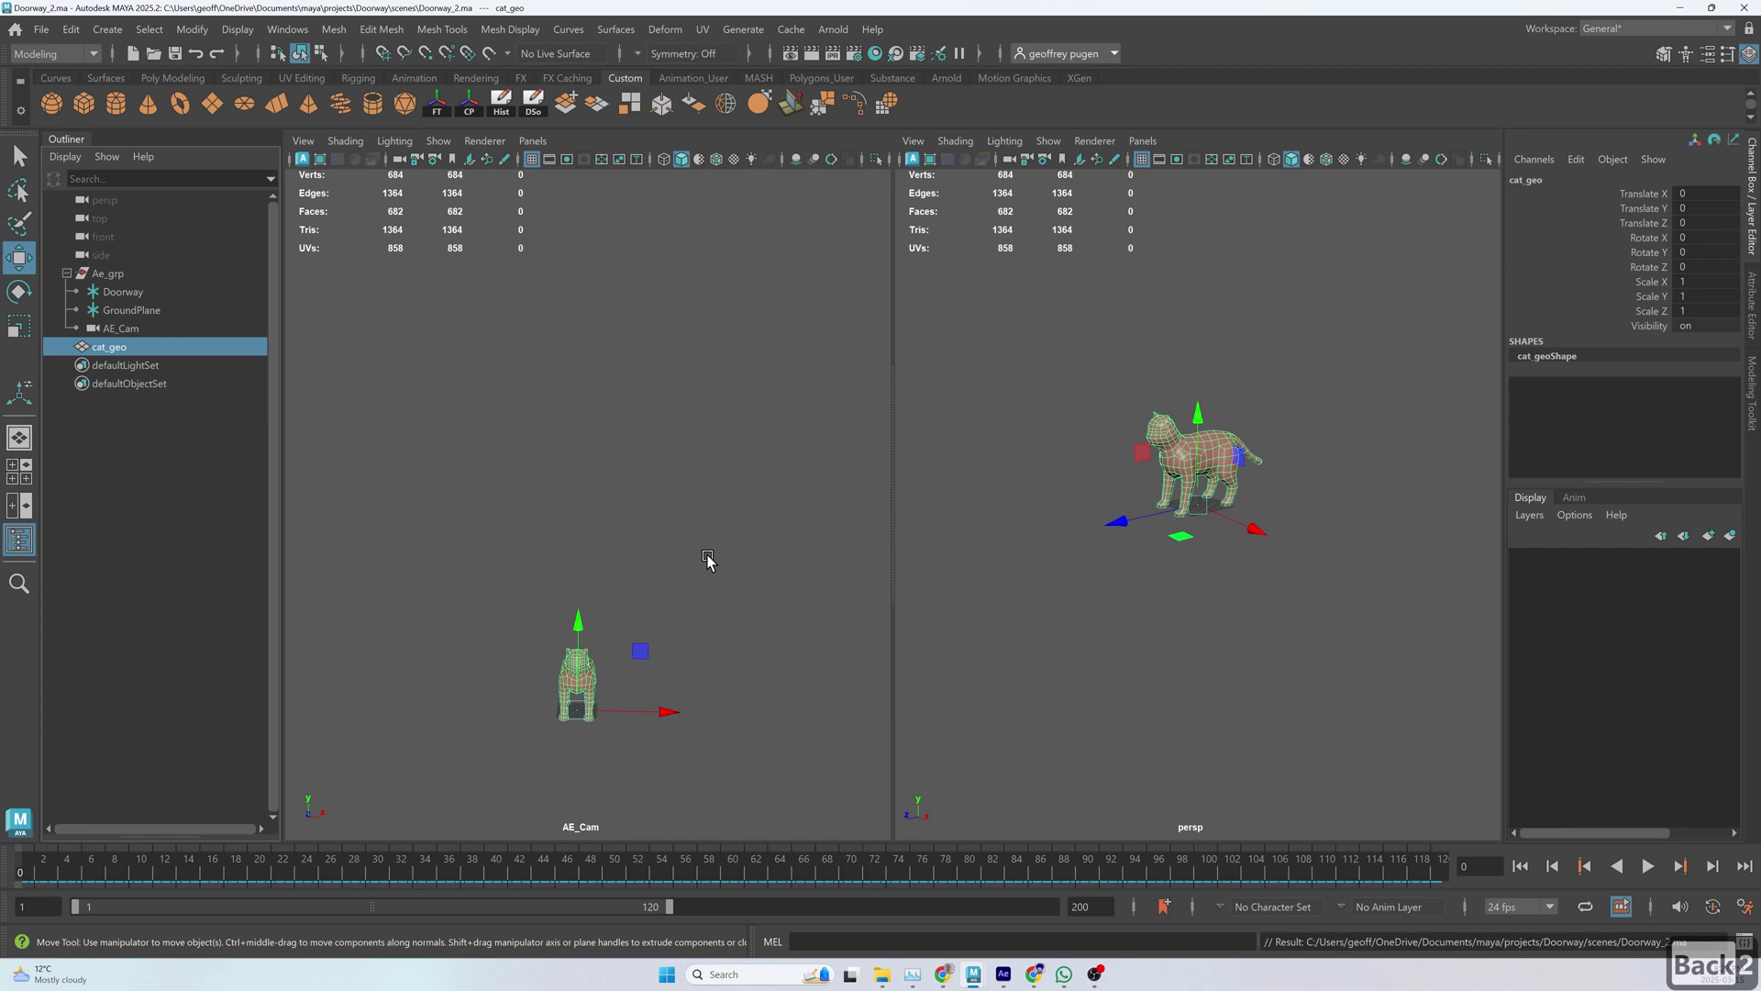
- Create an image plane for AE_Cam from its Environment attributes
click(126, 331)
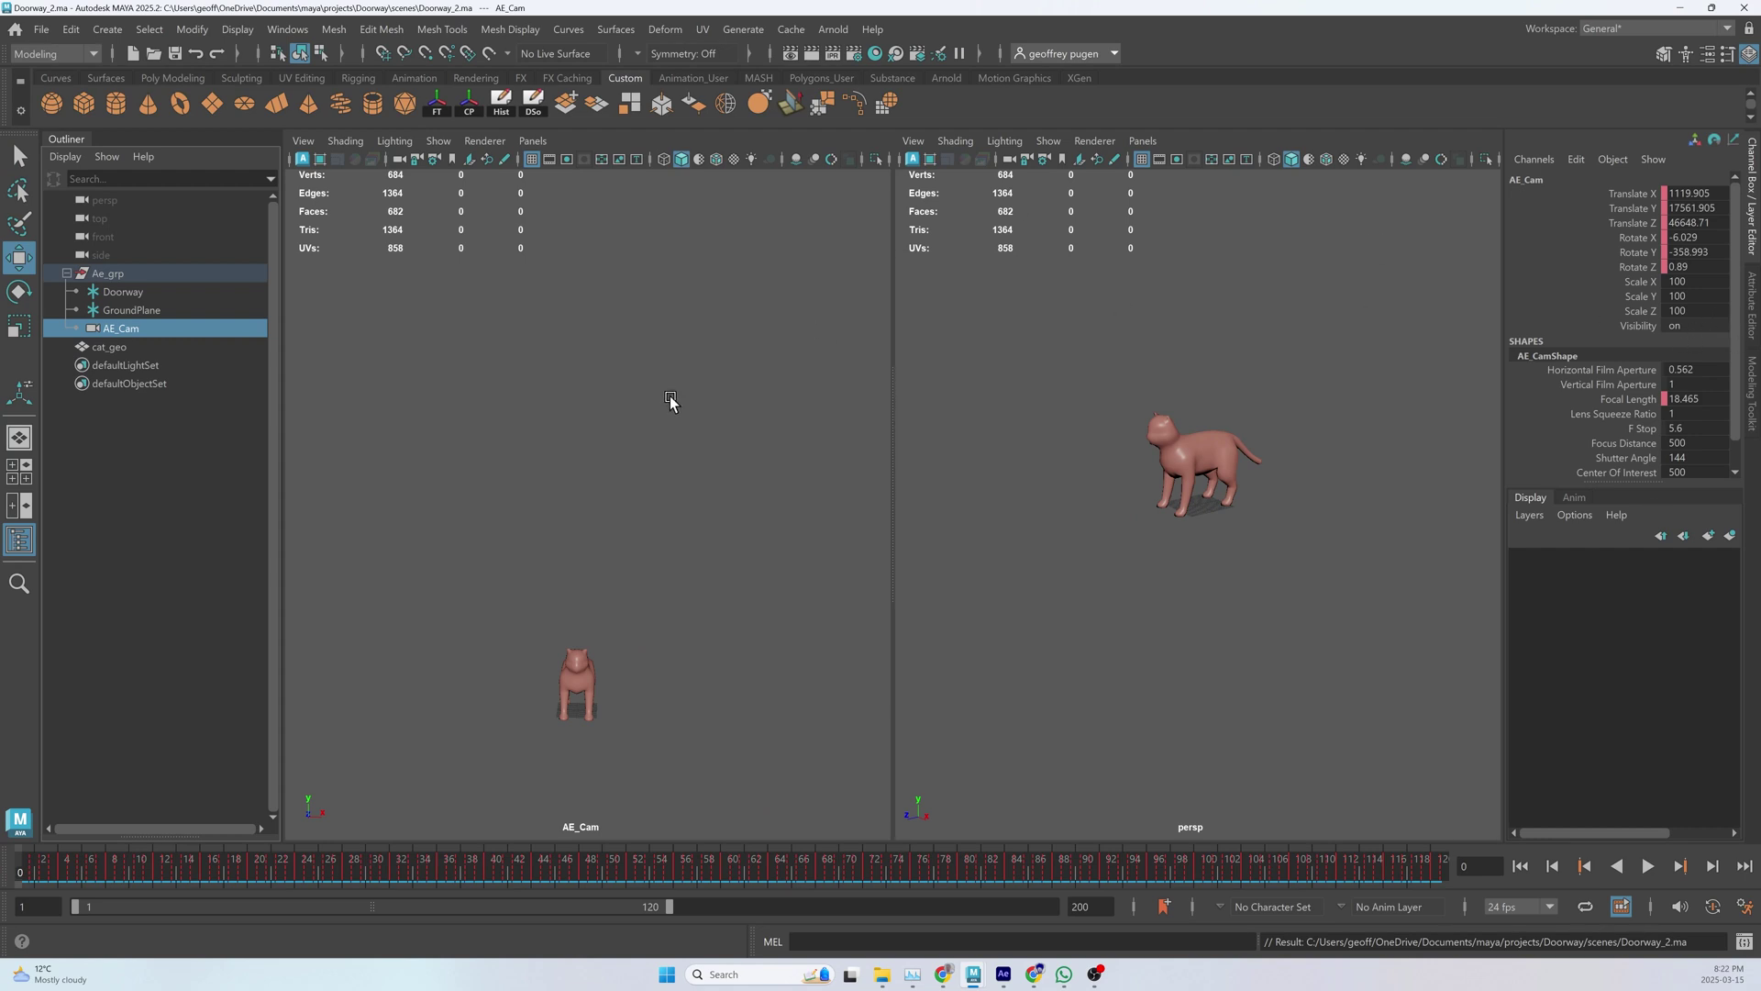
drag(138, 332, 475, 703)
middle_drag(119, 329, 1436, 385)
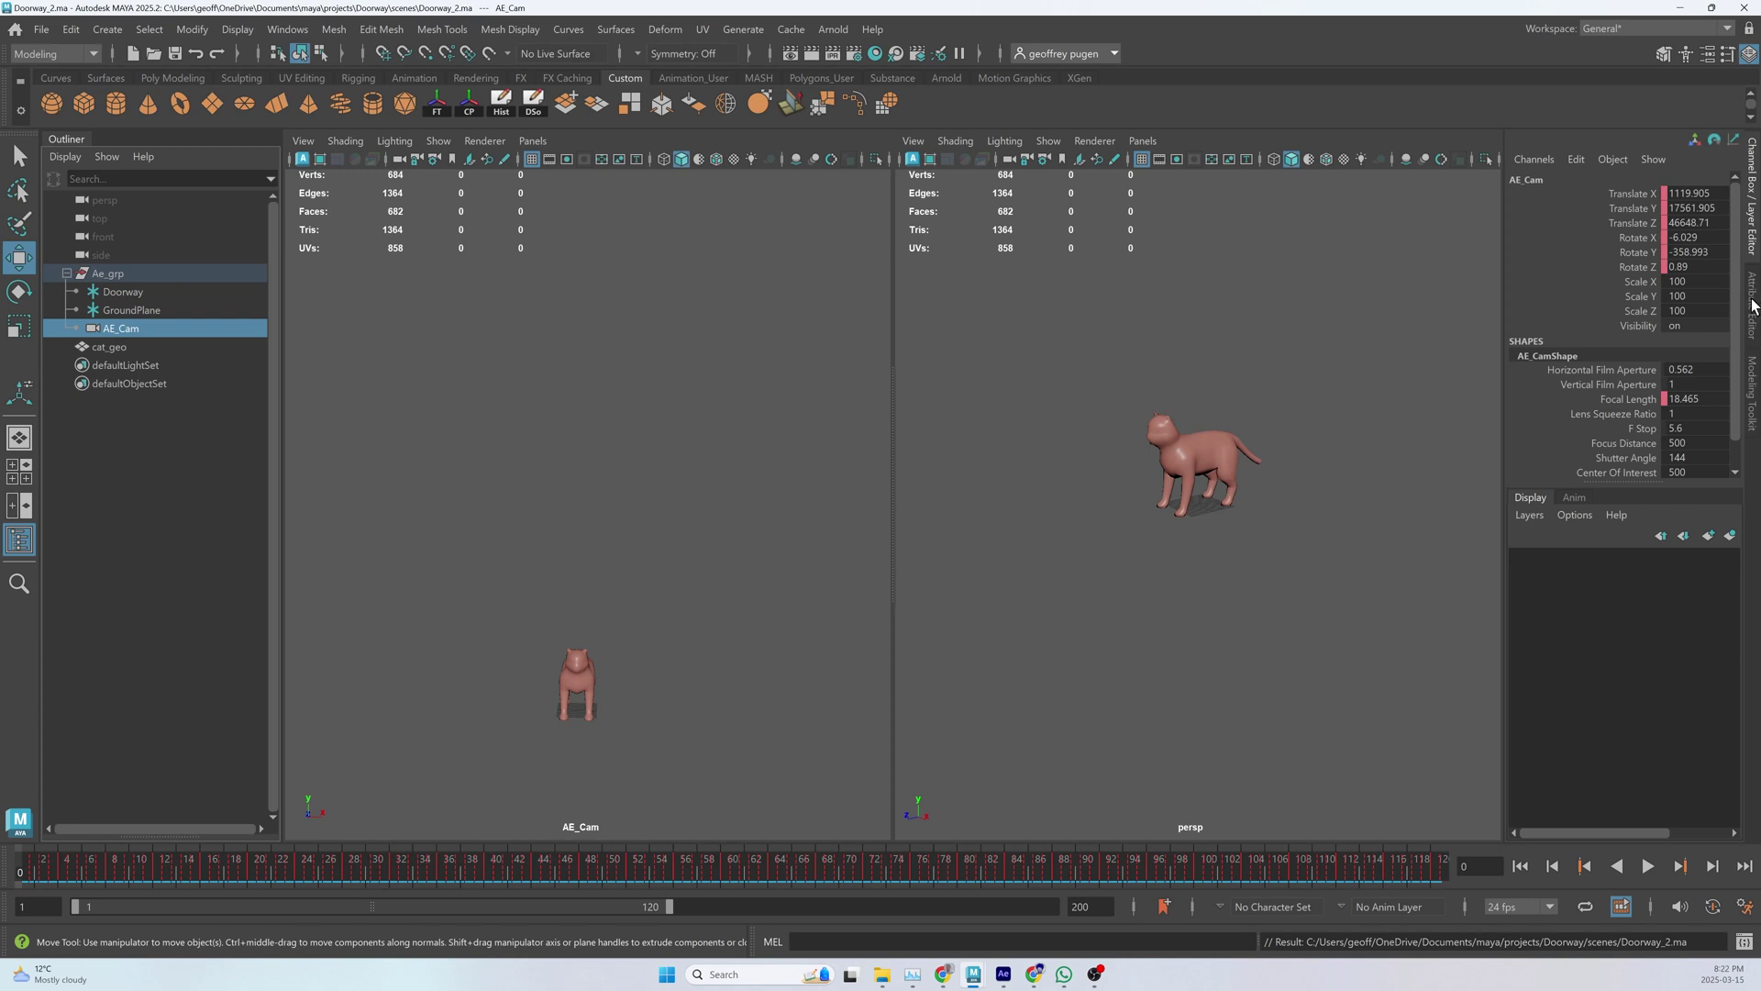
click(1753, 306)
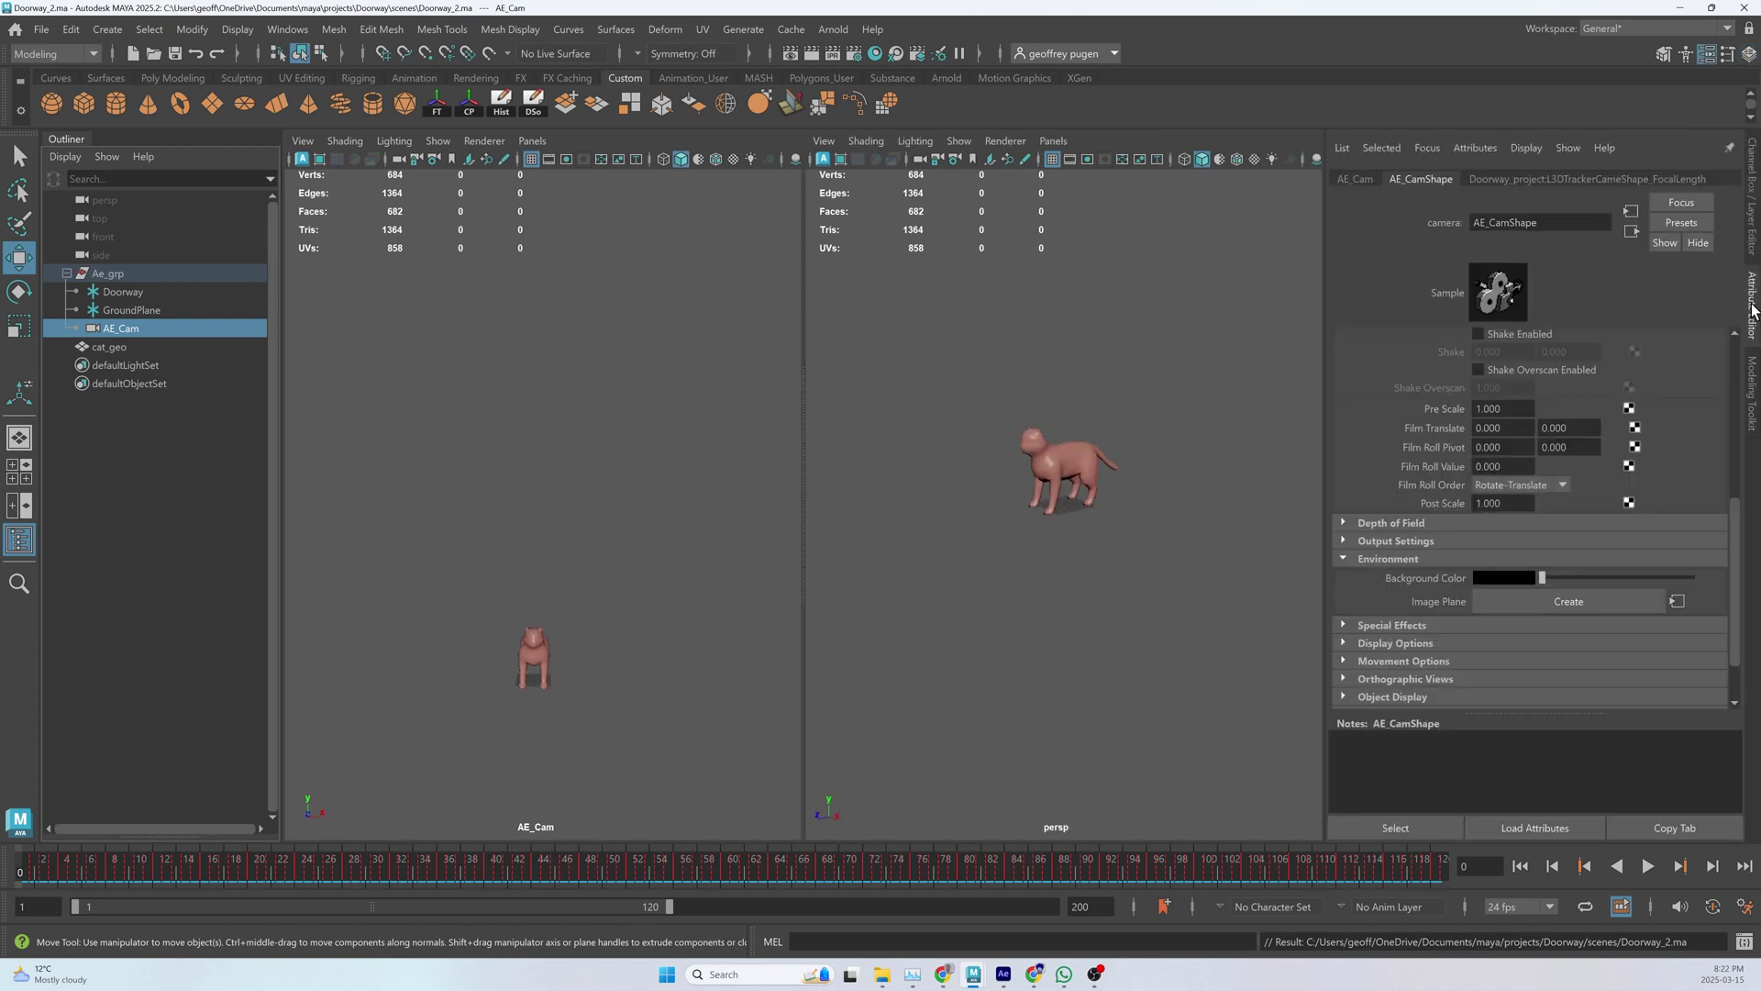
click(1569, 600)
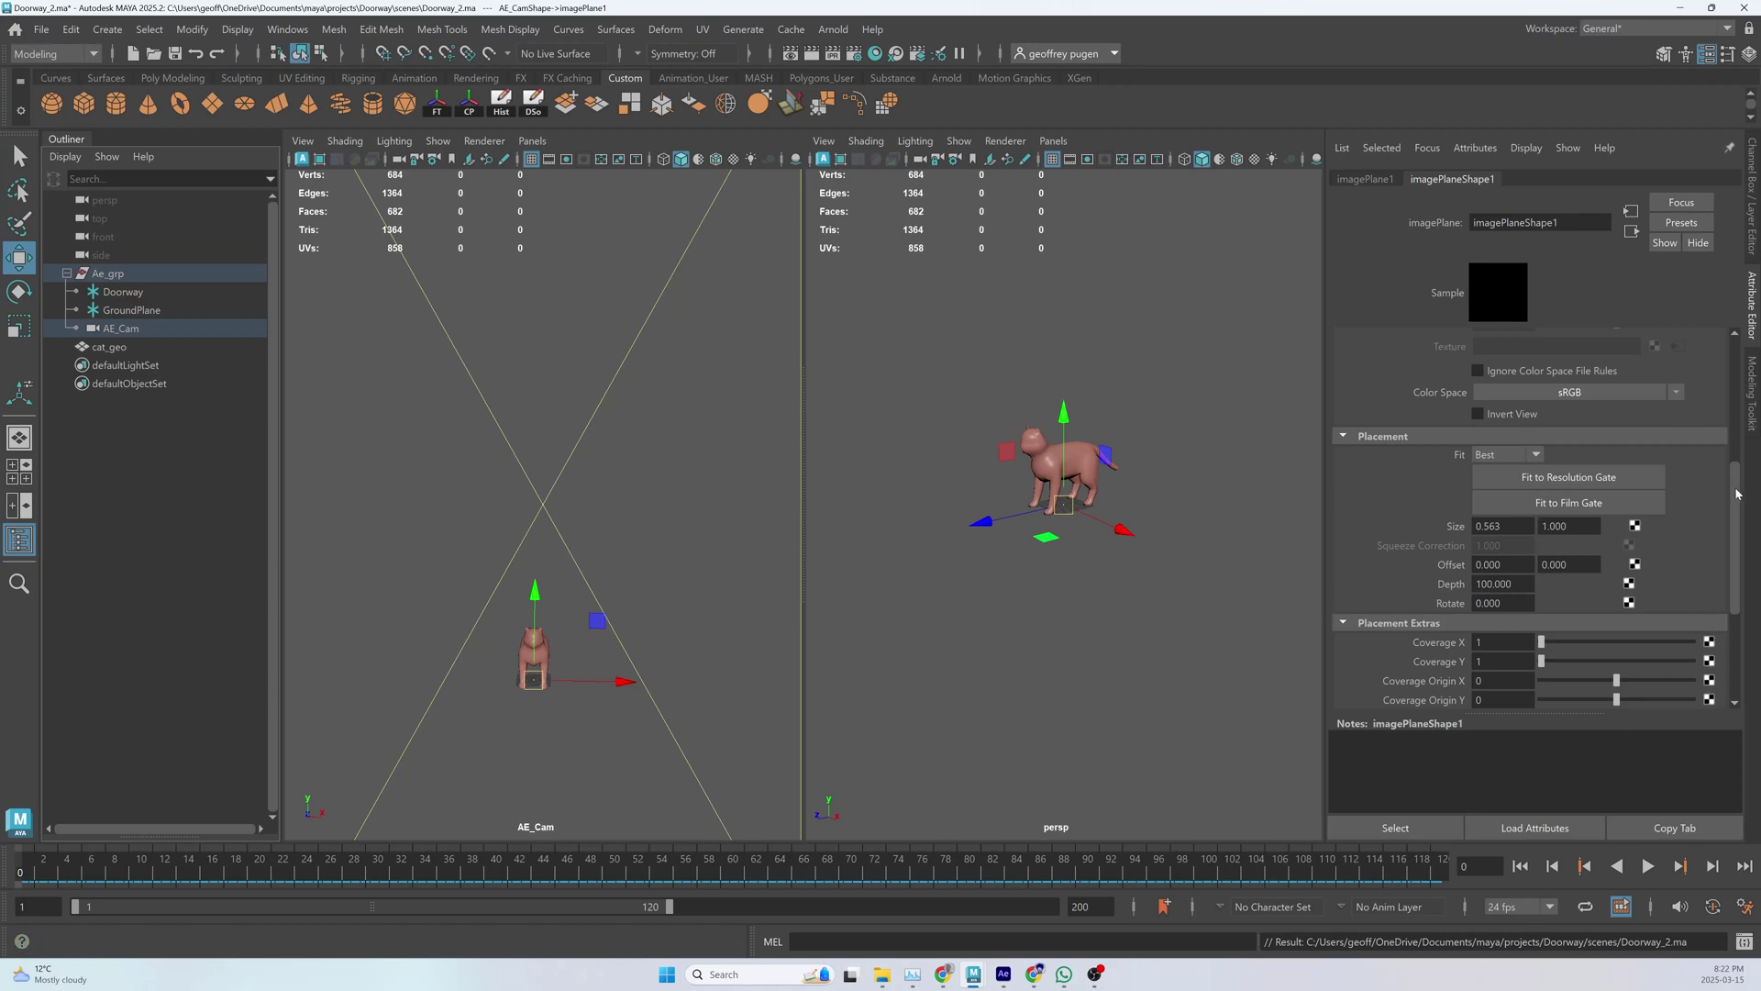
- Load Doorway000.png from the DoorwayPNG folder into the image plane and enable Use Image Sequence
drag(1737, 493, 1746, 357)
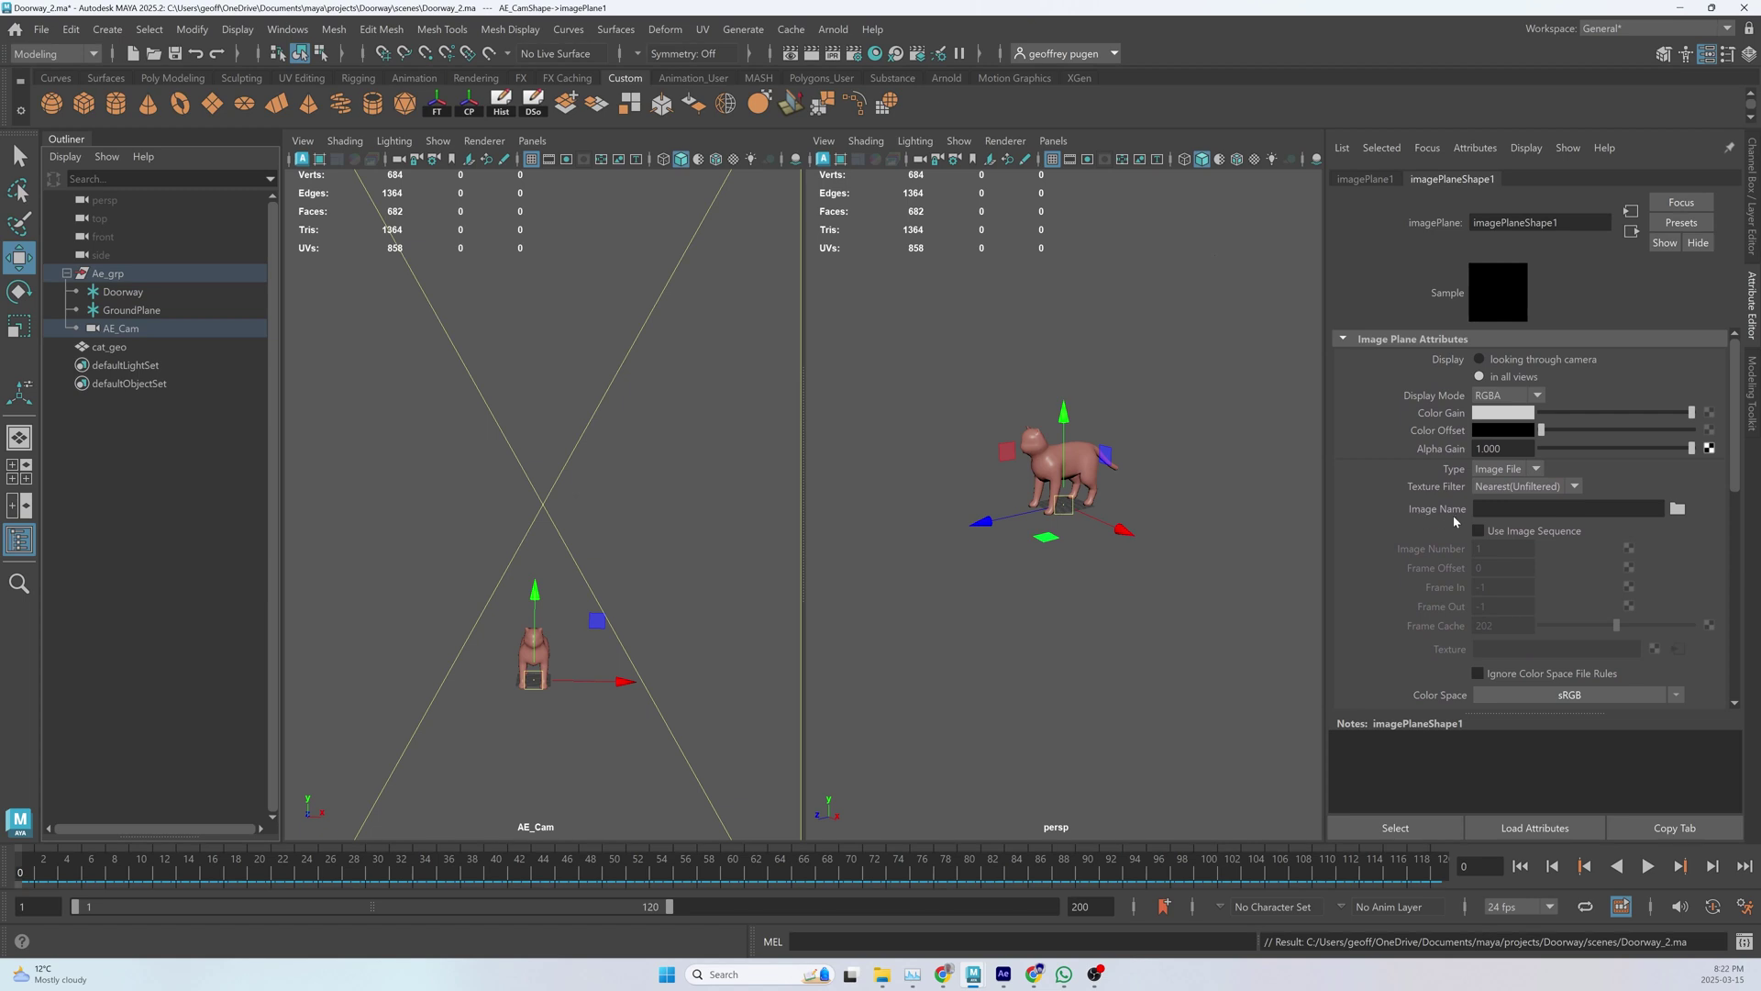
click(1677, 508)
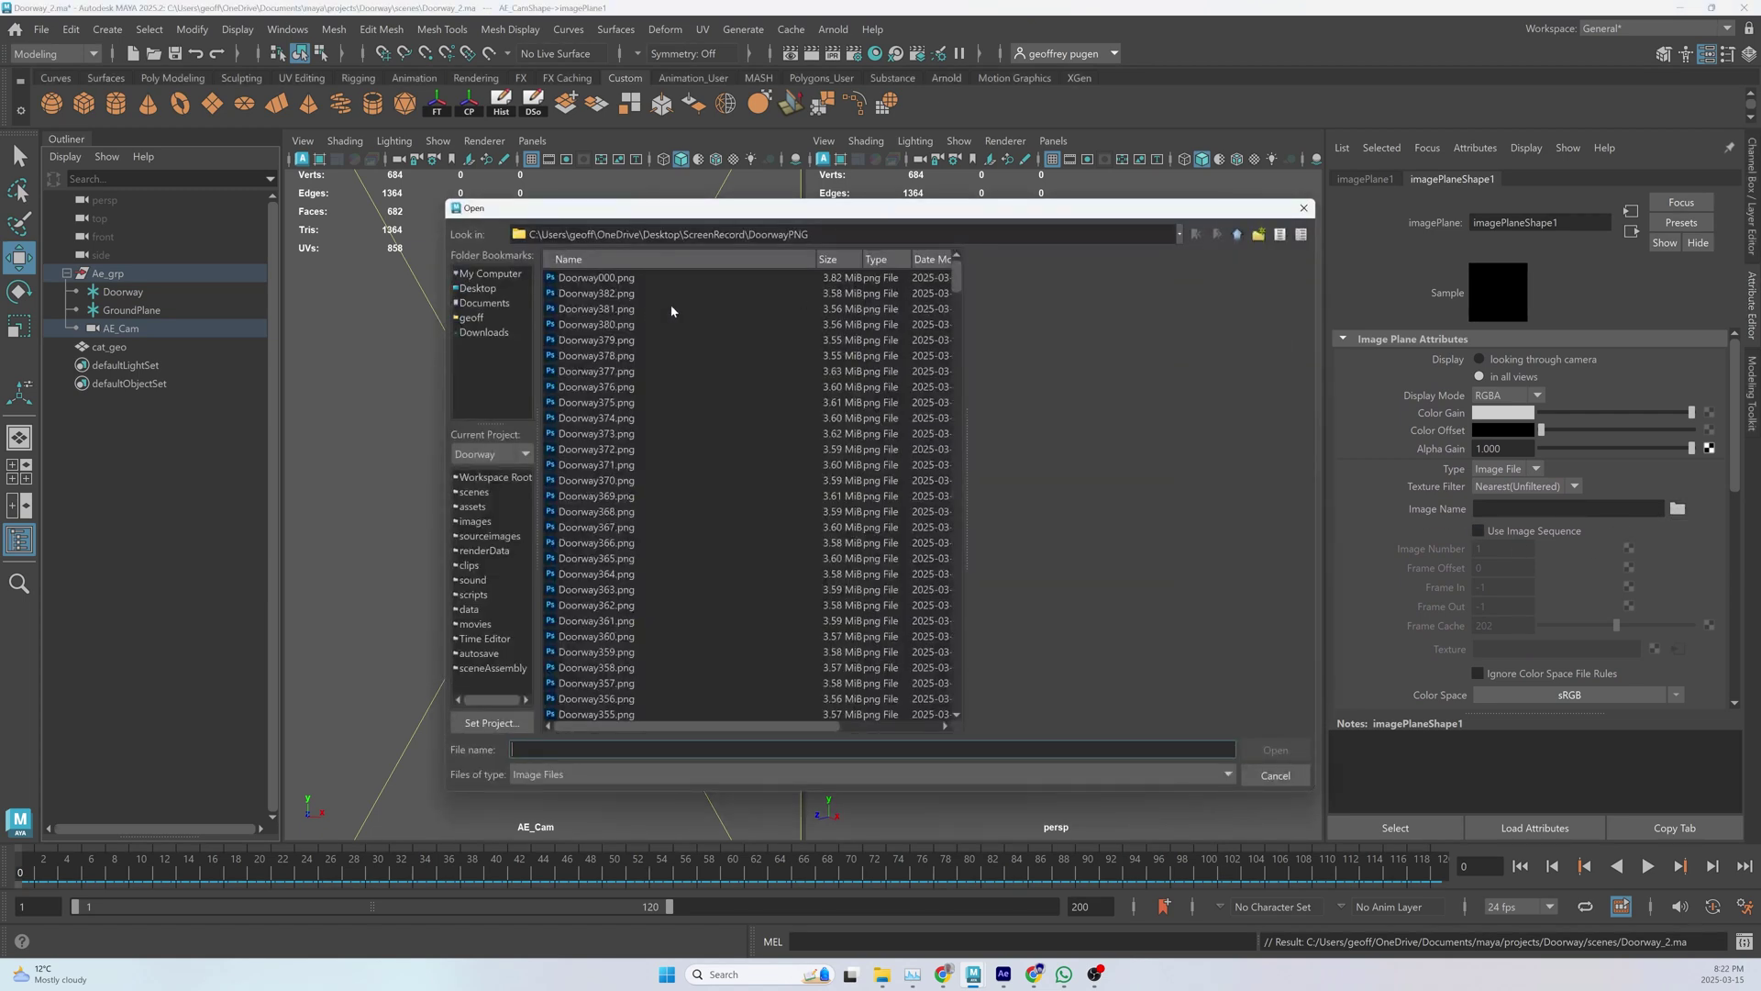
click(585, 280)
click(1275, 749)
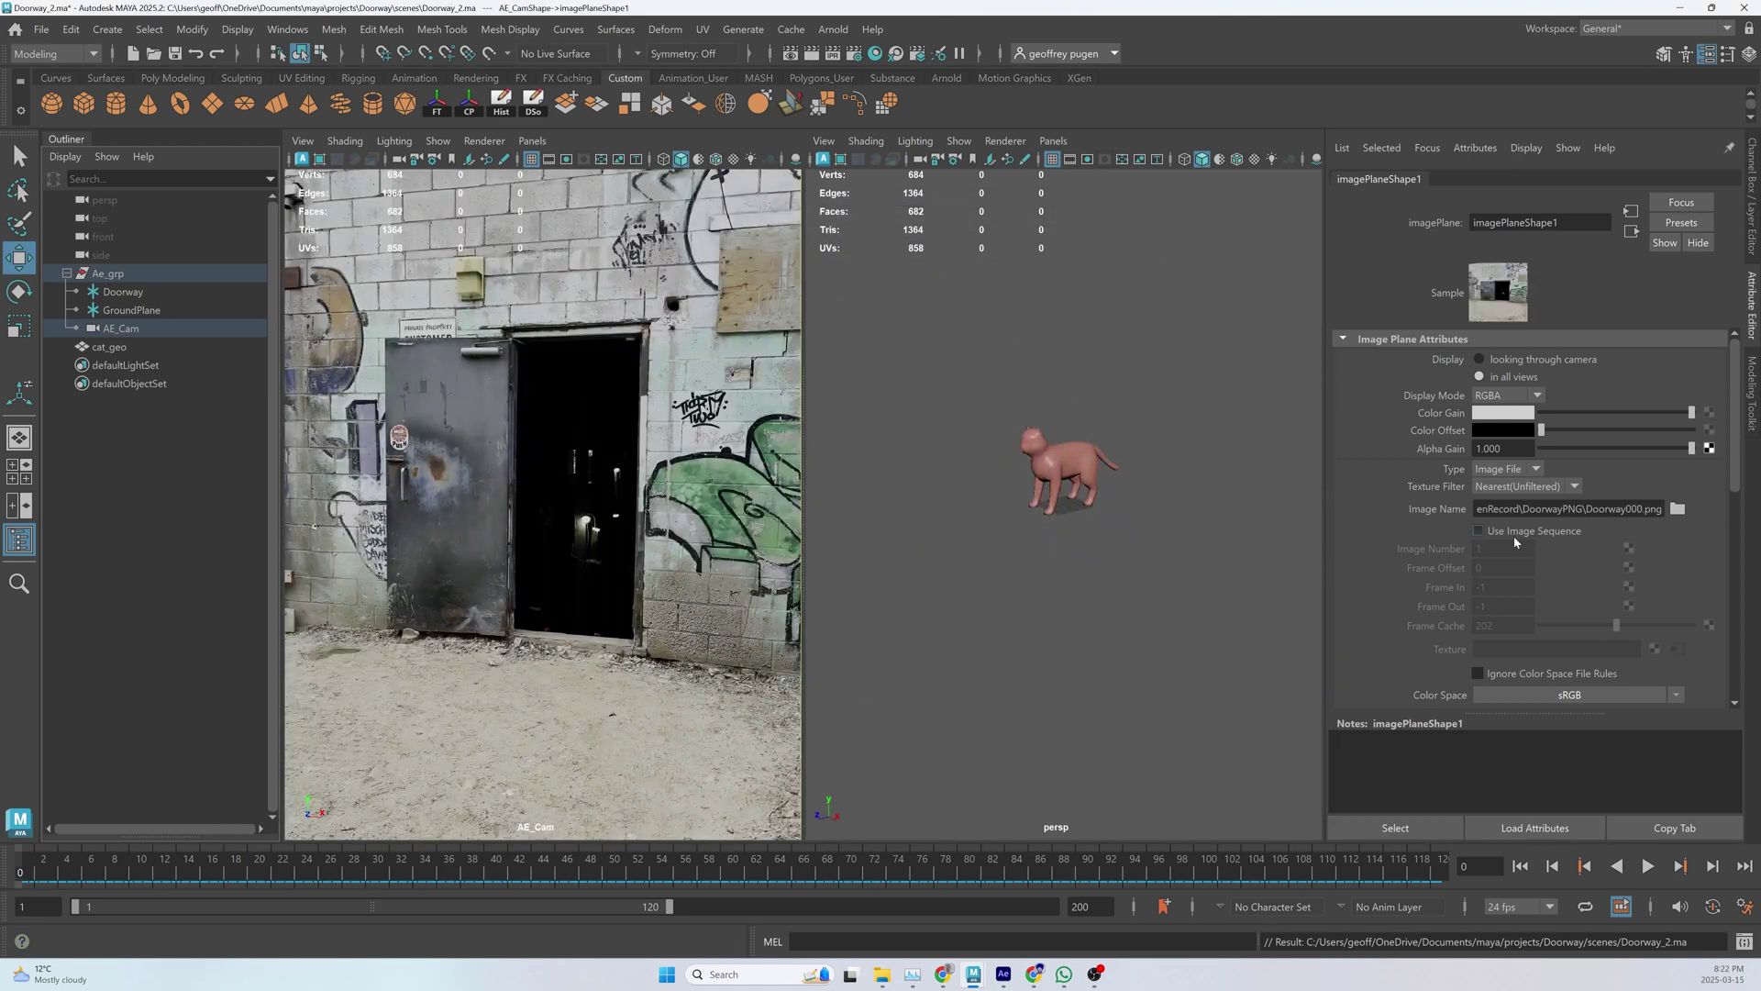
click(1477, 533)
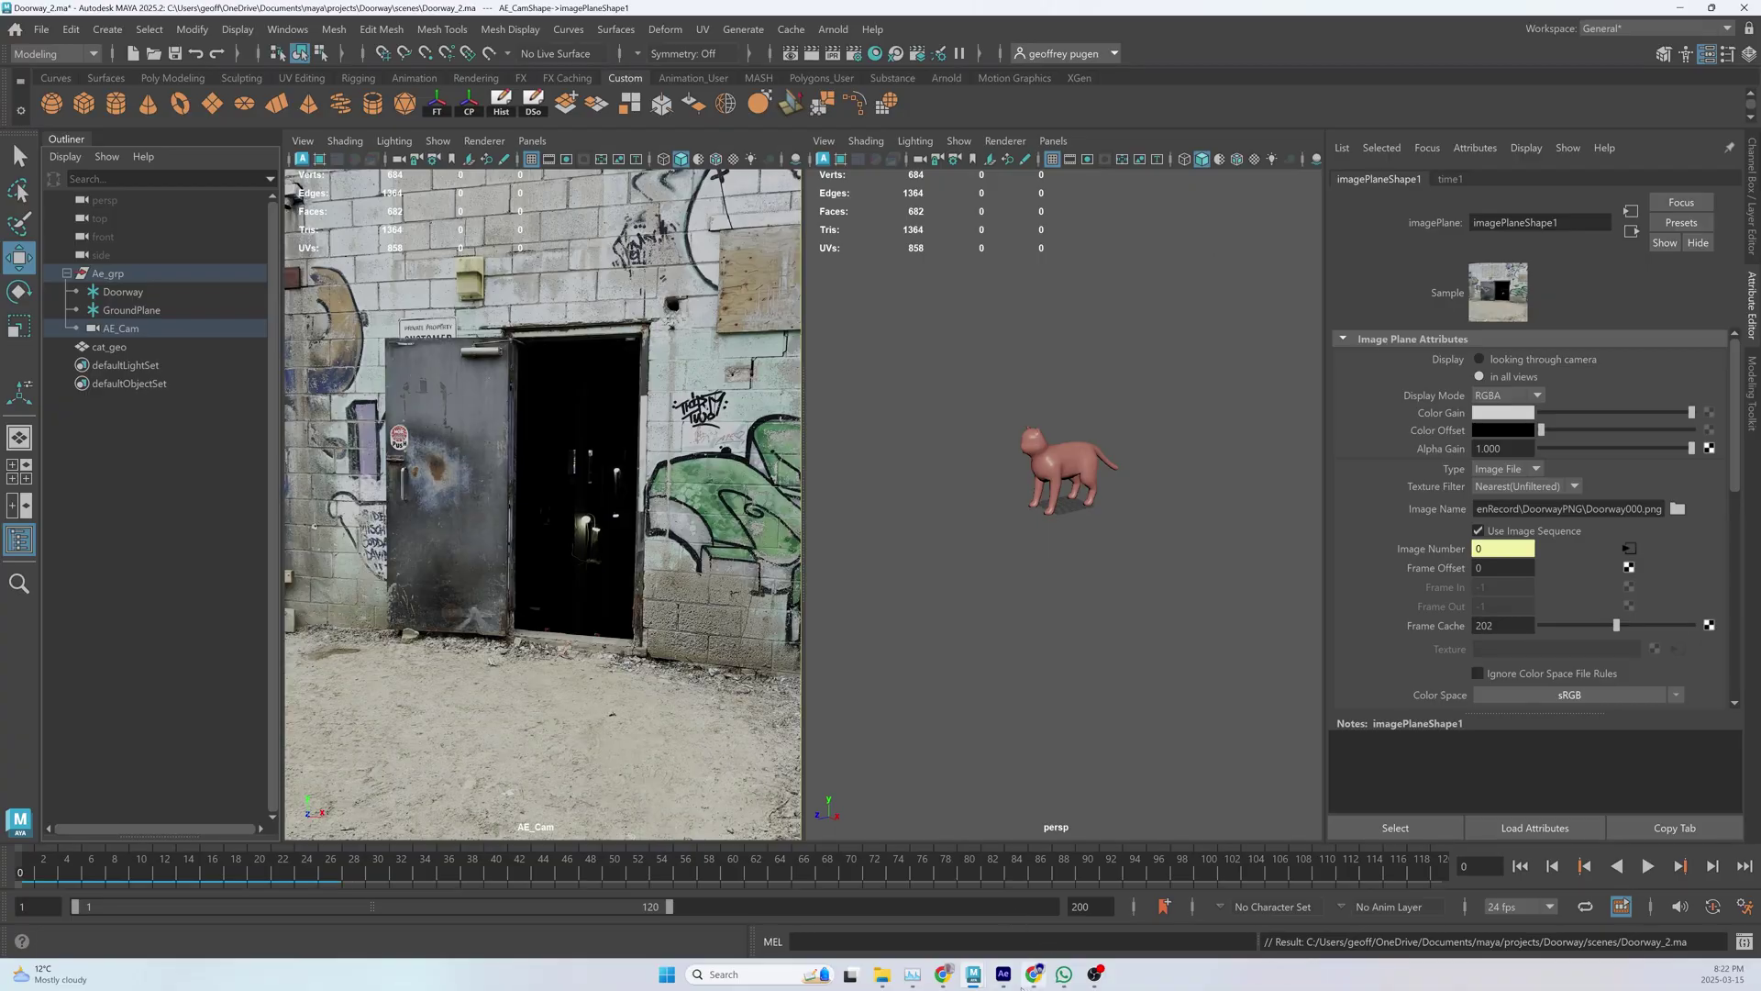
- Switch to After Effects and check the frame rate and duration in Doorway_Comp's composition settings
click(1004, 975)
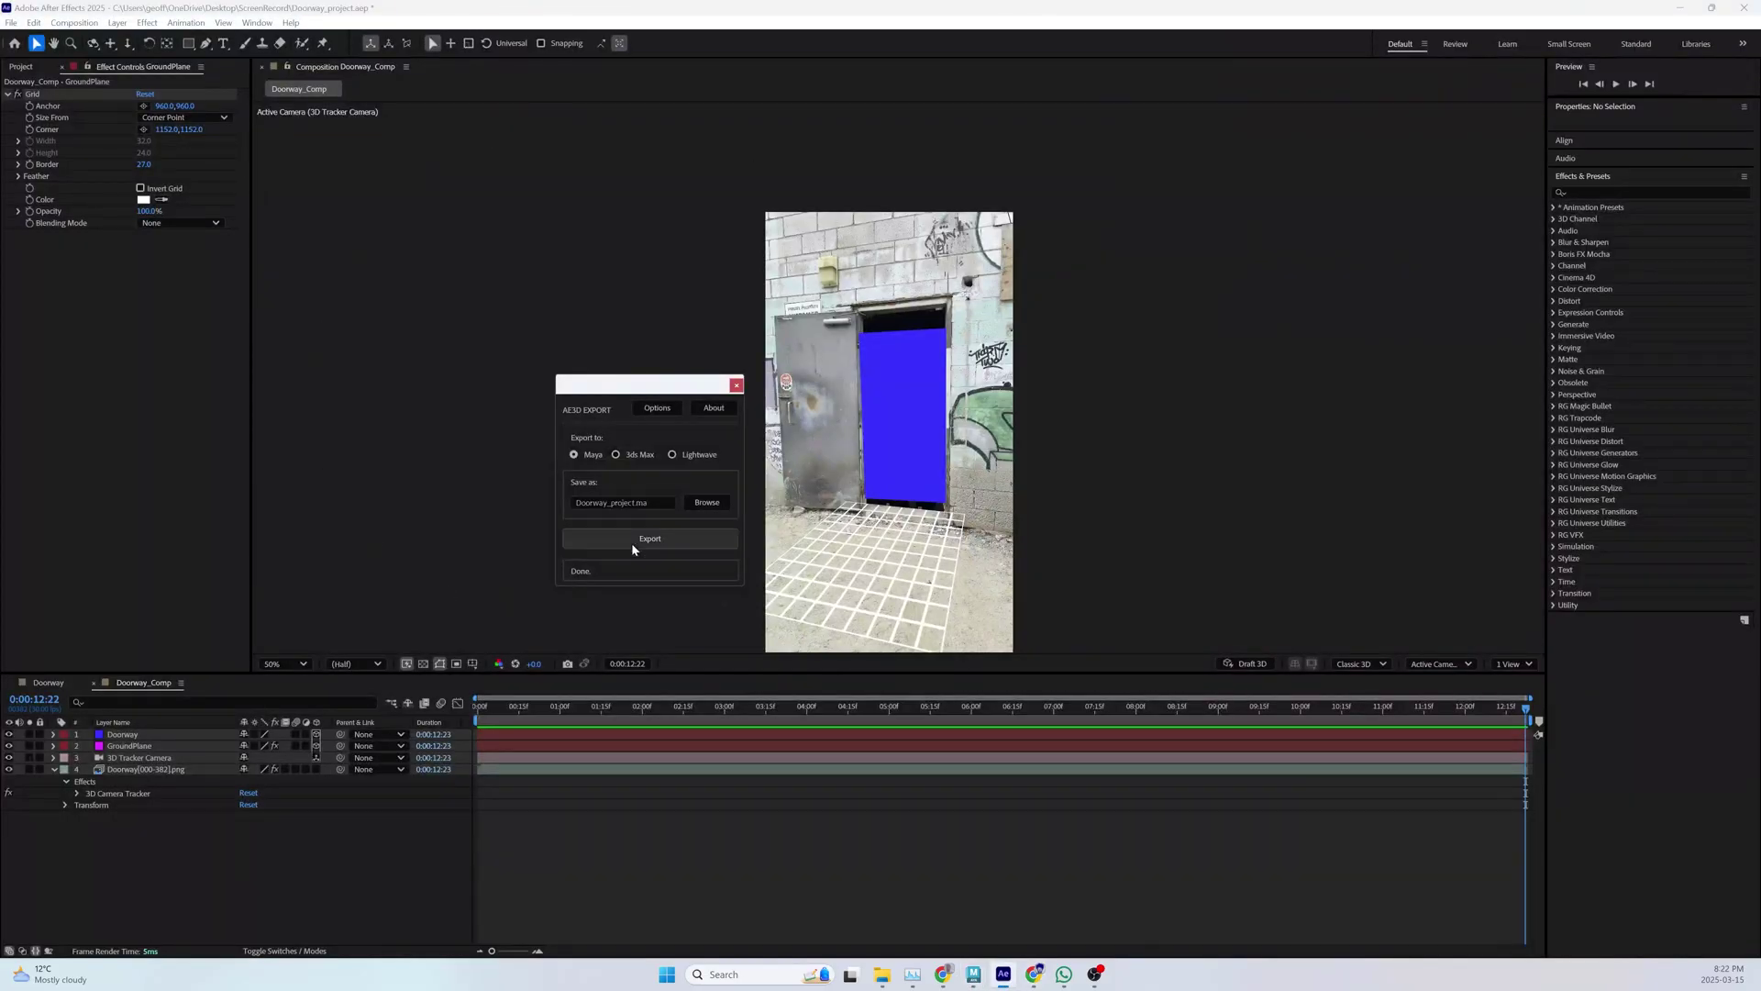
click(74, 22)
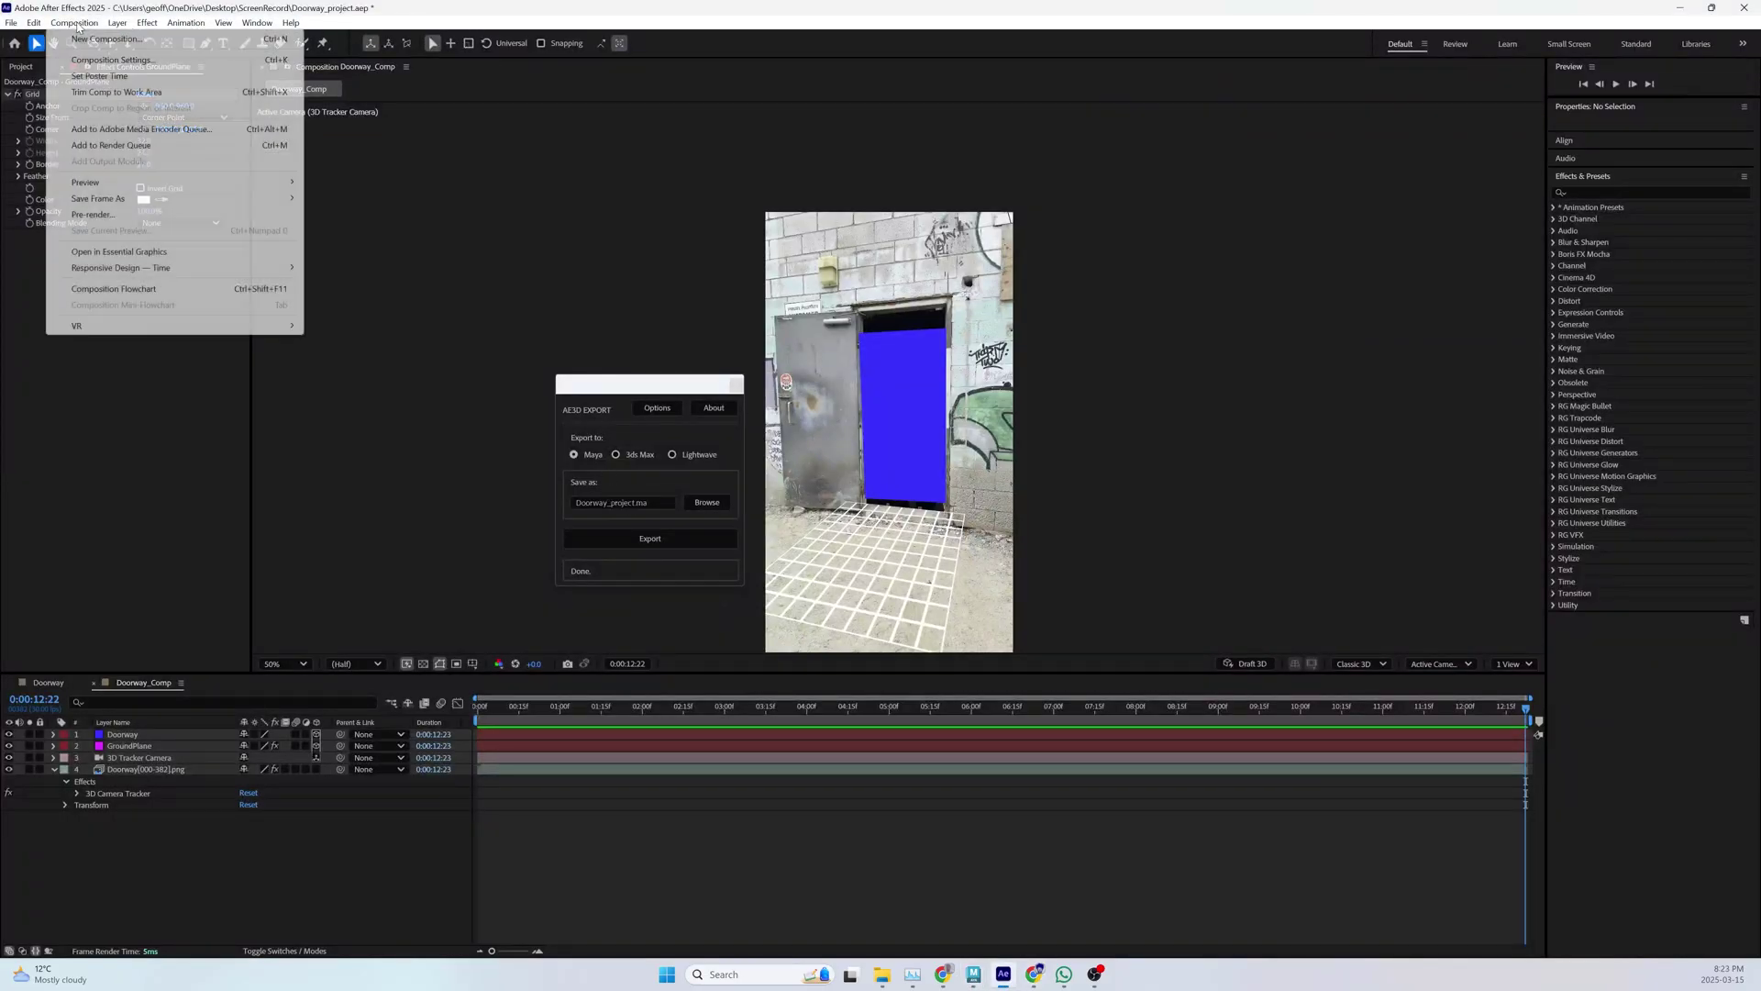
click(120, 63)
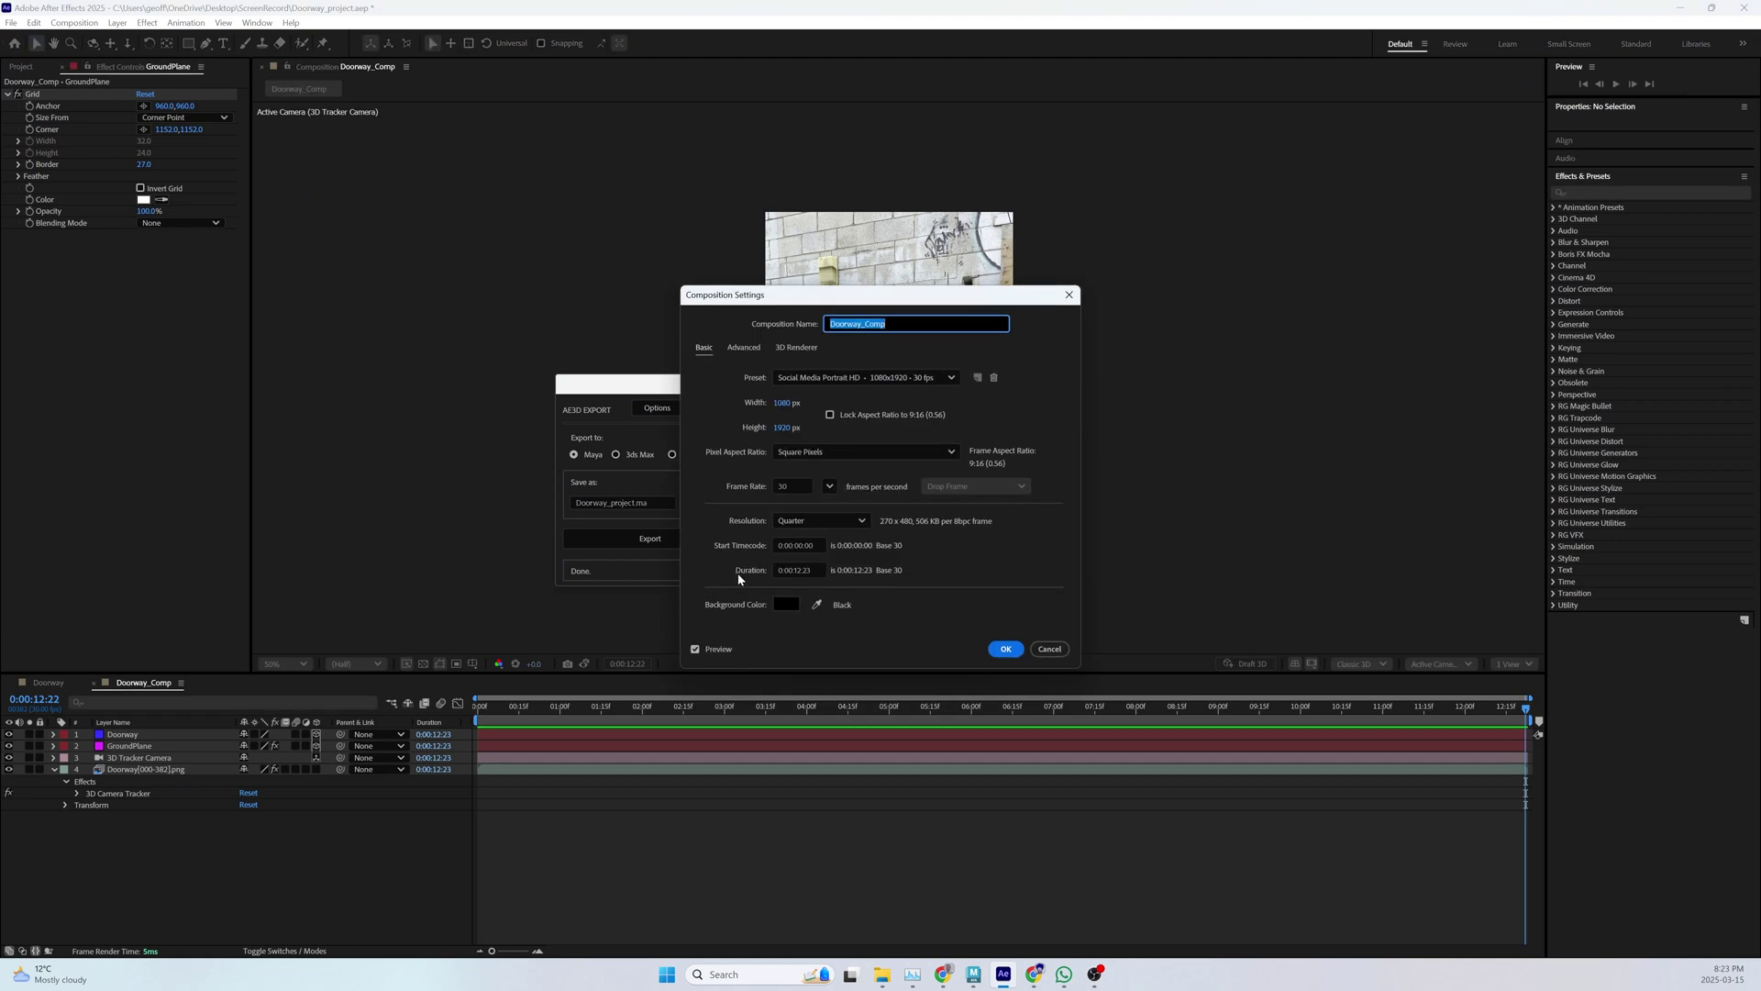
click(1005, 649)
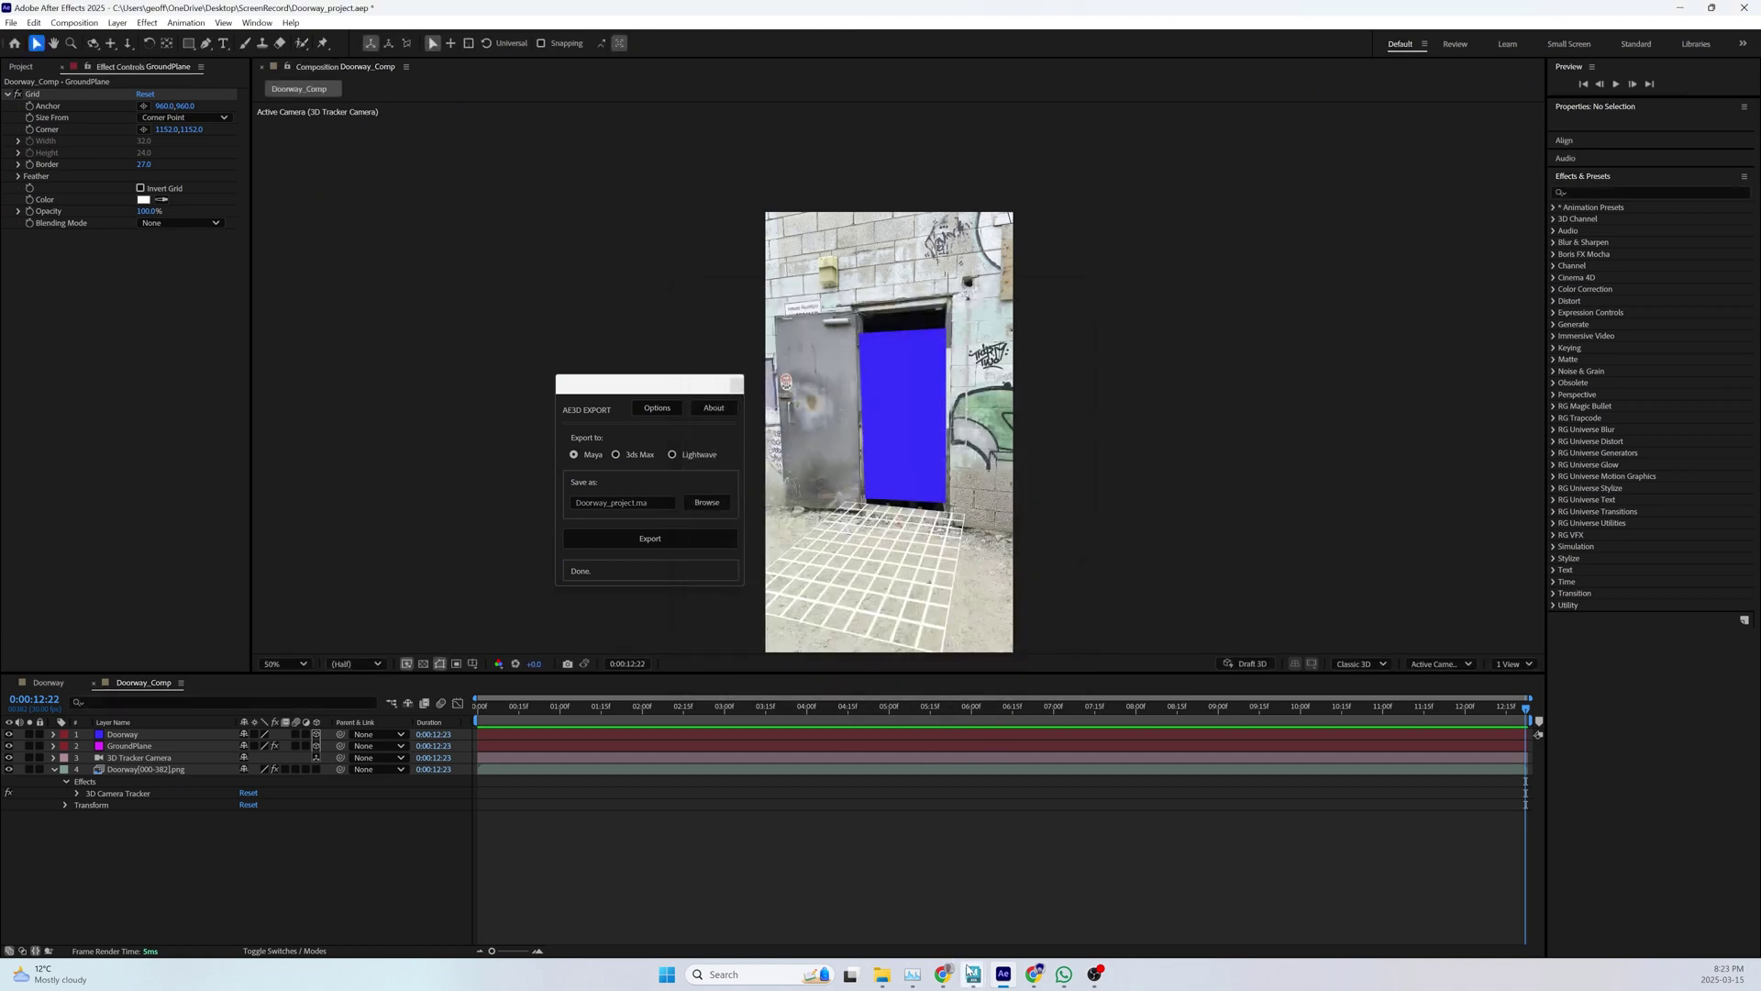
- Switch back to Maya and set the scene's frame rate to 30 fps
click(1055, 892)
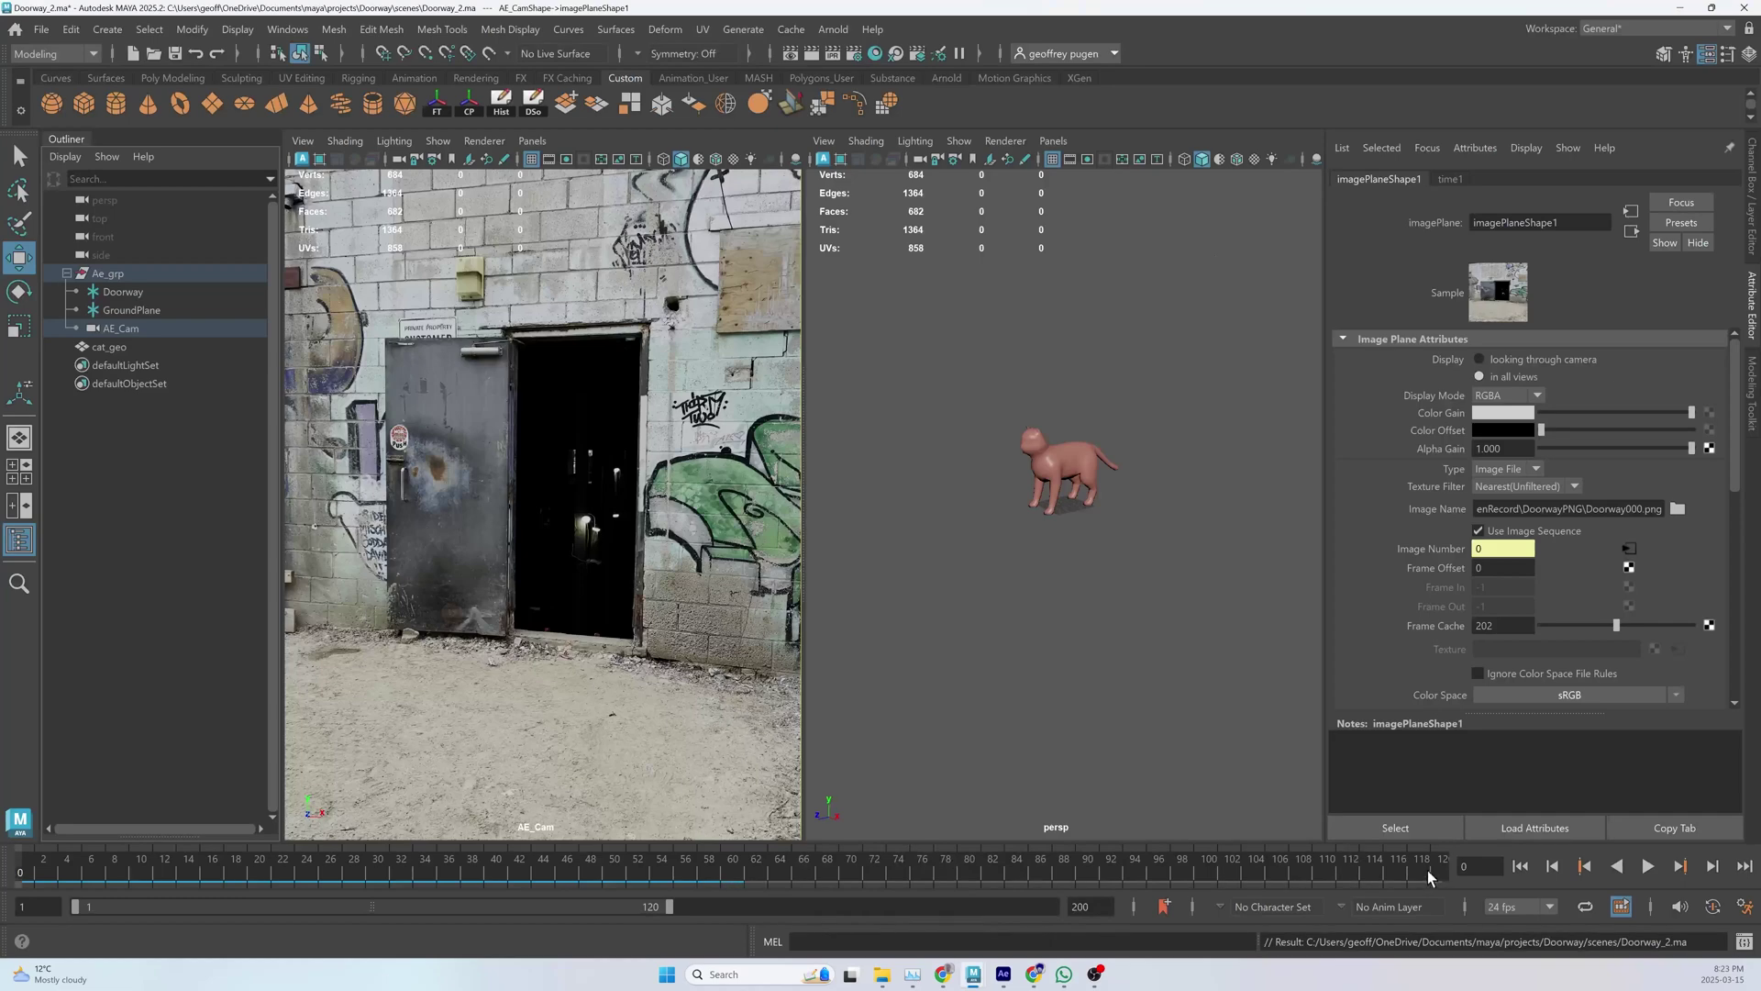
click(1483, 908)
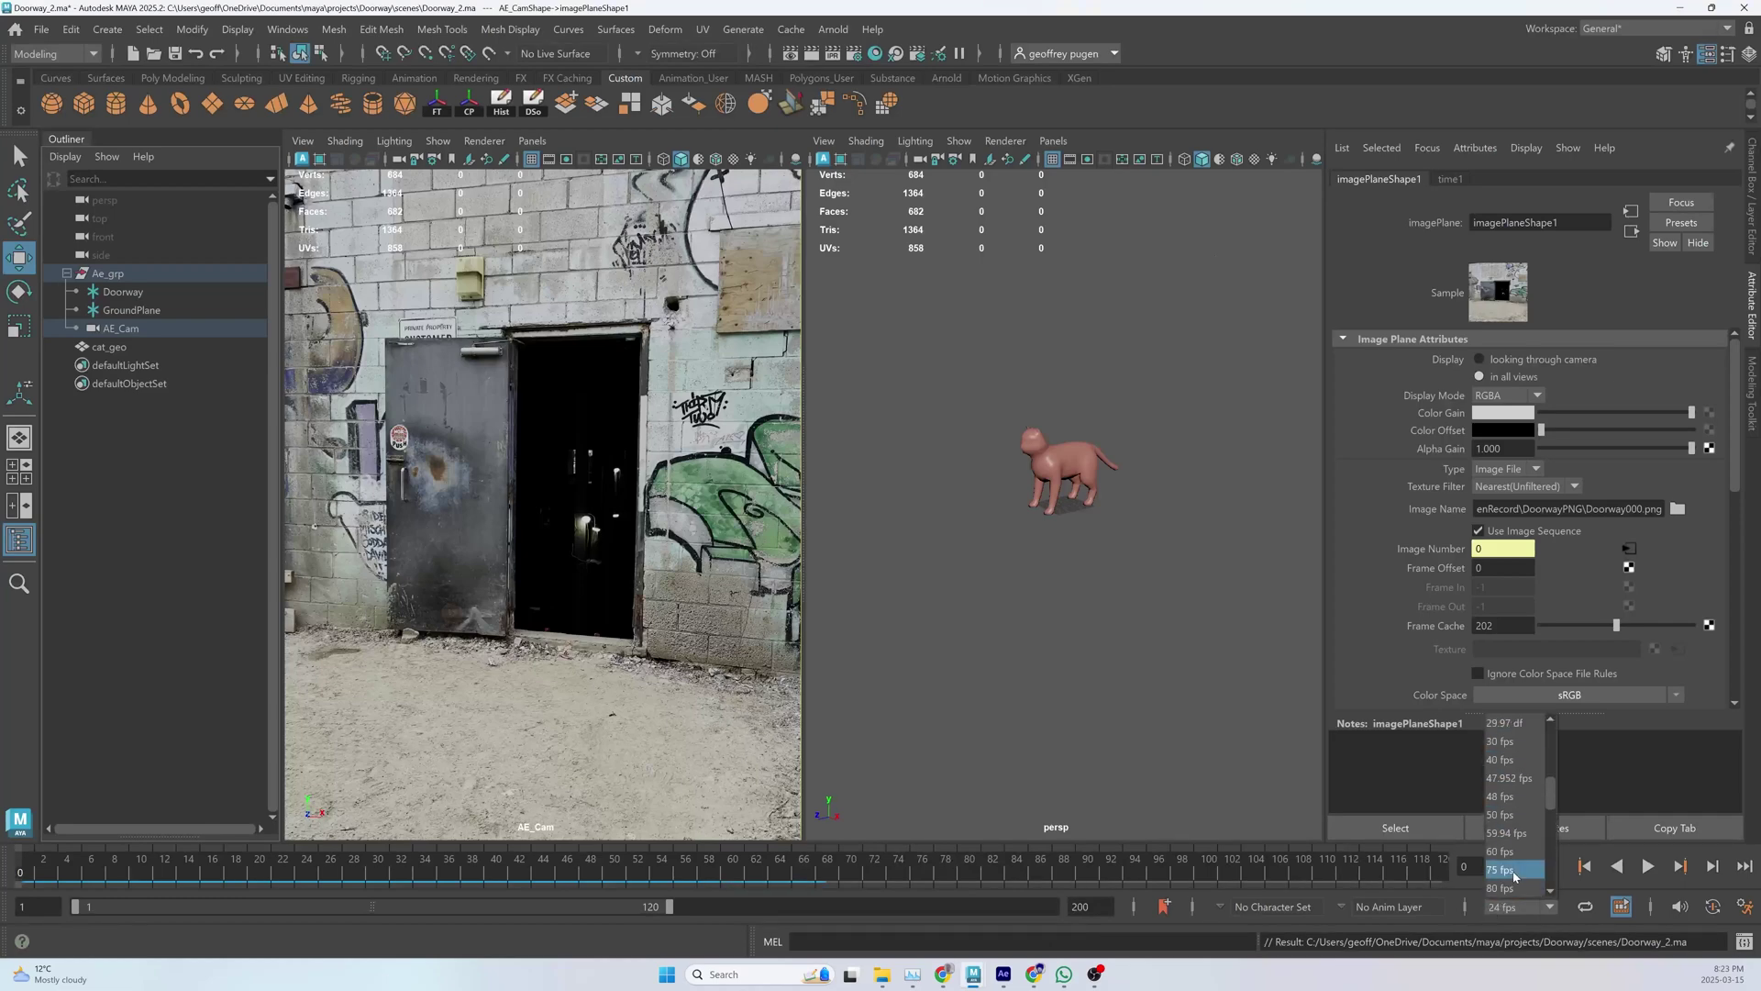
click(1501, 796)
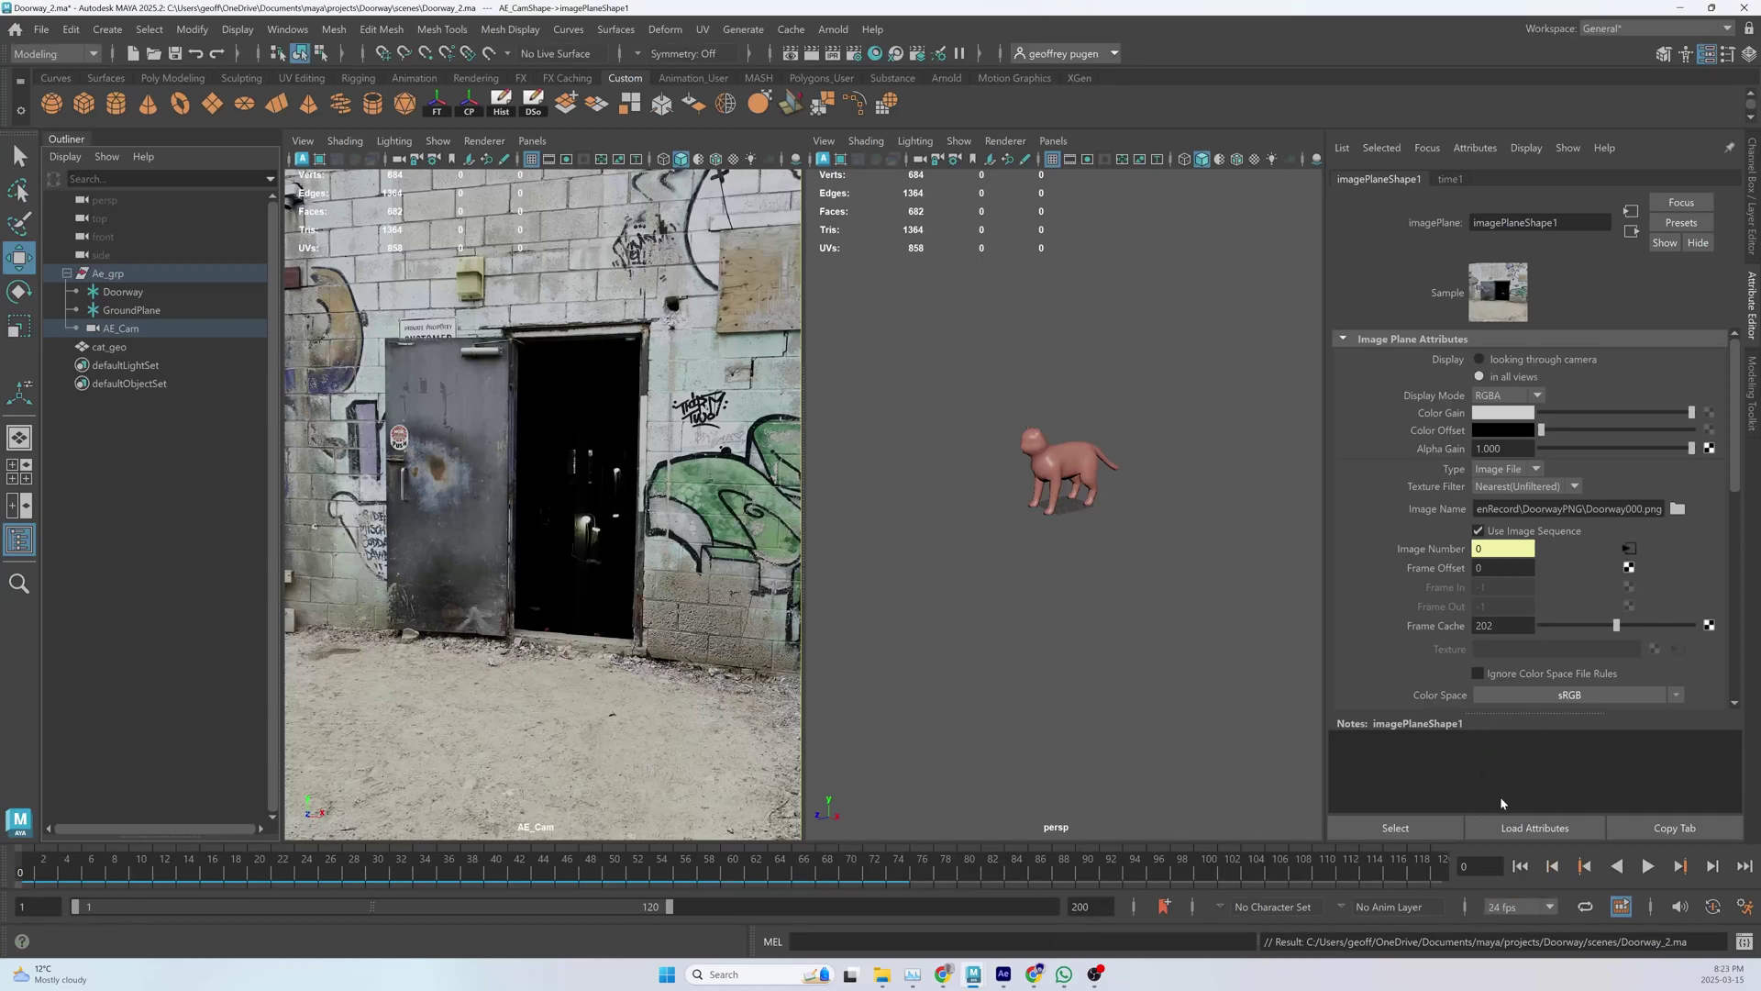
- Examine the image plane's placement relative to the cat in the perspective view and clear the selection
alt+drag(1124, 555, 1216, 567)
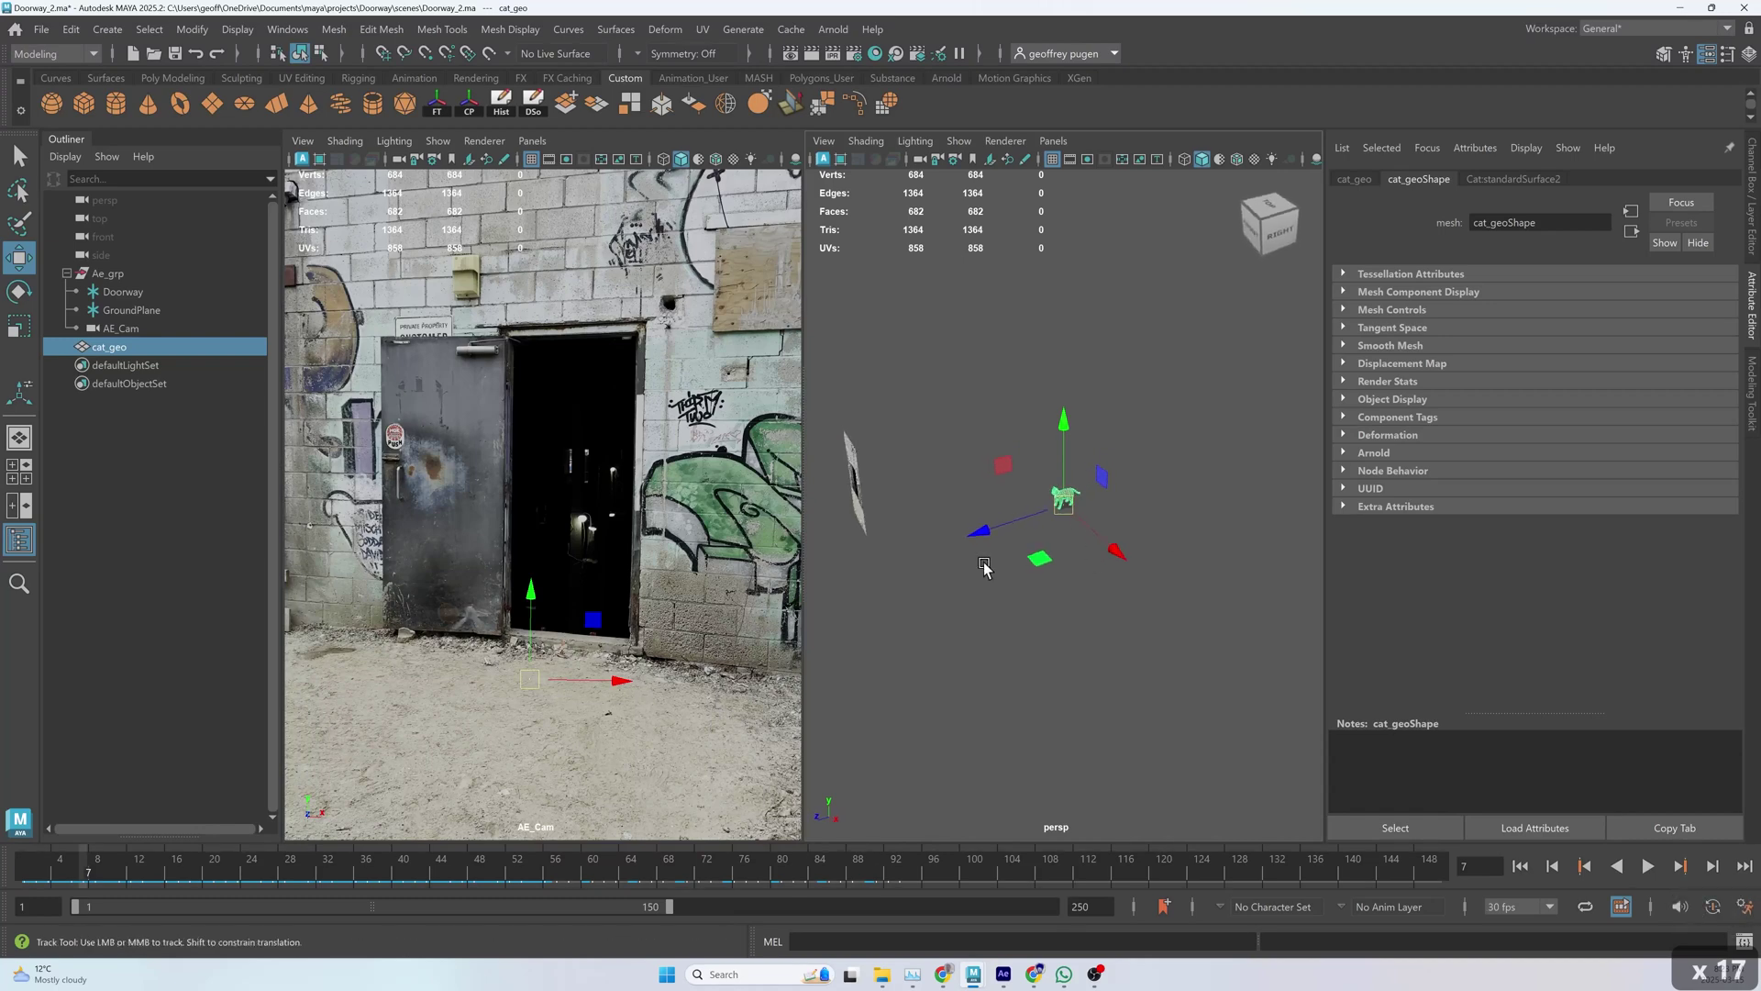
alt+middle_drag(987, 562, 1042, 633)
alt+drag(1028, 601, 1030, 588)
alt+middle_drag(1030, 588, 1055, 565)
click(1034, 496)
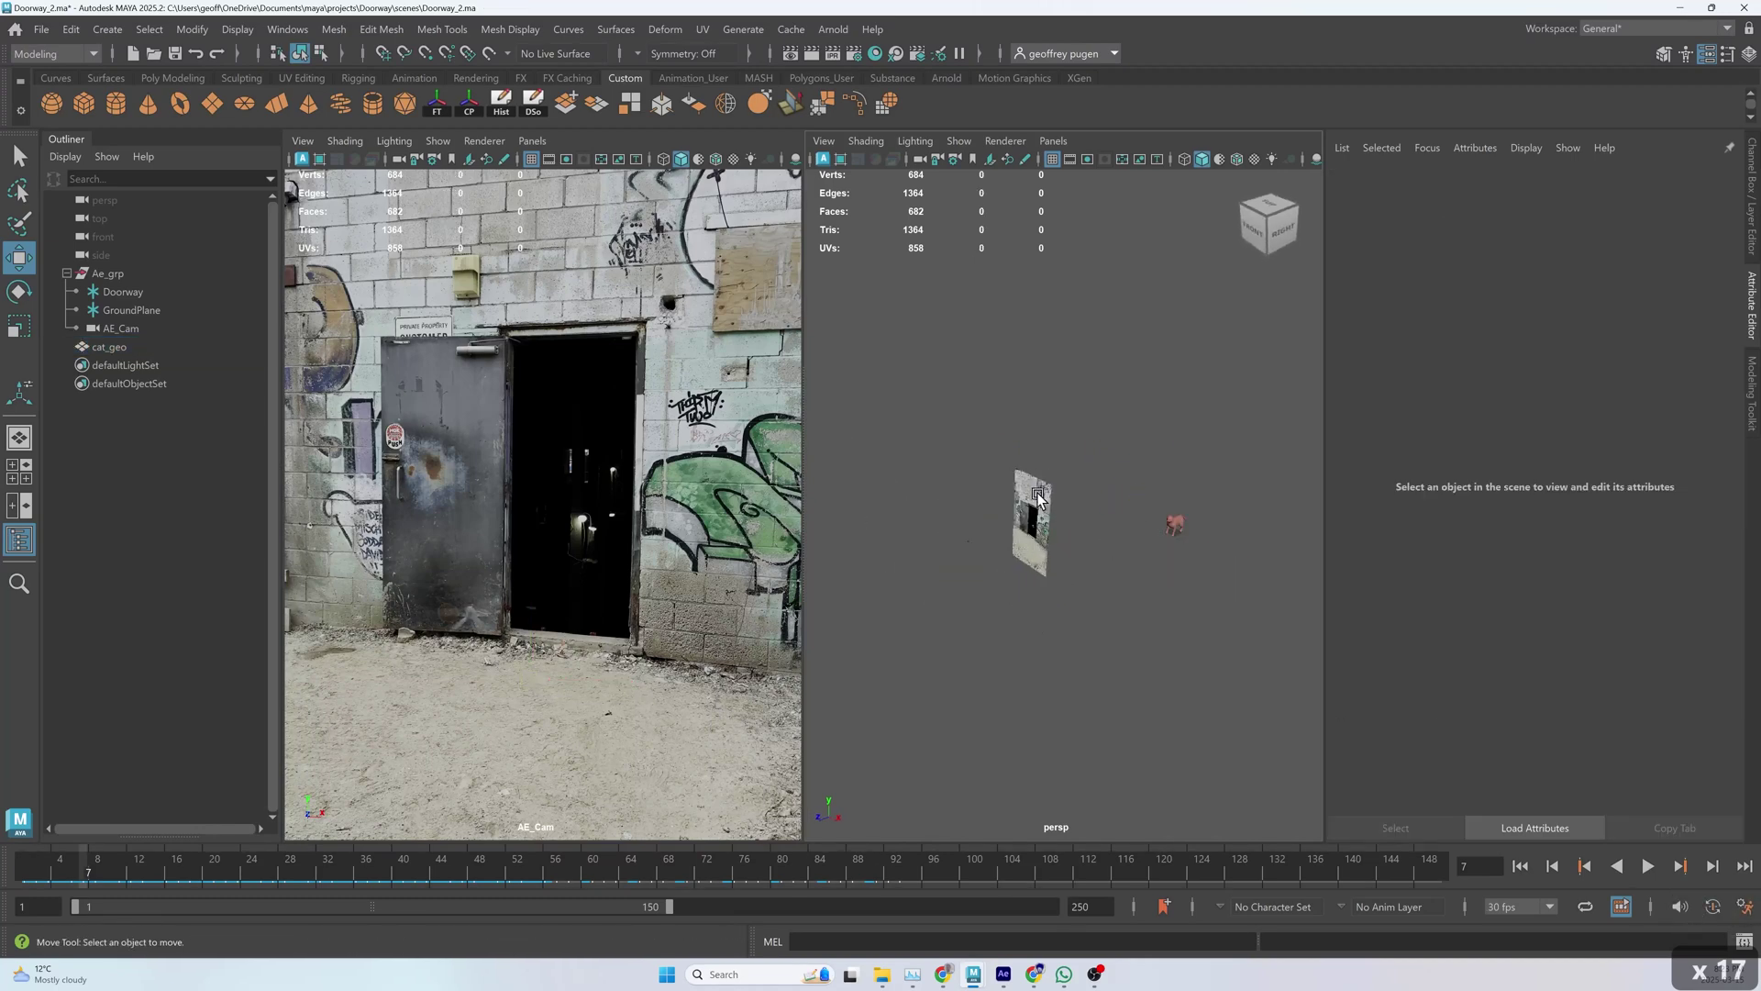
scroll(1032, 532, up, 8)
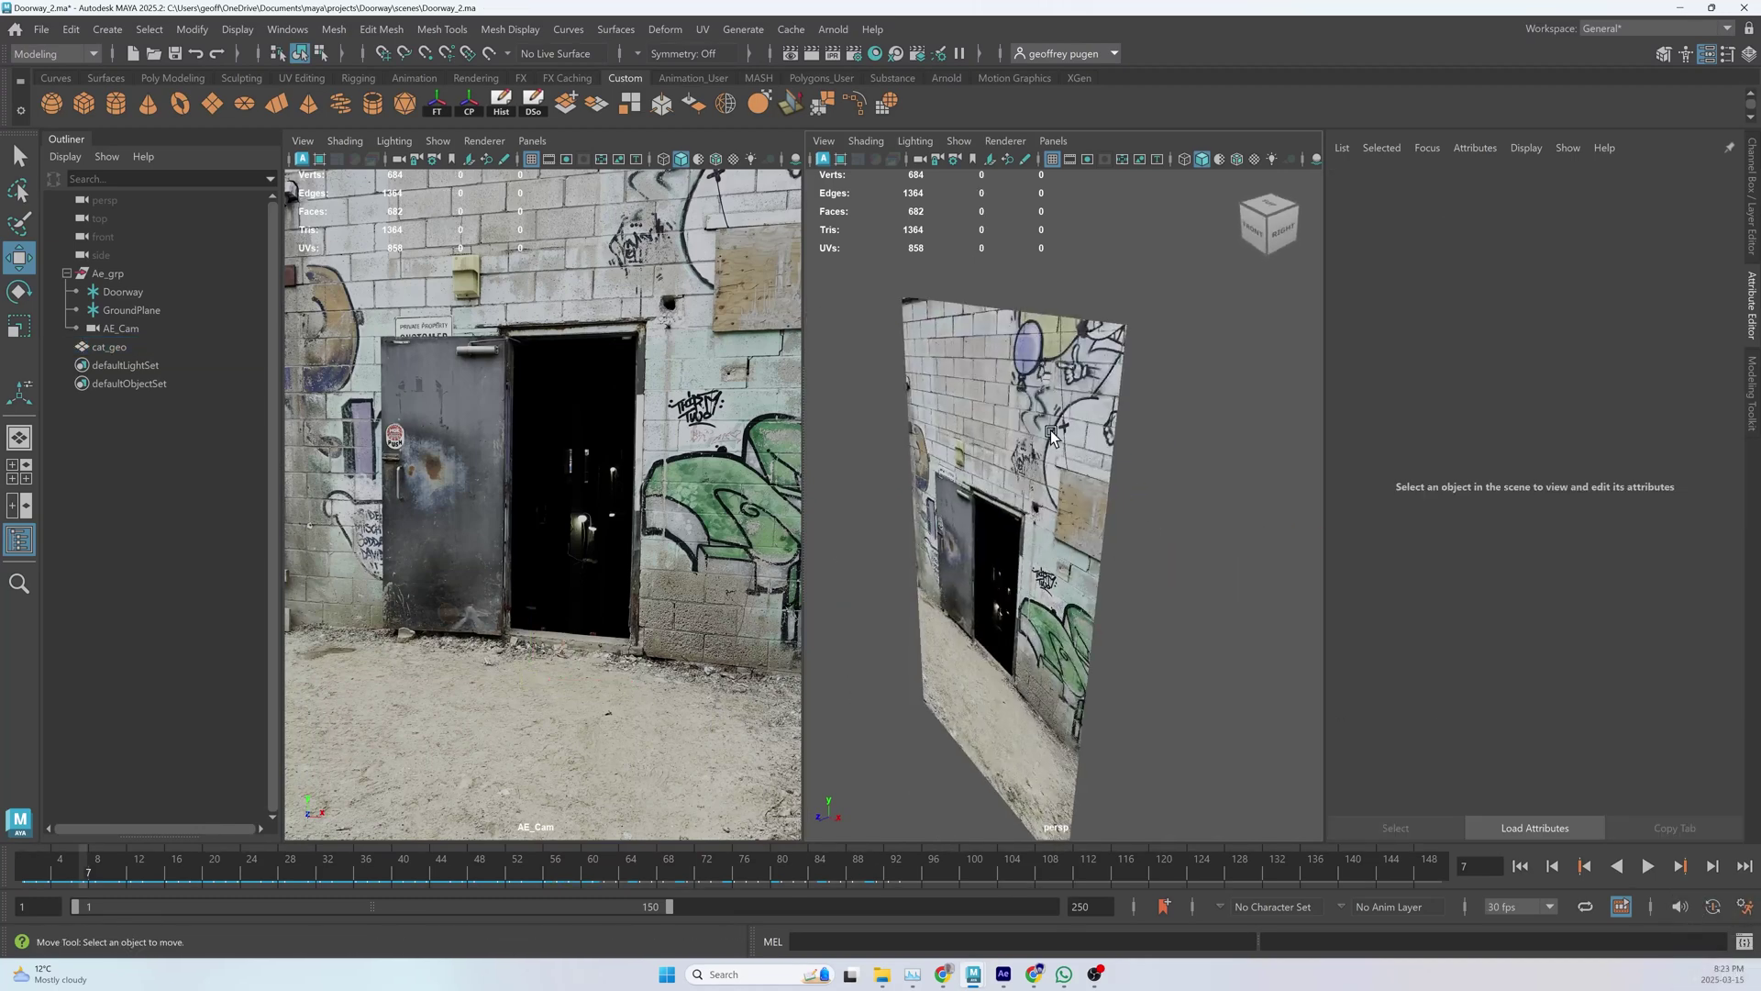
scroll(1044, 444, down, 8)
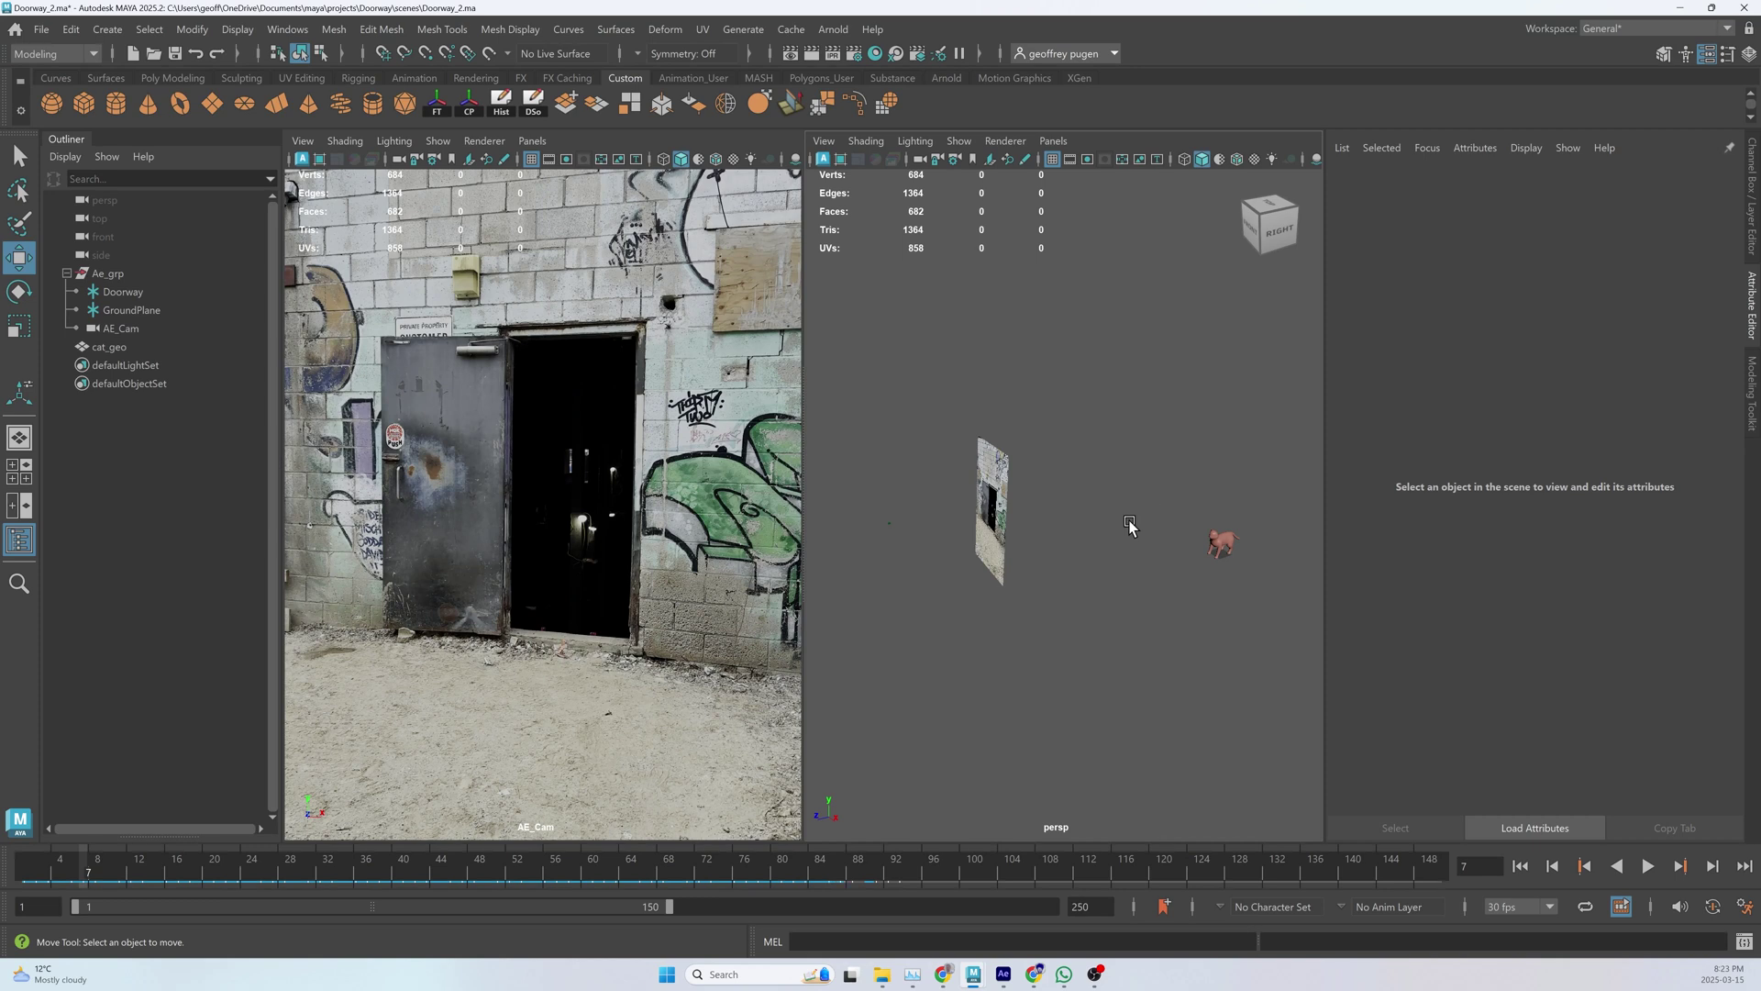
- Set AE_Cam's Locator Scale to 10 to enlarge its icon in the perspective view, and leave nothing selected
key(q)
click(888, 526)
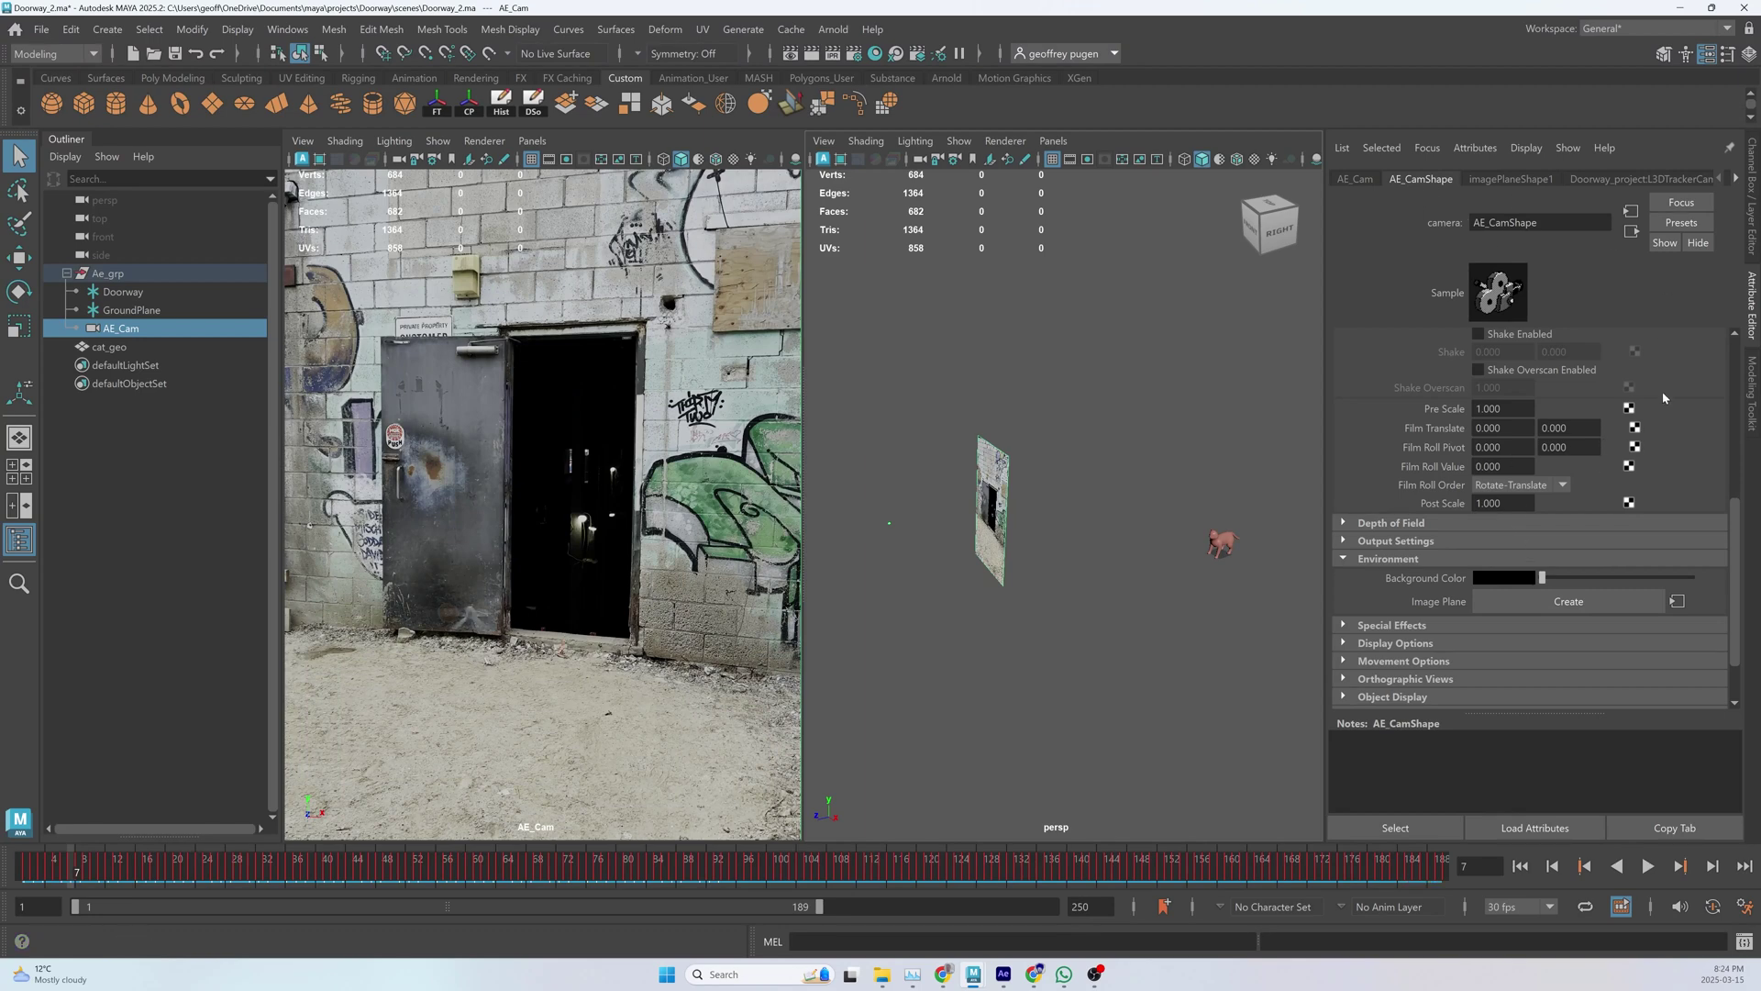
scroll(1717, 493, up, 5)
click(1753, 188)
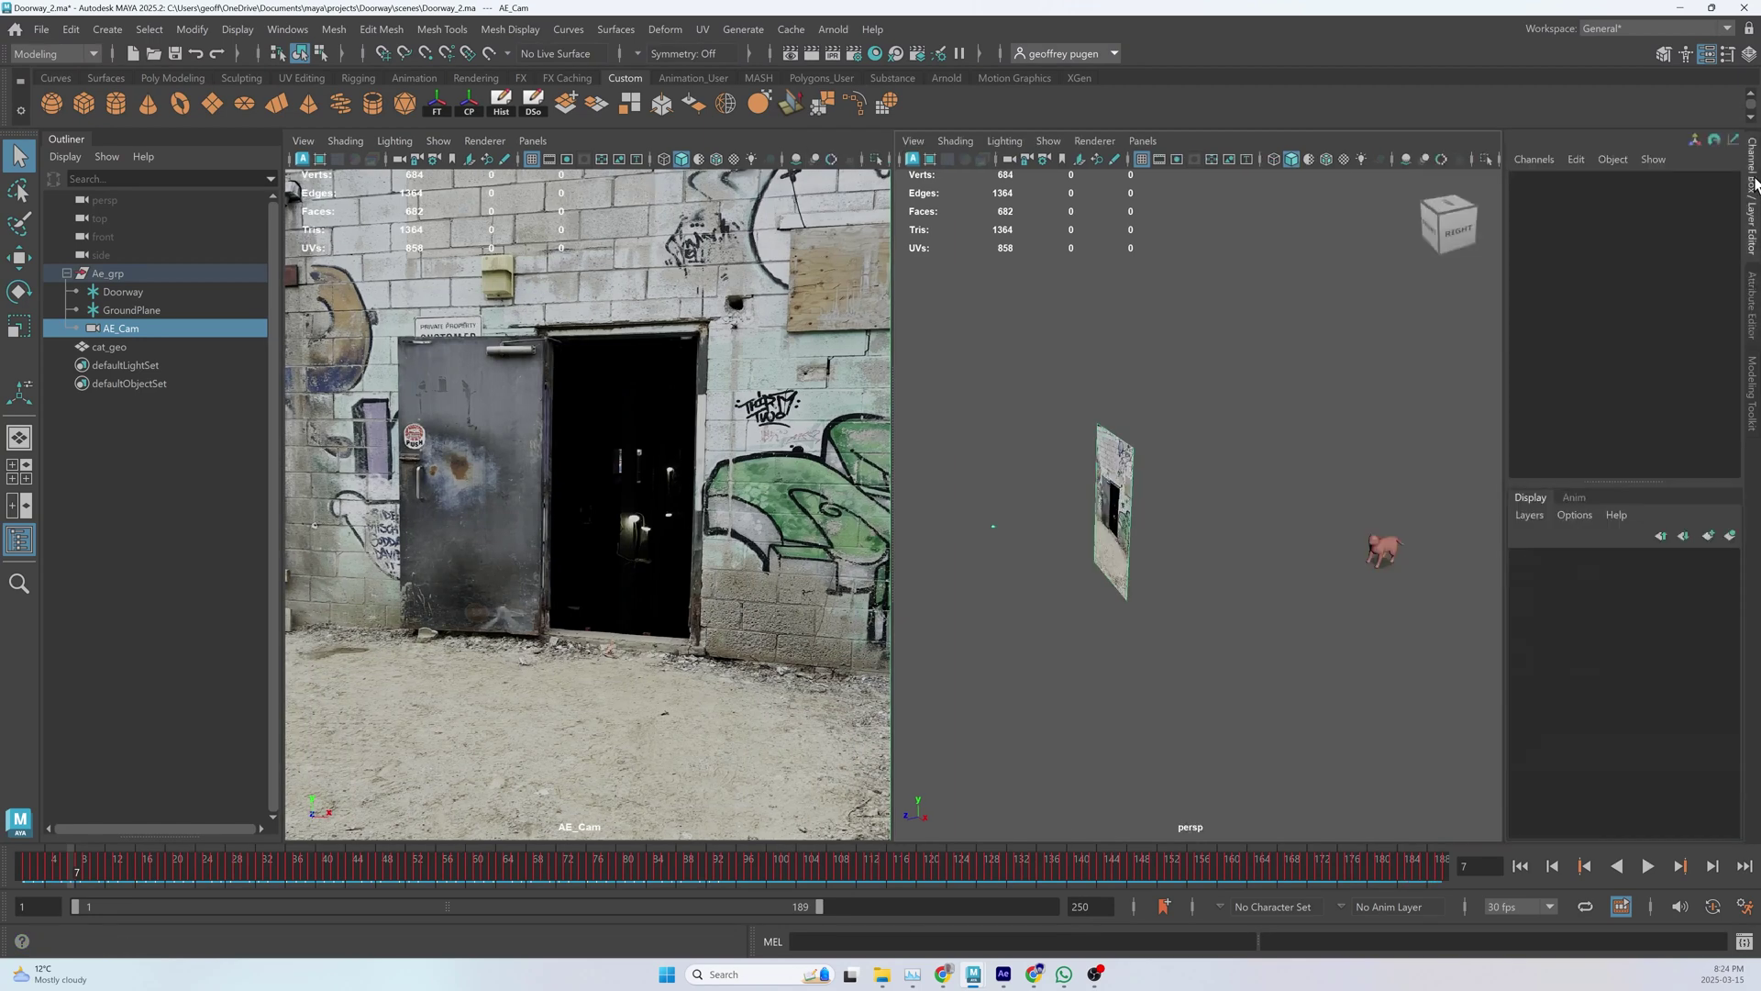
scroll(1585, 406, down, 1)
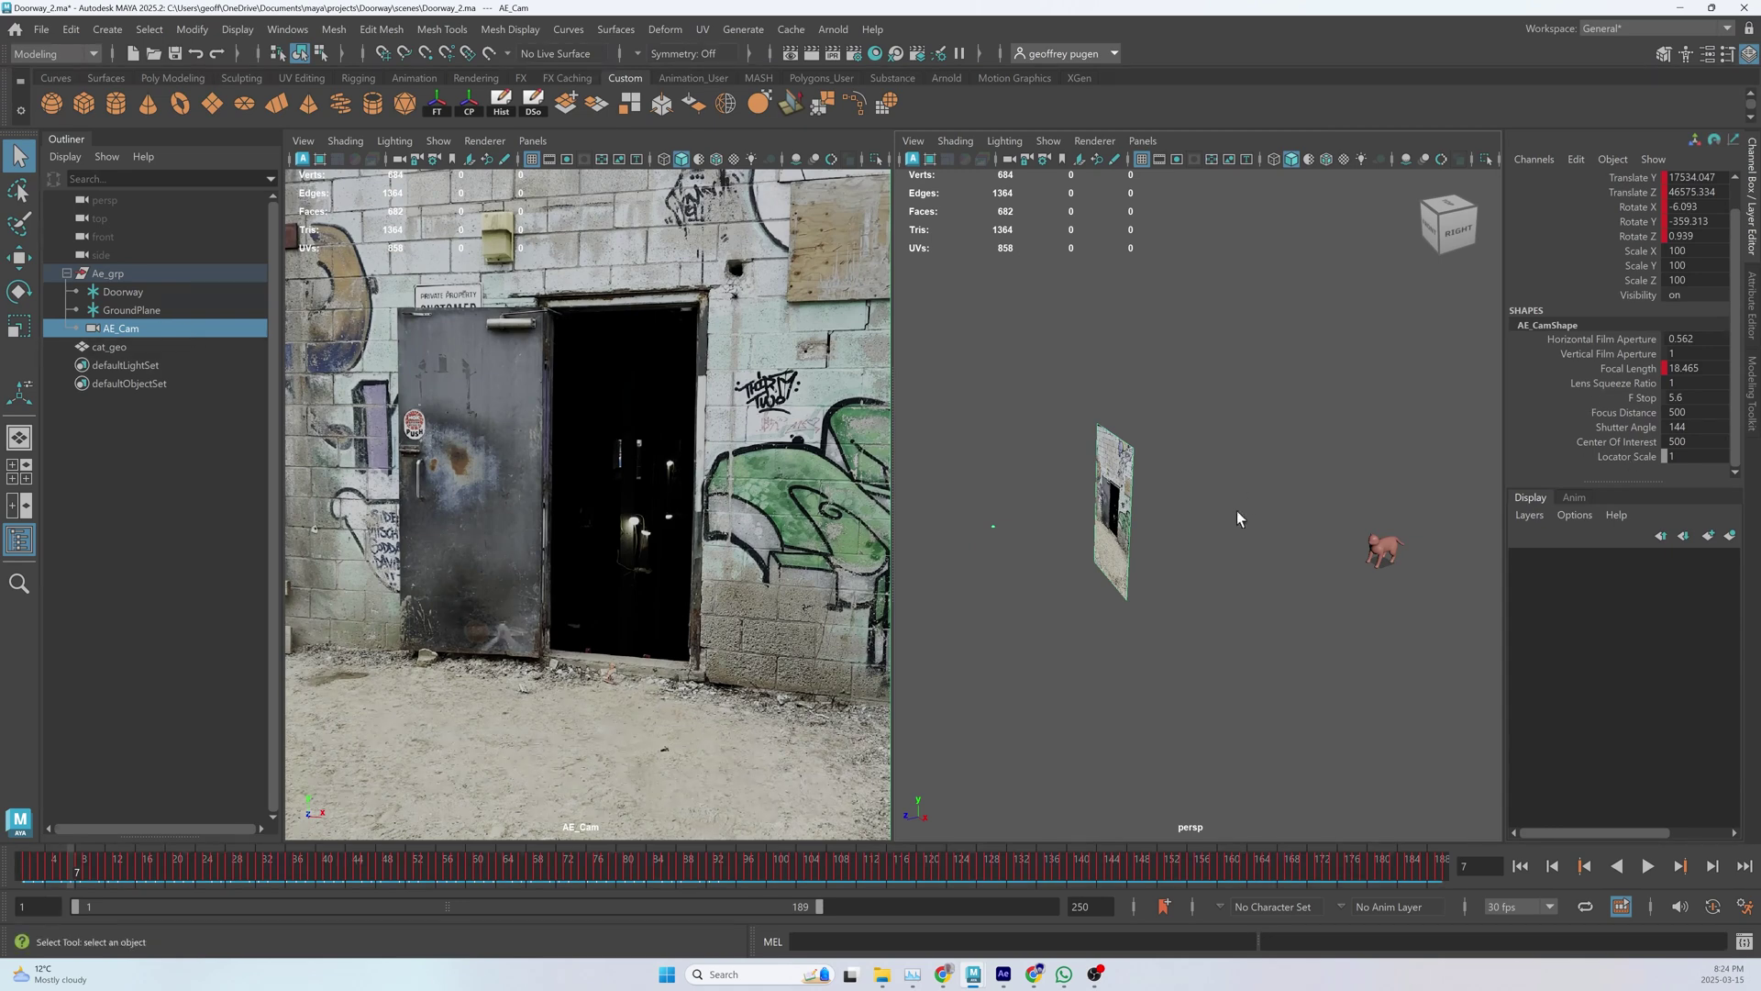
click(1697, 457)
text(10)
key(Return)
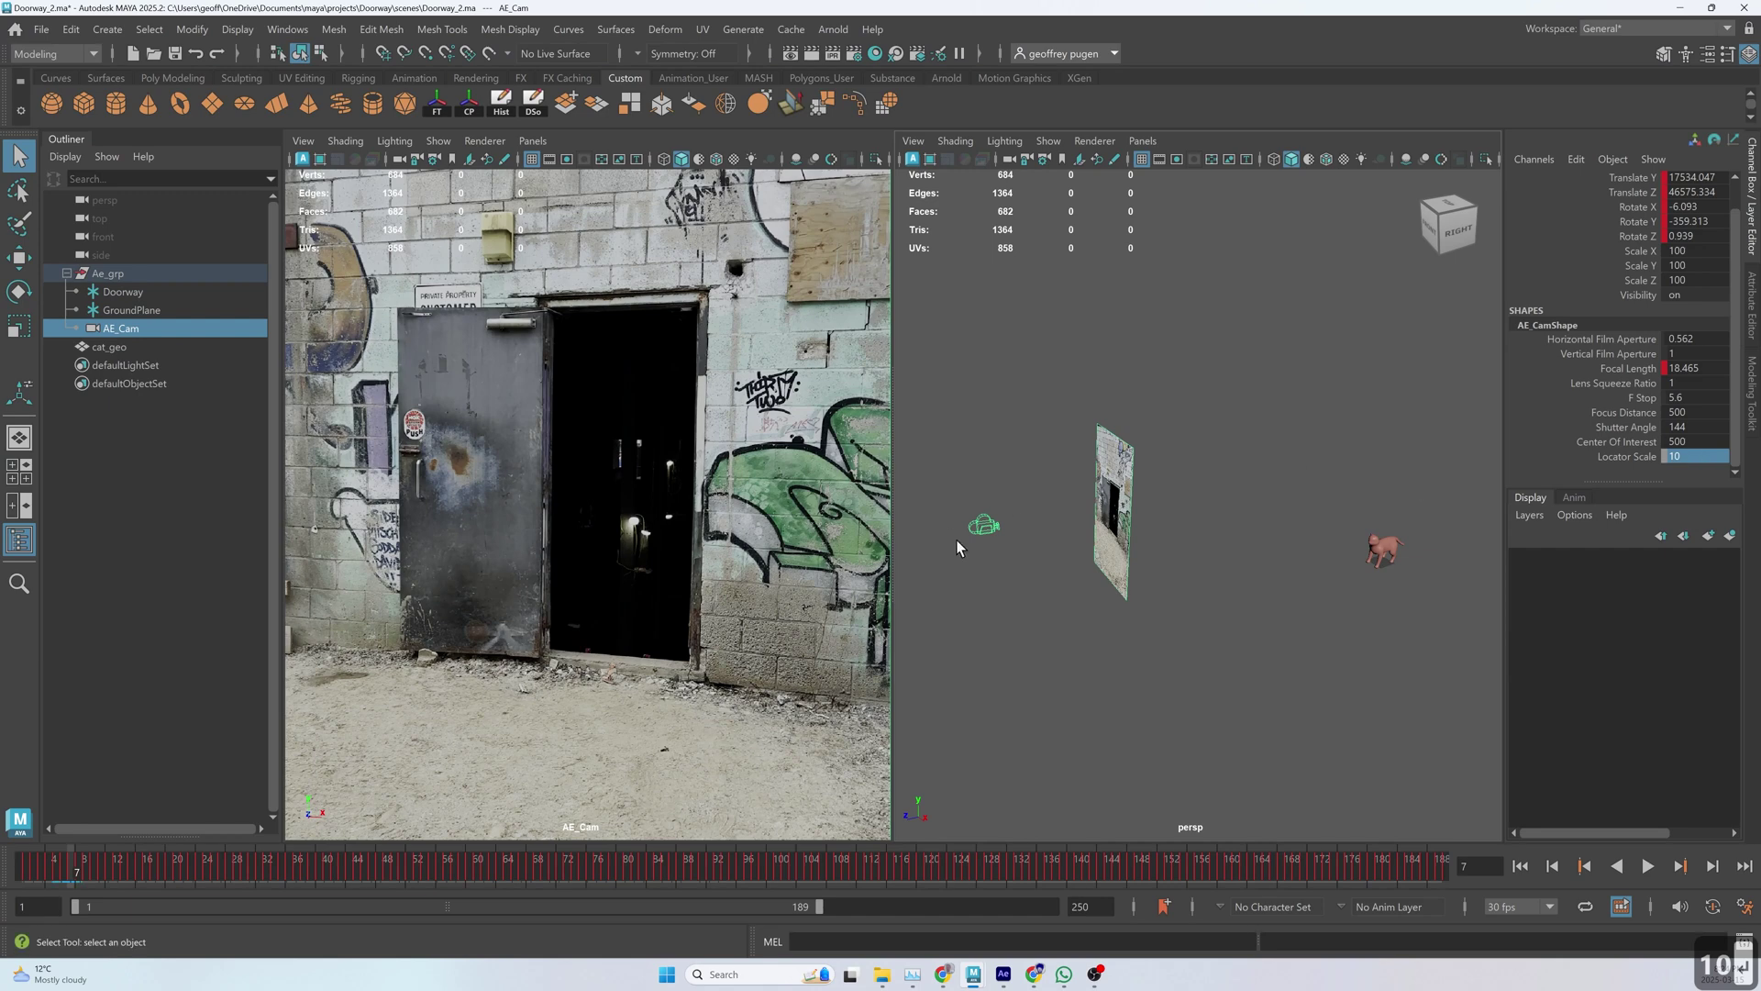
click(1124, 486)
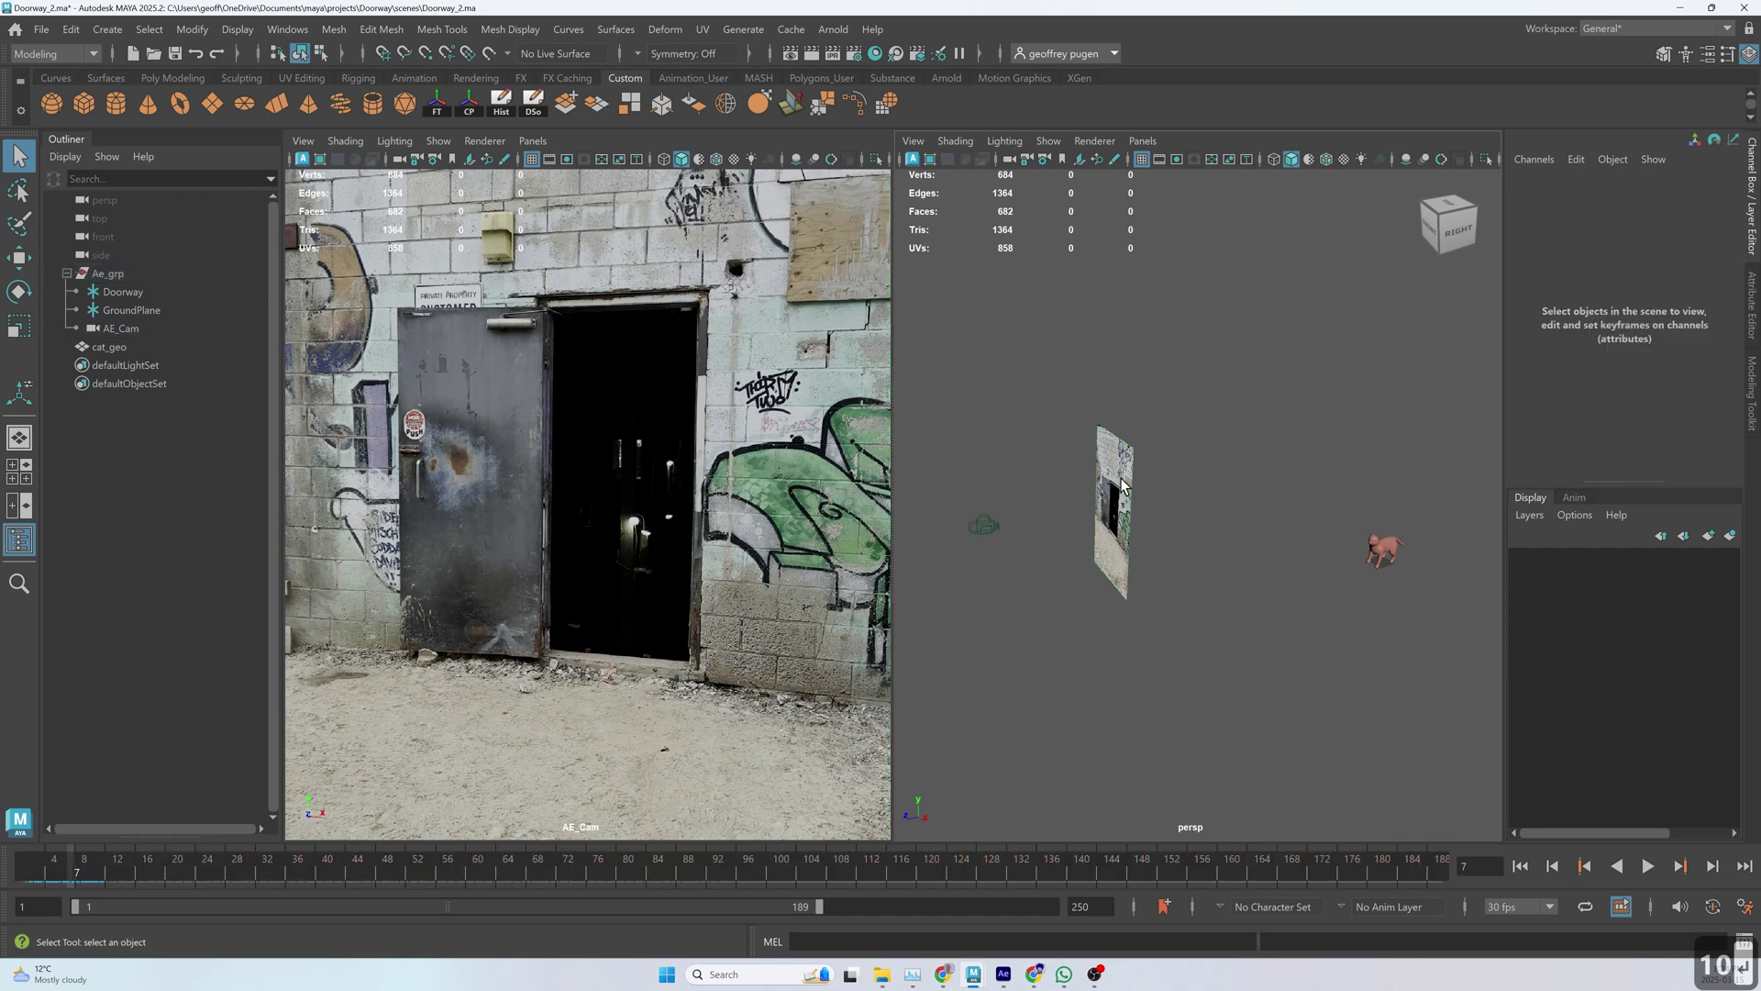
click(983, 523)
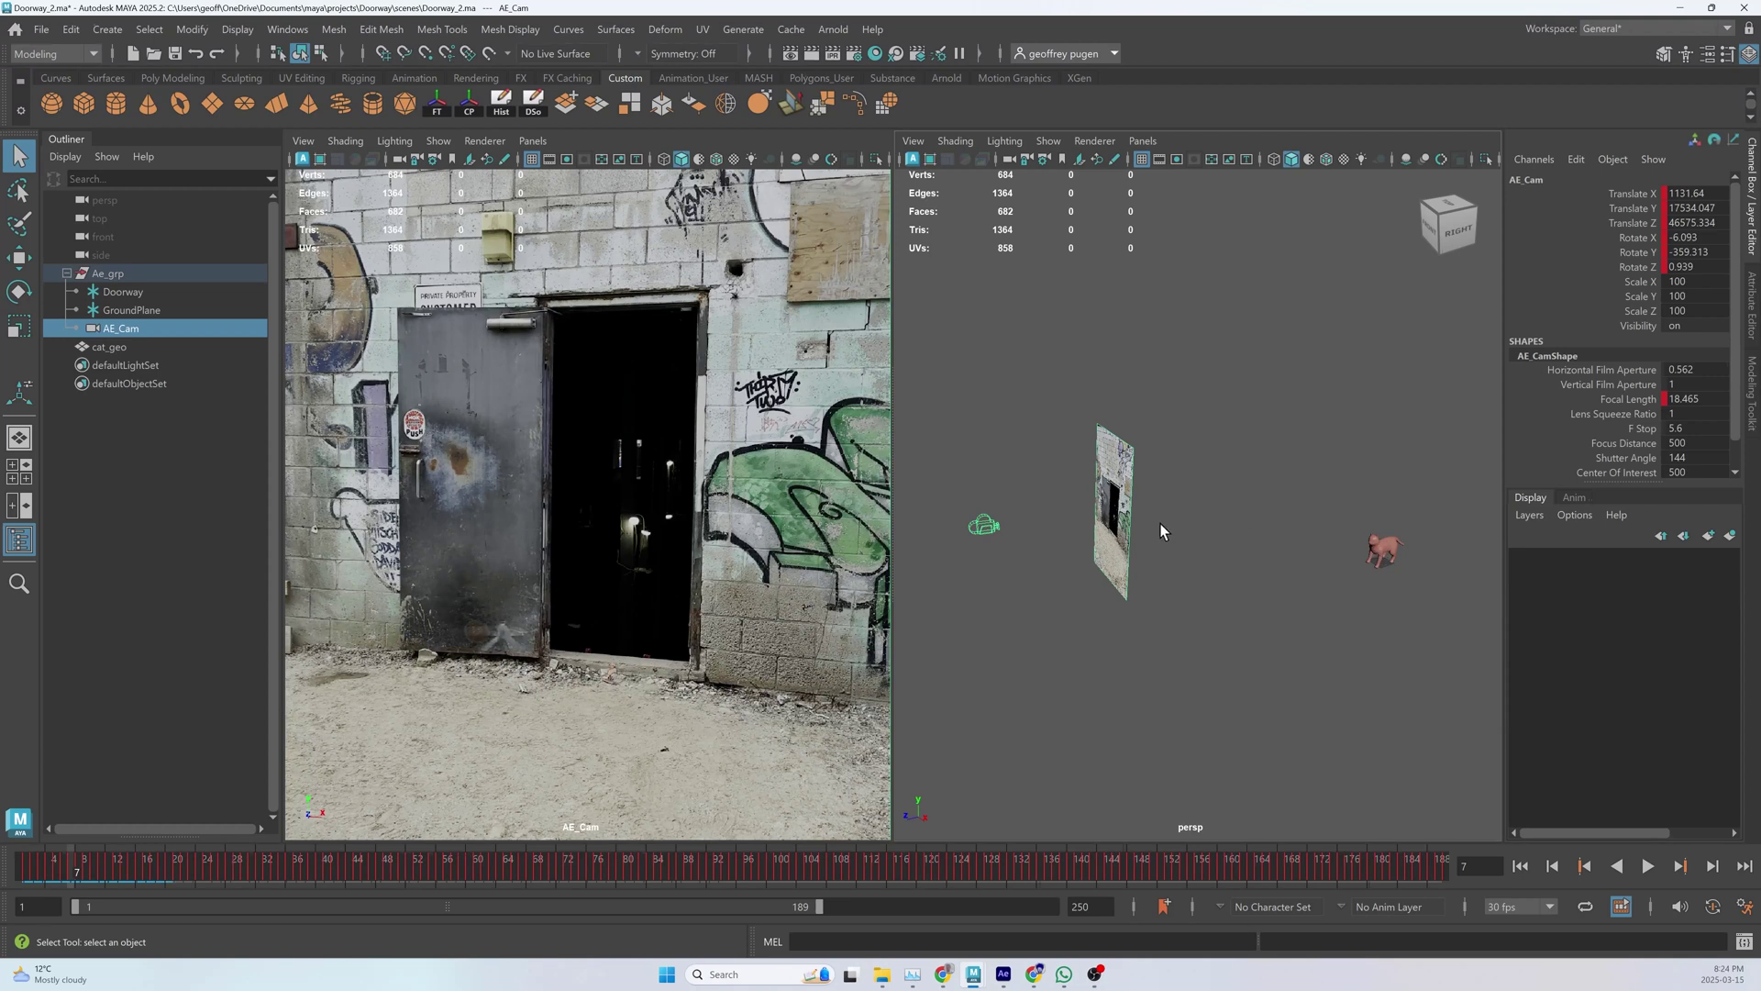
scroll(1718, 442, down, 1)
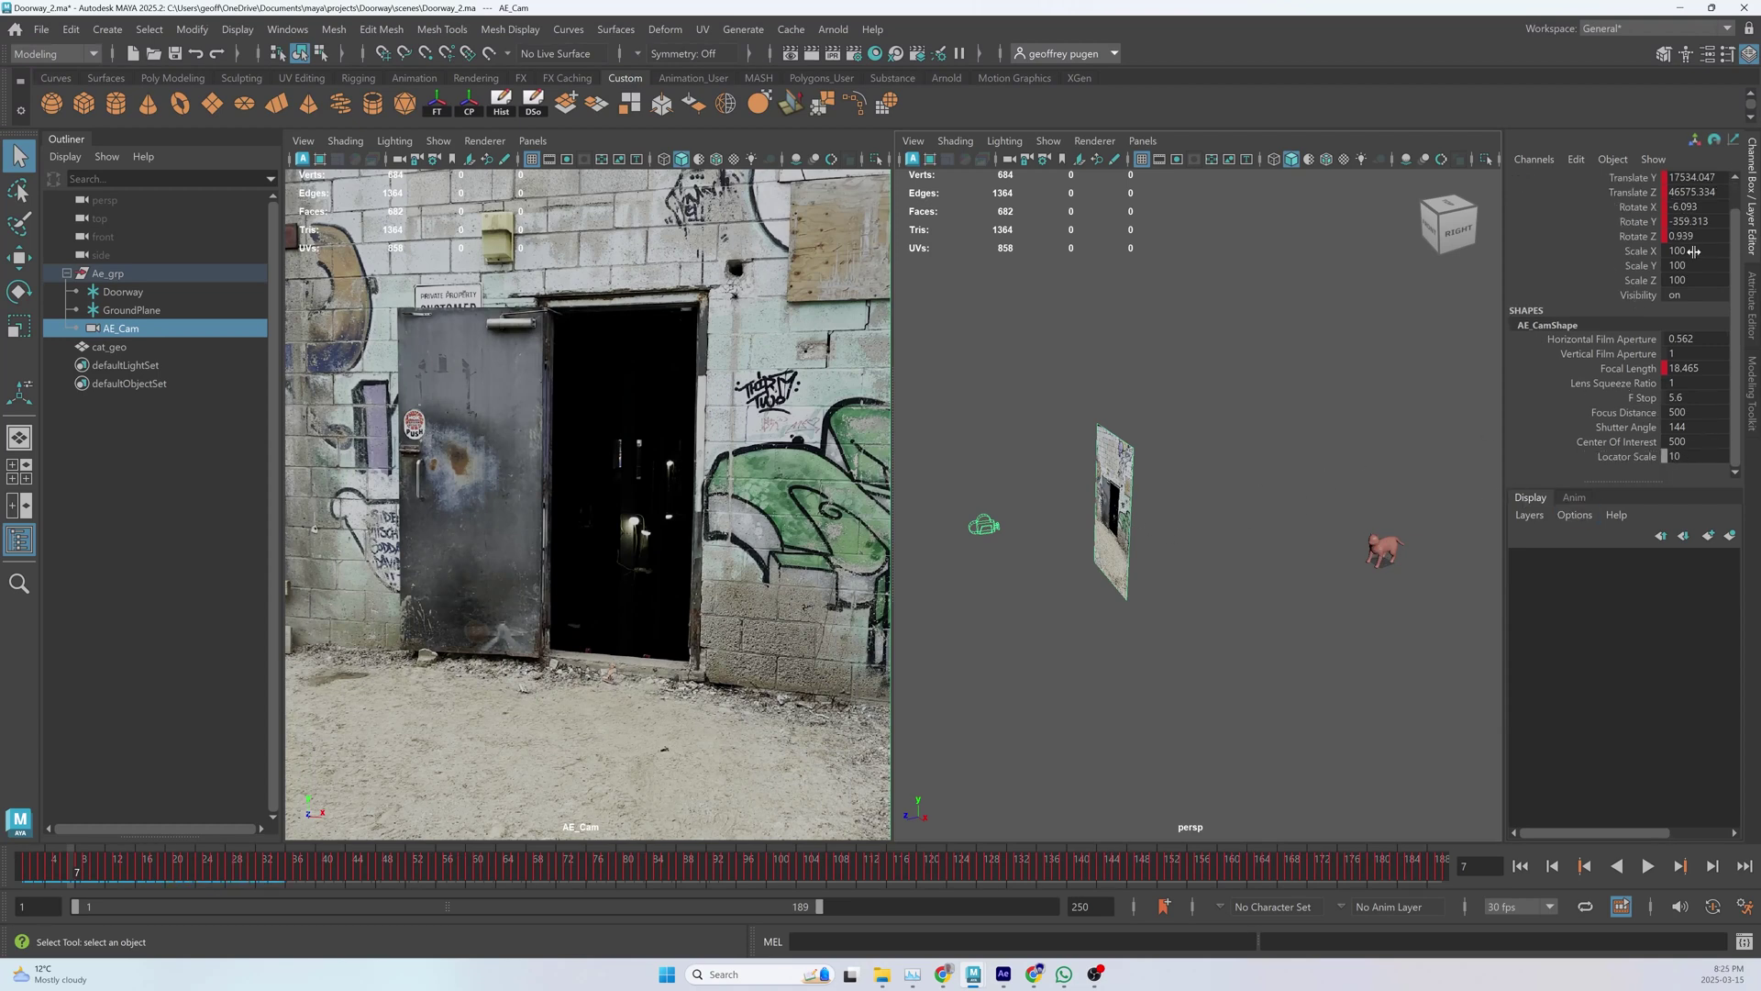
click(1178, 456)
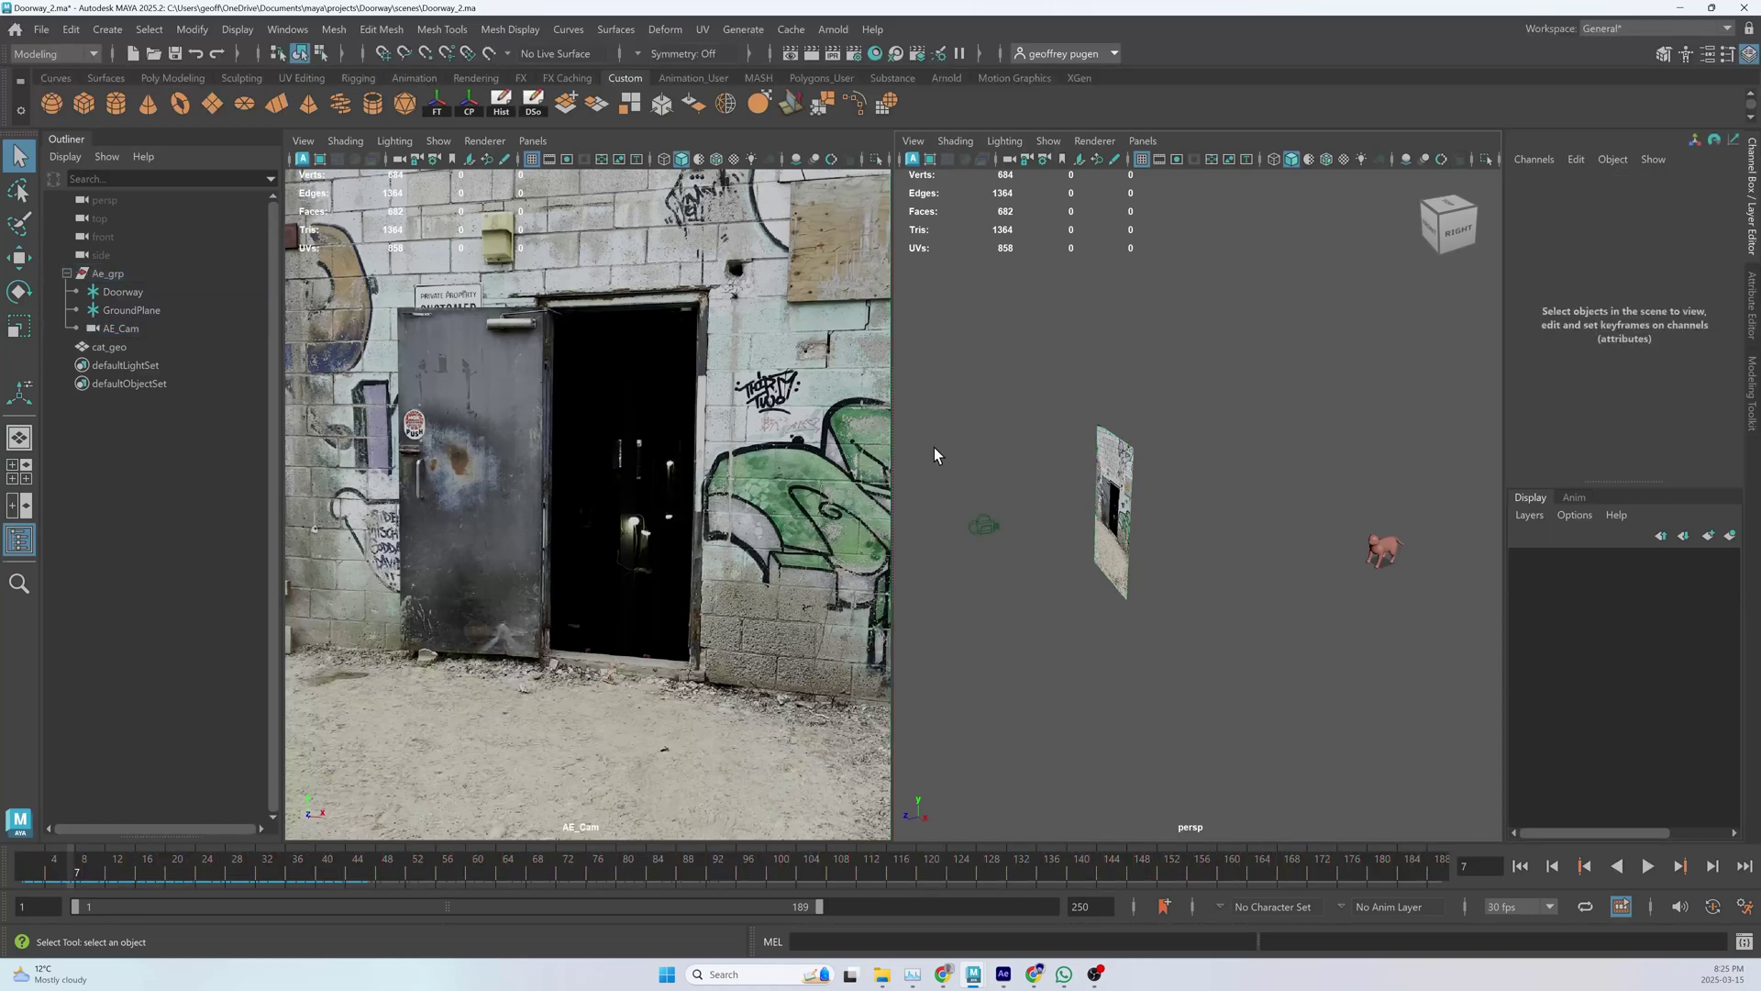
- Set the placement Depth of AE_Cam's image plane to 1000 in the imagePlaneShape1 attributes
drag(935, 450, 1032, 562)
click(1752, 303)
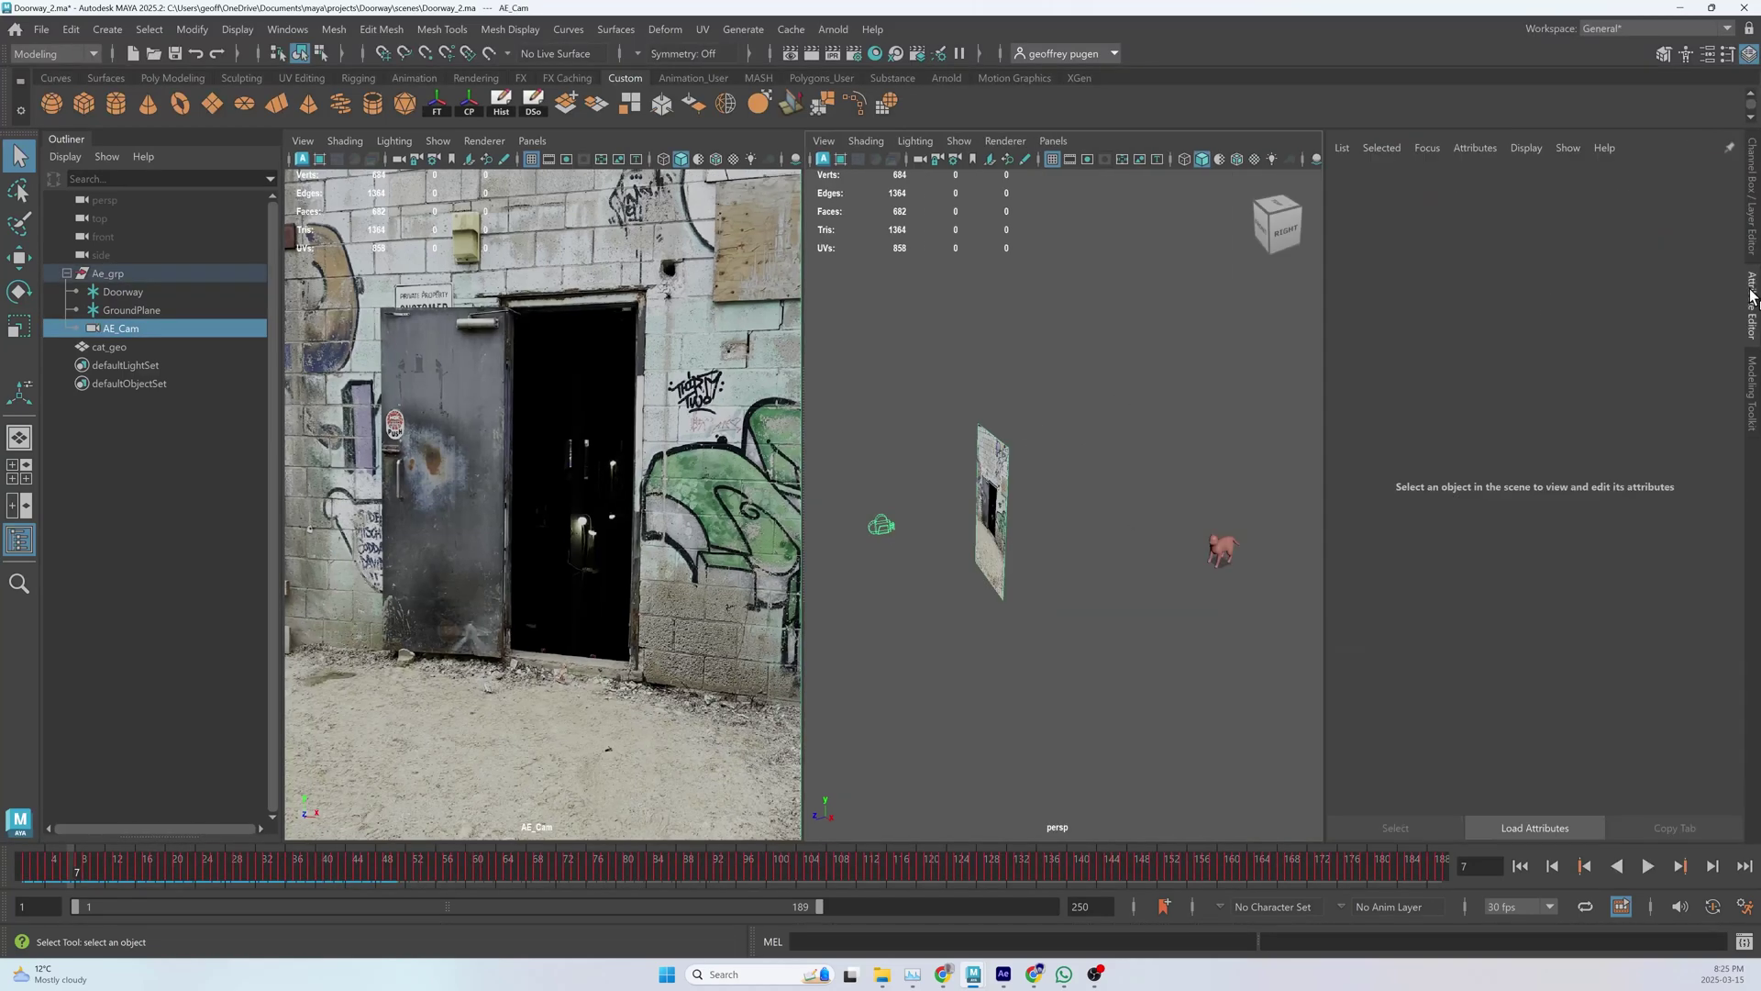
click(1490, 181)
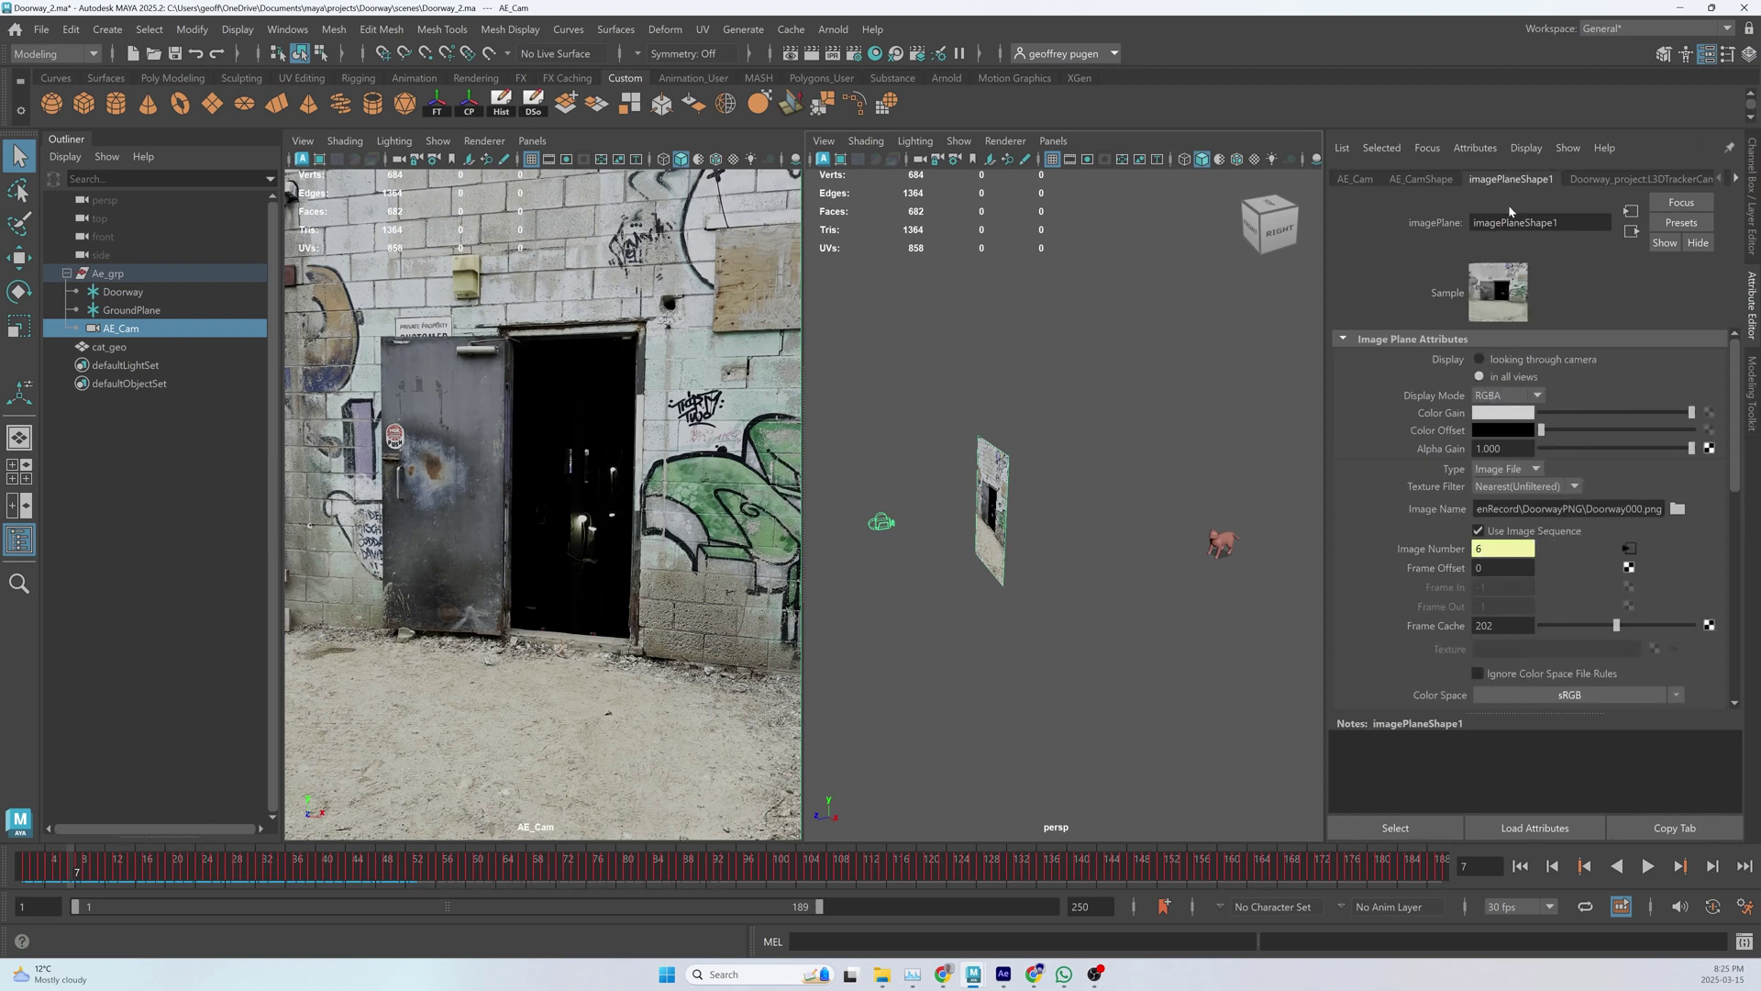
scroll(1433, 581, down, 3)
scroll(1433, 580, down, 3)
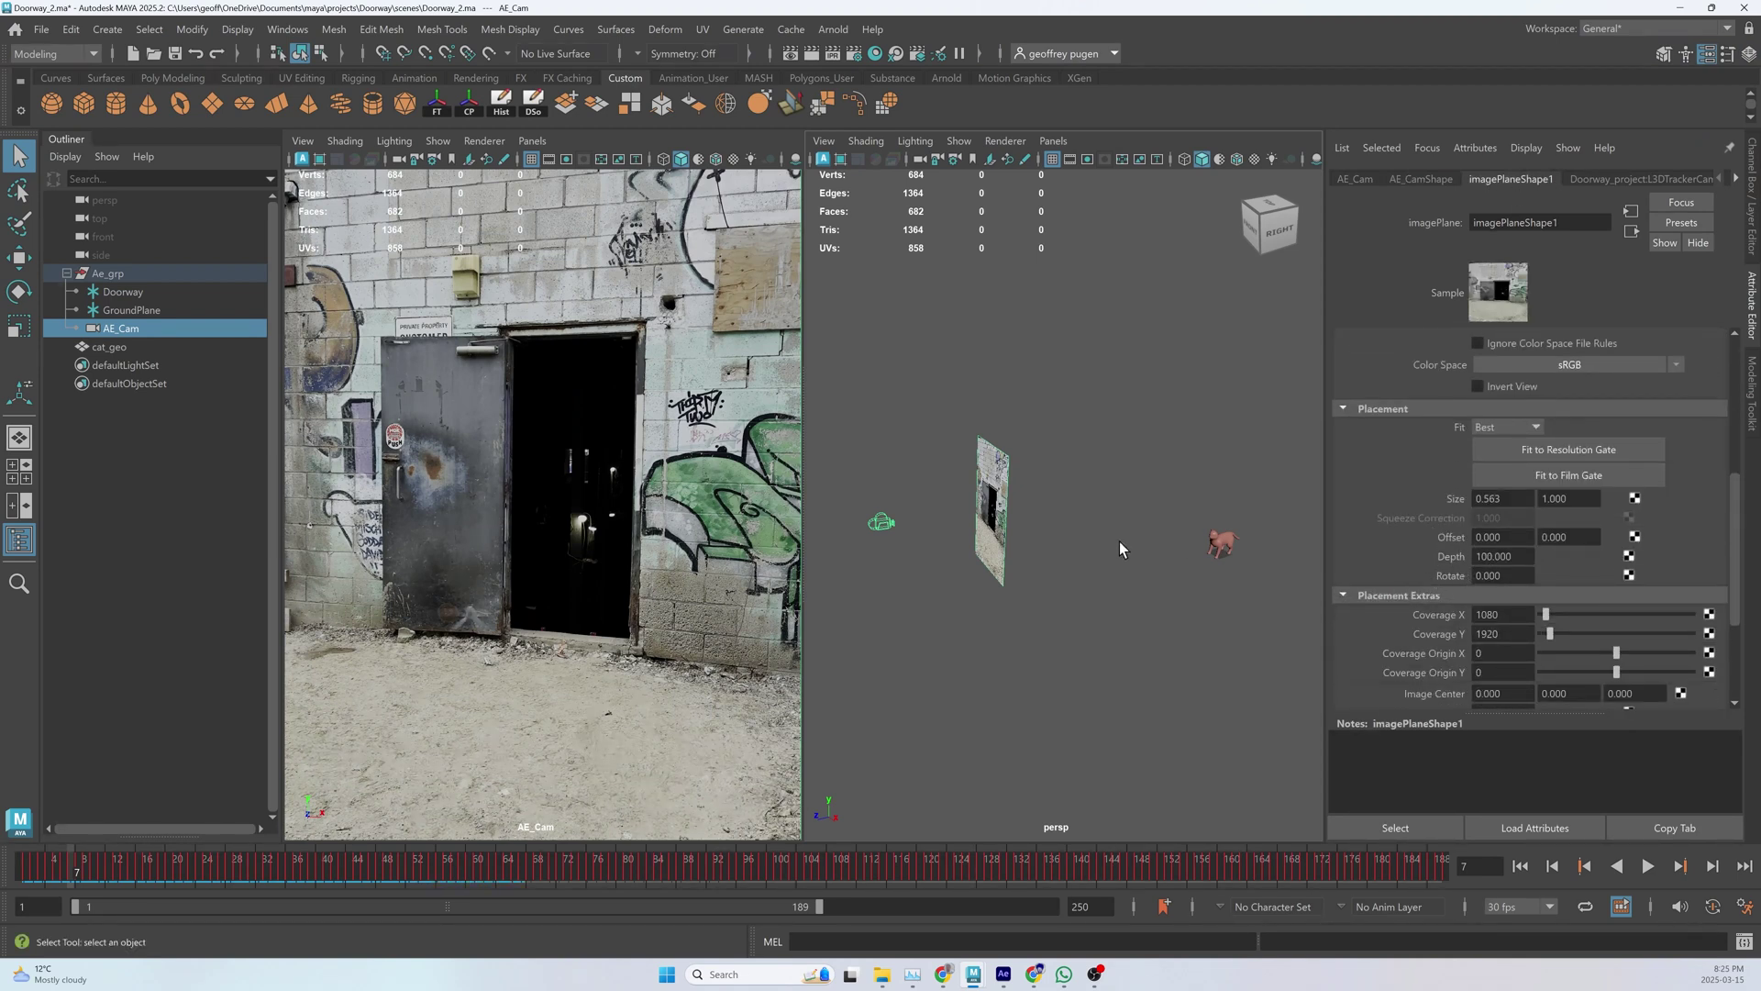
click(1494, 557)
text(0)
key(Return)
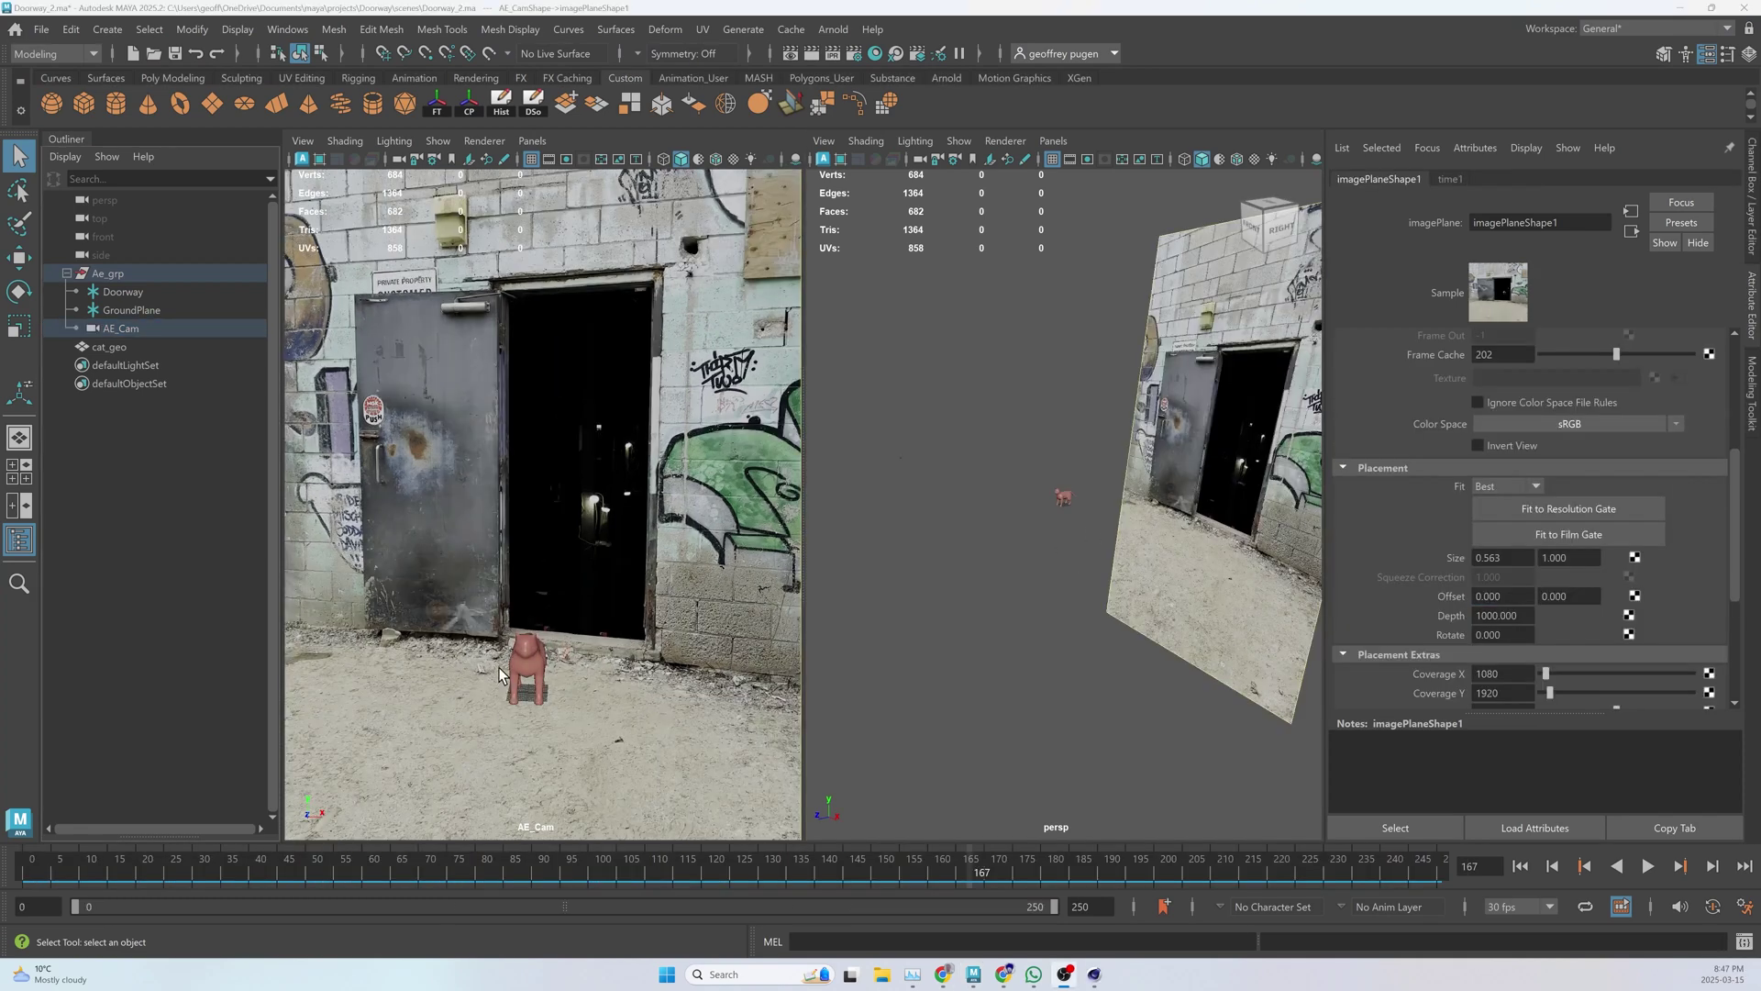
- Create a polygon plane with width and height 4 and with 4 width divisions and 4 height divisions
click(530, 667)
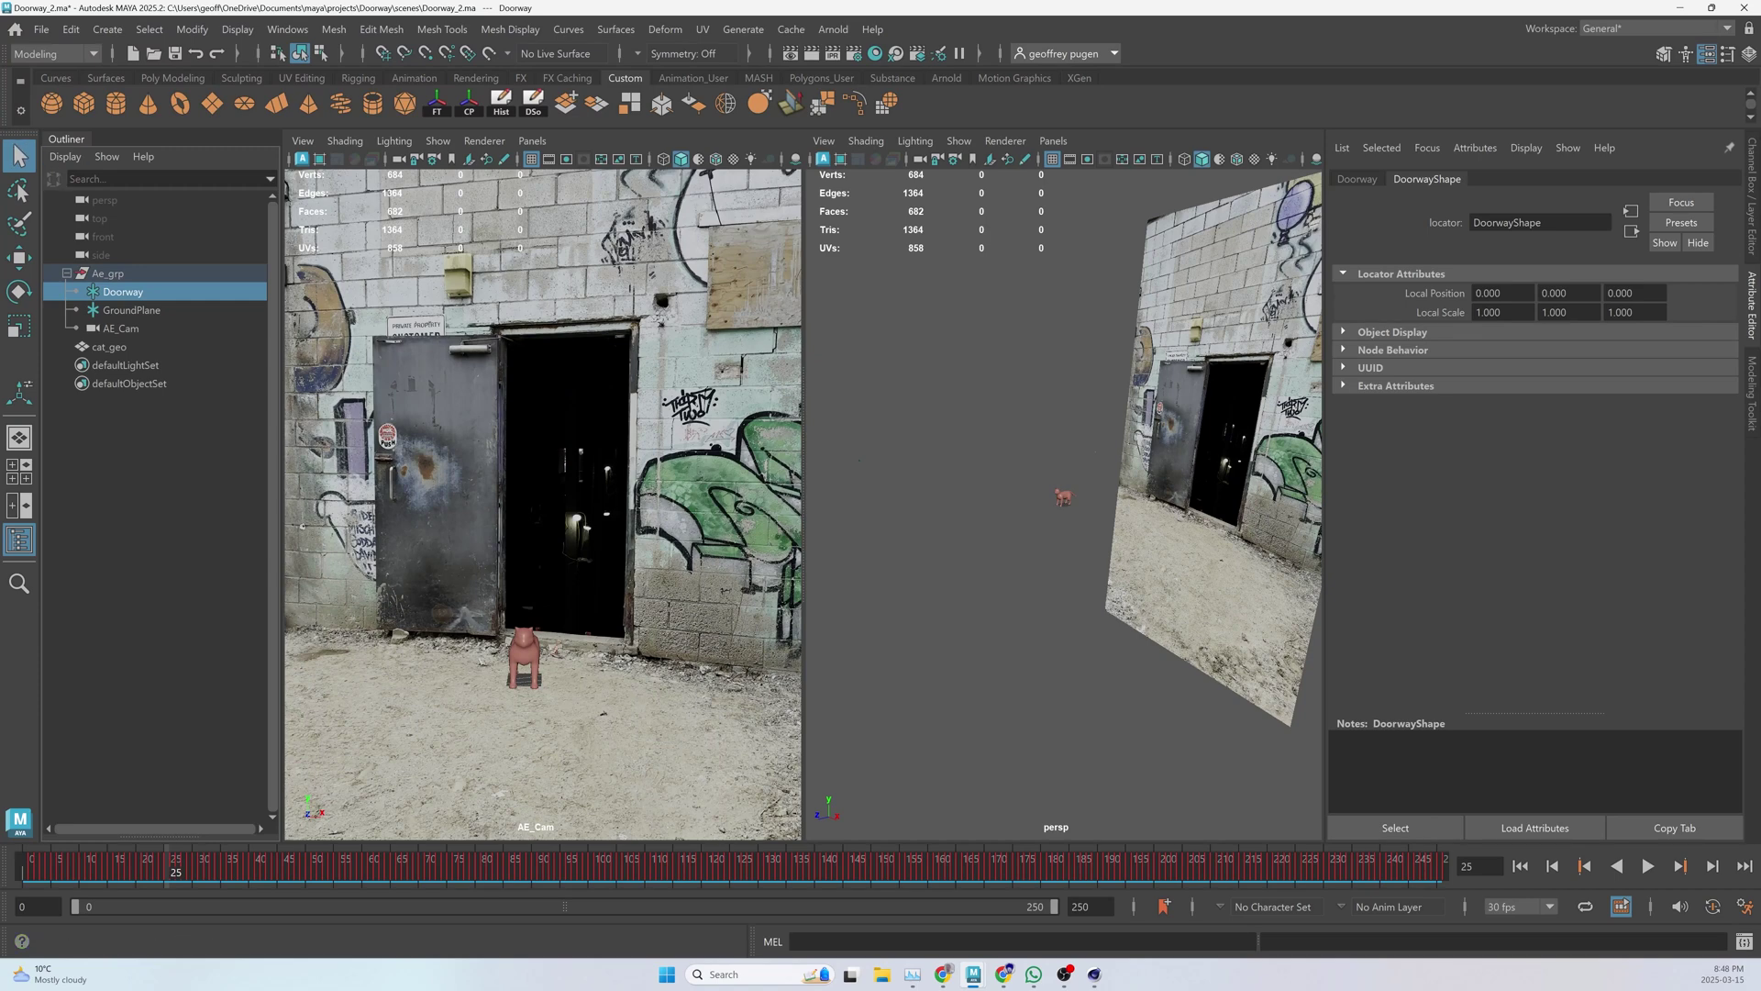
double_click(211, 104)
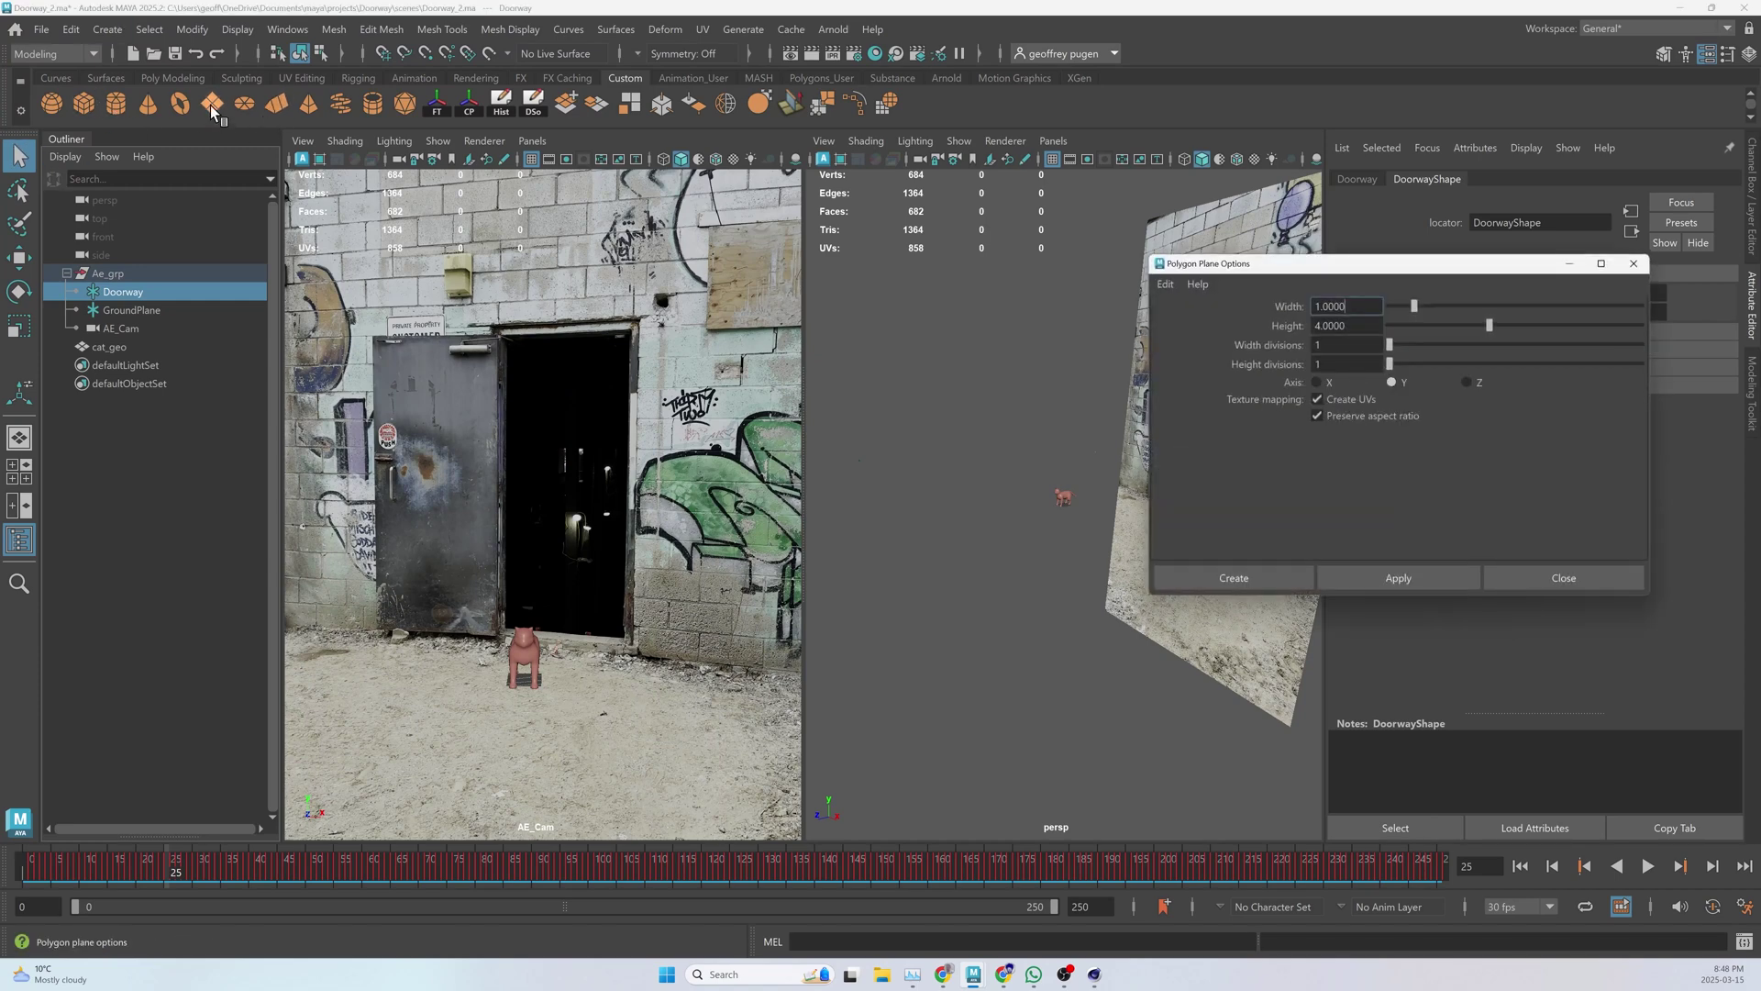
drag(1233, 273, 697, 351)
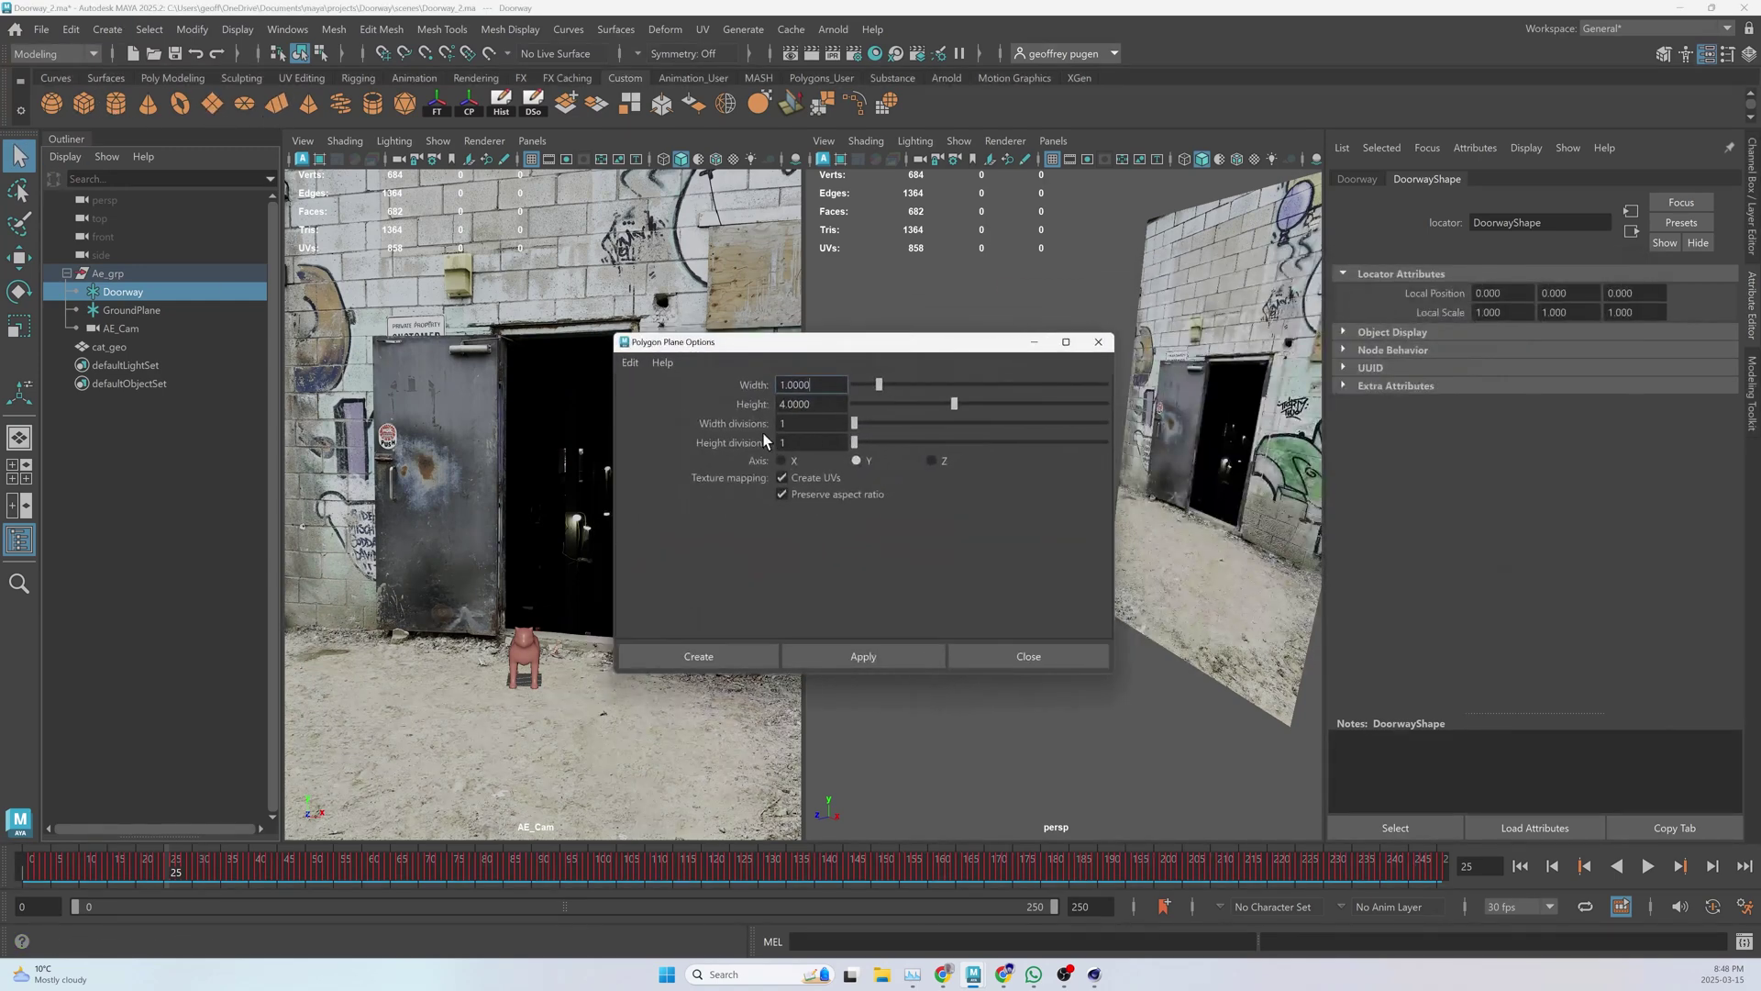
double_click(839, 386)
text(4)
double_click(784, 424)
text(4)
key(Tab)
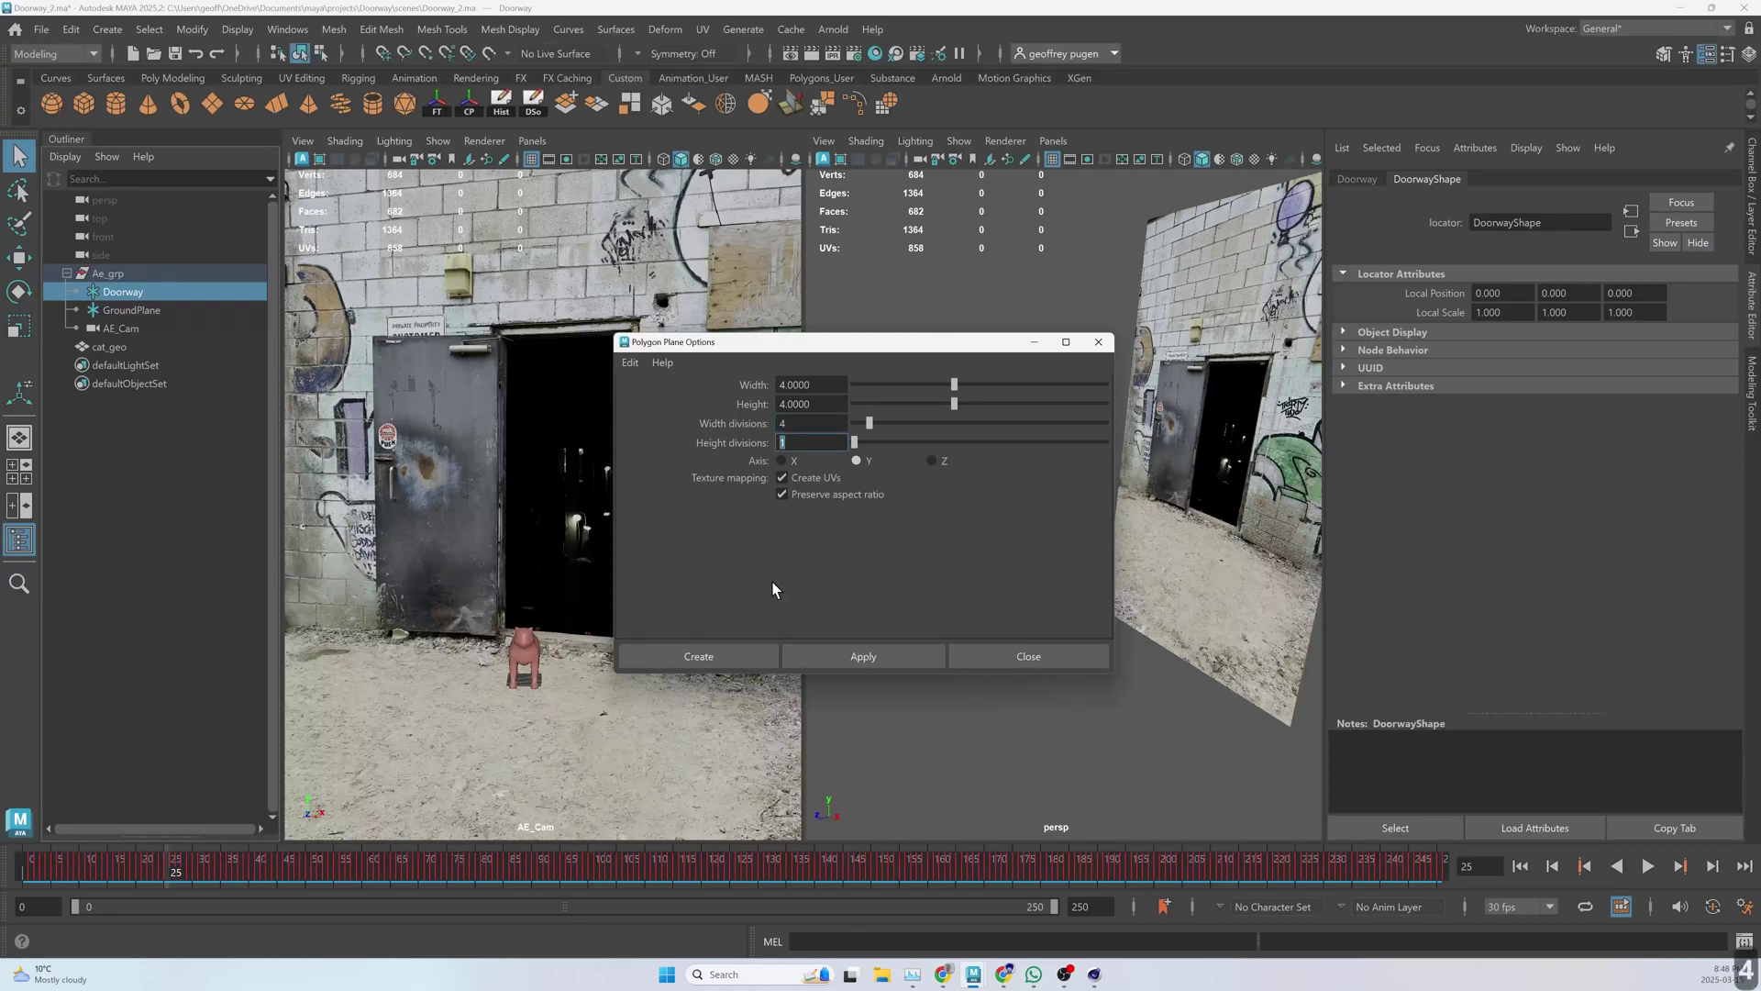
text(4)
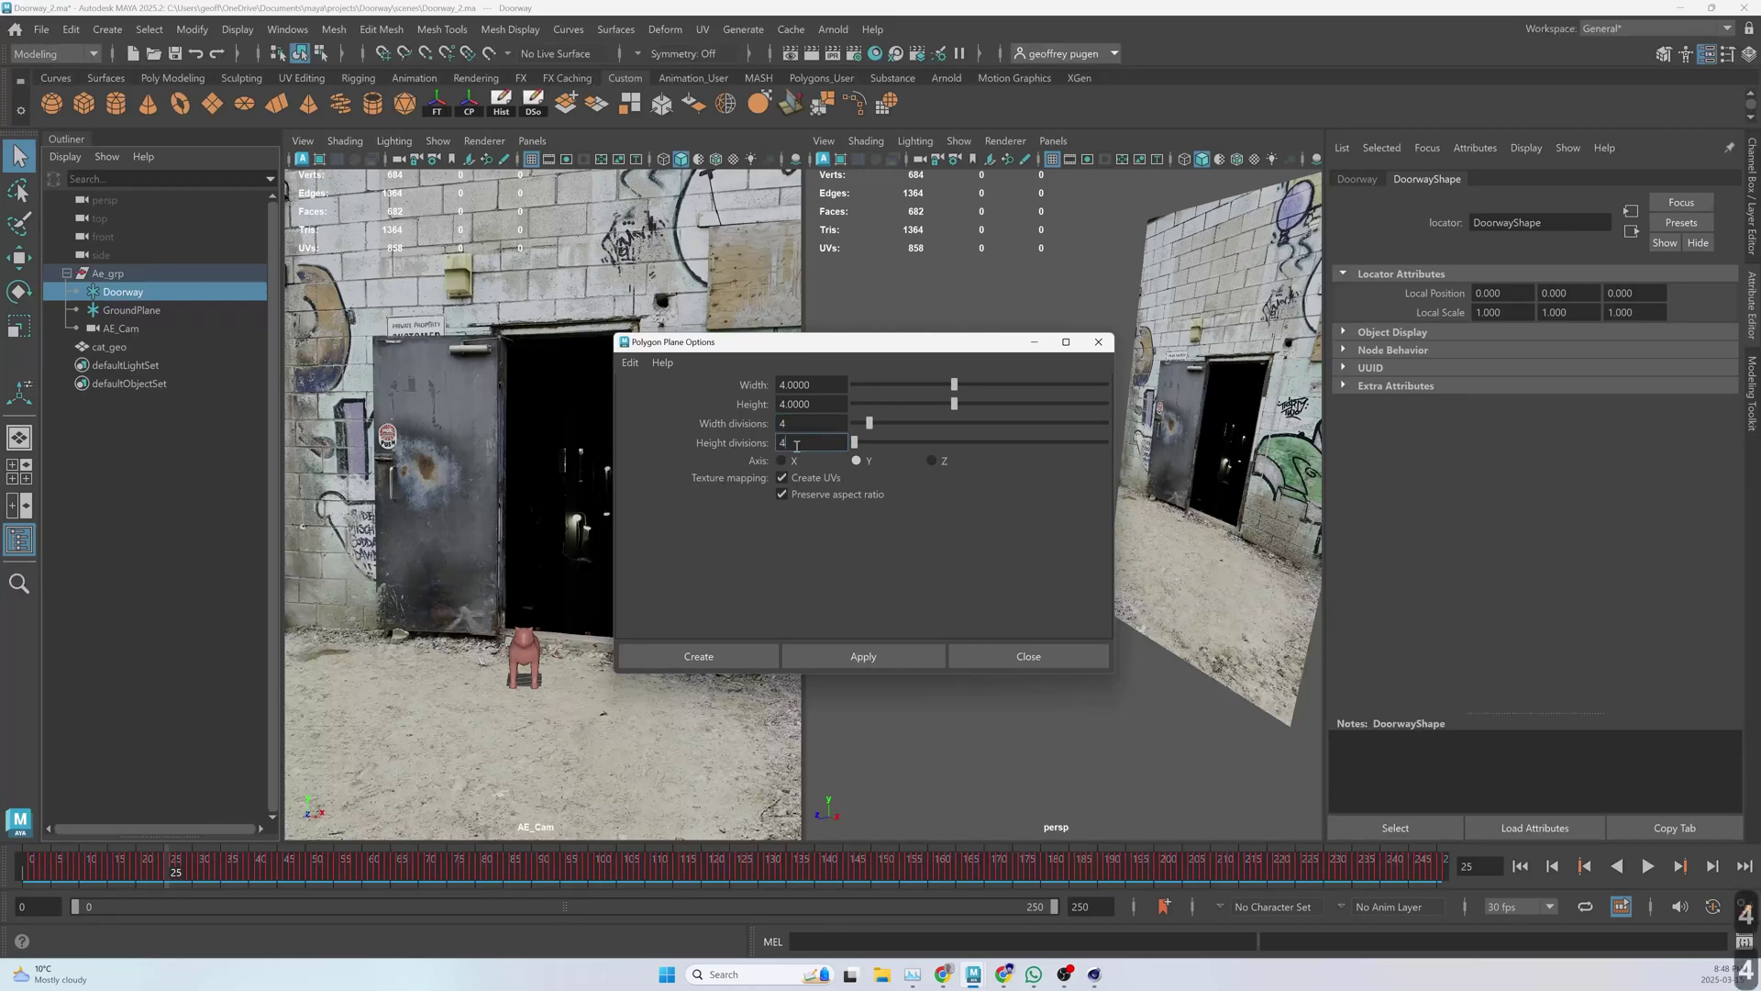
click(703, 657)
- Scale the plane up uniformly beneath the cat, rotate it about -12.4 degrees around Y, and check it at frame 202
key(r)
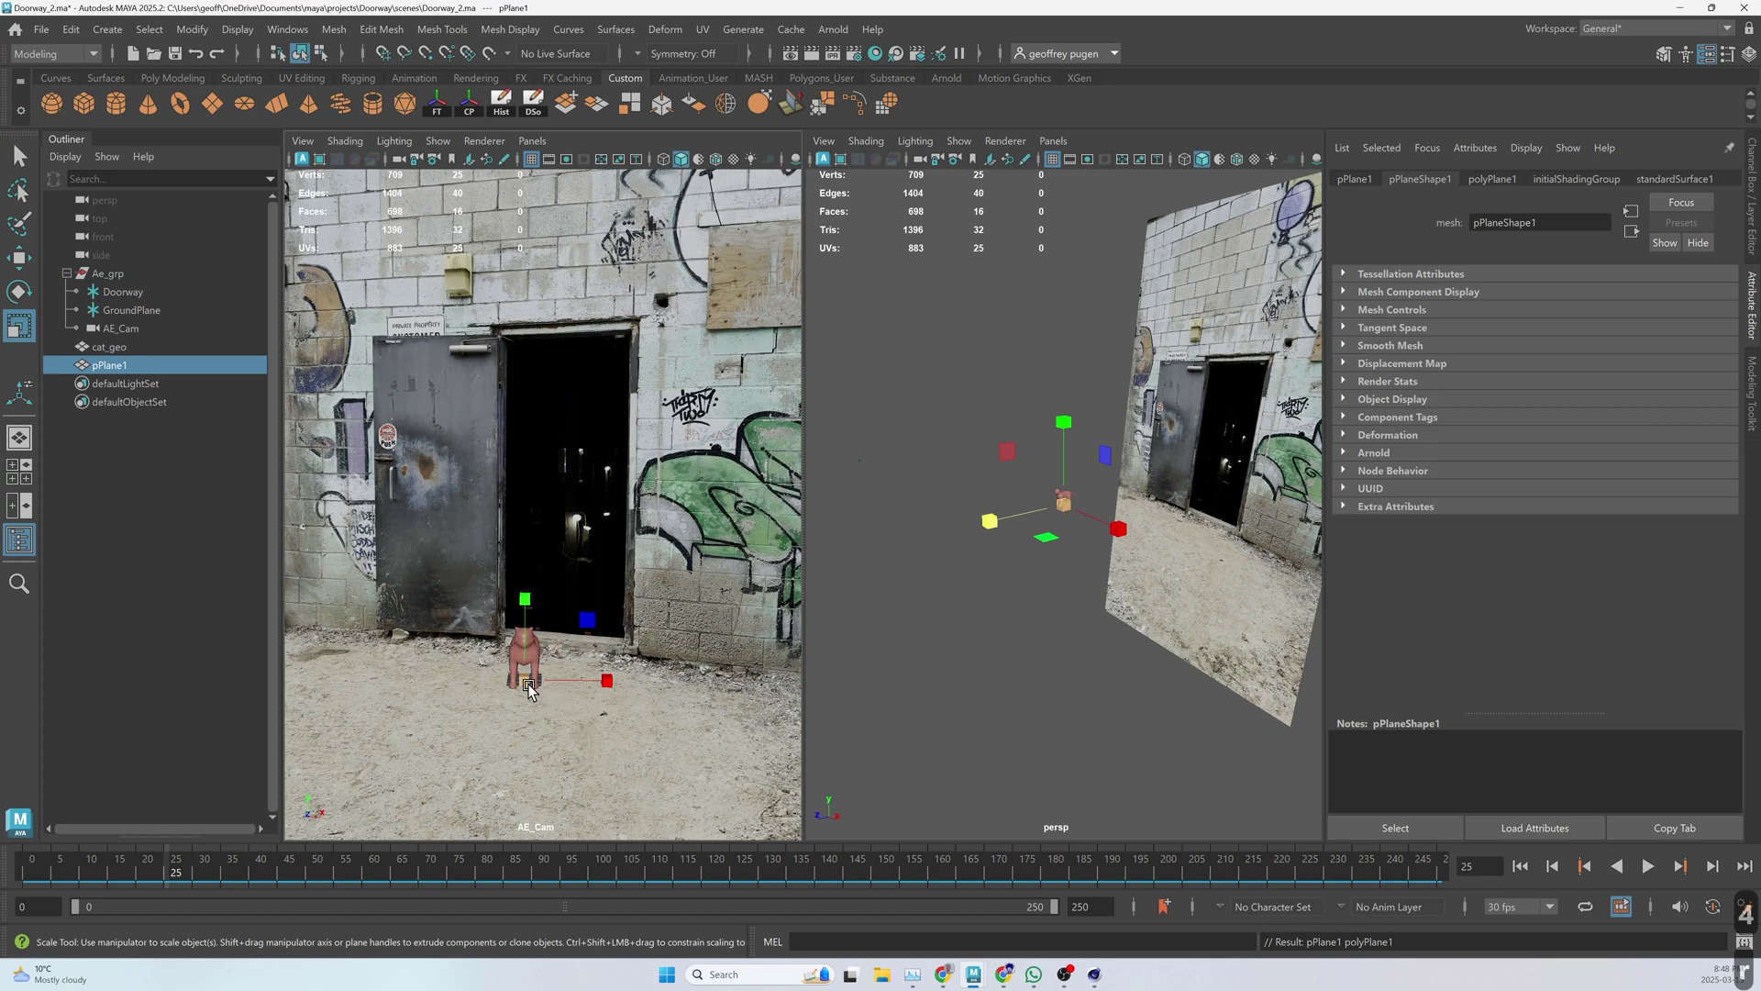
drag(529, 686, 575, 711)
key(e)
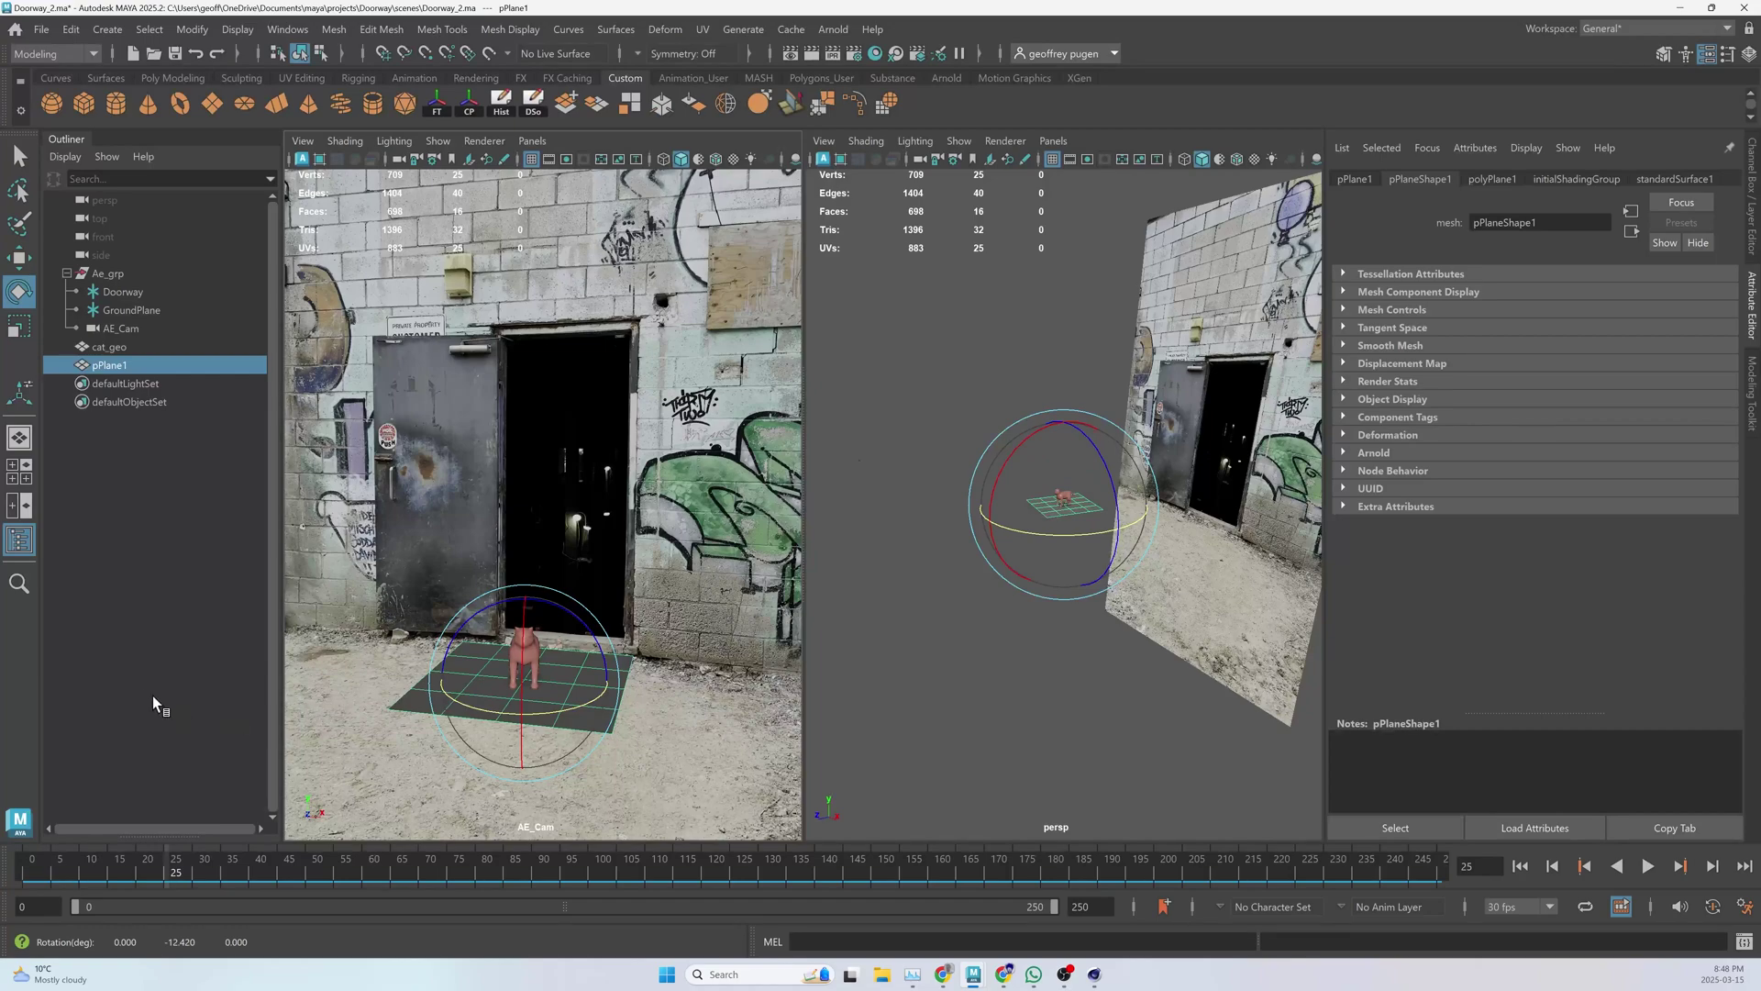
click(328, 872)
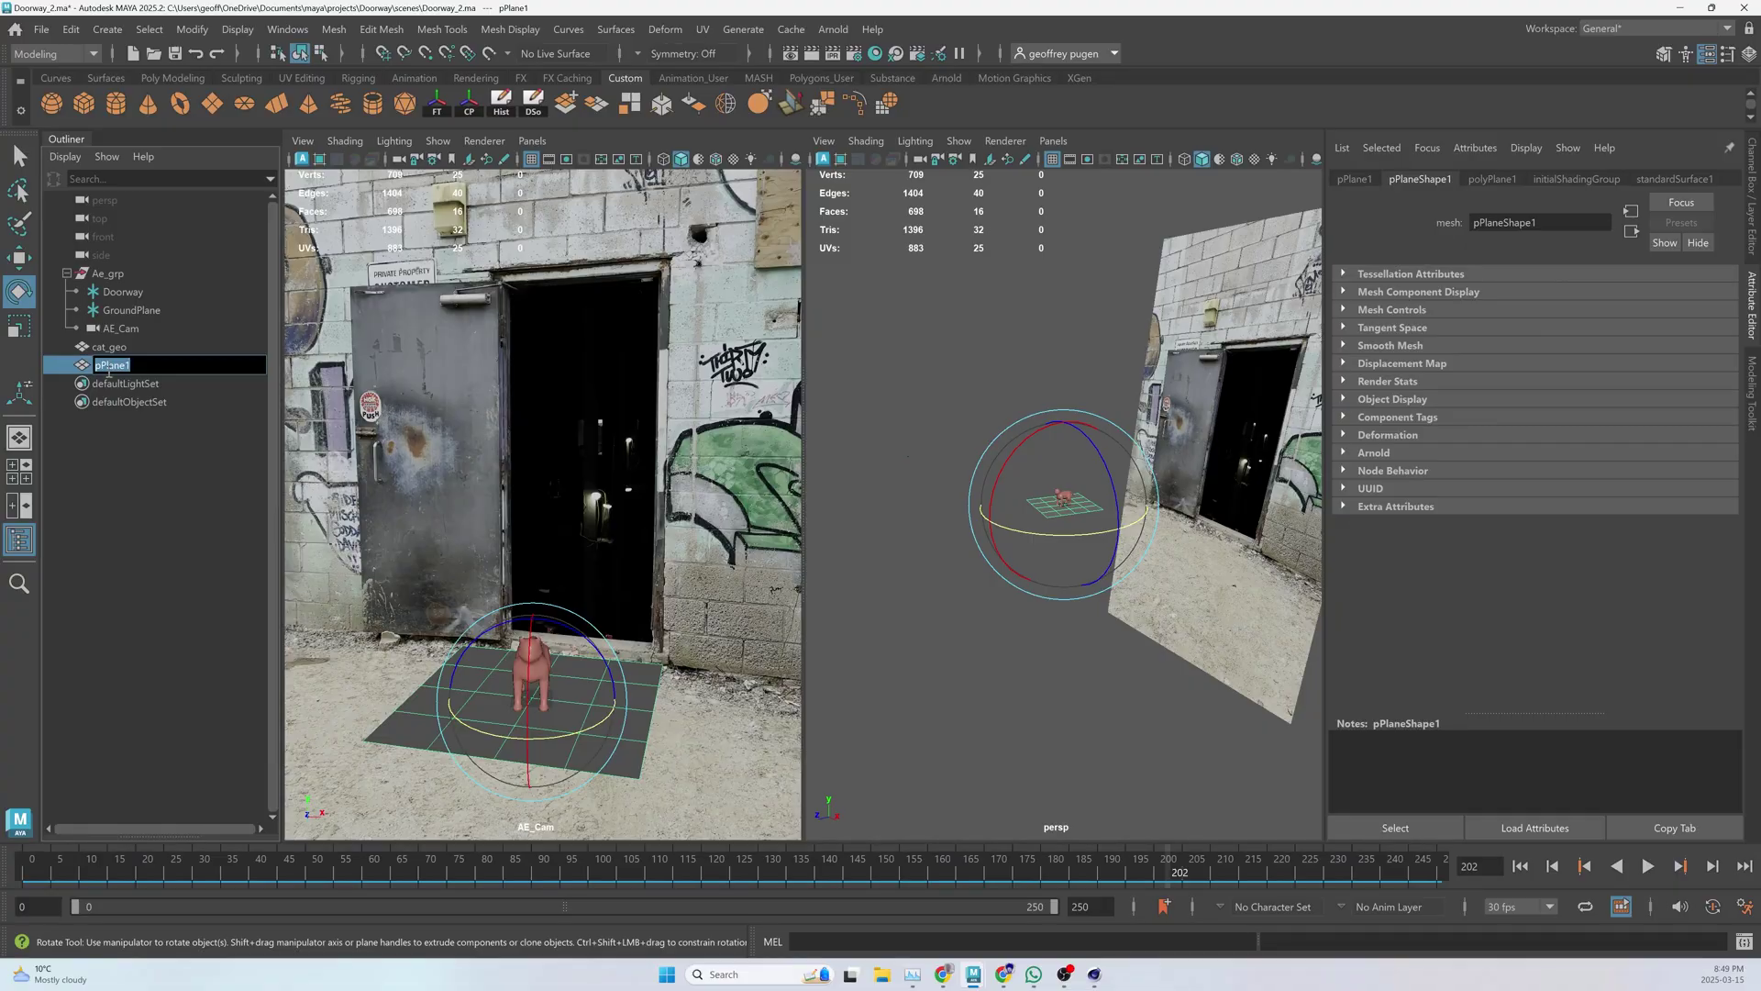
- Rename the floor plane GroundPlane and save the scene
text(Gr)
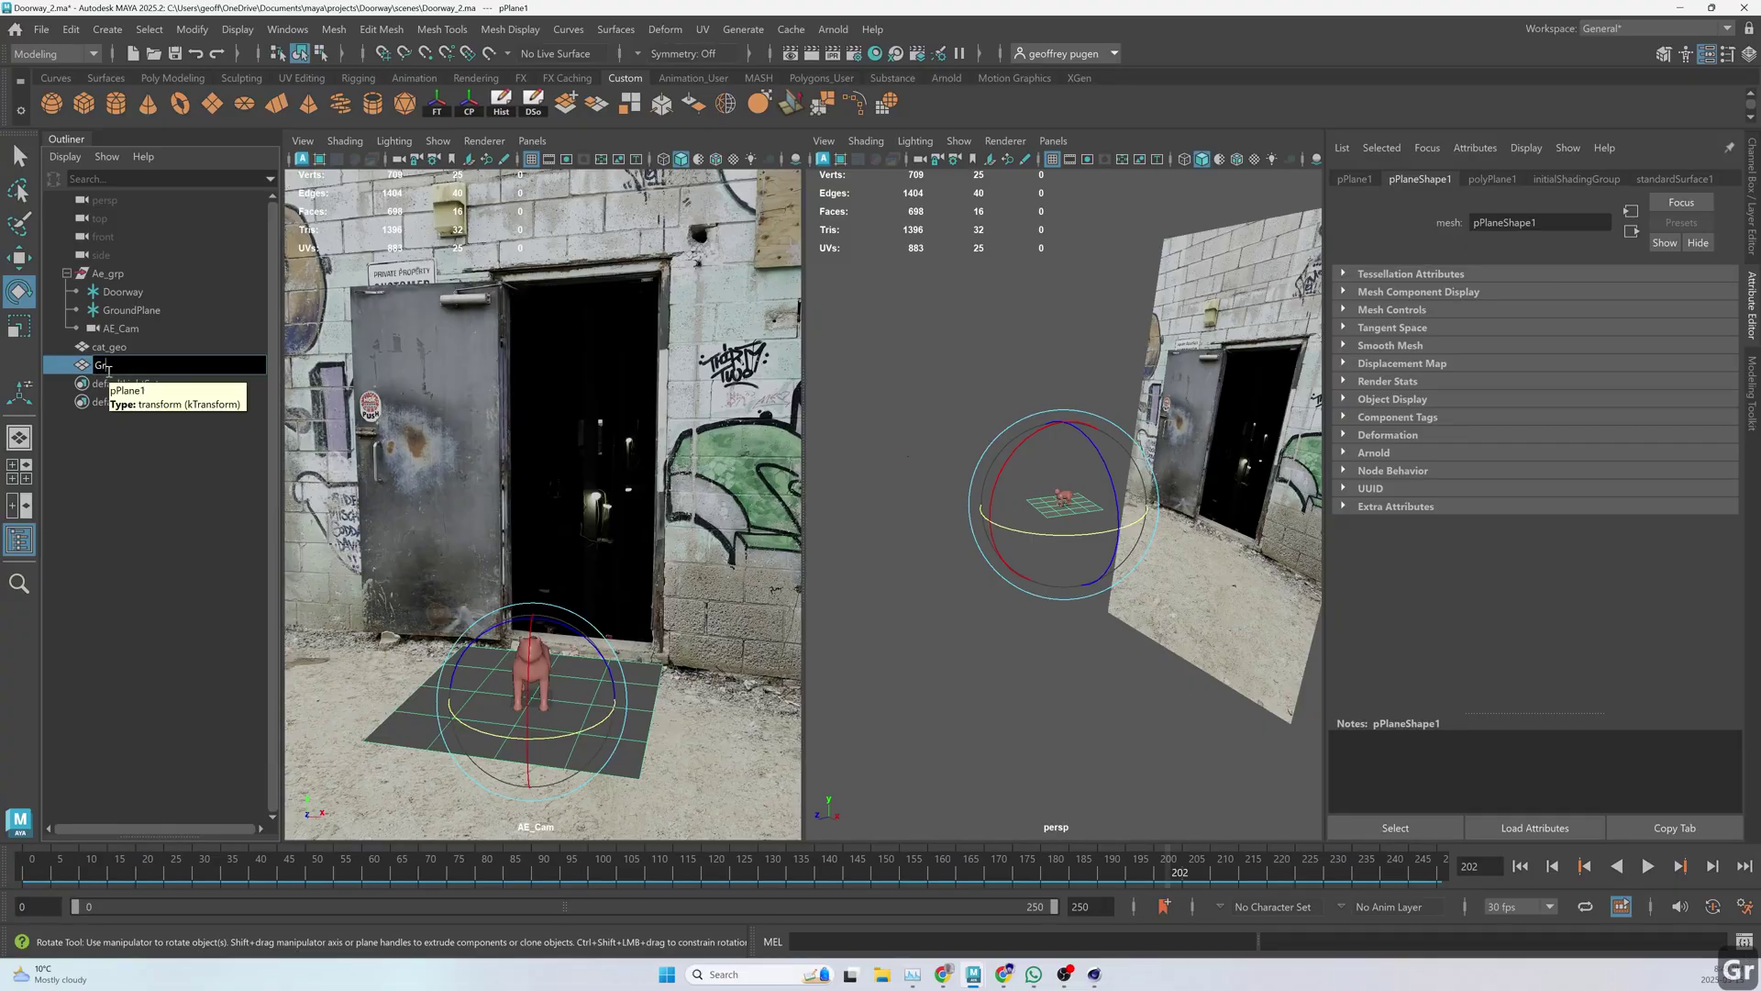
text(oundPlane)
key(Return)
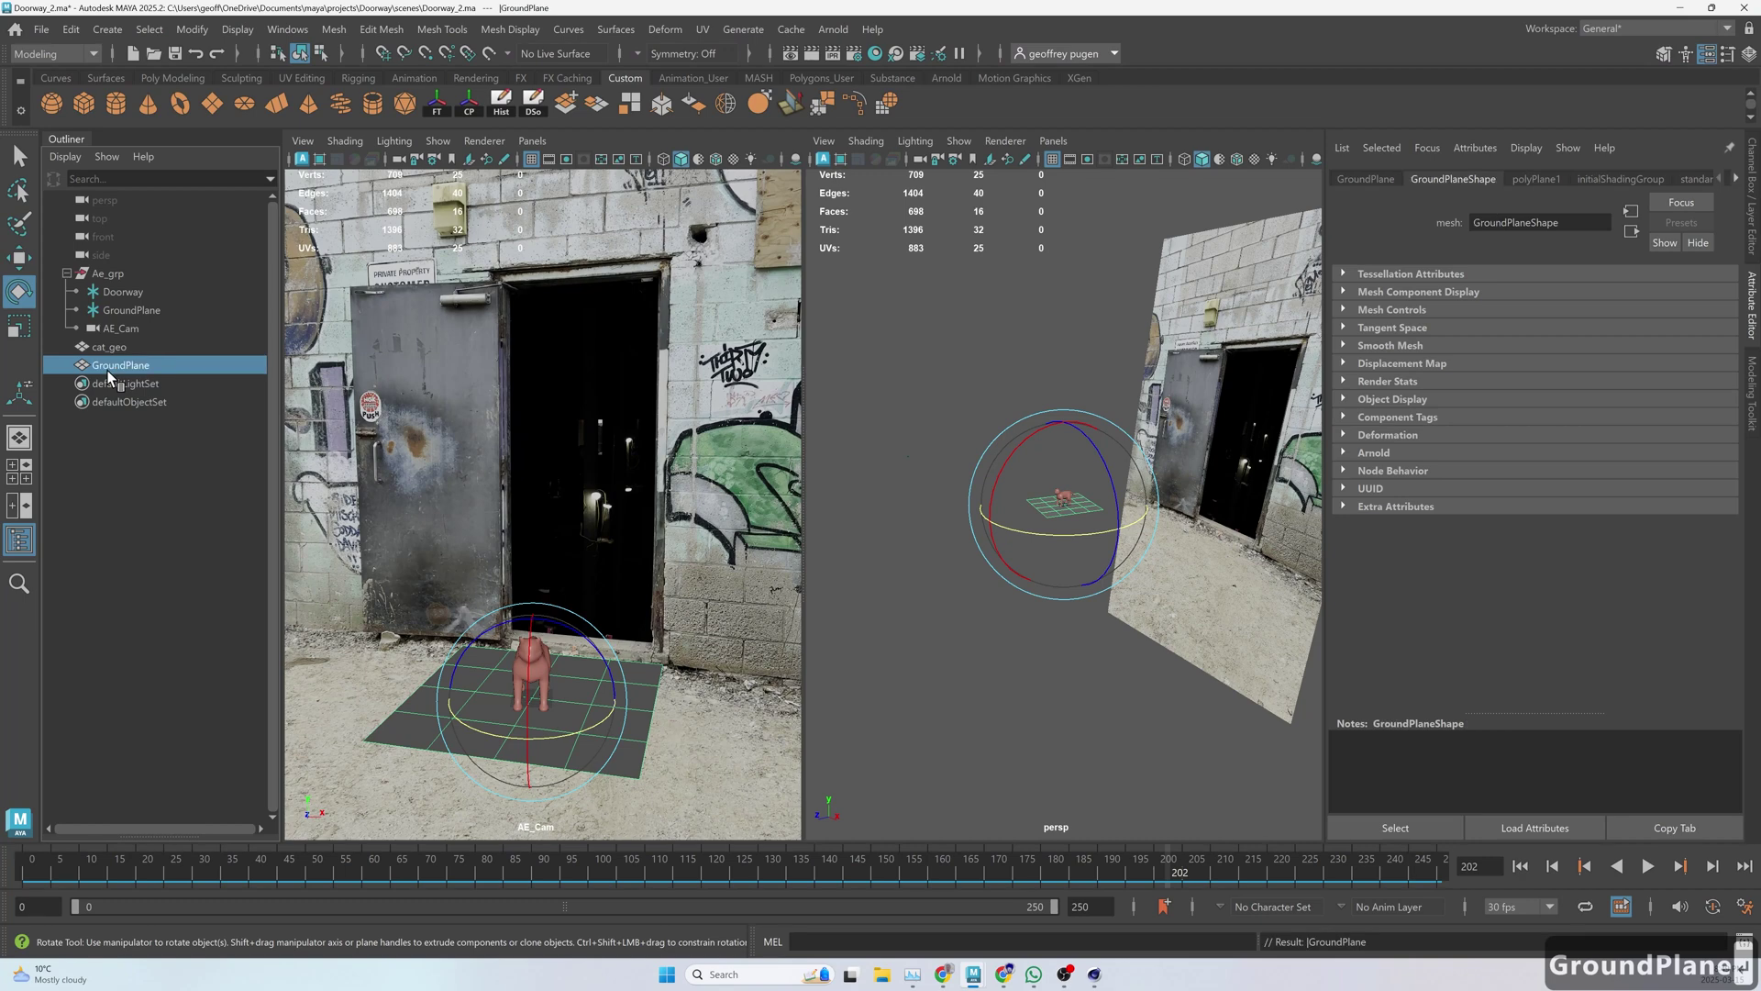
key(ctrl+s)
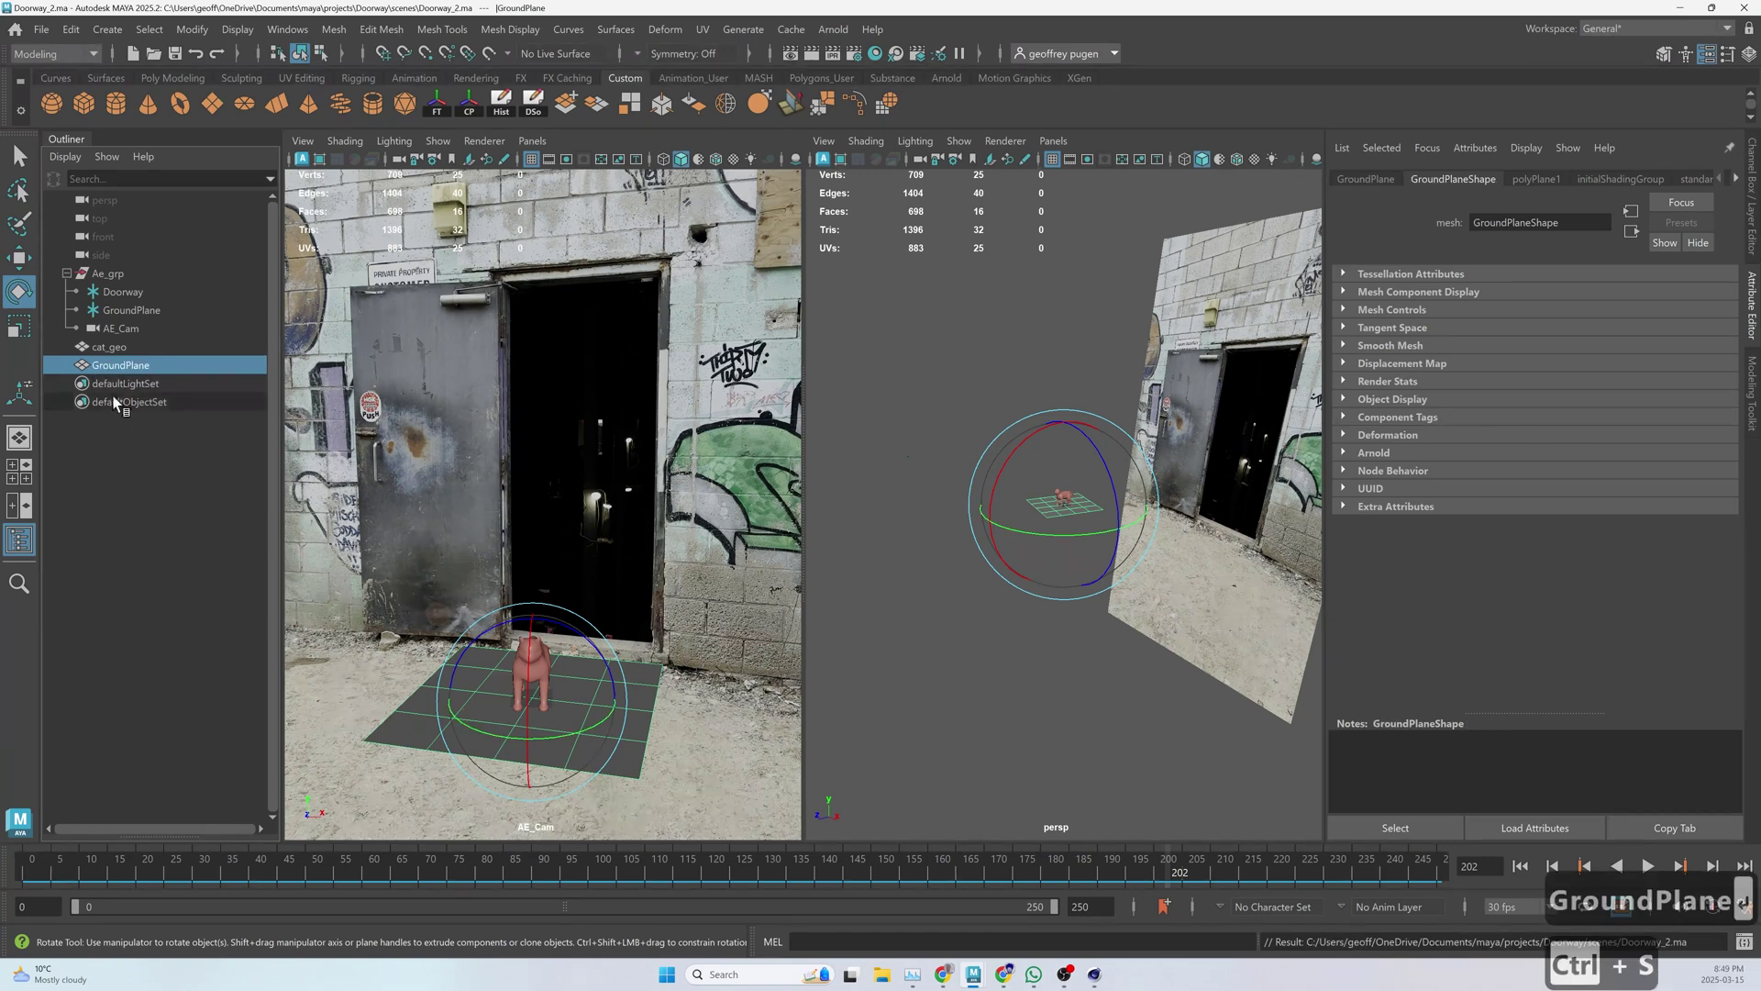
- Extend the floor plane's name to GroundPlane_geo
double_click(140, 360)
click(158, 364)
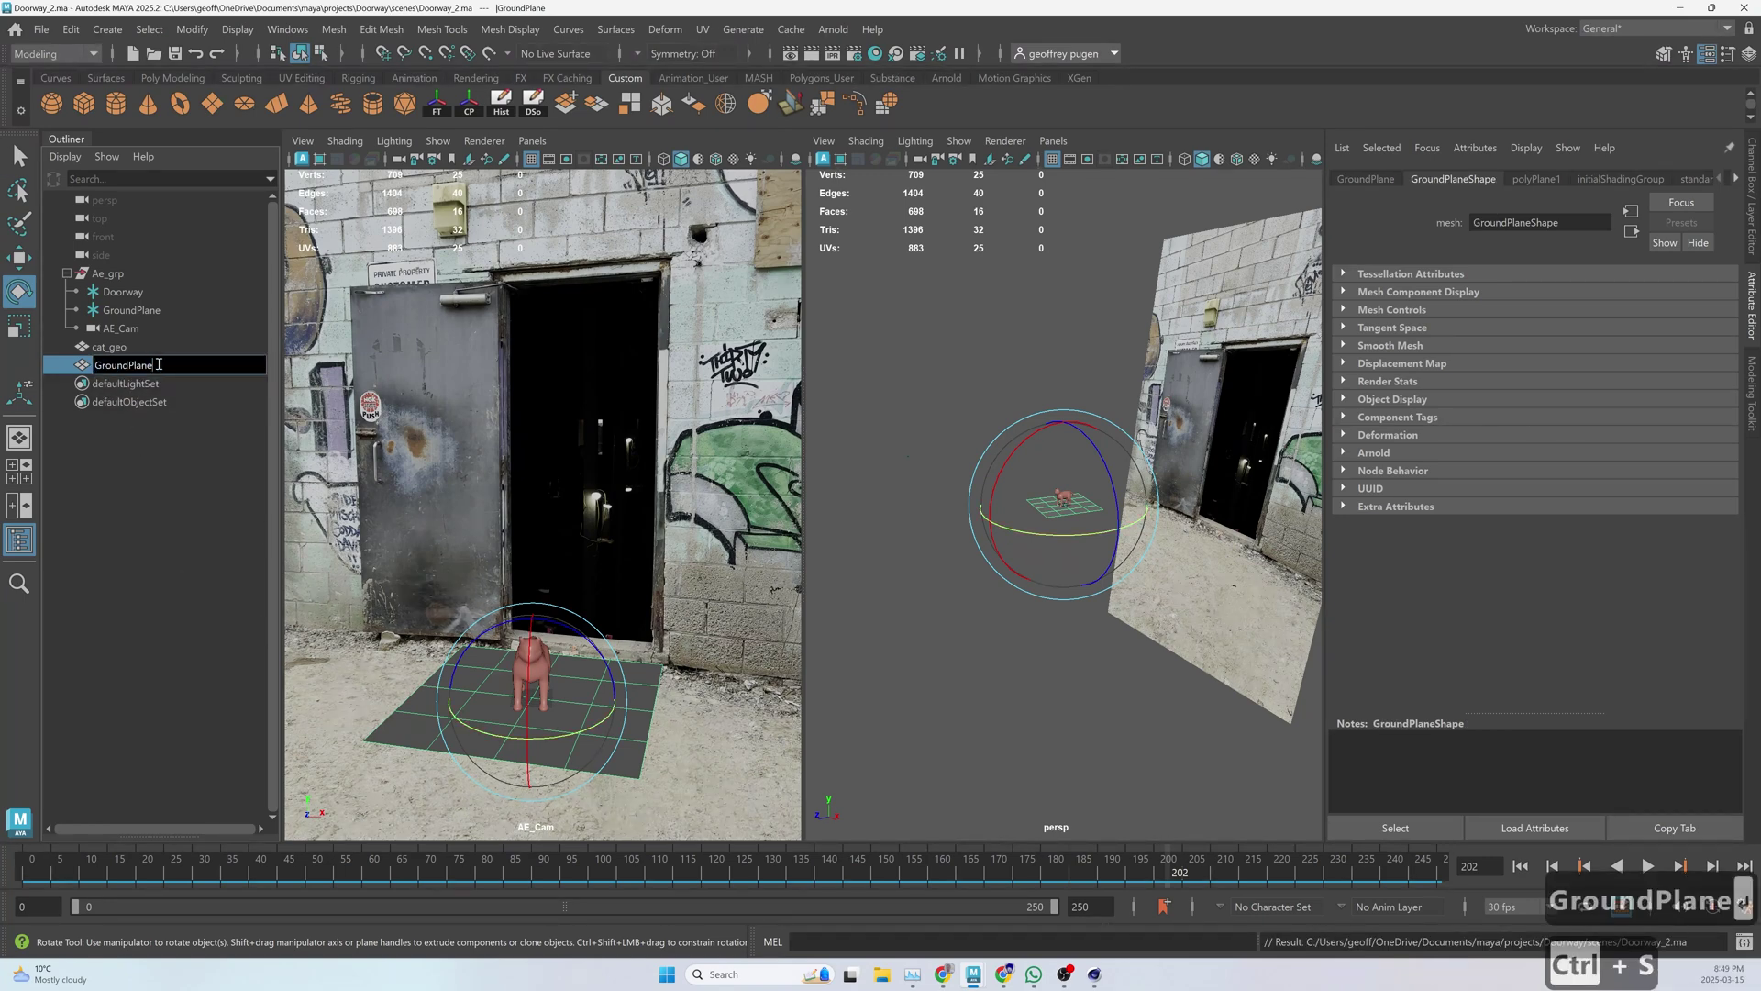
text(geo)
key(BackSpace)
key(BackSpace)
key(BackSpace)
text(g)
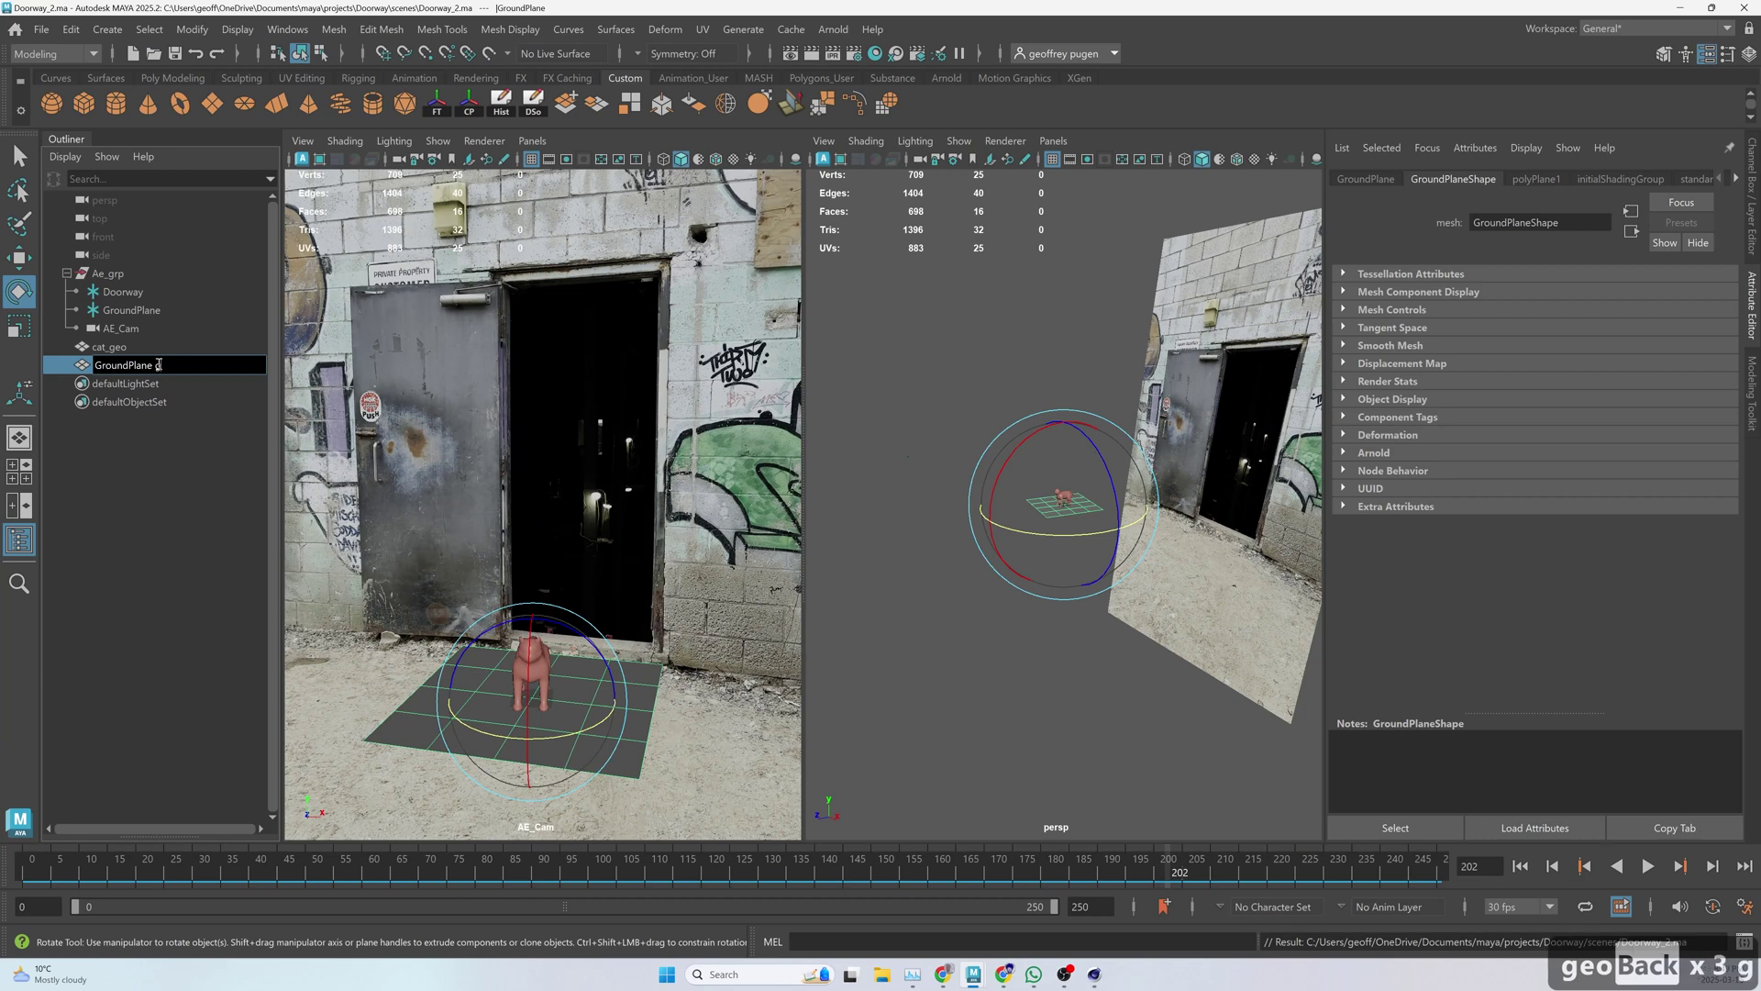
text(eo)
key(Return)
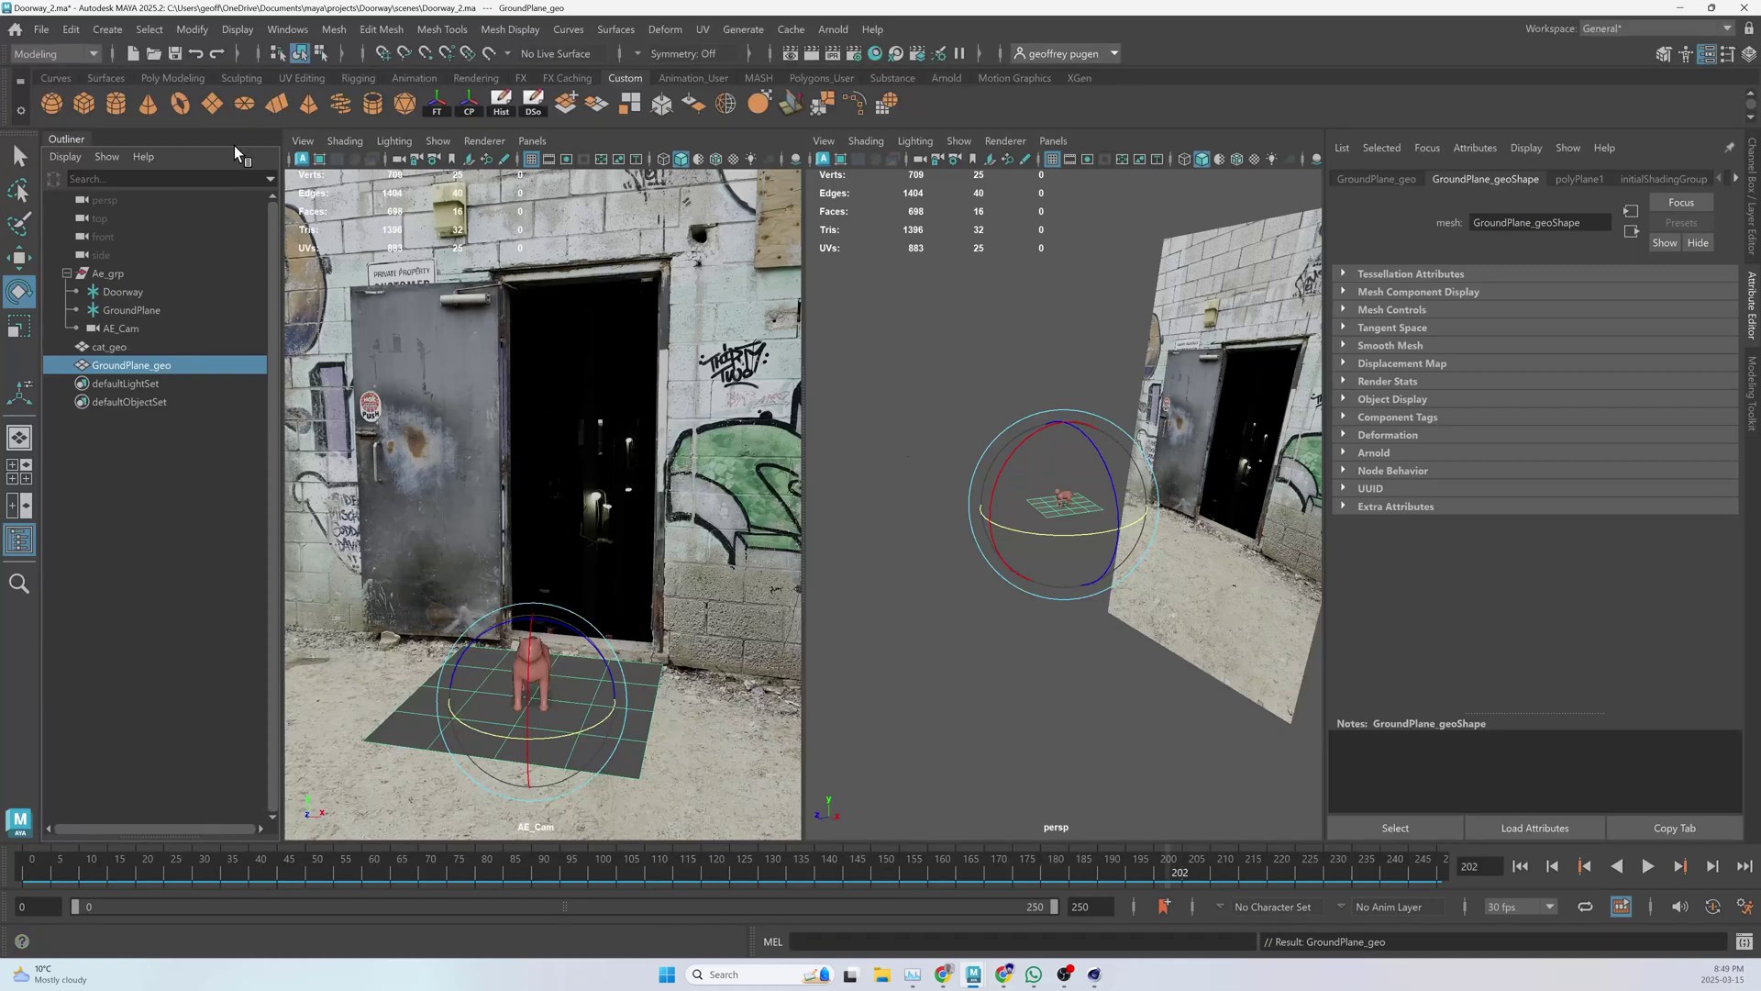
- Create a second 4 by 4 polygon plane with 4 divisions each way and rename it doorway_geo
double_click(217, 102)
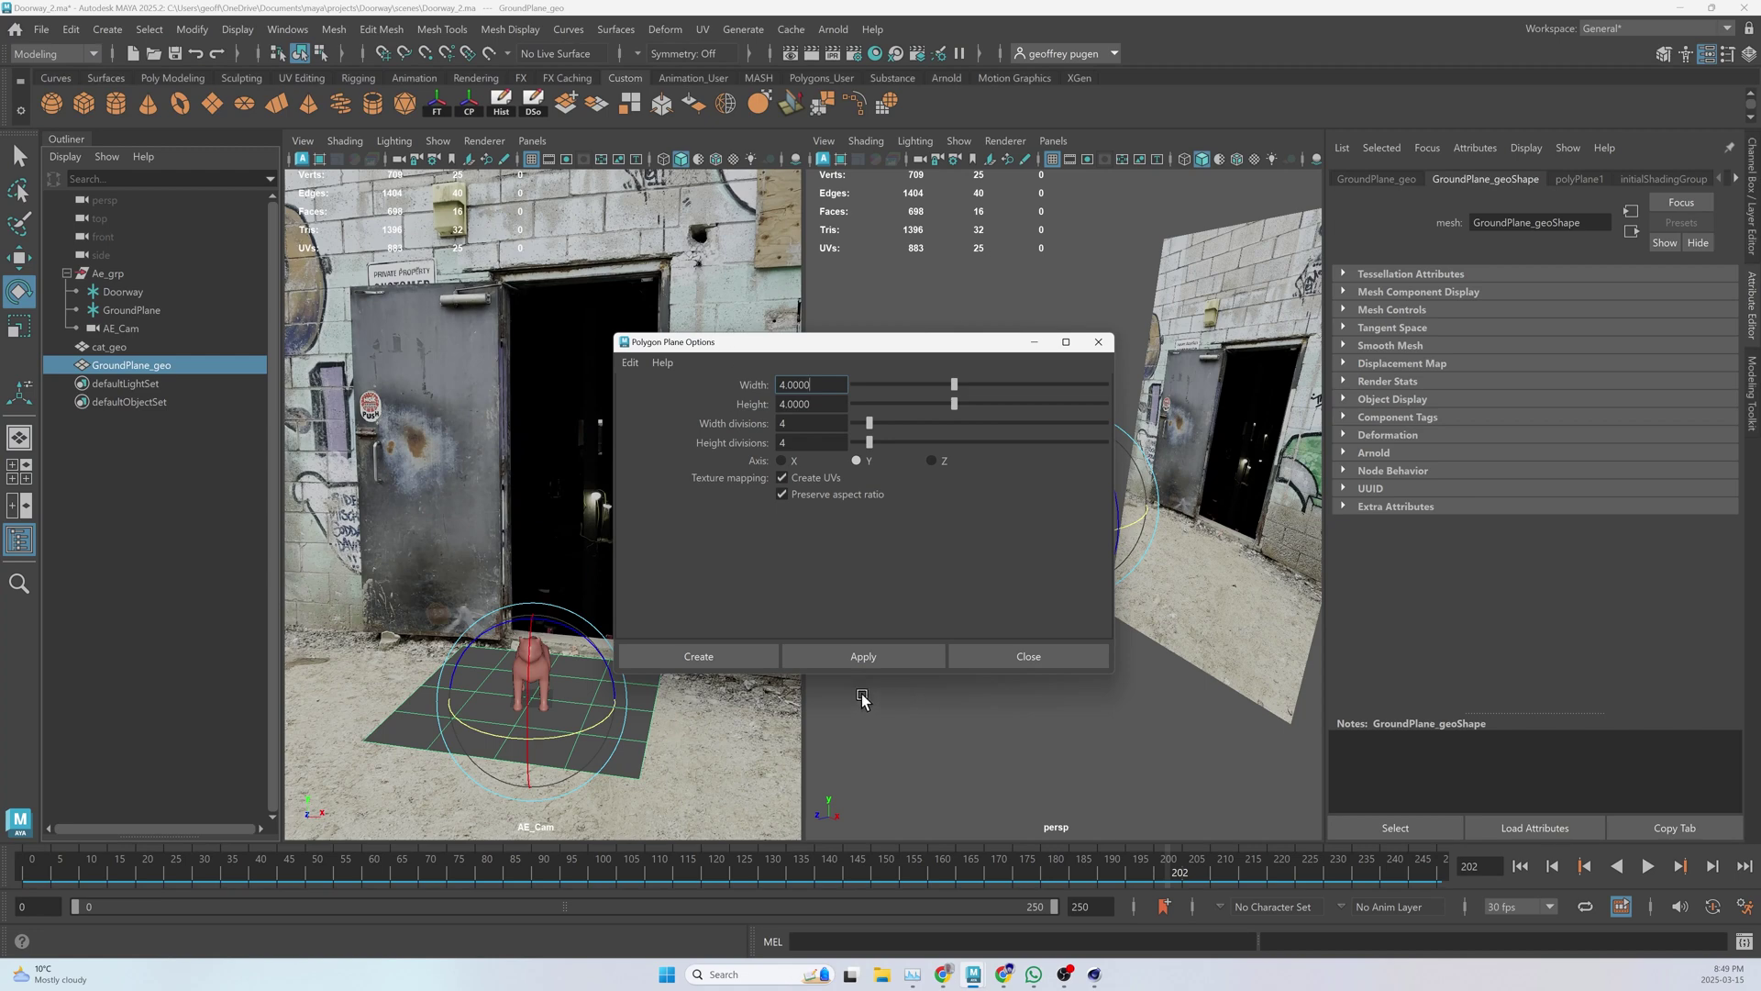
click(698, 655)
double_click(108, 383)
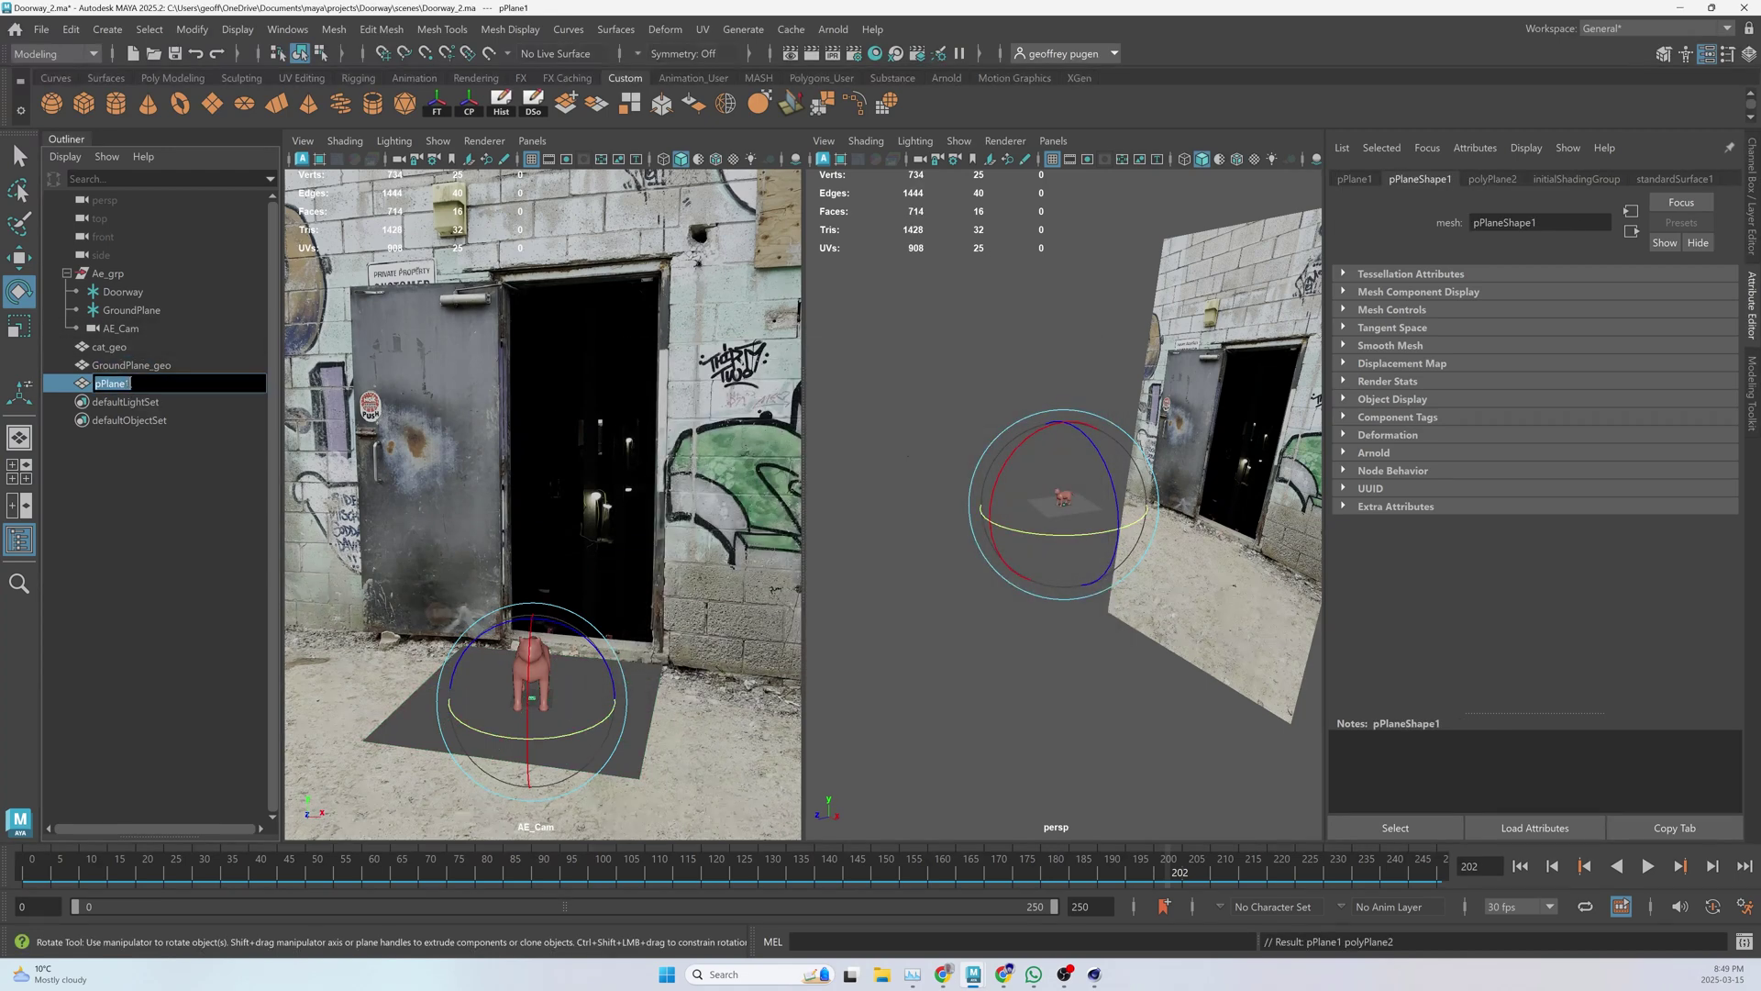
text(doorway_geo)
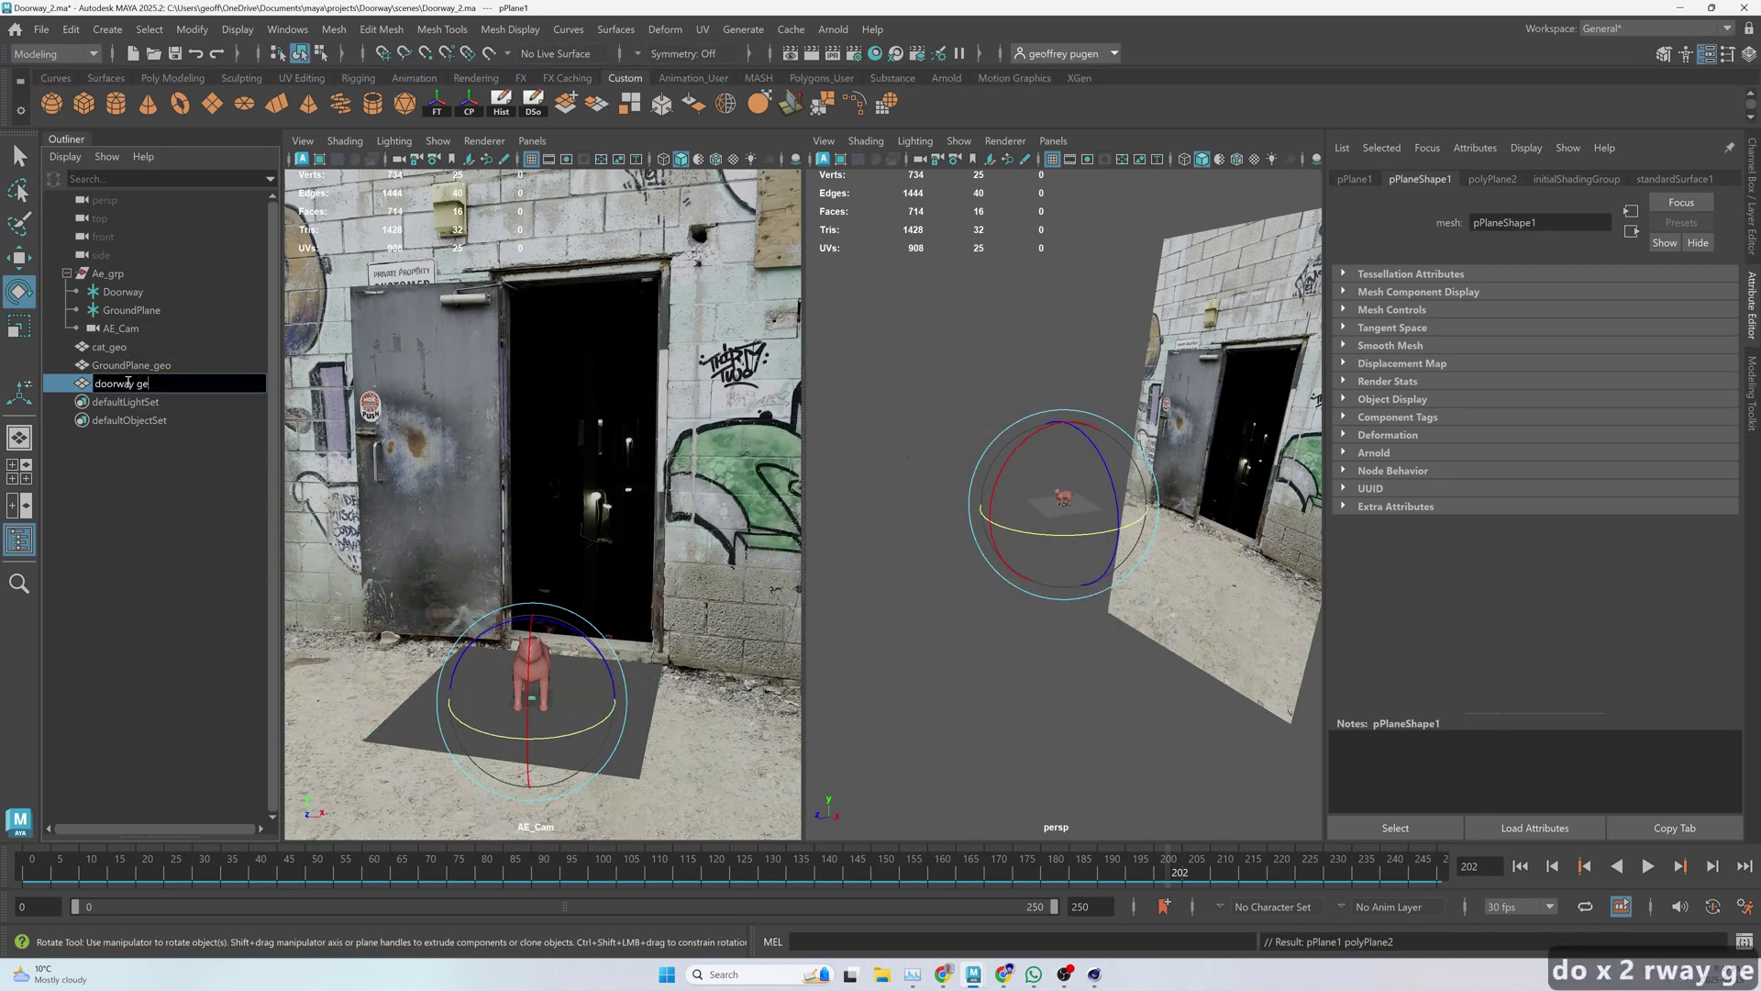
key(Return)
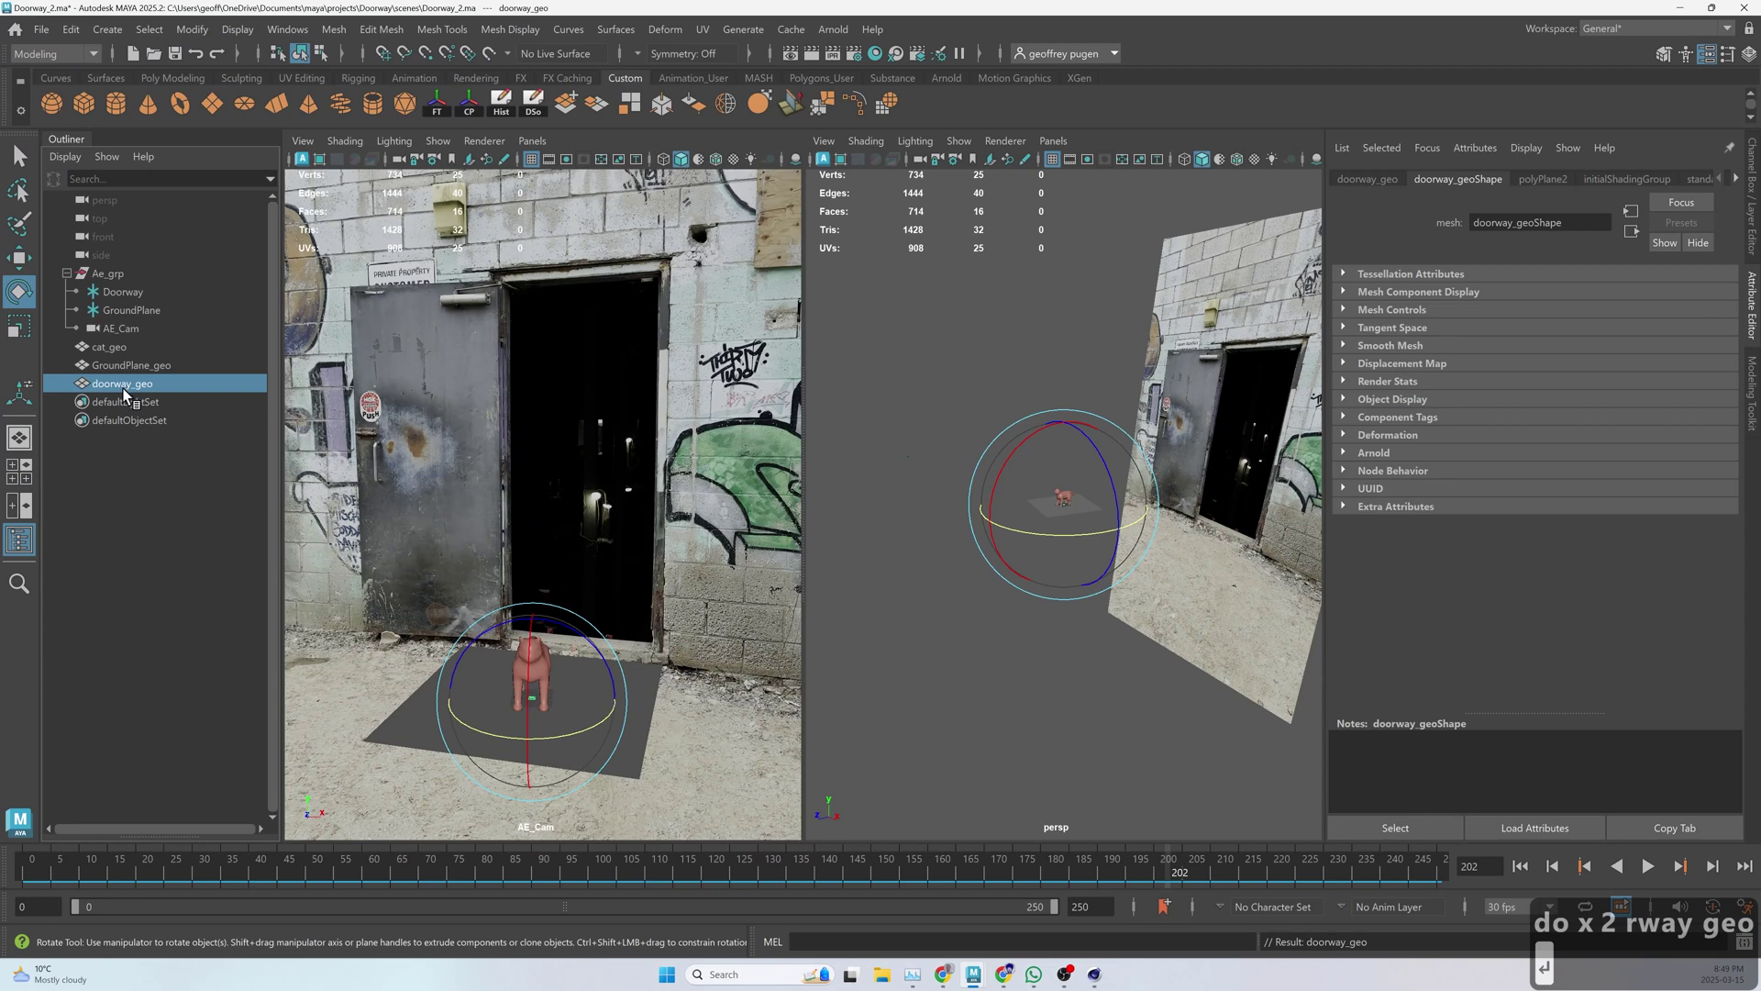
- Try to rotate doorway_geo by -45 degrees around the X axis in snapped increments
key(e)
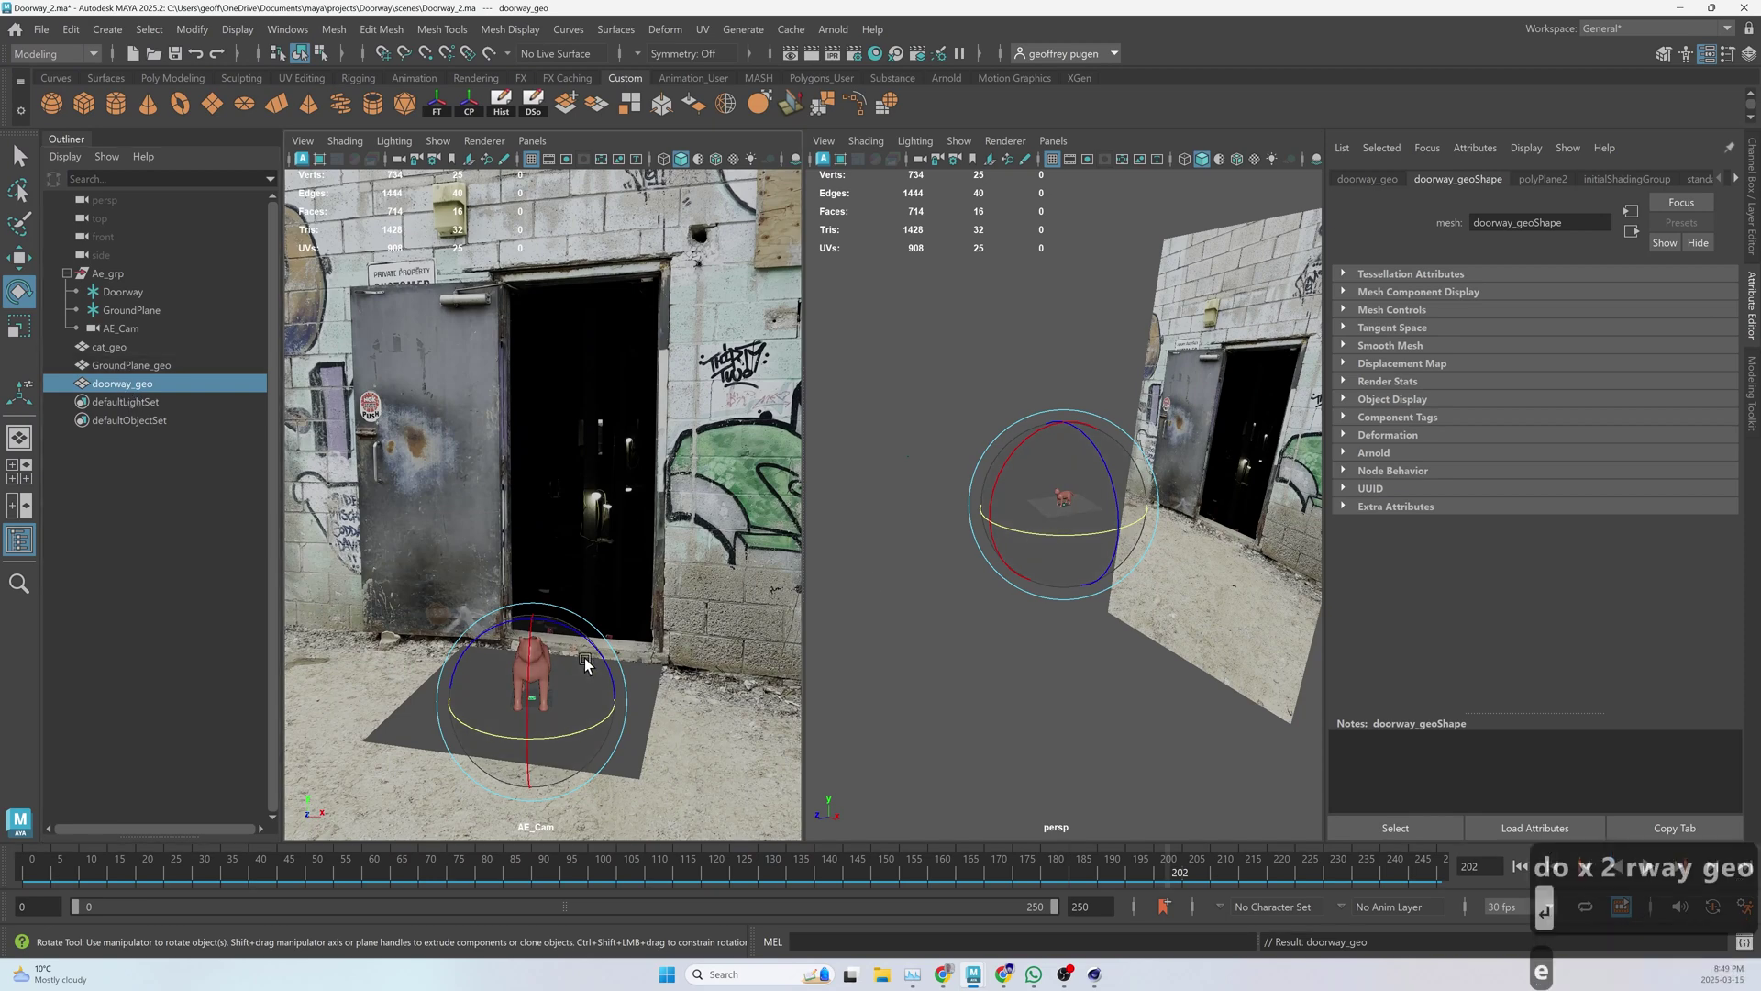
key(j)
drag(530, 653, 571, 734)
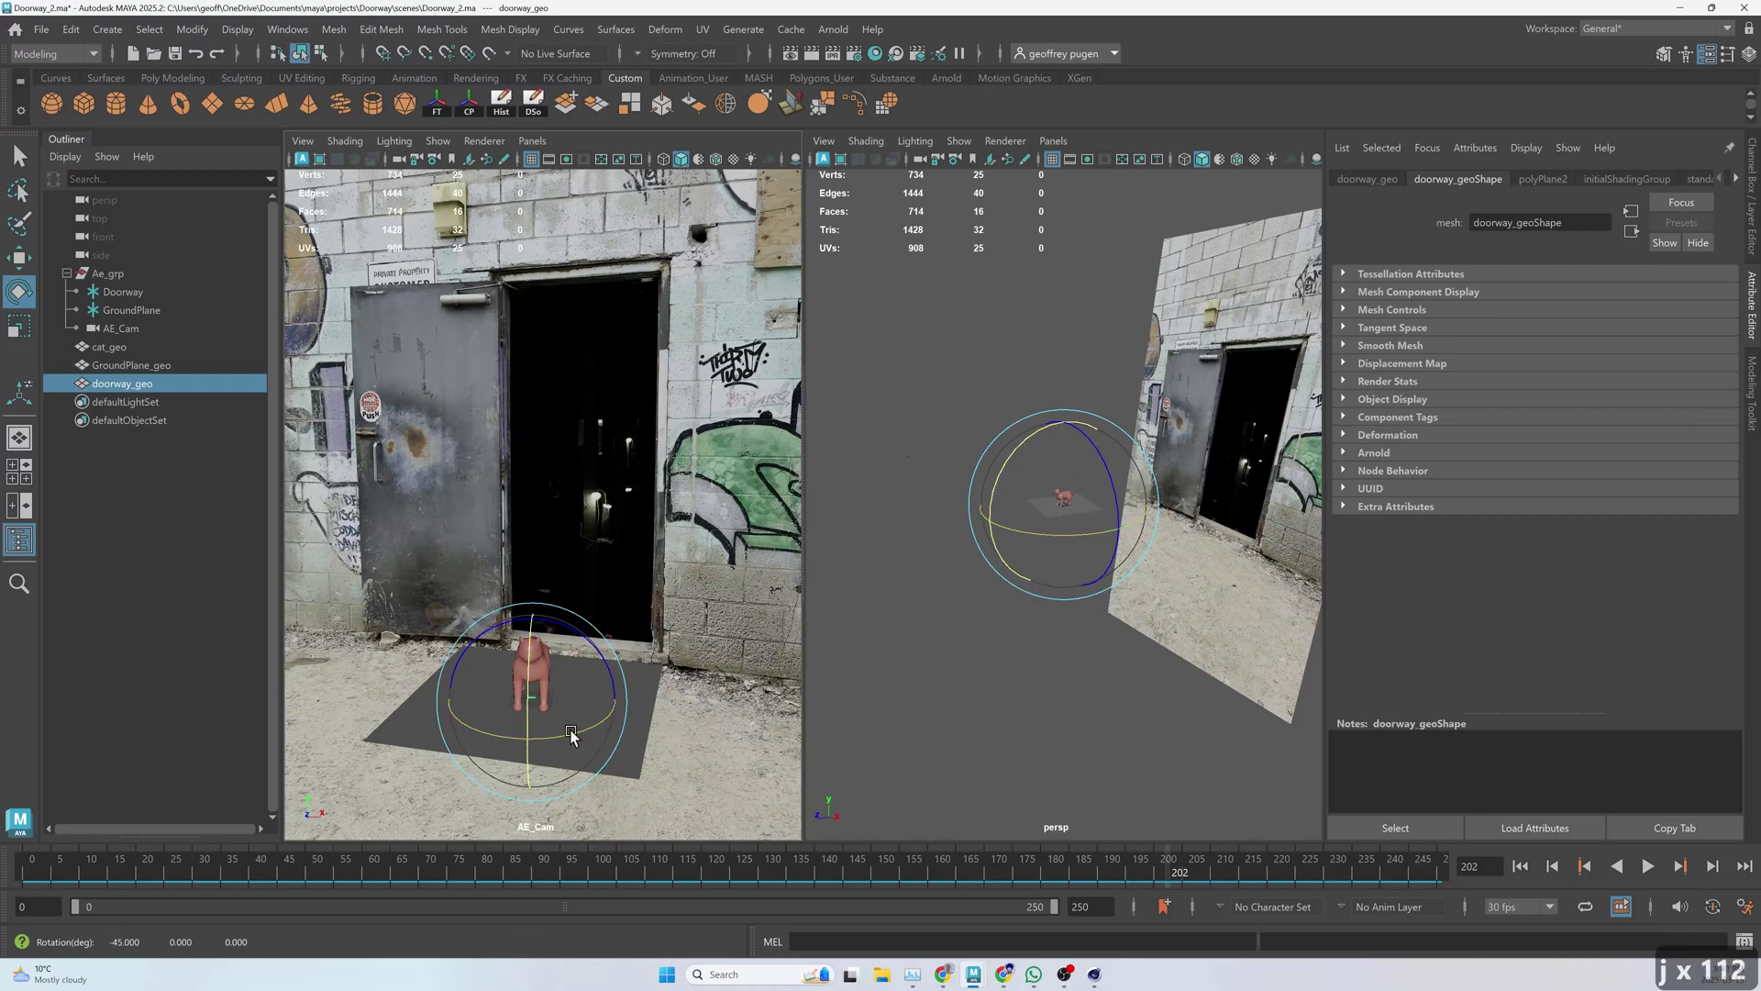
key(ctrl+z)
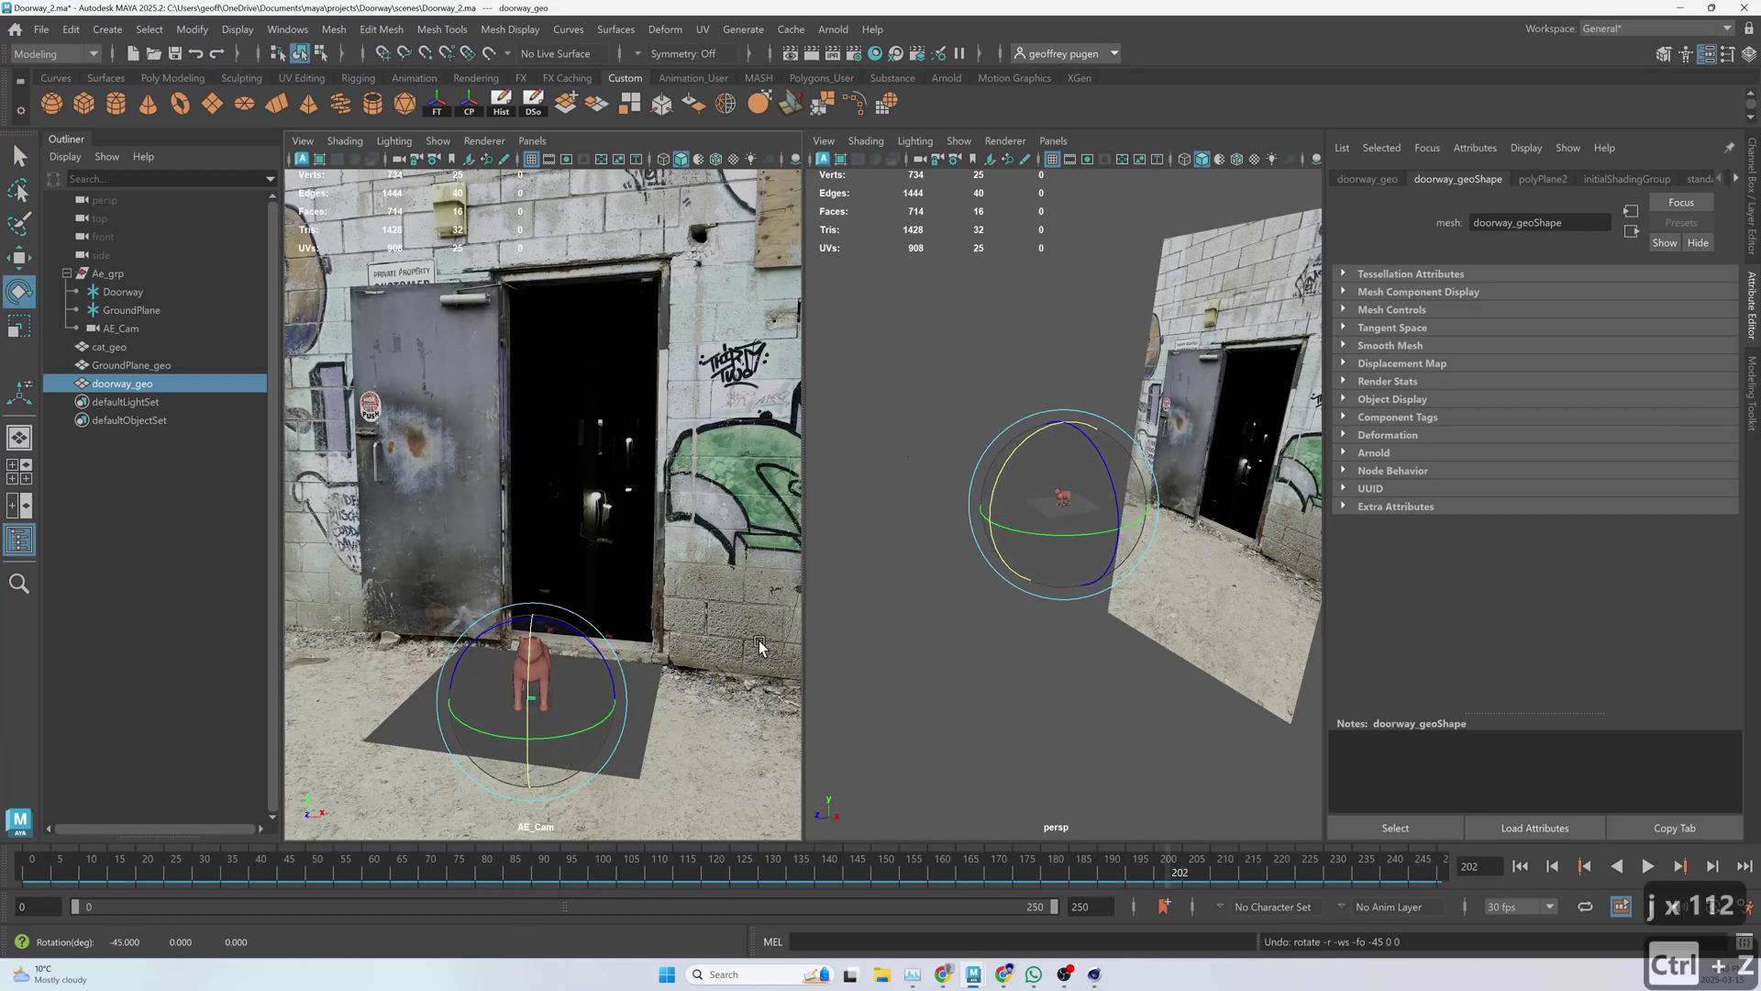
- Set doorway_geo's Rotate X to 90 so the plane stands upright
click(1749, 183)
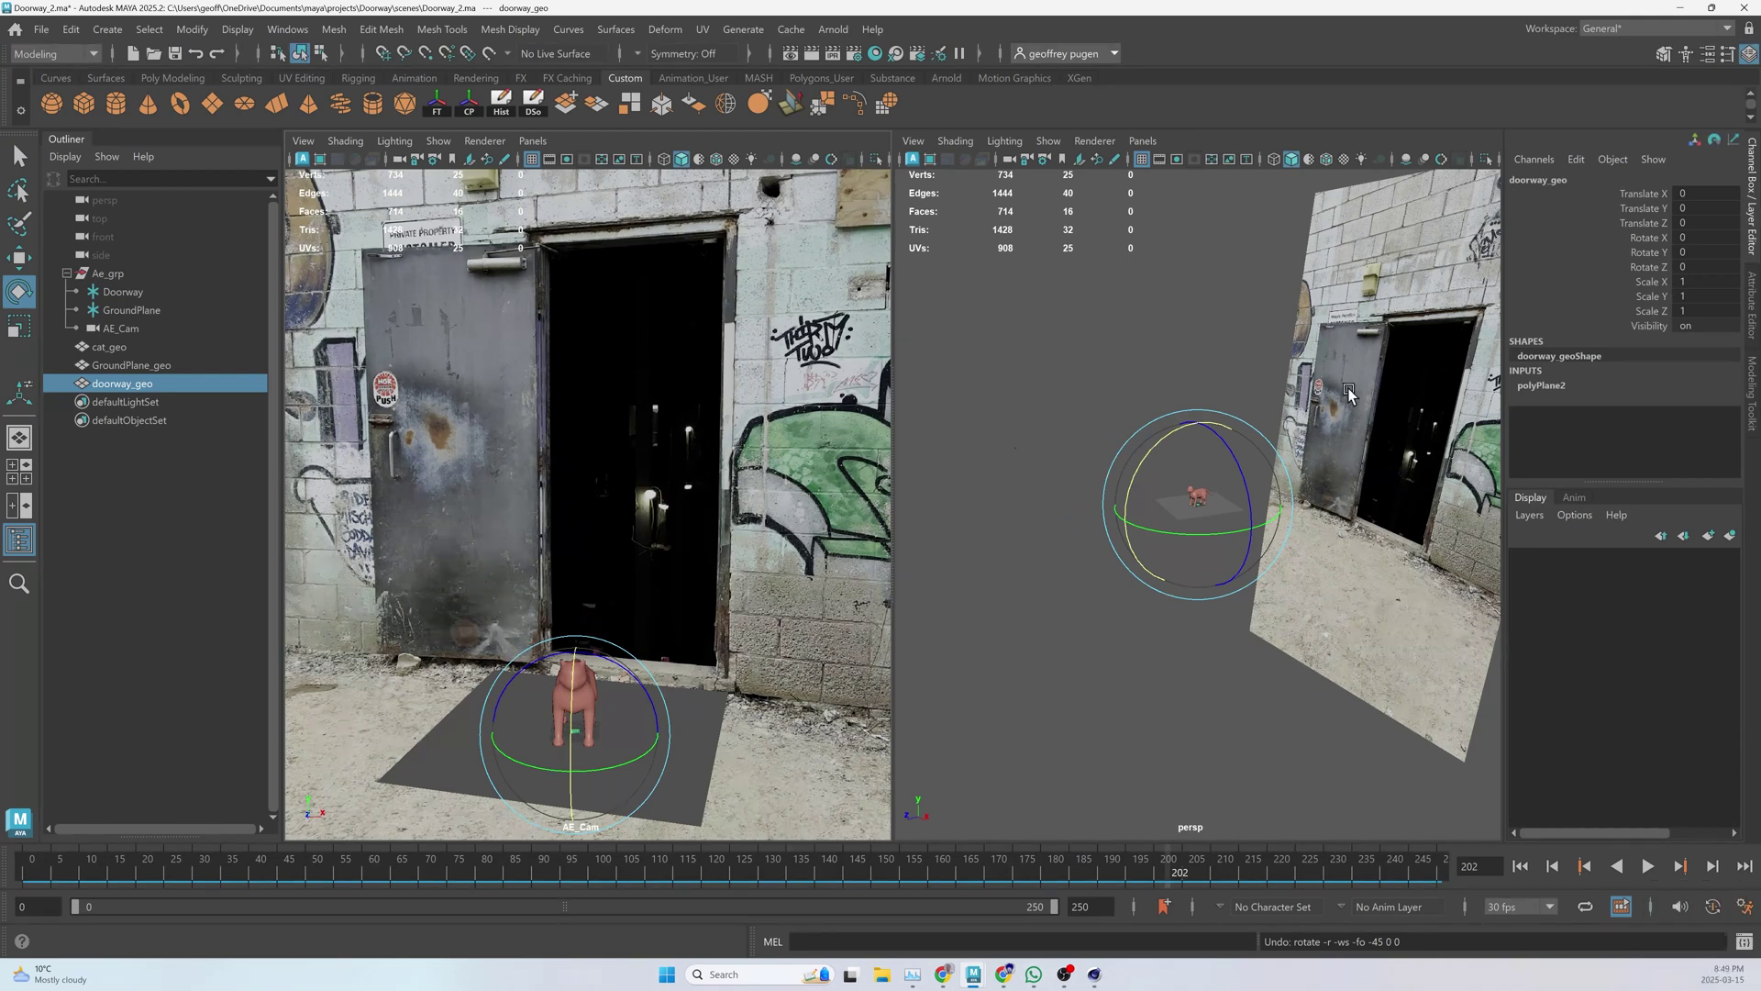
drag(1152, 459, 1136, 460)
key(ctrl+z)
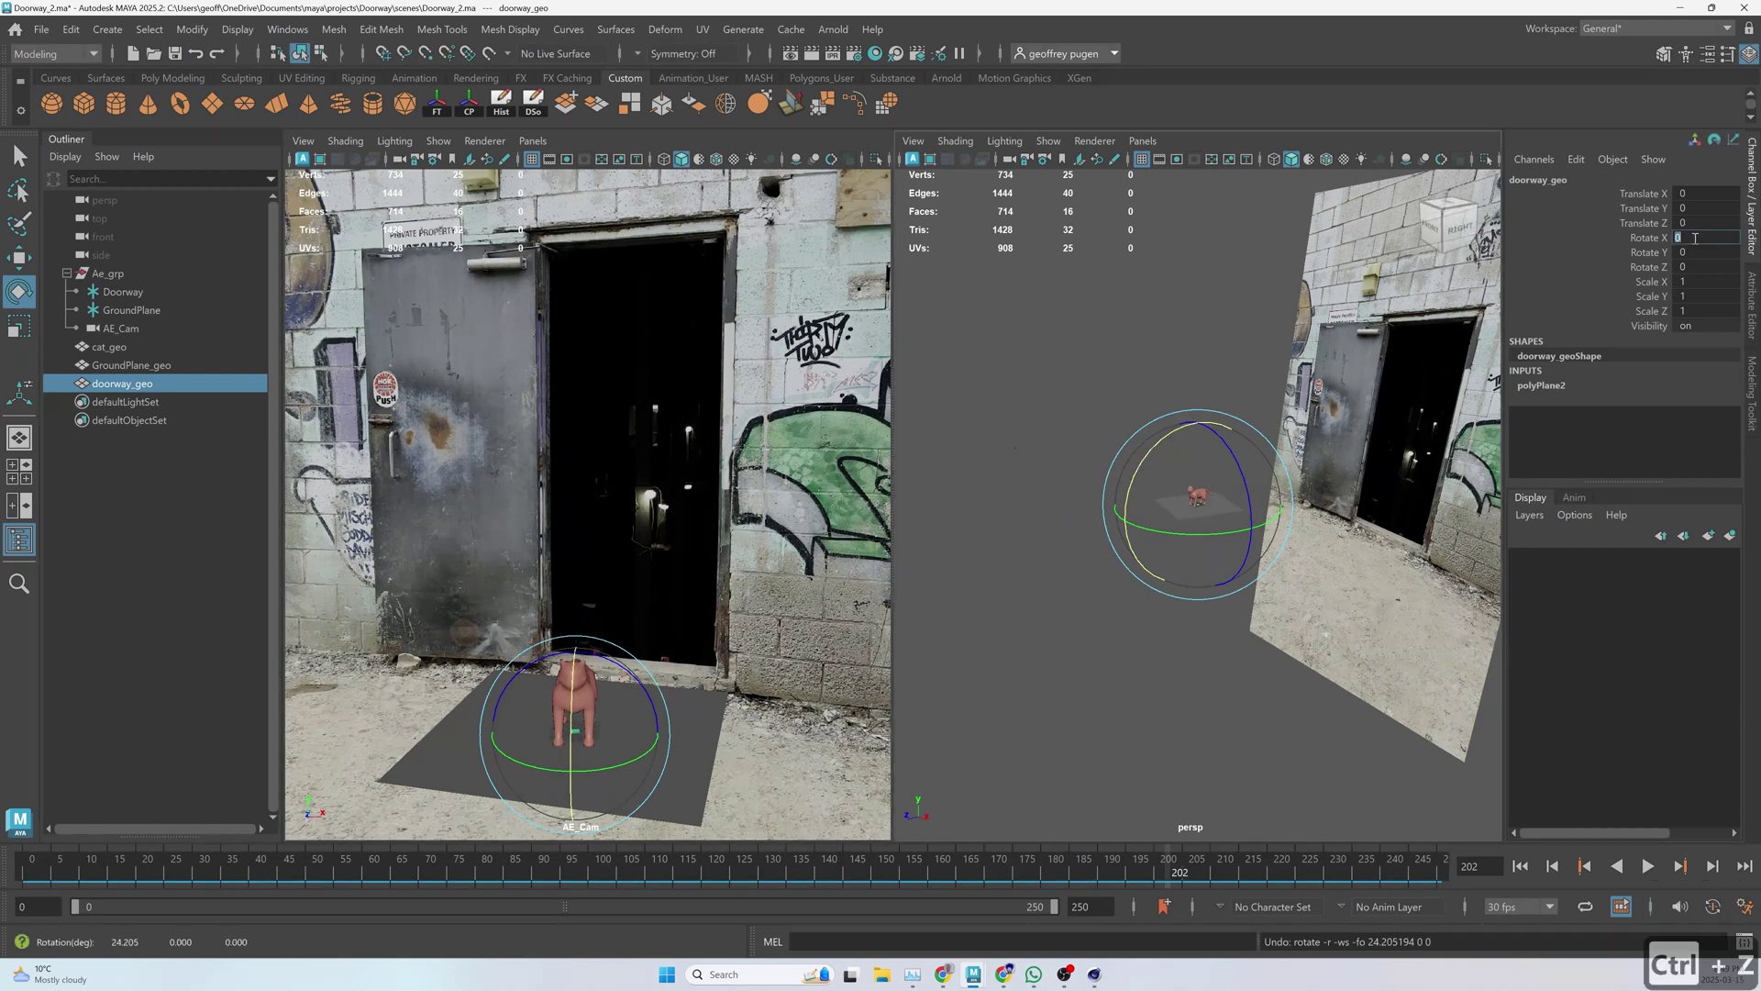
double_click(1693, 237)
text(90)
key(Return)
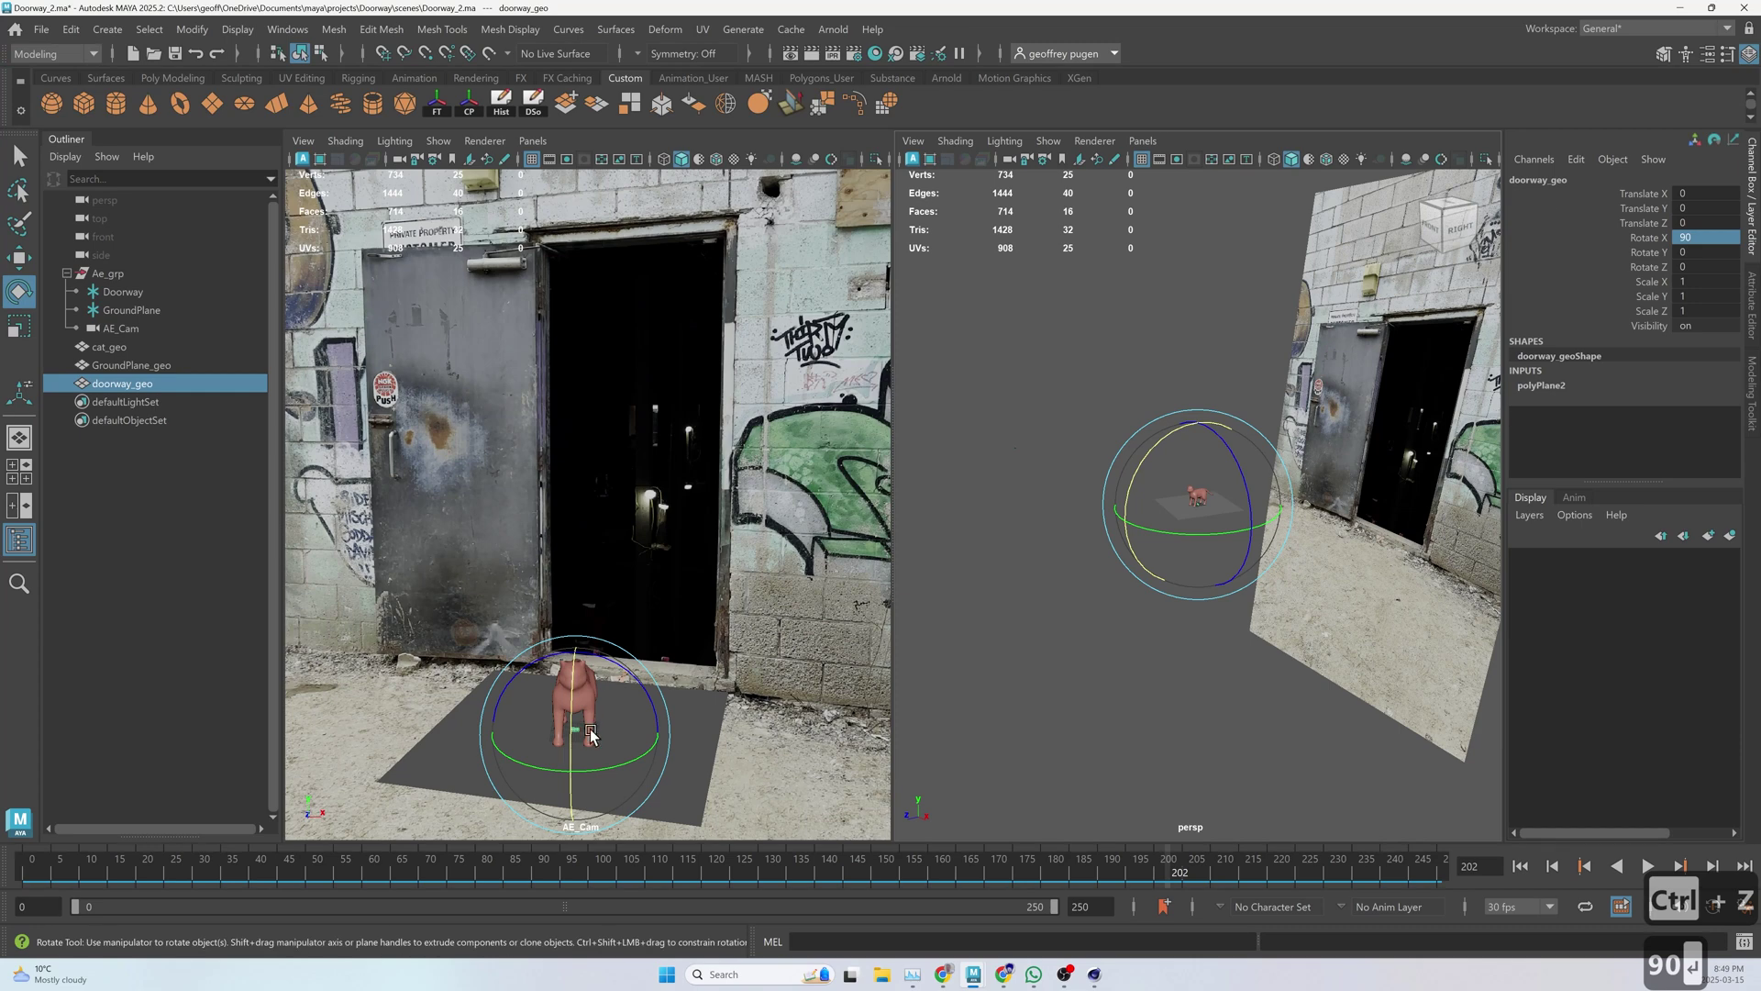
- Scale doorway_geo uniformly to about 31.7 and raise it to about 126.6 in Translate Y
key(r)
drag(575, 731, 745, 730)
key(w)
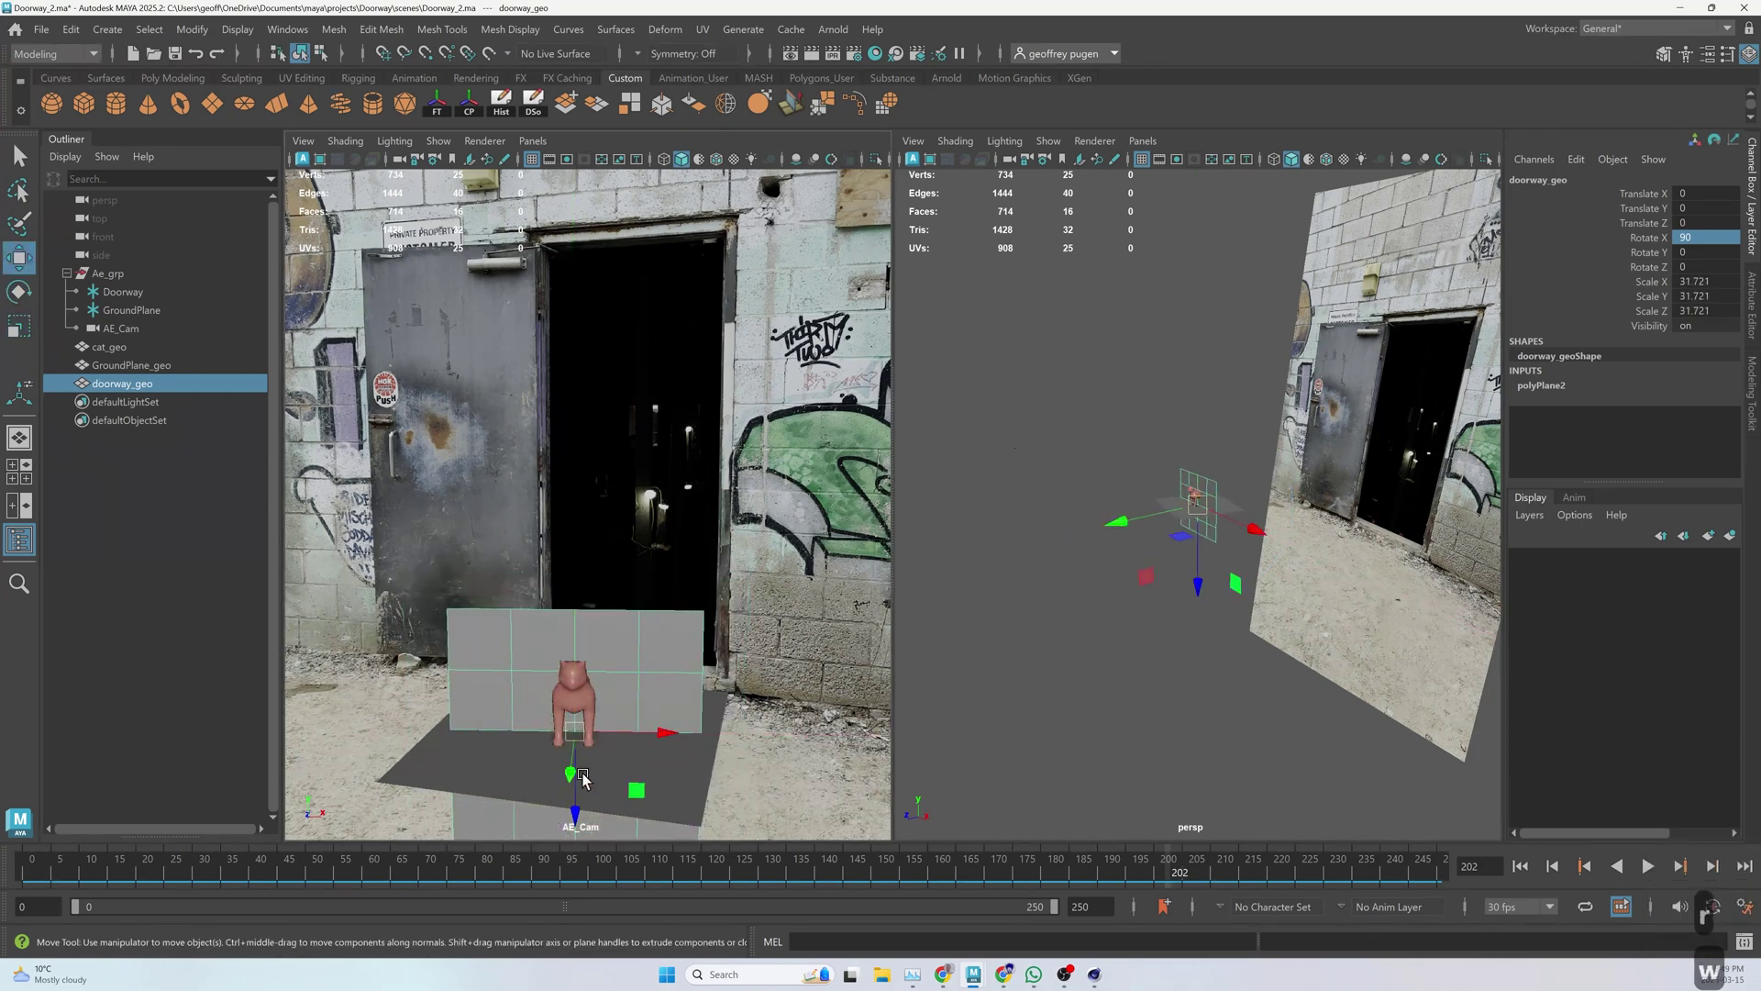
drag(575, 775, 579, 576)
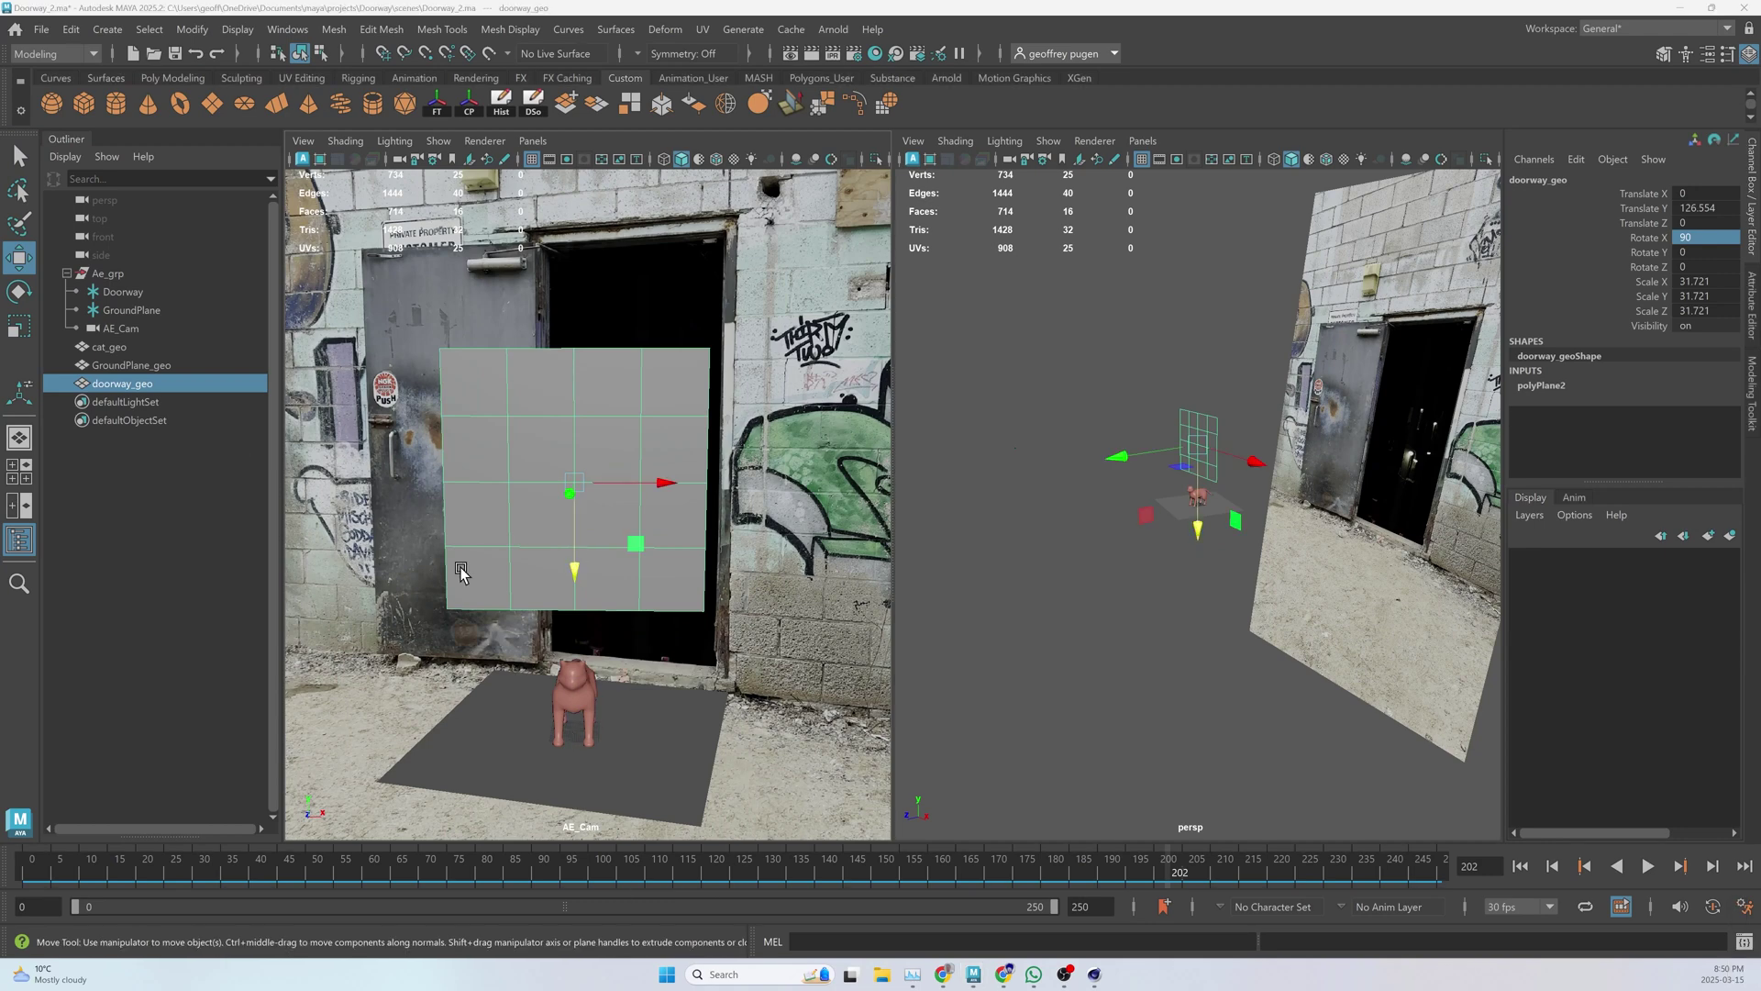
- Select the Doorway locator inside Ae_grp
click(129, 293)
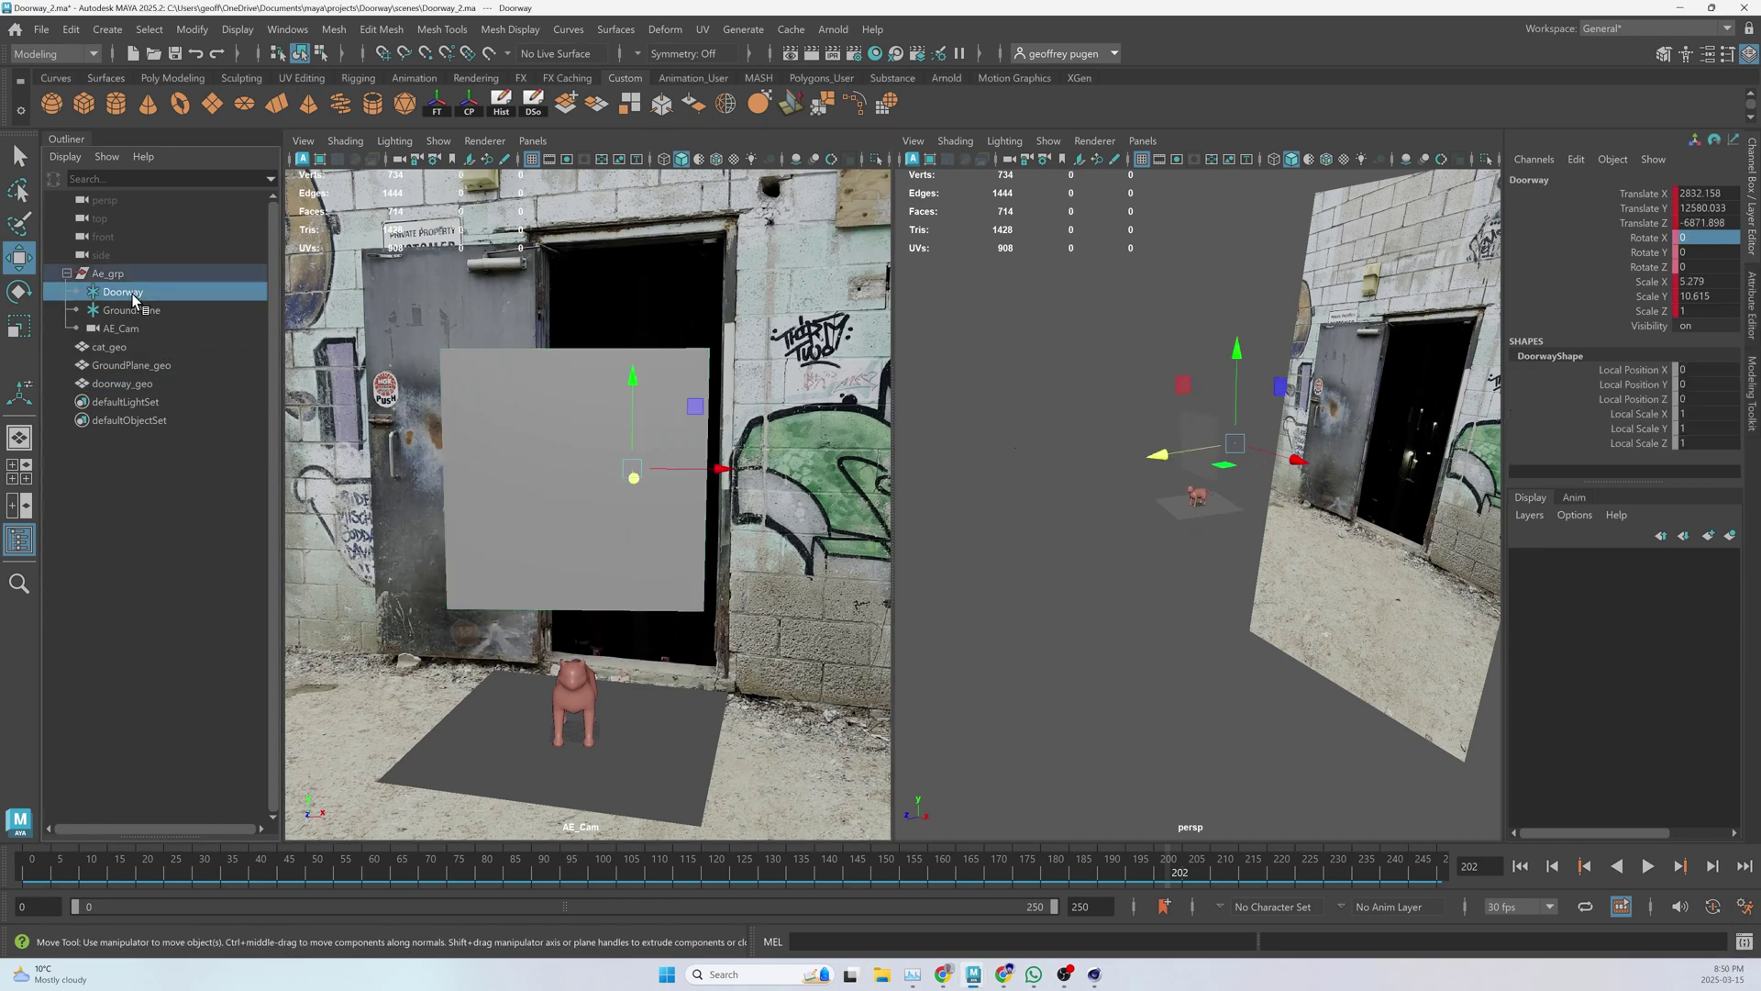
- Move doorway_geo back in front of the door opening and scale it narrower to match the opening's width
click(122, 384)
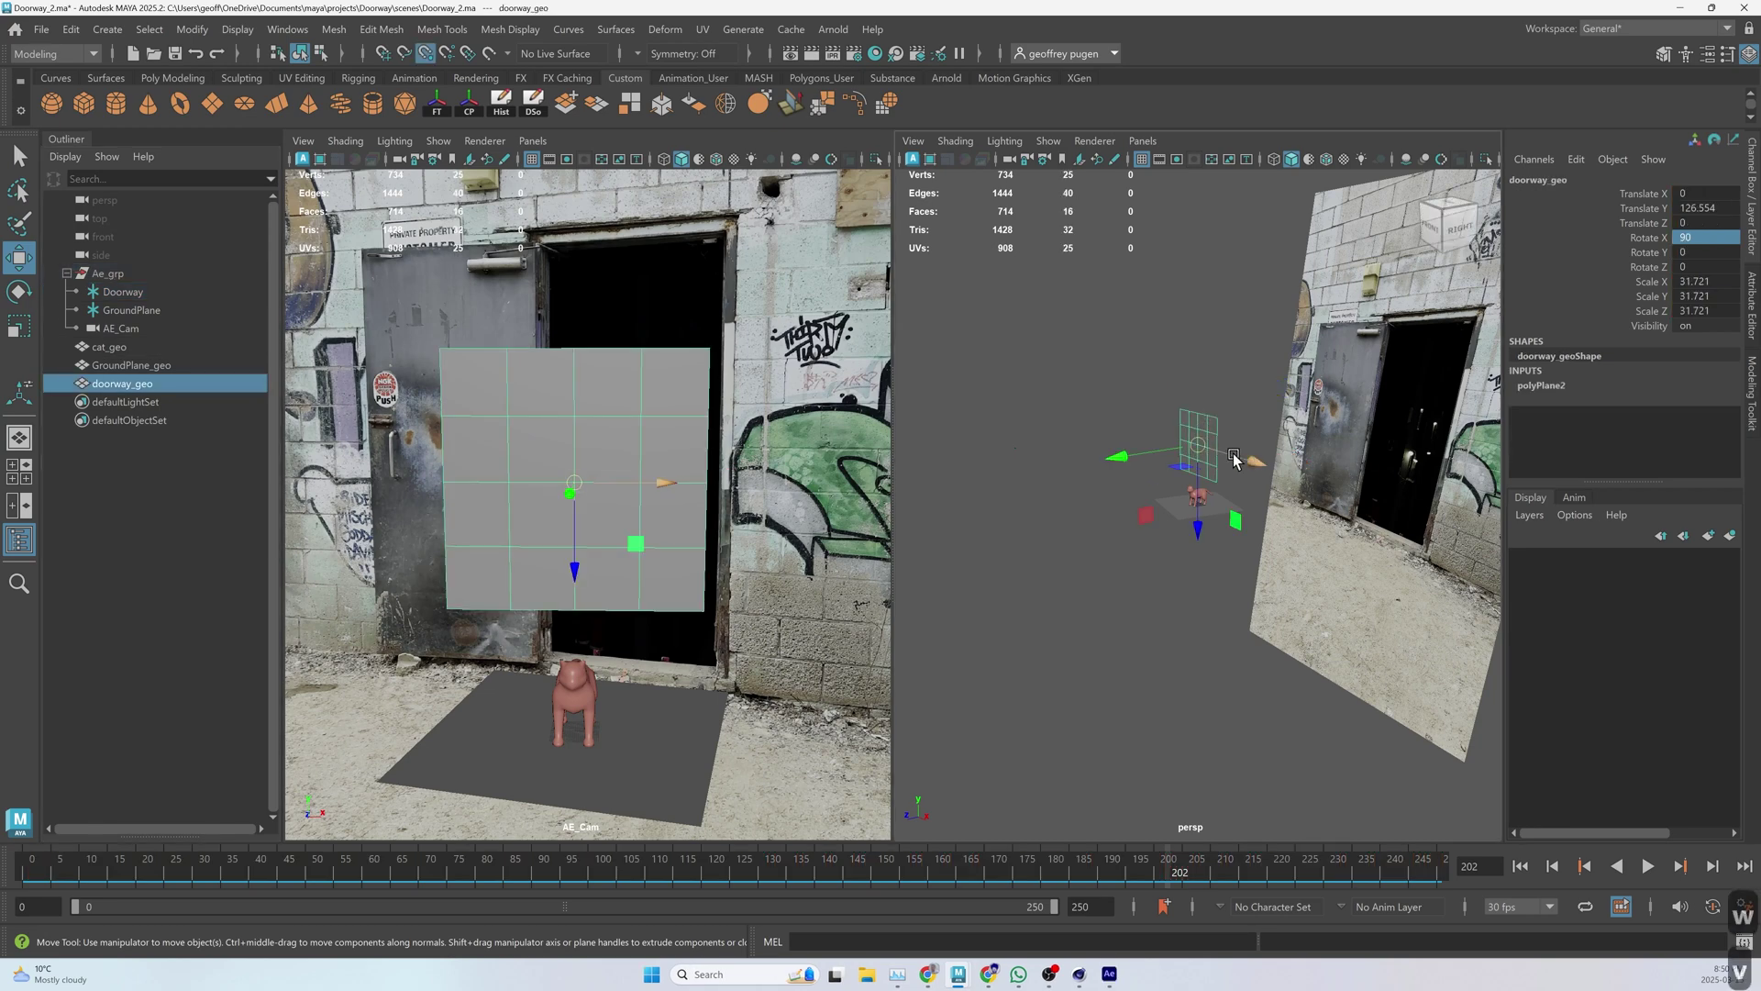
drag(1202, 449, 1264, 423)
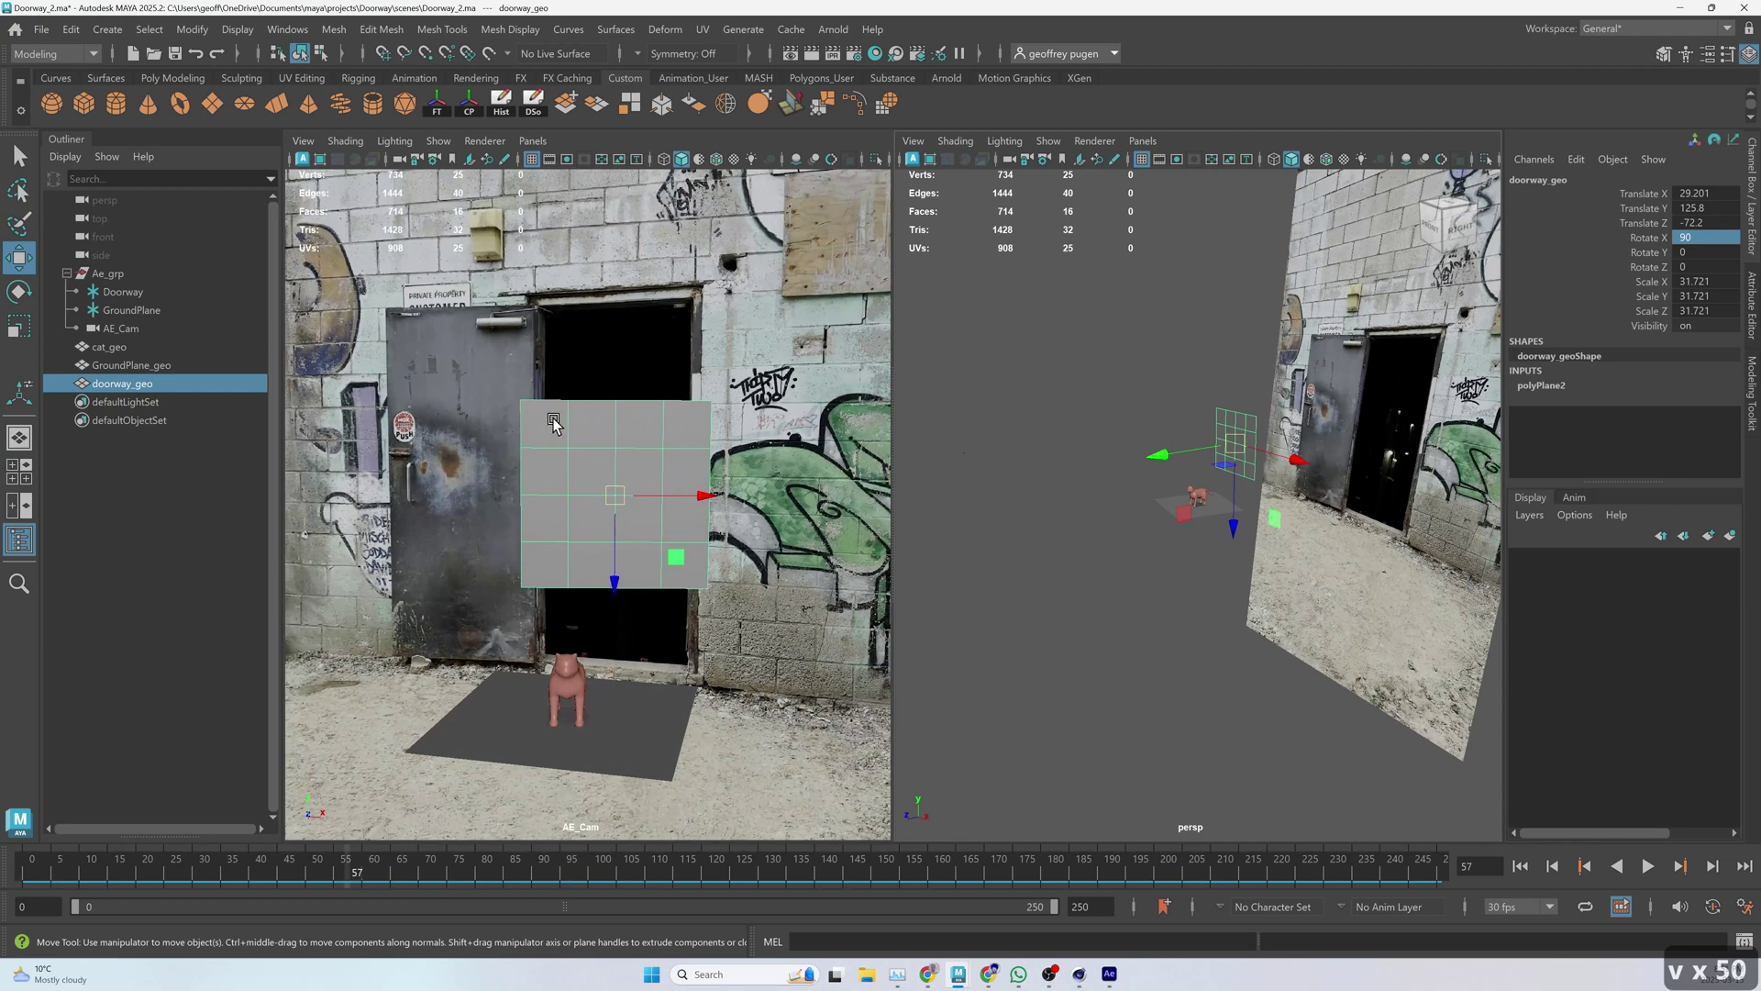
key(r)
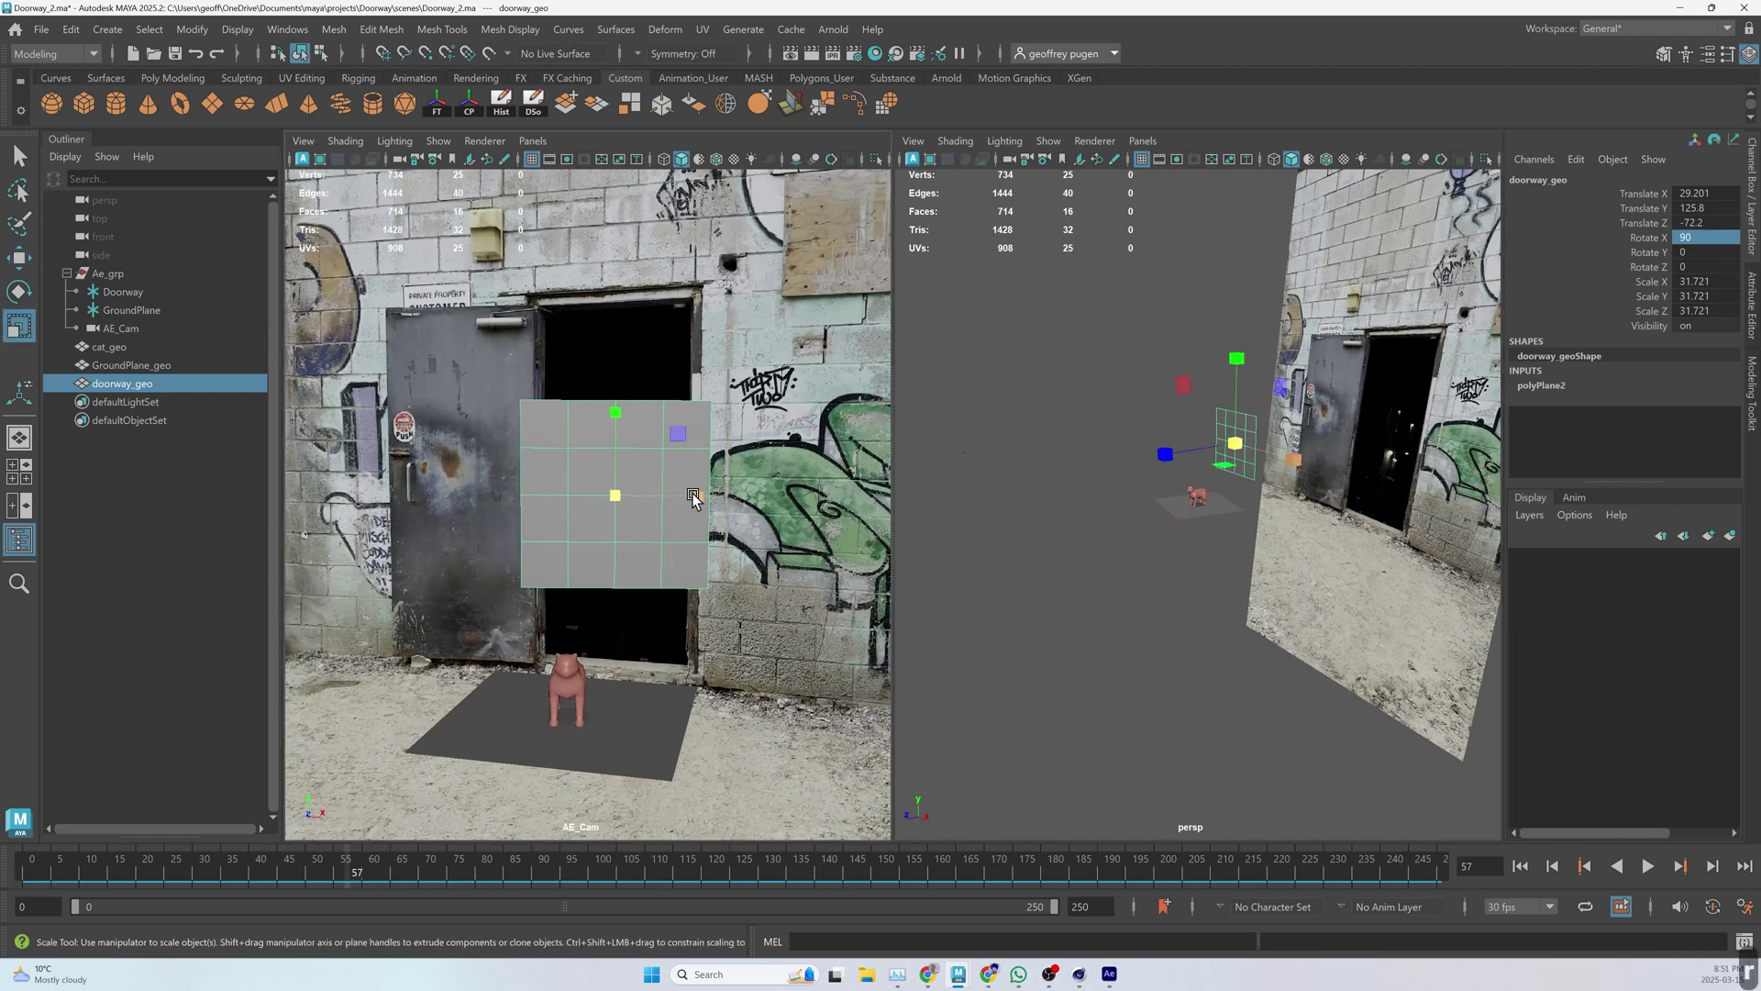
drag(701, 495, 677, 496)
right_drag(540, 411, 459, 412)
drag(510, 369, 732, 417)
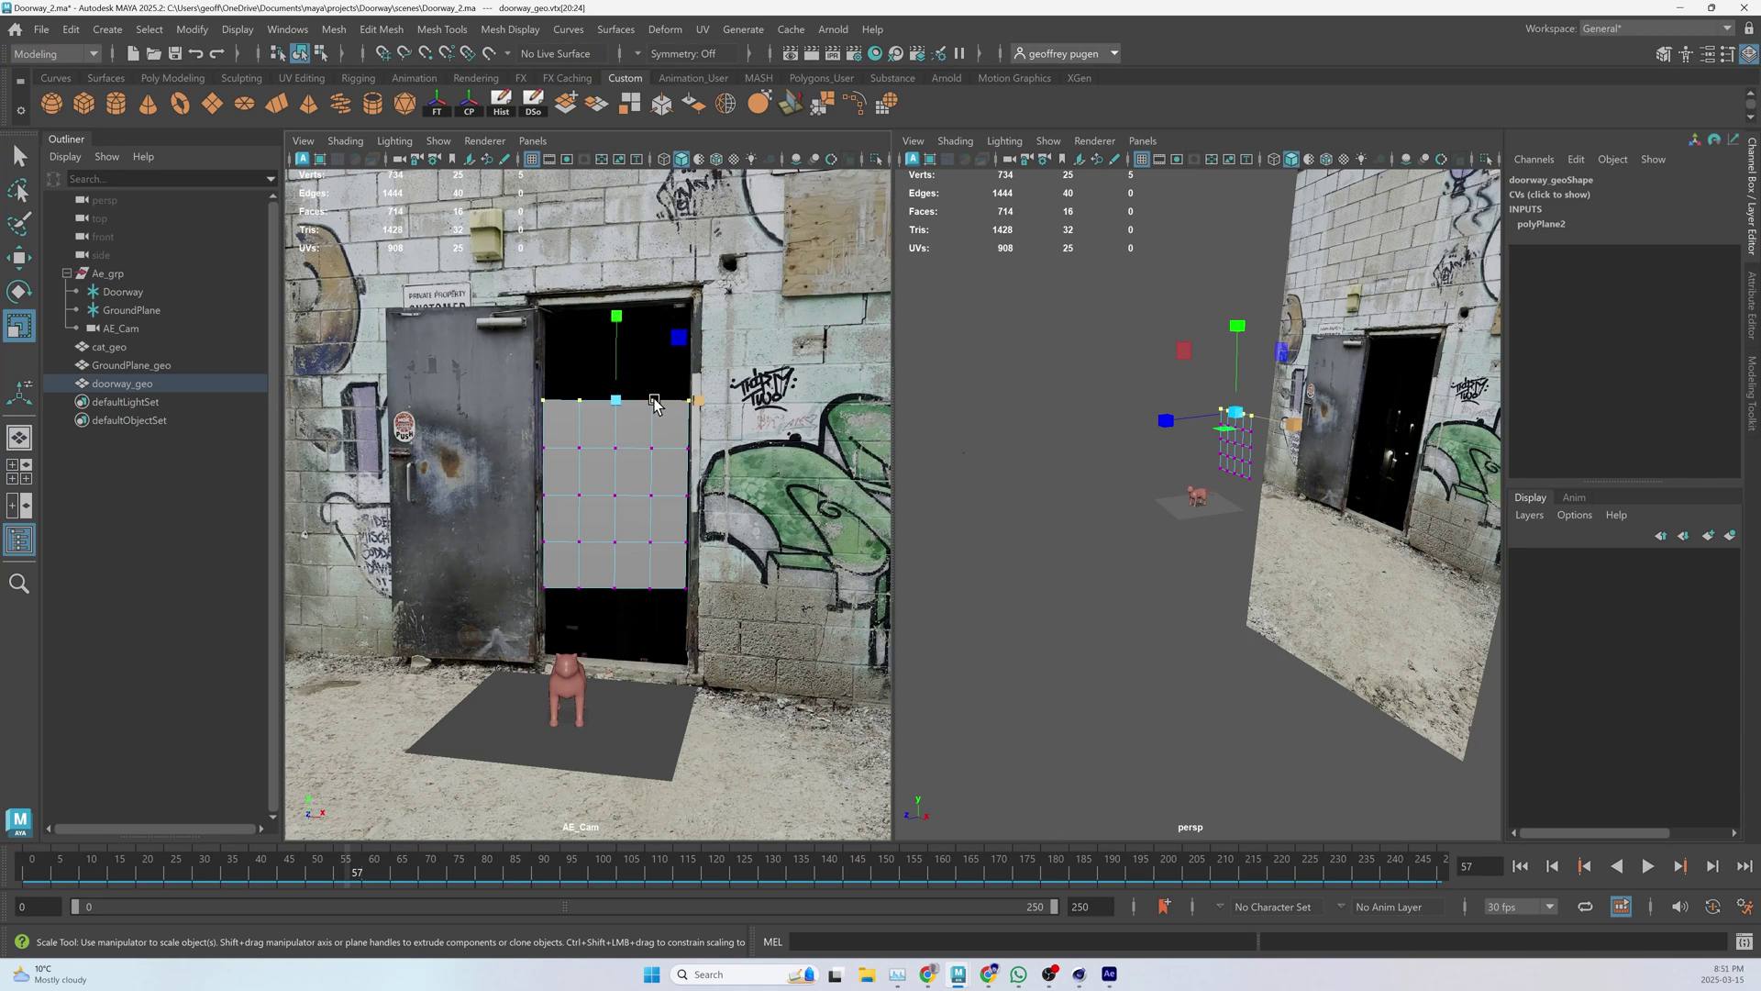
key(w)
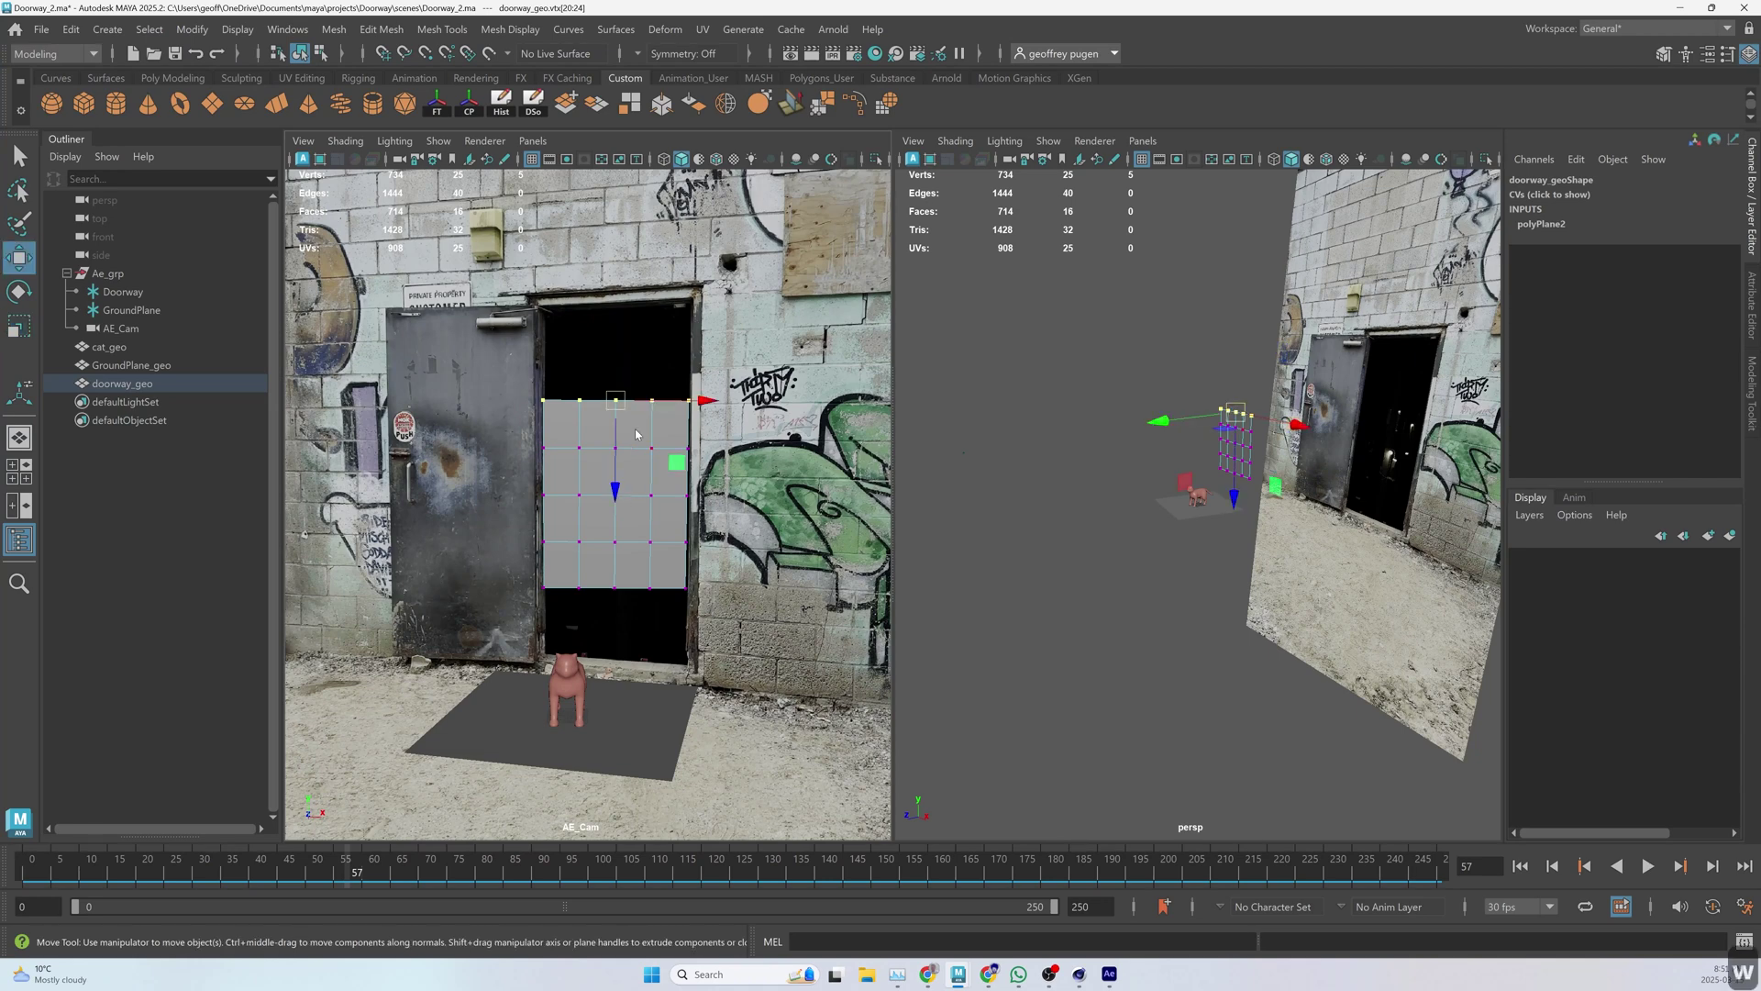
right_drag(617, 496, 679, 441)
- Rotate doorway_geo to about -13.5 in Y and lower it to about 76.2 so its bottom edge sits on the threshold, checking other frames
alt+drag(1235, 493, 1192, 609)
drag(615, 583, 605, 697)
drag(613, 655, 618, 652)
drag(617, 651, 615, 658)
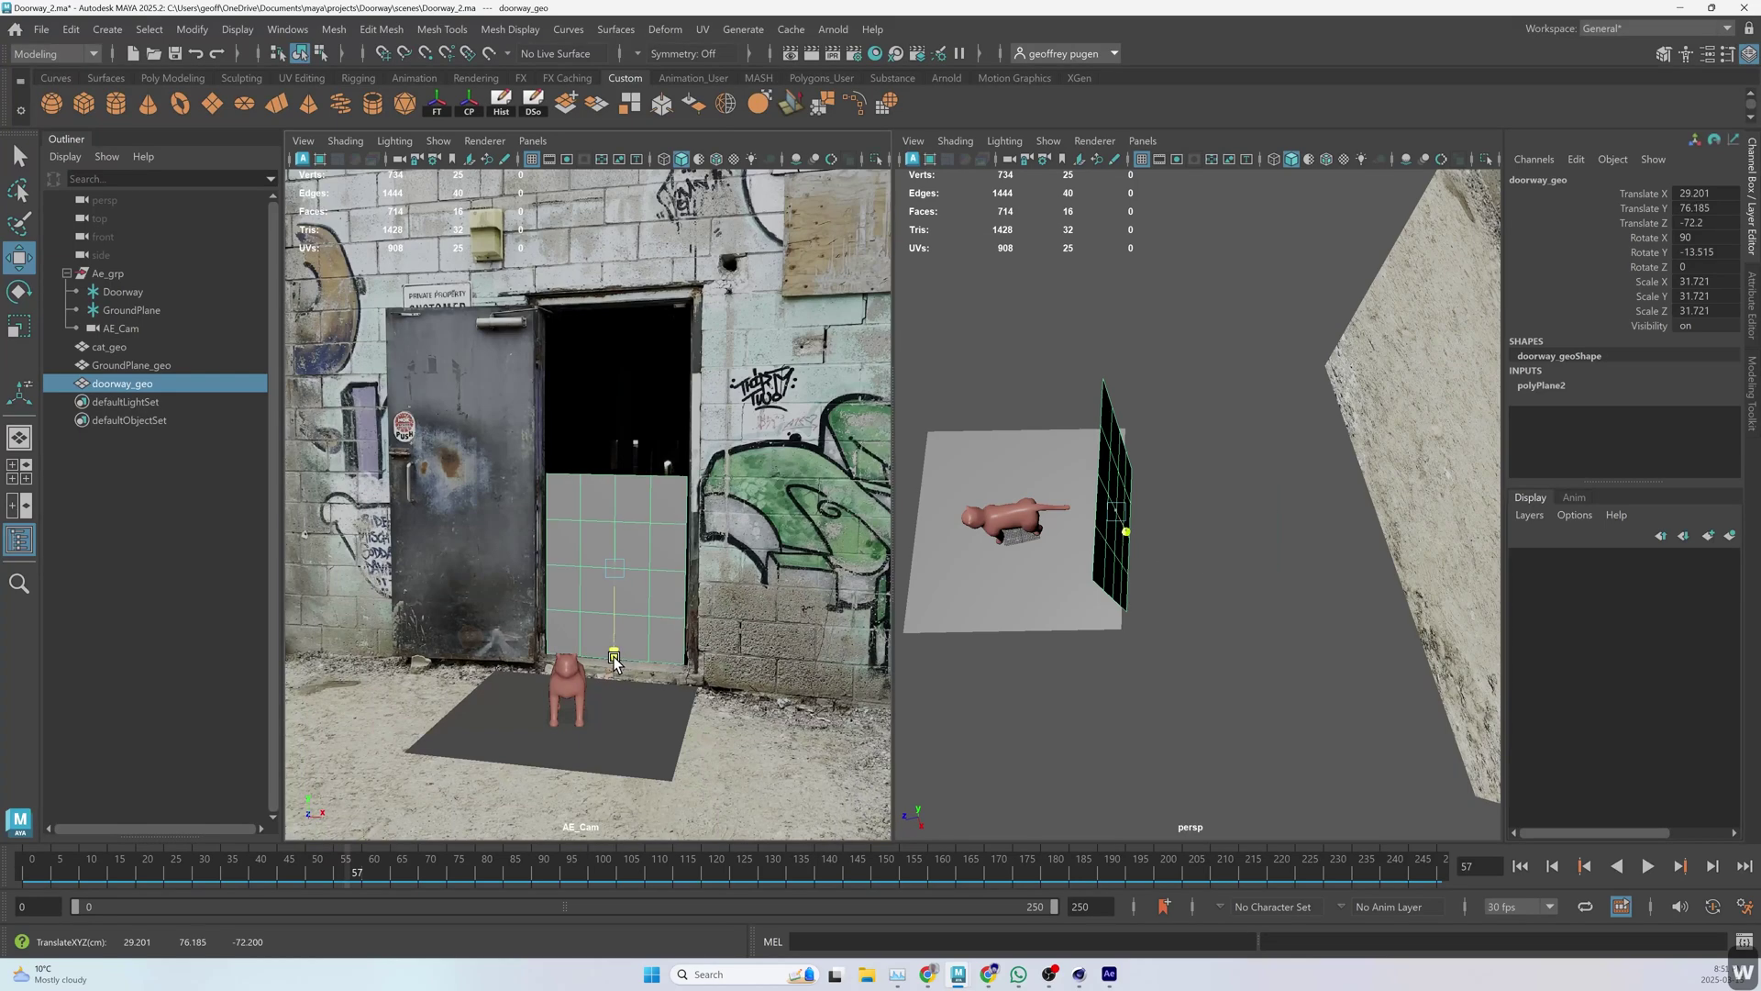
drag(698, 577, 704, 578)
click(1096, 873)
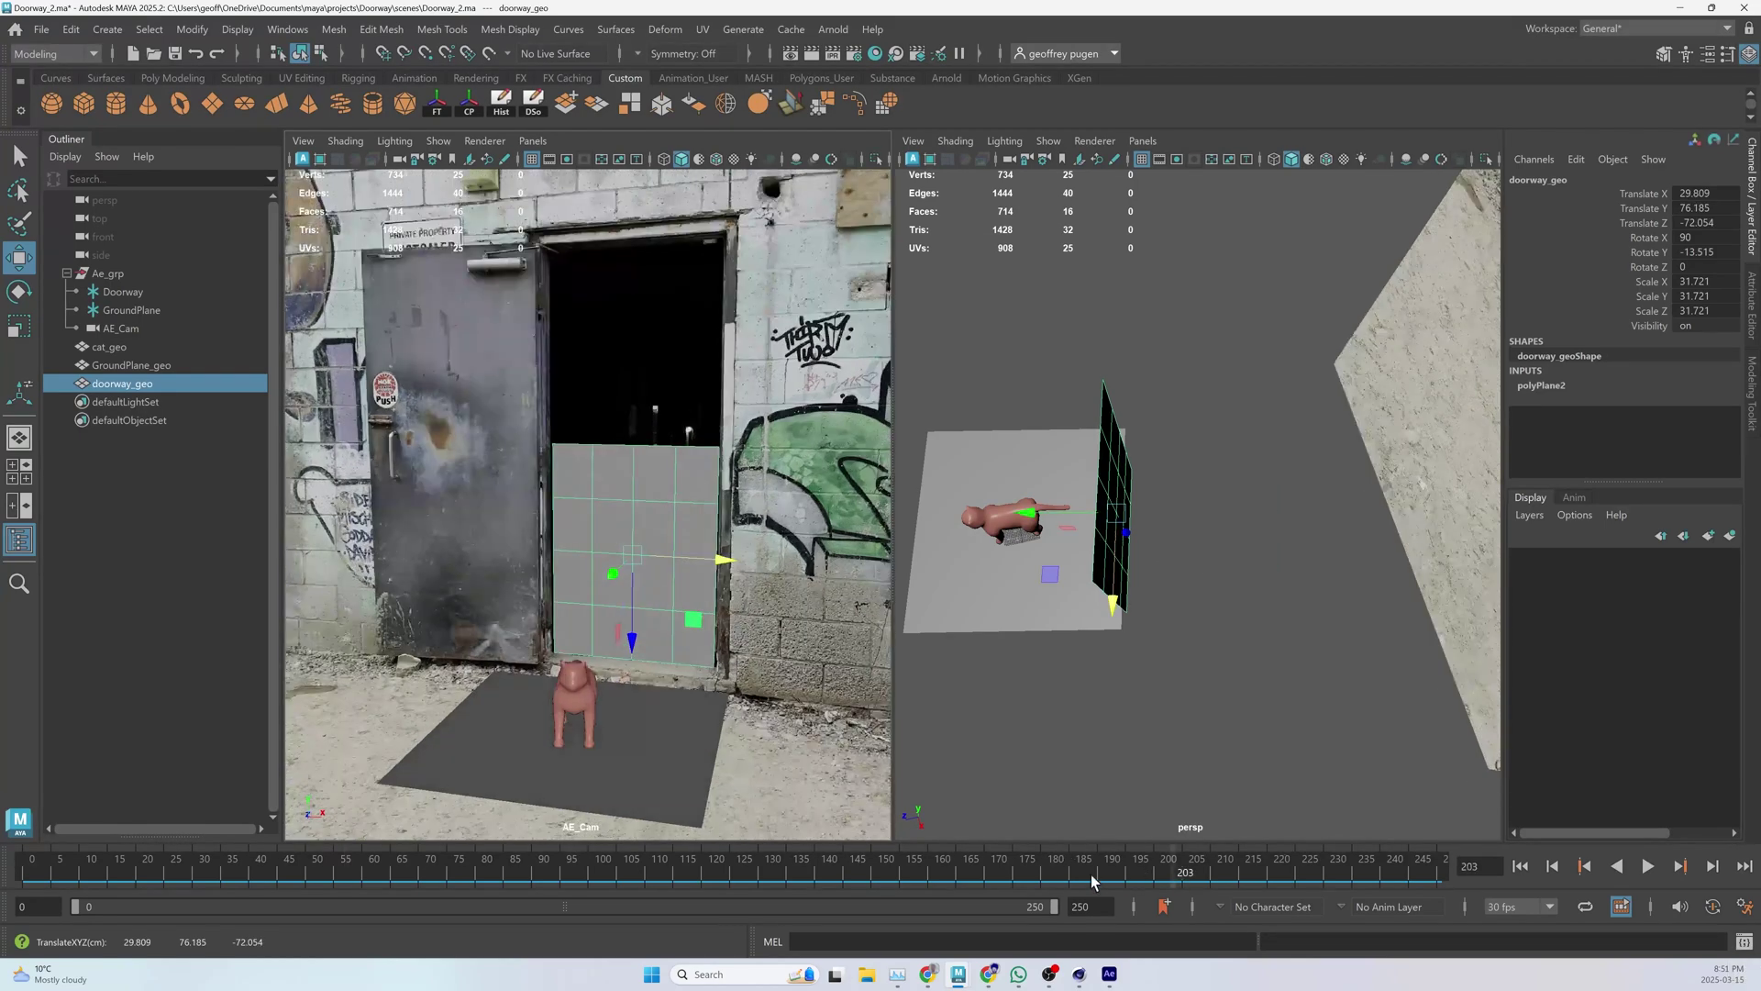
drag(1011, 883, 572, 876)
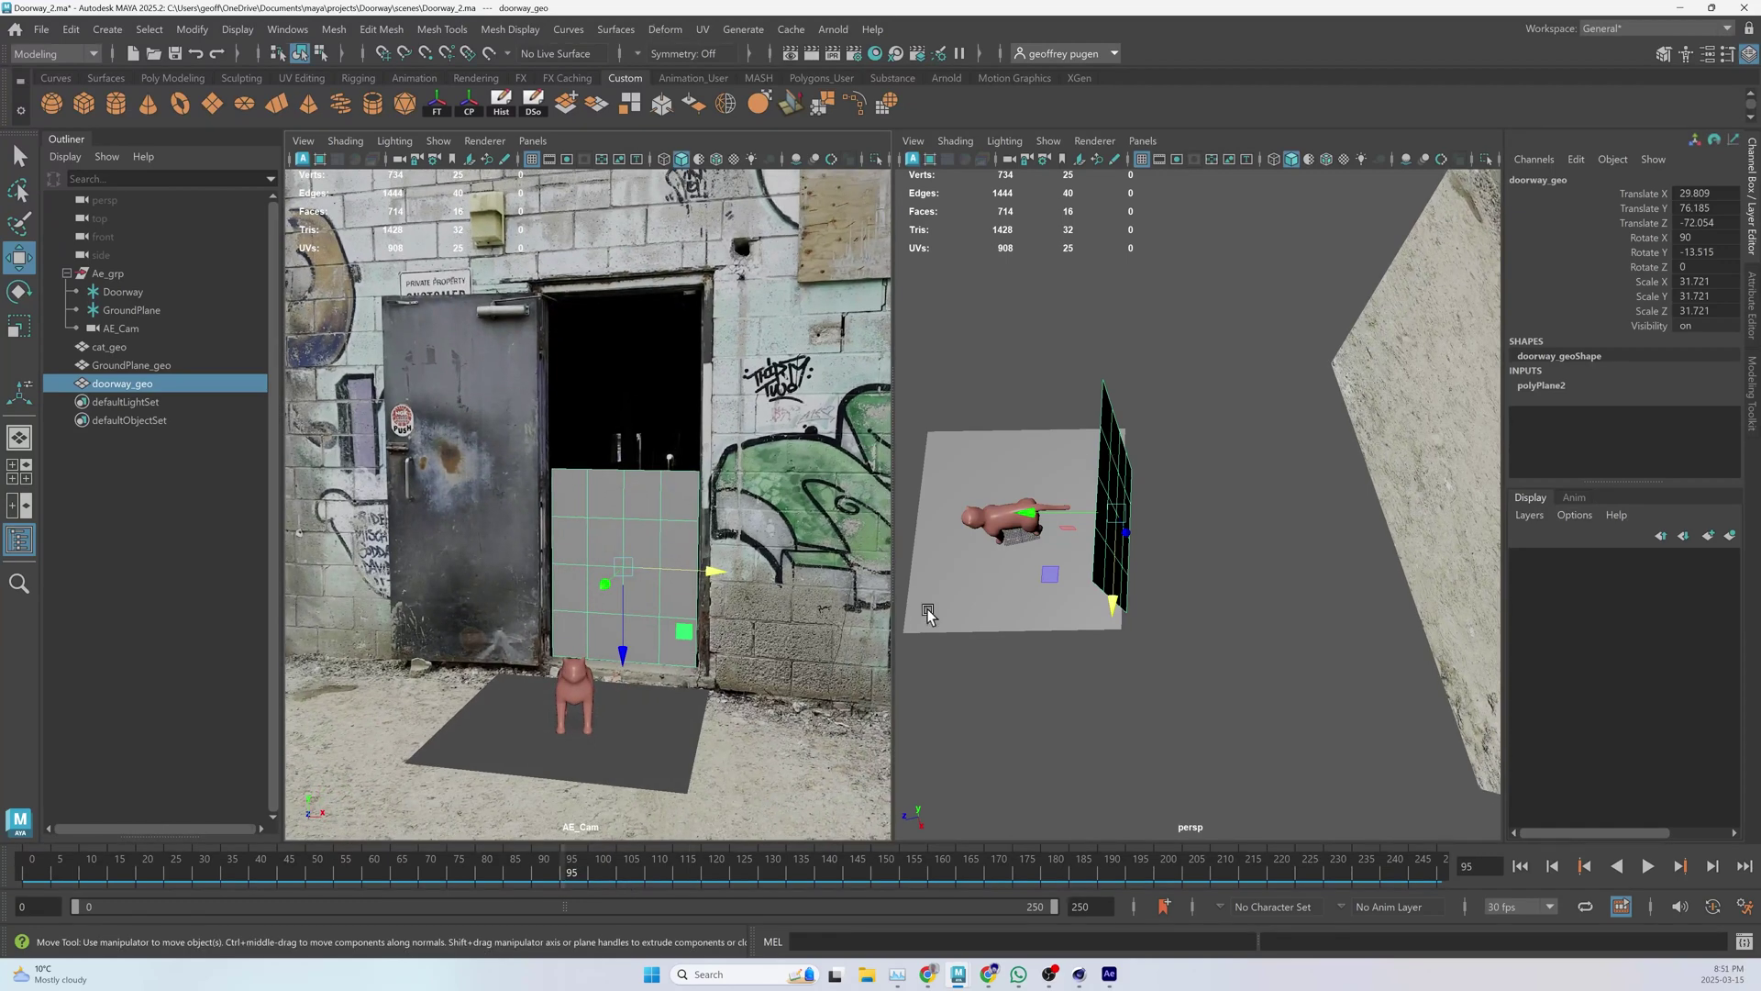
- Raise the upper two rows of doorway_geo vertices to the top of the door opening
alt+drag(928, 613, 1042, 609)
alt+drag(1042, 609, 1051, 488)
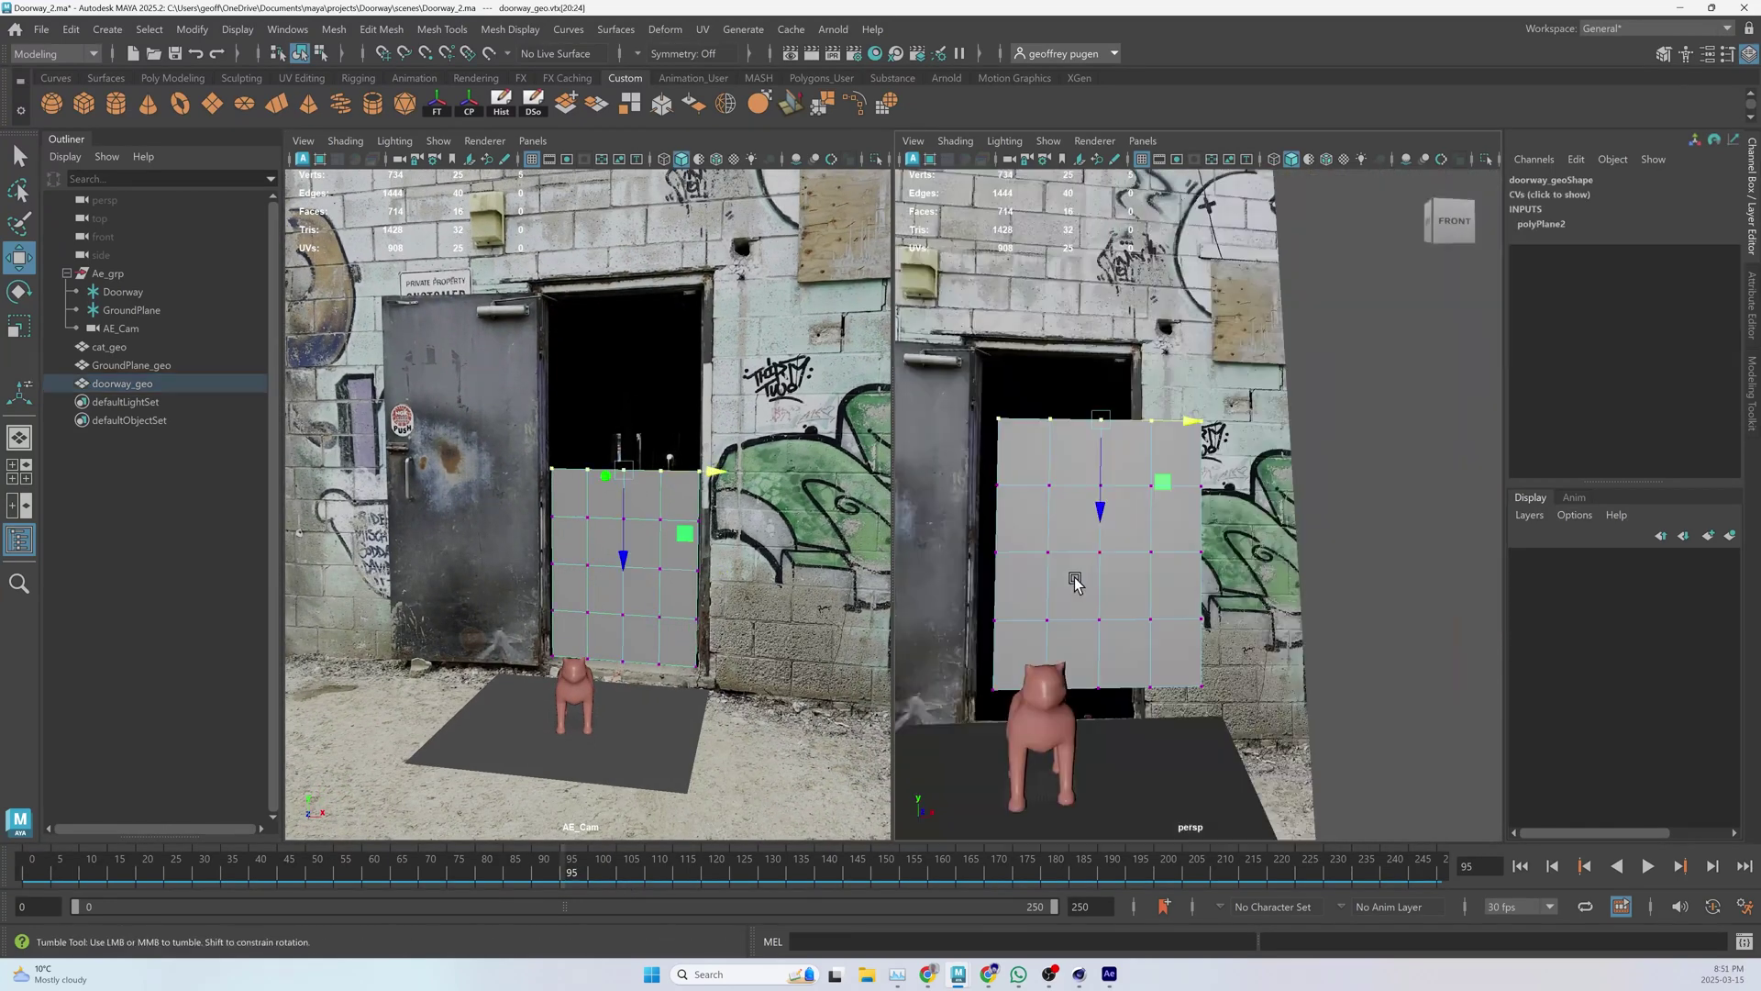
drag(959, 420, 1248, 540)
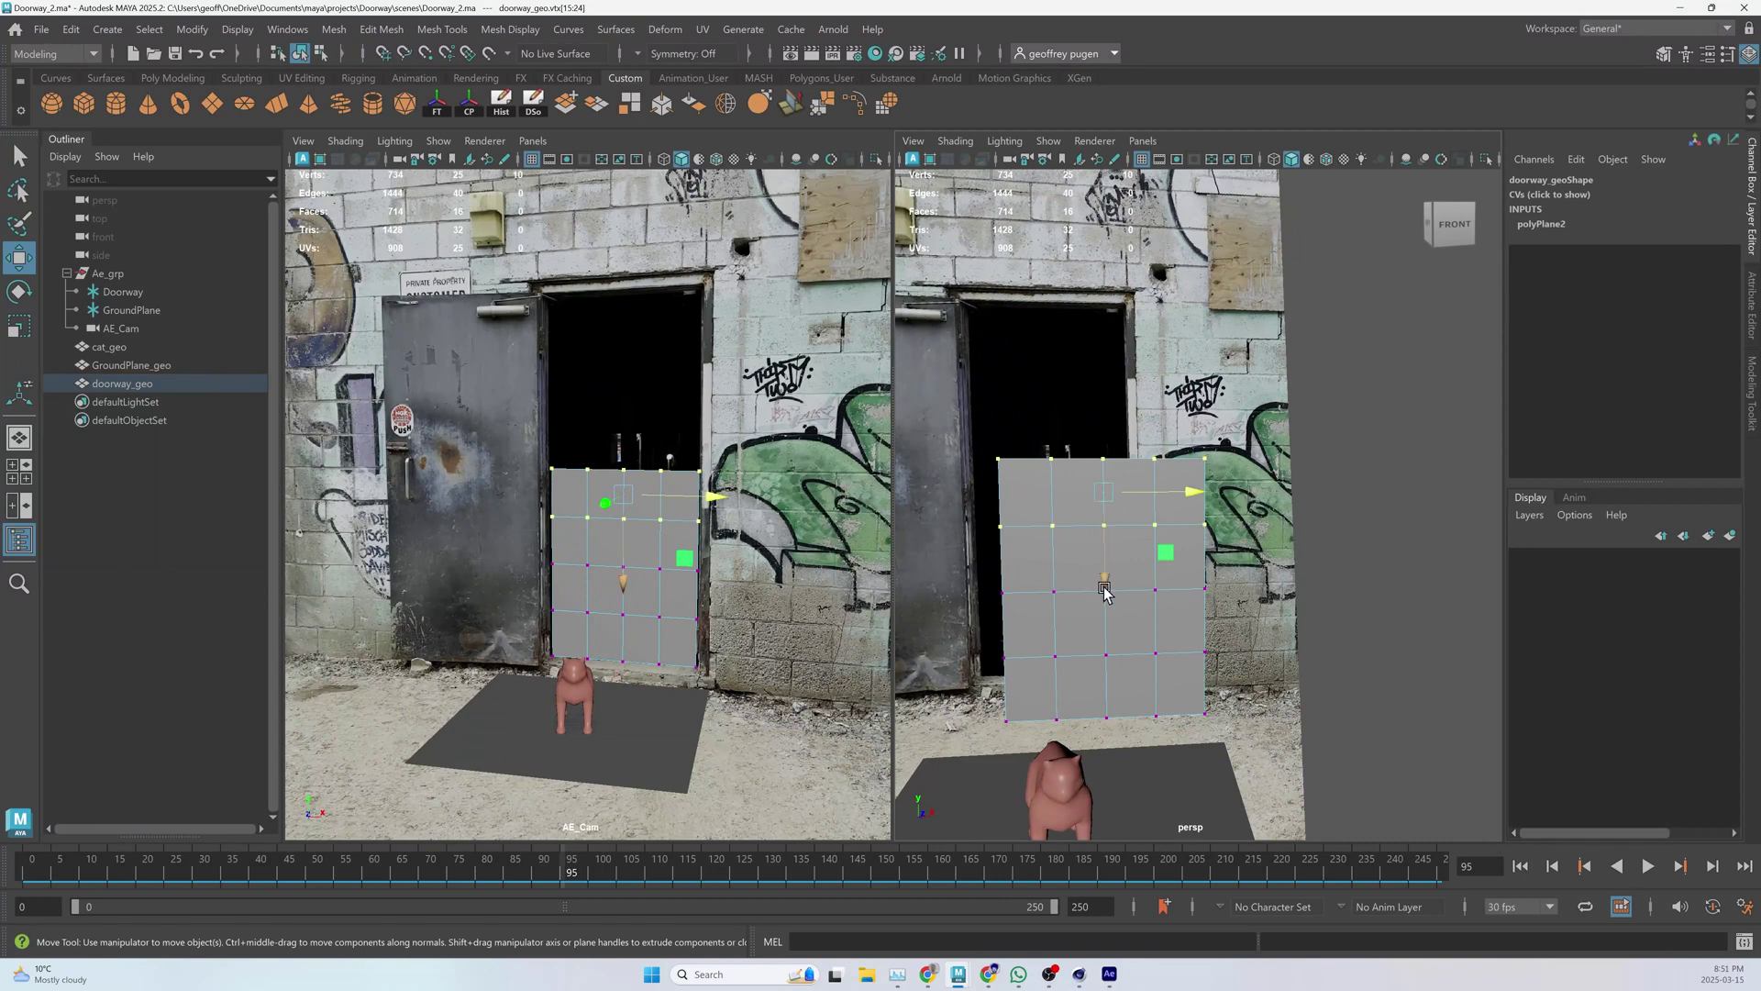
mouse_move(1105, 576)
mouse_down()
mouse_move(1101, 413)
mouse_move(1071, 335)
mouse_up()
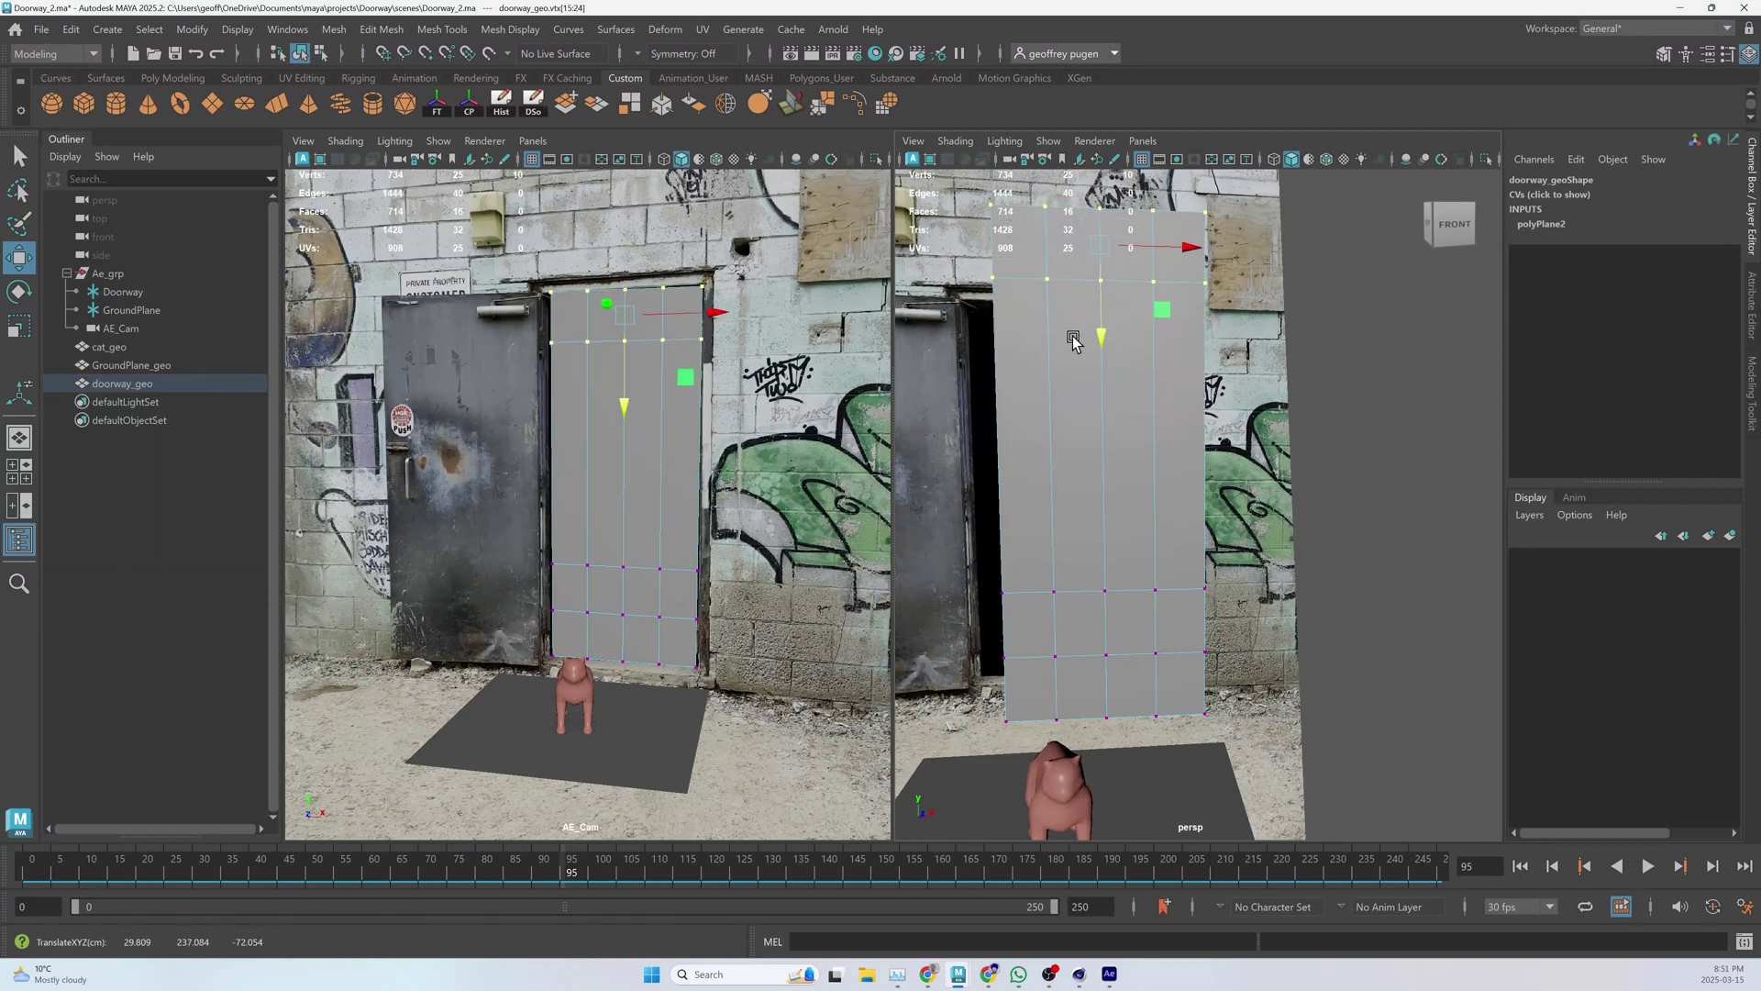
- Shift the hinge-side column of doorway_geo vertices outward to meet the door frame, and check the fit across the timeline
drag(487, 312, 561, 627)
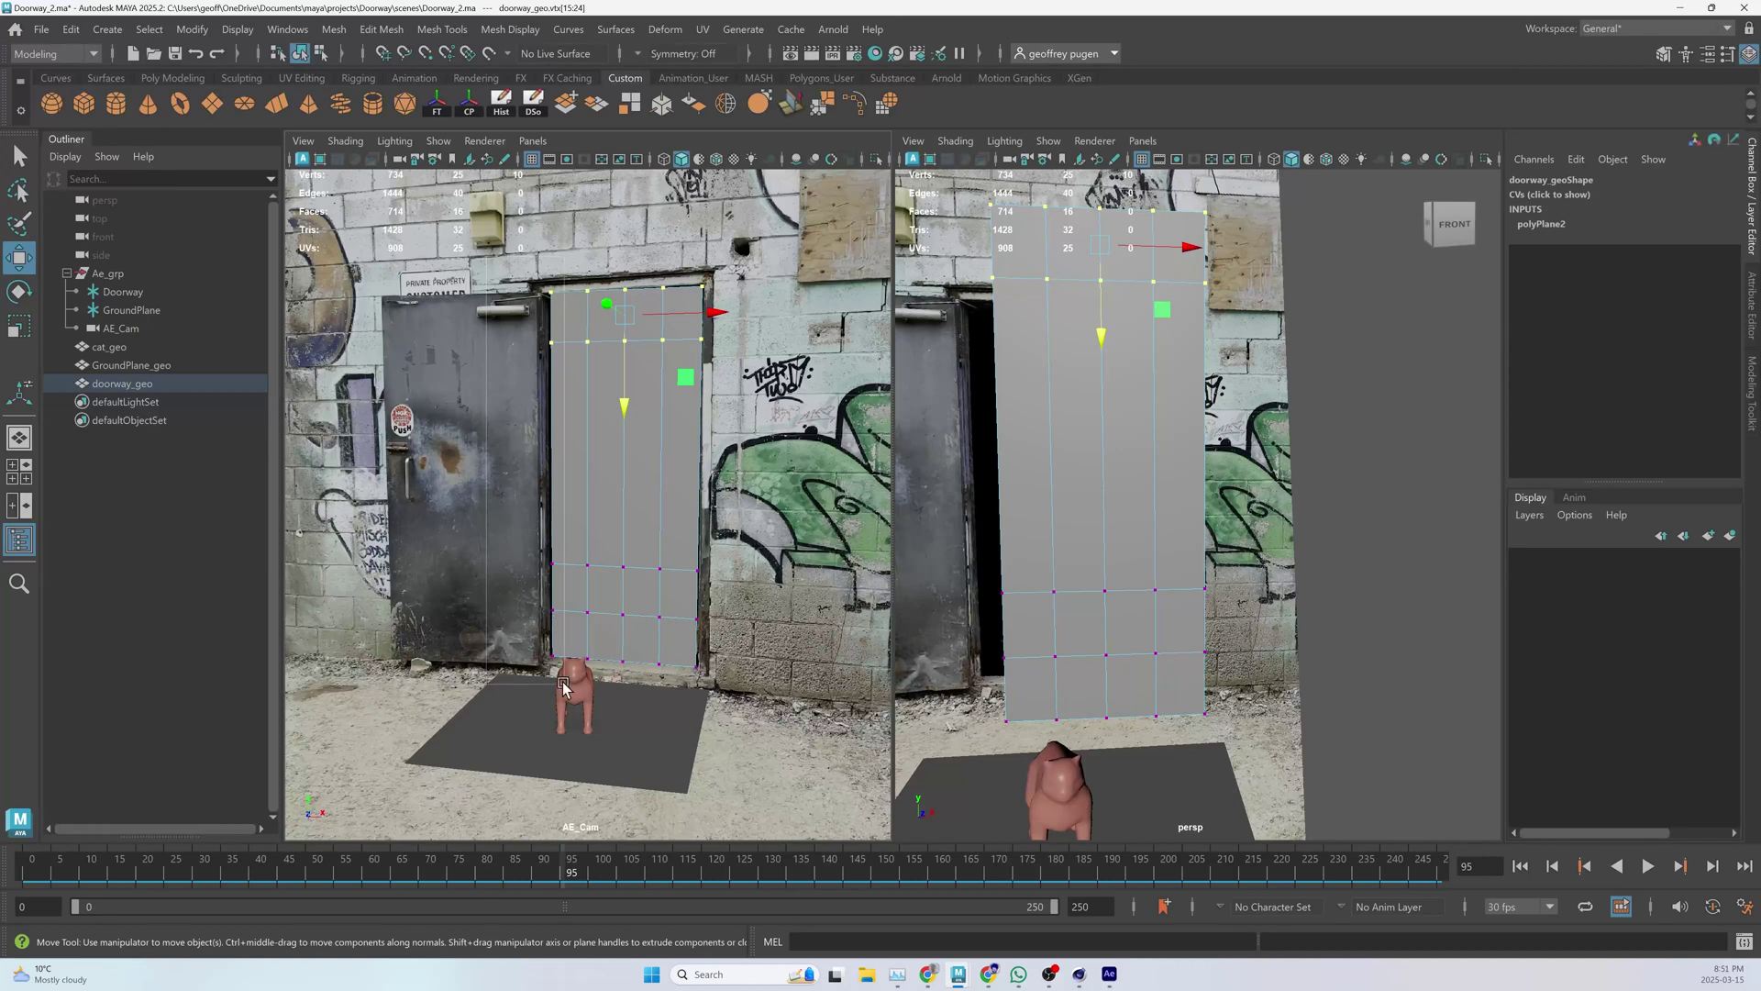
drag(633, 477, 629, 480)
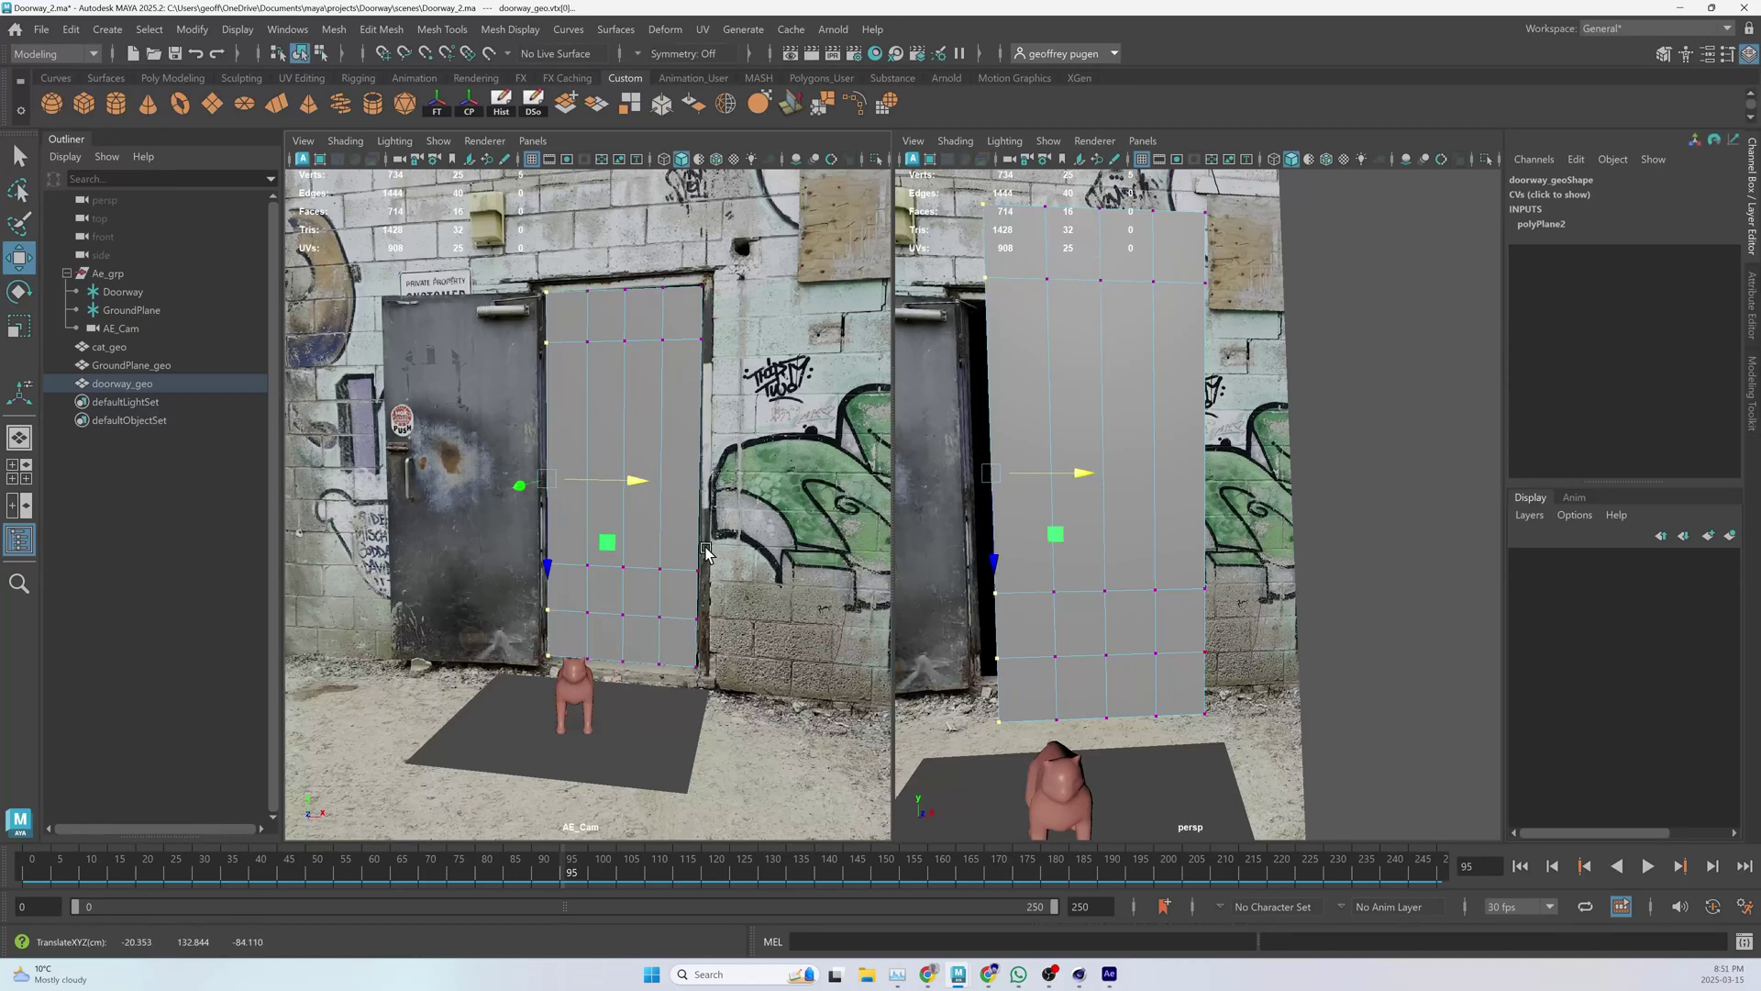
drag(988, 877, 439, 877)
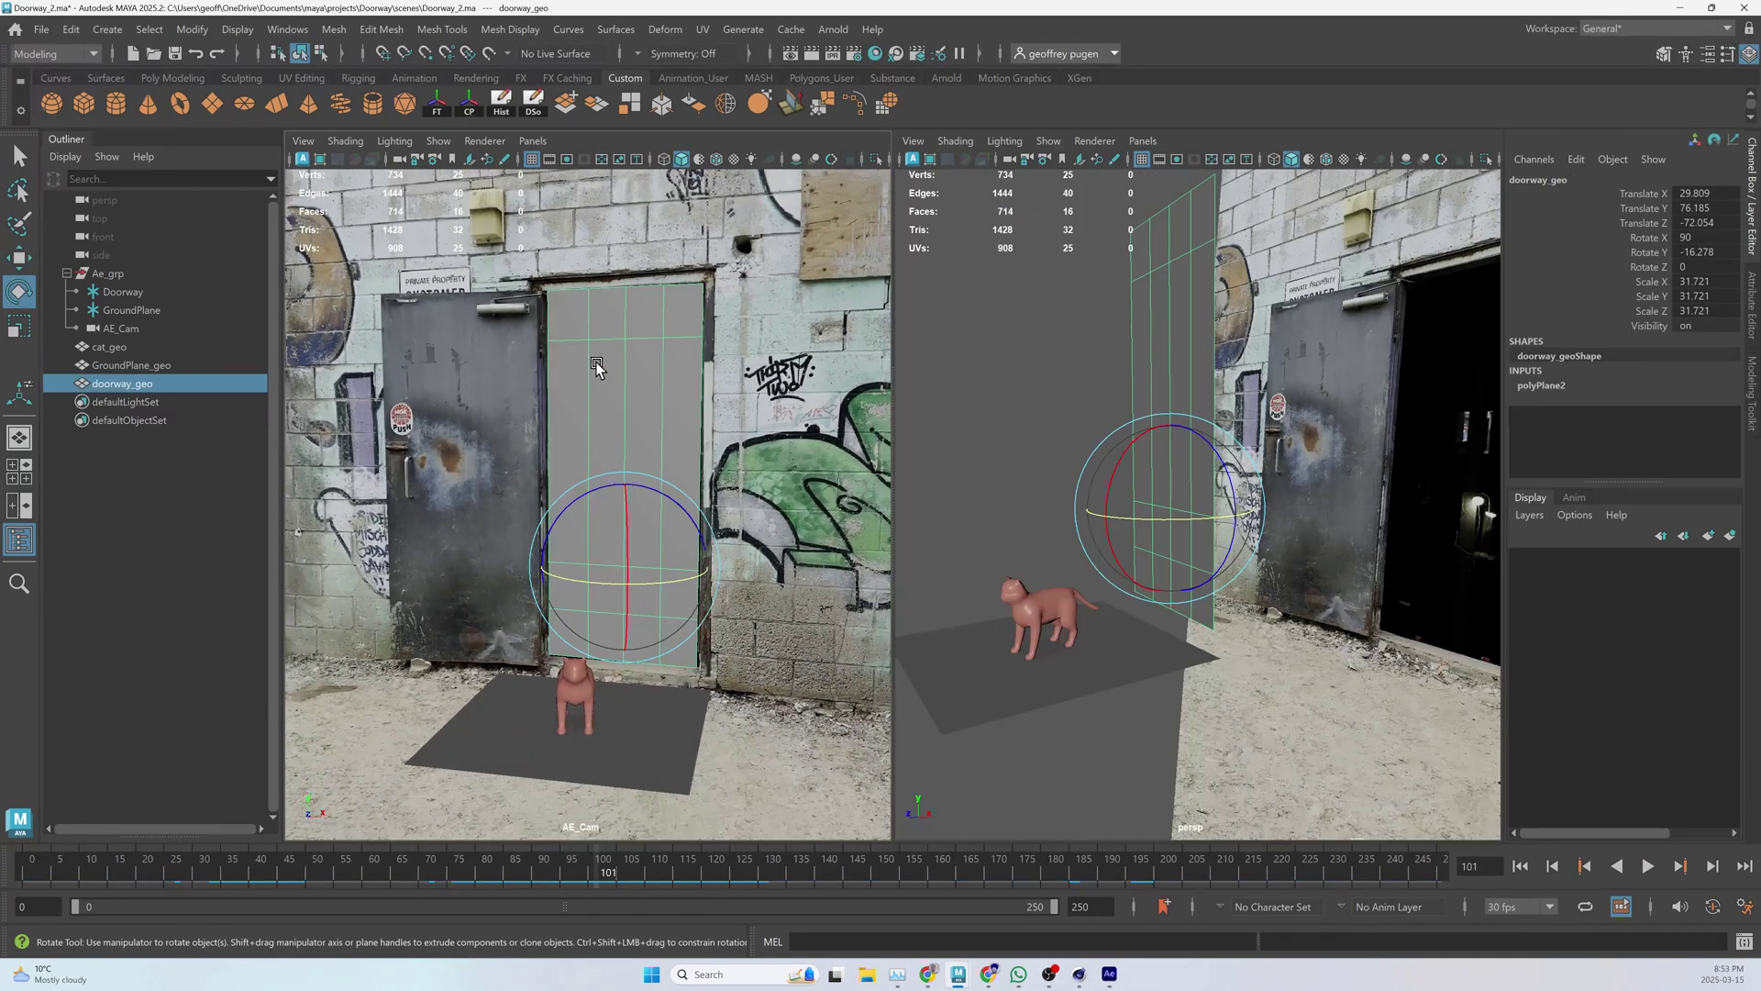
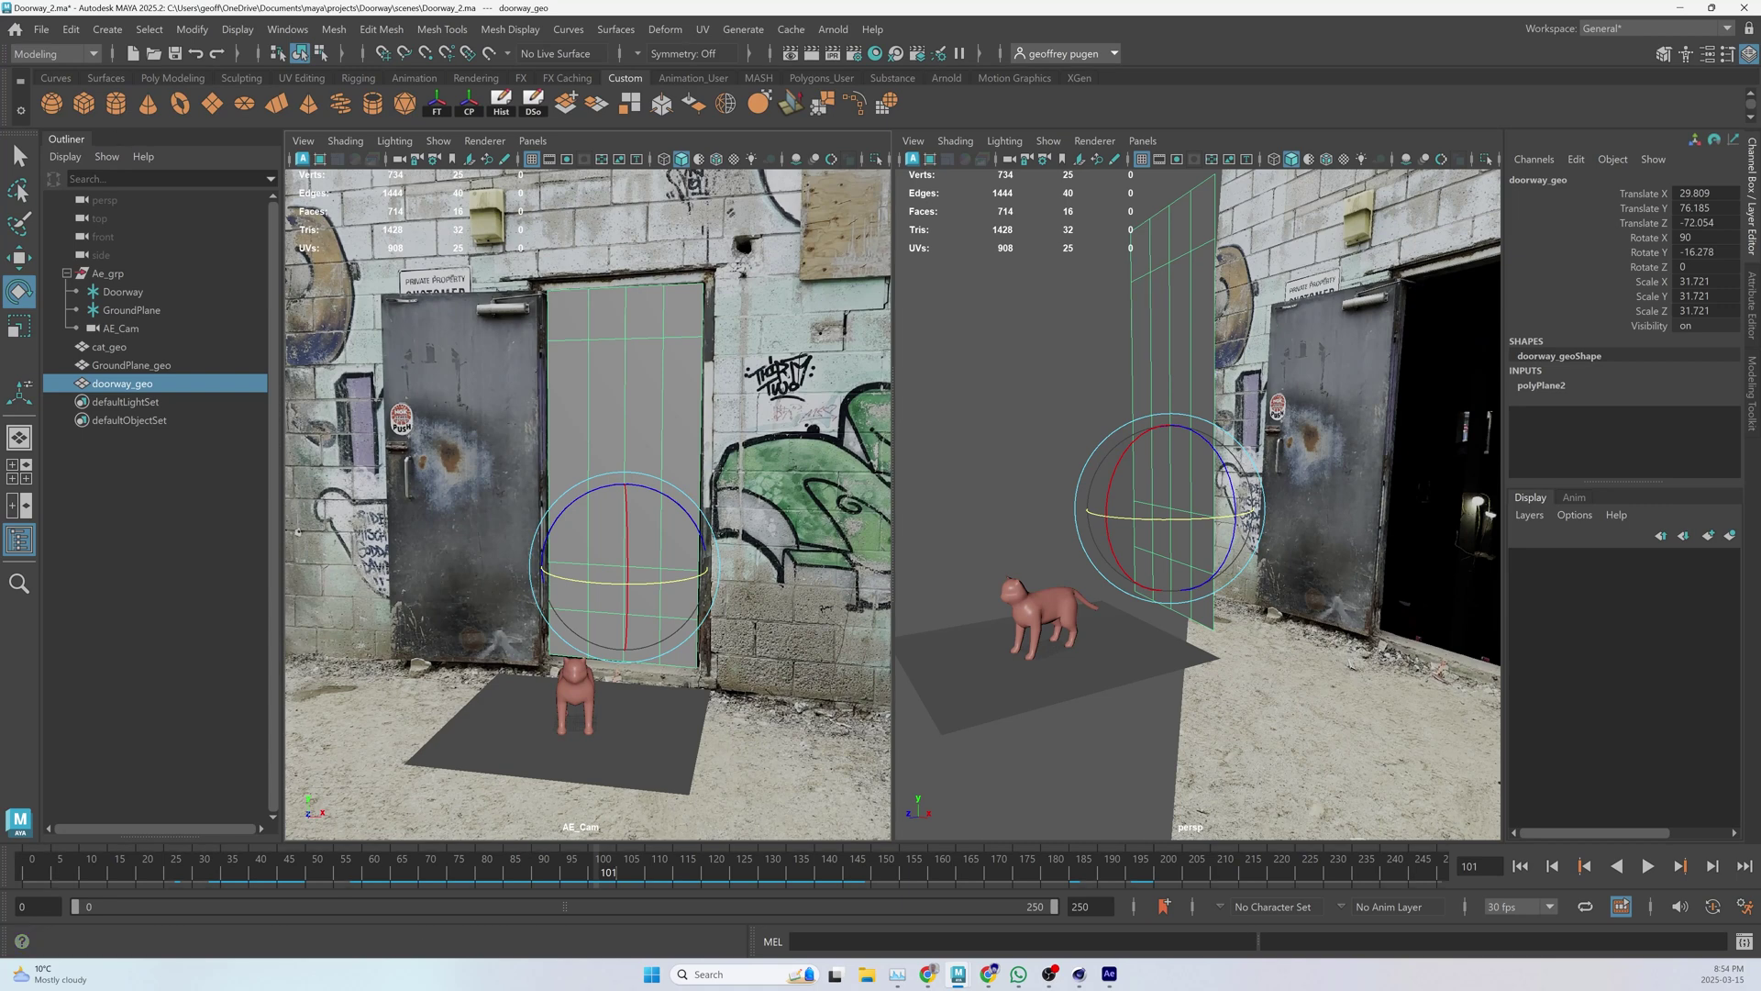
- Create a polygon sphere with radius 1 and 20 by 20 divisions, and scale it uniformly to about 22.5
double_click(56, 102)
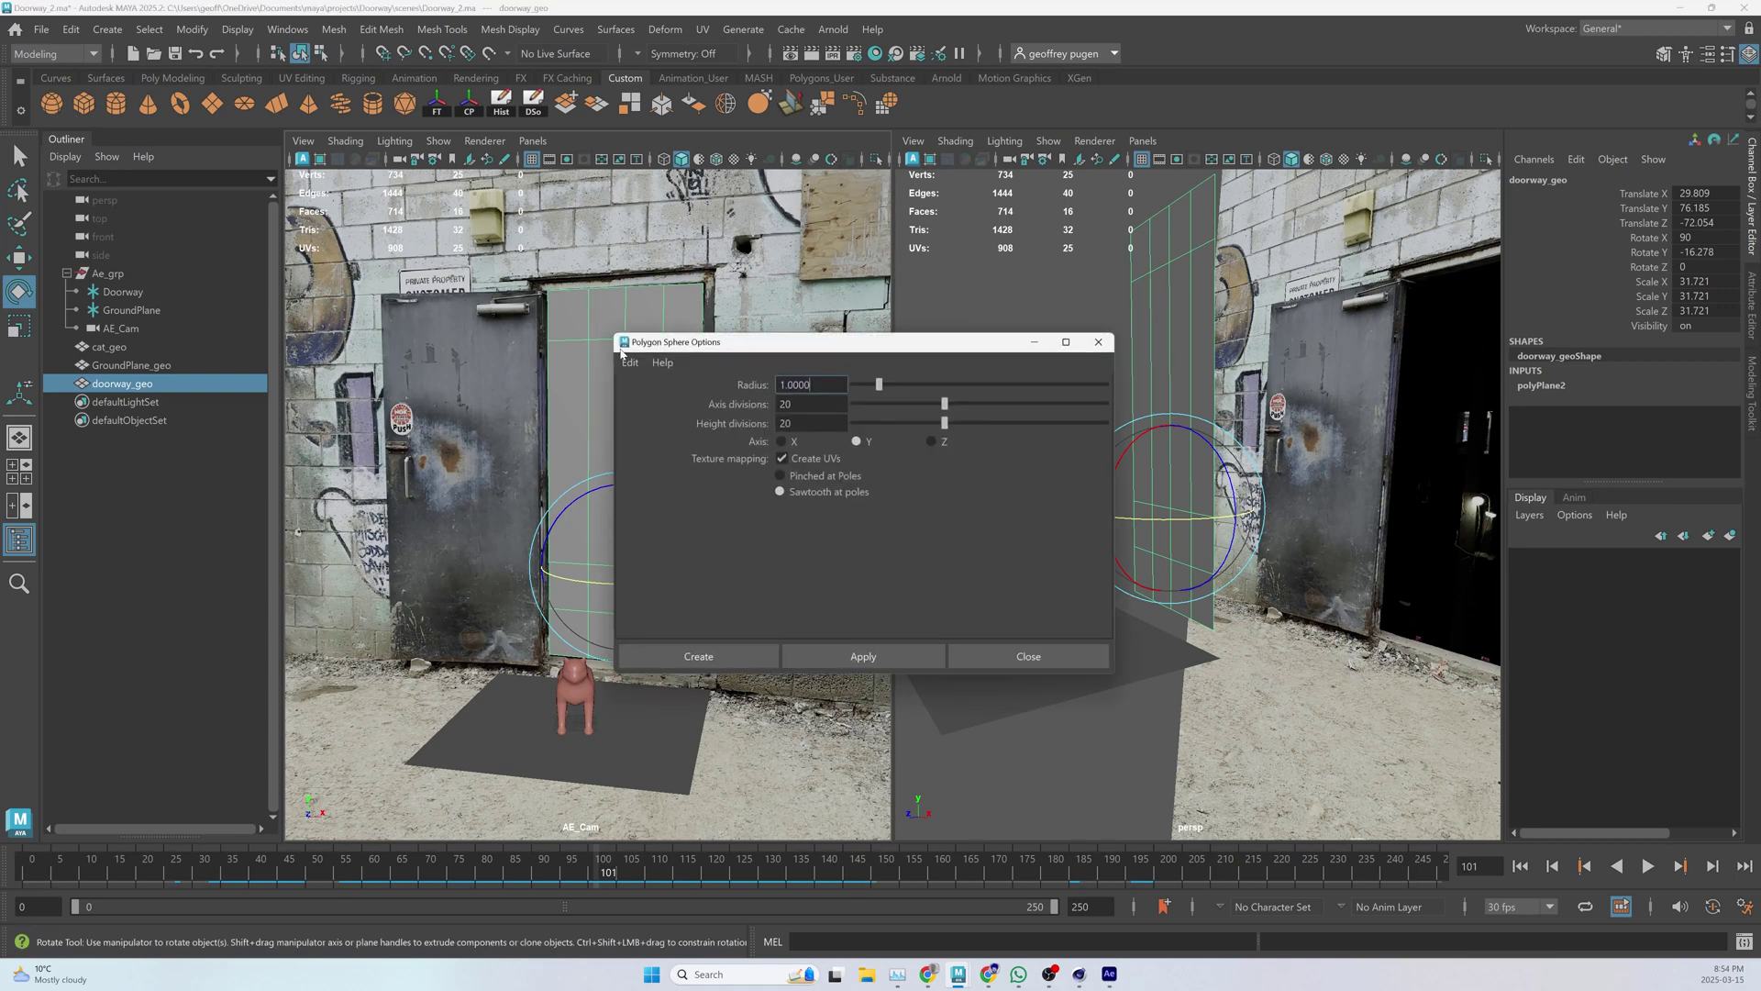
click(718, 657)
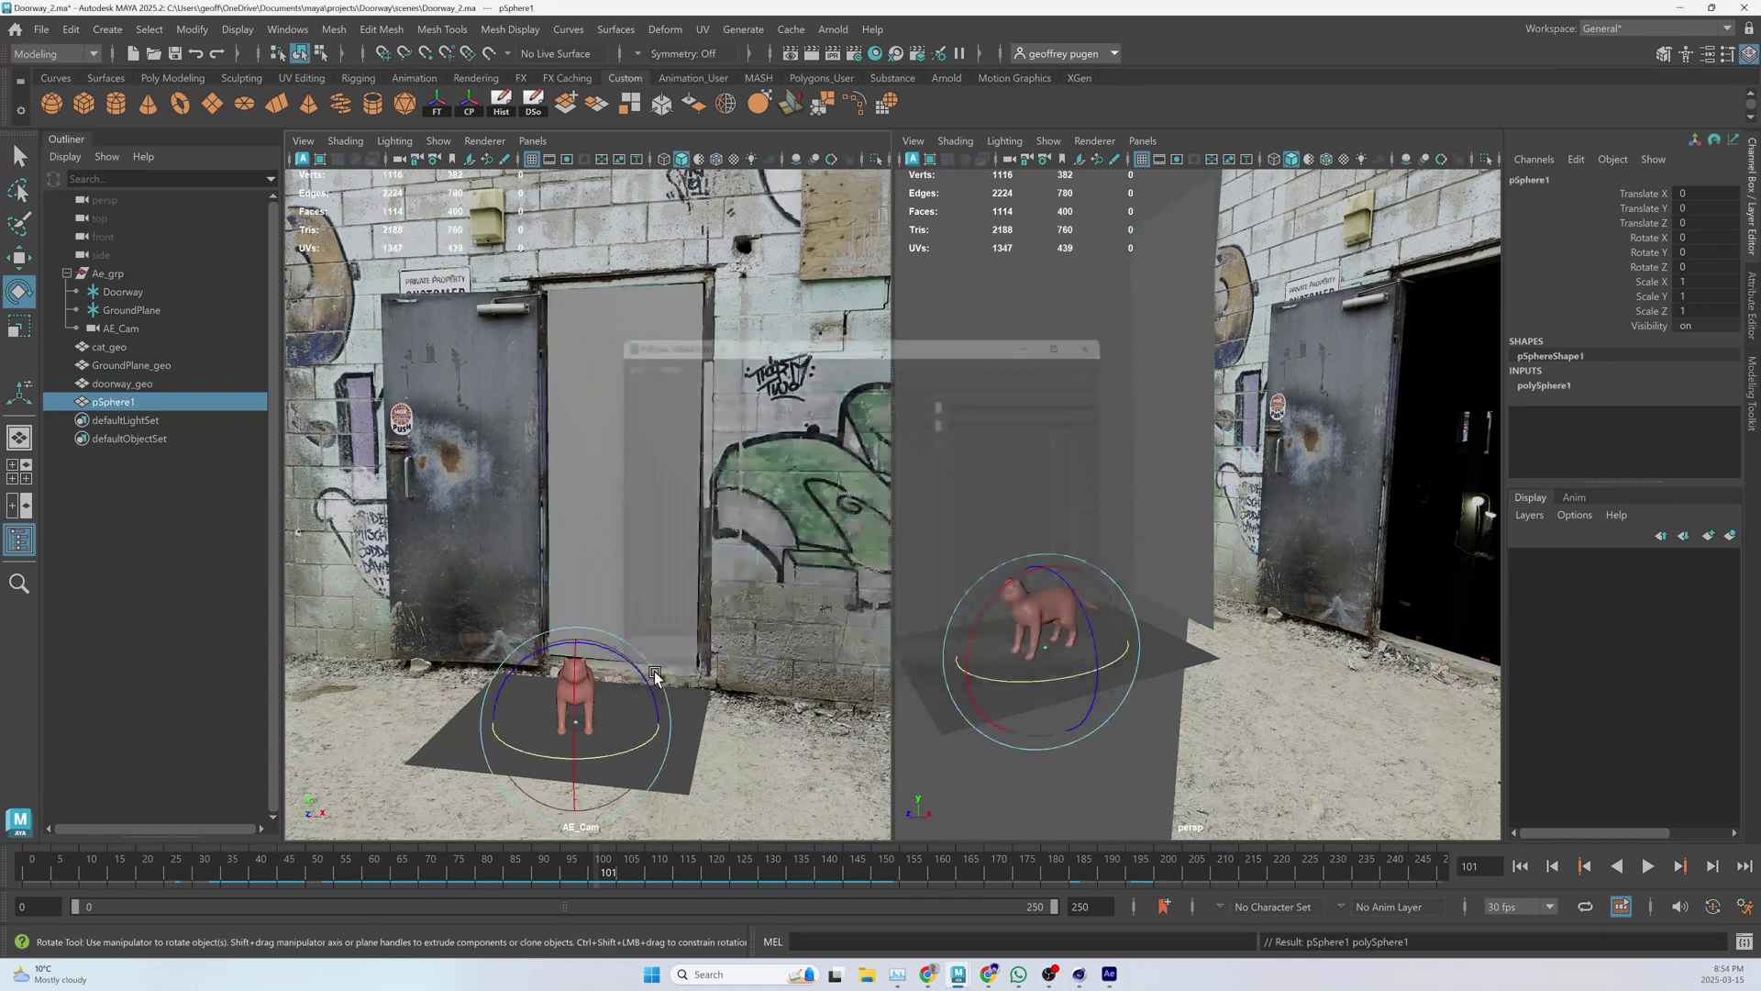
key(r)
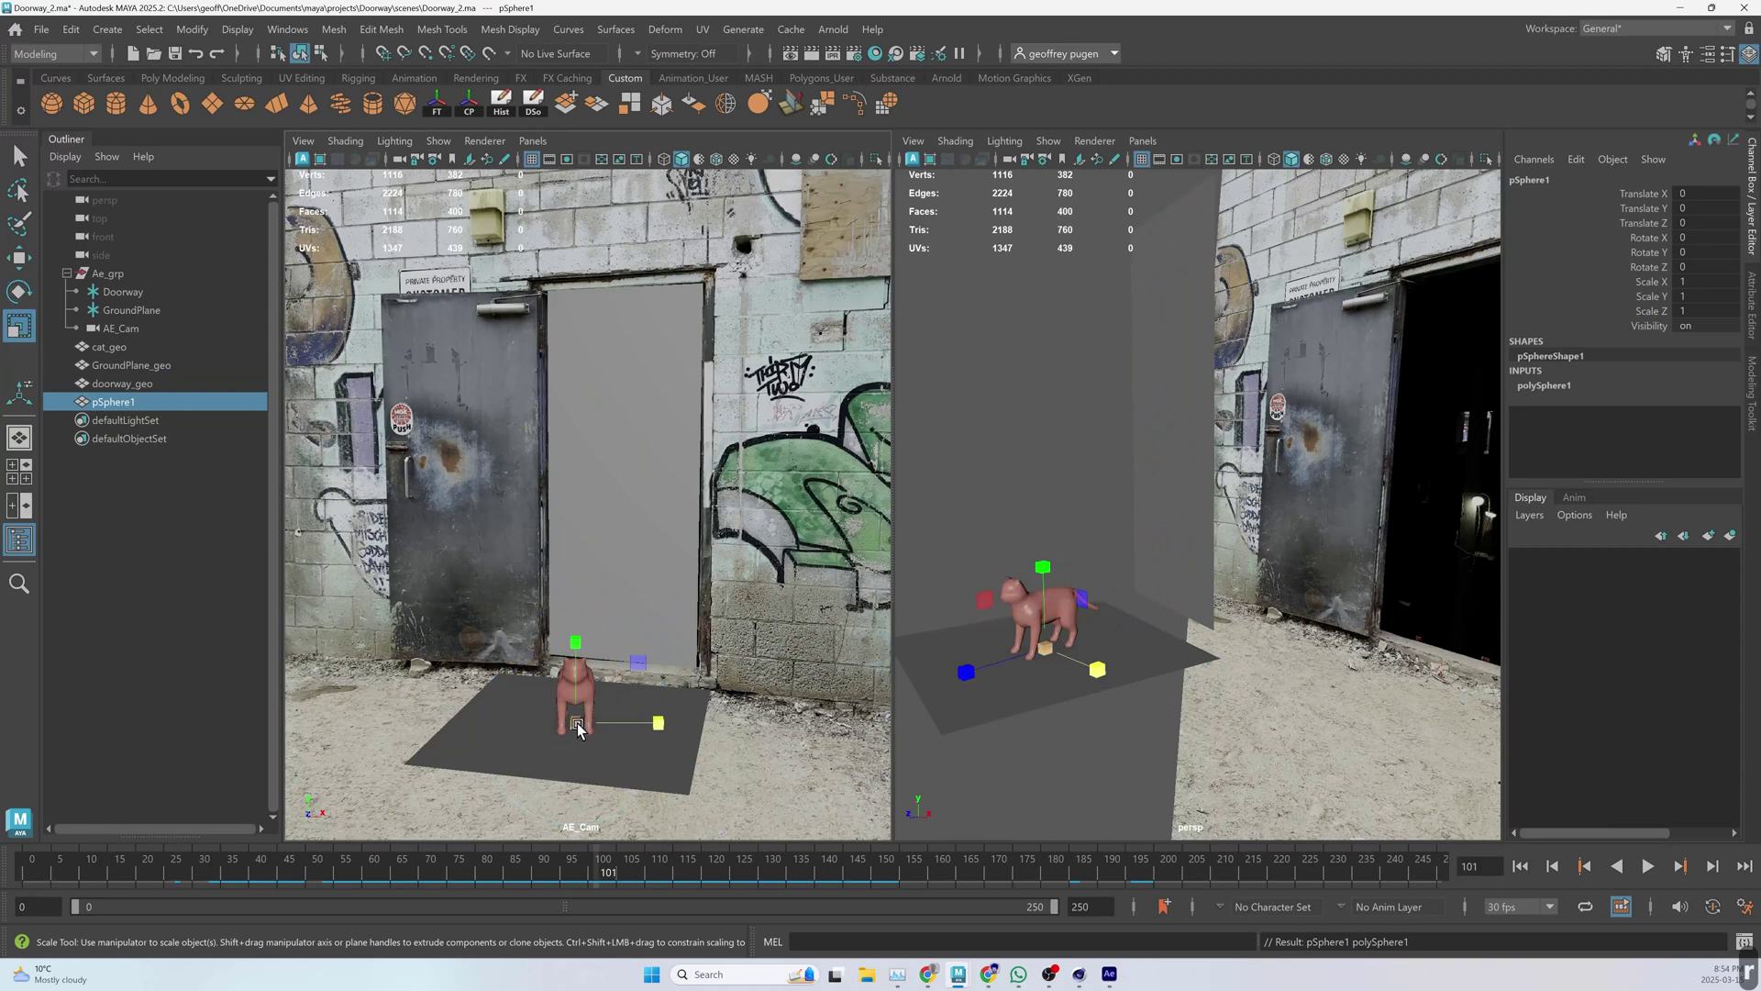
drag(576, 723, 643, 719)
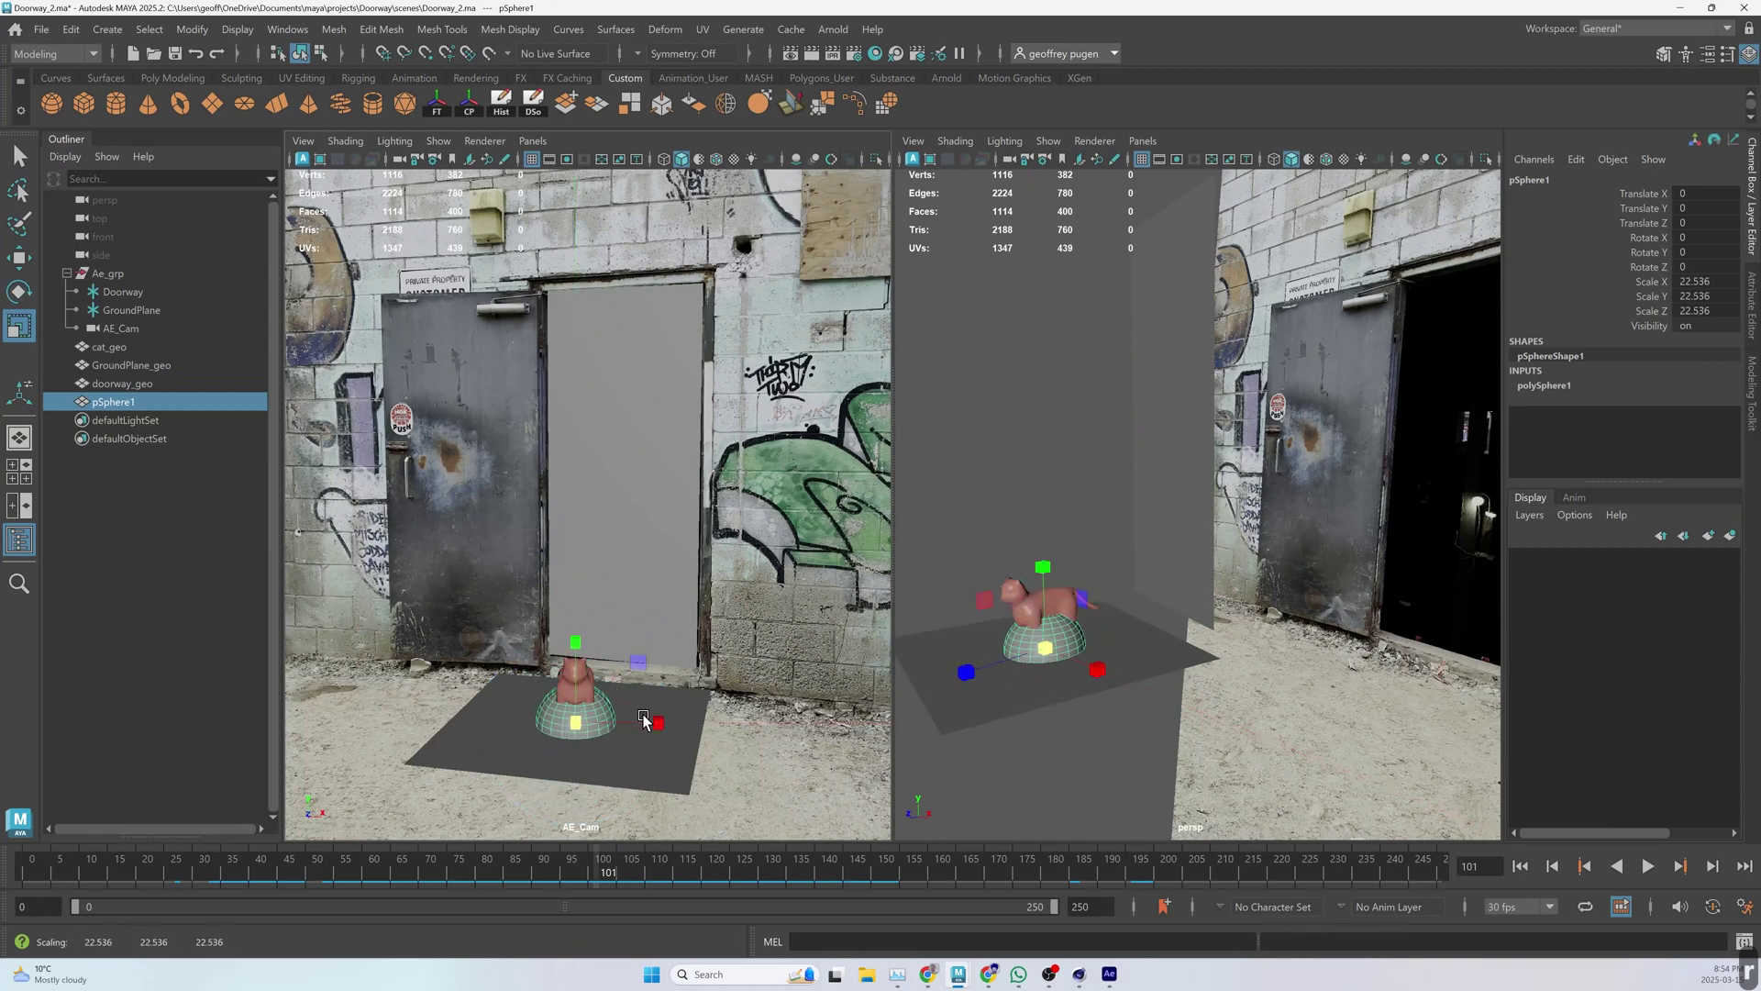
- Rename the new sphere to orb_geo
double_click(125, 404)
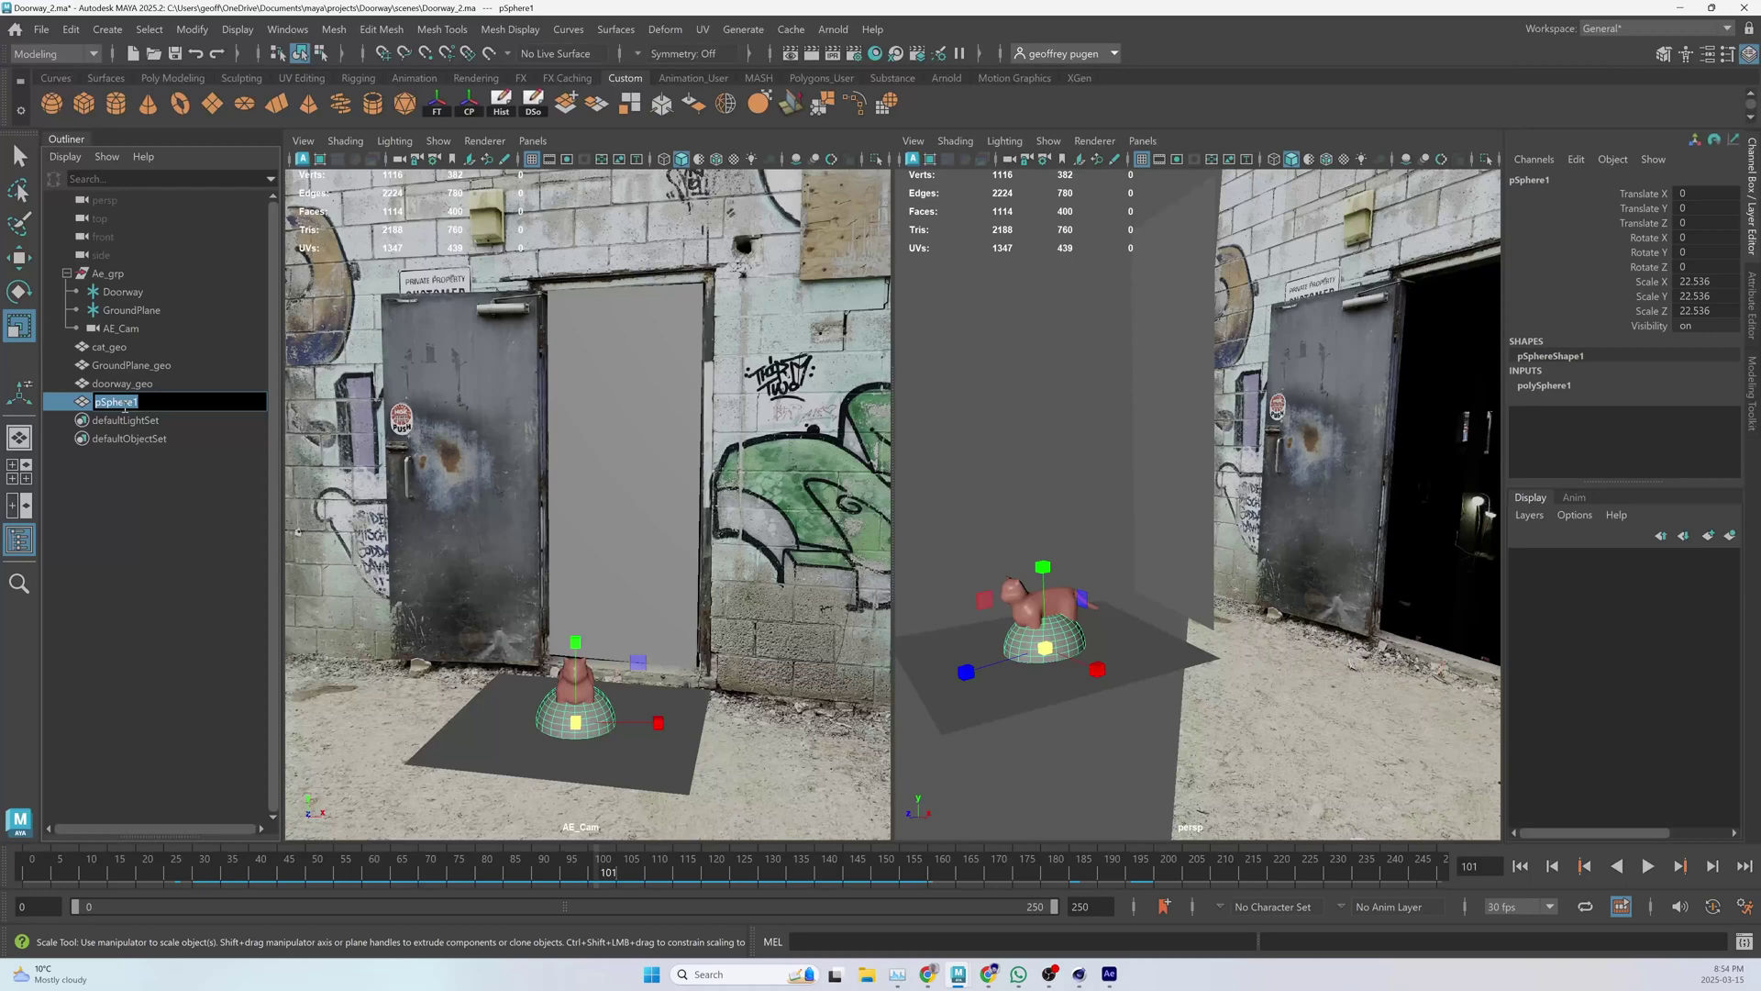
text(o)
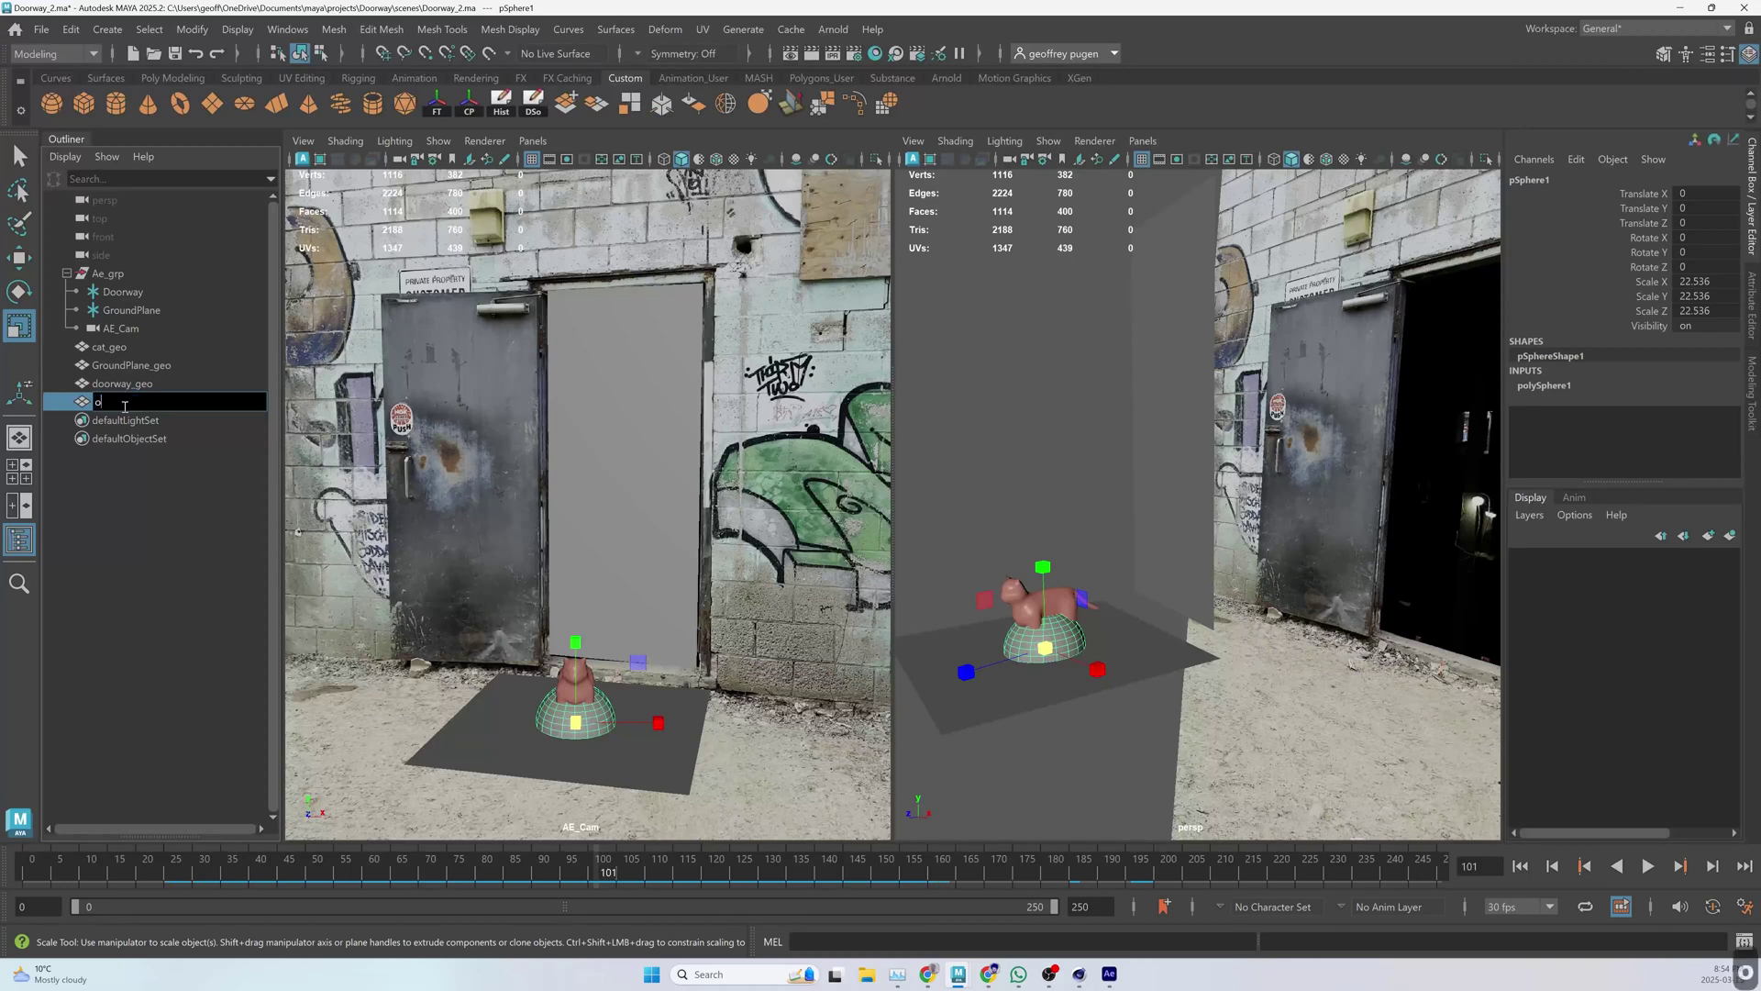
text(rb geo)
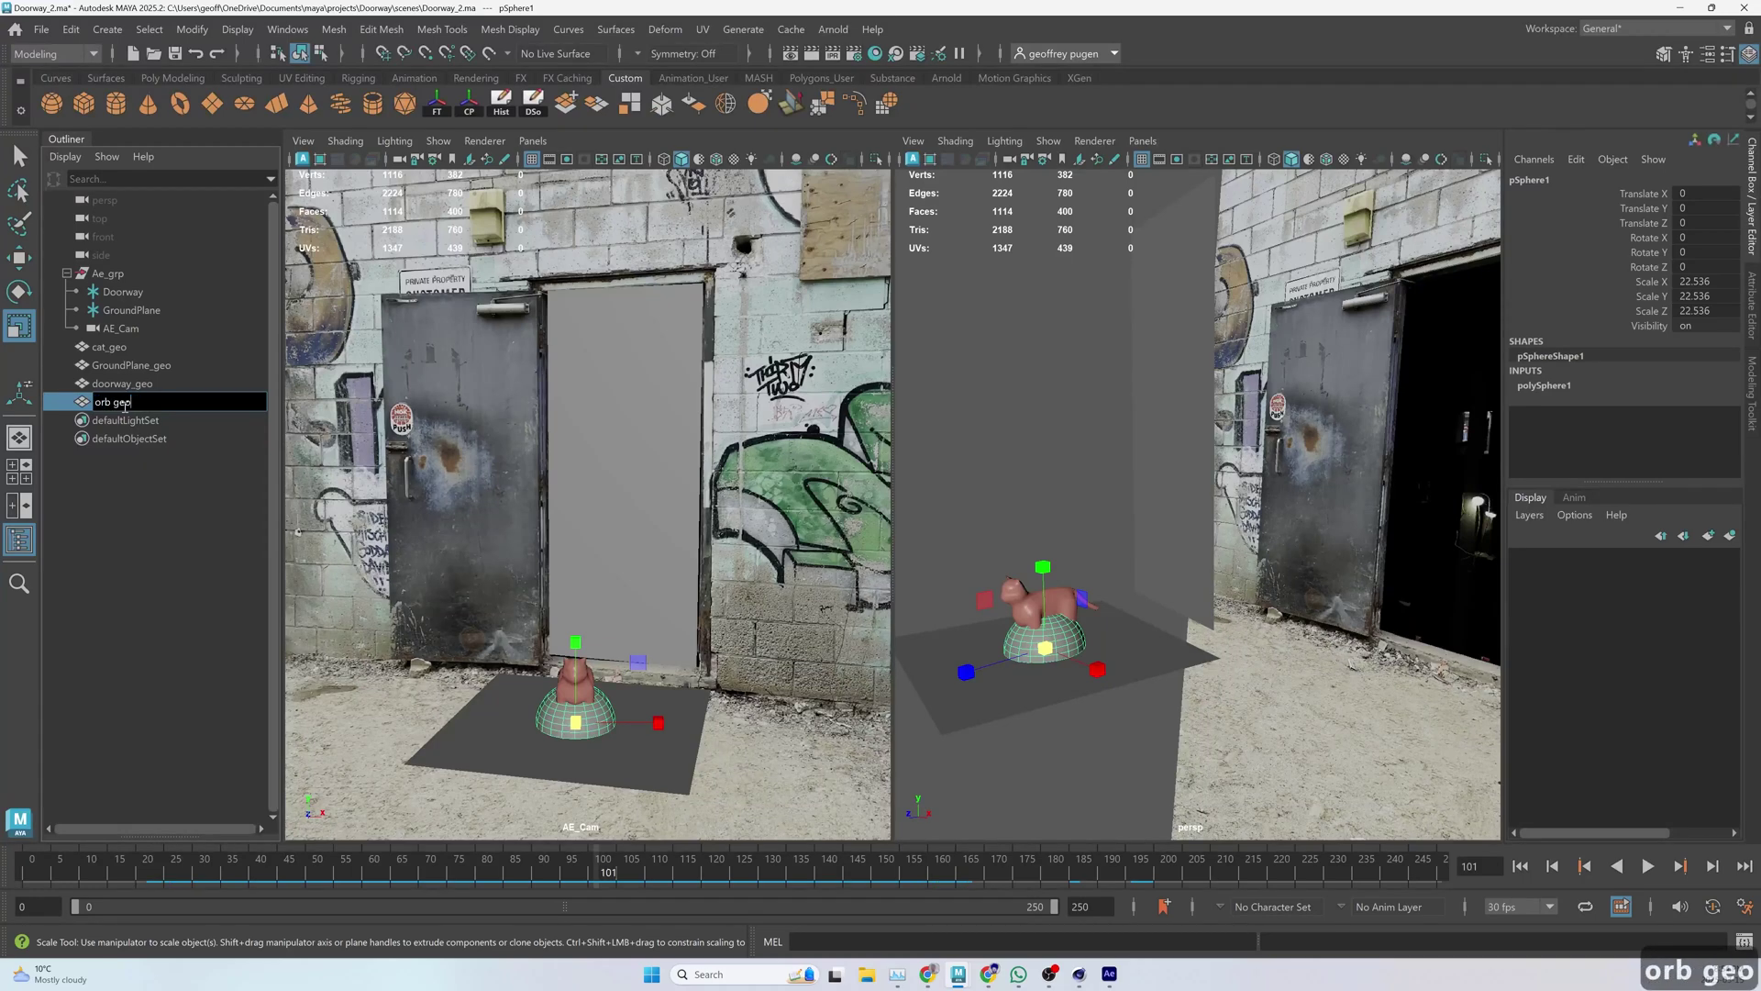
key(Return)
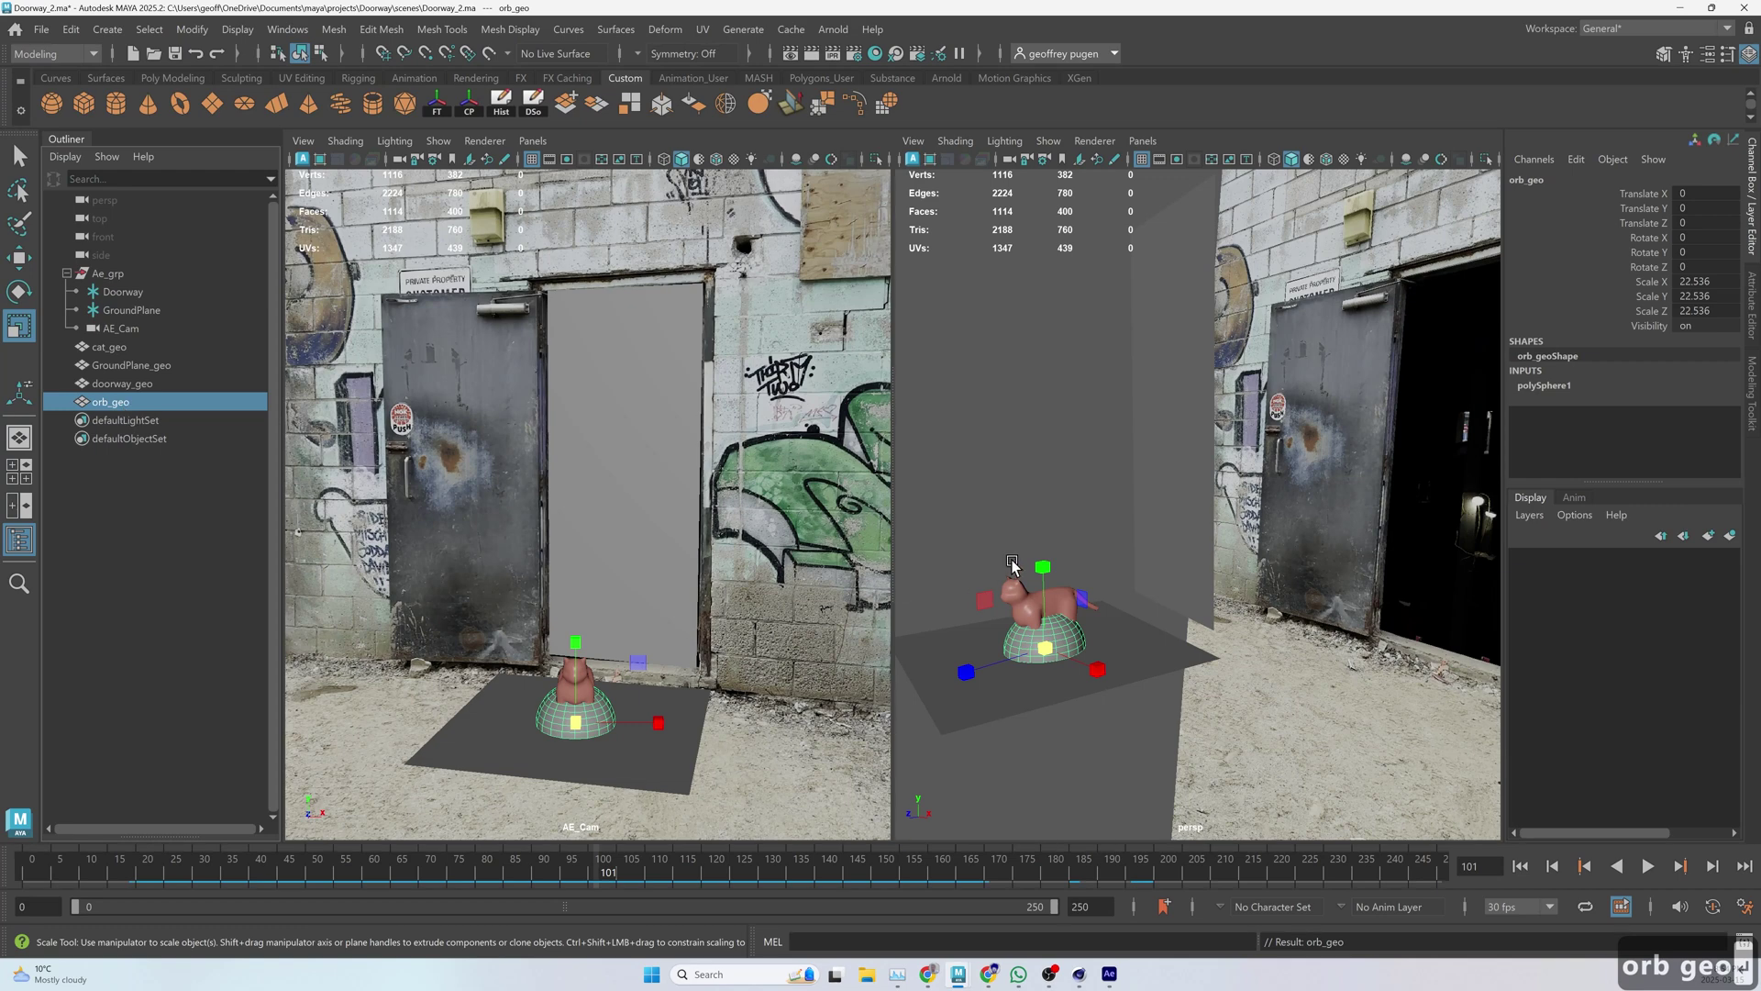
- Move orb_geo behind the doorway plane to about -266.6 in Z and raise it to about 96.3 in Y
key(w)
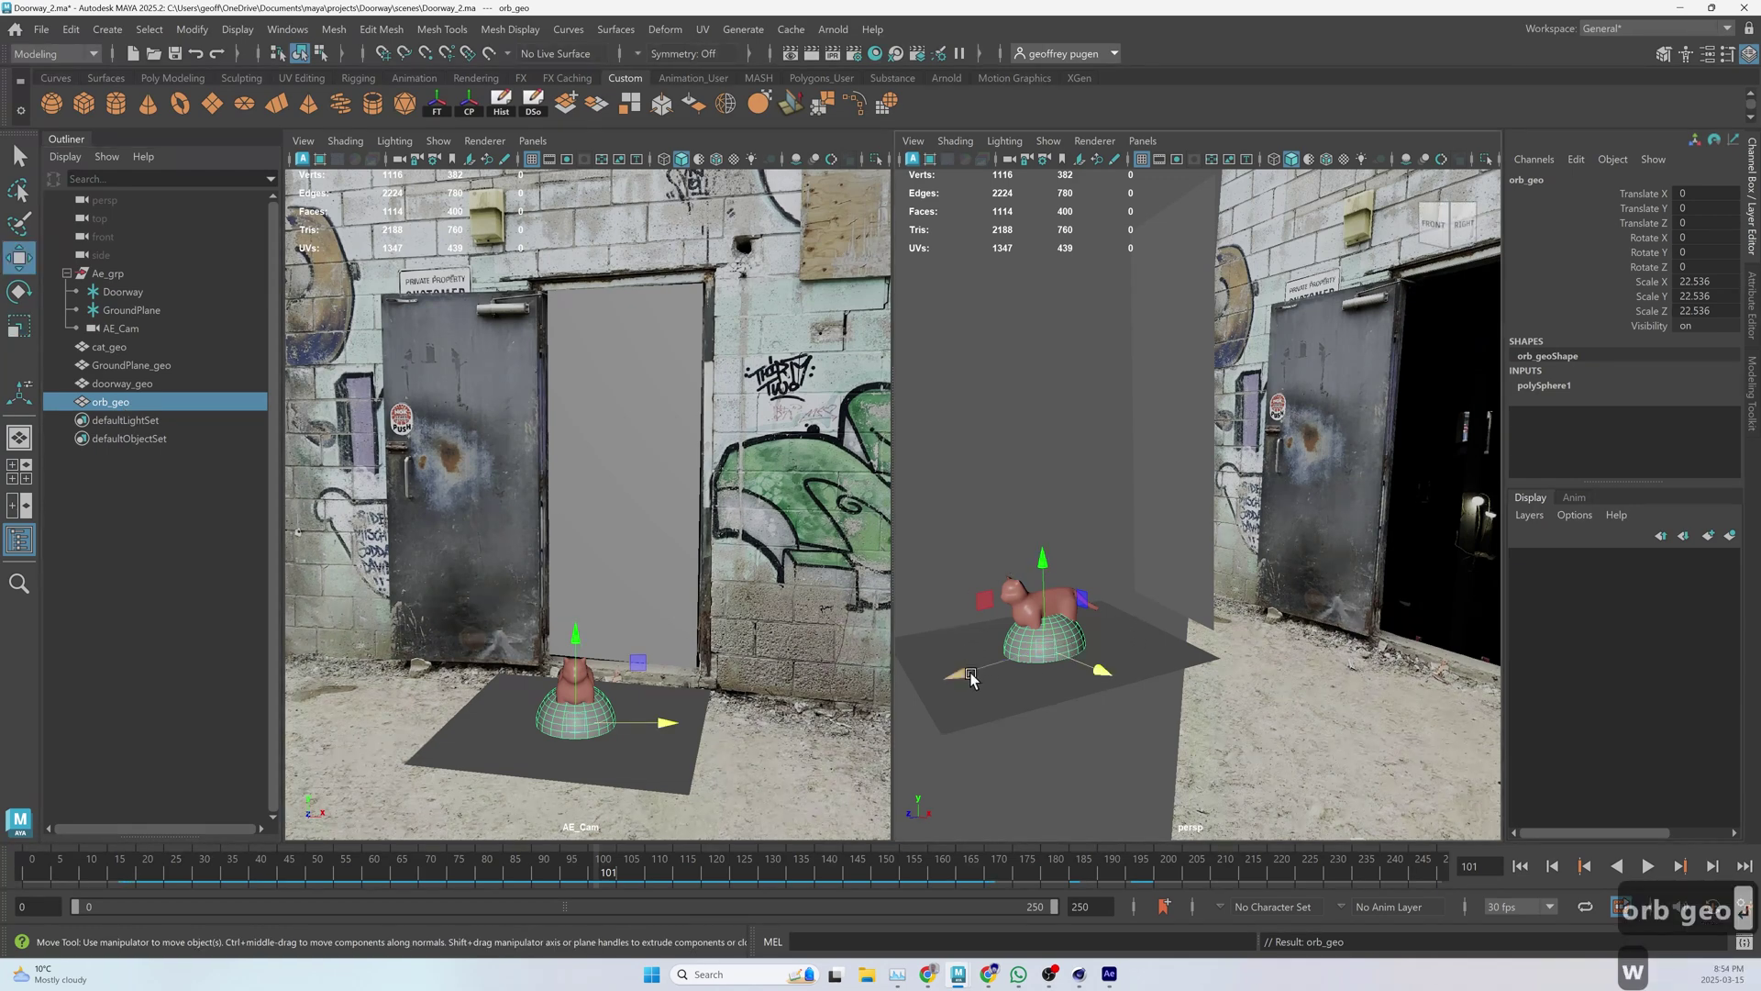
drag(1067, 650, 1286, 624)
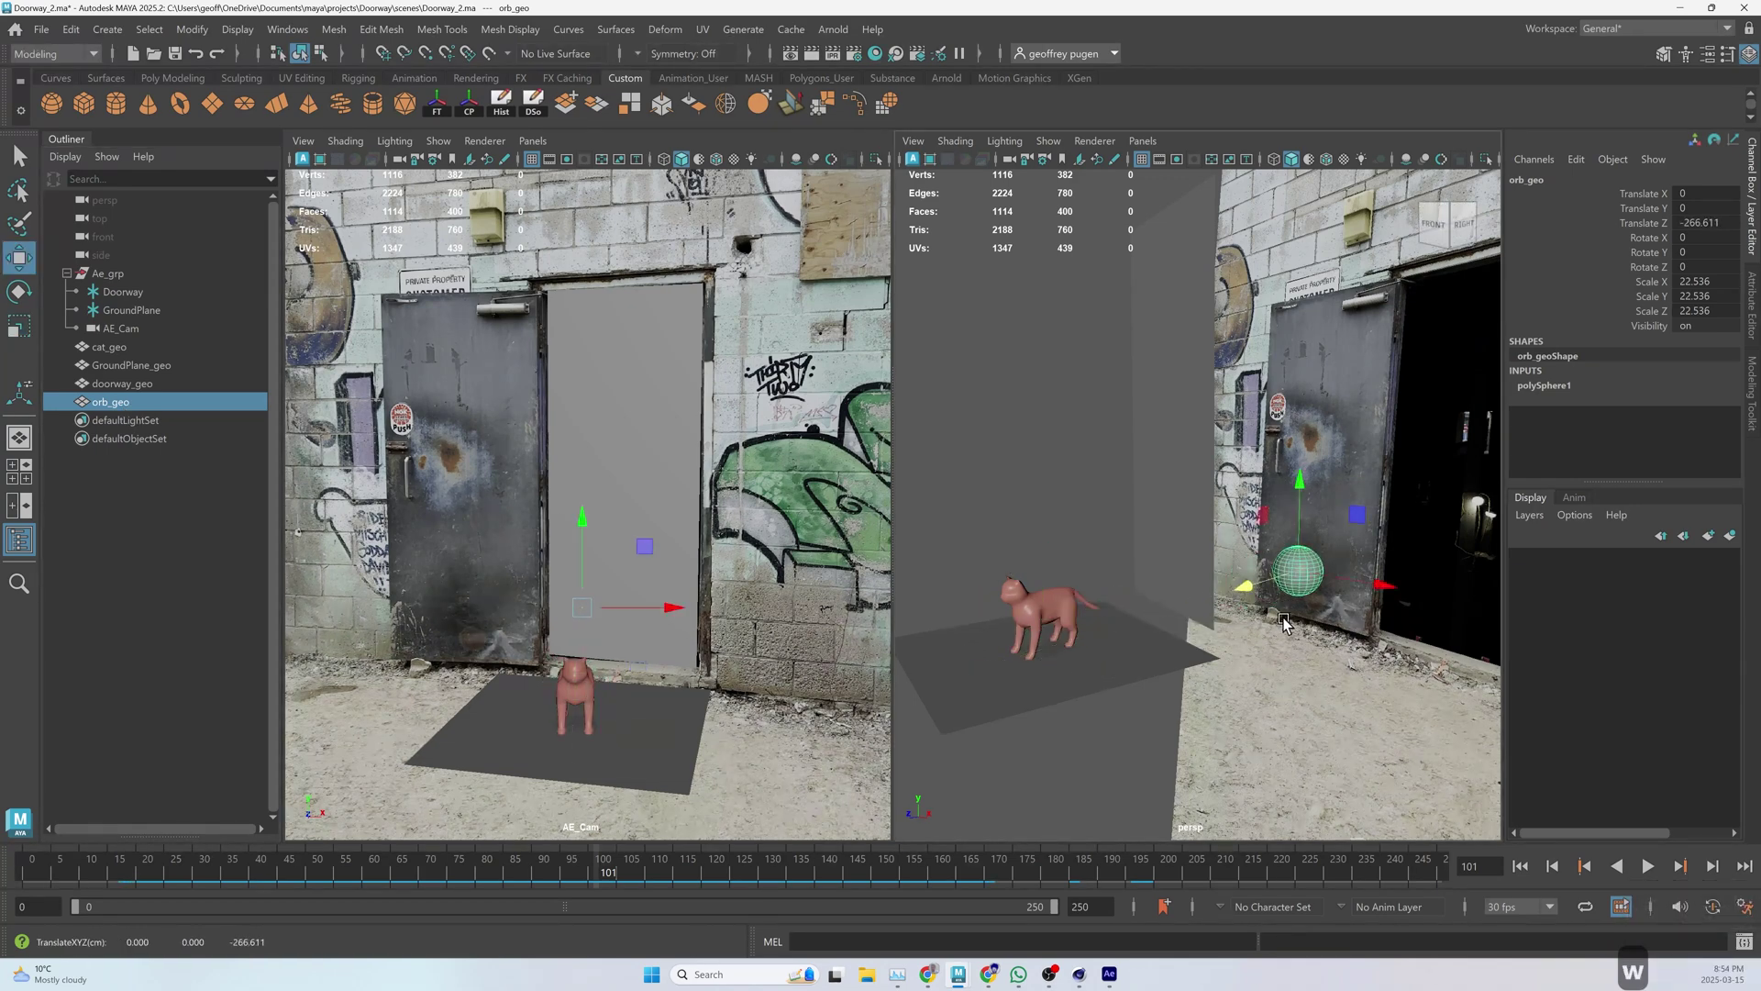
drag(1319, 485, 1328, 384)
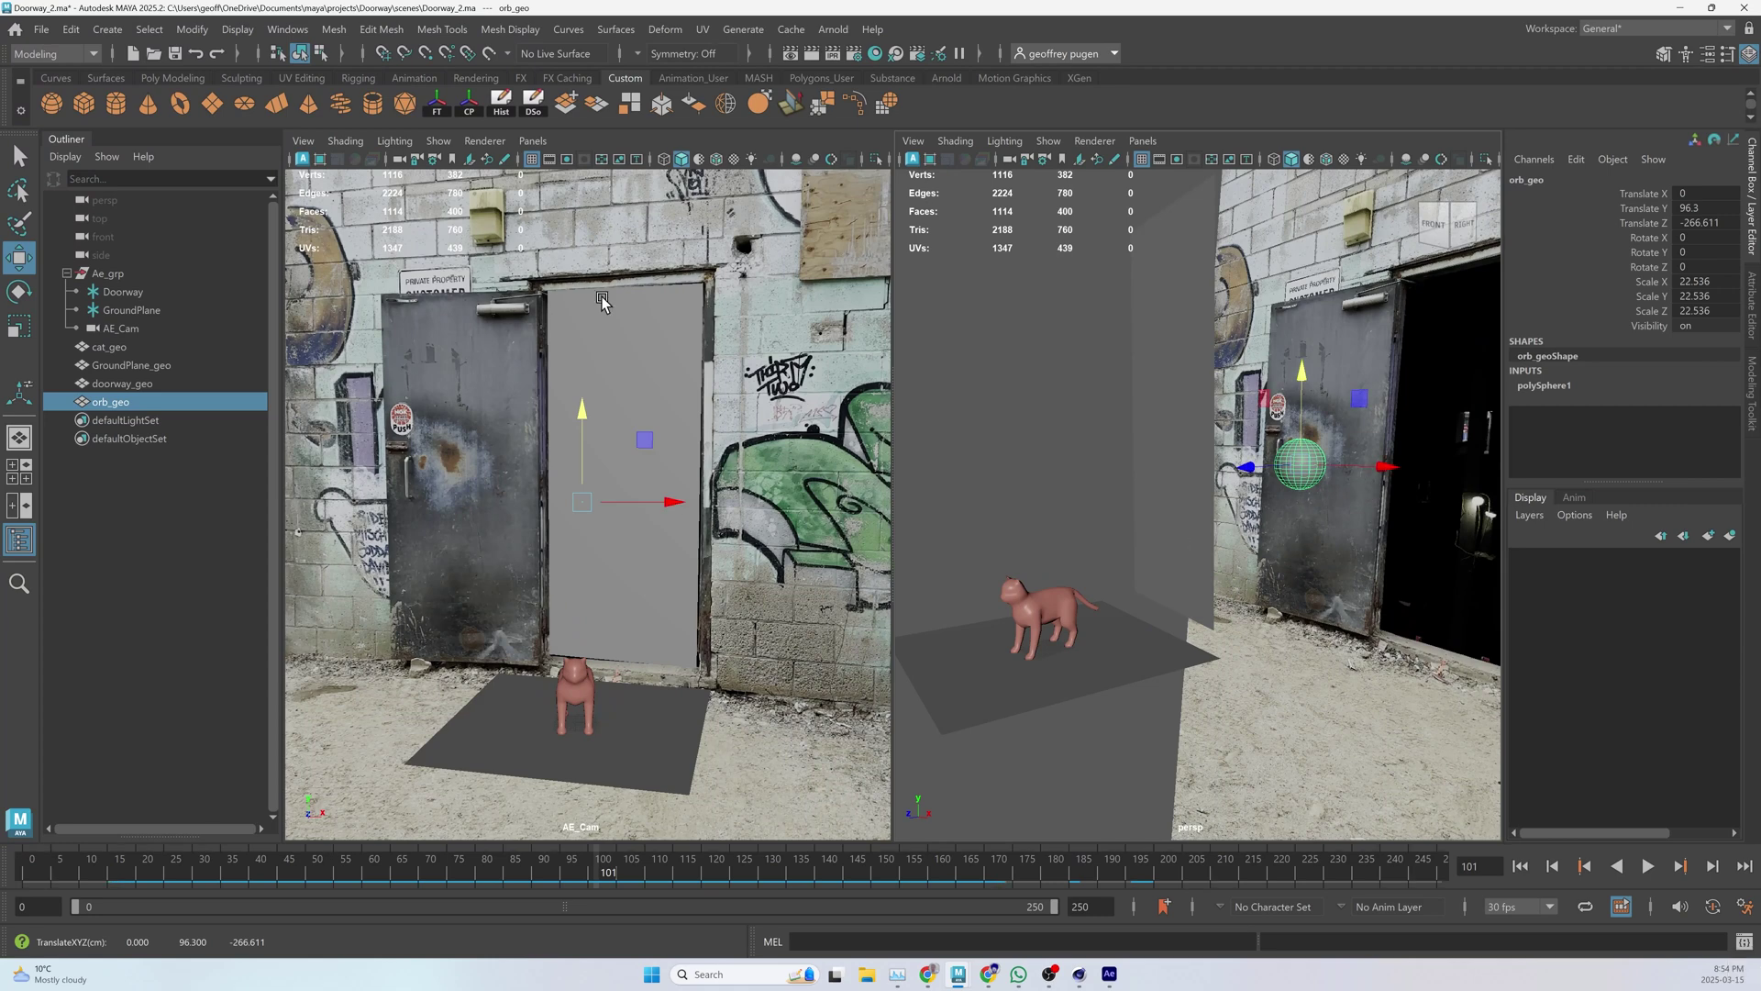
- Hide doorway_geo and scrub through the timeline to check how the orb and the cat track with the footage
click(142, 385)
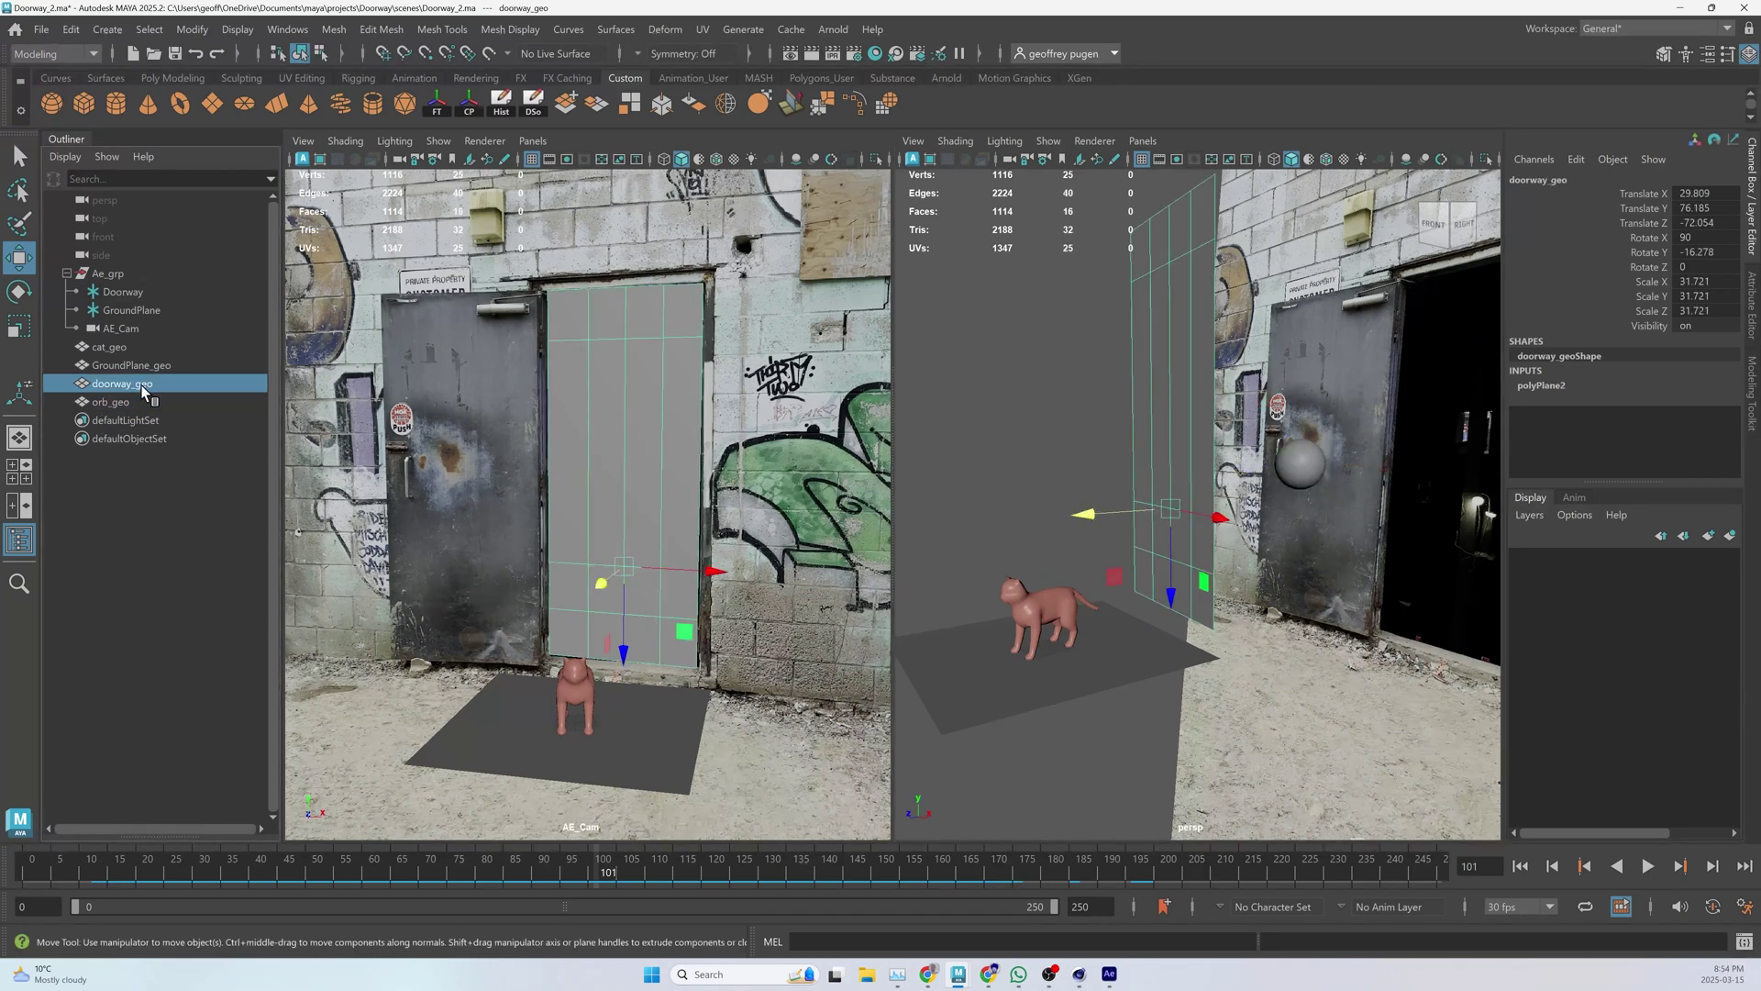
key(ctrl+h)
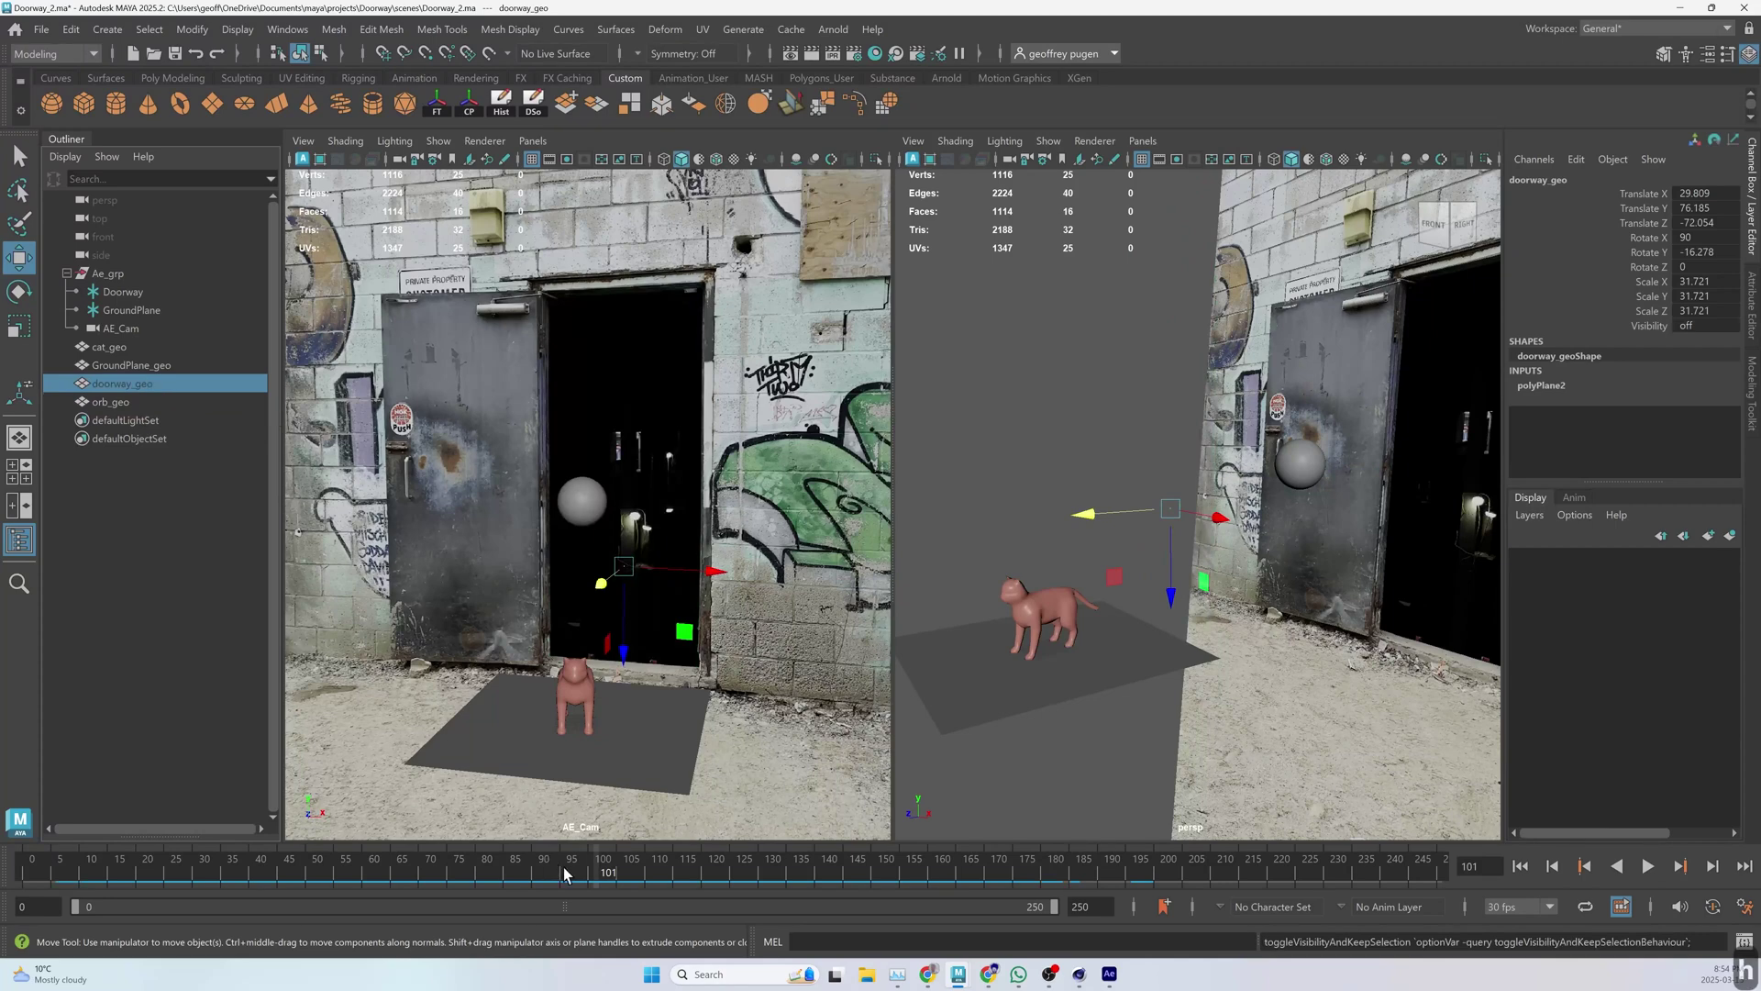
drag(563, 867, 89, 872)
drag(562, 862, 998, 857)
drag(1192, 862, 1346, 857)
drag(485, 880, 43, 877)
click(574, 683)
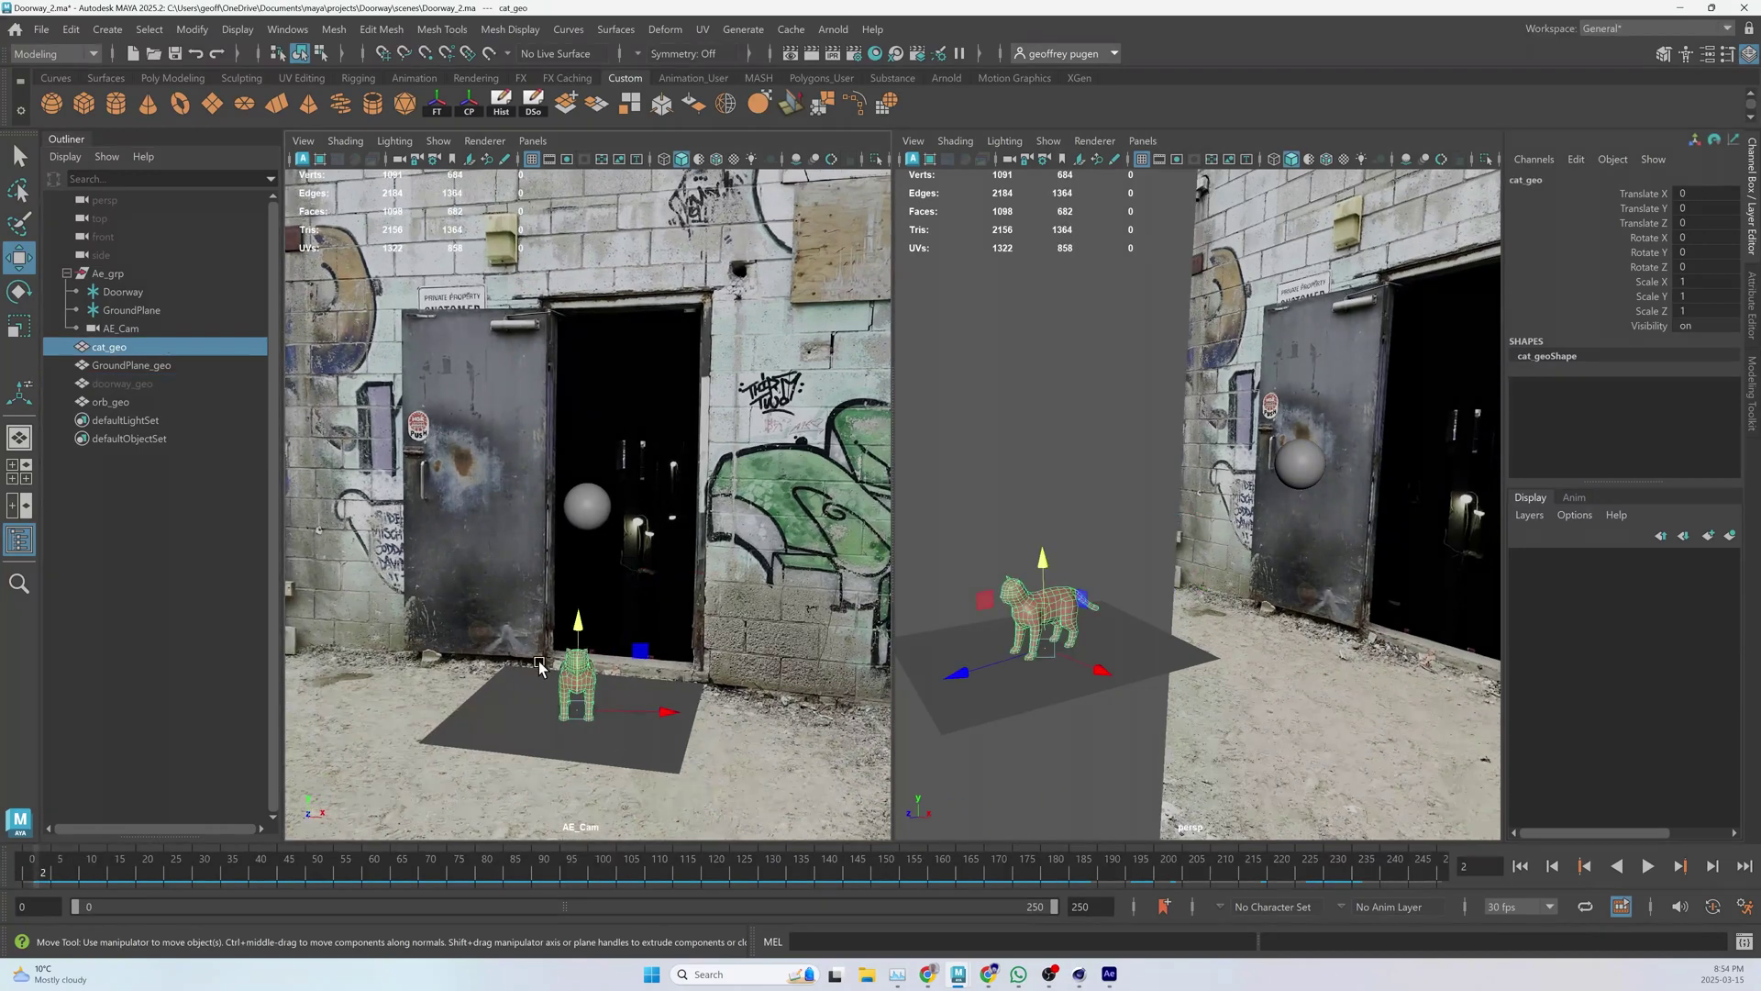
click(1051, 882)
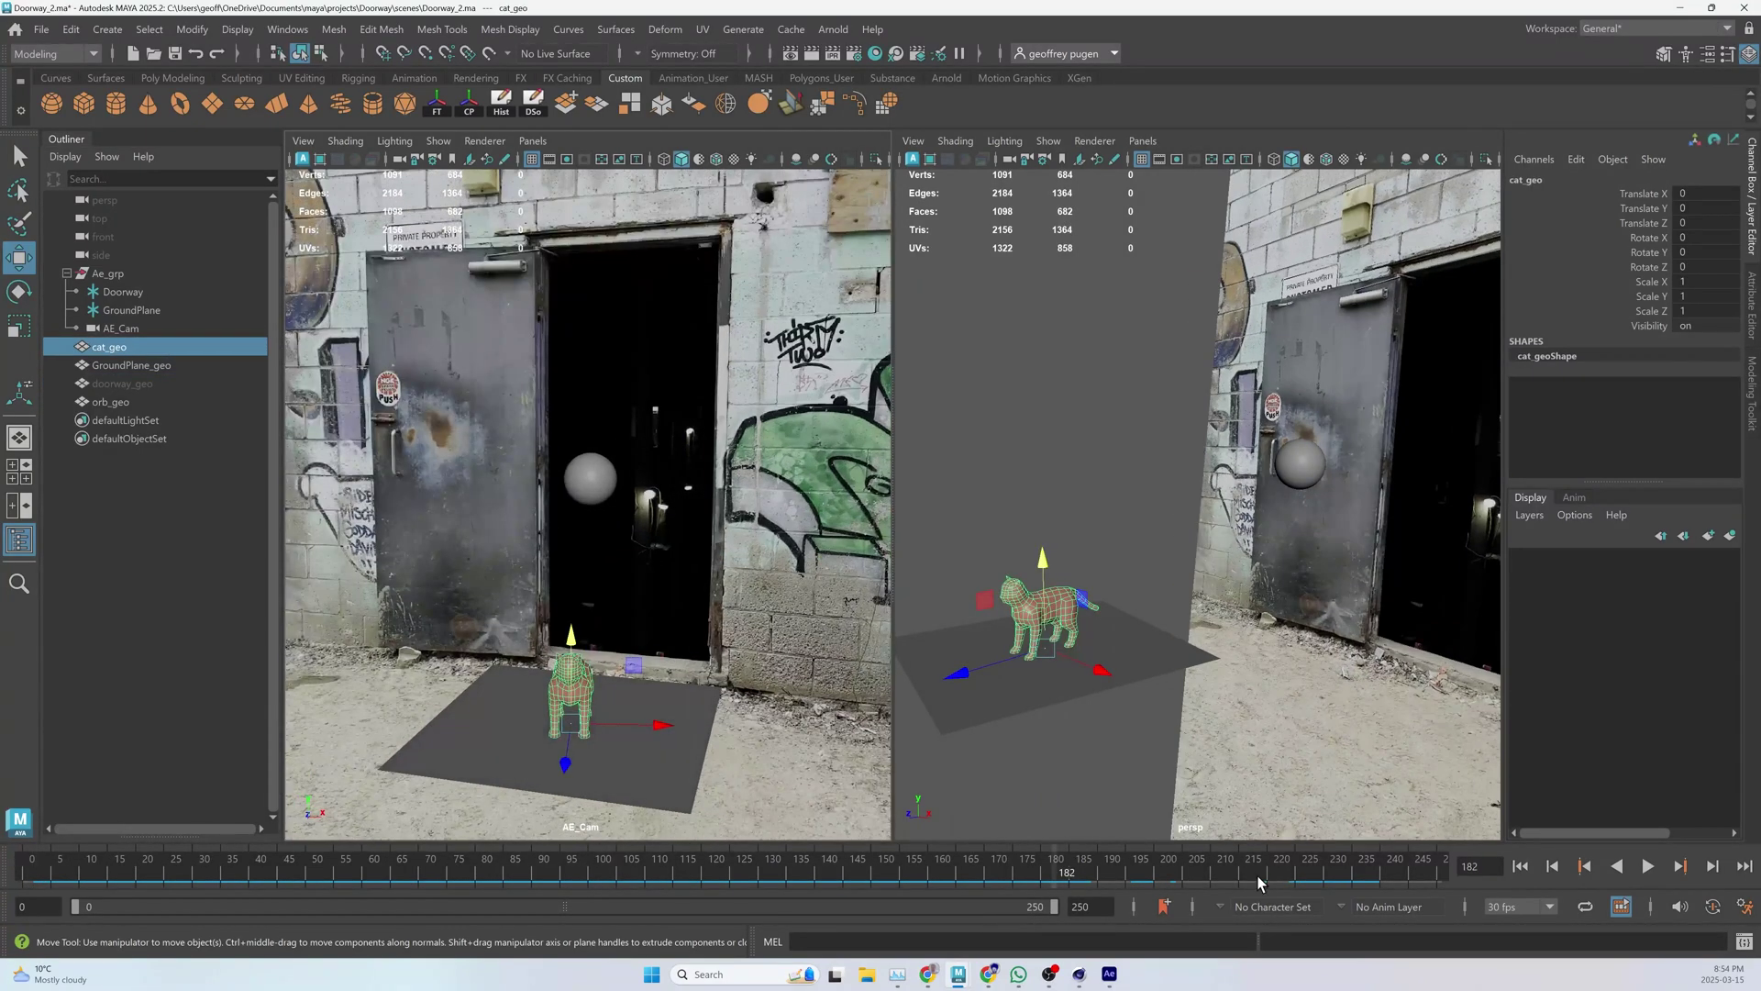
click(1258, 879)
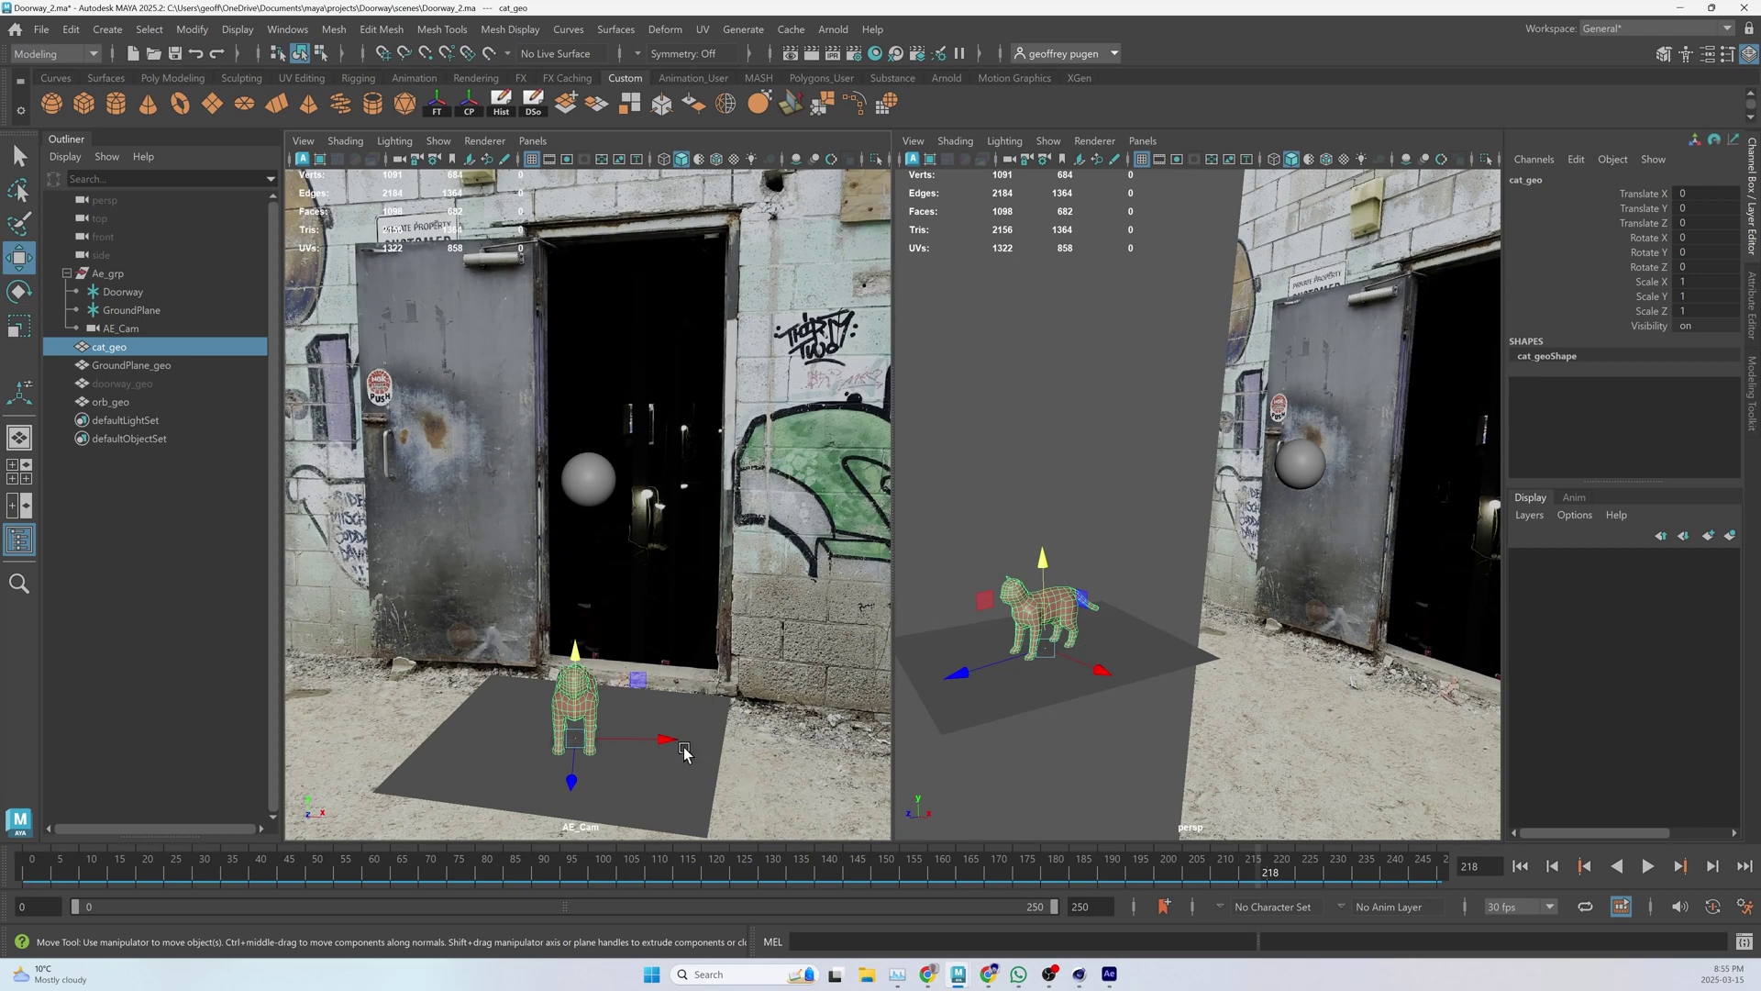
- Assign a new Arnold aiShadowMatte material to GroundPlane_geo
click(627, 796)
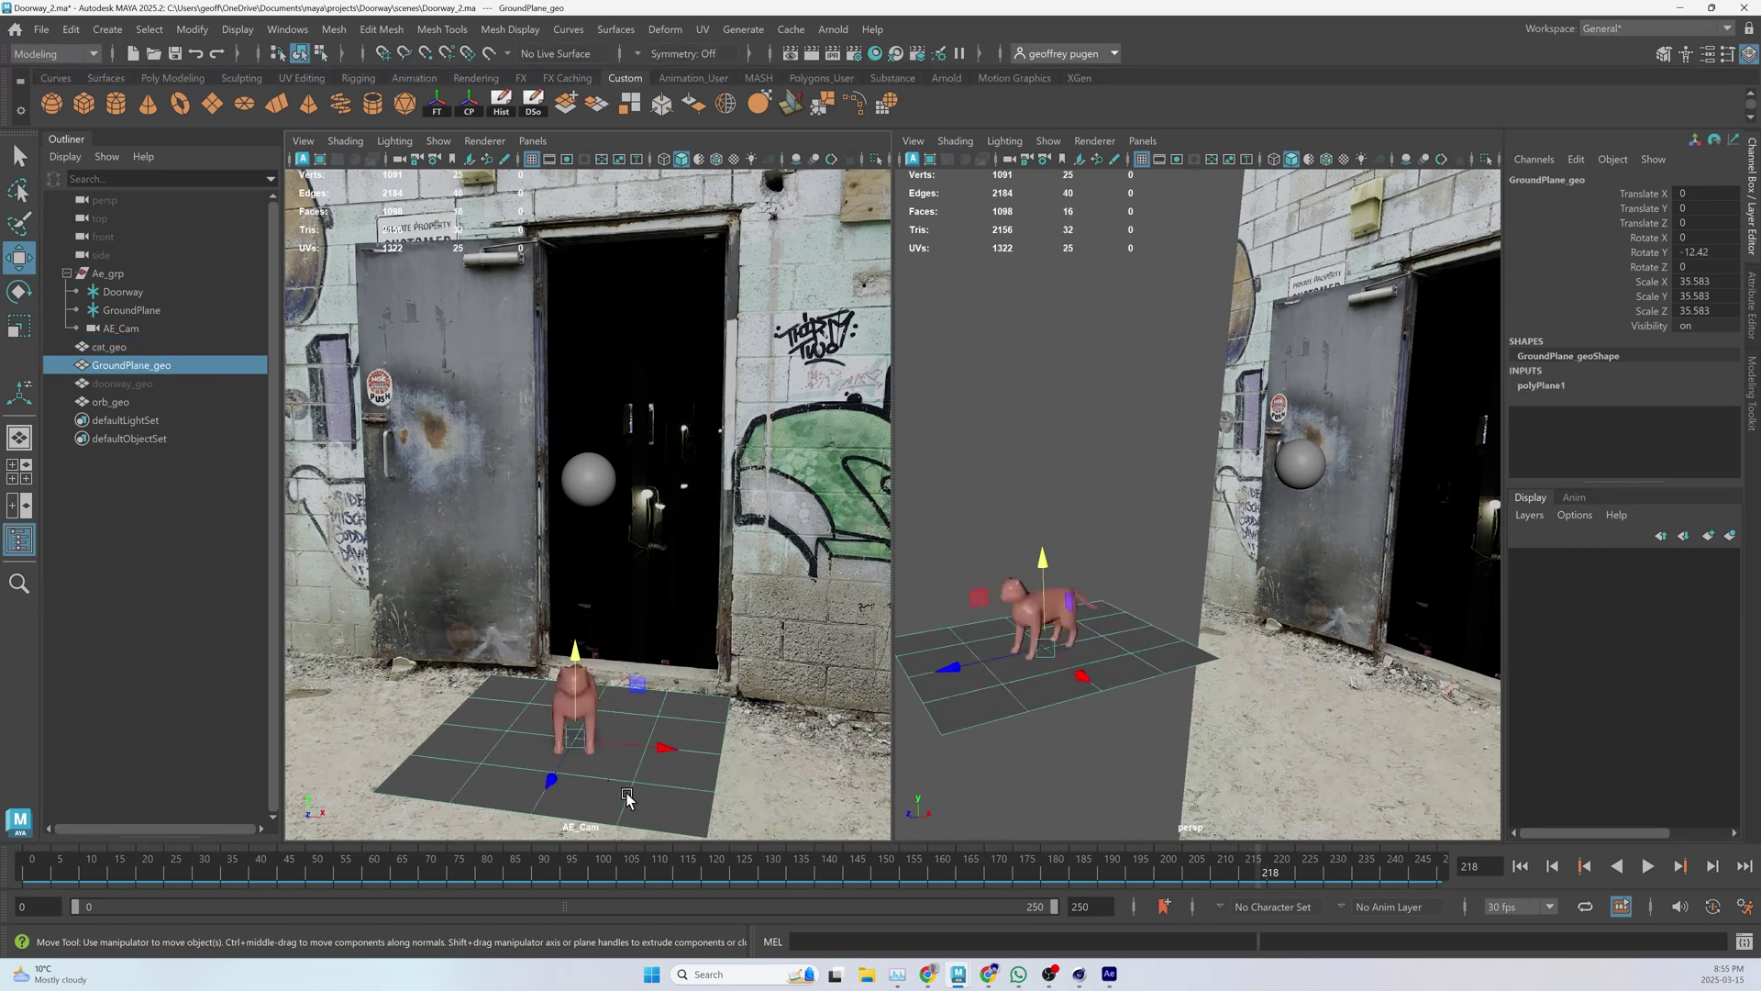
right_click(517, 720)
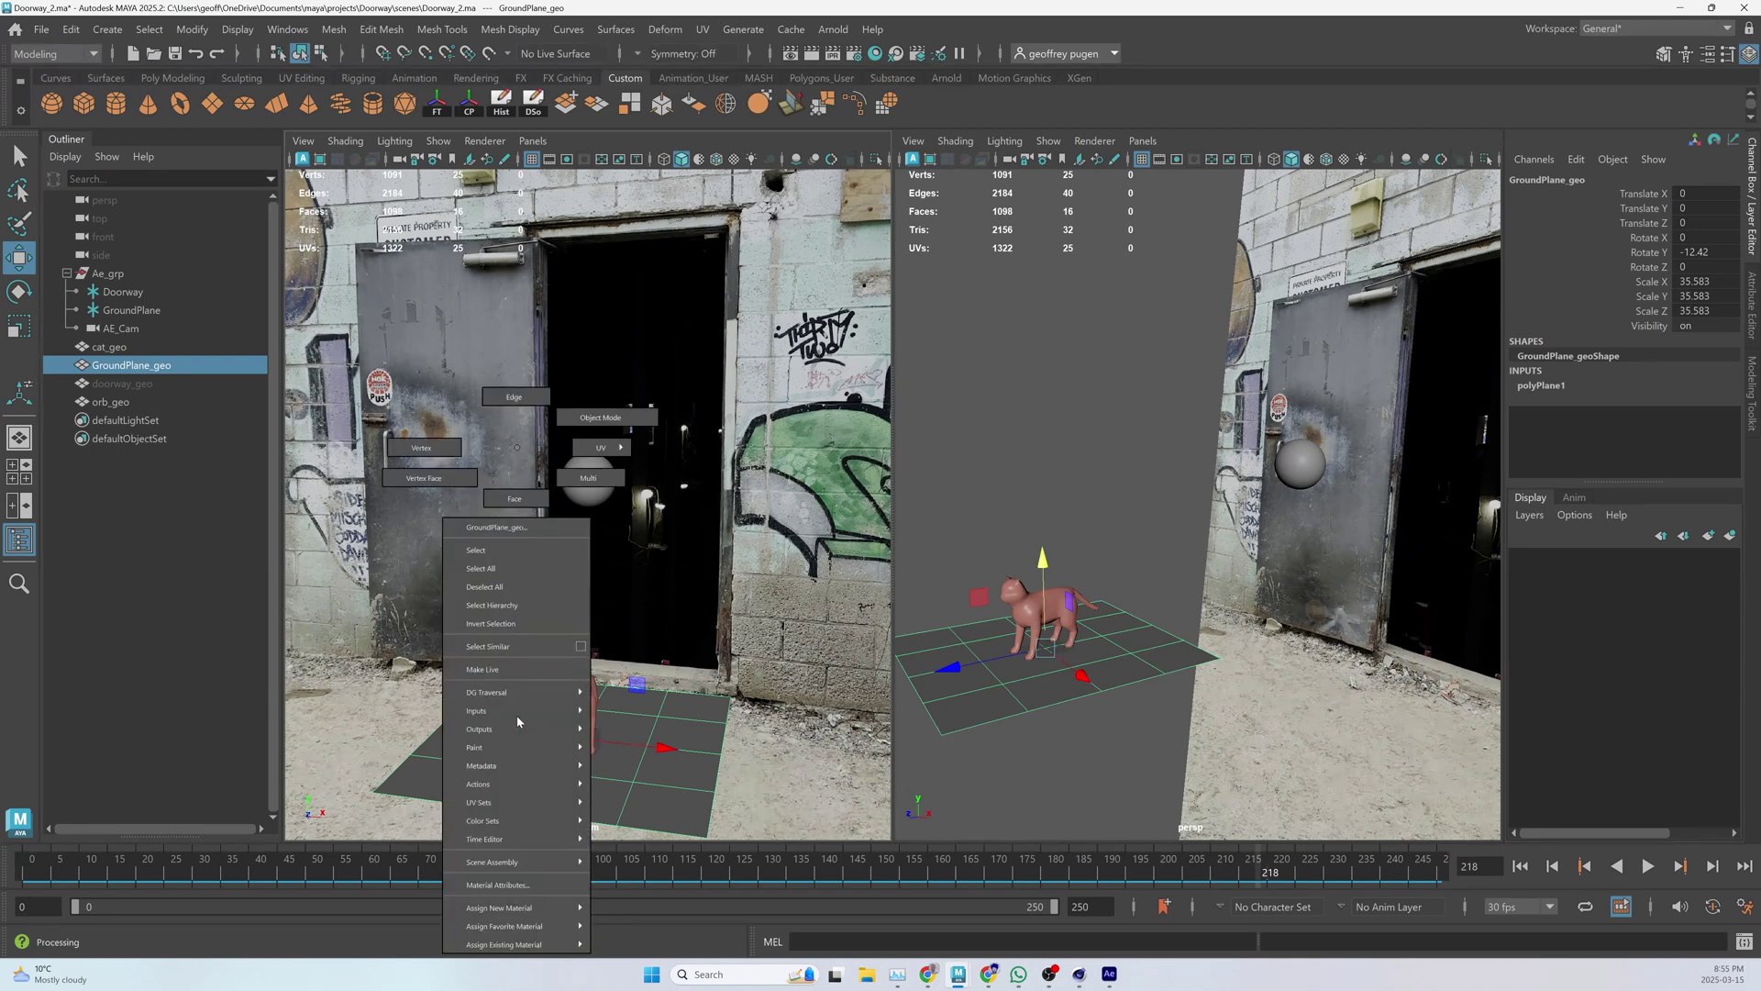
mouse_move(509, 910)
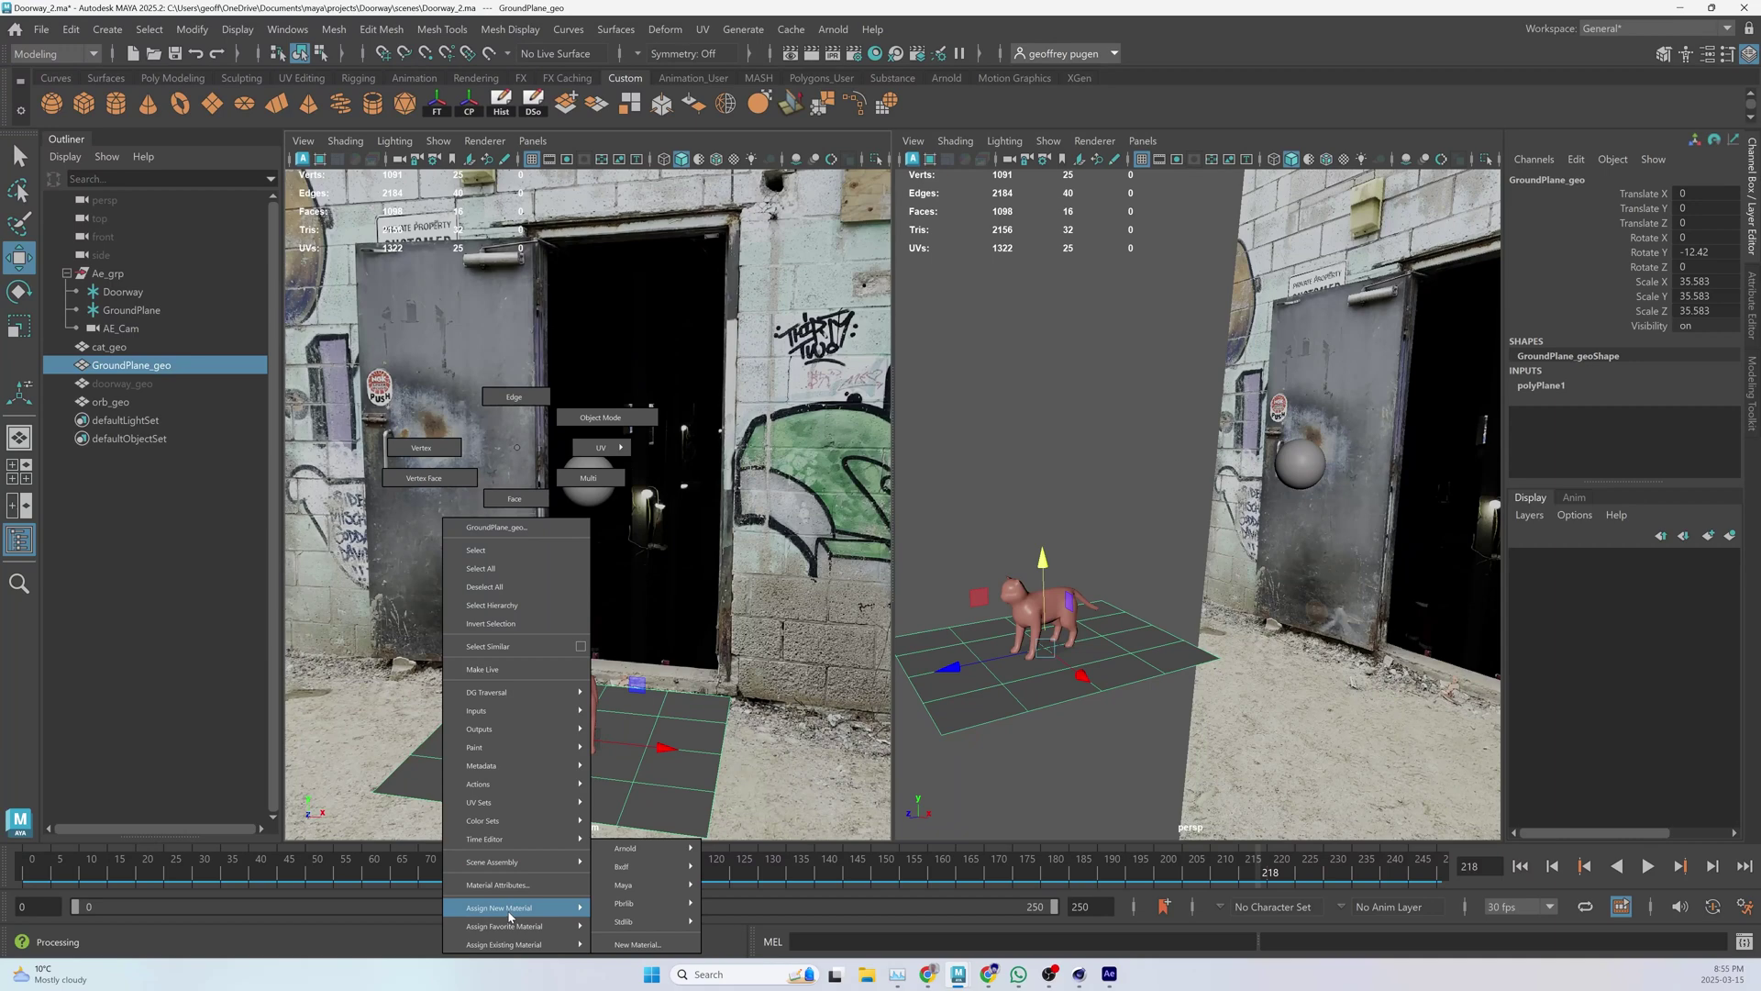
click(642, 945)
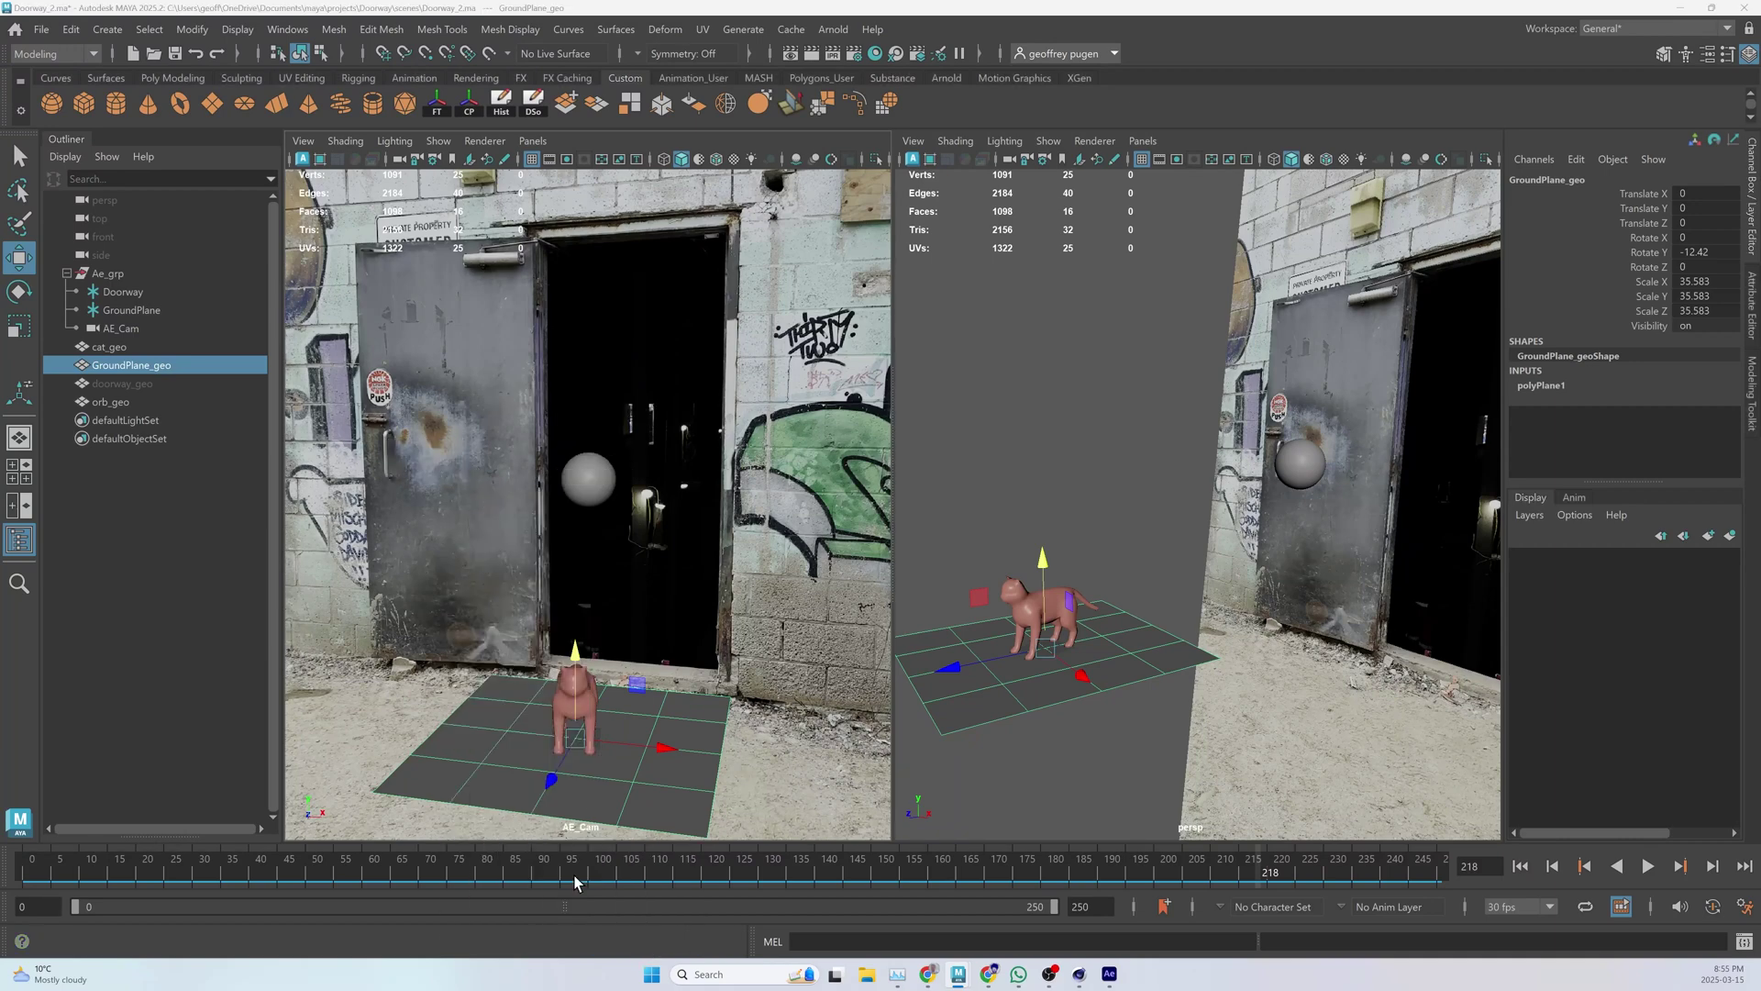
drag(627, 162, 807, 274)
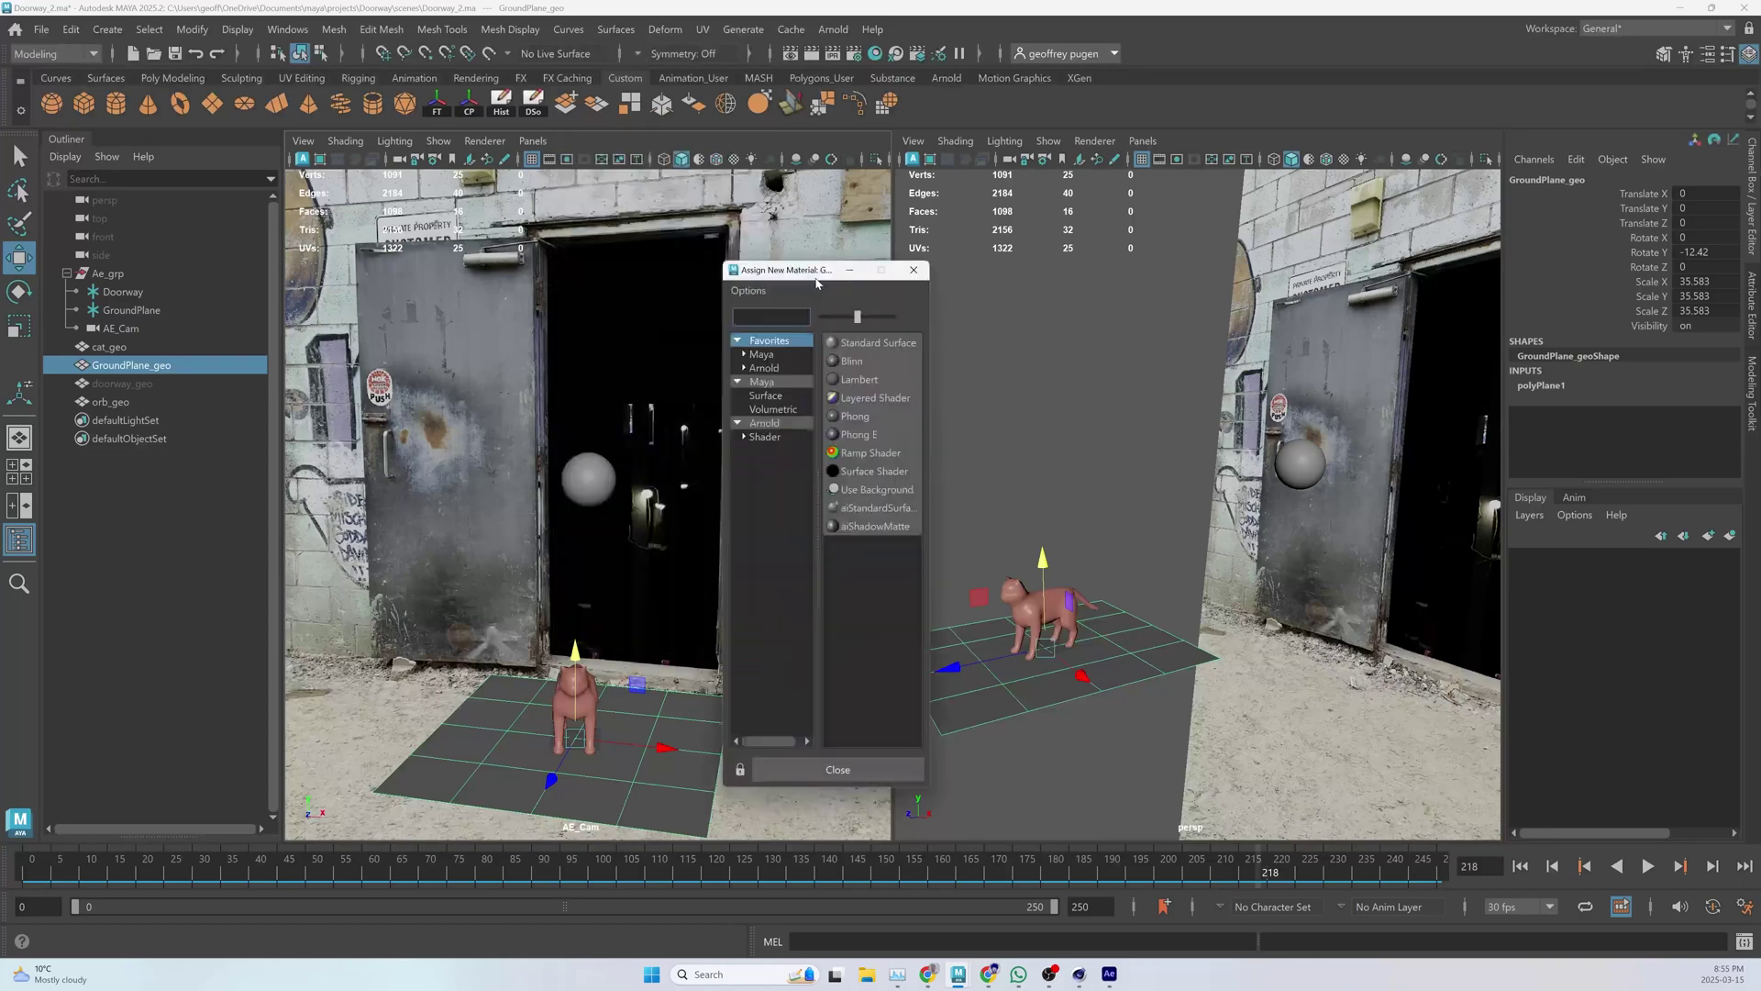
click(758, 423)
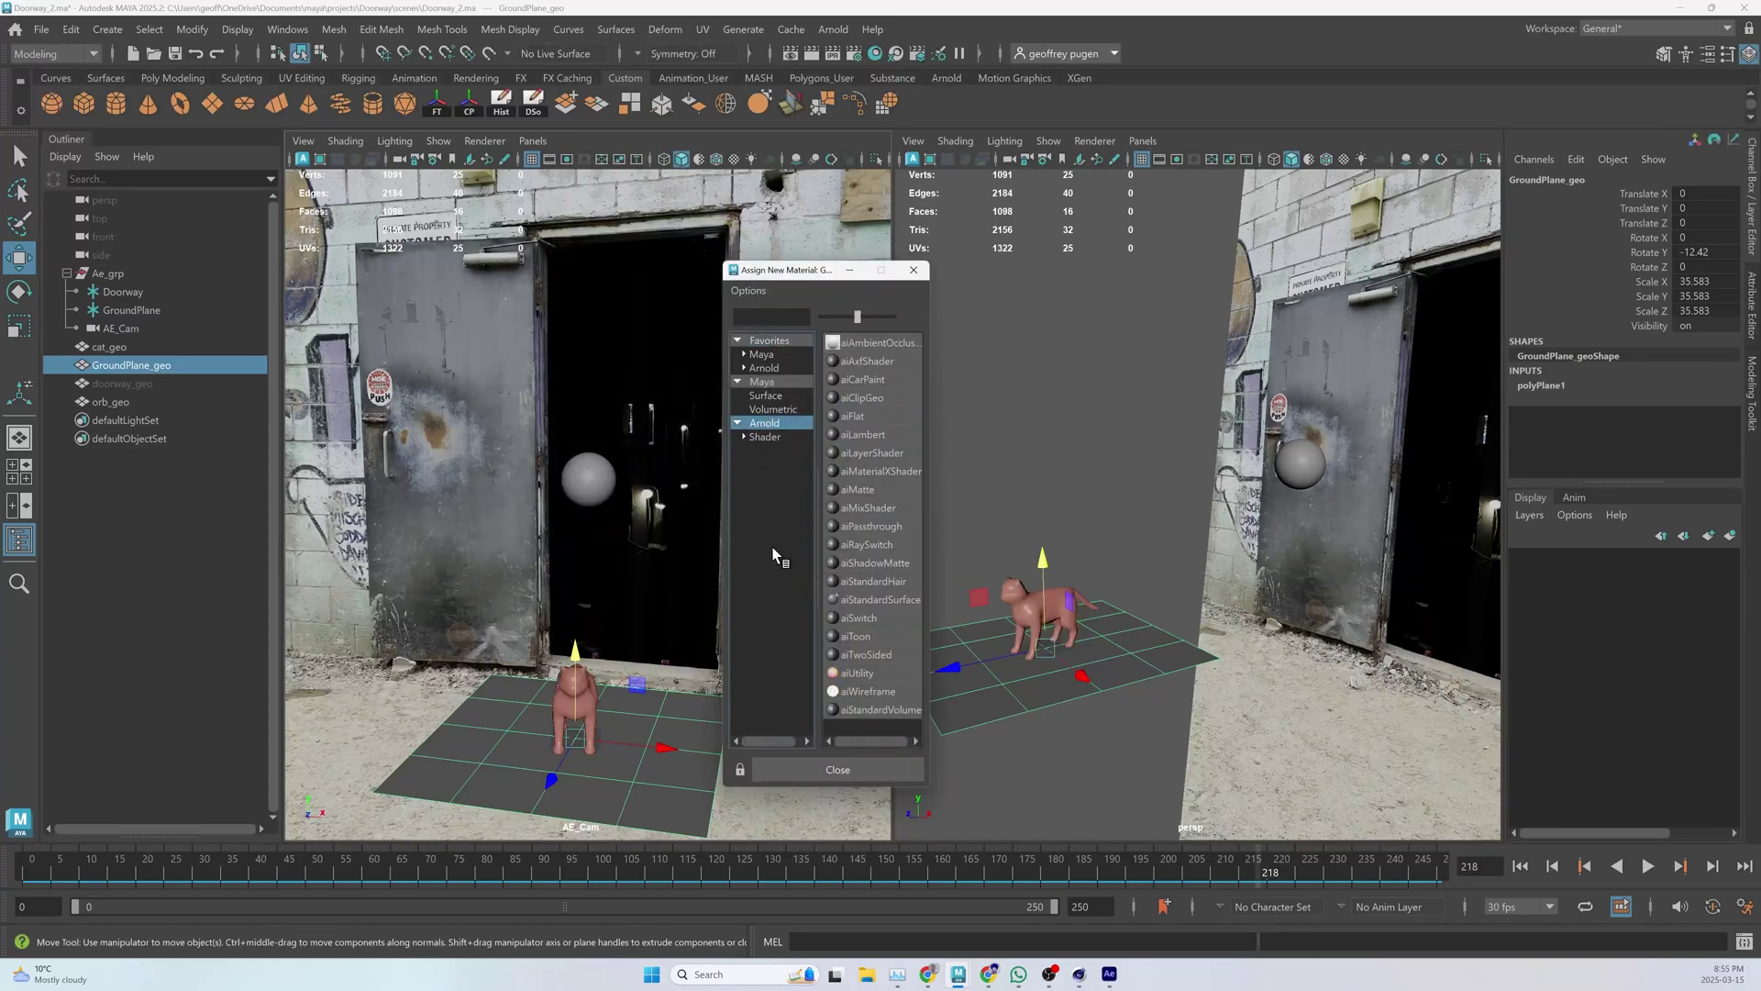
drag(928, 563, 991, 567)
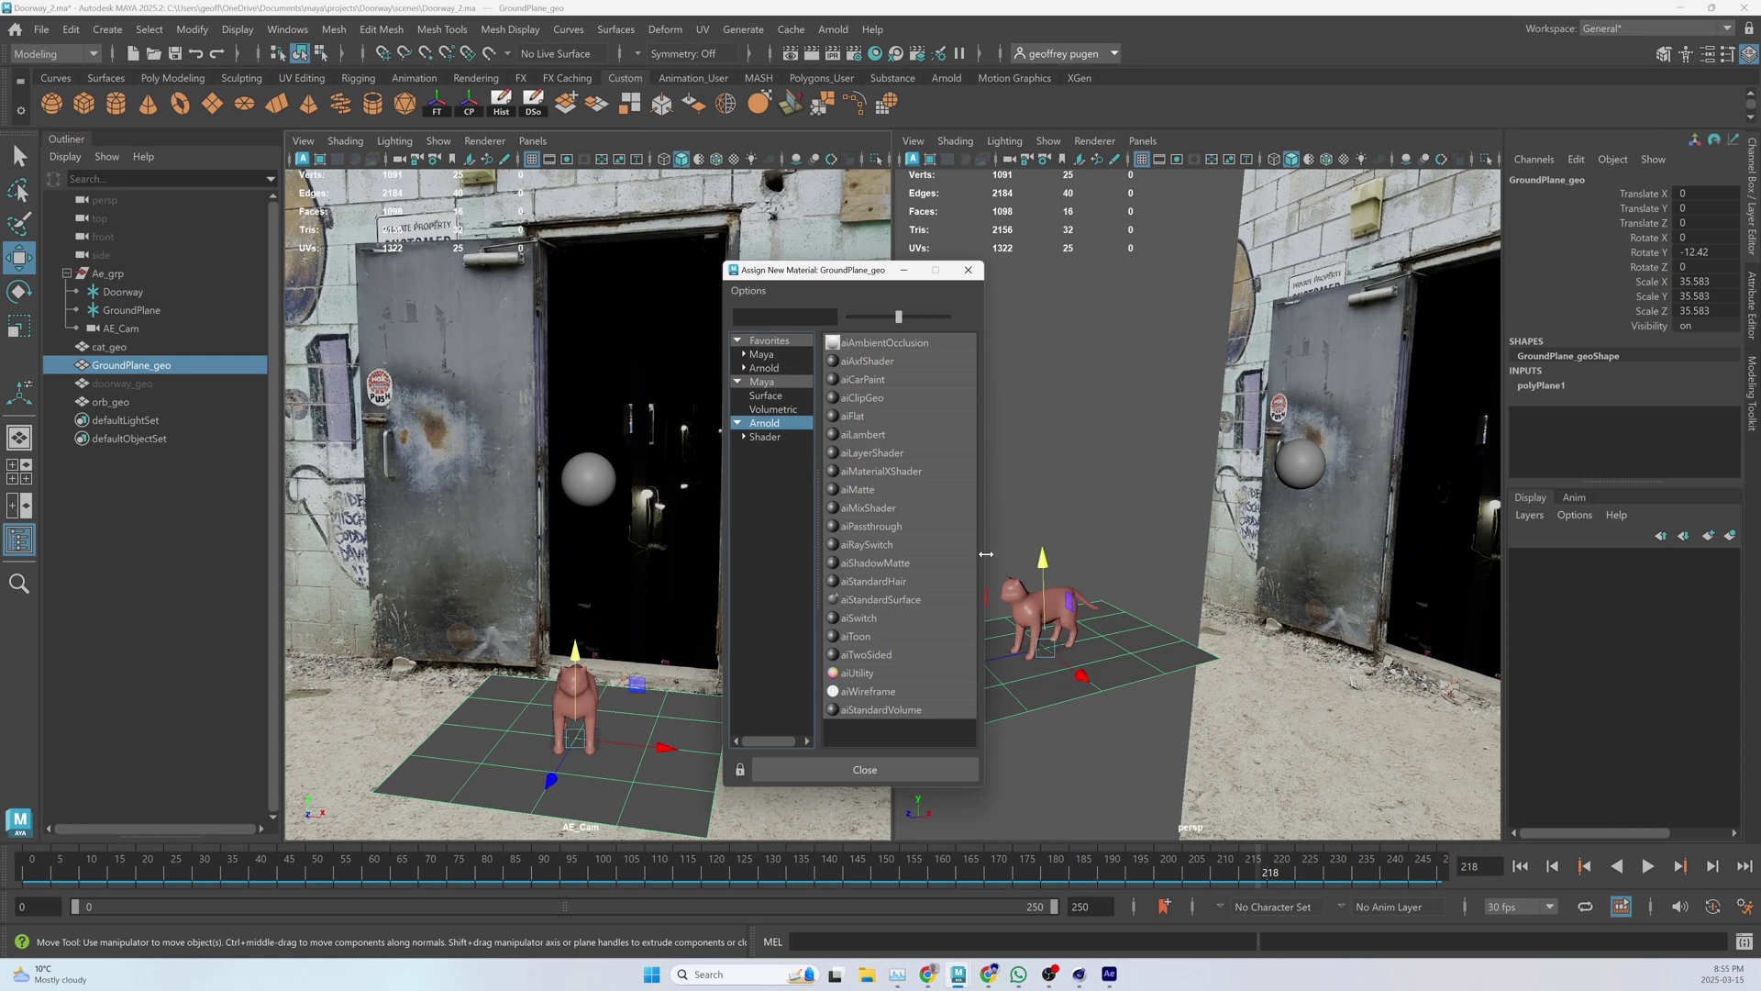
click(869, 563)
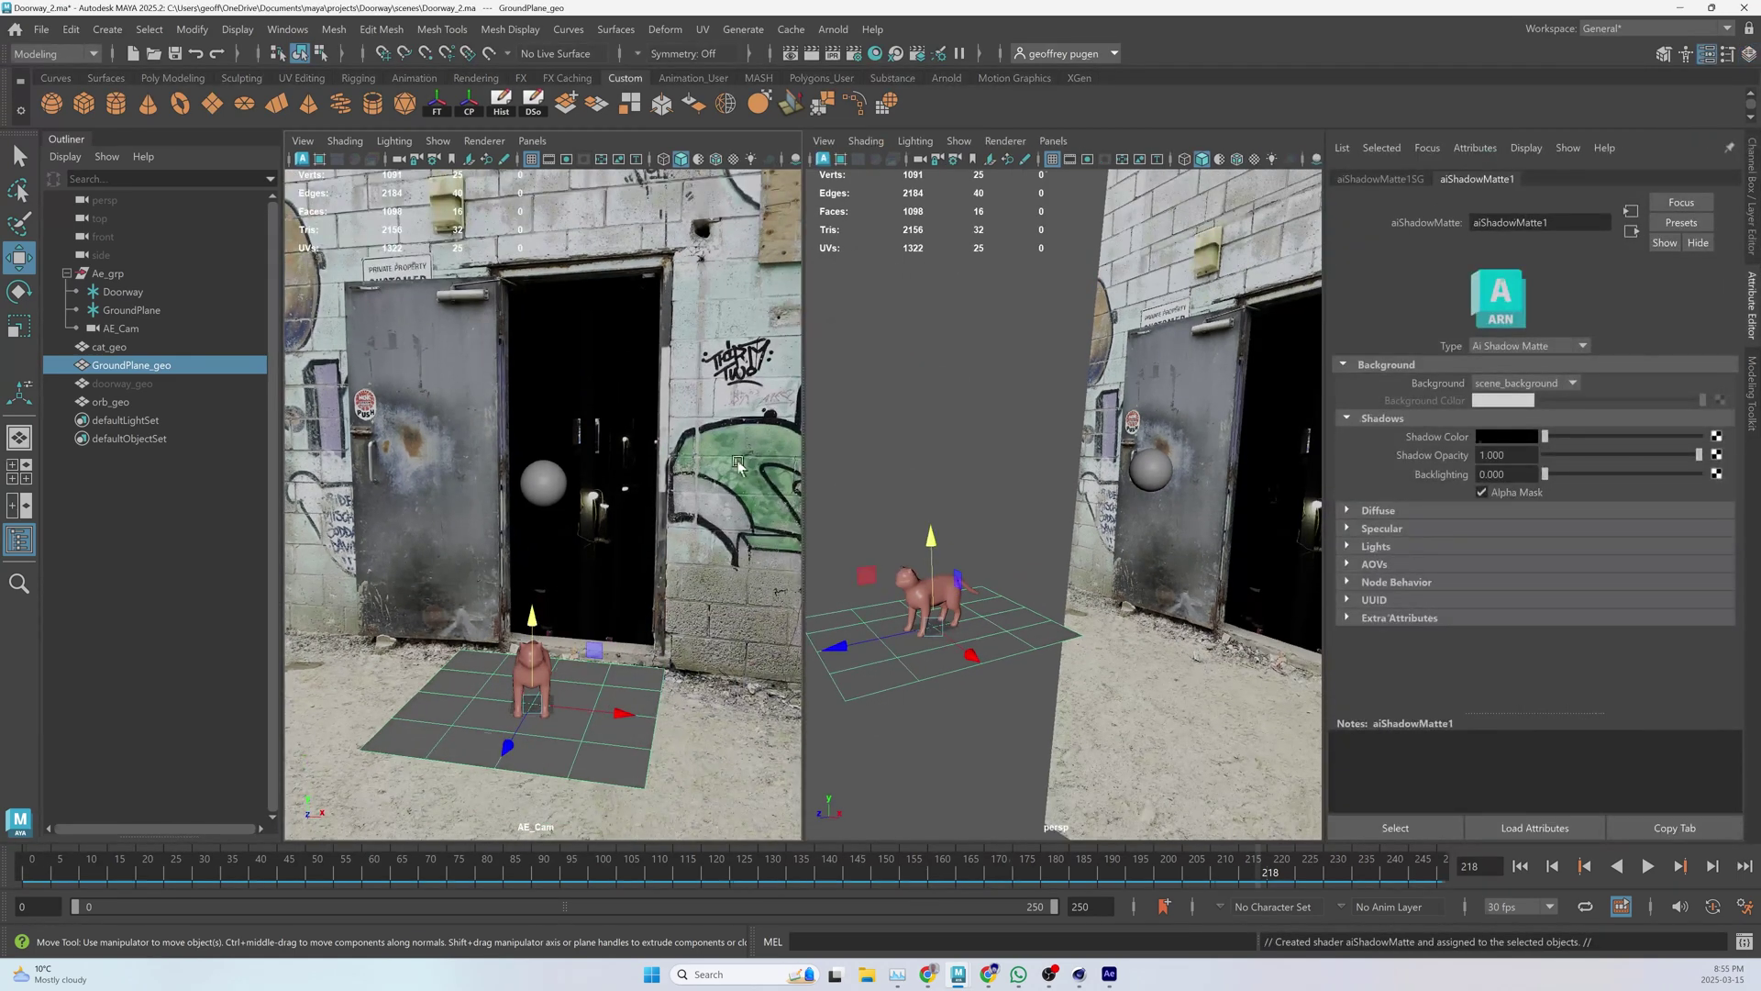
- Assign a new Arnold aiStandardSurface material to cat_geo
click(543, 679)
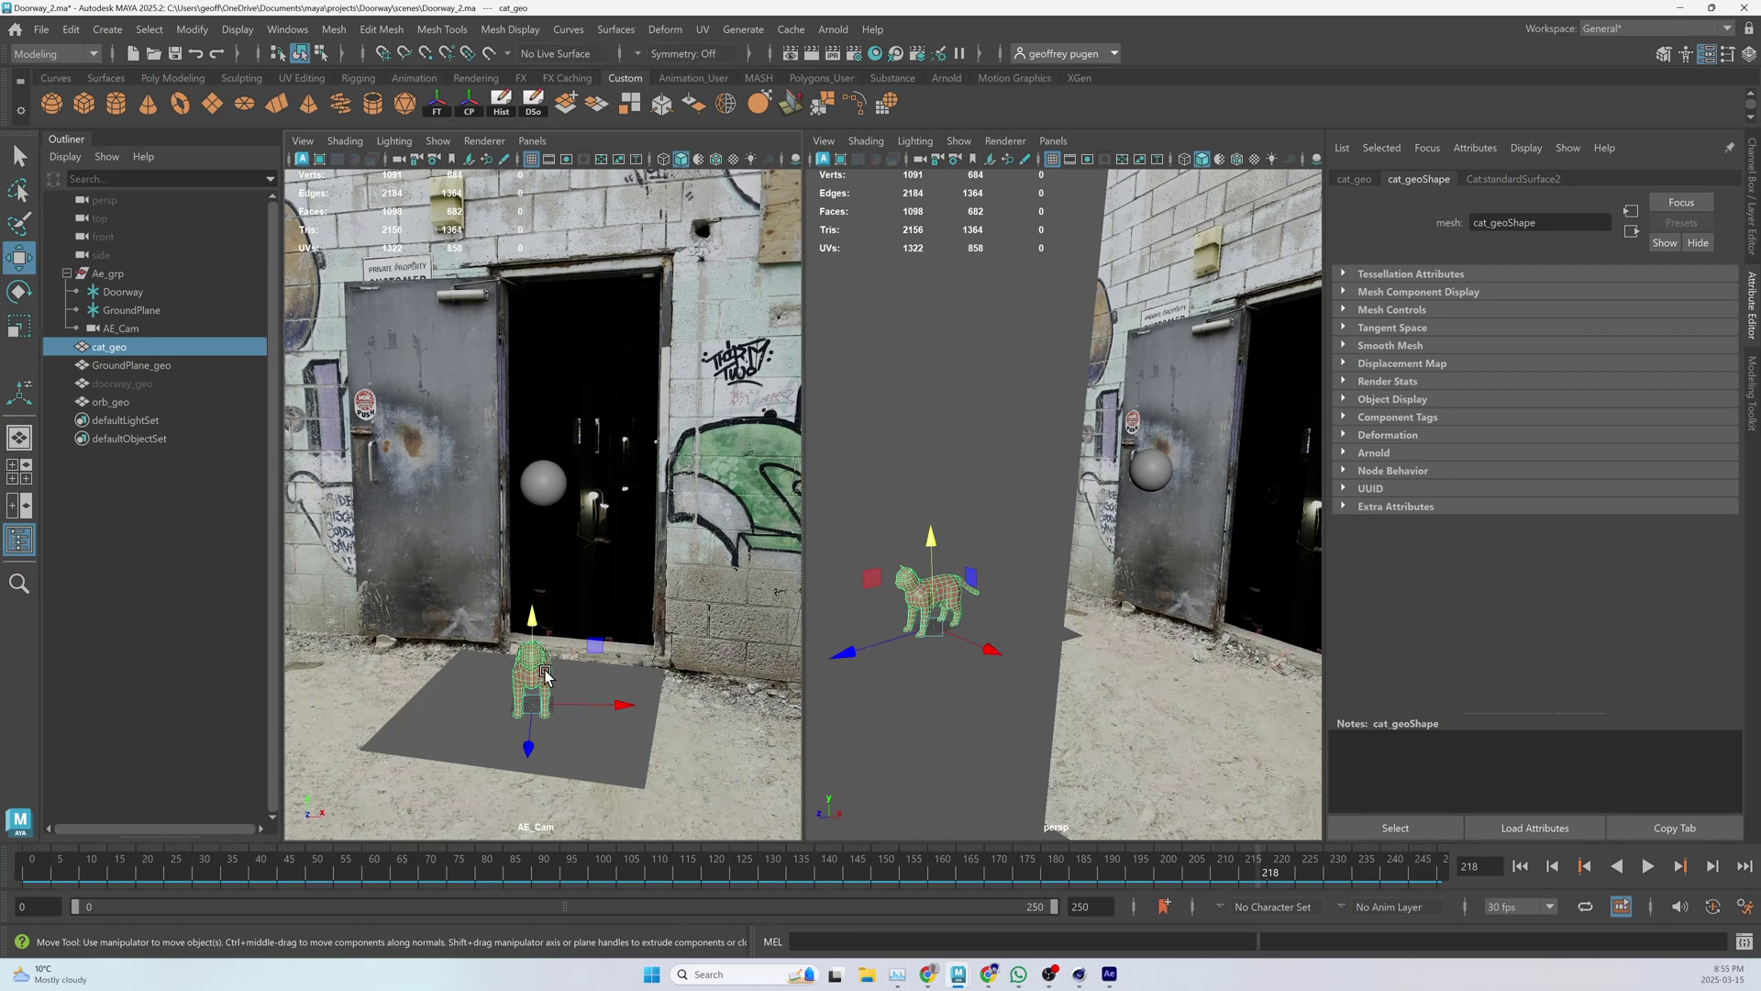
right_click(545, 677)
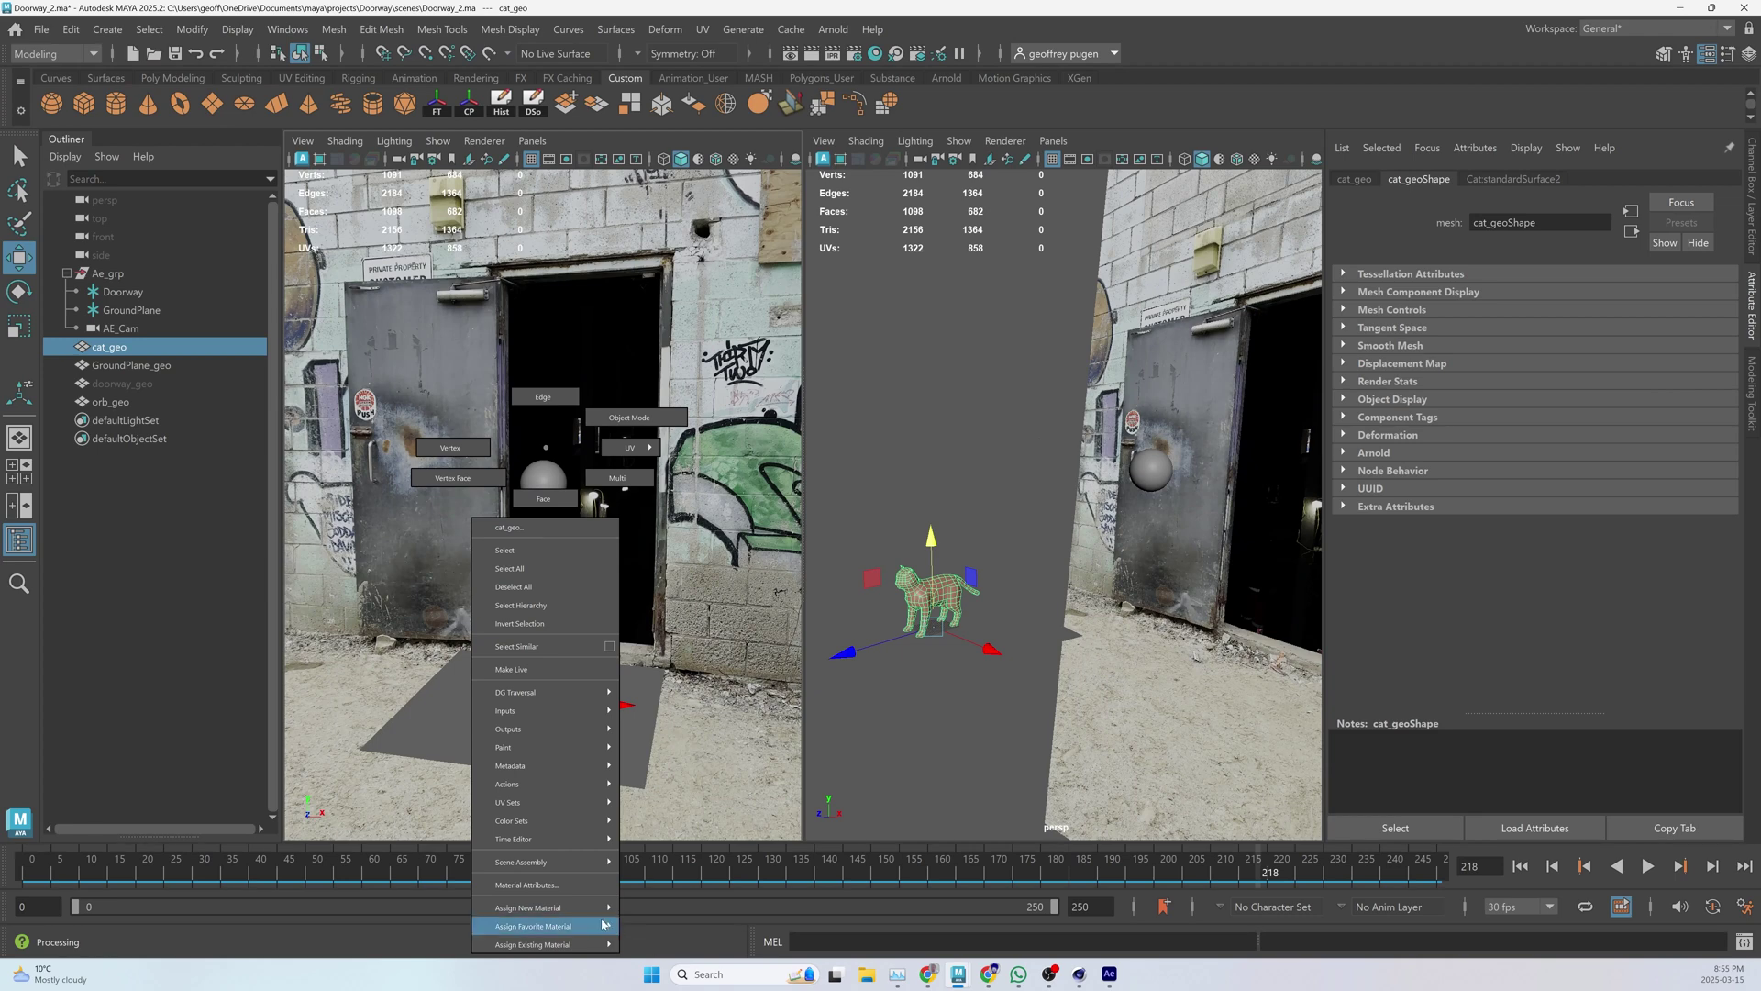
click(681, 945)
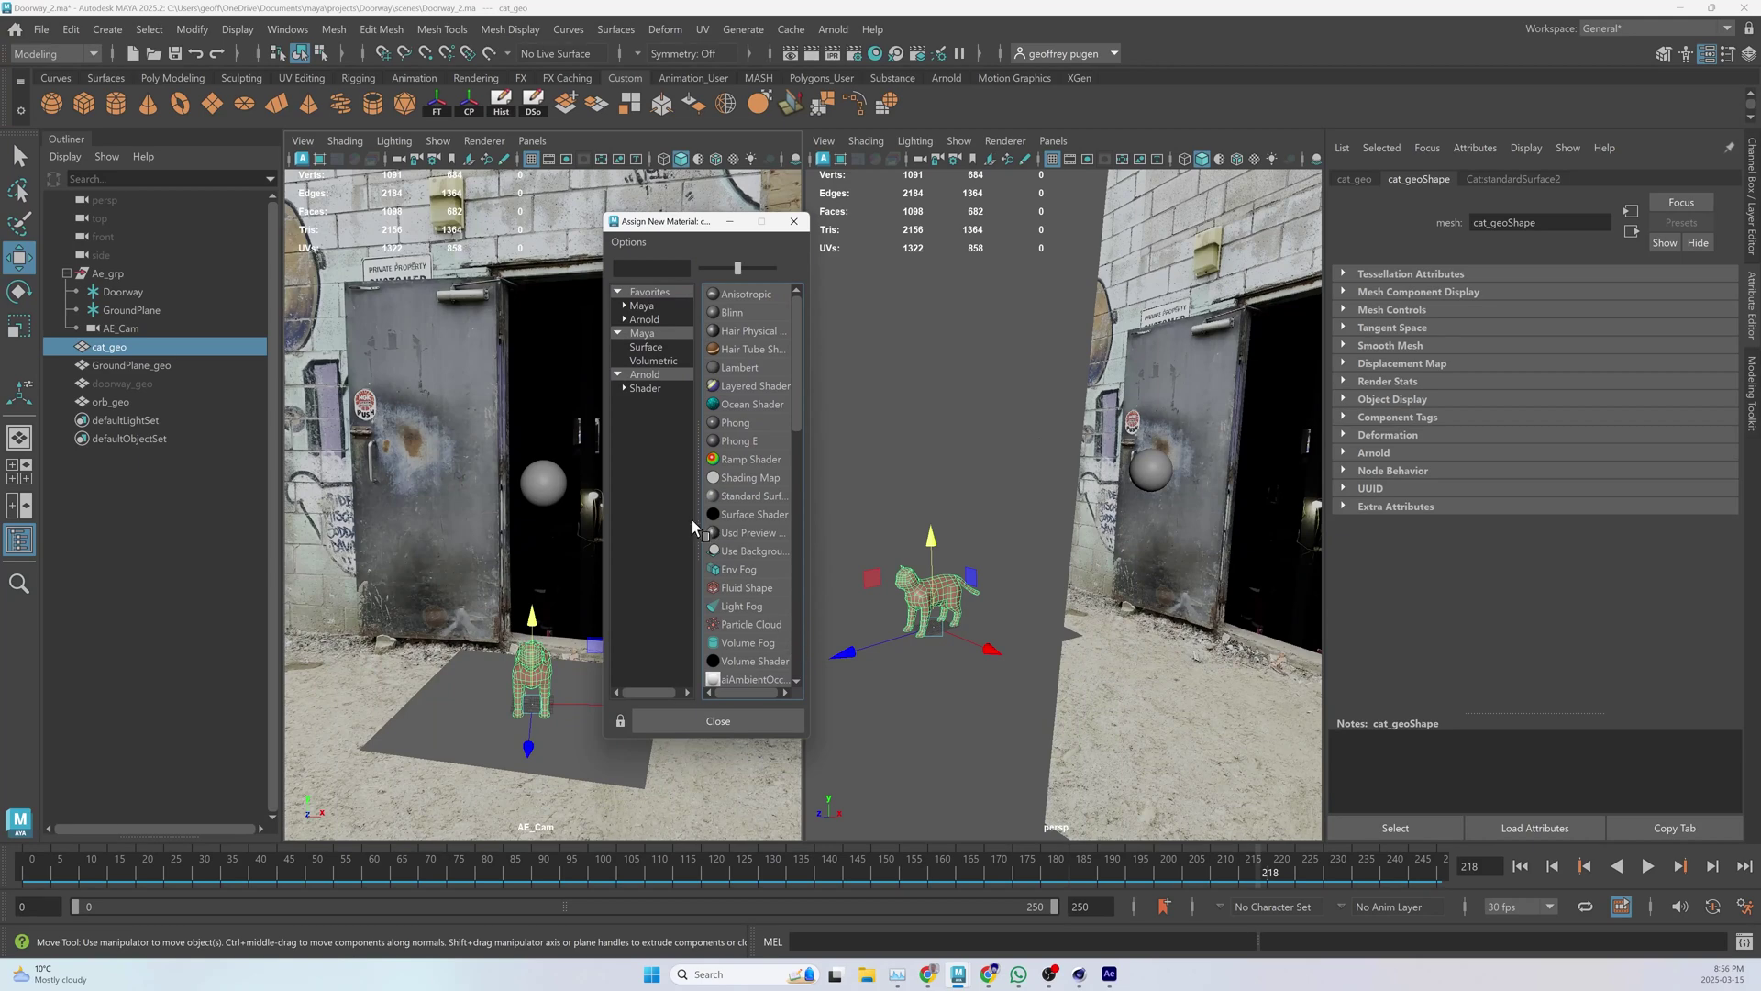
click(642, 387)
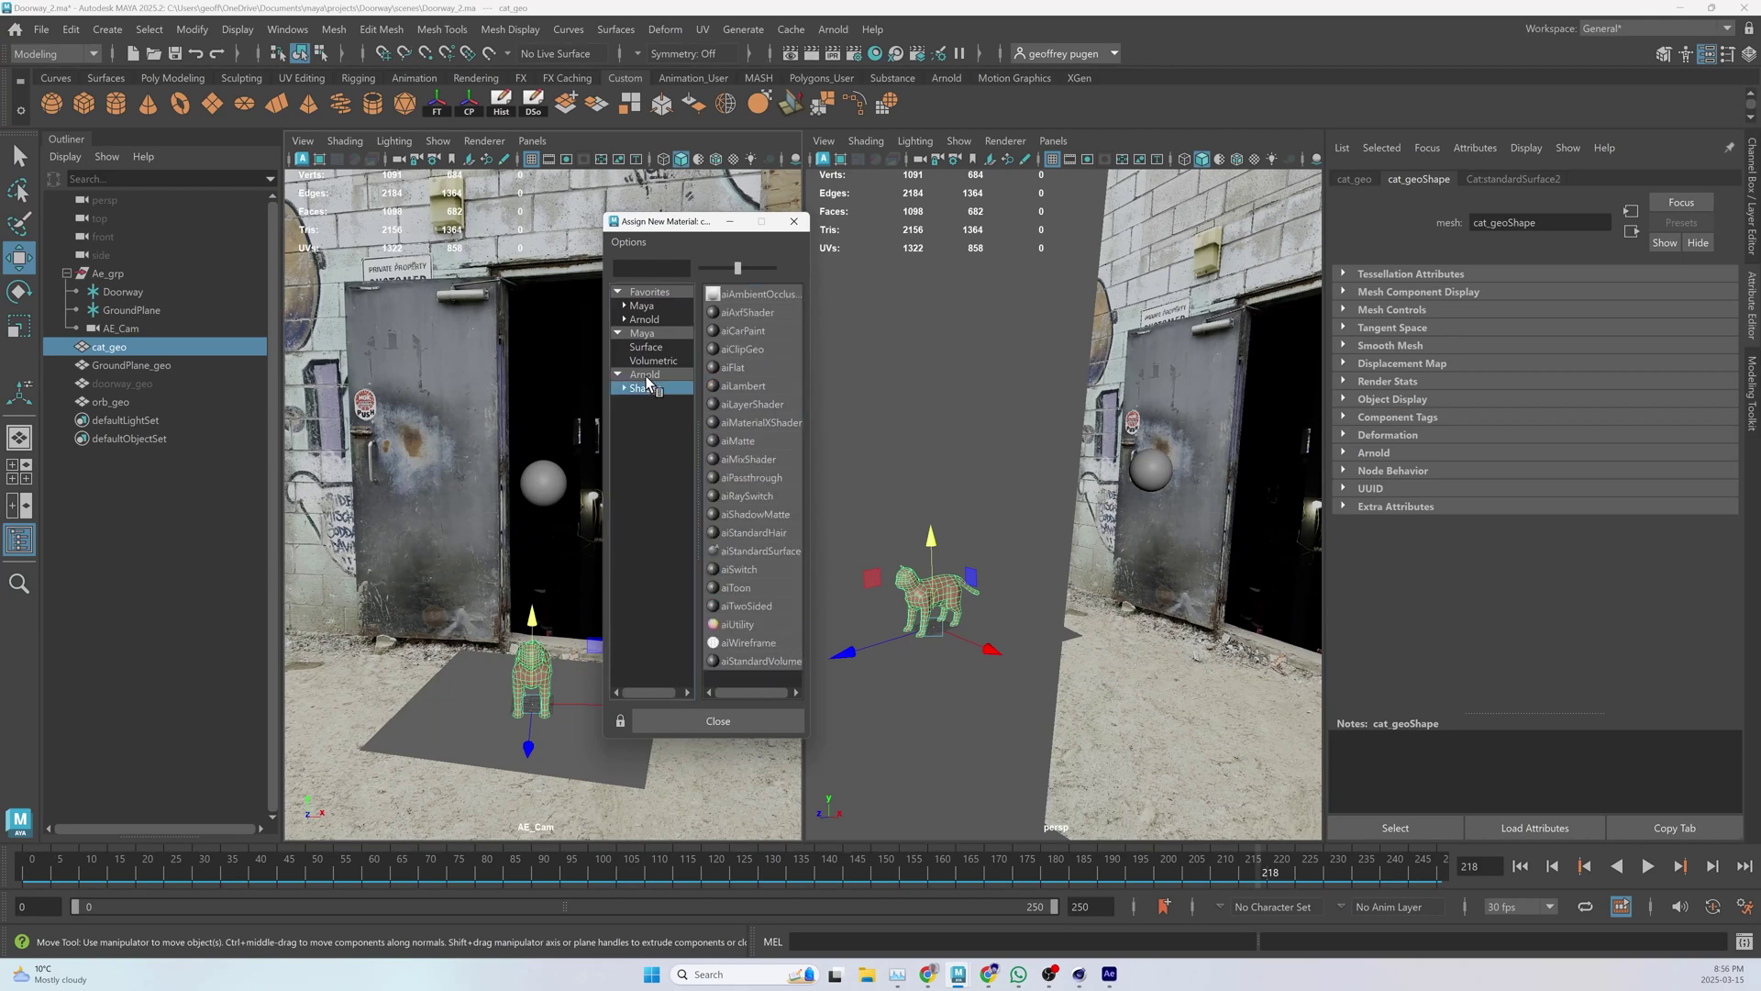
click(759, 551)
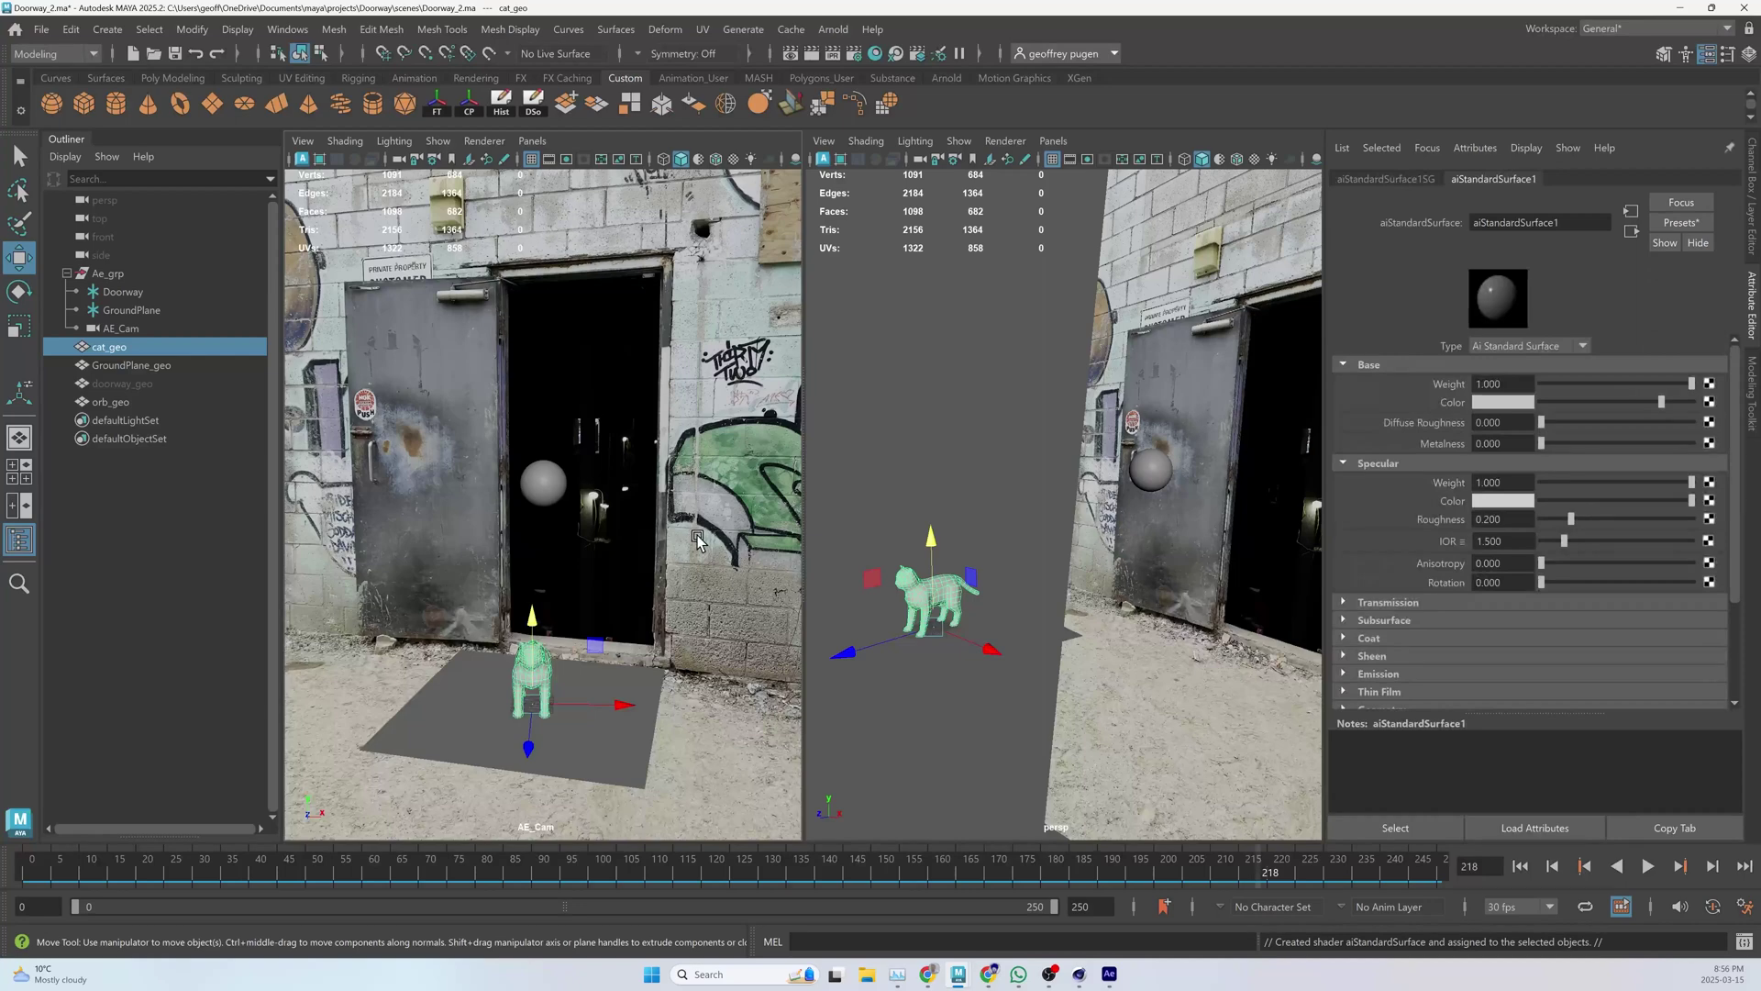
- Set the base color of the cat's aiStandardSurface material to black
click(543, 678)
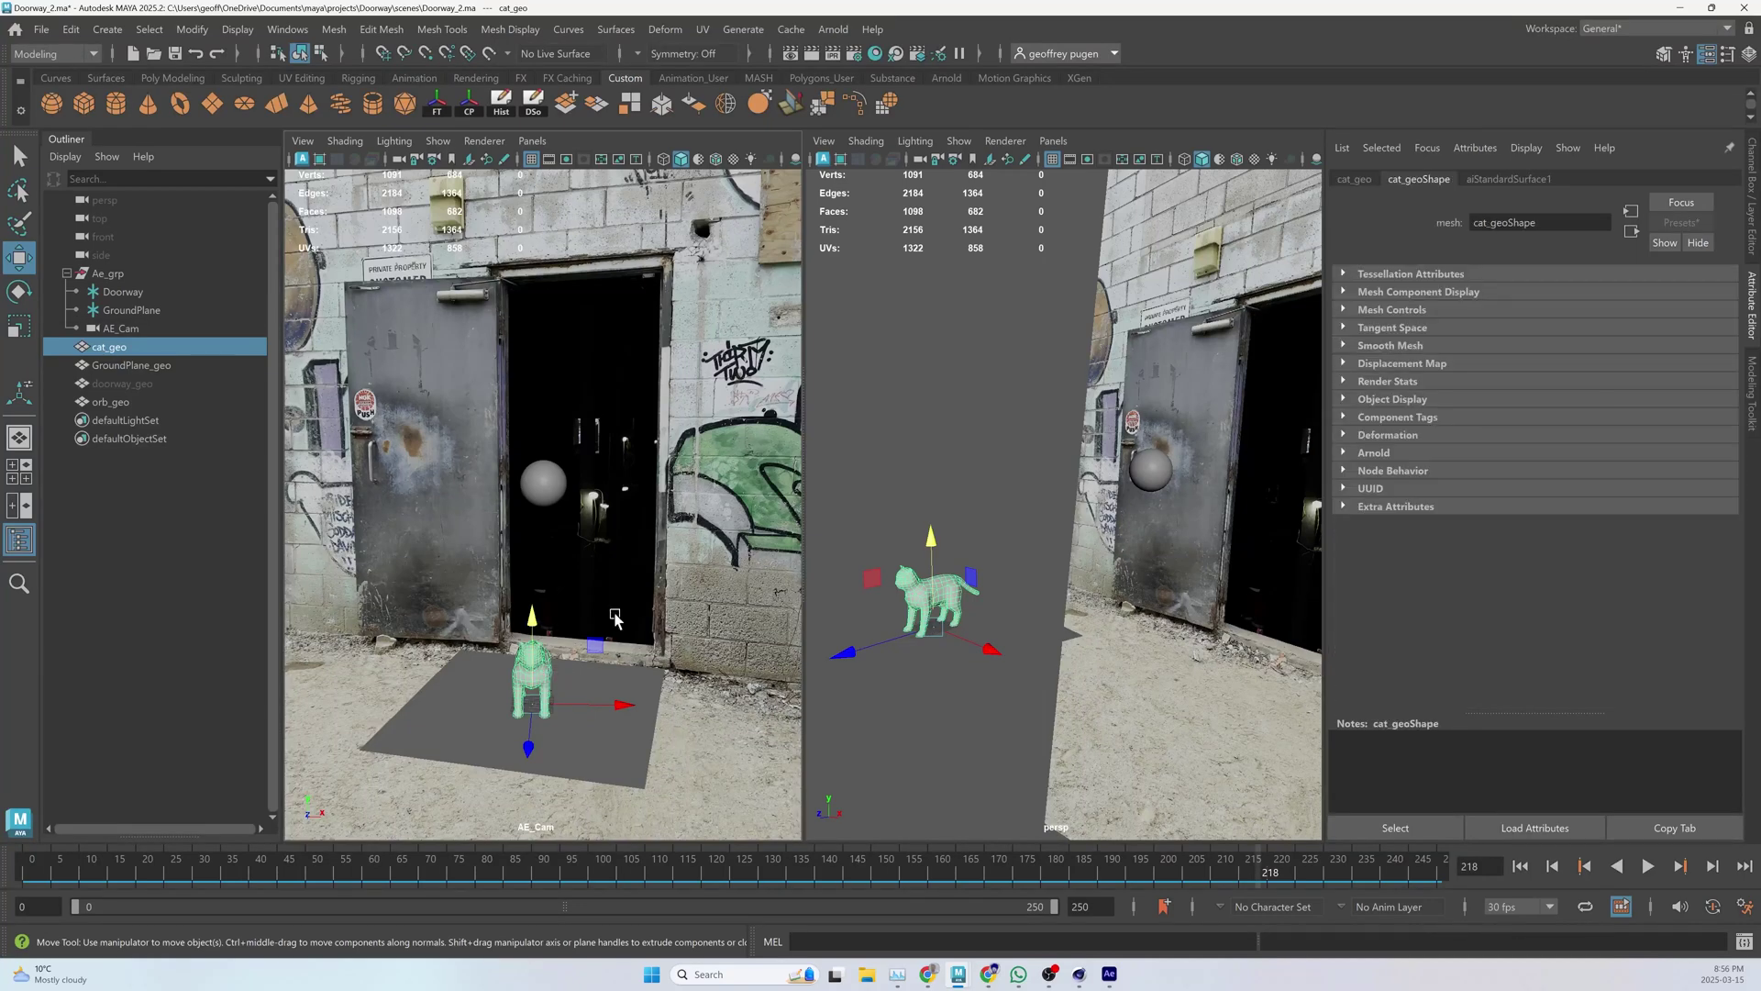
click(1500, 180)
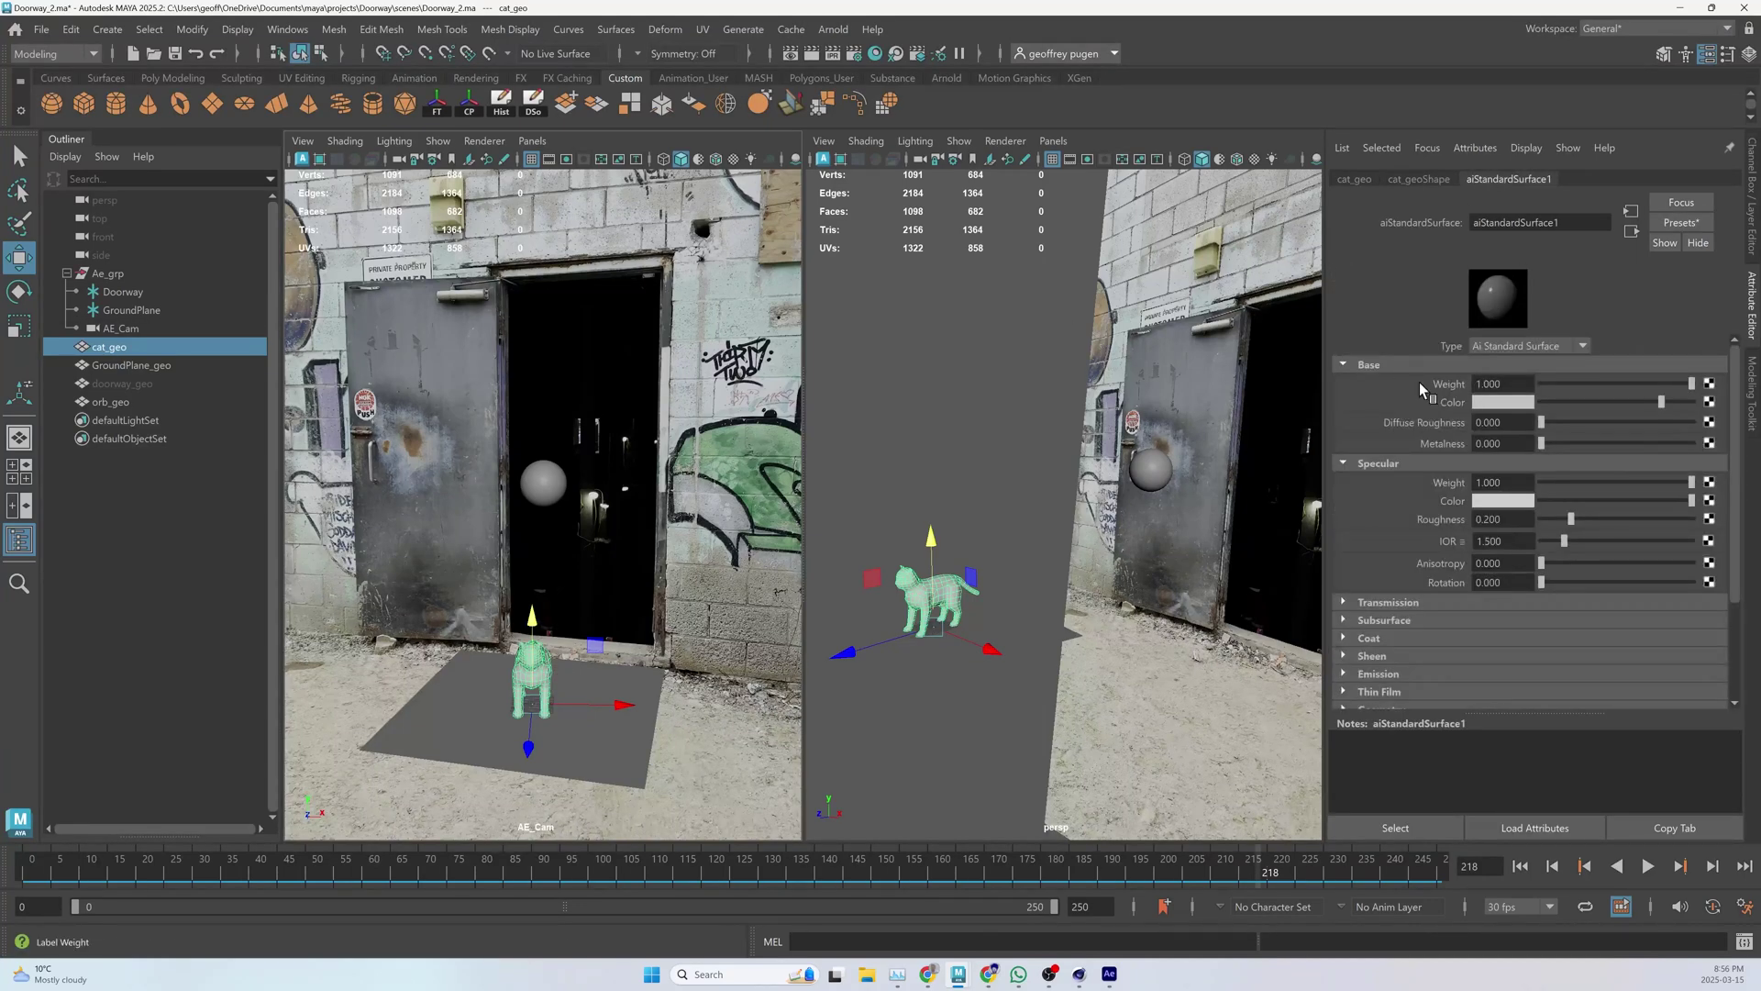
click(1542, 407)
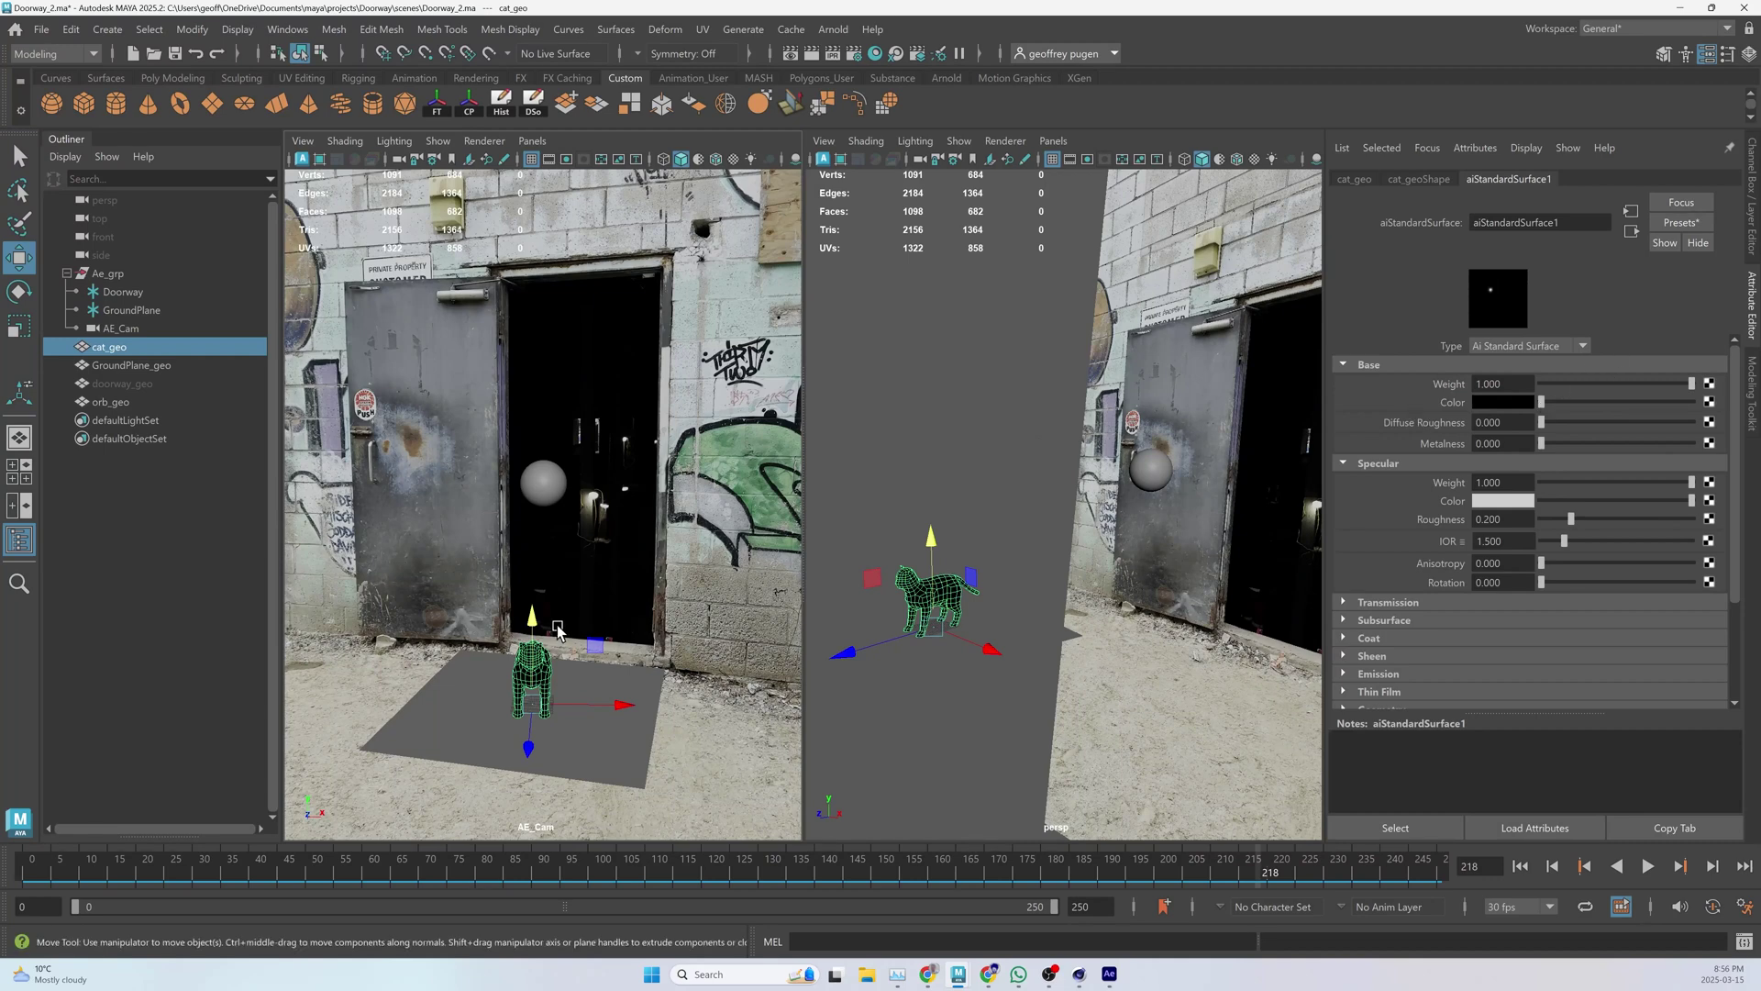
click(601, 685)
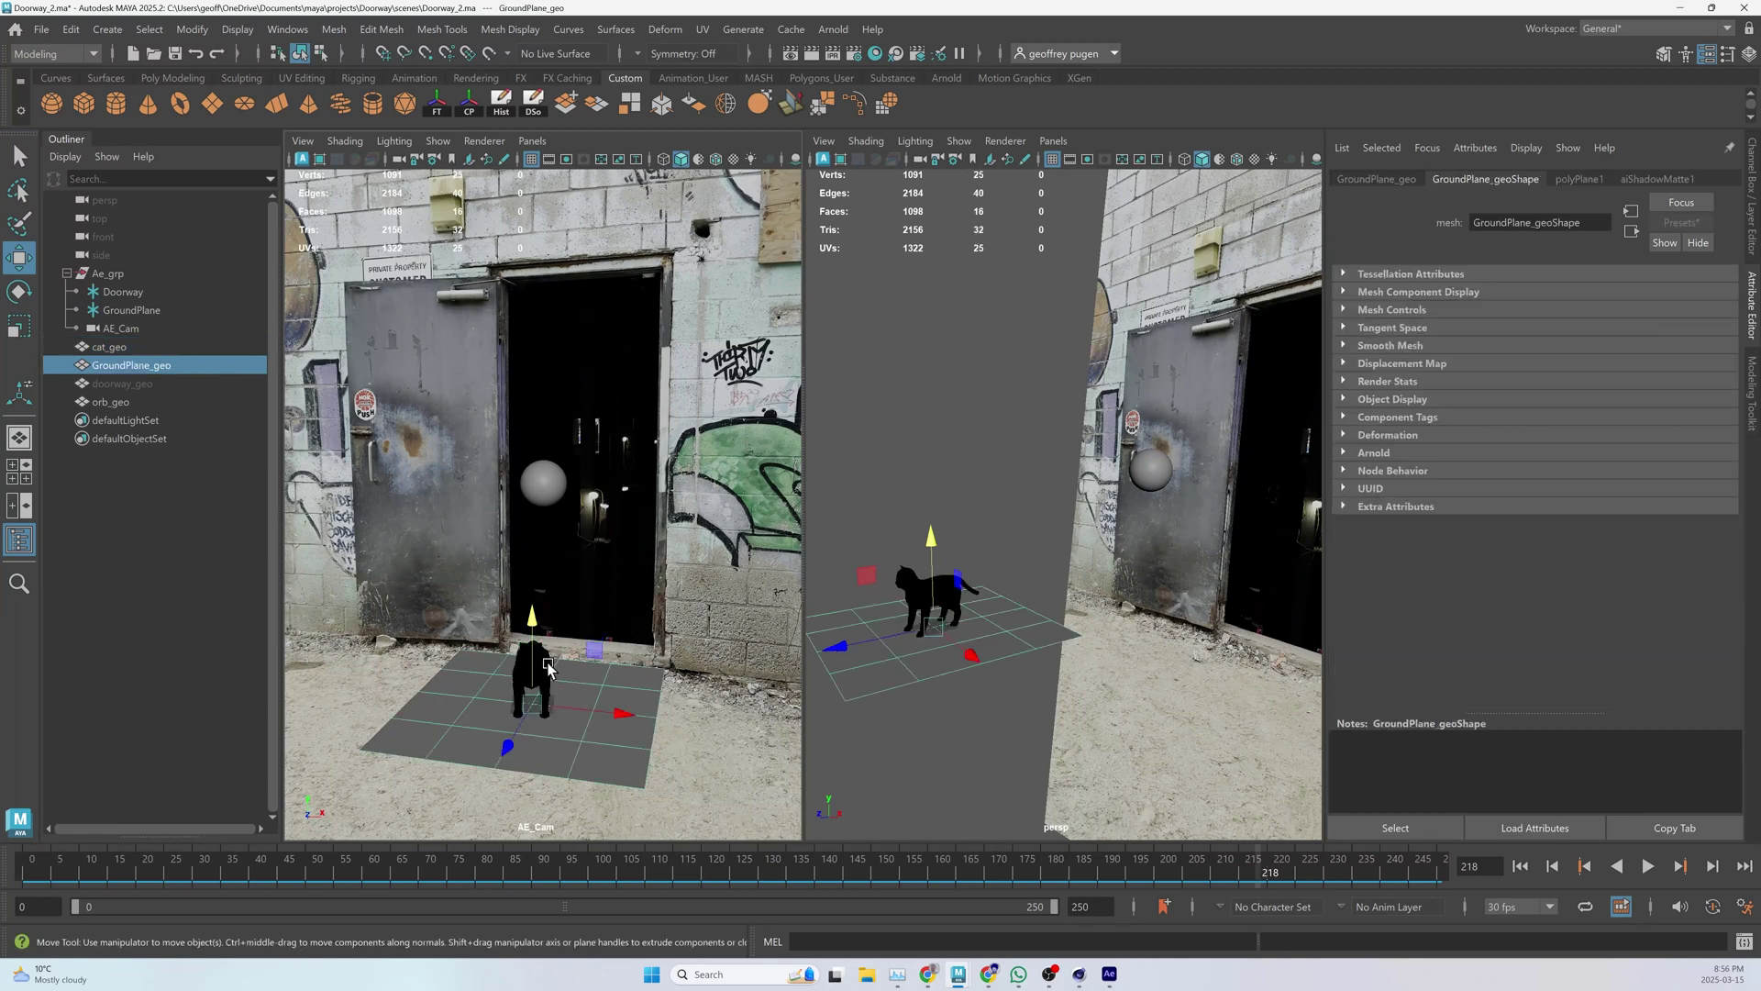
click(547, 661)
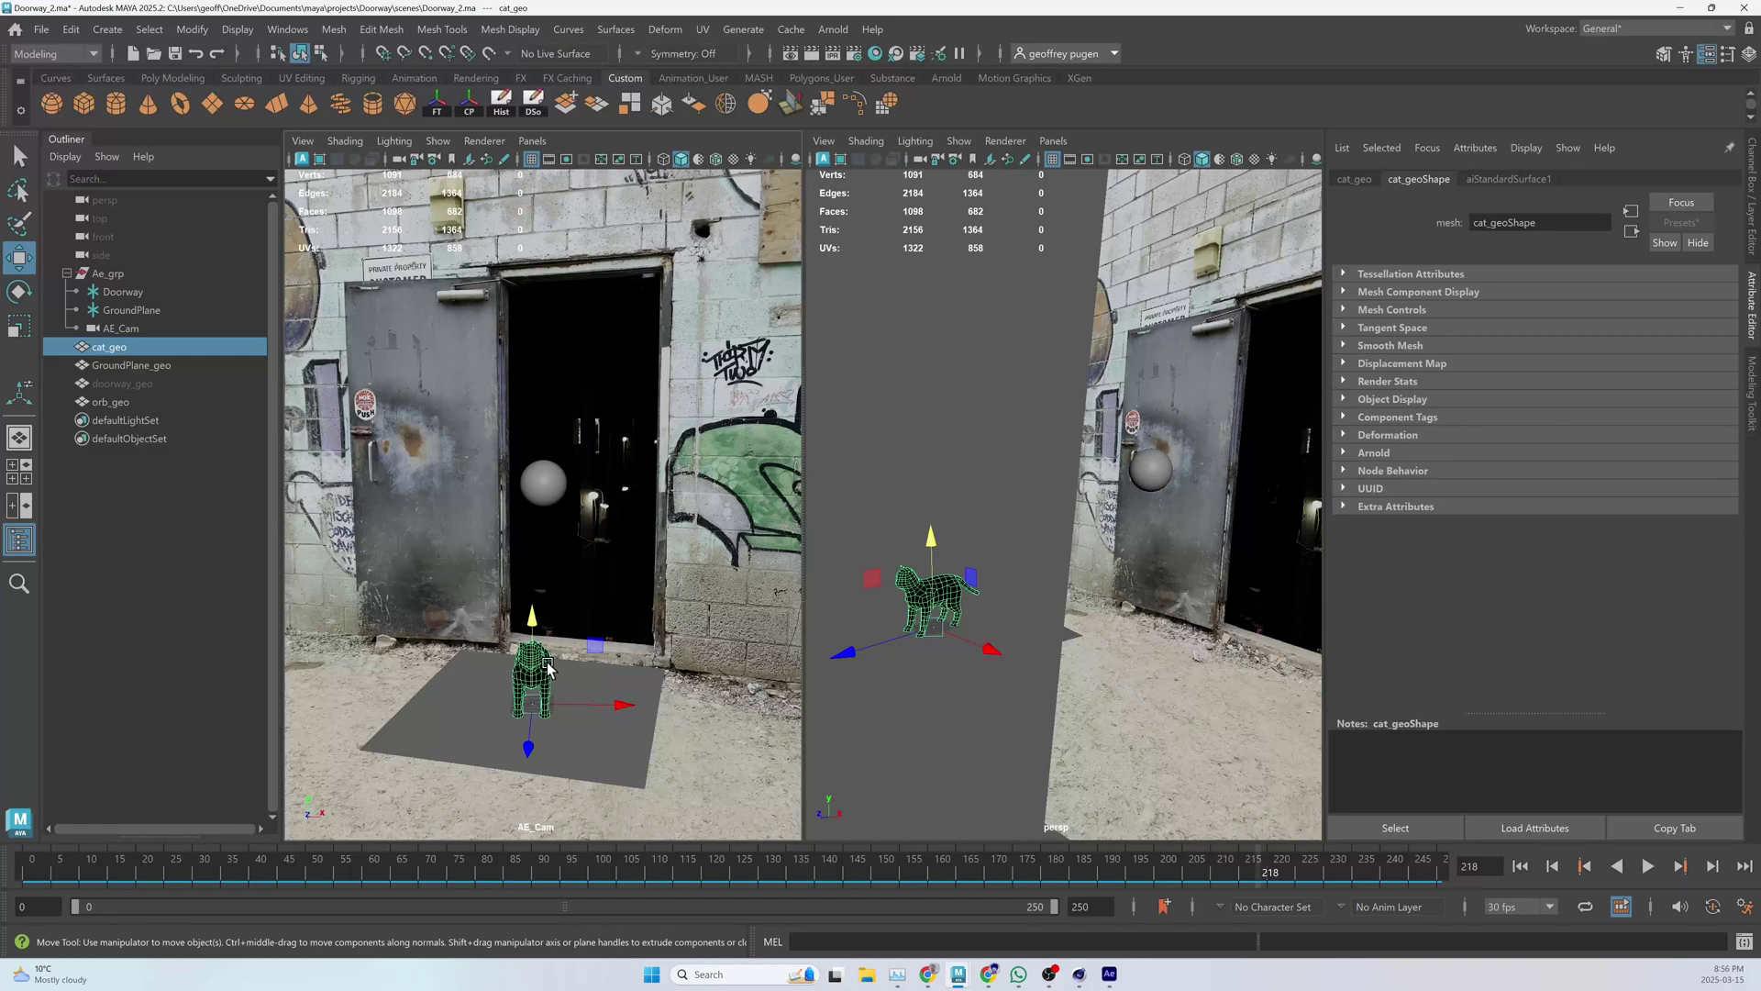
- Assign a new Arnold aiStandardSurface material to orb_geo and apply the Incandescent_Bulb preset to it
click(537, 474)
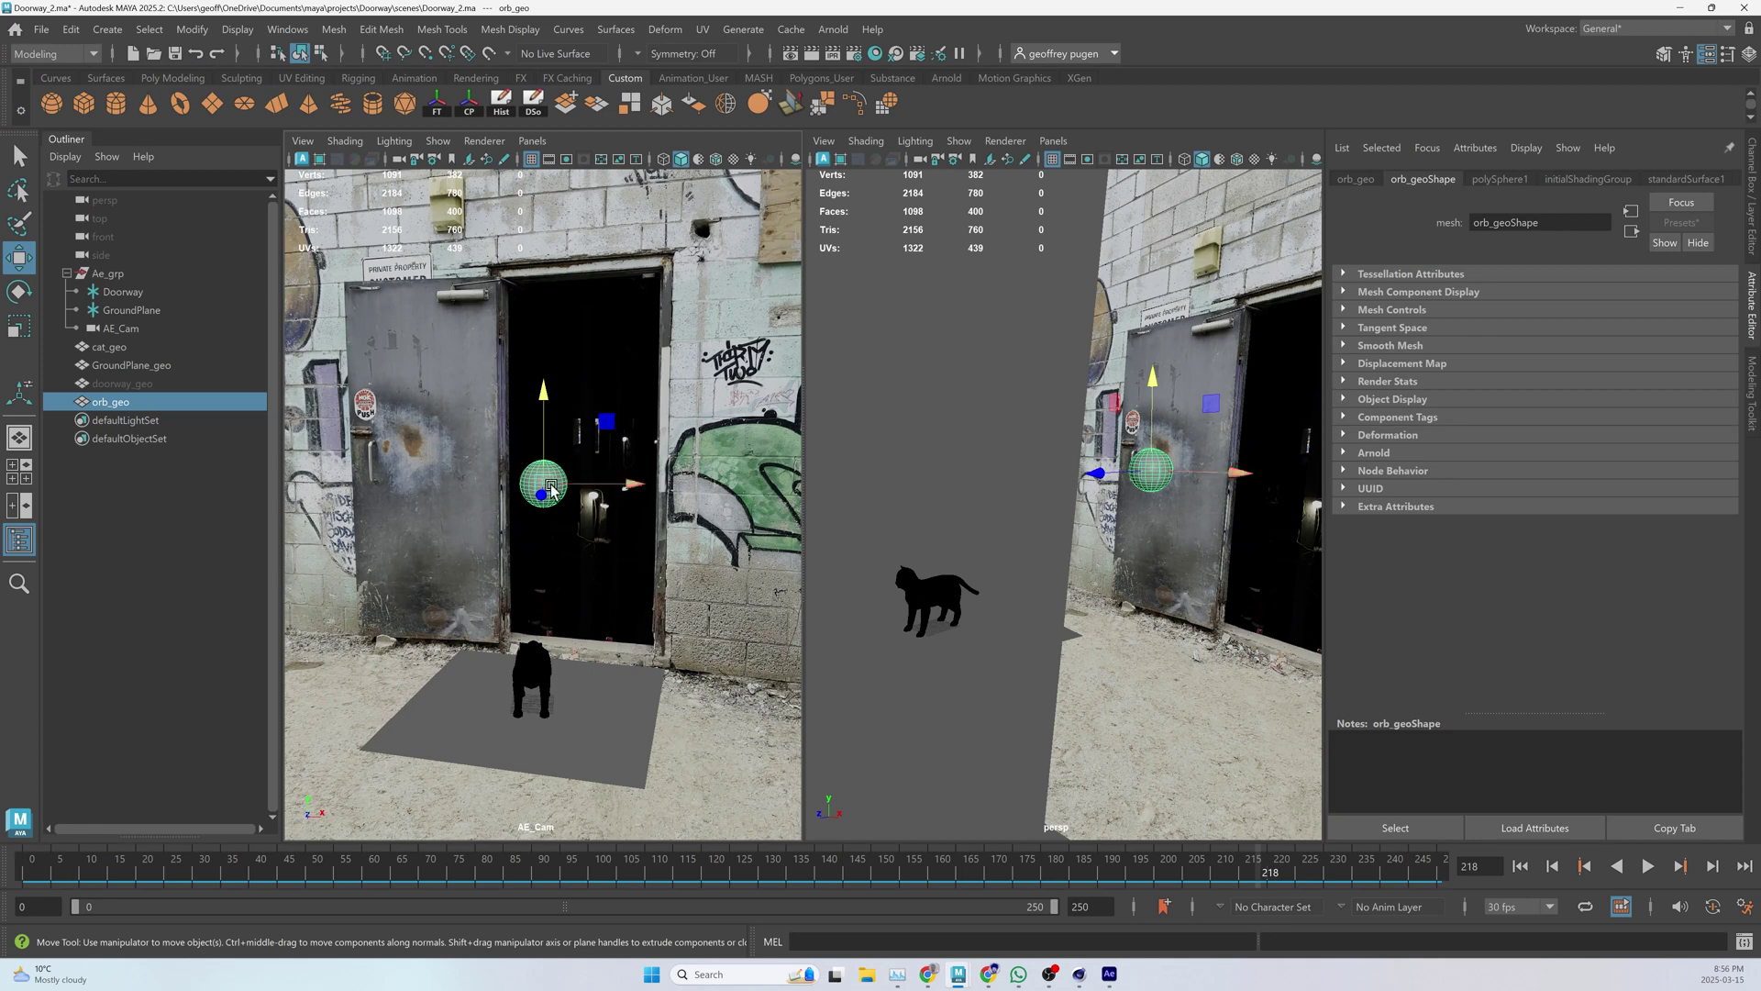
right_drag(551, 480, 654, 941)
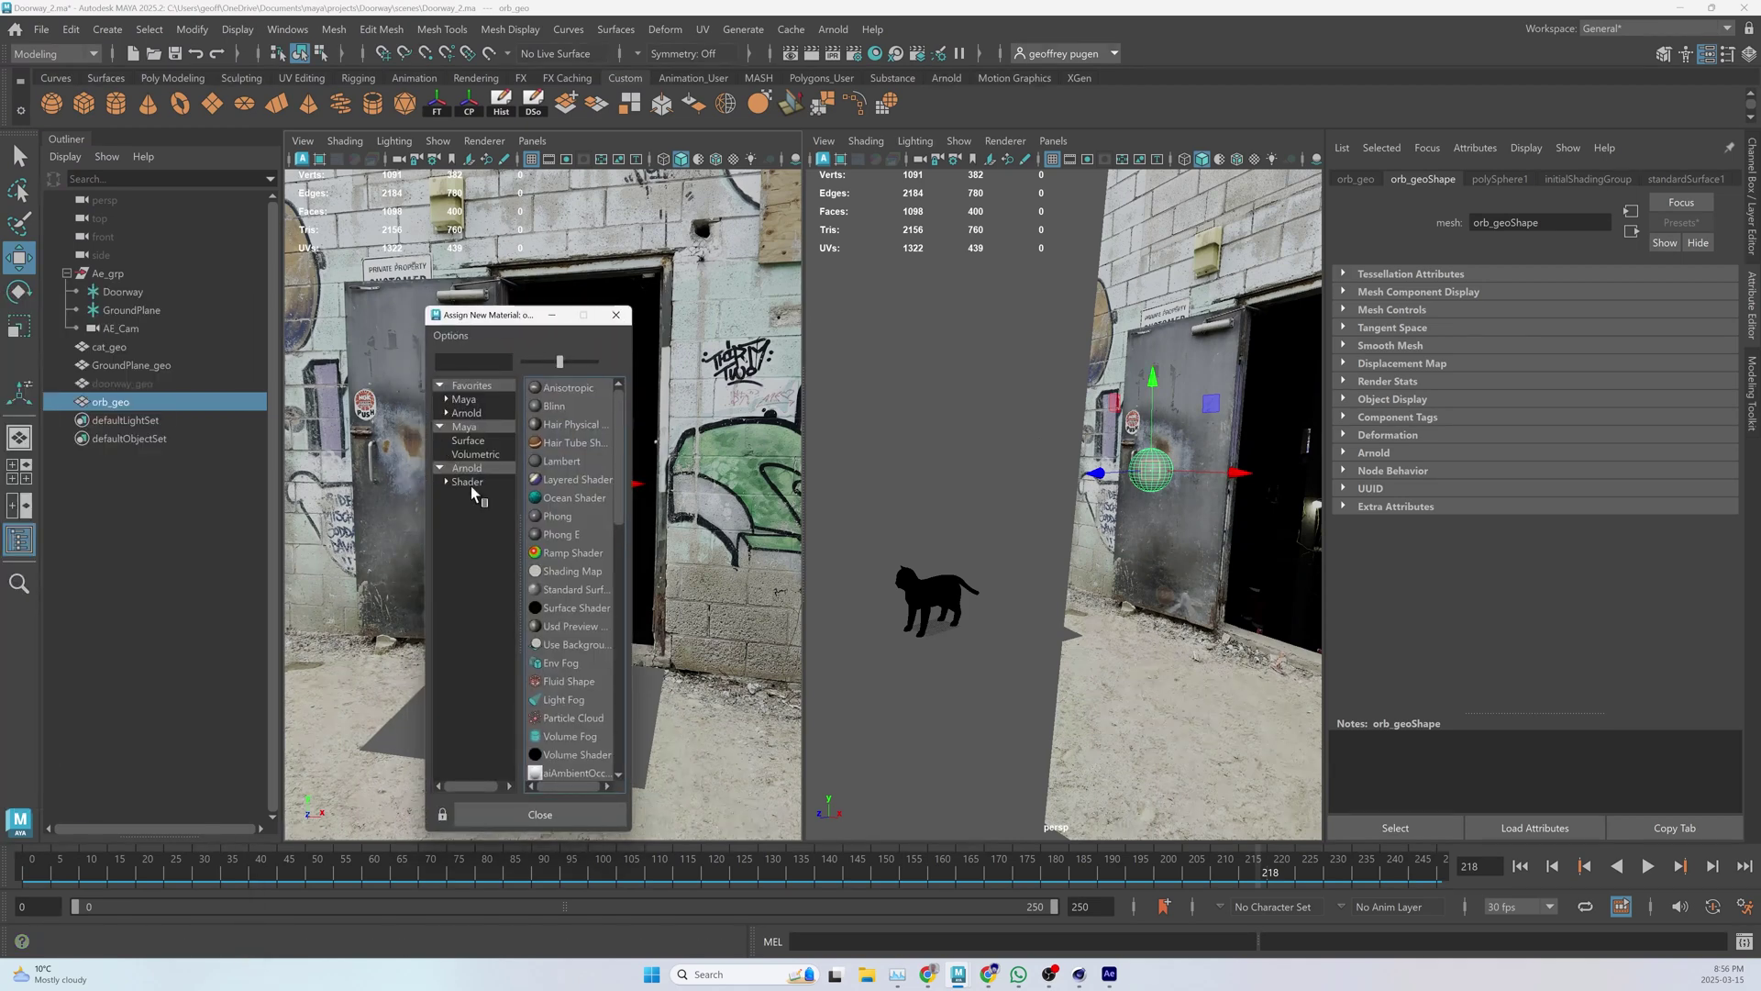
click(468, 483)
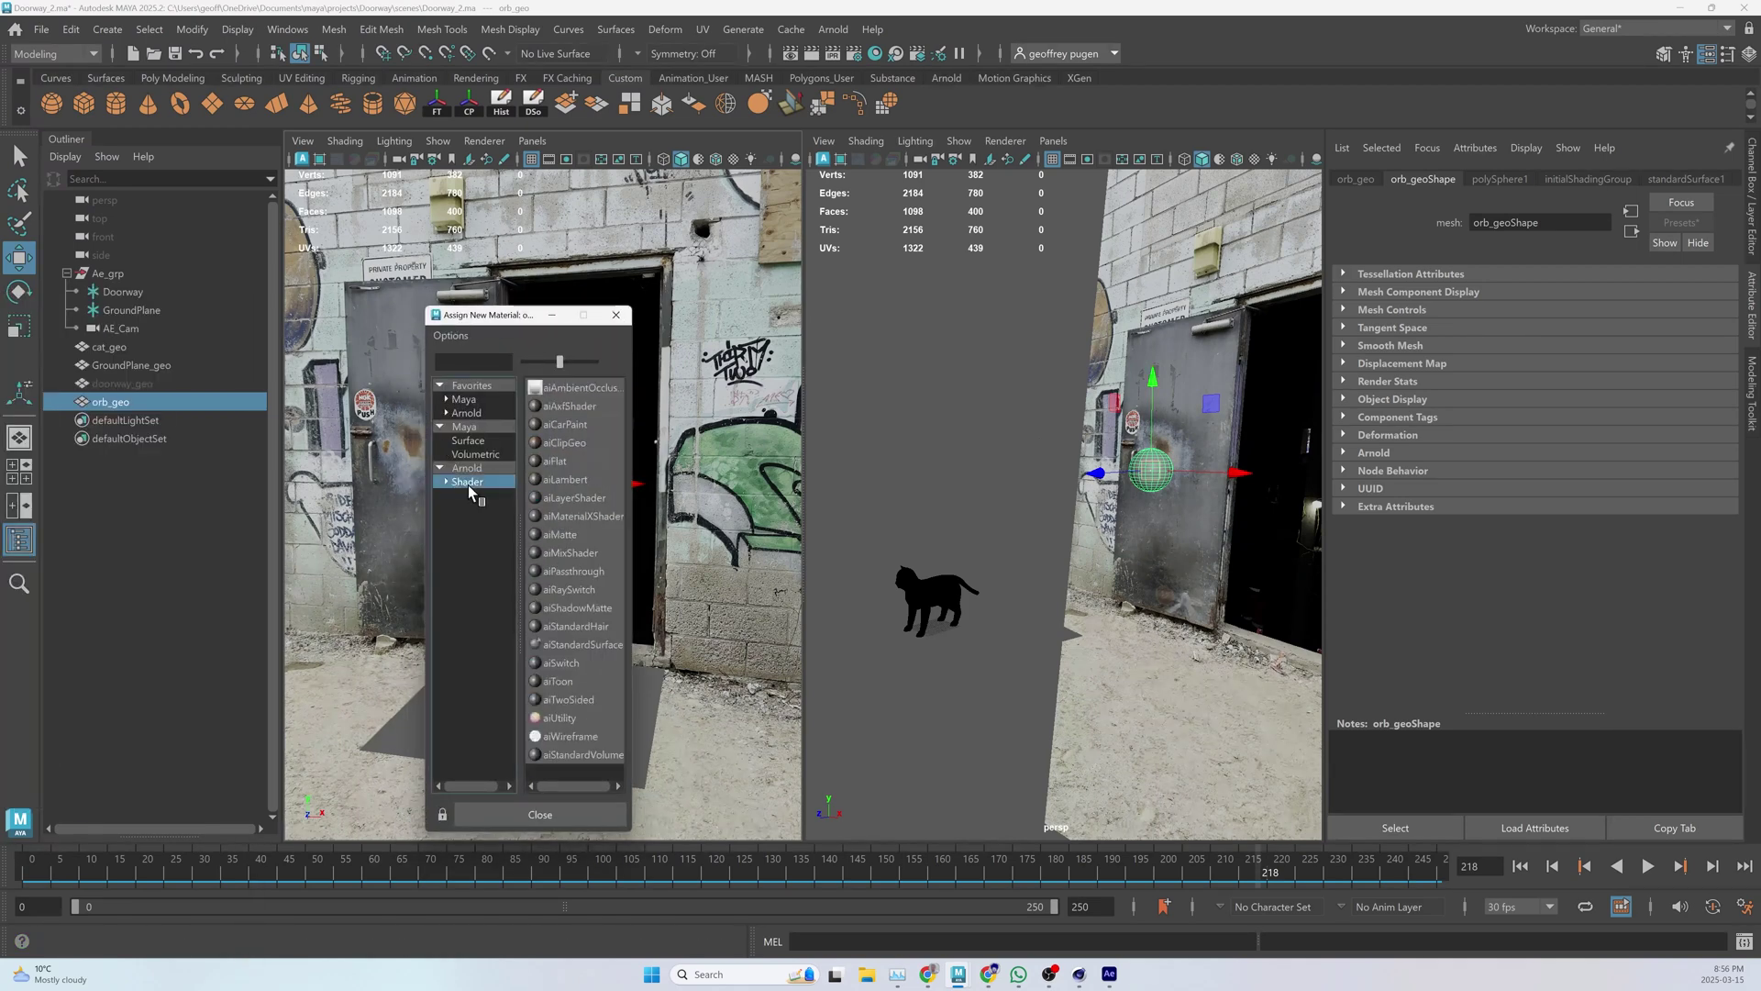
click(584, 645)
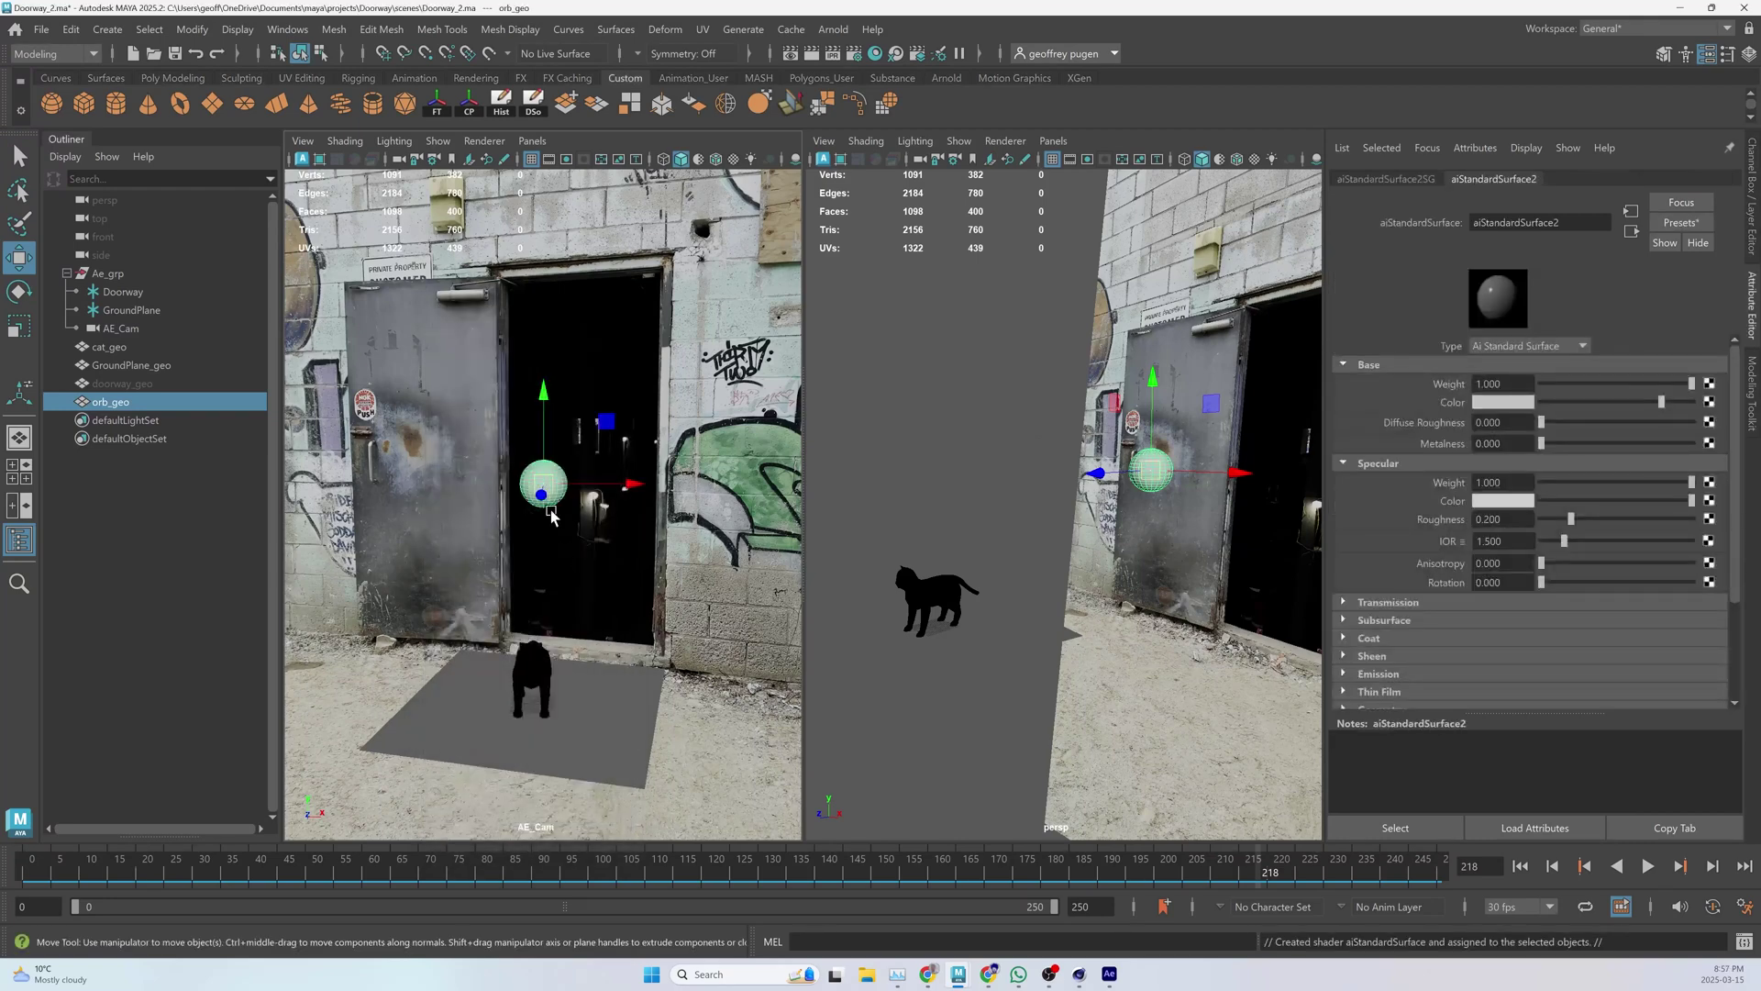
click(1679, 223)
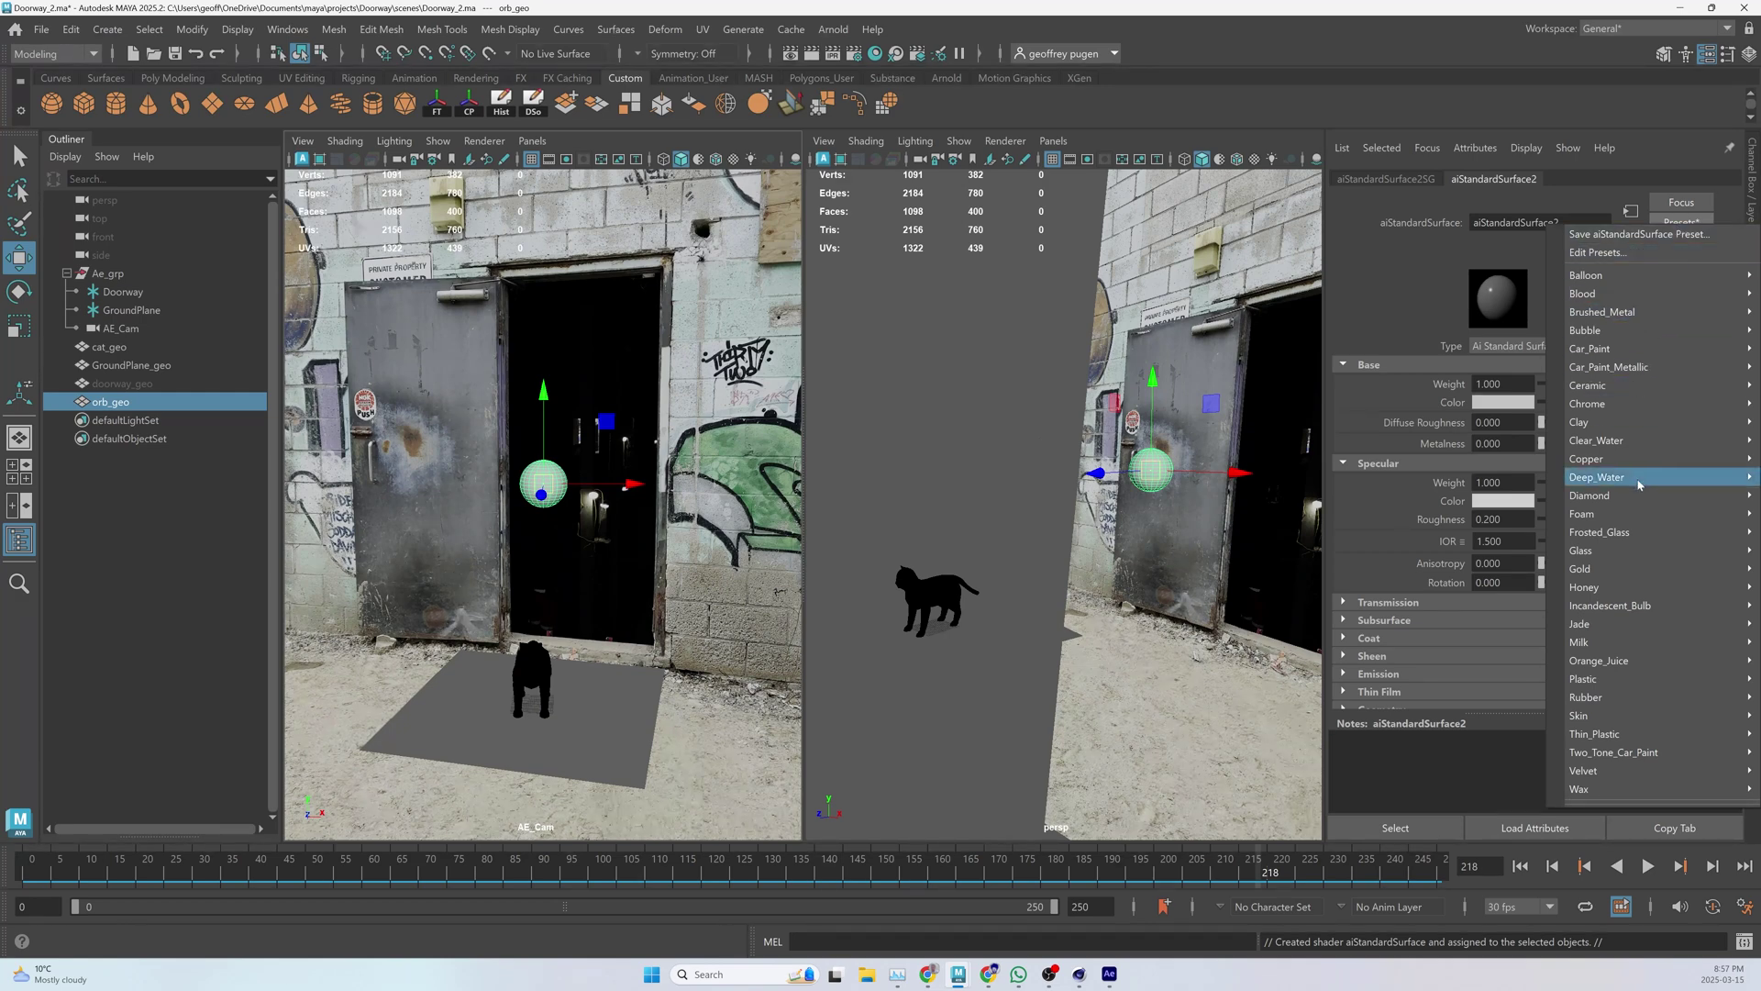
mouse_move(1639, 608)
click(1532, 607)
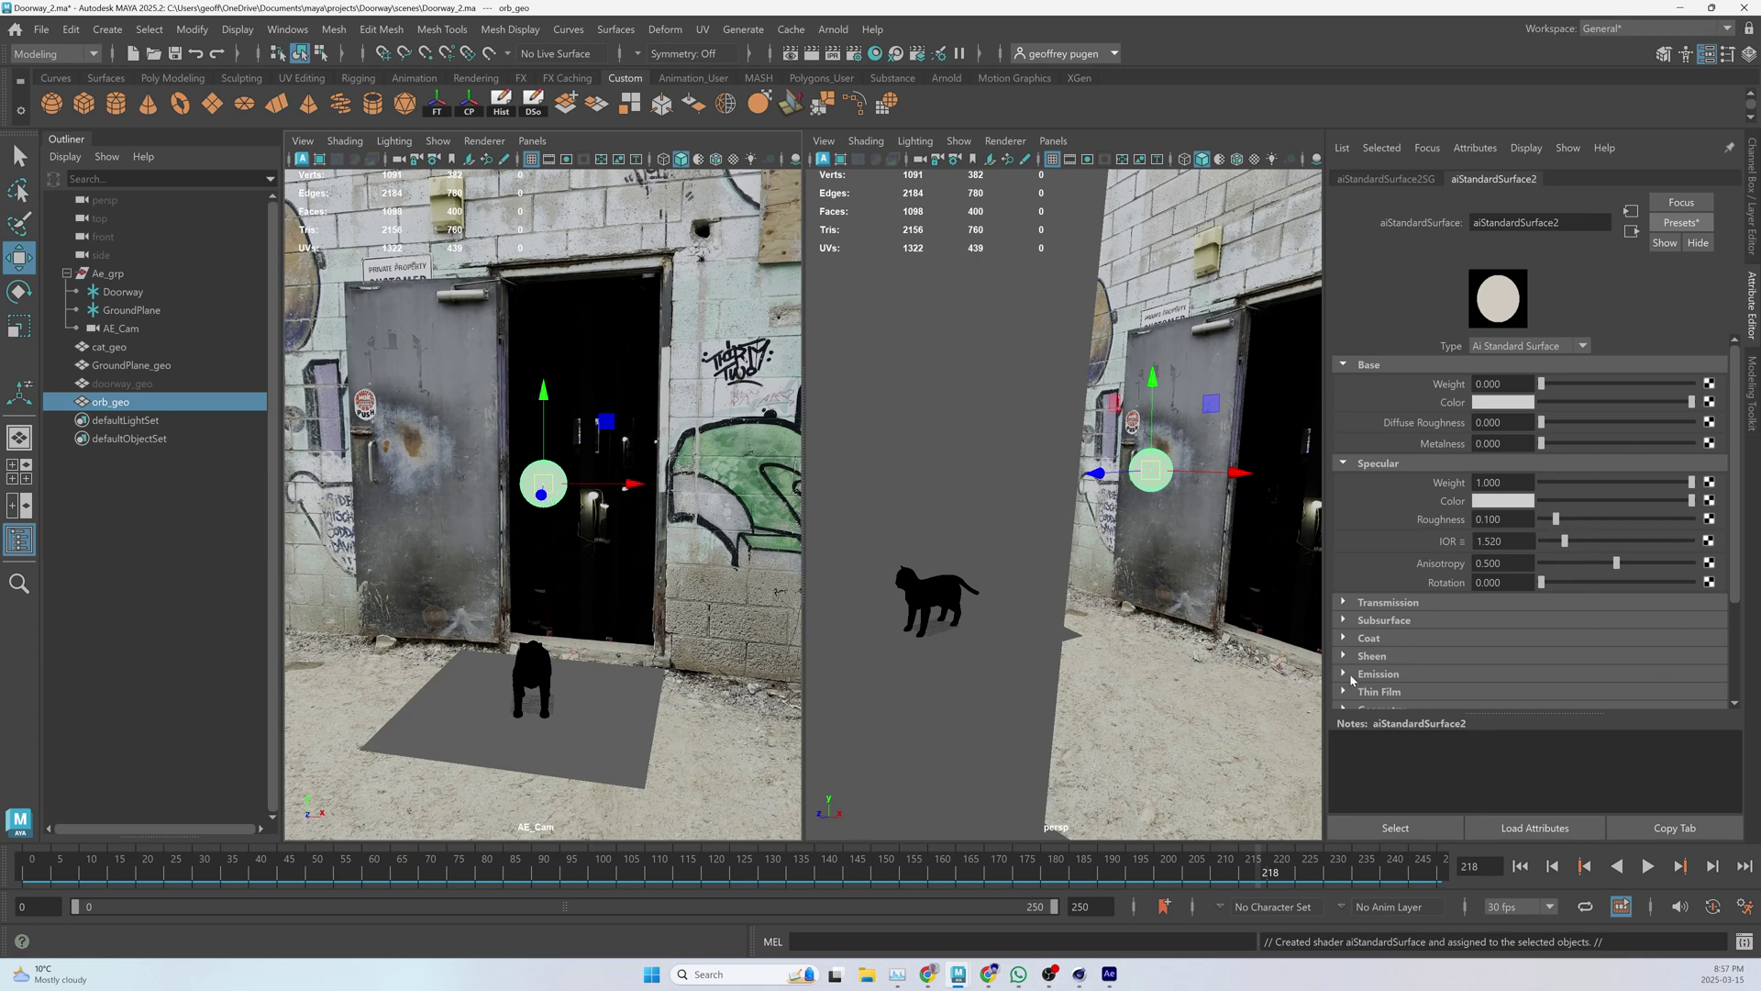
- Set the emission color of the orb's material to pure blue and clear the selection
click(1352, 675)
scroll(1672, 602, down, 3)
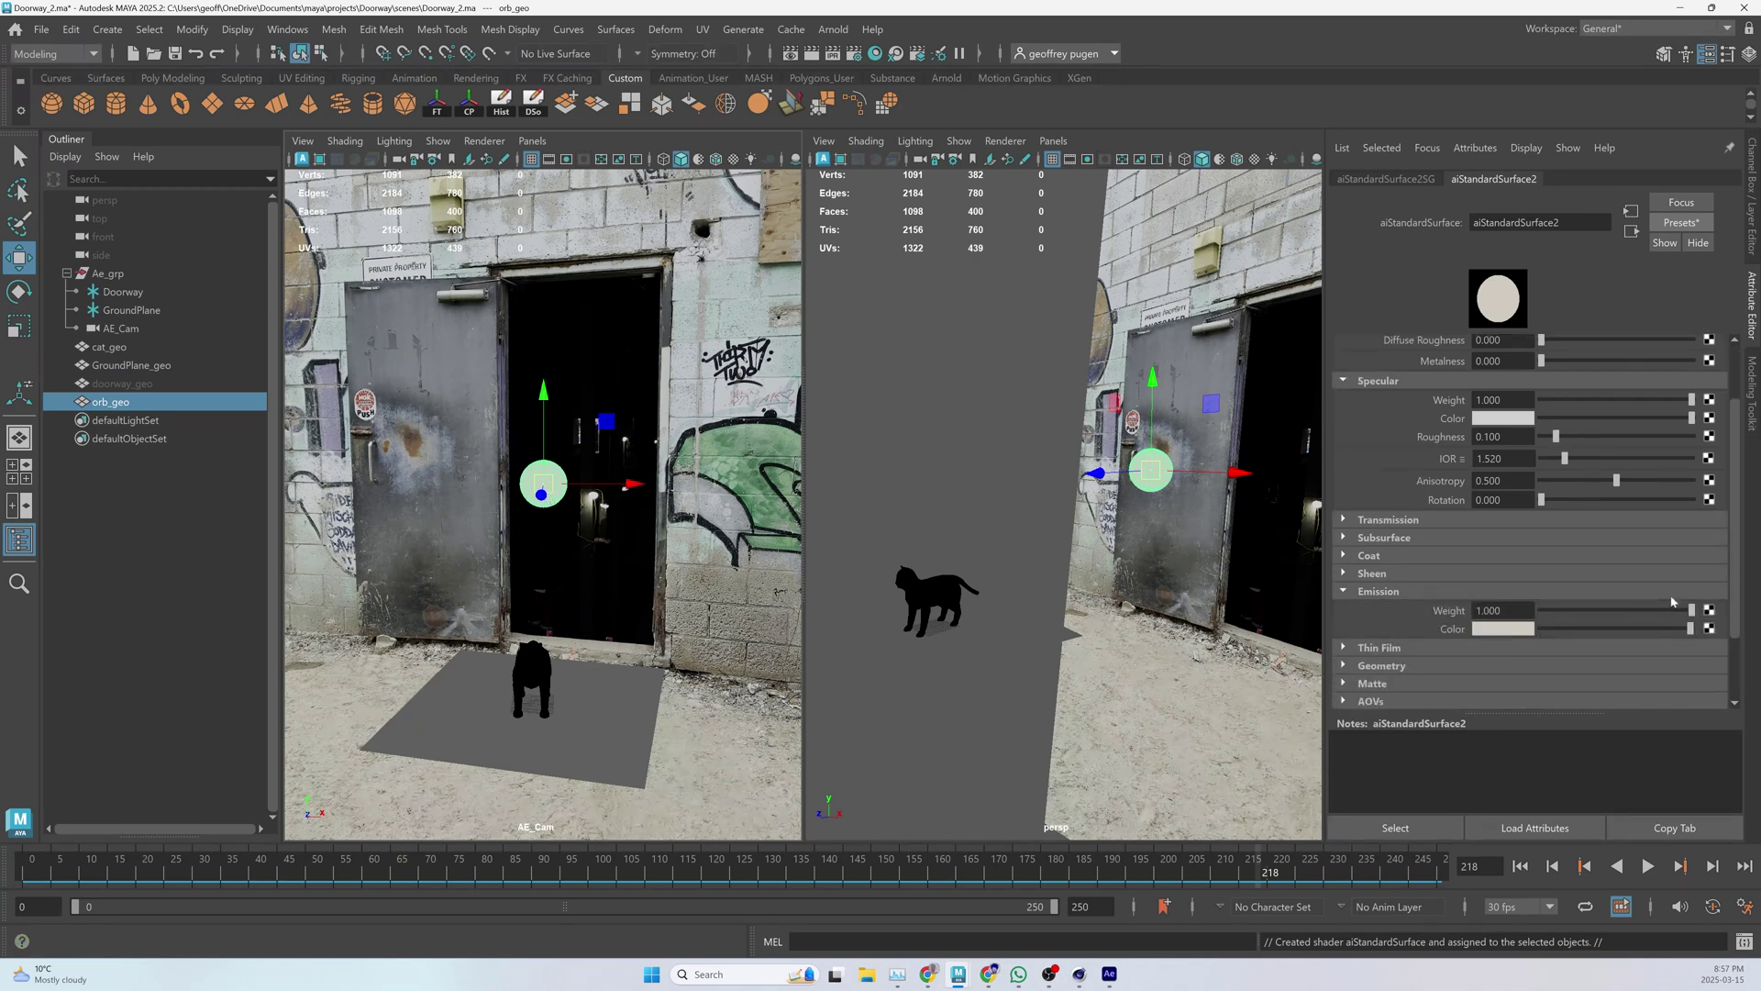
click(1509, 628)
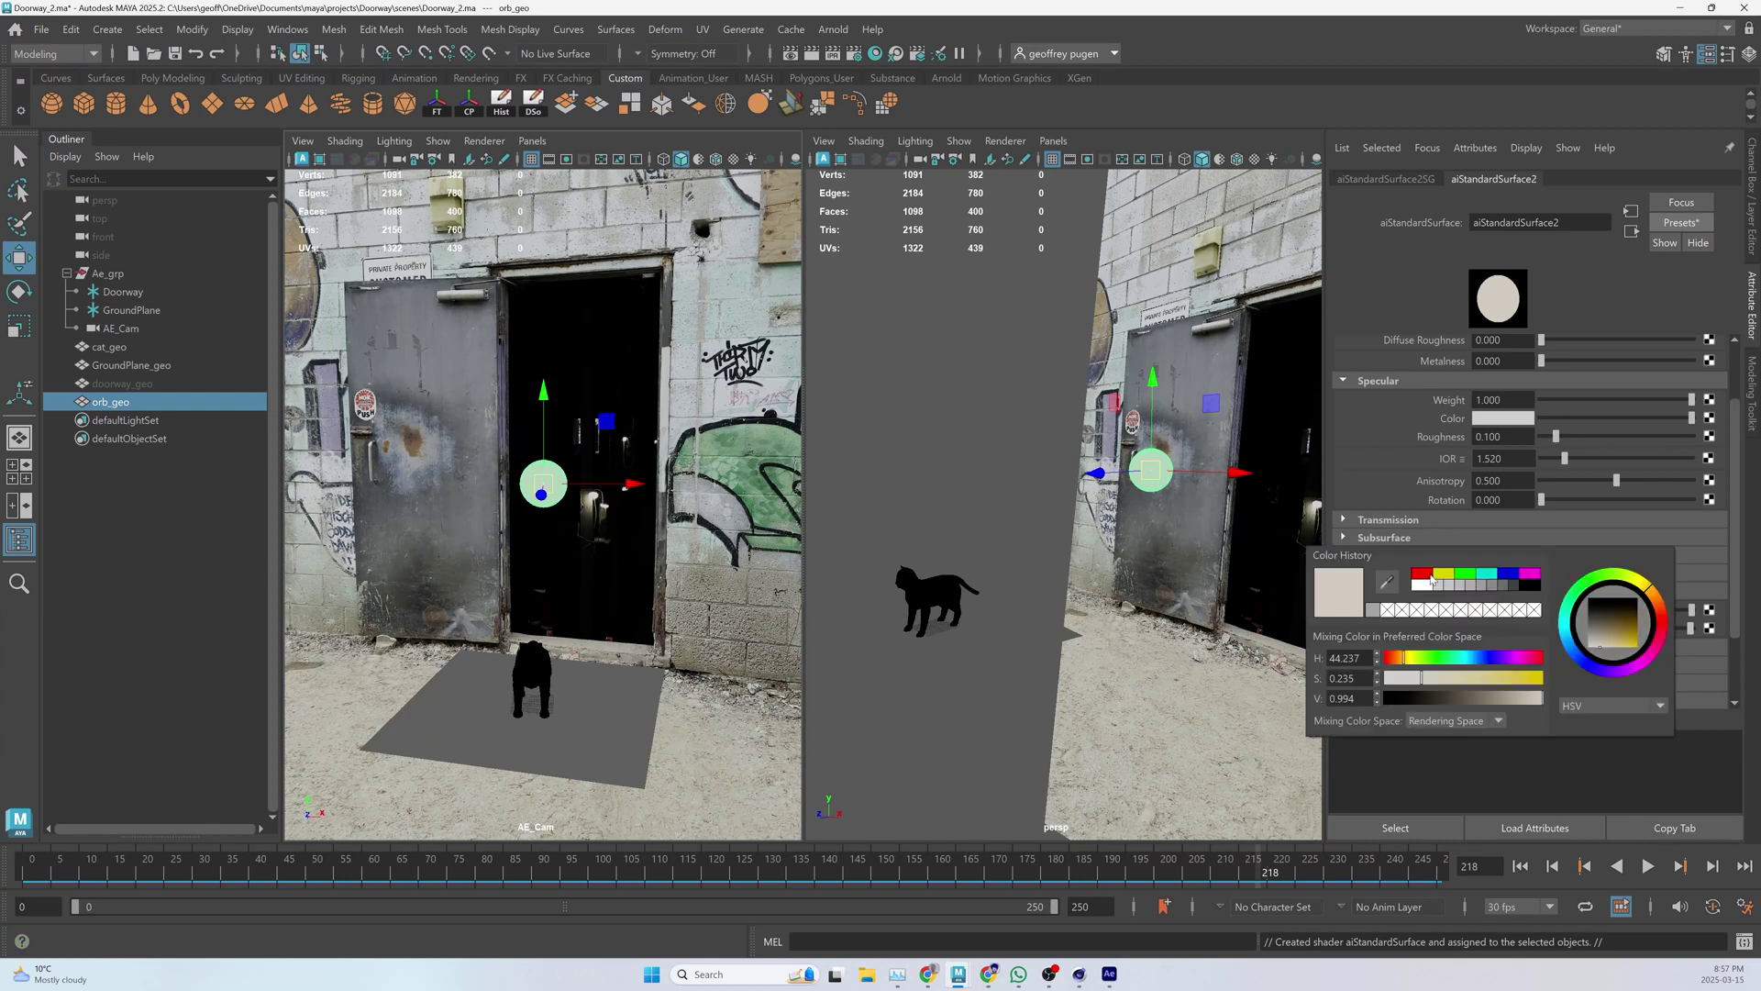
click(1508, 574)
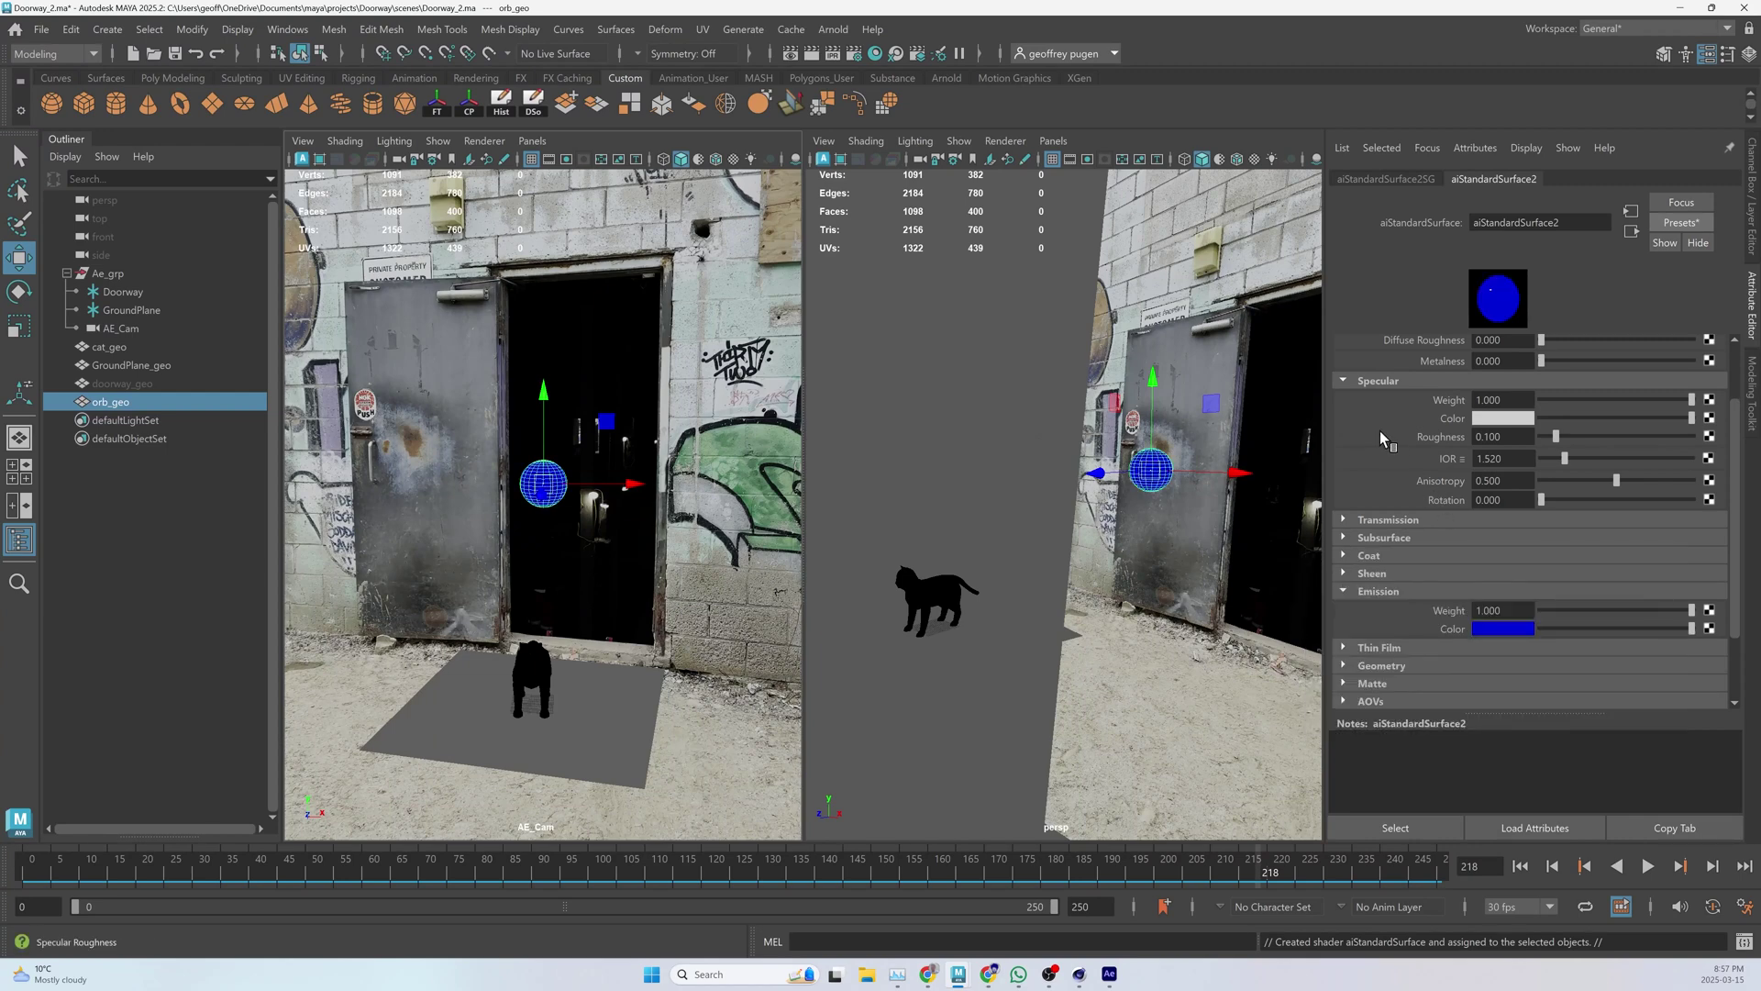
click(555, 537)
click(557, 493)
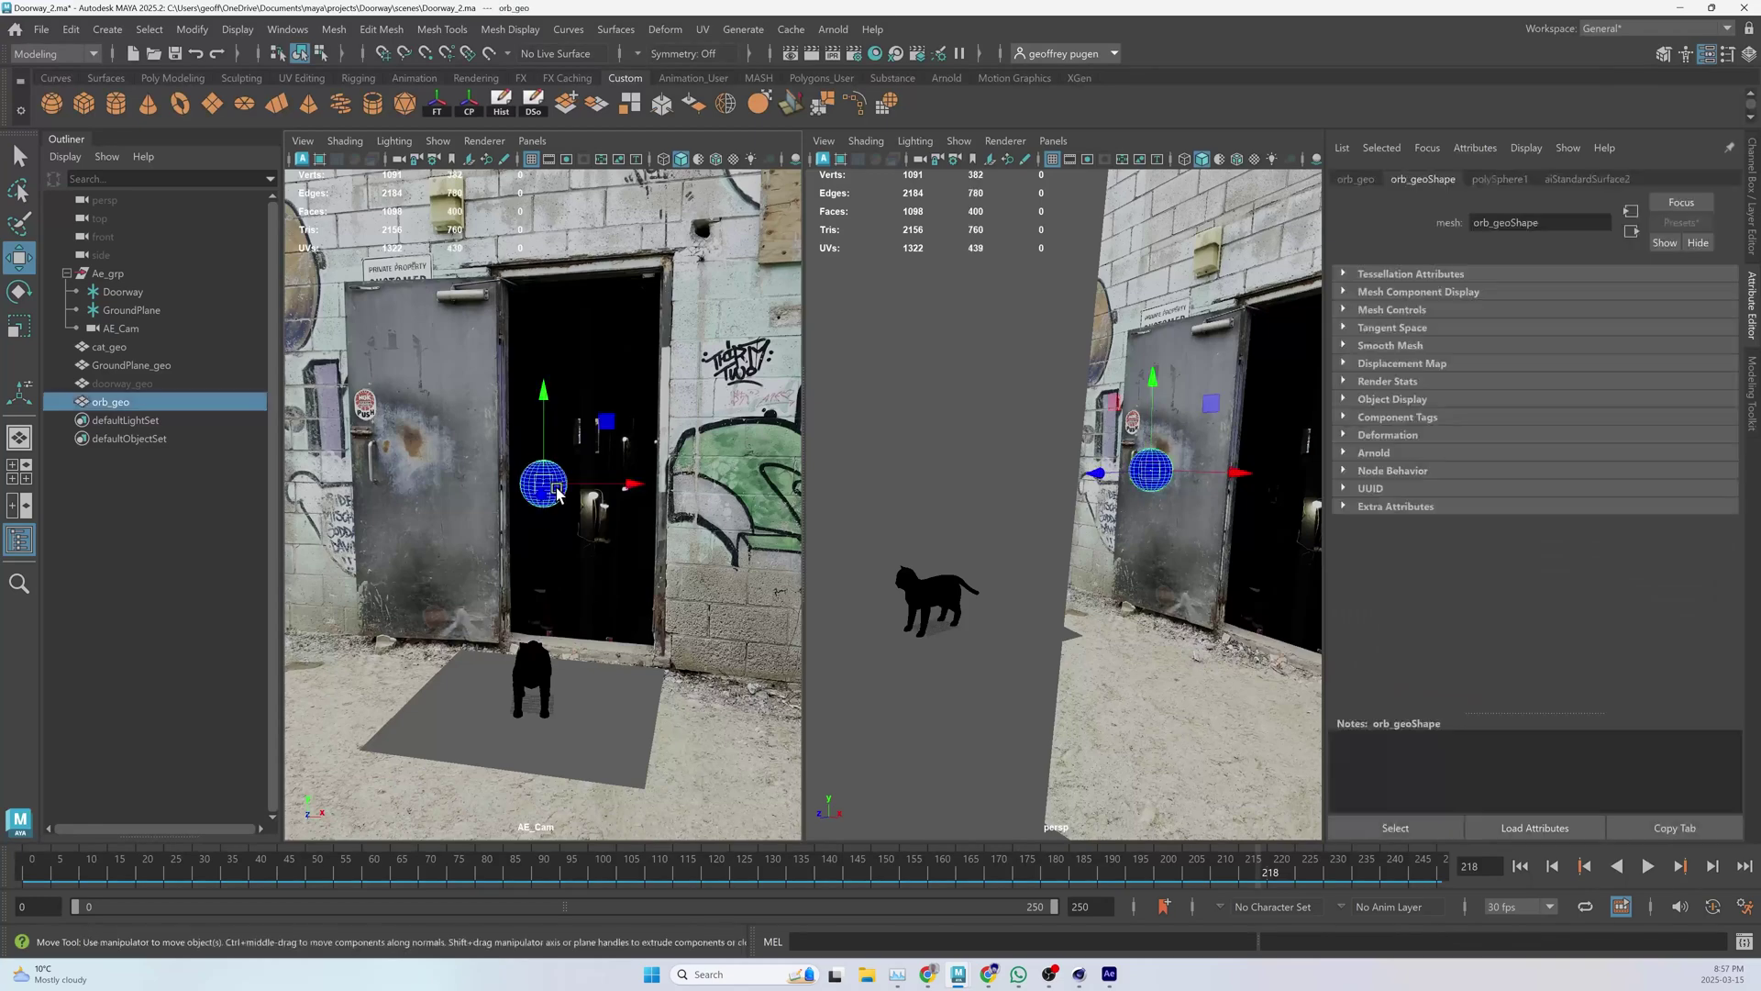
click(673, 711)
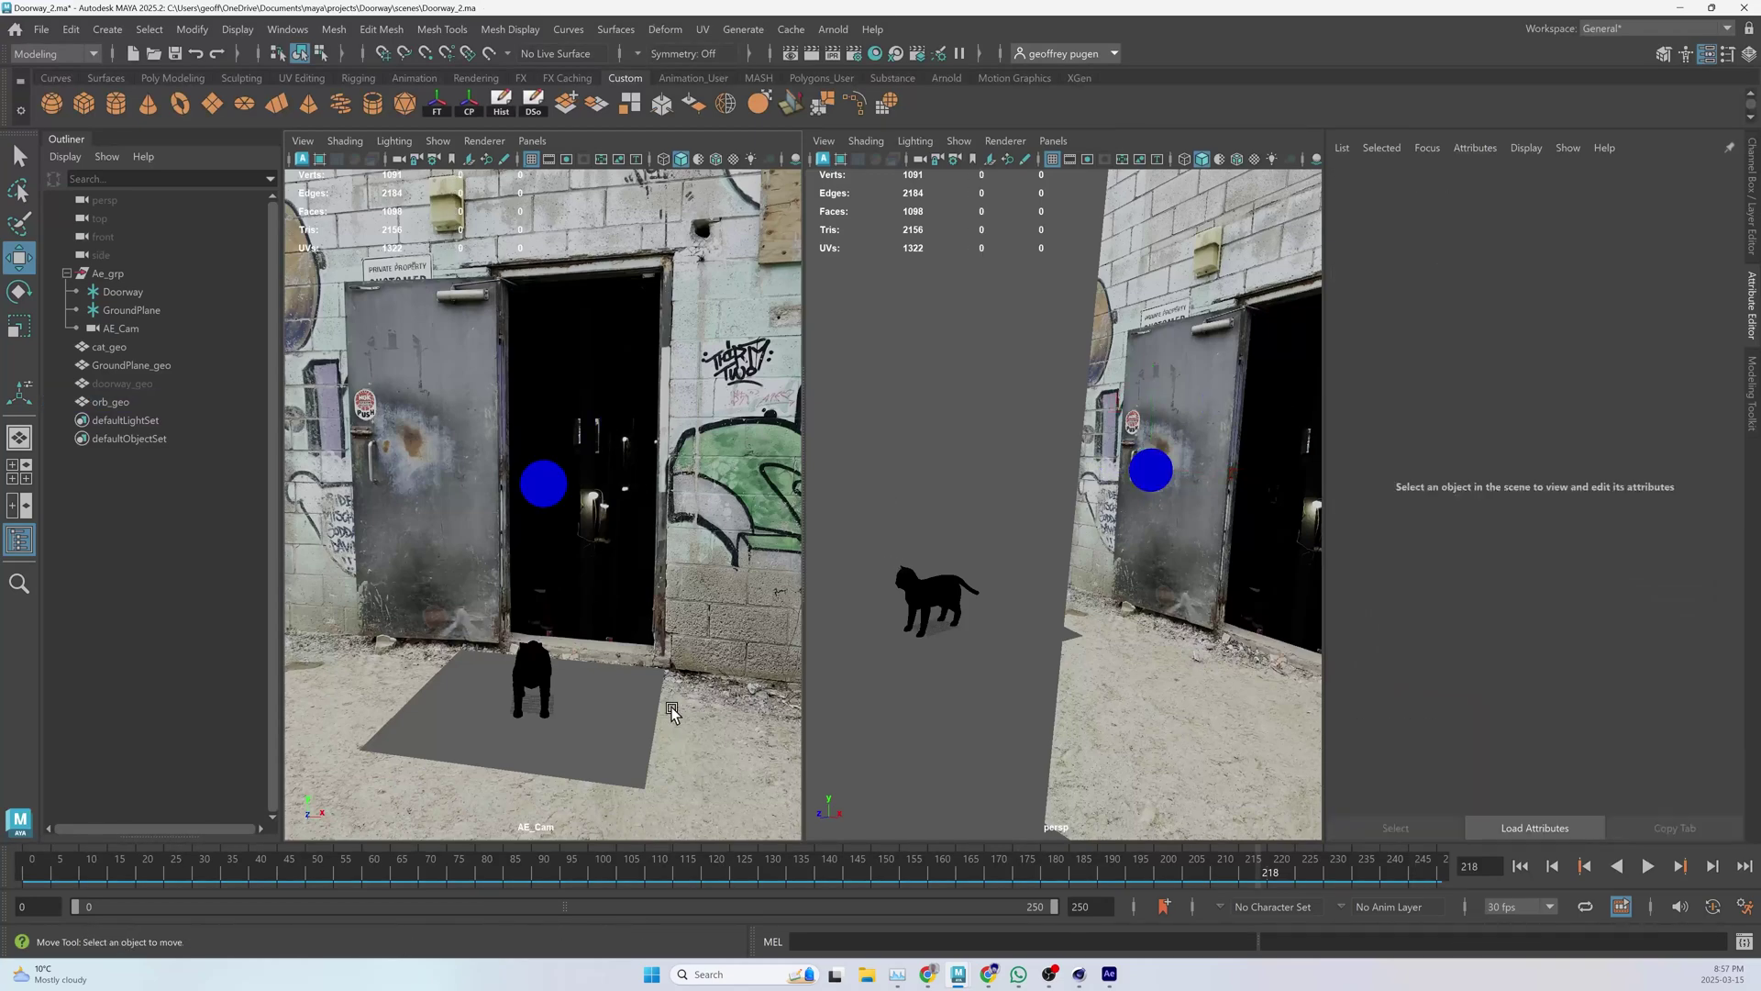
- Open the Arnold RenderView beside the AE_Cam view and set its render camera to perspShape
click(584, 723)
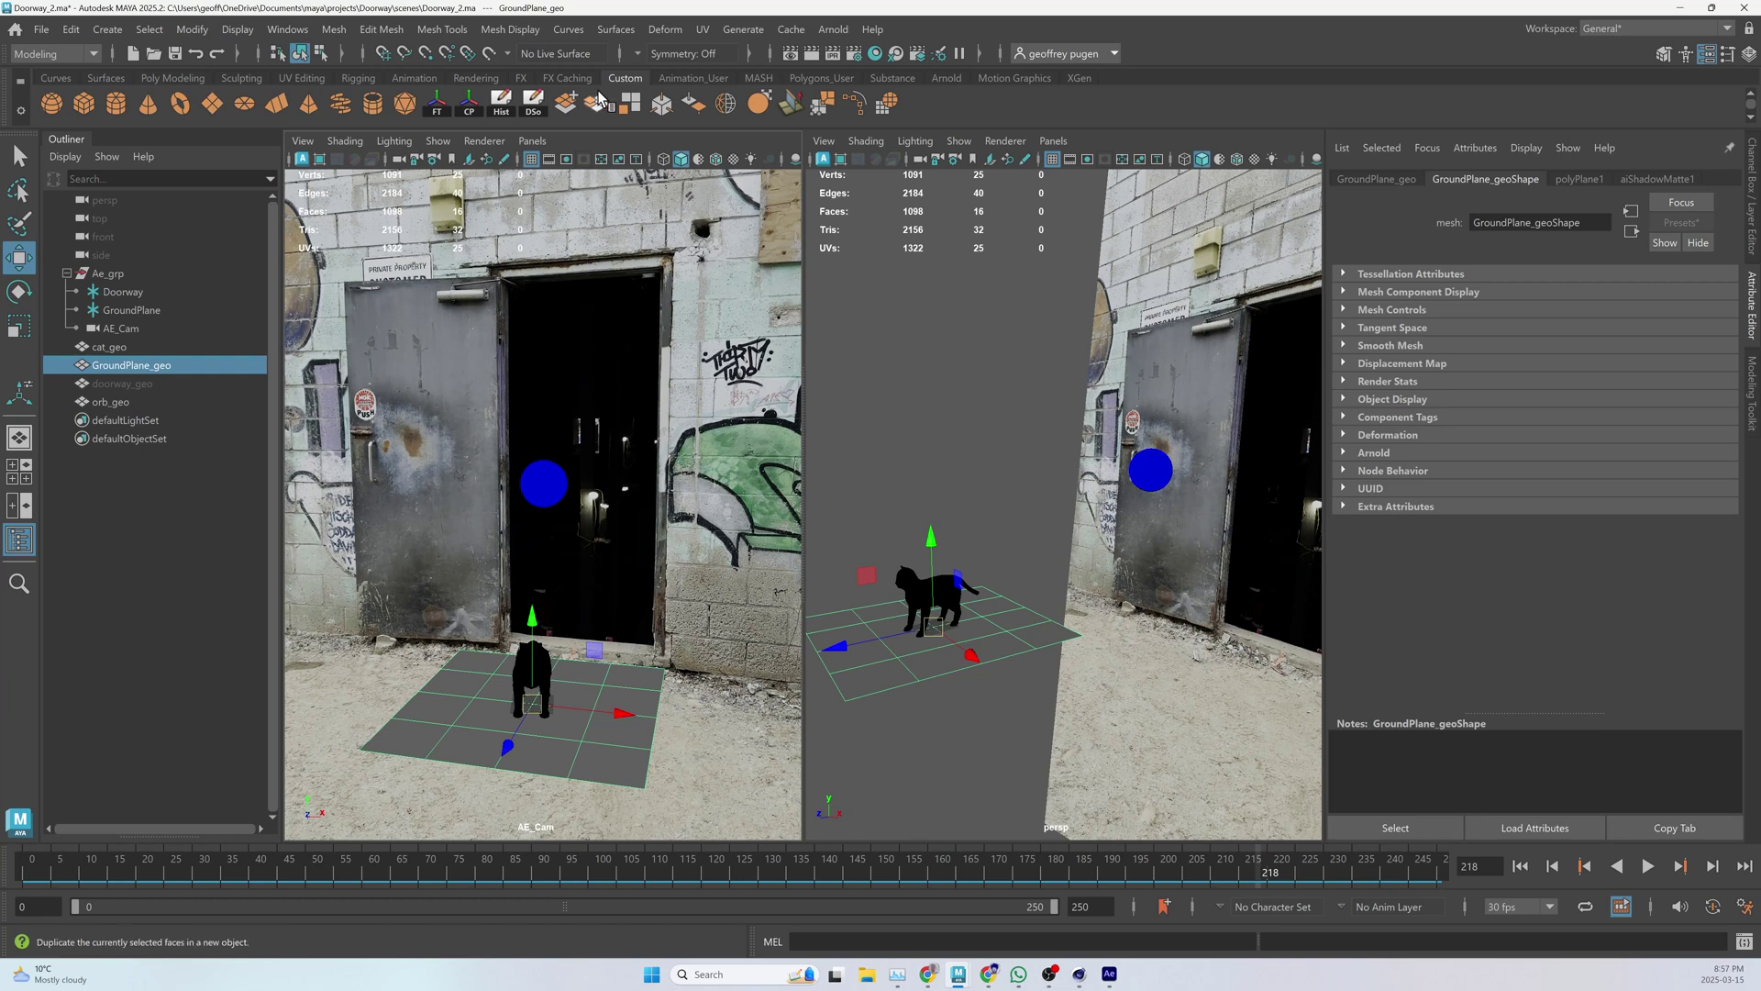
click(832, 30)
click(842, 86)
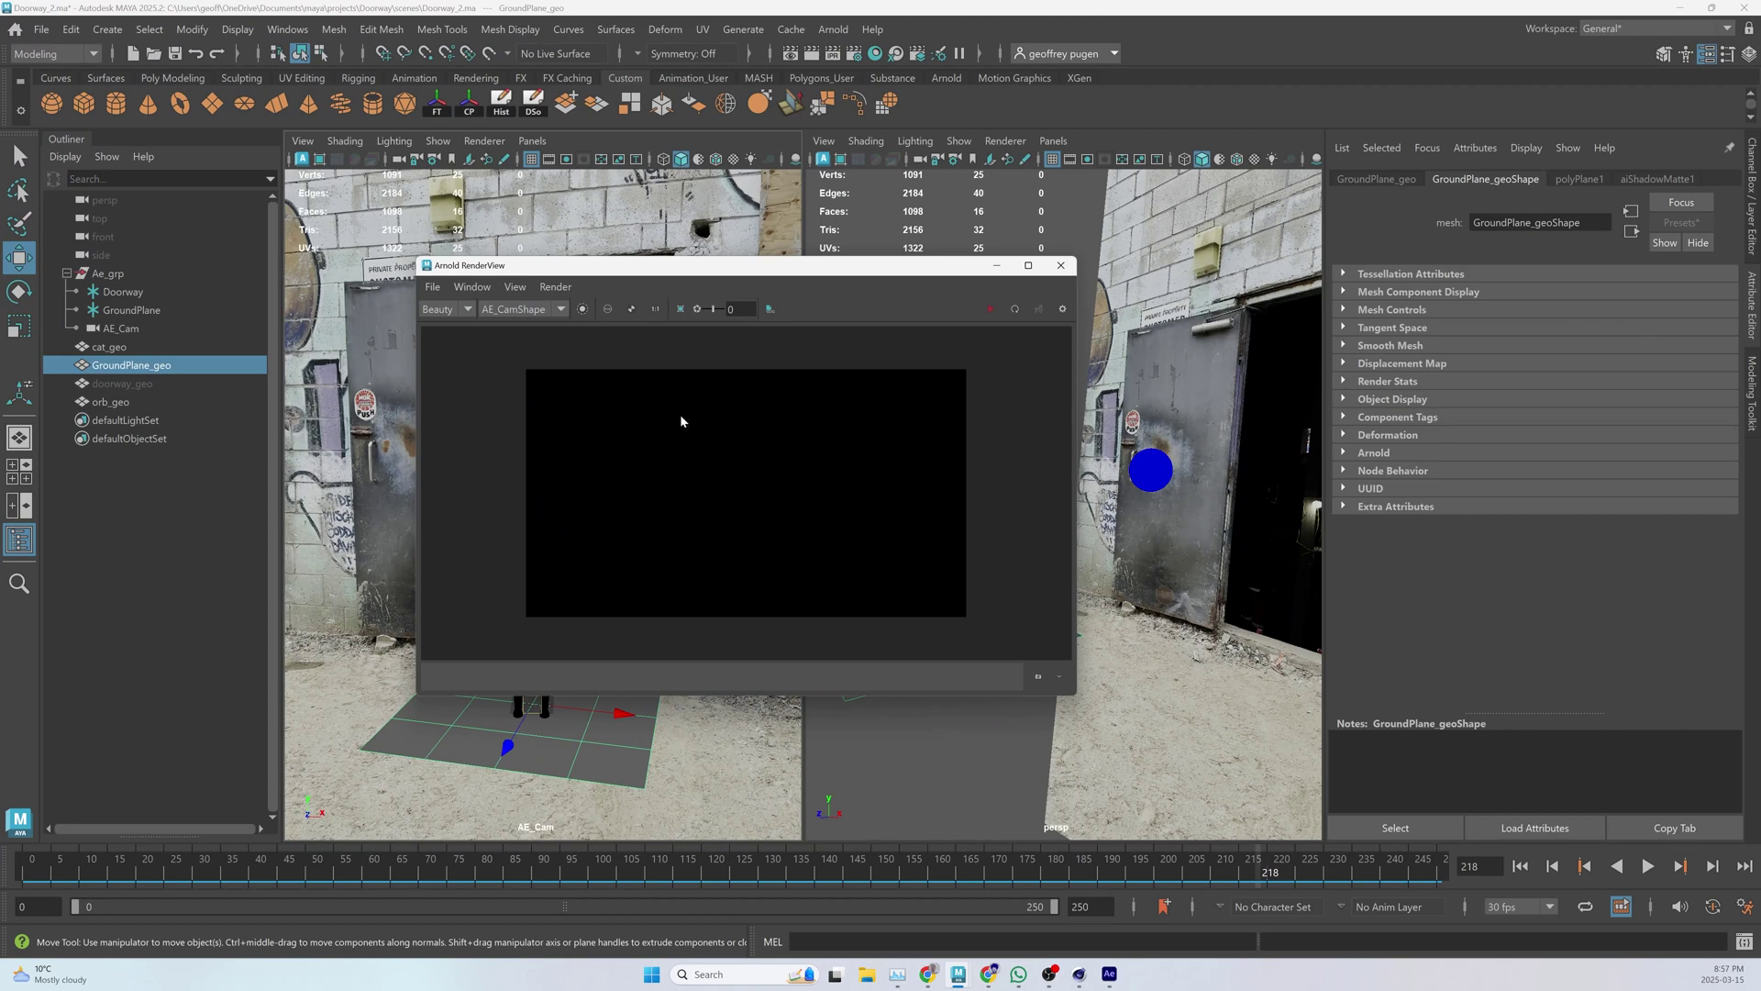
drag(686, 266, 1090, 267)
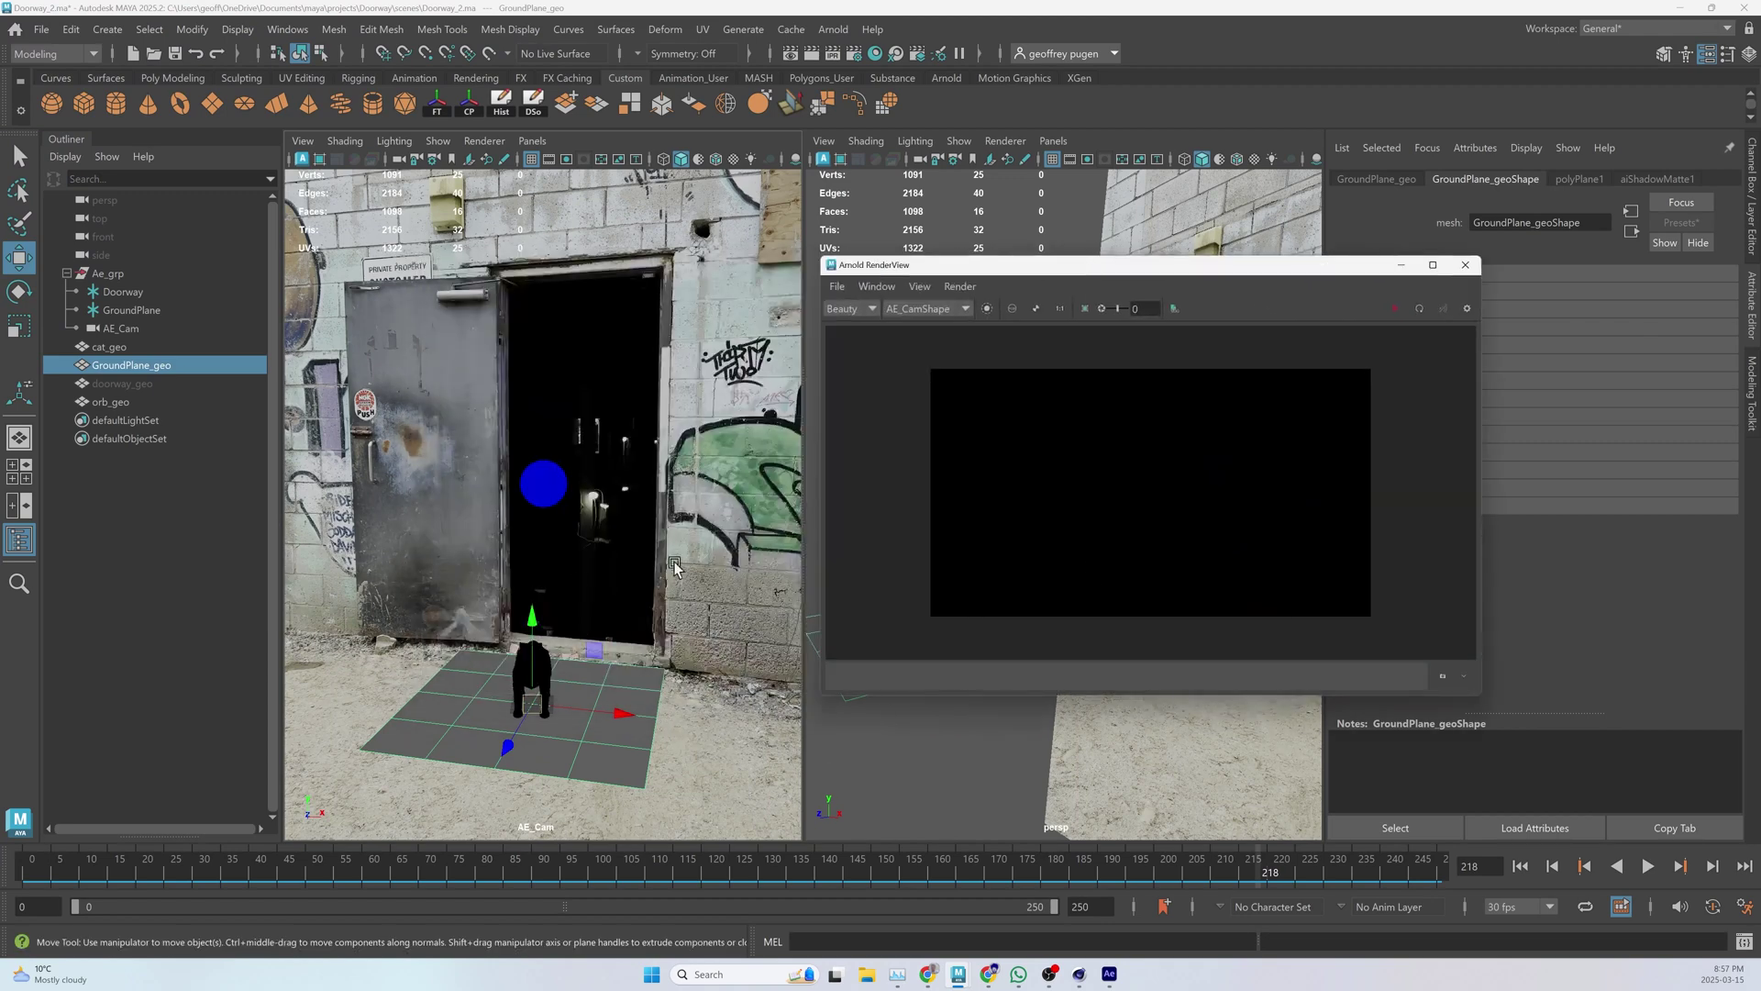
click(931, 309)
click(926, 323)
drag(1008, 272, 906, 268)
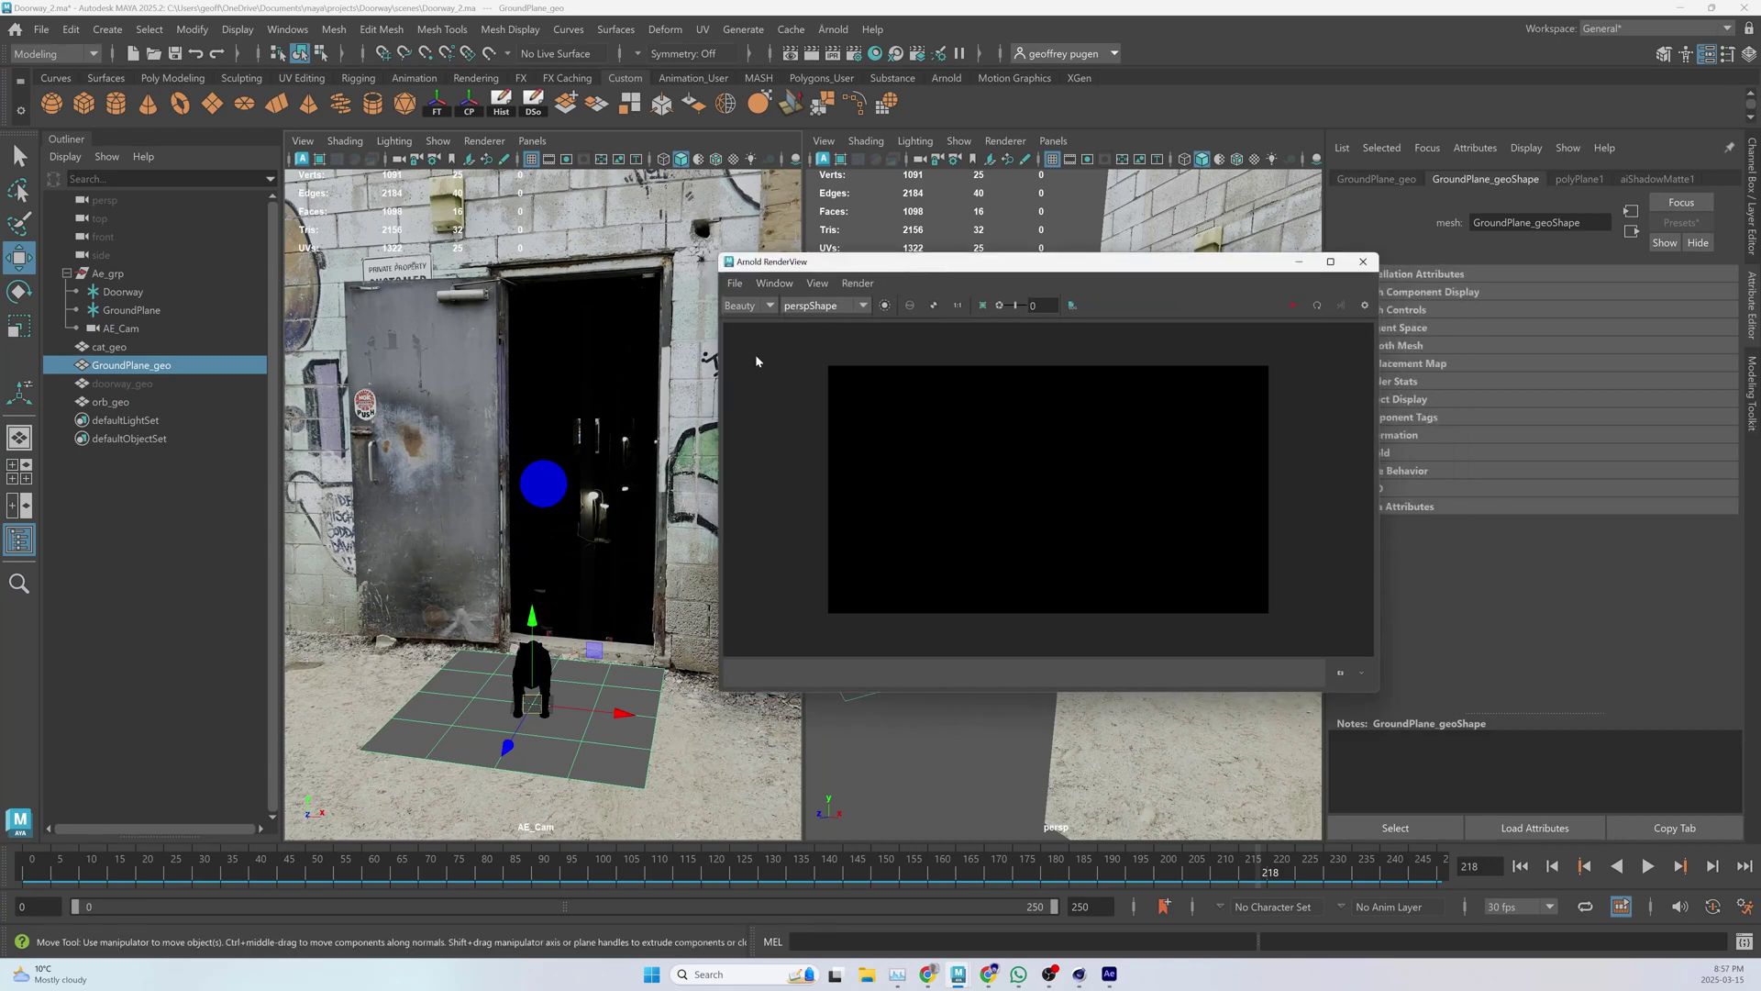
- Set the render image size to 1080 pixels wide and 1920 pixels high in the Render Settings
click(858, 61)
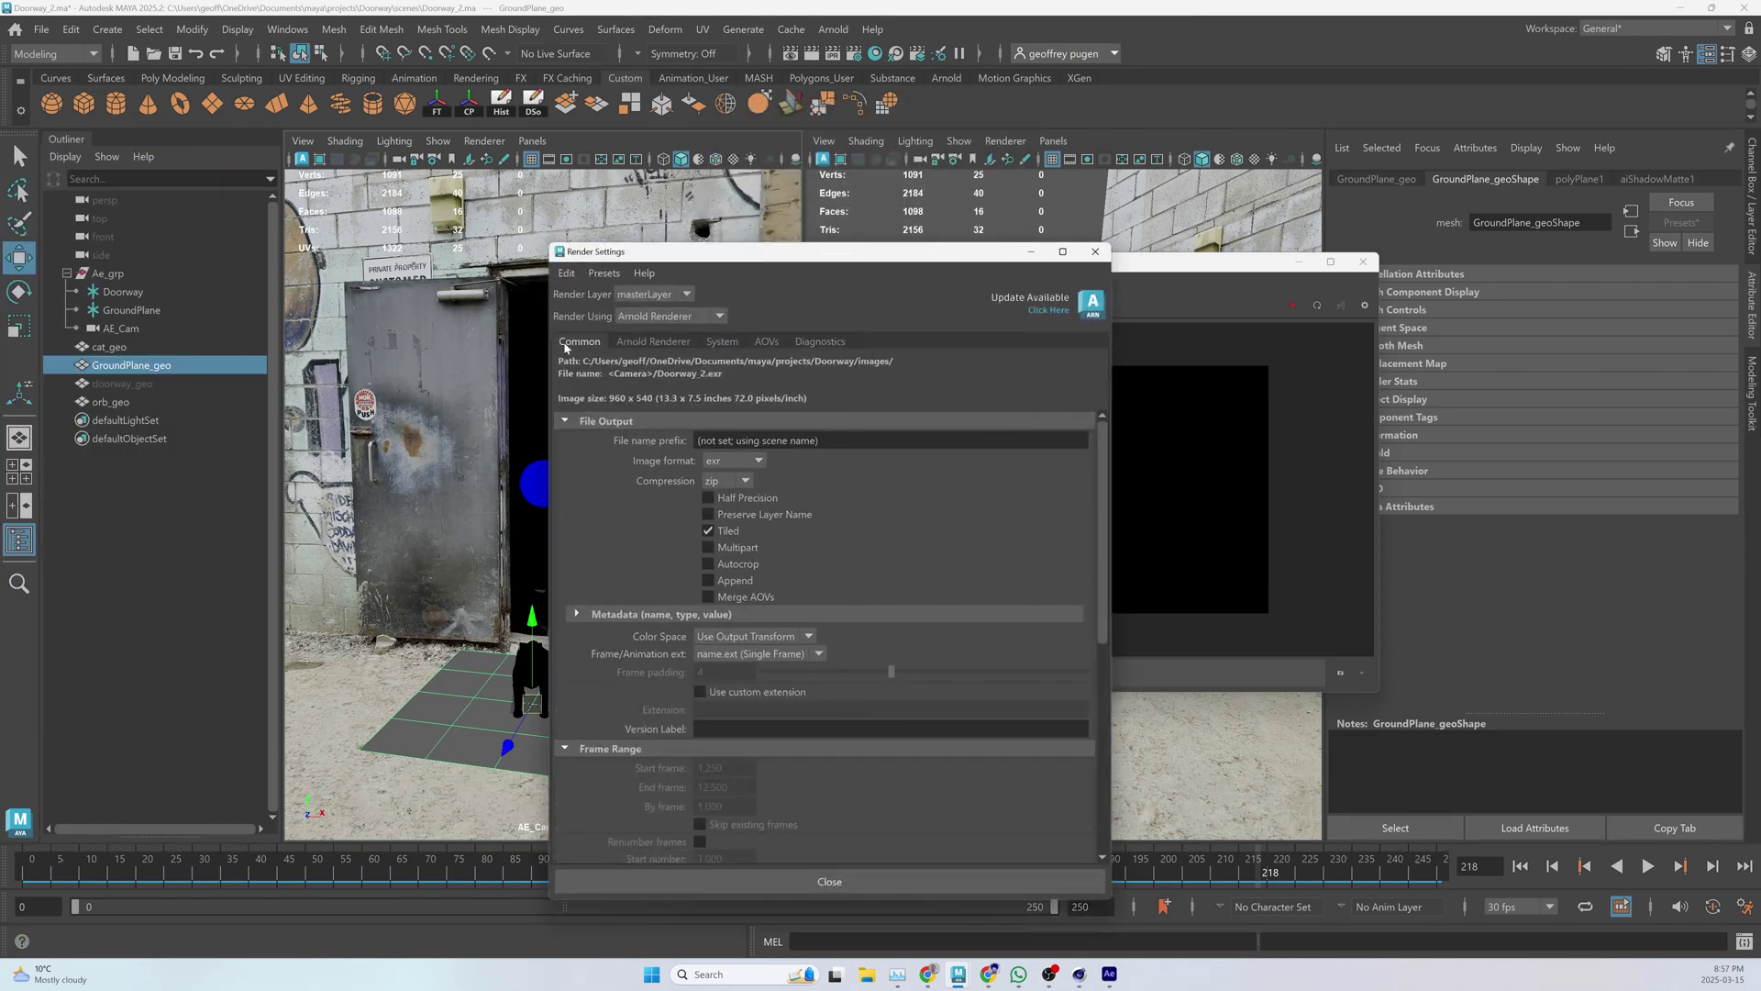
scroll(807, 613, down, 8)
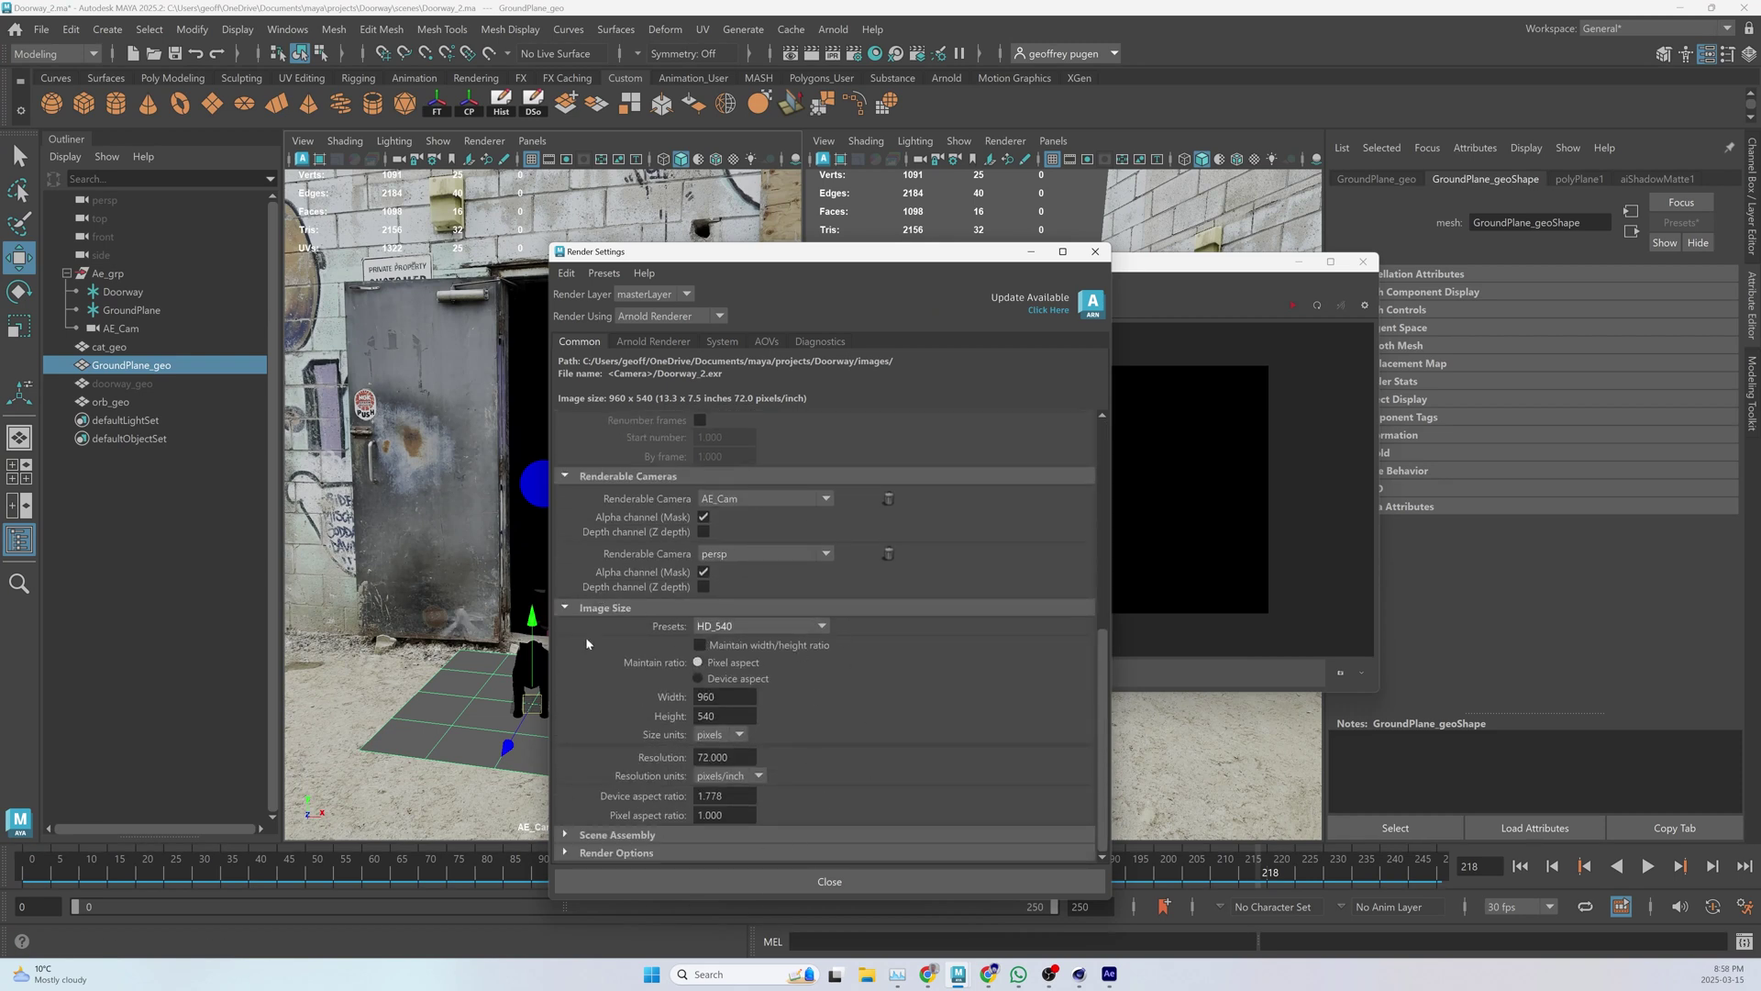
click(724, 626)
scroll(757, 767, down, 3)
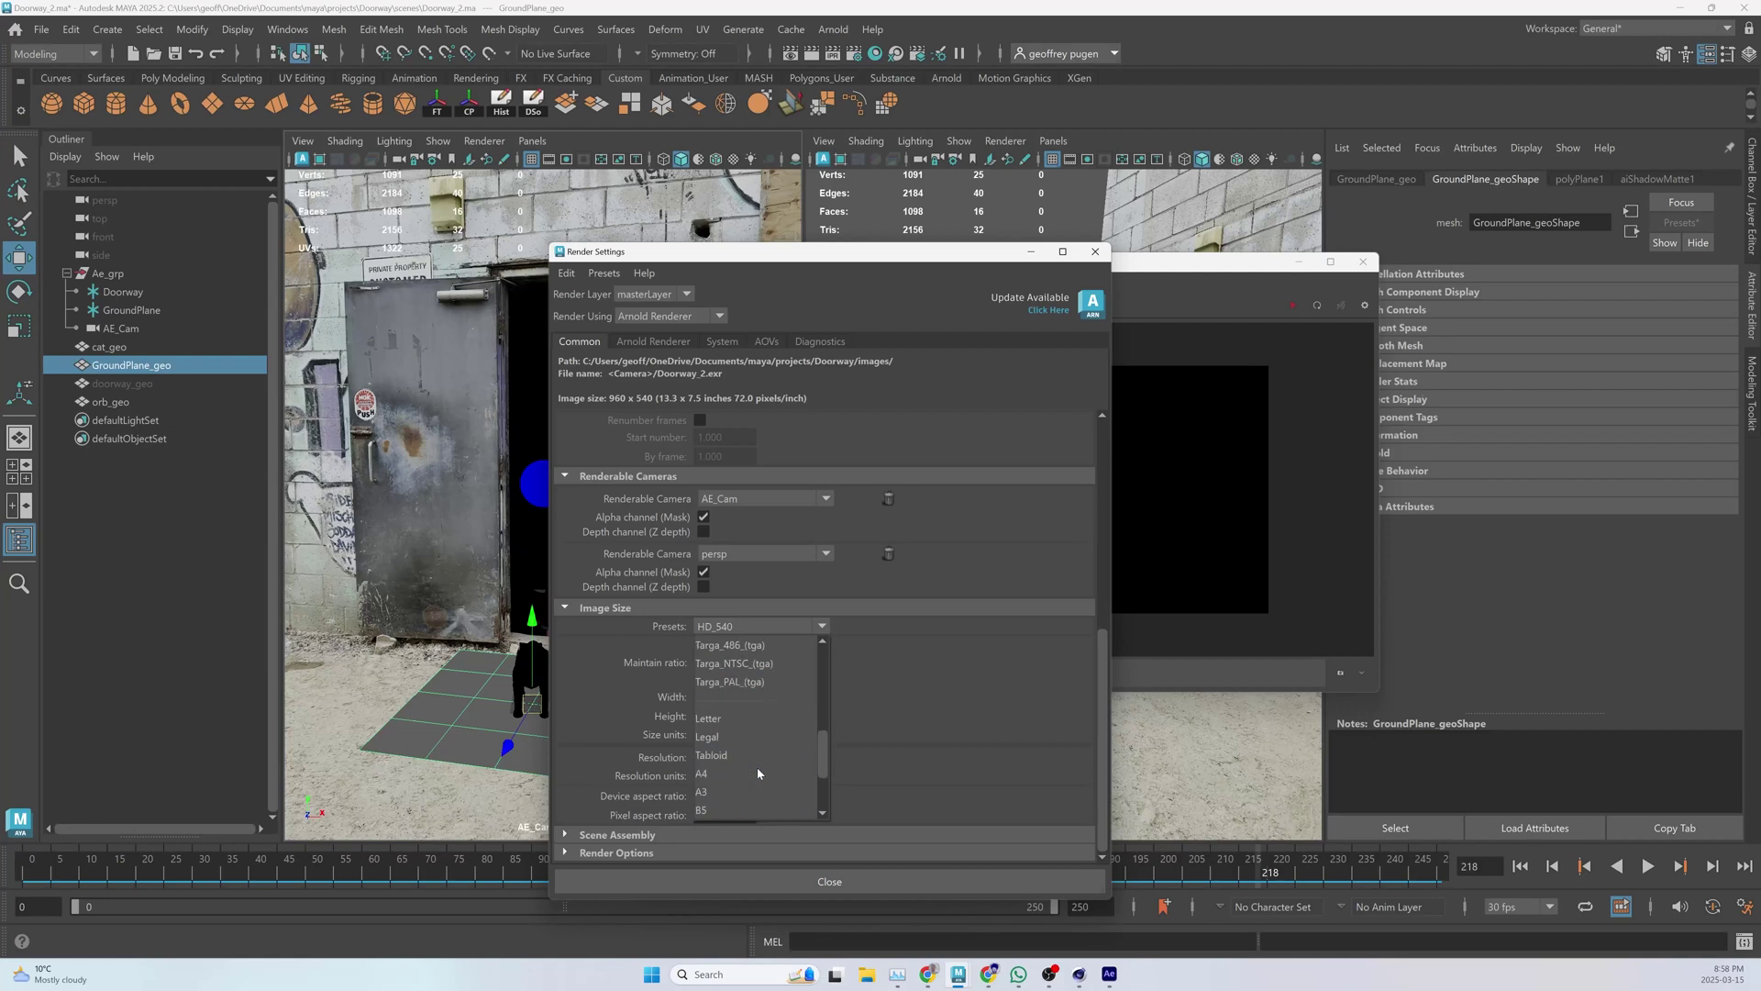
scroll(757, 767, up, 4)
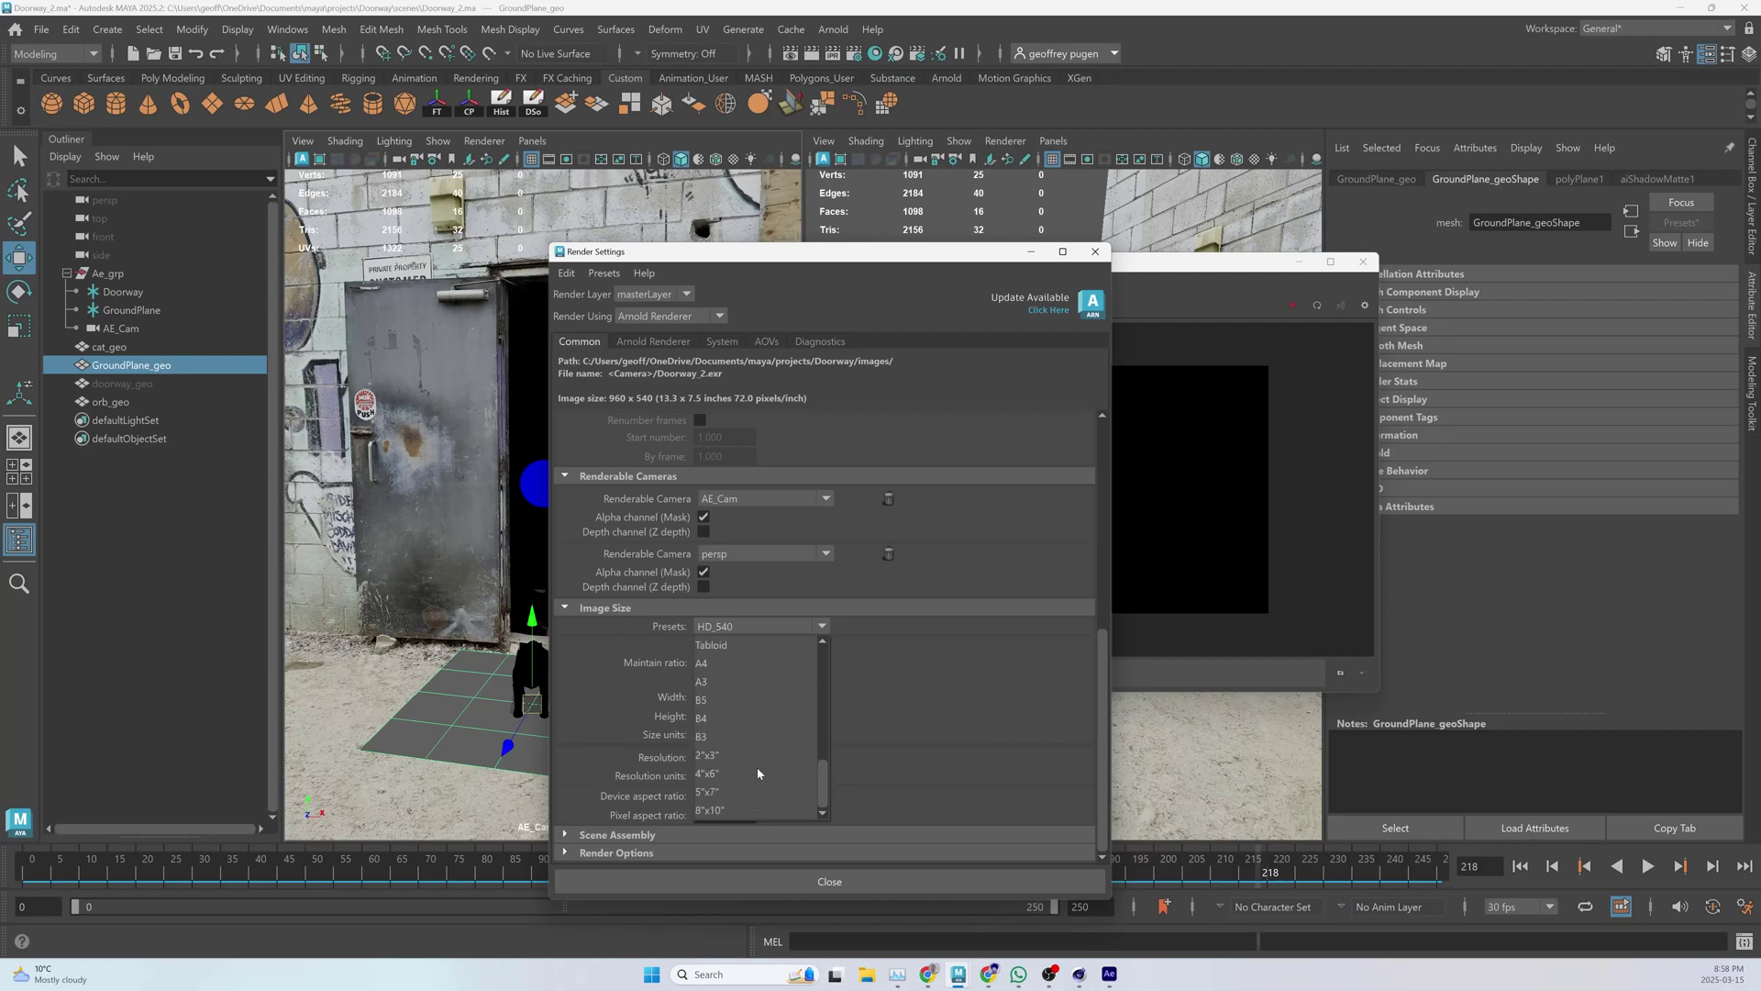
scroll(758, 773, up, 1)
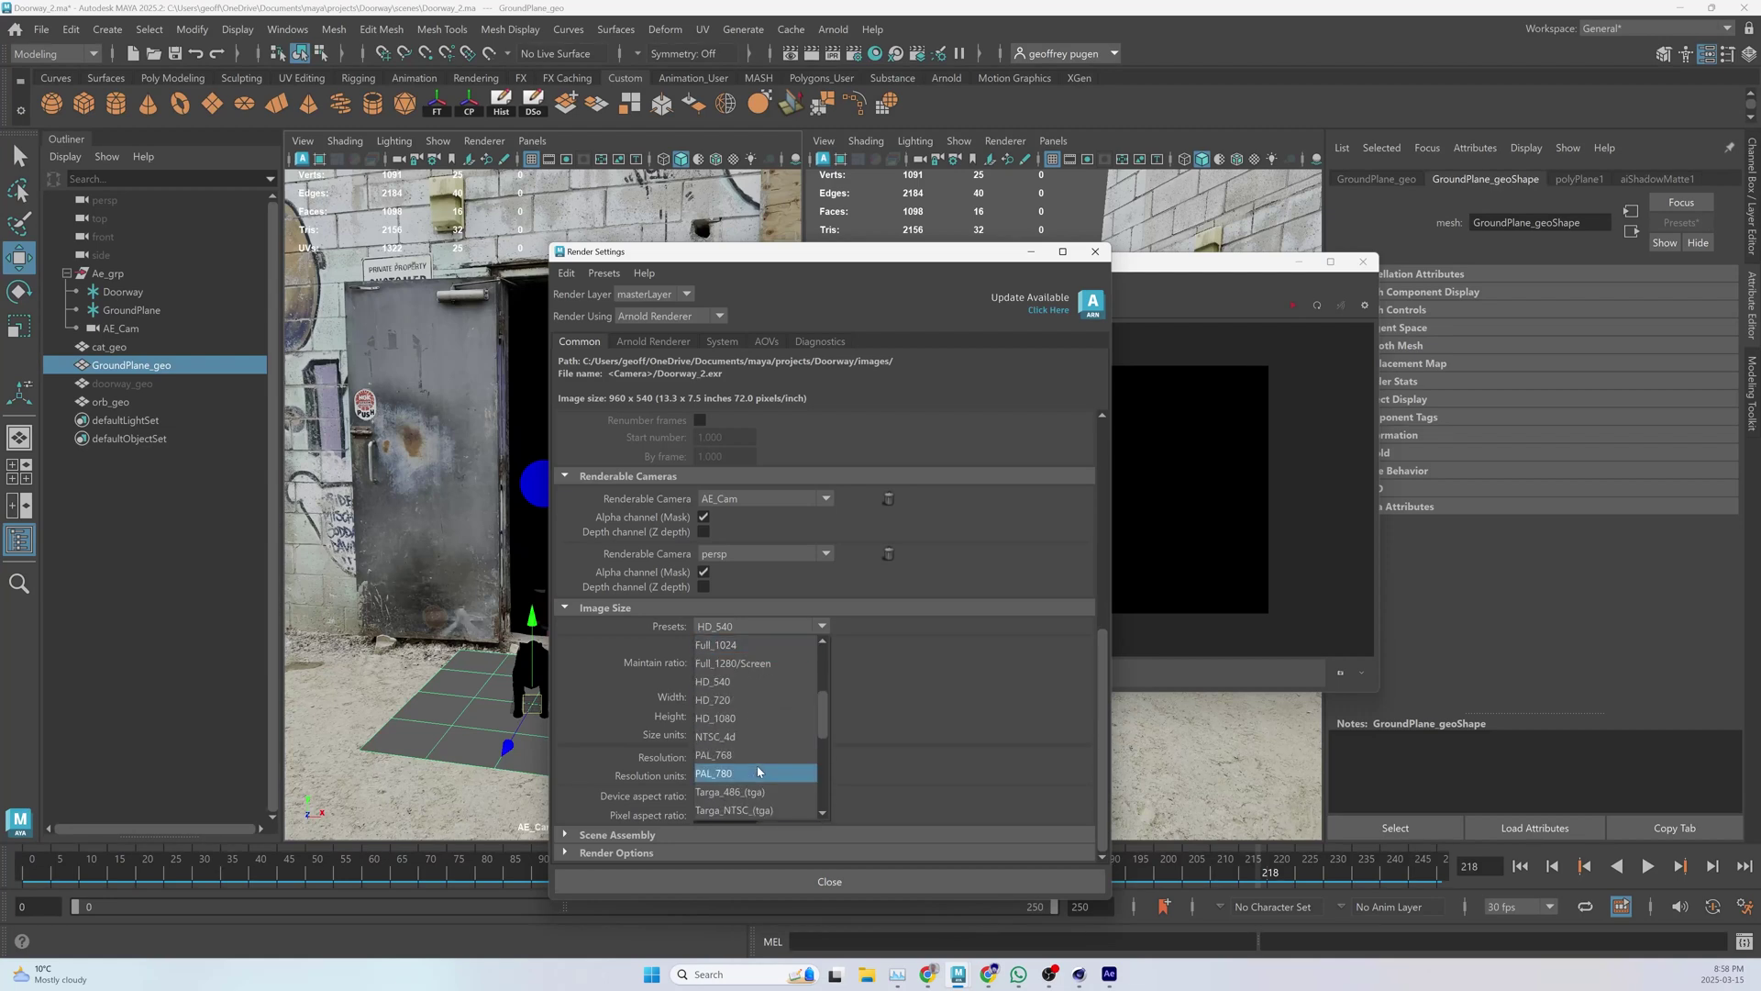
click(632, 644)
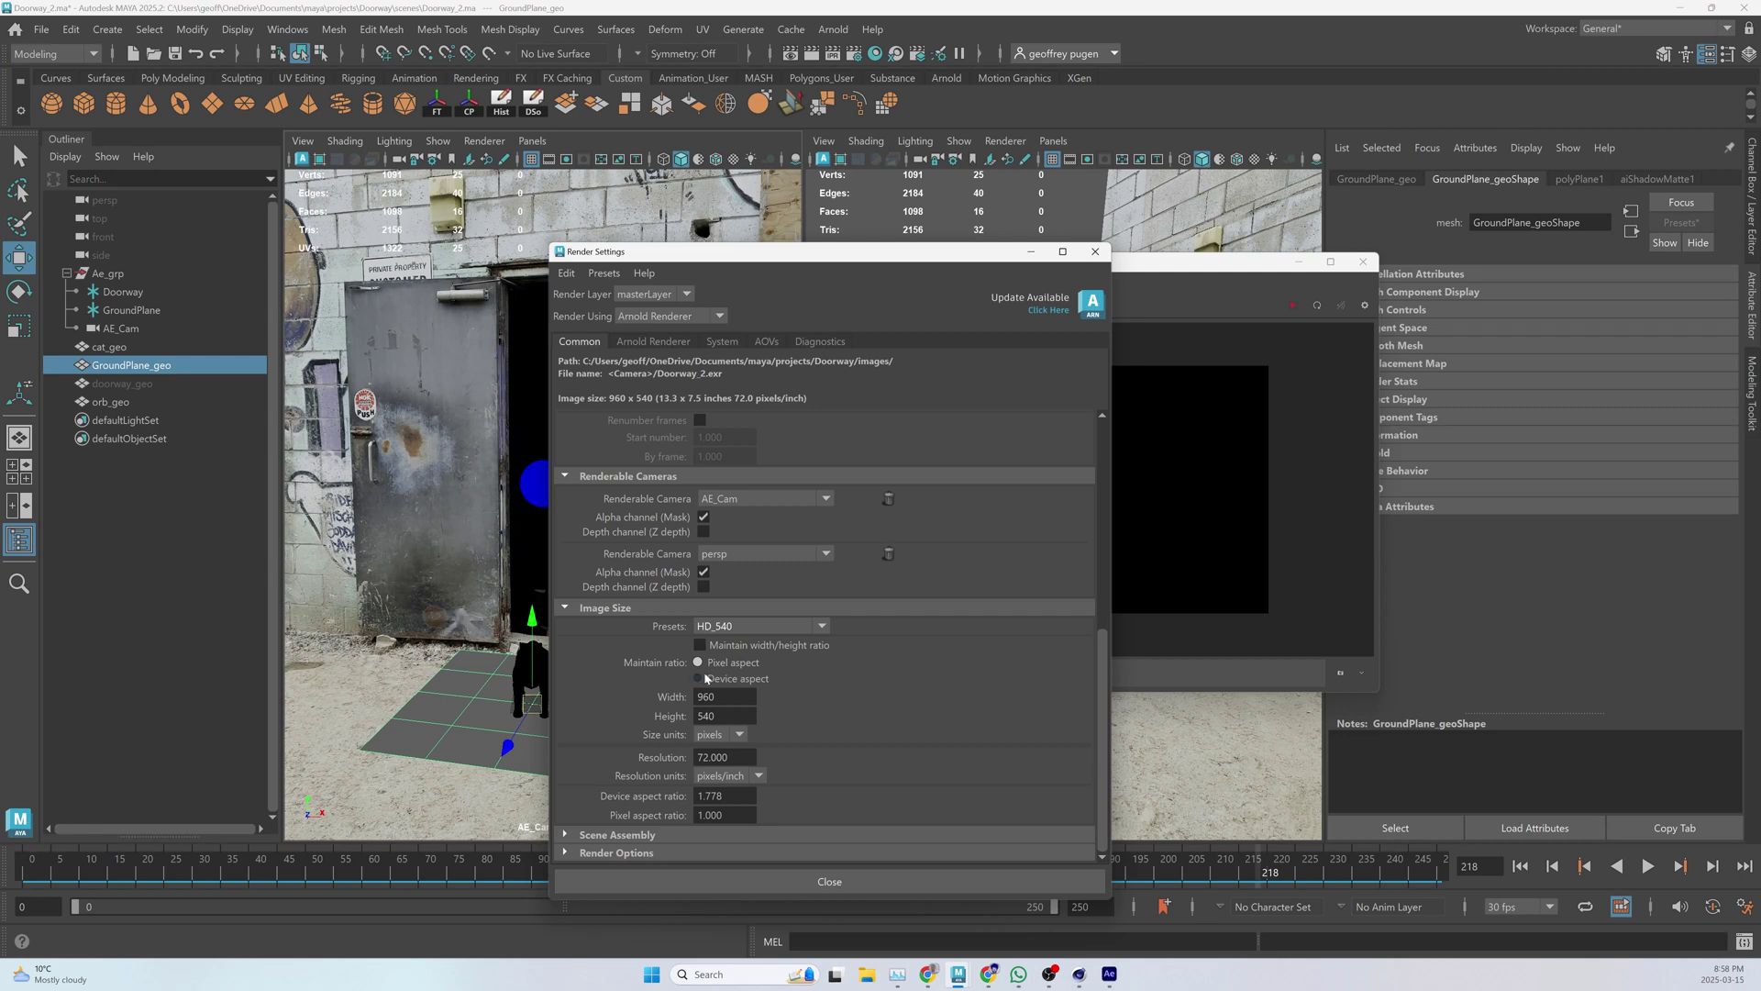
double_click(721, 718)
text(1920)
double_click(719, 696)
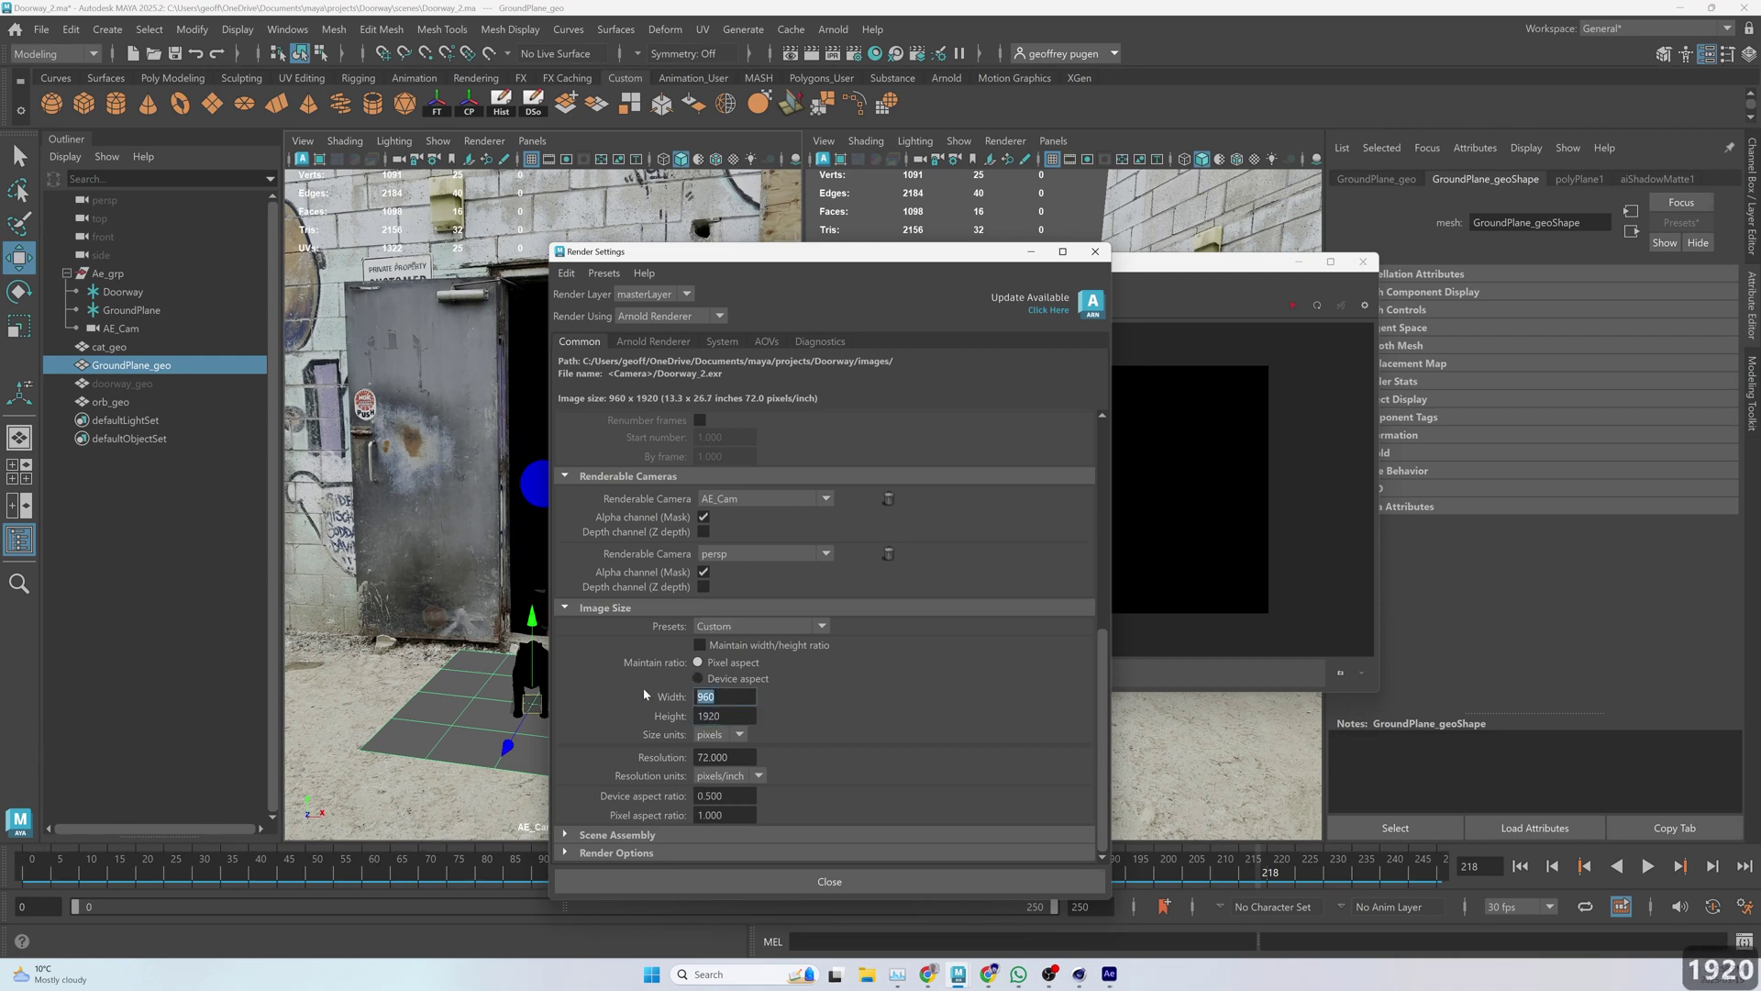
text(1080)
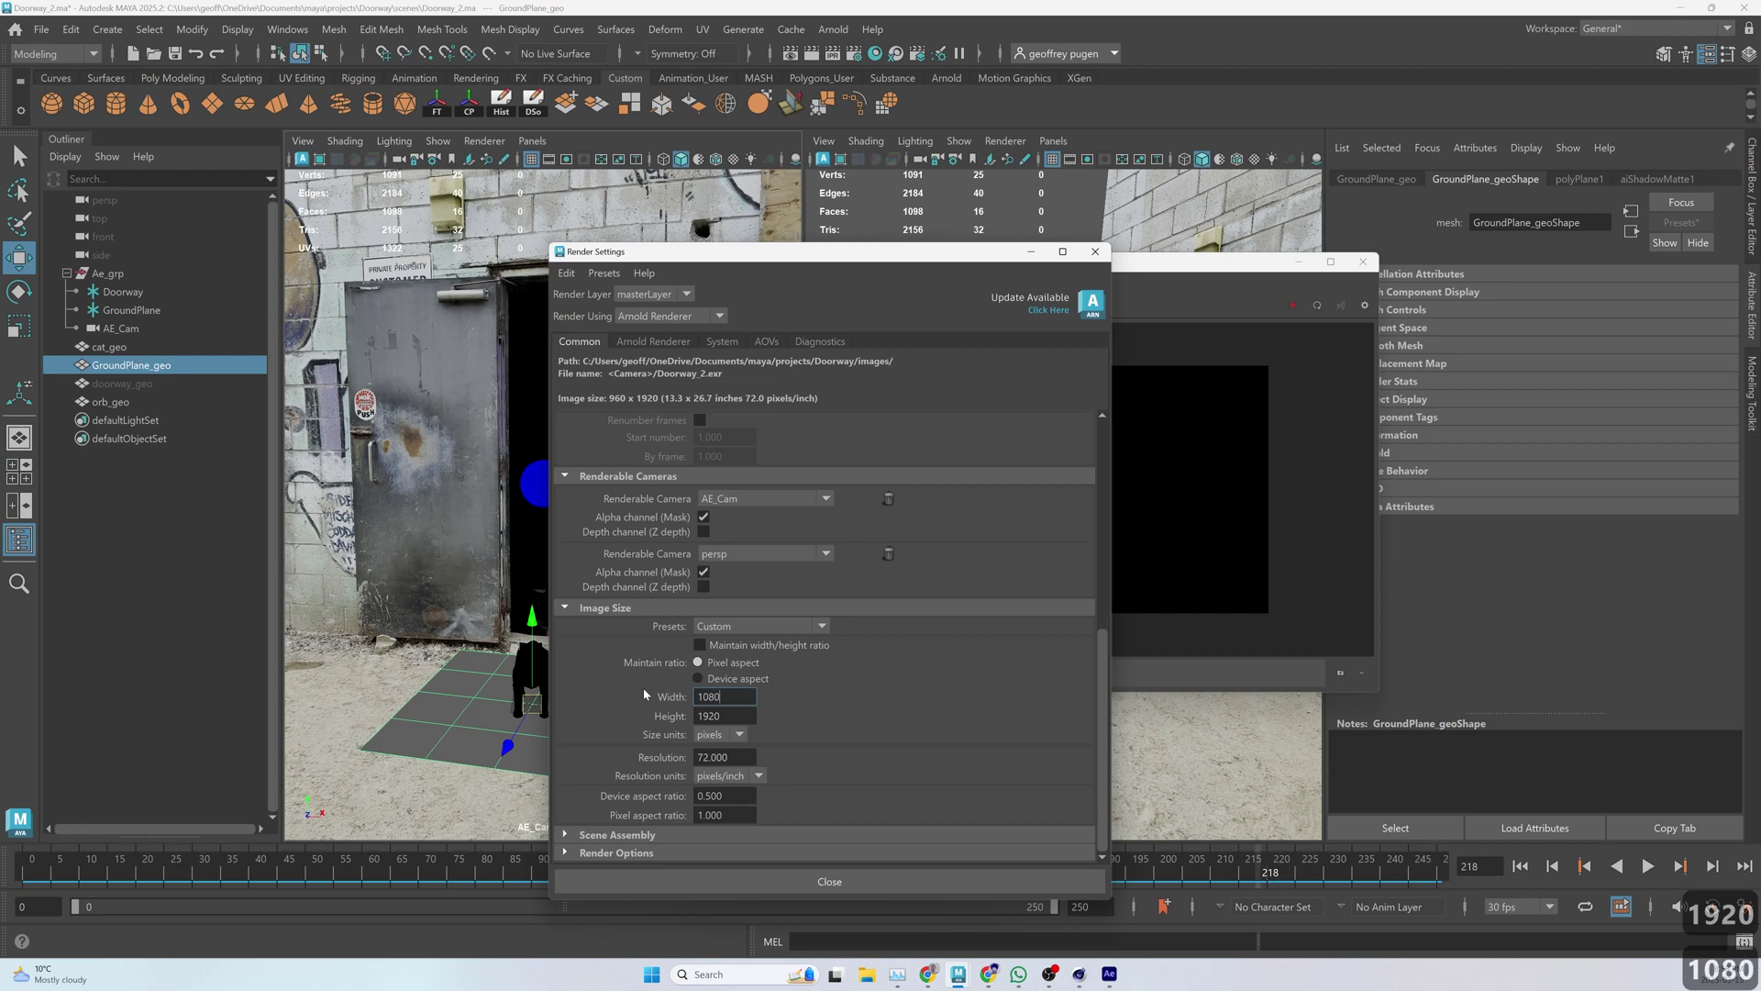
key(Return)
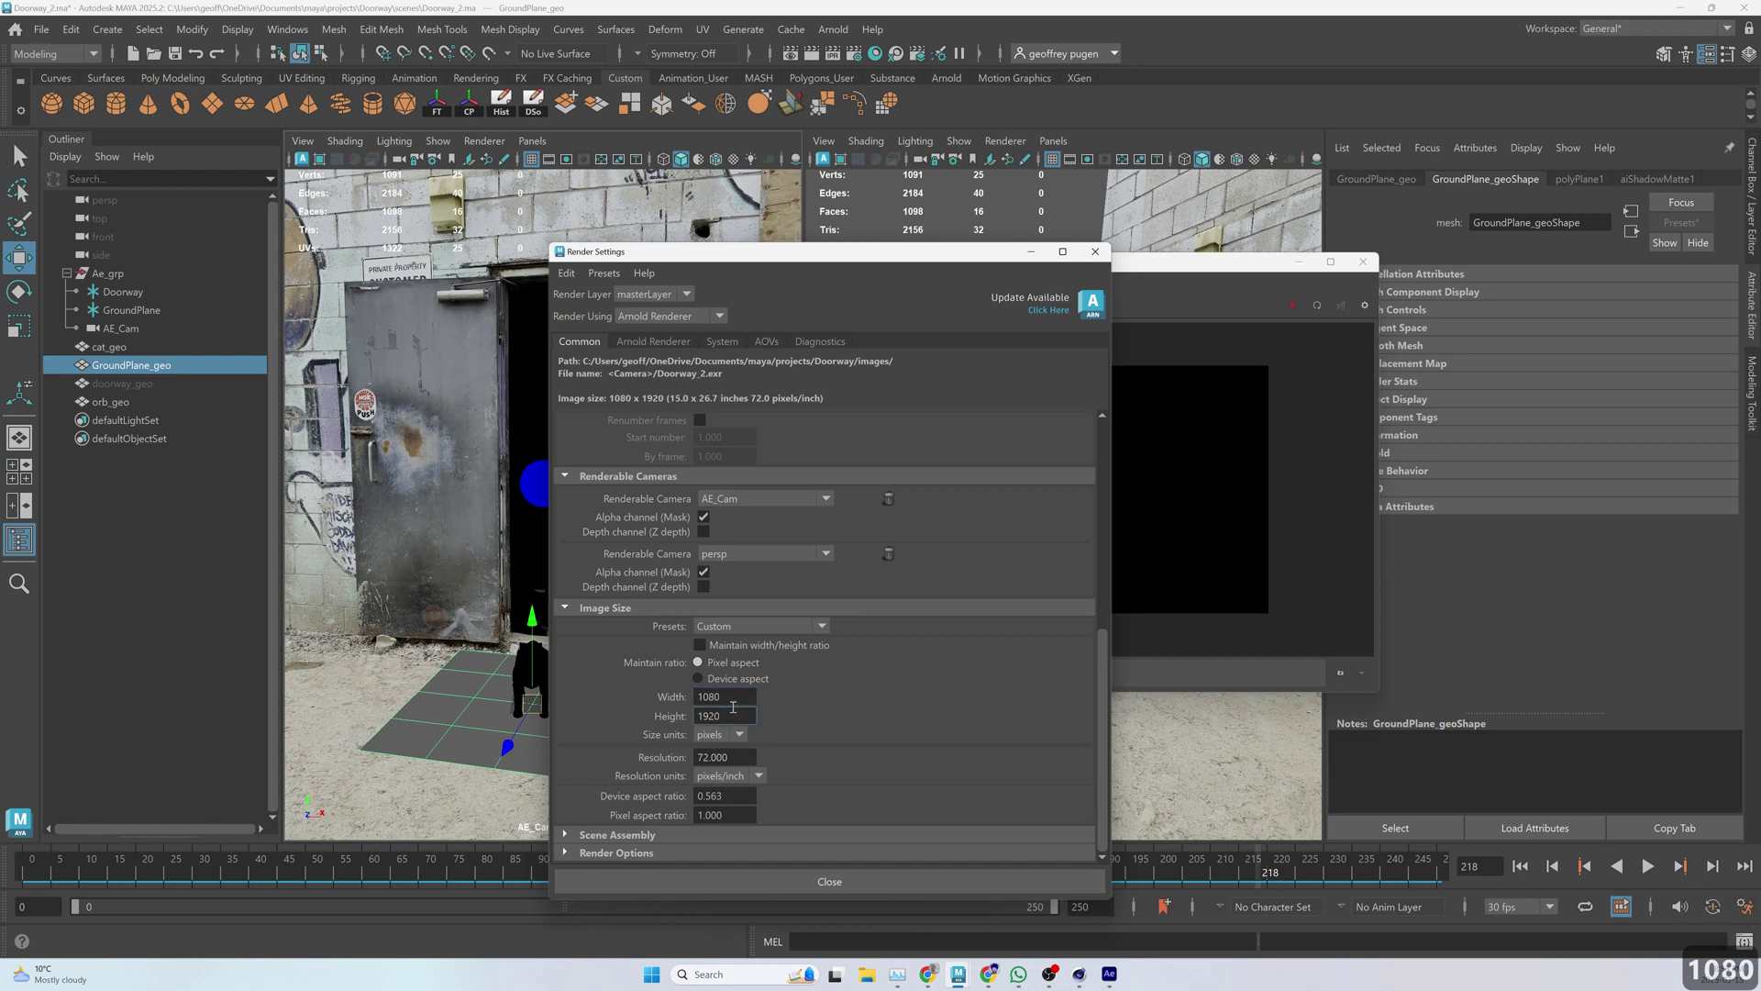
- Set Arnold's Camera (AA) sampling to 5, review the render device settings and save the scene
click(669, 343)
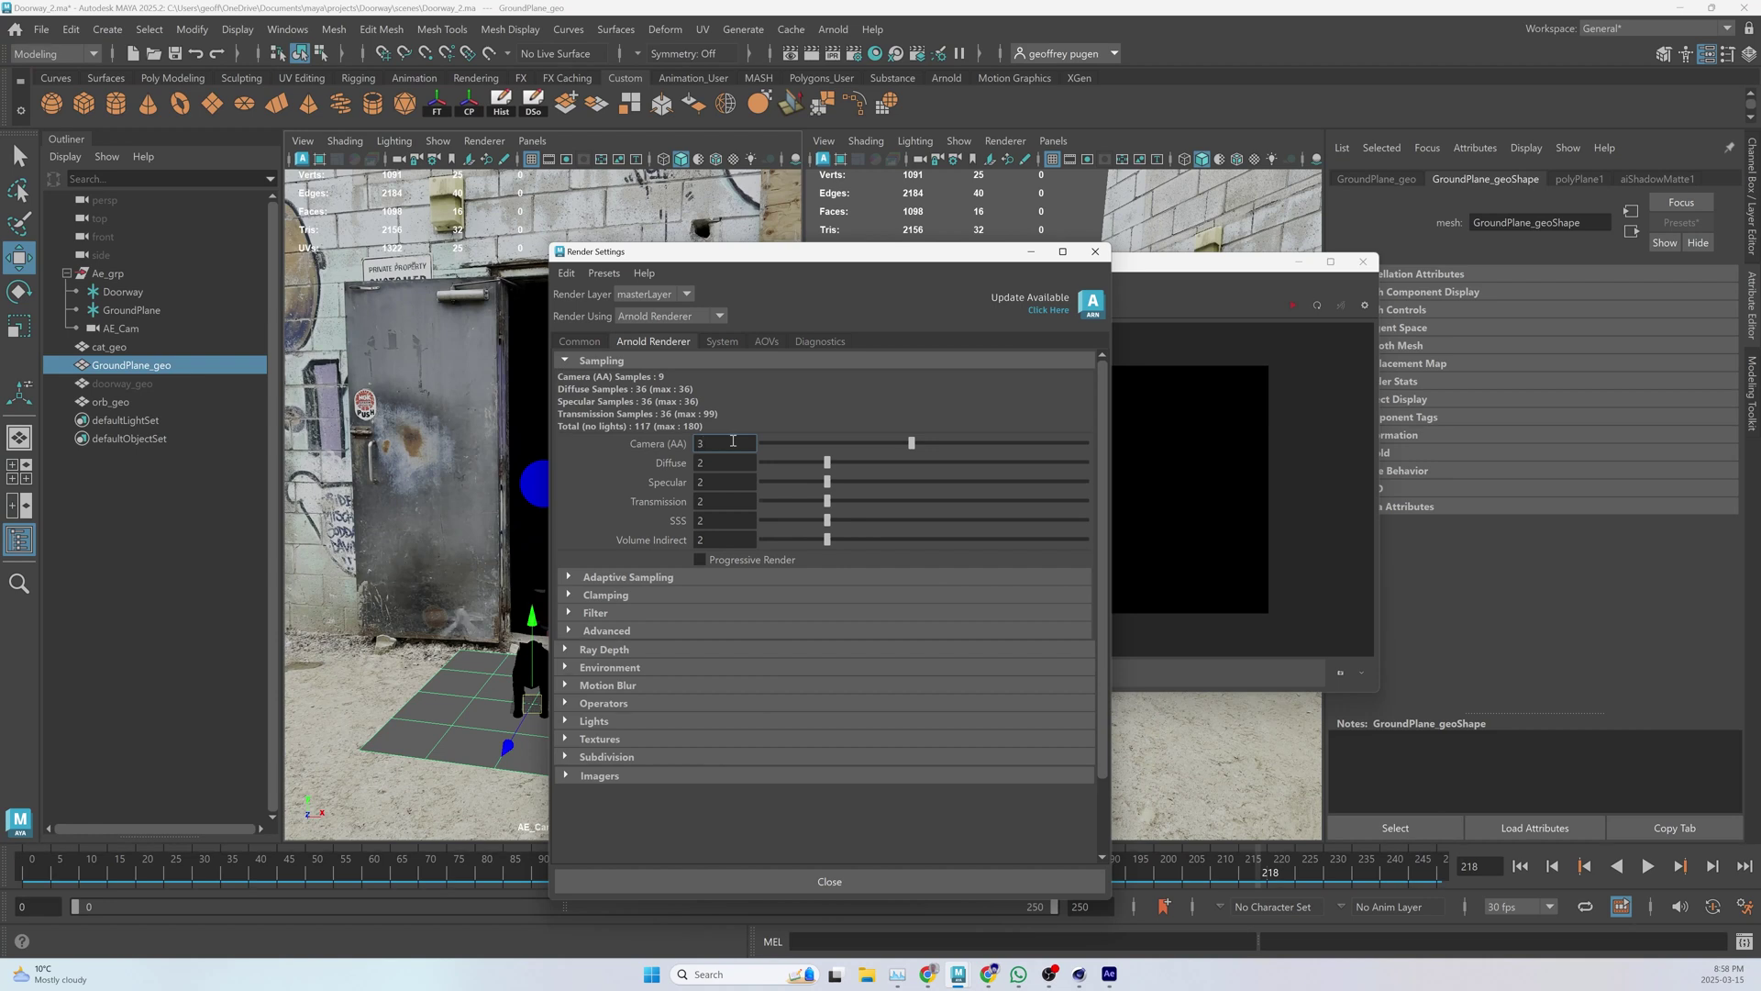
double_click(733, 443)
text(5)
click(717, 342)
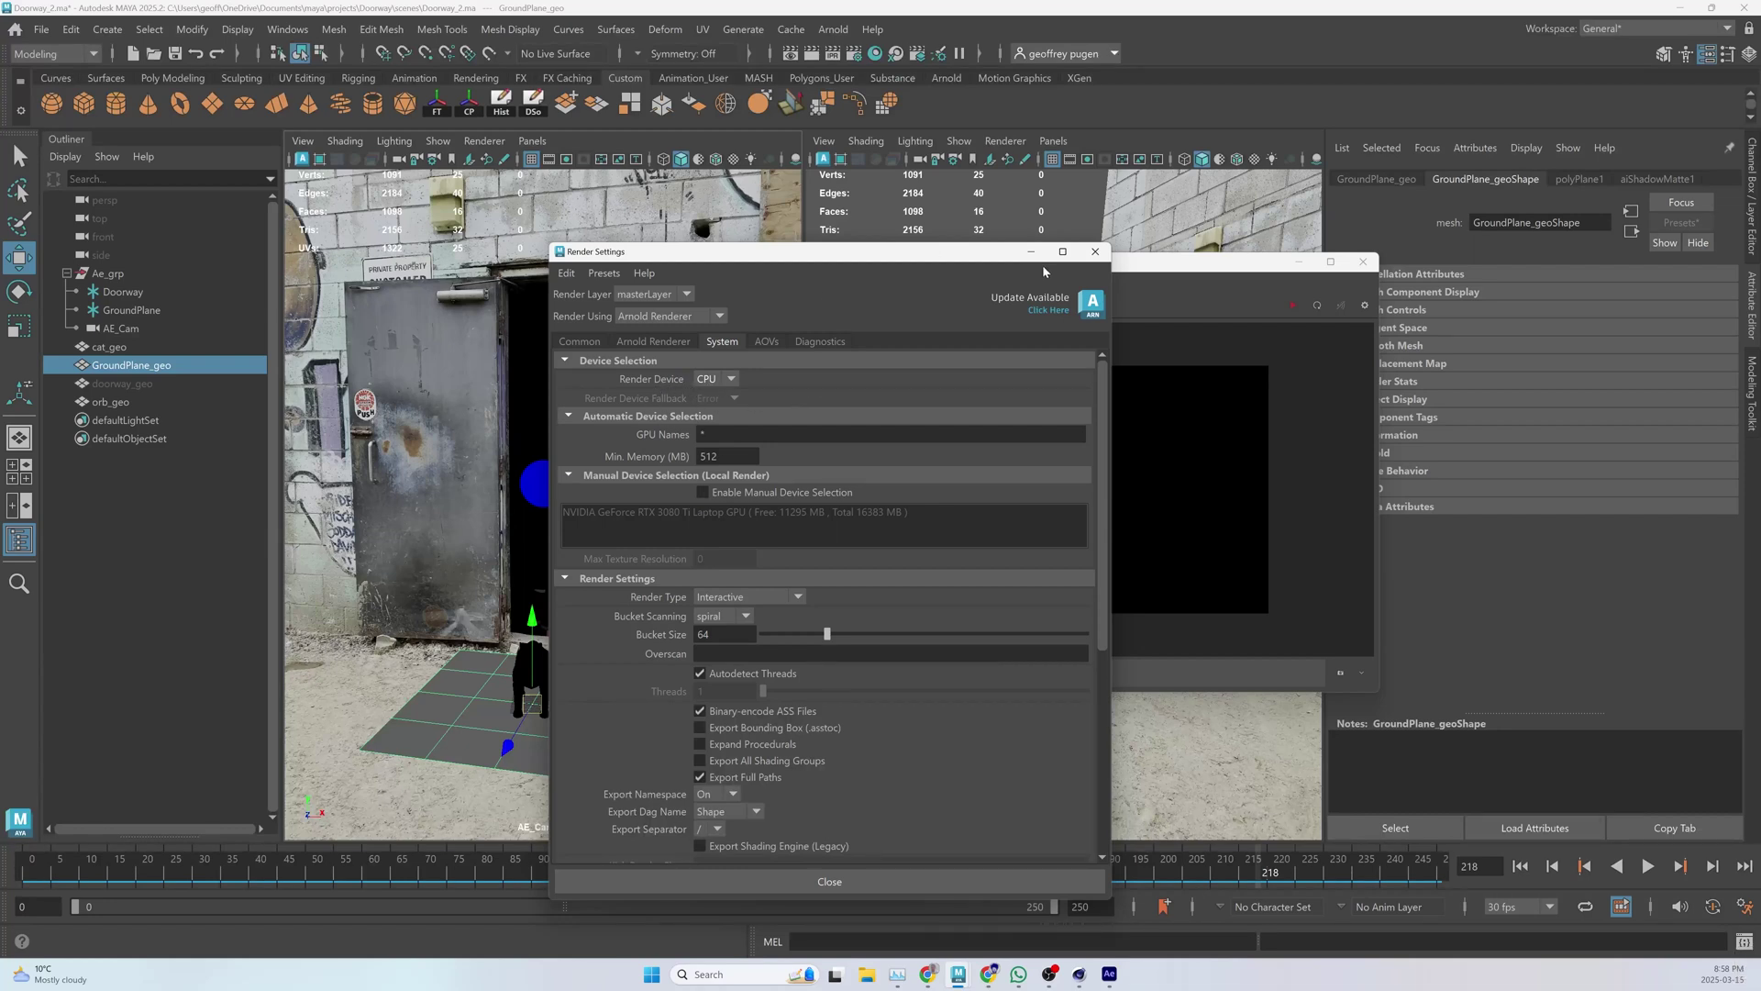
click(1093, 252)
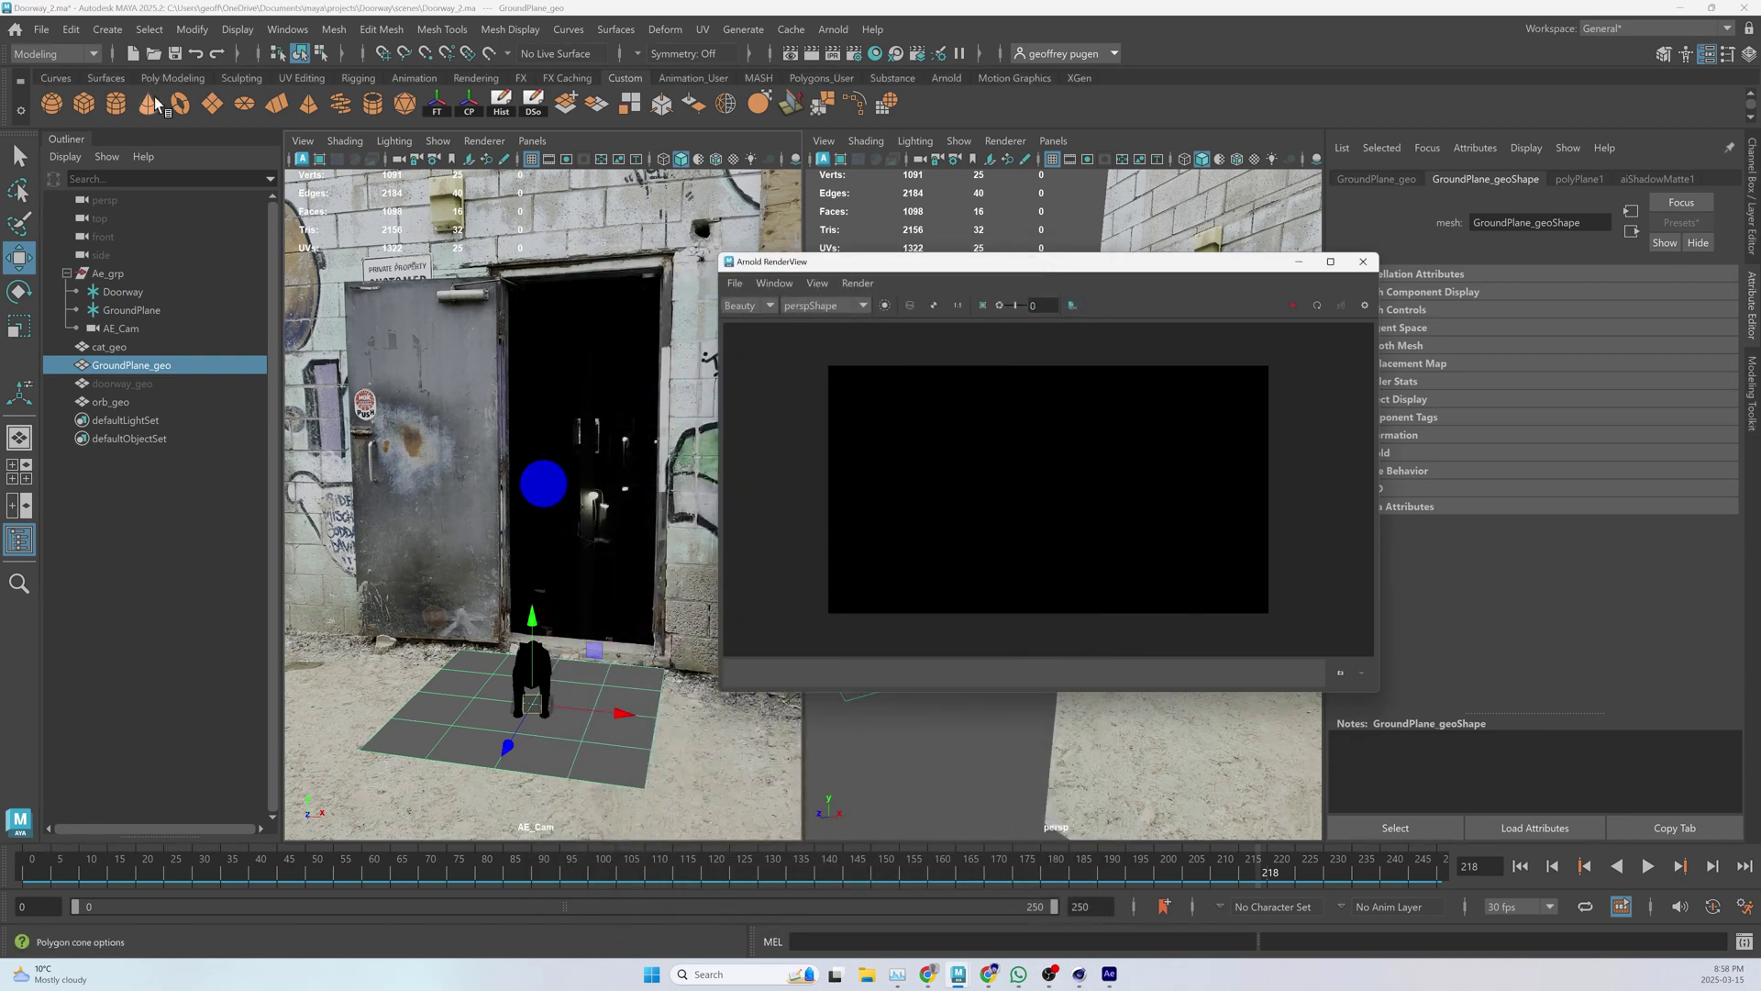
key(ctrl+s)
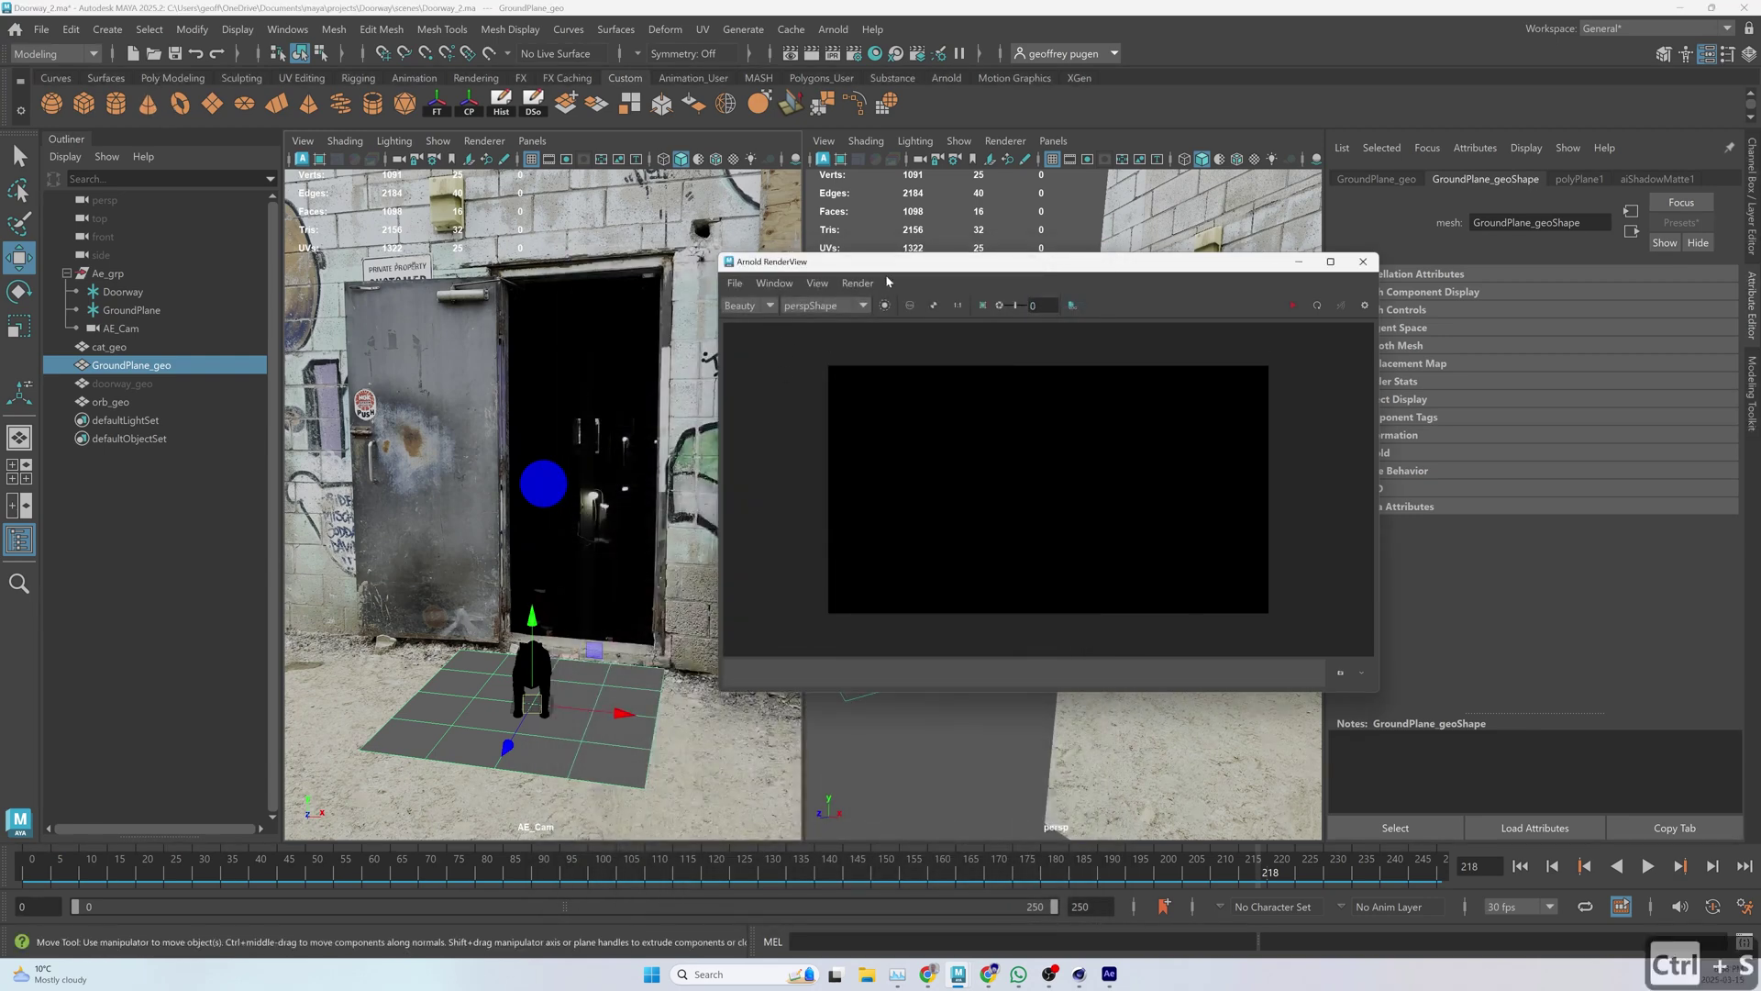
- Set the RenderView camera to AE_CamShape, render the current frame and inspect the image
click(839, 307)
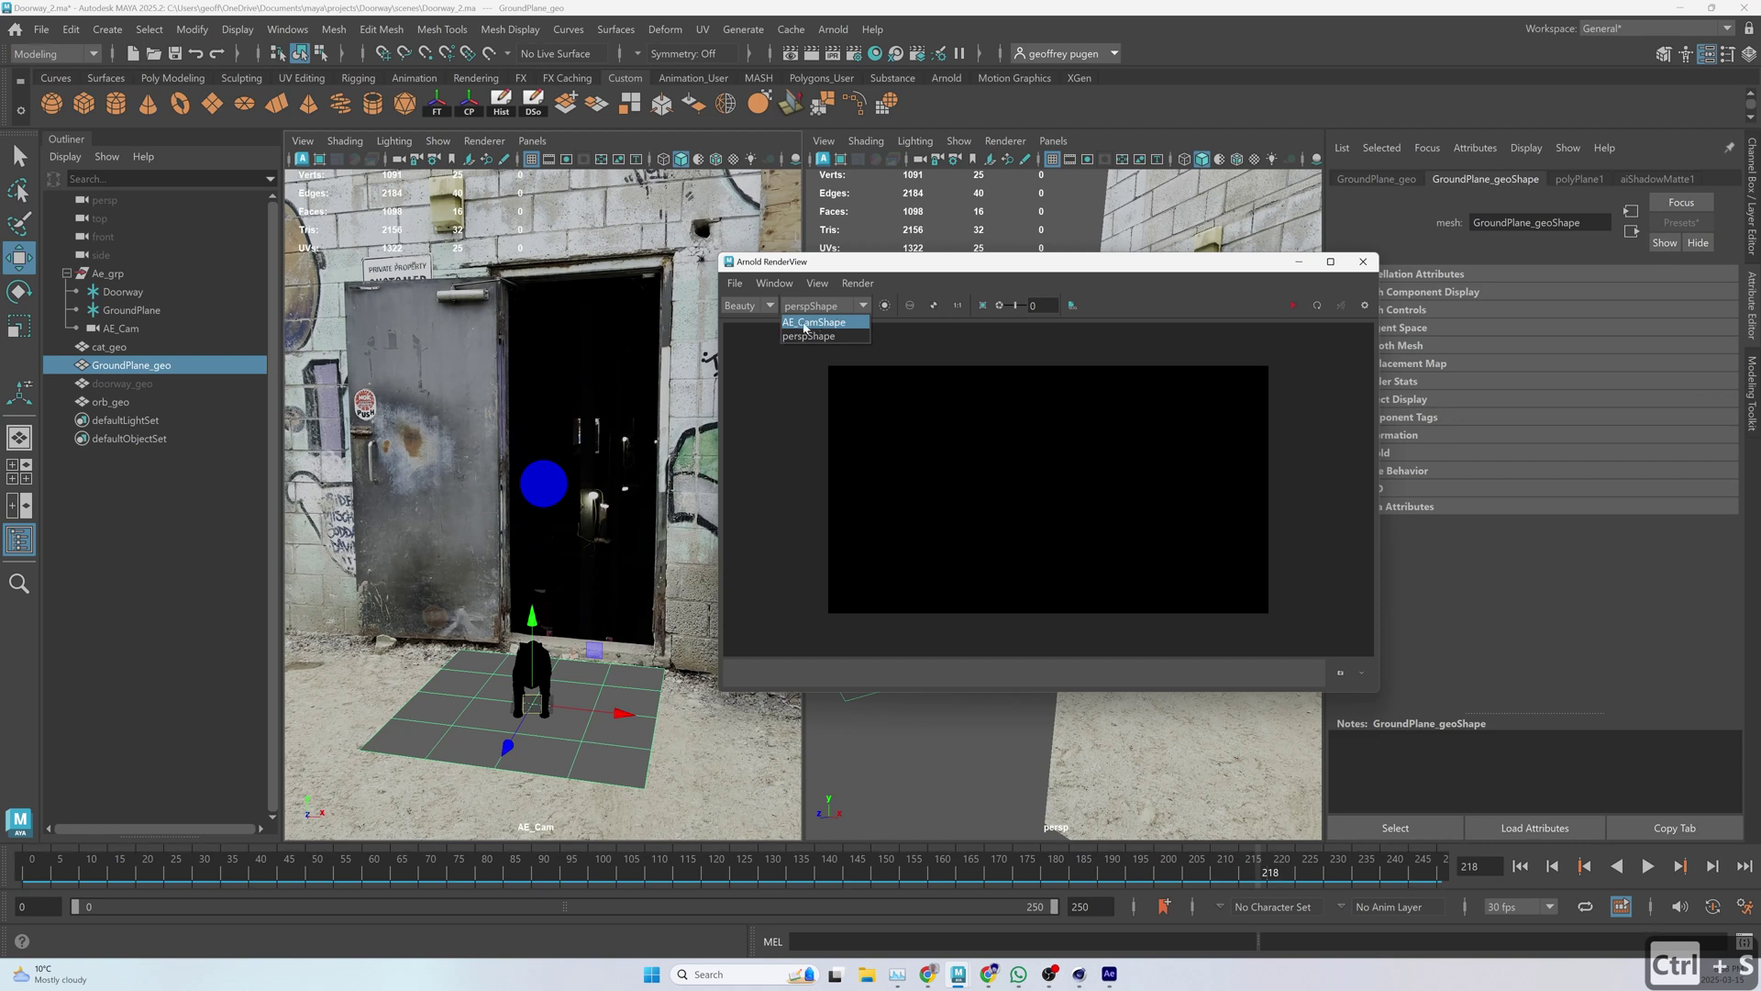
click(805, 324)
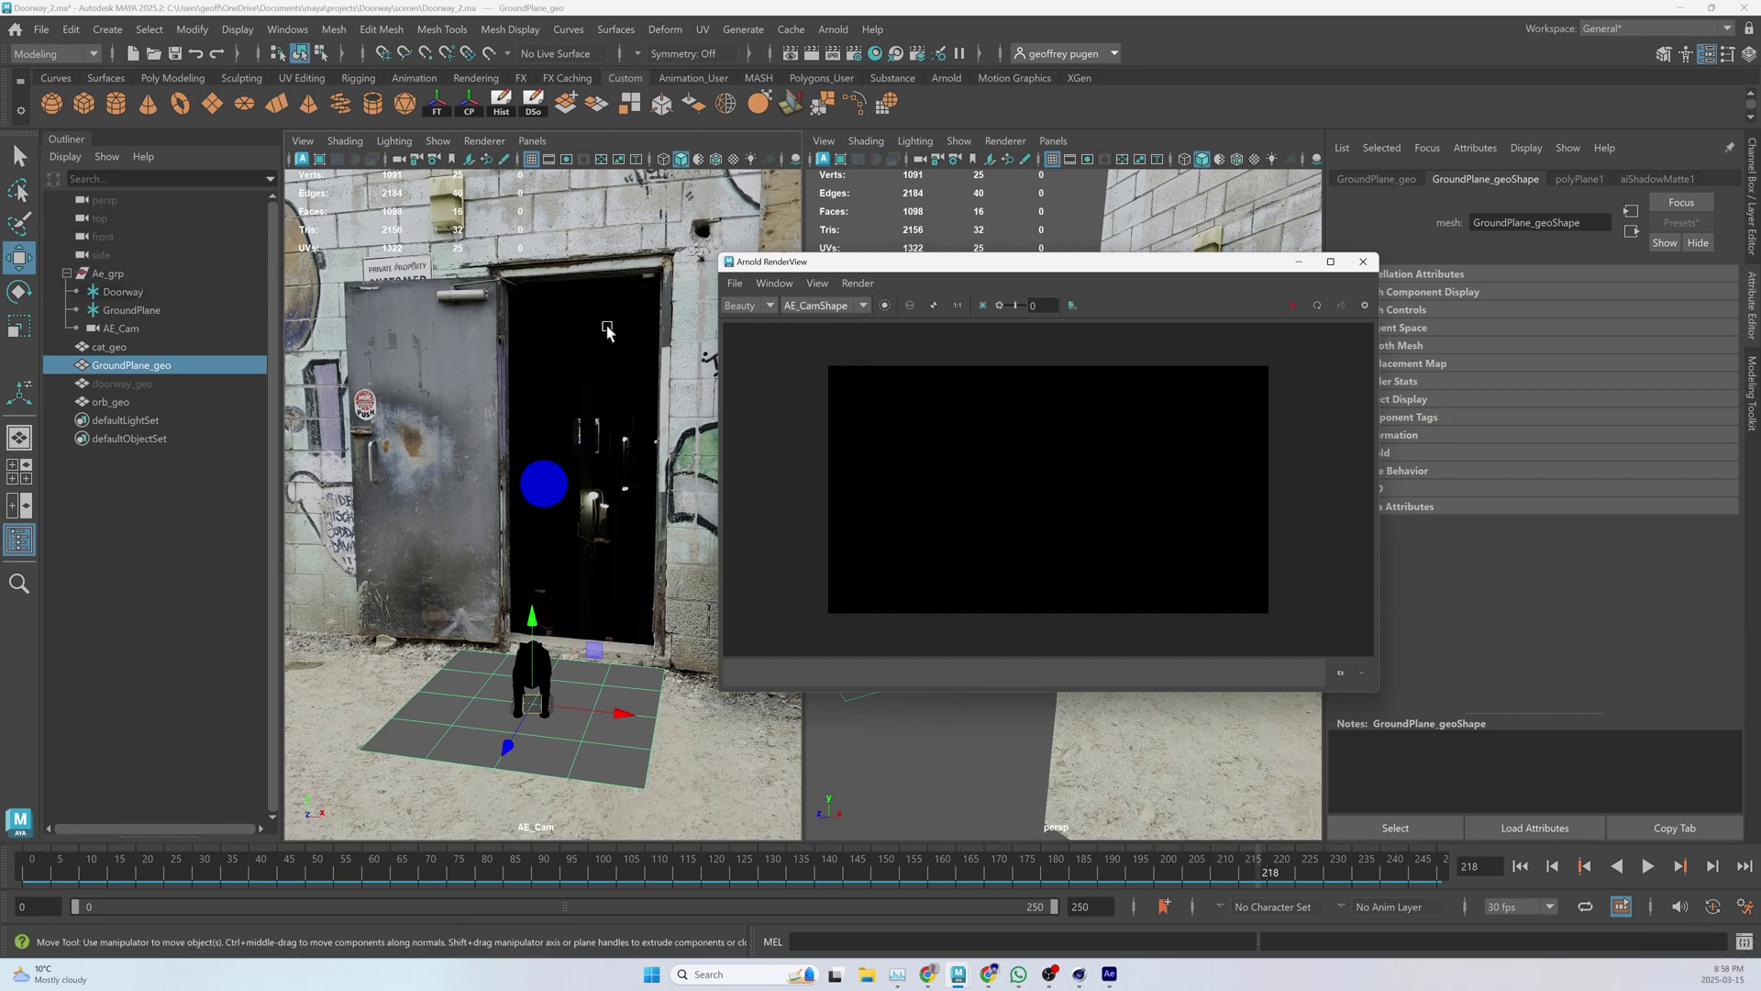
click(1318, 306)
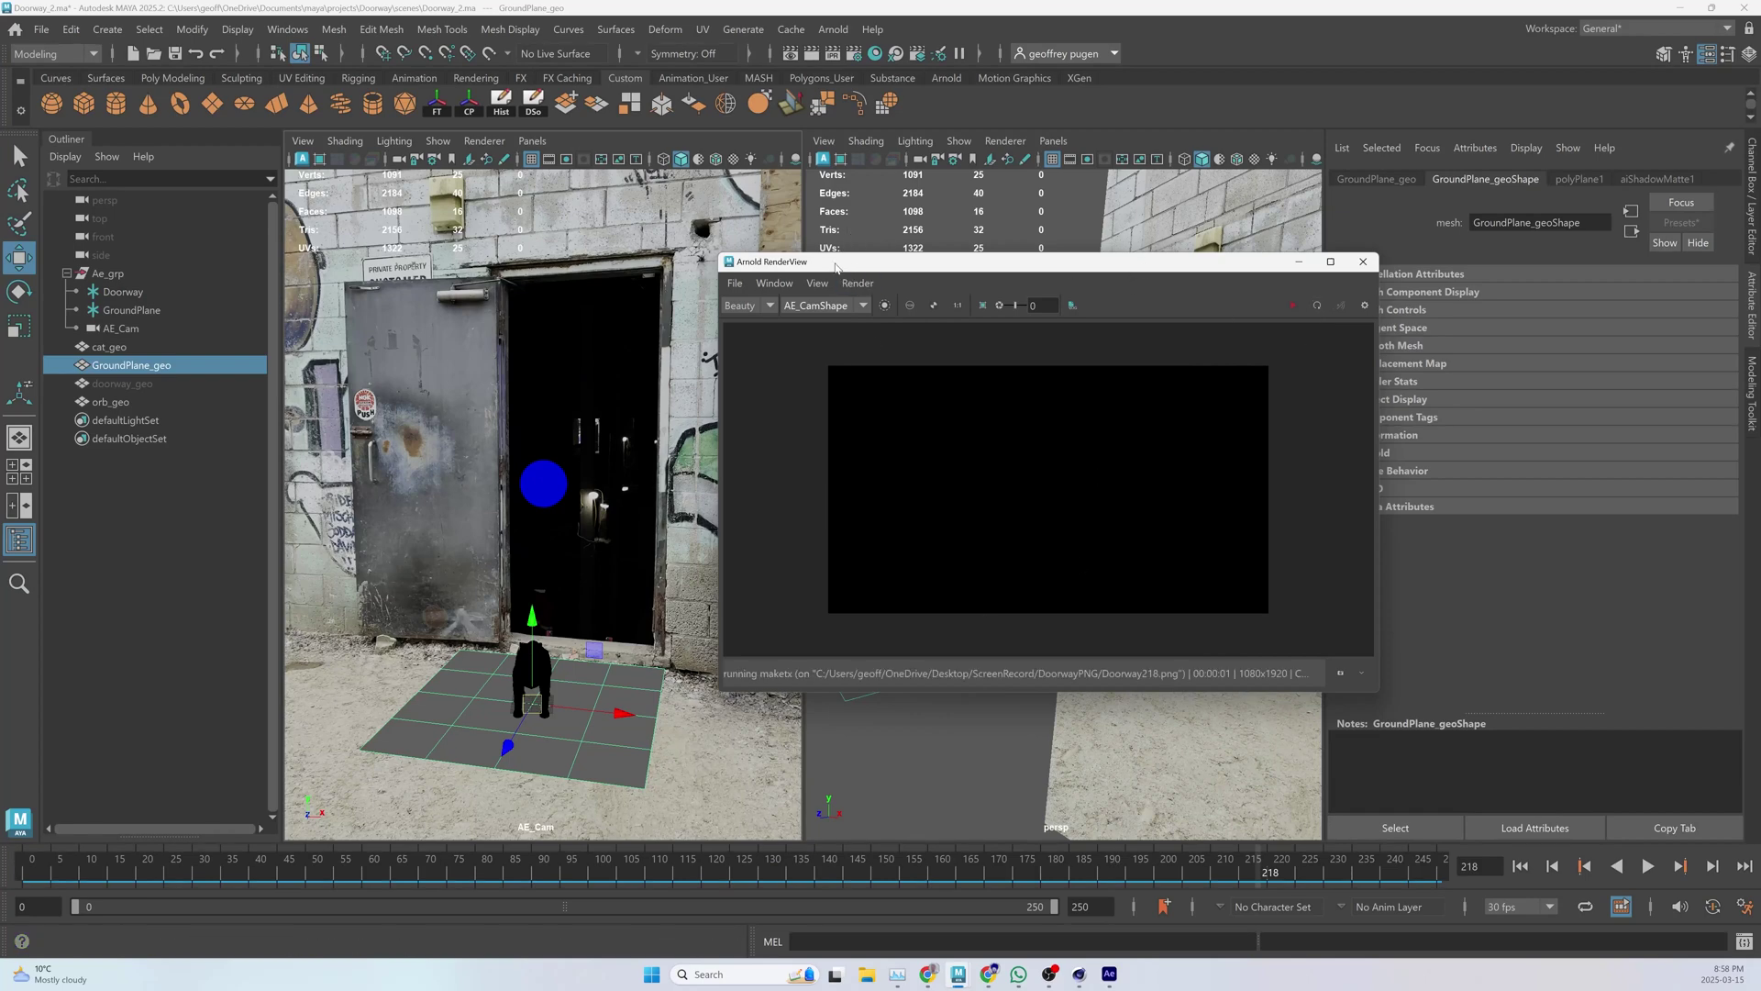
drag(825, 261, 700, 116)
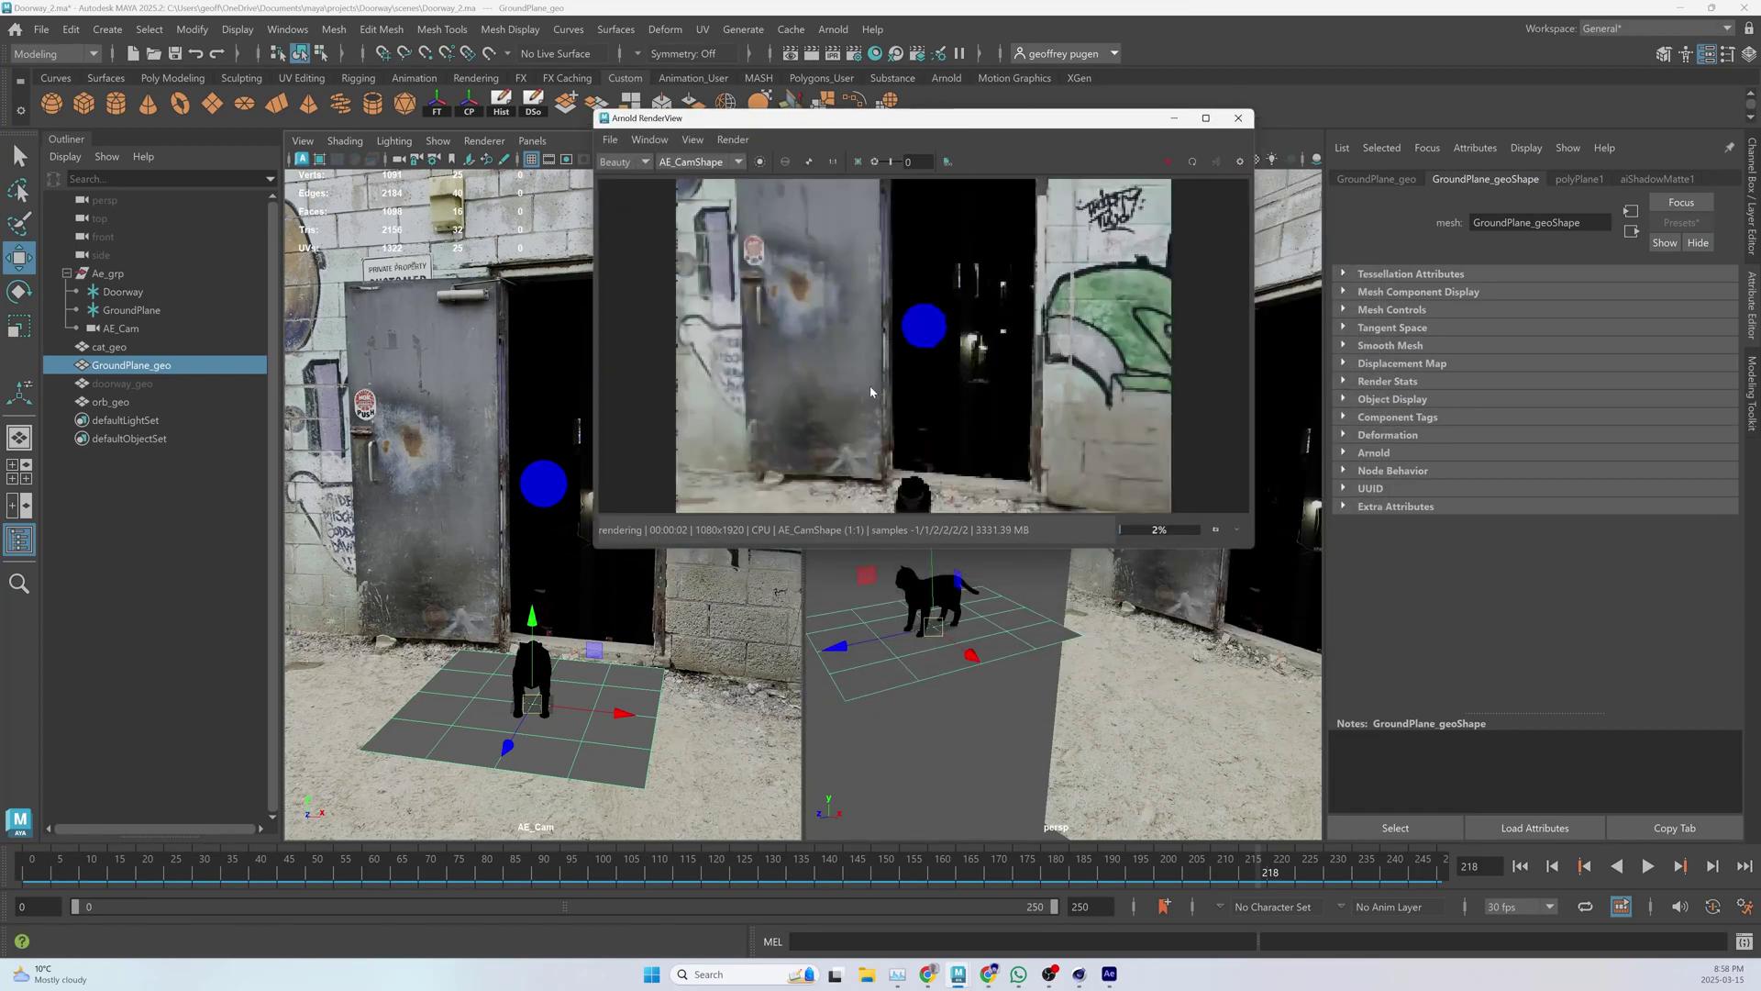
scroll(870, 385, down, 5)
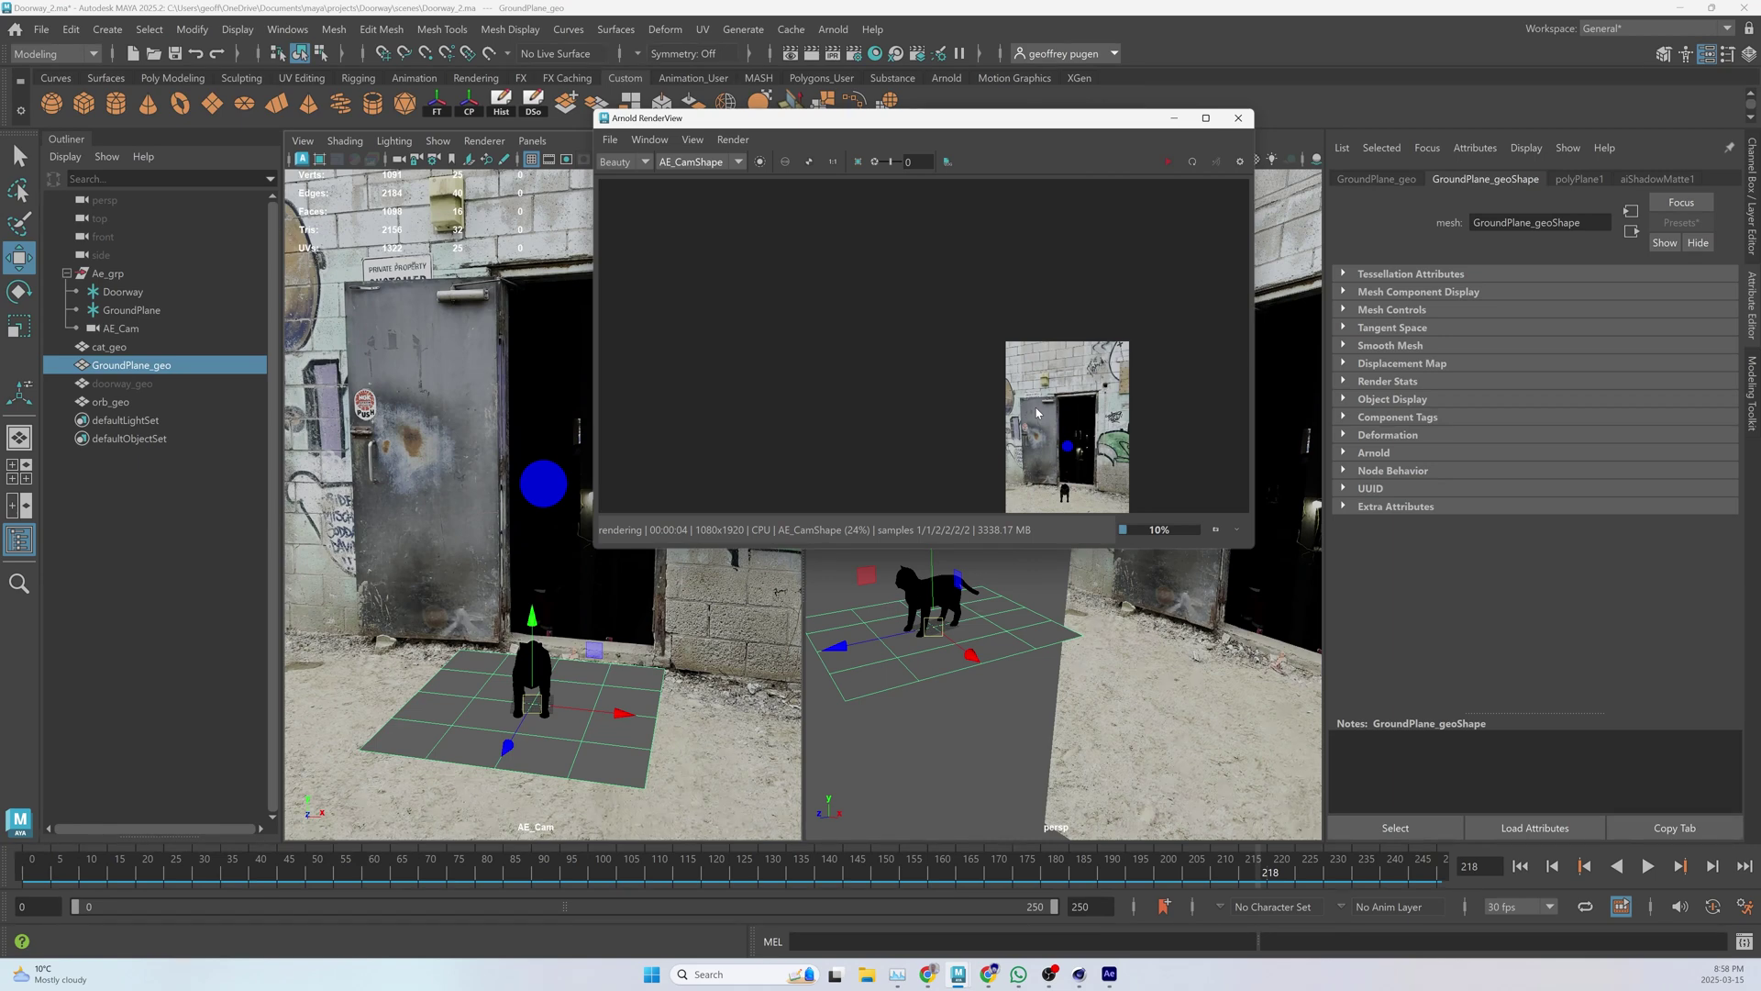
scroll(1038, 413, up, 3)
drag(1421, 743, 1487, 789)
scroll(1006, 568, up, 2)
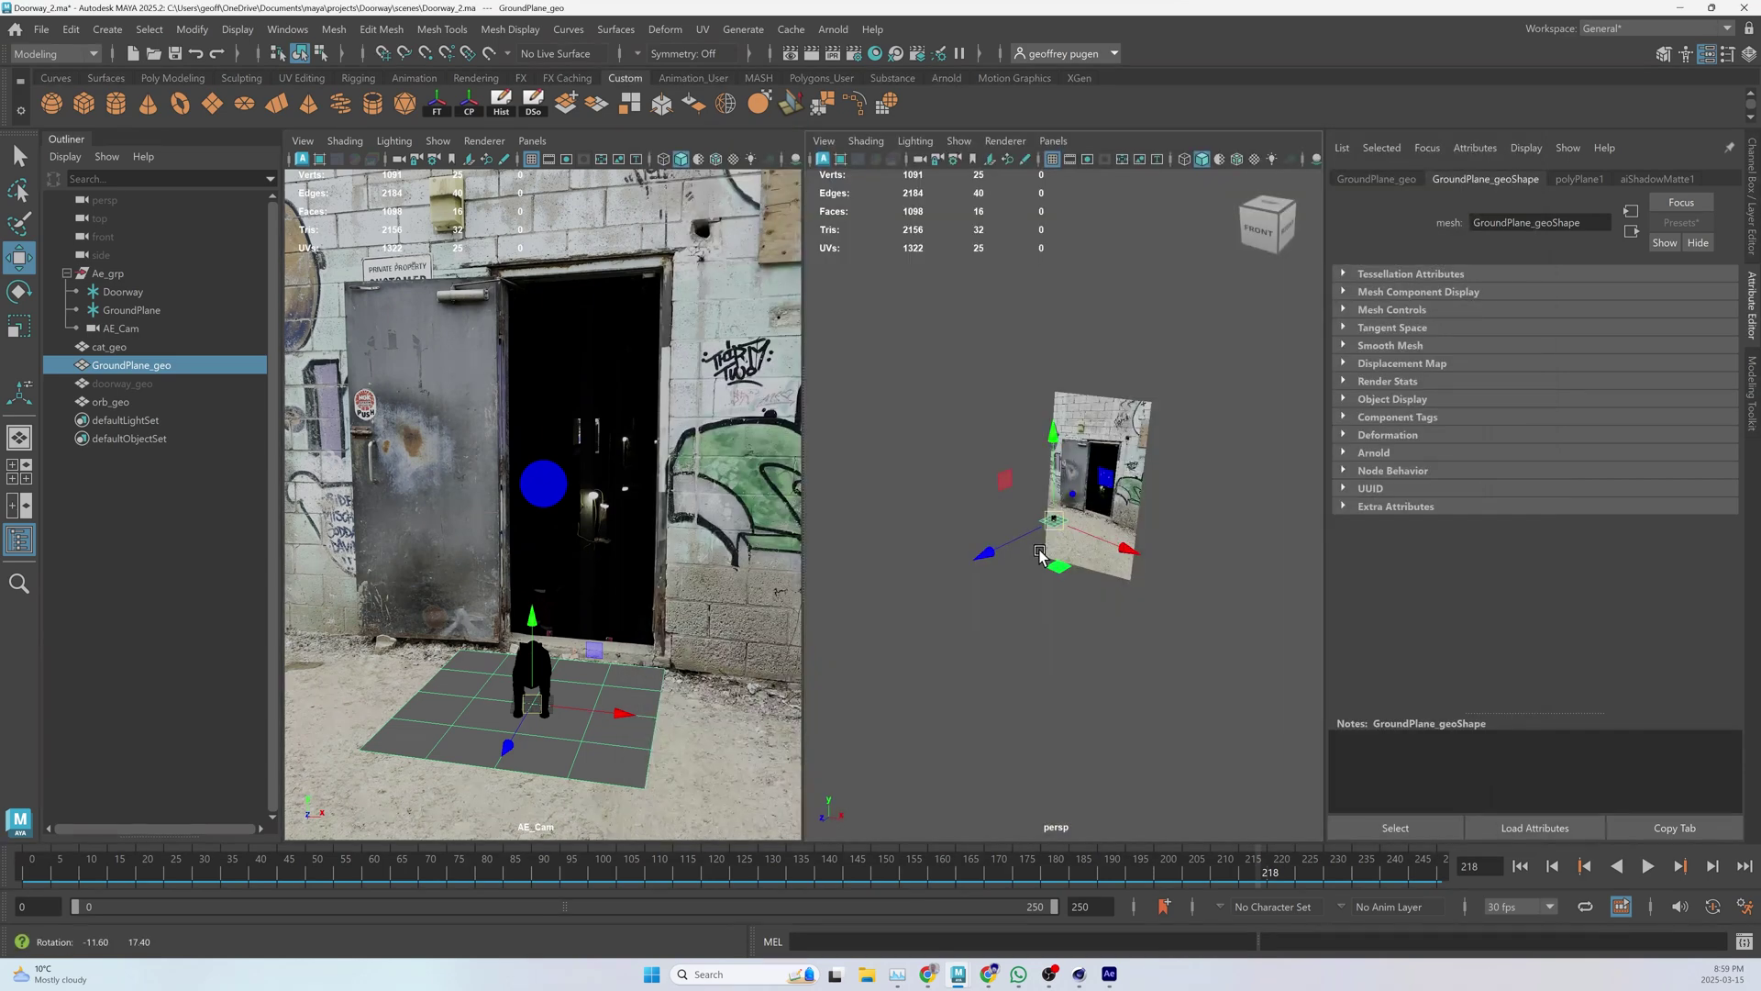
alt+drag(1039, 555, 921, 518)
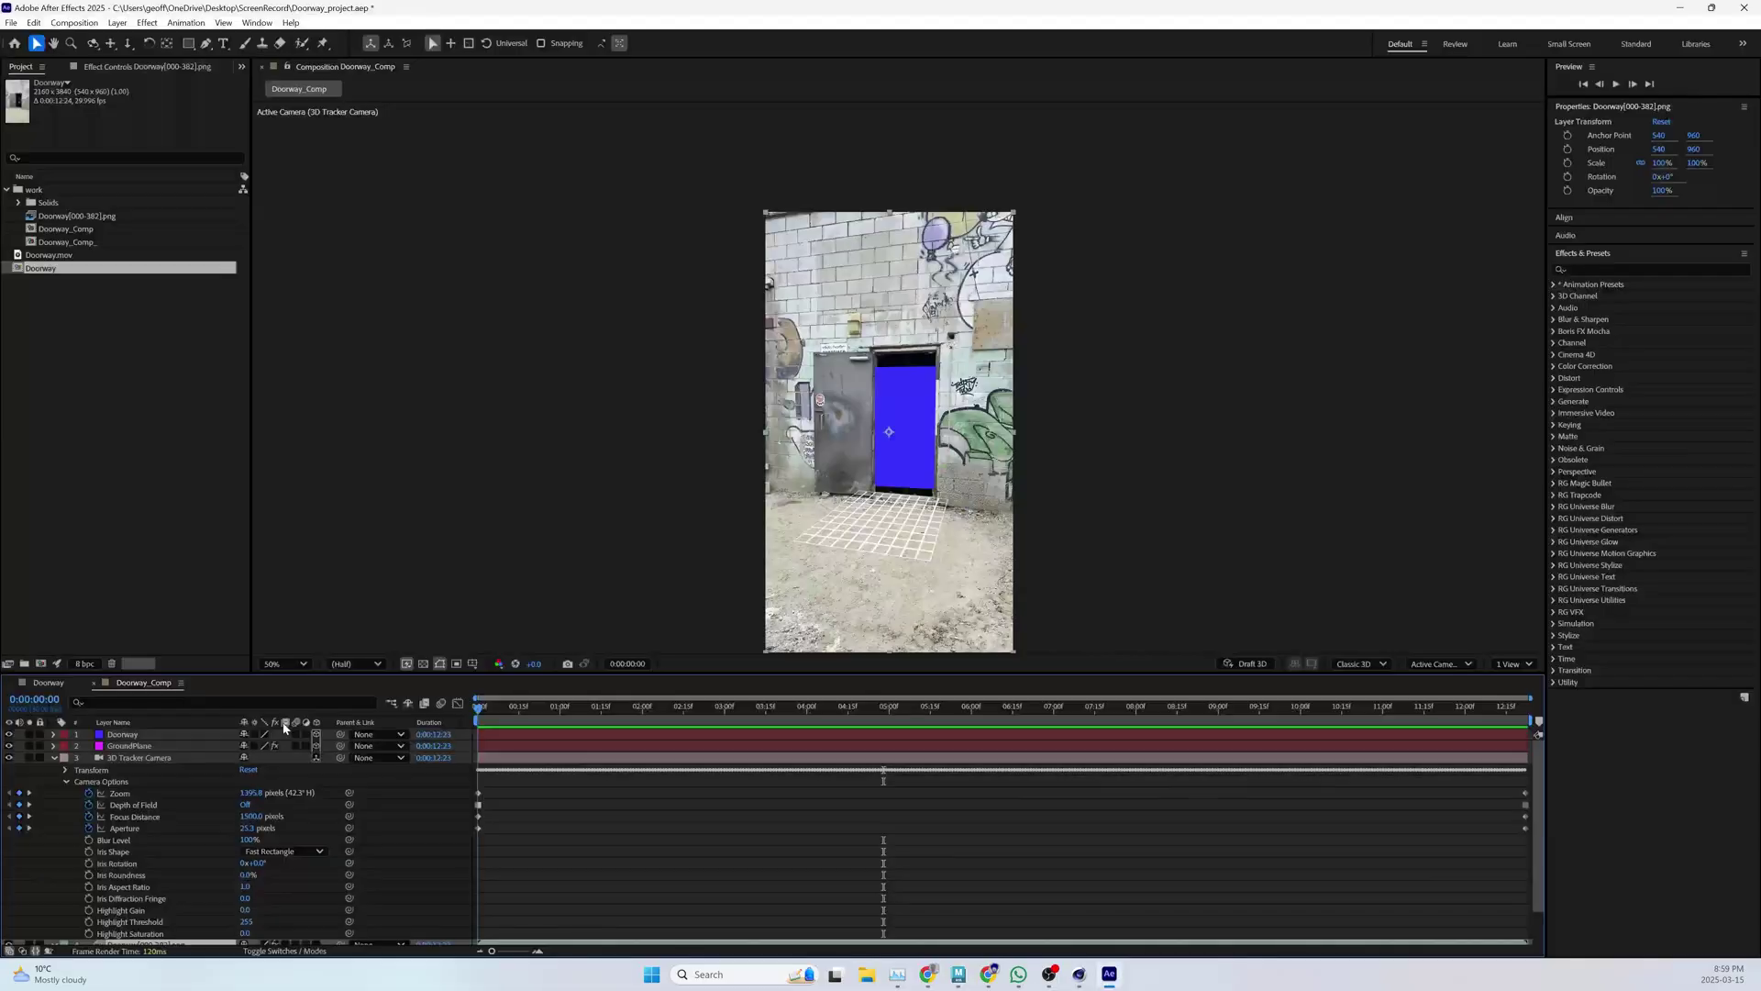
- Switch to Chrome, open Poly Haven and filter the HDRIs to Outdoor > Urban > Overcast > Midday
click(928, 974)
click(359, 162)
text(poly)
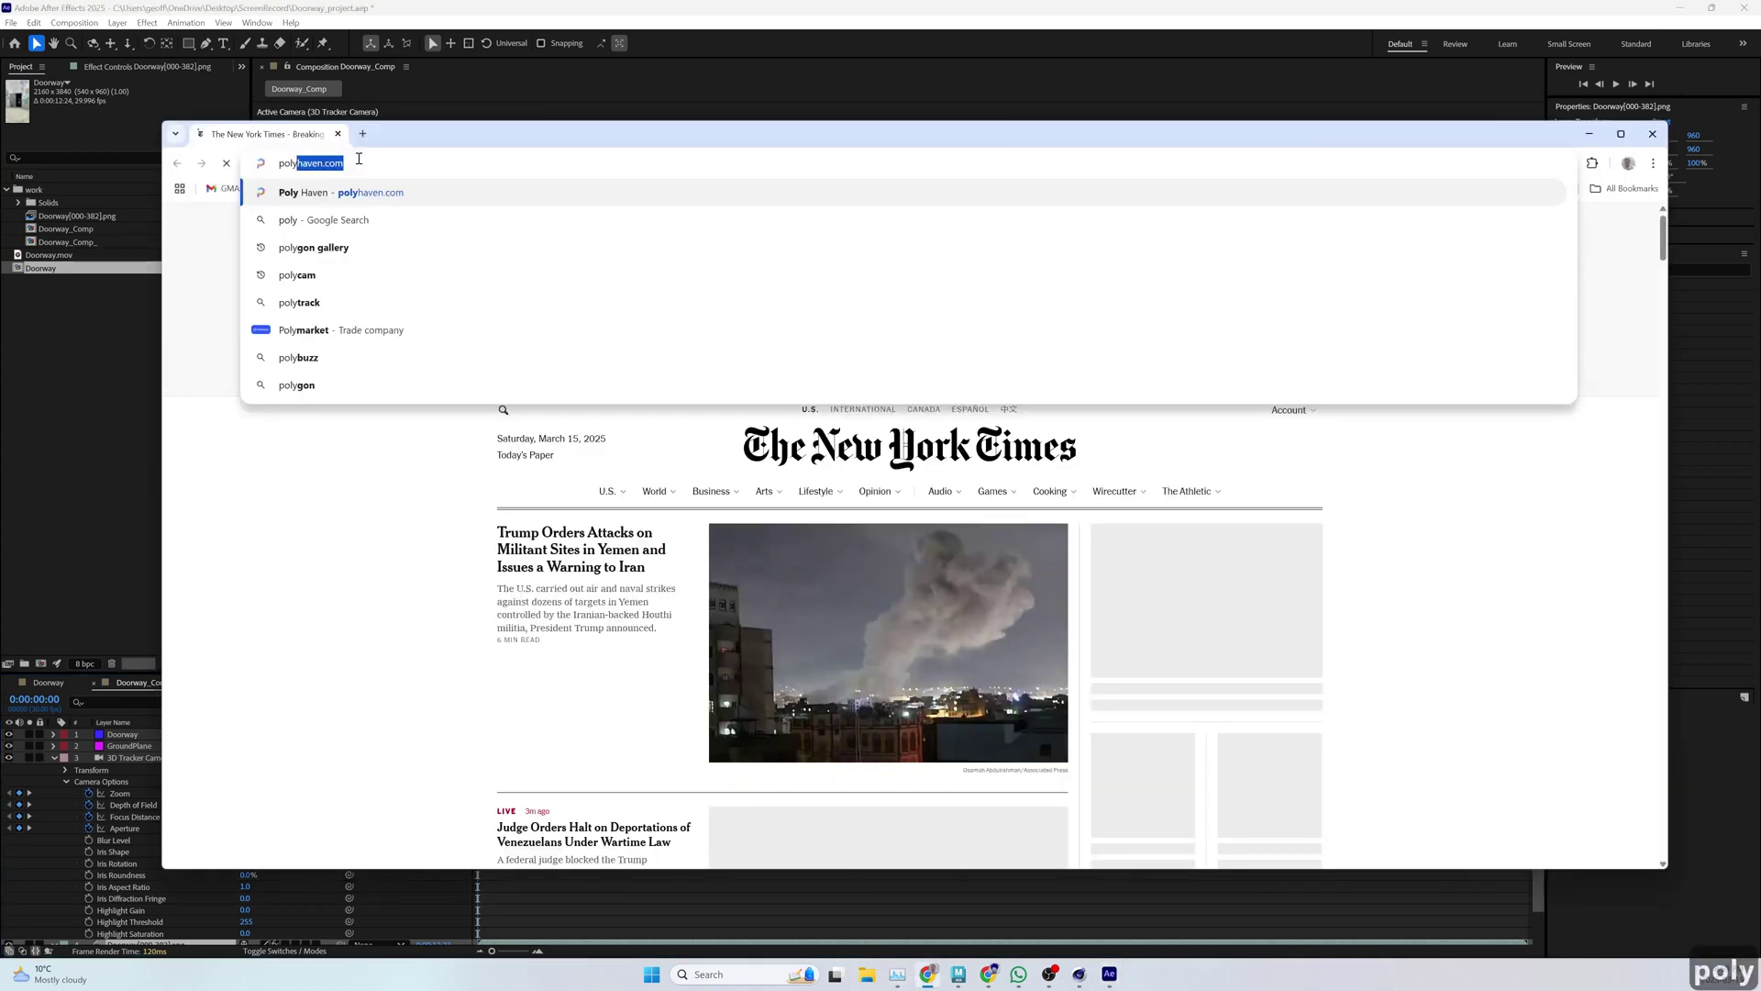
key(Return)
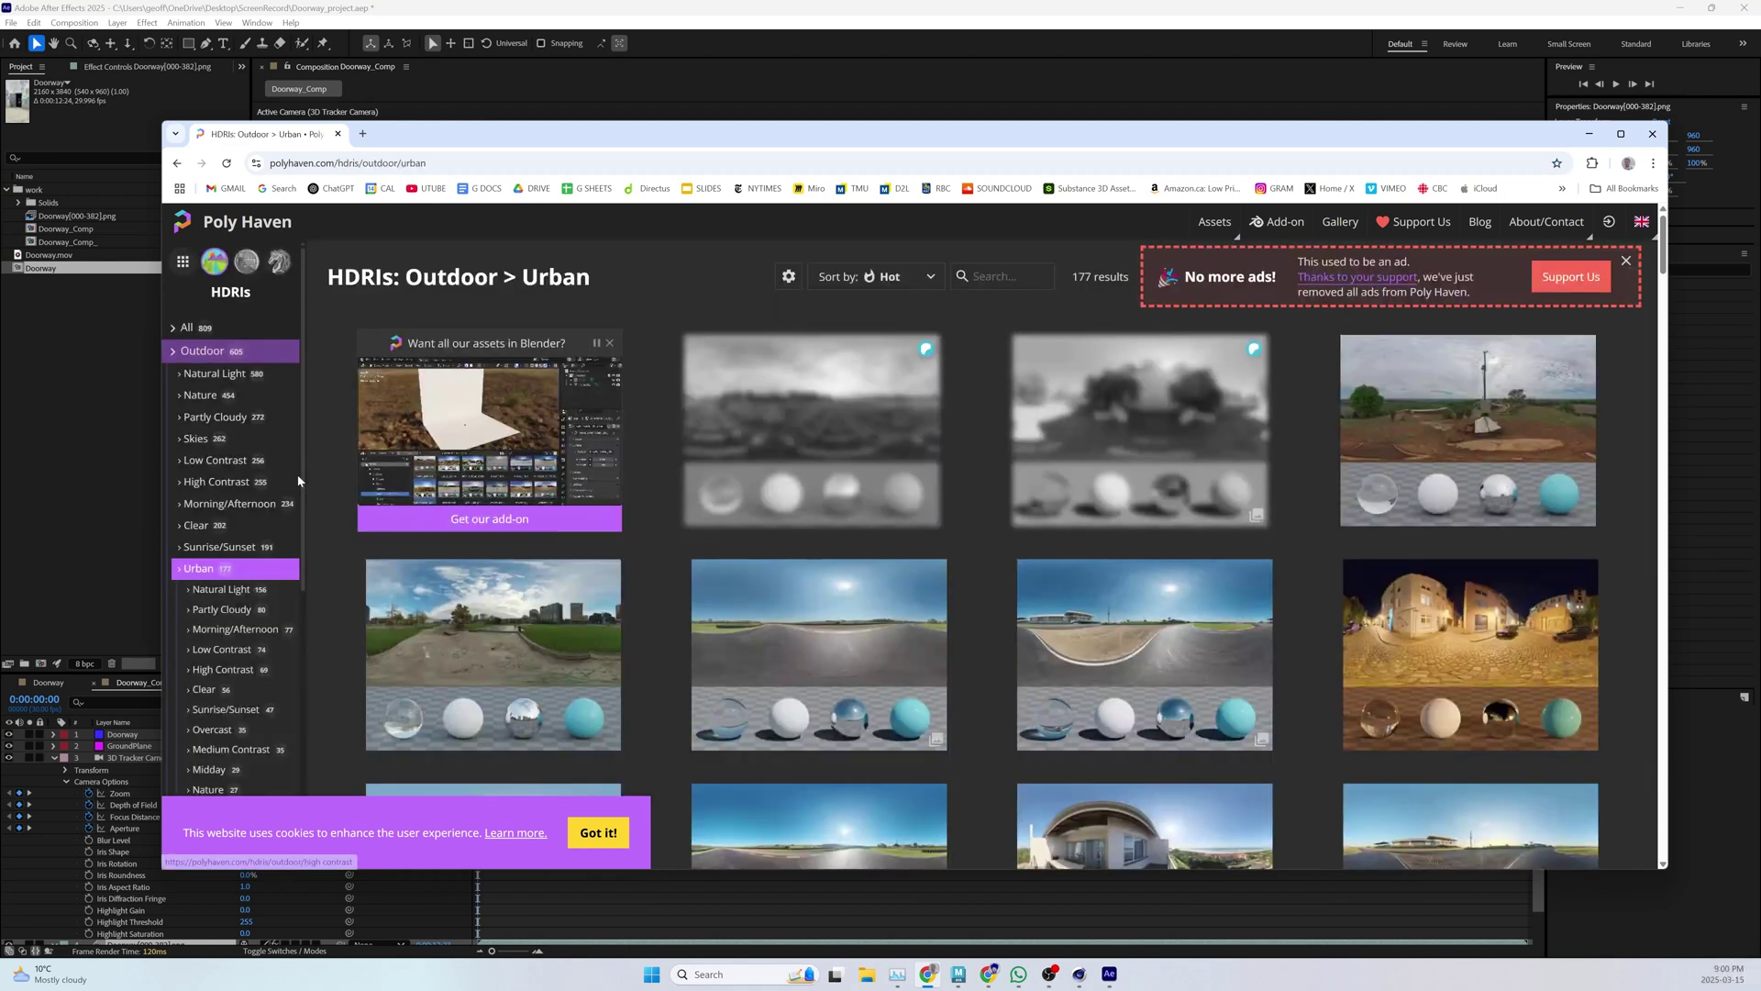
scroll(232, 613, down, 1)
click(216, 662)
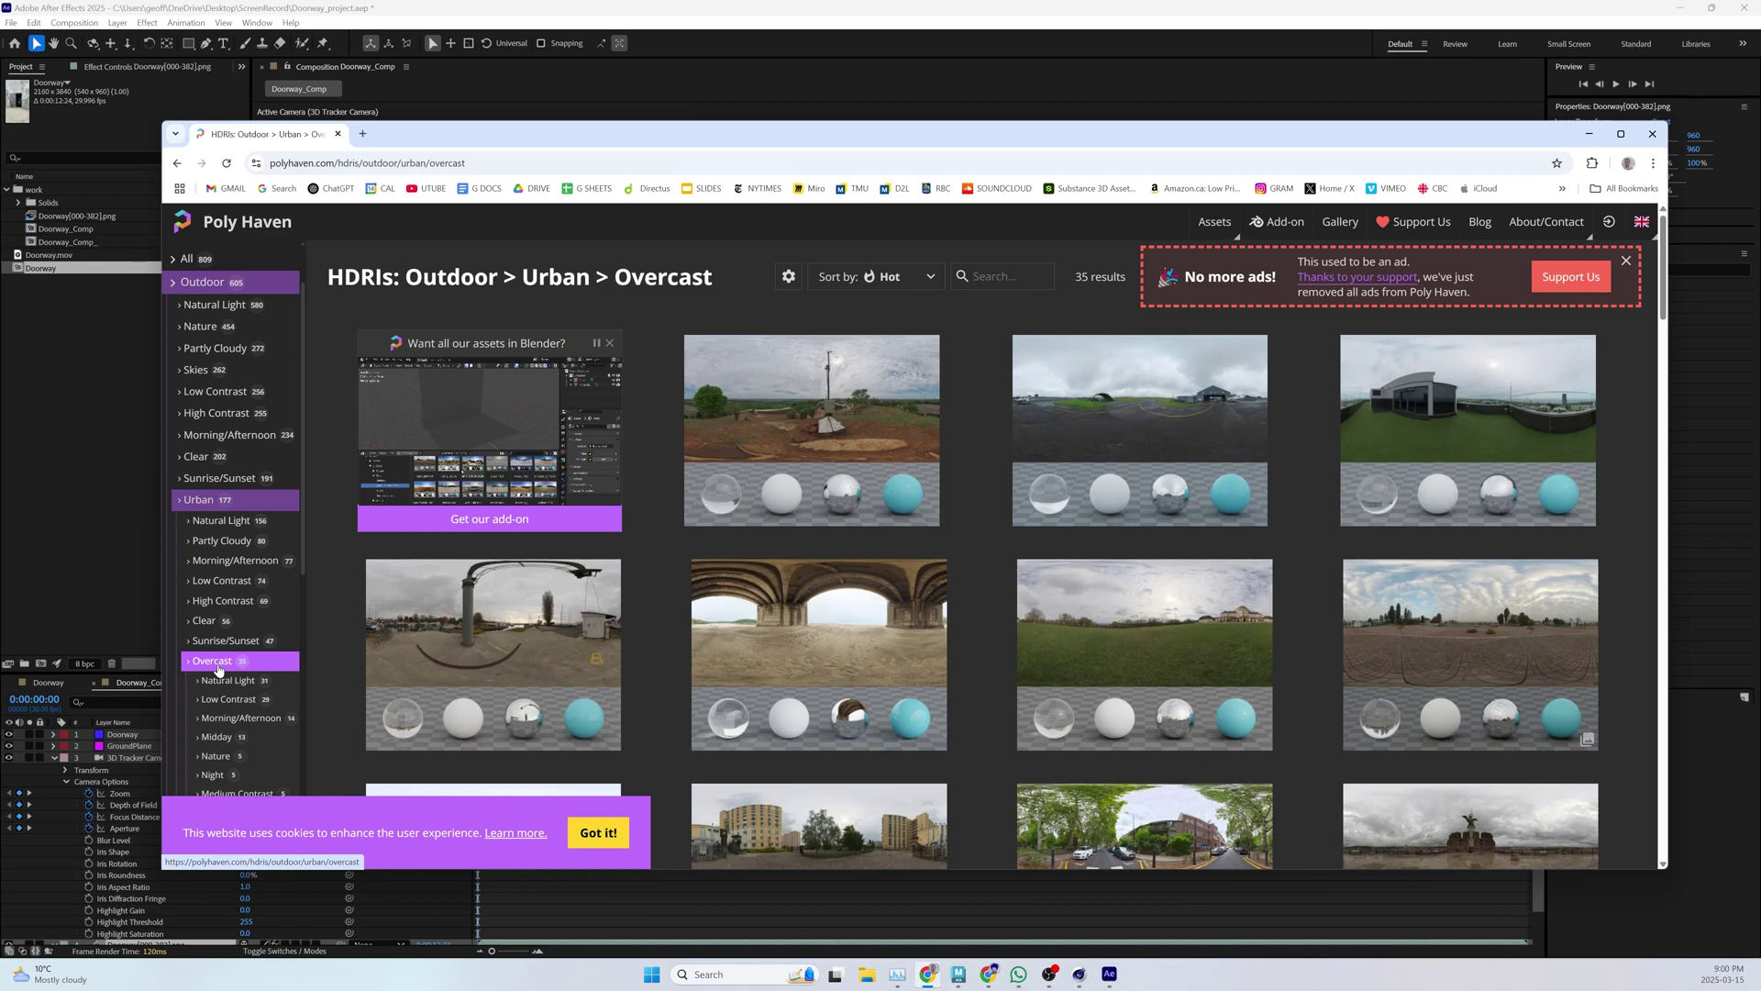
click(216, 737)
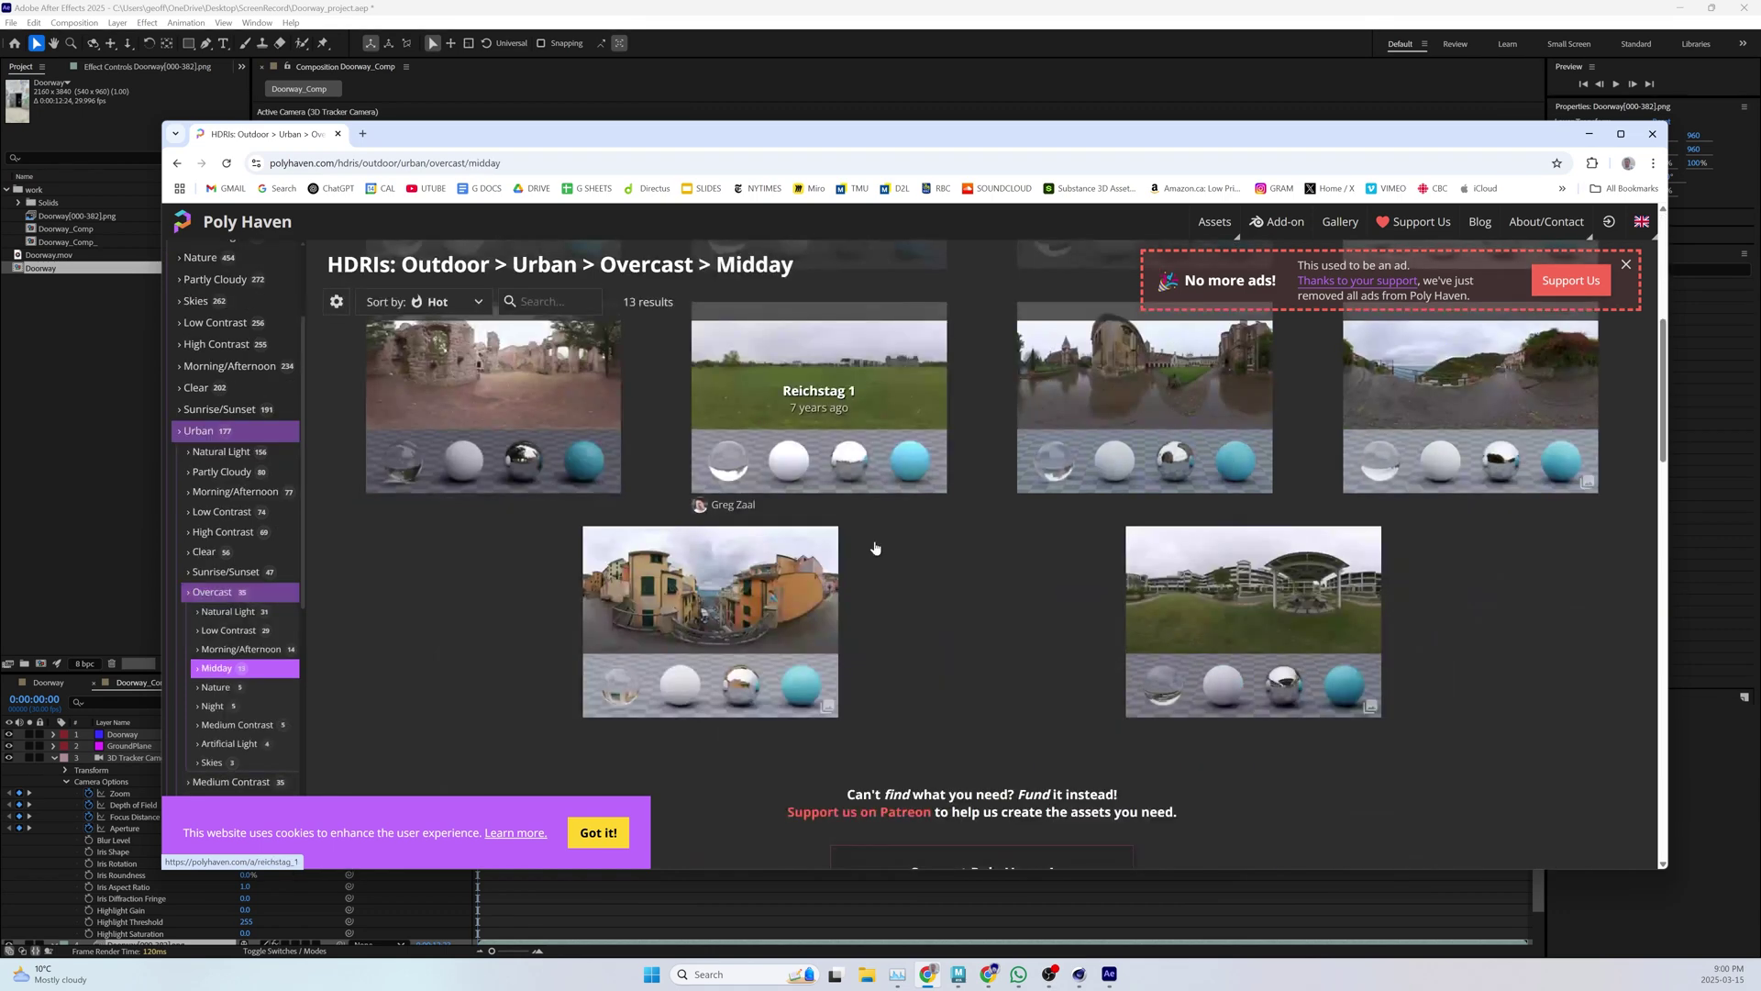
- Browse the overcast midday HDRIs and download Abandoned Slipway as a 4K EXR
scroll(875, 548, down, 3)
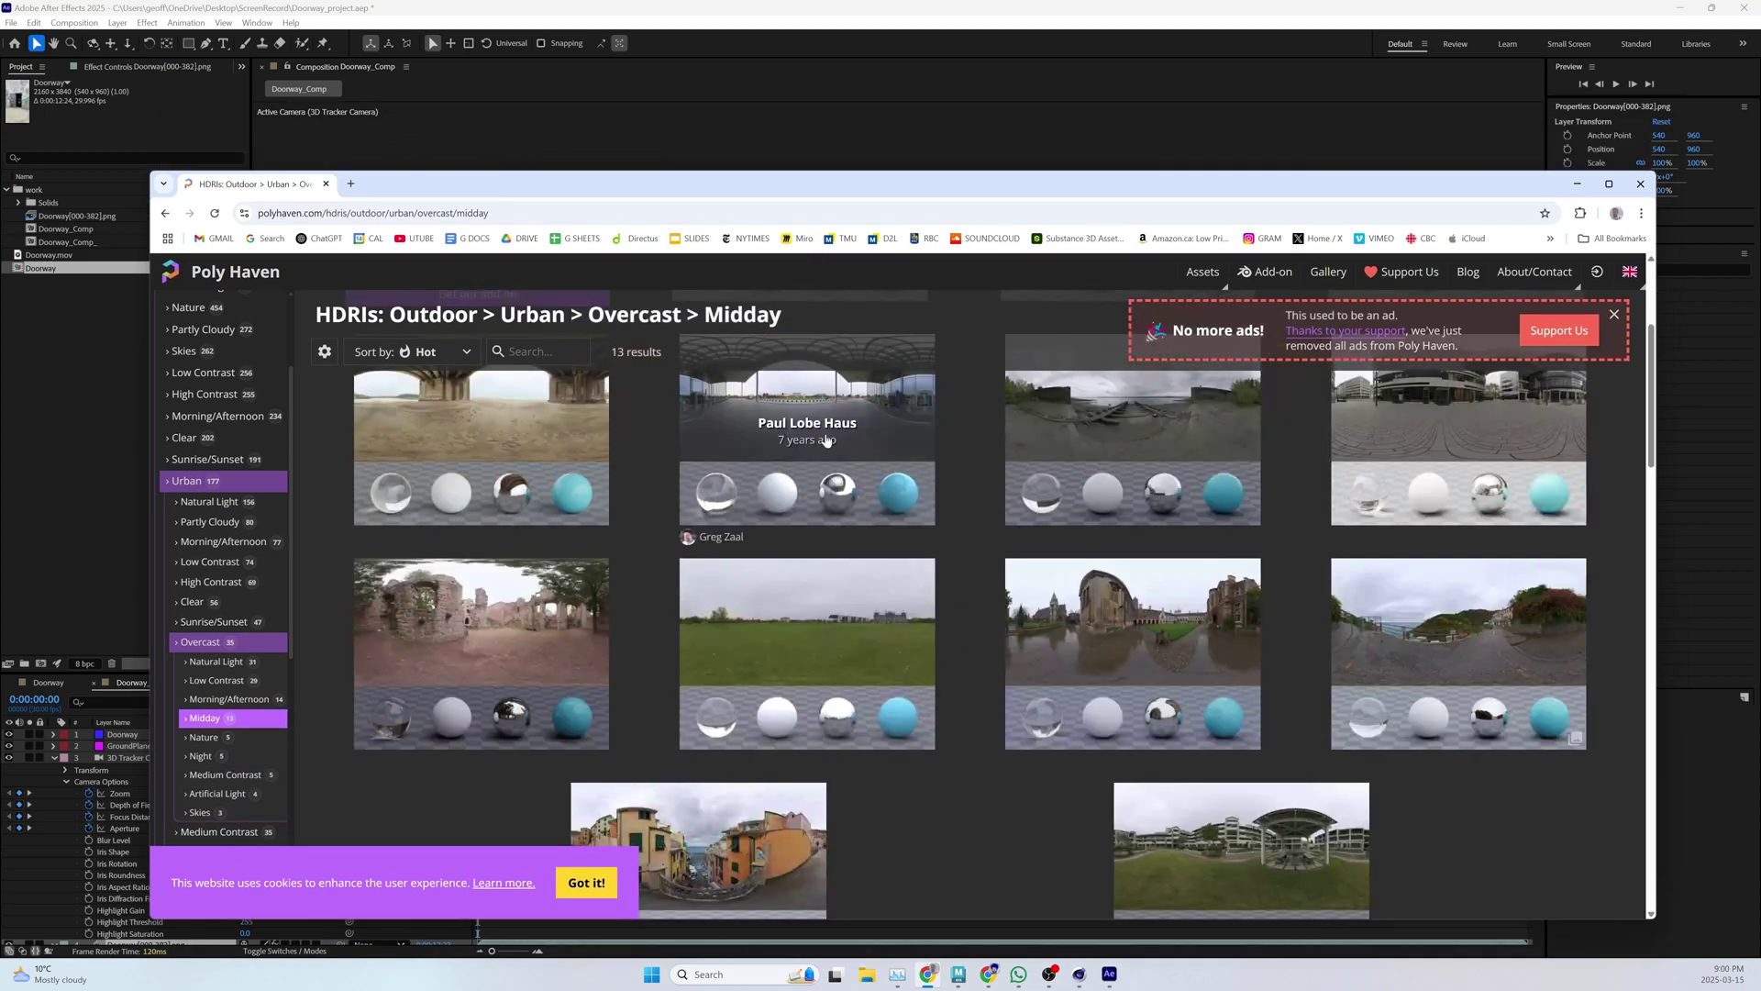
scroll(506, 600, up, 1)
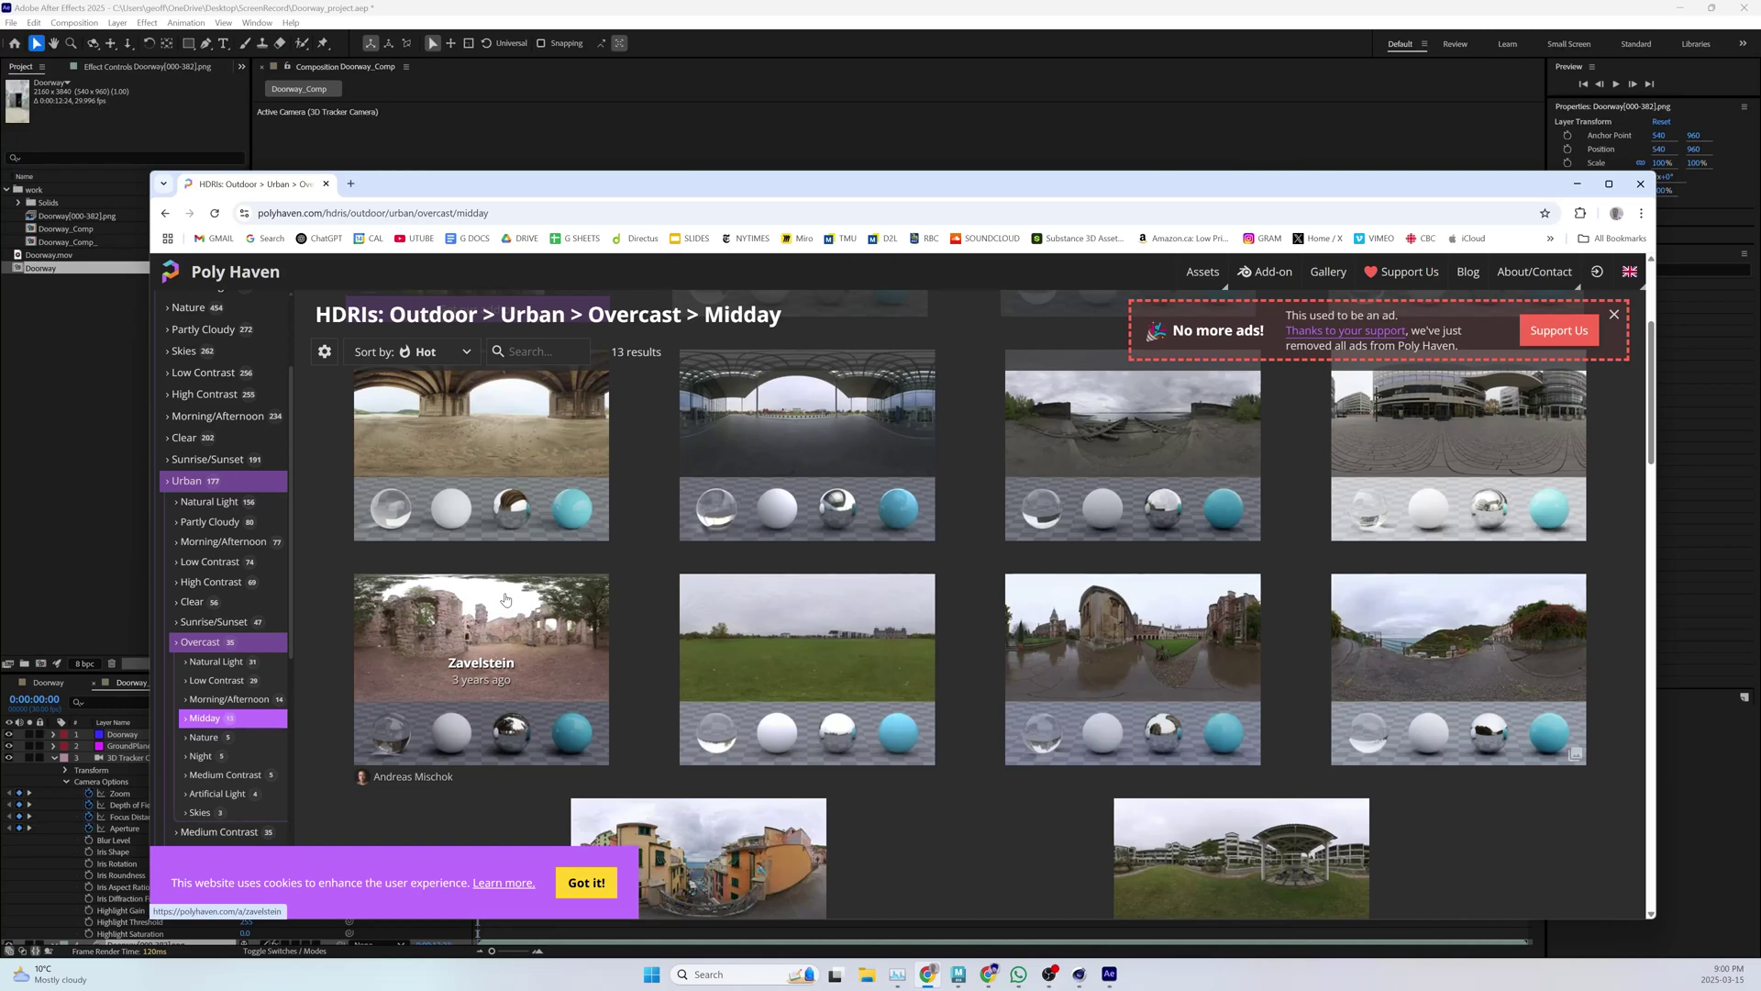
scroll(1090, 508, up, 3)
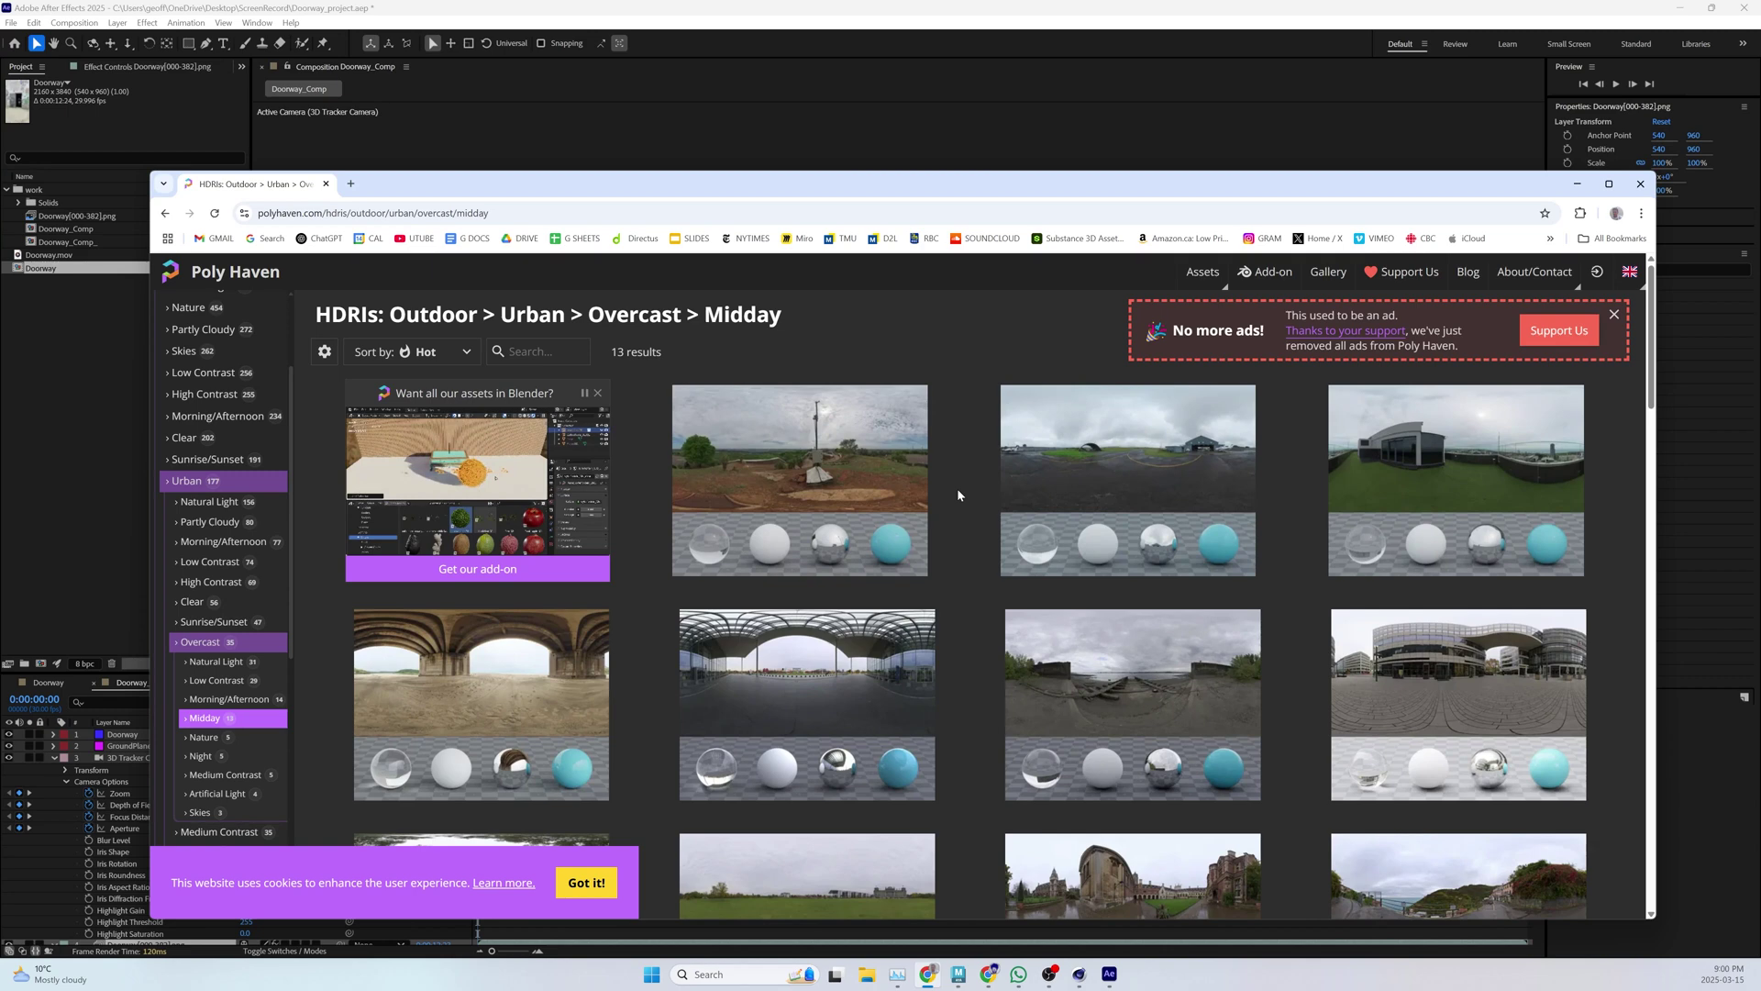
click(1130, 684)
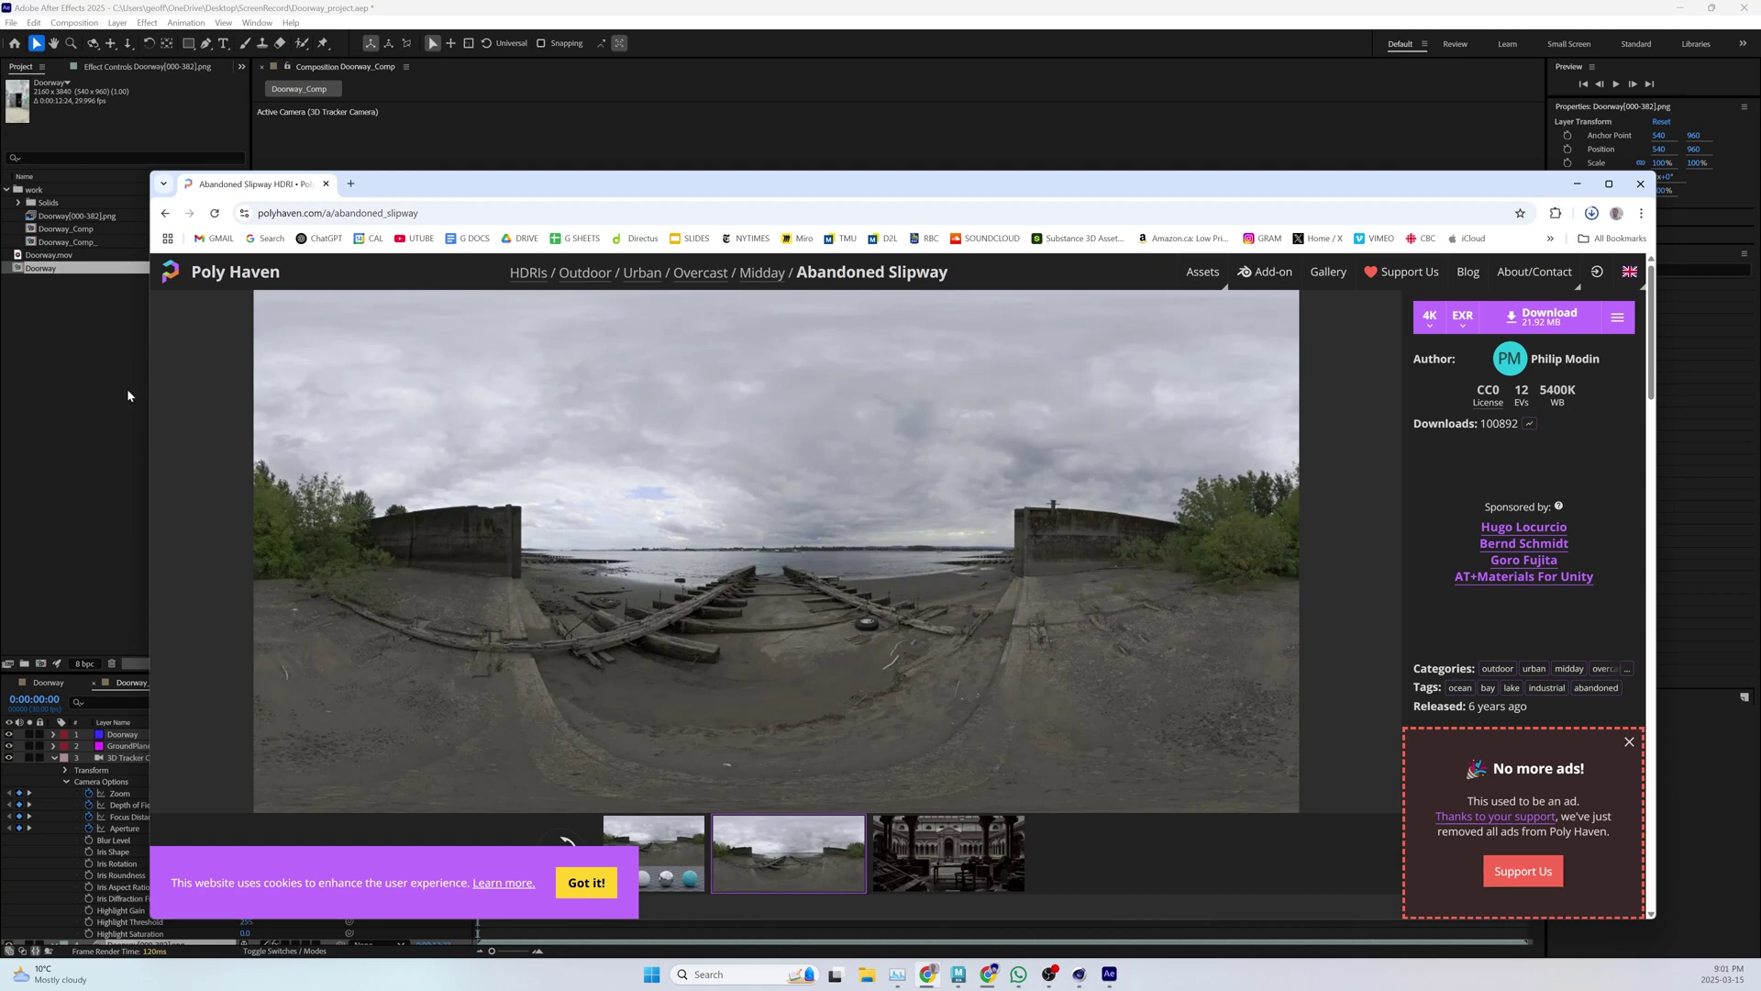
click(128, 395)
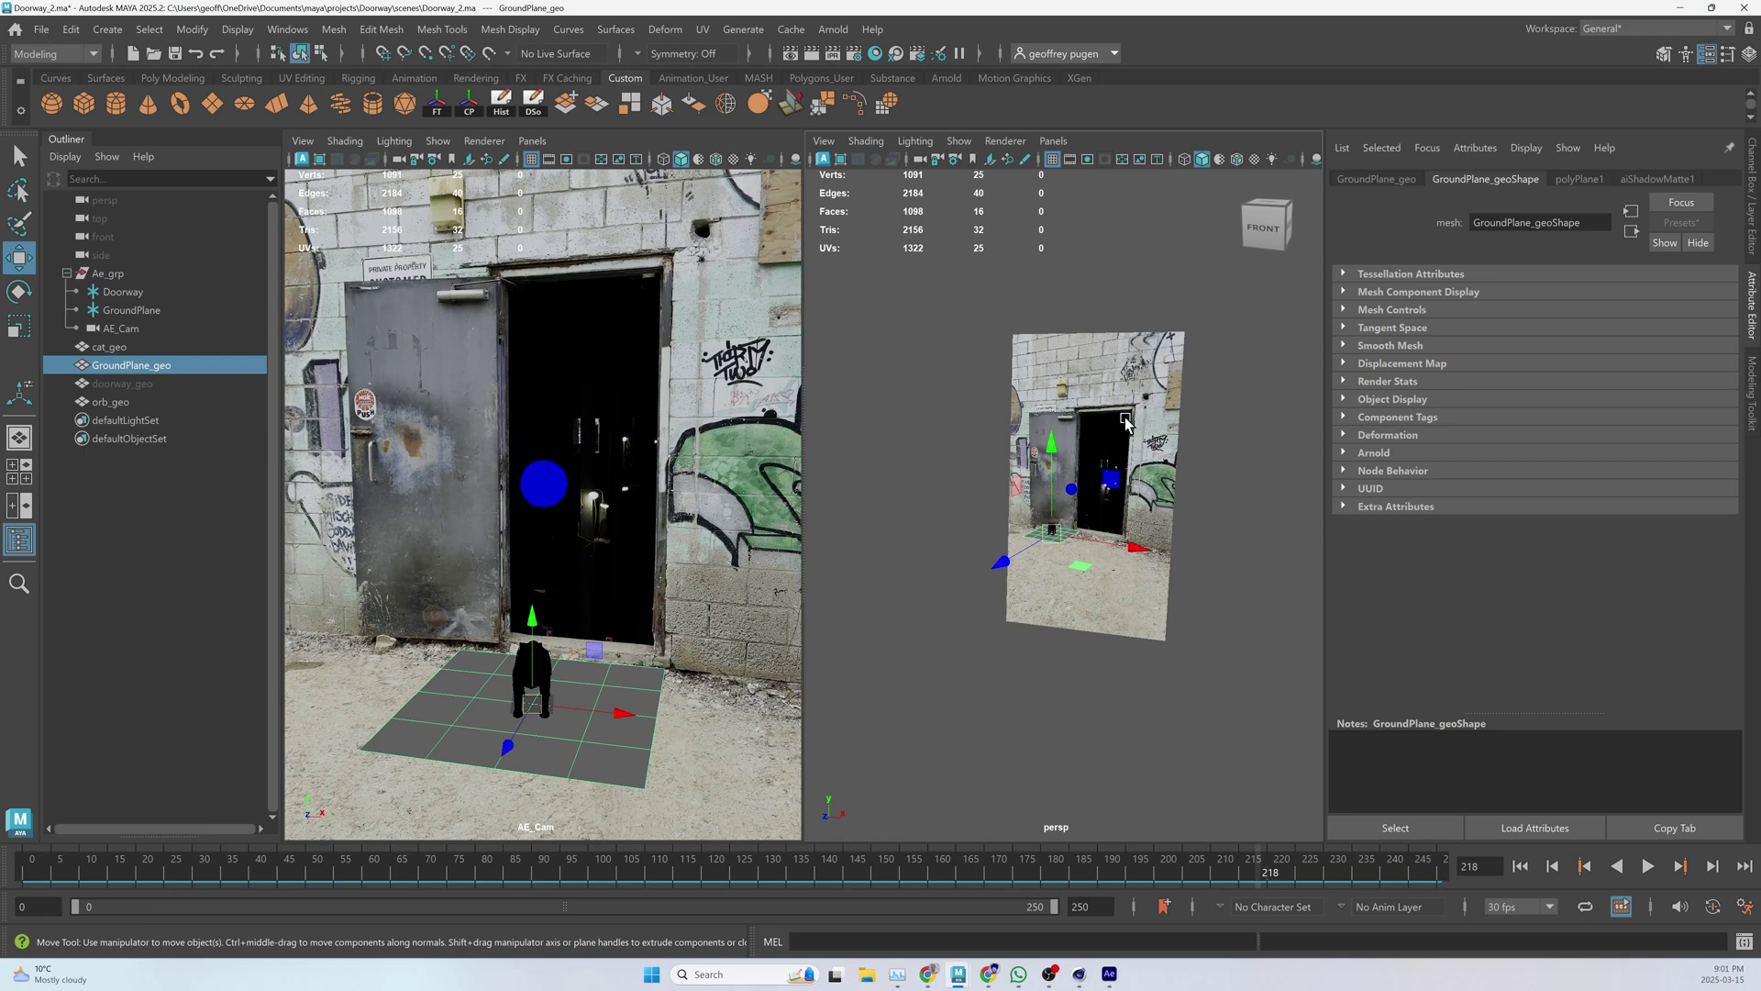
- Put the downloaded abandoned_slipway_4k EXR into the Doorway project's images folder in File Explorer and clear the selection in Maya
key(super+e)
click(800, 510)
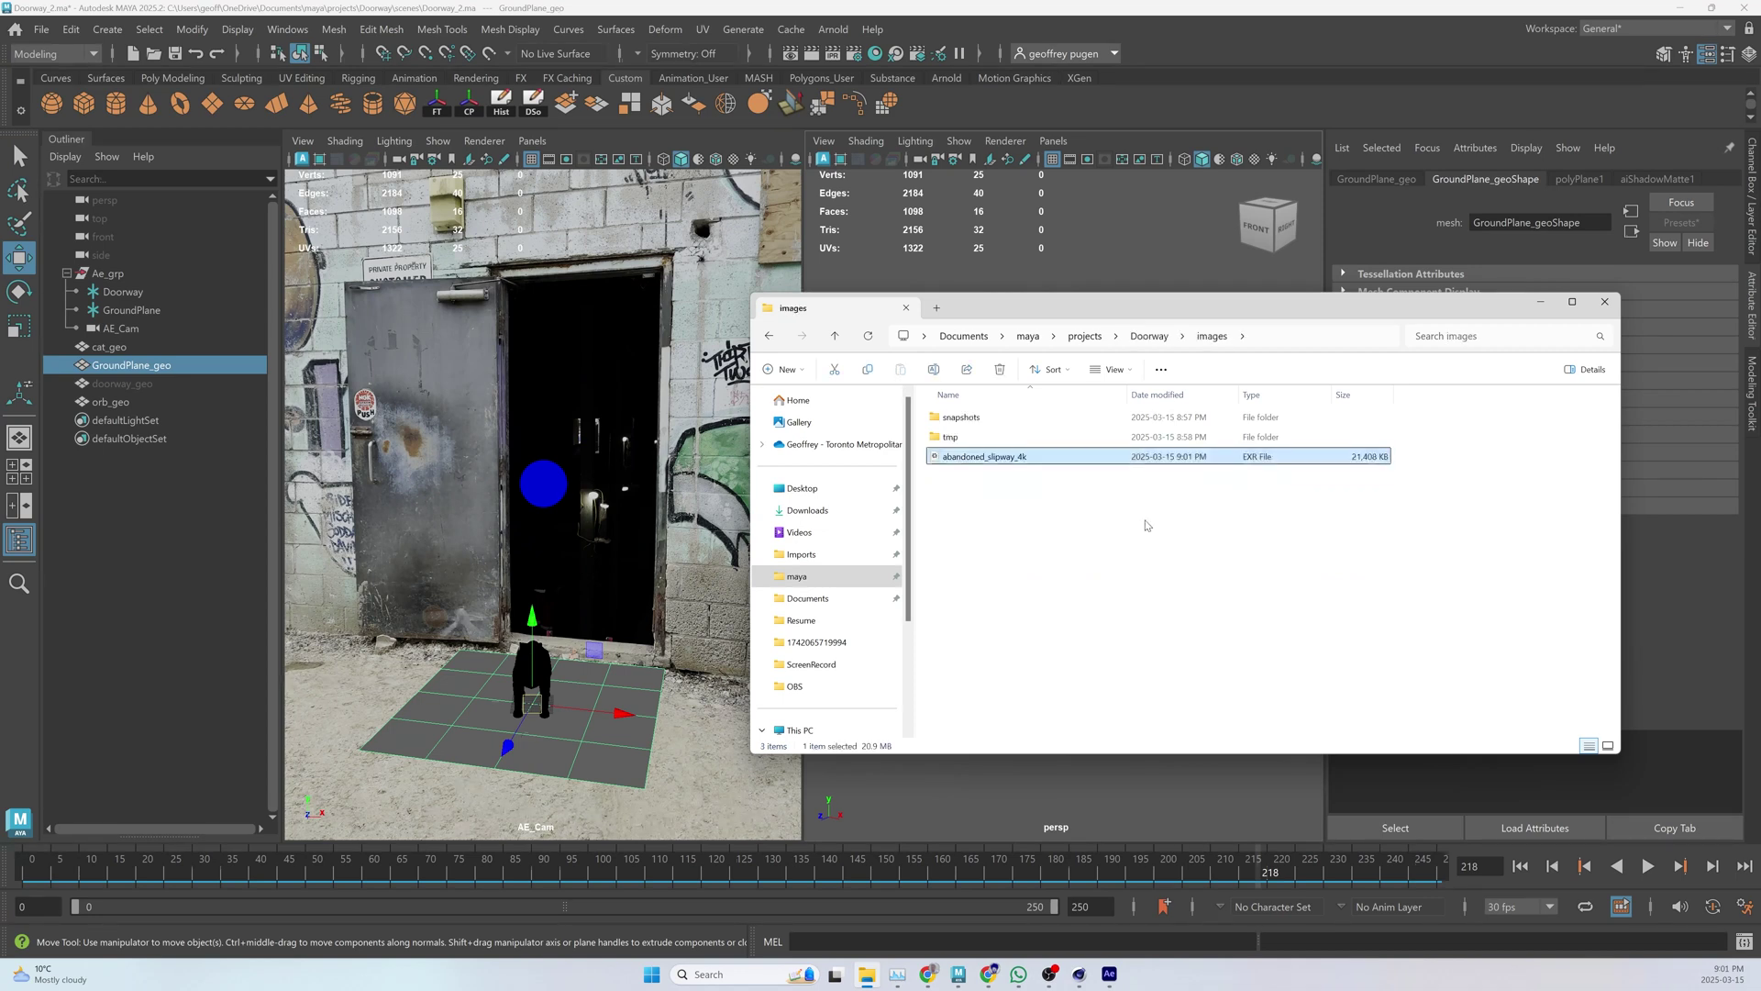
click(164, 574)
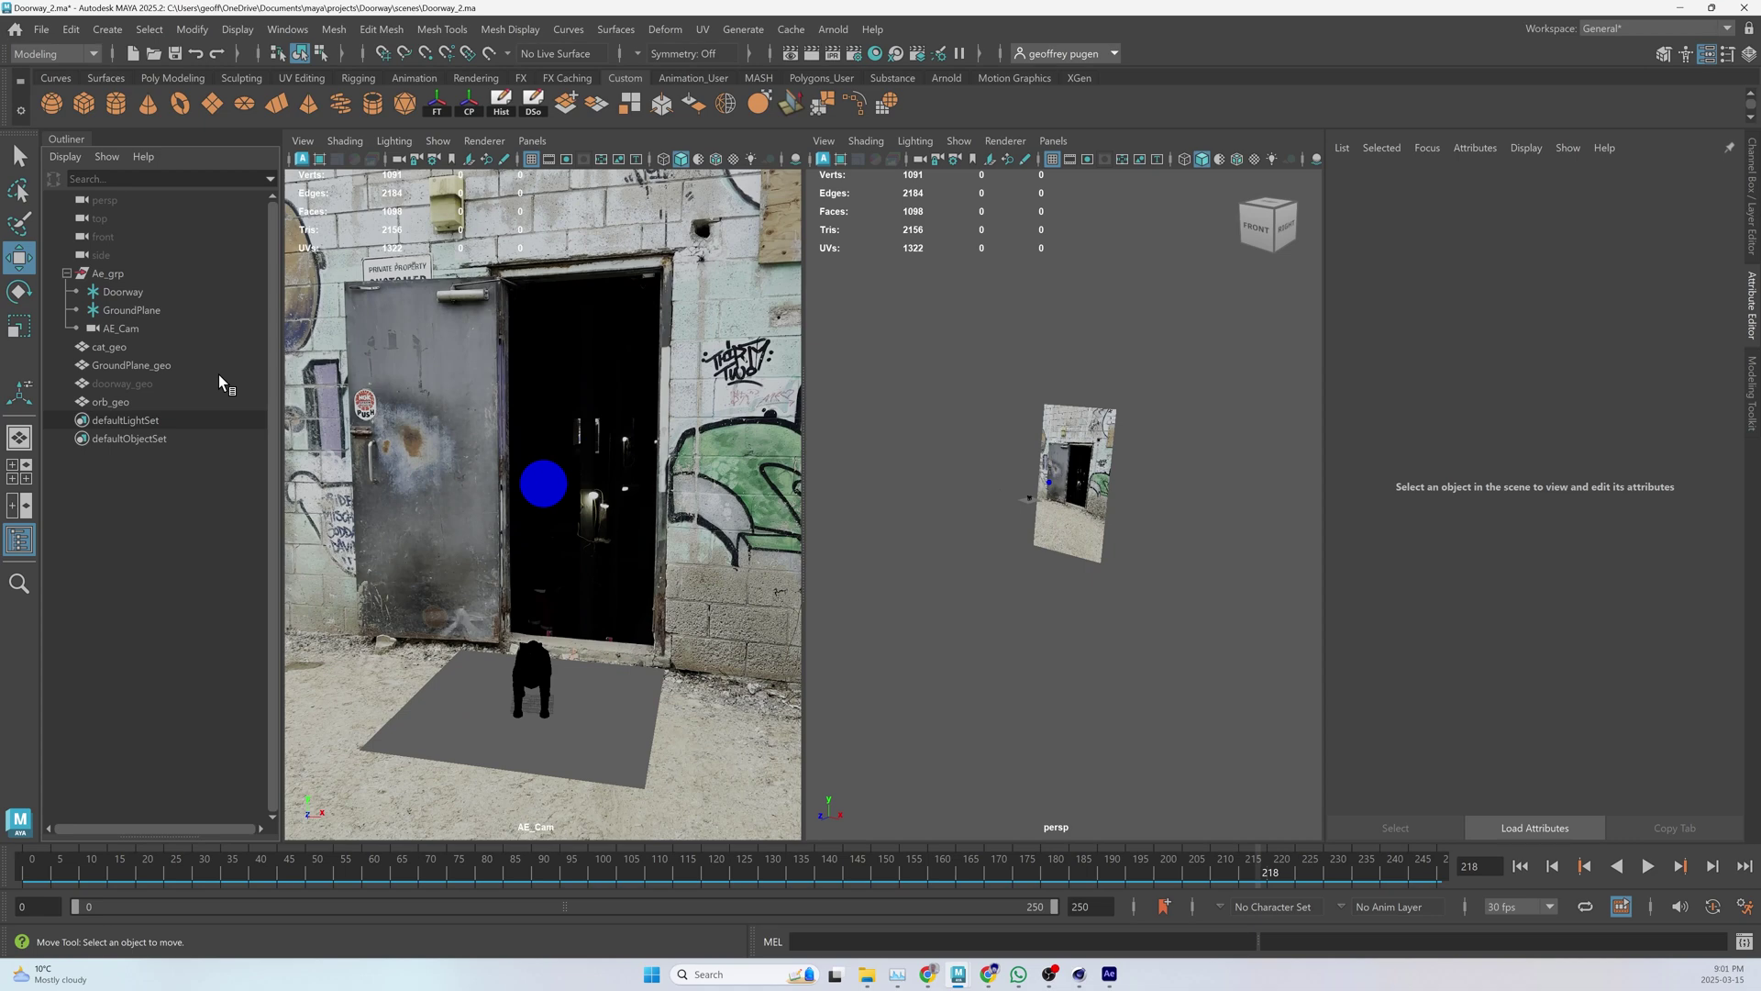
- Create an Arnold Skydome Light and connect a File texture to its color
click(833, 28)
mouse_move(869, 146)
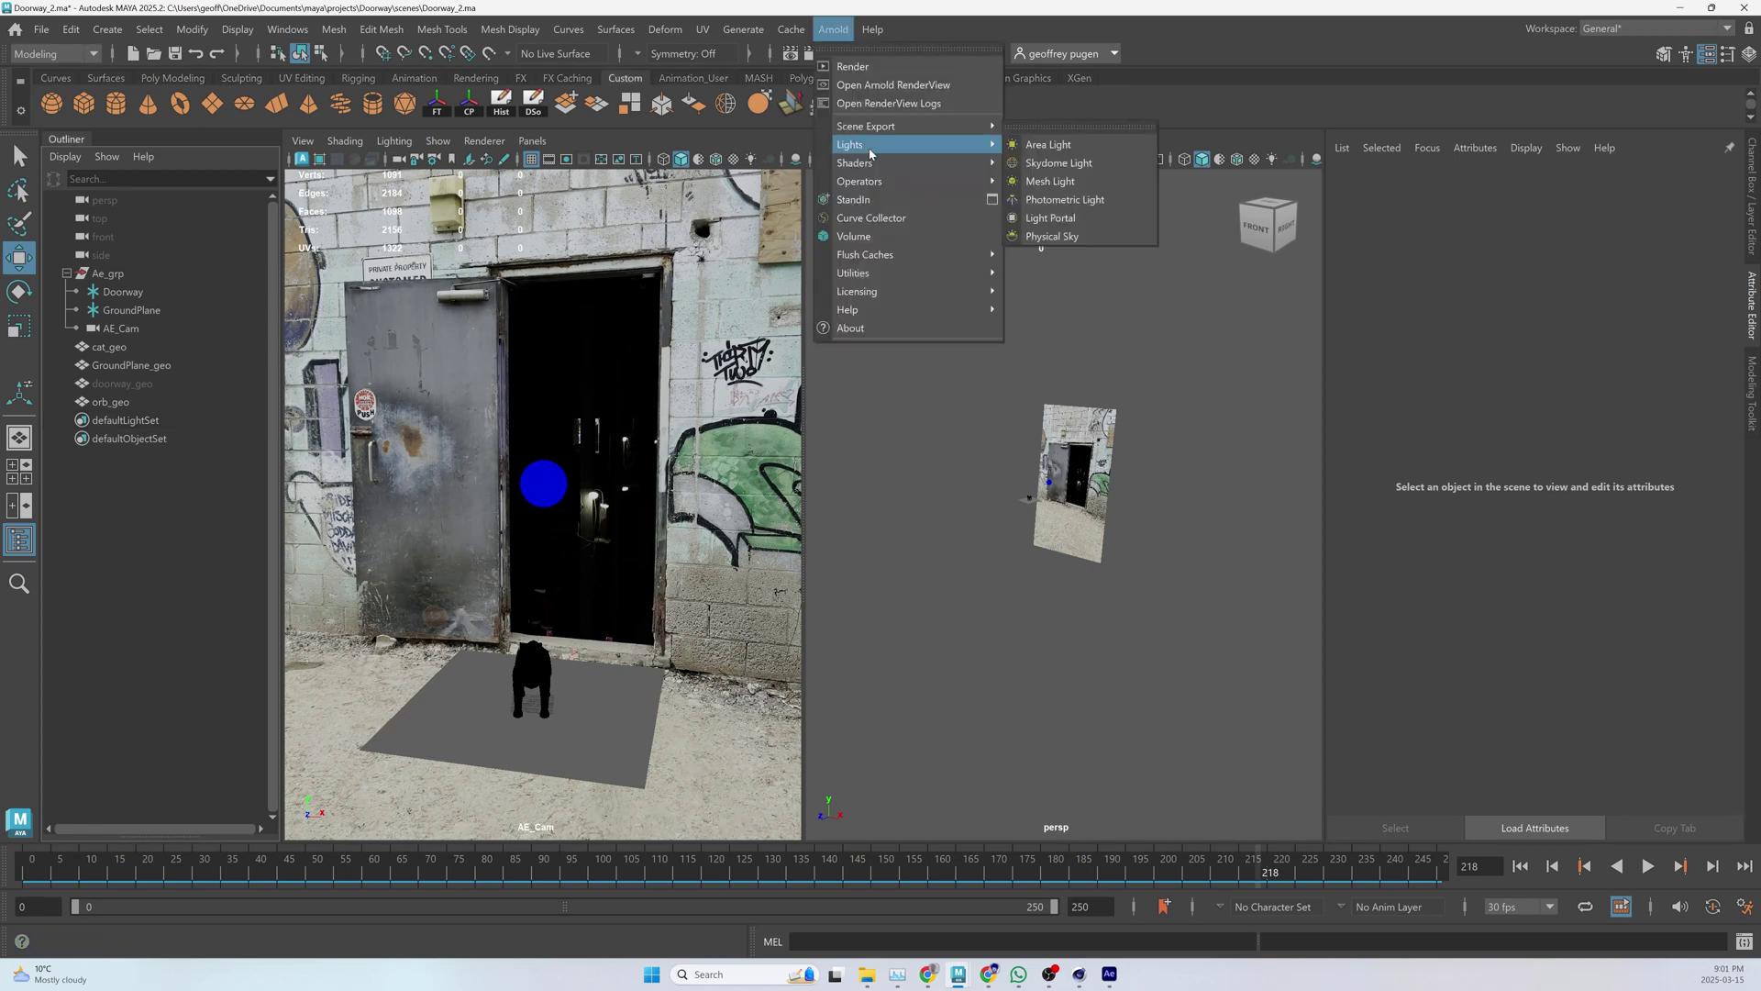
click(1058, 163)
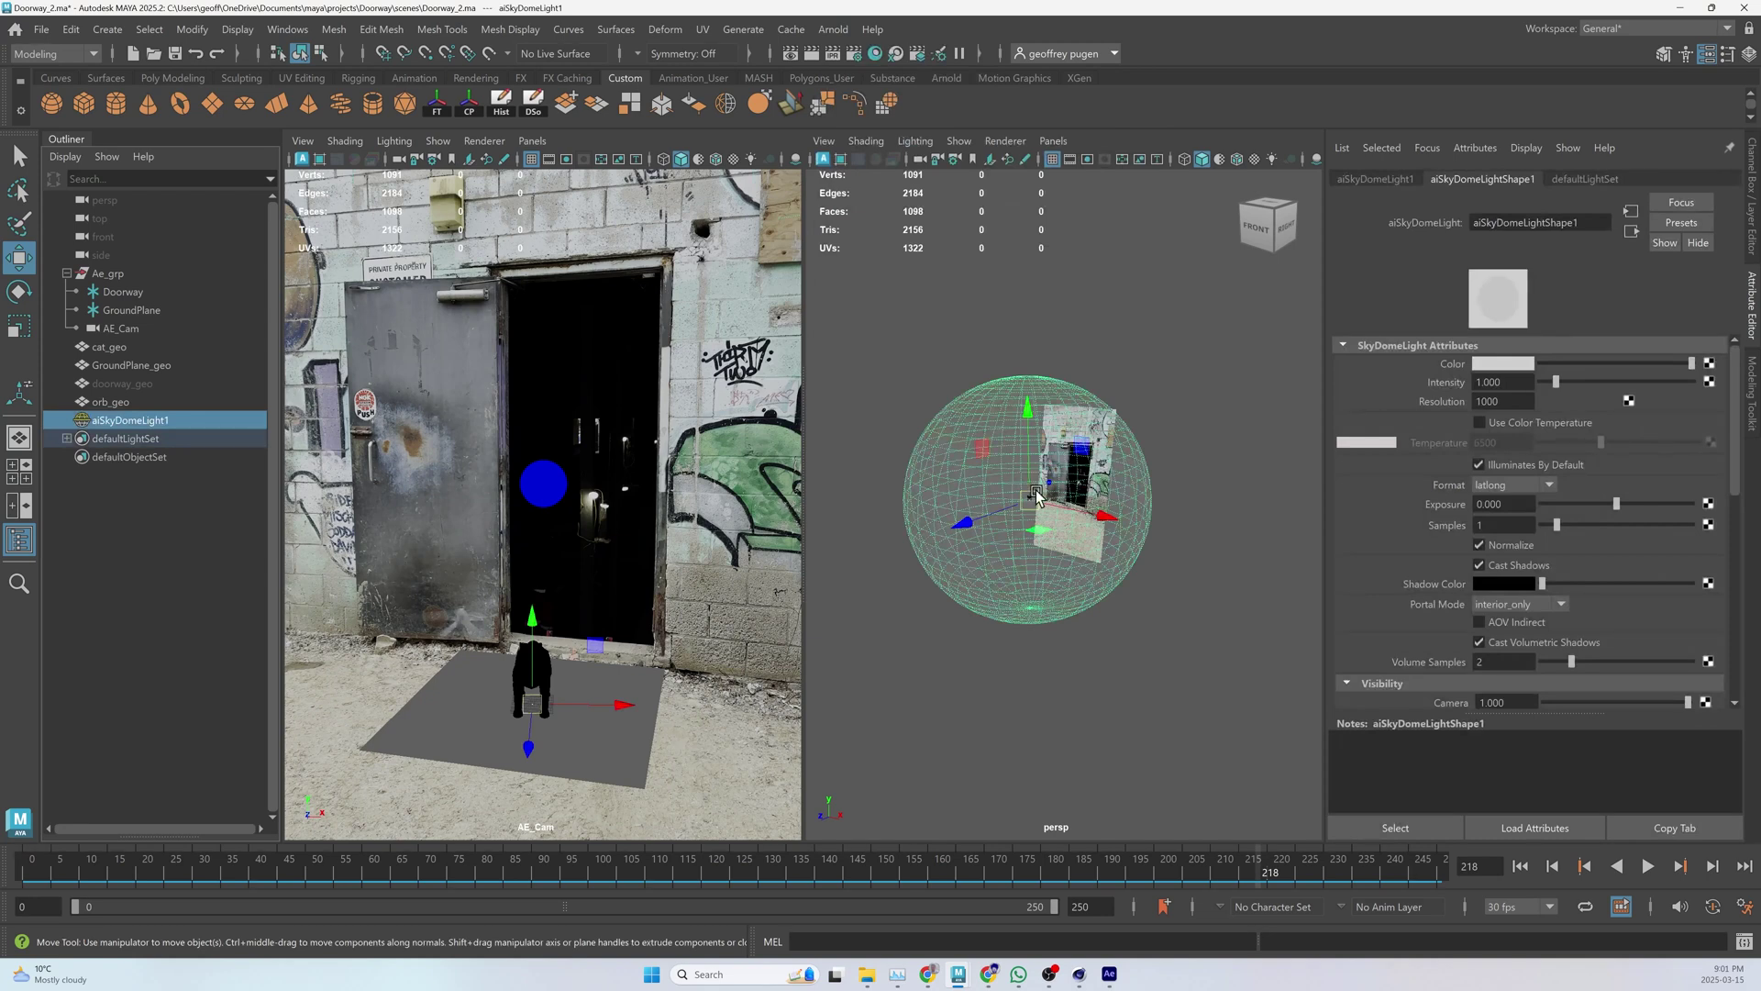
click(1710, 365)
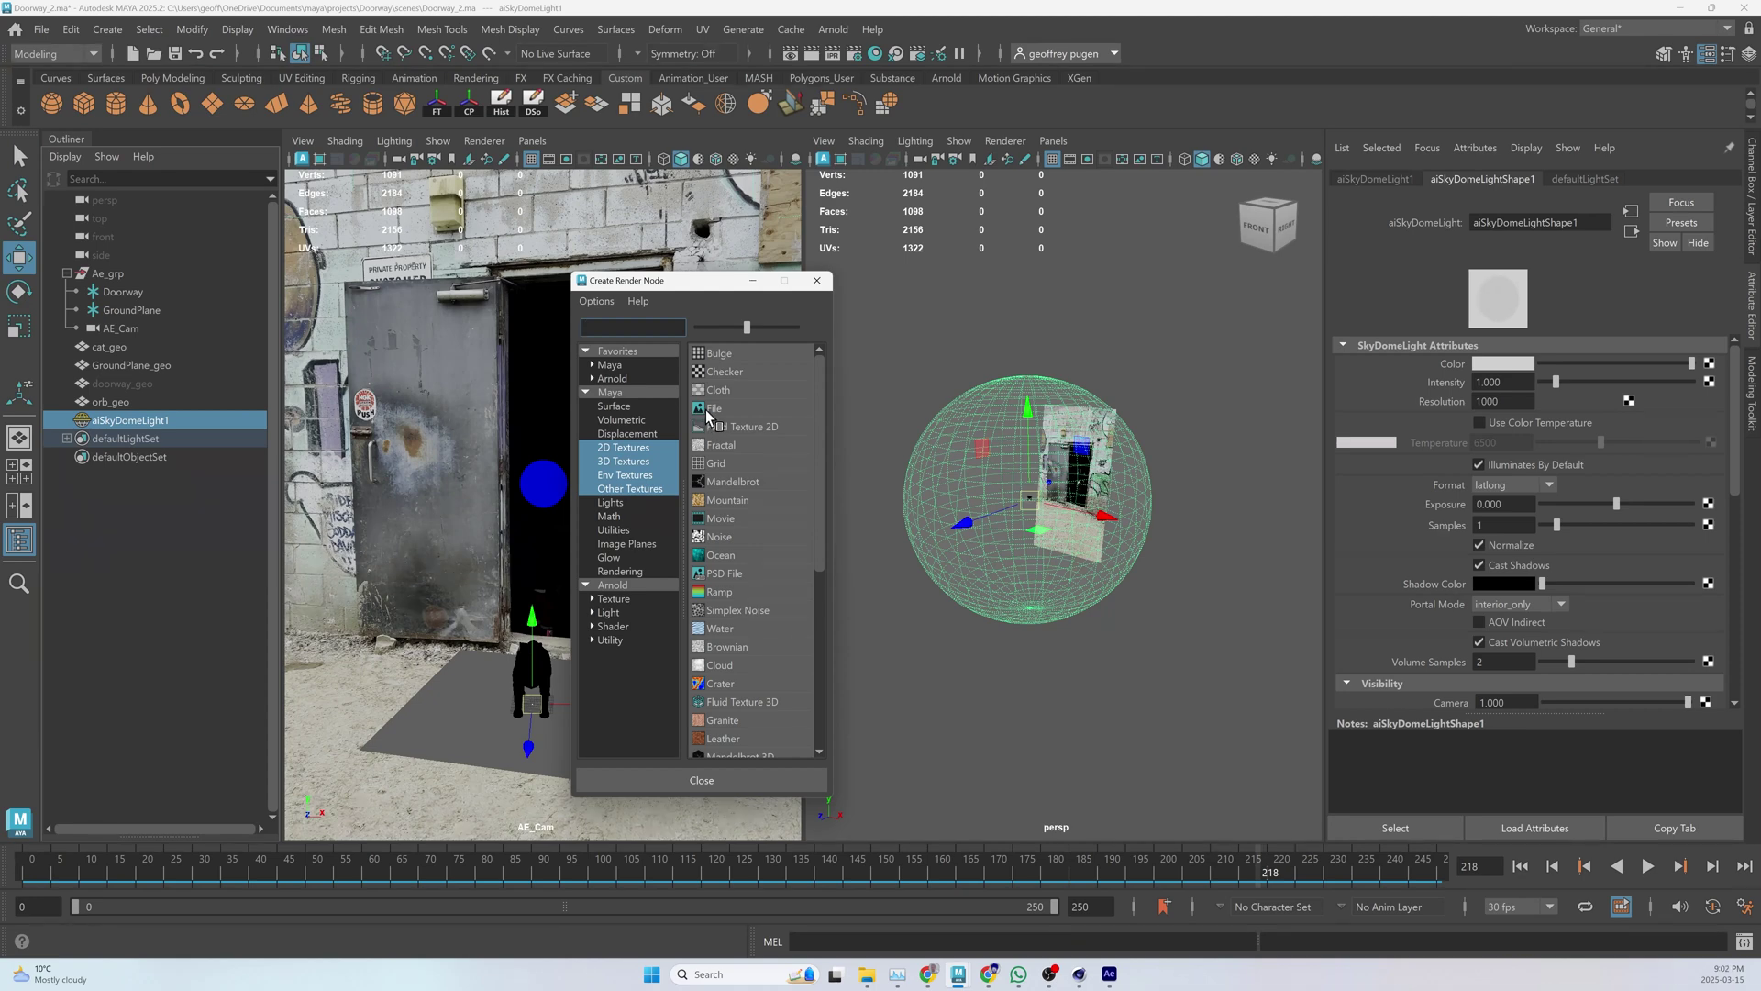
click(707, 409)
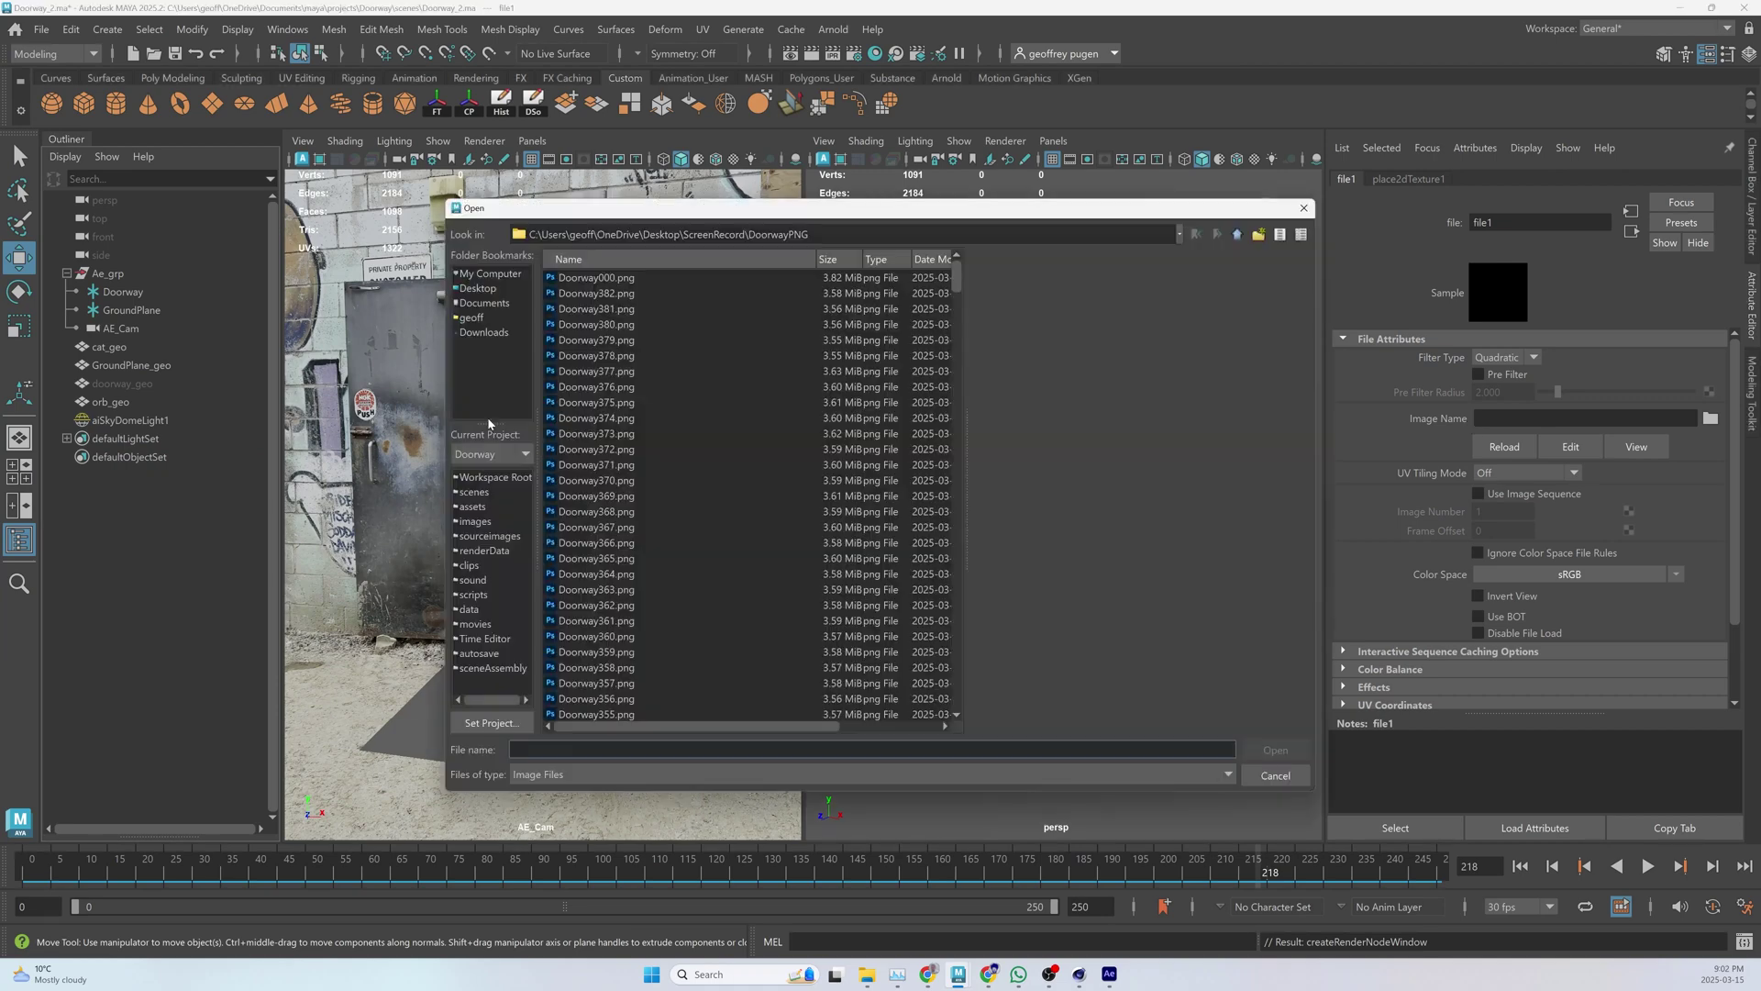
- Load abandoned_slipway_4k.exr from the project's images folder into the skydome's file texture and update the Arnold render
click(475, 521)
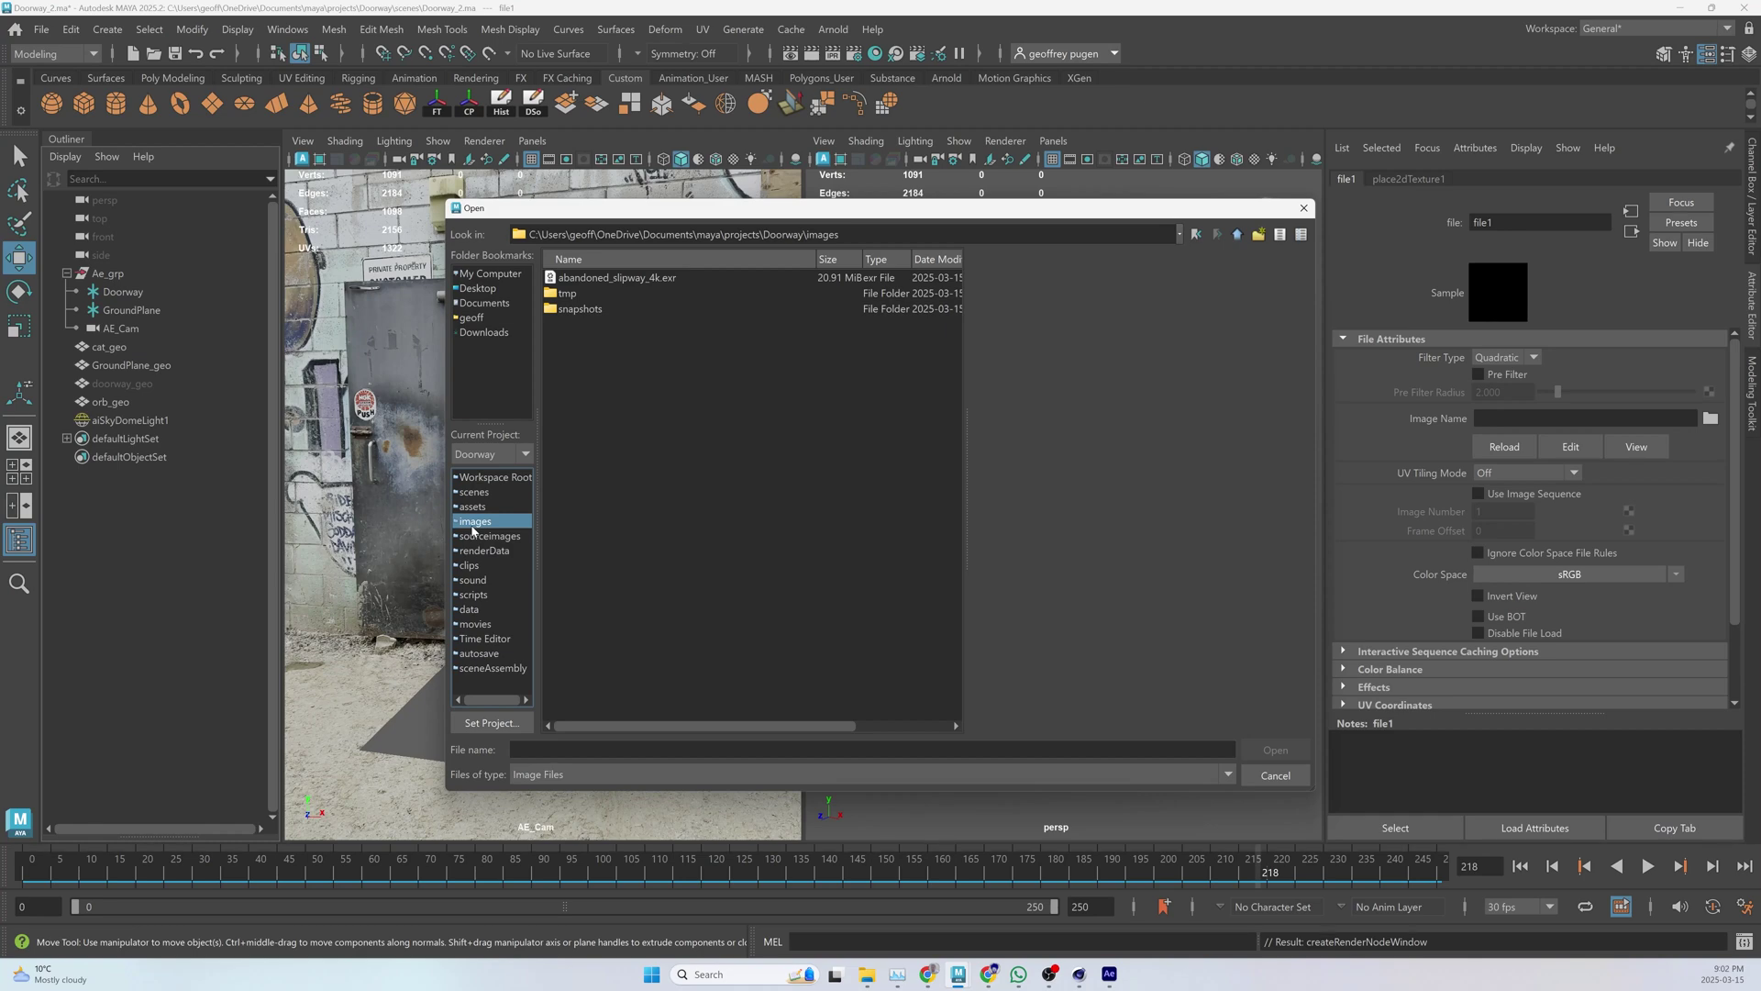
click(580, 280)
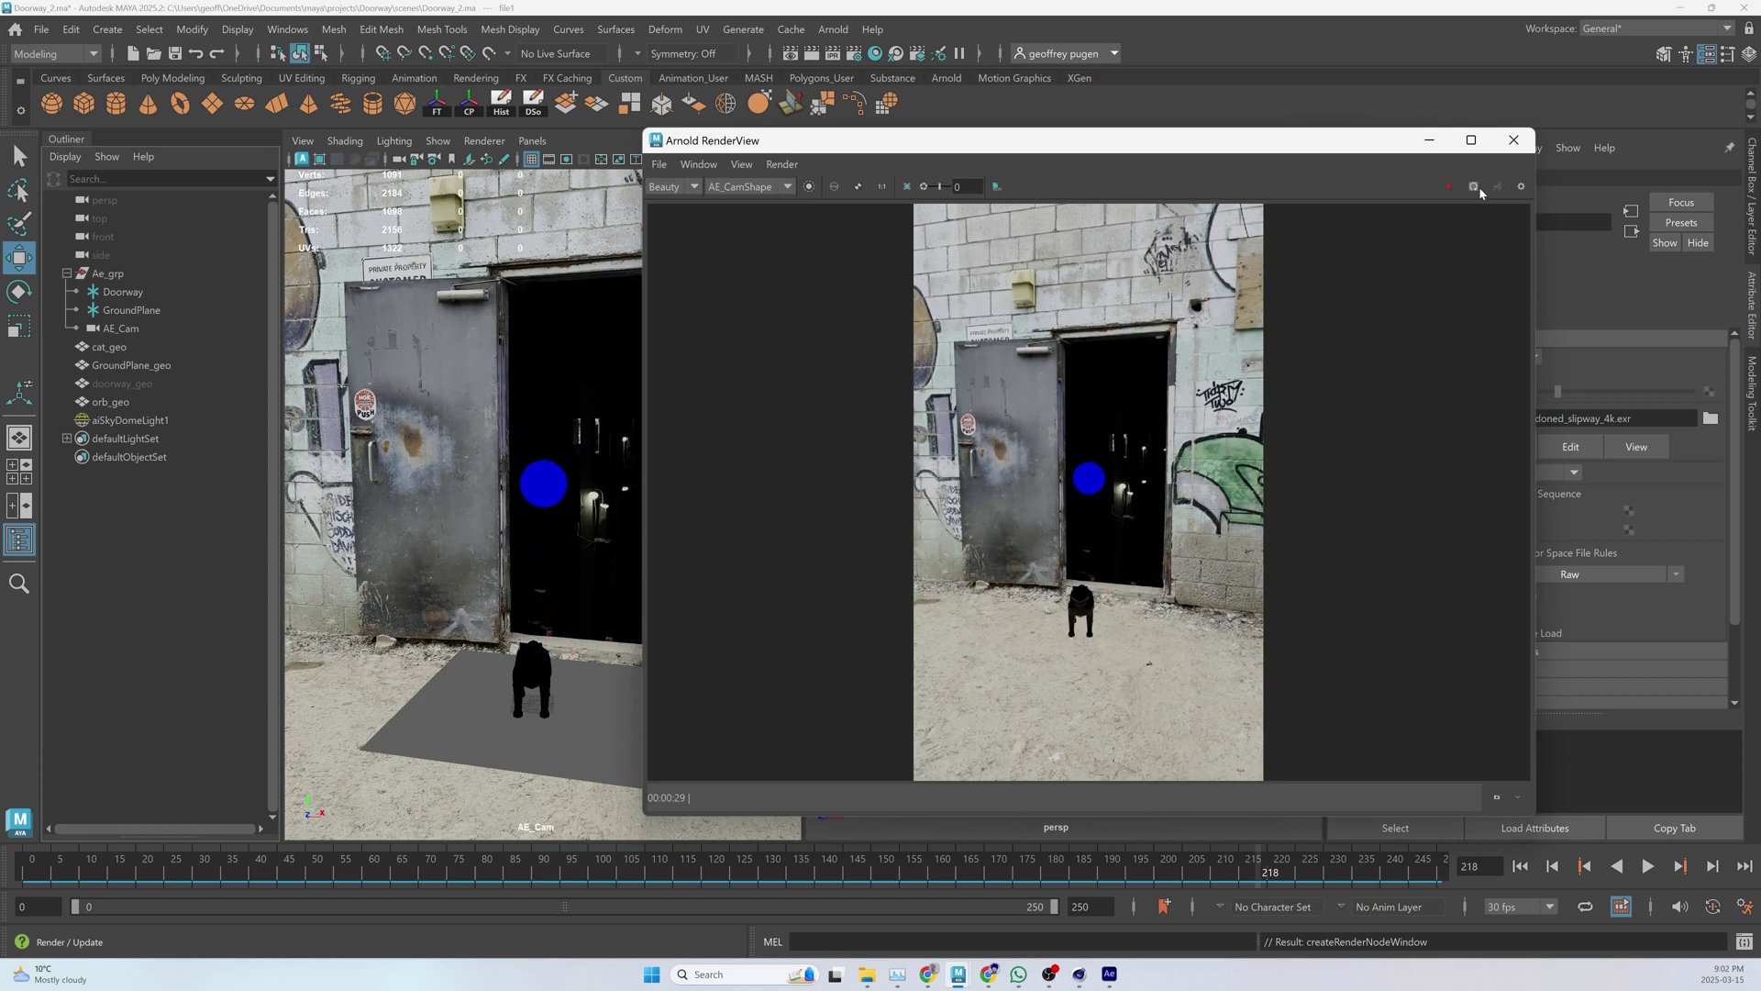
click(1474, 186)
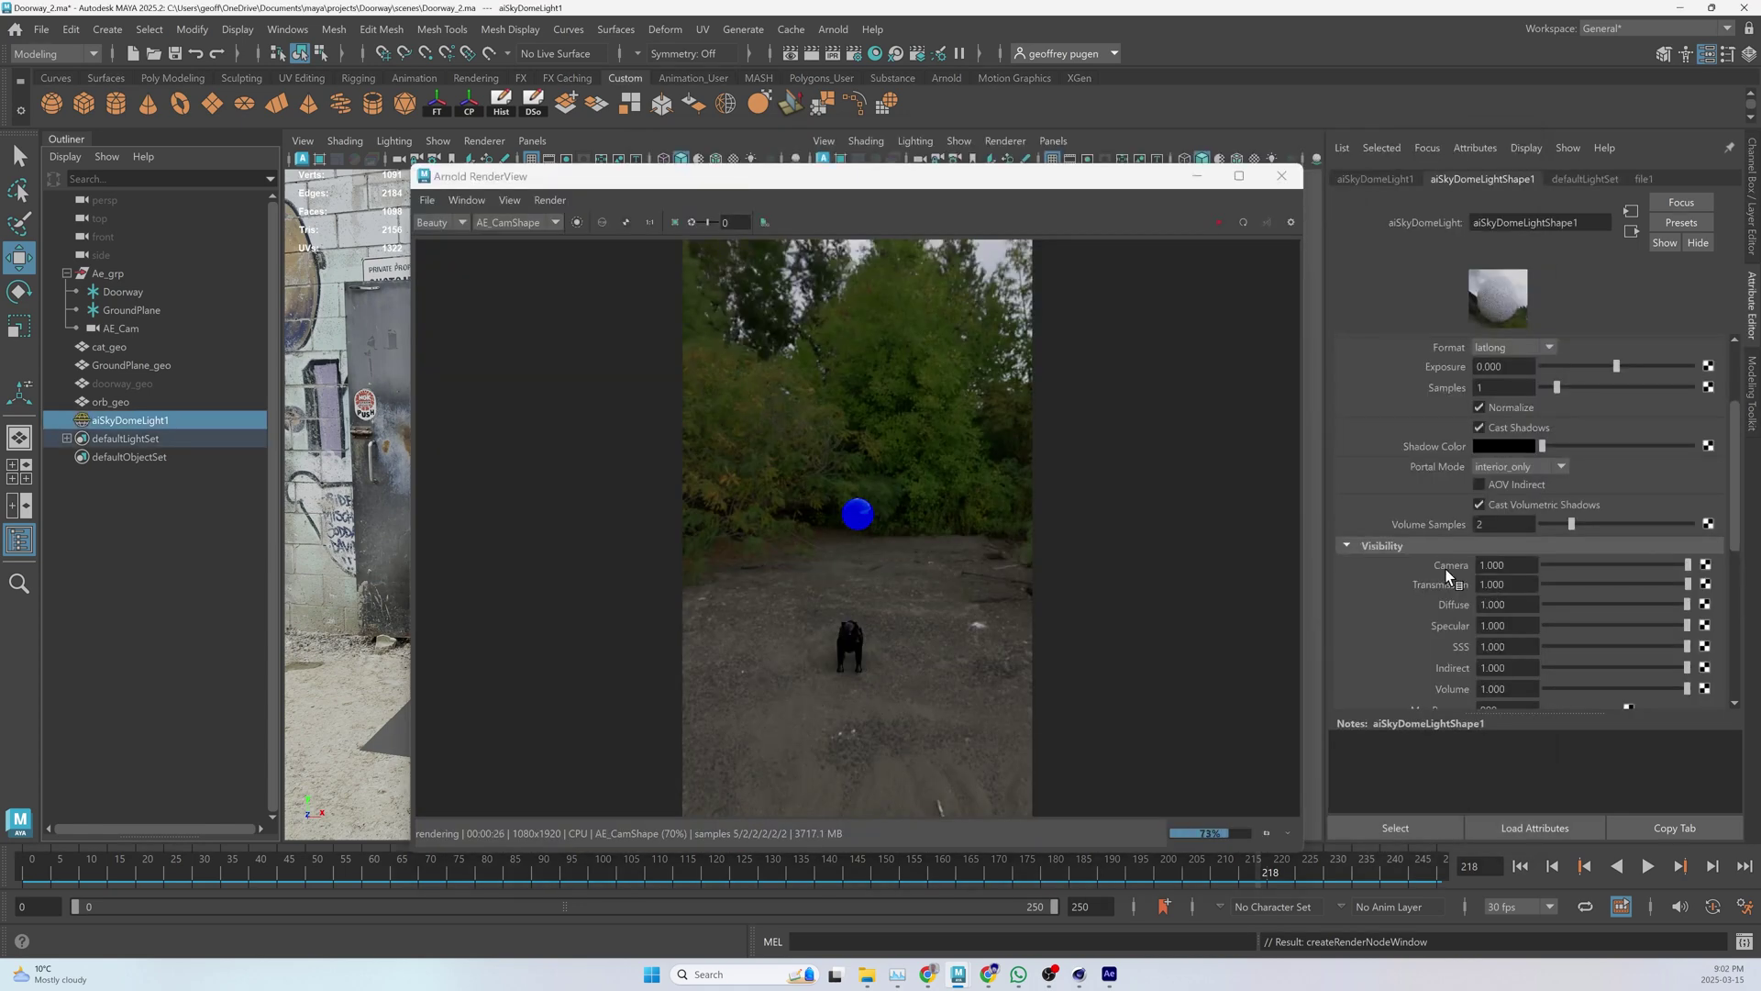
- Set the skydome light's Camera visibility to 0 and render the scene through AE_CamShape
click(1688, 566)
click(519, 223)
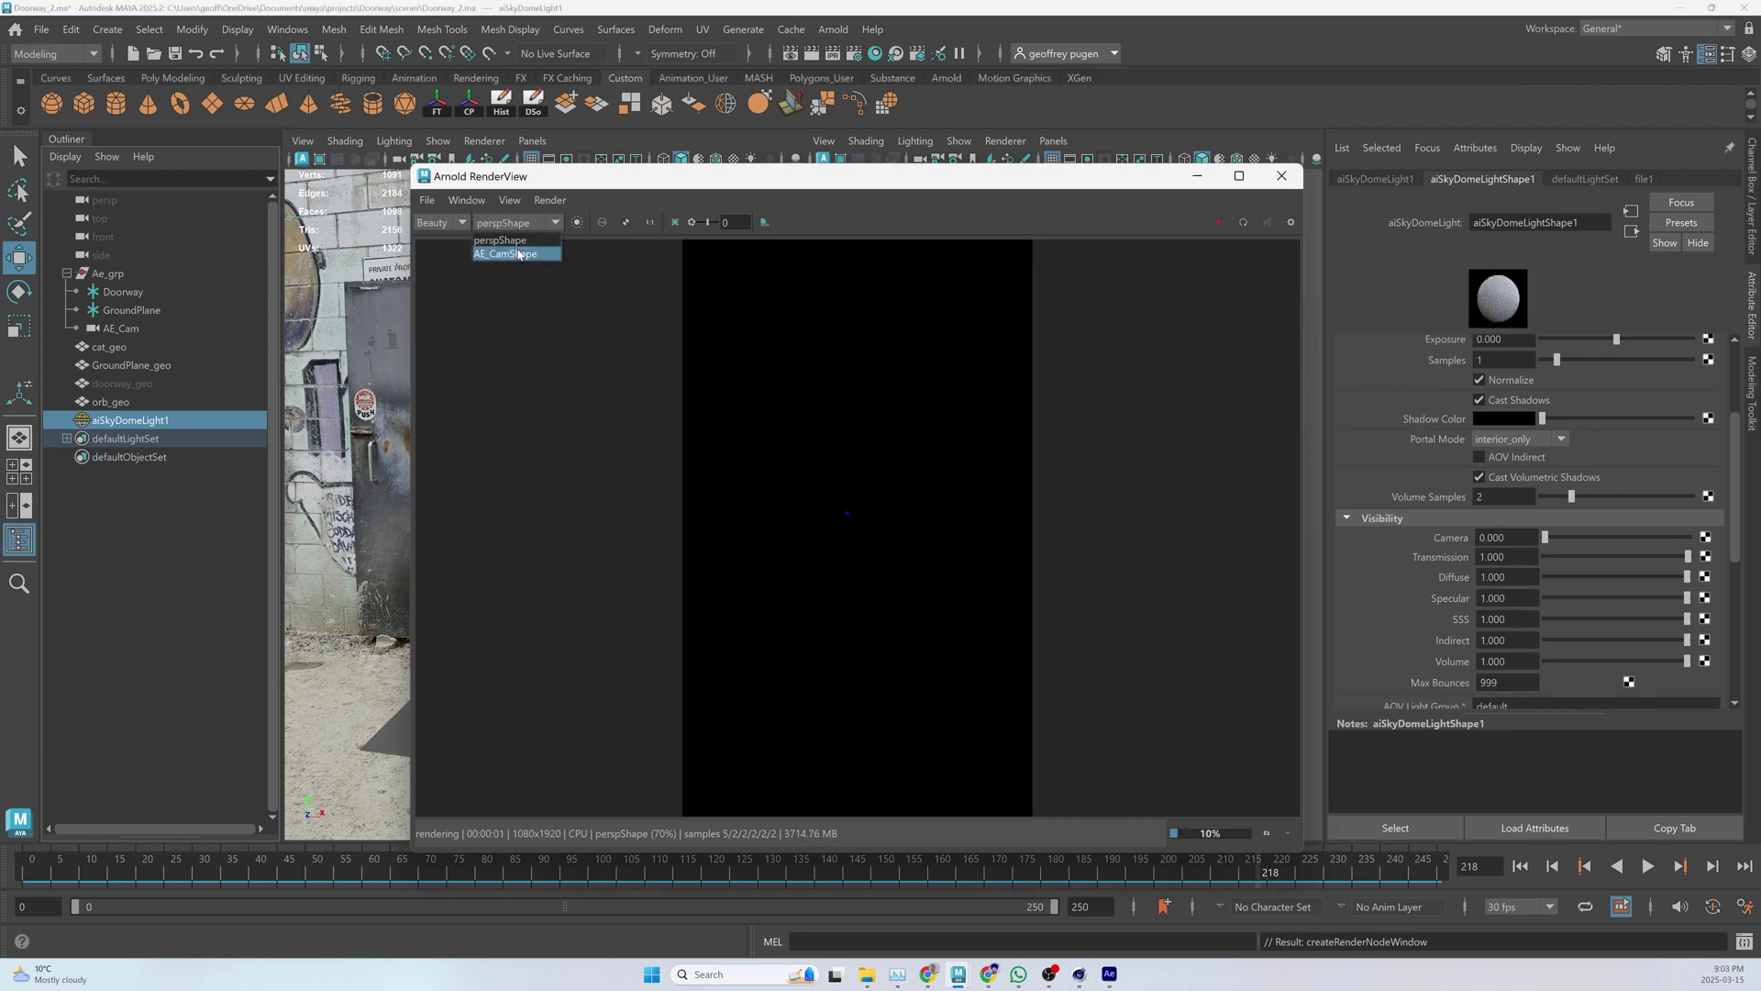
click(519, 254)
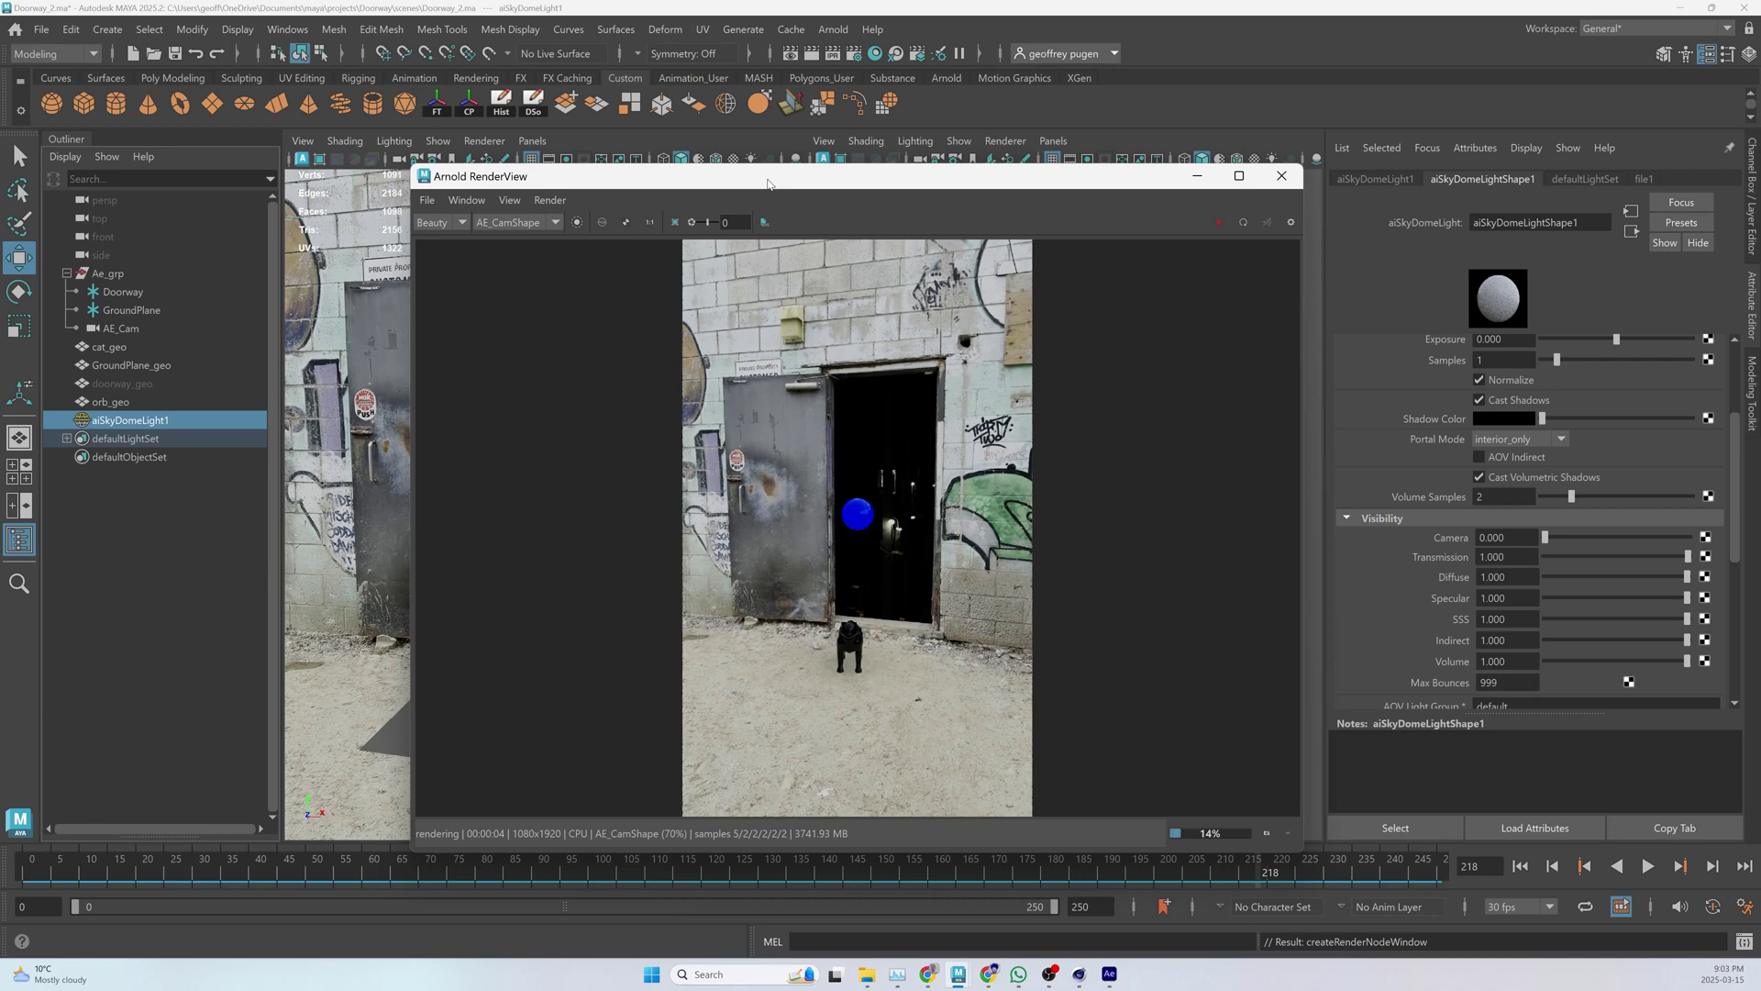
drag(768, 184, 668, 164)
scroll(756, 516, up, 5)
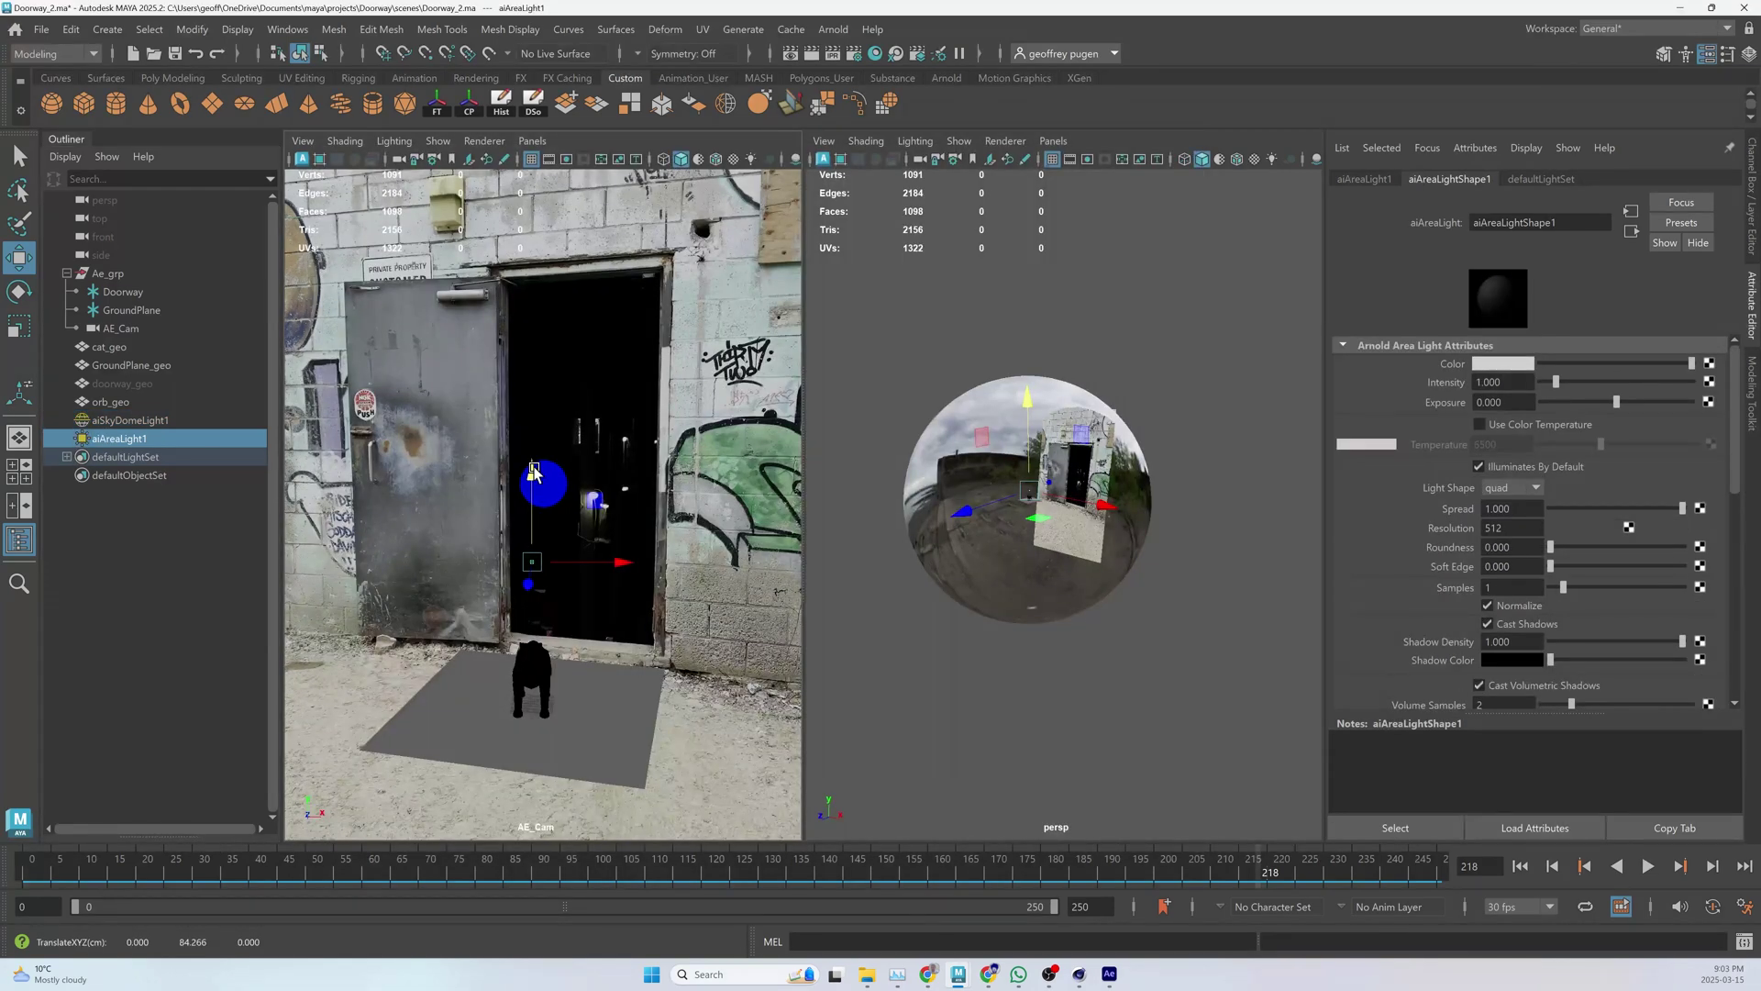
- Orient the Arnold area light over the cat with an intensity of 100 and render the AE_CamShape view
key(f)
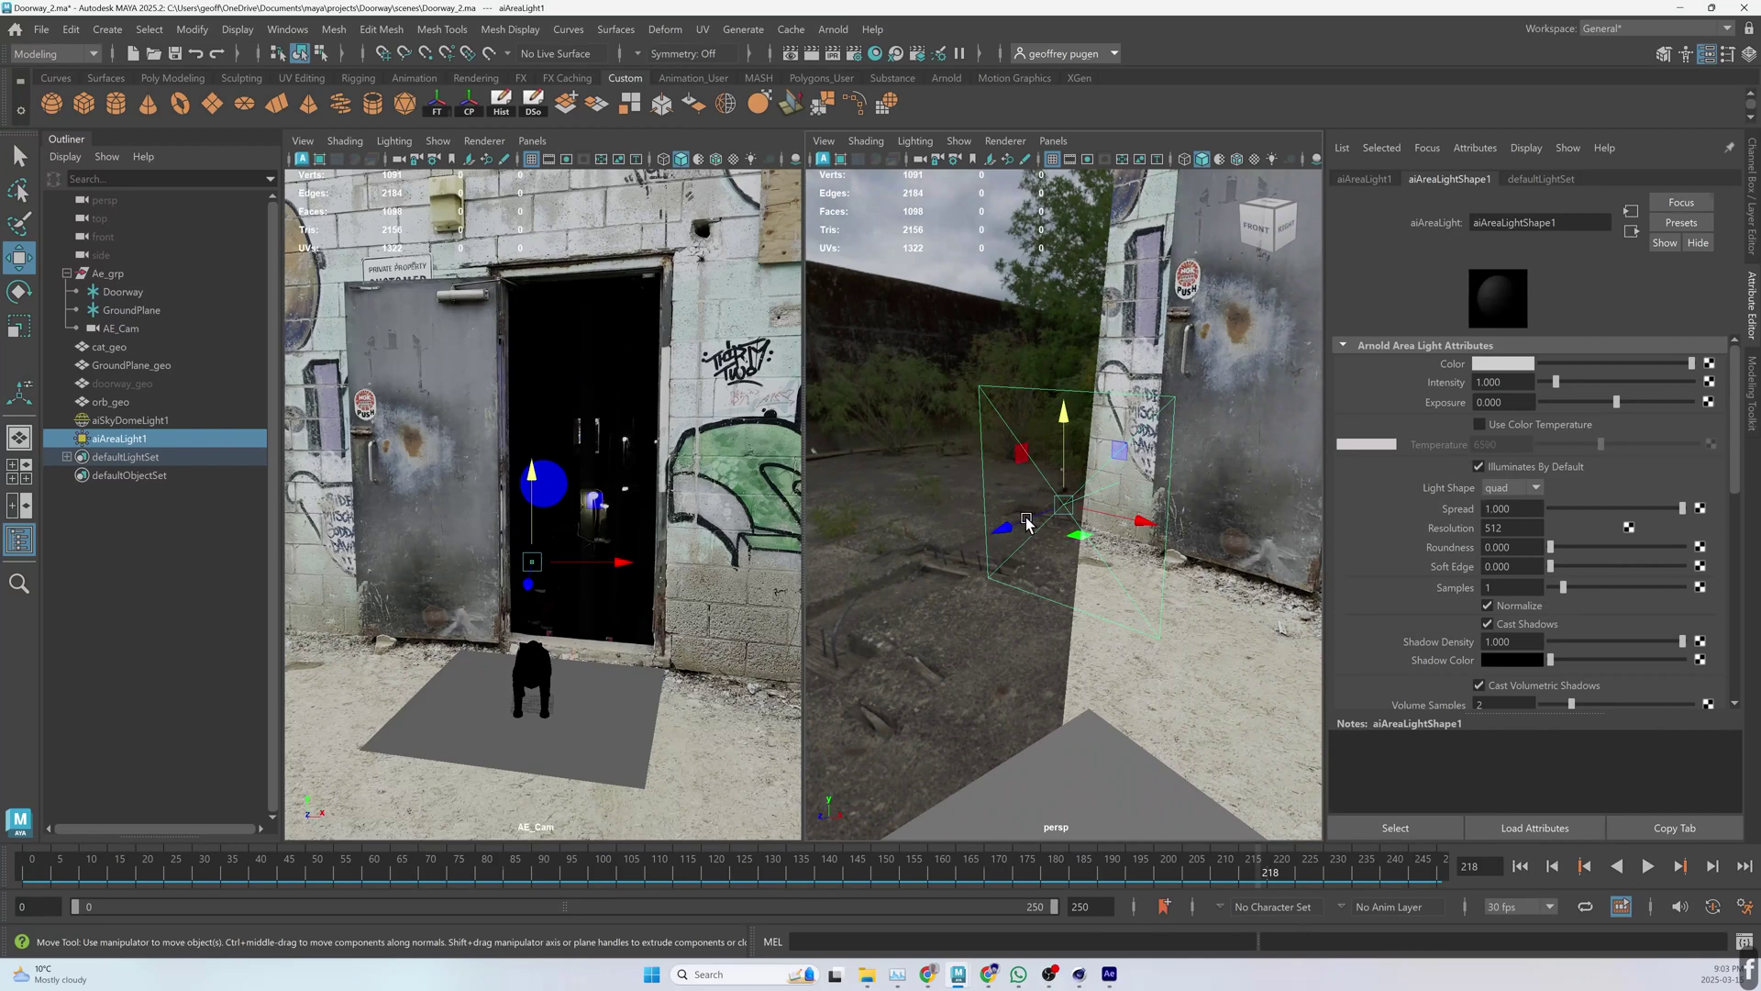
alt+drag(1026, 524, 1059, 570)
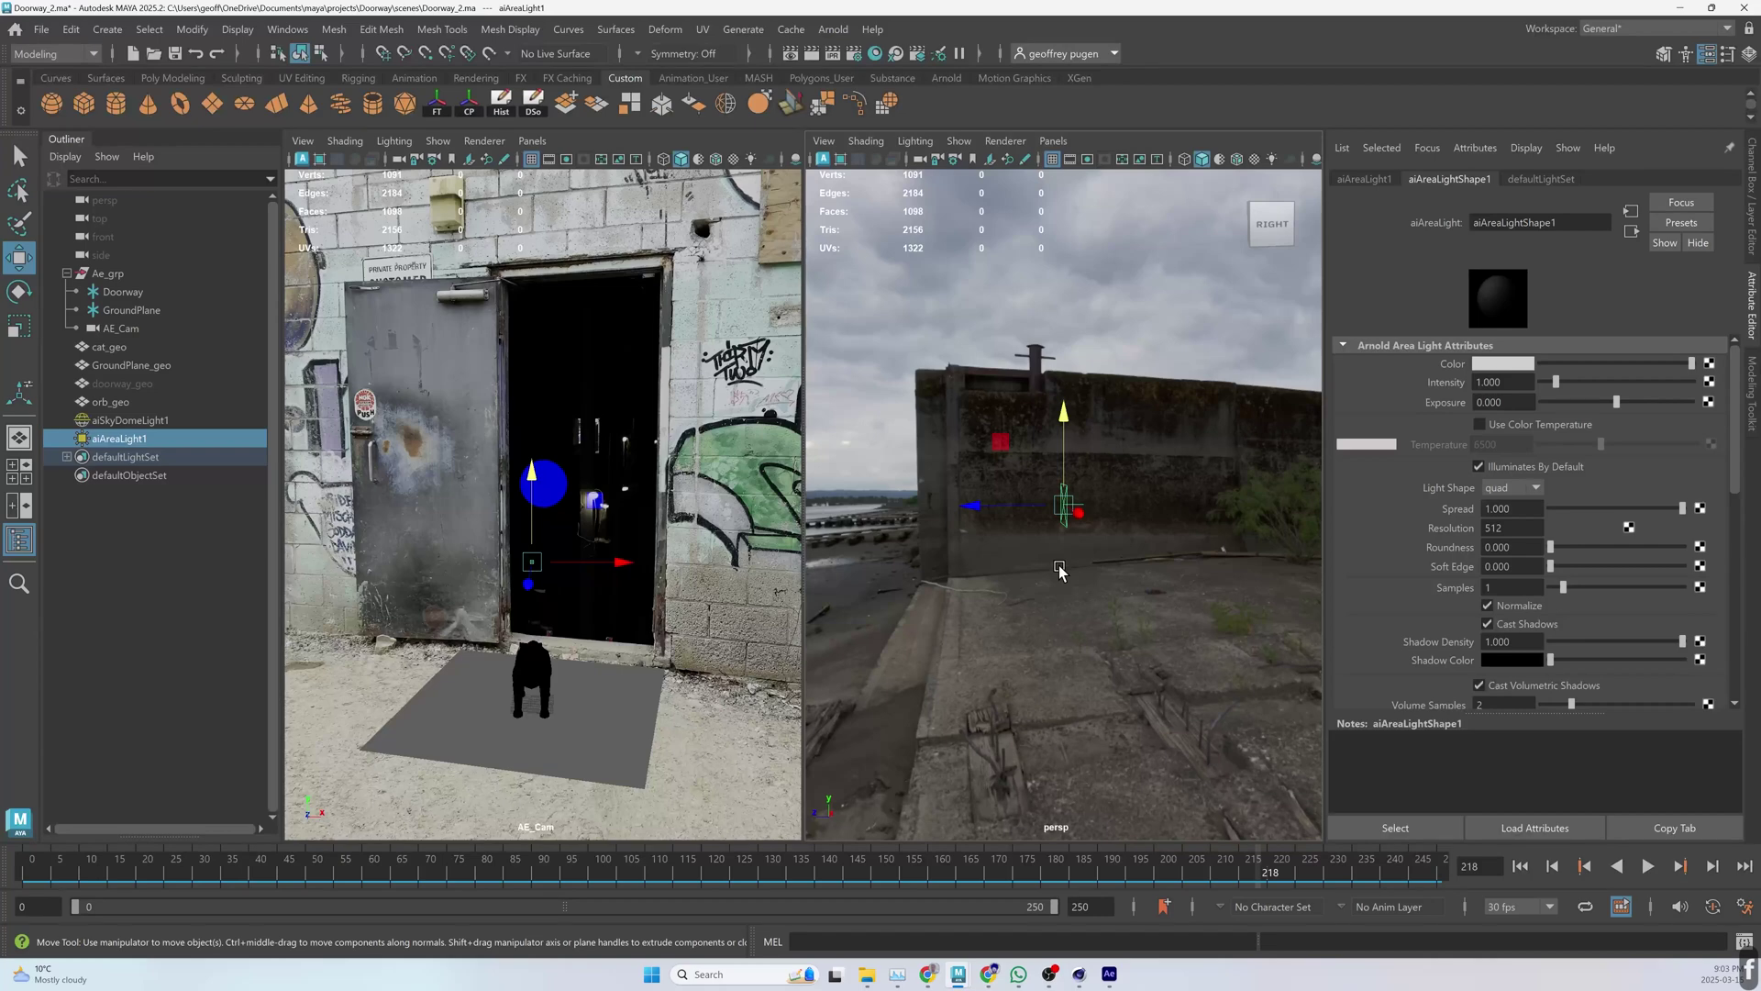
key(e)
alt+drag(1060, 571, 1112, 425)
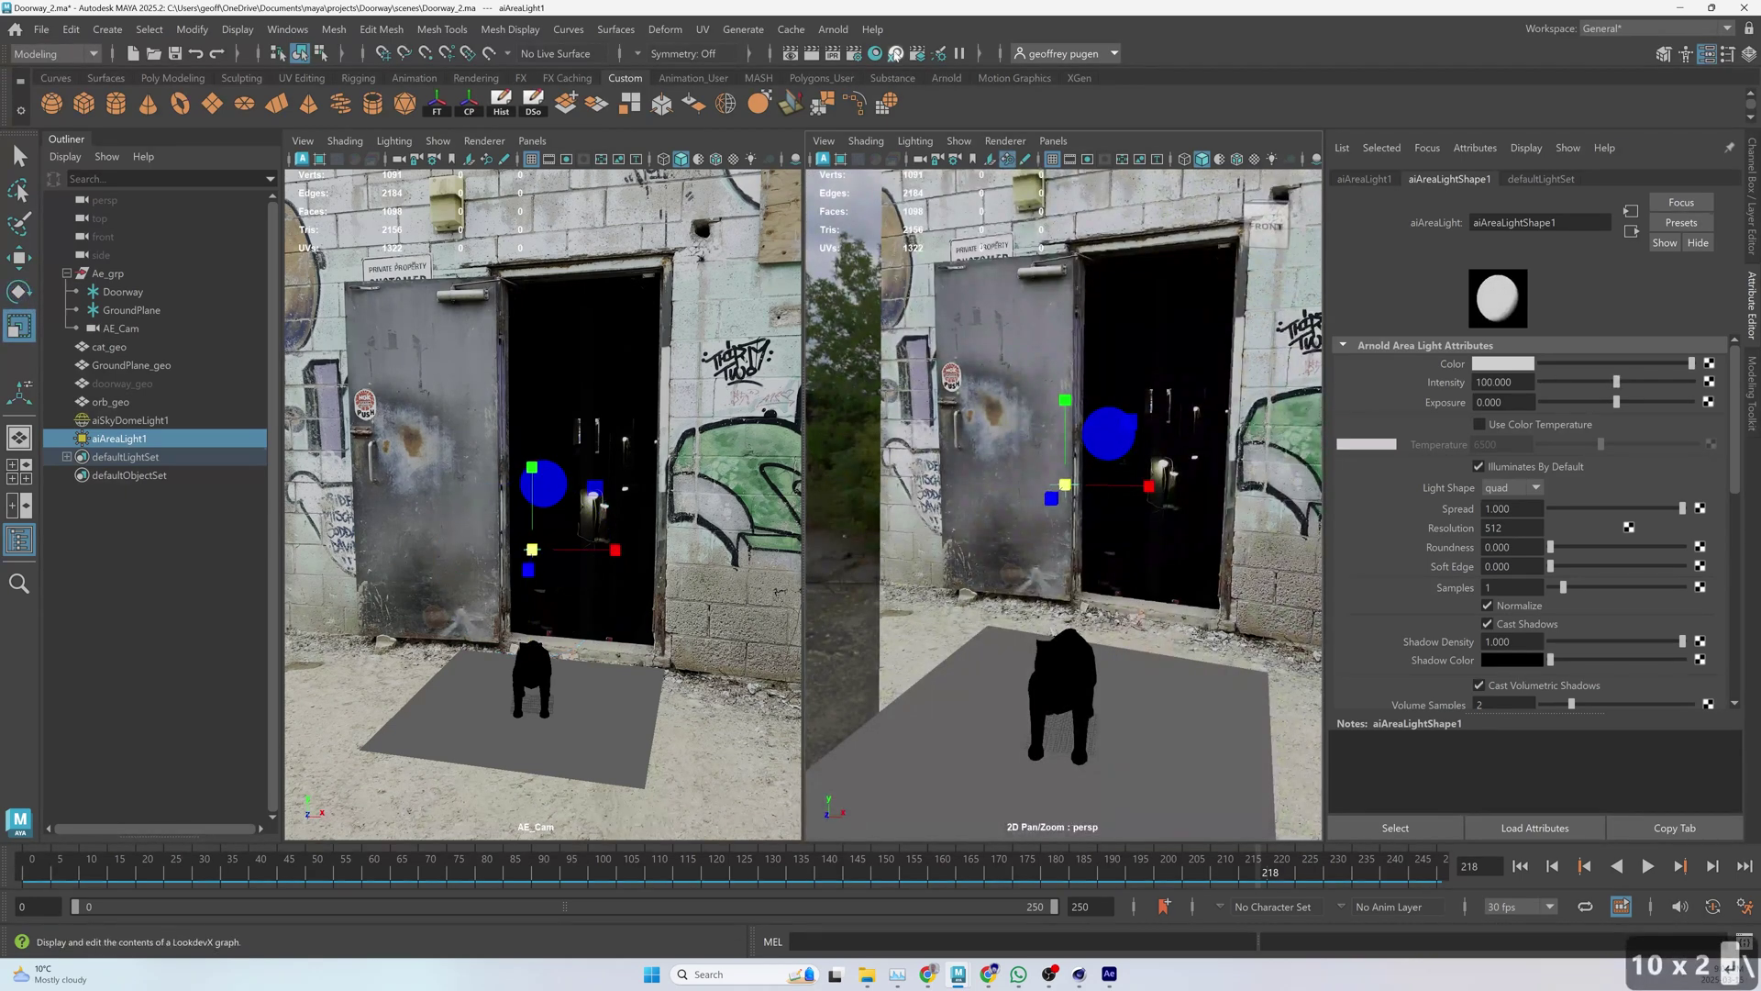
click(875, 54)
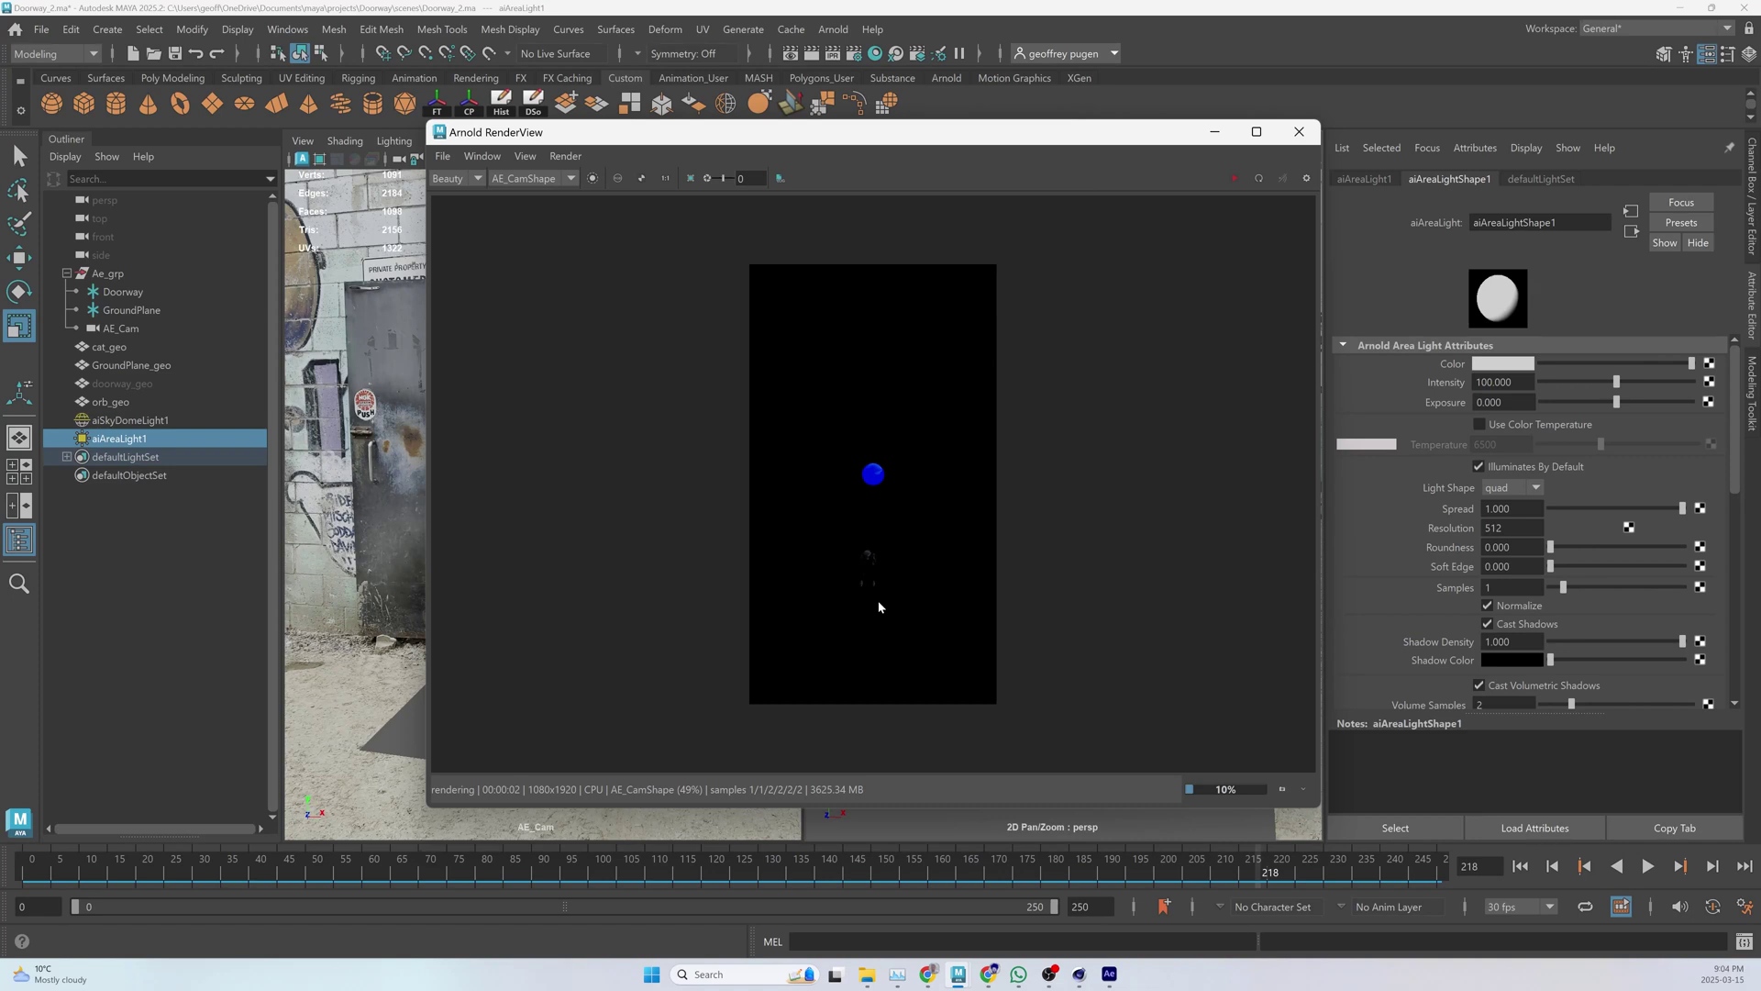
scroll(879, 607, up, 5)
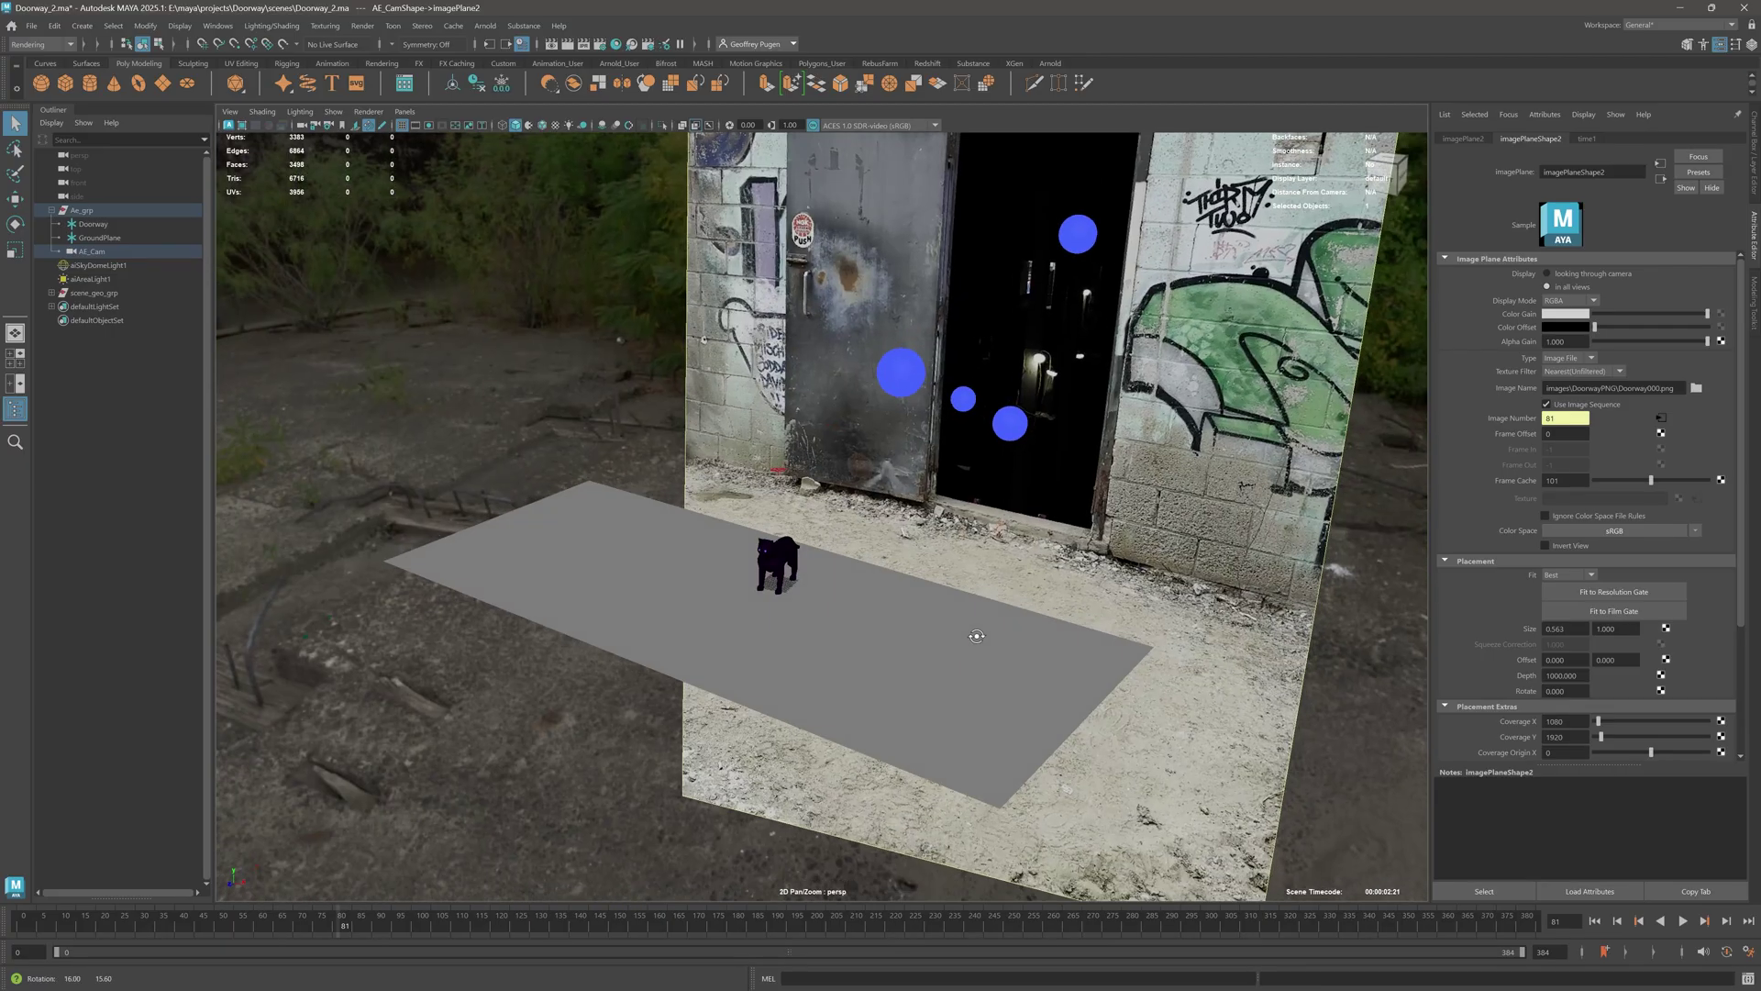
alt+drag(920, 630, 931, 614)
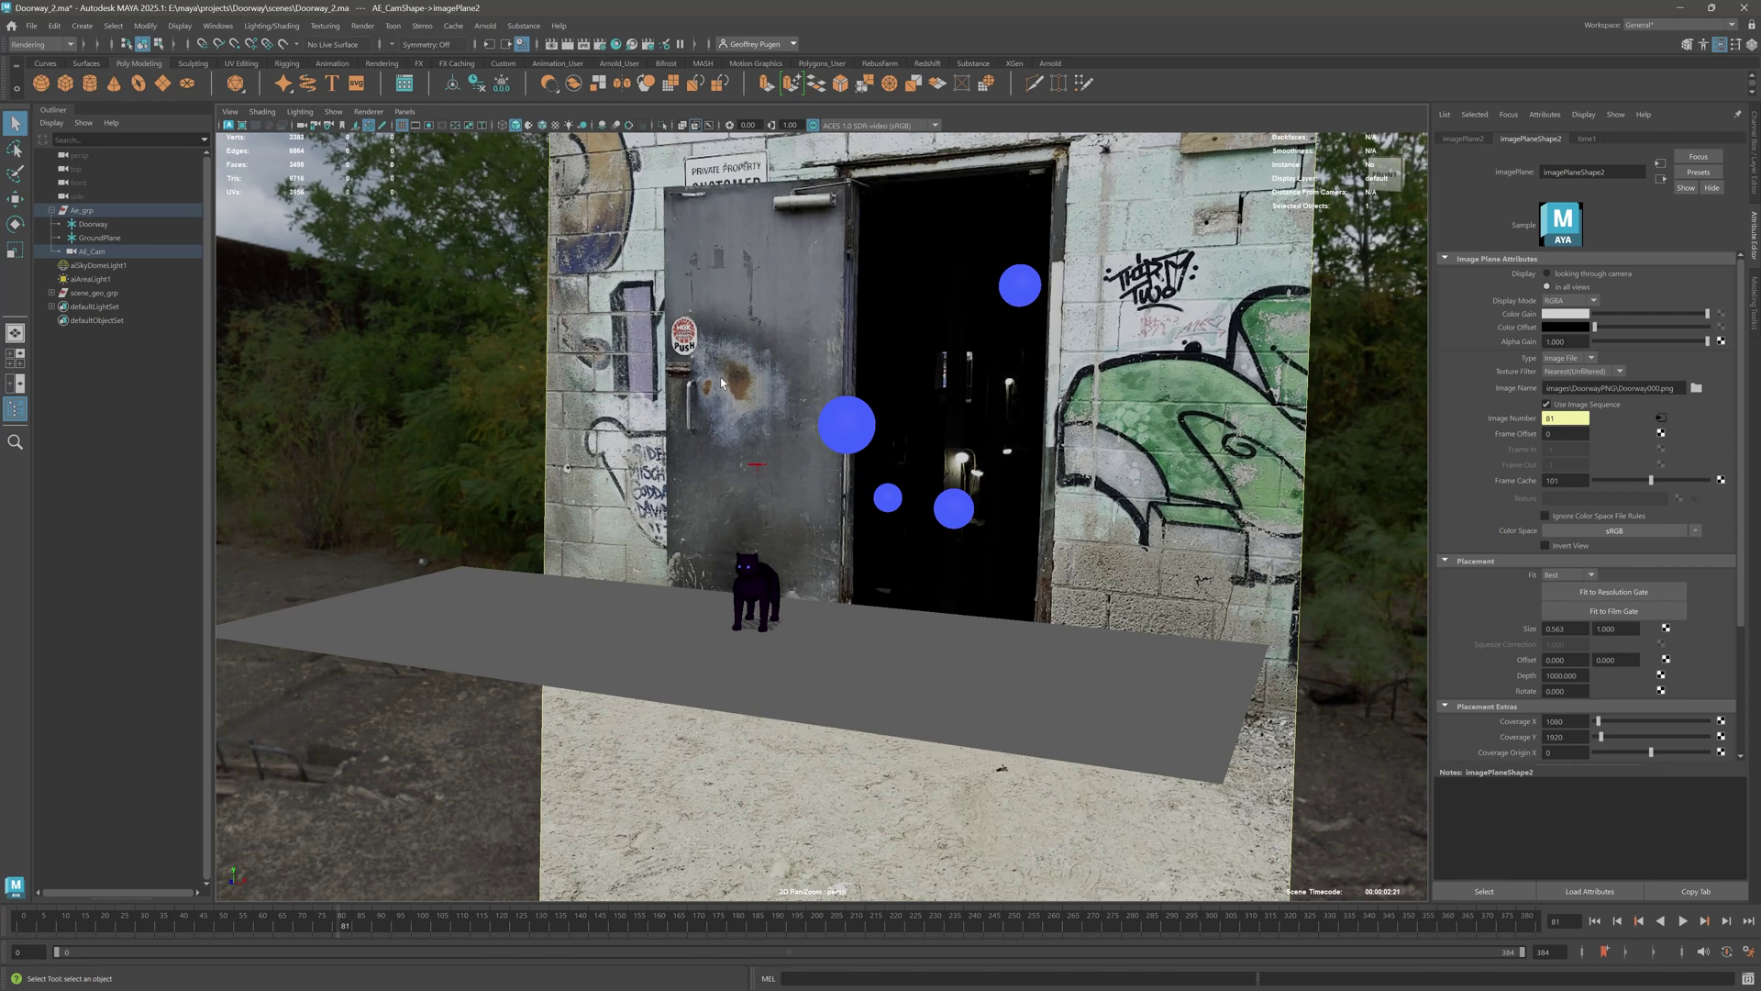
key(Delete)
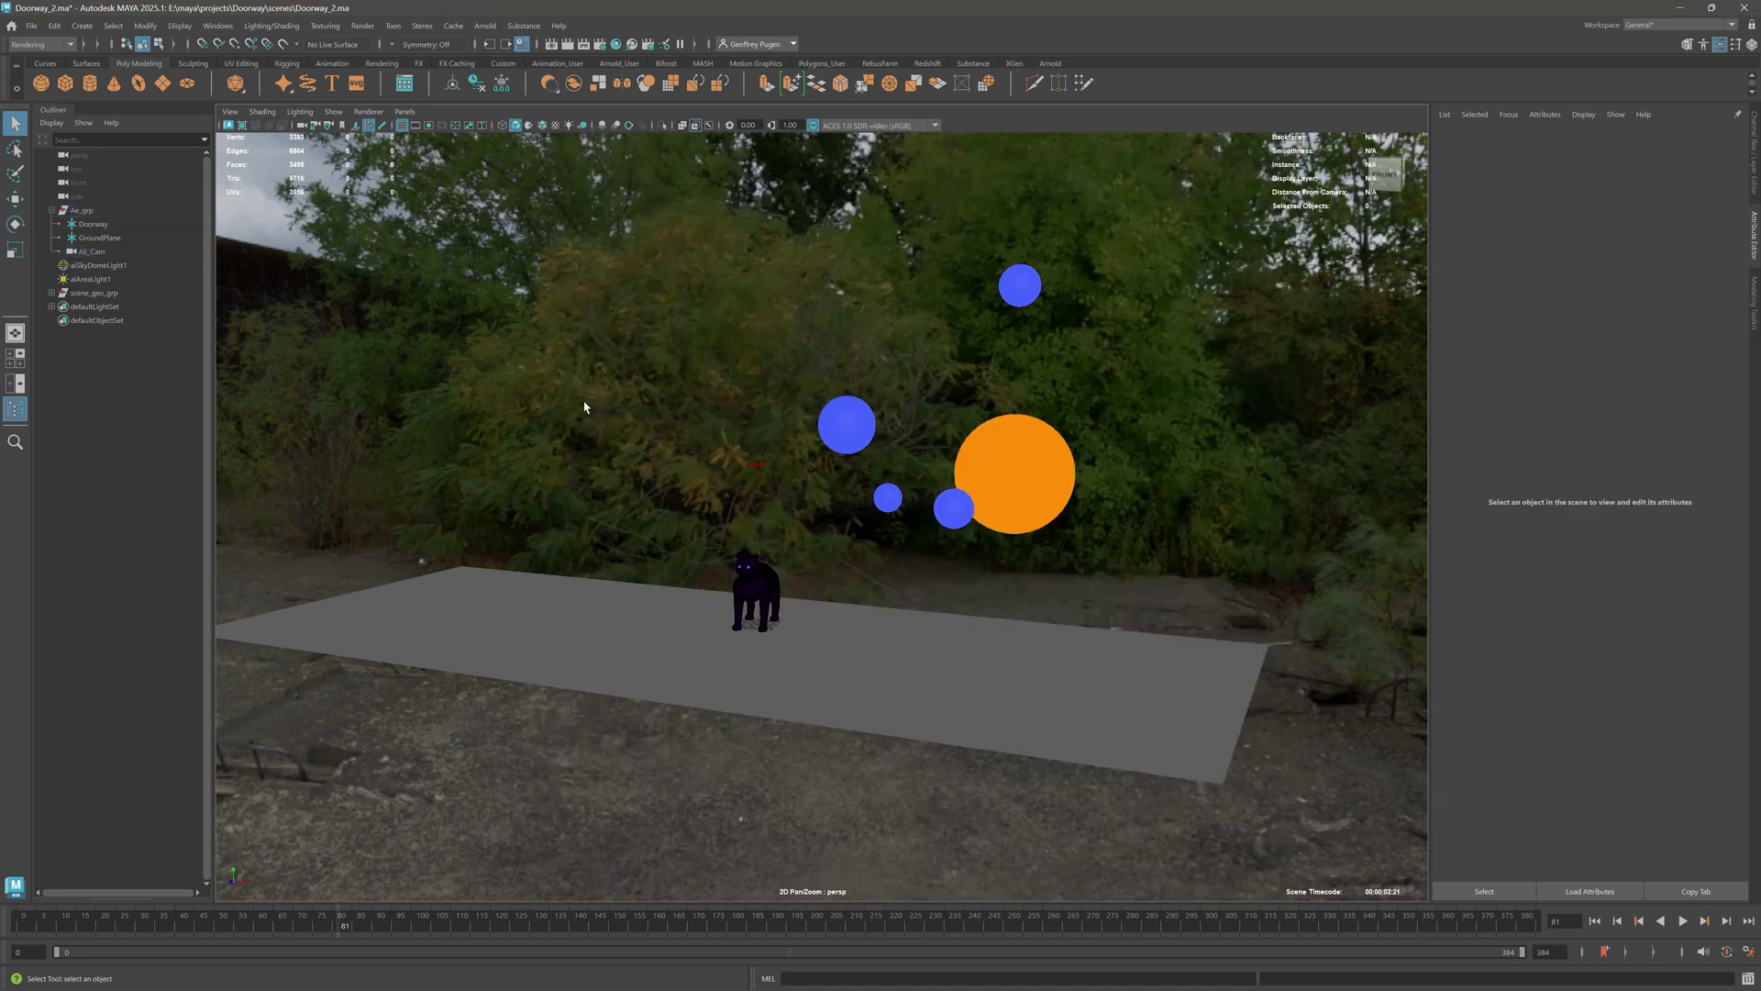
key(ctrl+z)
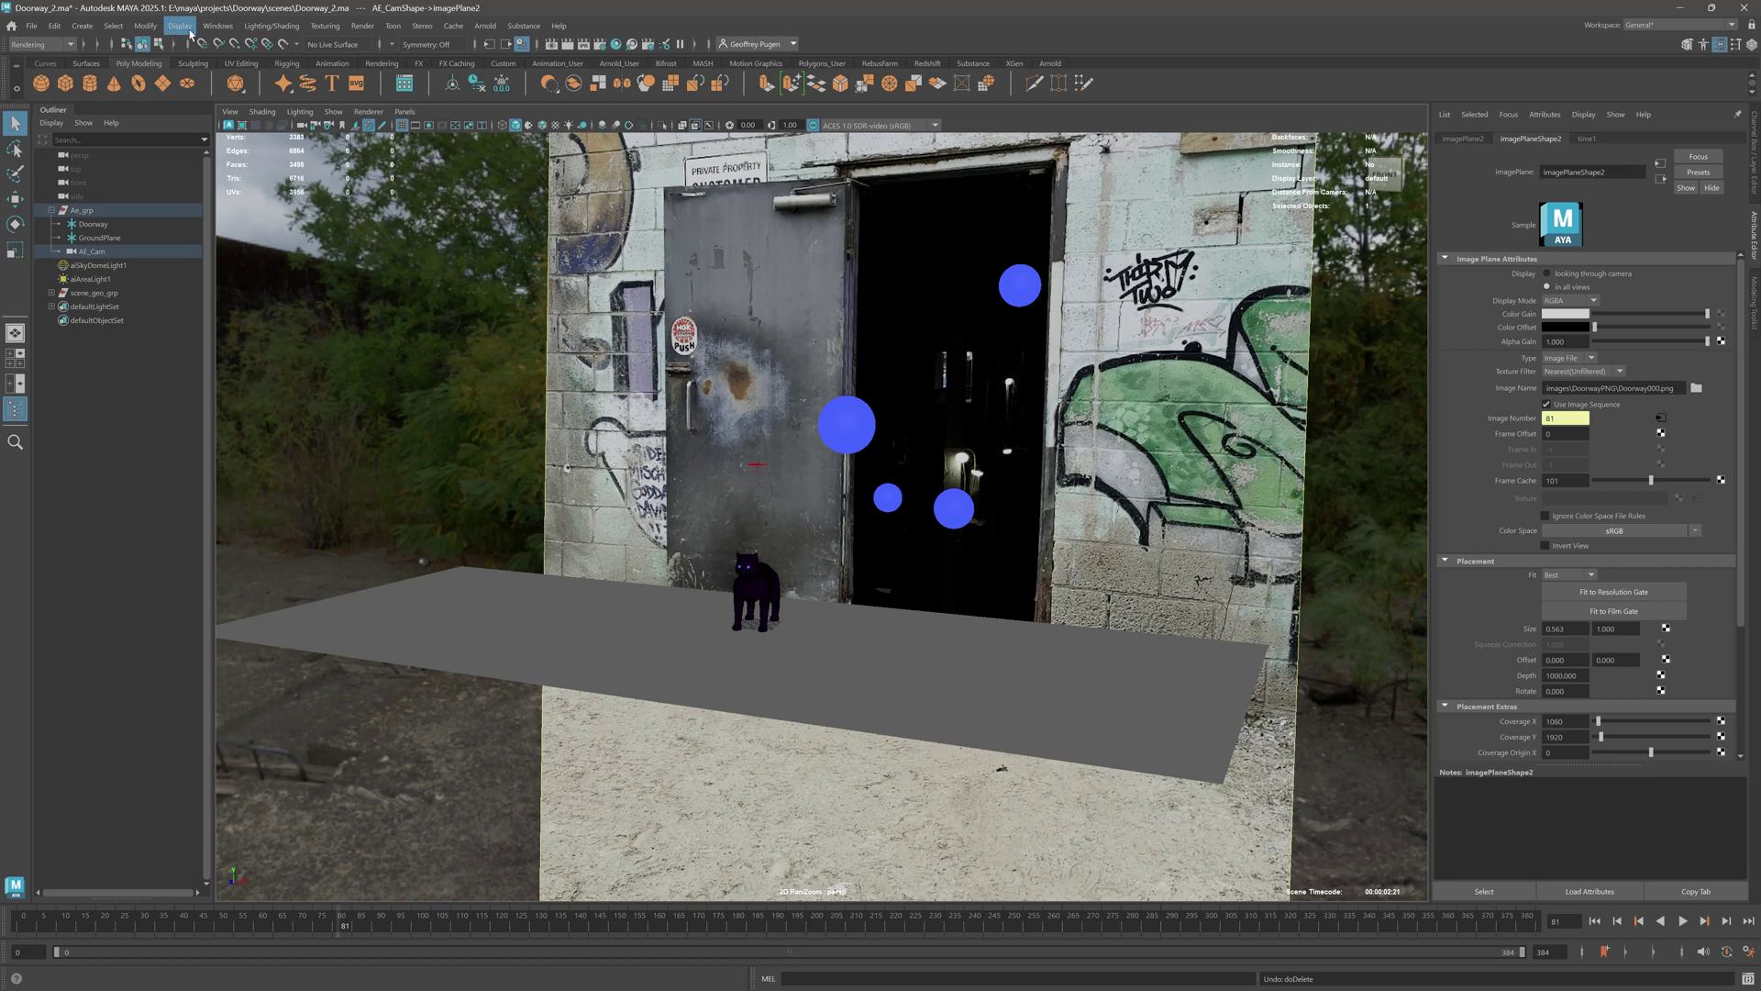
- Open the Node Editor and graph the input and output connections of AE_Cam
click(218, 26)
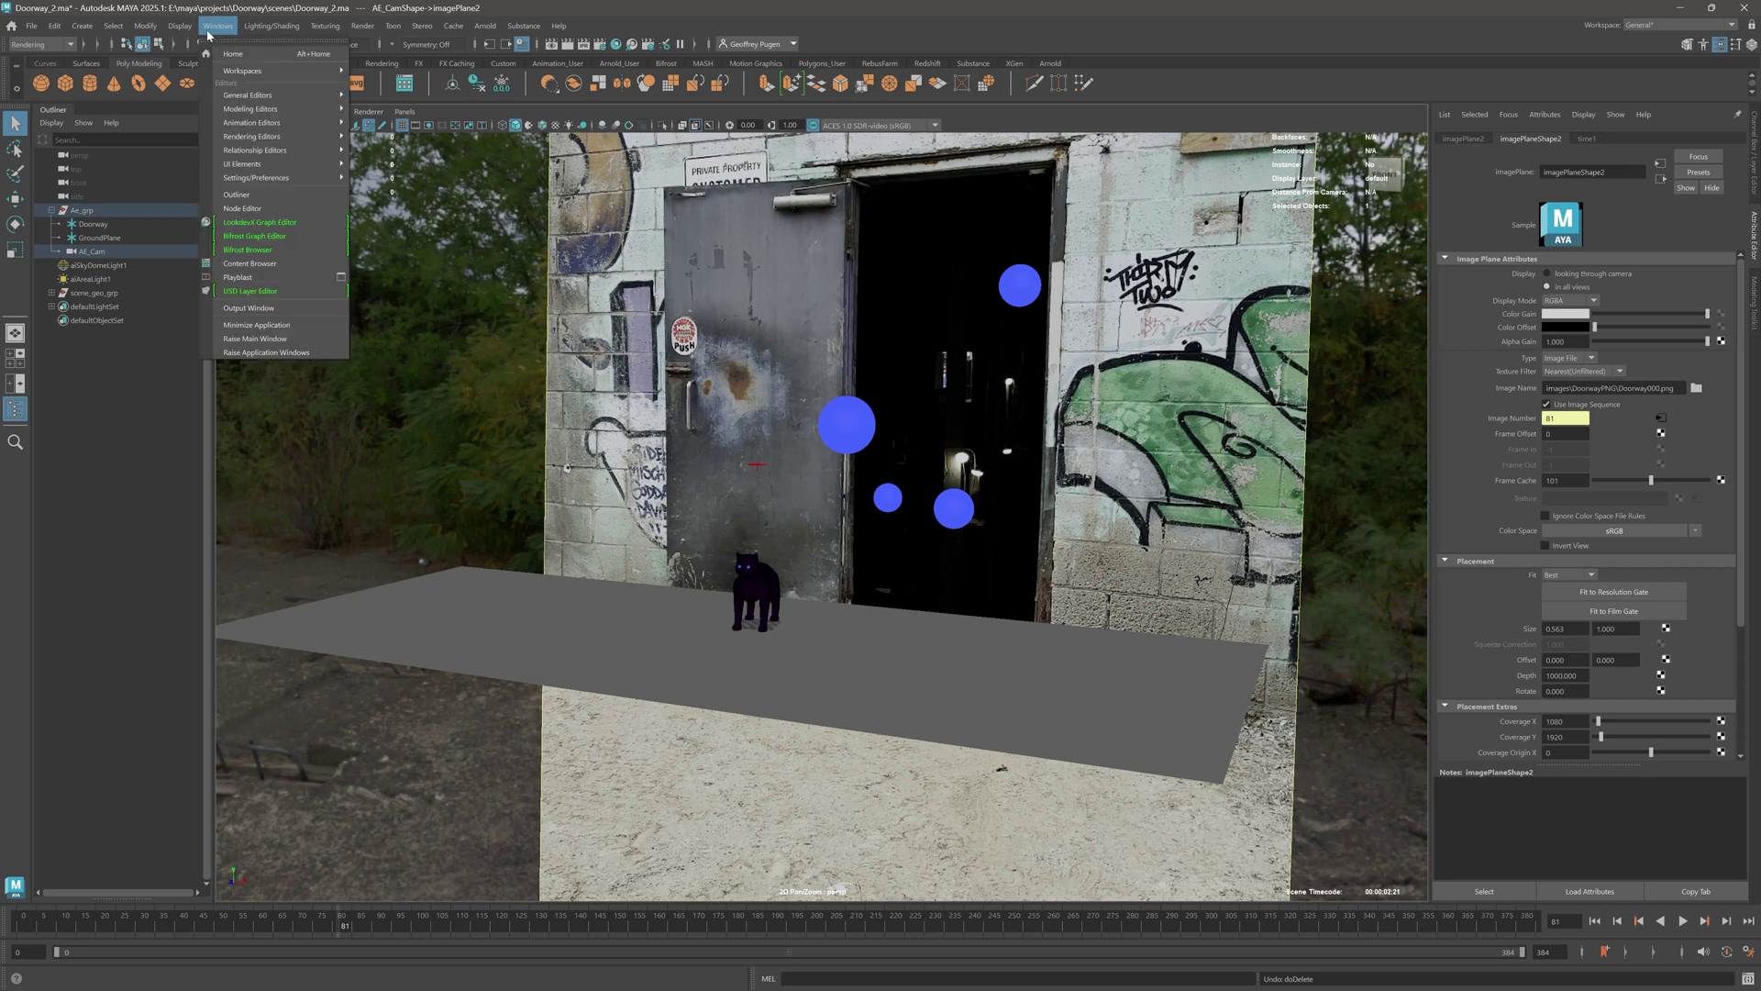
click(261, 212)
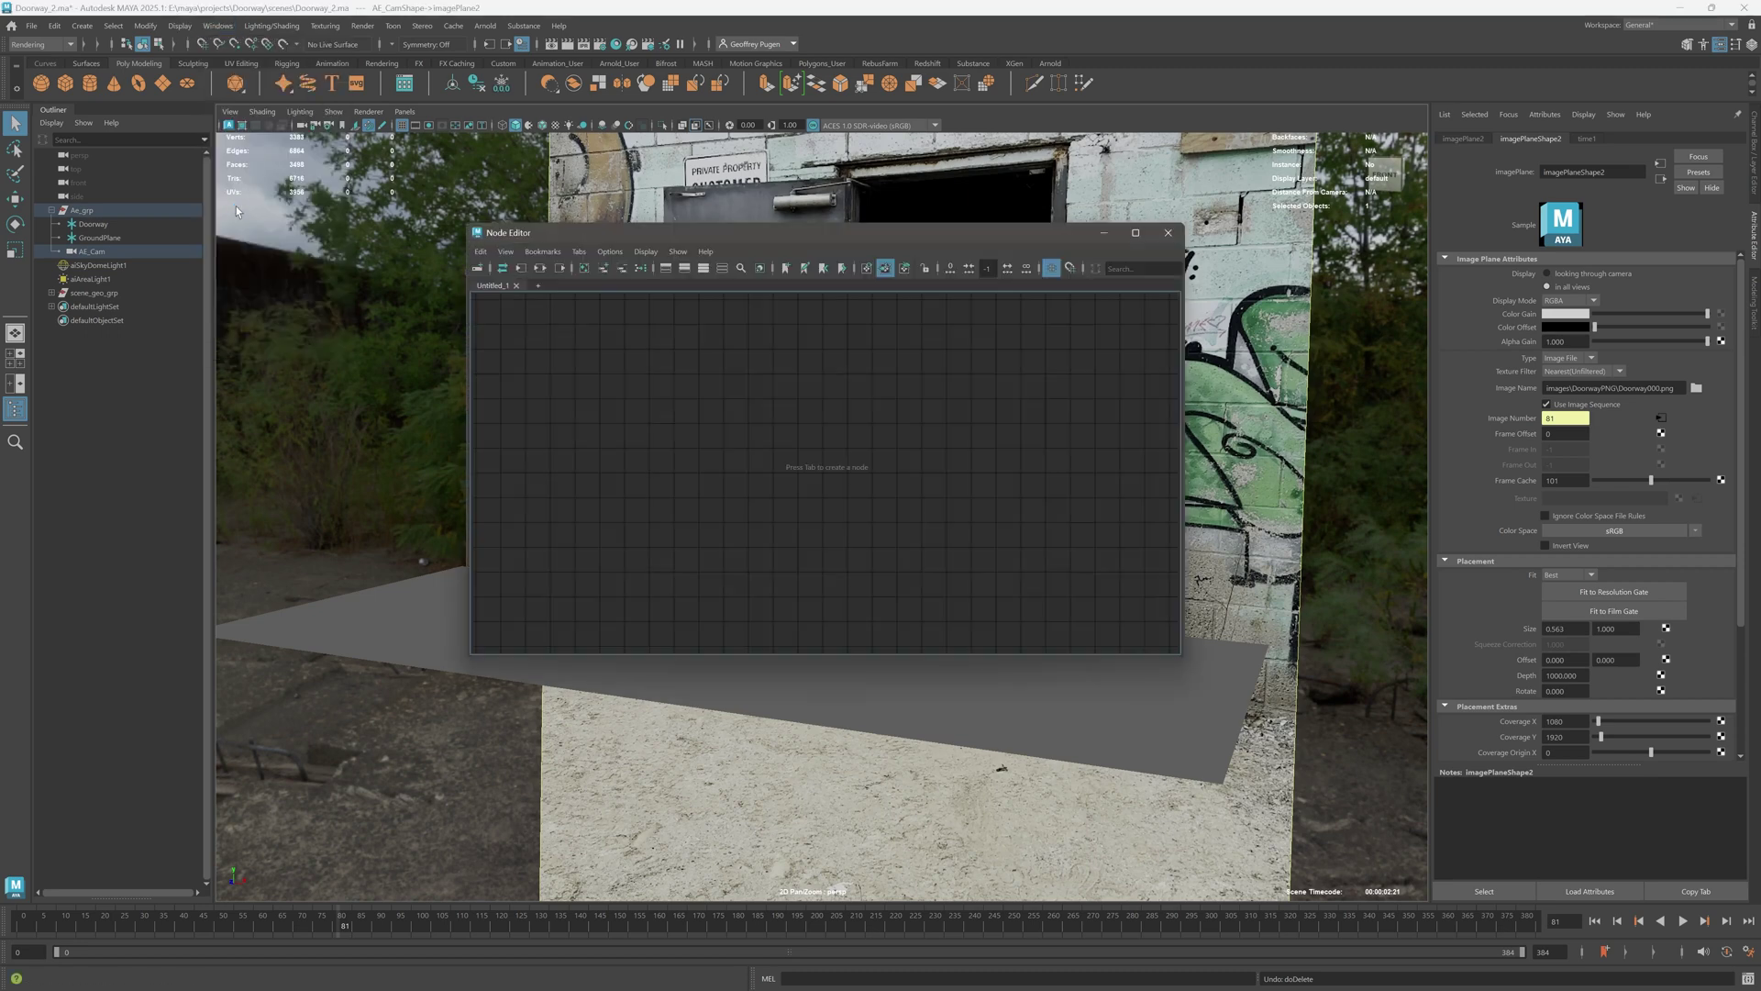
click(92, 252)
click(584, 268)
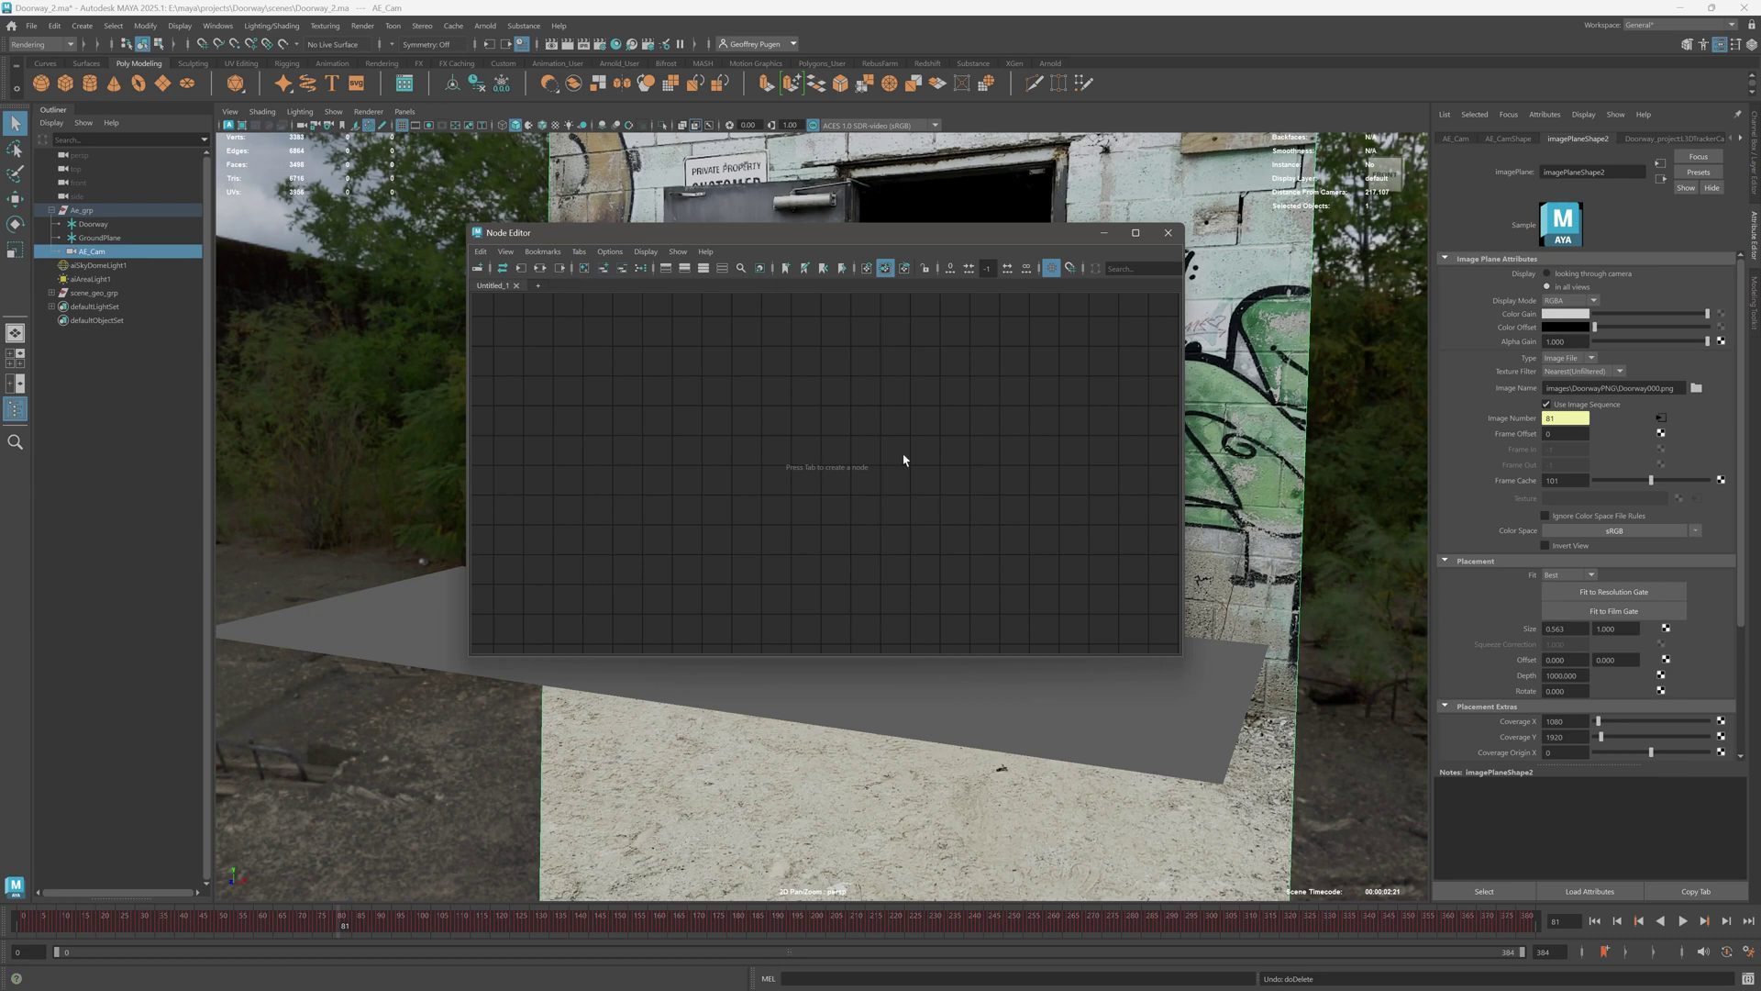
click(101, 250)
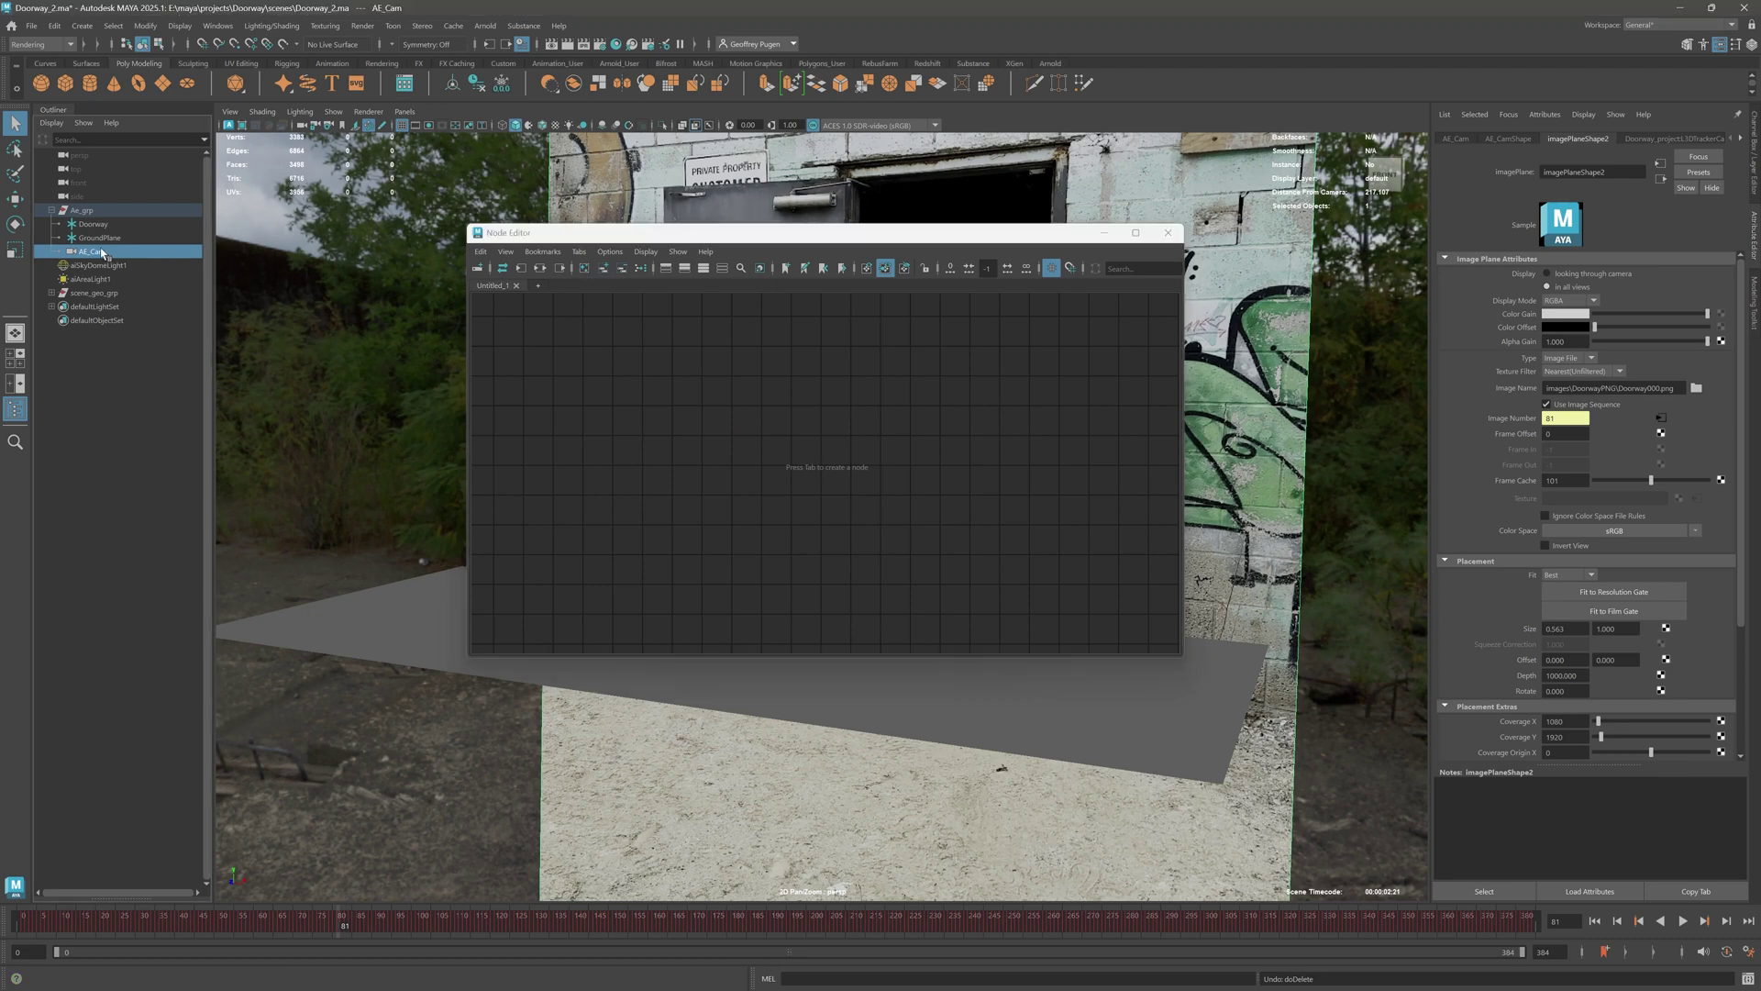
click(539, 268)
scroll(869, 459, up, 5)
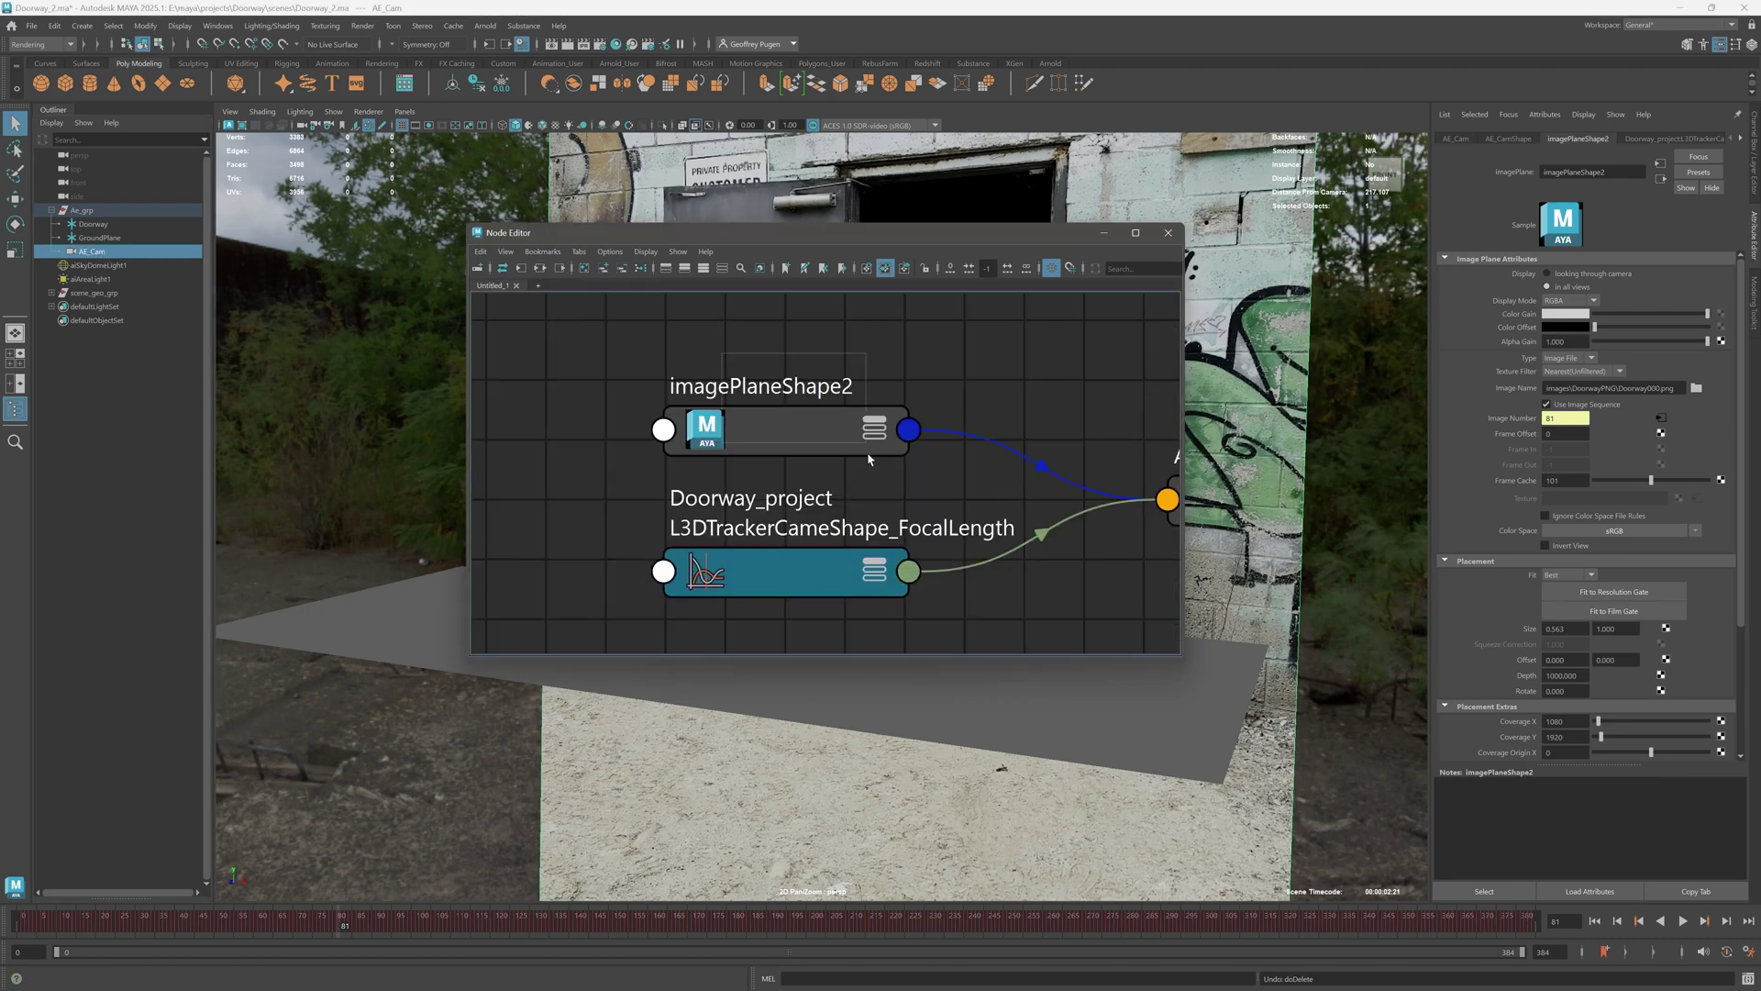
- Delete the imagePlaneShape2 node feeding AE_CamShape and close the Node Editor
click(869, 451)
scroll(962, 469, down, 3)
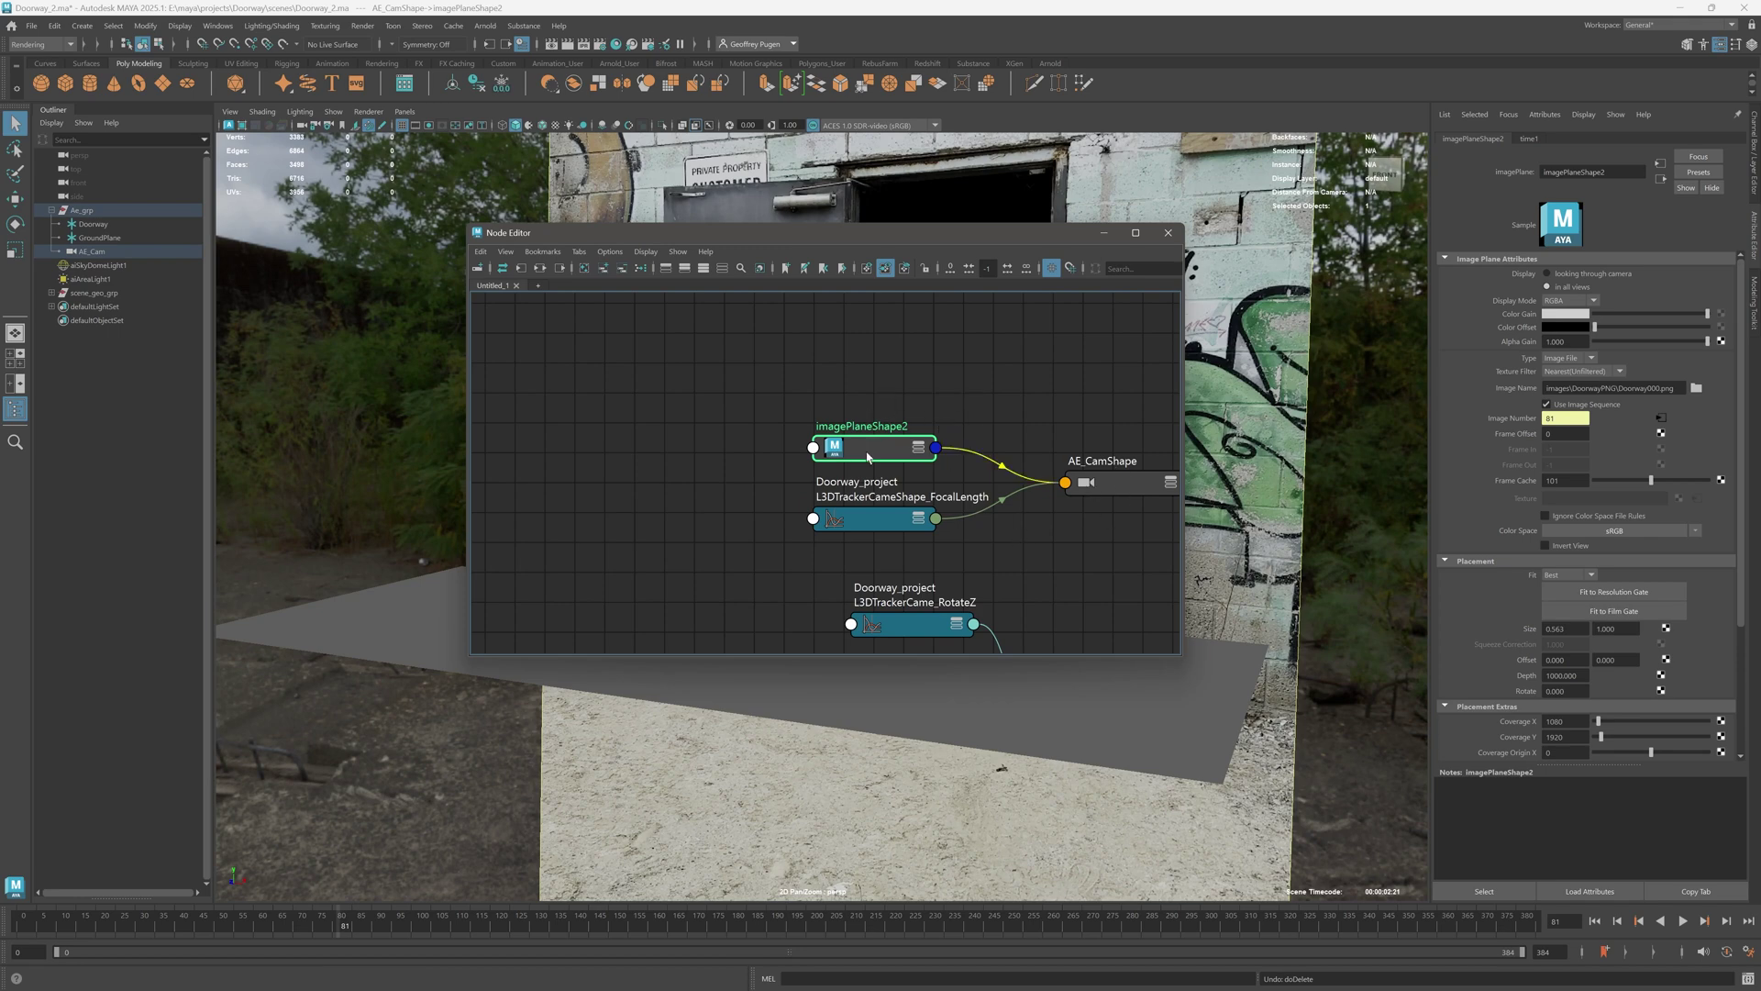
key(Delete)
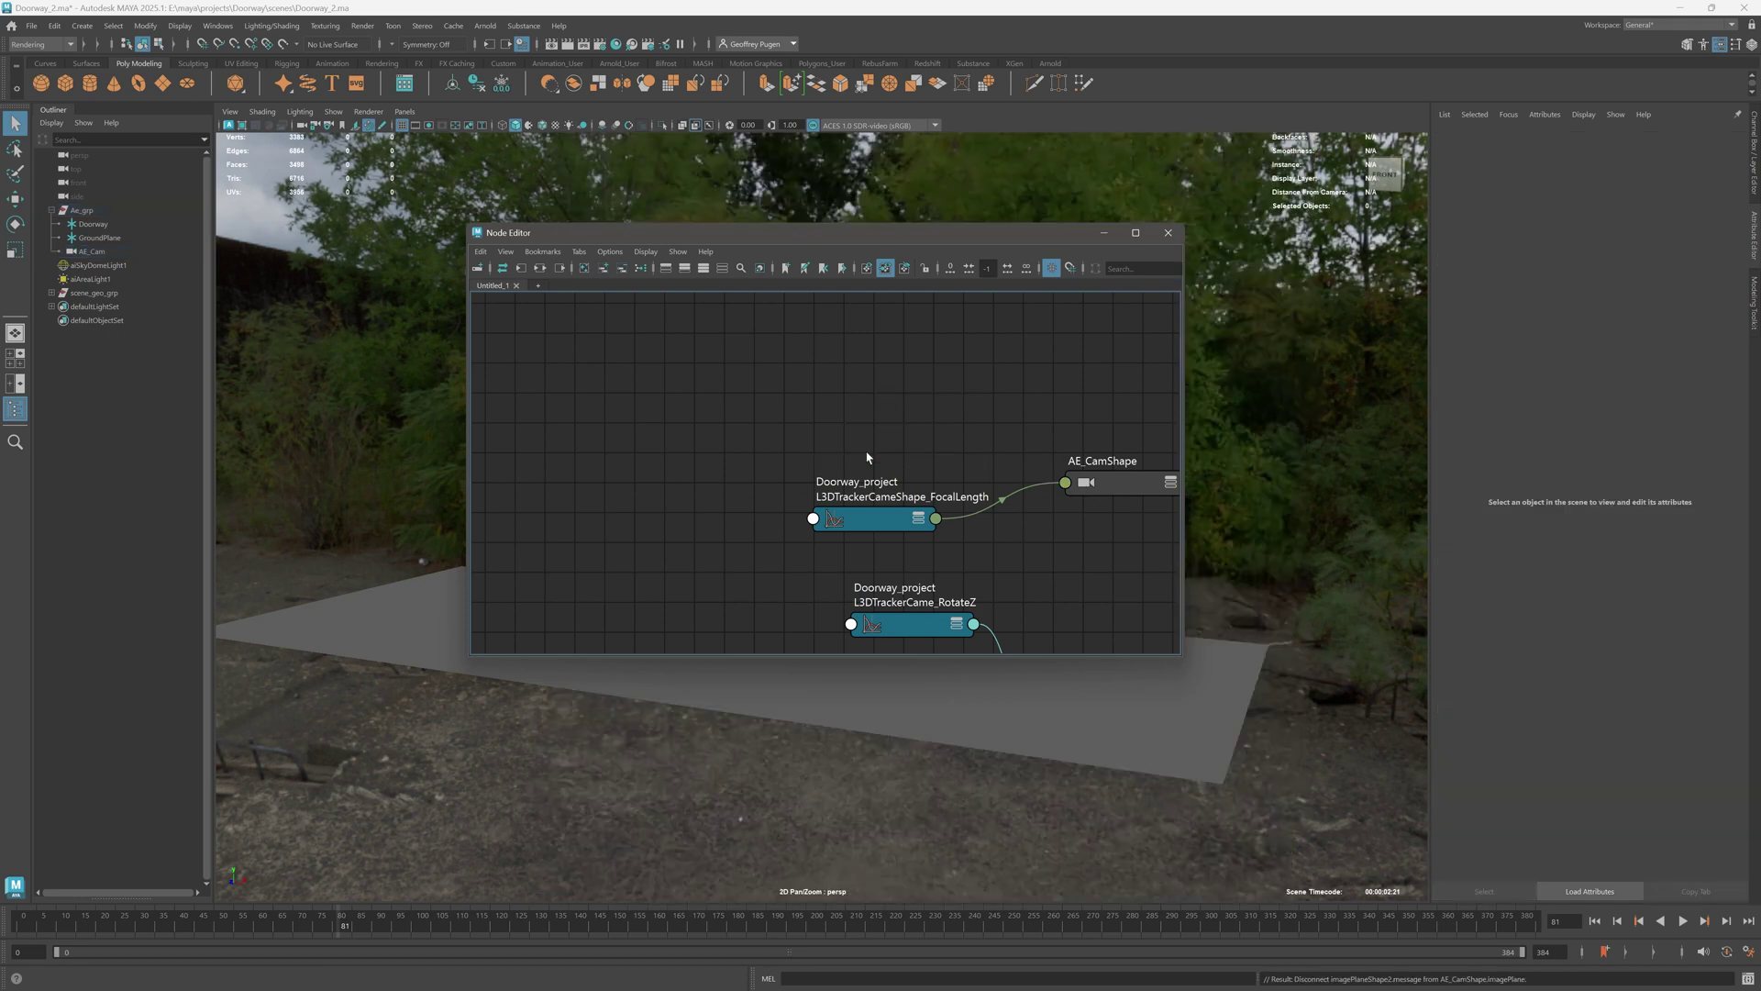
click(1167, 233)
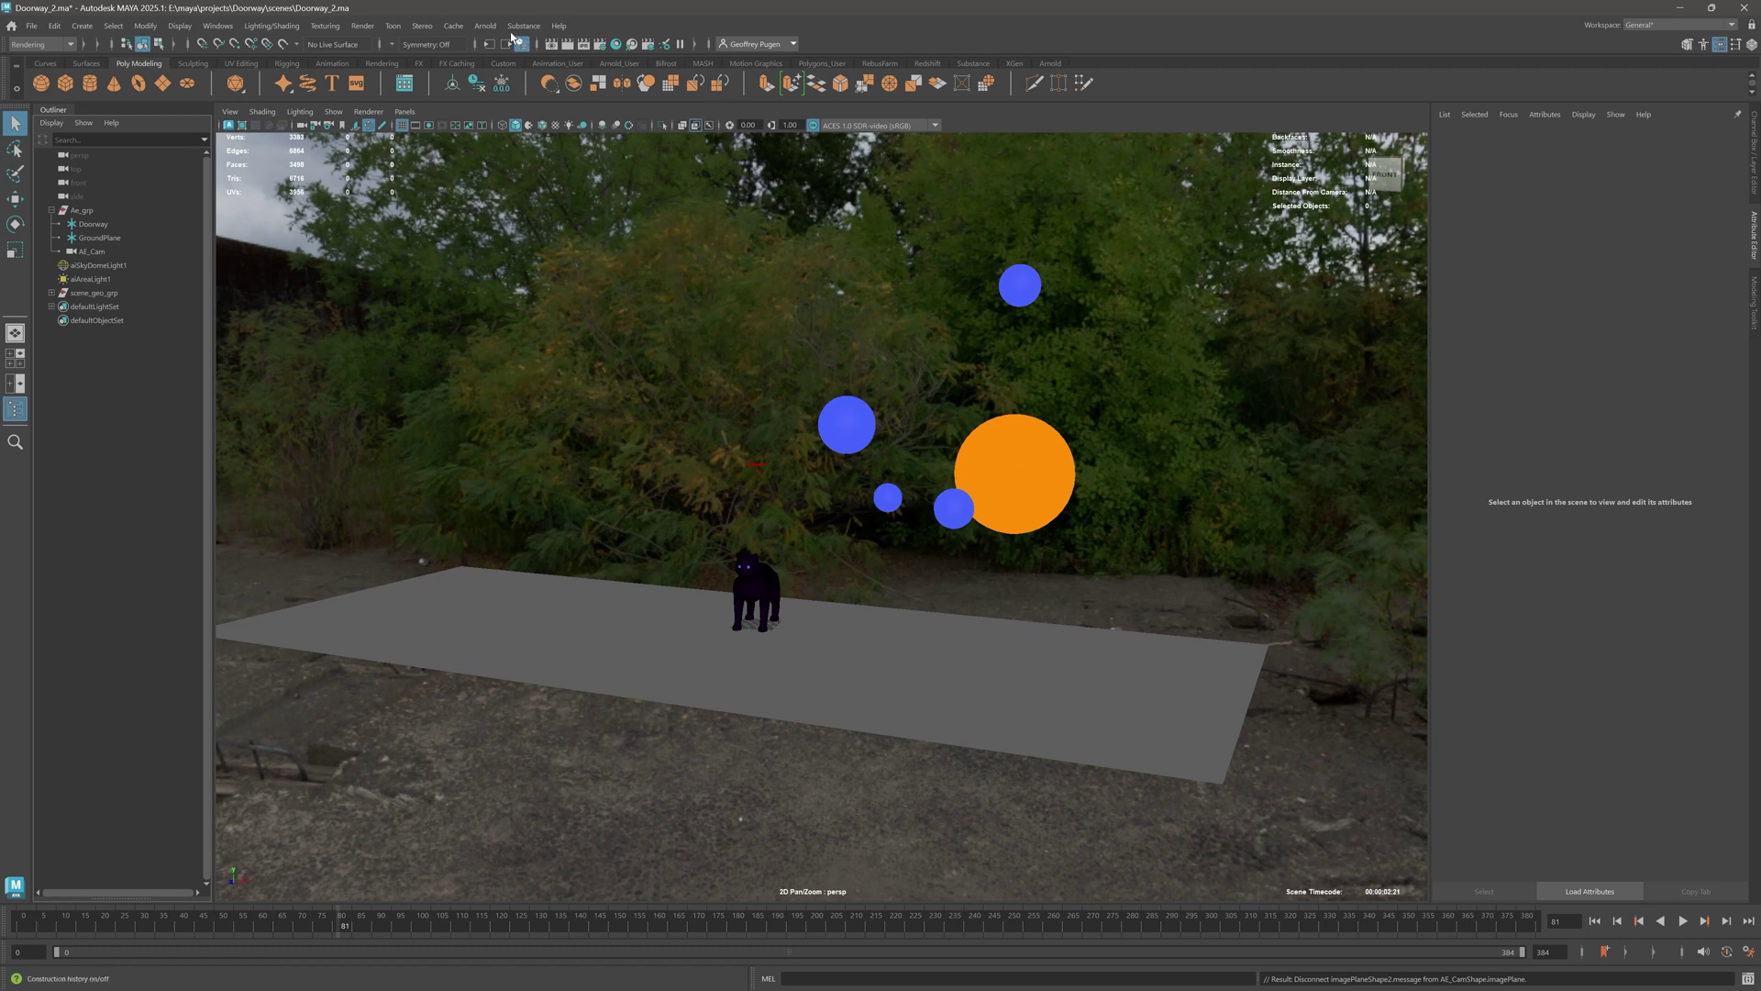
- Open the Arnold RenderView and re-render the AE_CamShape view without the image plane
click(512, 40)
click(541, 69)
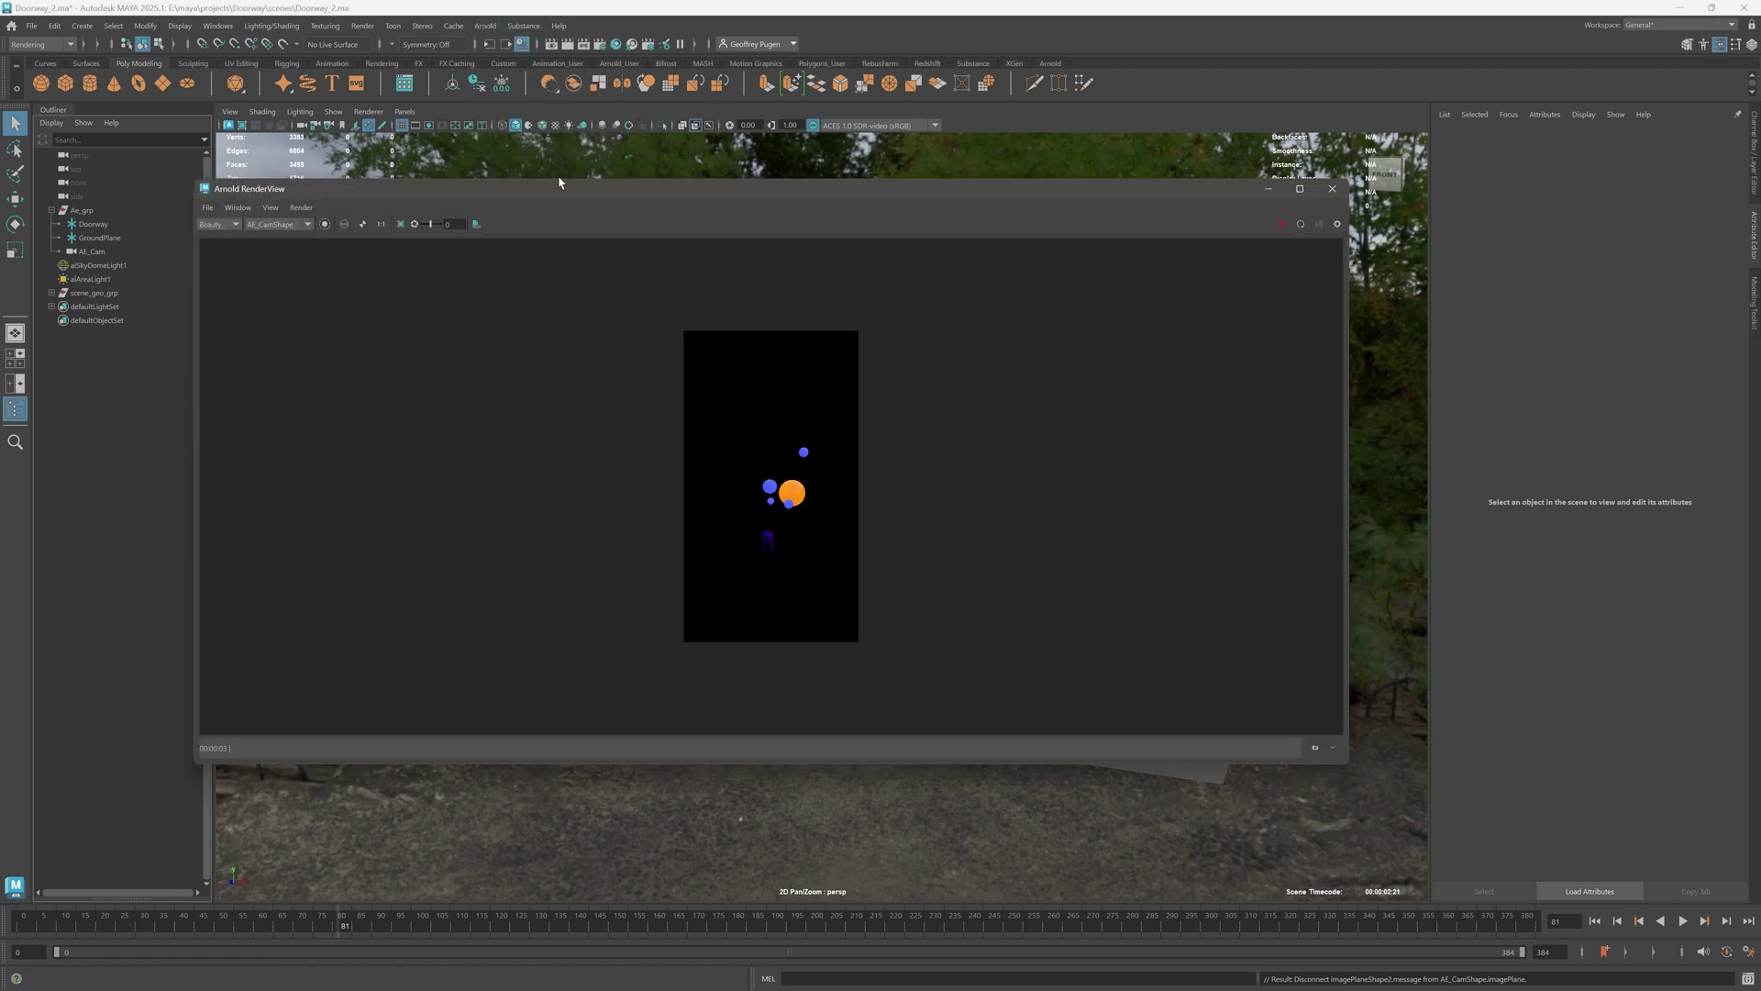
scroll(779, 484, up, 2)
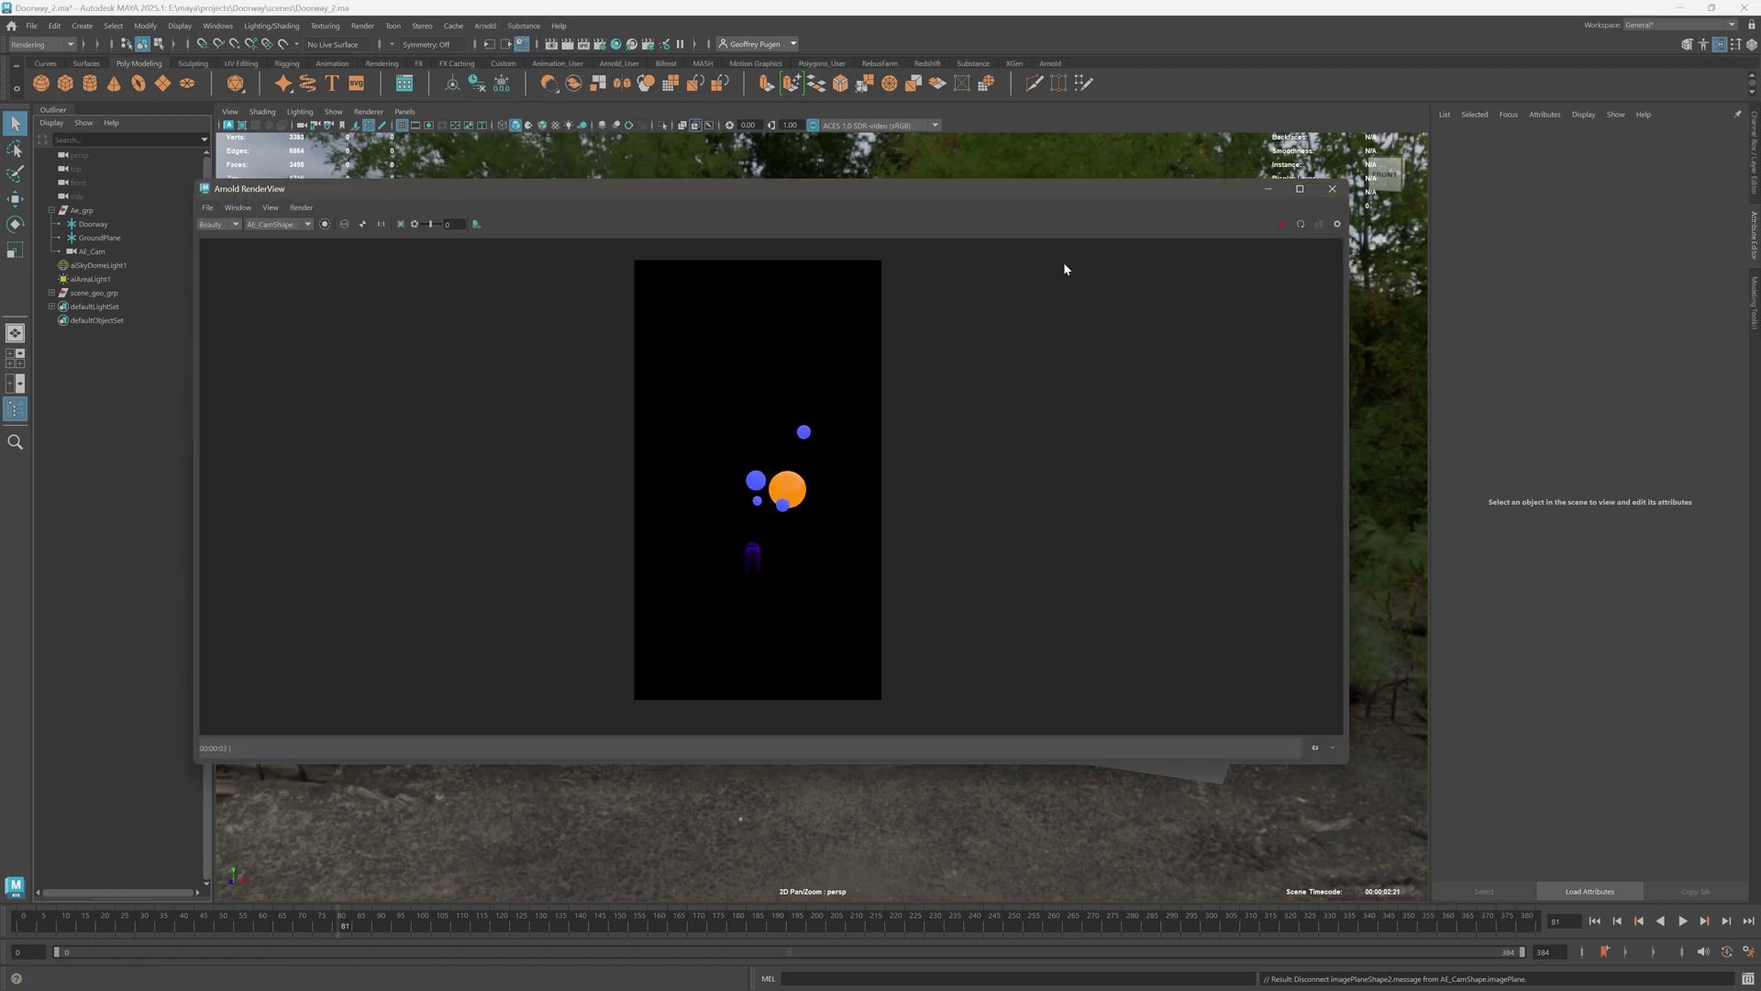
click(1300, 224)
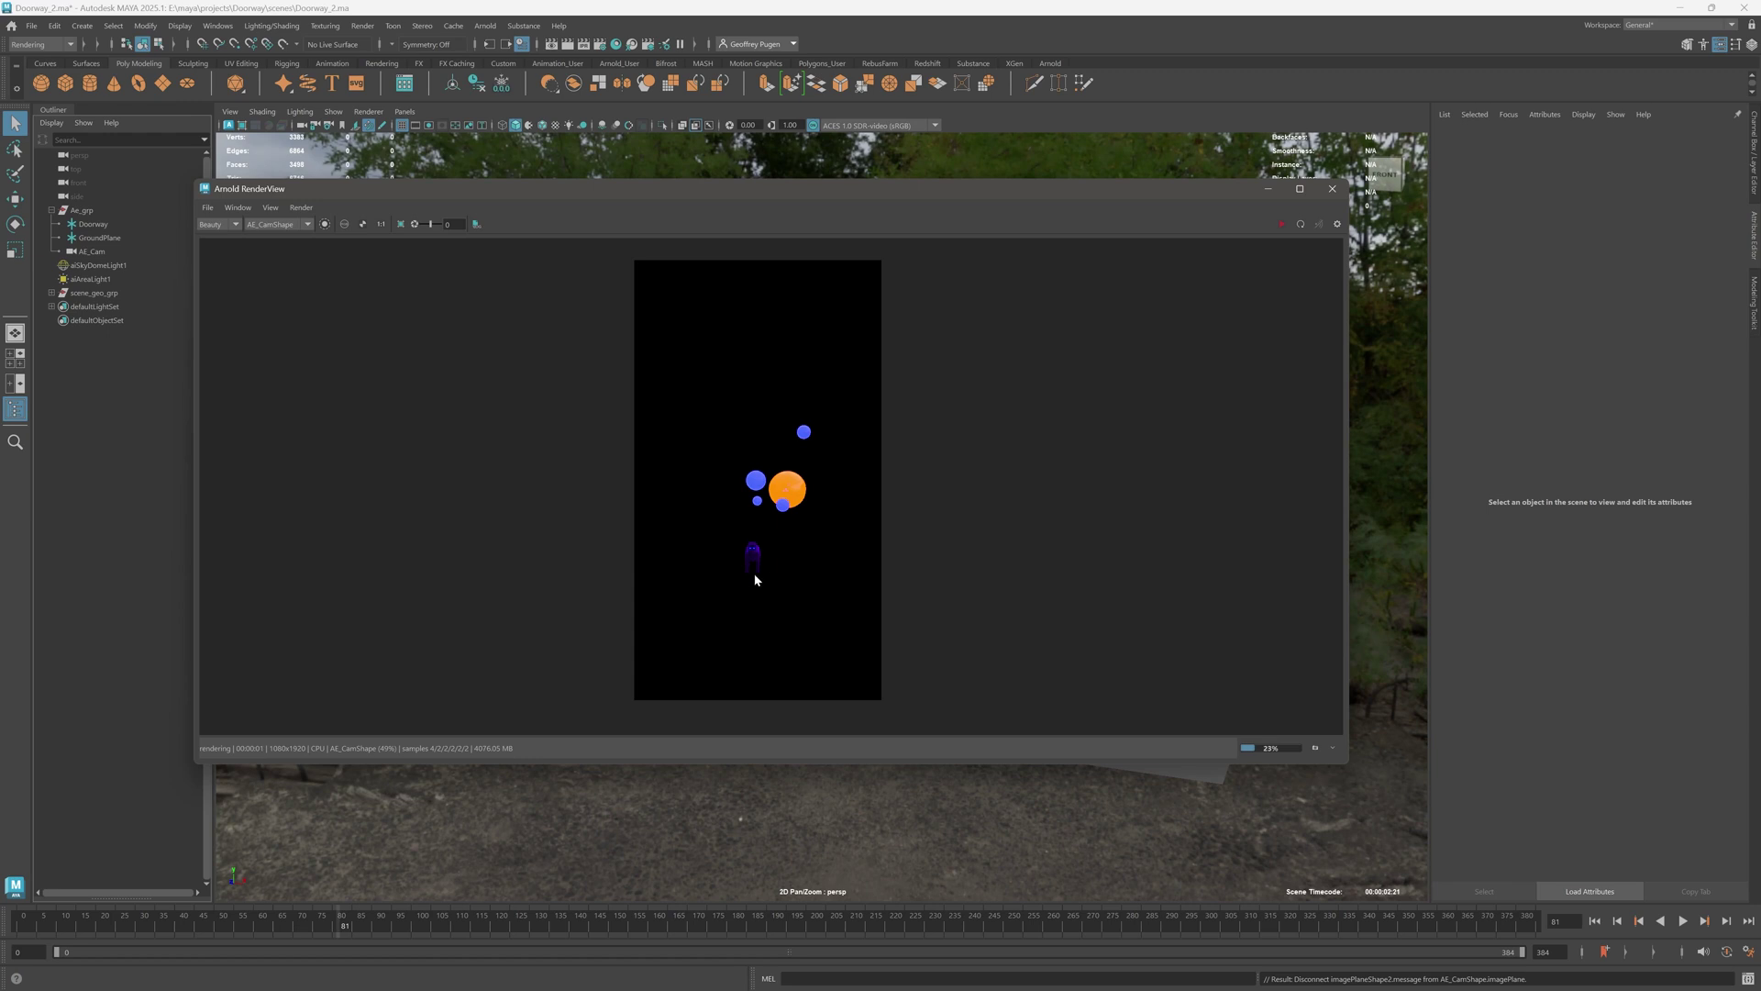
- Cycle the render through its red, green, blue and alpha channels and inspect the alpha around the cat up close
click(344, 225)
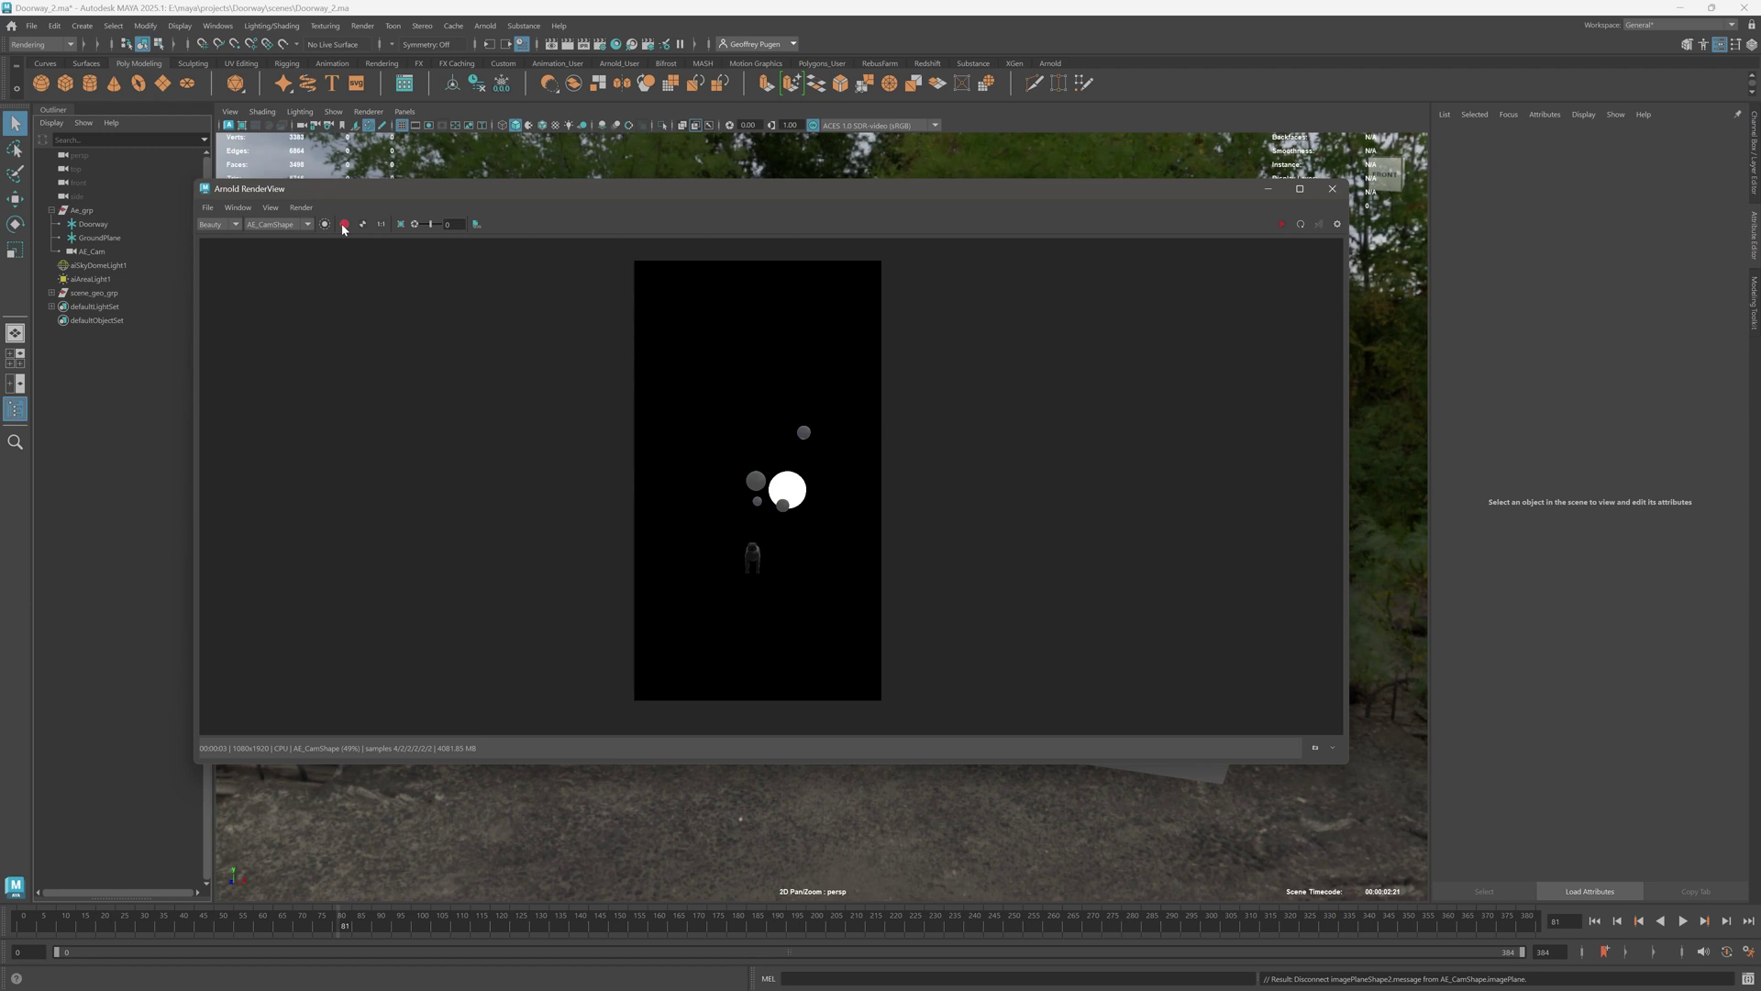
click(344, 224)
click(344, 224)
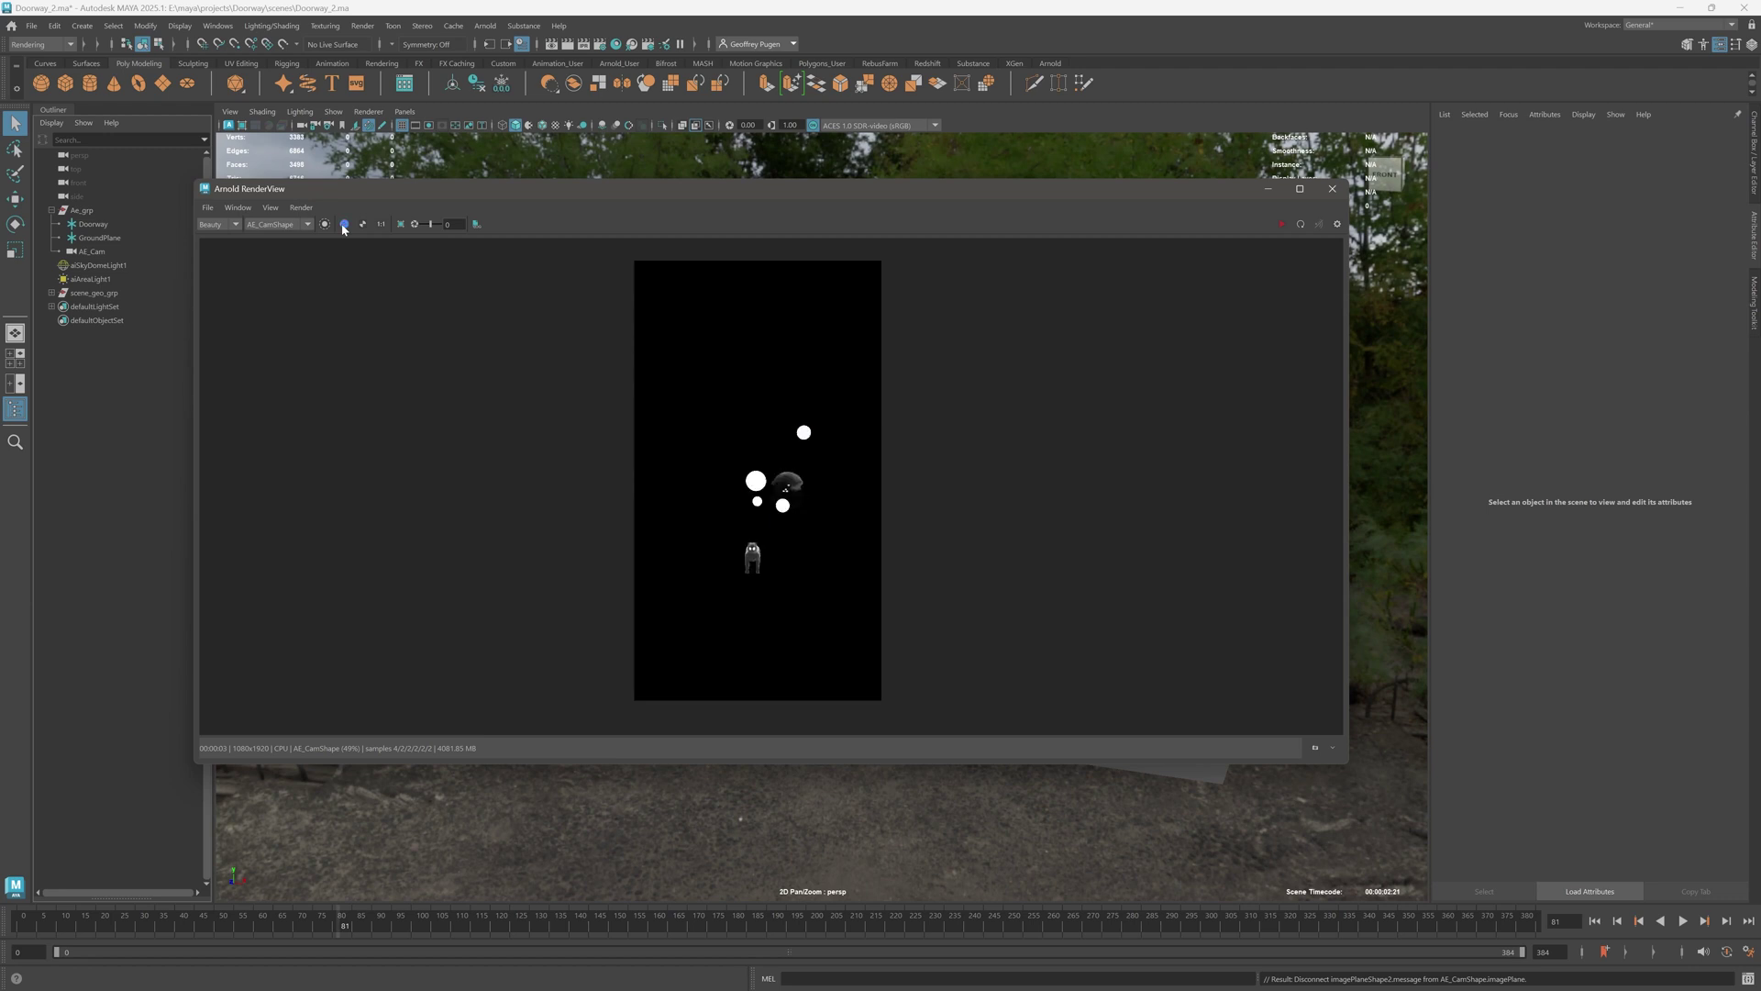
click(344, 224)
scroll(735, 570, up, 5)
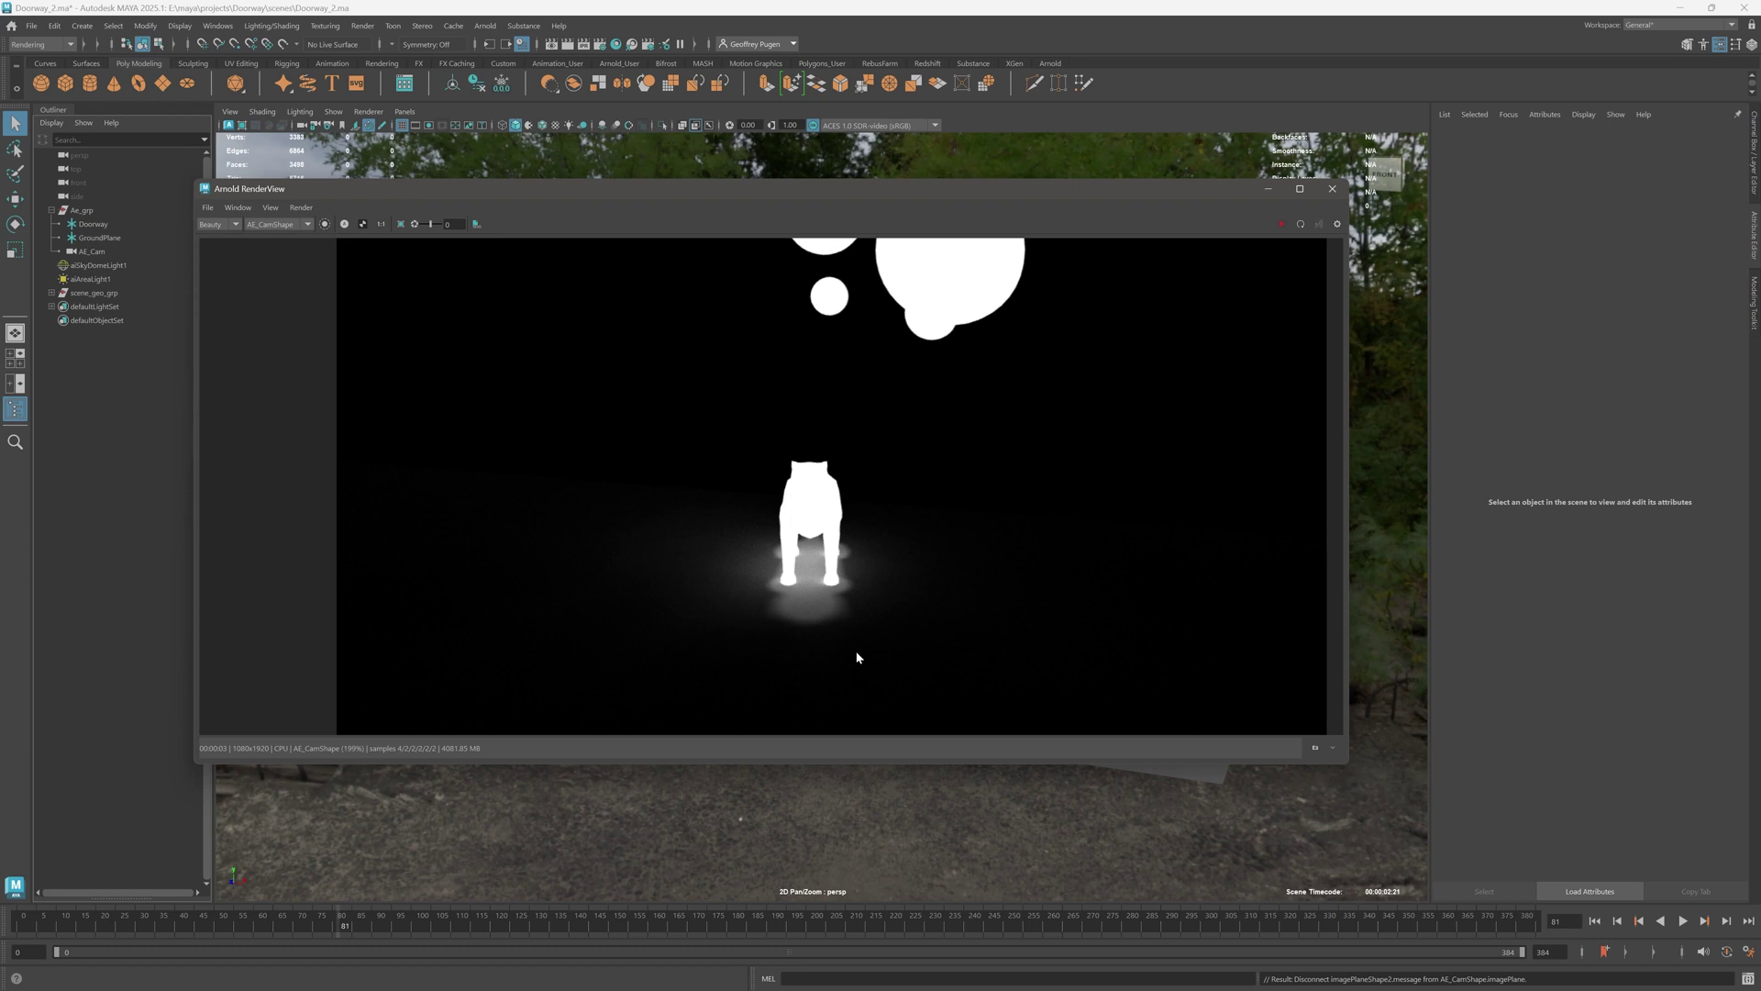
scroll(856, 652, down, 3)
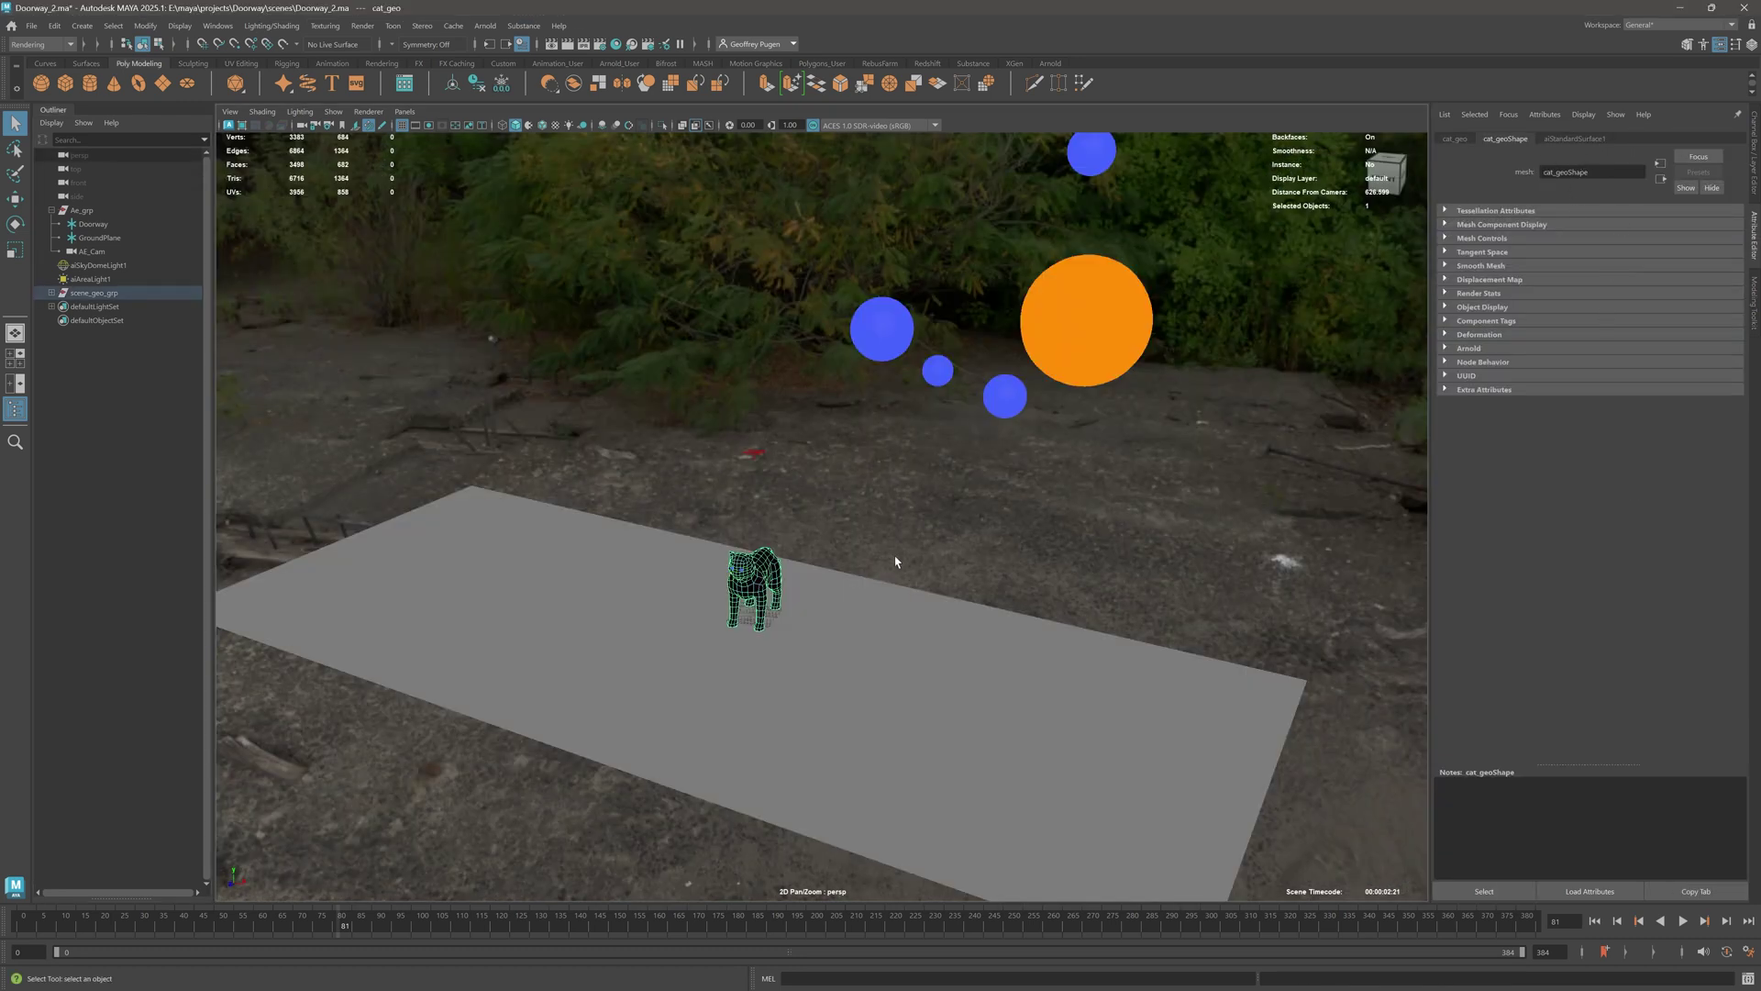
- Rename the cat's Arnold standard surface material to cat_surface and replace its settings with the Velvet preset
click(1584, 137)
drag(1616, 173, 1492, 171)
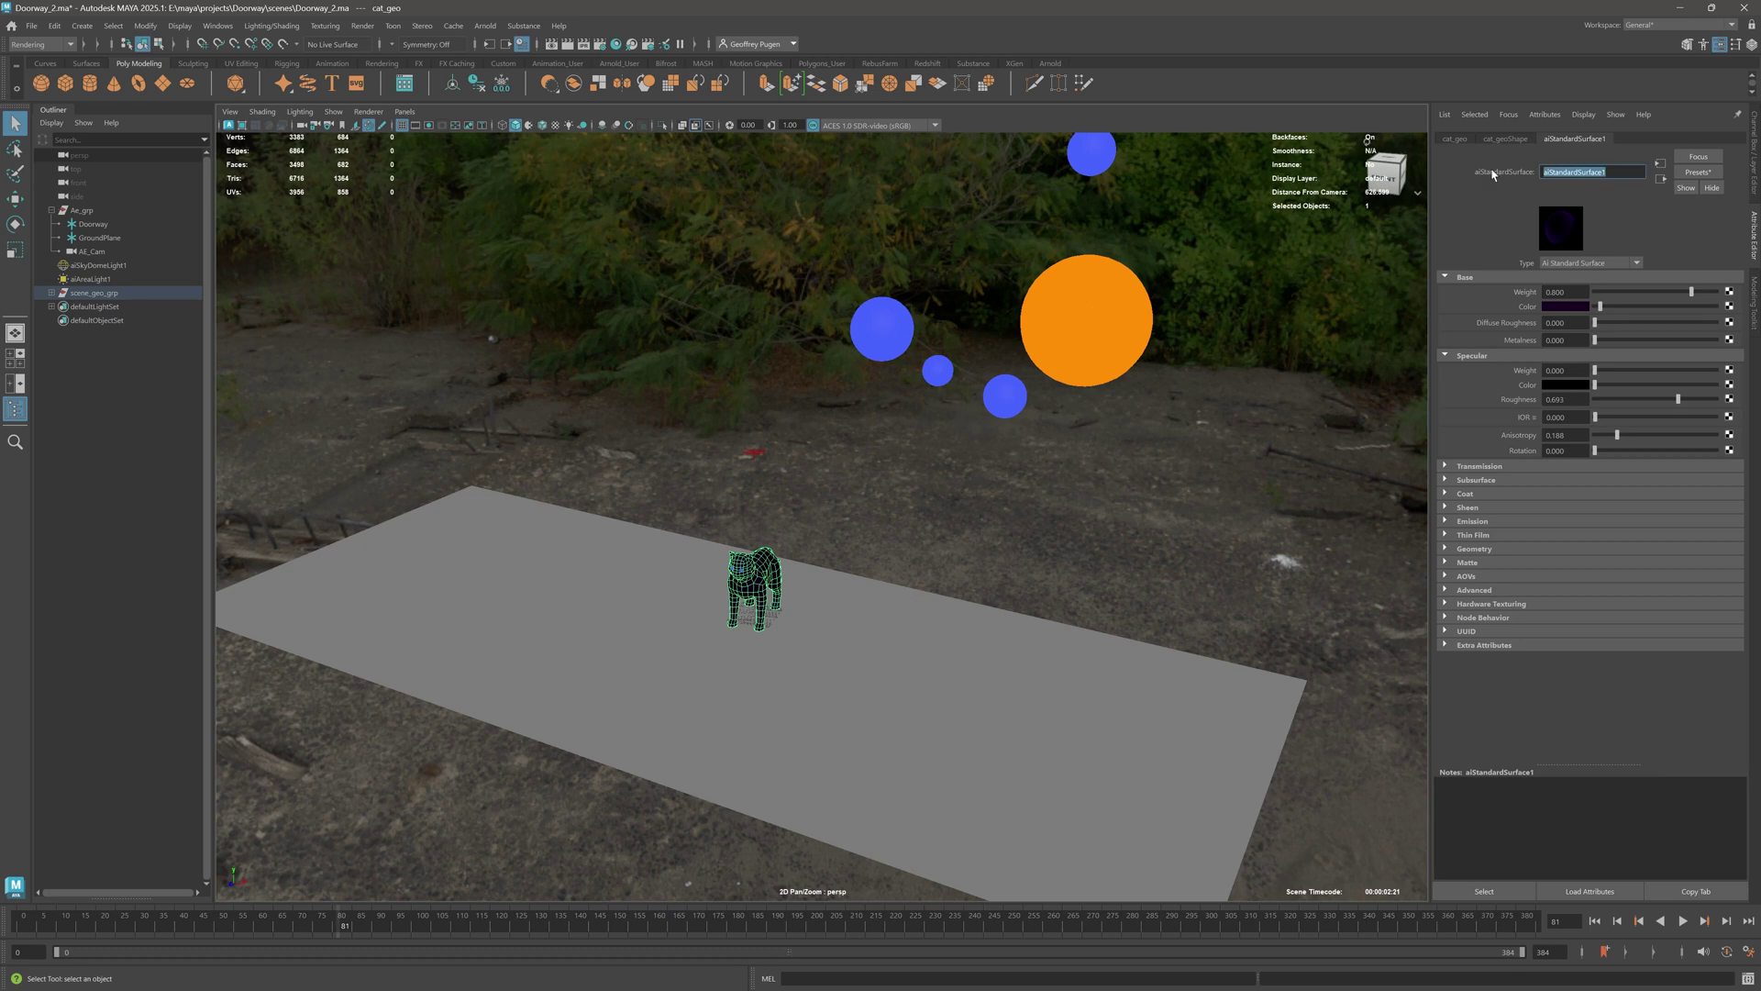
text(cat_surface)
key(Return)
click(1698, 172)
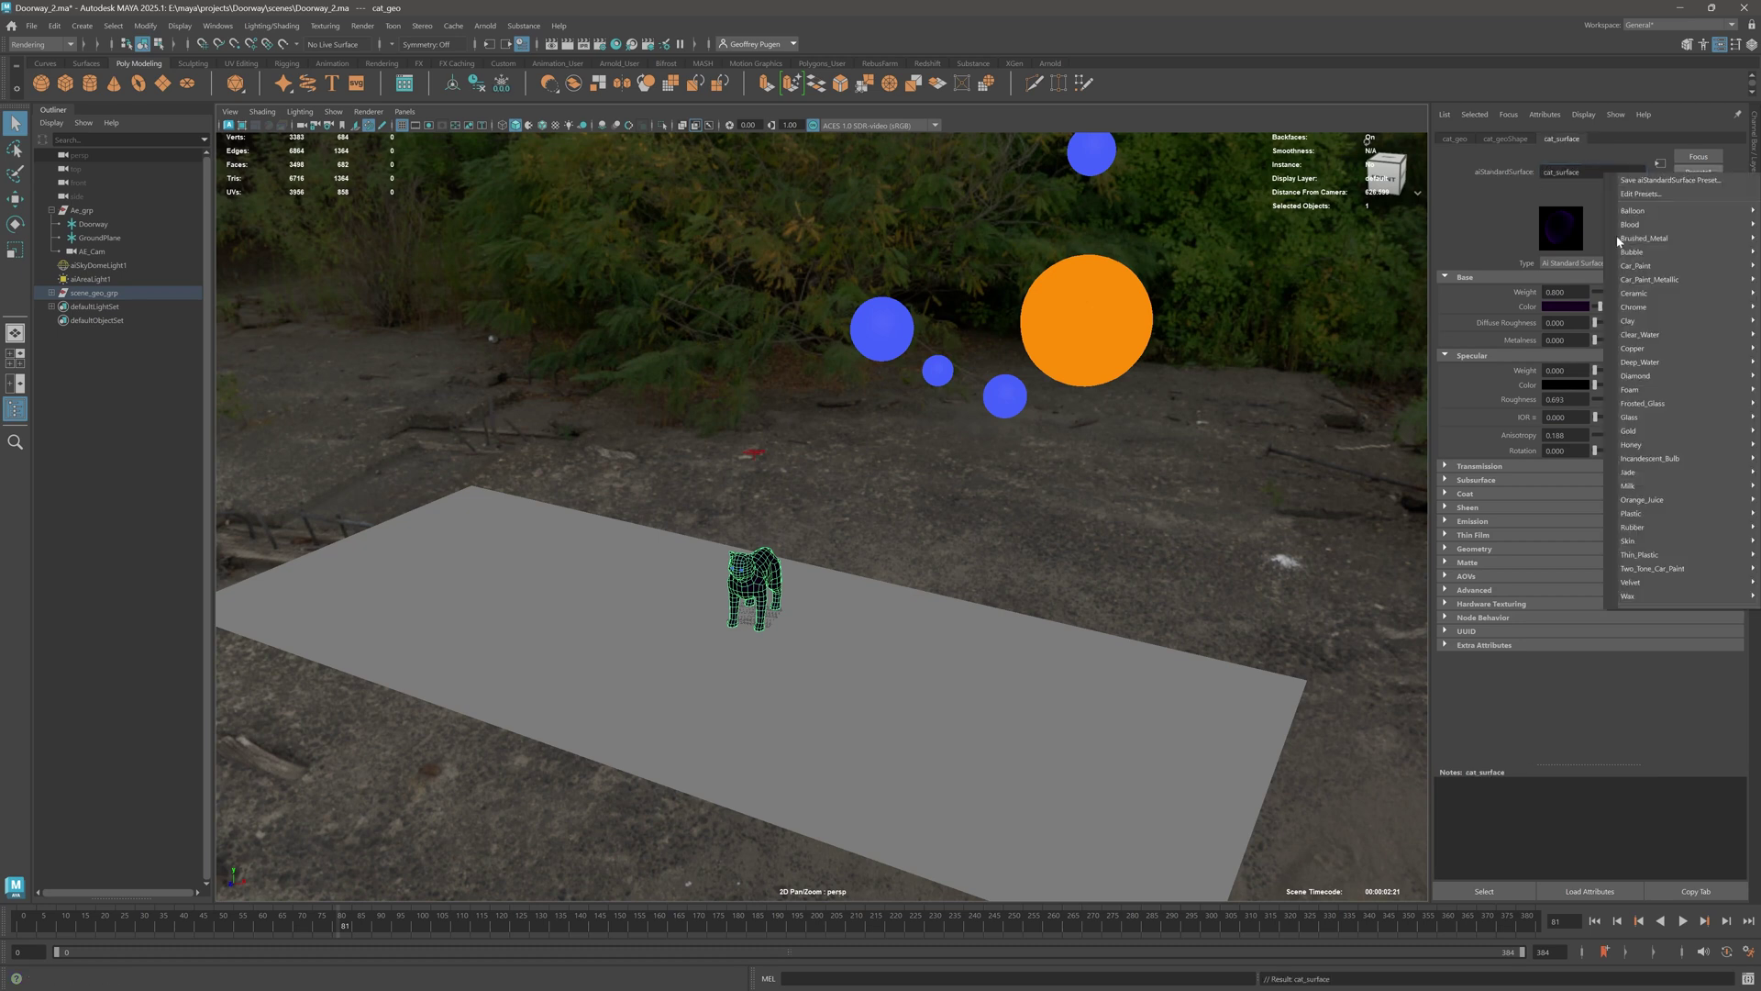
mouse_move(1644, 584)
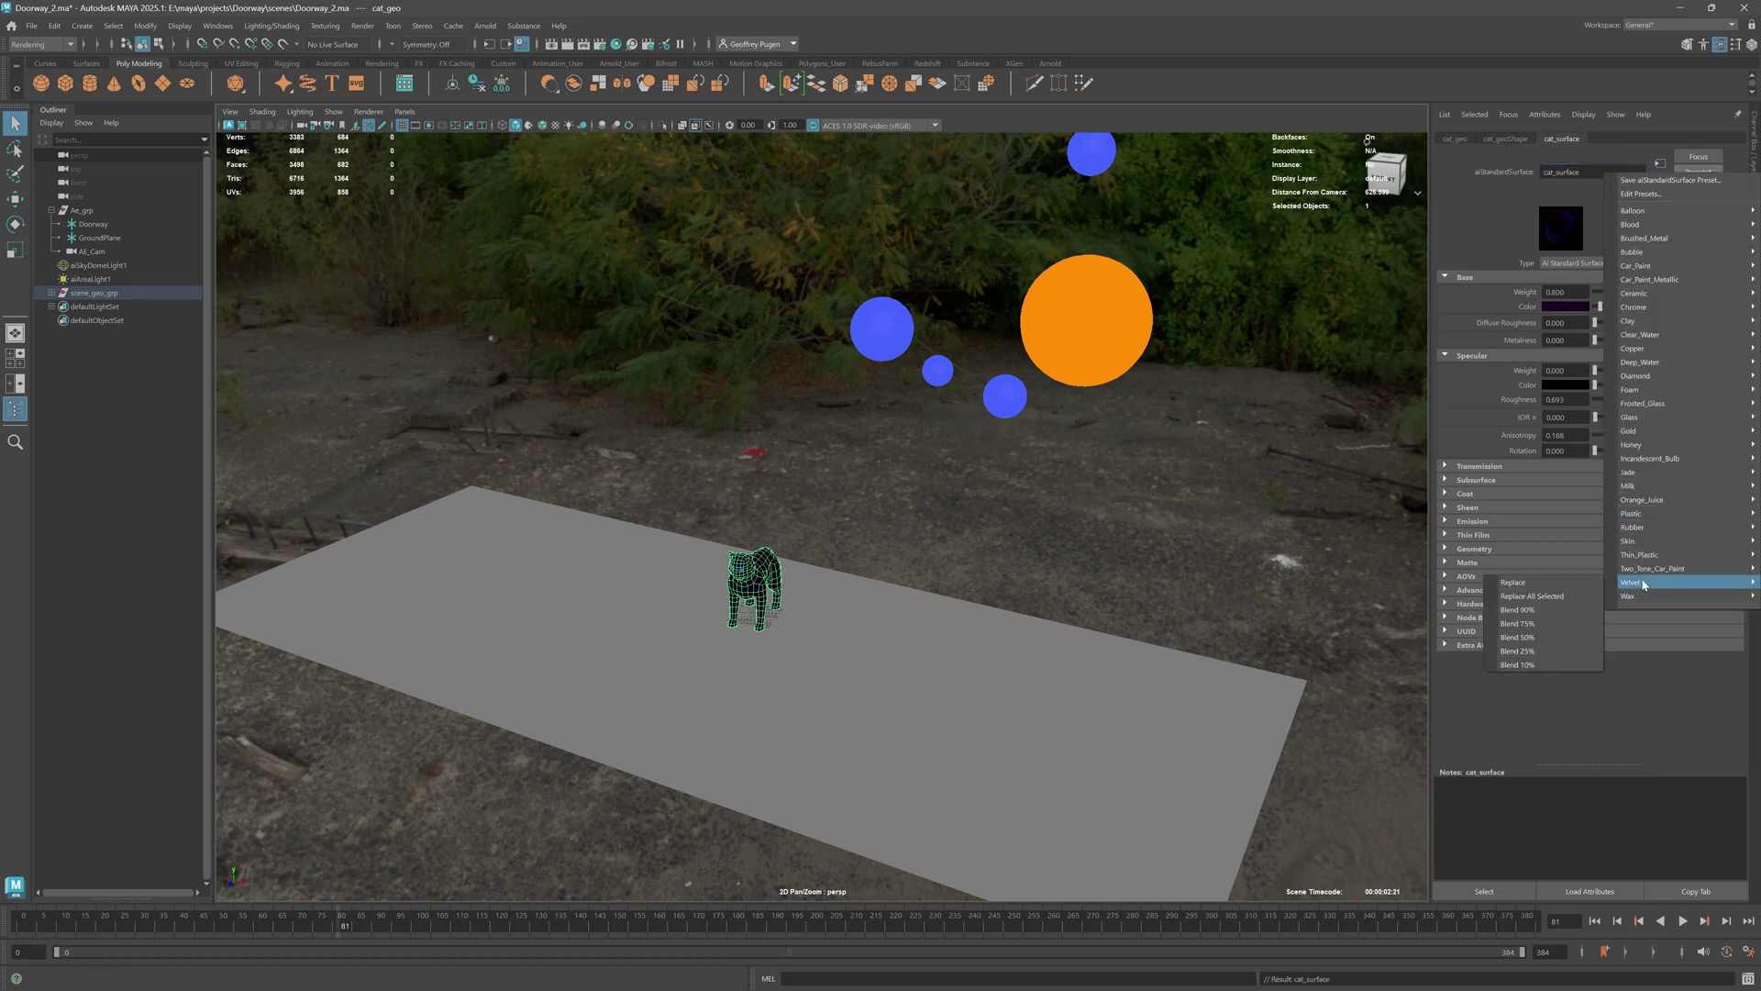
click(1525, 584)
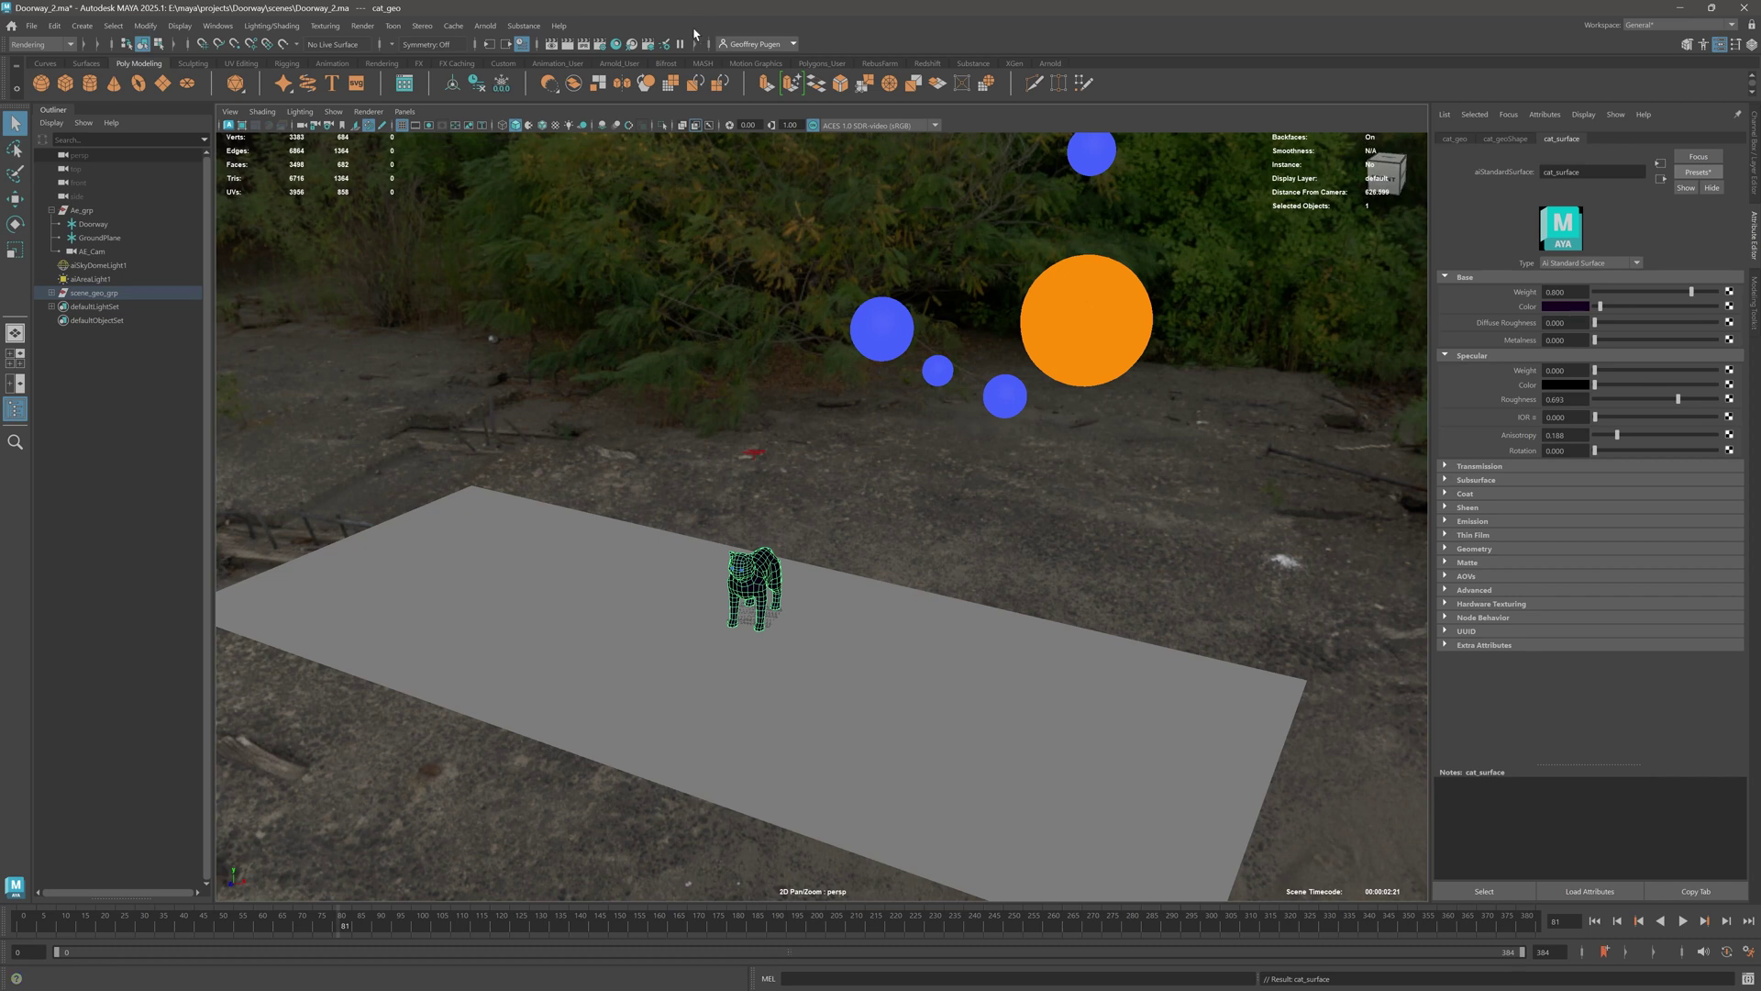
- Open the Arnold RenderView and inspect the cat with the updated cat_surface material up close
click(486, 25)
click(502, 63)
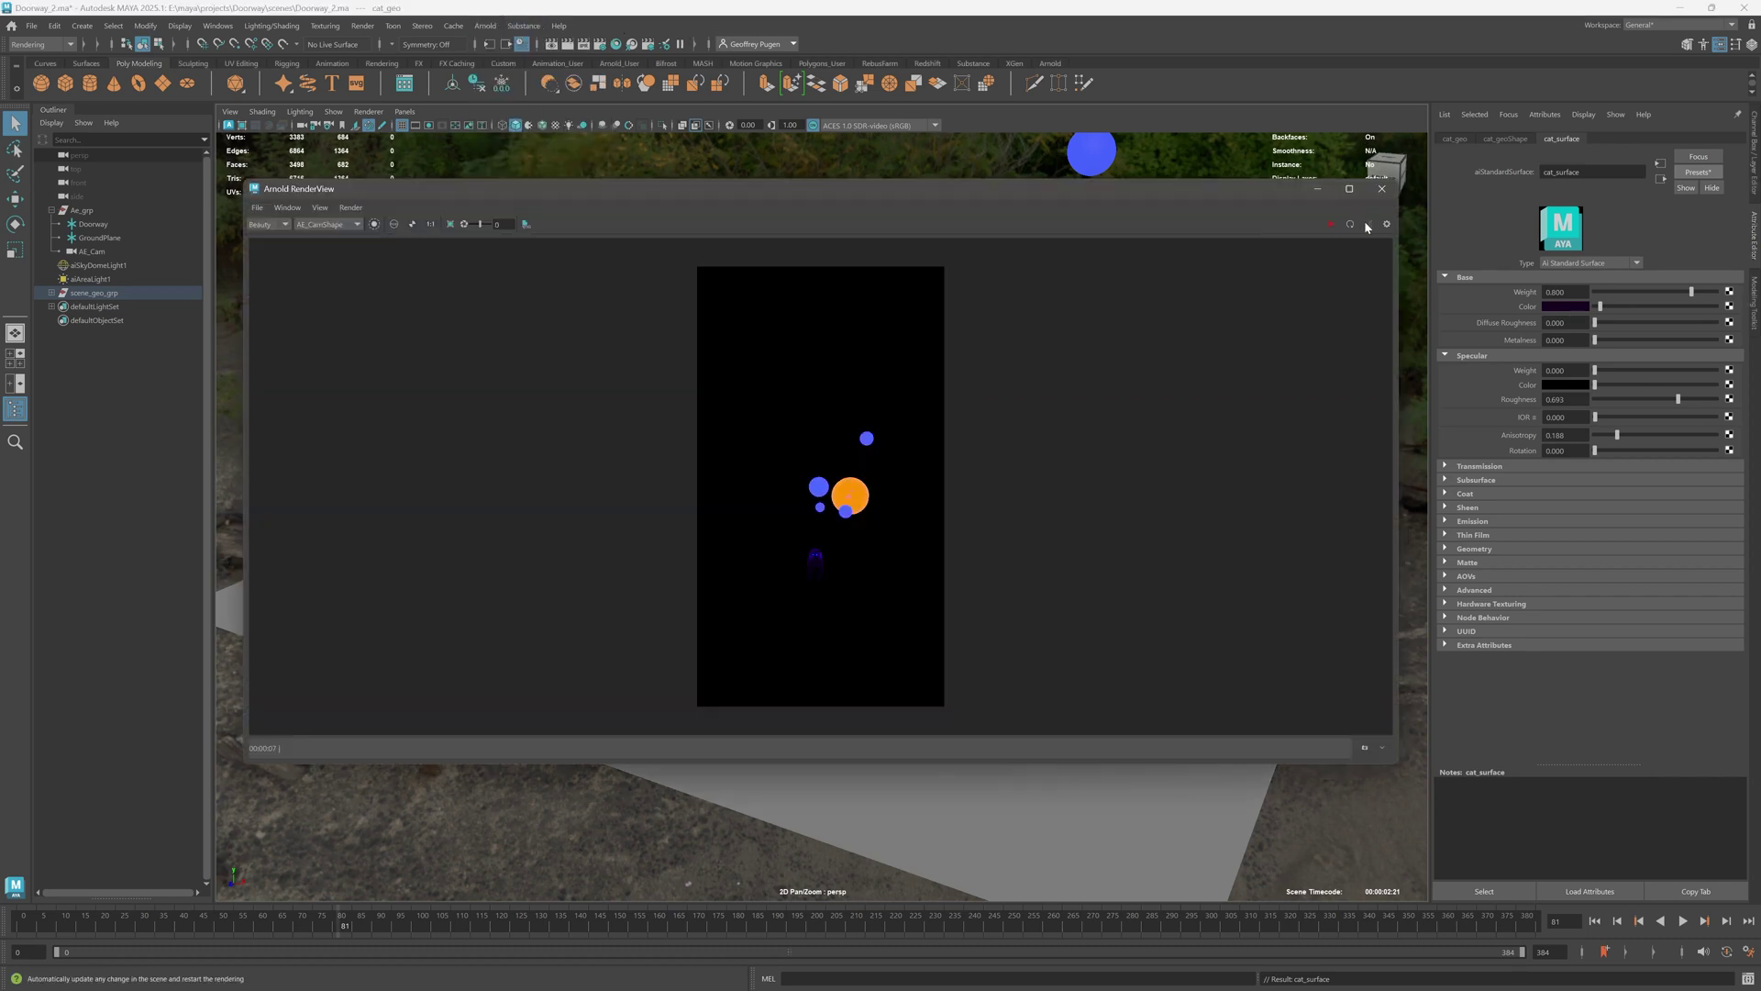
scroll(808, 579, up, 5)
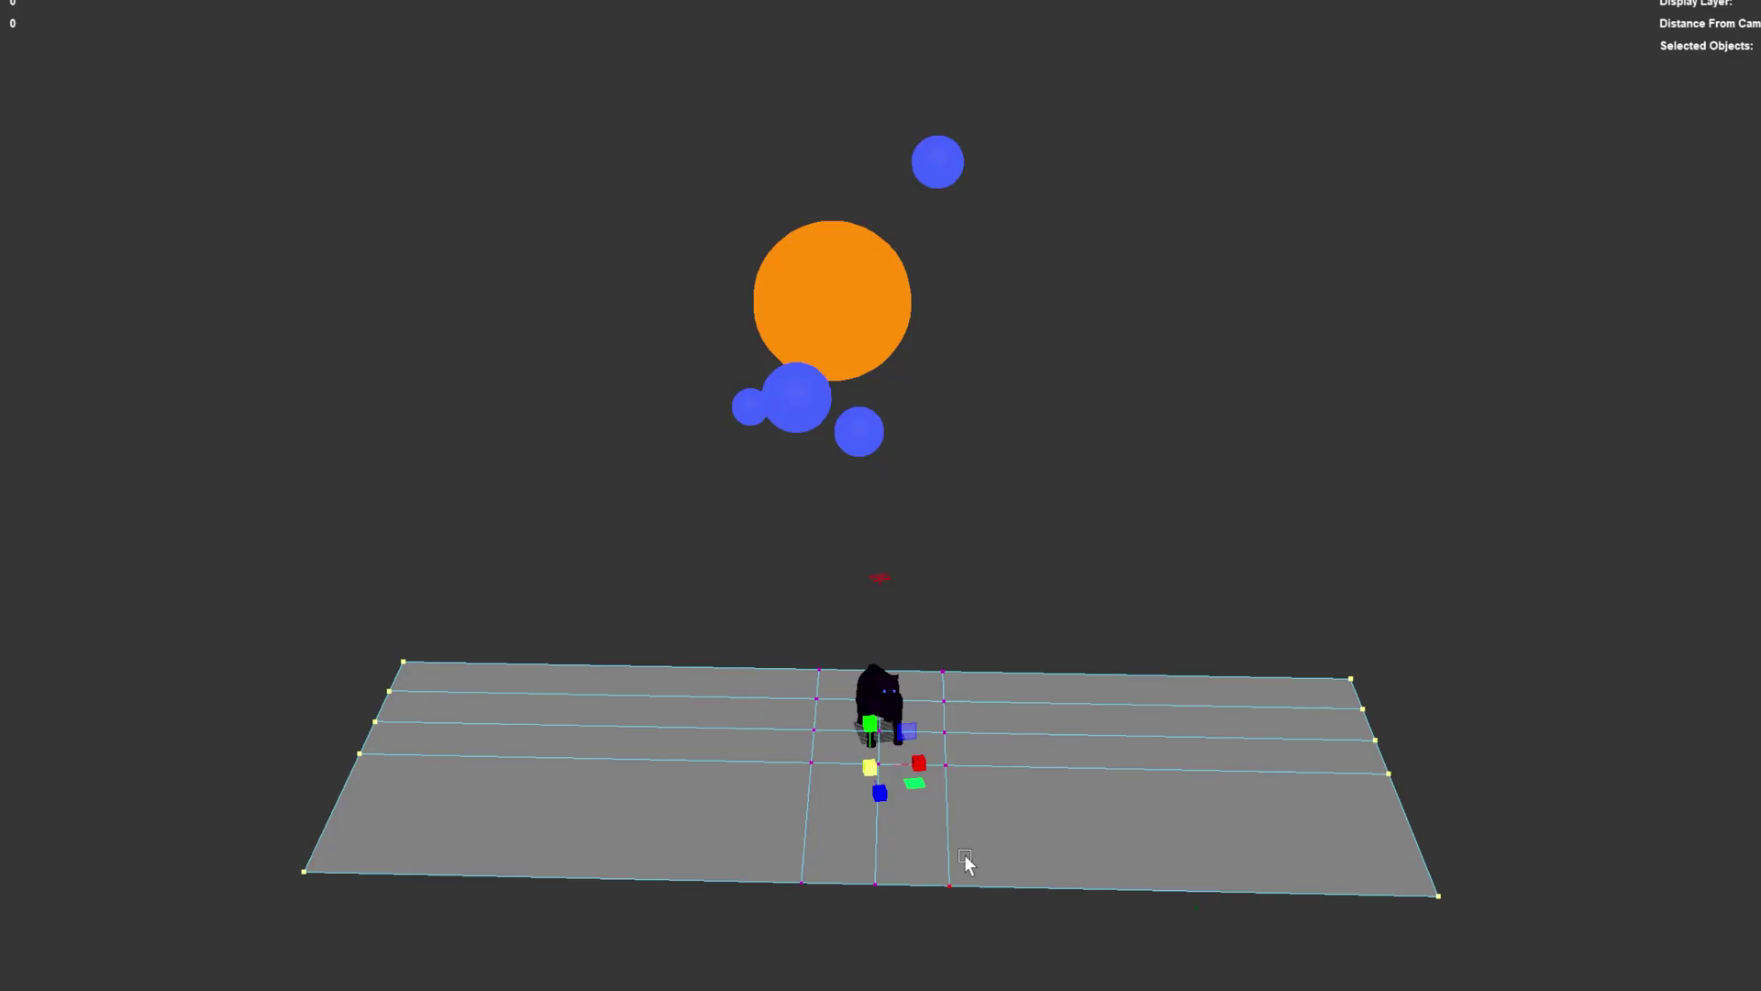
- Cycle the Arnold render to its alpha channel and inspect the mask of the cat and its ground shadow up close
alt+drag(966, 859, 879, 765)
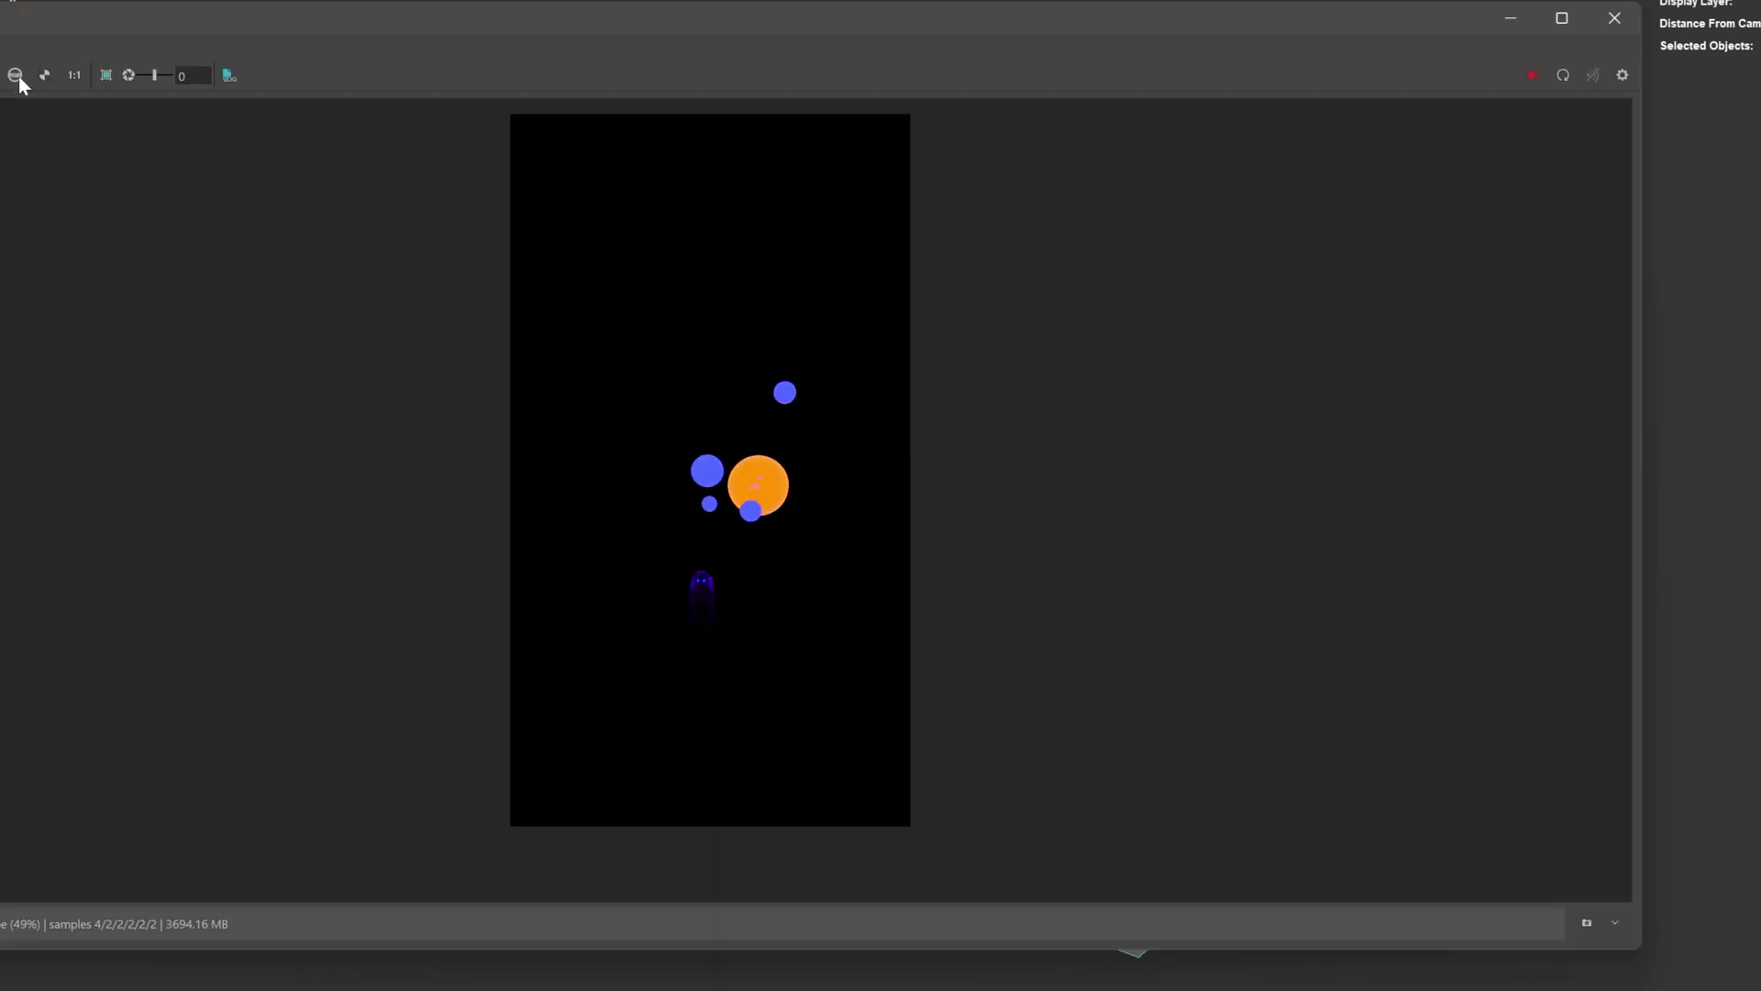
click(17, 78)
click(17, 77)
click(16, 77)
click(17, 77)
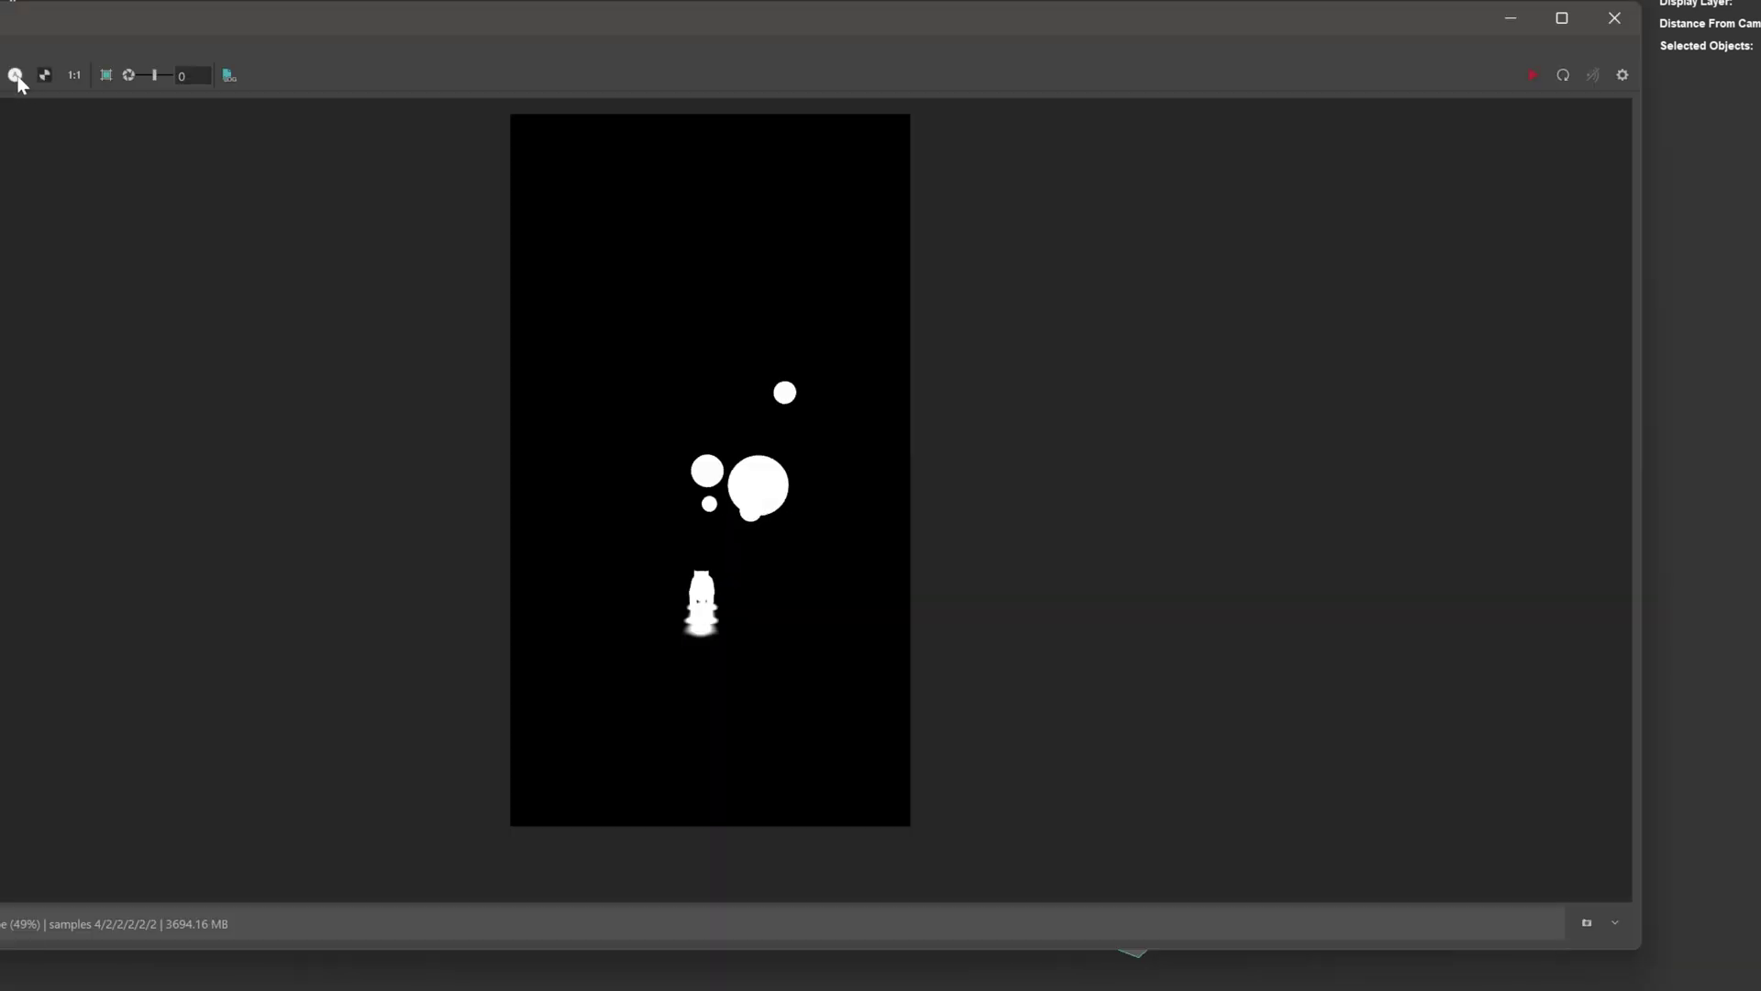
scroll(724, 688, up, 4)
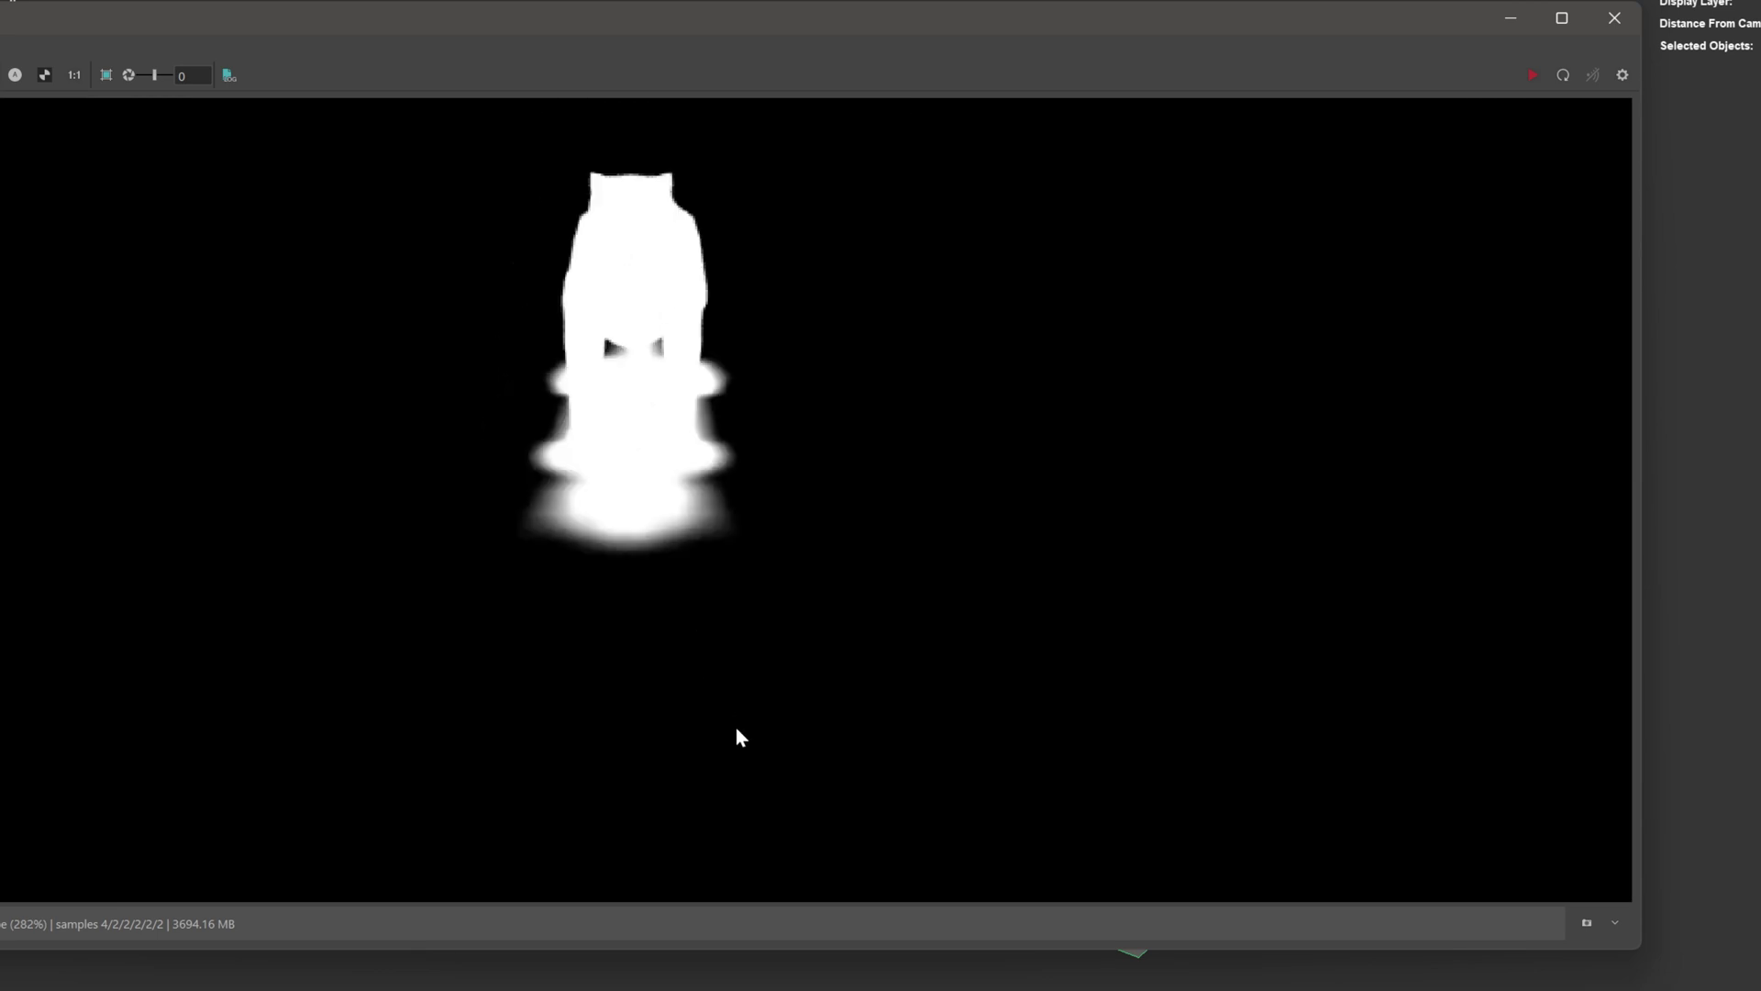
scroll(747, 503, down, 4)
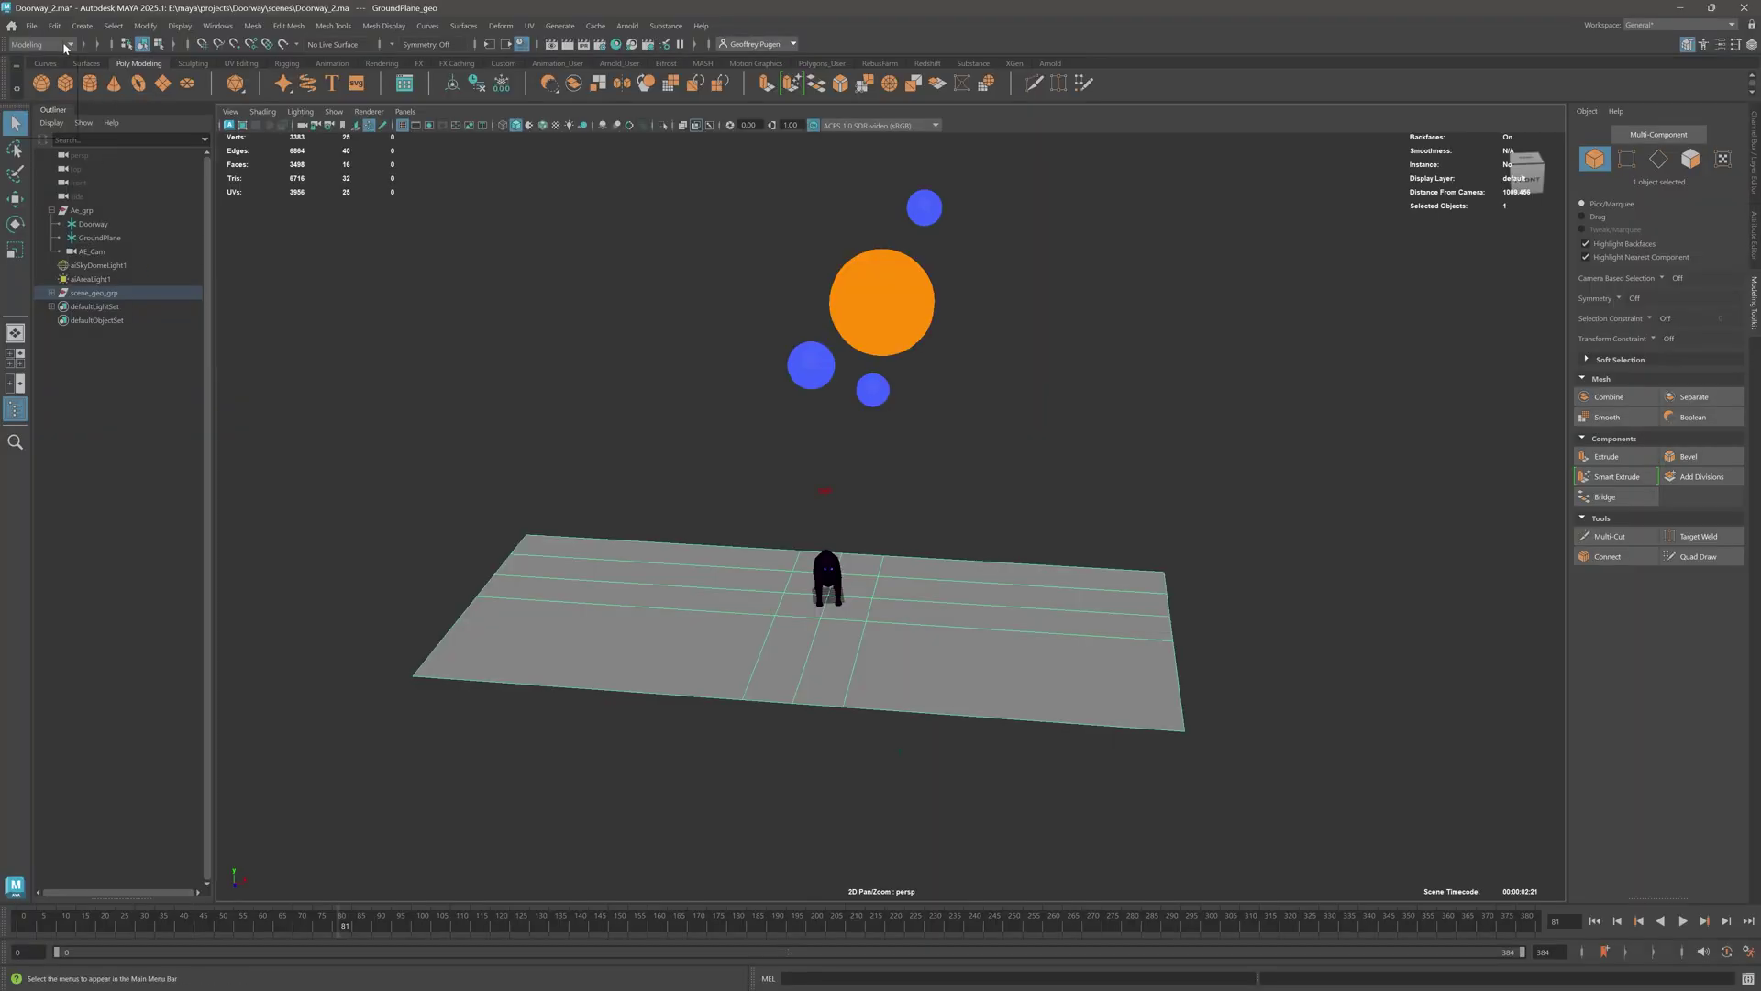
- Switch to the Rendering menu set, open the Render Sequence options and set the current camera to AE_Cam
click(42, 44)
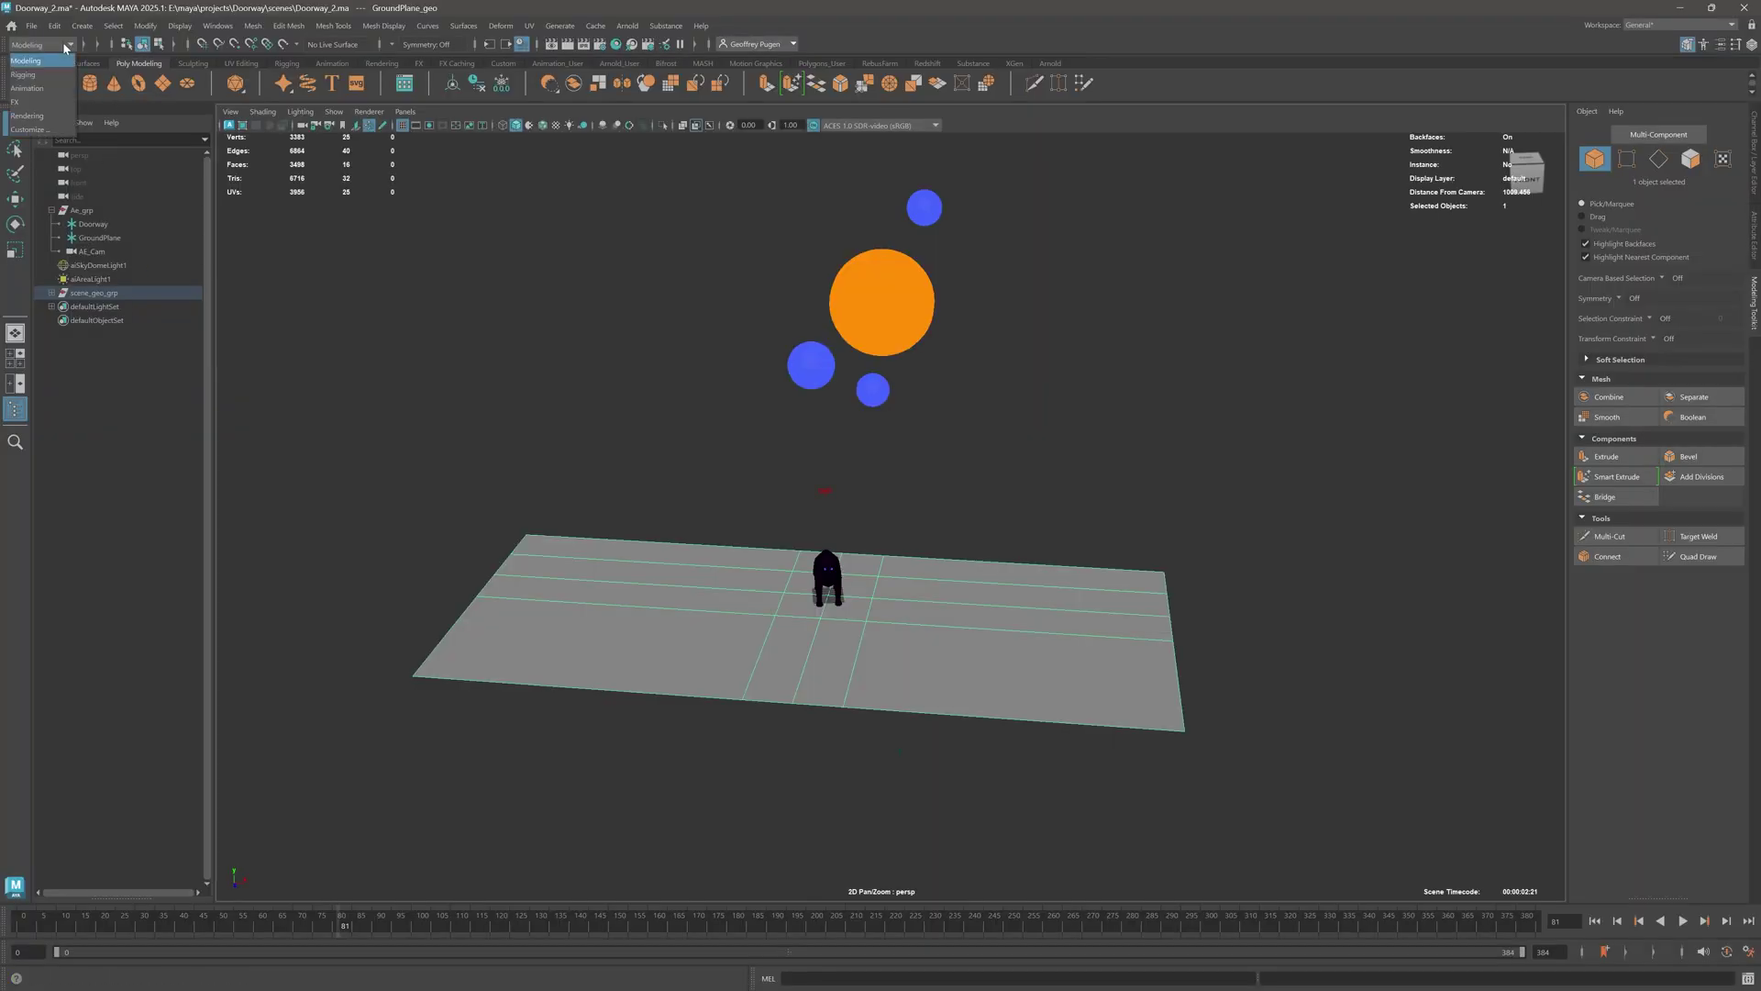
click(37, 118)
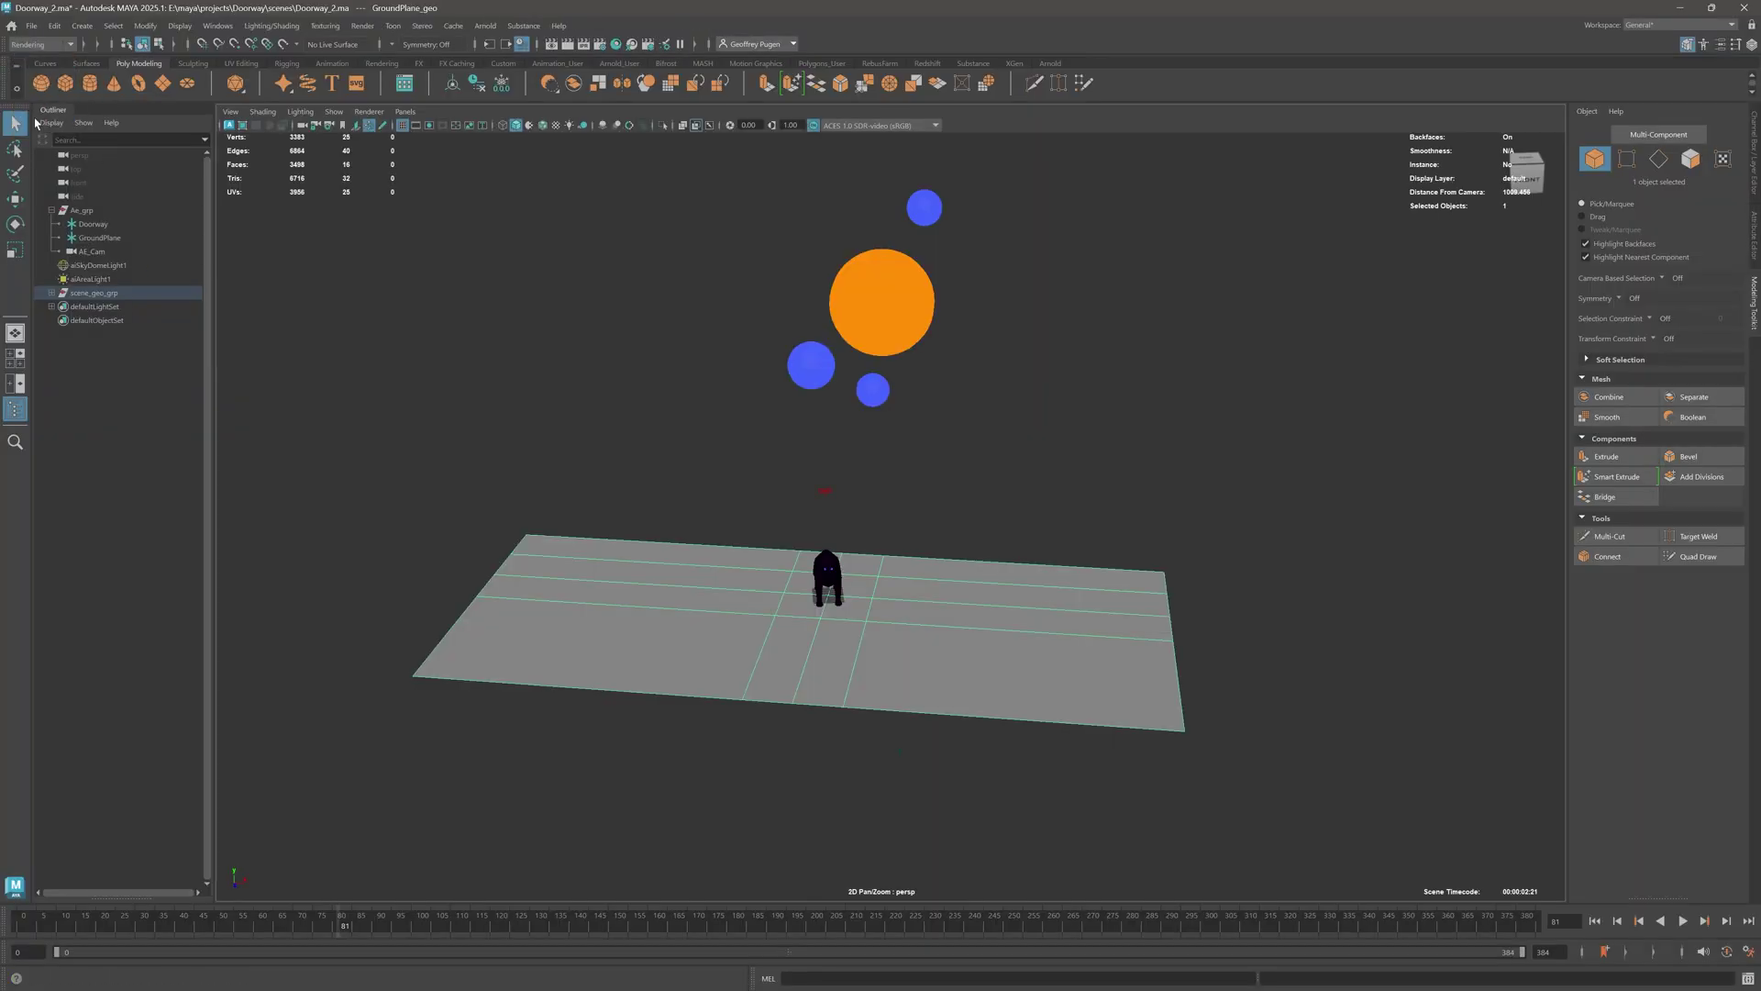
click(363, 25)
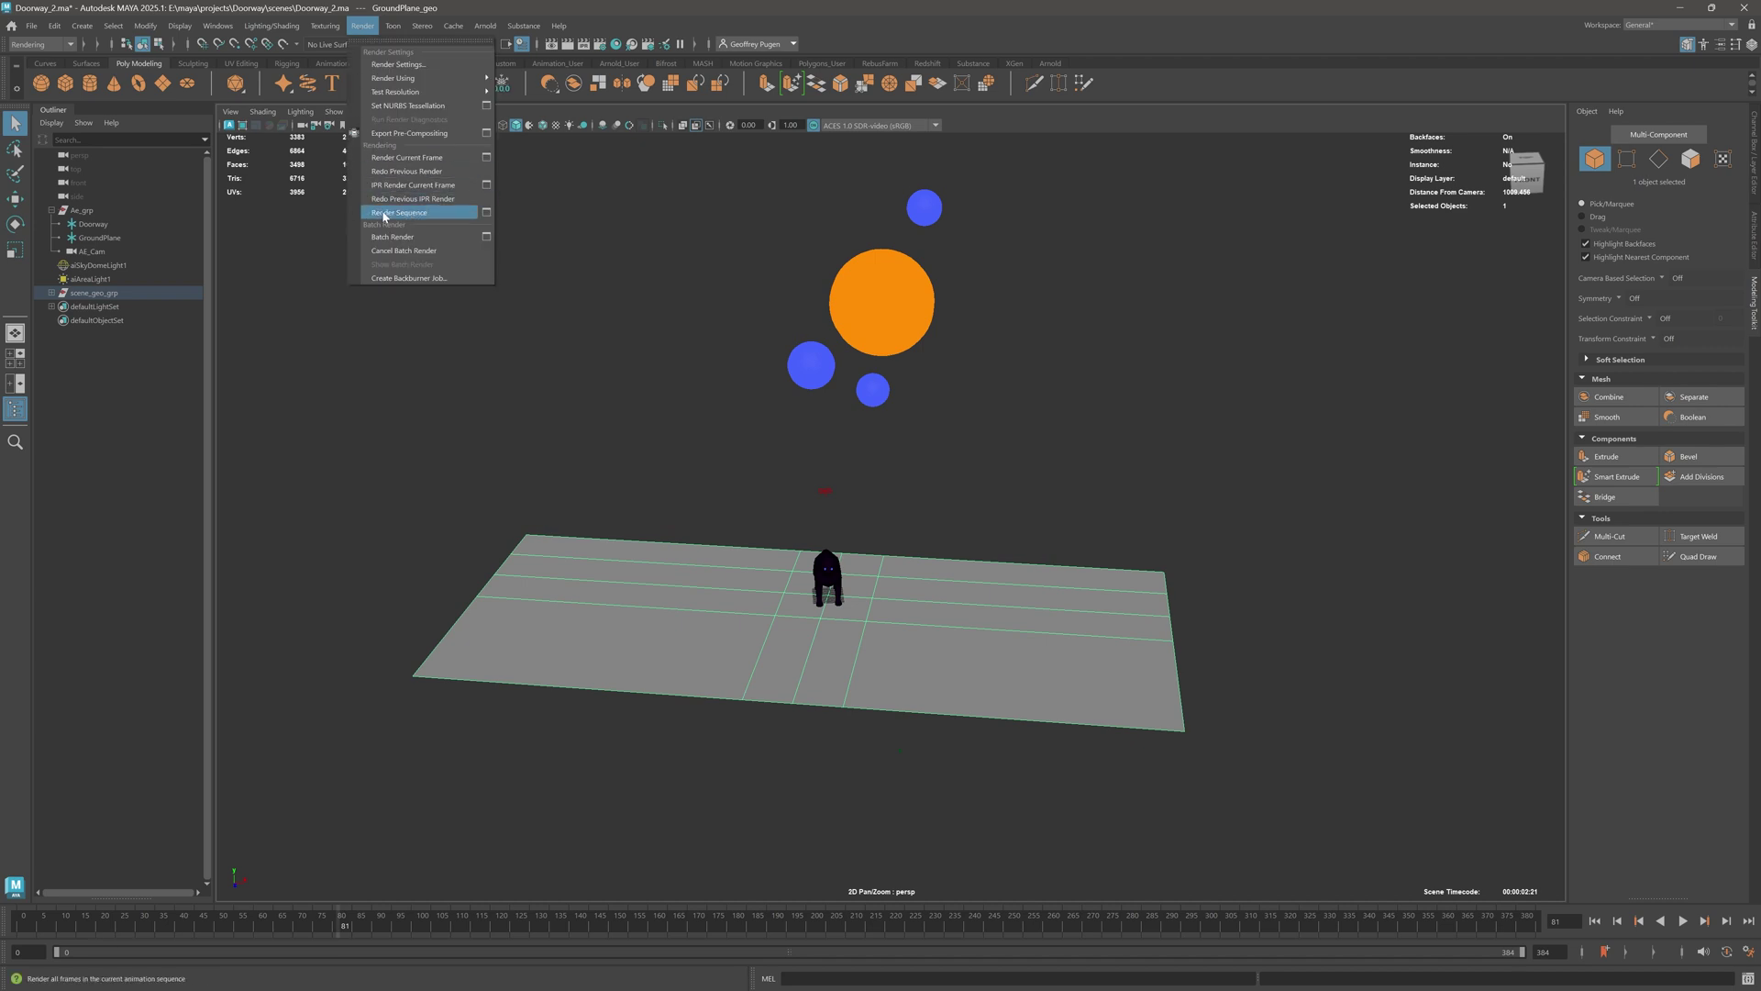
click(486, 212)
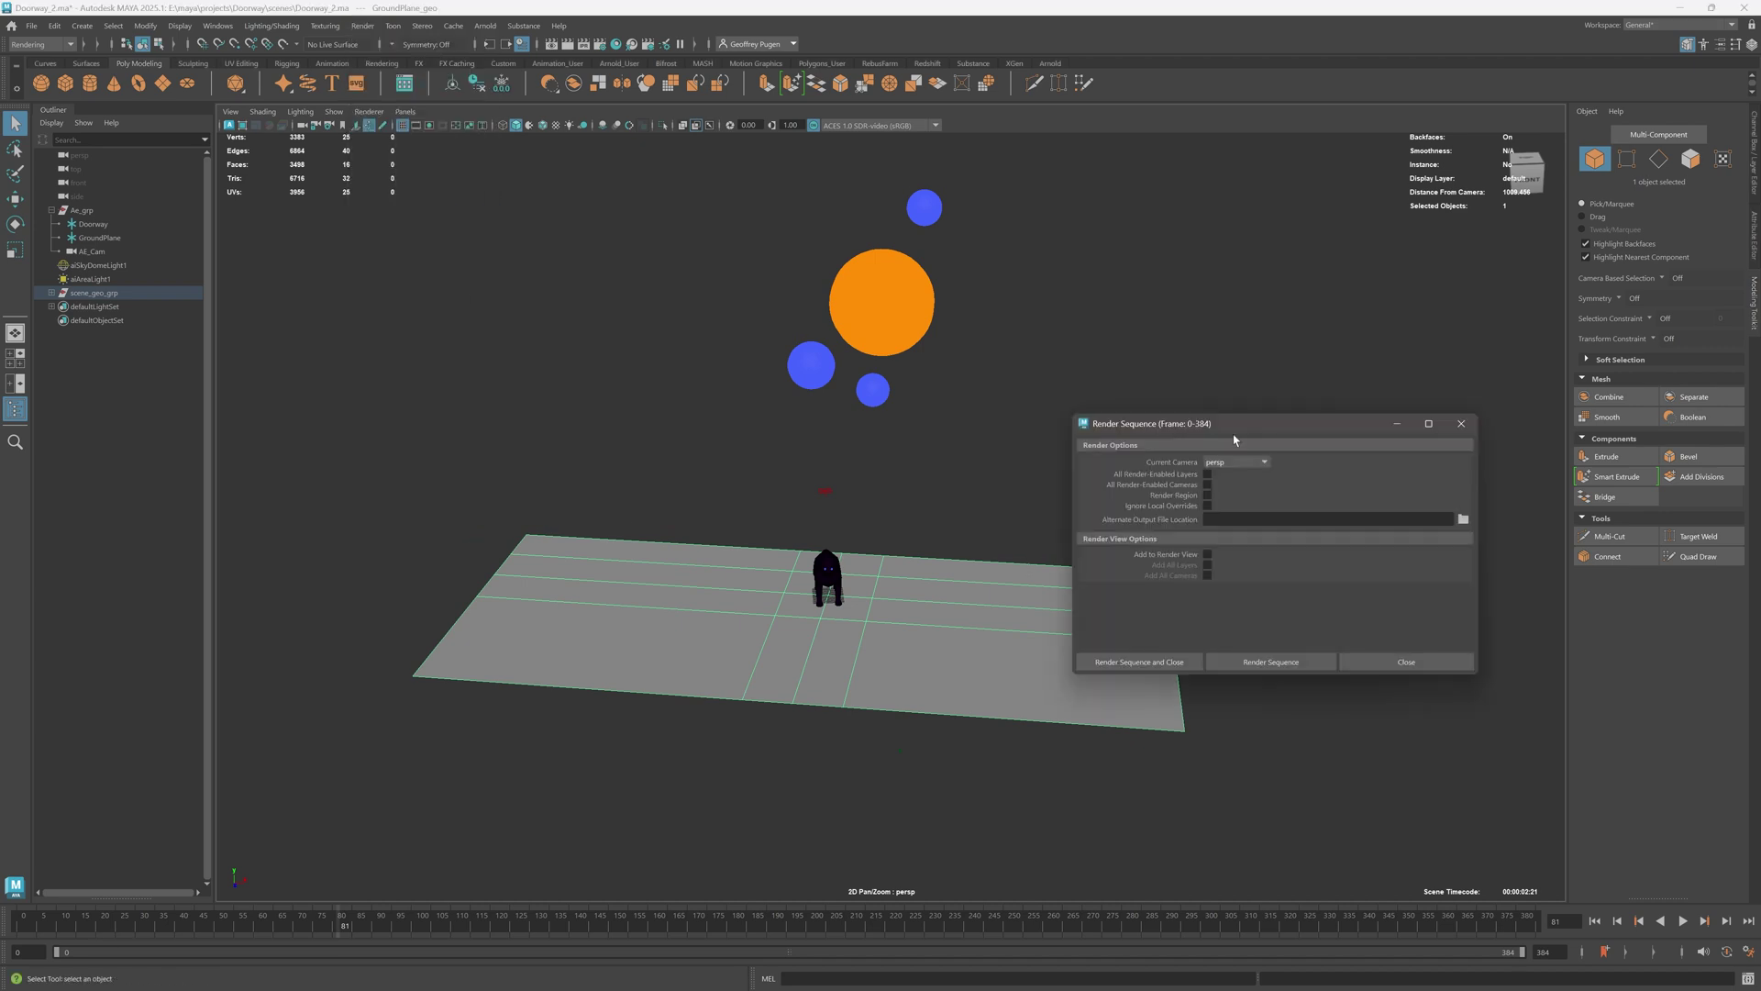
drag(1233, 440, 1159, 311)
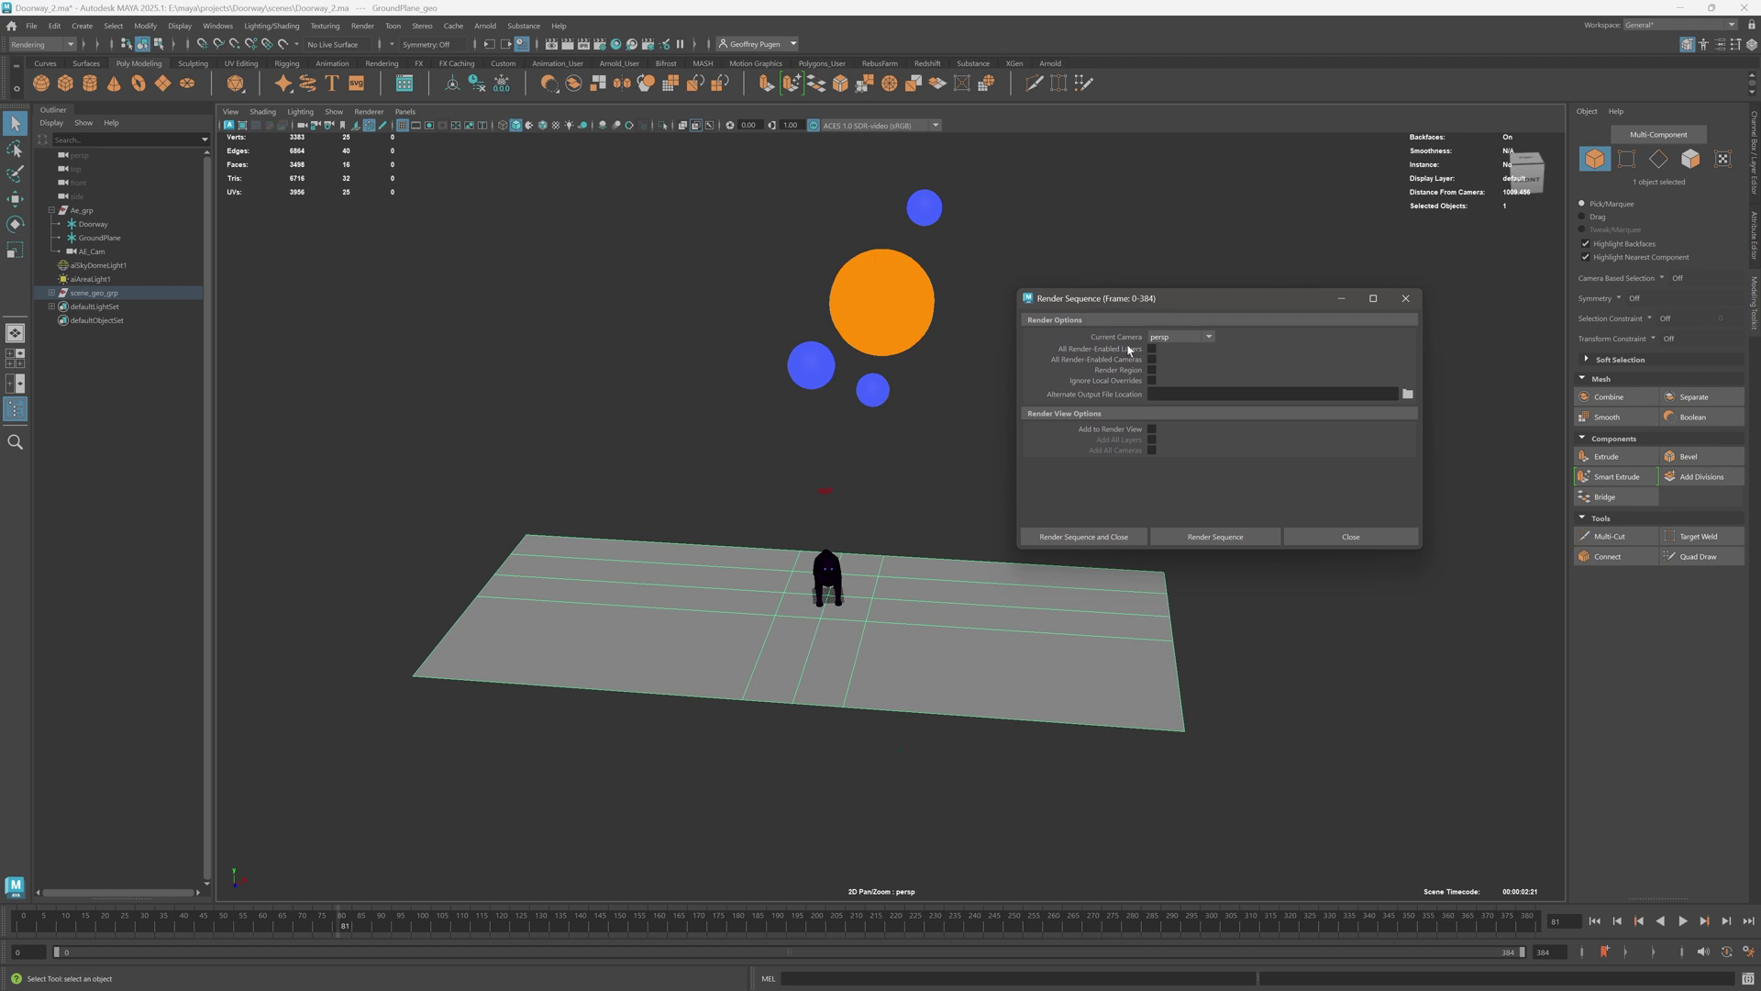
click(1182, 337)
click(1174, 351)
- In the Render Settings, set Arnold's Camera (AA) samples to 5 and check the file name prefix in the common output settings
click(486, 28)
click(485, 28)
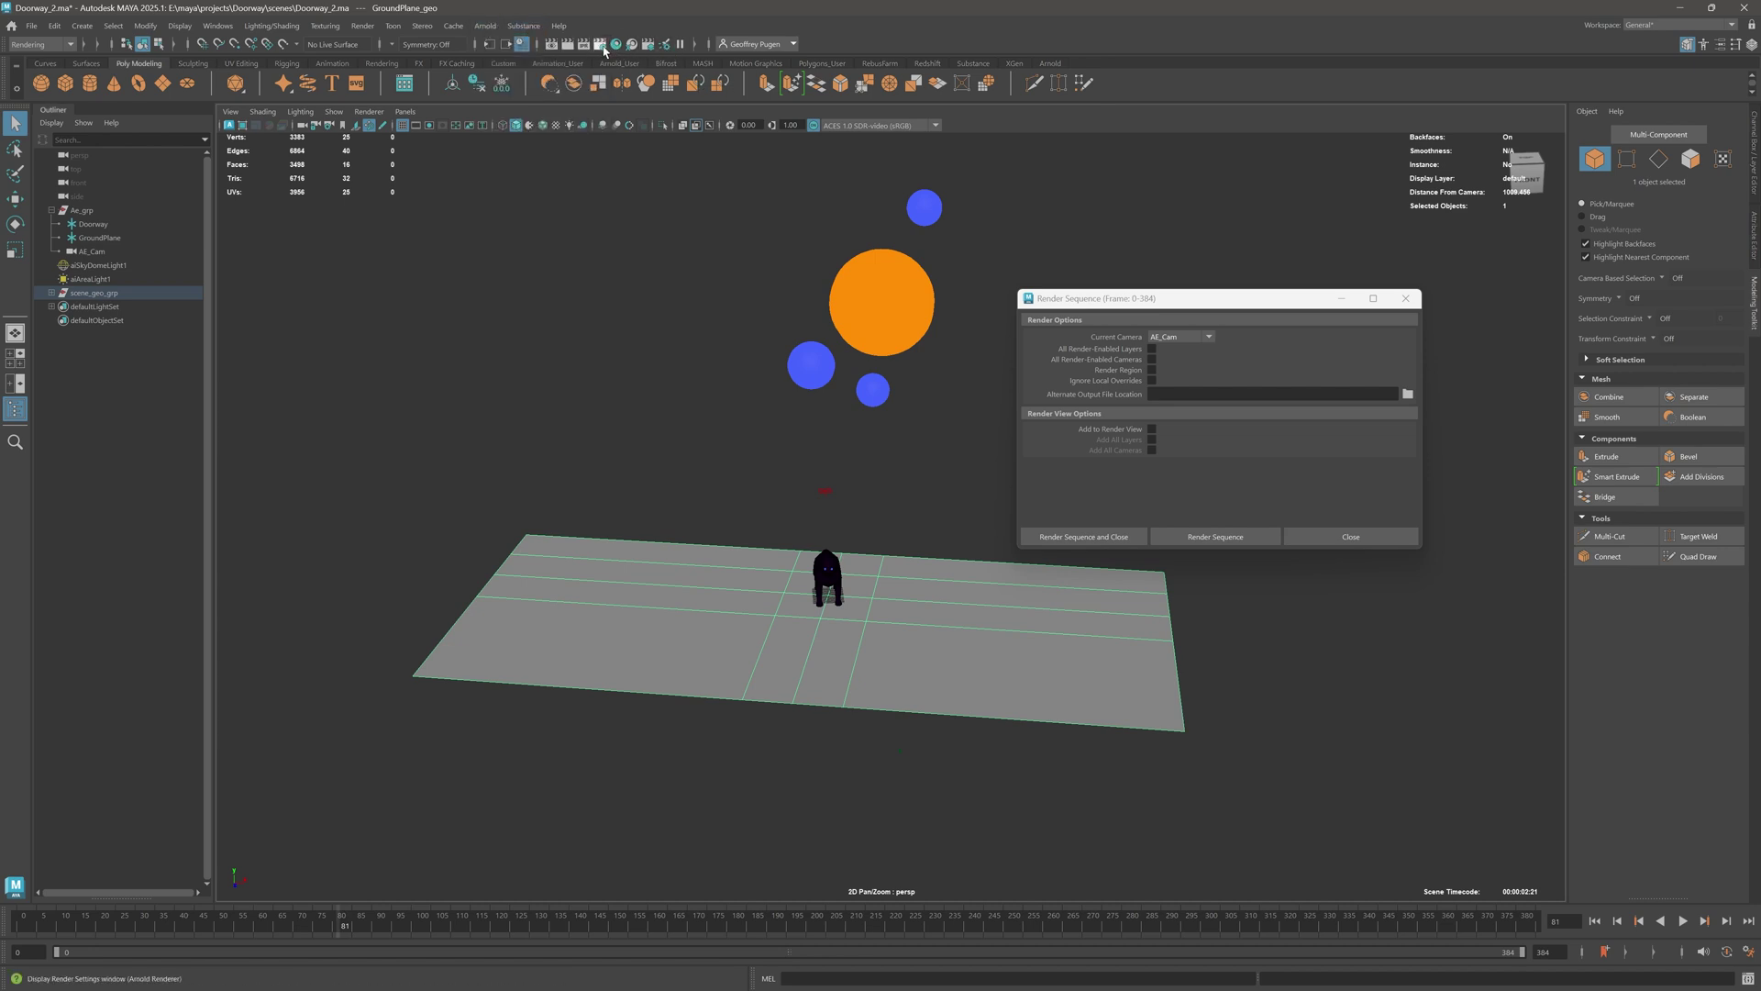
click(604, 49)
drag(408, 138, 641, 232)
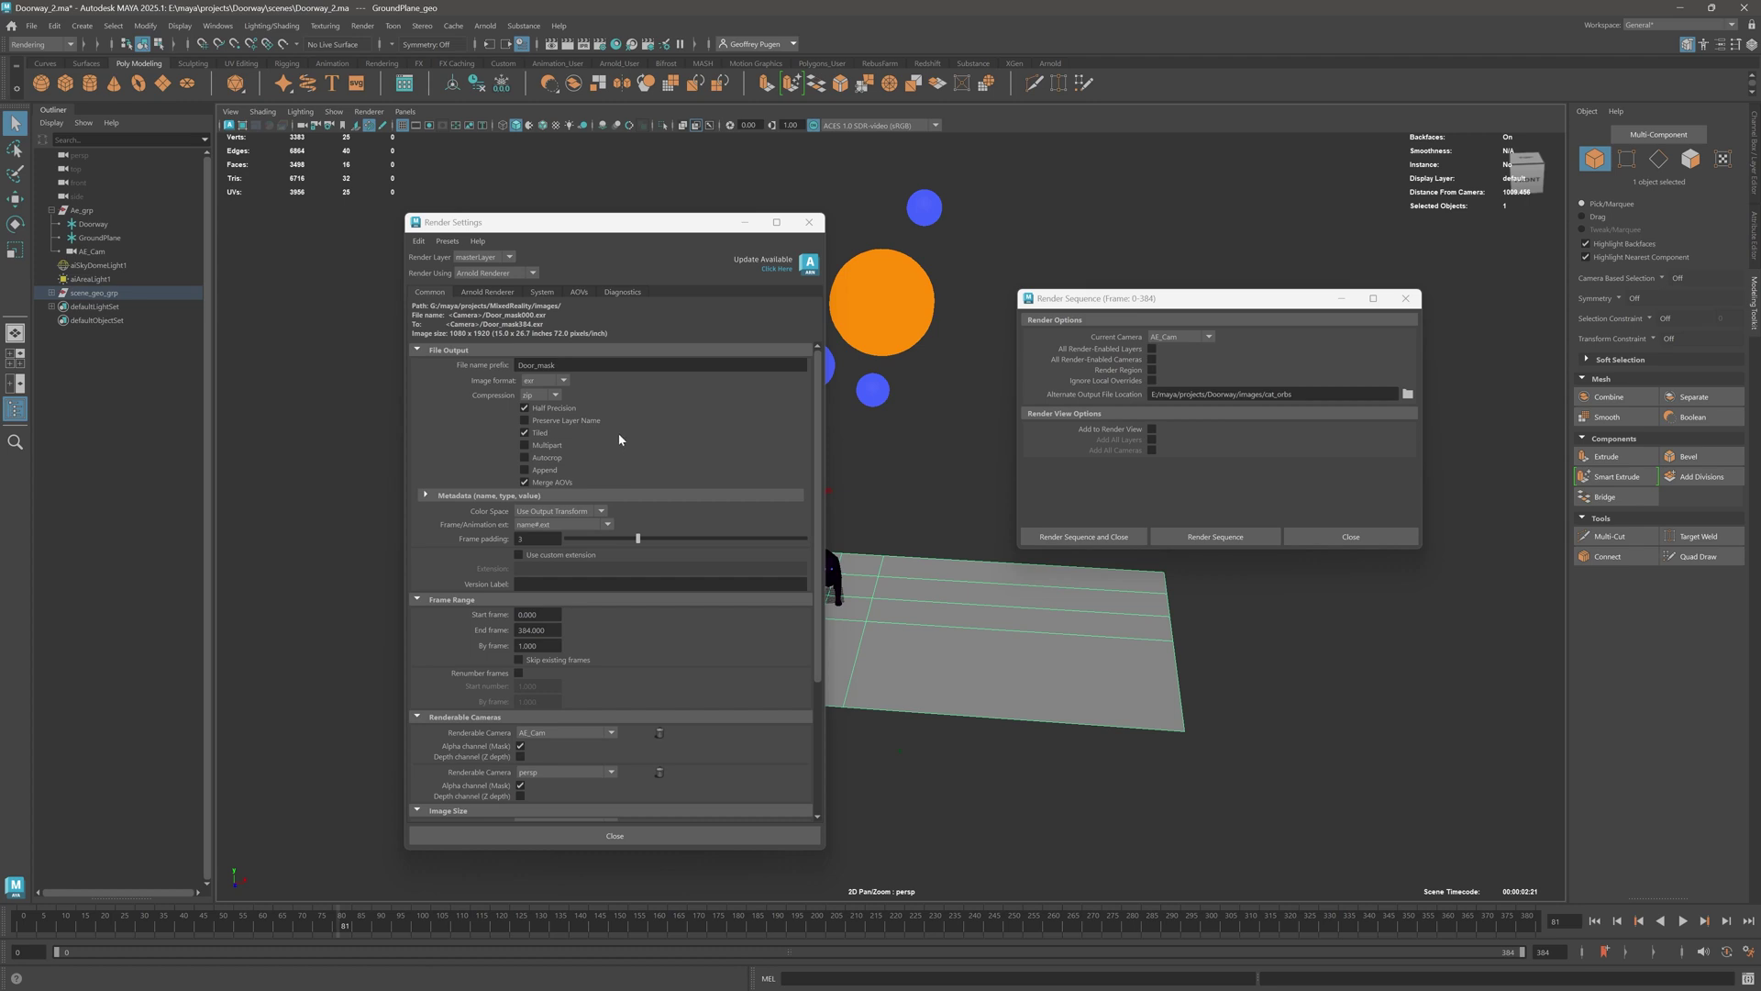
drag(594, 219, 586, 200)
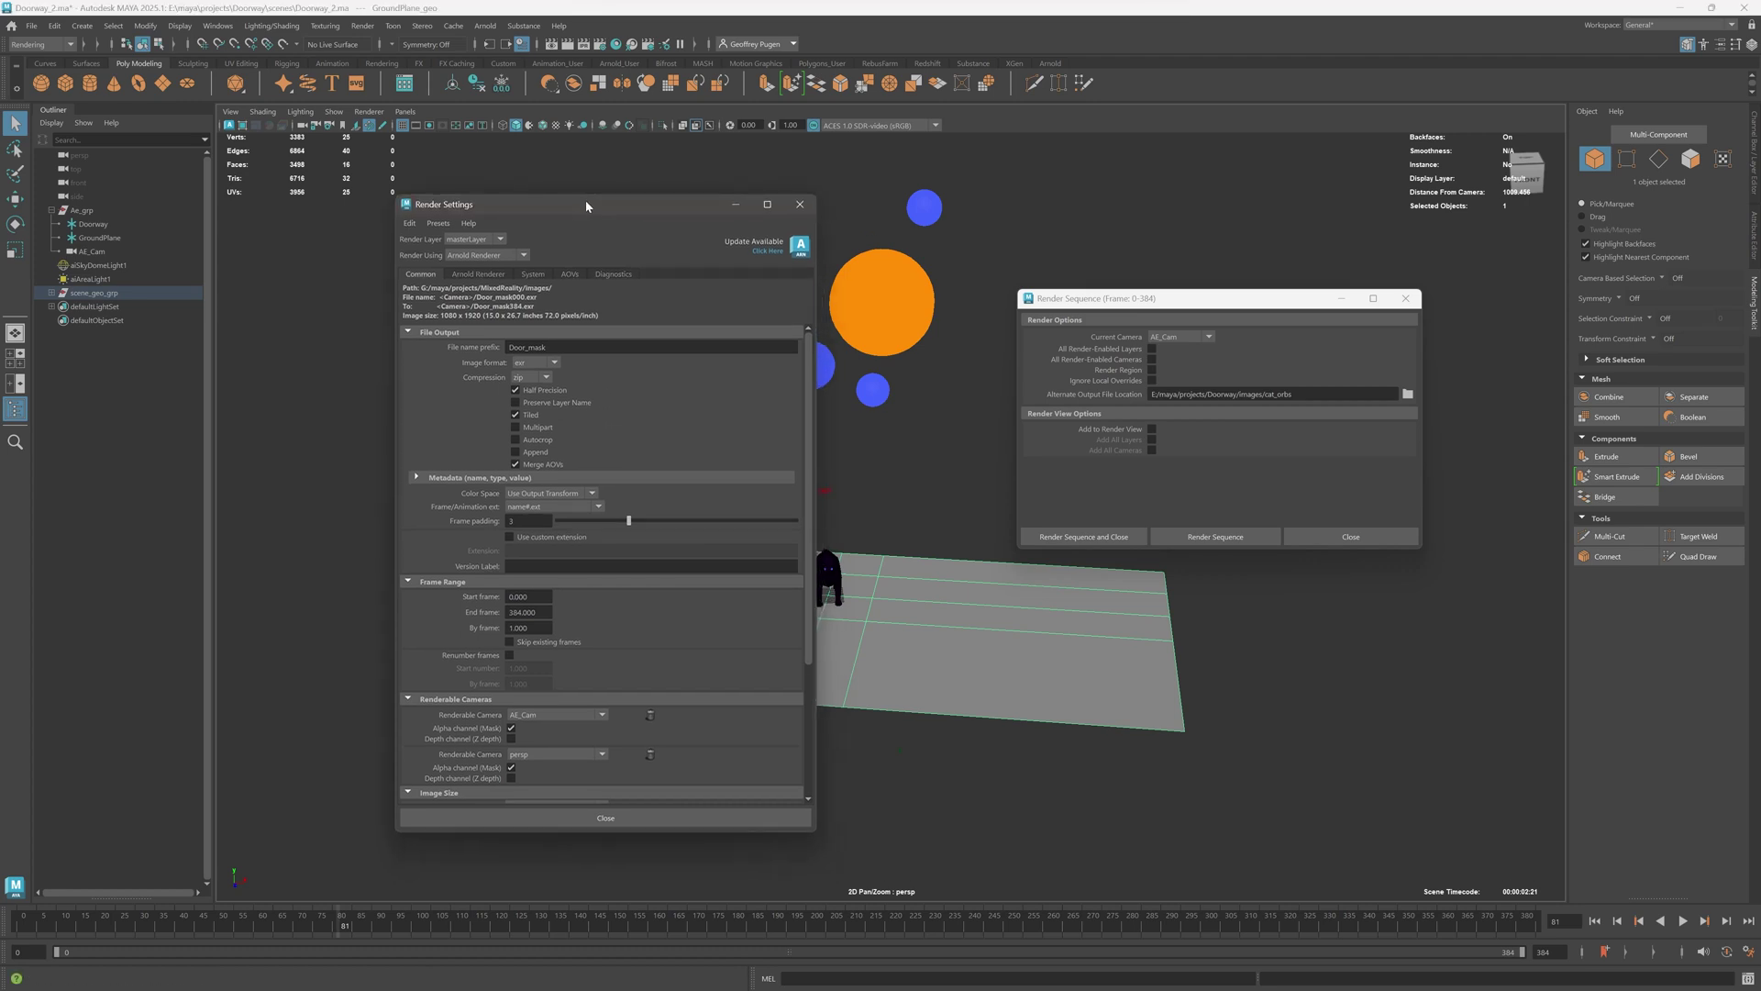
click(492, 276)
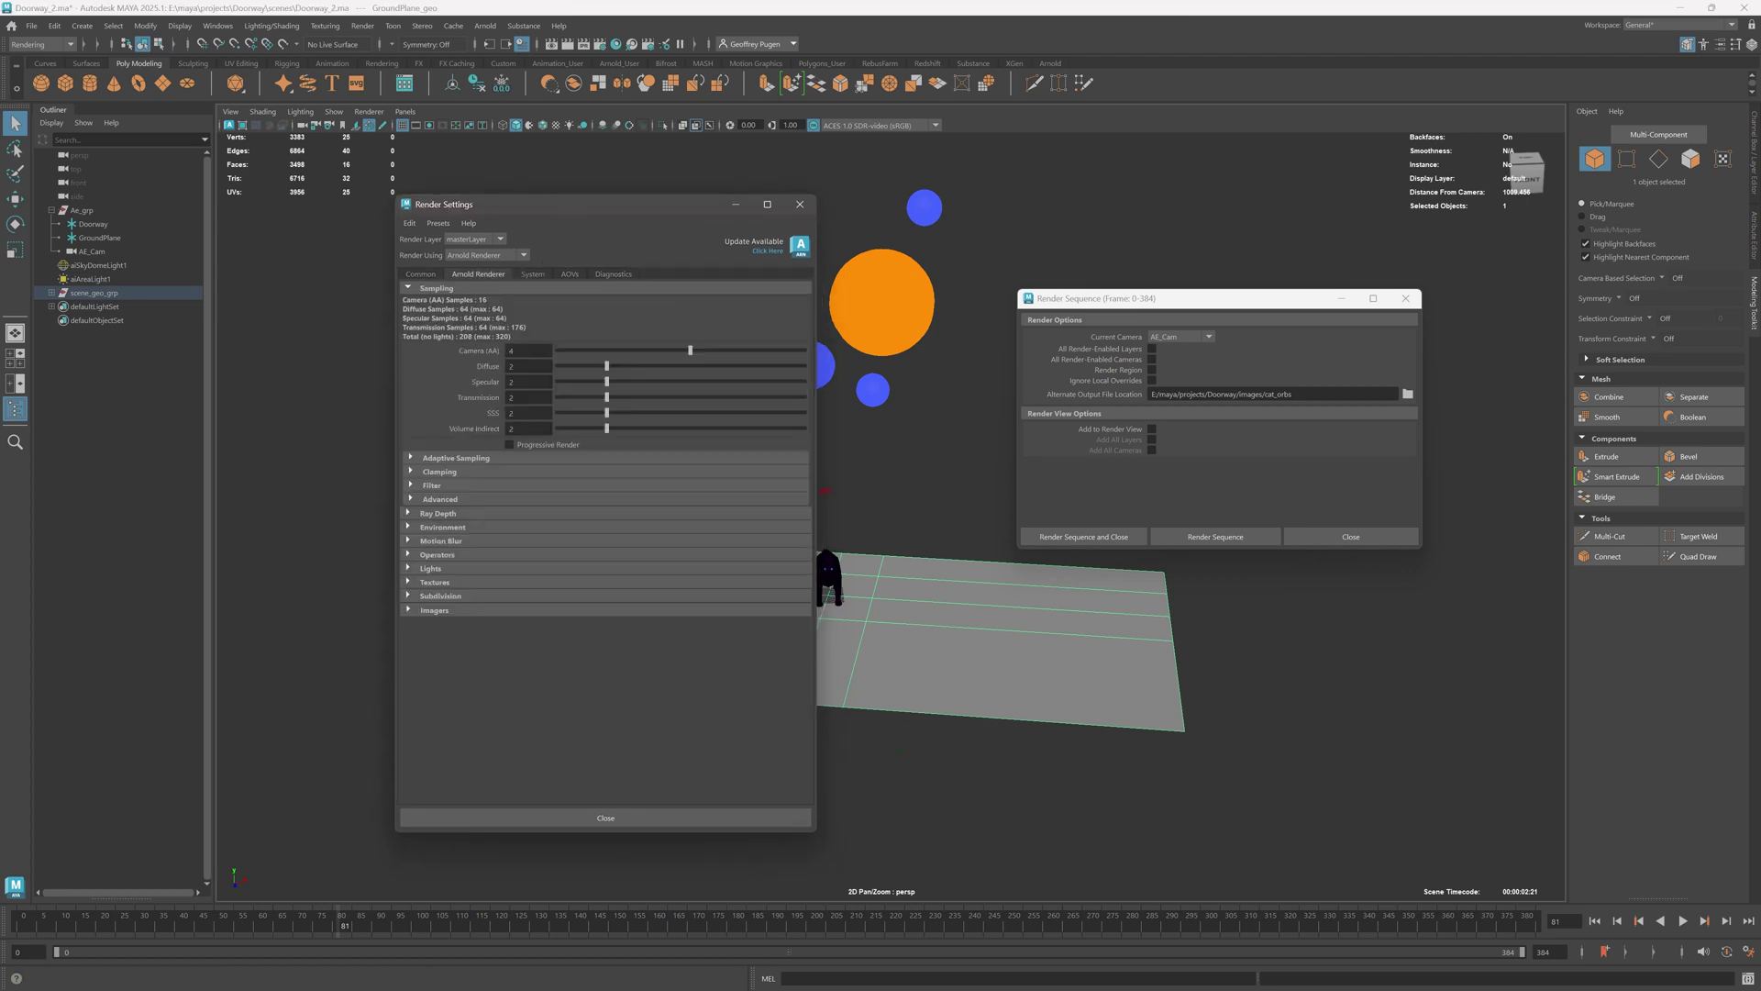
double_click(514, 350)
text(5)
key(Return)
click(424, 275)
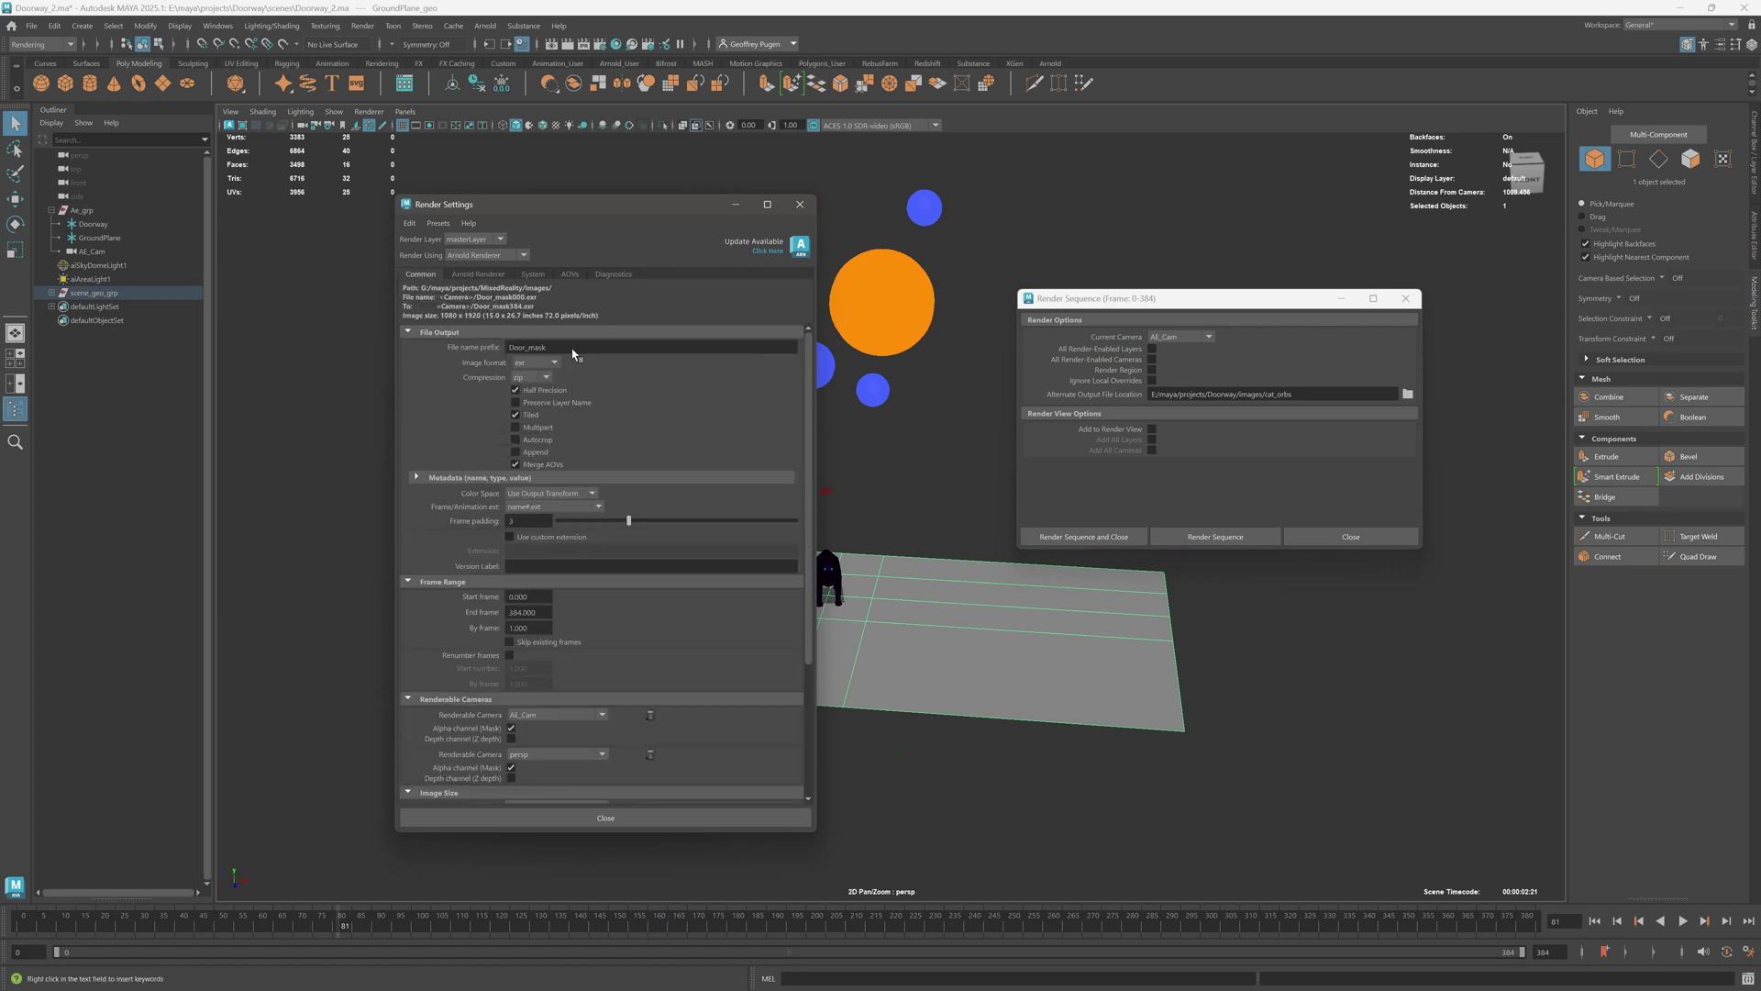
drag(570, 349, 494, 352)
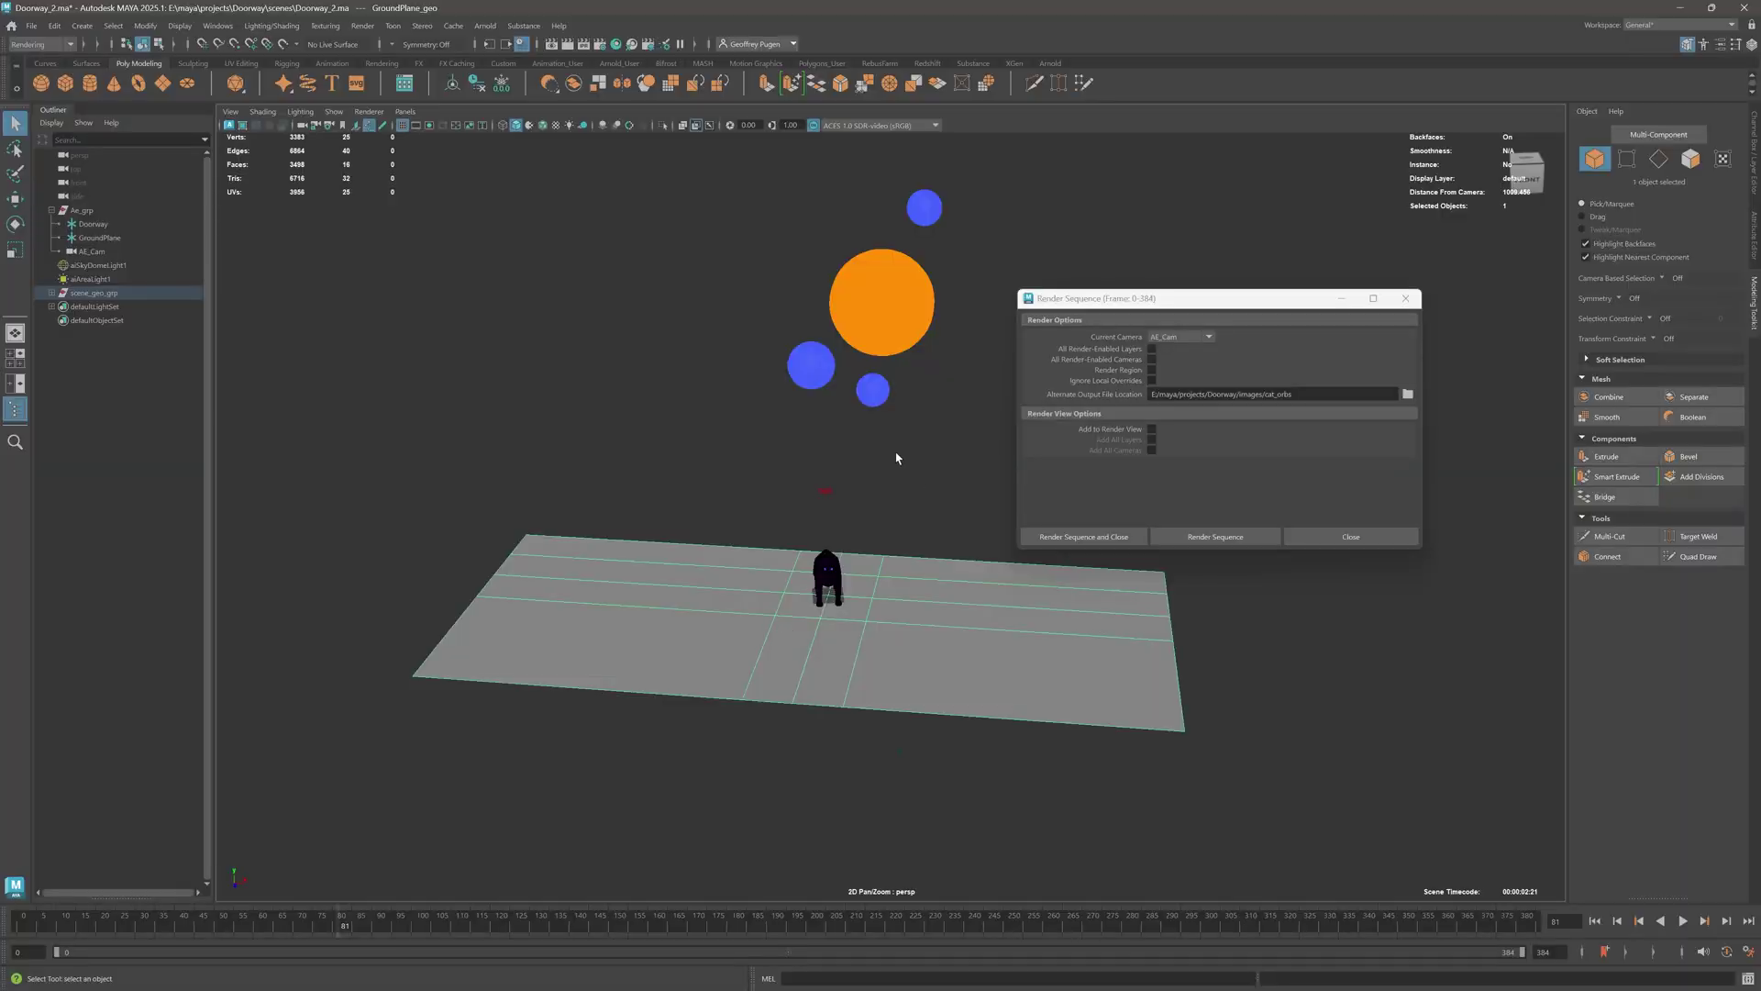
- Render the AE_Cam sequence to E:/maya/projects/Doorway/images/cat_orbs and close the Render Sequence options
drag(1218, 395, 1149, 396)
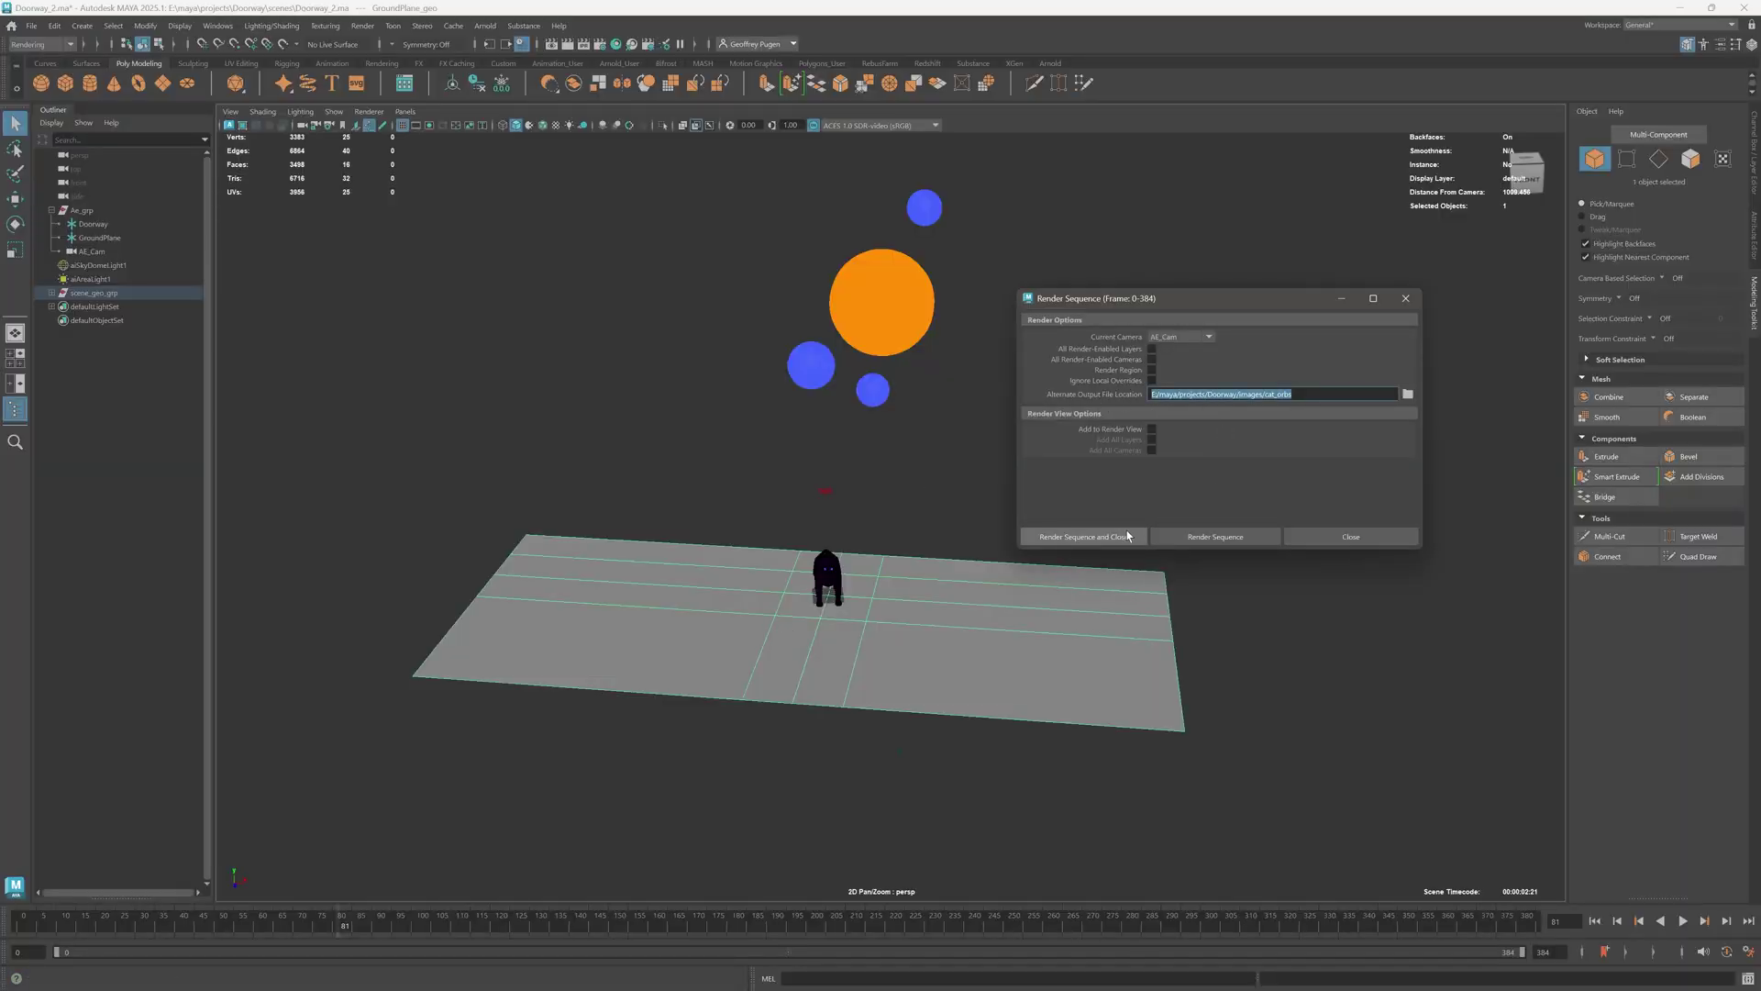
click(1277, 395)
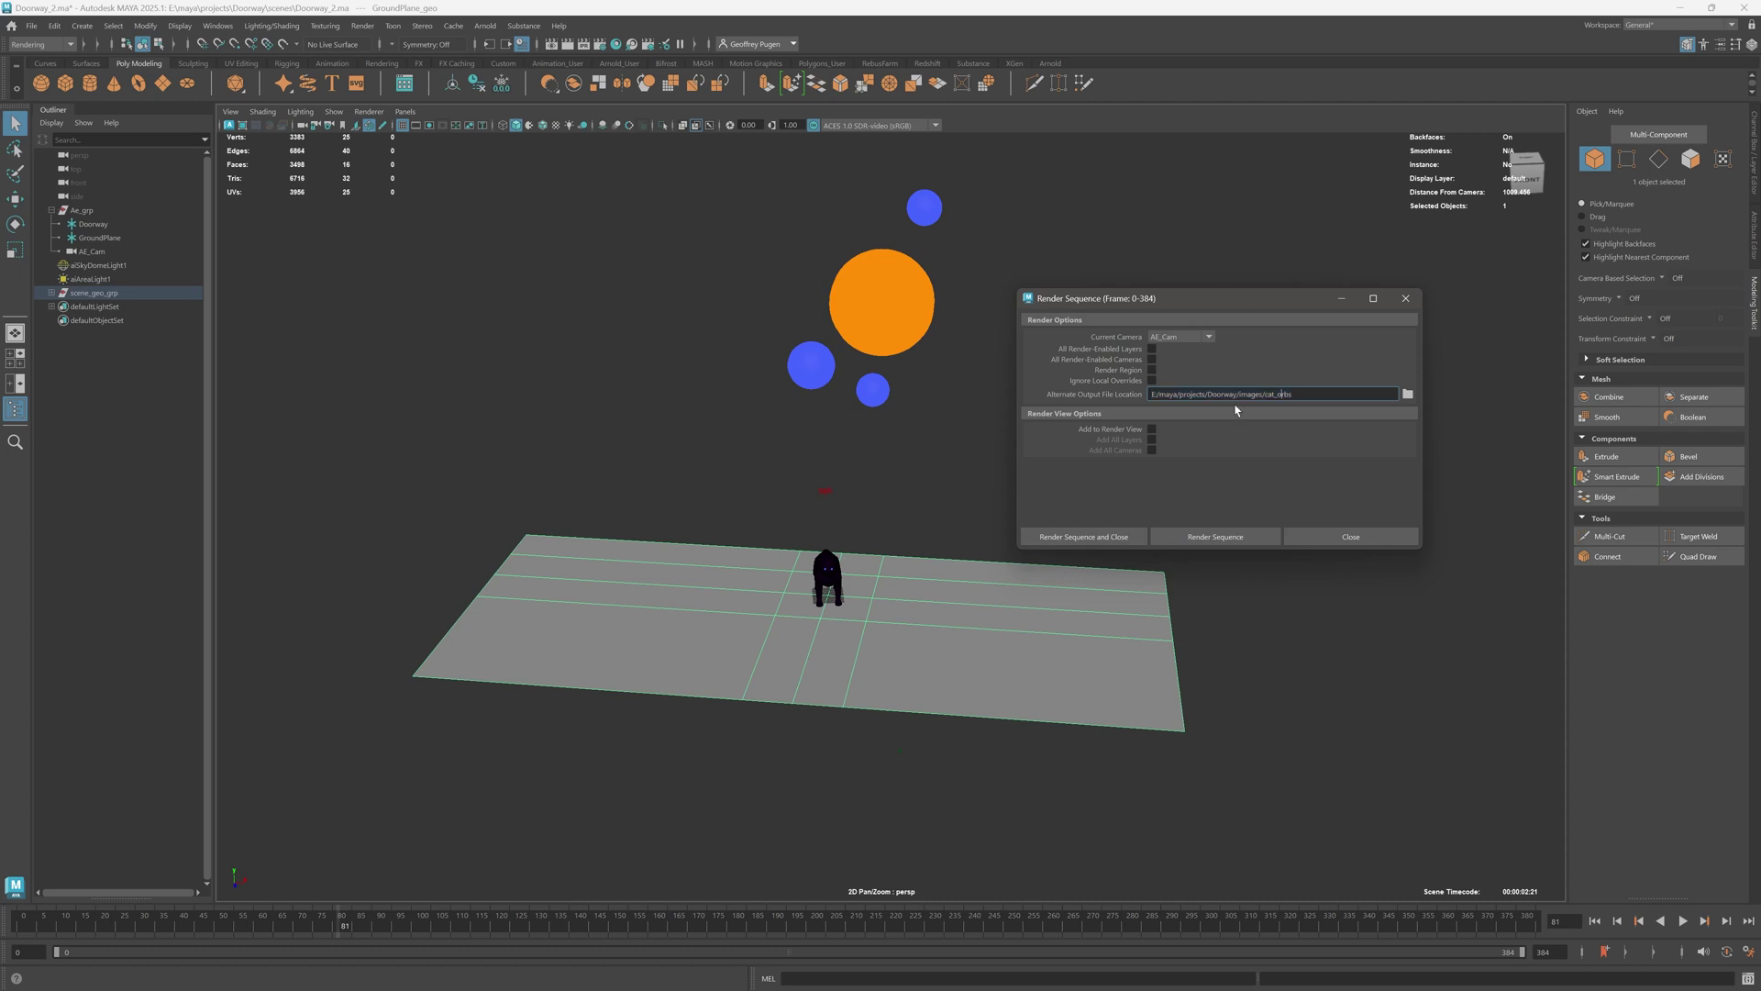
click(1084, 538)
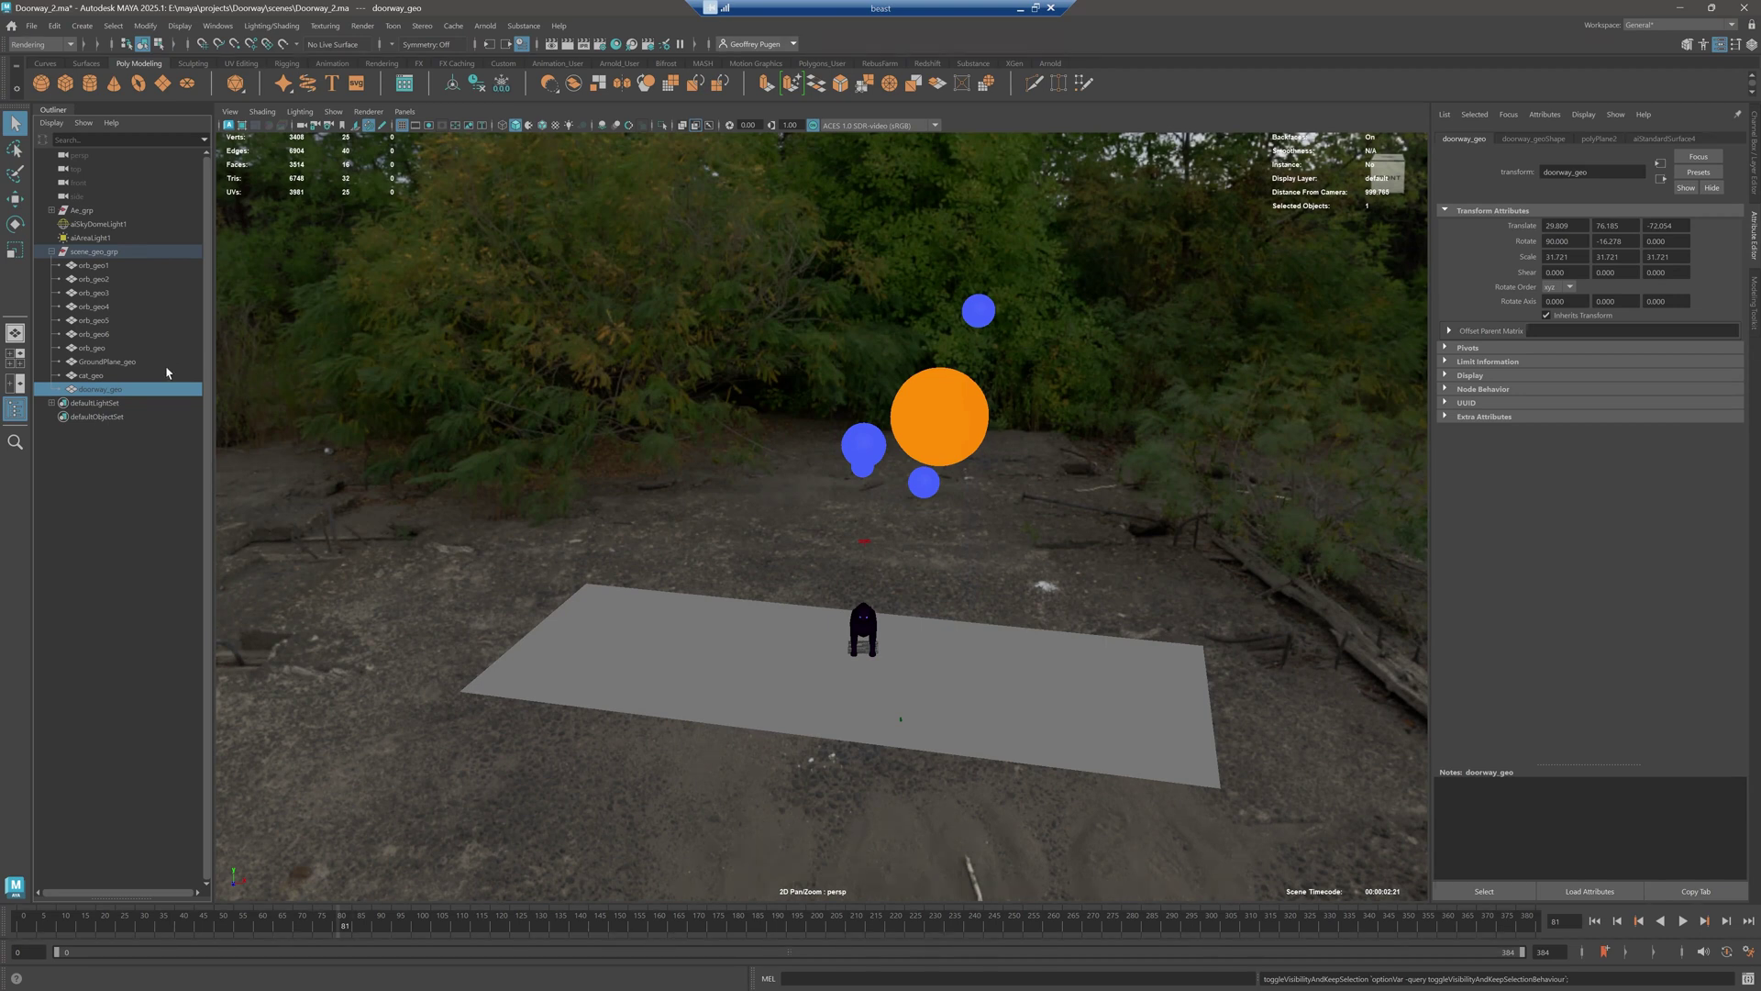
- Hide the cat, ground plane and all orb geometry, and unhide doorway_geo
click(108, 375)
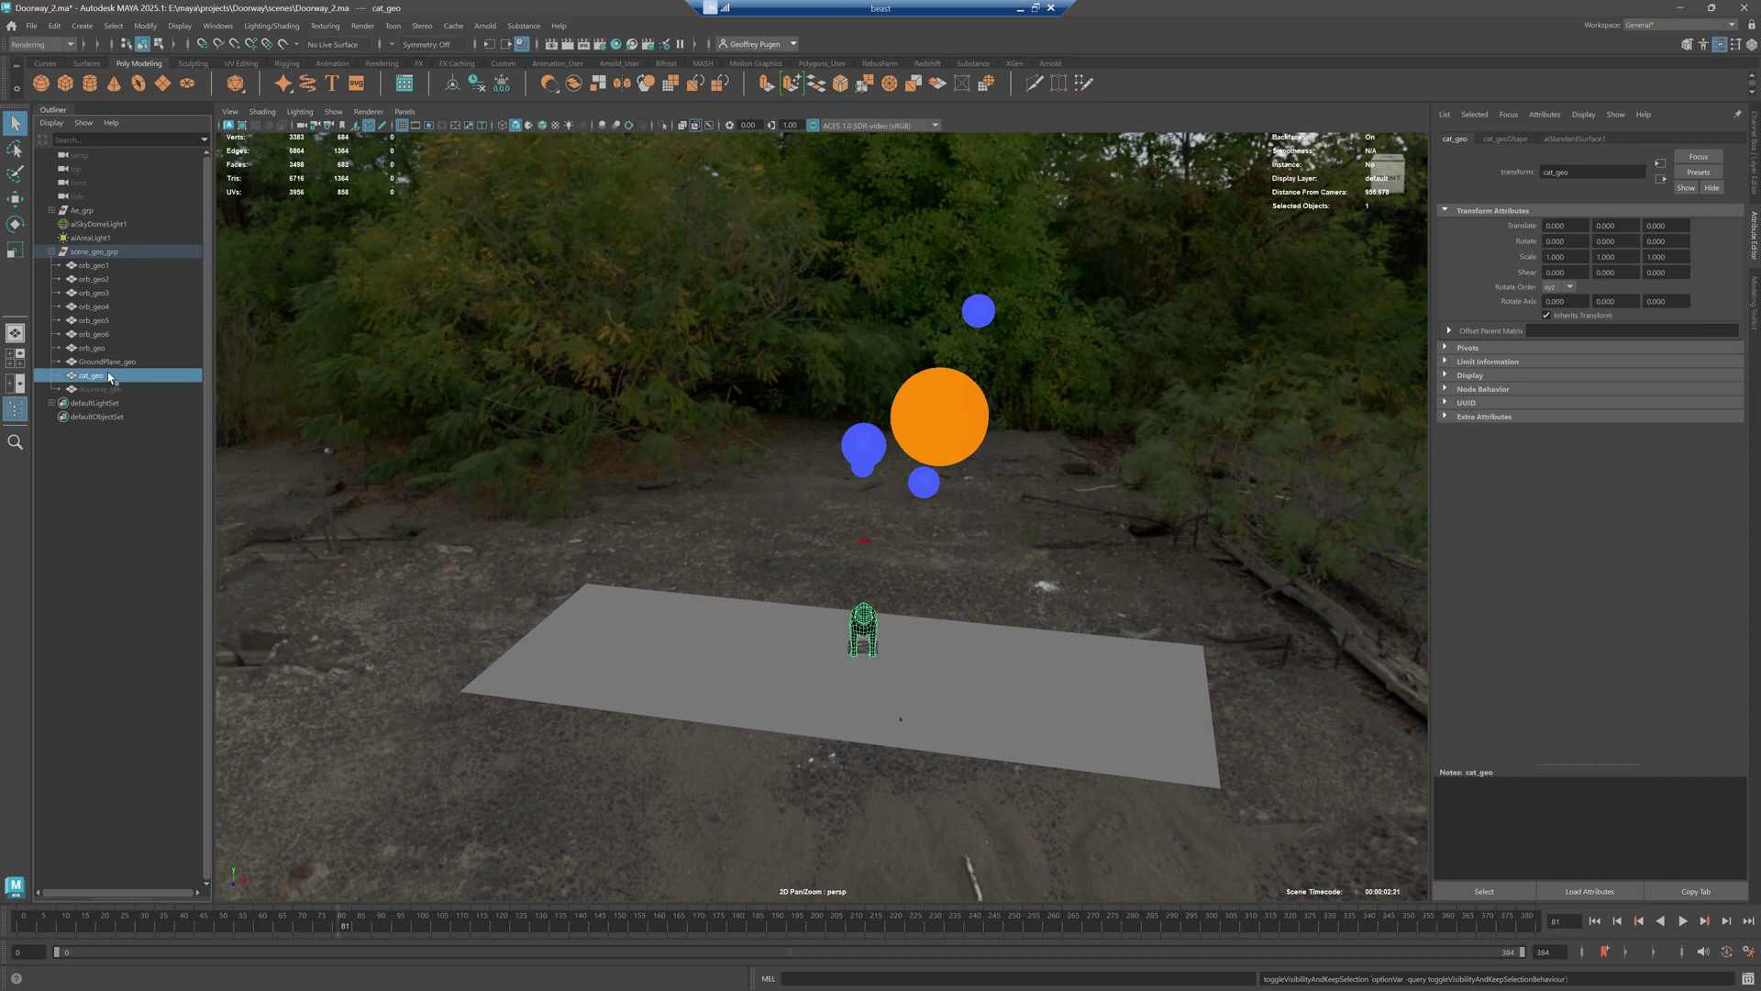
shift+click(104, 266)
key(h)
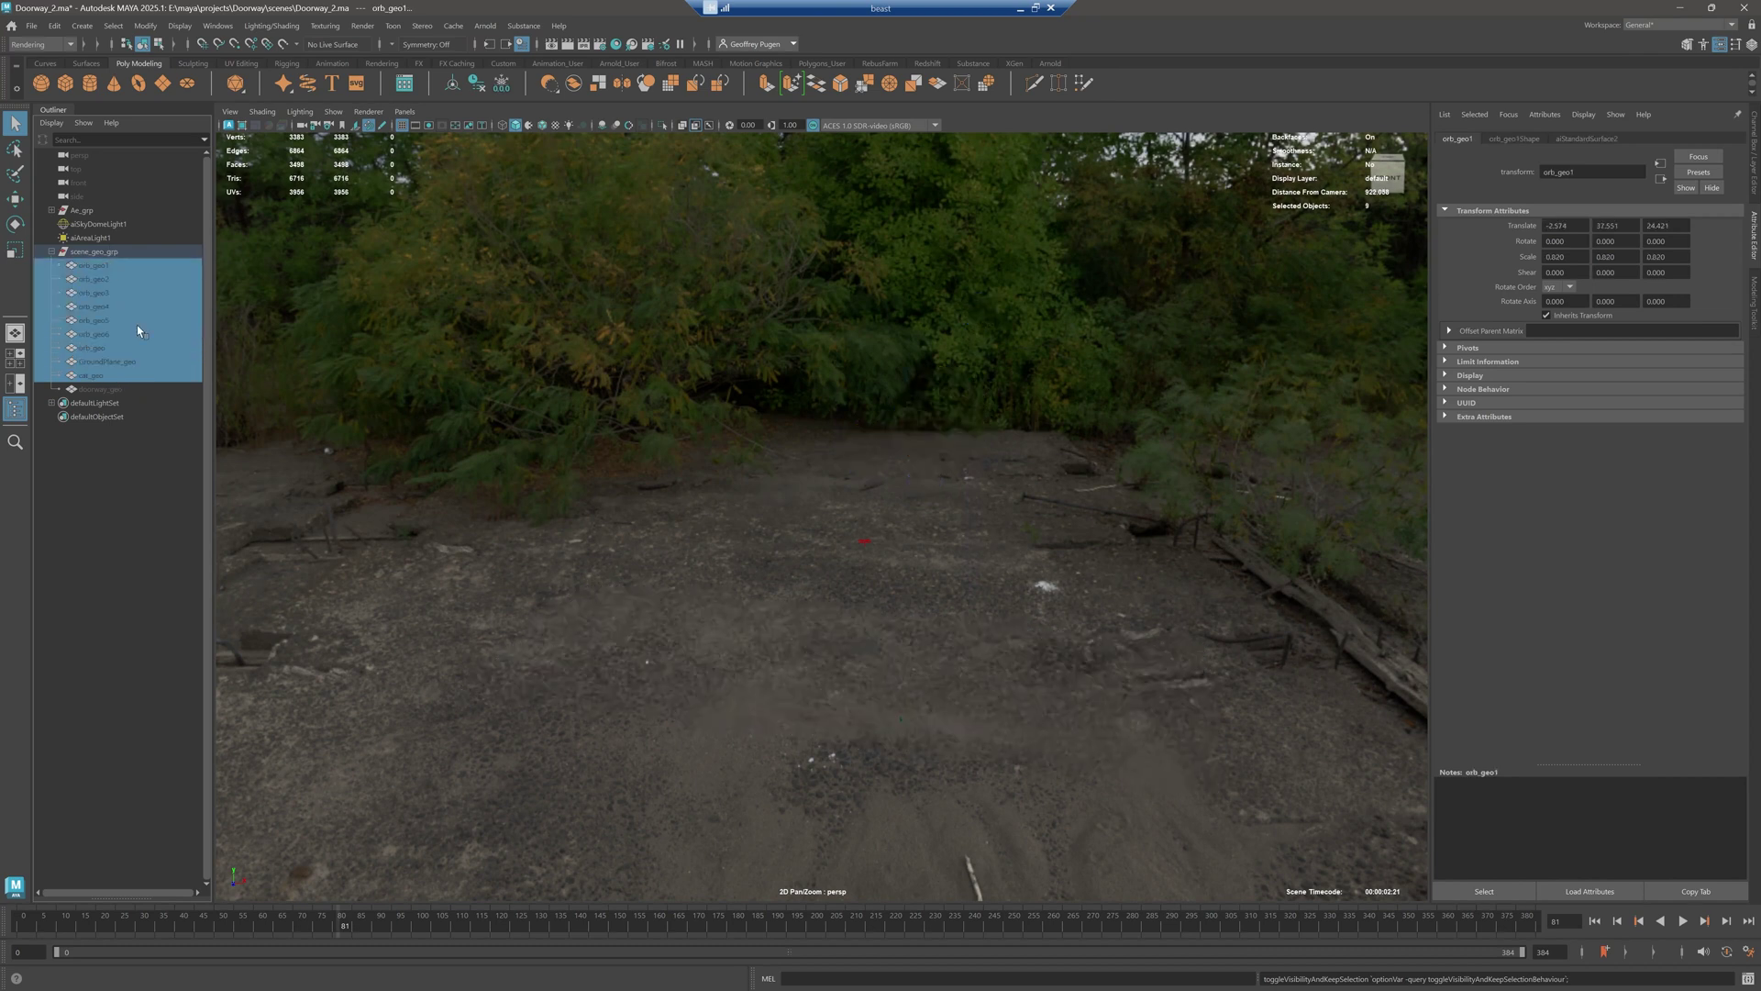
click(145, 389)
key(h)
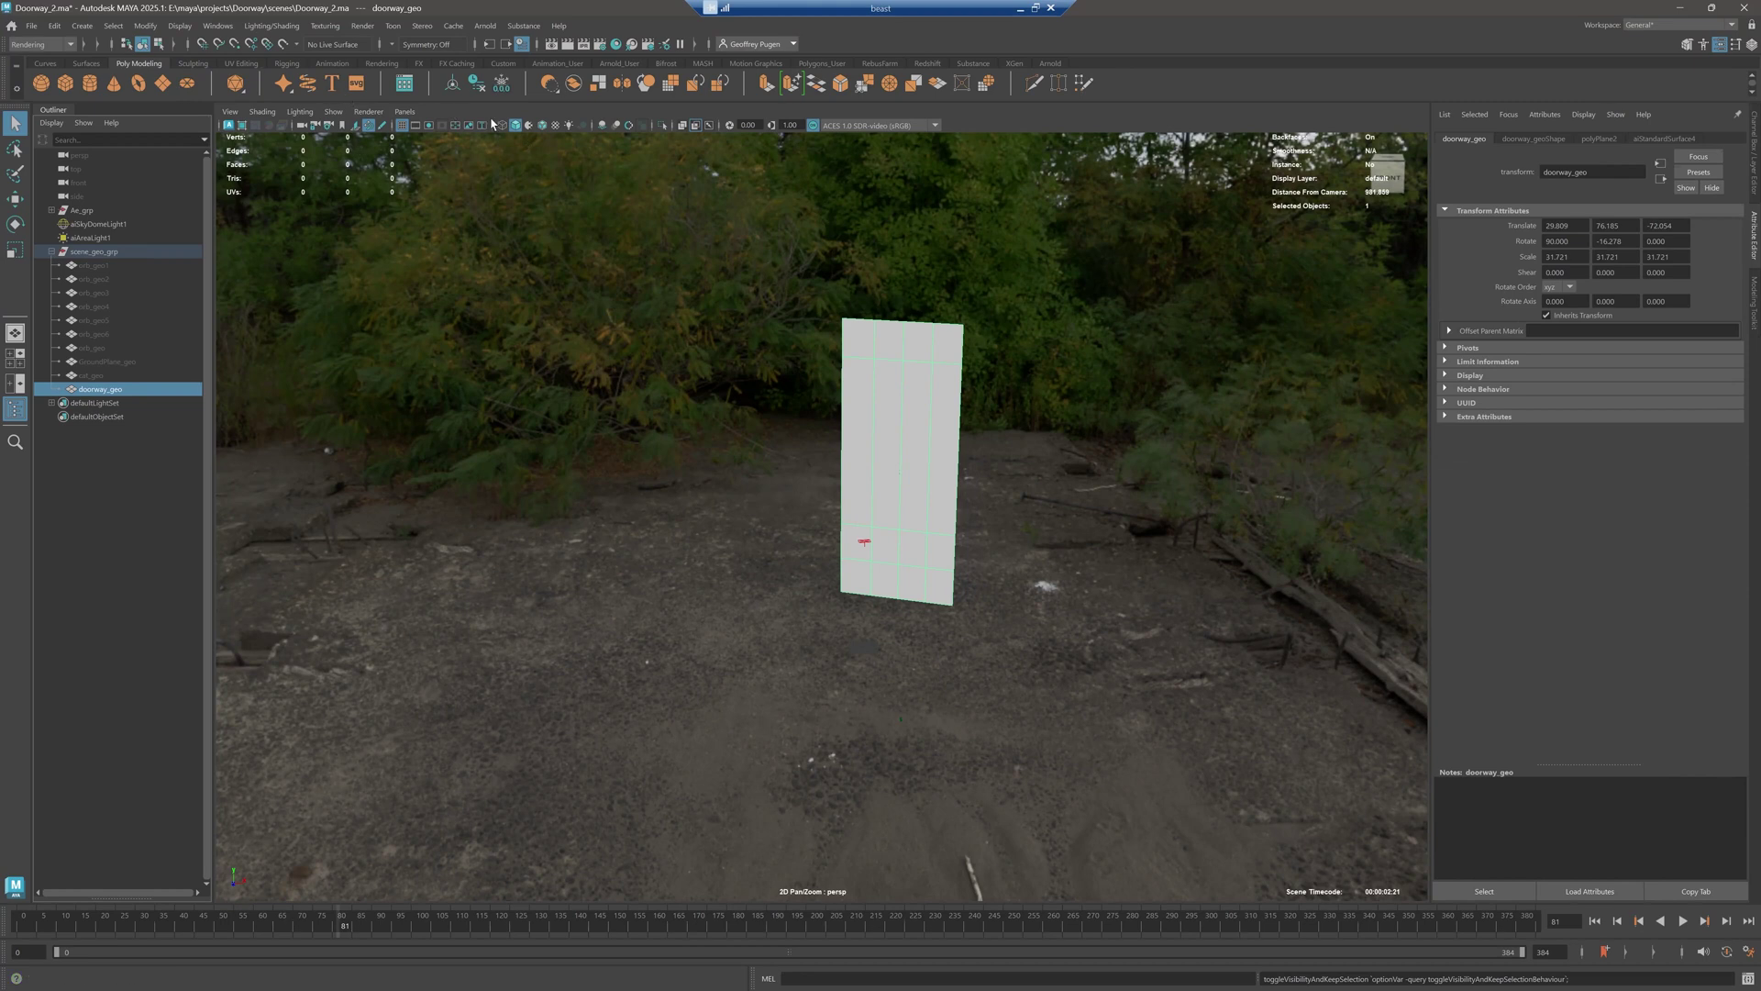
- Preview the isolated doorway from AE_CamShape in the Arnold RenderView, then close the preview
click(363, 27)
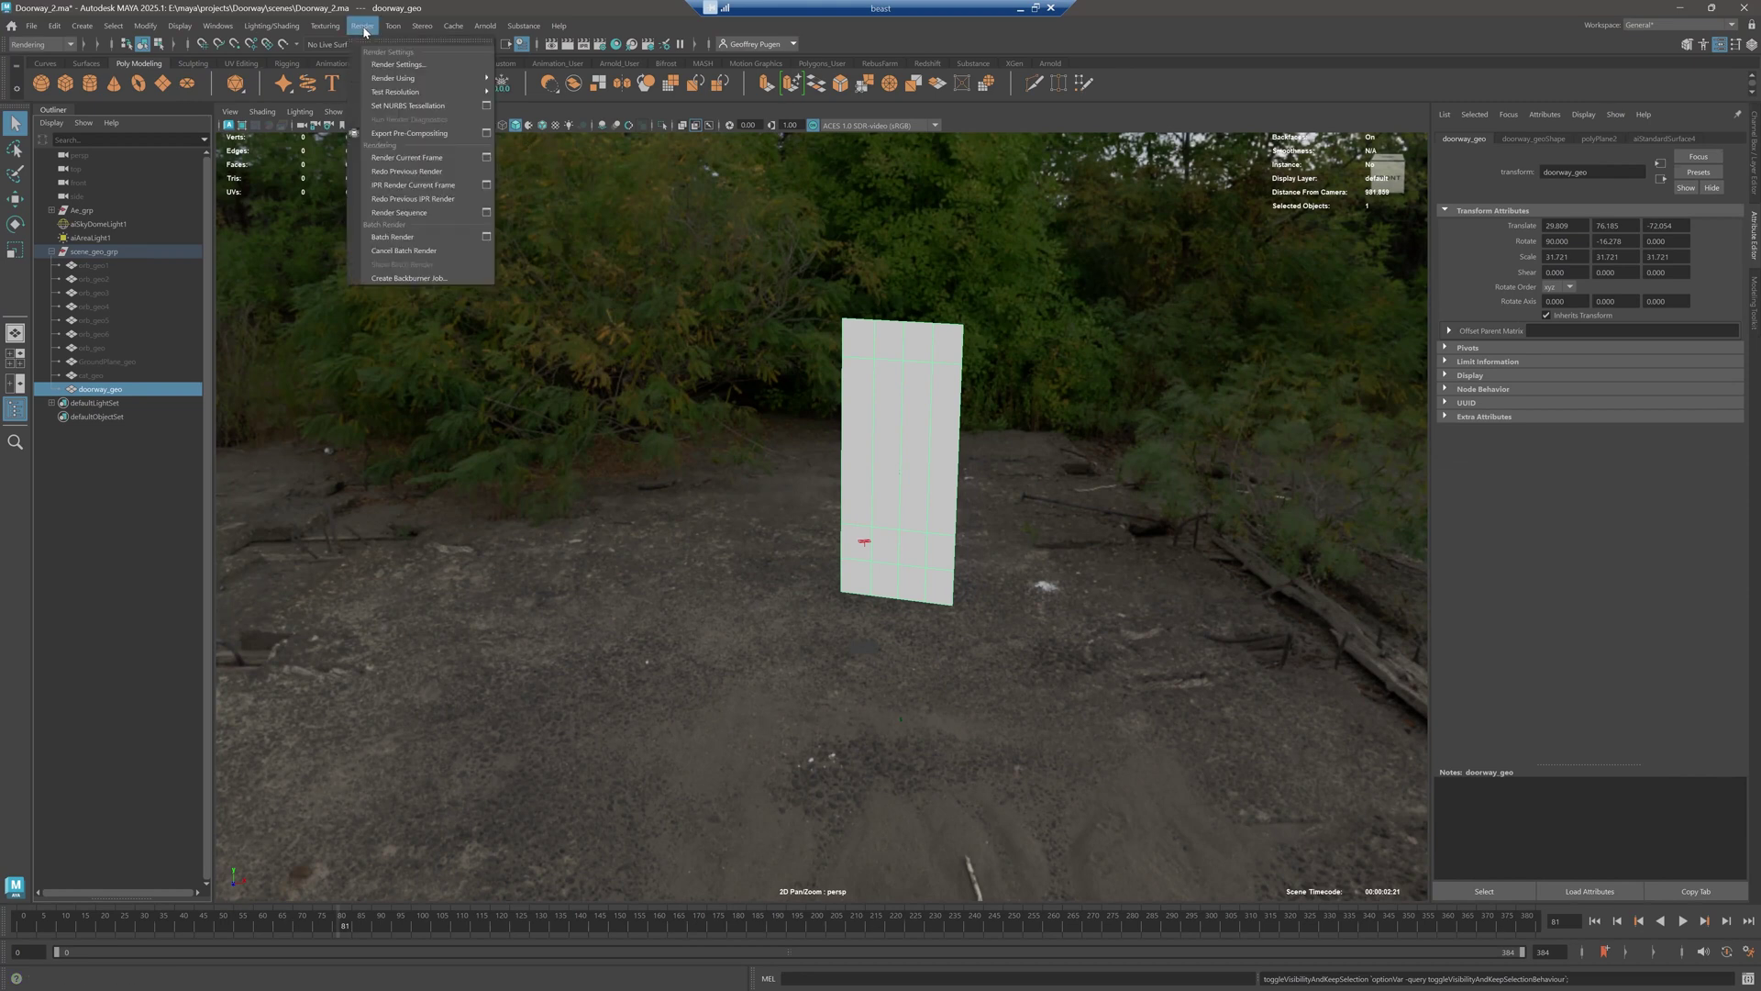
mouse_move(486, 26)
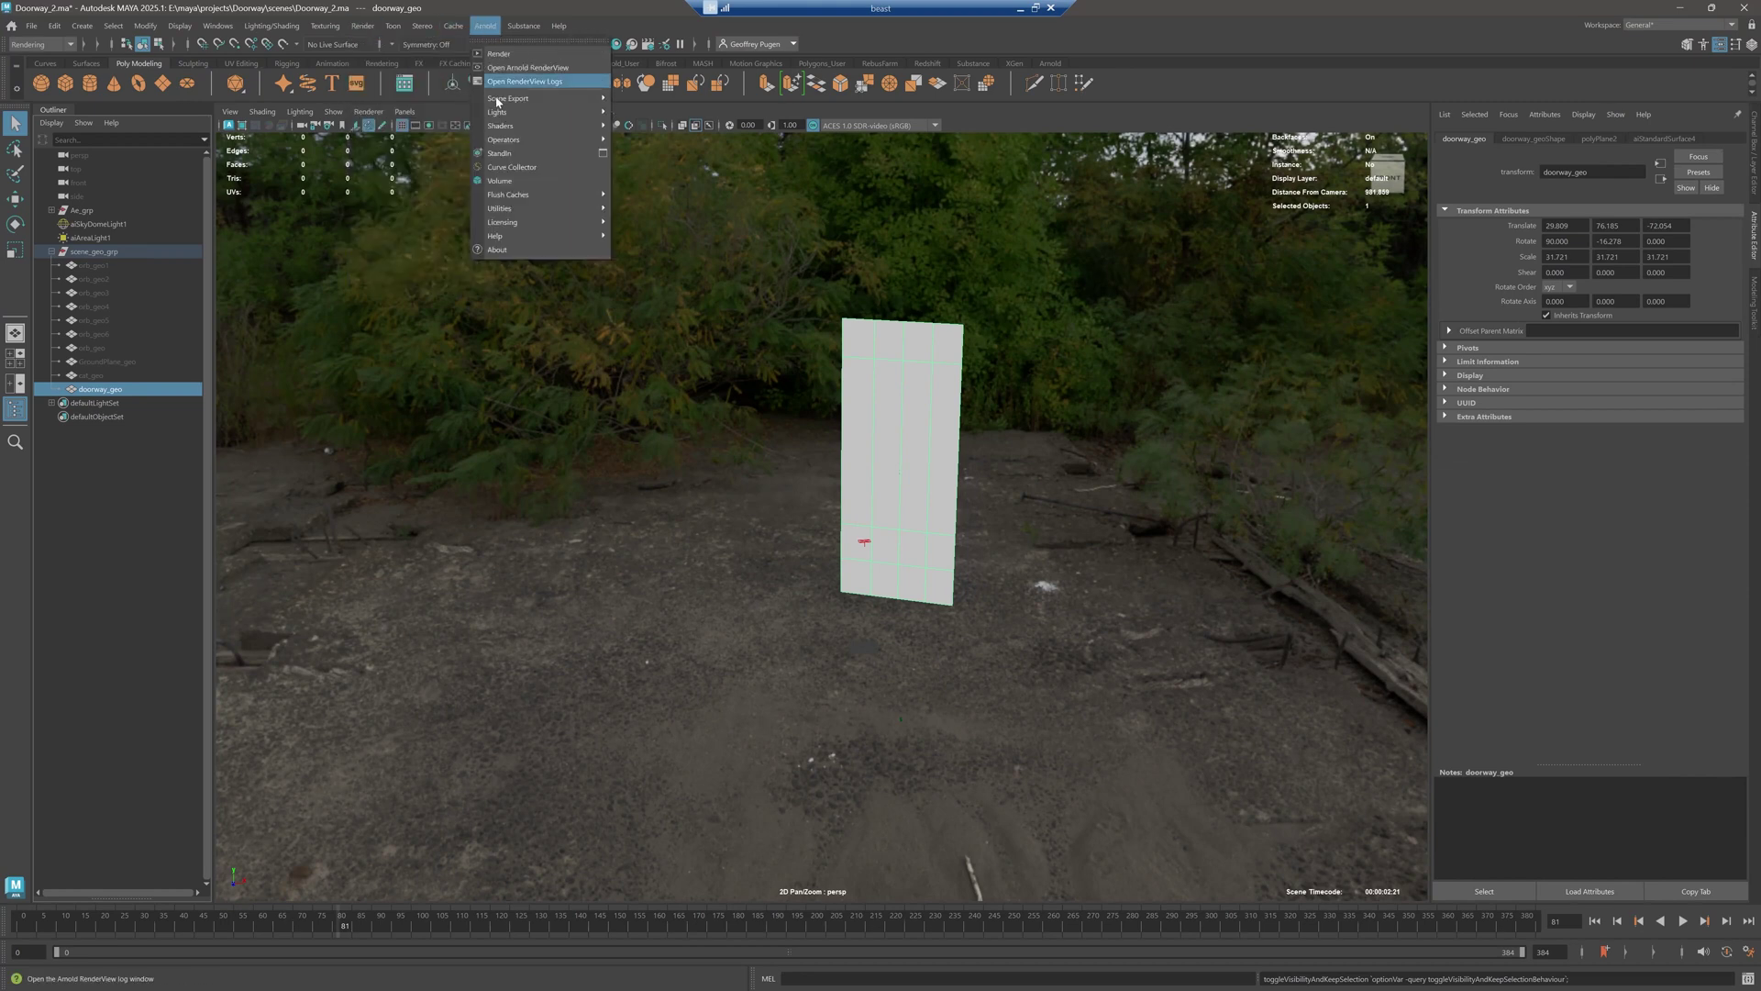
click(528, 68)
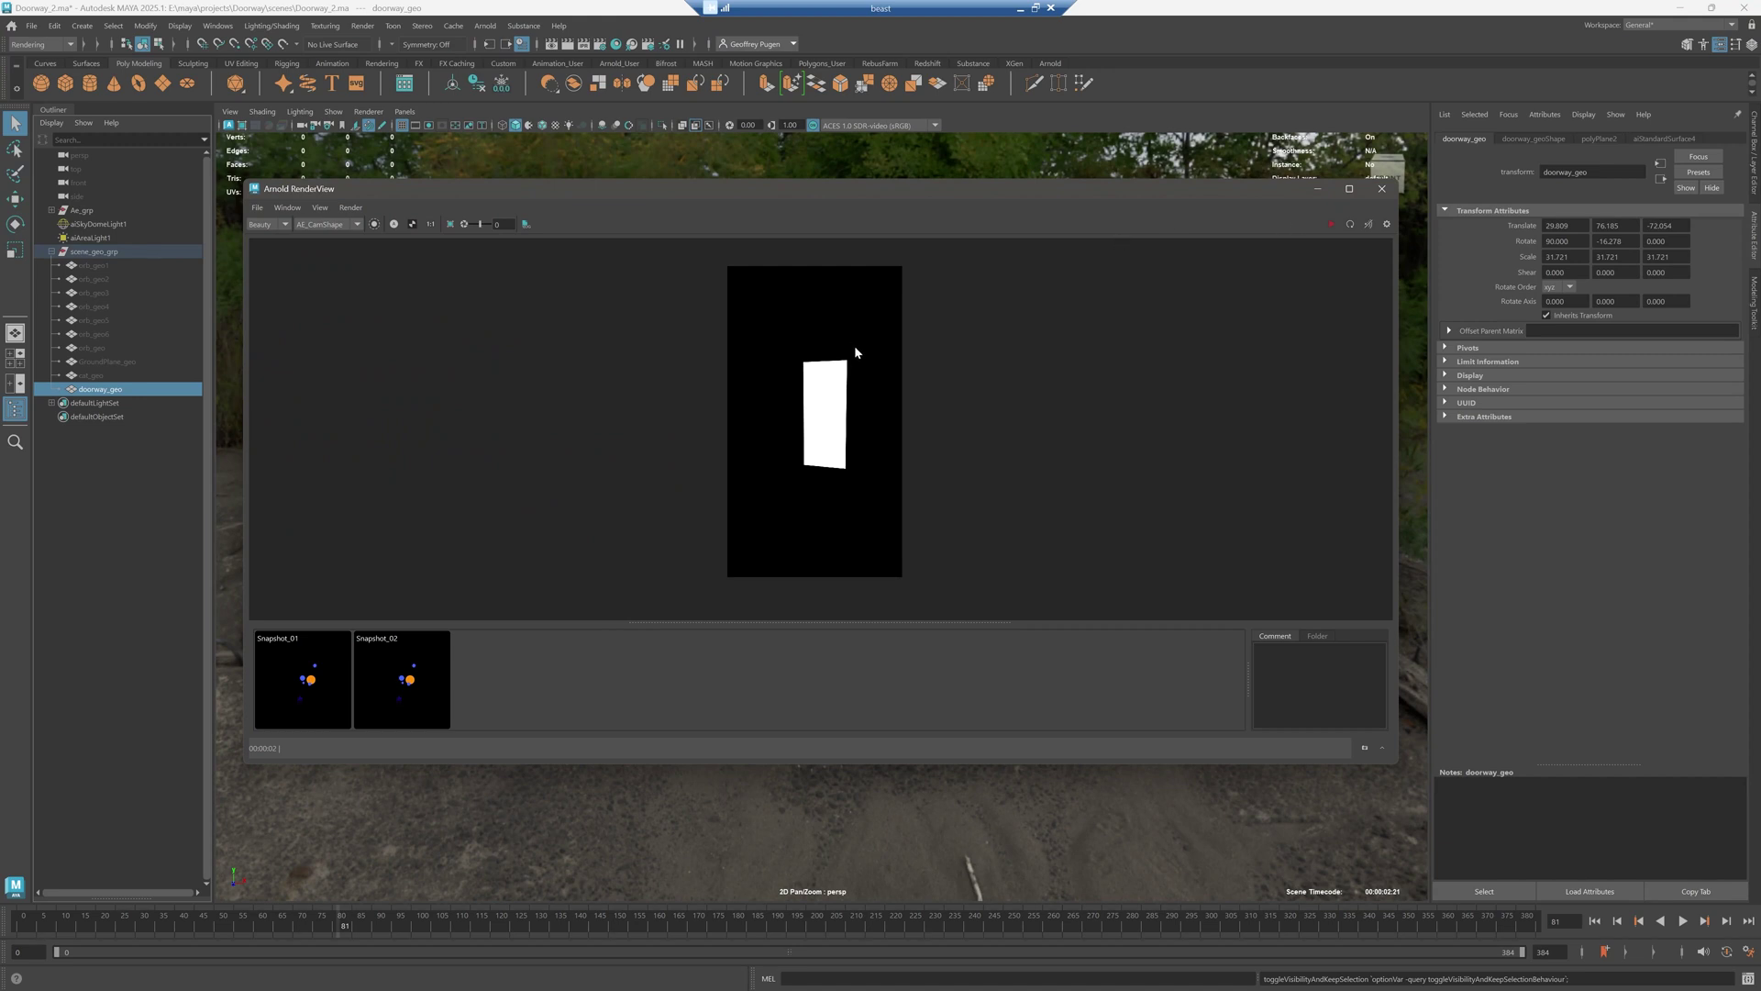
click(1381, 188)
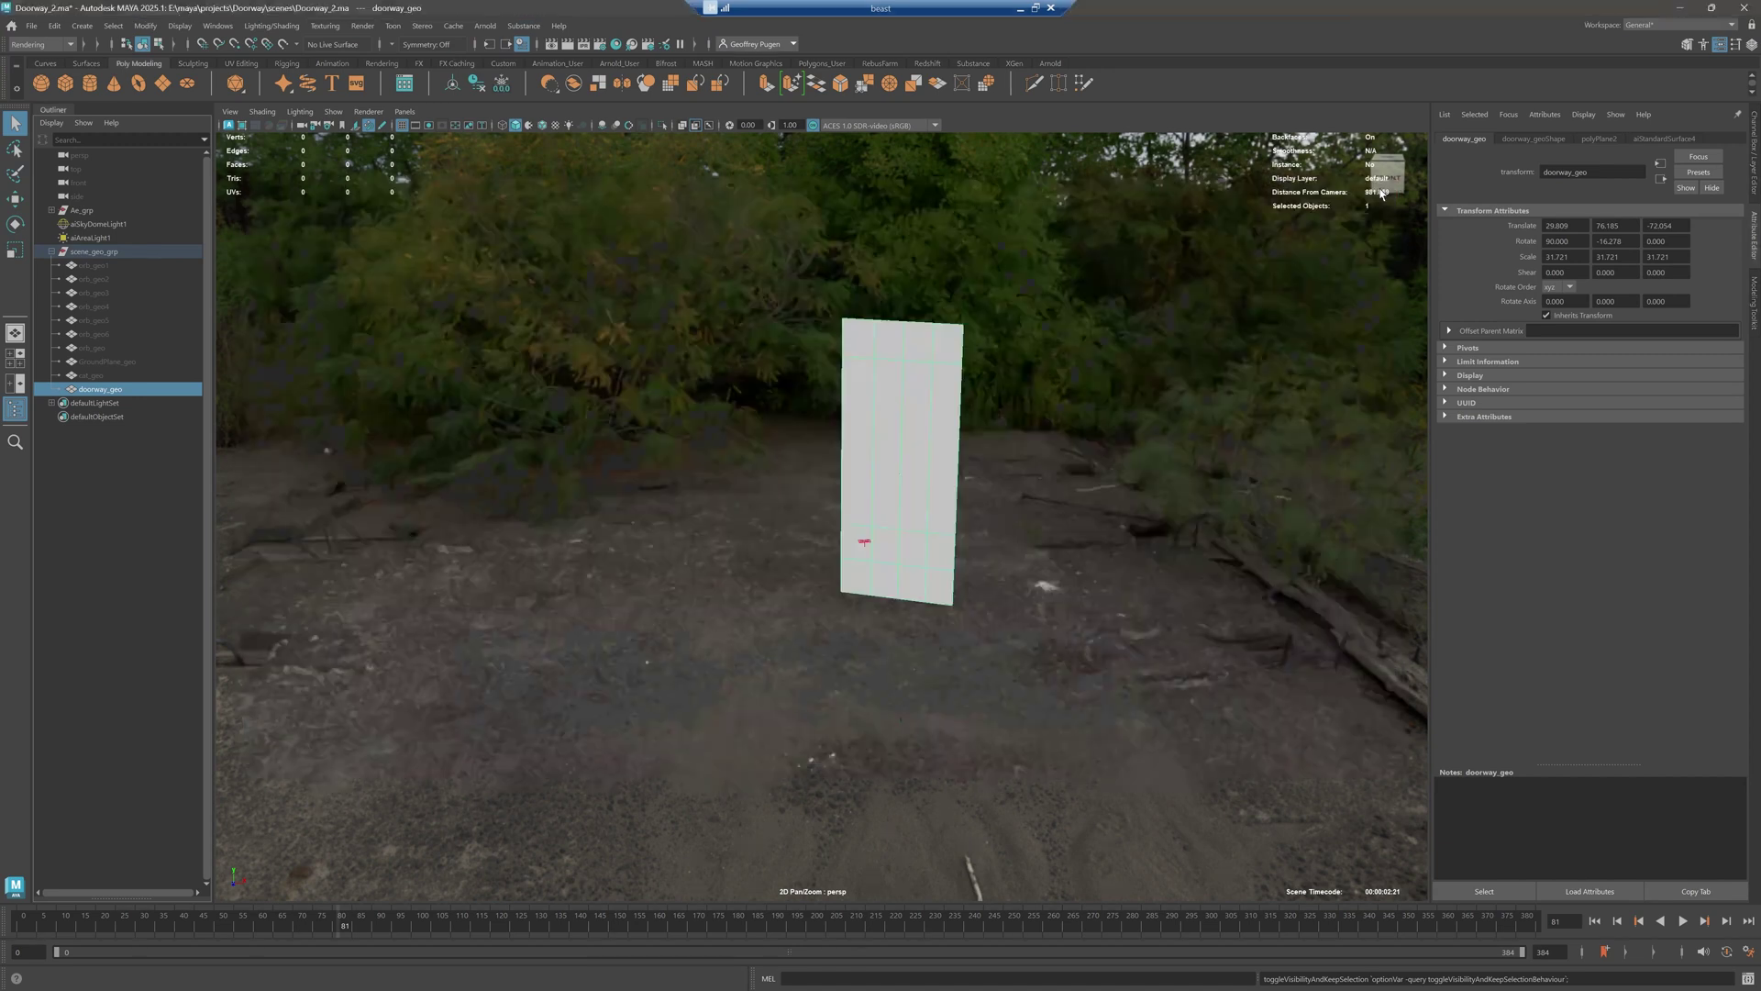
- Check the Door_mask file name prefix and output settings in the Render Settings
click(362, 26)
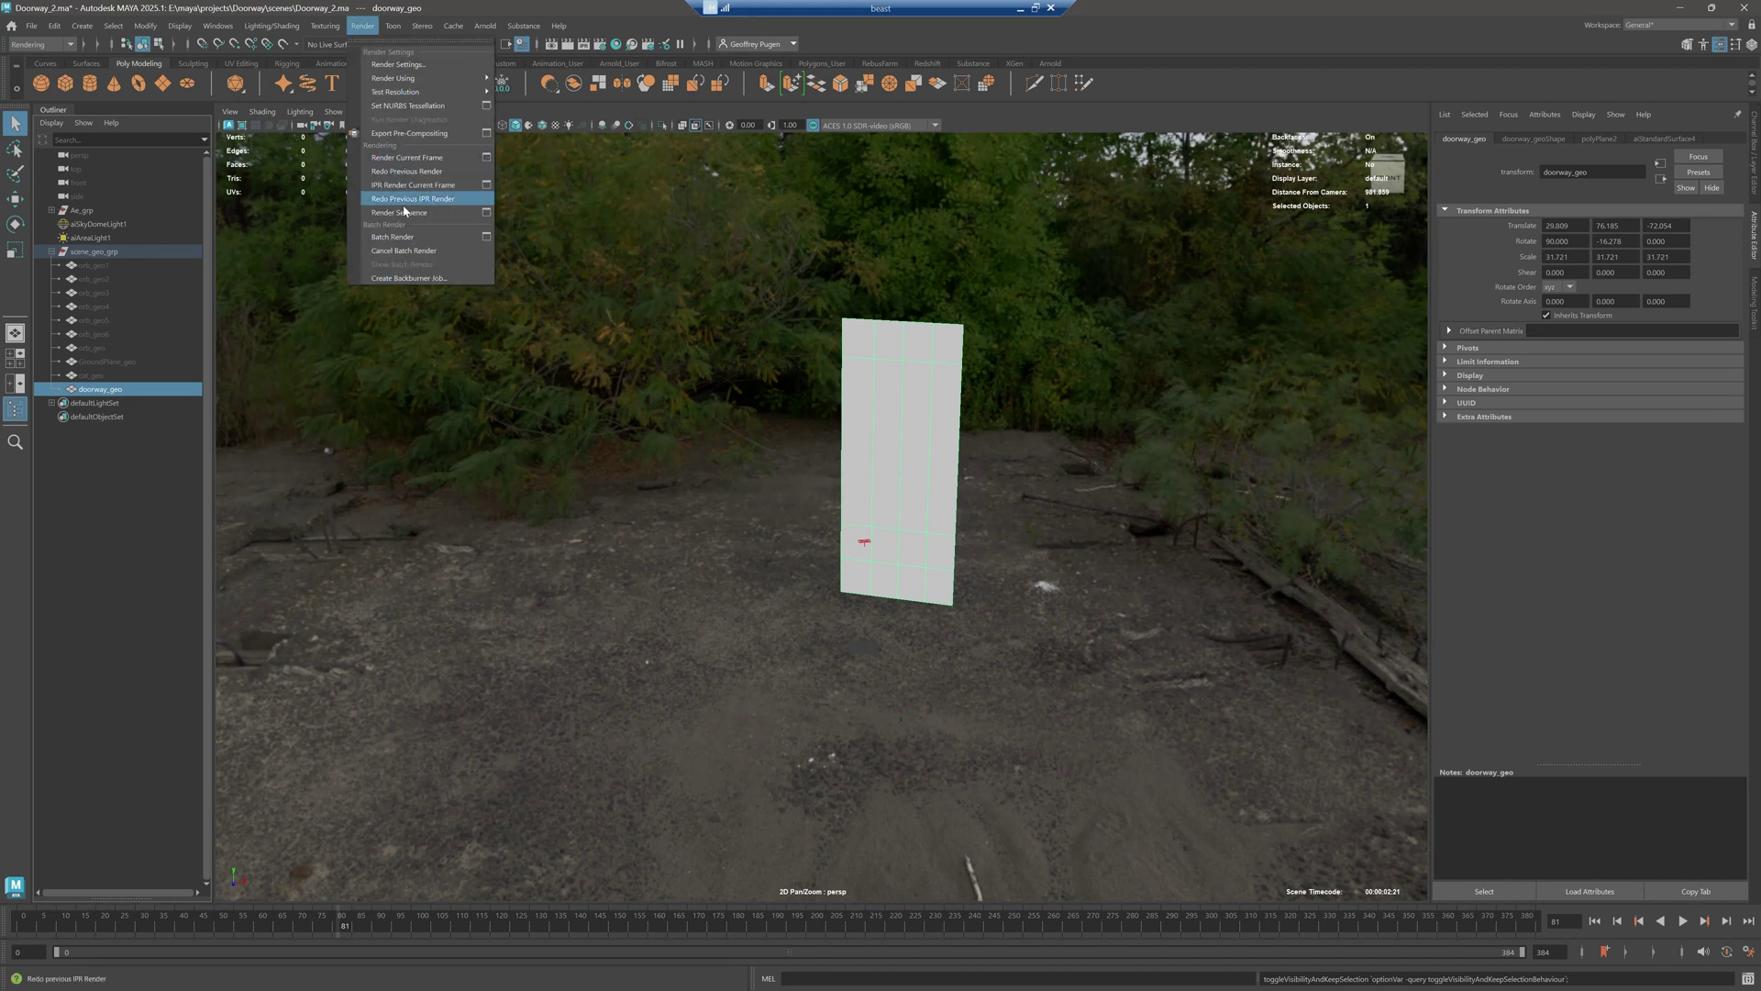
click(655, 40)
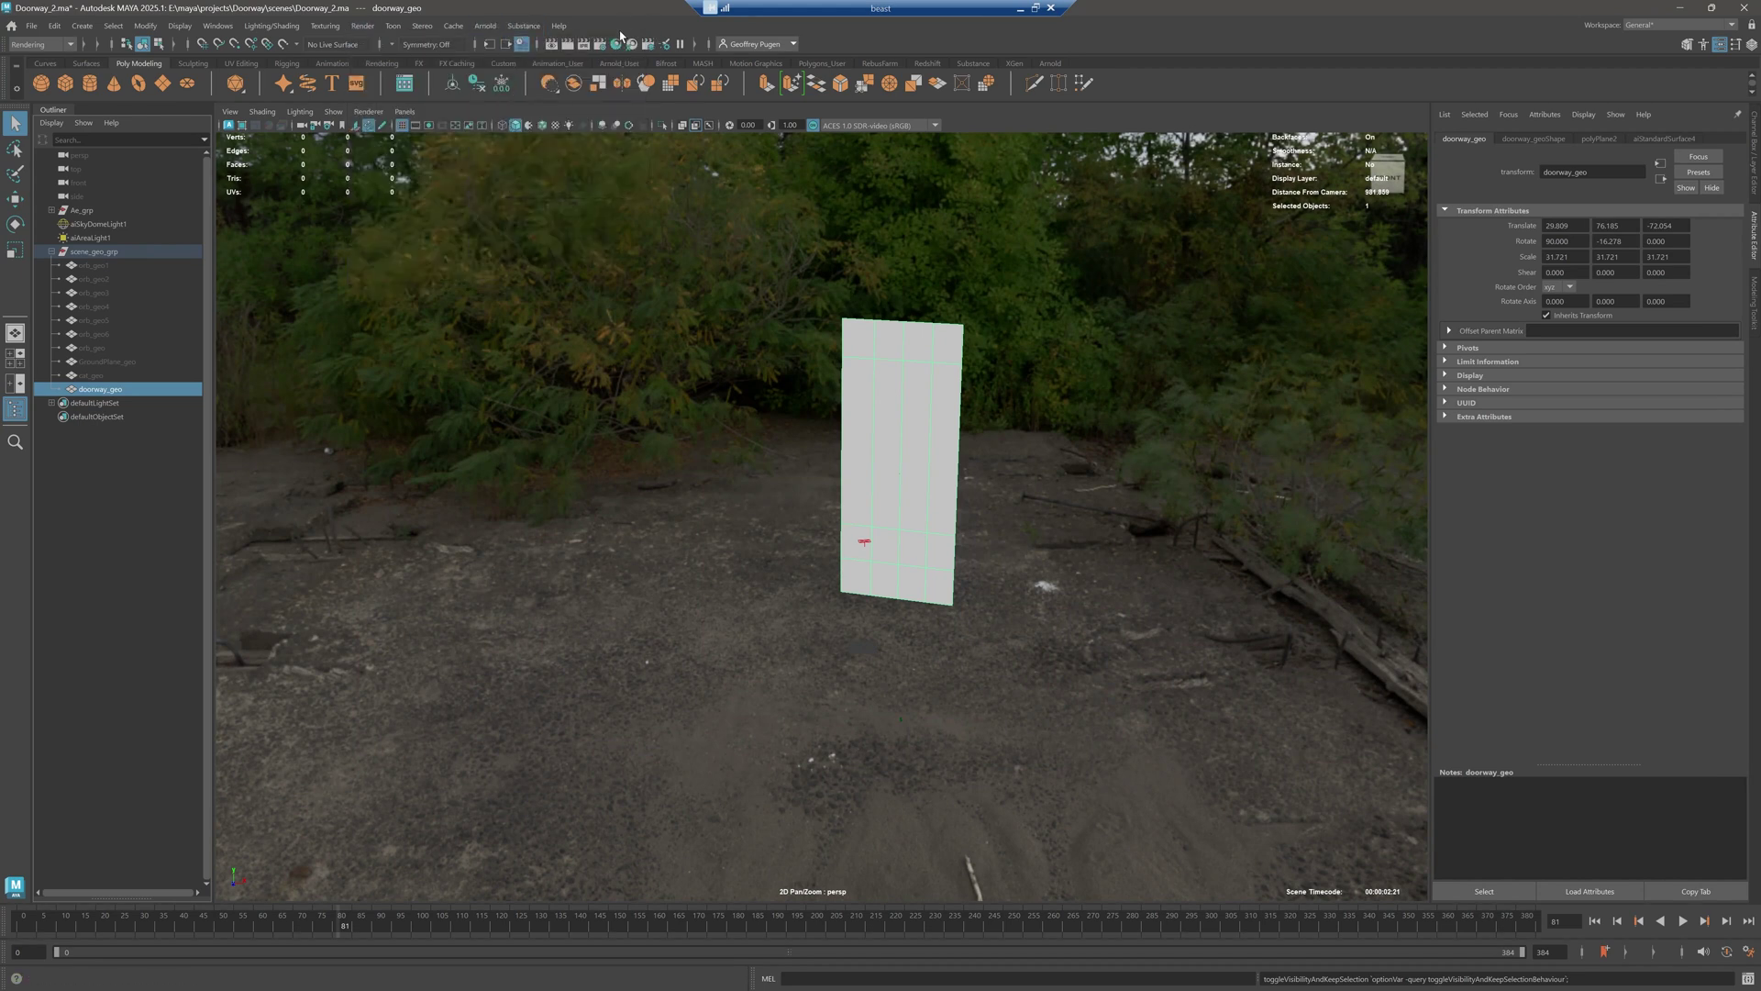
click(600, 44)
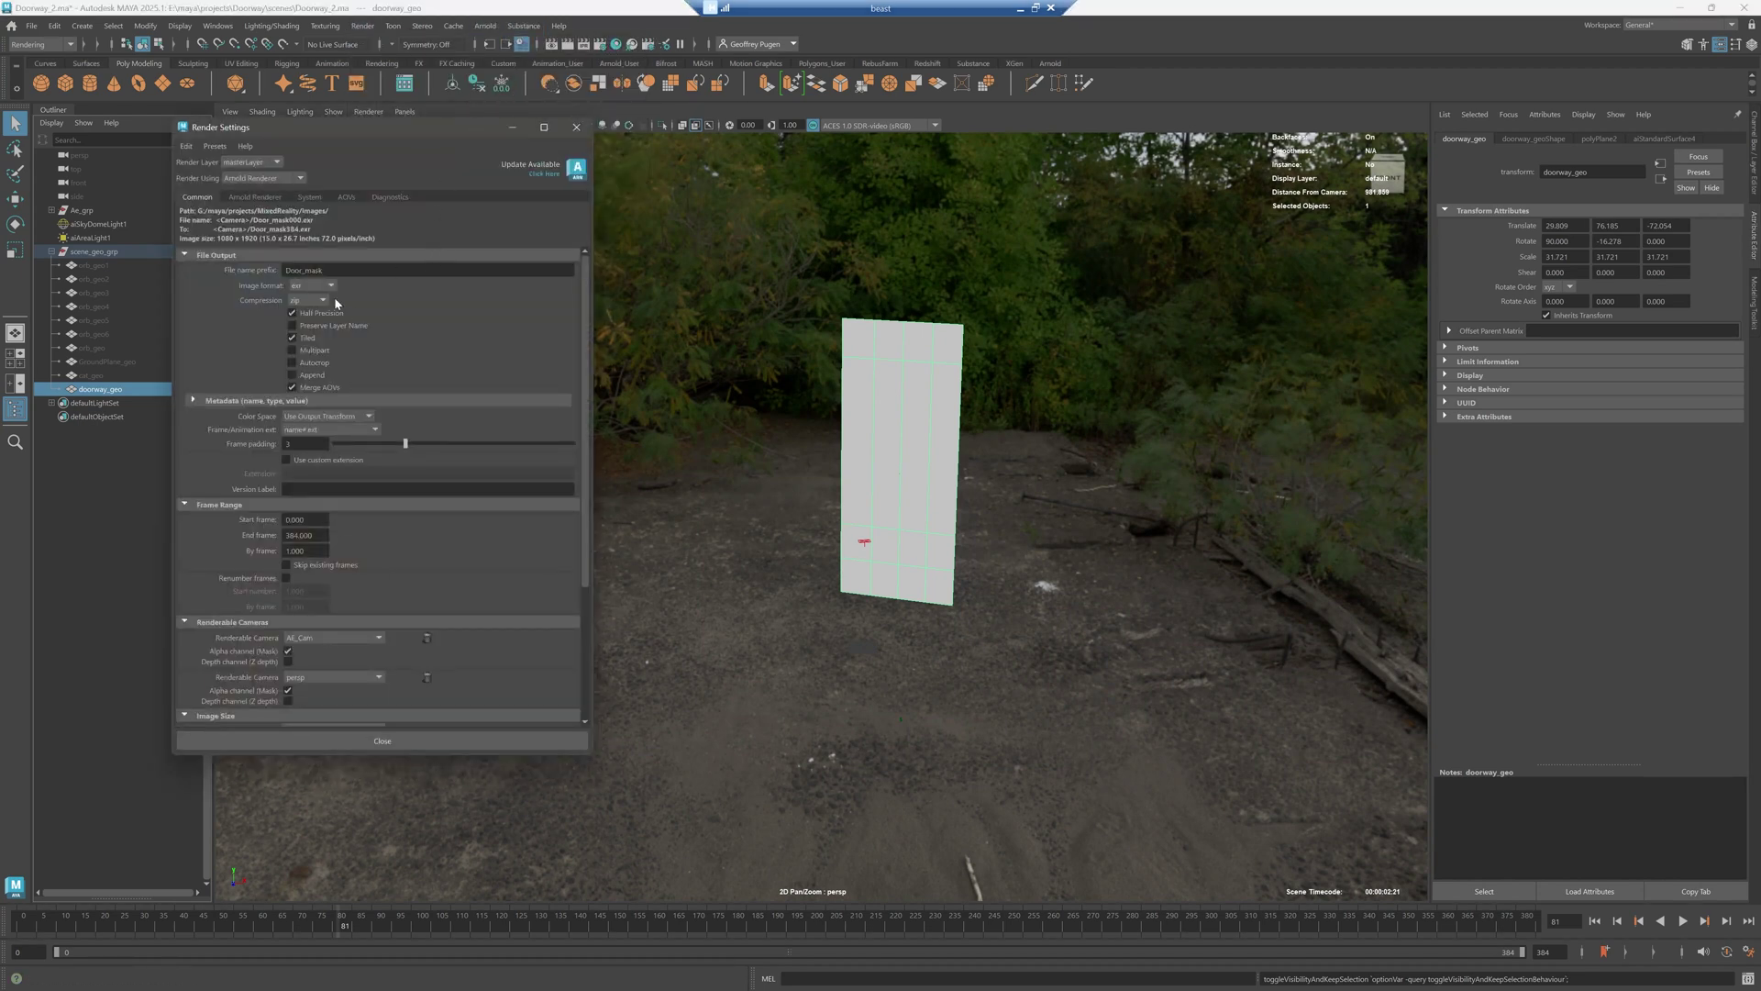
click(302, 271)
click(404, 742)
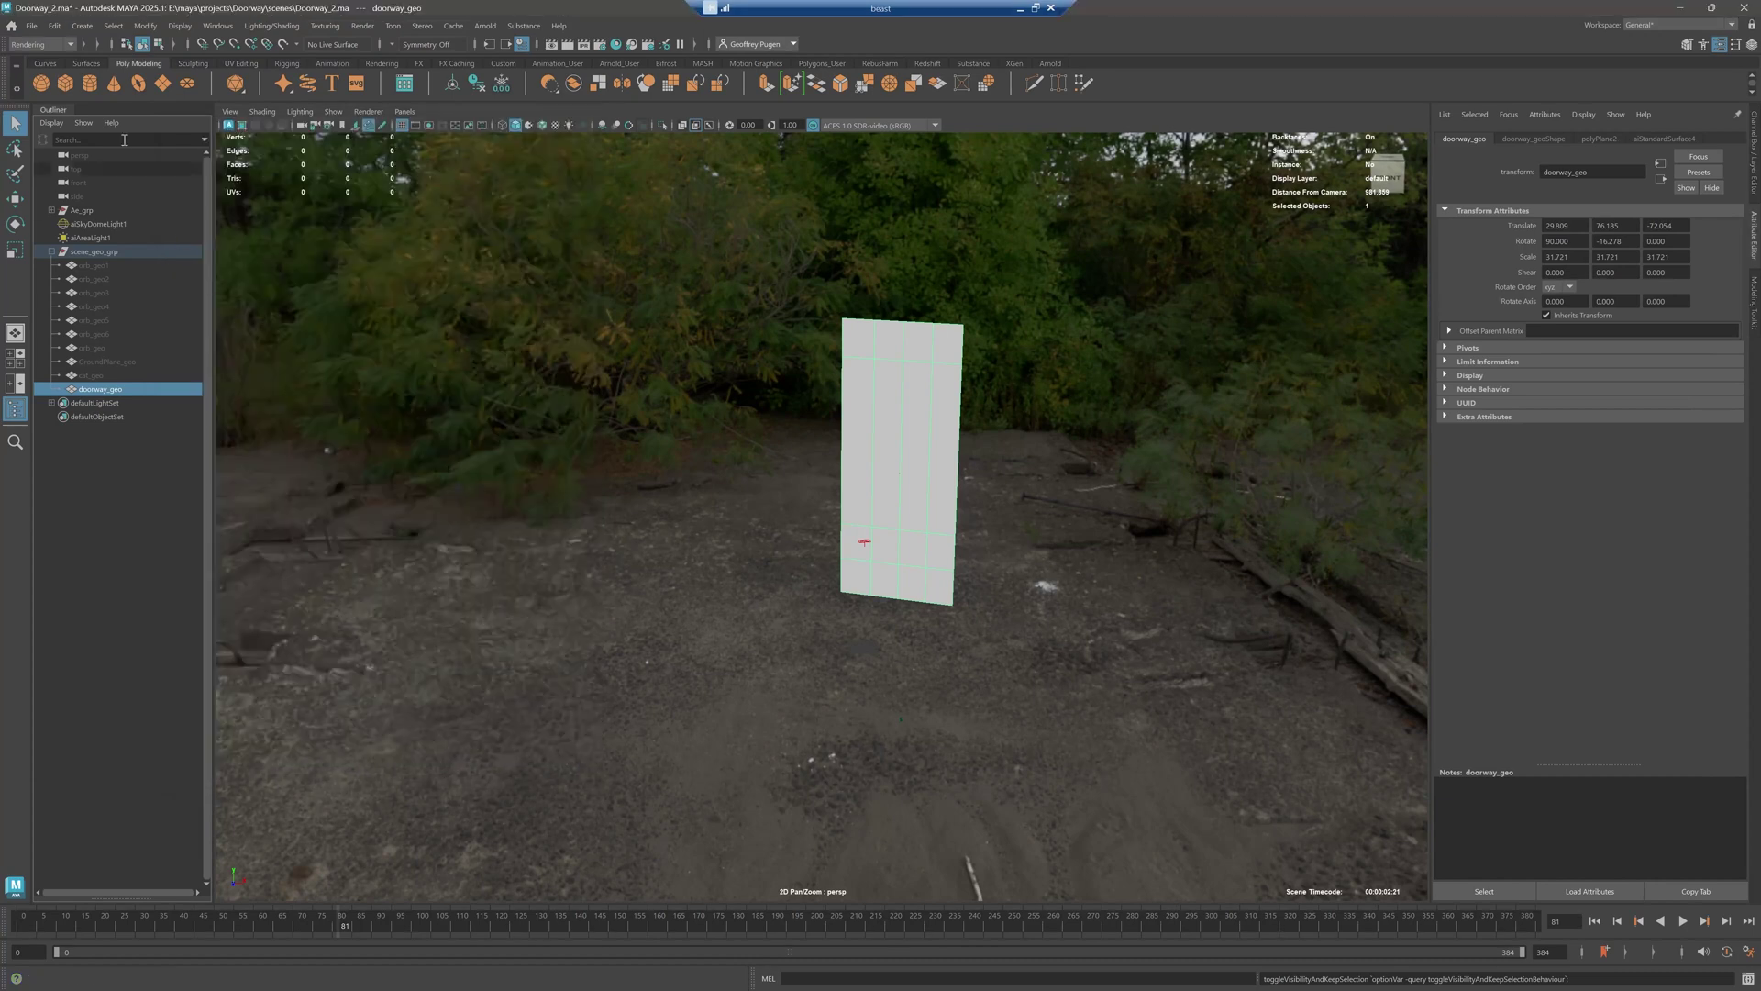
- Open the Render Sequence options and browse the folders inside the cat_orbs output location without selecting one
click(362, 26)
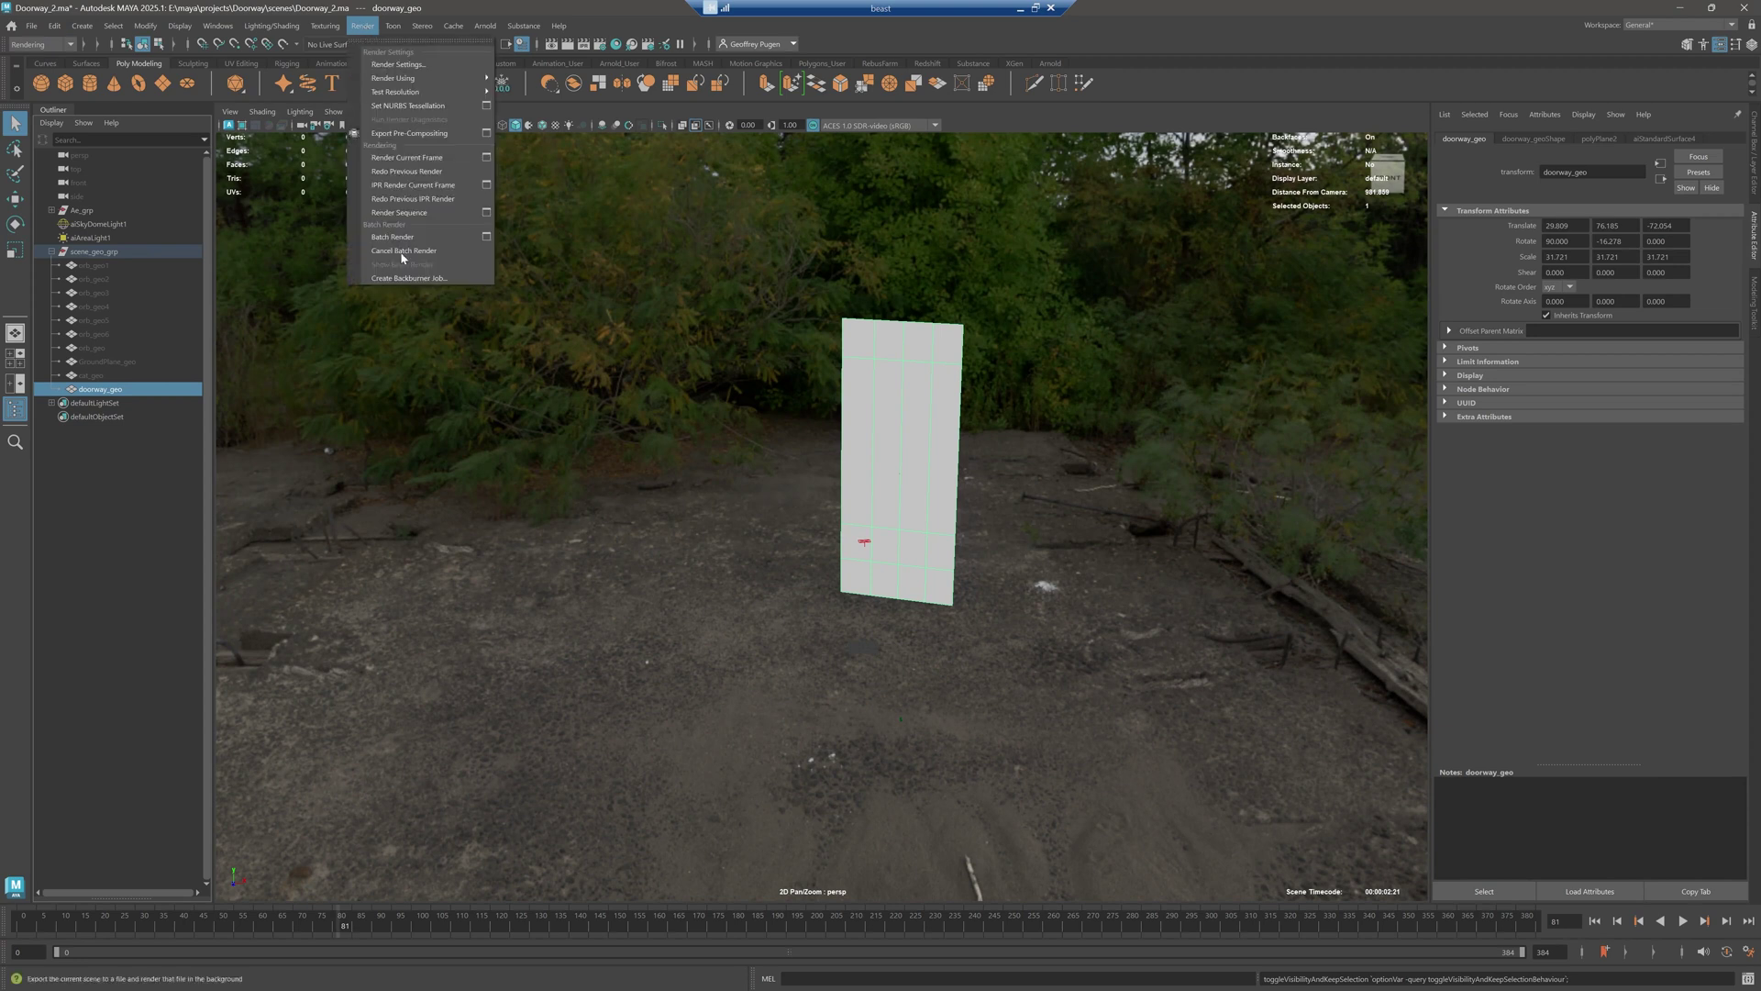
click(486, 212)
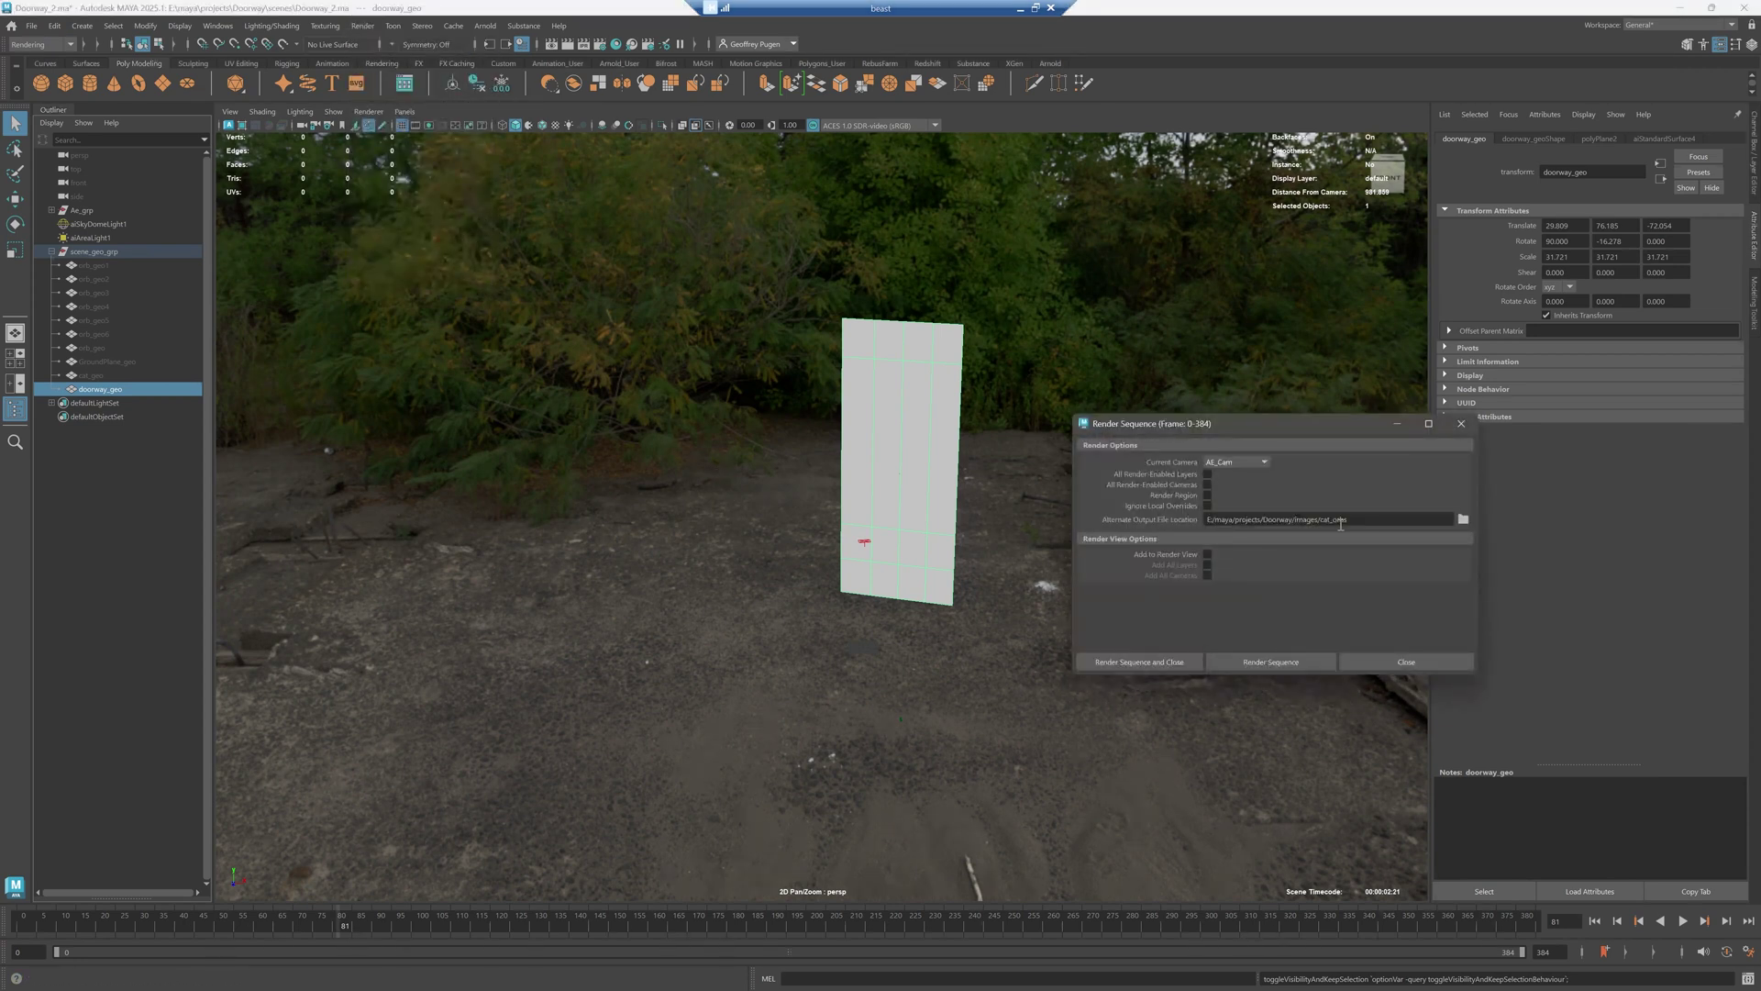
click(1464, 520)
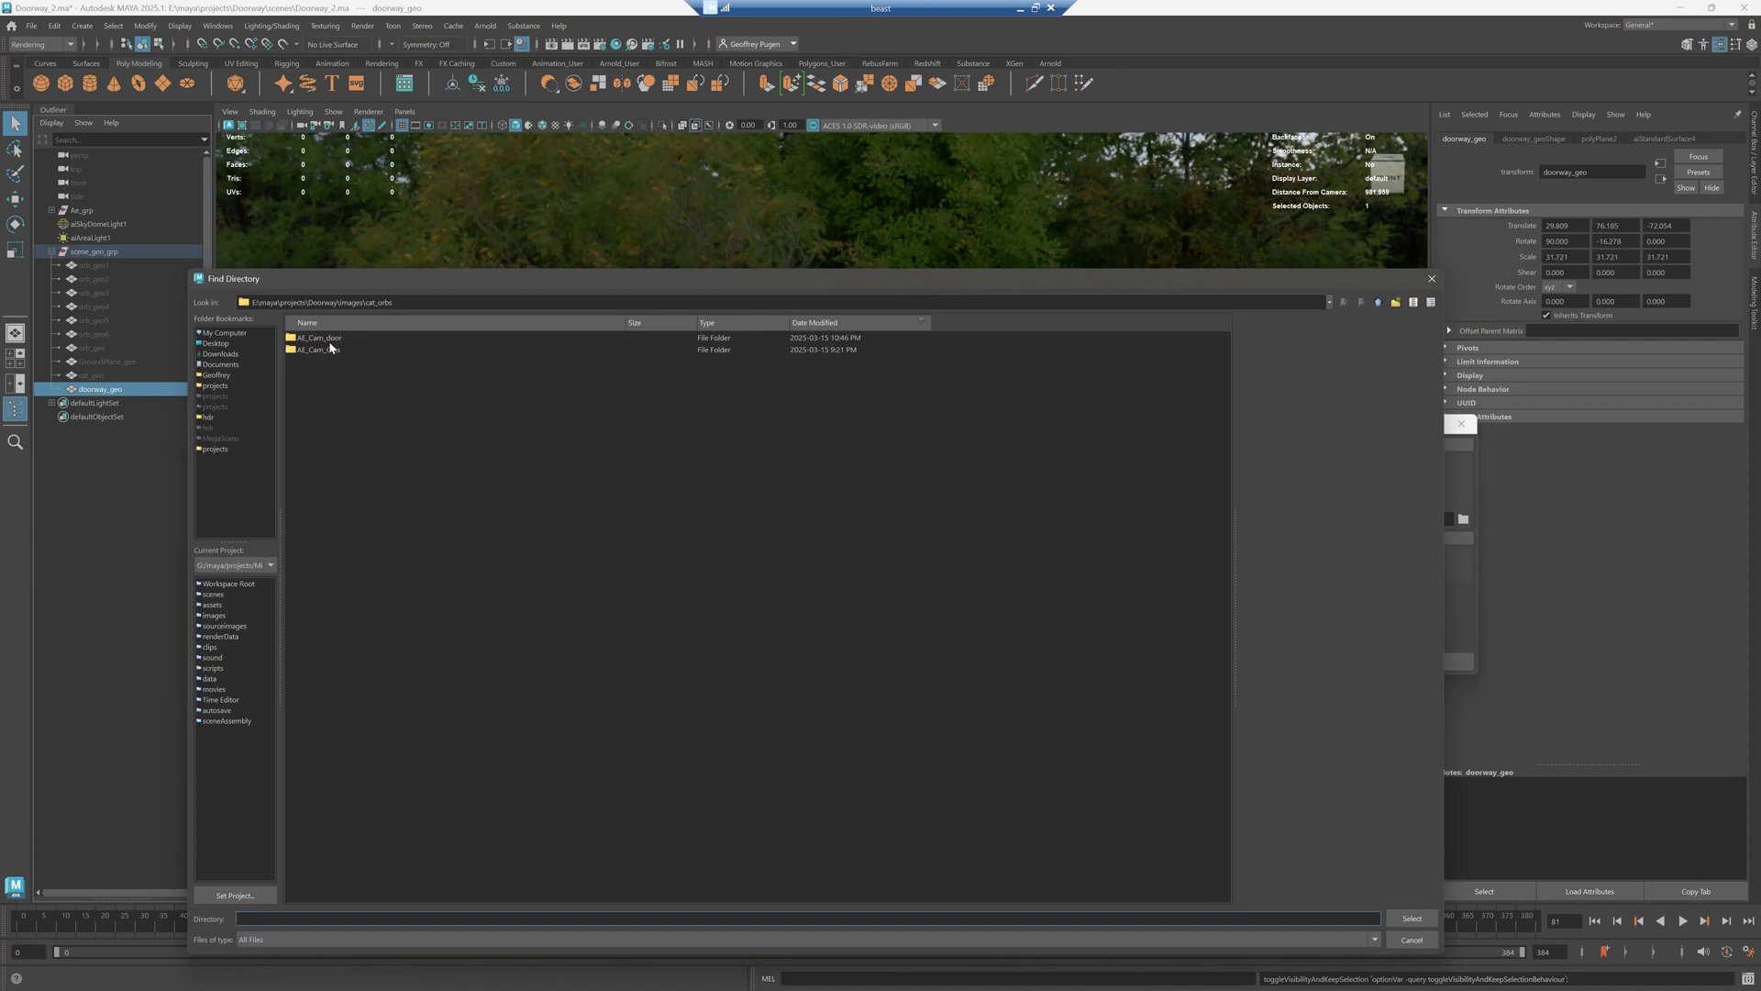
click(1412, 941)
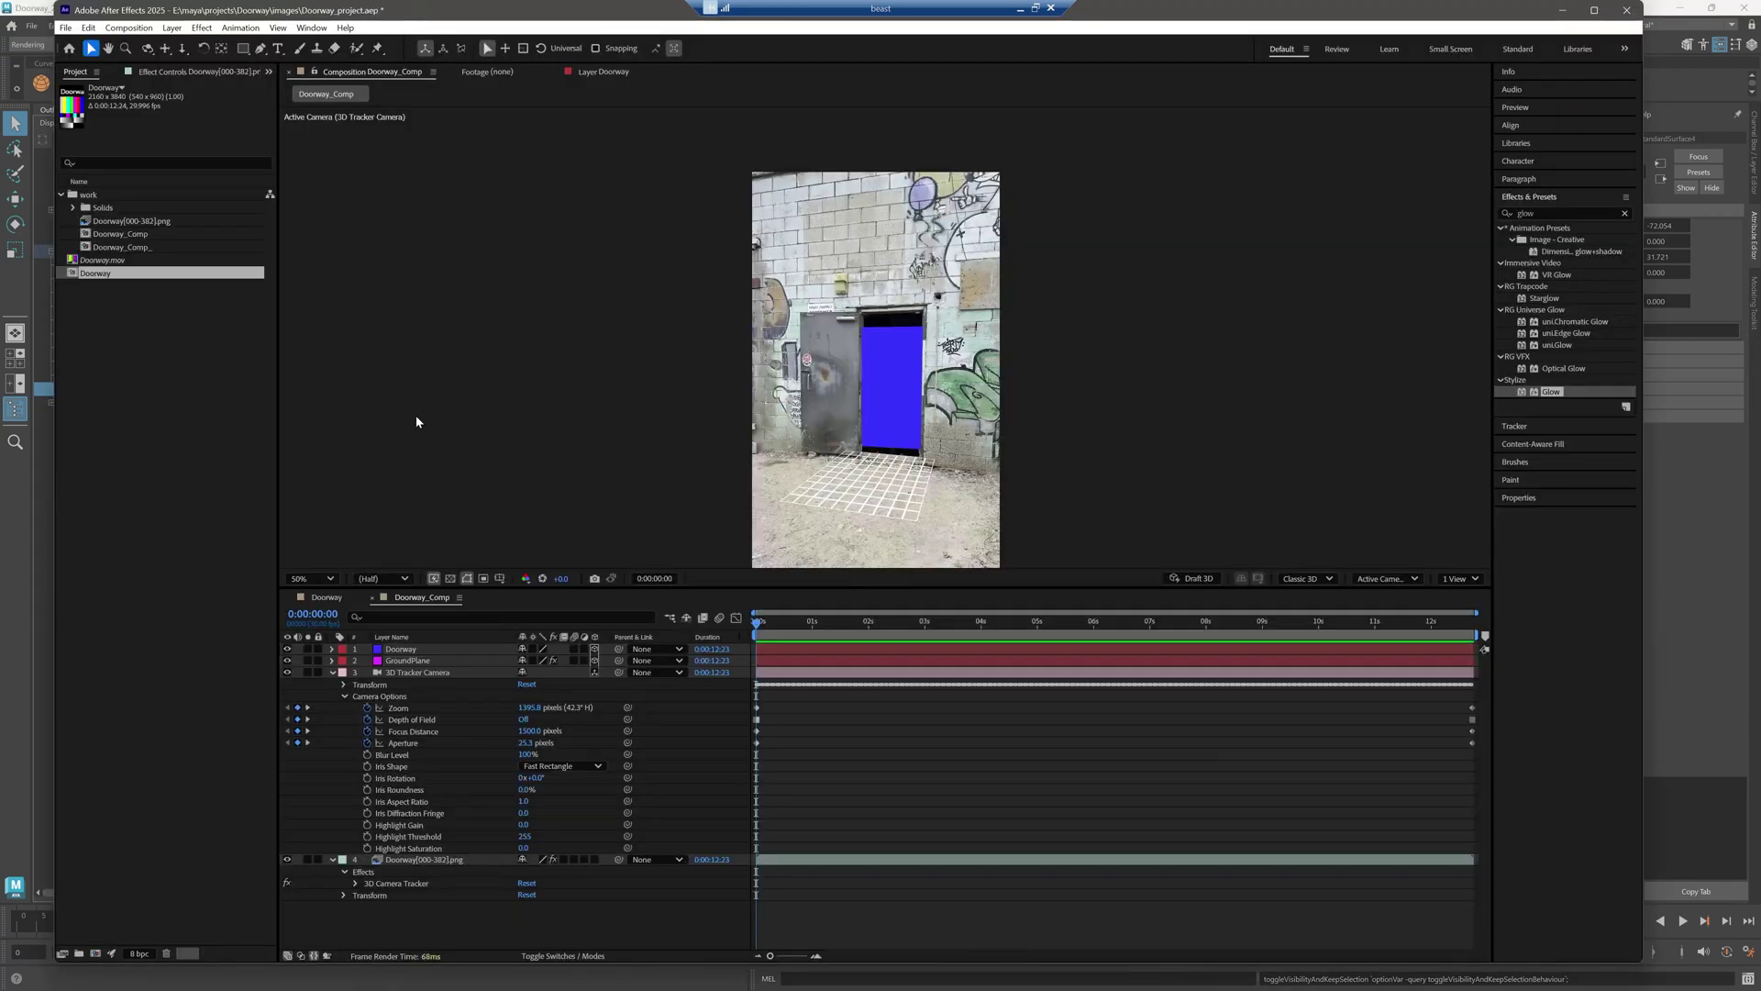
- Switch to After Effects and hide the Doorway solid layer in Doorway_Comp
click(163, 317)
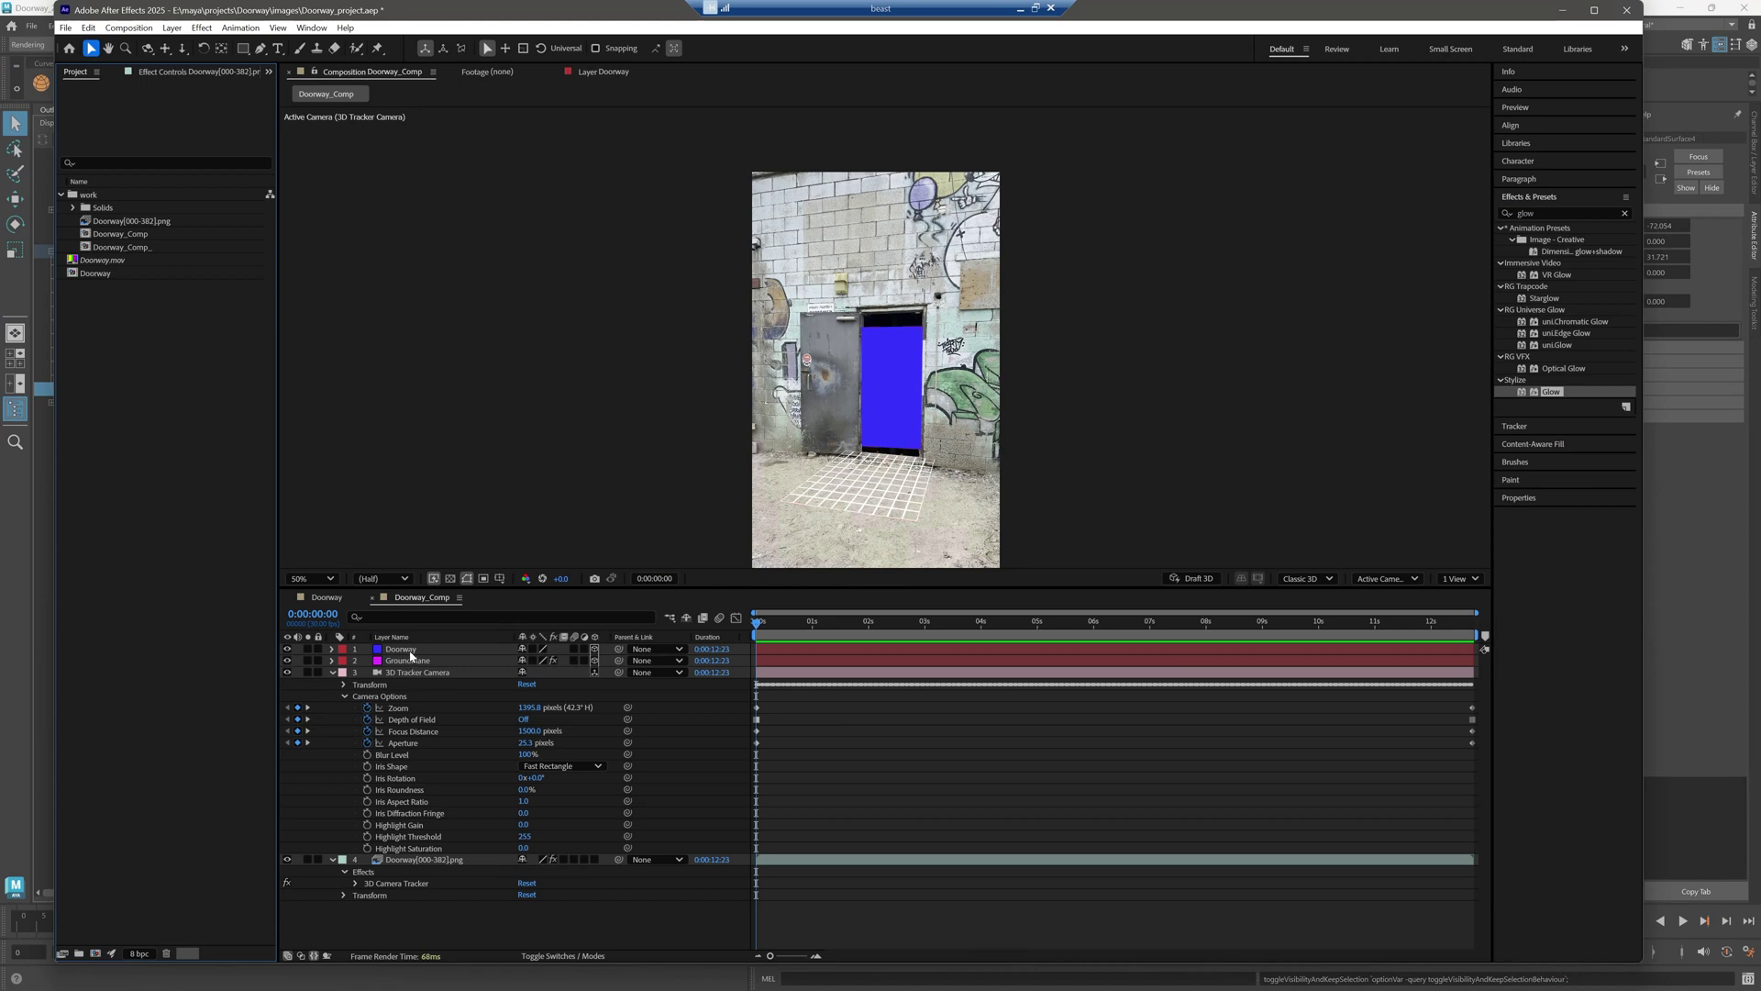
click(410, 655)
click(287, 649)
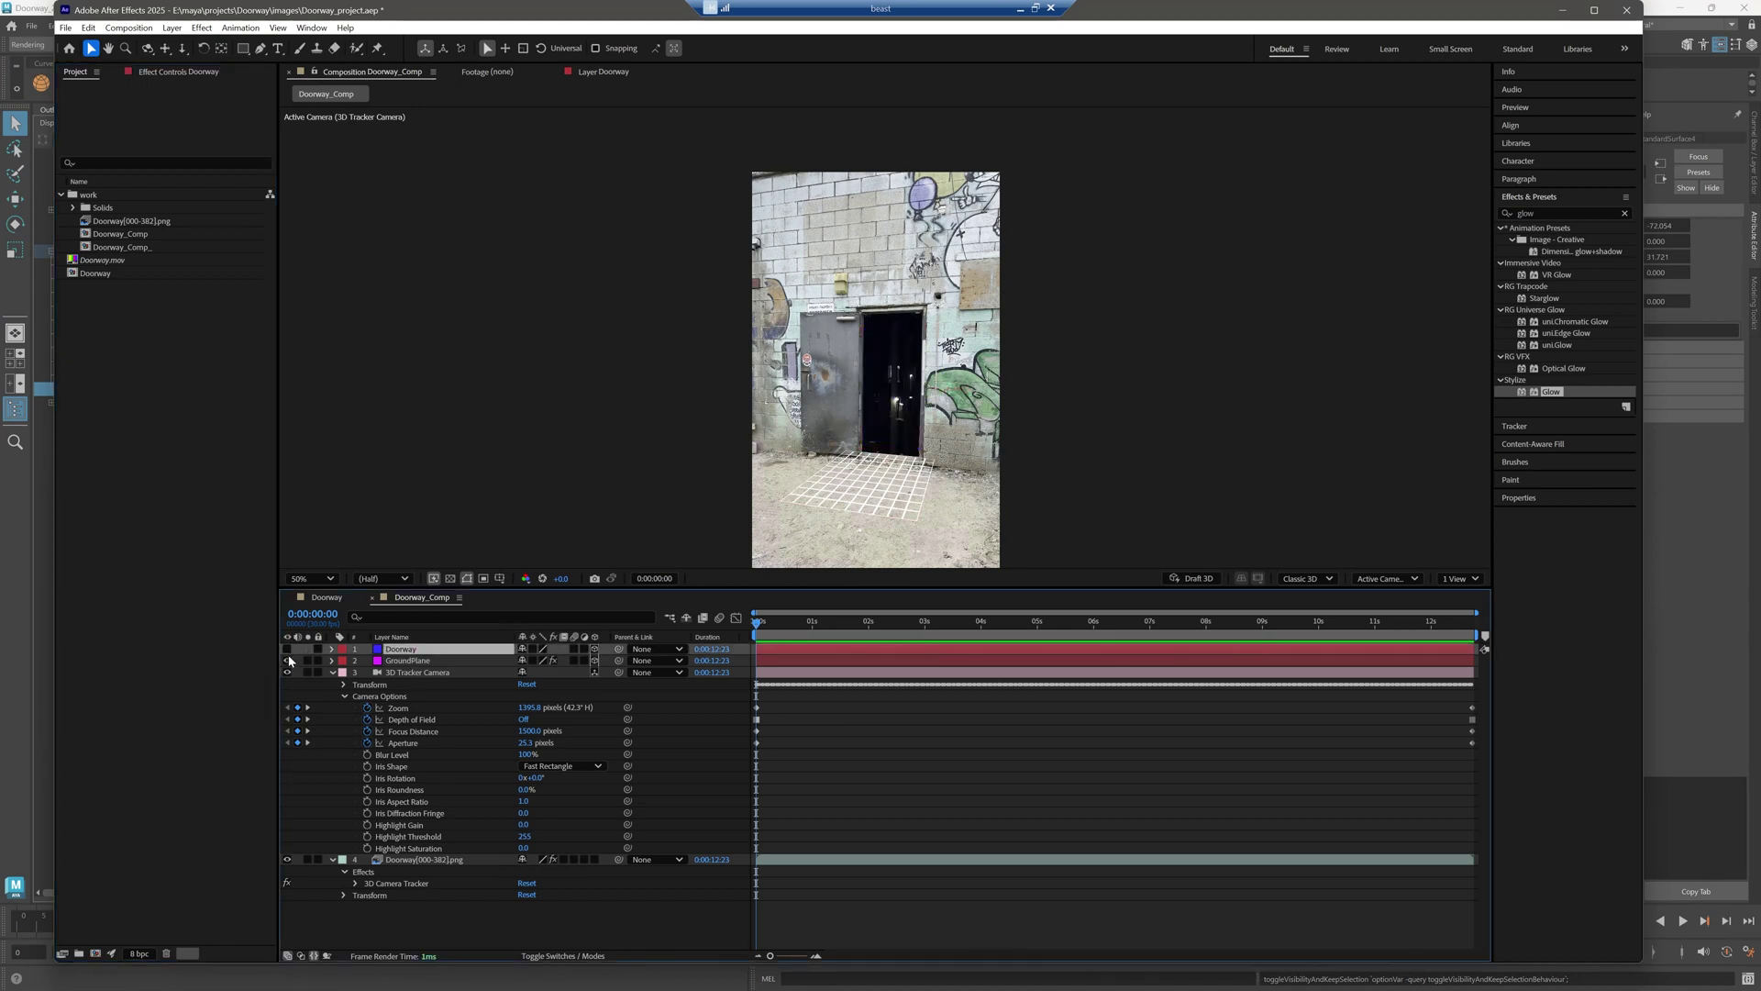
- Hide the GroundPlane and 3D Tracker Camera layers and collapse the Doorway[000-382].png layer's properties in Doorway_Comp
click(287, 660)
click(287, 672)
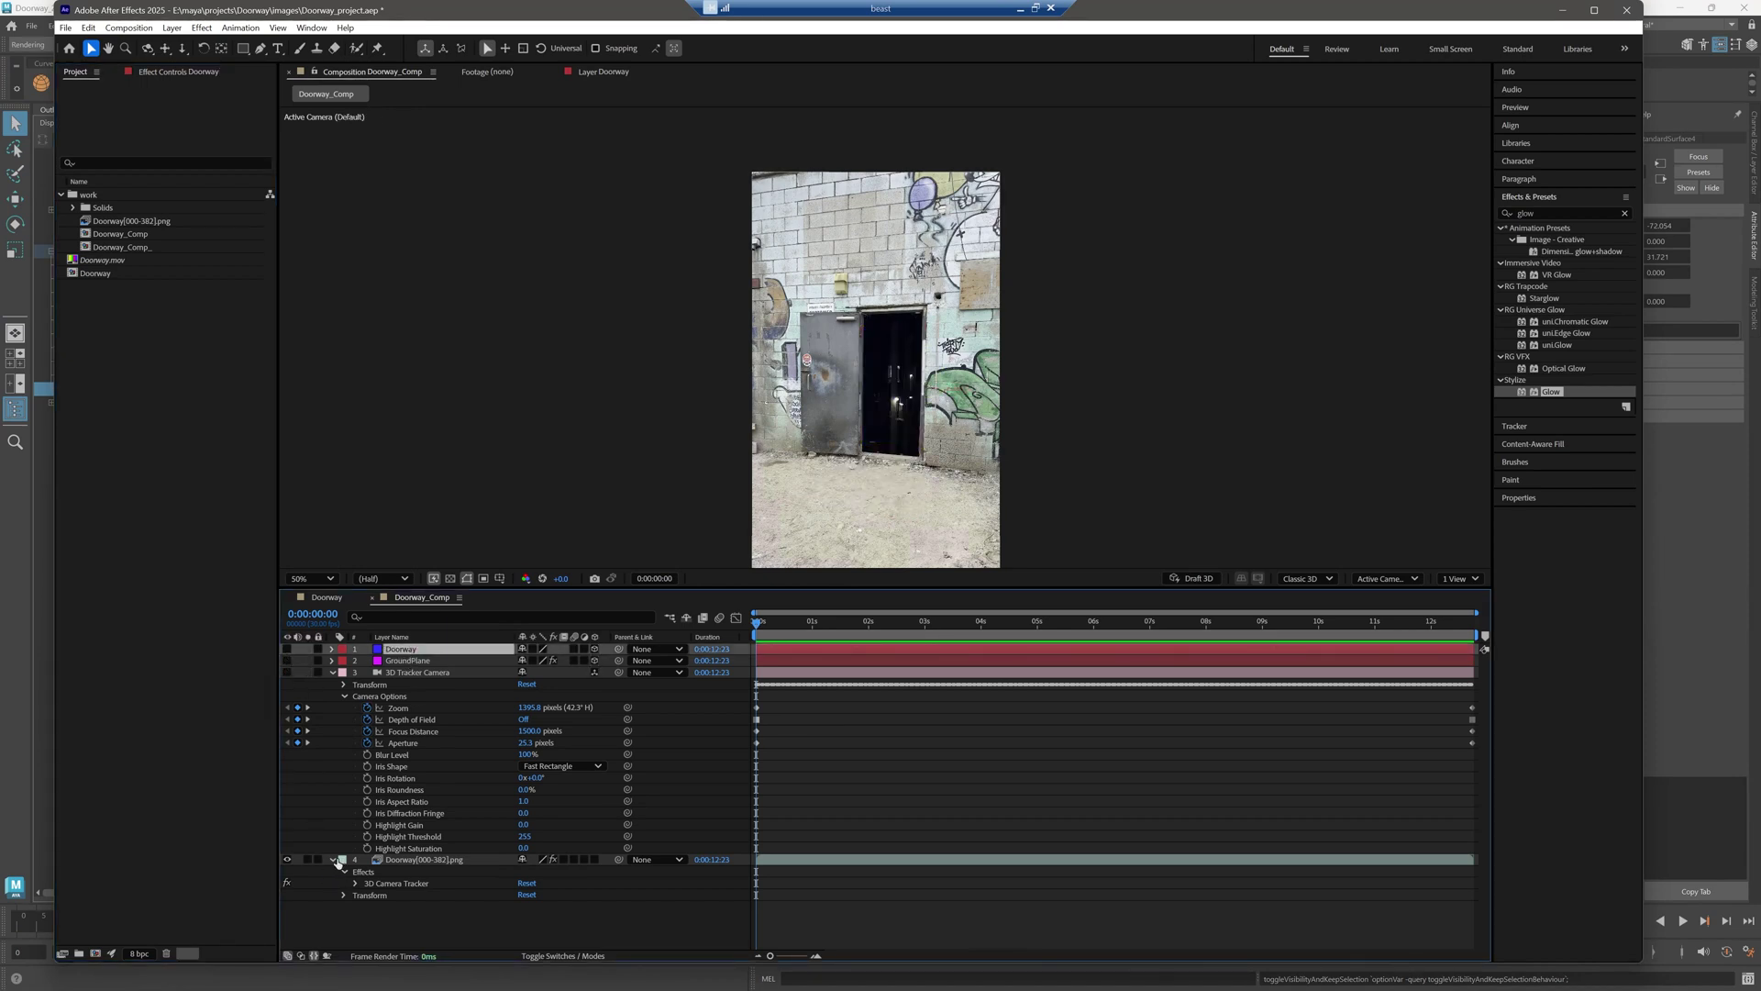
click(333, 859)
click(384, 915)
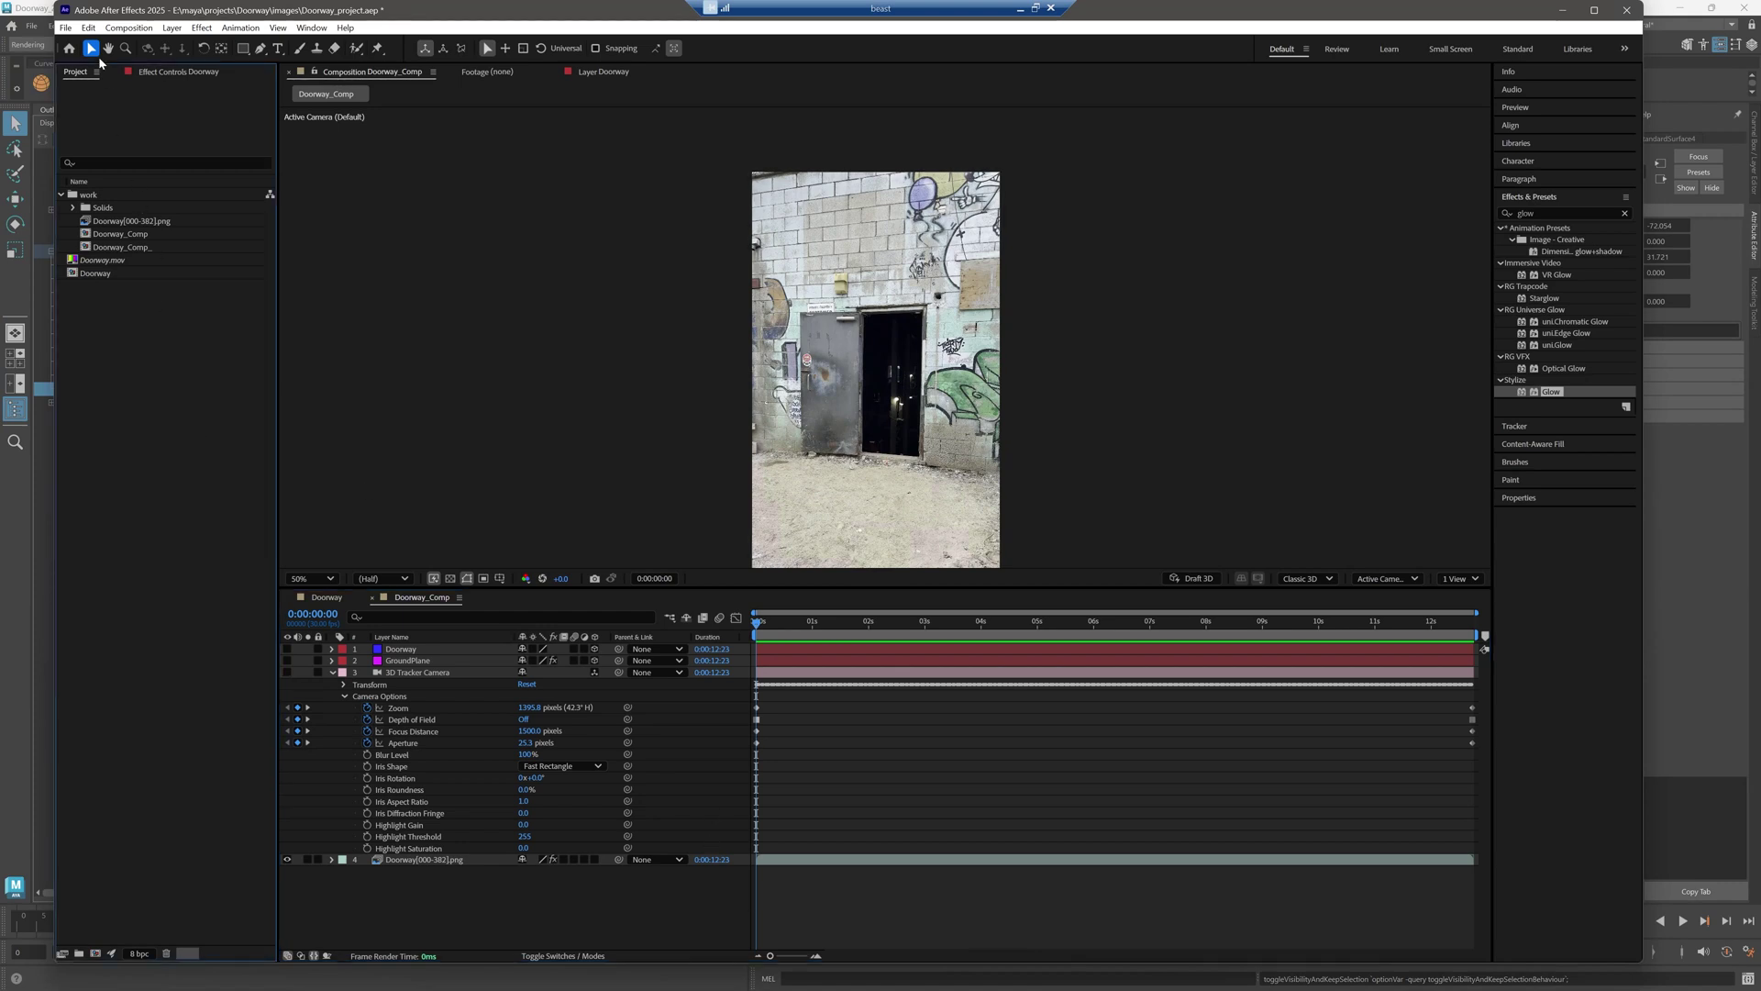
- Import the rendered Cat_orbs and Door_mask EXR sequences from File Explorer into the After Effects project
mouse_move(826, 986)
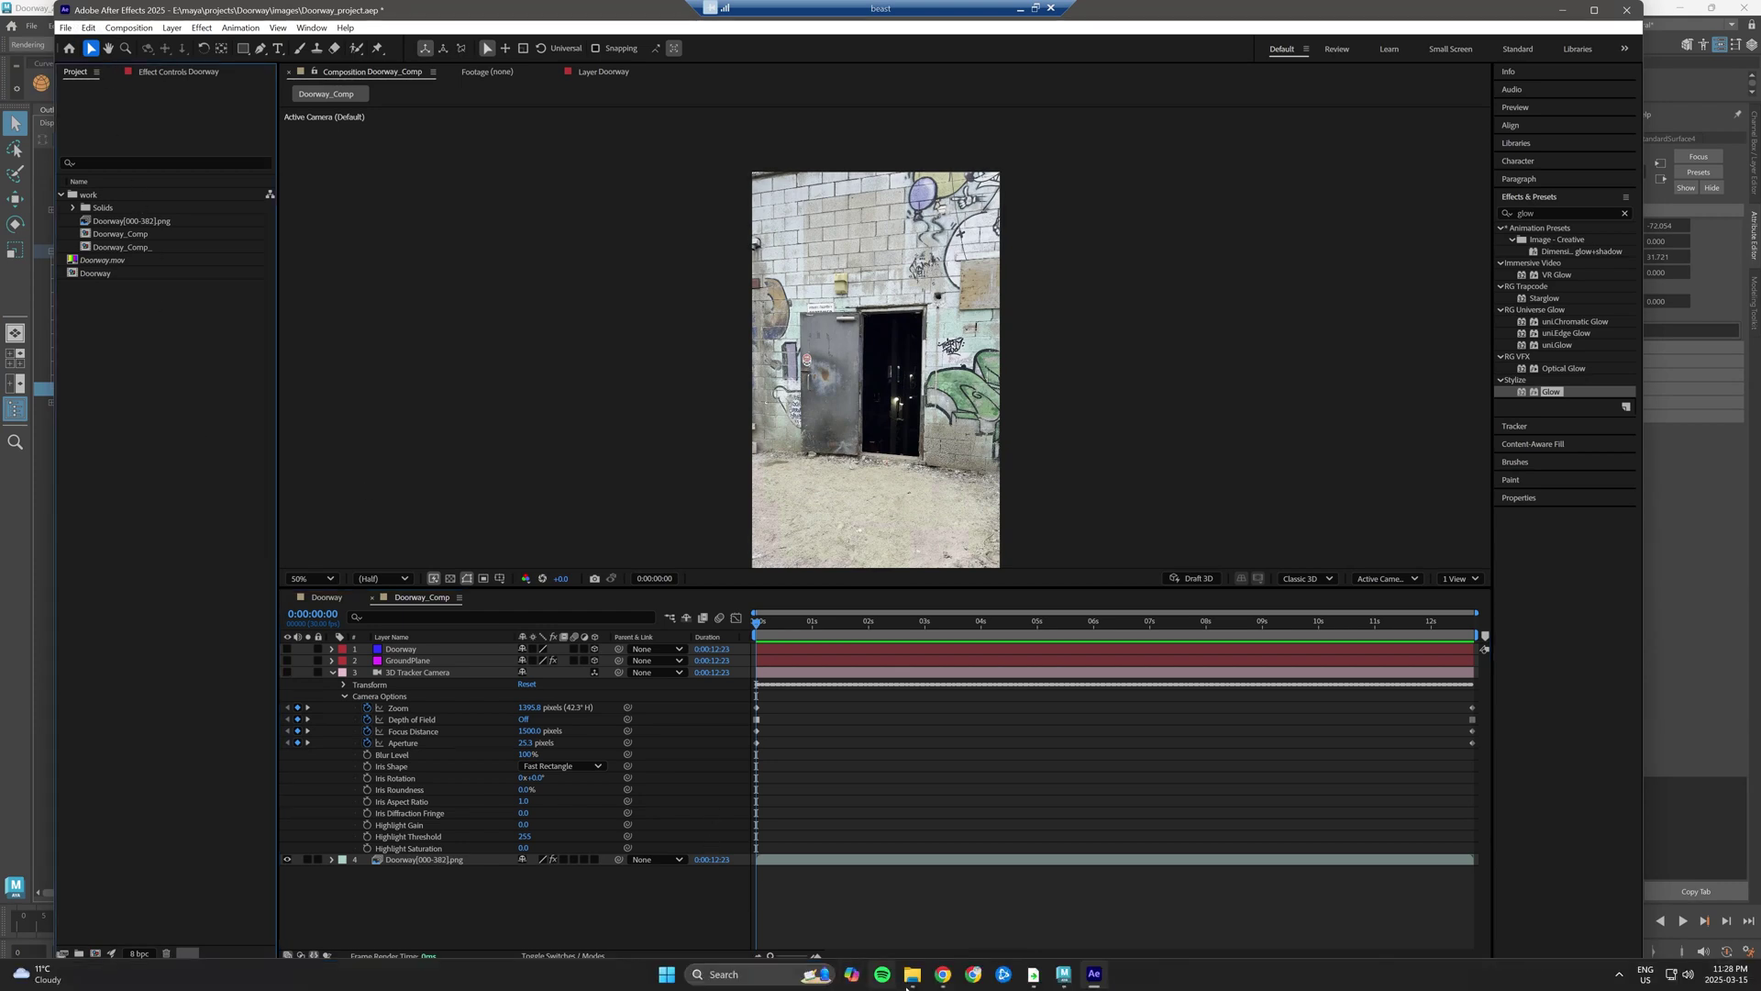
click(911, 974)
drag(836, 353, 231, 413)
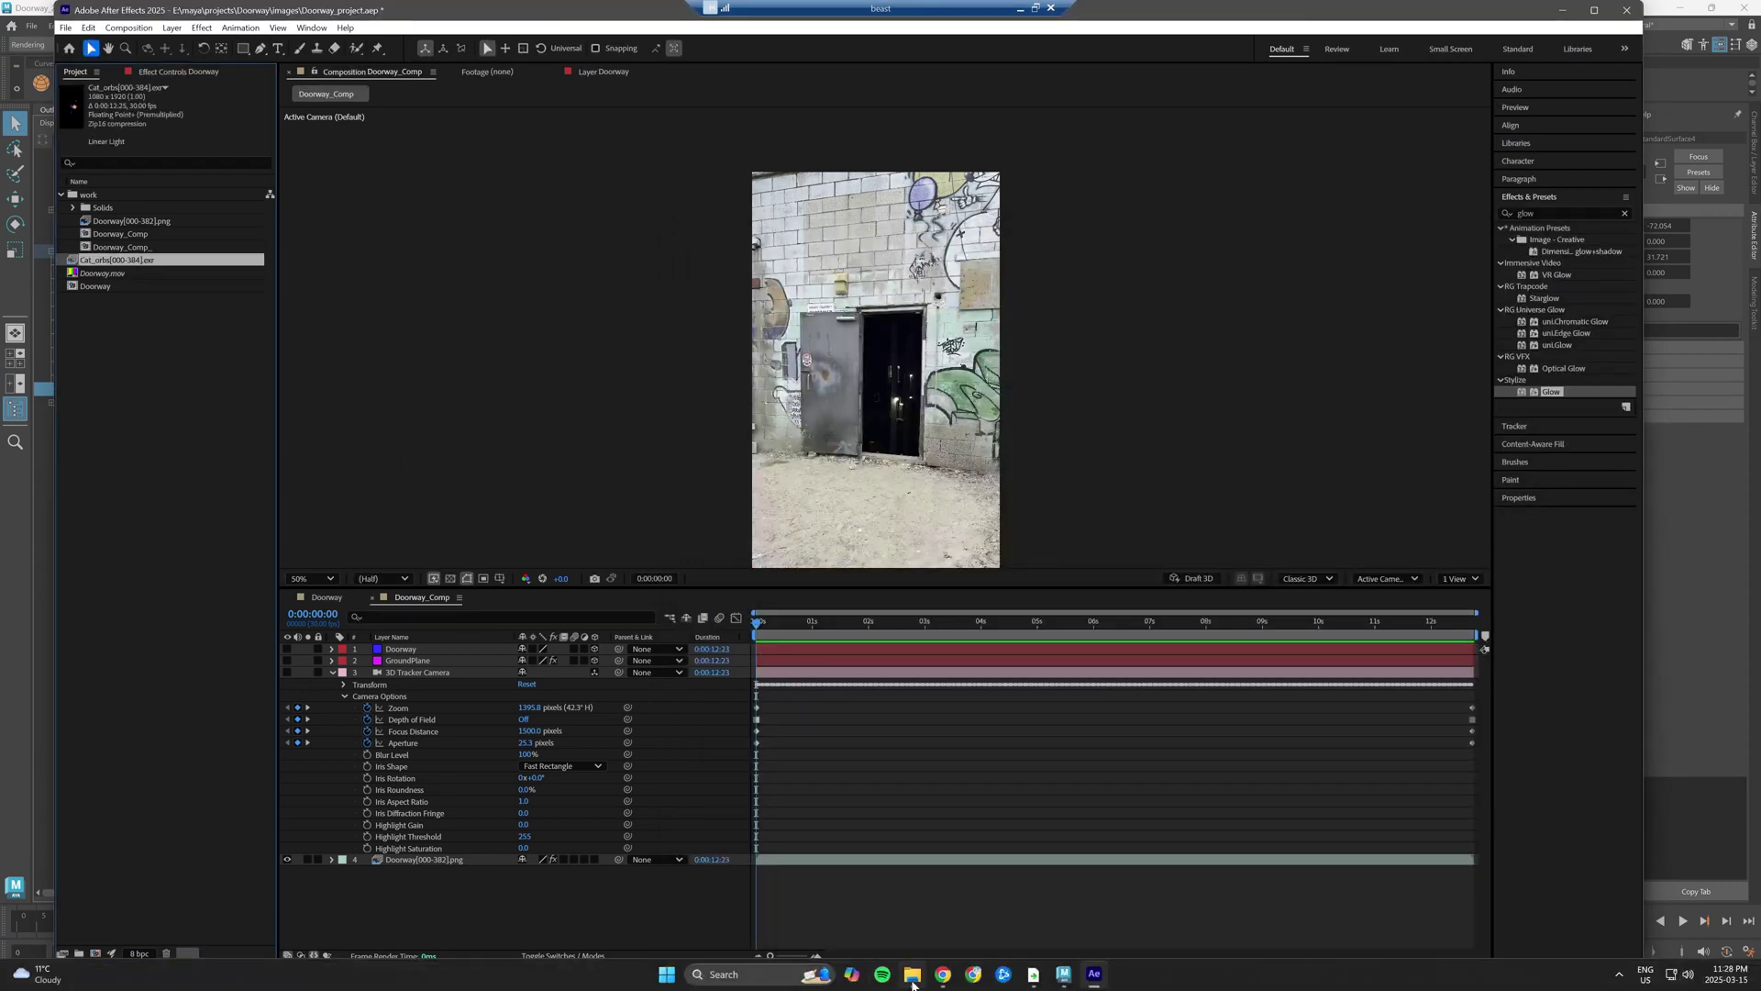
click(913, 975)
drag(838, 373, 162, 399)
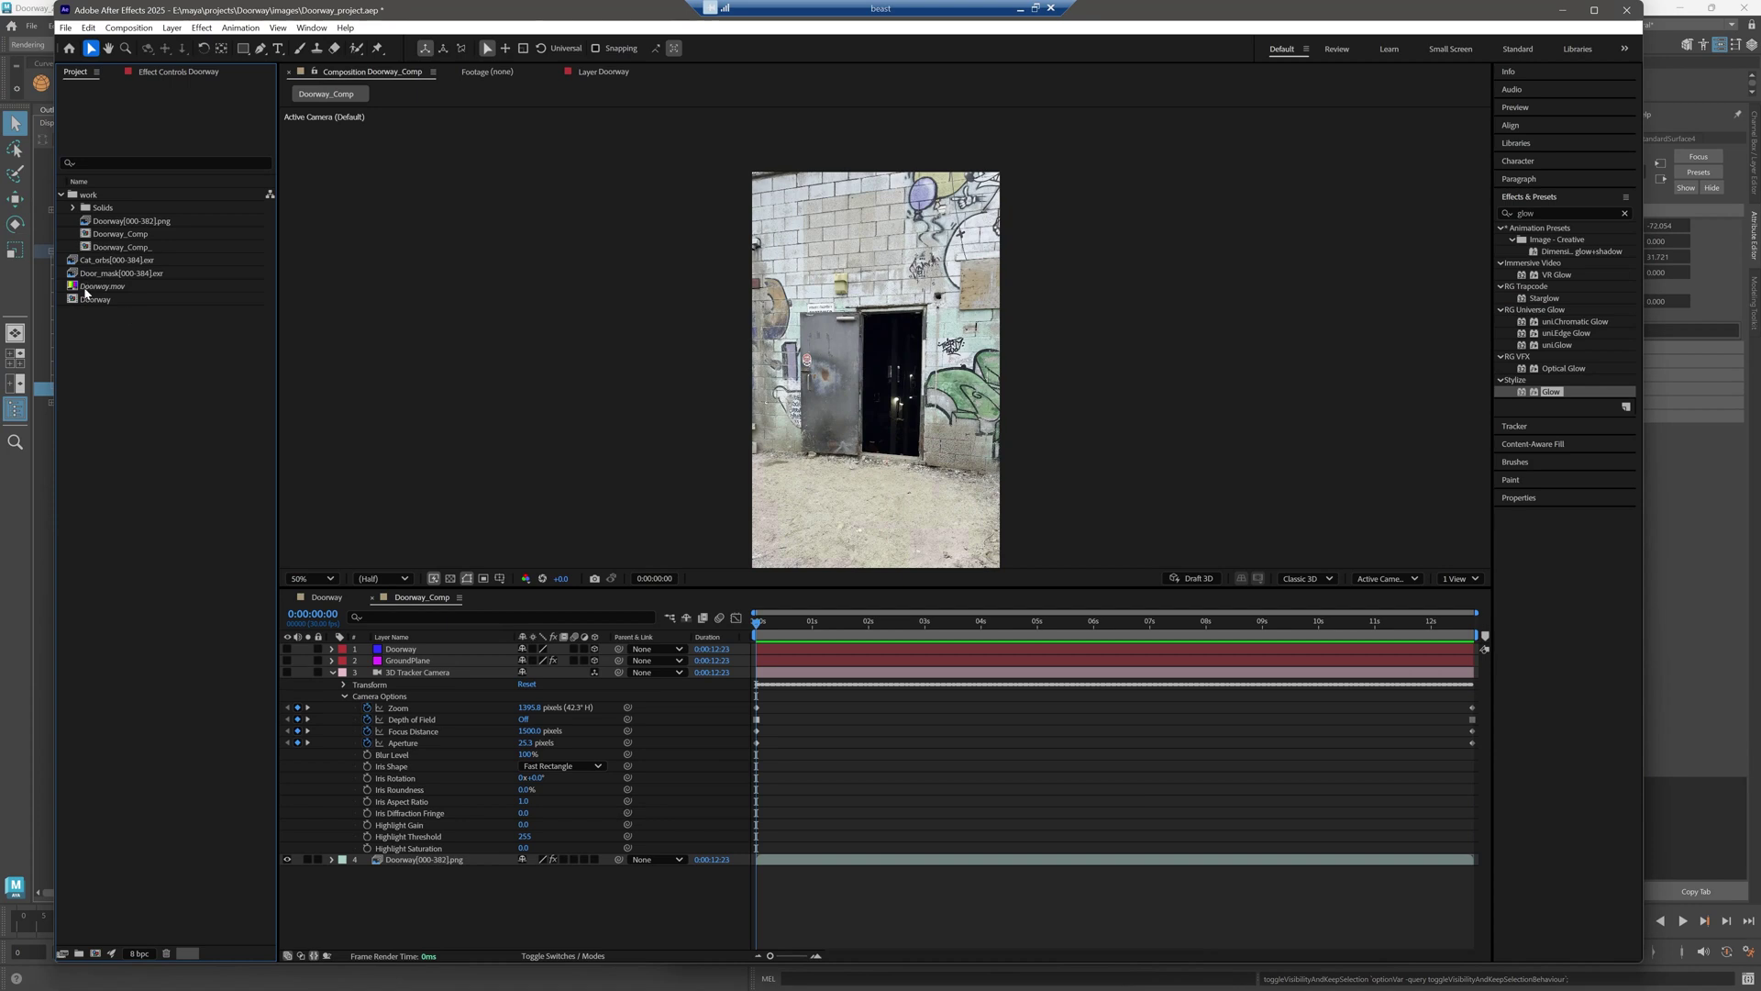
- Place the Cat_orbs sequence directly above the doorway footage layer in Doorway_Comp and scrub through the composite
drag(110, 260, 388, 694)
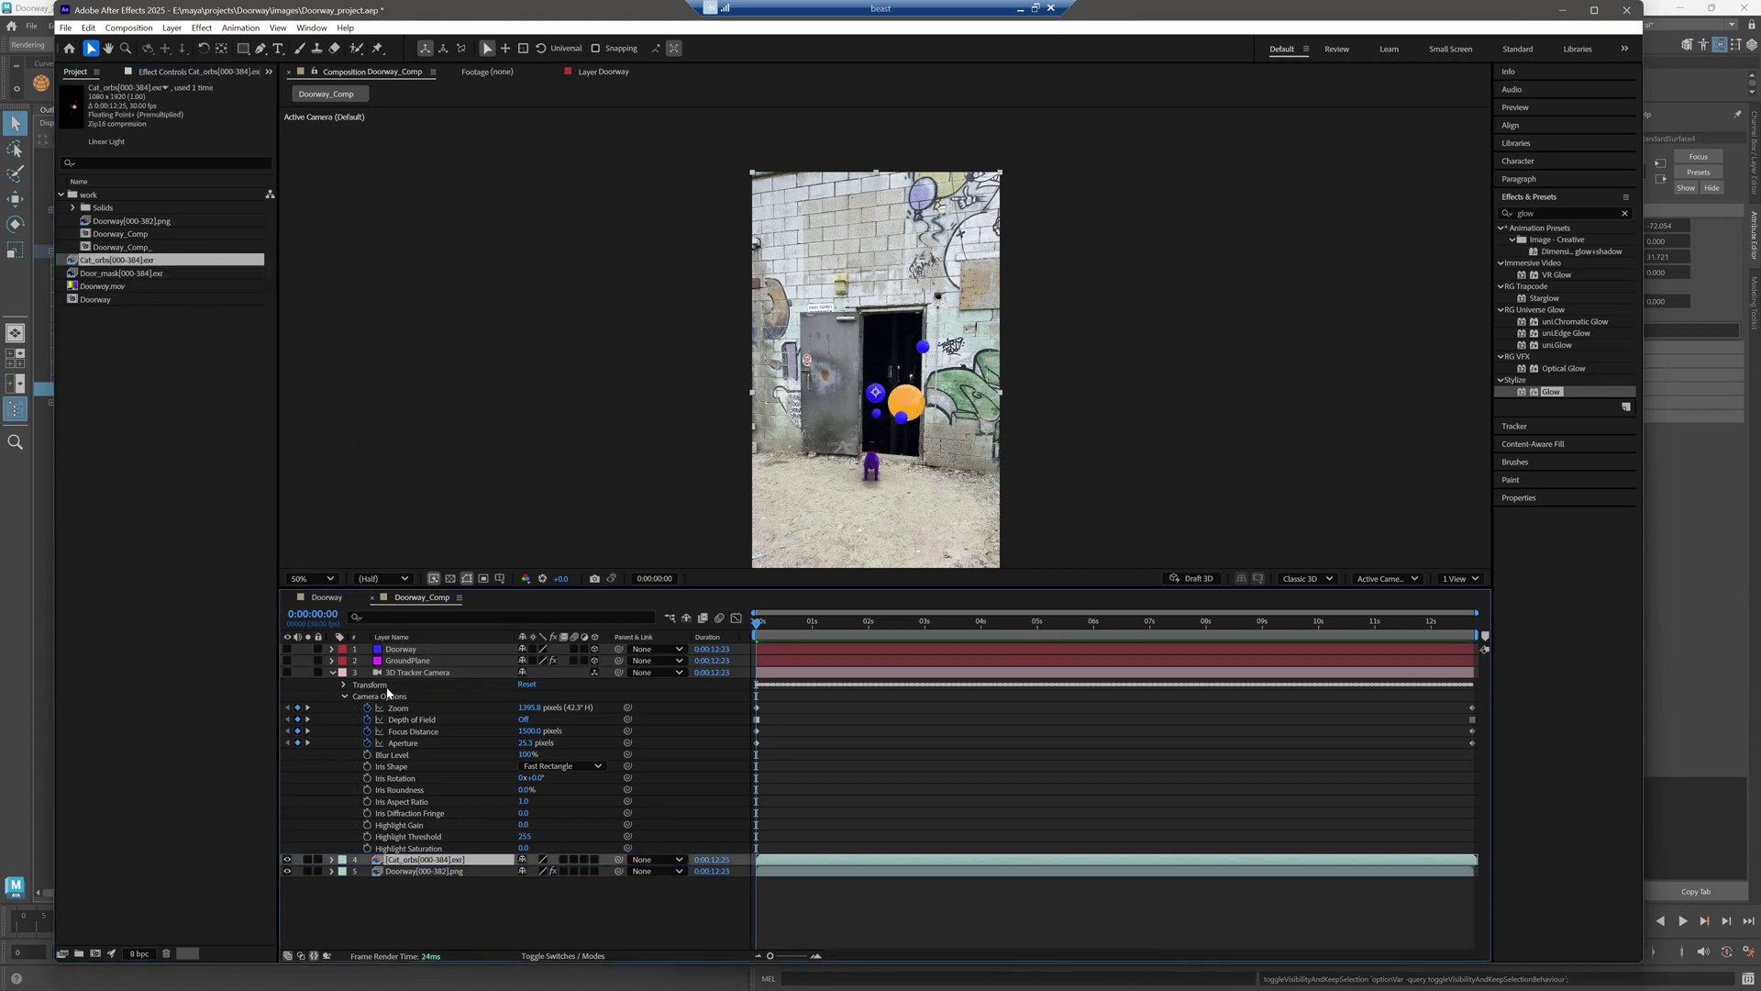
drag(832, 622, 1154, 624)
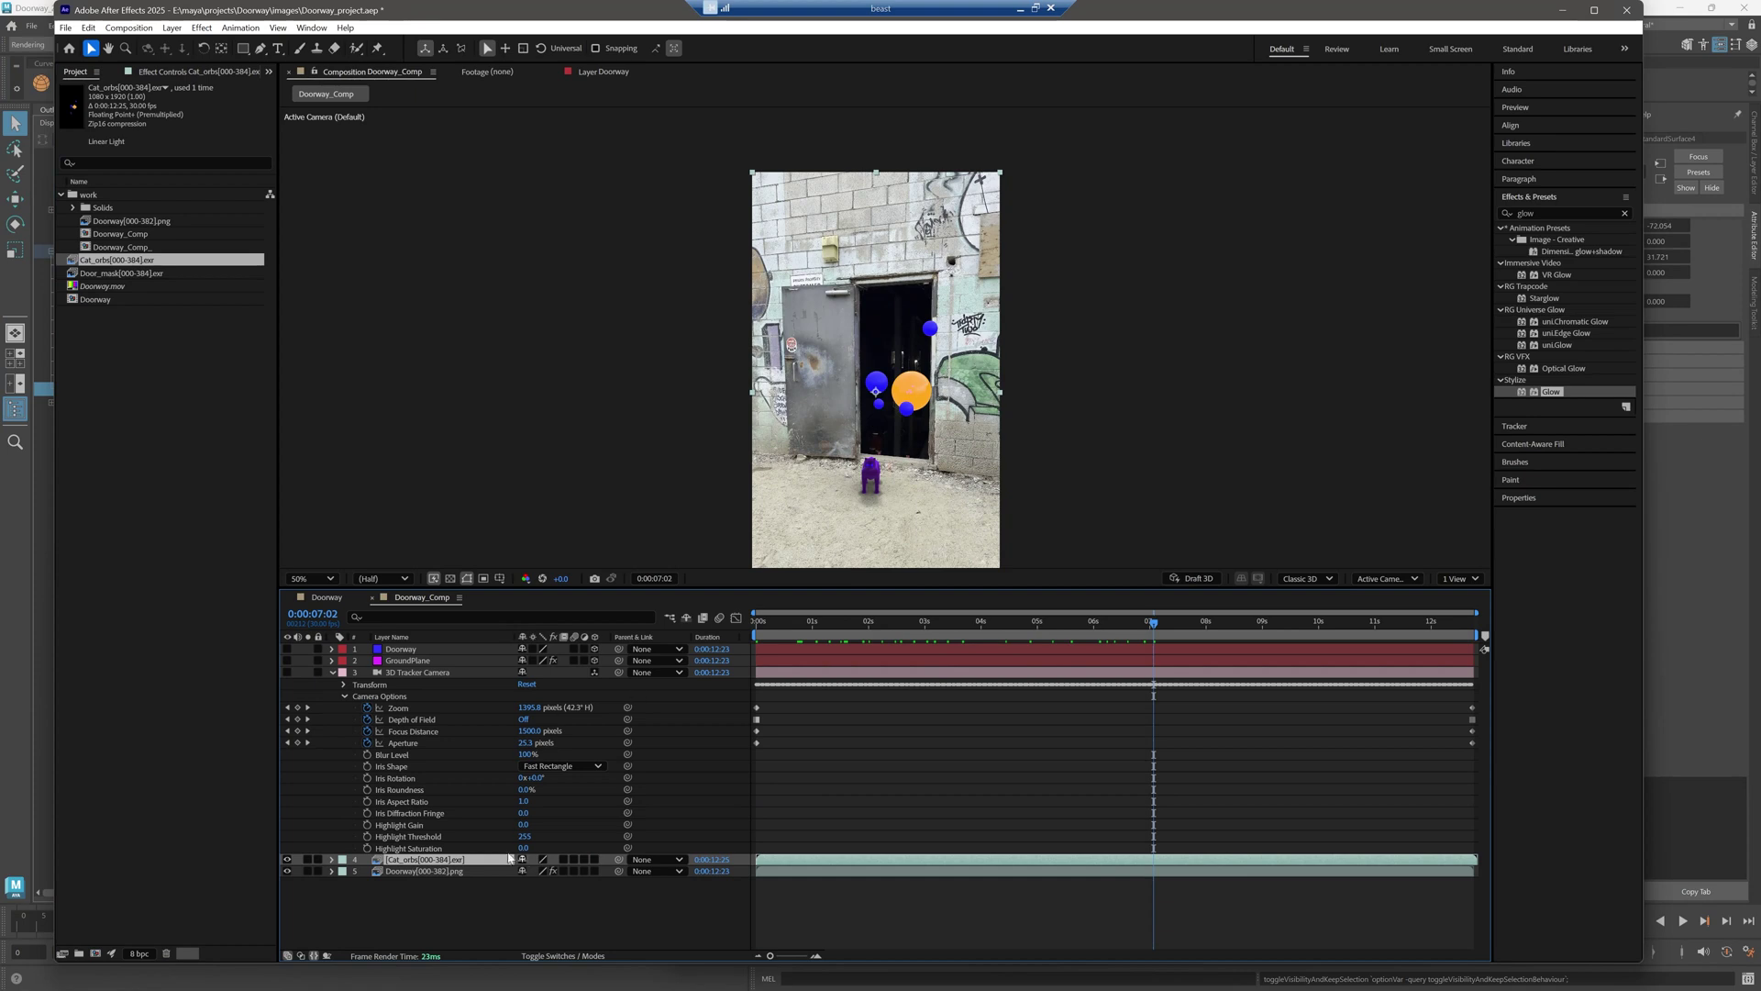
drag(864, 627, 758, 714)
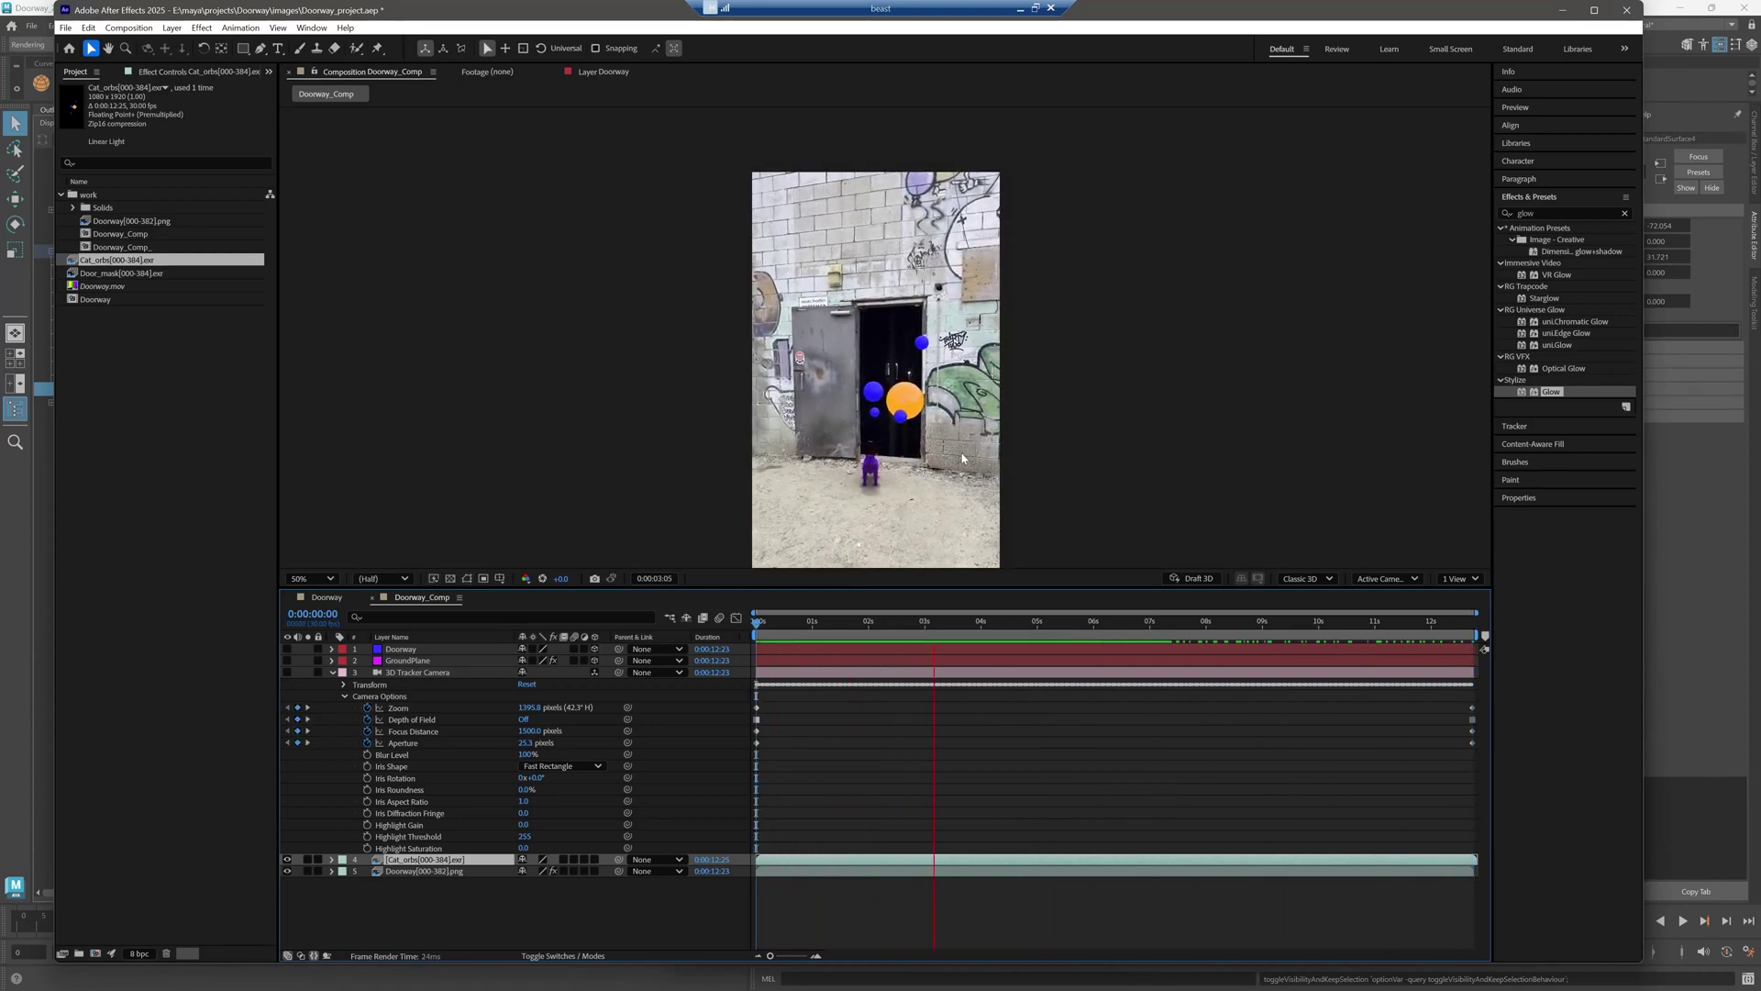
- Play the opening seconds repeatedly at 100% magnification to examine how the cat and orbs track with the doorway footage
key(space)
scroll(877, 506, up, 2)
drag(923, 391, 943, 184)
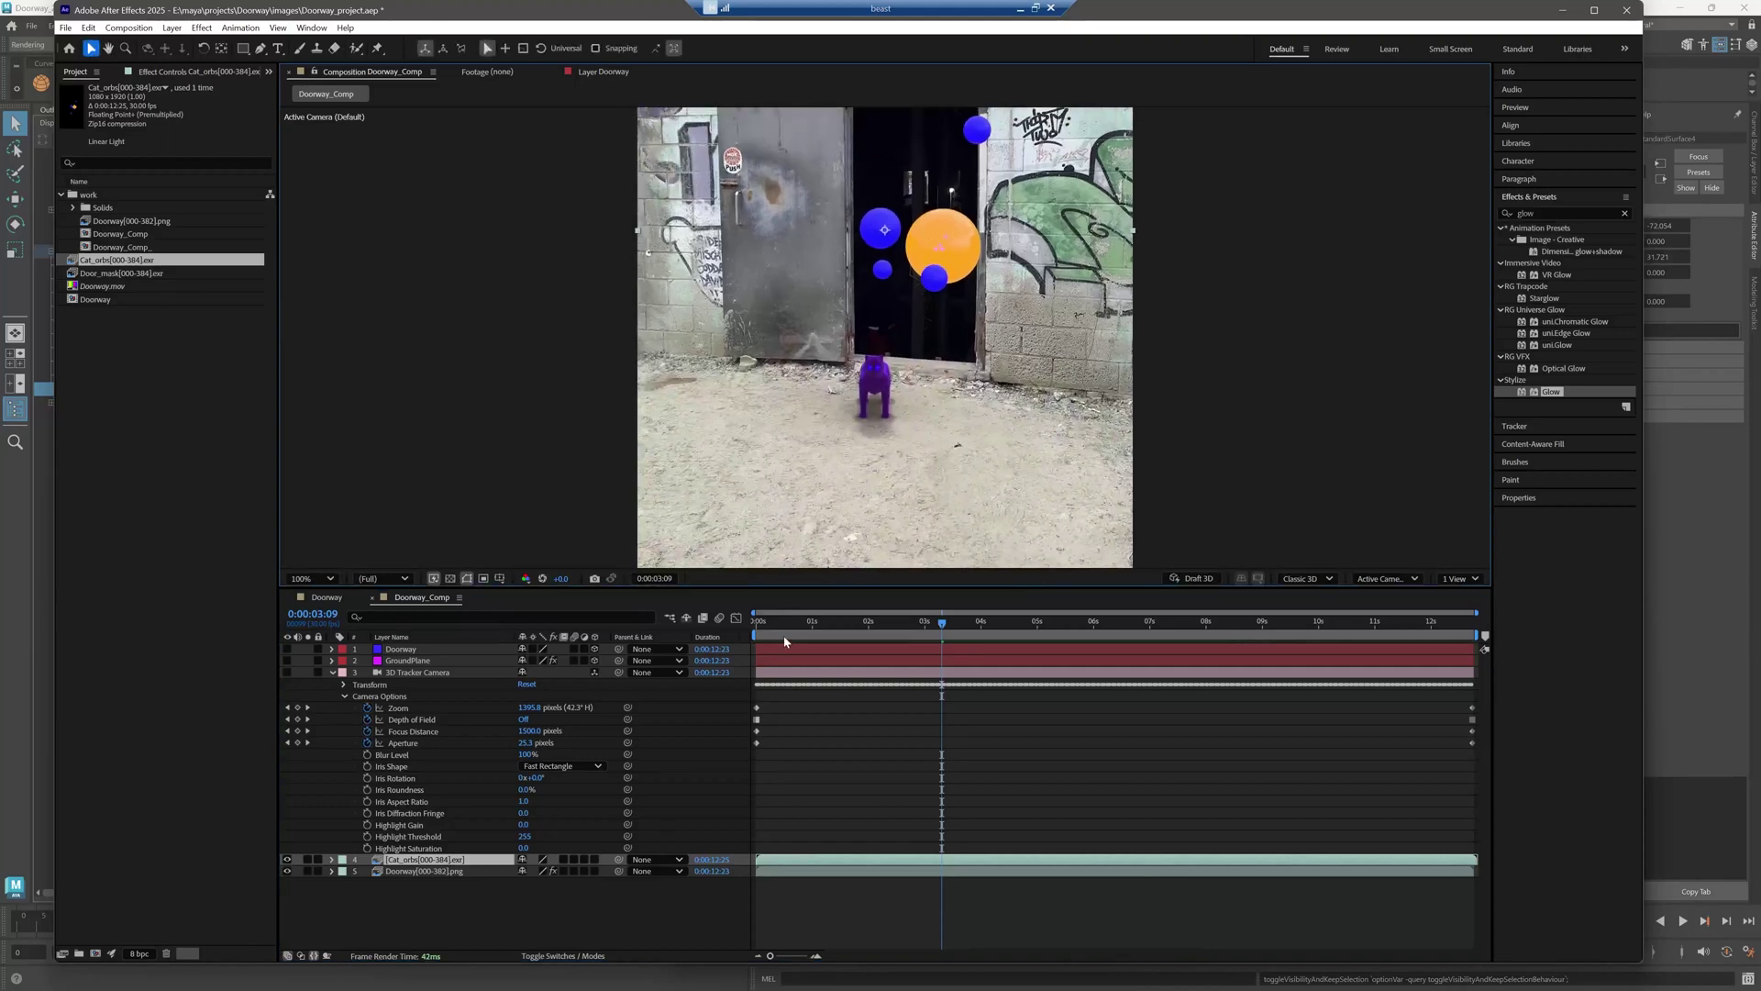
key(Home)
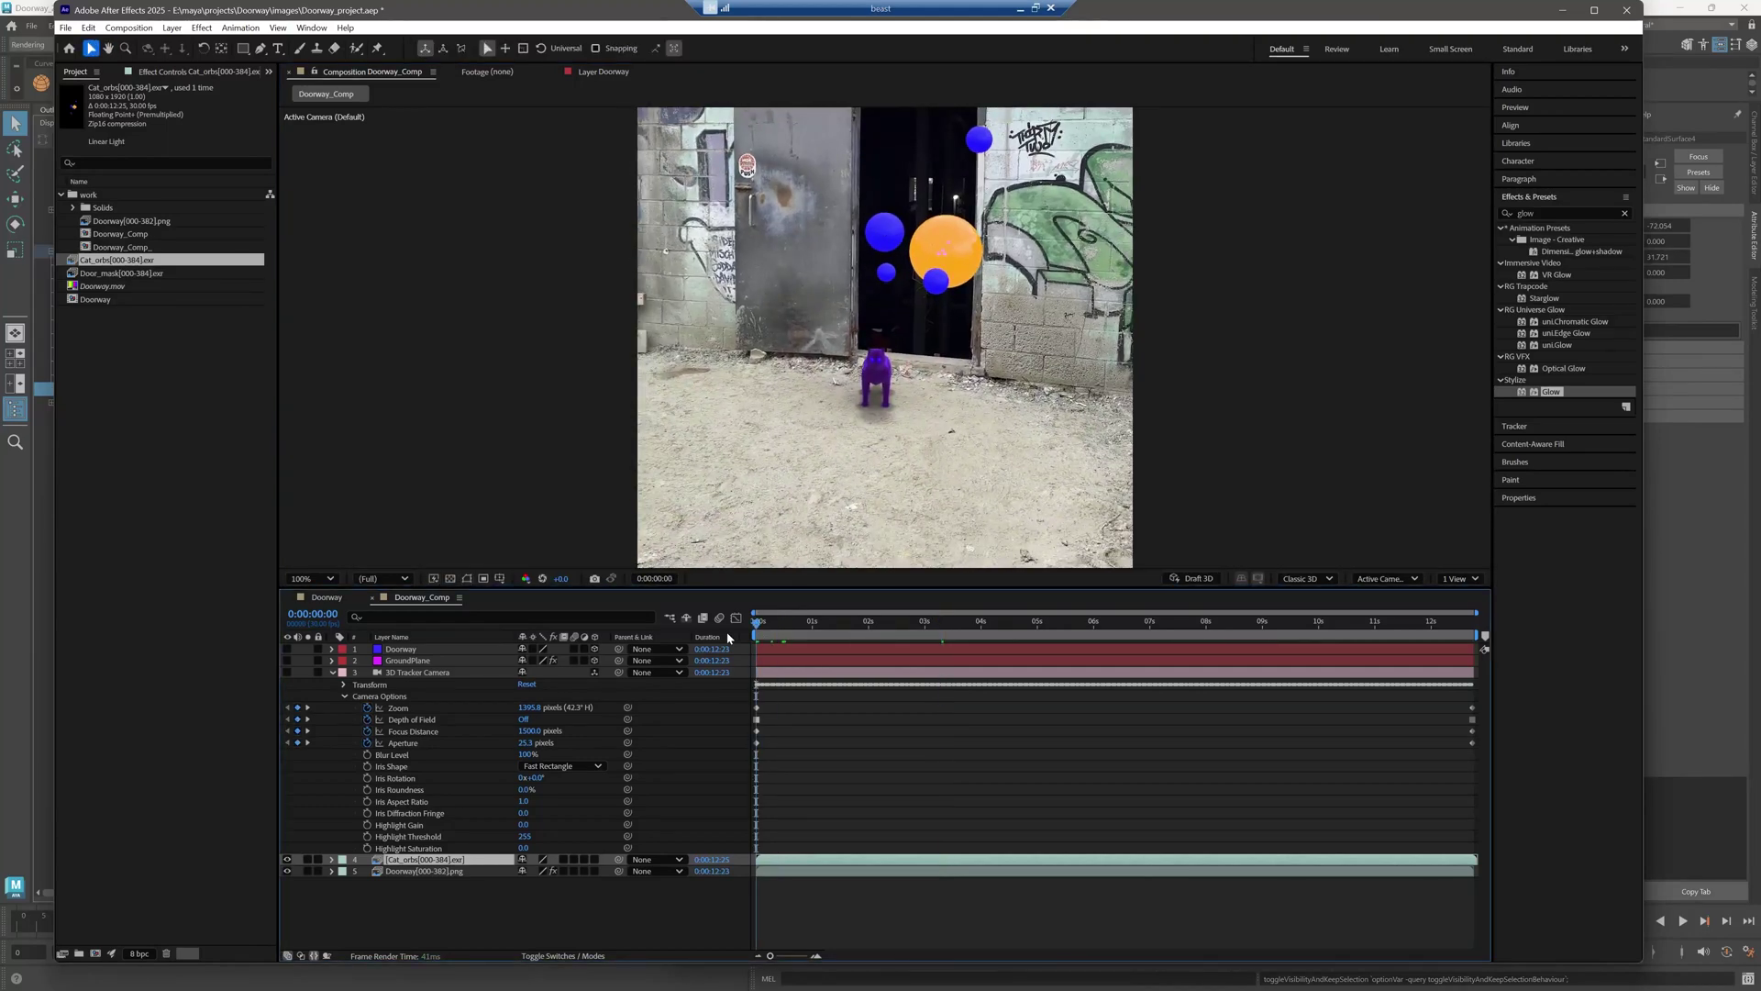
key(space)
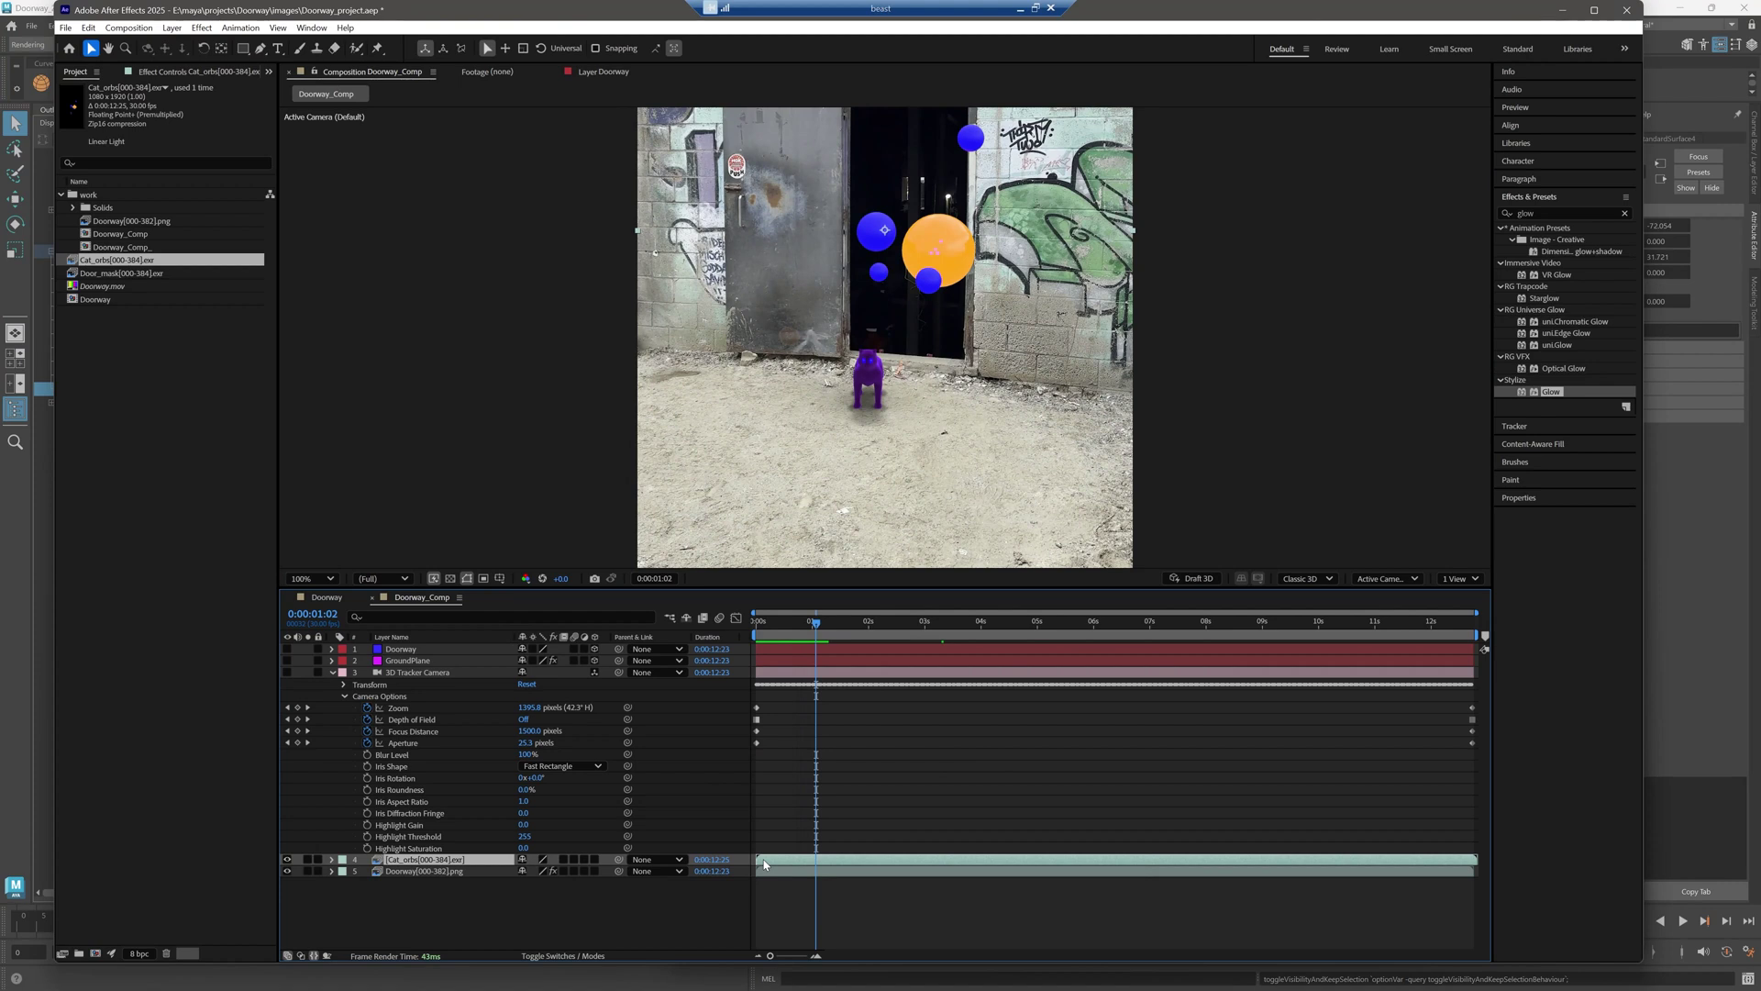
drag(763, 860, 761, 859)
click(752, 624)
key(space)
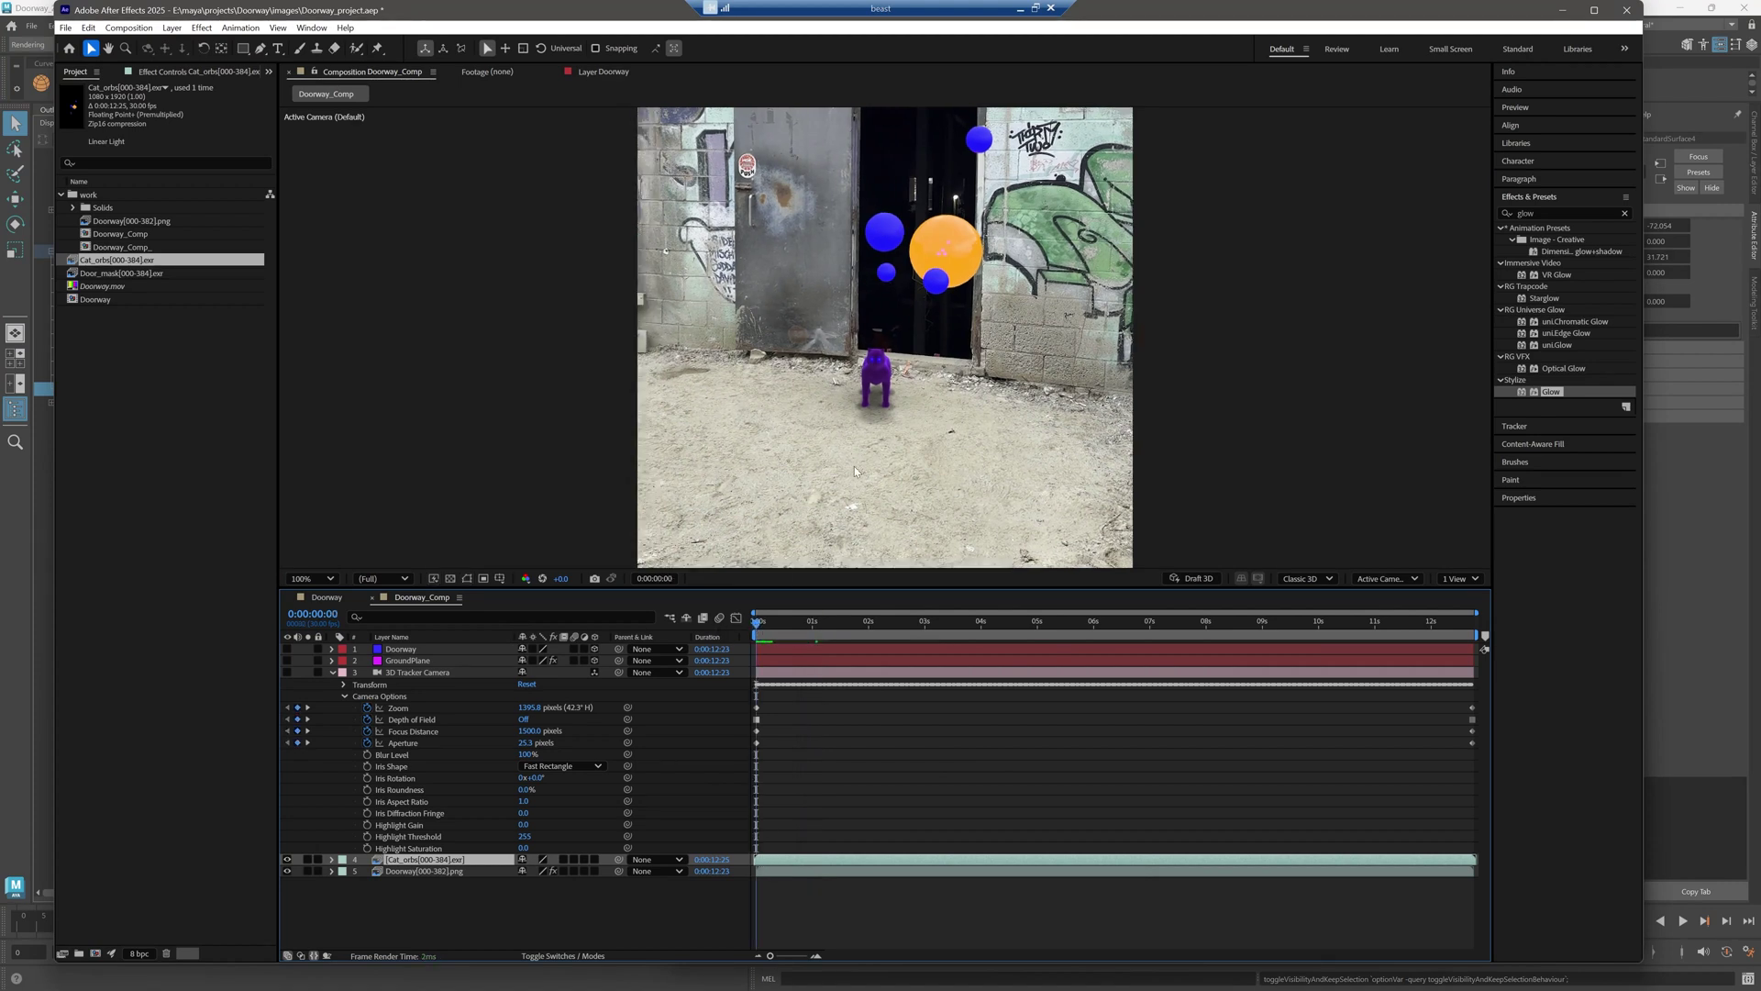
key(space)
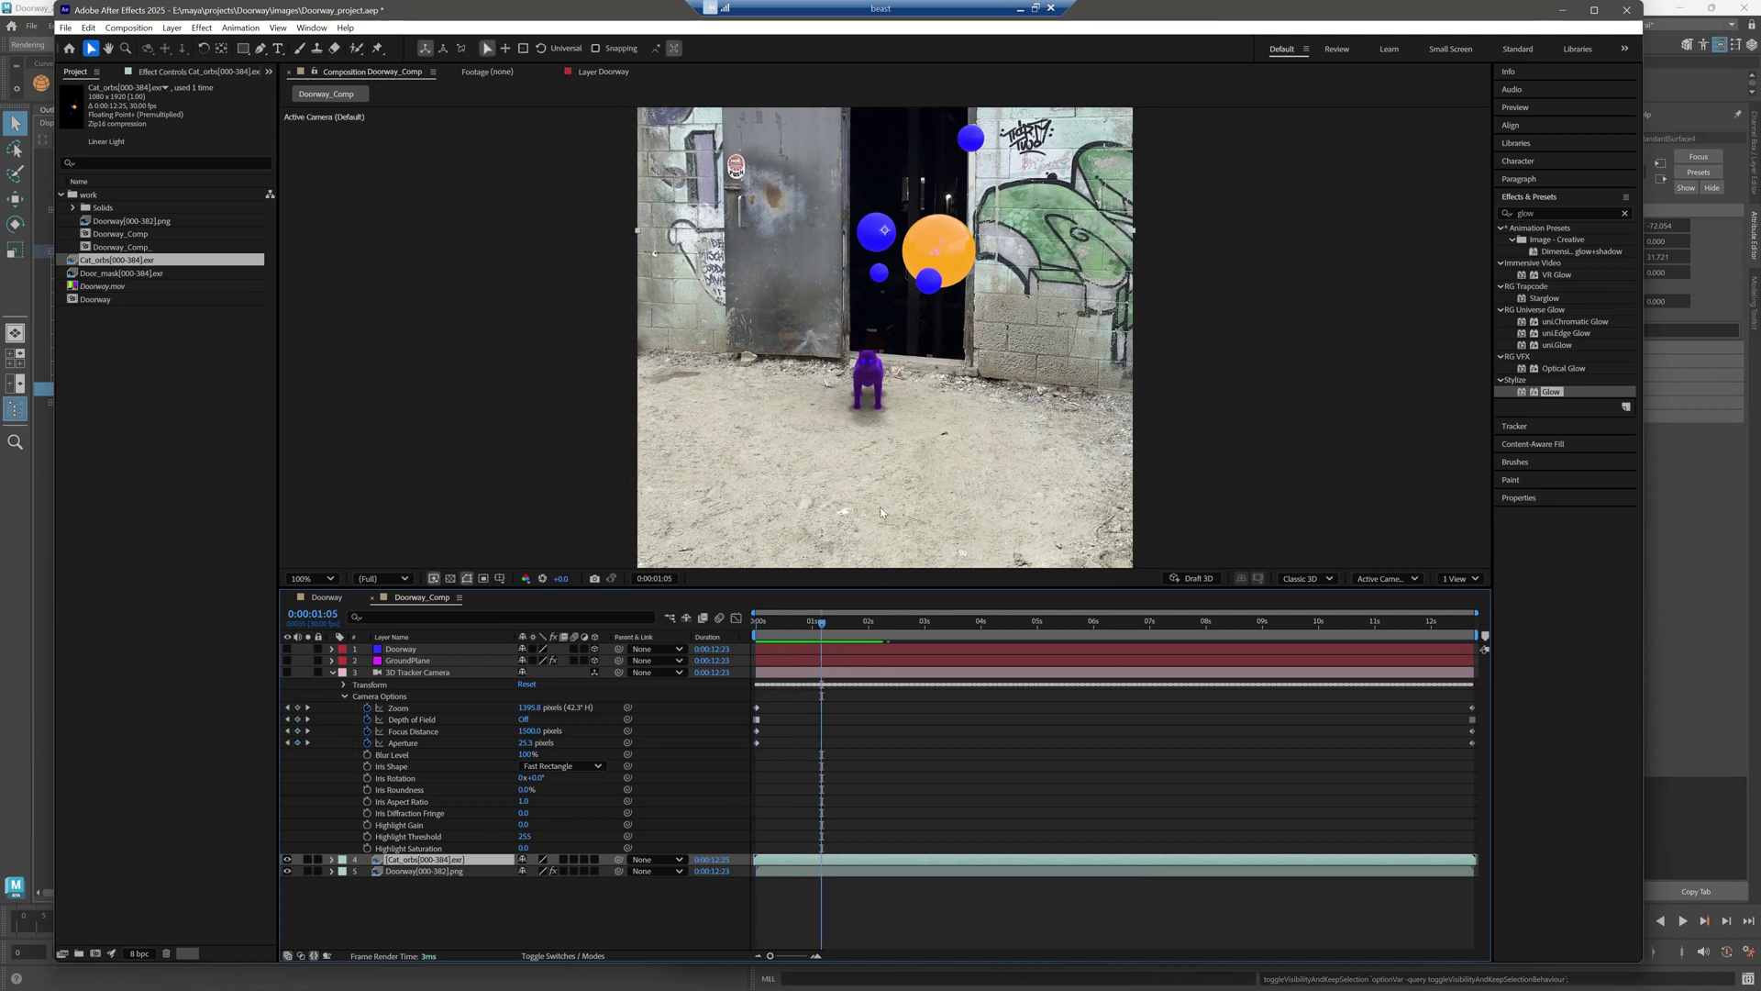
click(754, 624)
key(space)
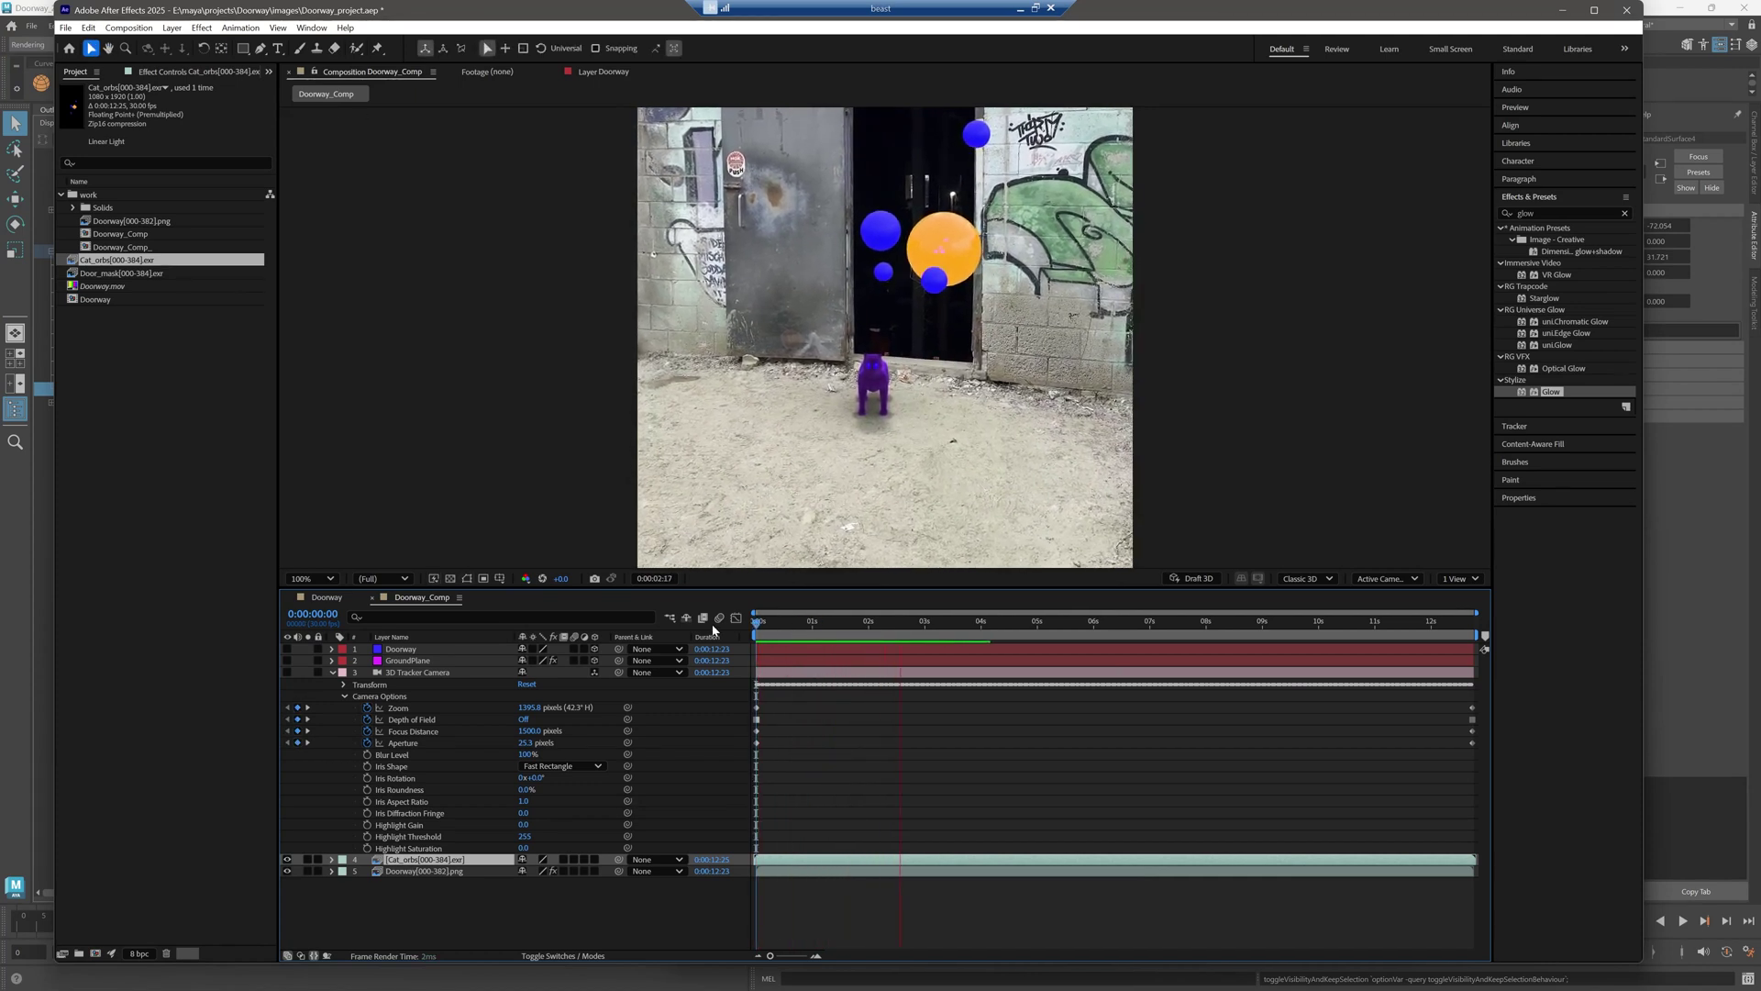
key(space)
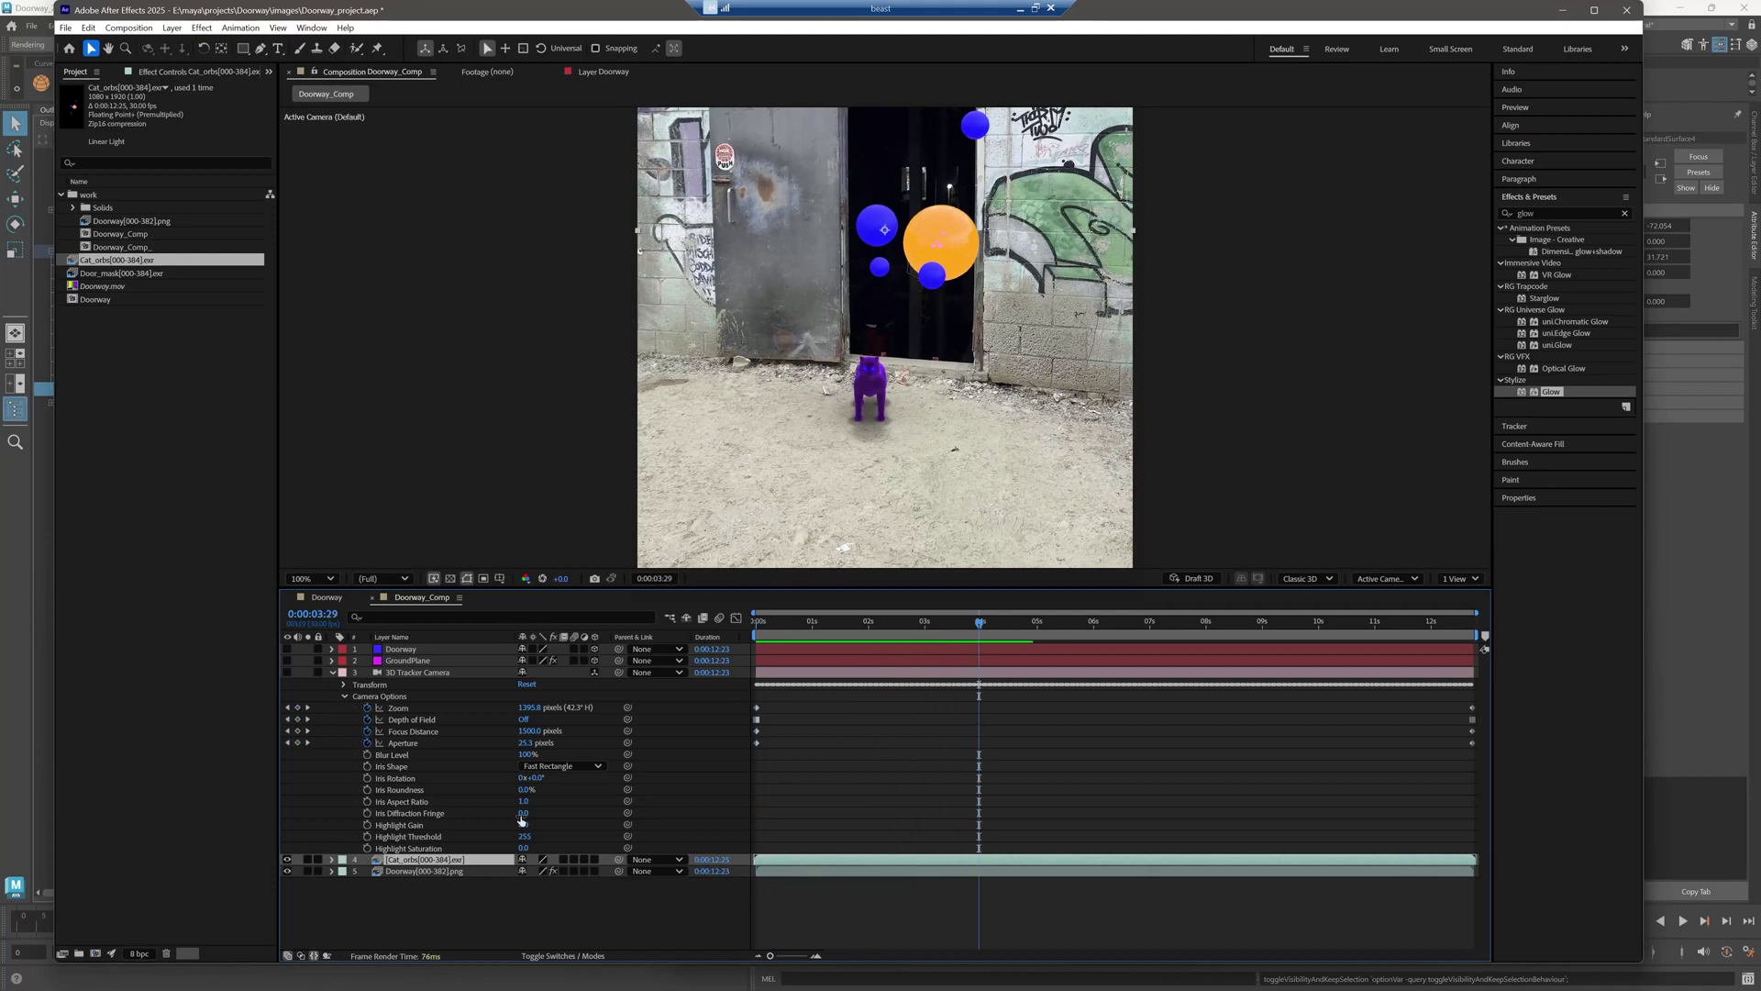
- Place the Door_mask sequence above the Cat_orbs layer and assign it as the track matte for Cat_orbs
click(97, 274)
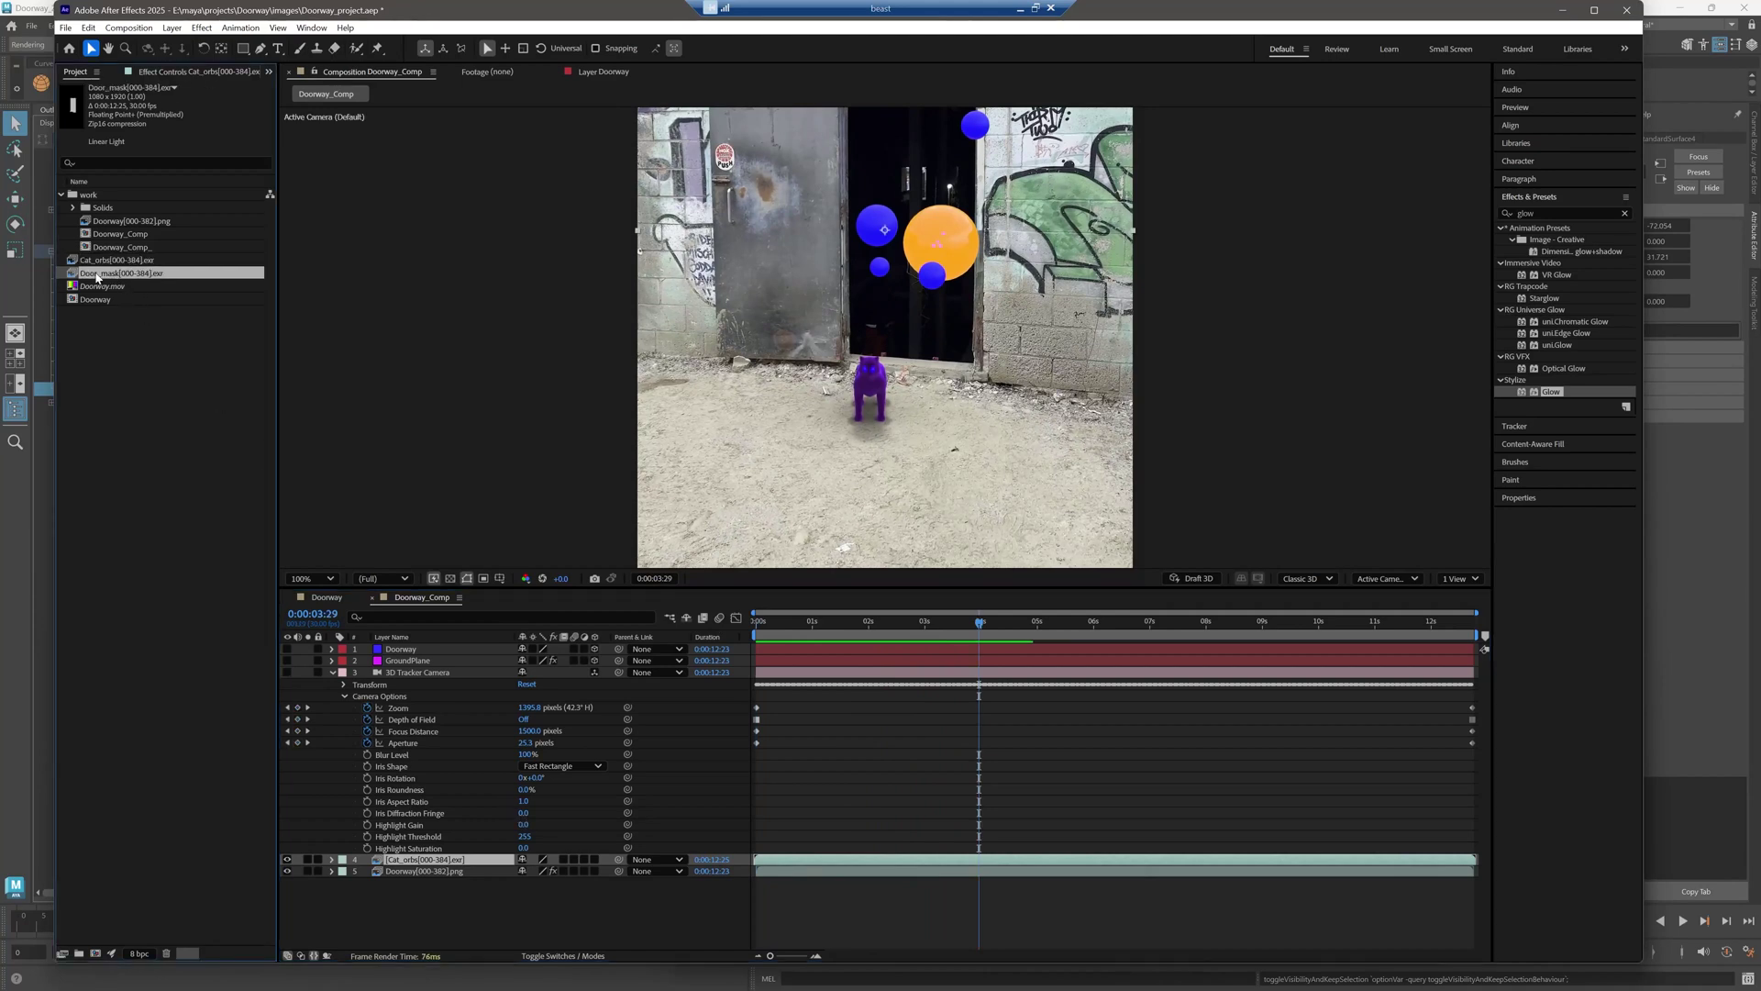
drag(97, 274, 385, 840)
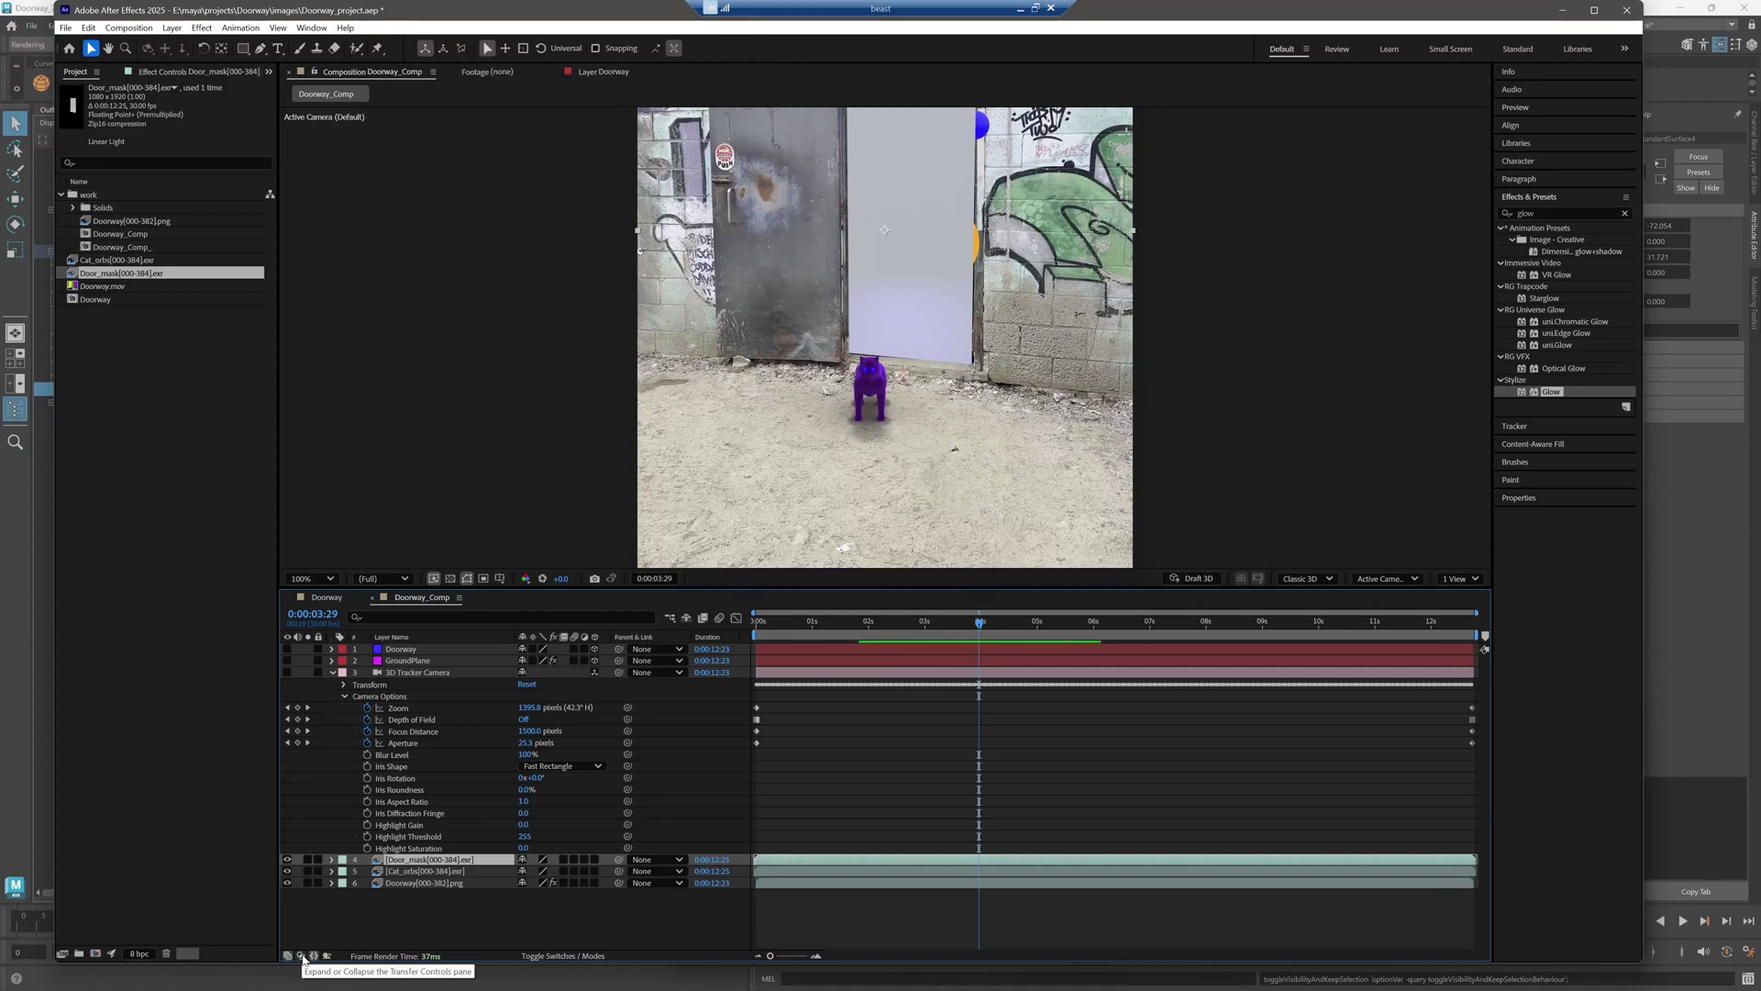
click(303, 957)
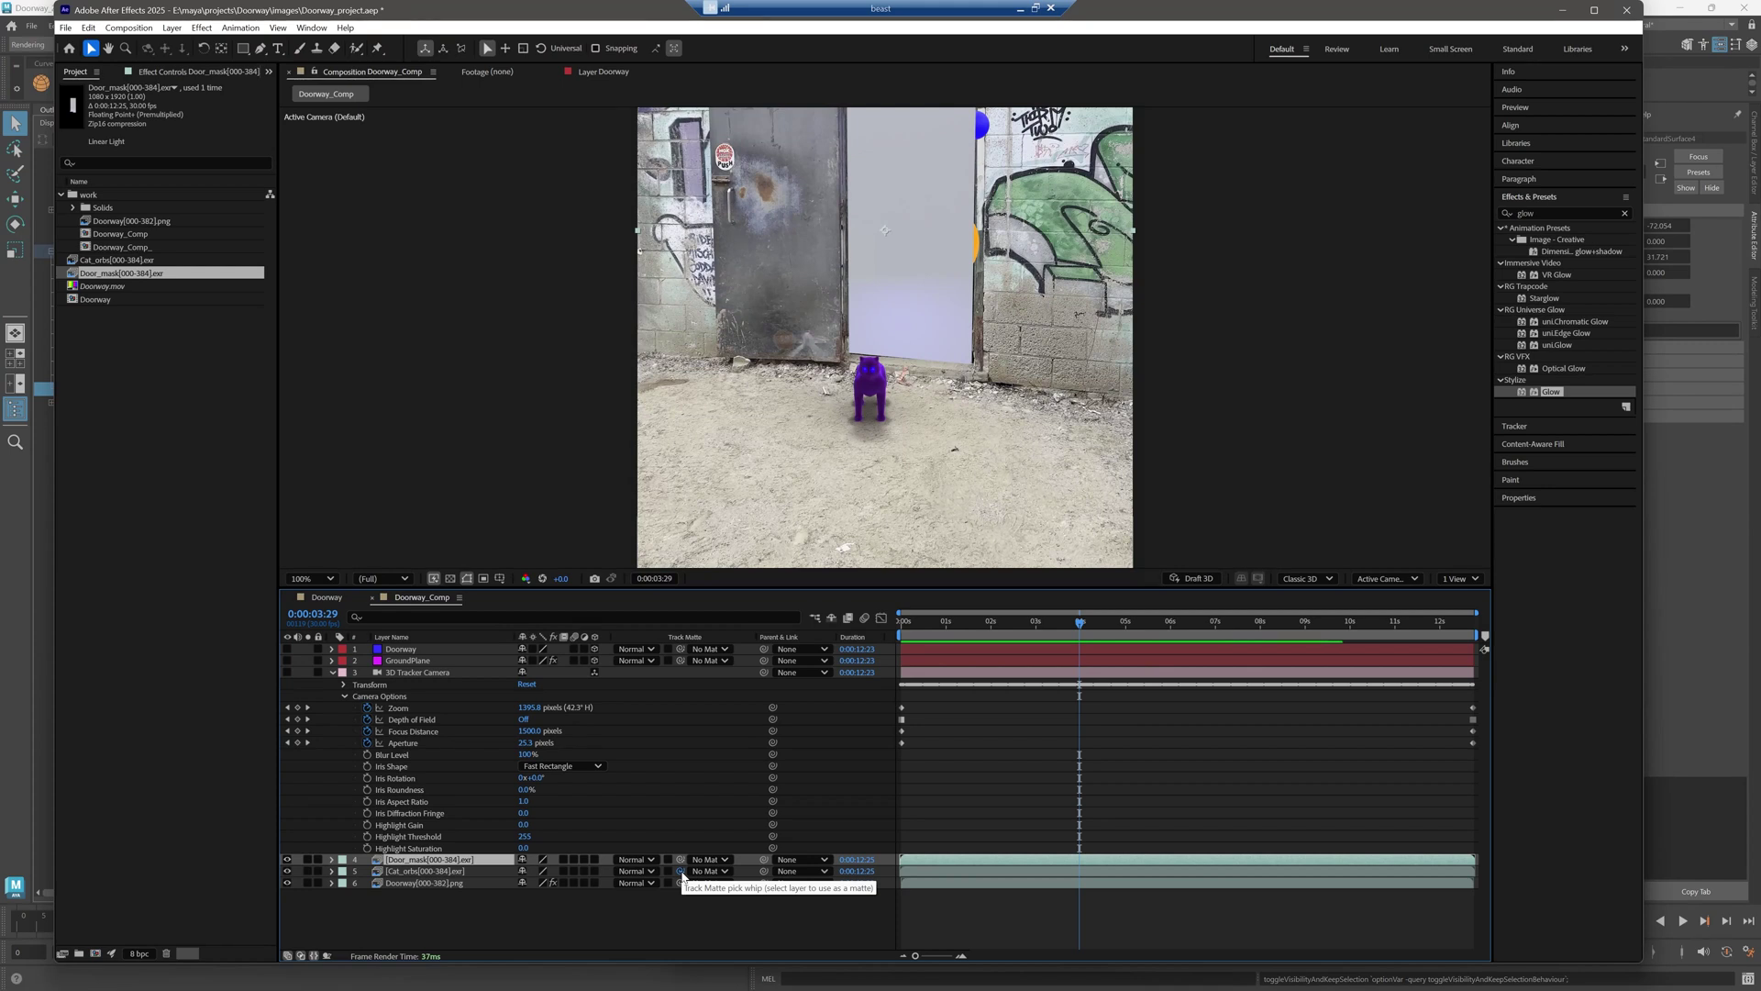
drag(683, 877, 435, 864)
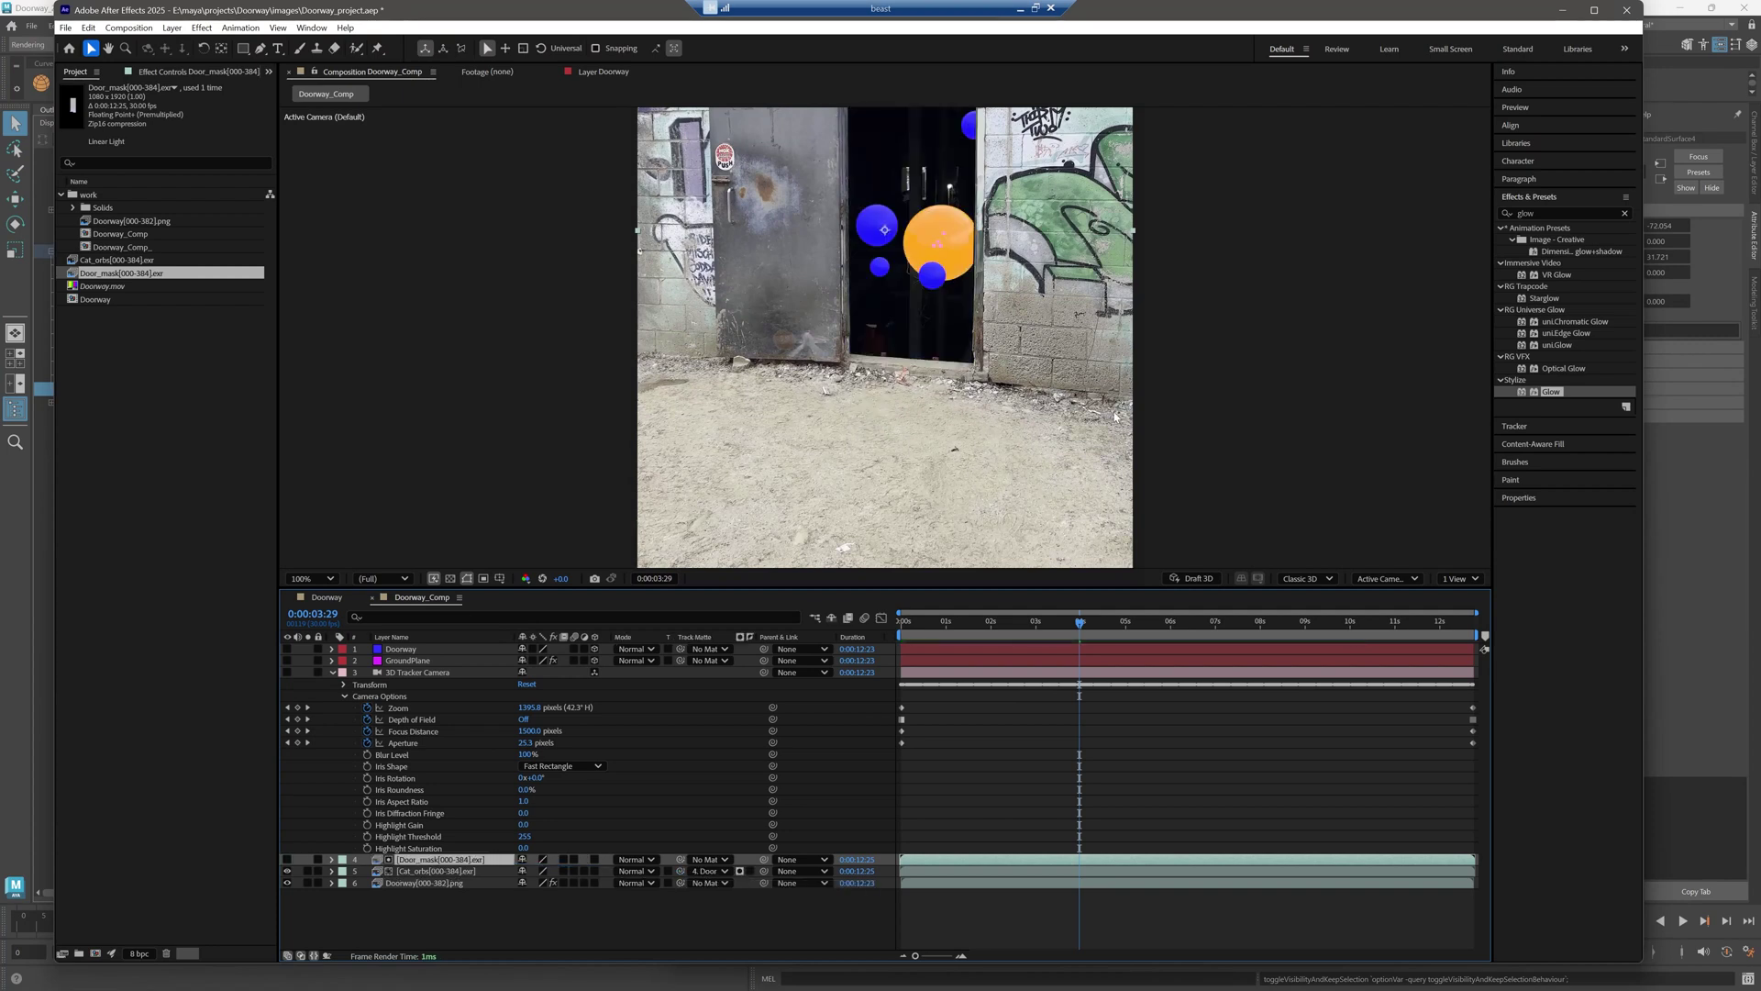
scroll(953, 380, down, 1)
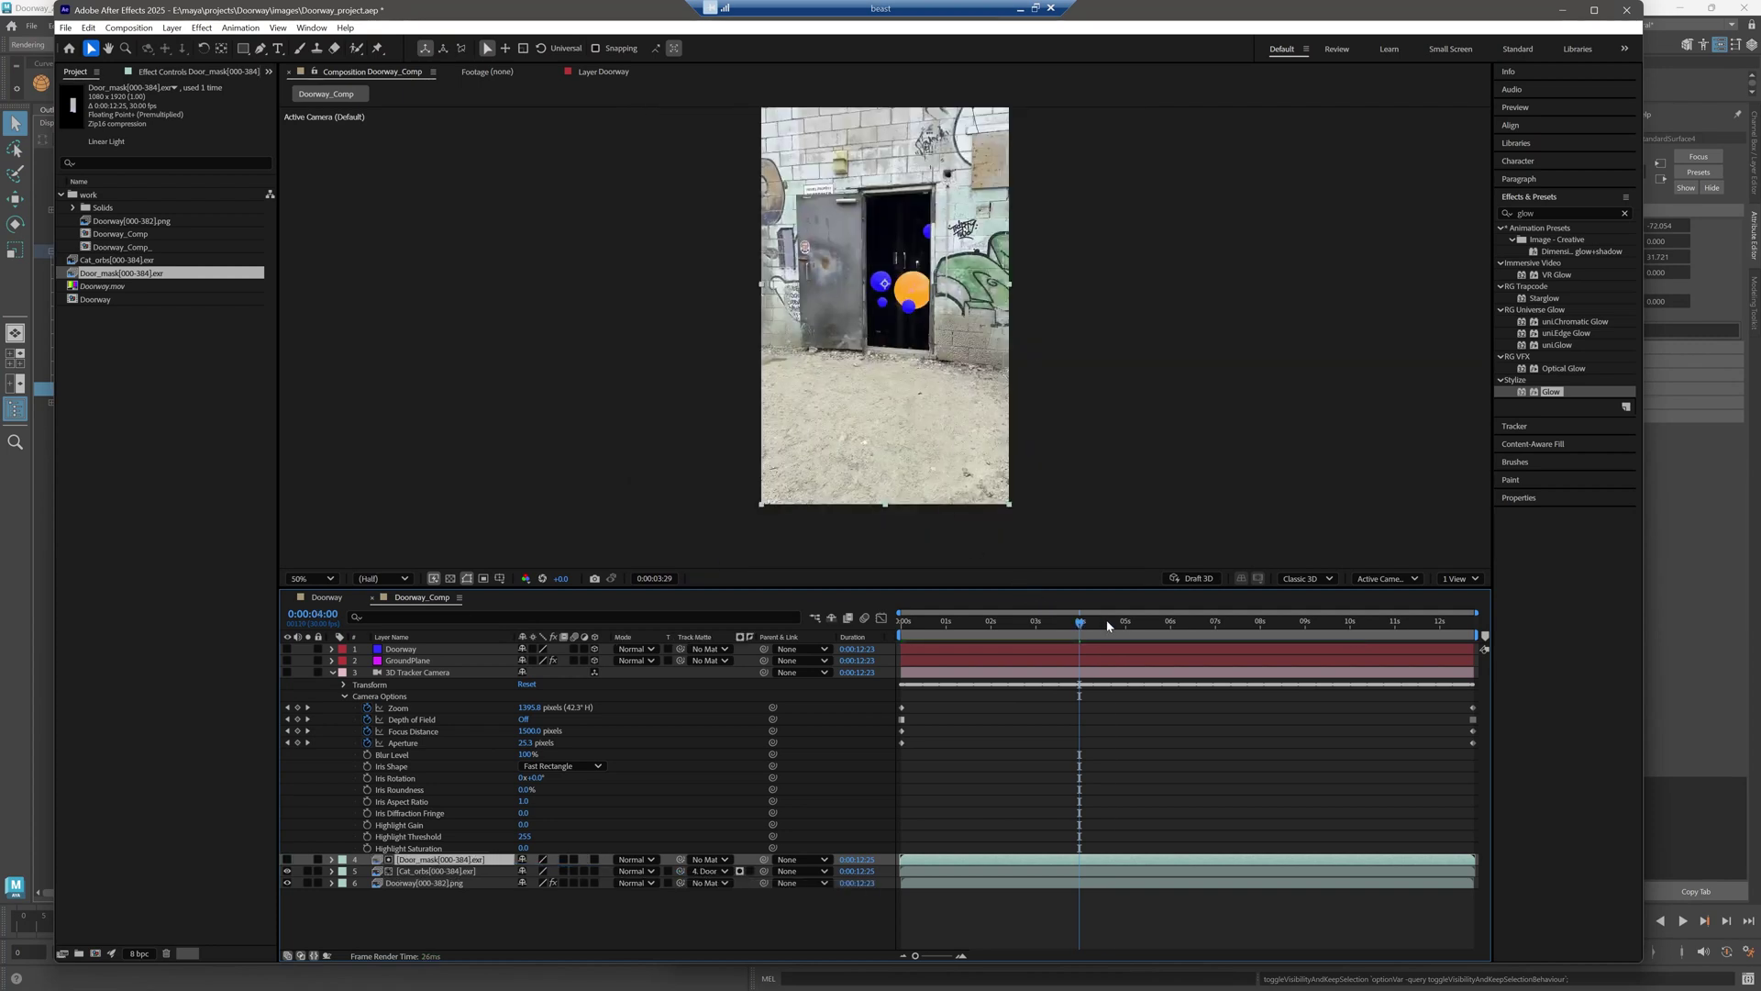
drag(1109, 625, 1111, 662)
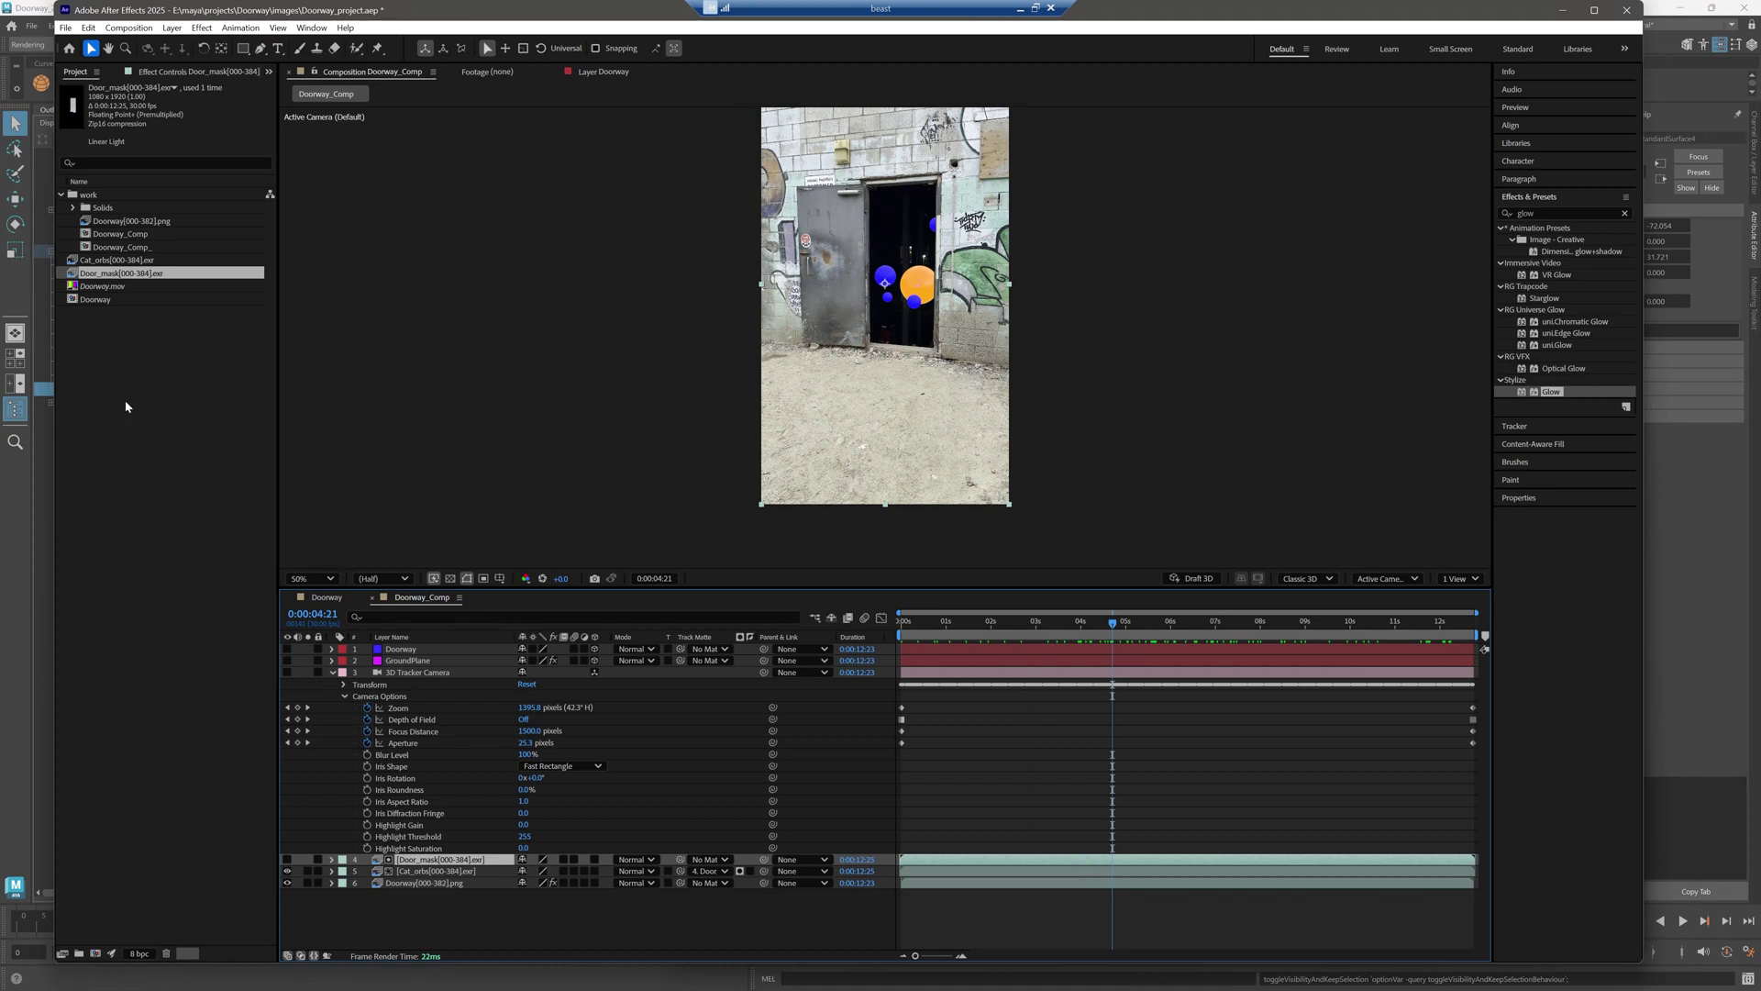
- Add a second Cat_orbs layer above Door_mask and give it an inverted rectangular mask around the doorway orbs, above the cat
click(110, 260)
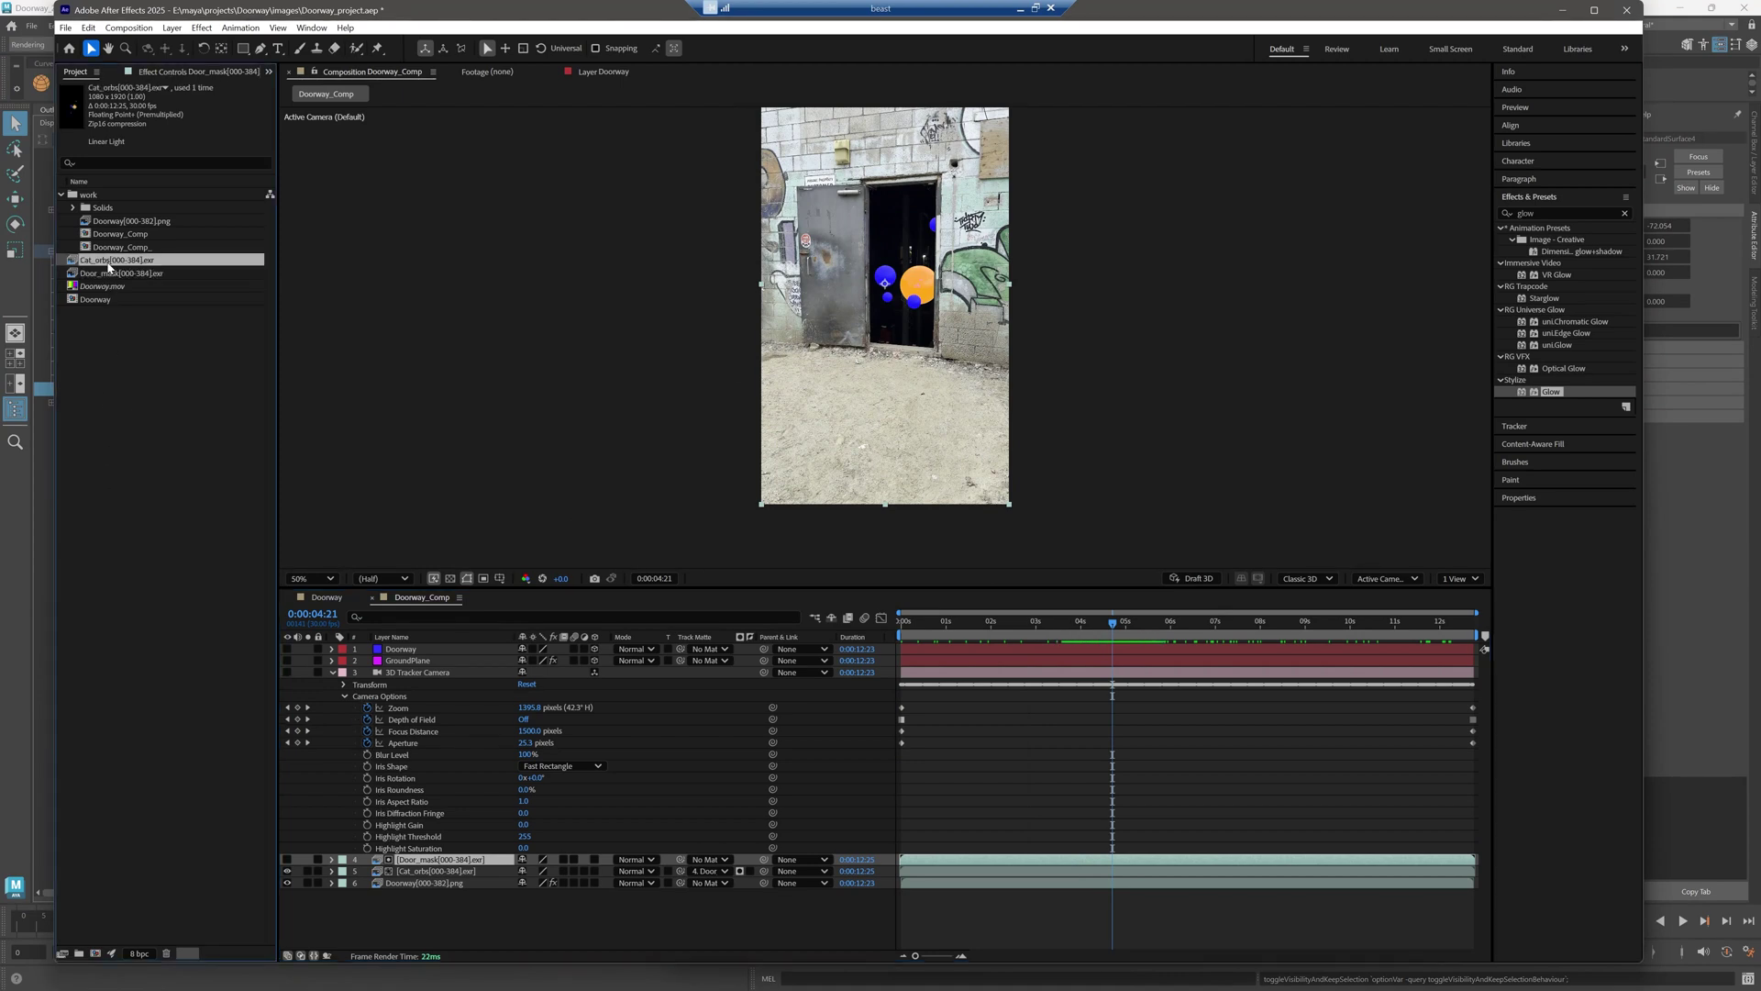
drag(438, 757, 445, 854)
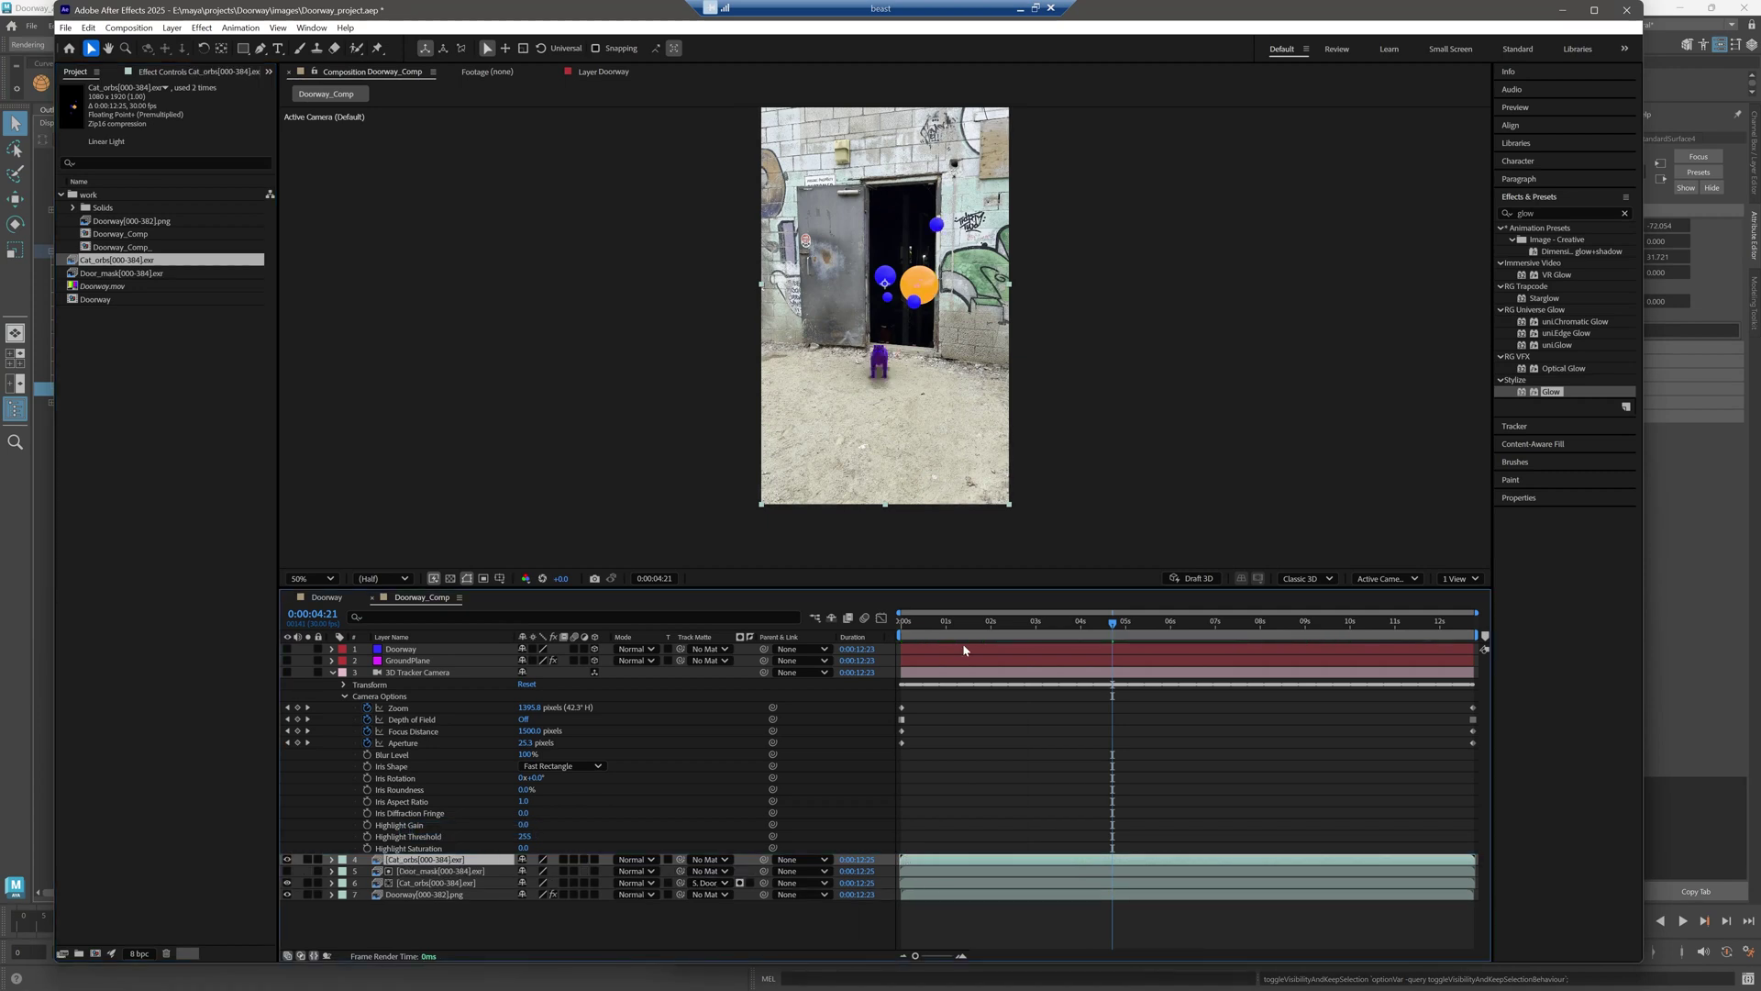
click(243, 48)
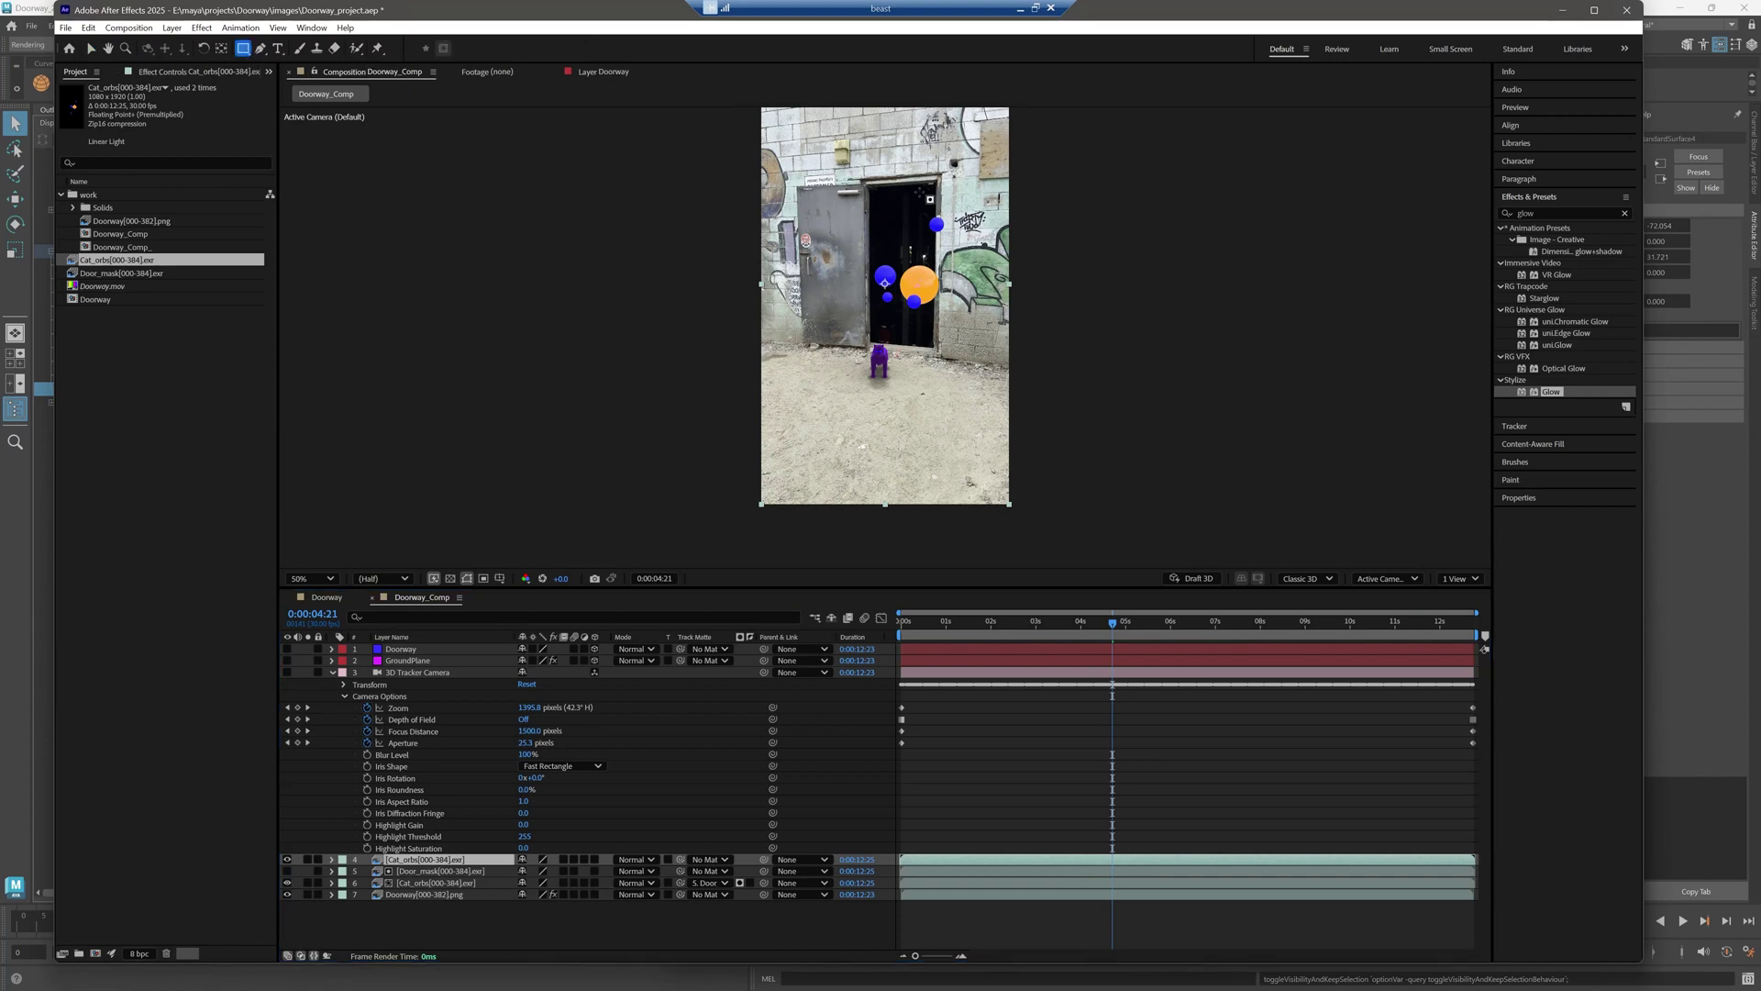
mouse_move(843, 169)
mouse_down()
mouse_move(954, 312)
mouse_move(984, 324)
mouse_up()
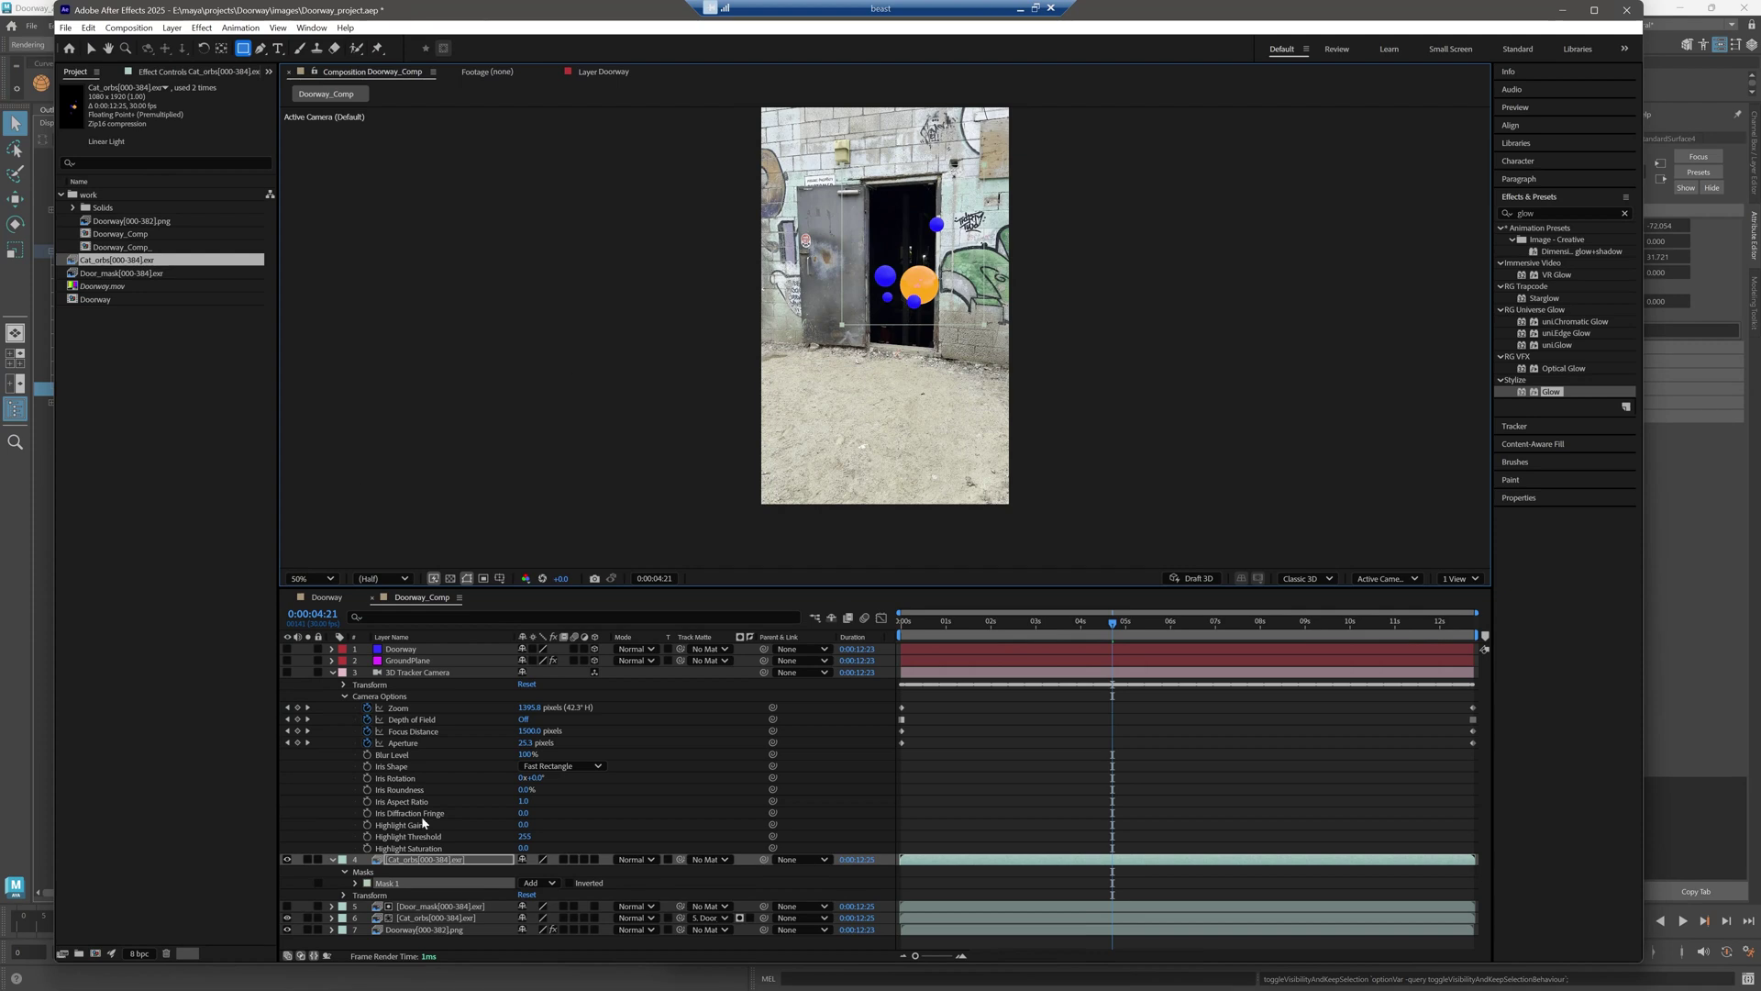
click(356, 883)
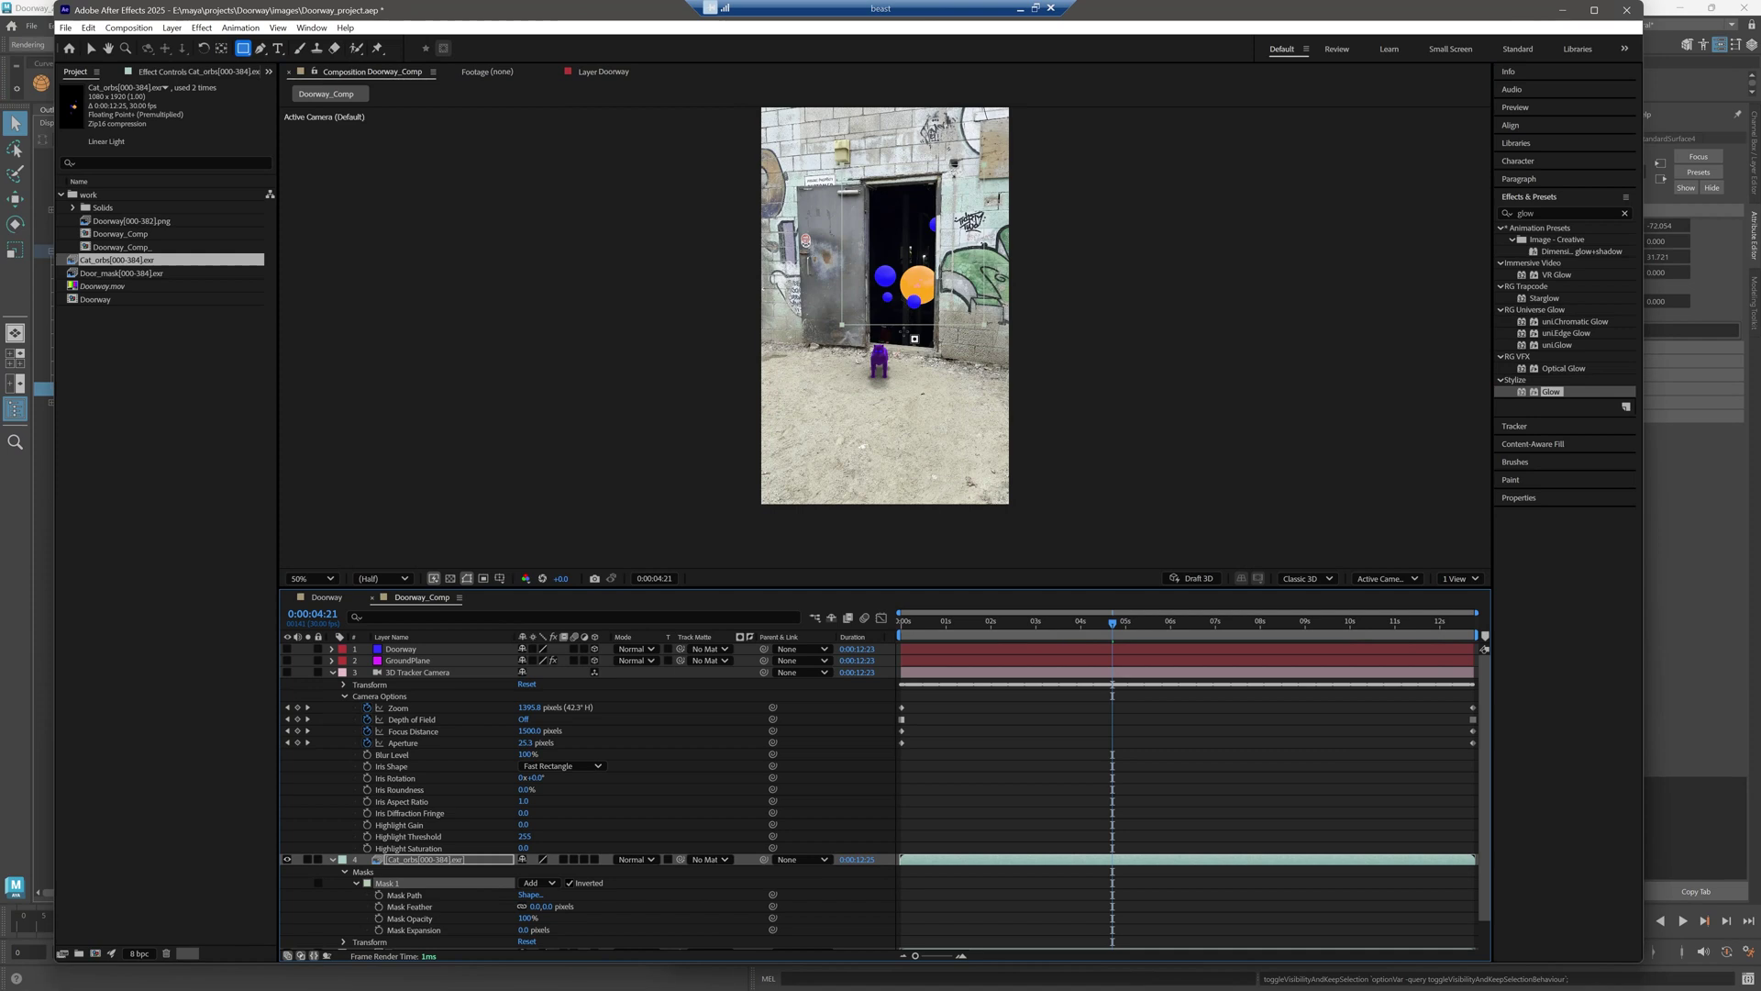
- Animate the top Cat_orbs layer's Mask Path with a keyframe at 0:00:00:00 and a repositioned mask at 0:00:05:28
drag(971, 628, 745, 627)
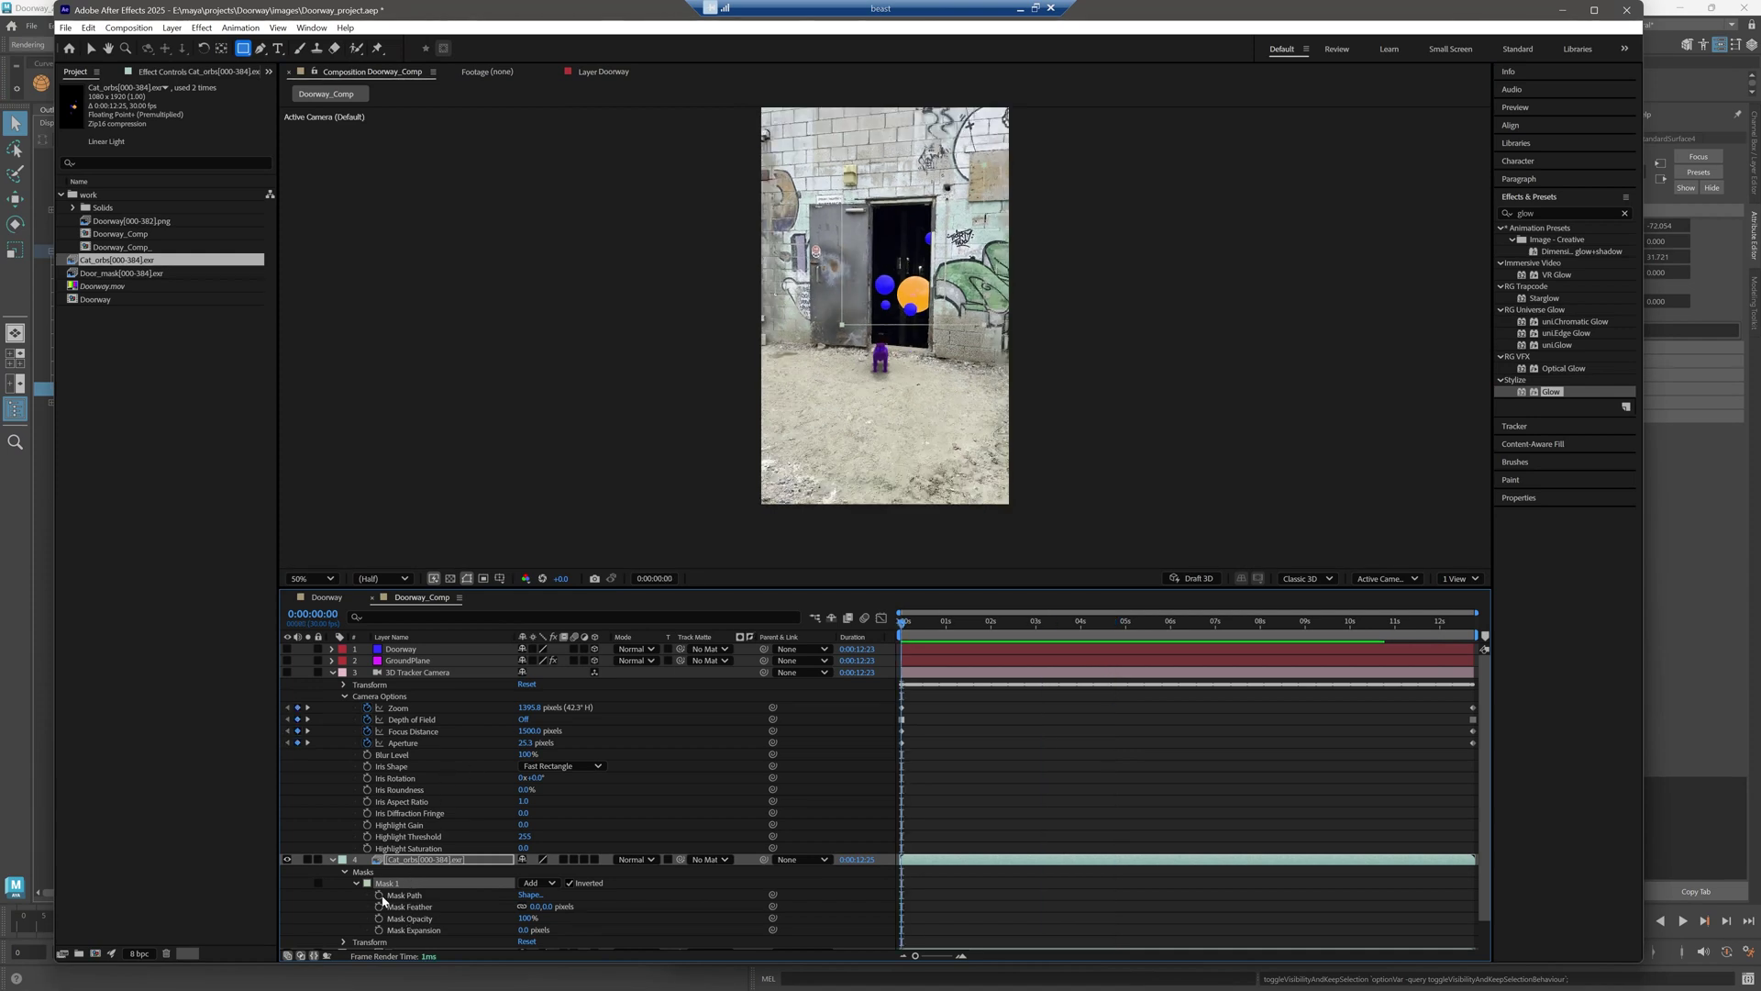
click(379, 896)
drag(934, 629, 1167, 648)
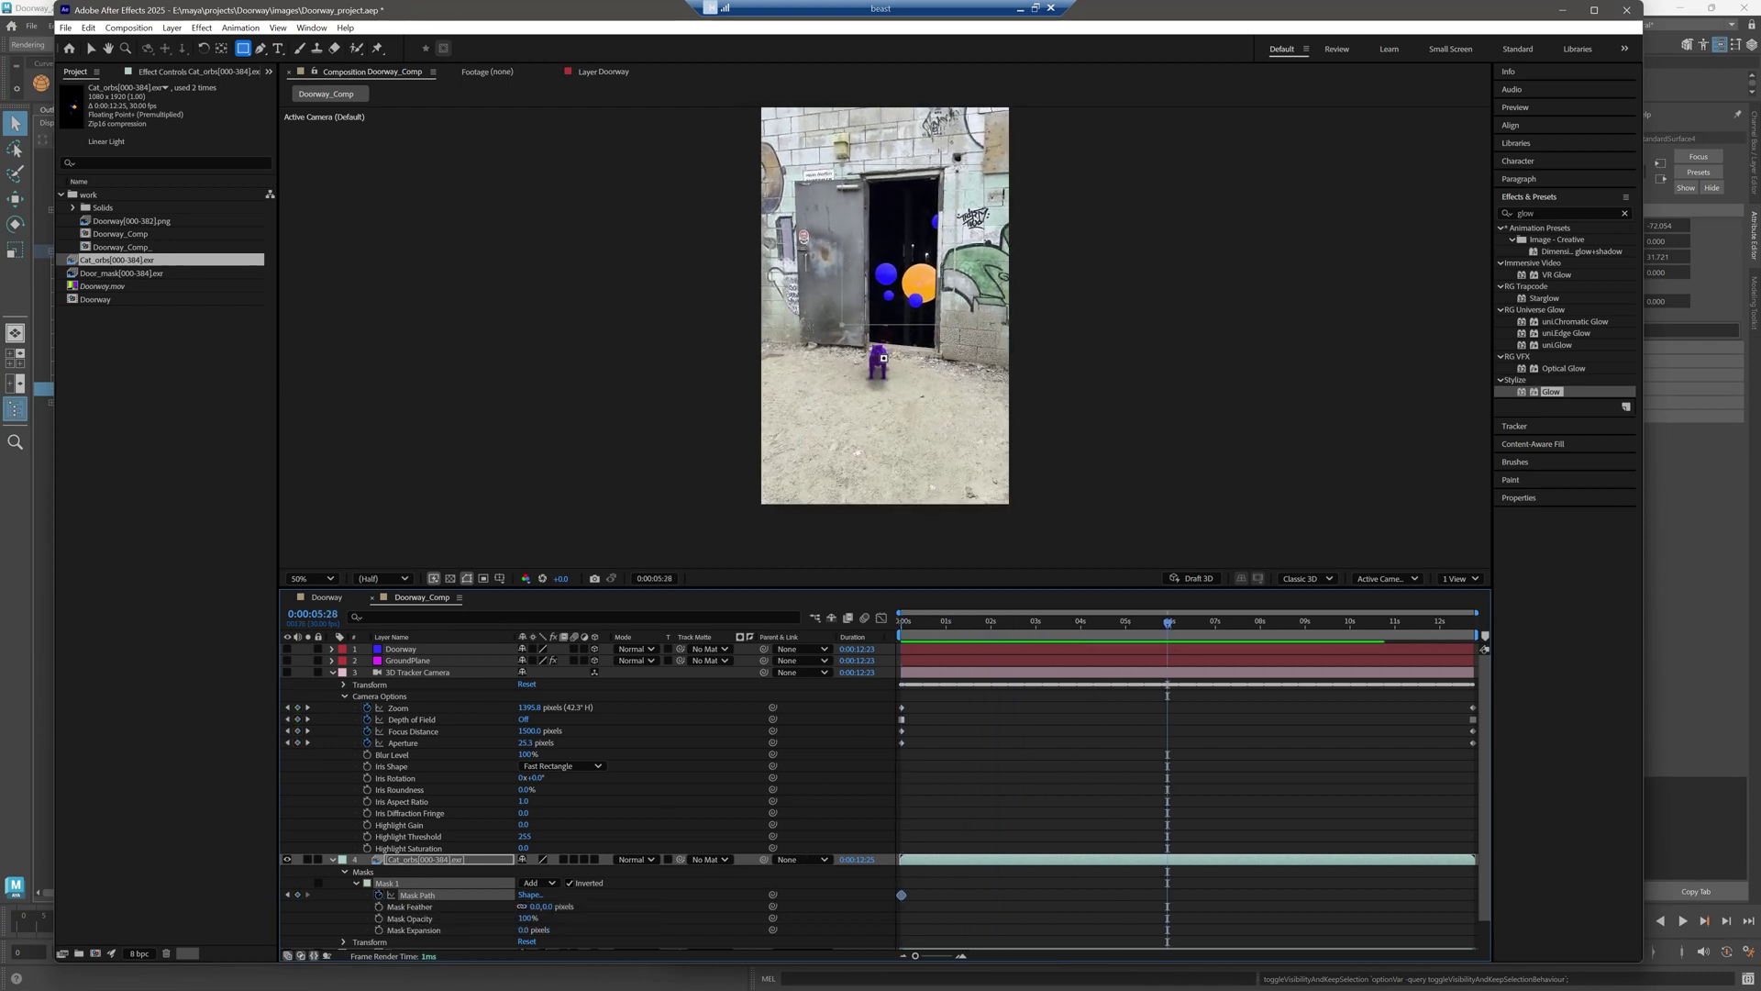
click(90, 47)
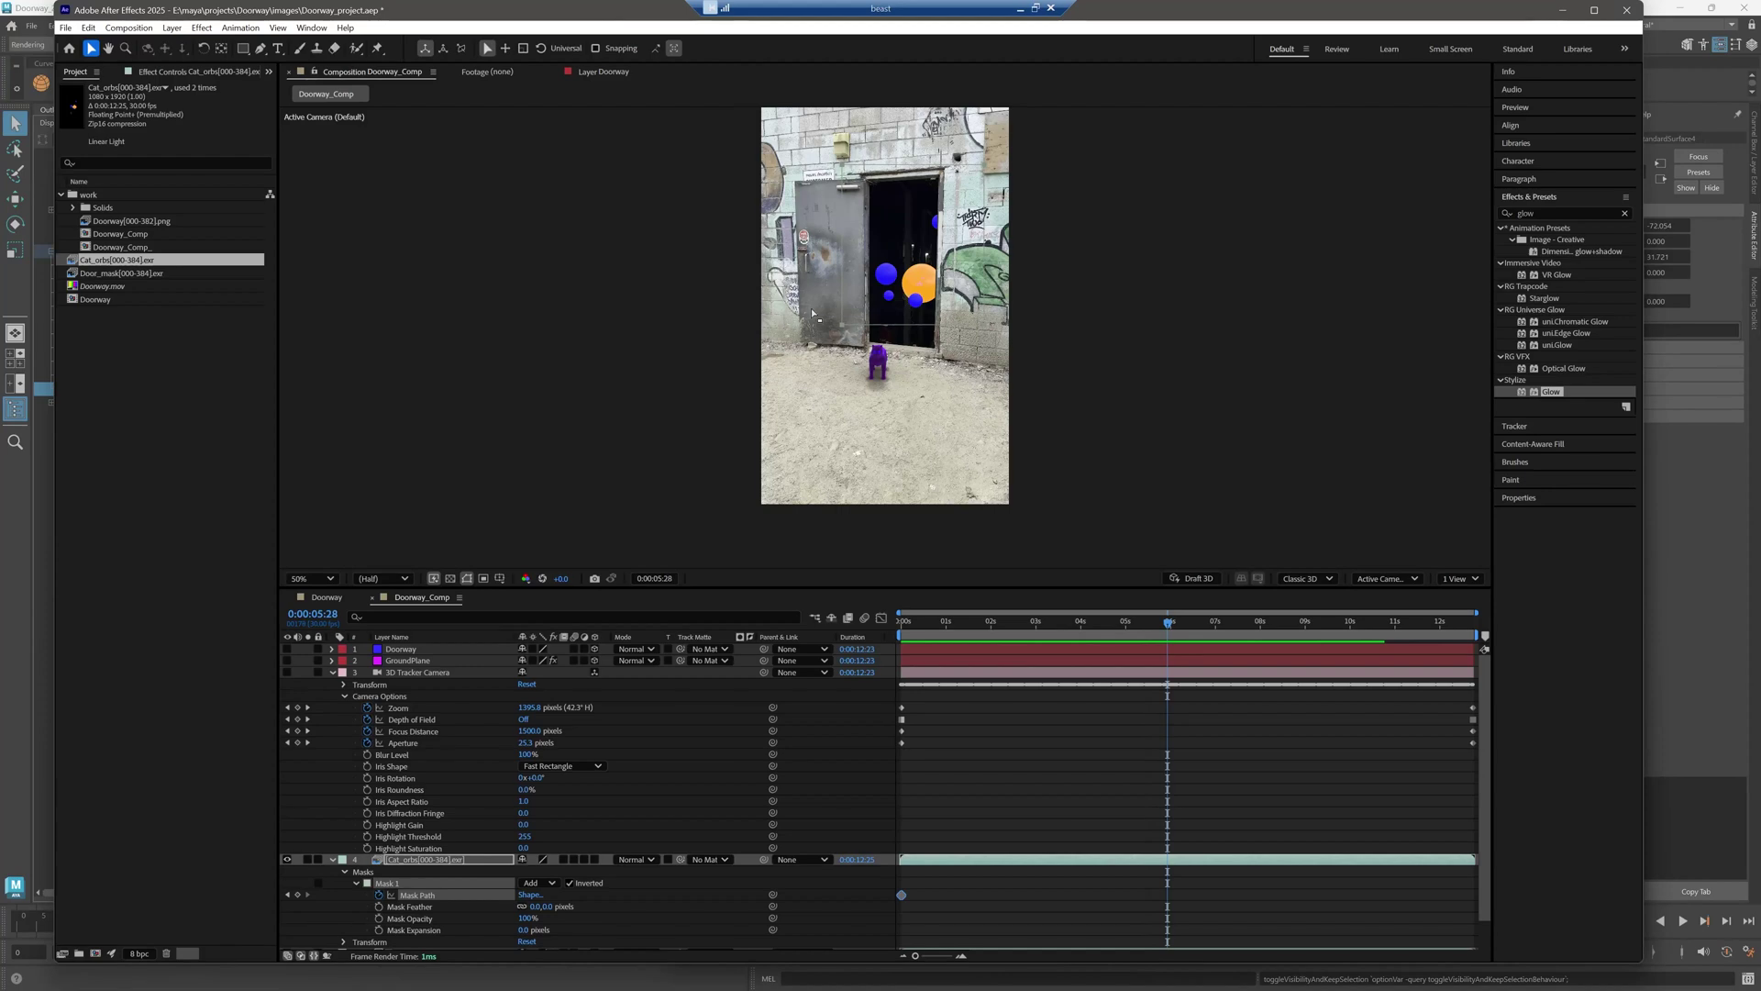
drag(809, 309, 970, 332)
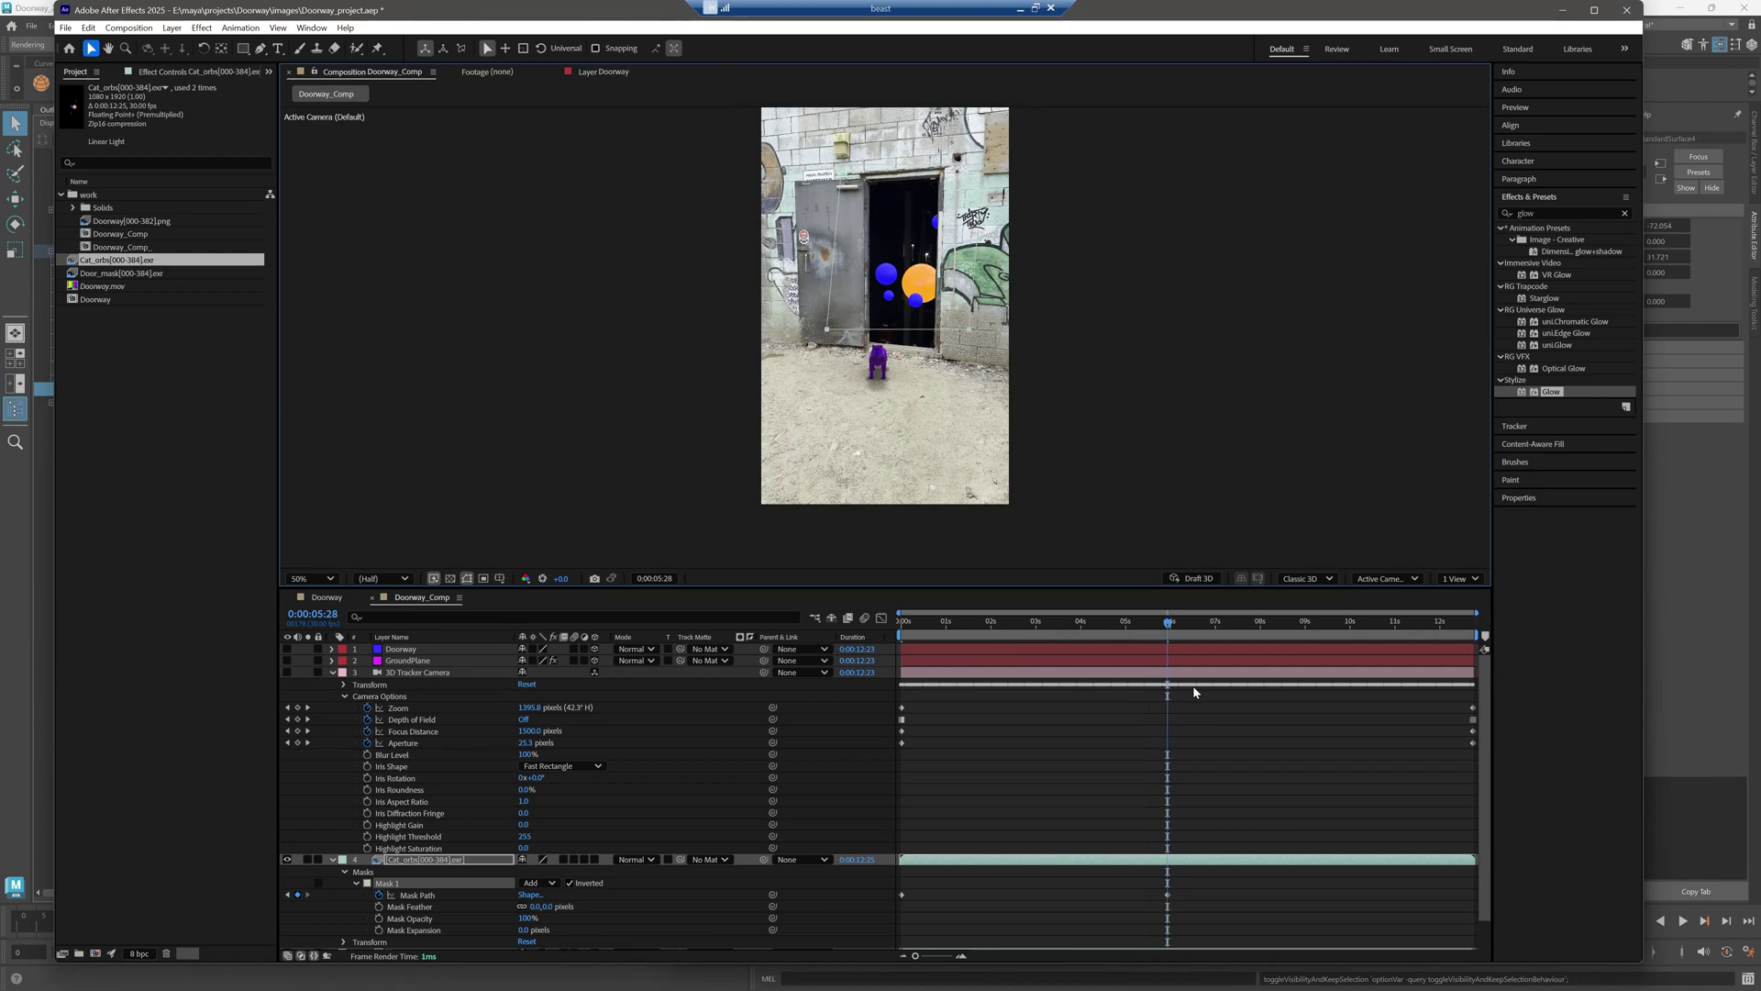
- Reshape the top Cat_orbs layer's mask to follow the doorway at 0:00:10:21, 0:00:08:00 and near the end of the composition
drag(1179, 623, 1382, 629)
click(987, 348)
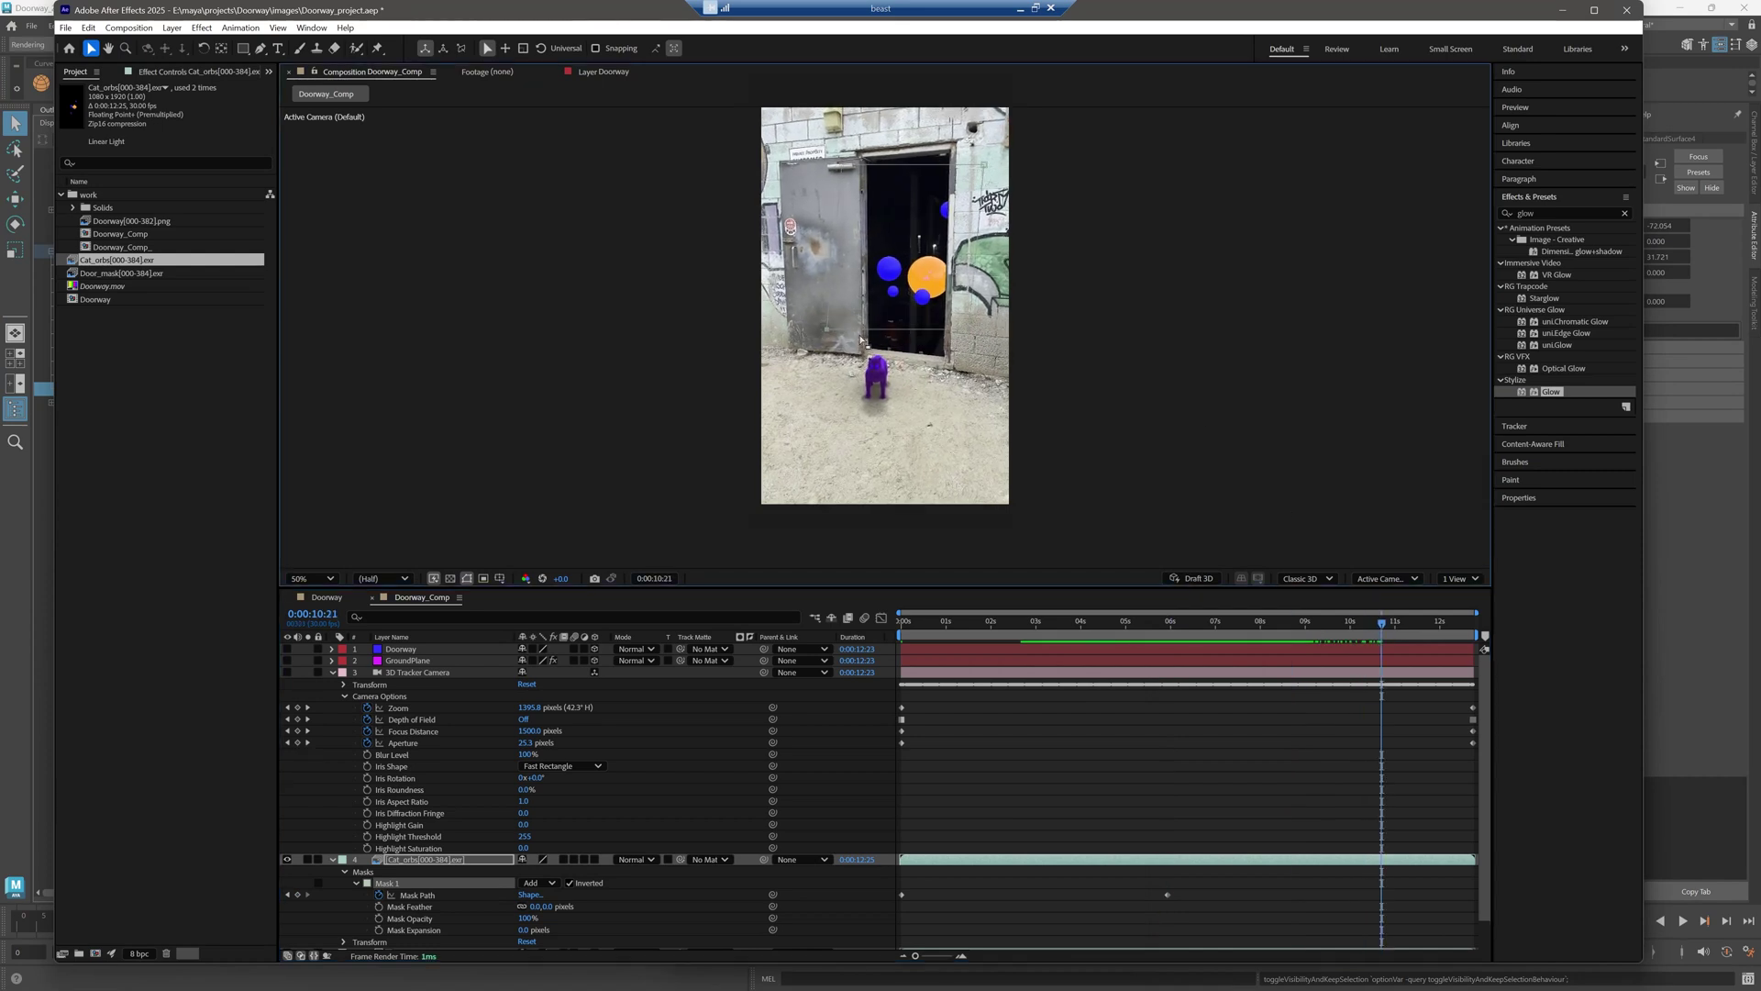
drag(827, 330, 838, 325)
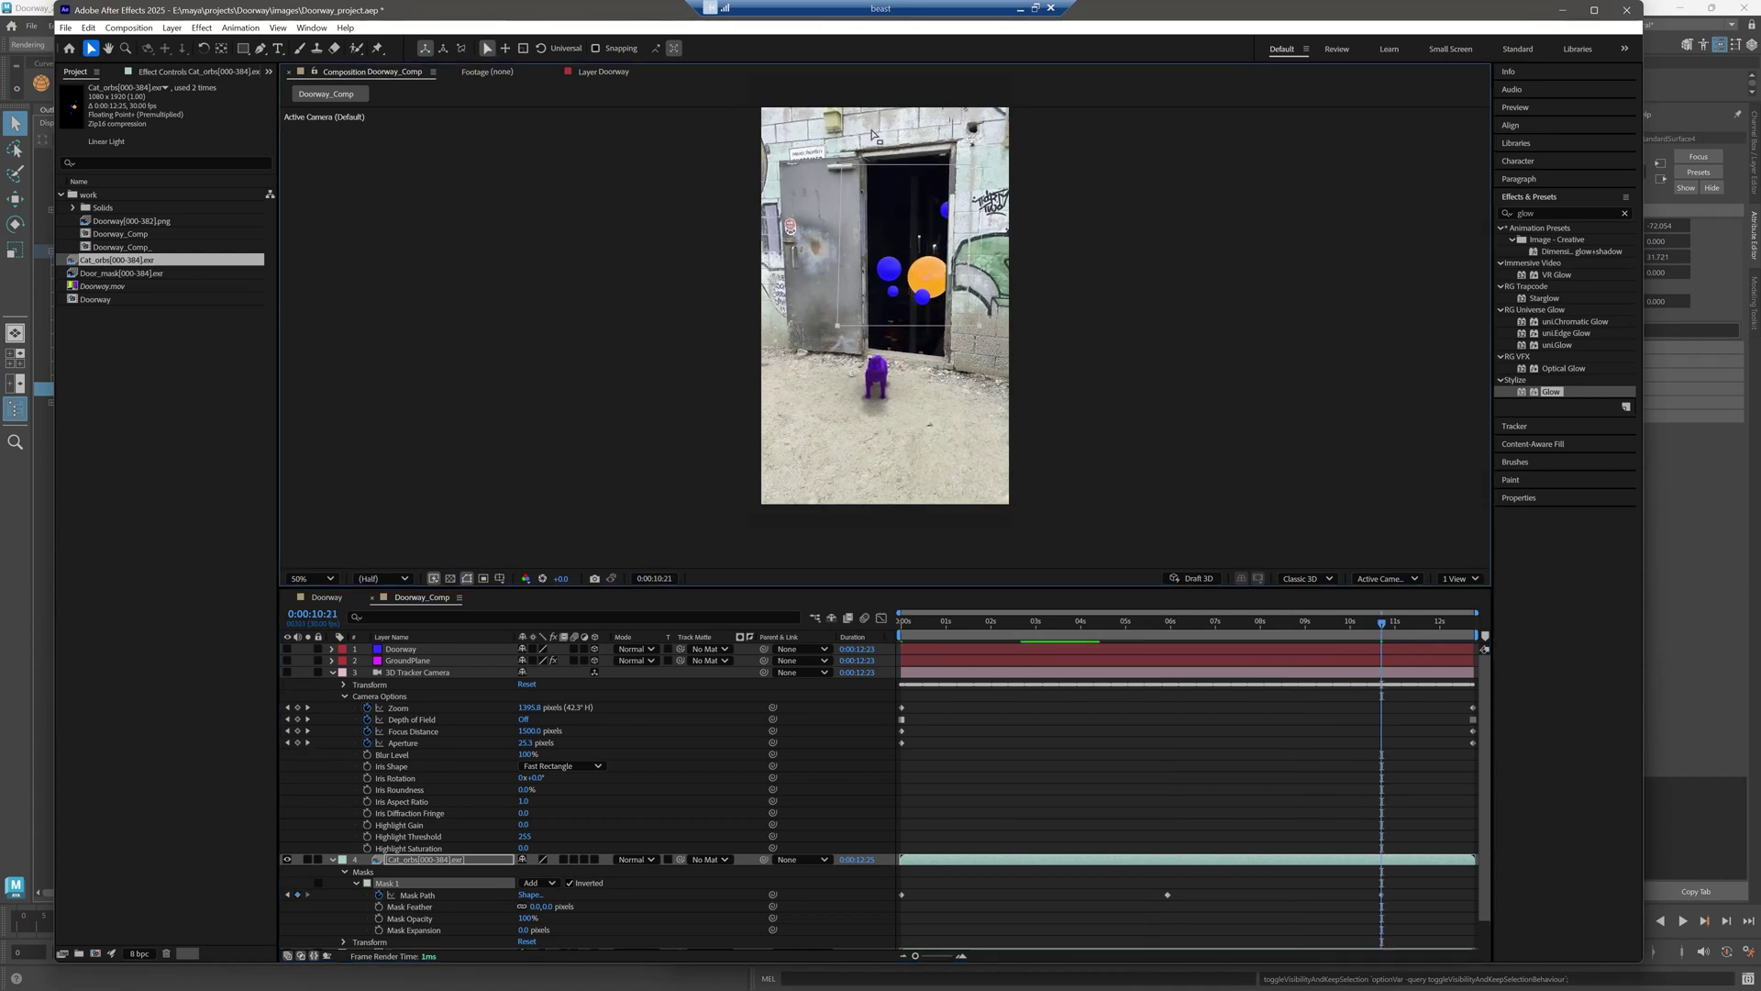
drag(1400, 623, 1261, 624)
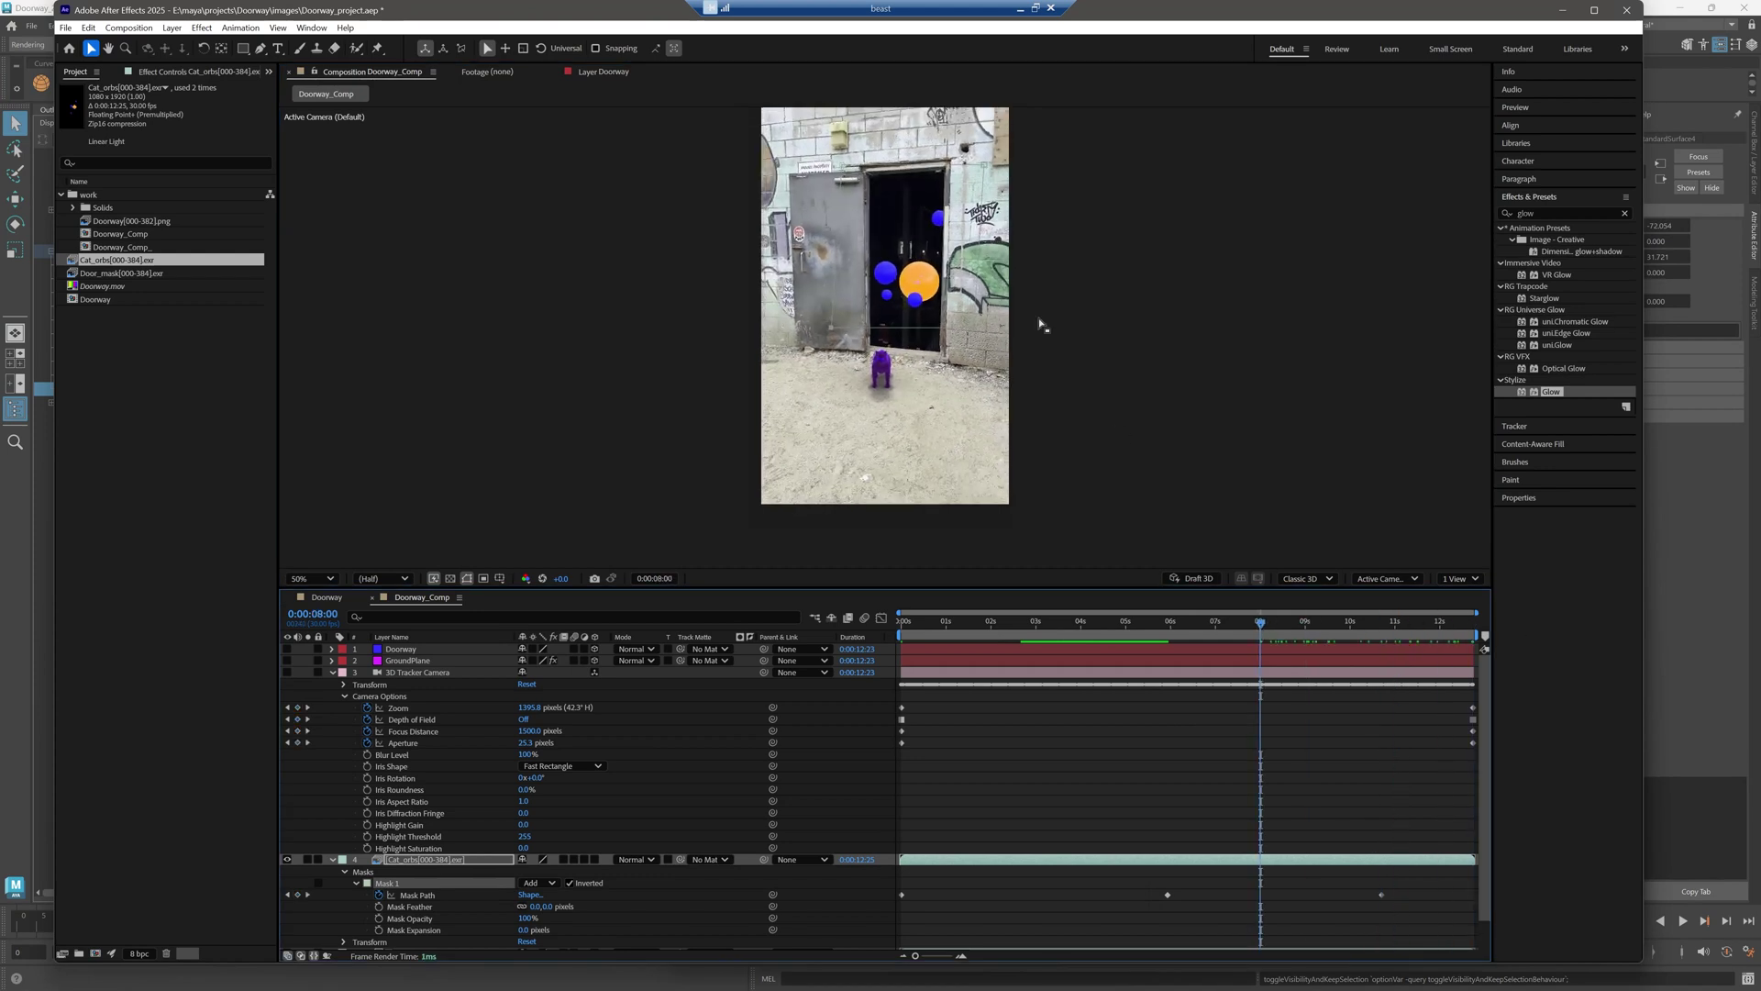
drag(992, 184, 984, 162)
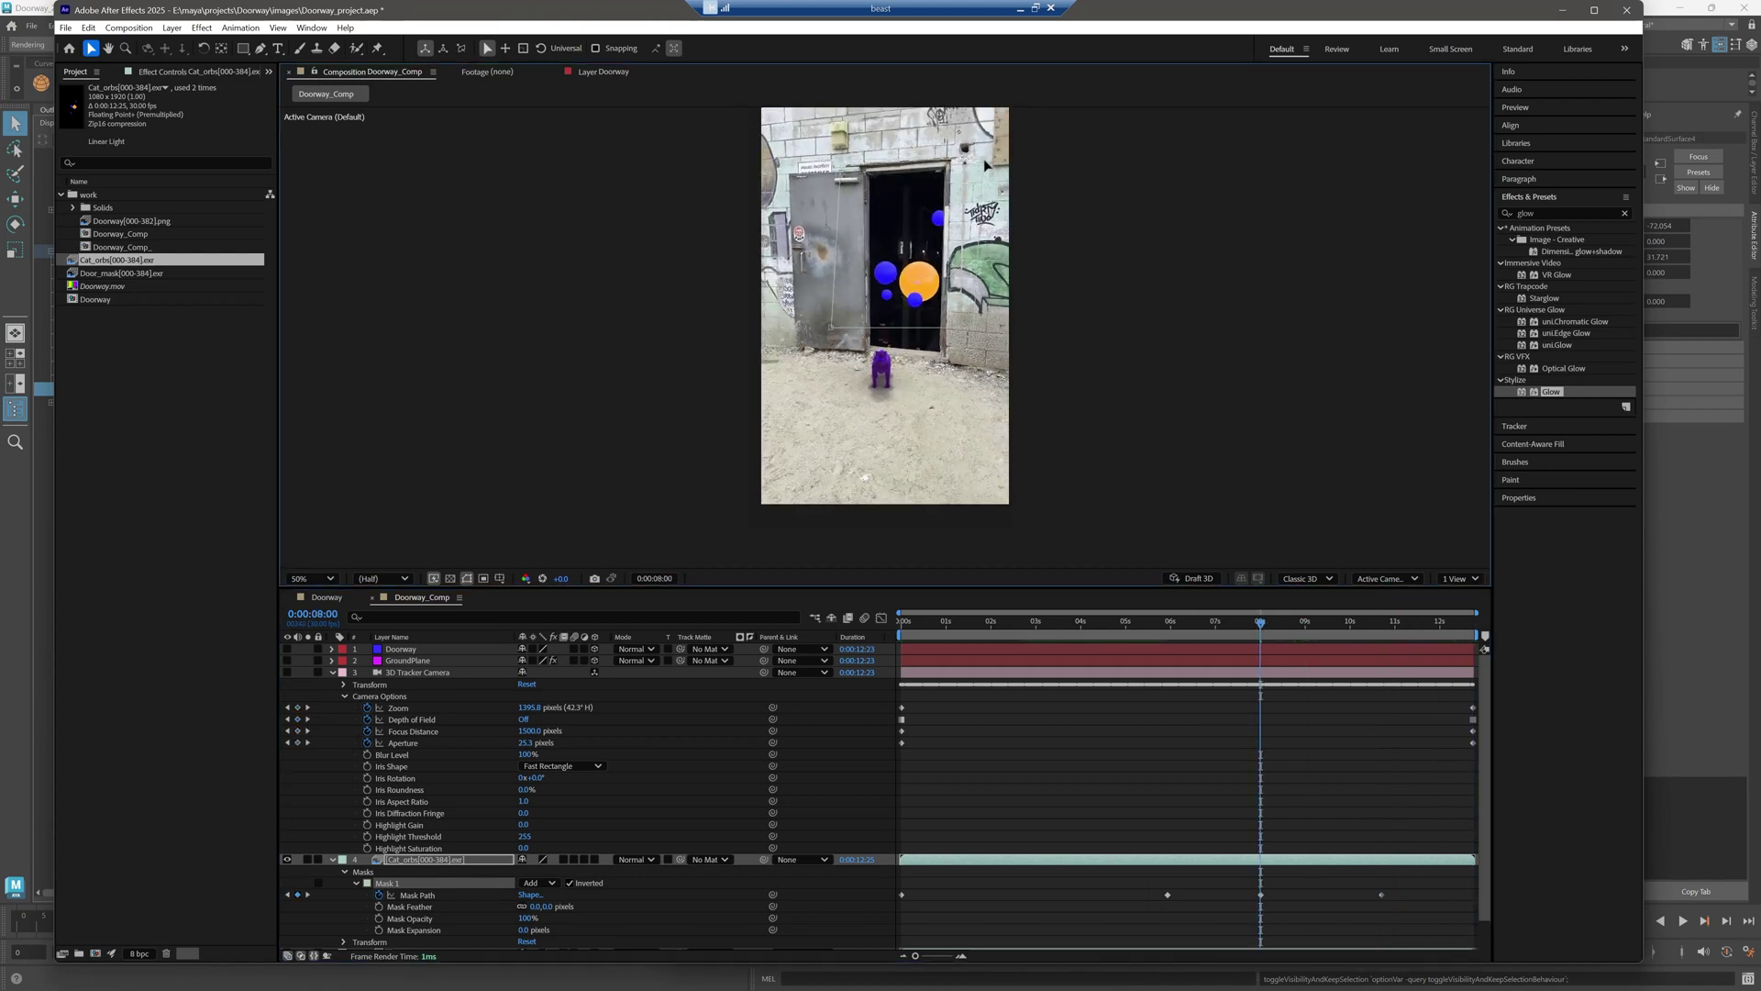
click(1447, 625)
mouse_move(822, 144)
mouse_down()
mouse_move(1038, 209)
mouse_move(968, 165)
mouse_up()
drag(1454, 627, 1100, 649)
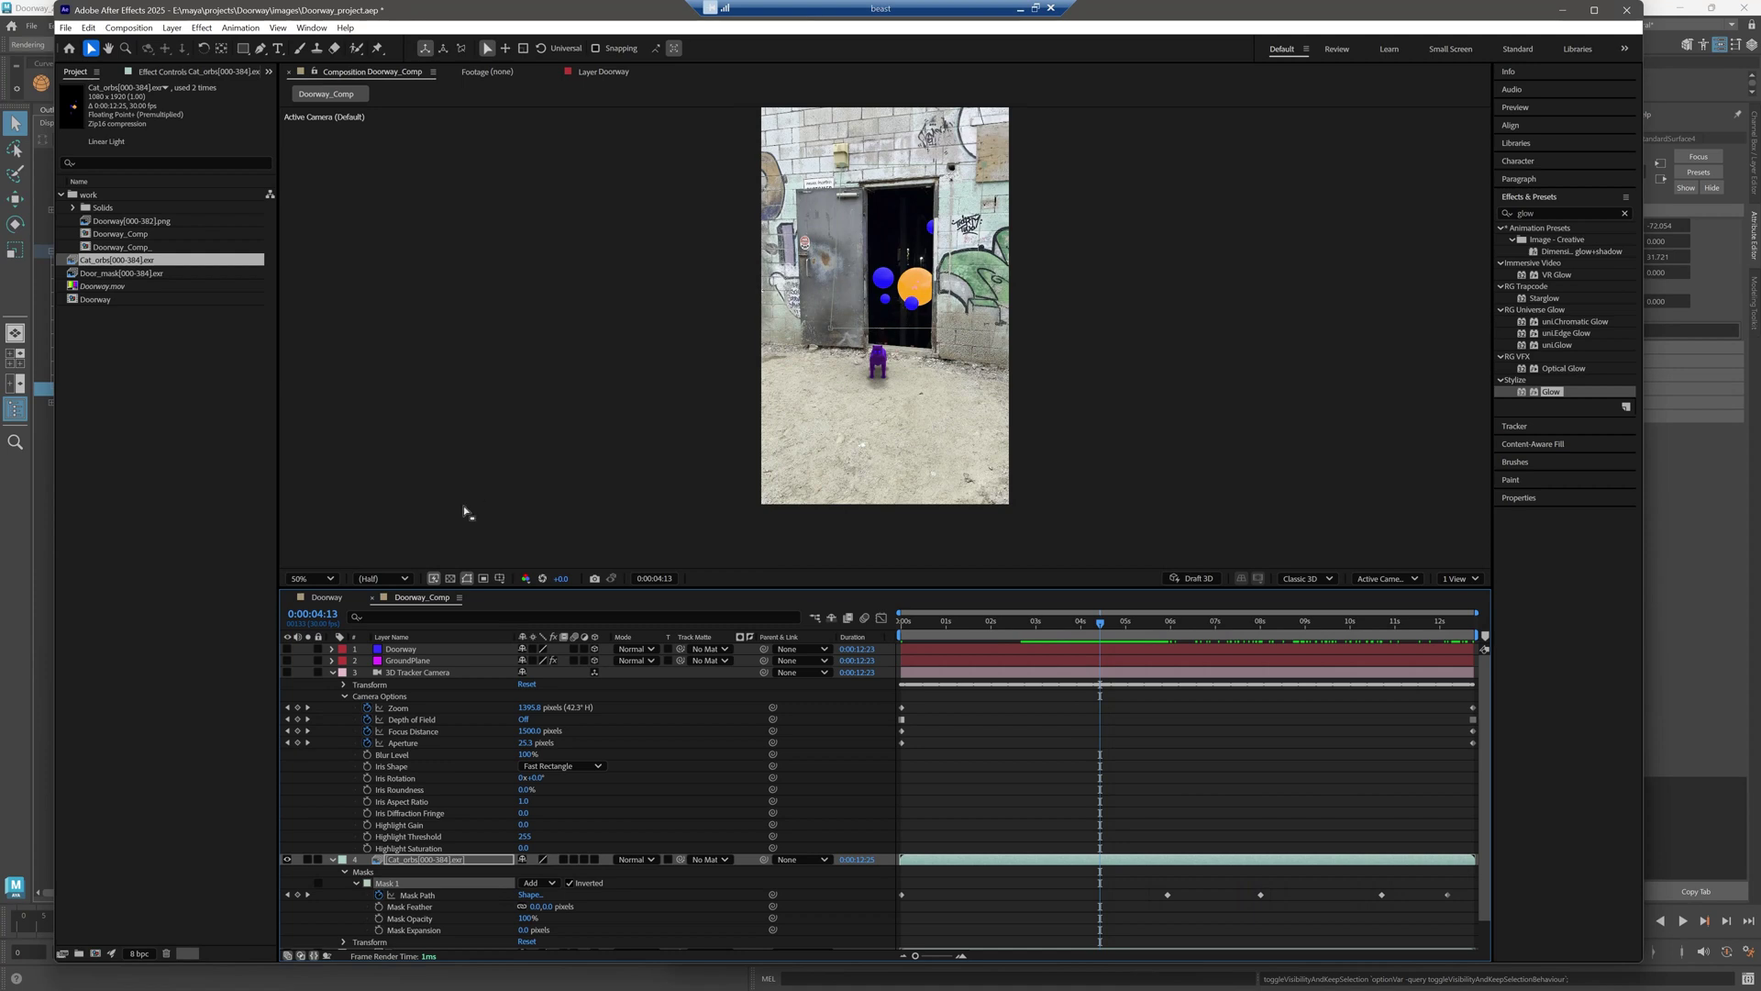
- Apply the Glow effect from Stylize to the lower Cat_orbs layer that uses the Door_mask matte
scroll(401, 831, down, 1)
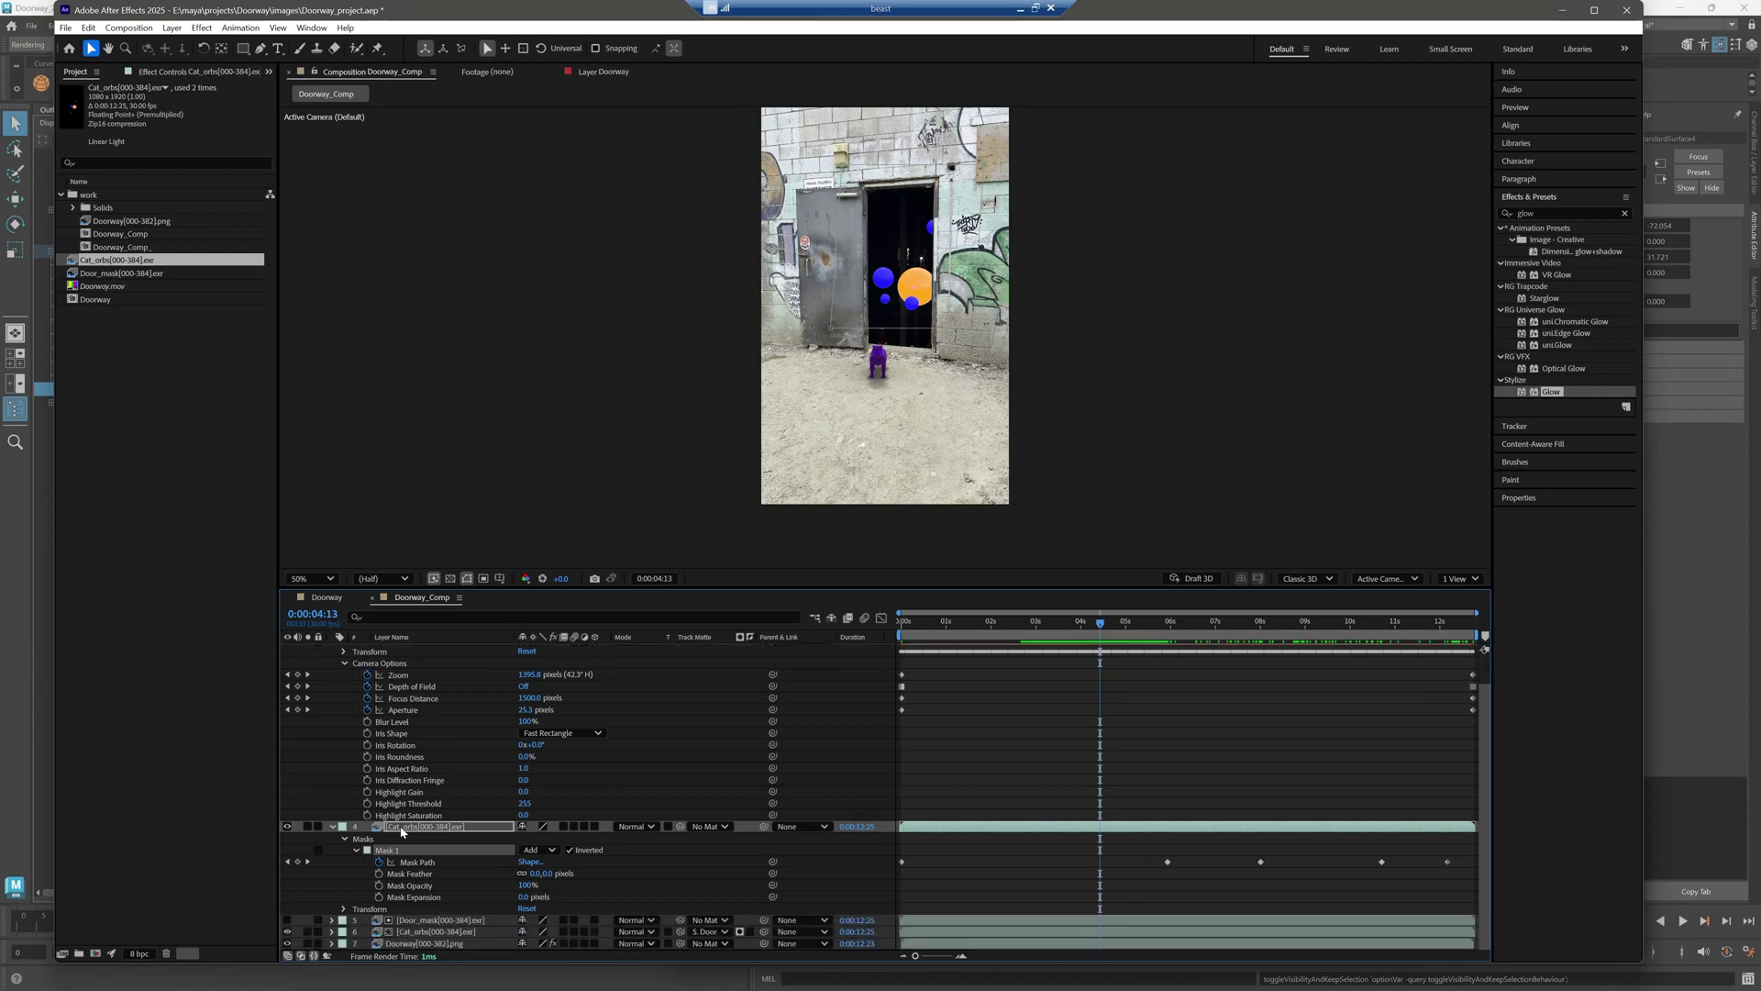
click(437, 932)
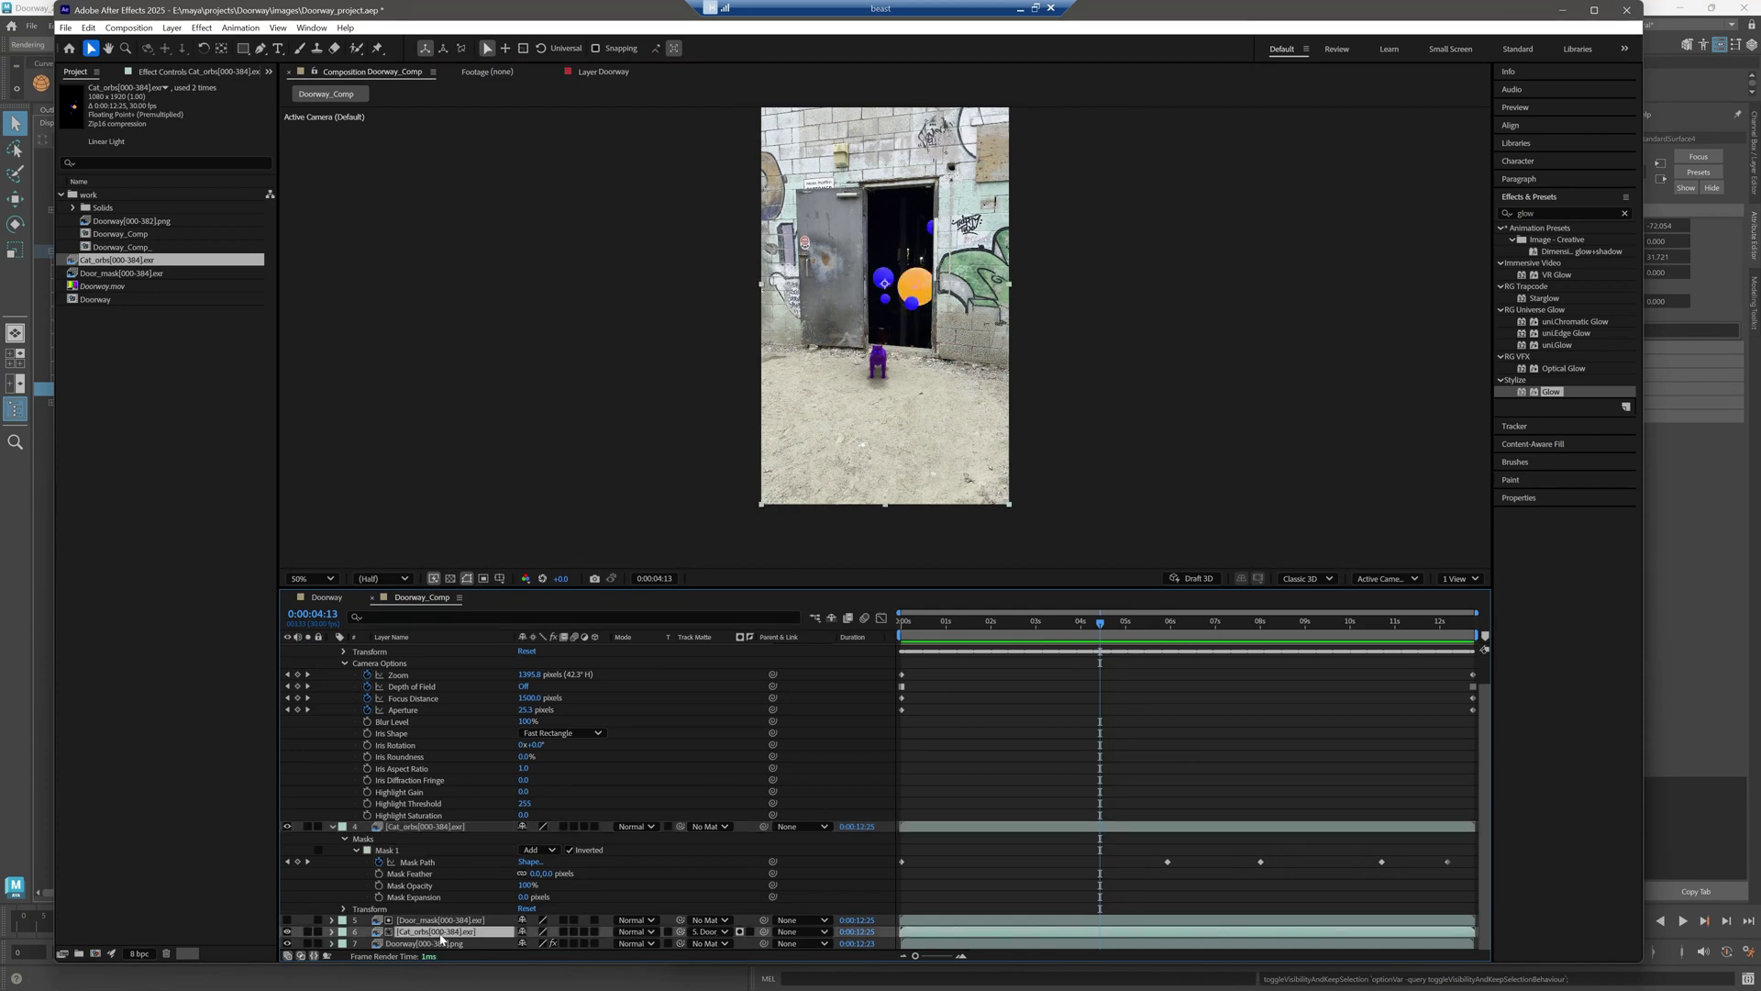
click(201, 27)
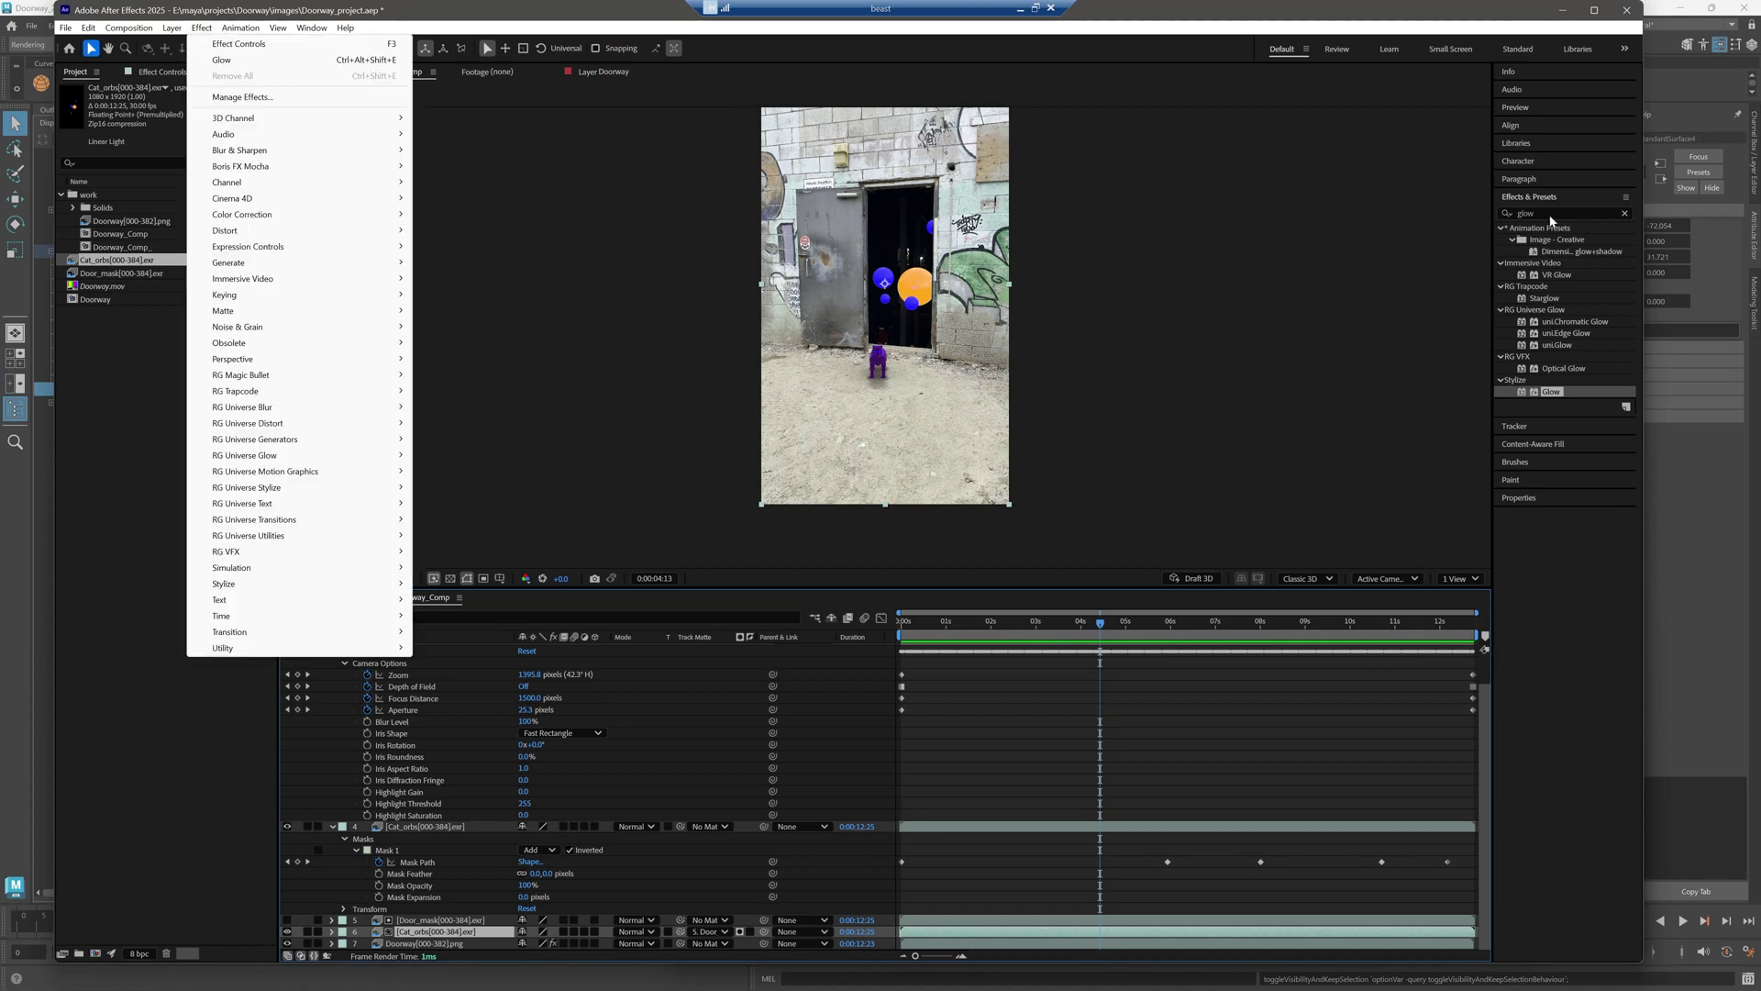
click(1540, 212)
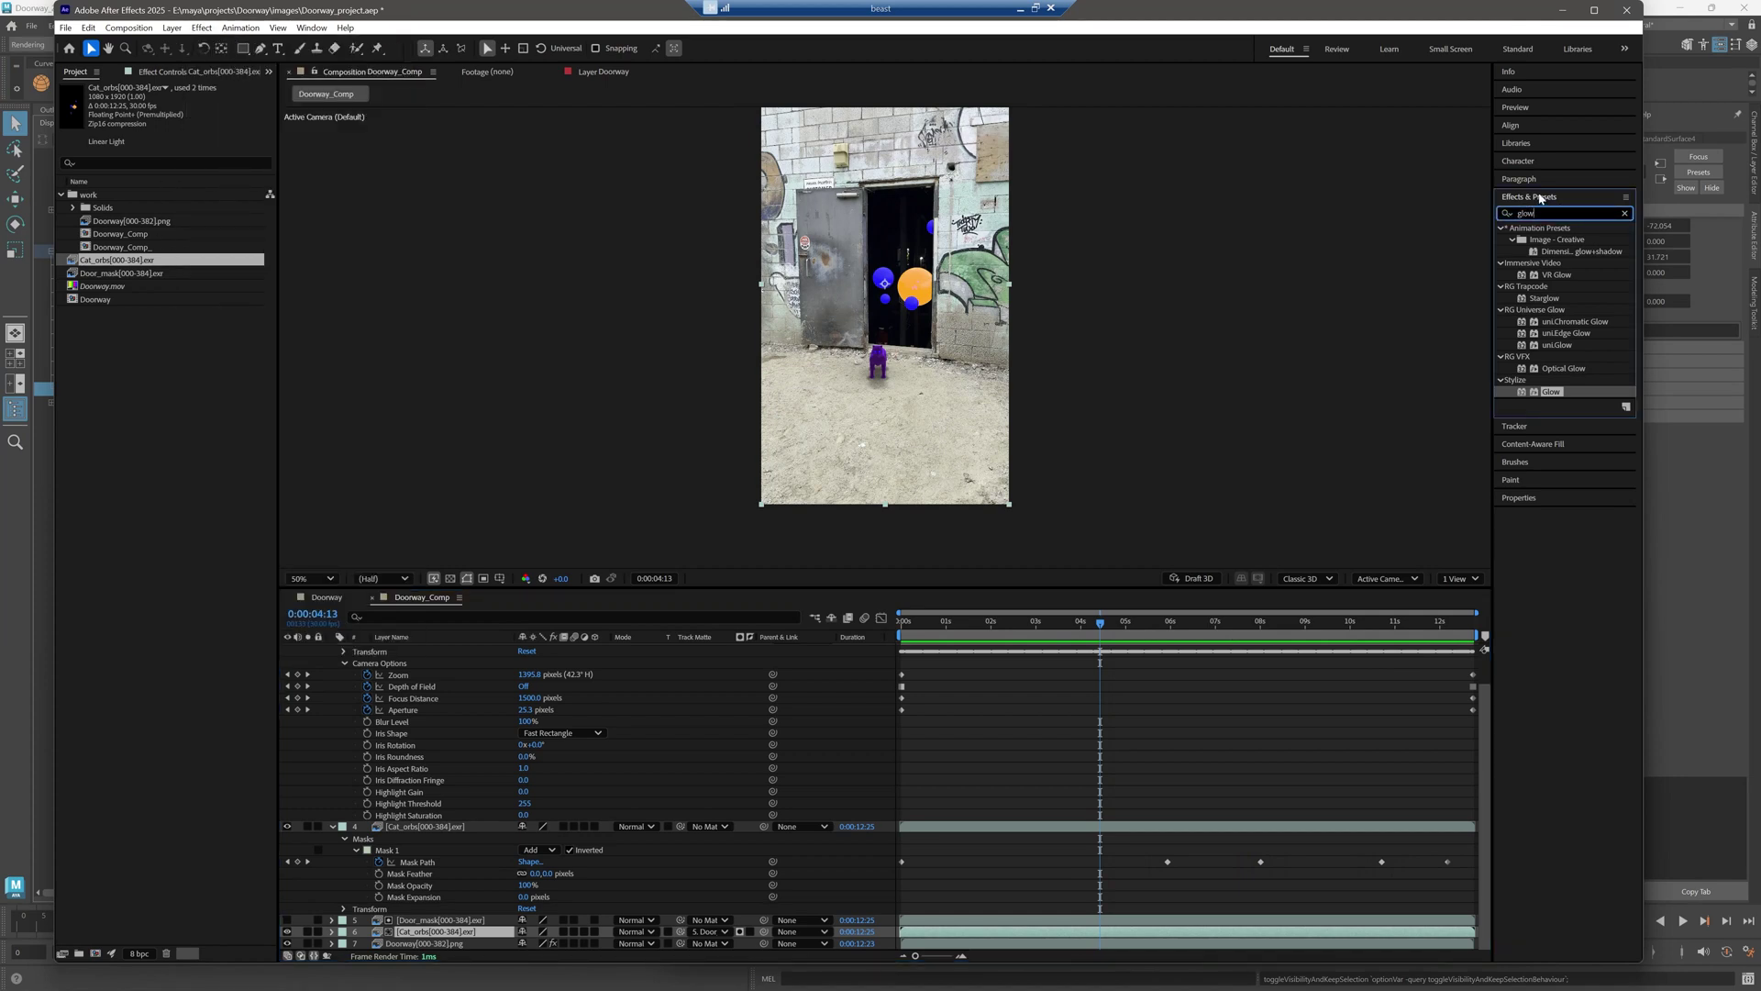
drag(1544, 213, 1517, 229)
double_click(1551, 392)
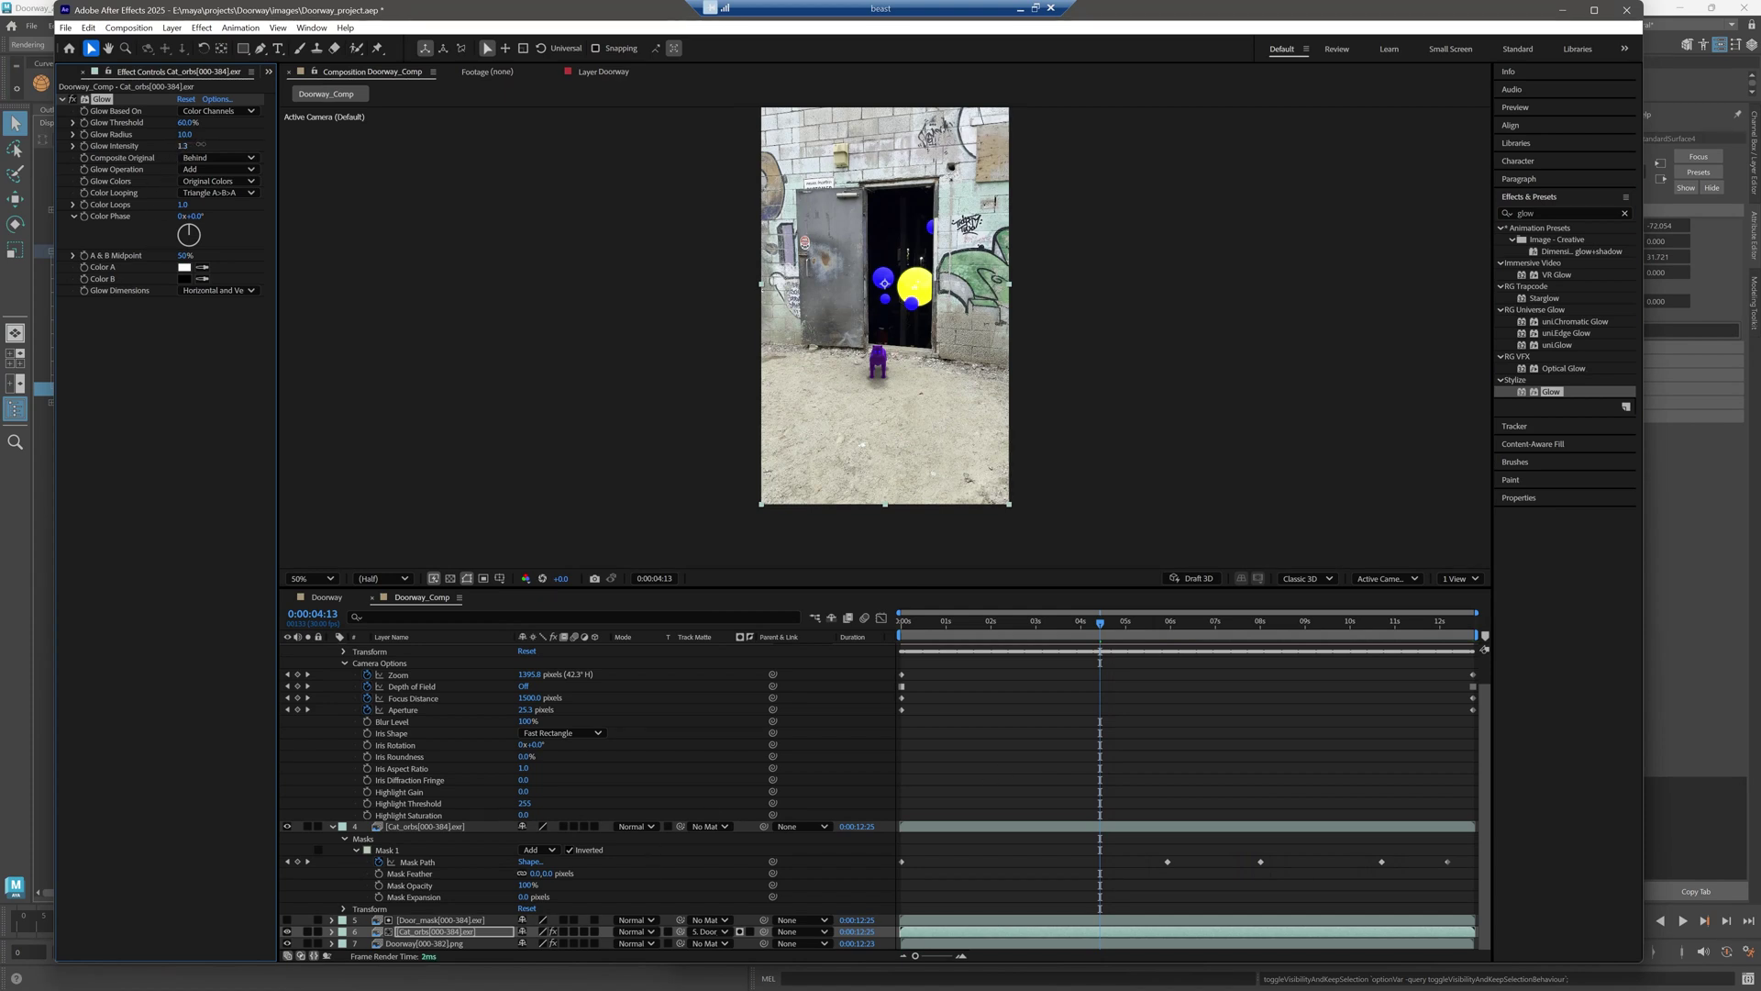
- Set the Glow effect's threshold to about 90.6%, its radius to 114 and its Color Loops to about 5.8
mouse_move(222, 143)
mouse_down()
mouse_move(181, 149)
mouse_move(222, 122)
mouse_move(245, 149)
mouse_up()
click(74, 123)
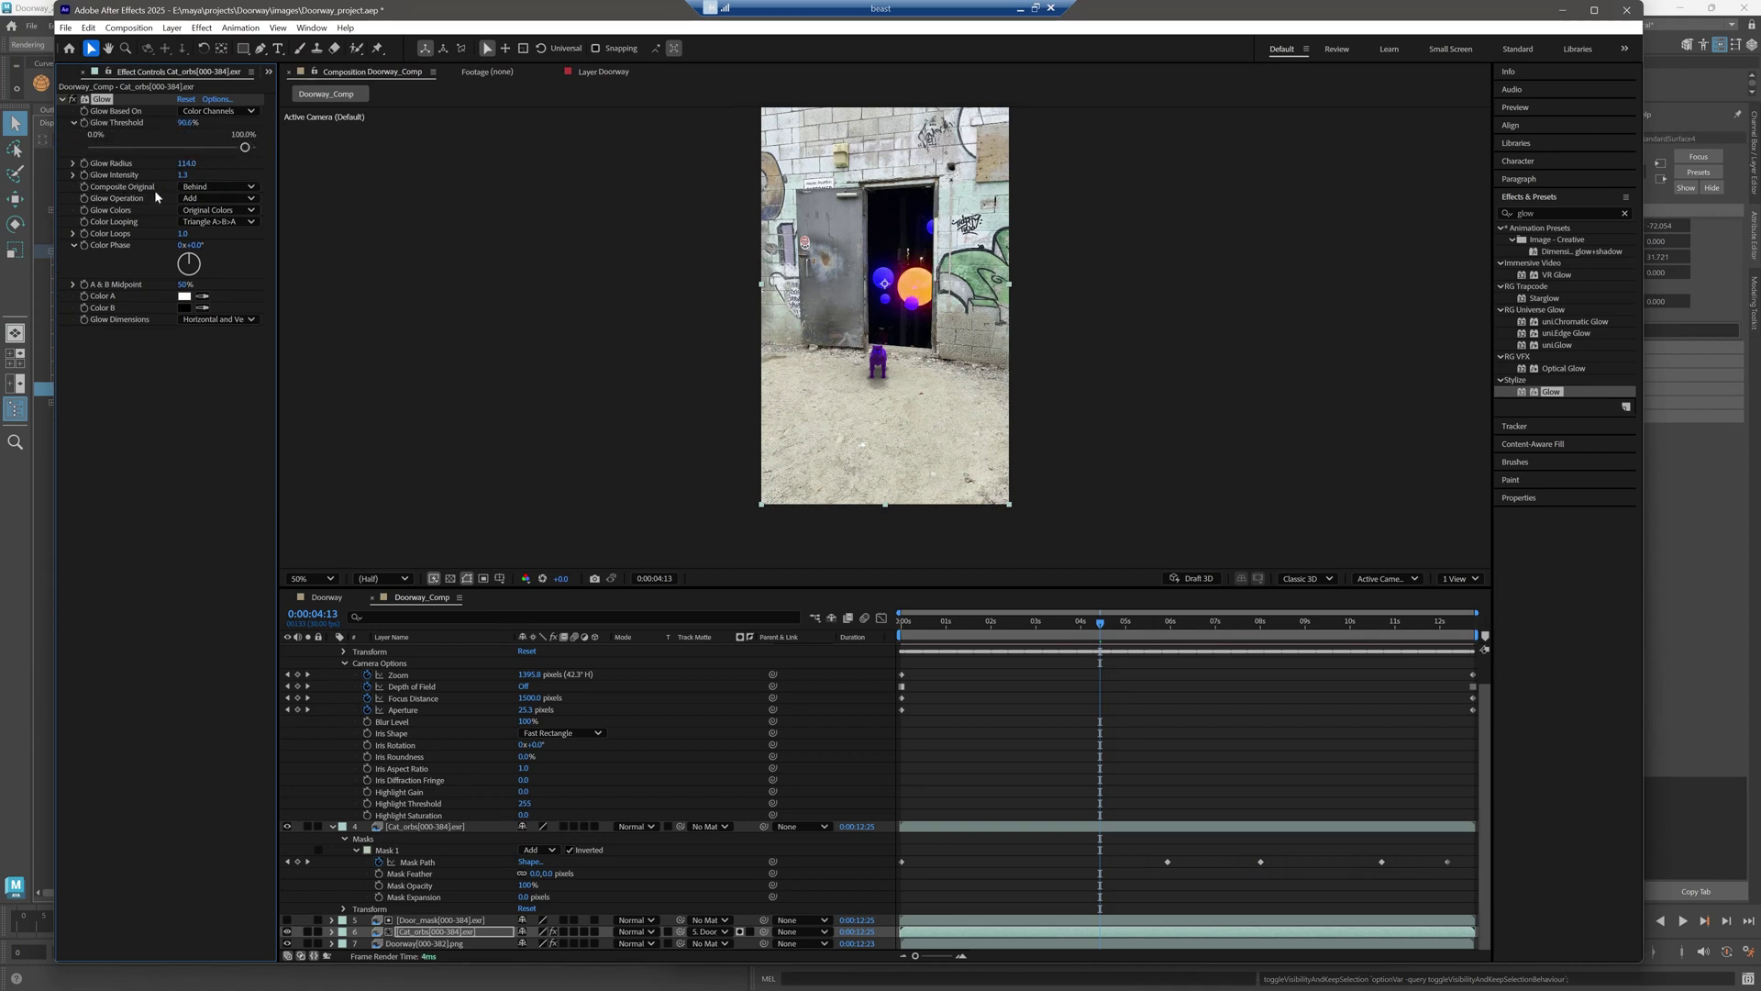
click(231, 213)
click(222, 241)
click(221, 211)
click(223, 225)
click(223, 213)
click(73, 234)
click(183, 258)
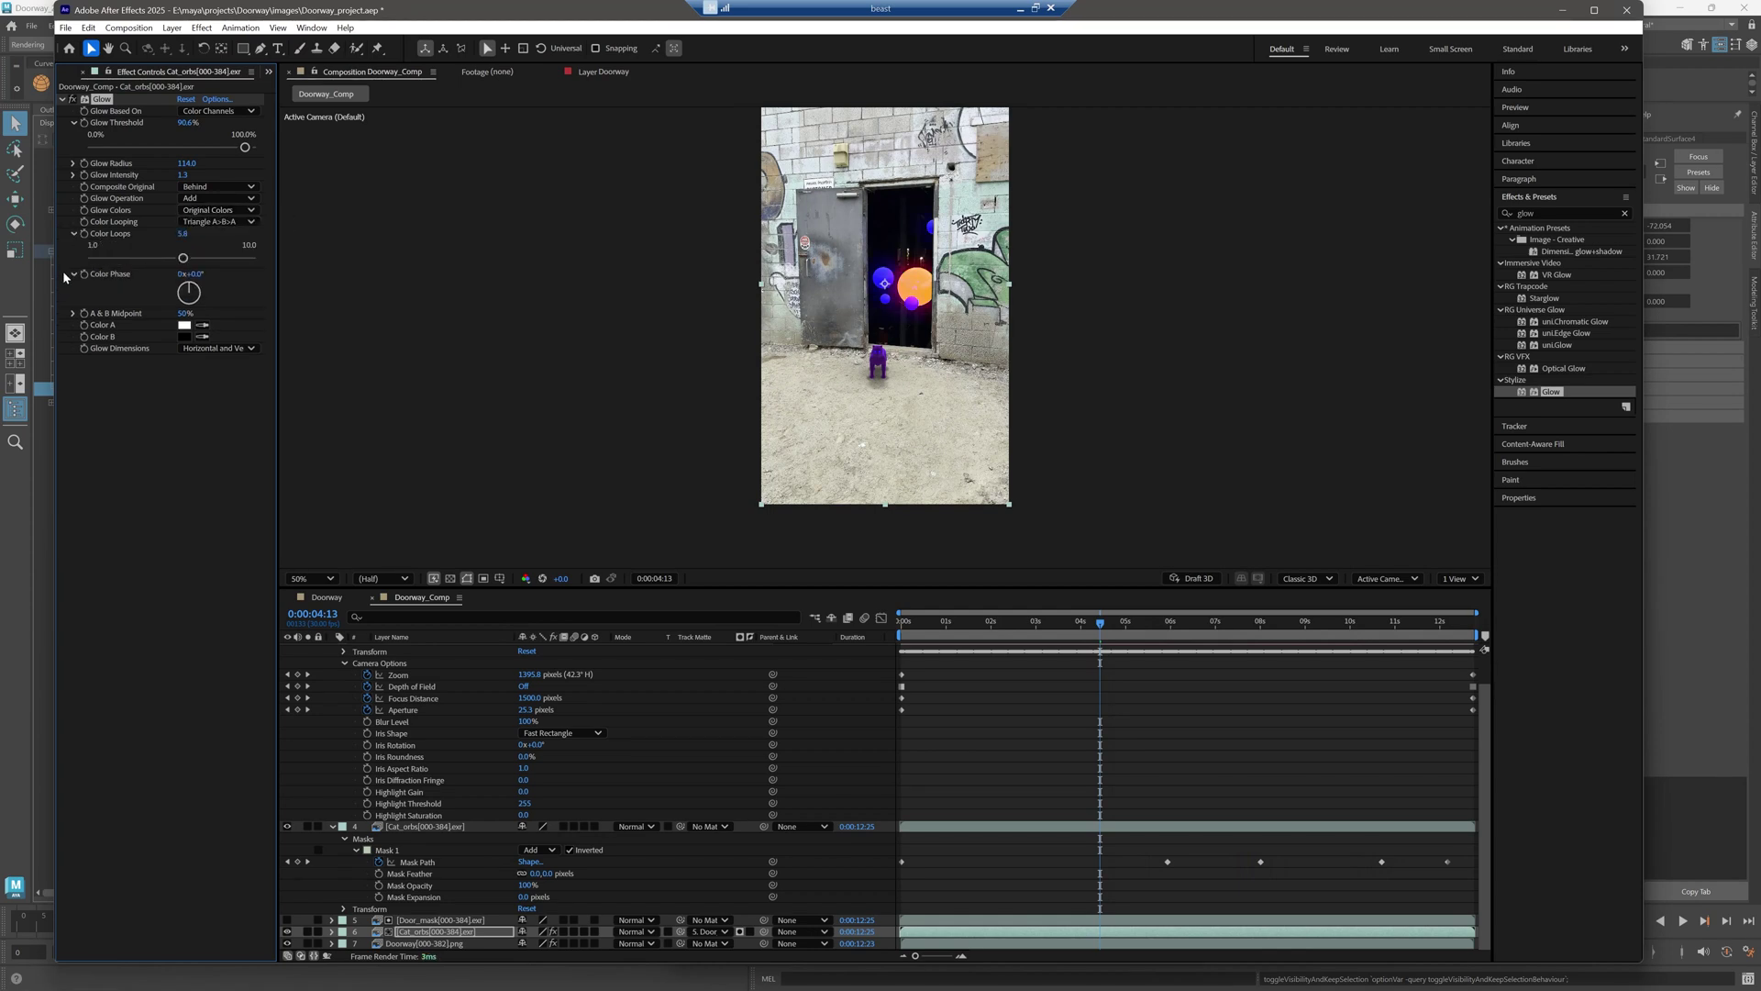
- Set the Glow effect's Color Phase to 45° and its Glow Intensity to 2.3
drag(196, 292, 204, 277)
click(74, 174)
mouse_move(188, 200)
mouse_down()
mouse_move(254, 210)
mouse_move(190, 201)
mouse_up()
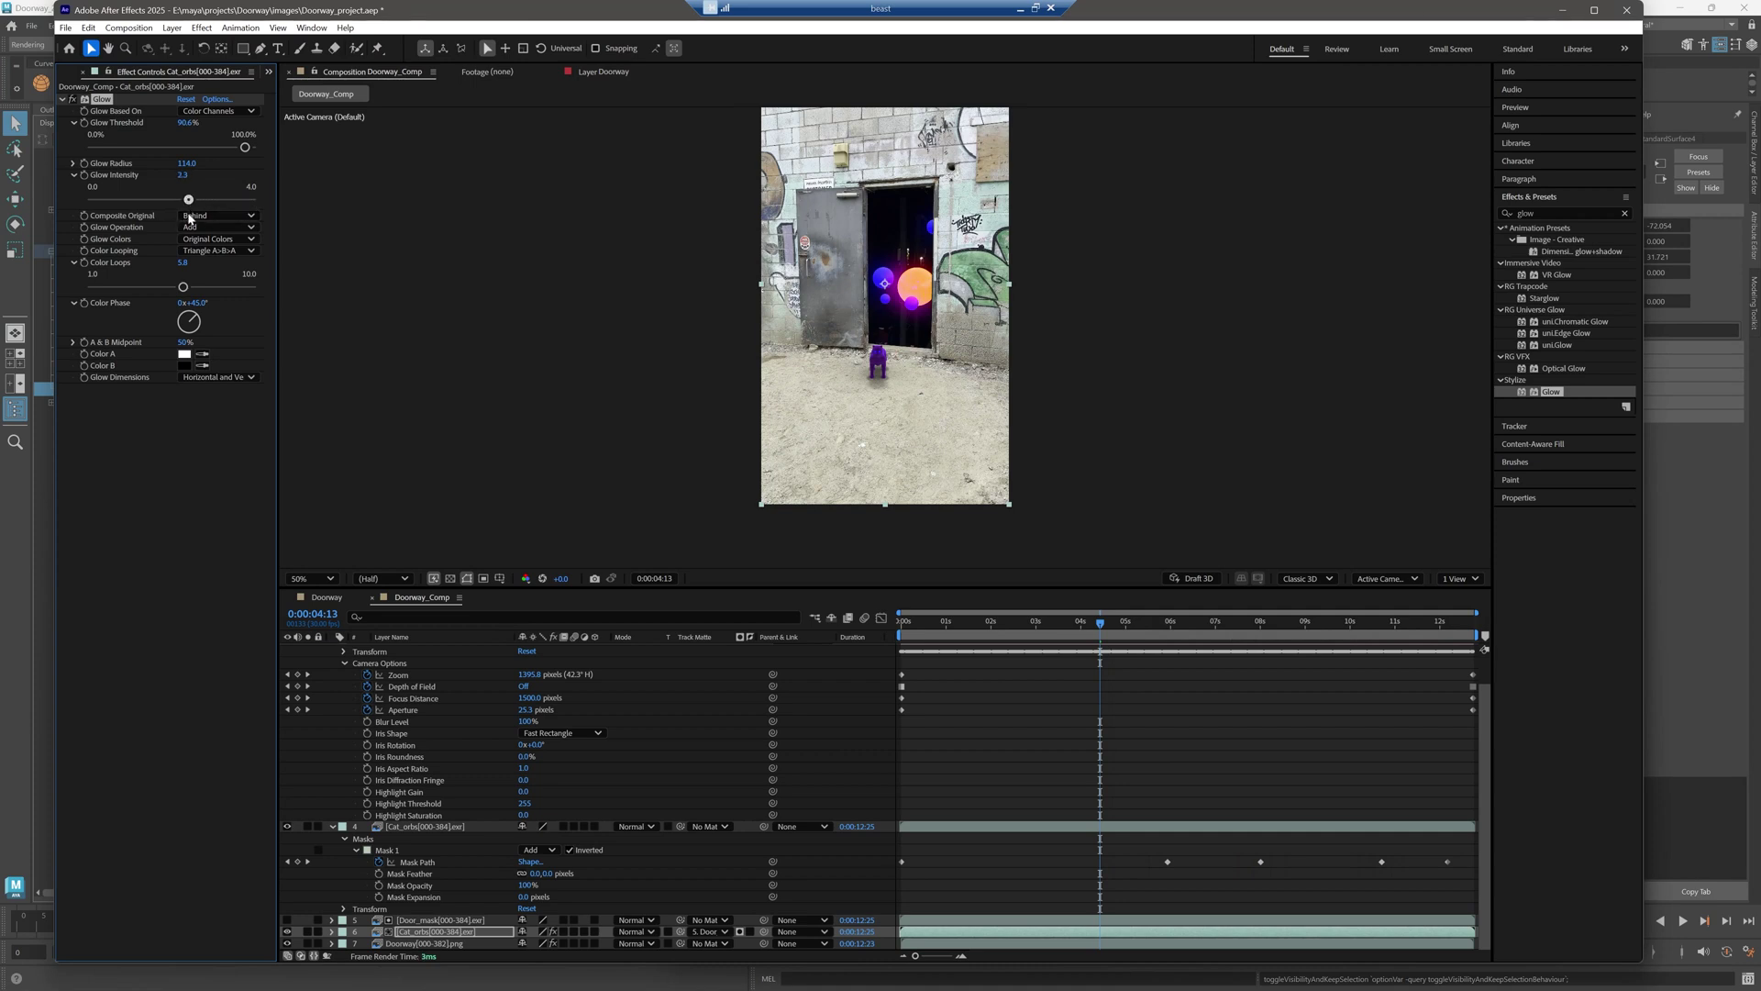
click(73, 164)
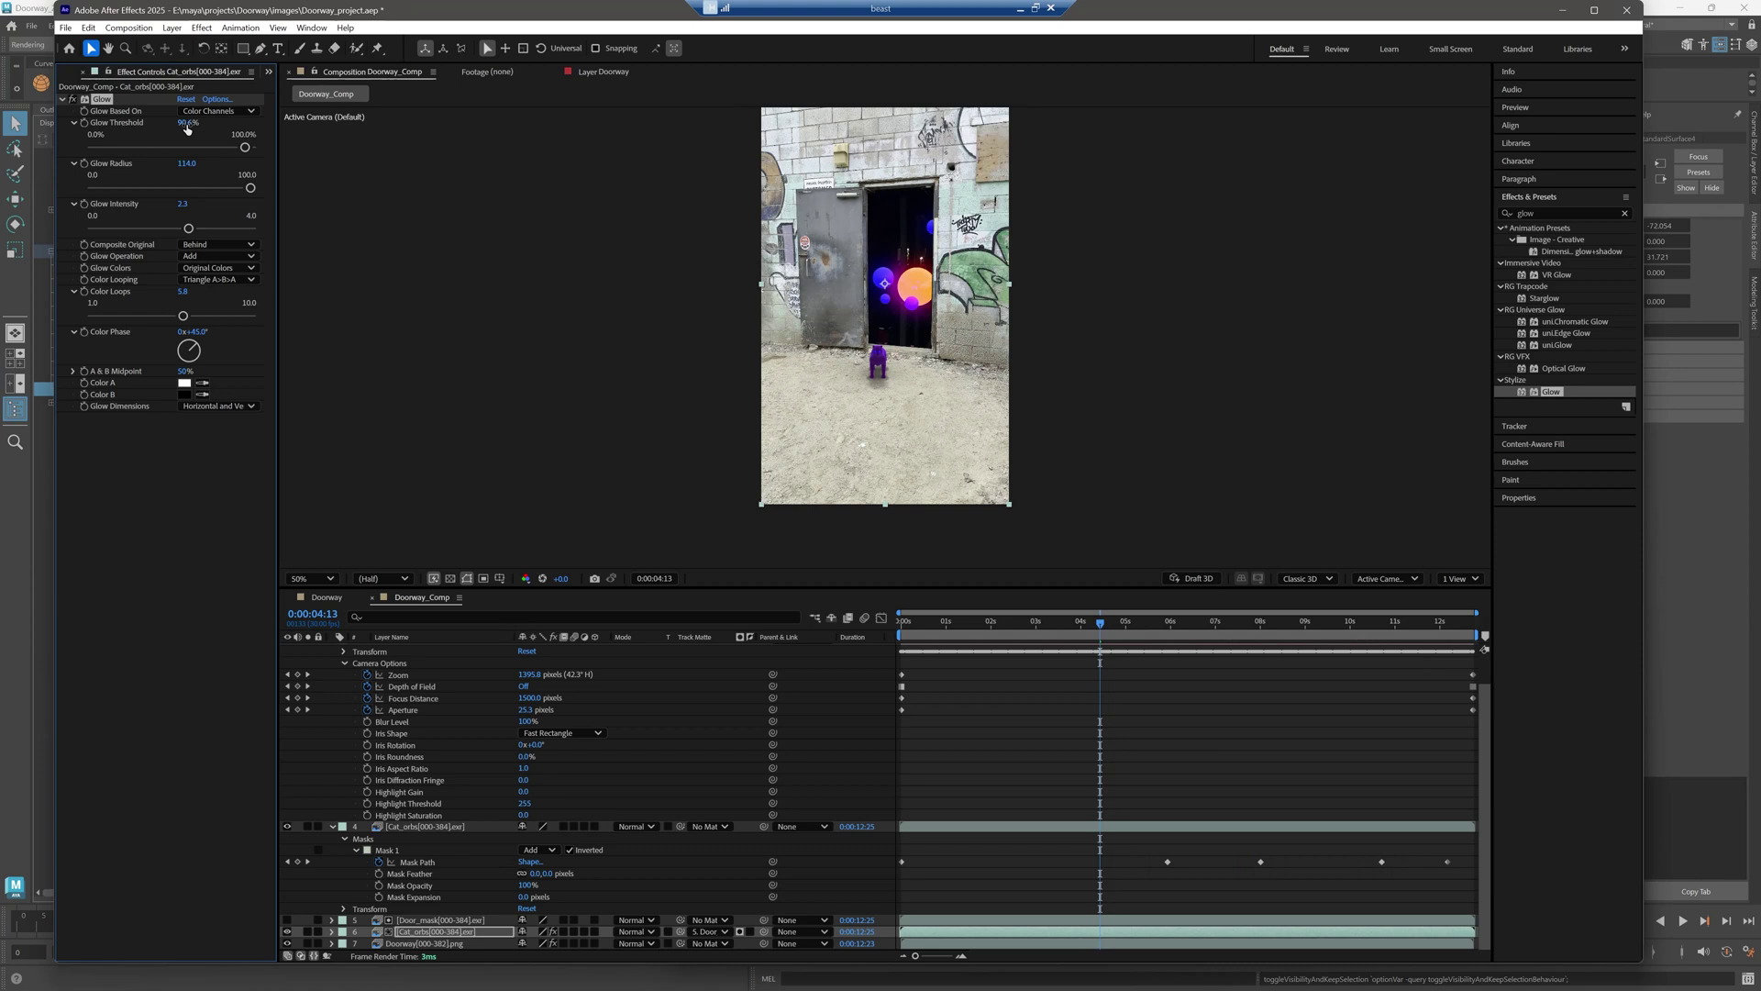
- Return to the first frame, save the project and send Doorway_Comp to the Adobe Media Encoder queue
key(Home)
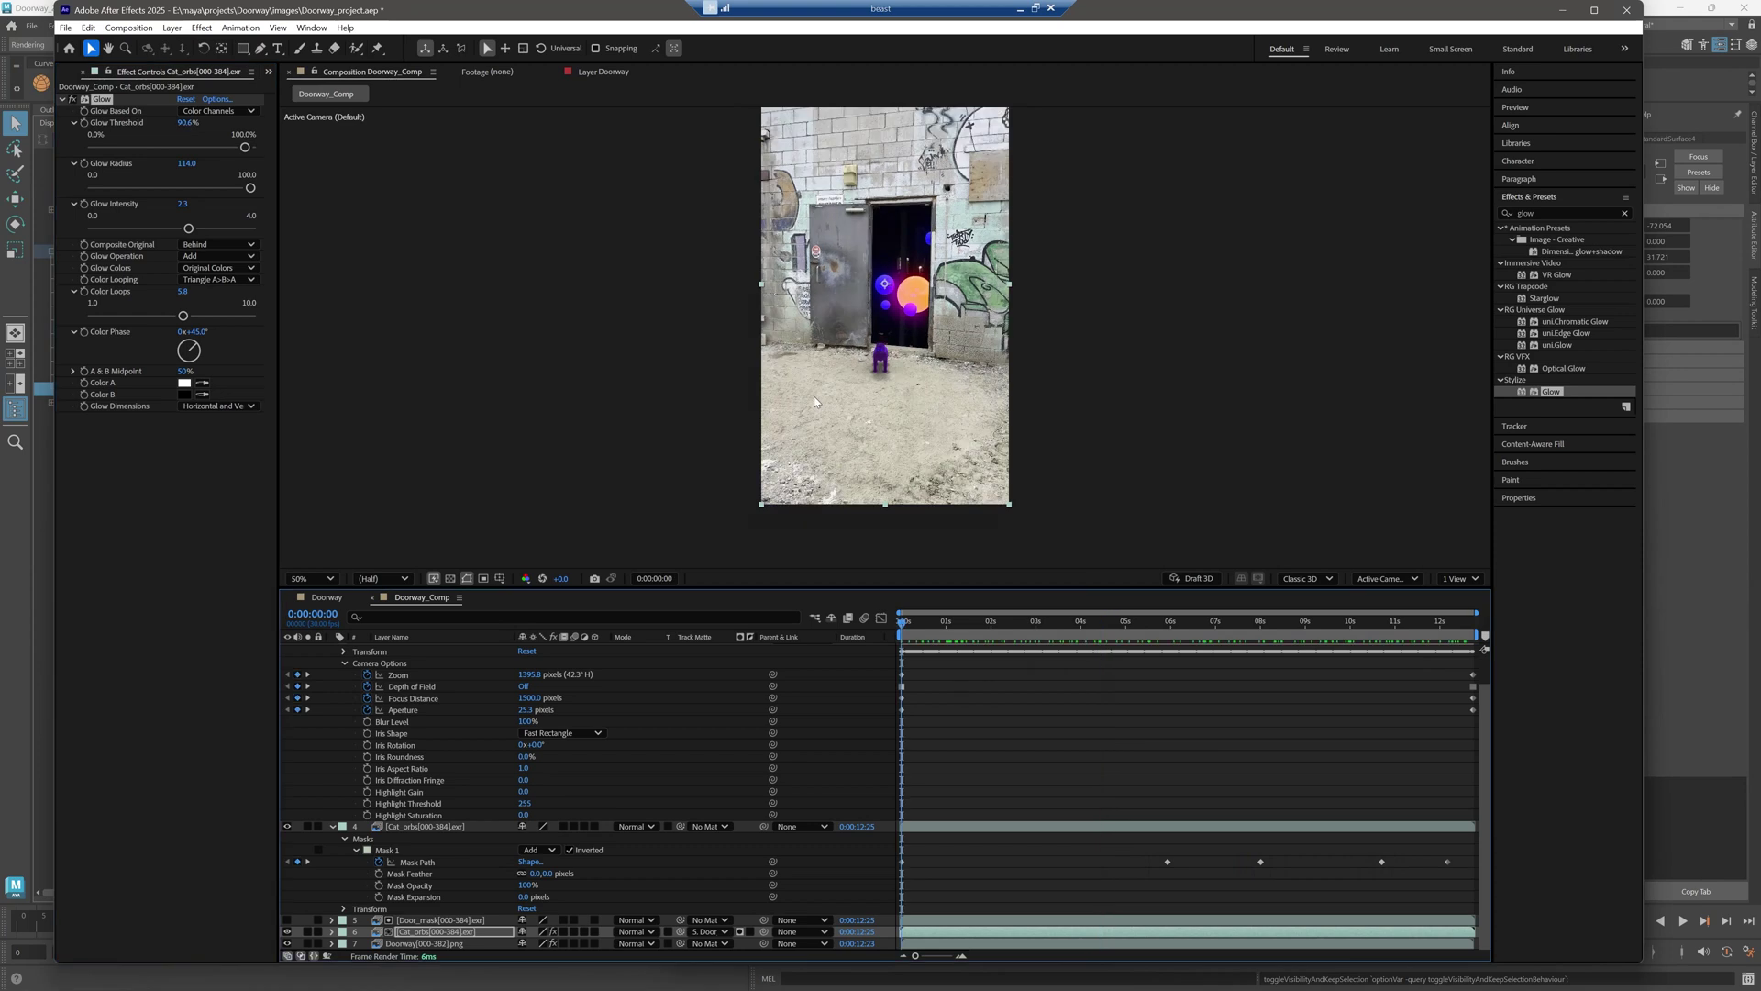
key(ctrl+s)
click(128, 27)
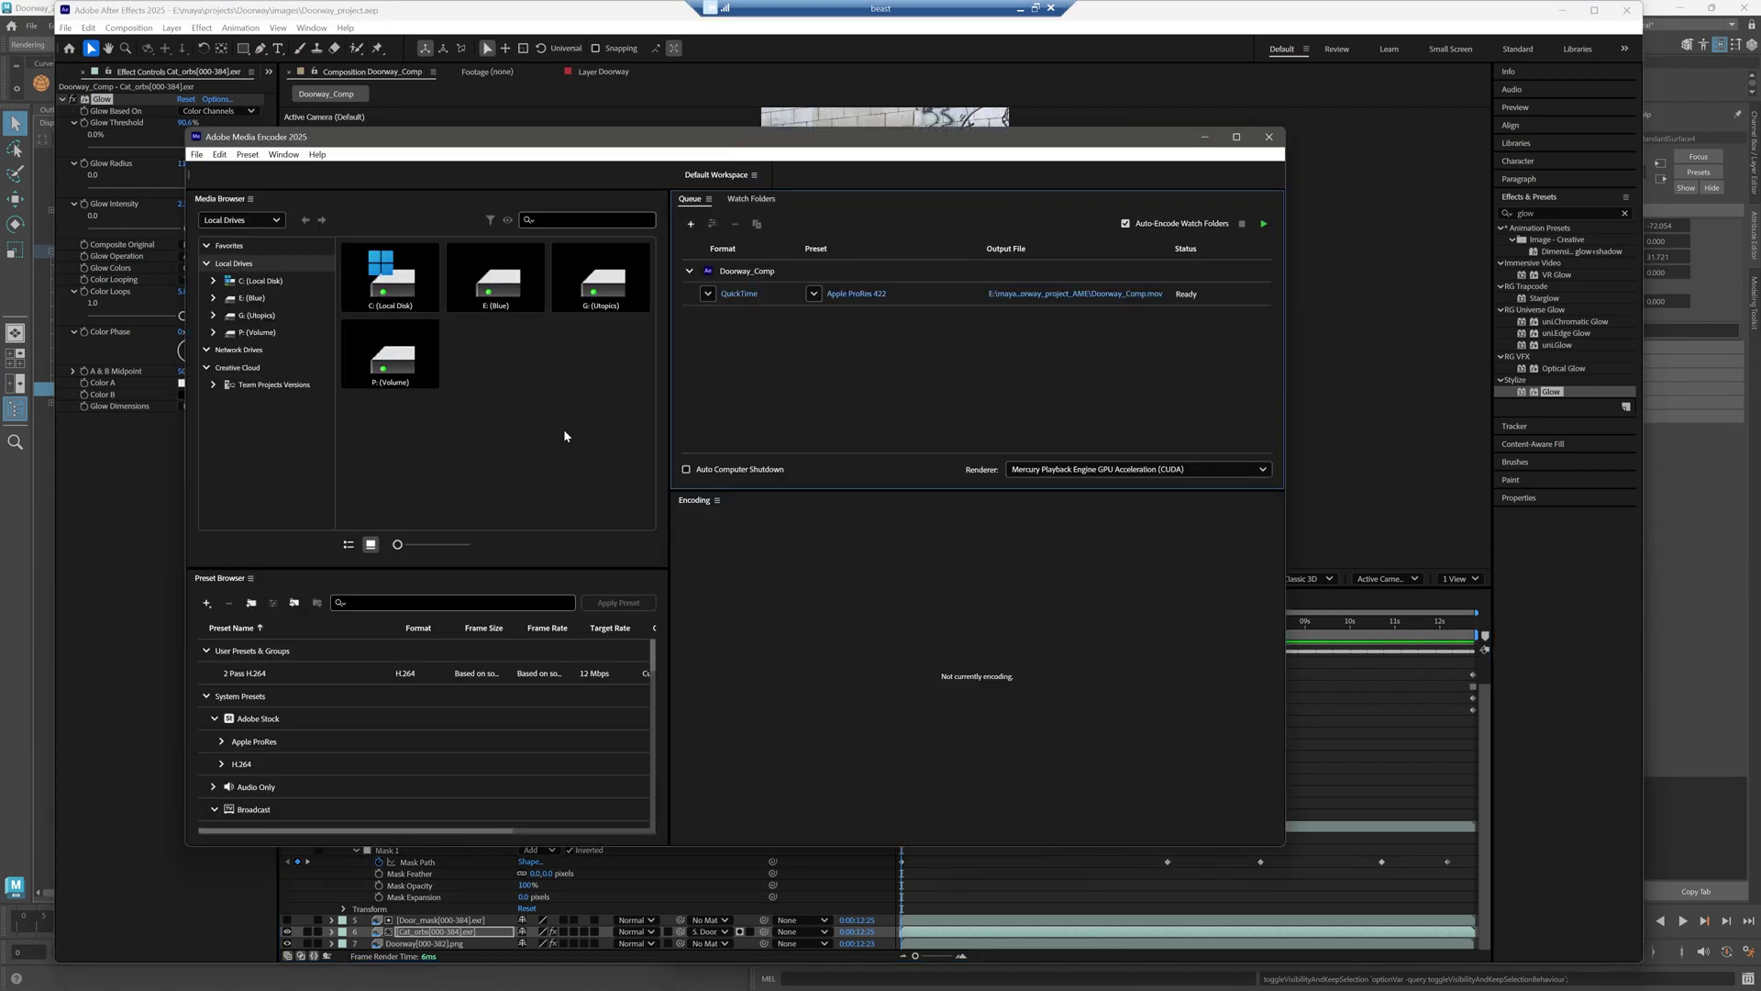
- Set the queued Doorway_Comp output to H.264 format with VBR, 2 pass bitrate encoding
click(709, 294)
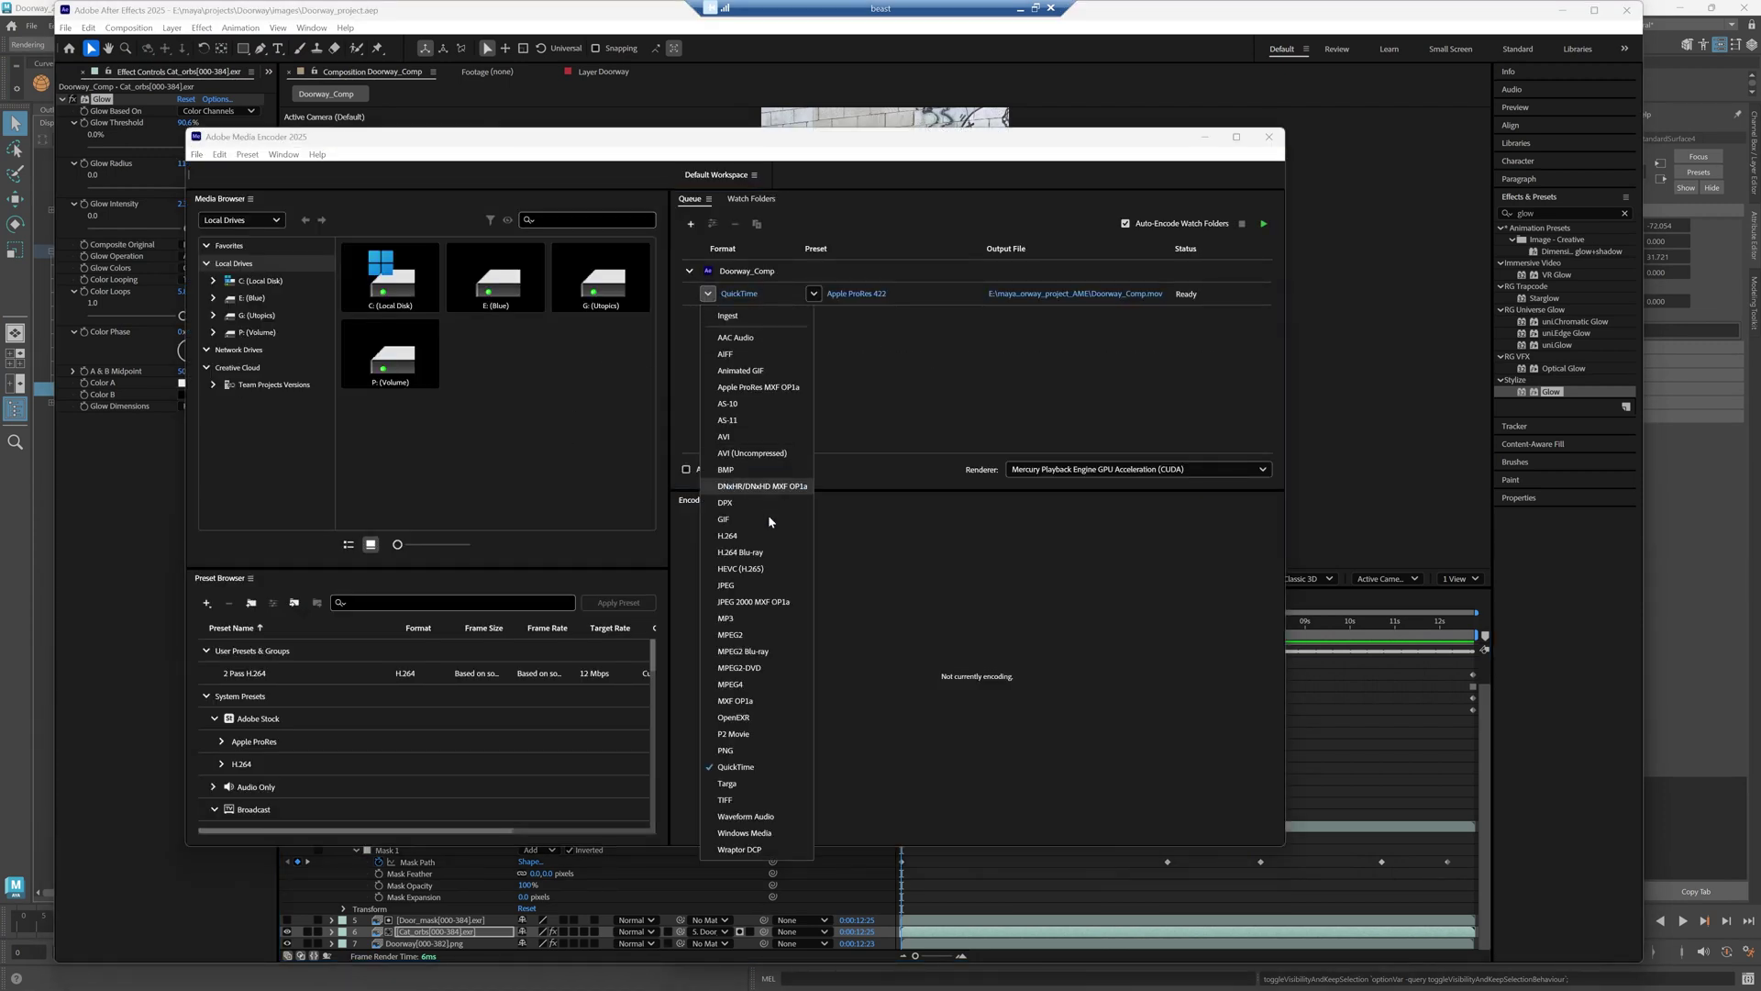
click(728, 536)
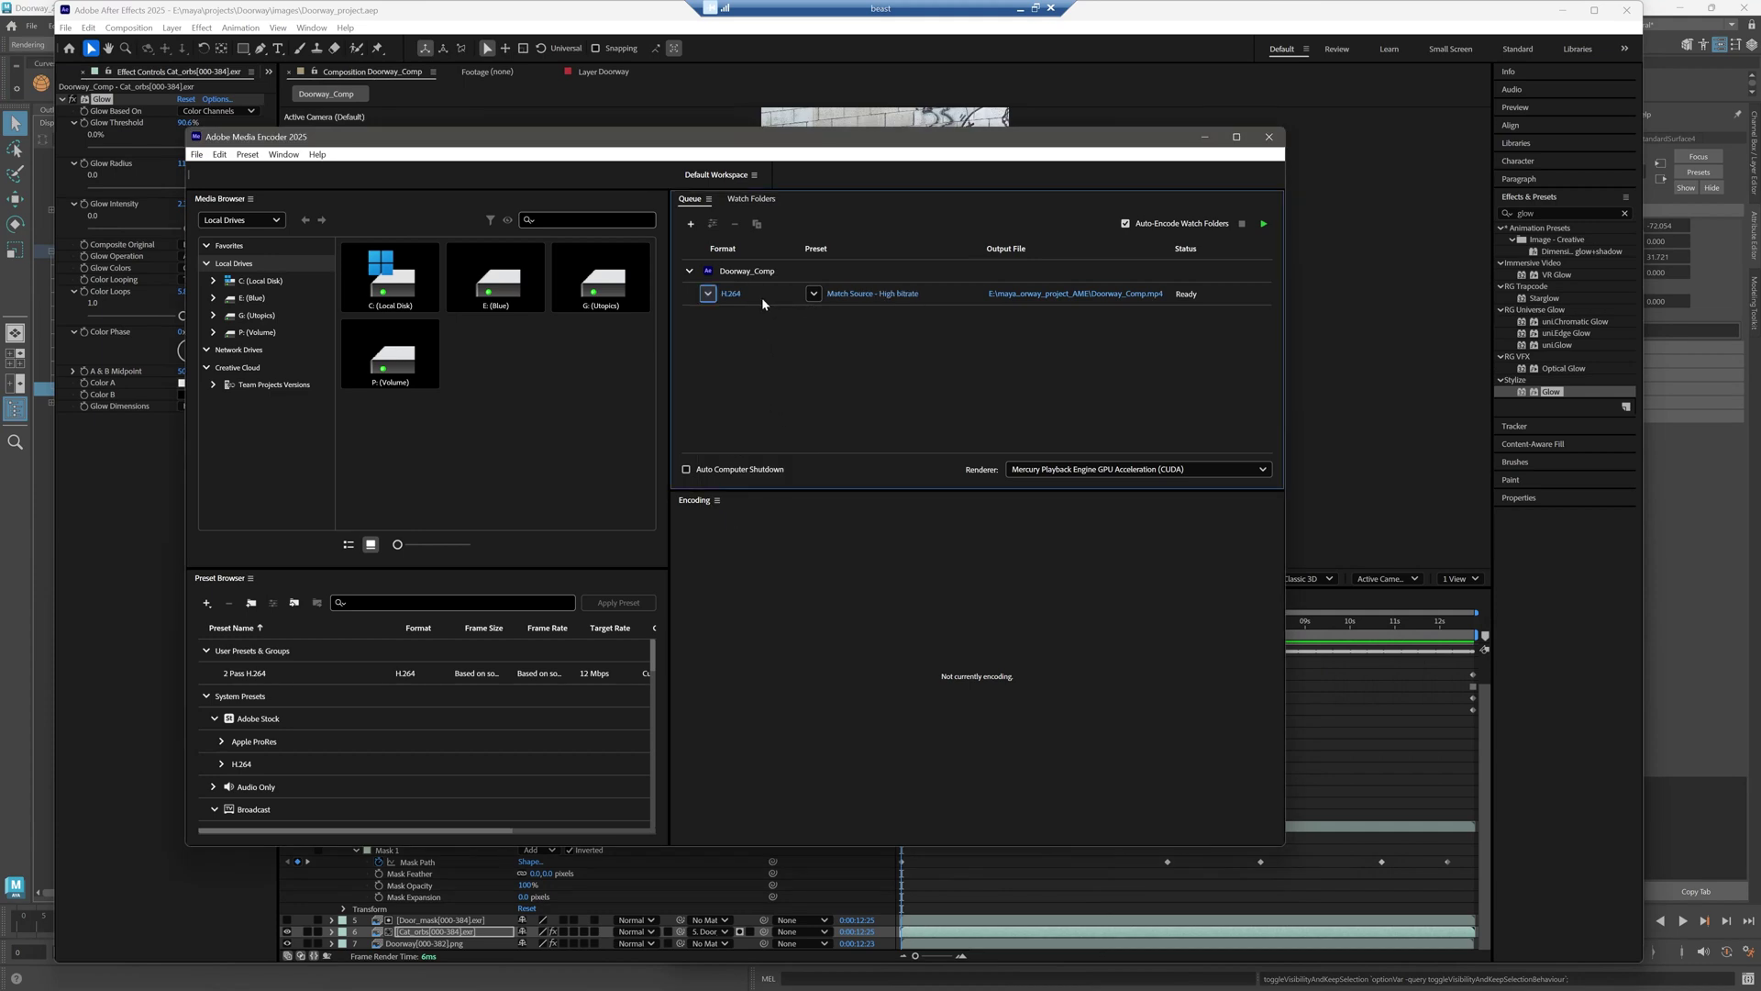
mouse_move(852, 300)
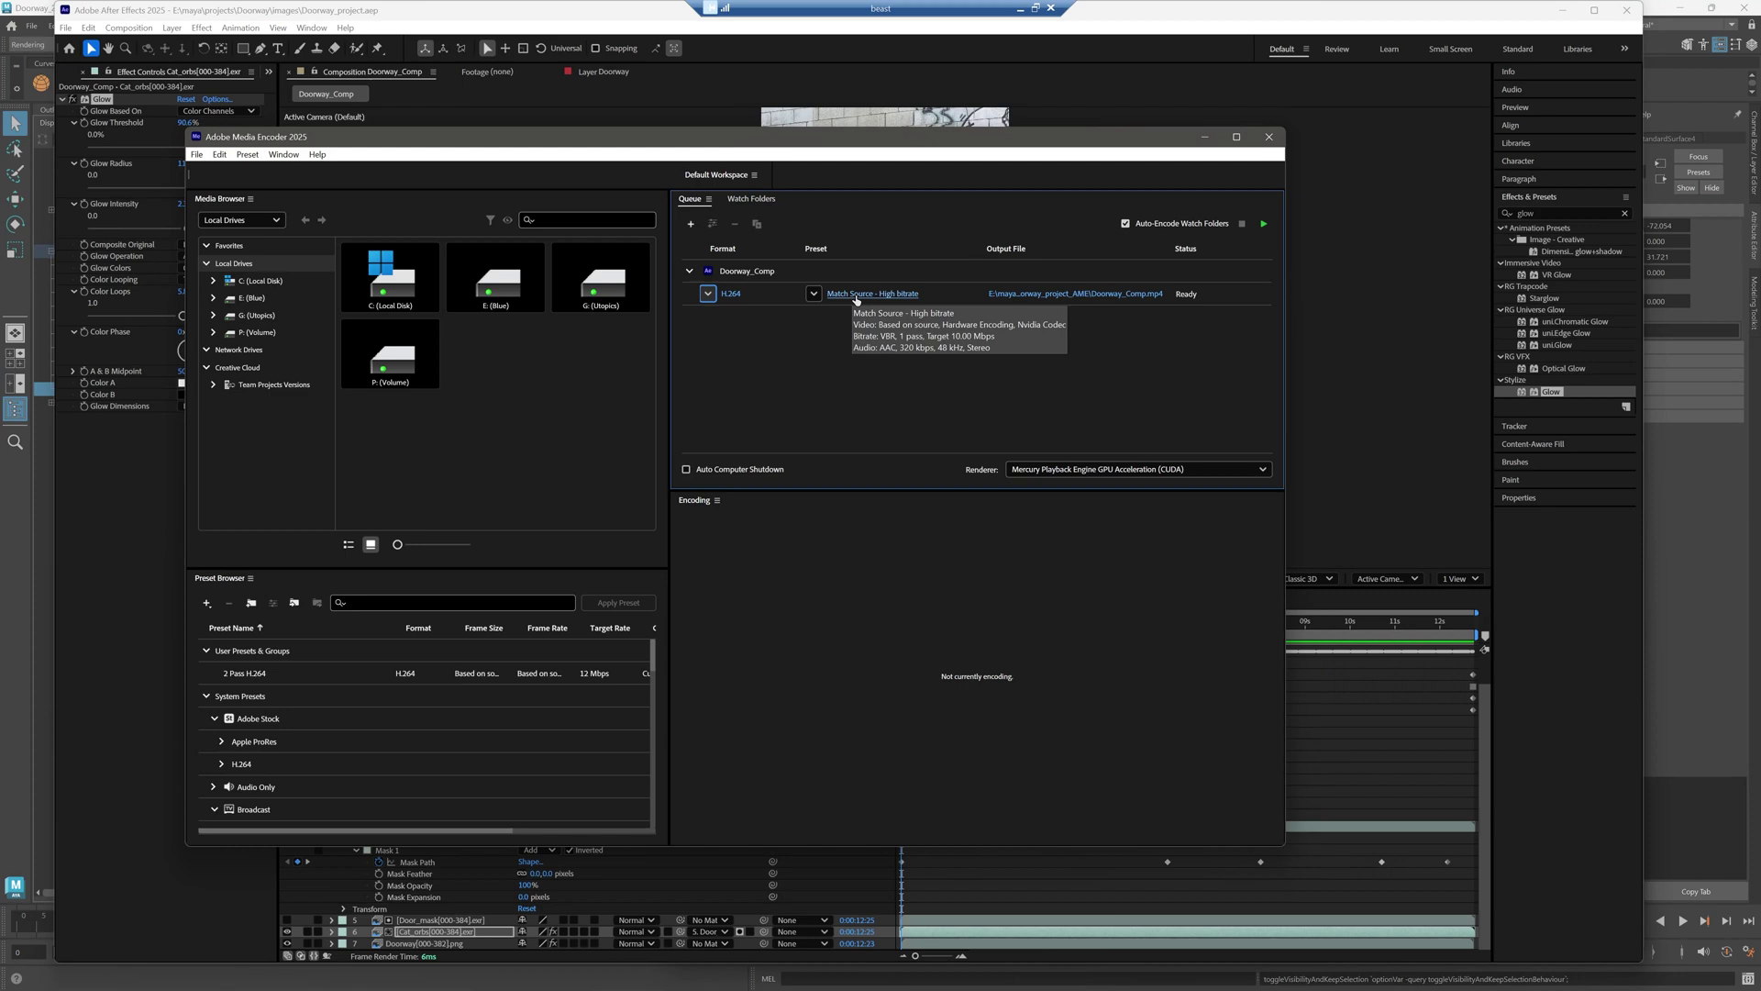
click(855, 294)
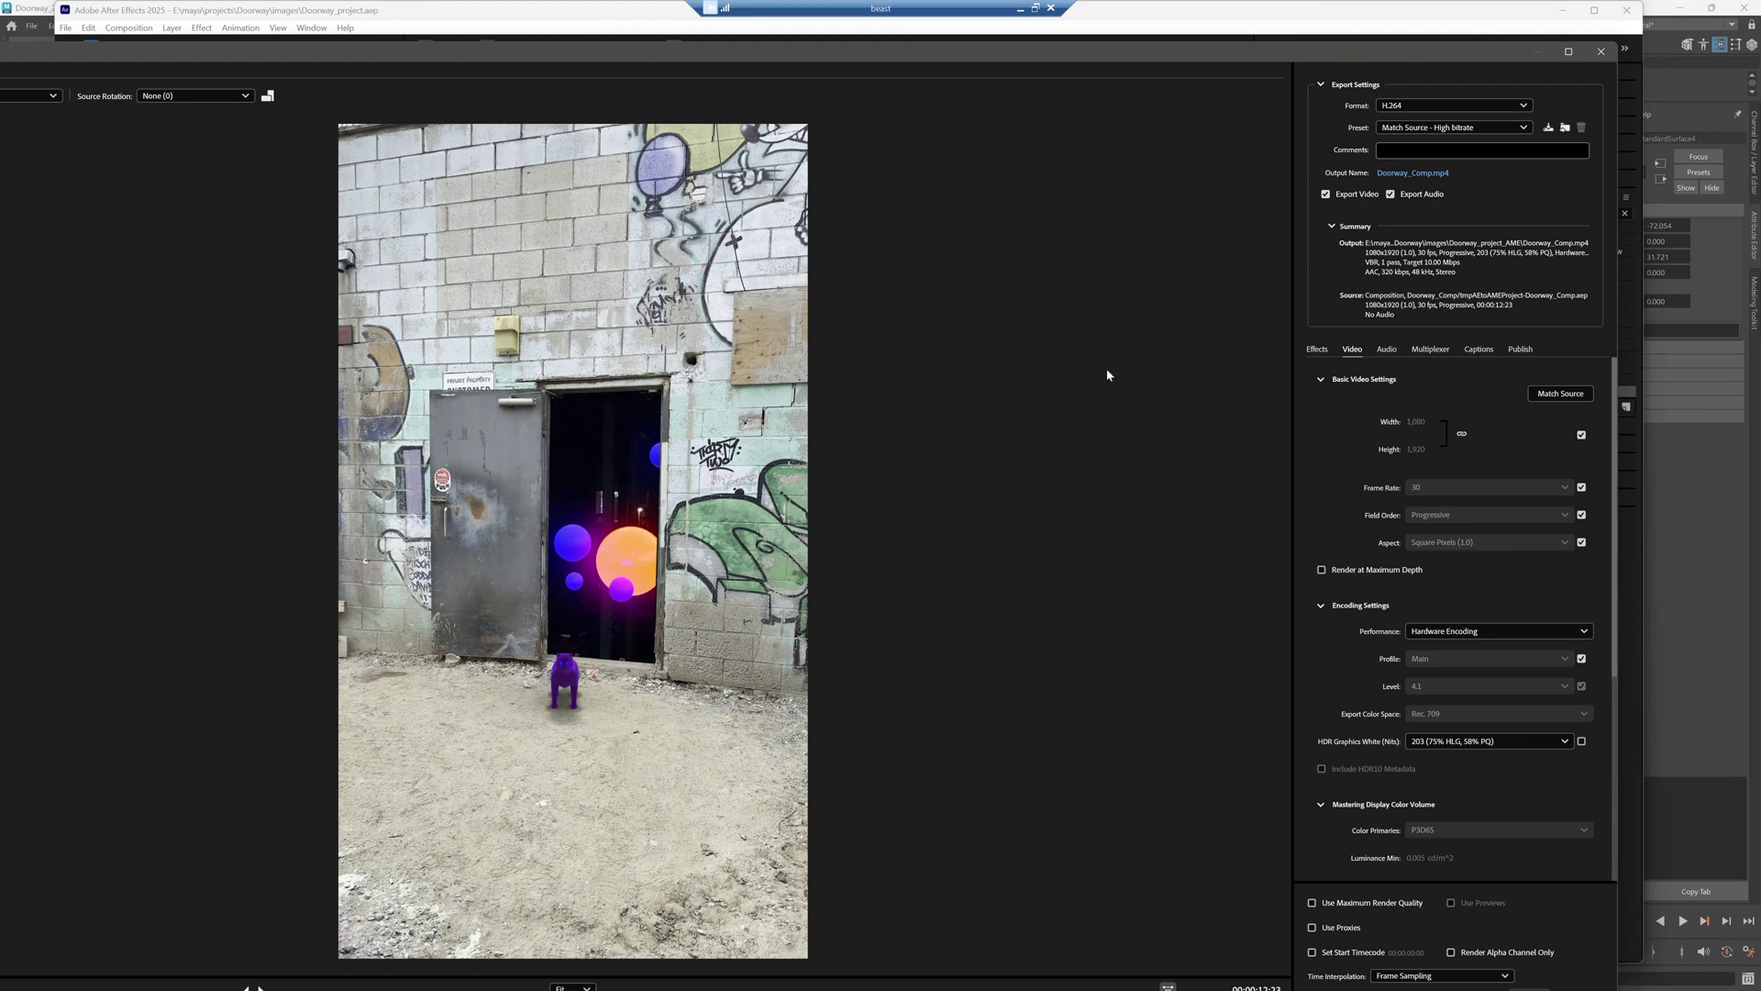
drag(1614, 422, 1624, 714)
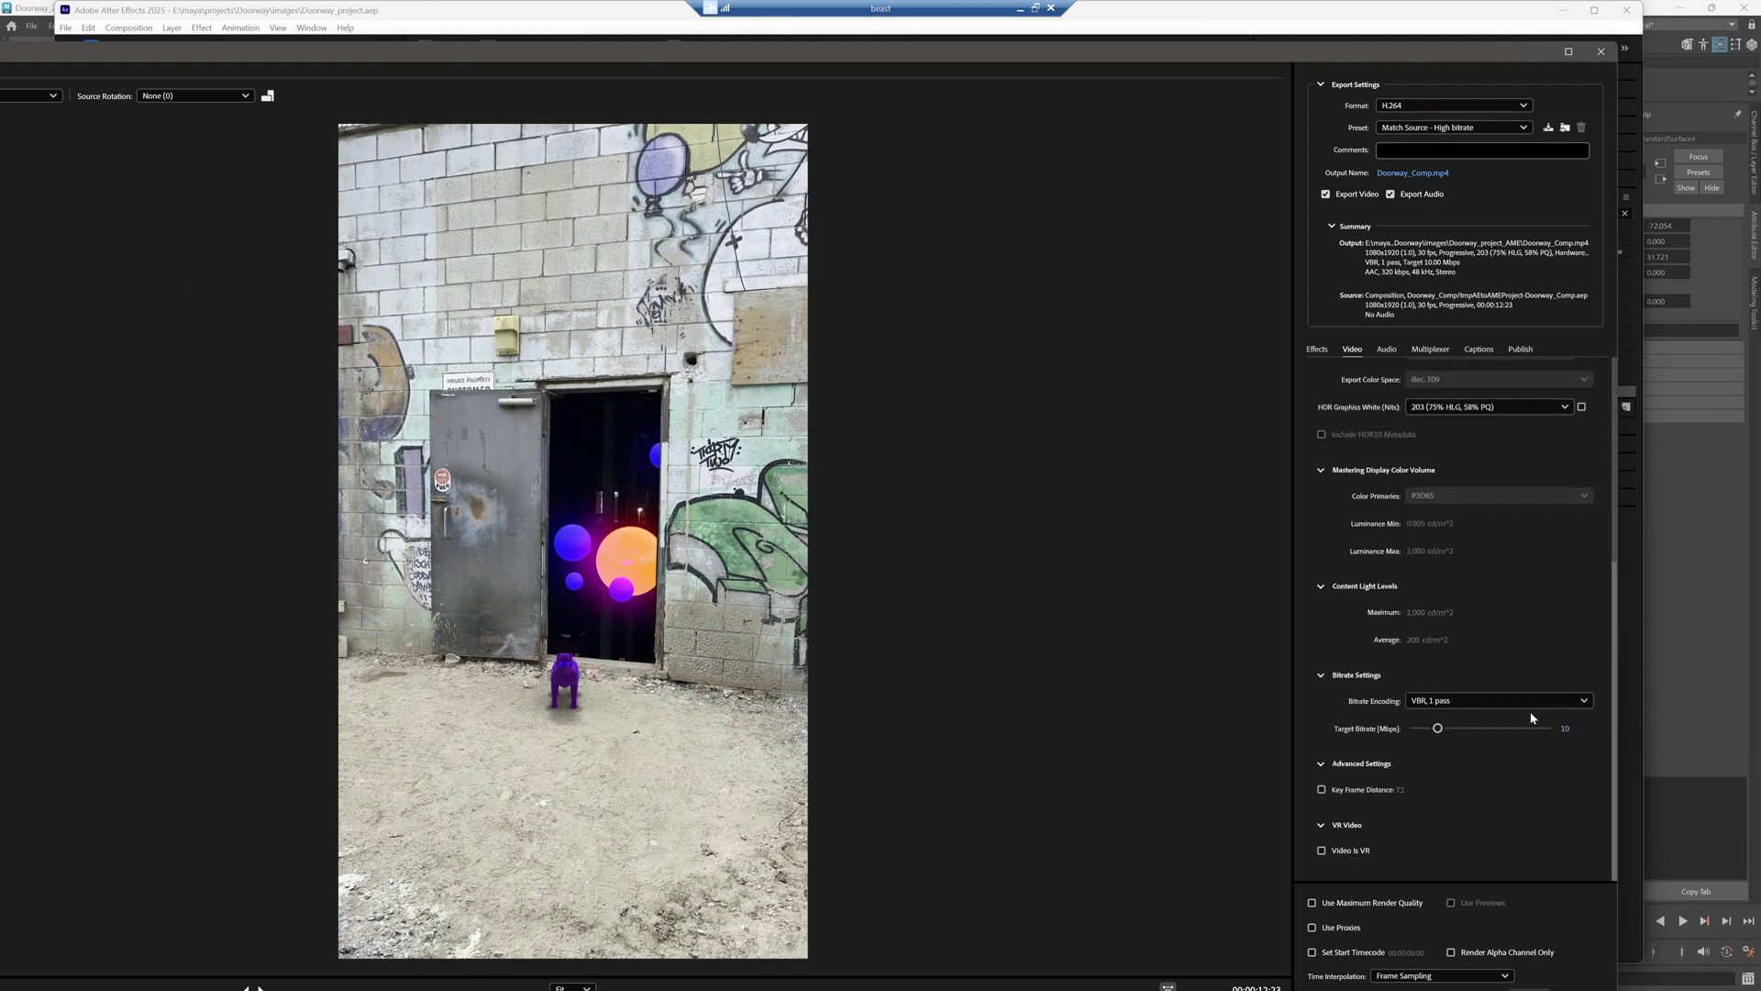
click(1452, 700)
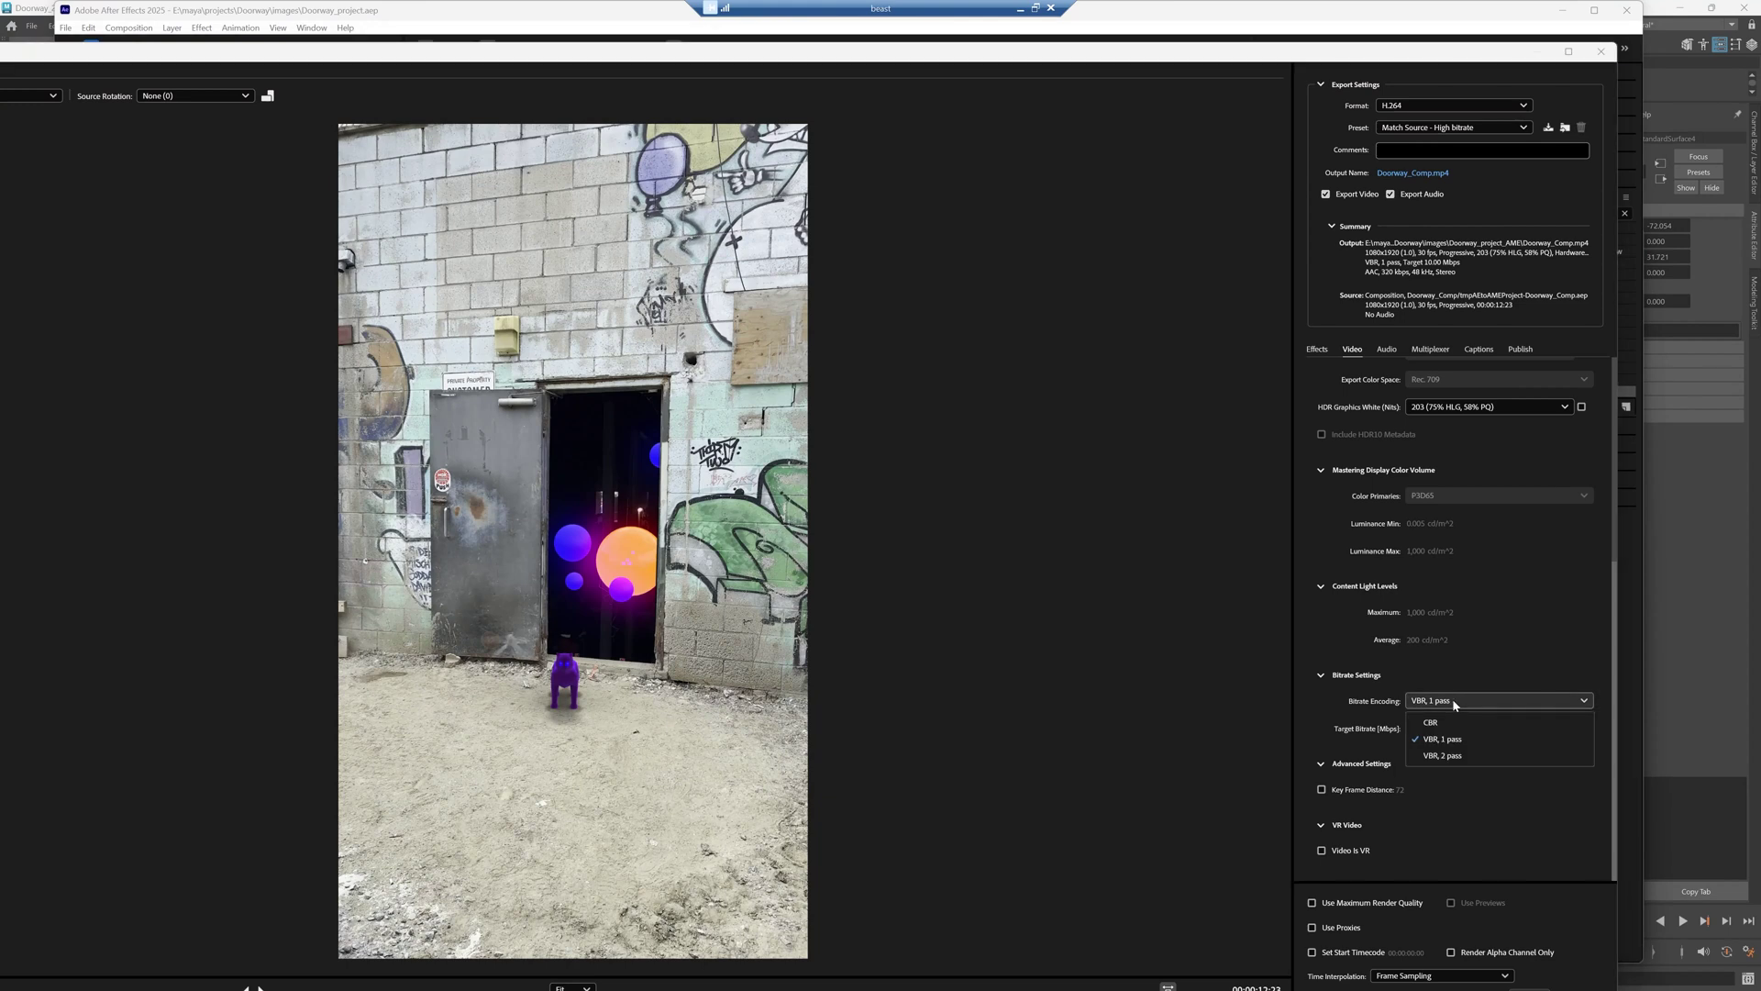
click(1455, 757)
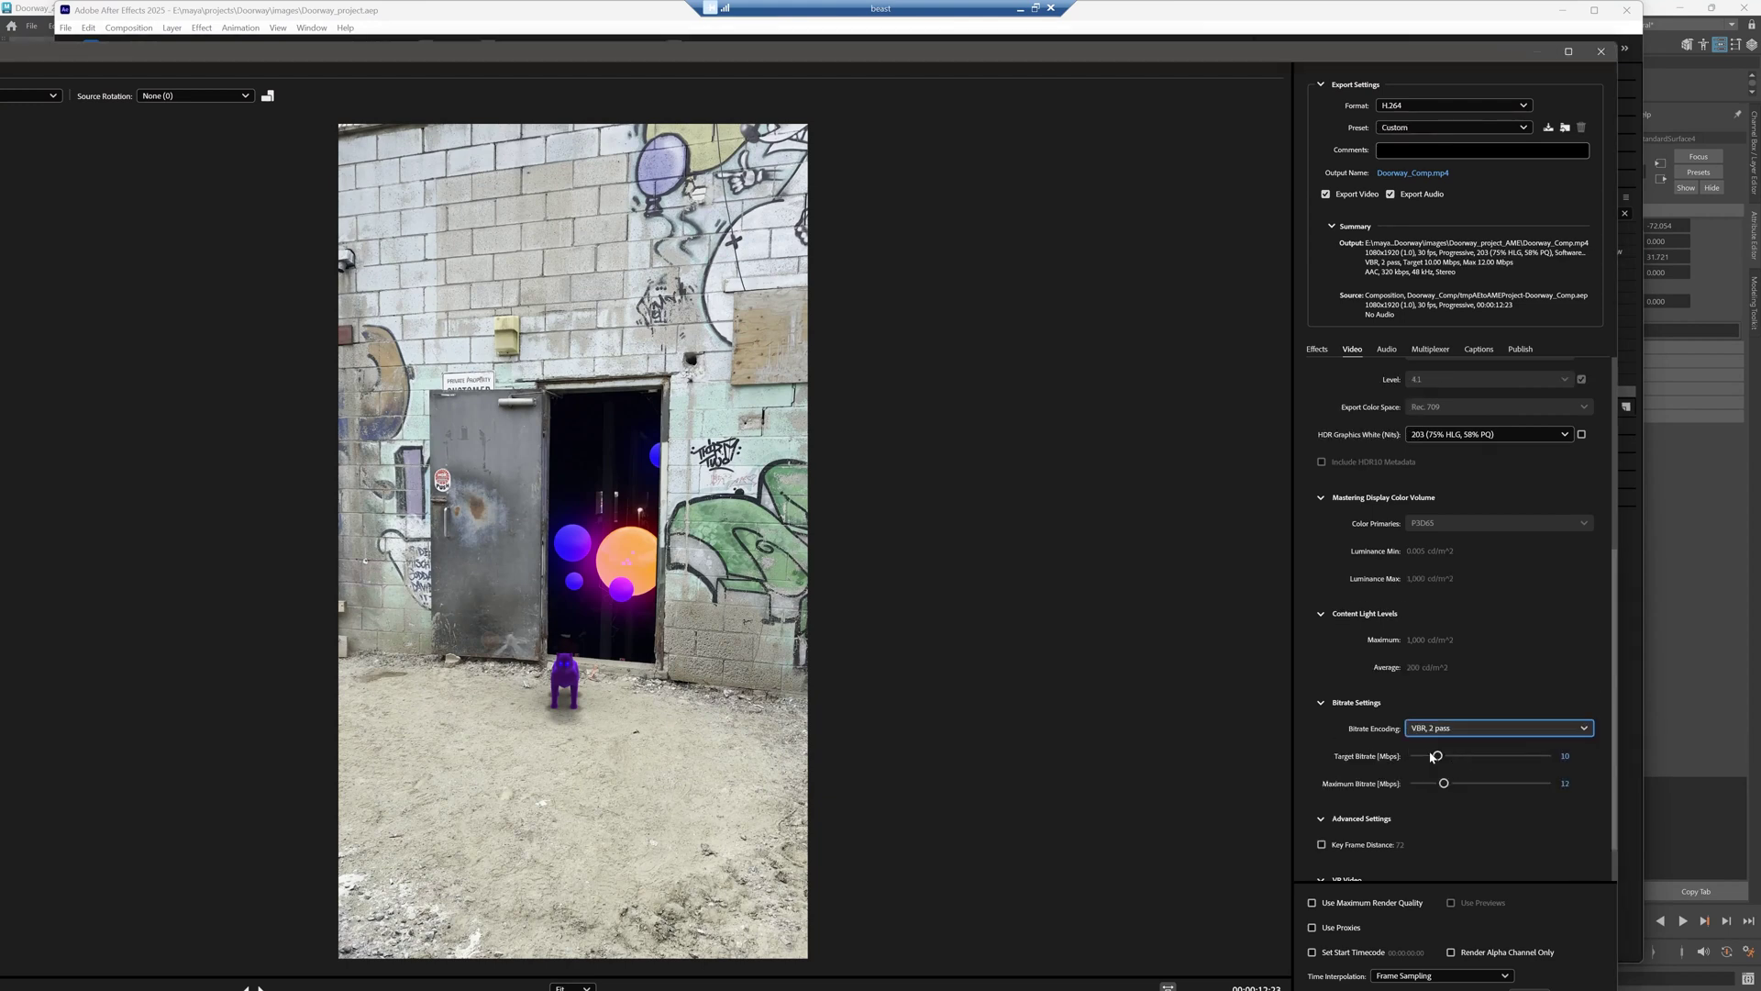
- Set the export's maximum bitrate to 14 Mbps and target bitrate to 12 Mbps, and accept the export settings
click(1569, 783)
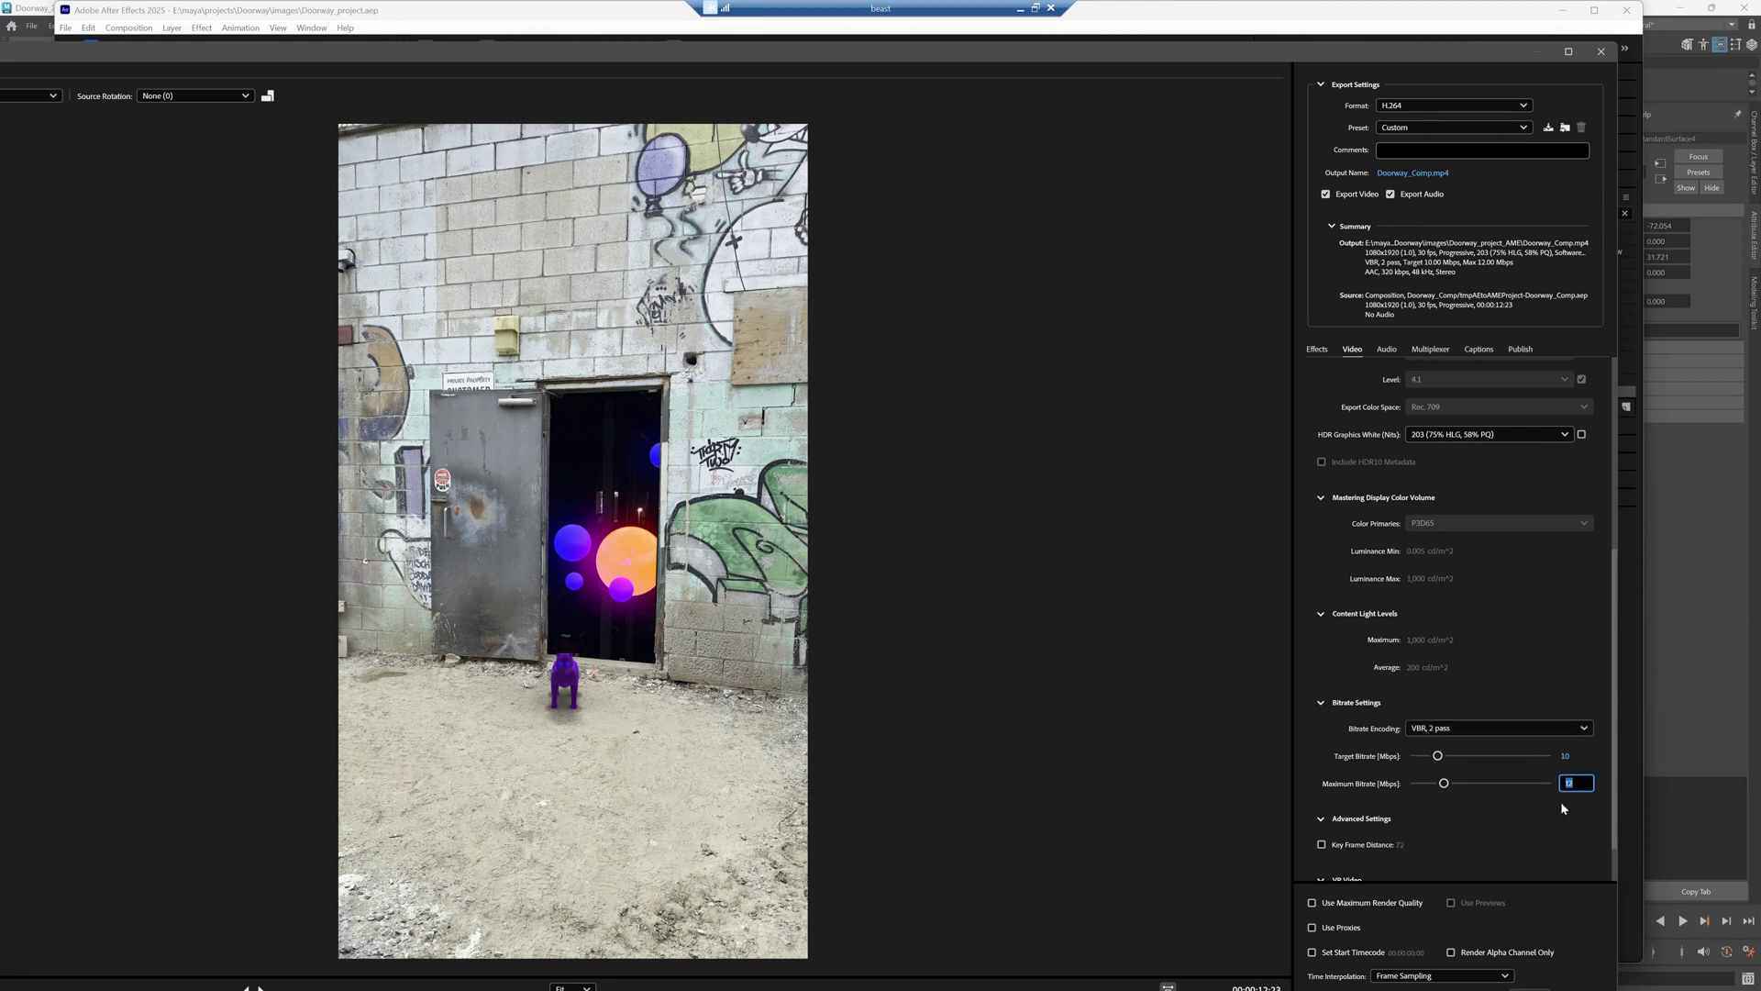
text(1)
key(Return)
click(1564, 756)
text(12)
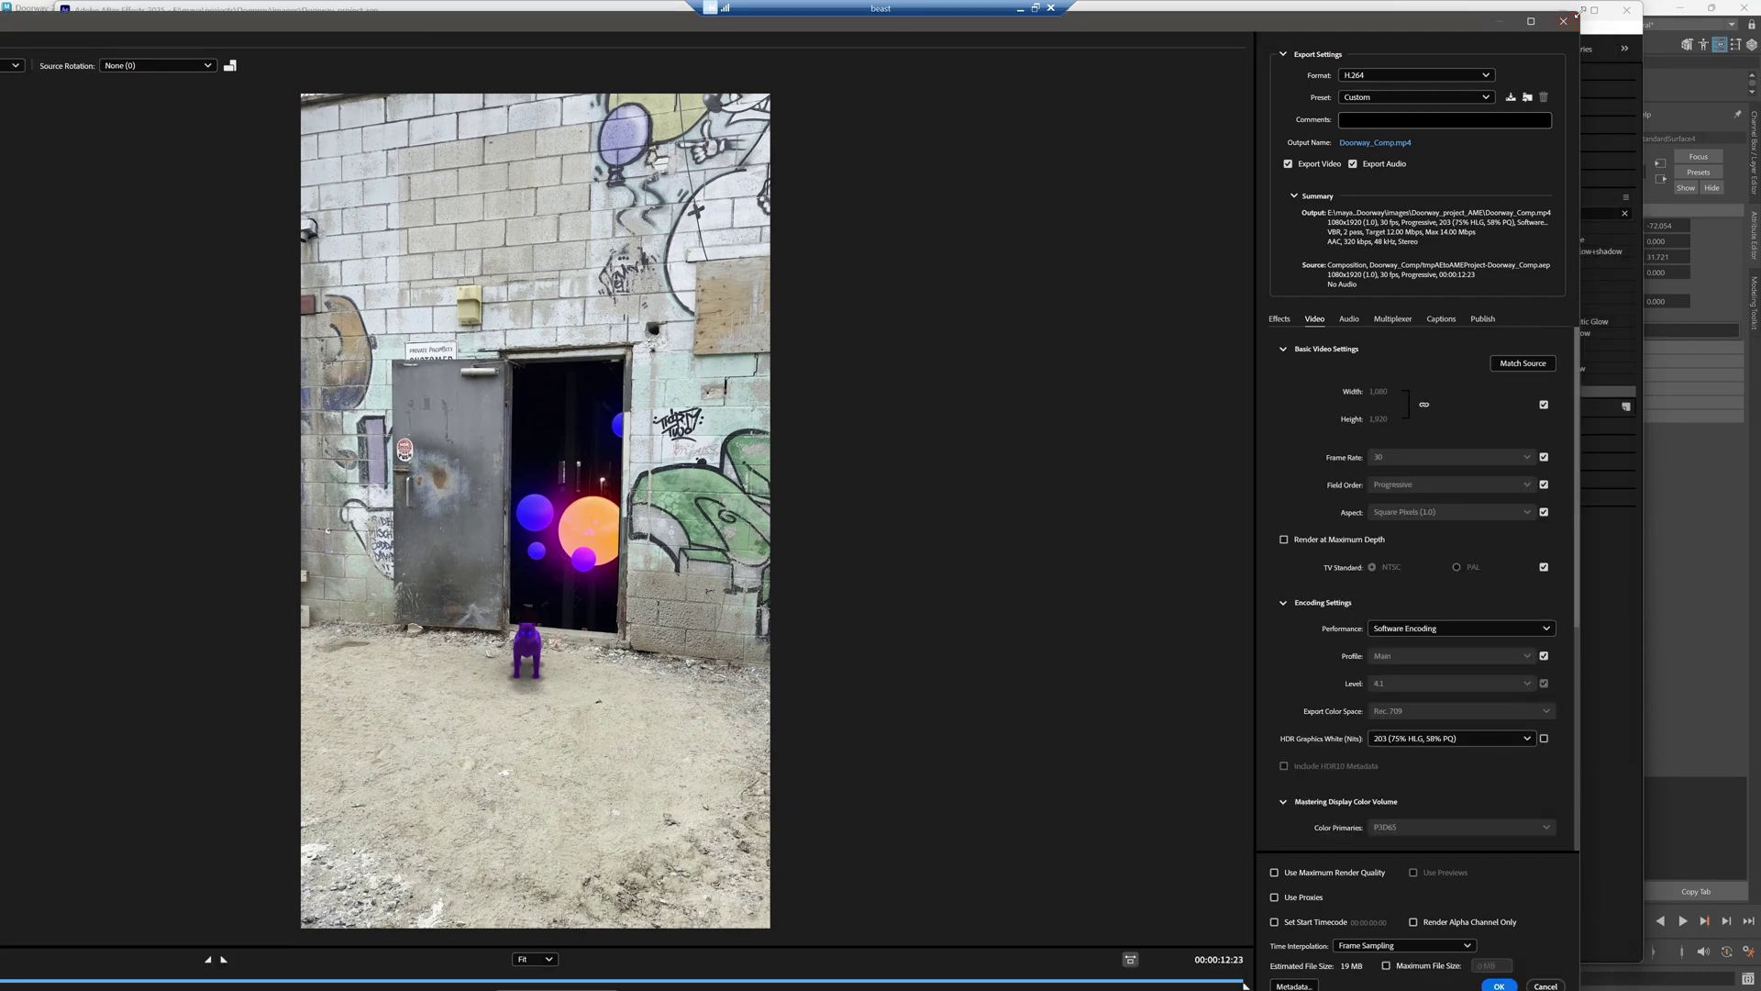
drag(1580, 12, 1324, 245)
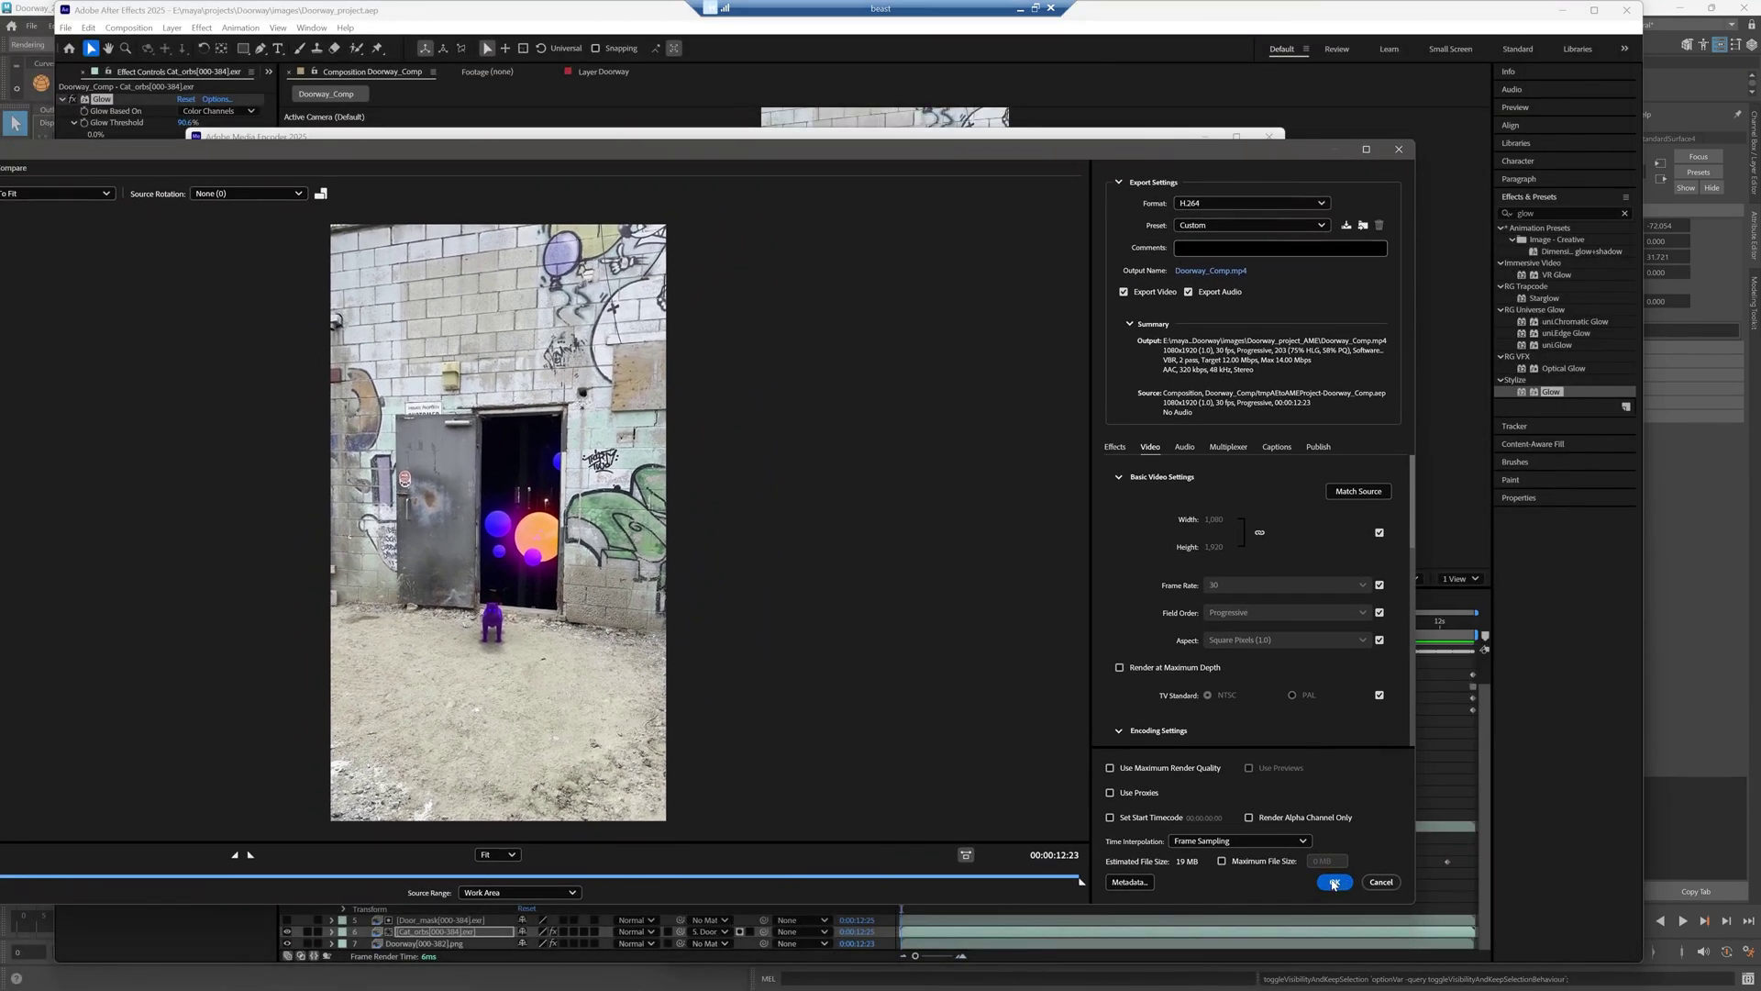
click(1341, 881)
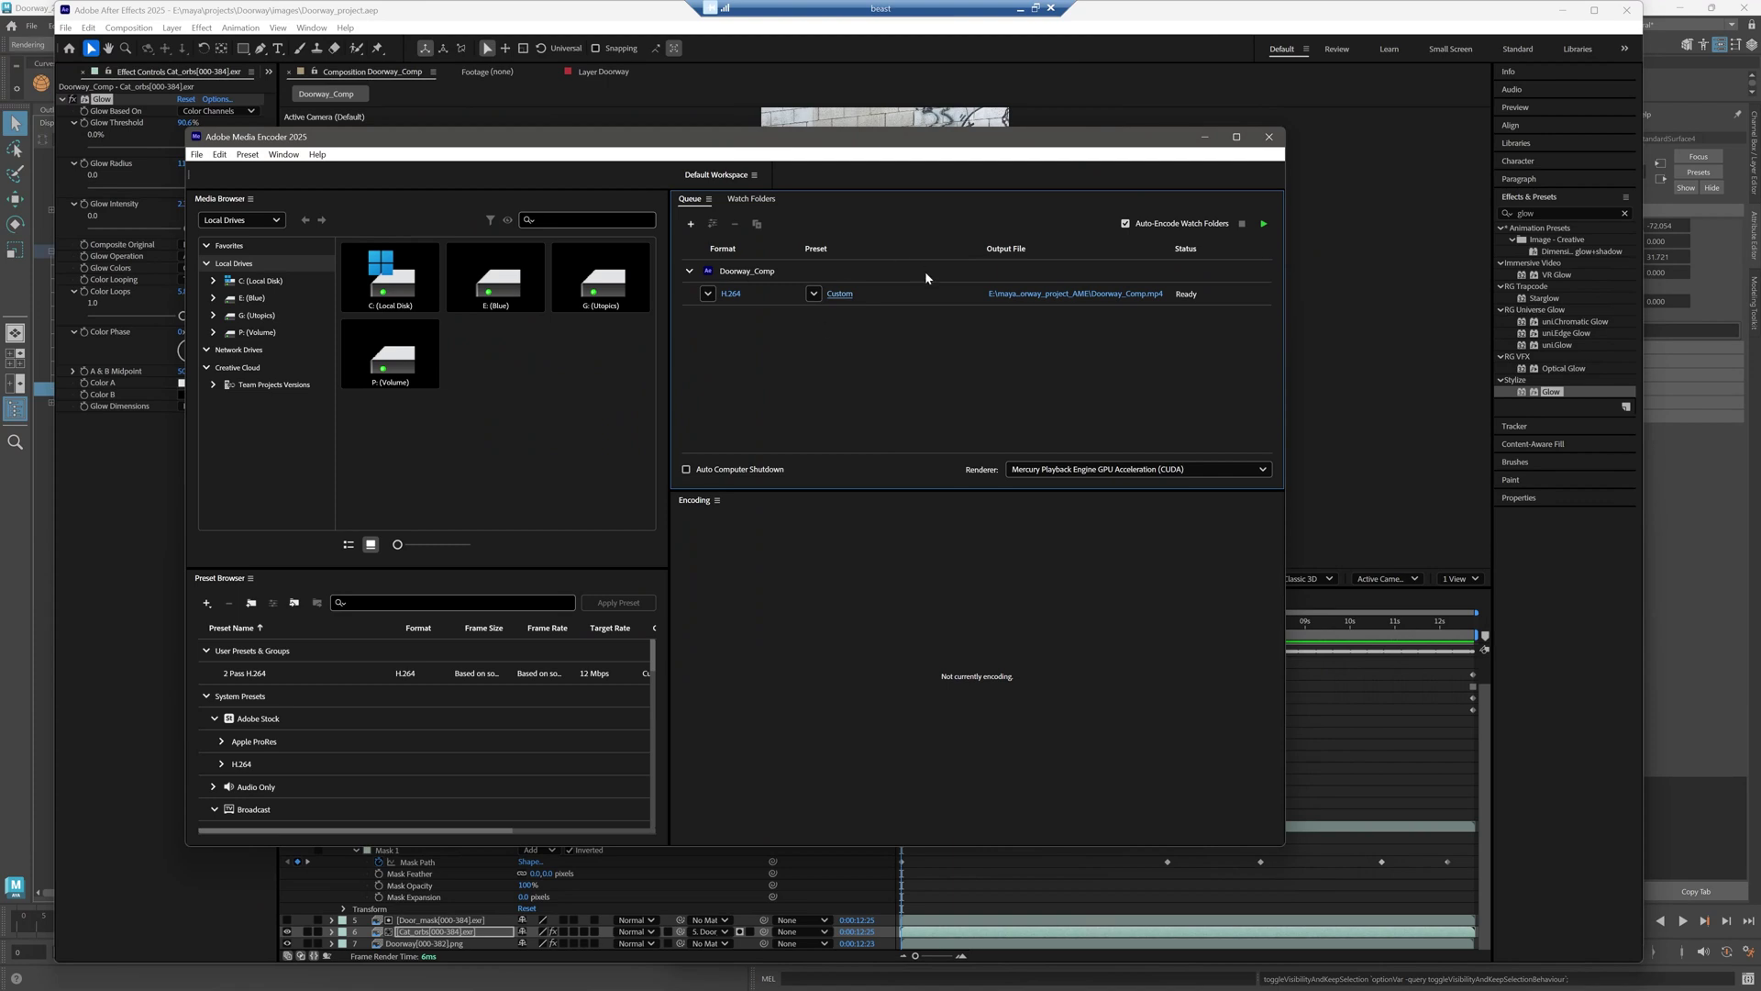
- Set the output file to Doorway_Comp.mp4 in the Desktop's Exports folder and start encoding the queue
click(1136, 295)
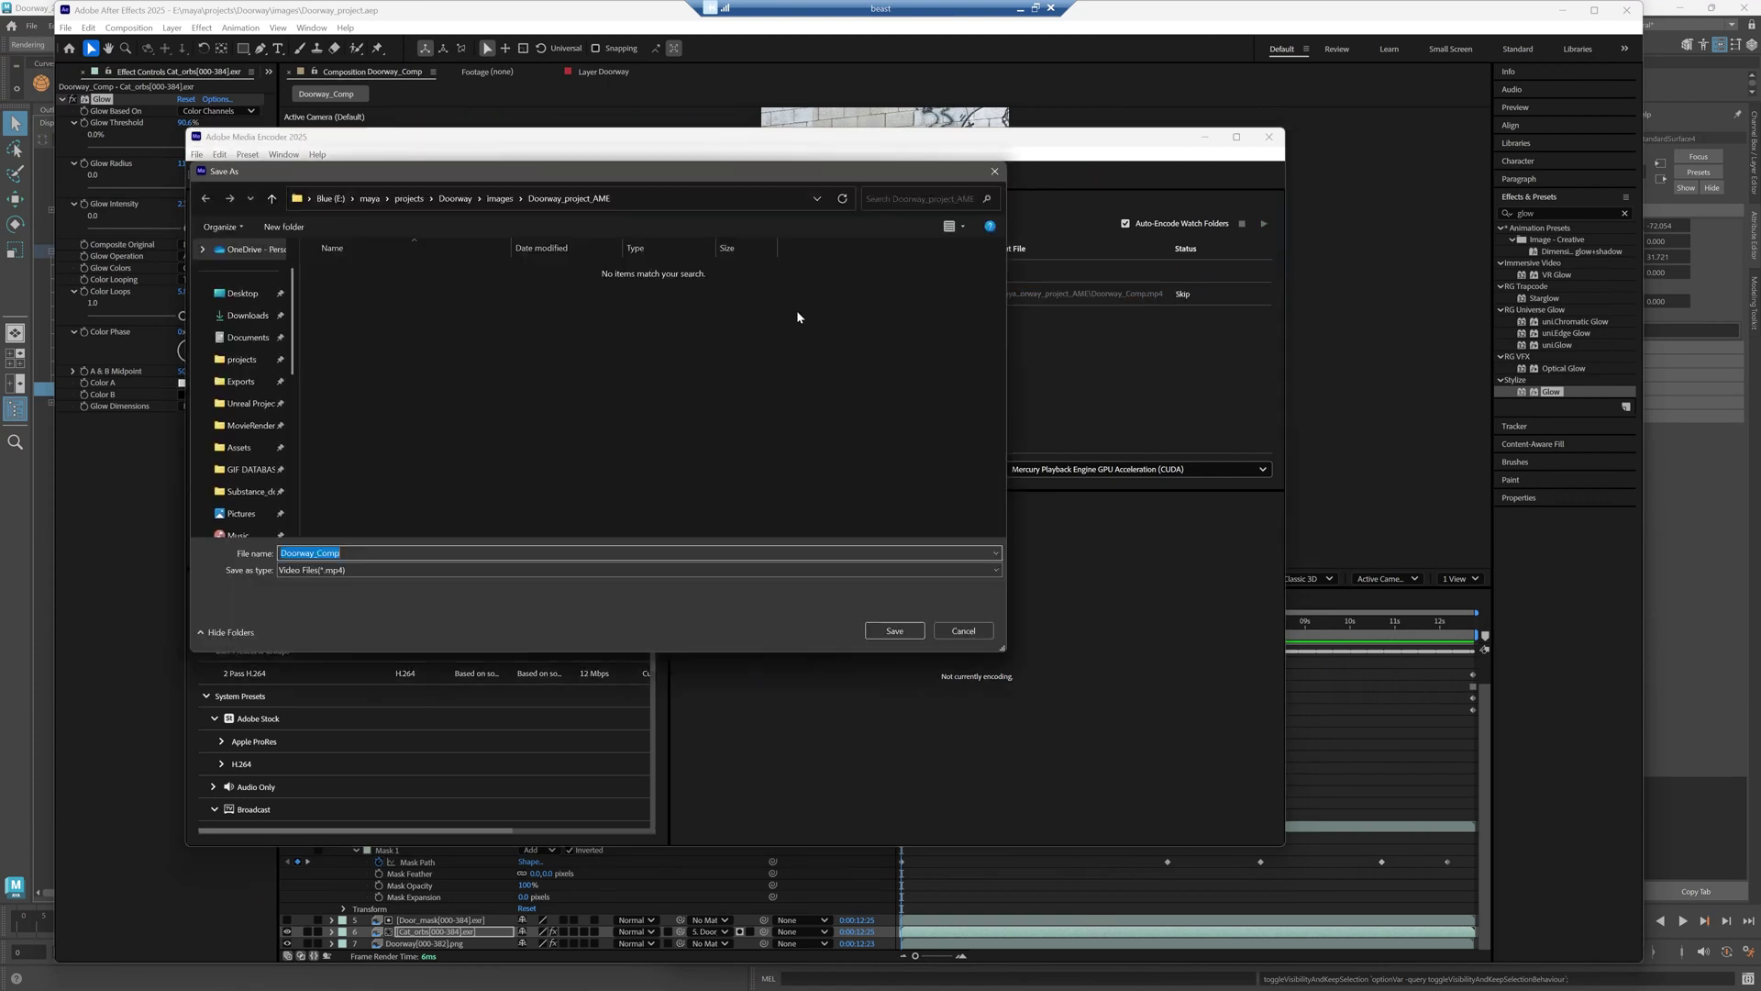
click(246, 302)
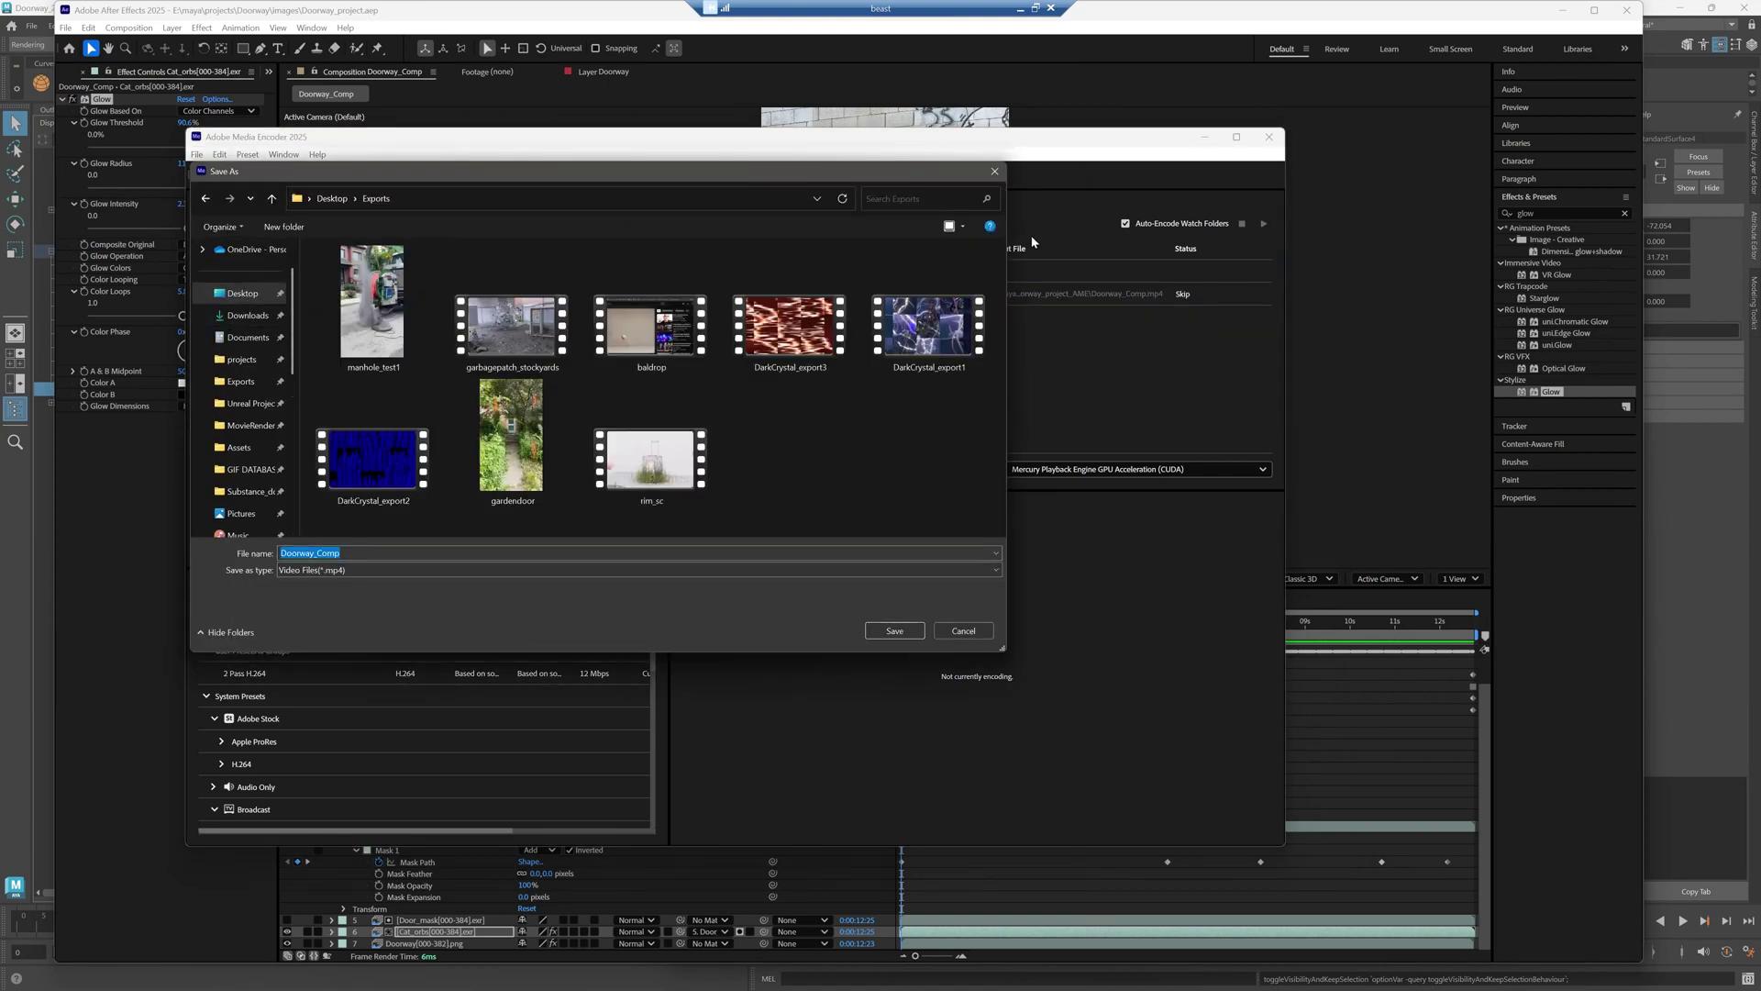
click(892, 629)
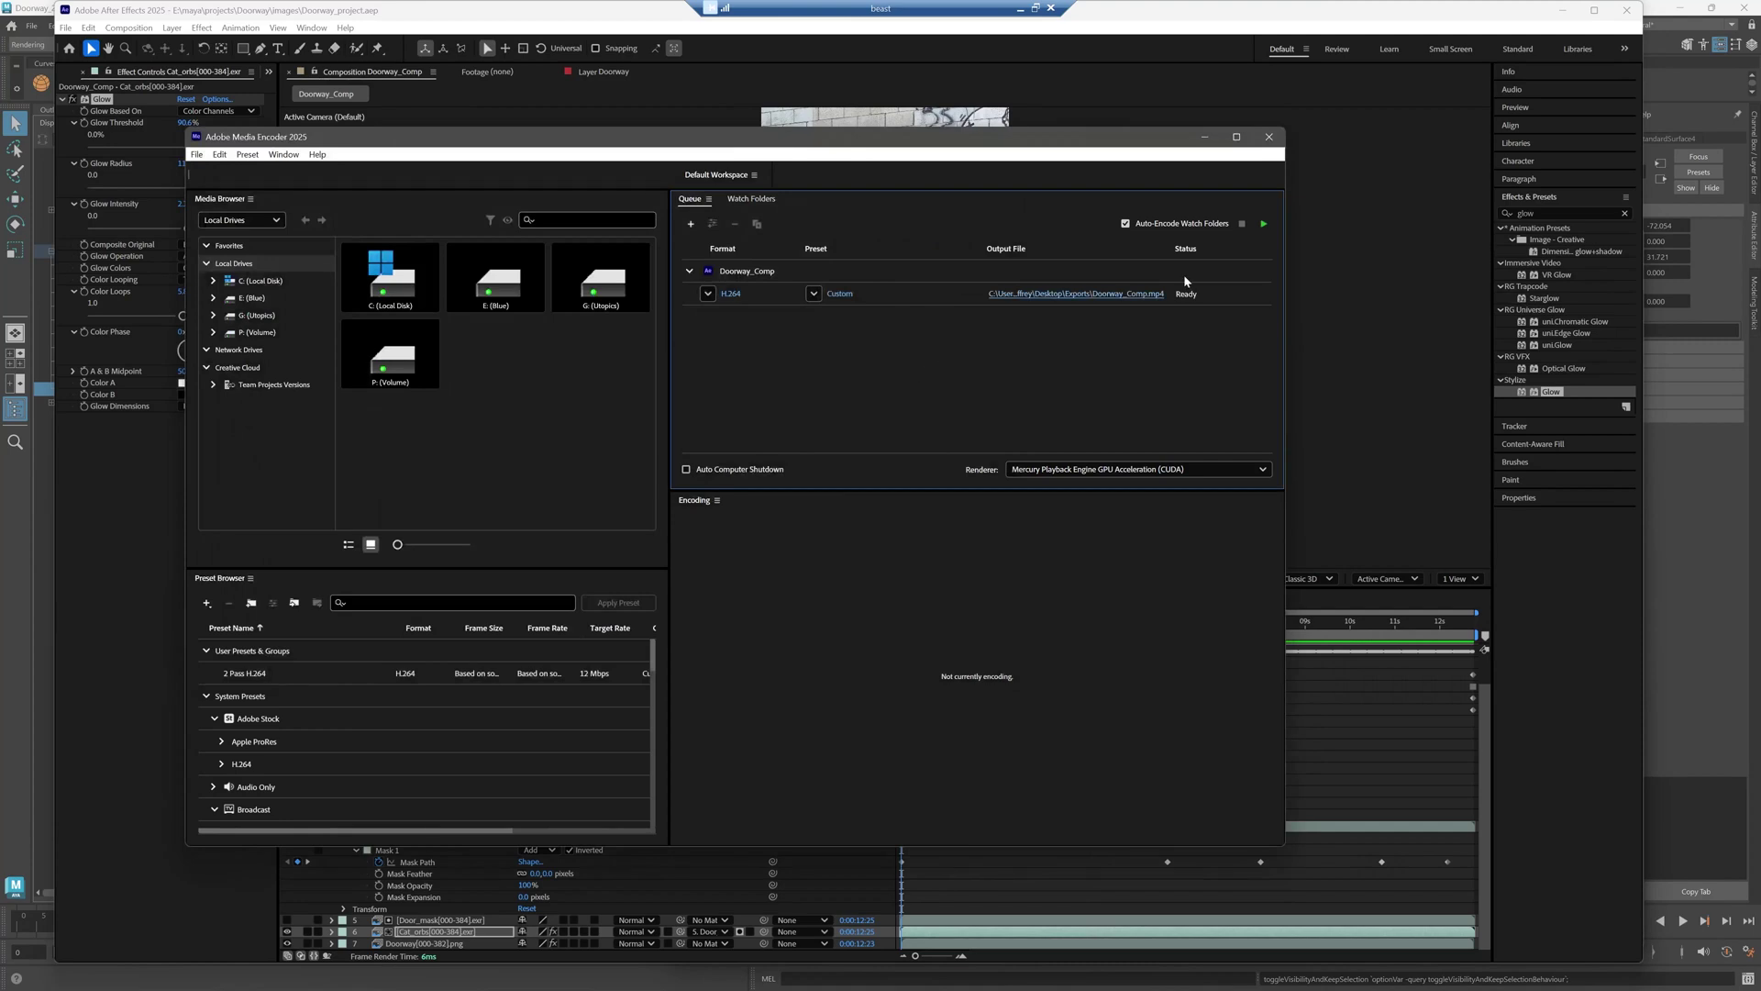
click(1264, 223)
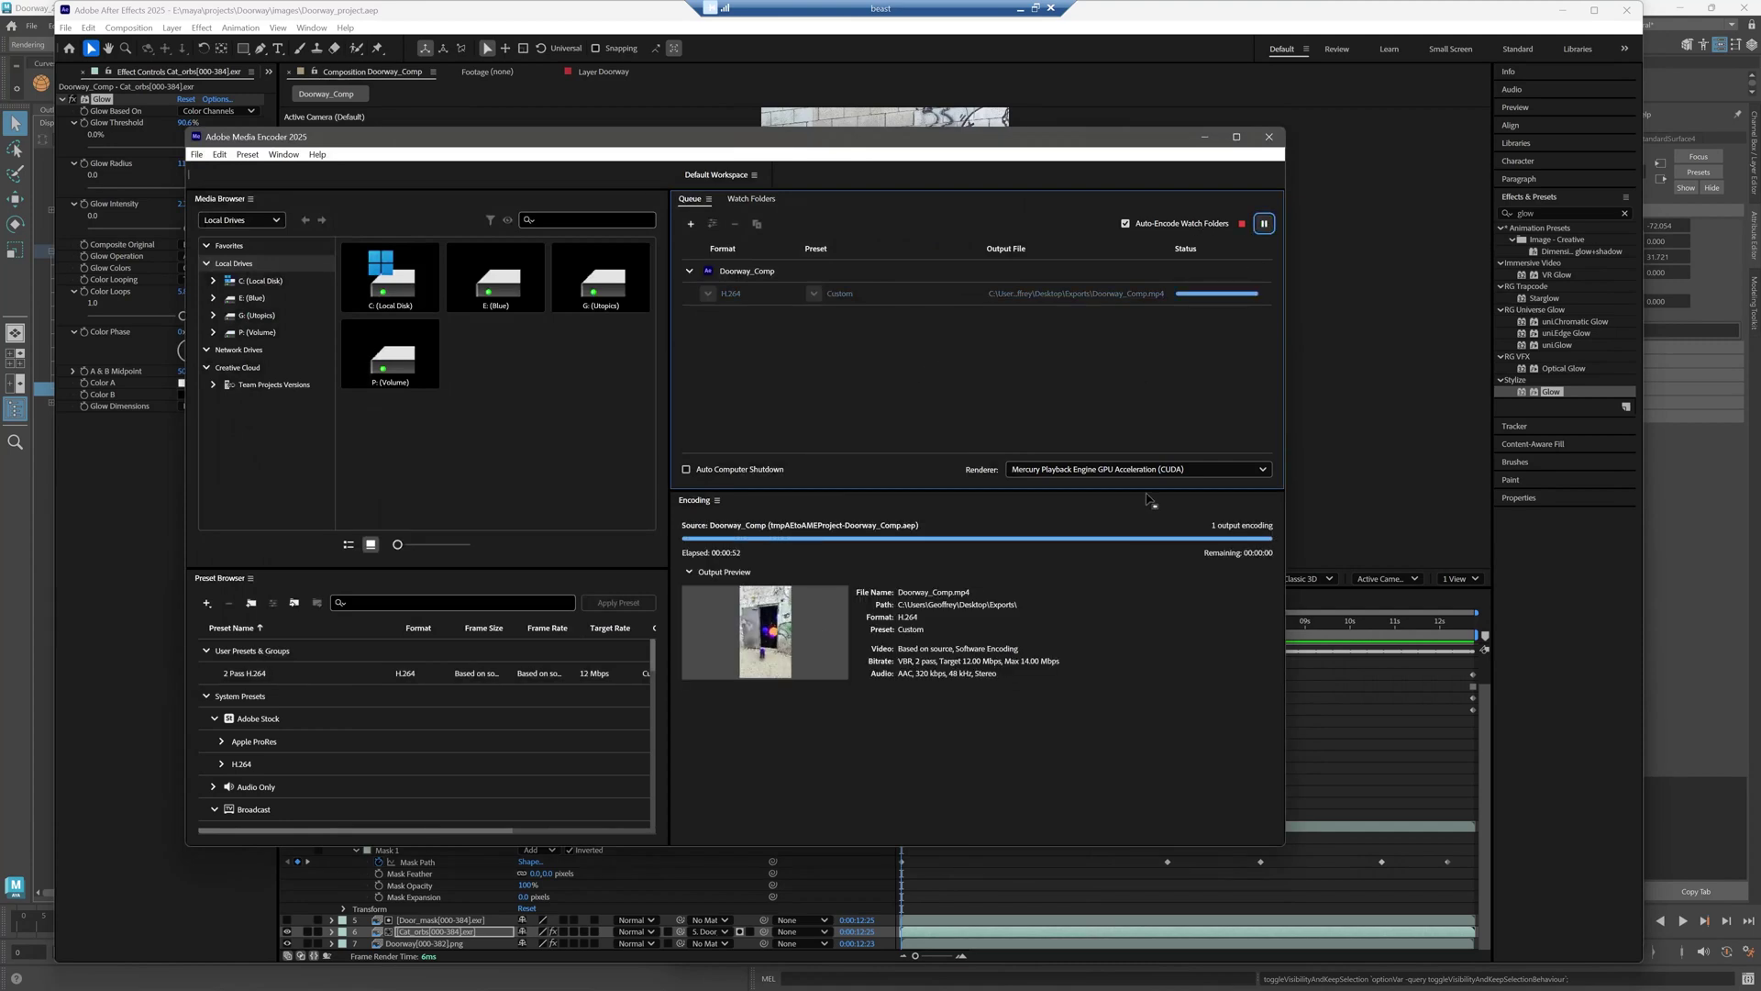
- Open the exported Doorway_Comp video from the Exports folder for playback
click(1149, 293)
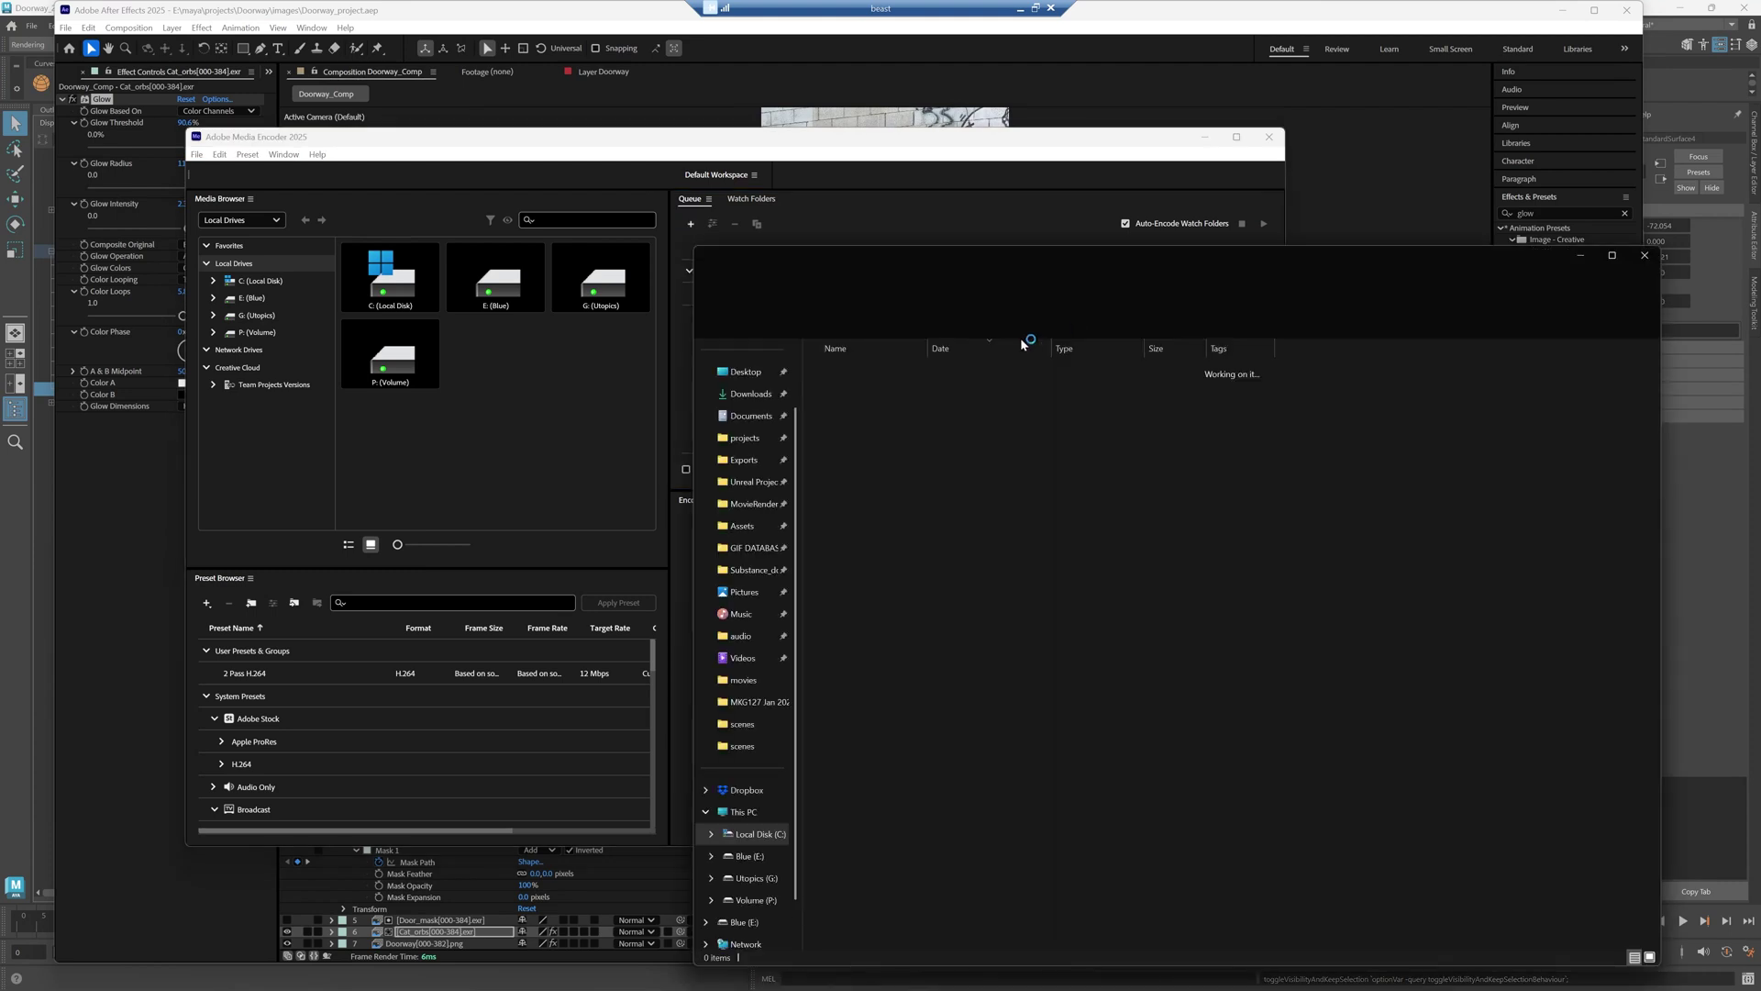
drag(914, 260, 755, 188)
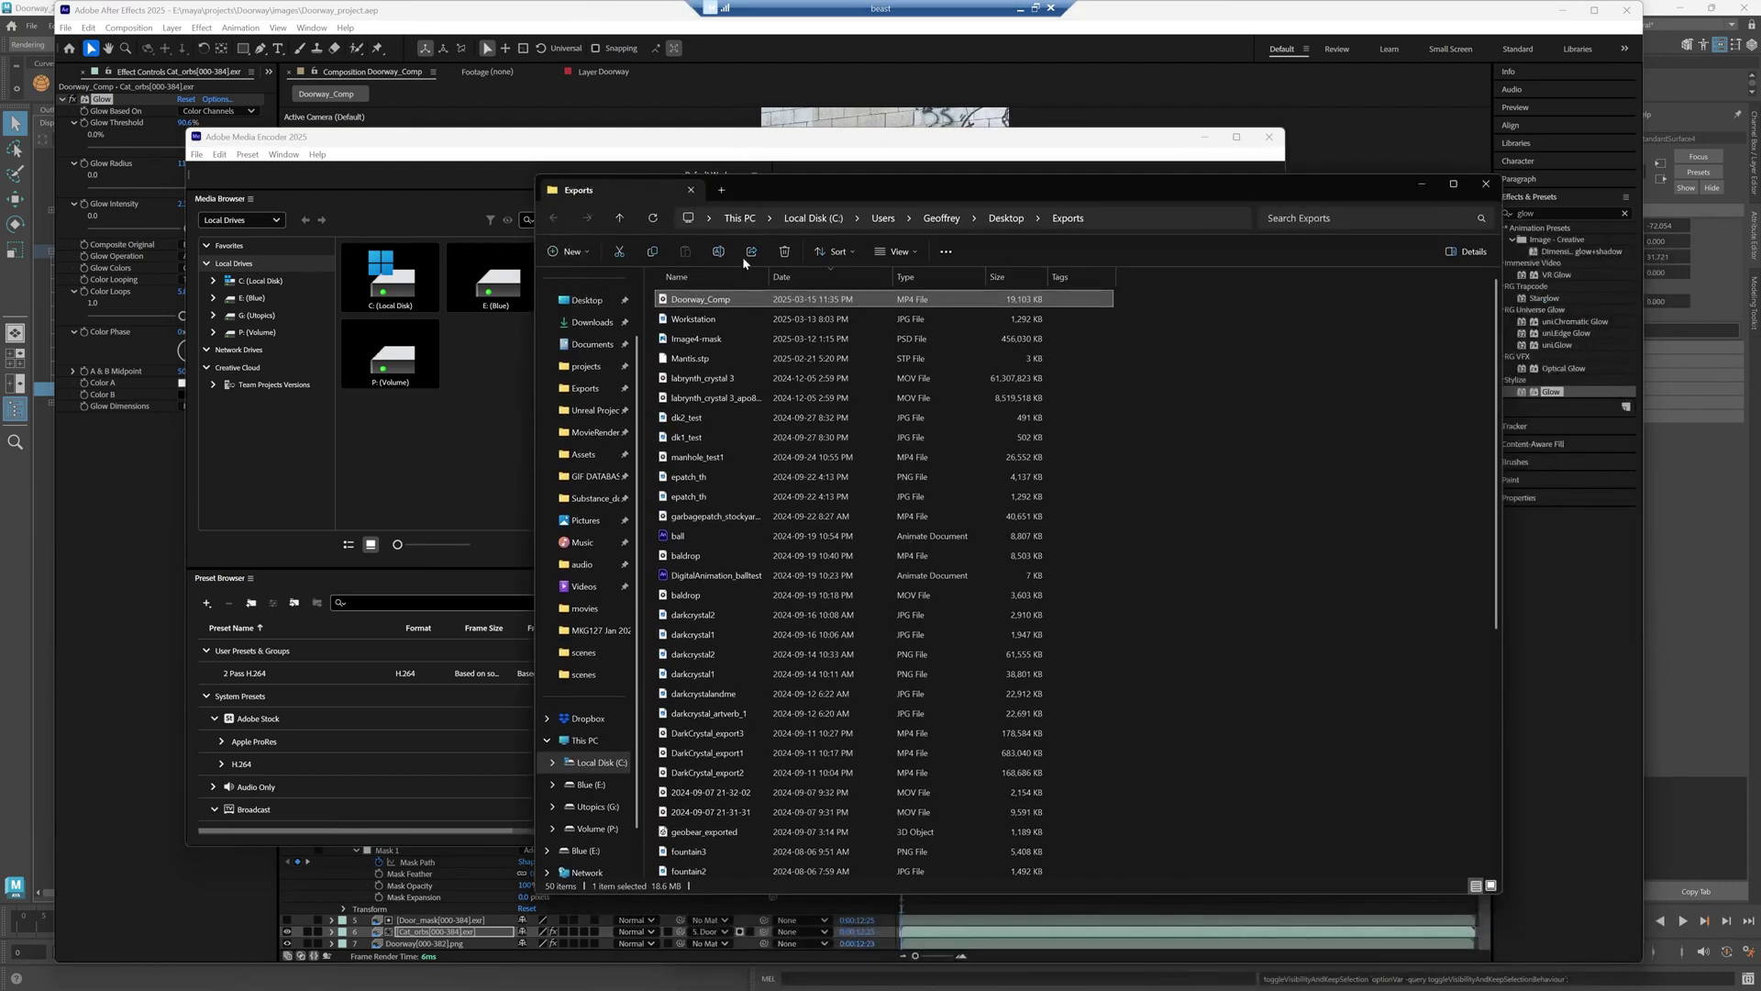
double_click(703, 299)
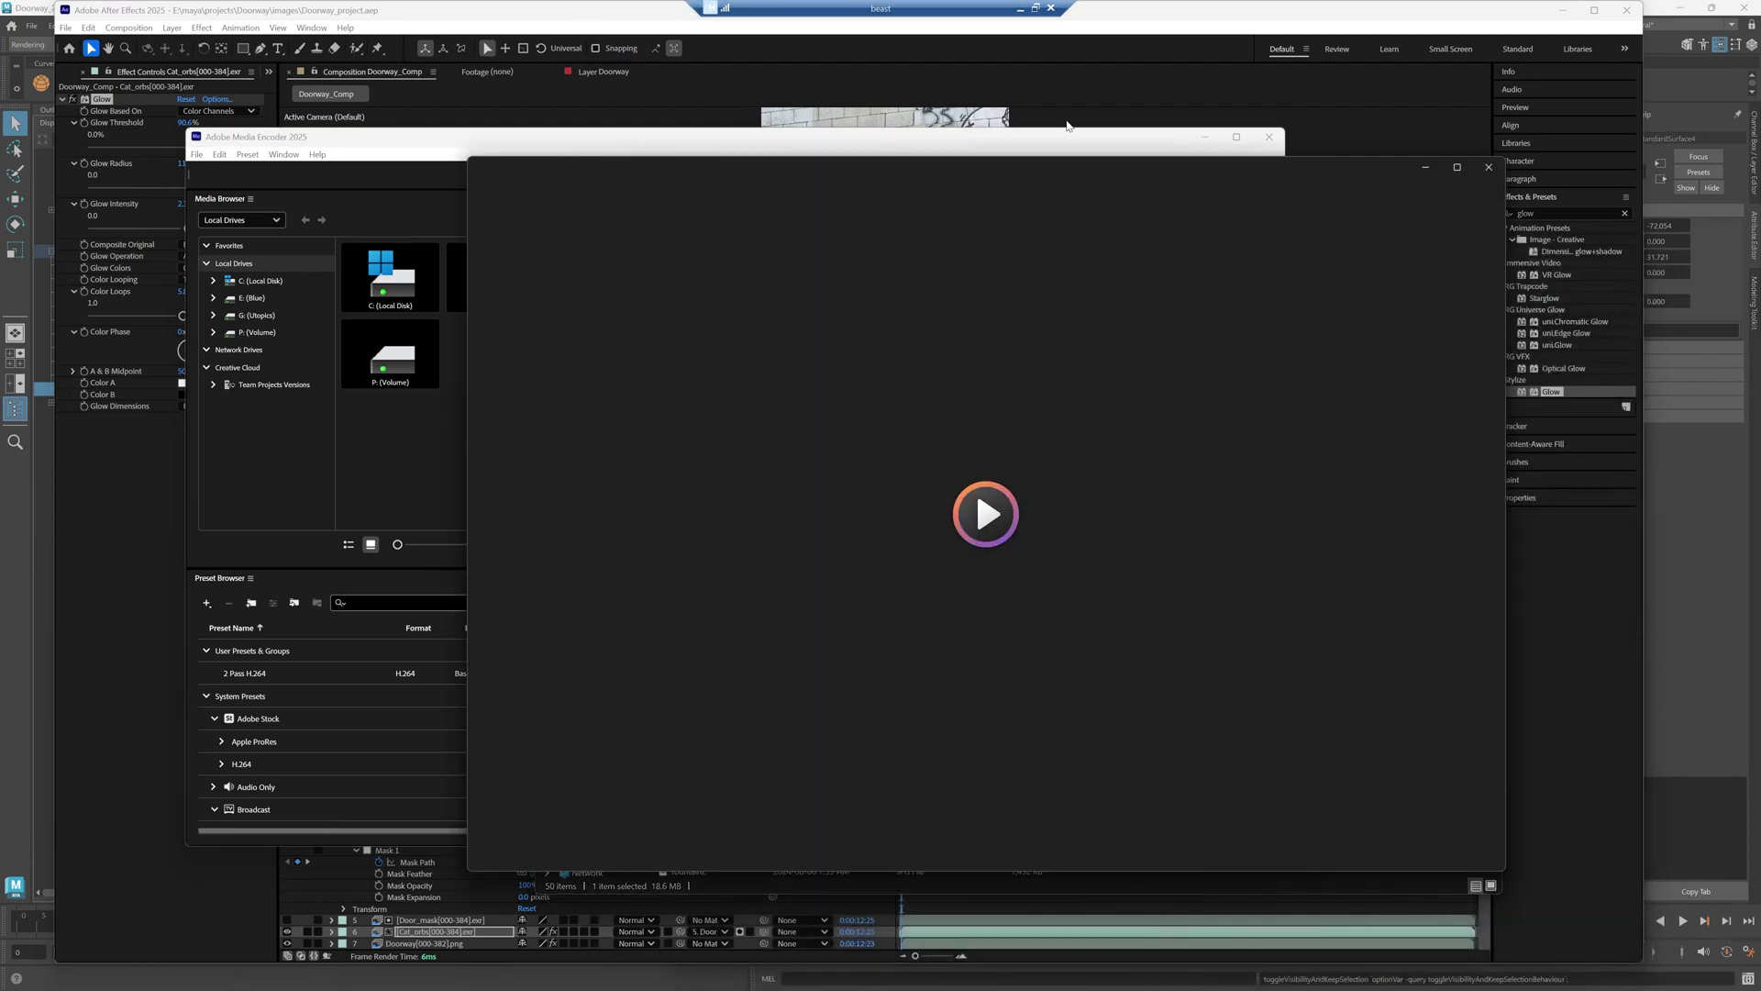